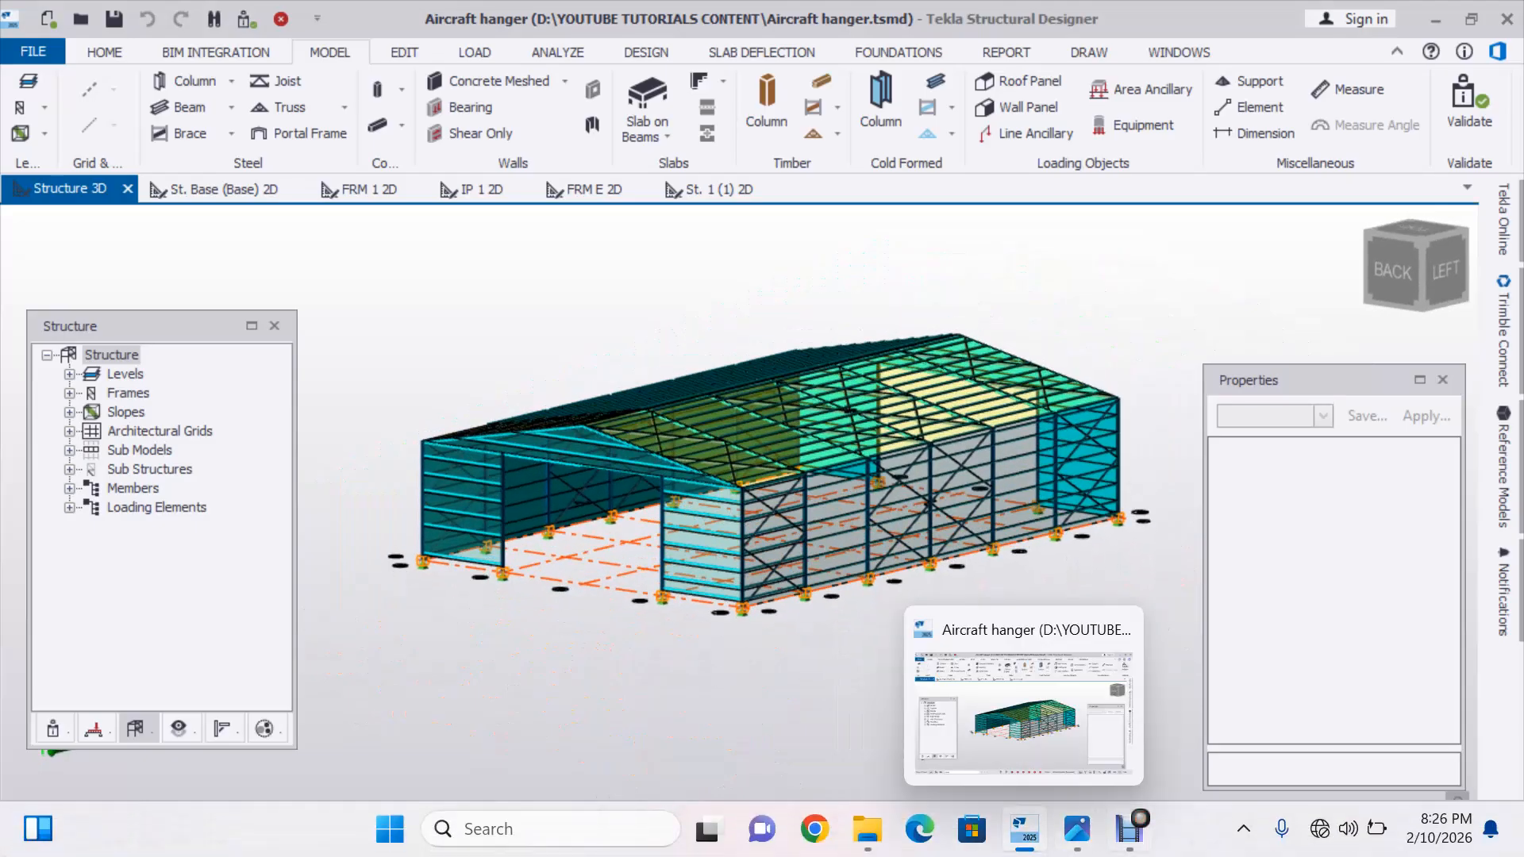
Look through the reference pictures of the hangar exterior and its interior framing, and return to the structural model
mouse_move(1077, 829)
click(833, 712)
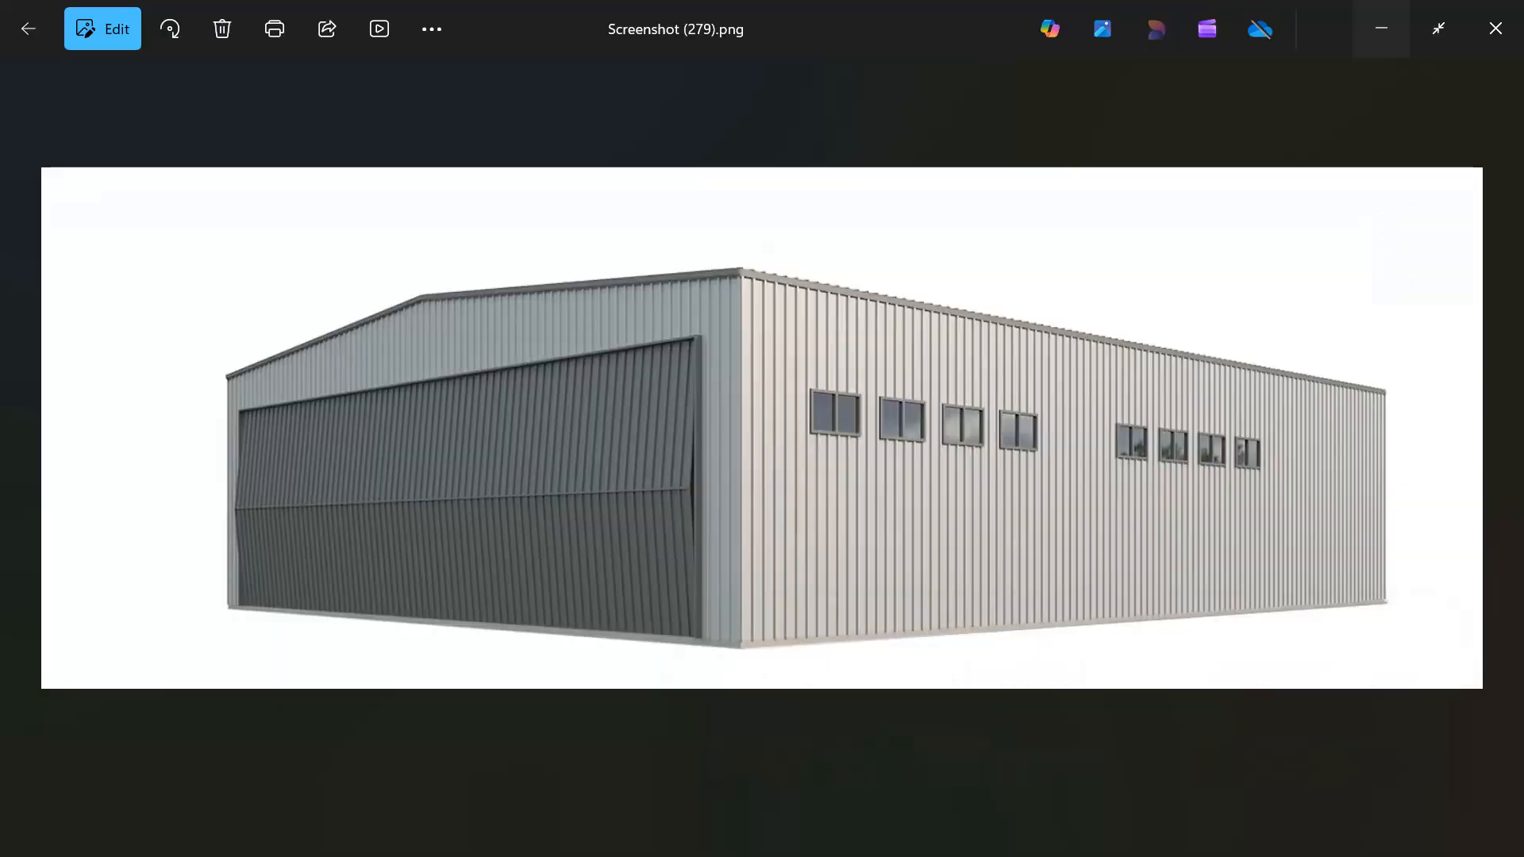
click(1502, 429)
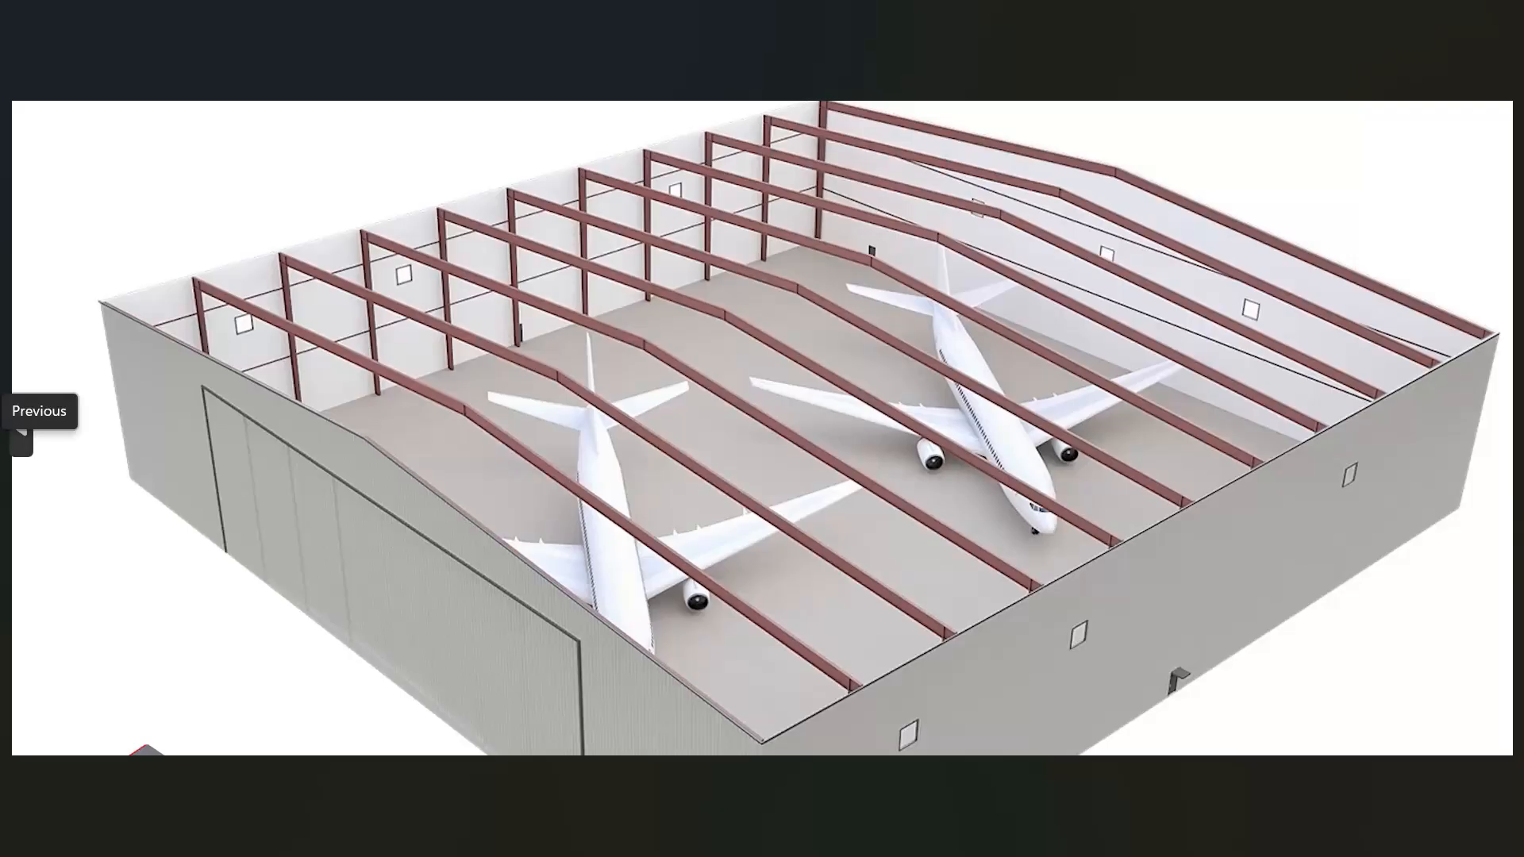
click(21, 435)
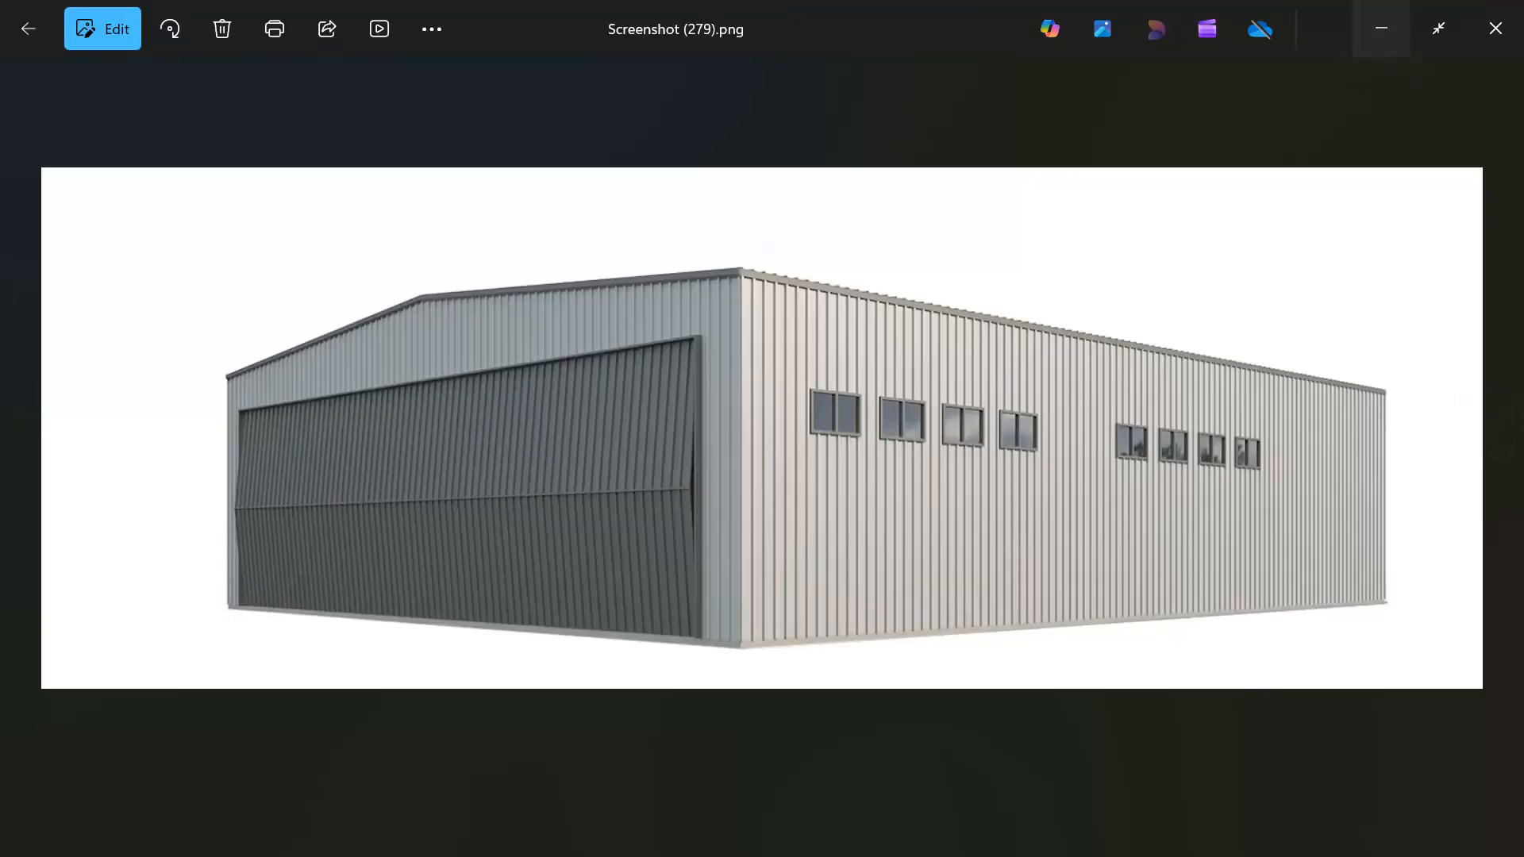
click(1381, 29)
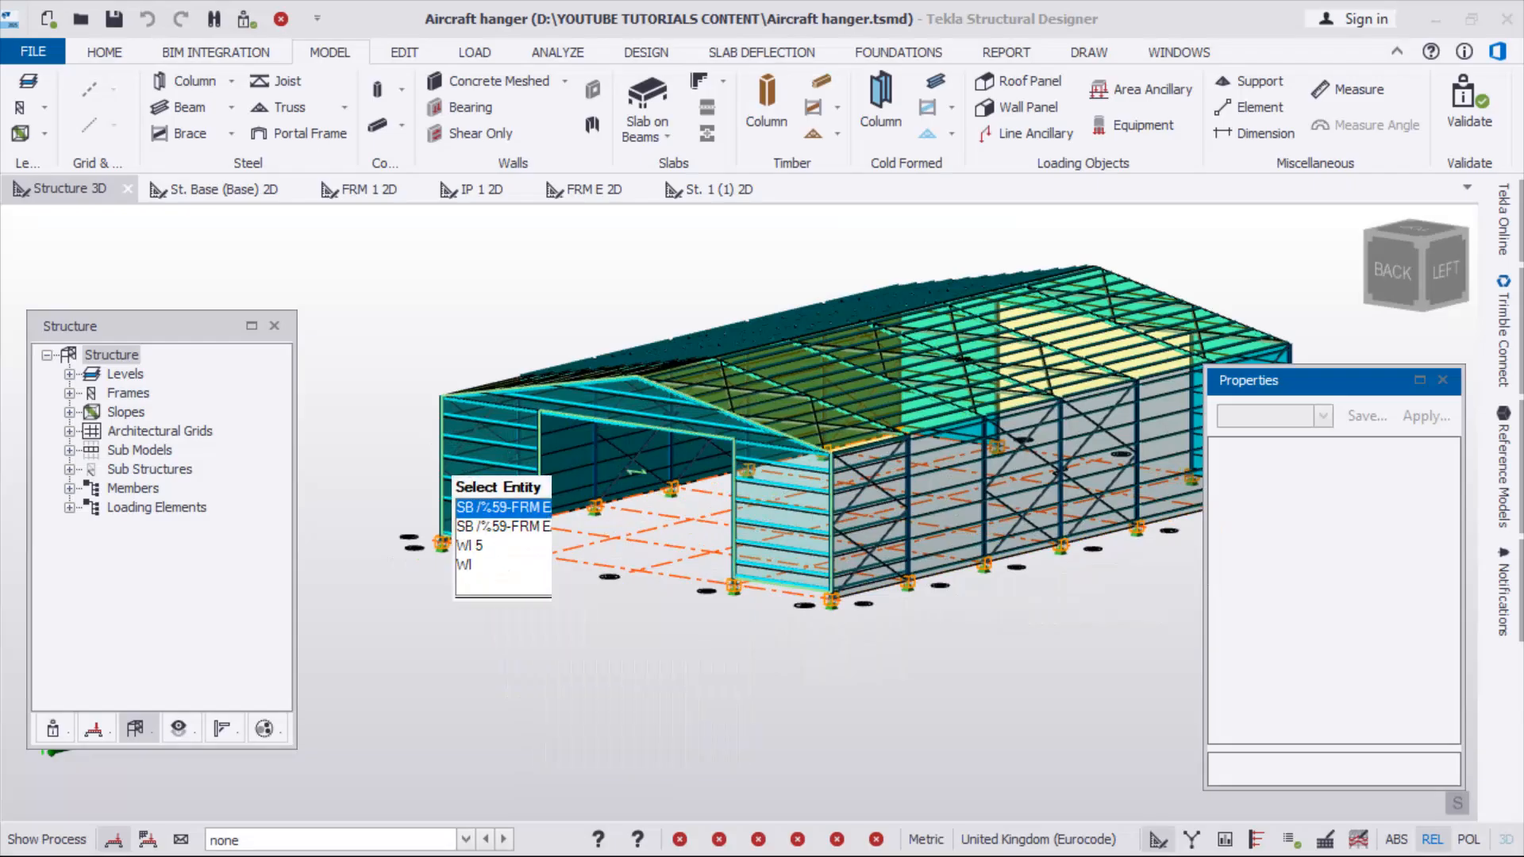
Examine the finished aircraft hangar model from several angles, including the door opening, side walls, bracing and roof framing
scroll(446, 461, down, 1)
mouse_move(627, 524)
right_down()
mouse_move(665, 619)
mouse_move(616, 583)
mouse_move(635, 532)
right_up()
scroll(660, 618, down, 2)
scroll(663, 632, up, 2)
scroll(584, 444, up, 3)
scroll(746, 547, down, 3)
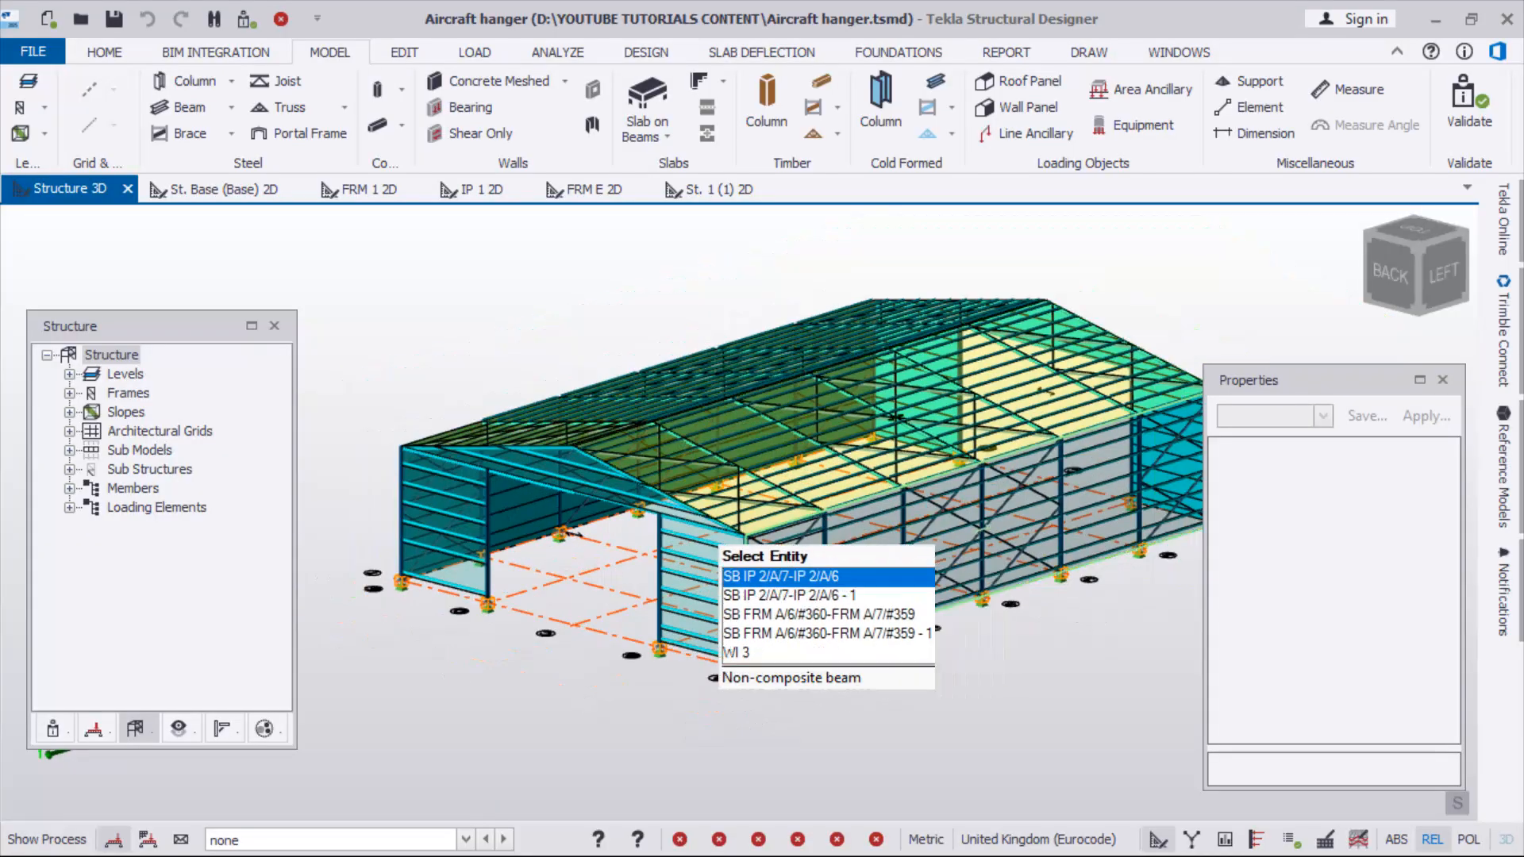
scroll(631, 666, up, 2)
mouse_move(551, 507)
right_down()
mouse_move(596, 583)
mouse_move(548, 512)
right_up()
scroll(588, 573, down, 3)
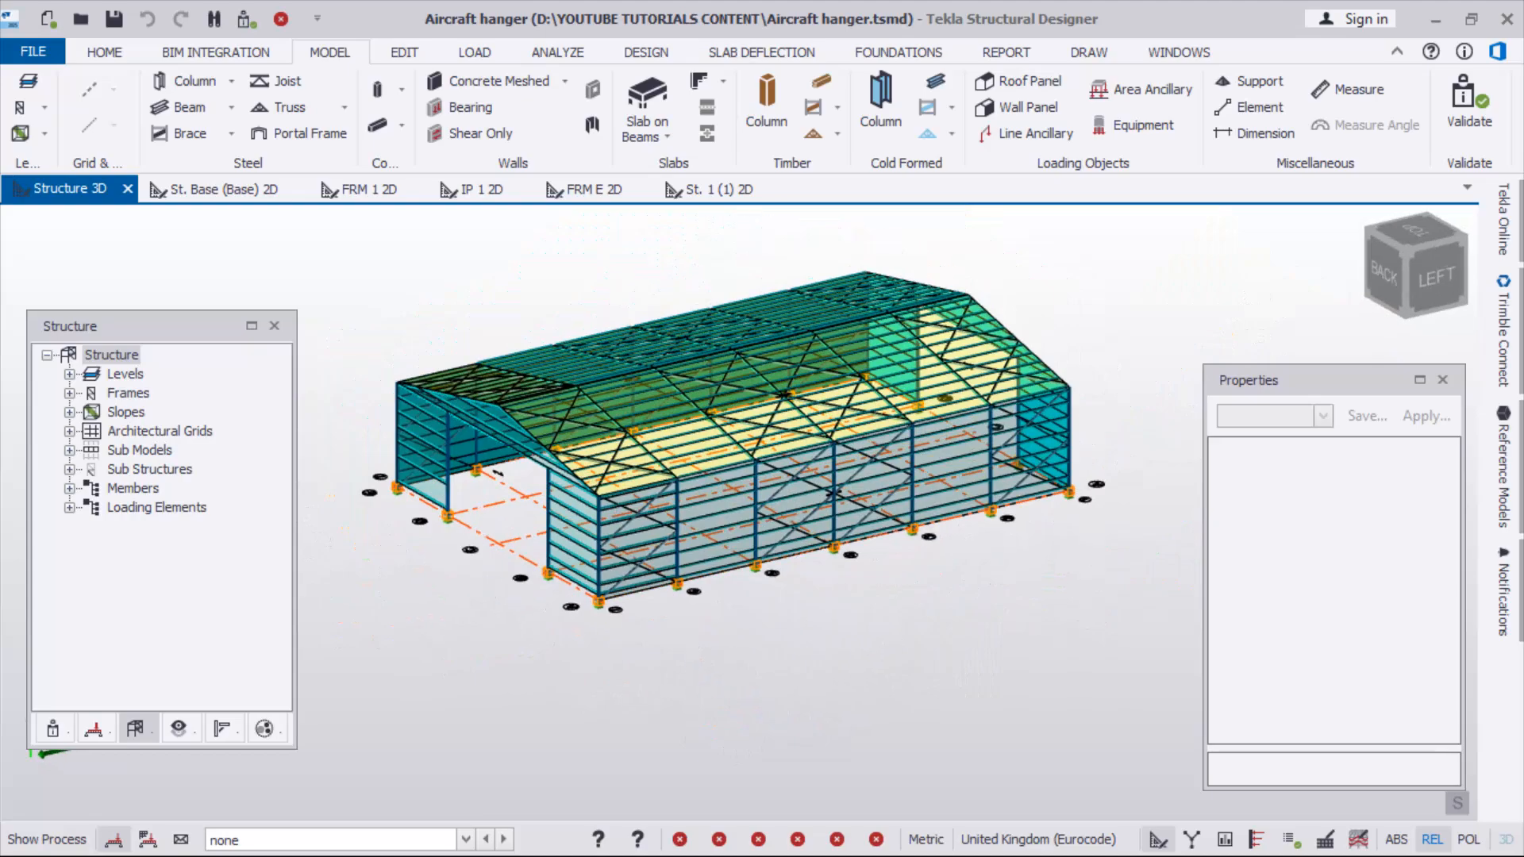
scroll(471, 491, up, 5)
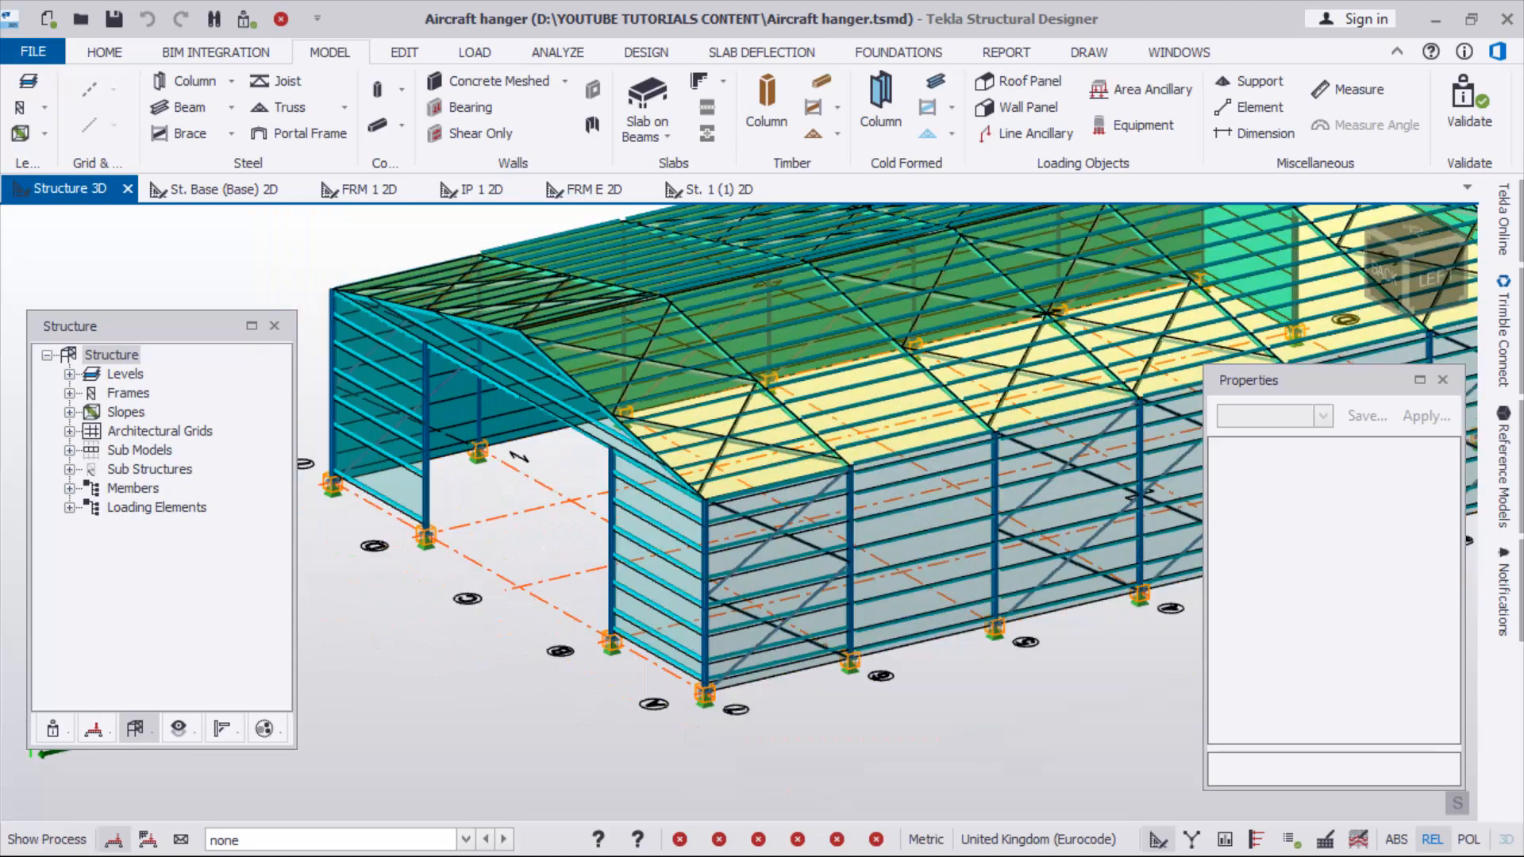
scroll(629, 591, down, 5)
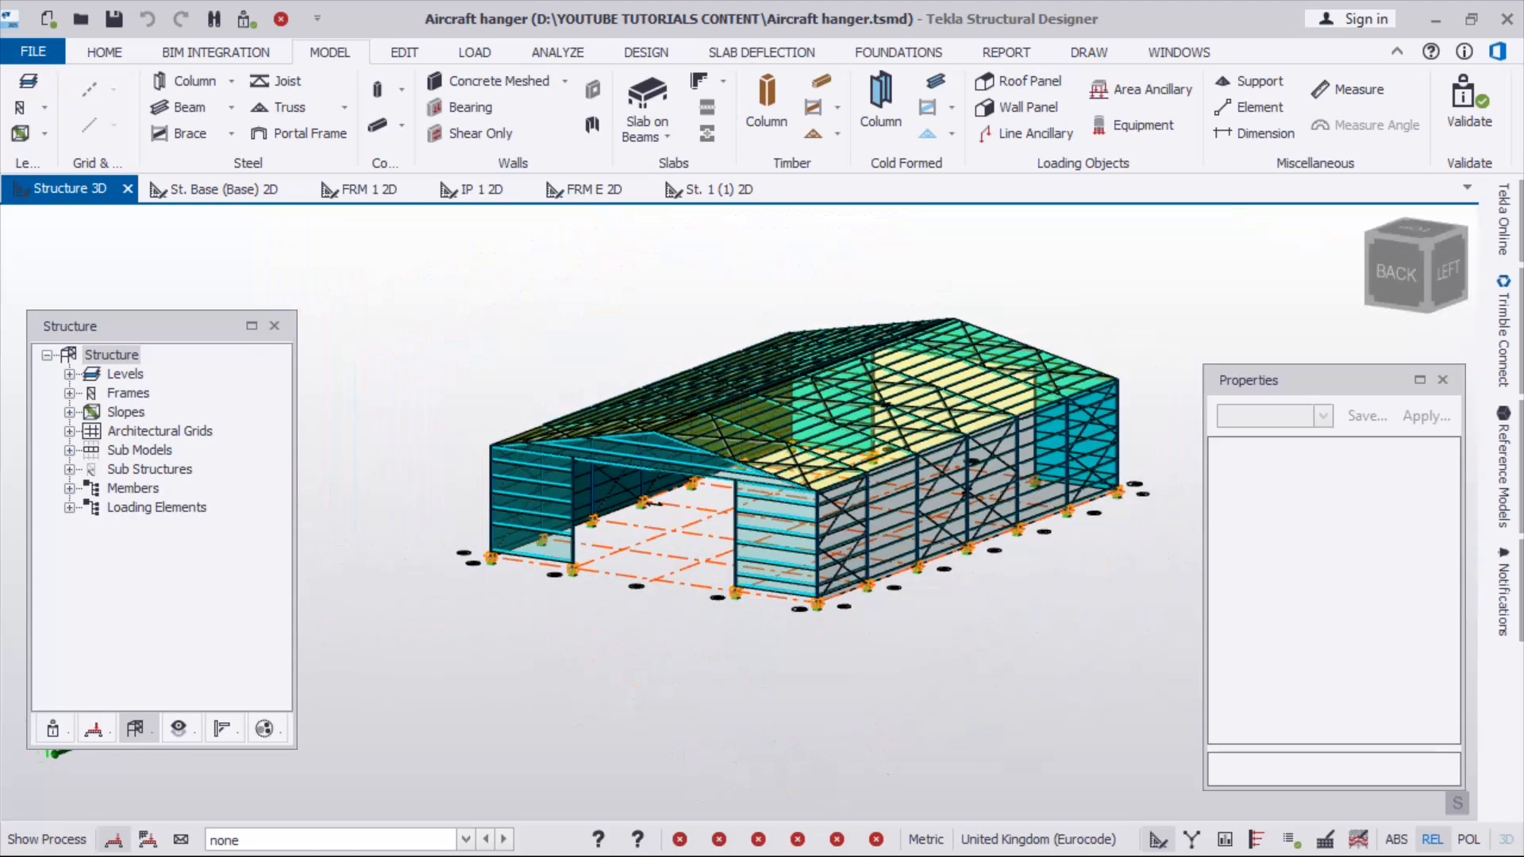
right_drag(833, 579, 825, 689)
scroll(825, 690, up, 2)
scroll(825, 691, down, 1)
right_drag(746, 373, 737, 341)
scroll(736, 342, up, 2)
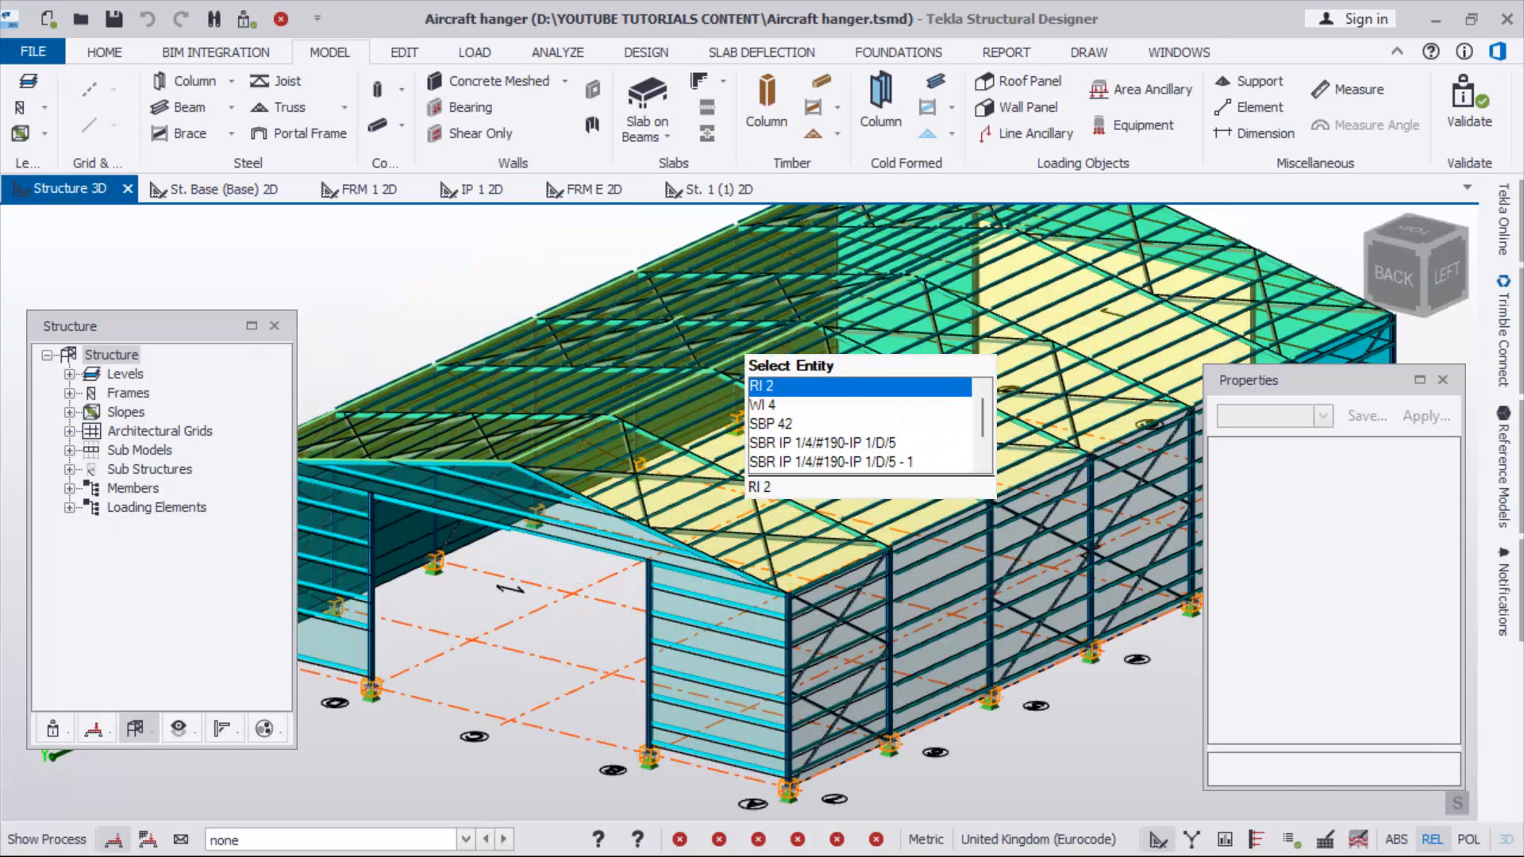
scroll(559, 544, down, 1)
Create a new project and open its construction levels for editing
click(33, 51)
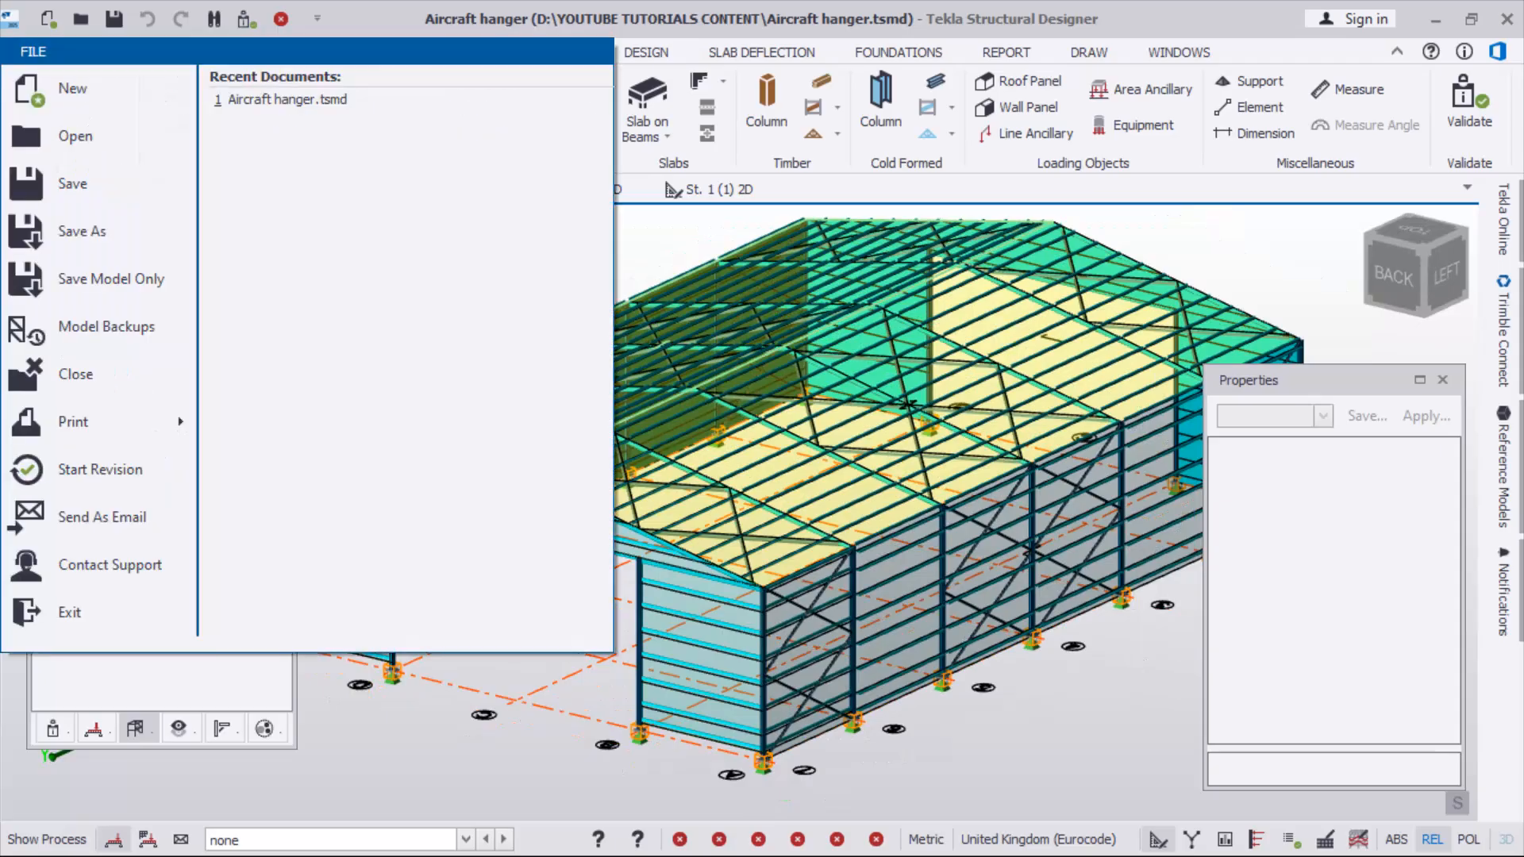
click(97, 87)
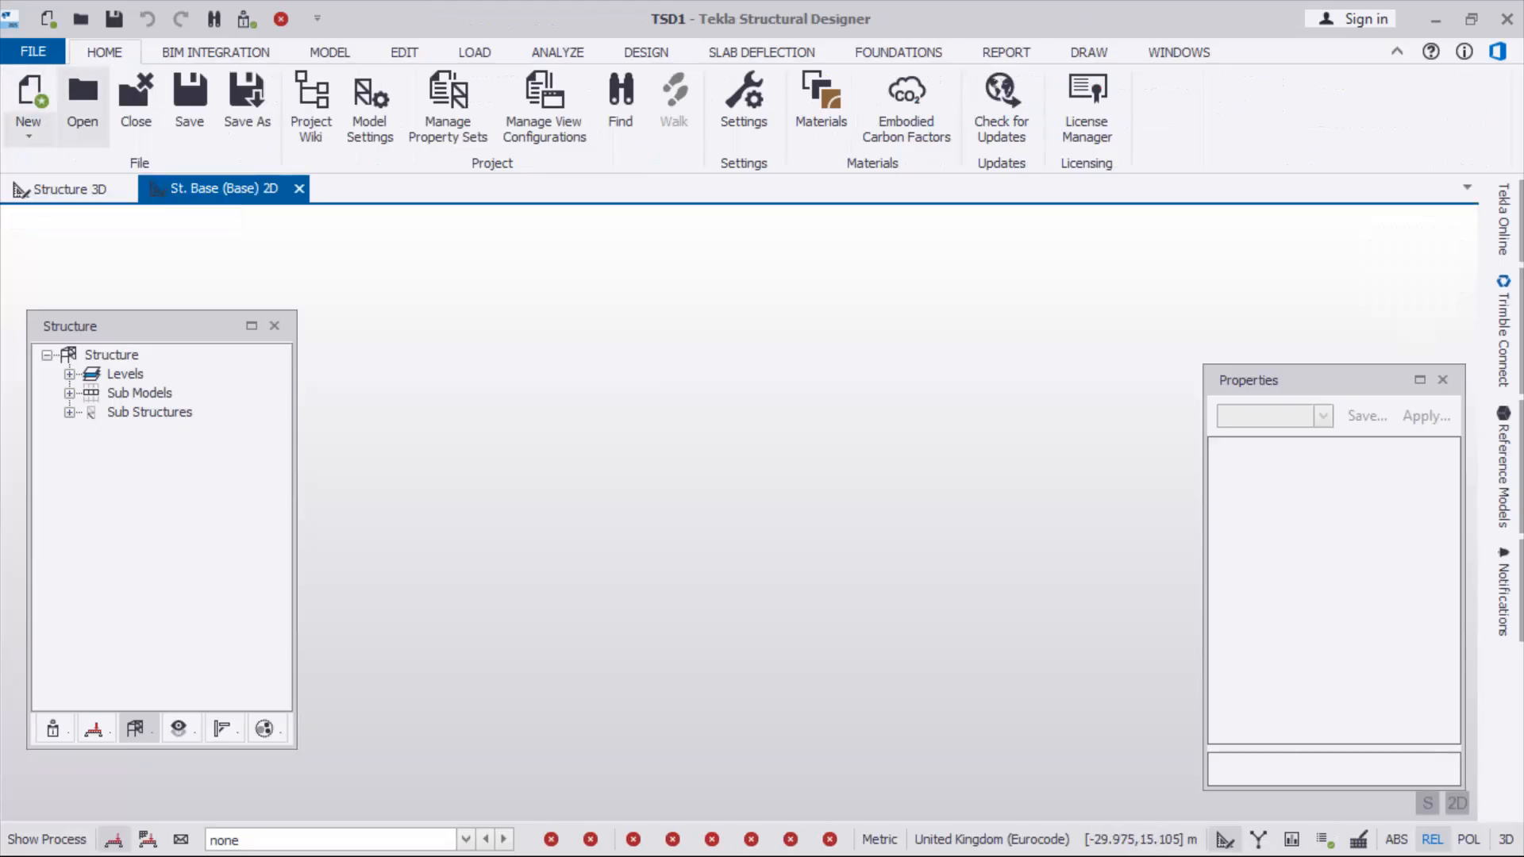
click(329, 52)
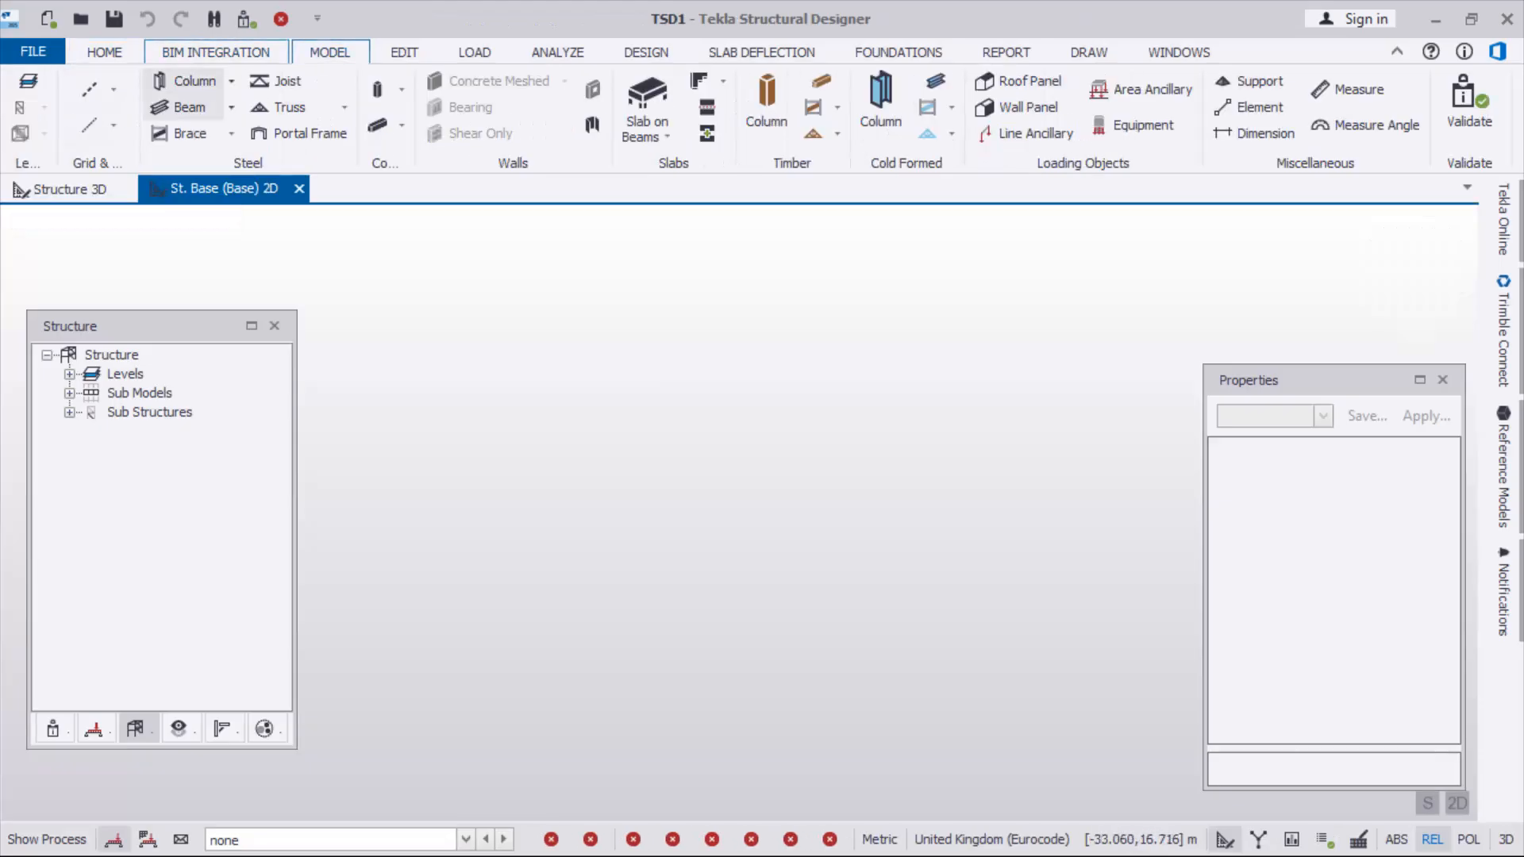
click(29, 80)
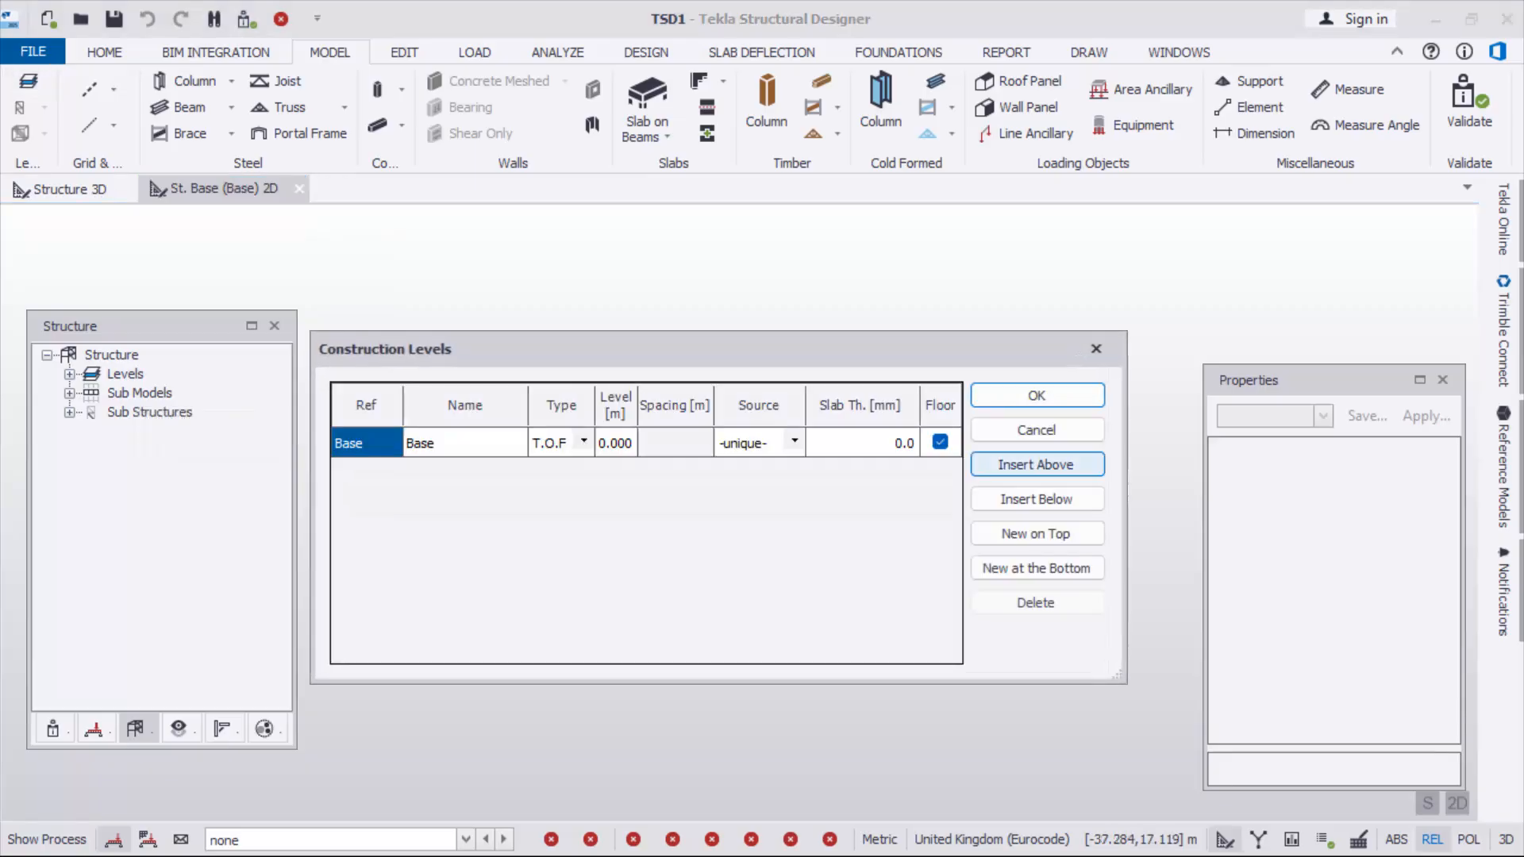
Insert a construction level above Base with type S.S.L and a spacing of 6 m
click(1036, 465)
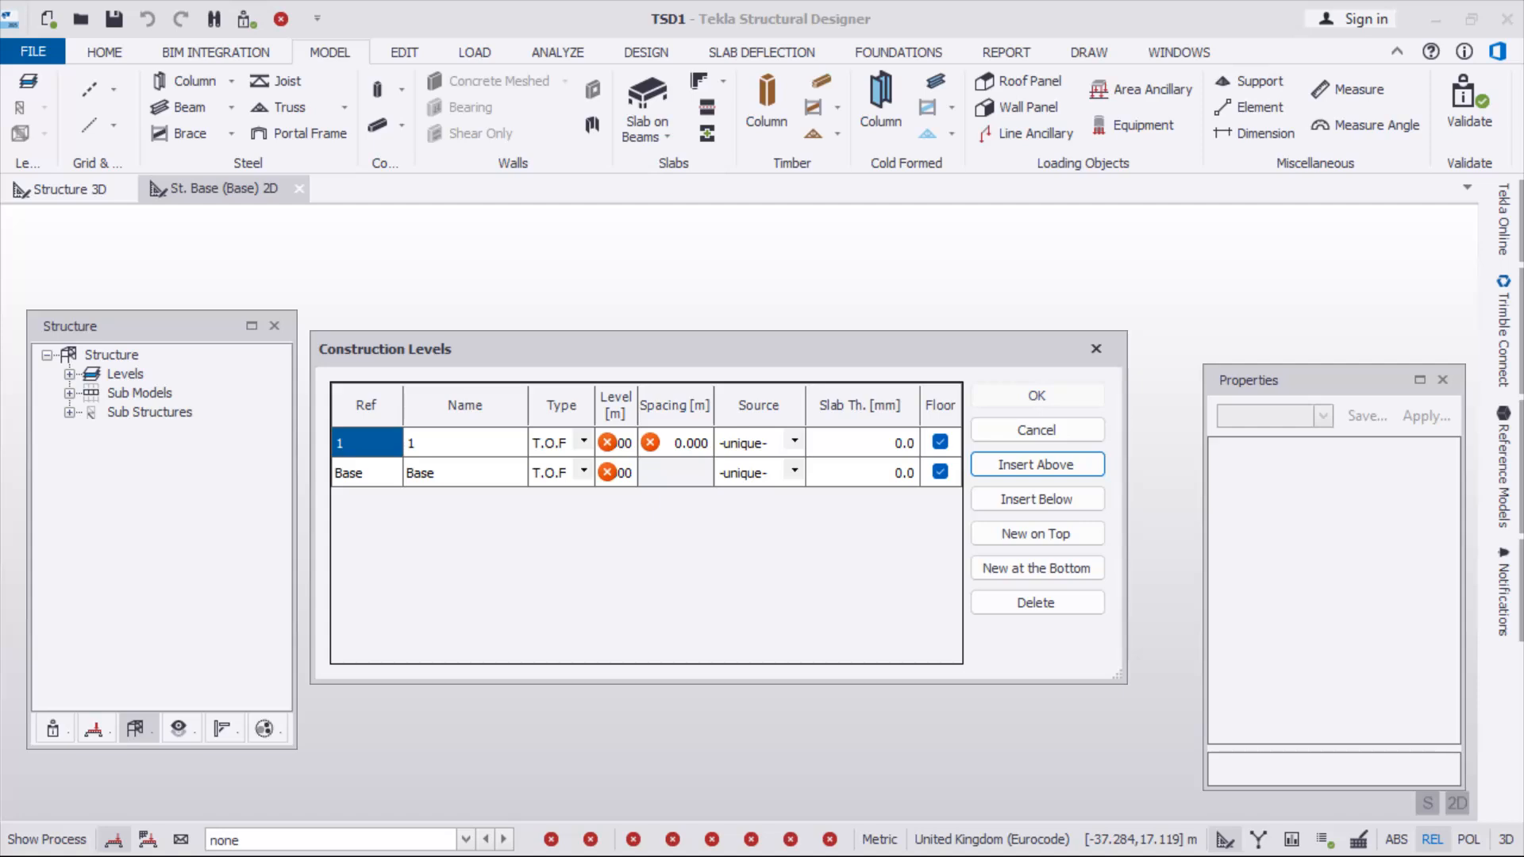
click(679, 443)
click(583, 442)
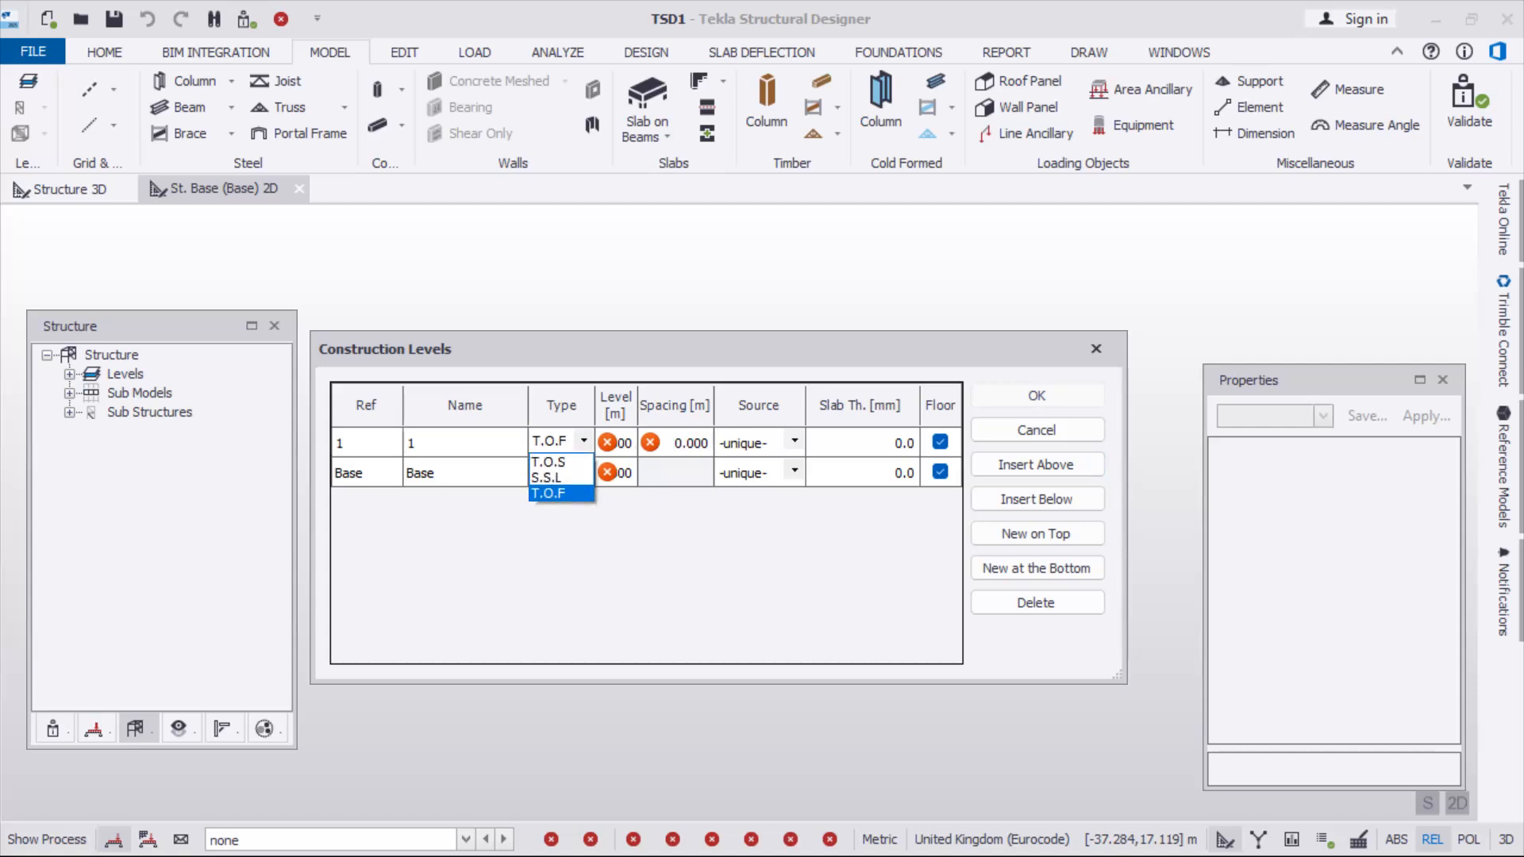
click(549, 476)
click(676, 443)
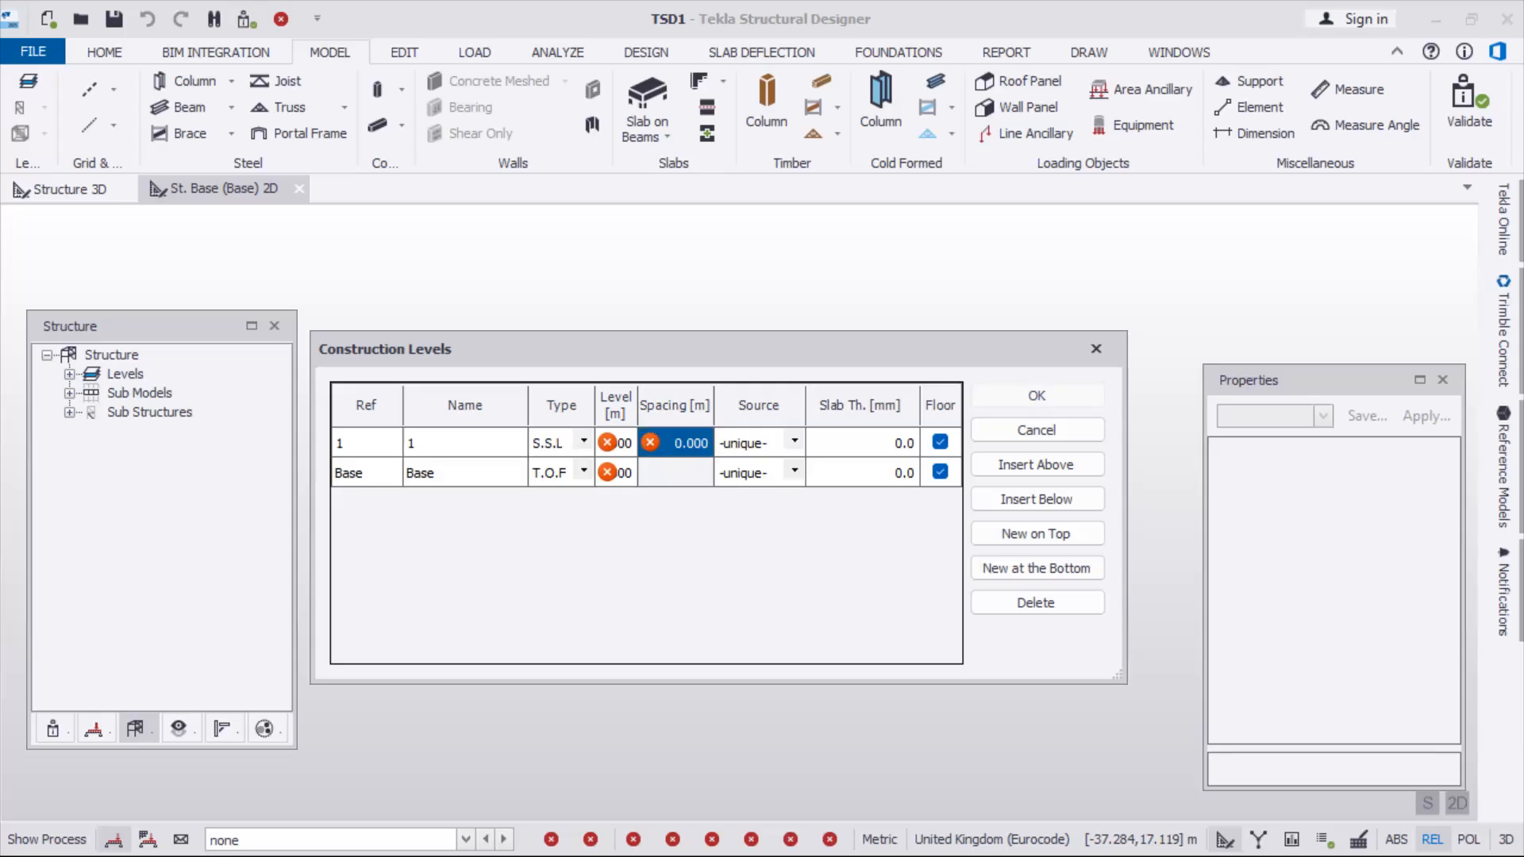
click(677, 443)
key(BackSpace)
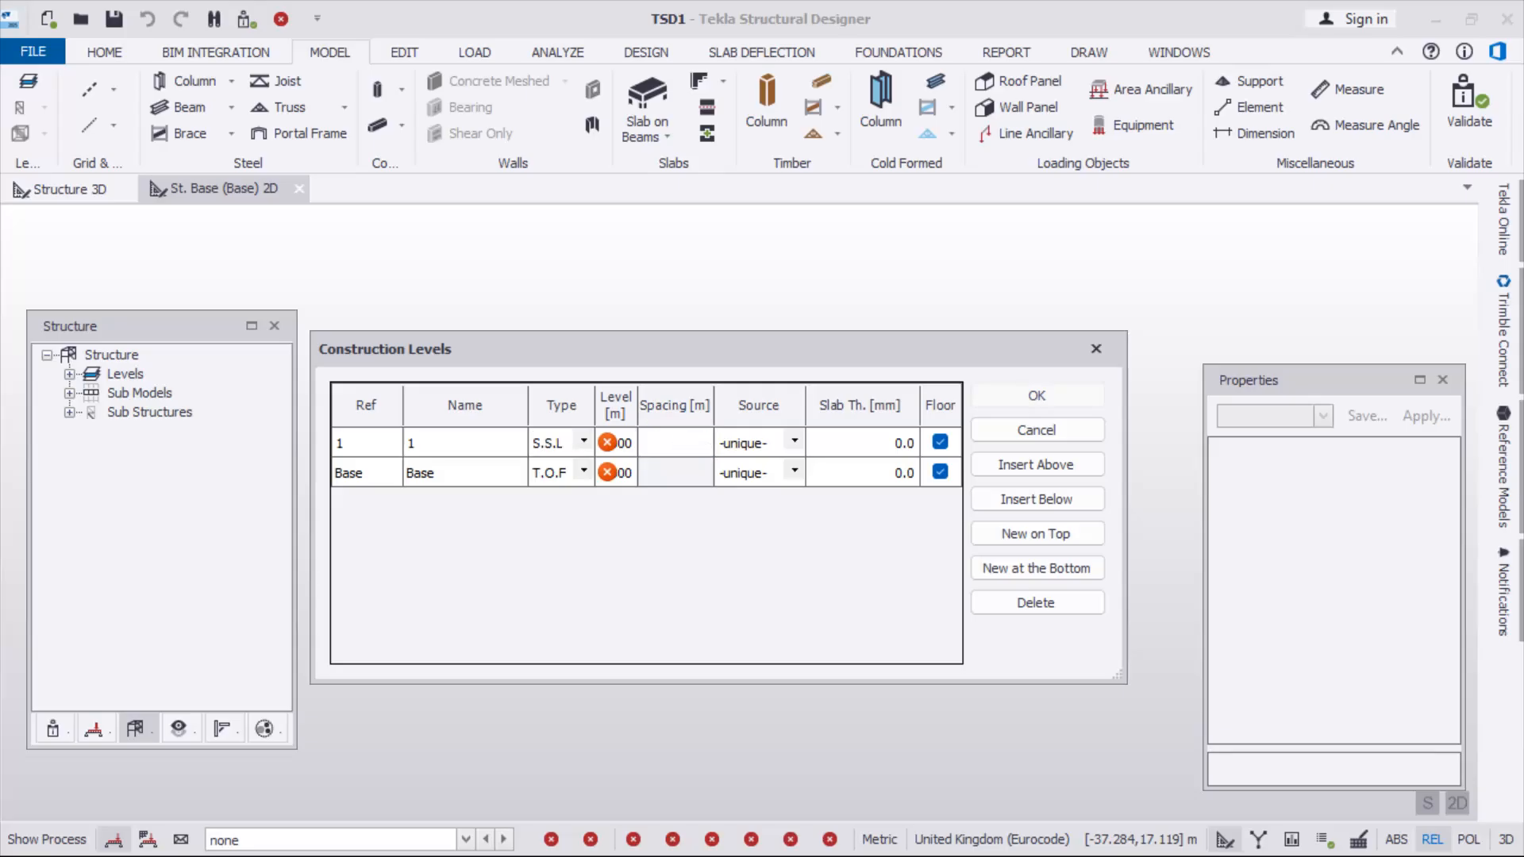
text(6.)
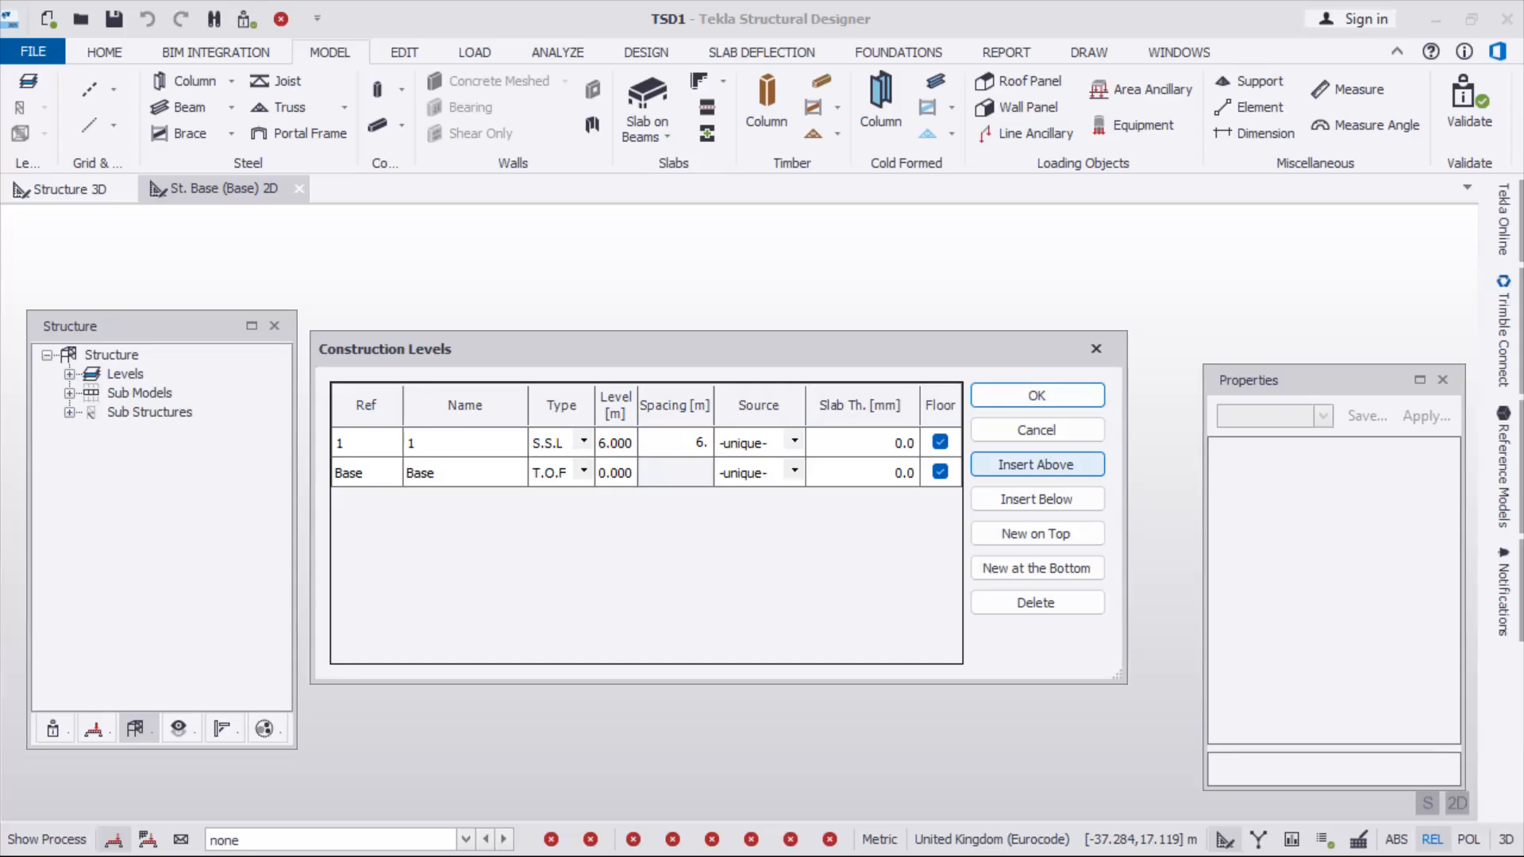
Add a second level above level 1 with a spacing of 2 m and accept the construction levels
click(1036, 465)
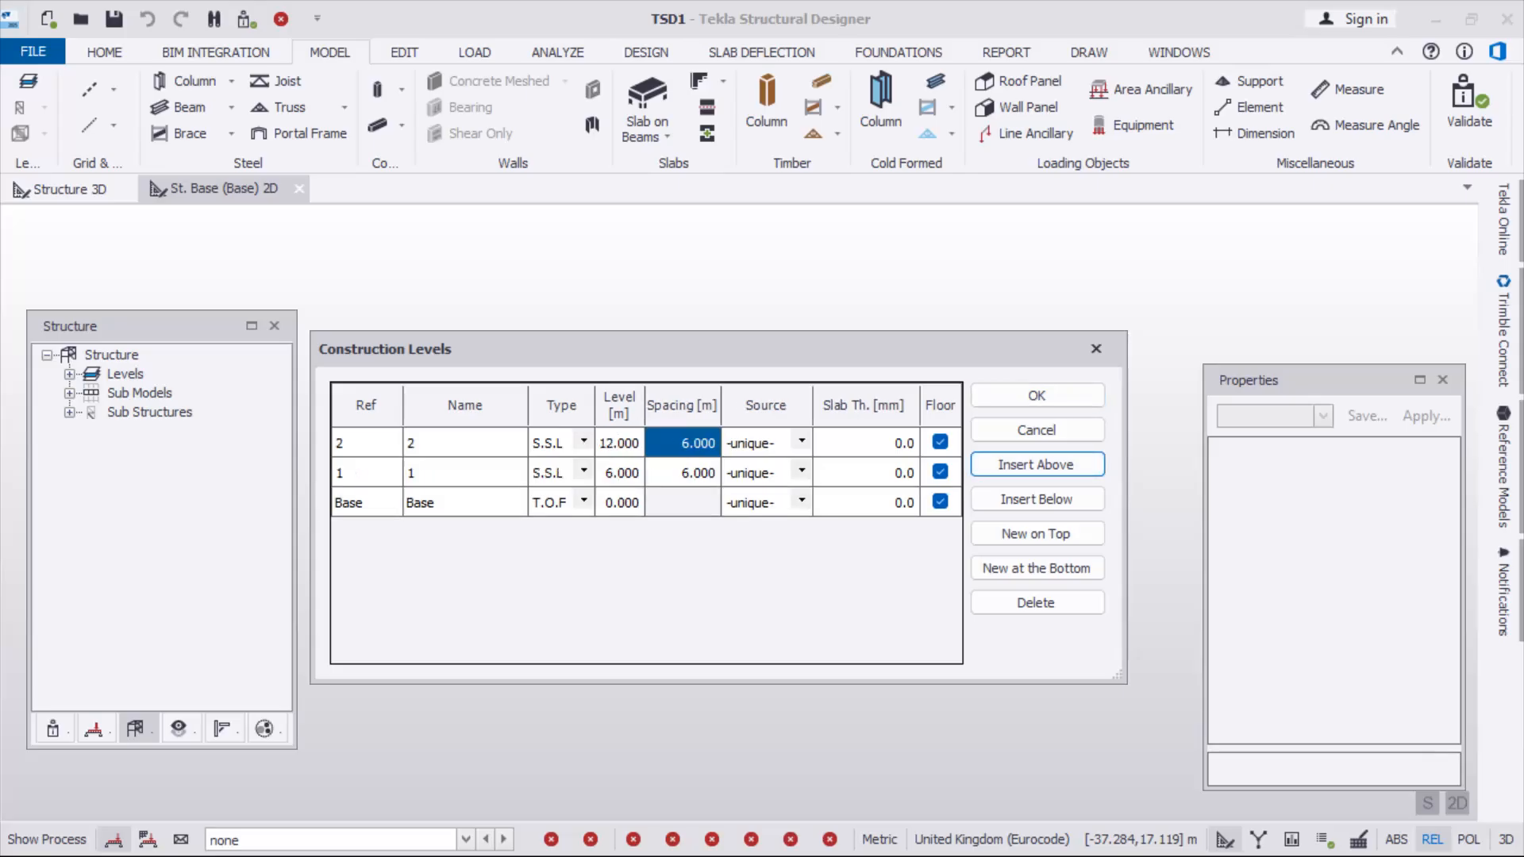
click(689, 443)
key(BackSpace)
text(2)
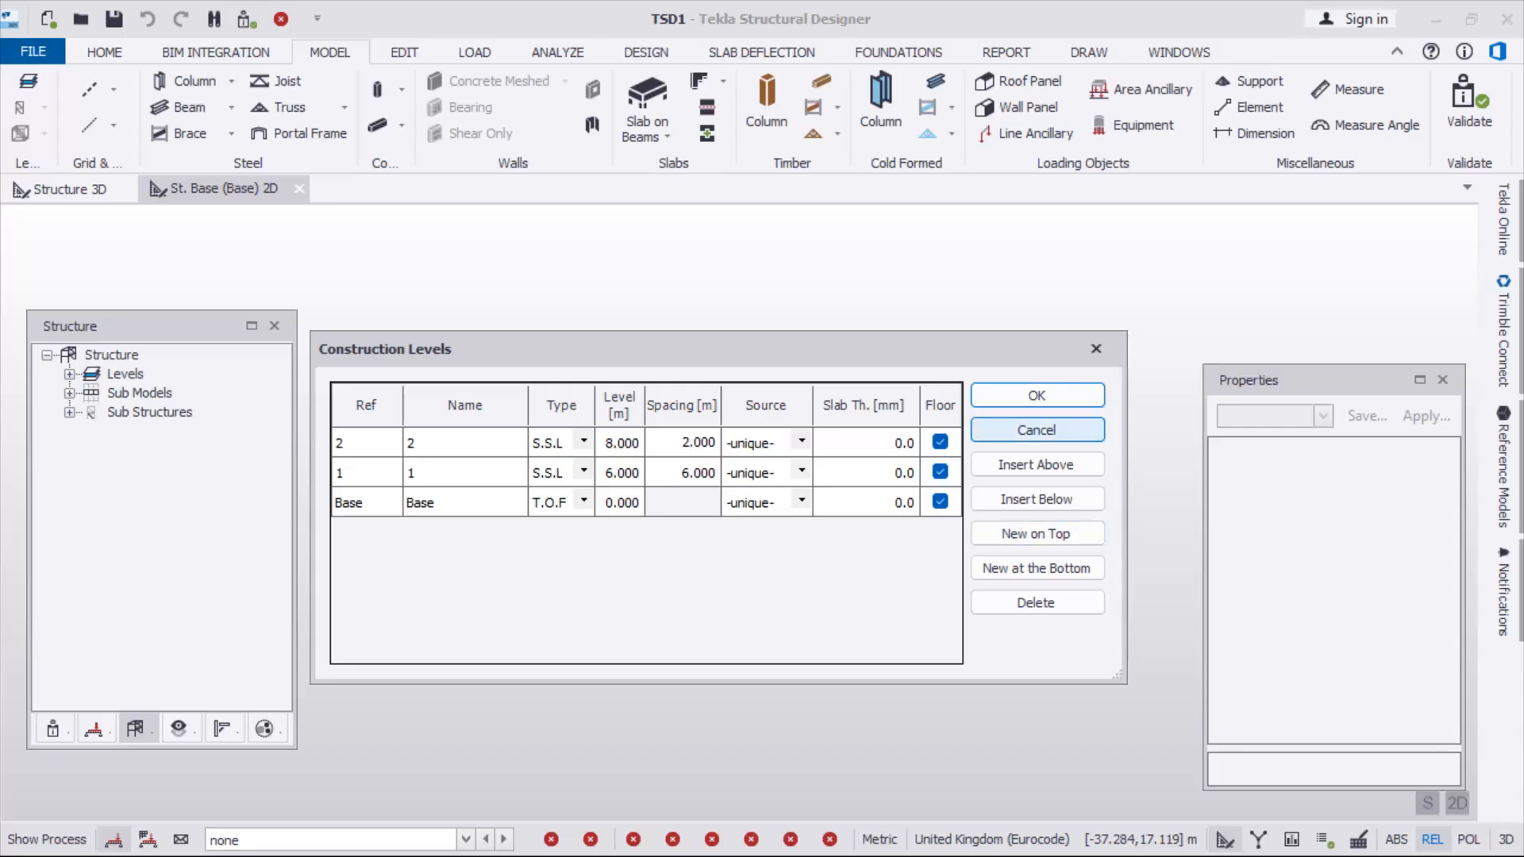
key(Return)
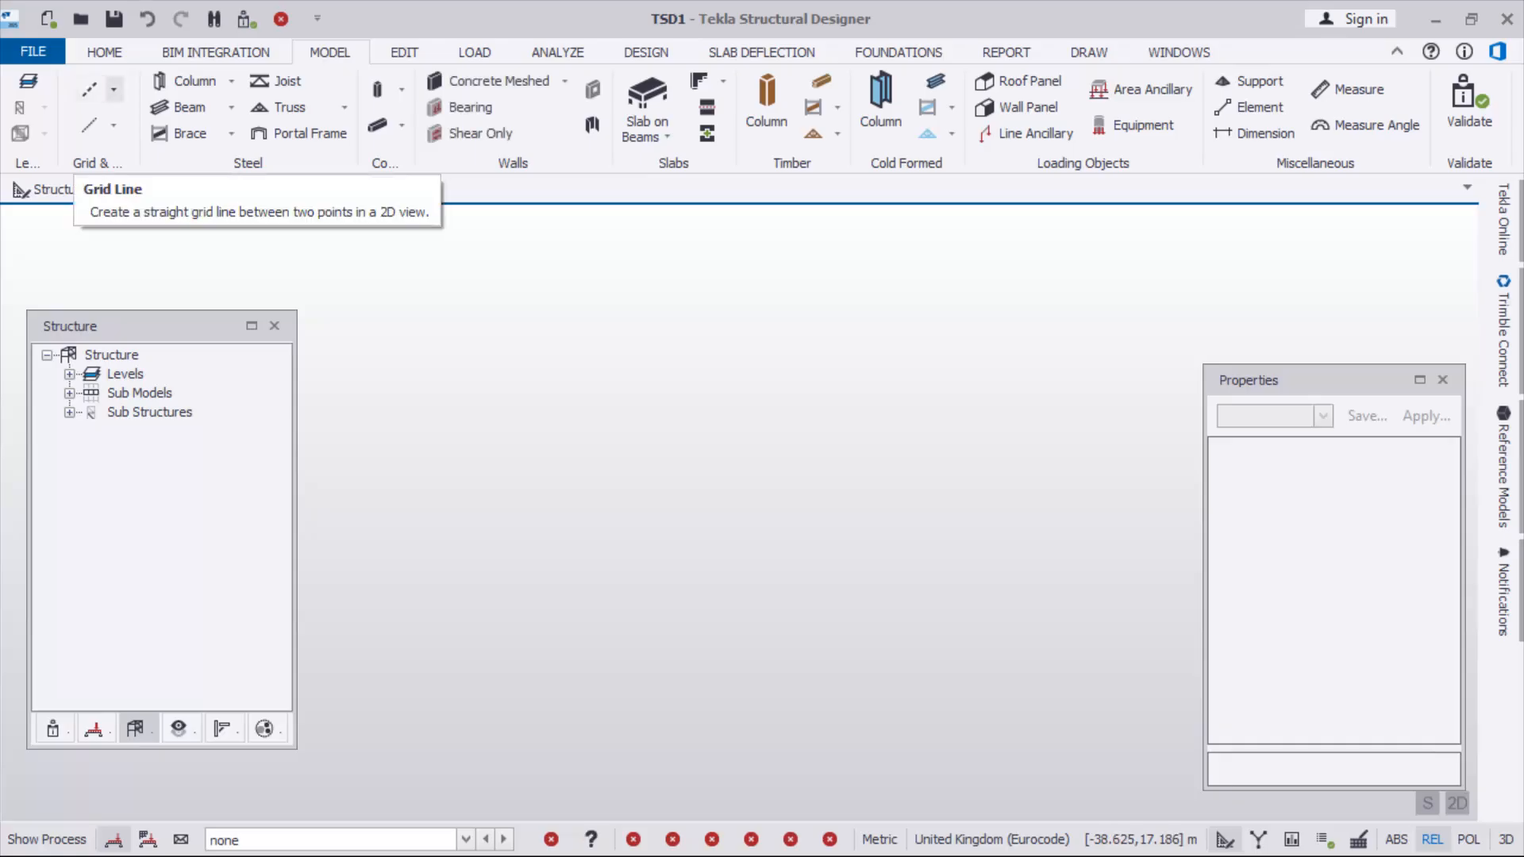
Start a rectangular grid with the Rectangular Wizard, keeping name AG 1, all levels, all lines and the DashDot line style
click(113, 88)
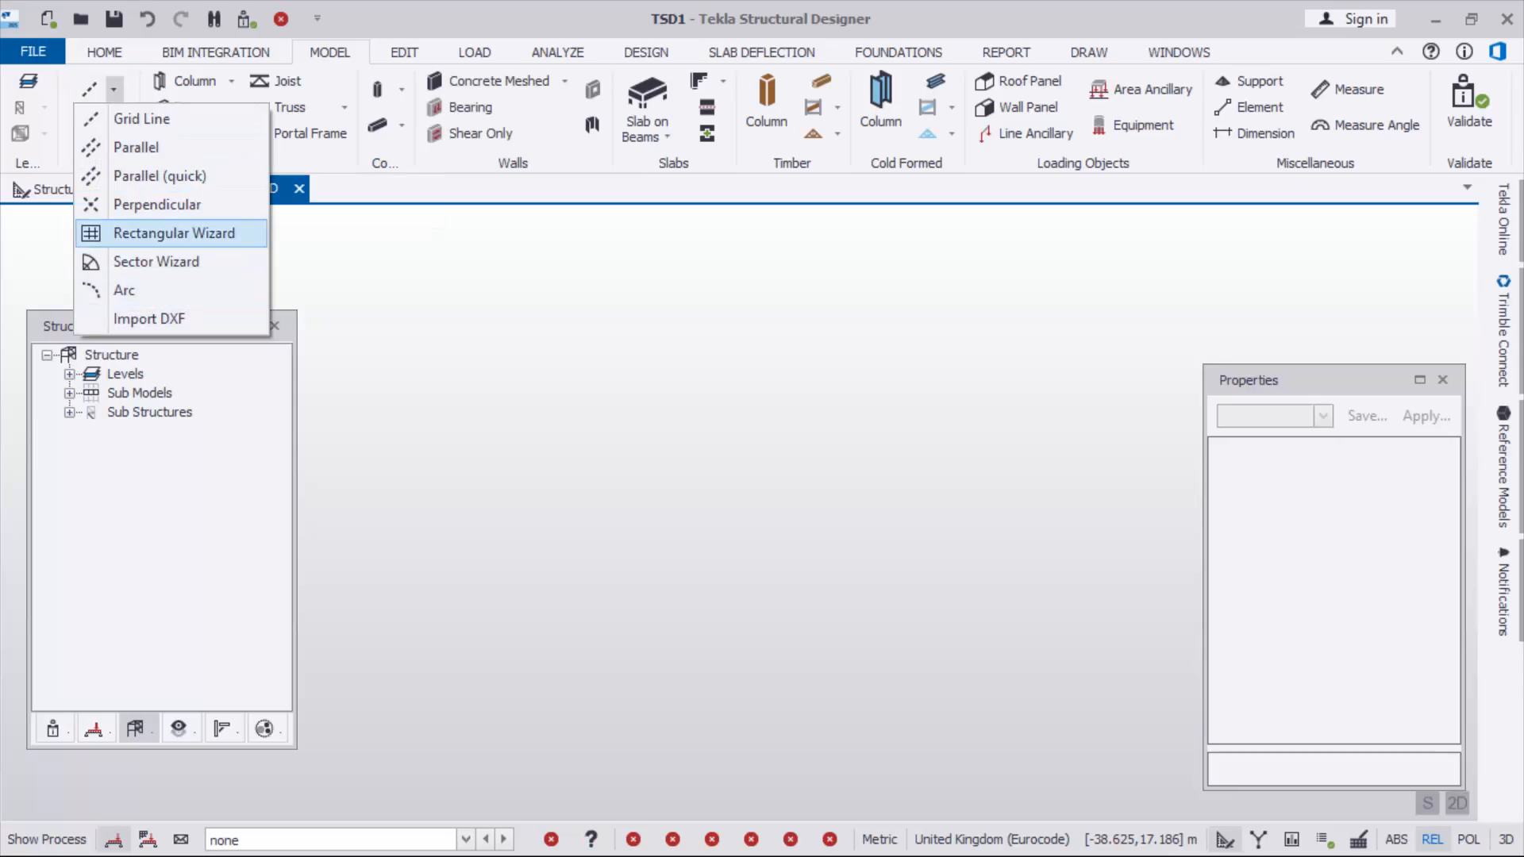
click(174, 233)
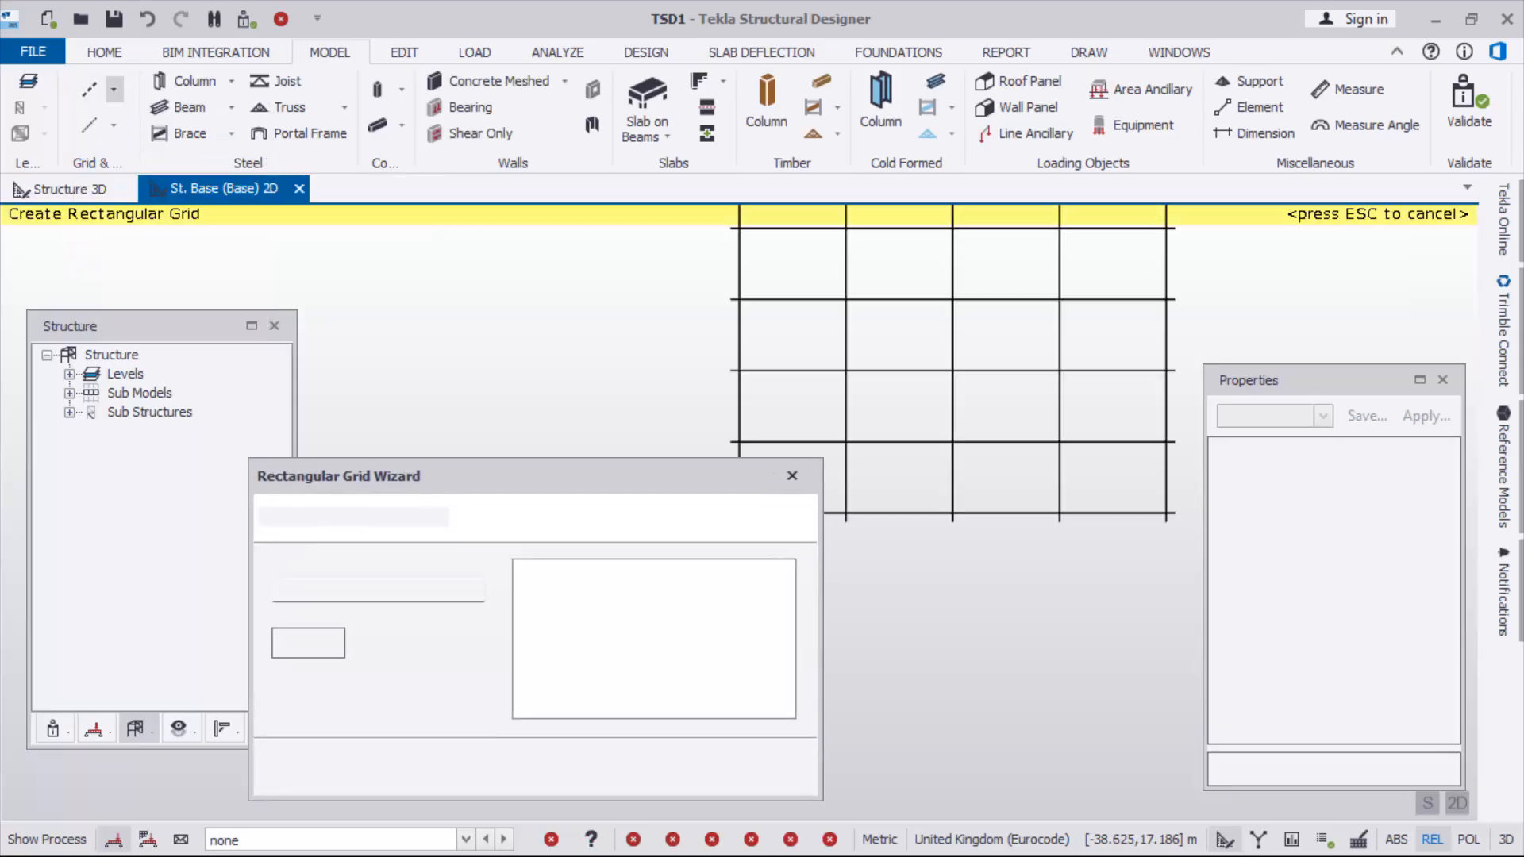
drag(520, 477, 579, 339)
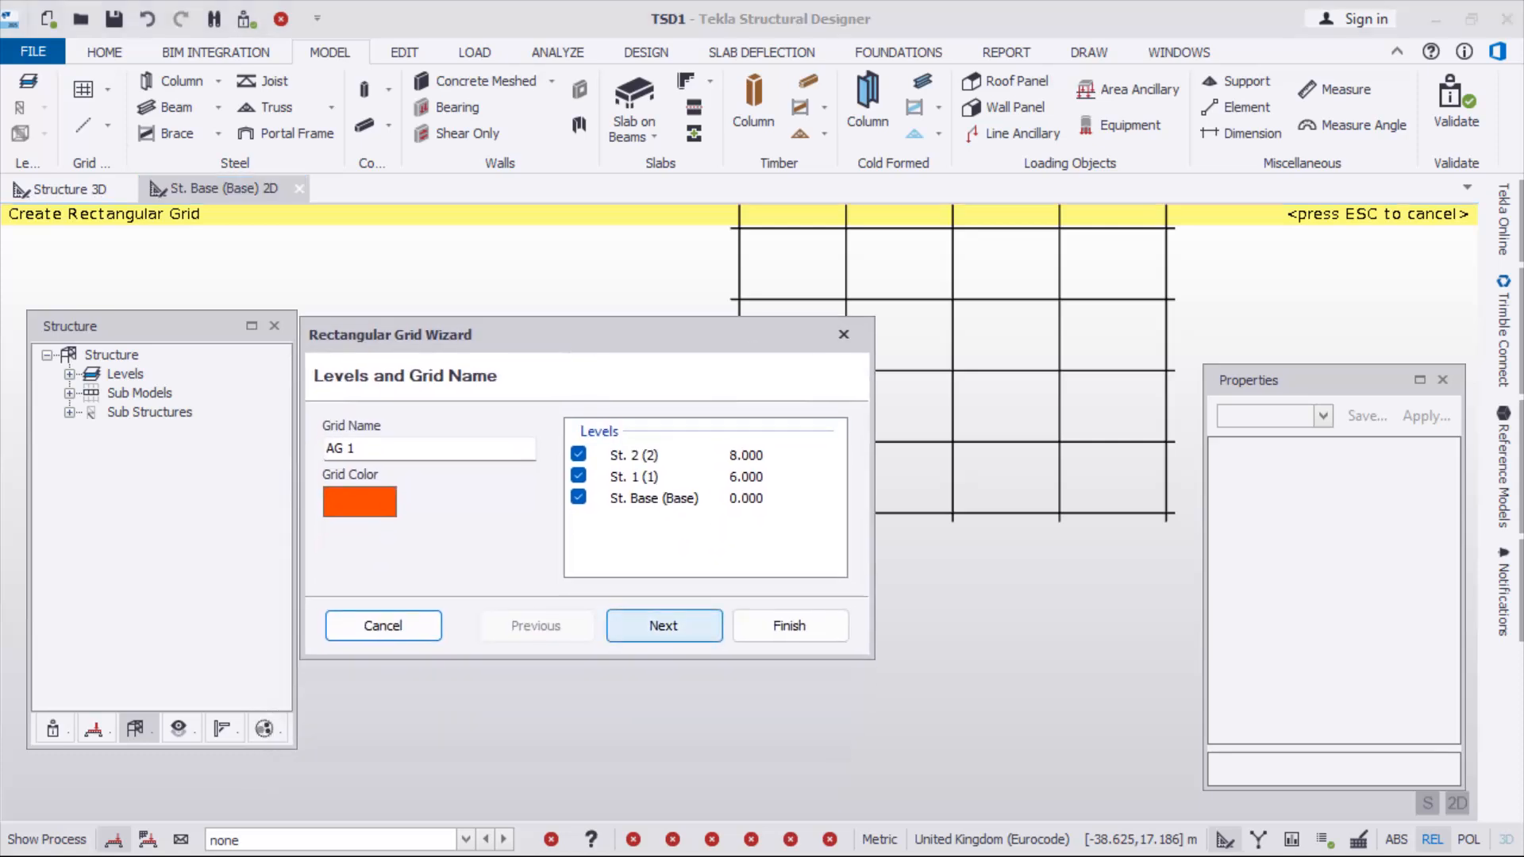
click(664, 627)
click(664, 626)
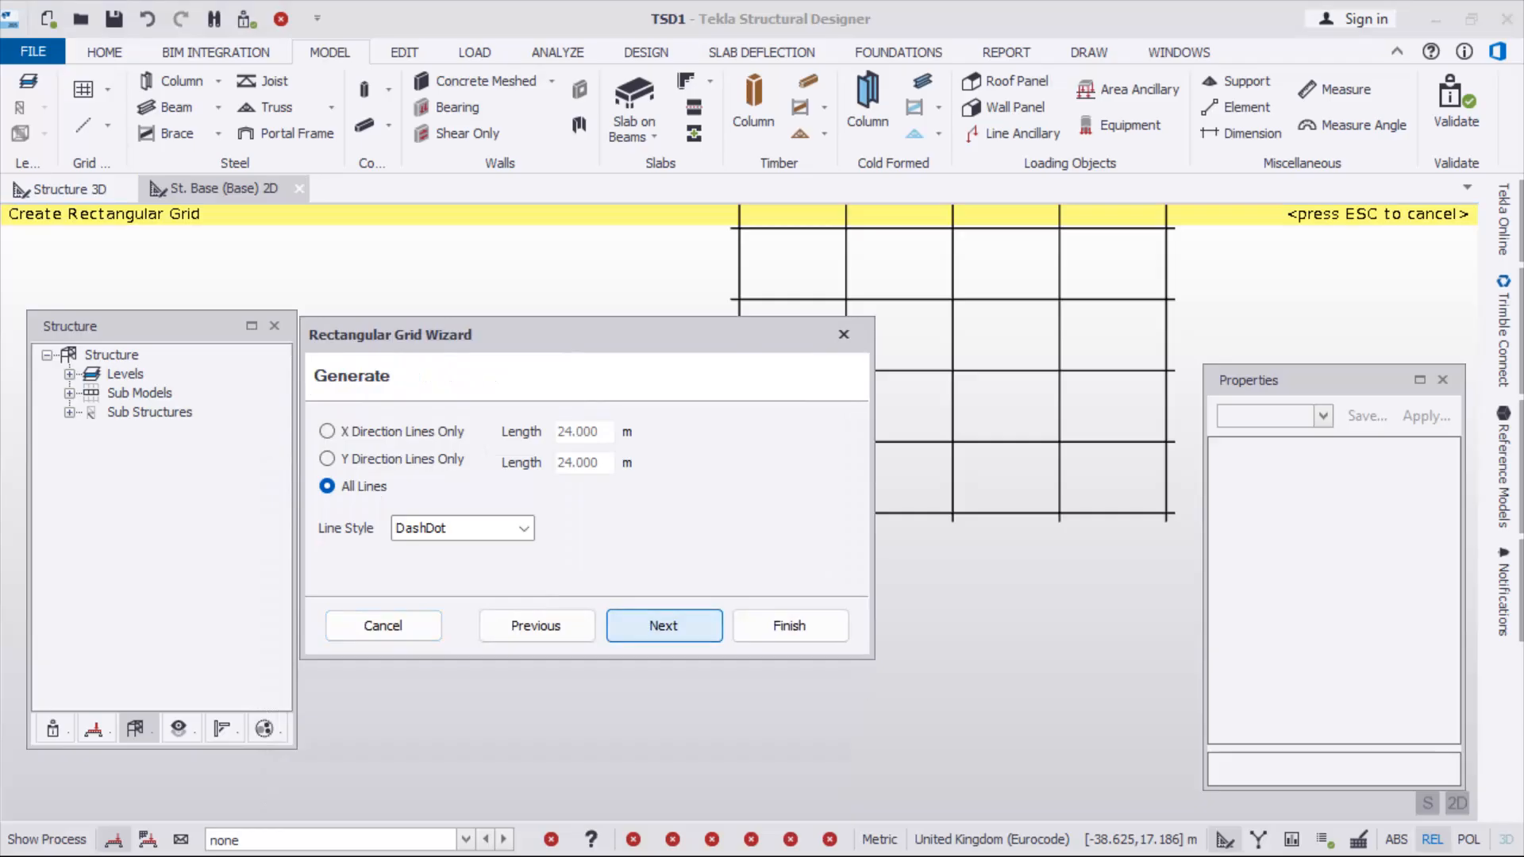
click(663, 626)
Set the grid's X direction to 4 regular bays of 5 m each
click(515, 440)
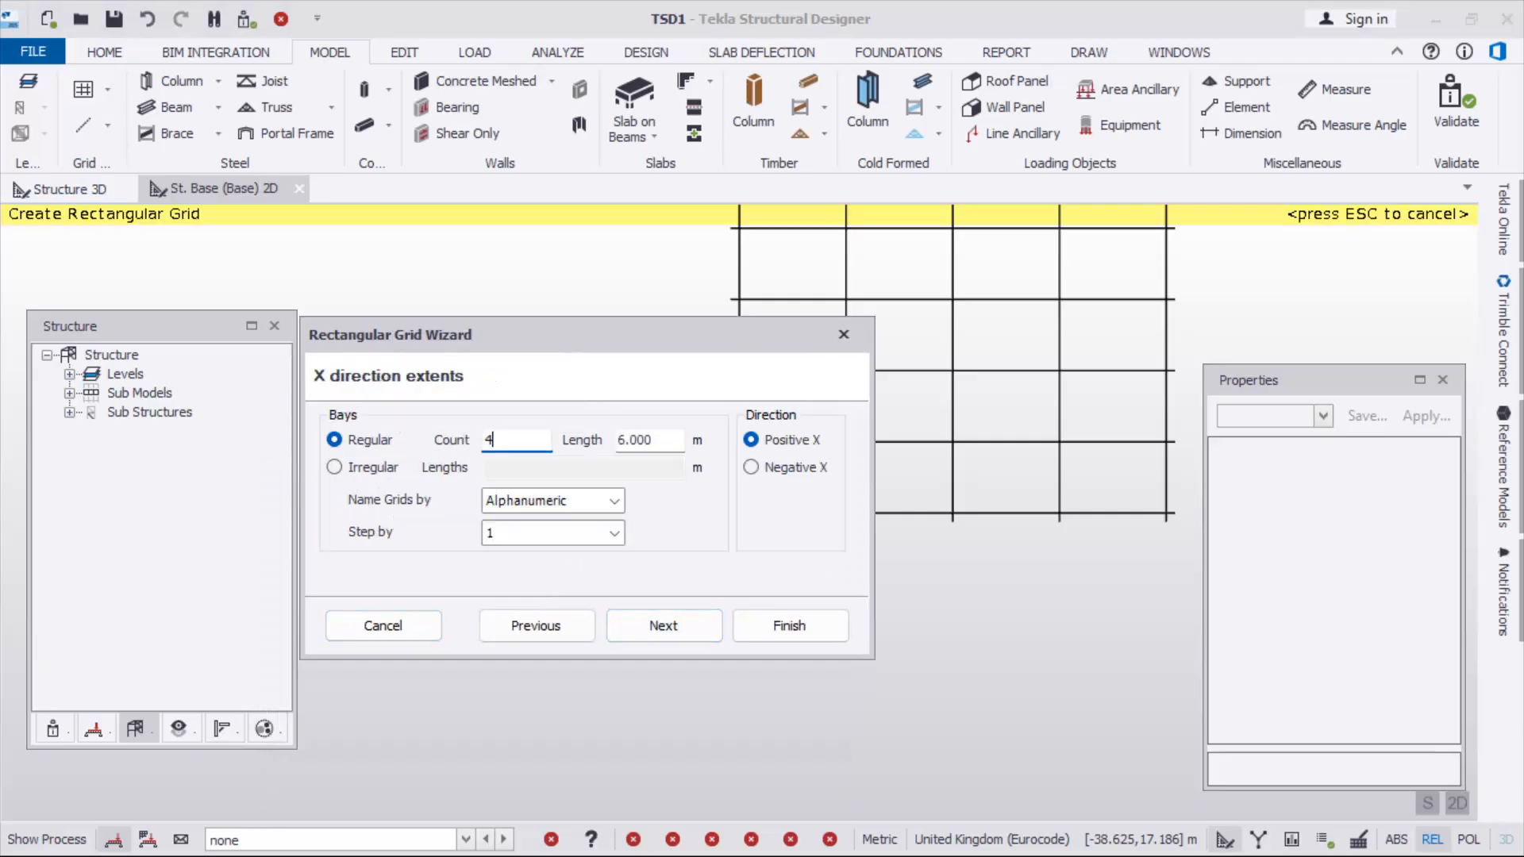
click(626, 440)
key(BackSpace)
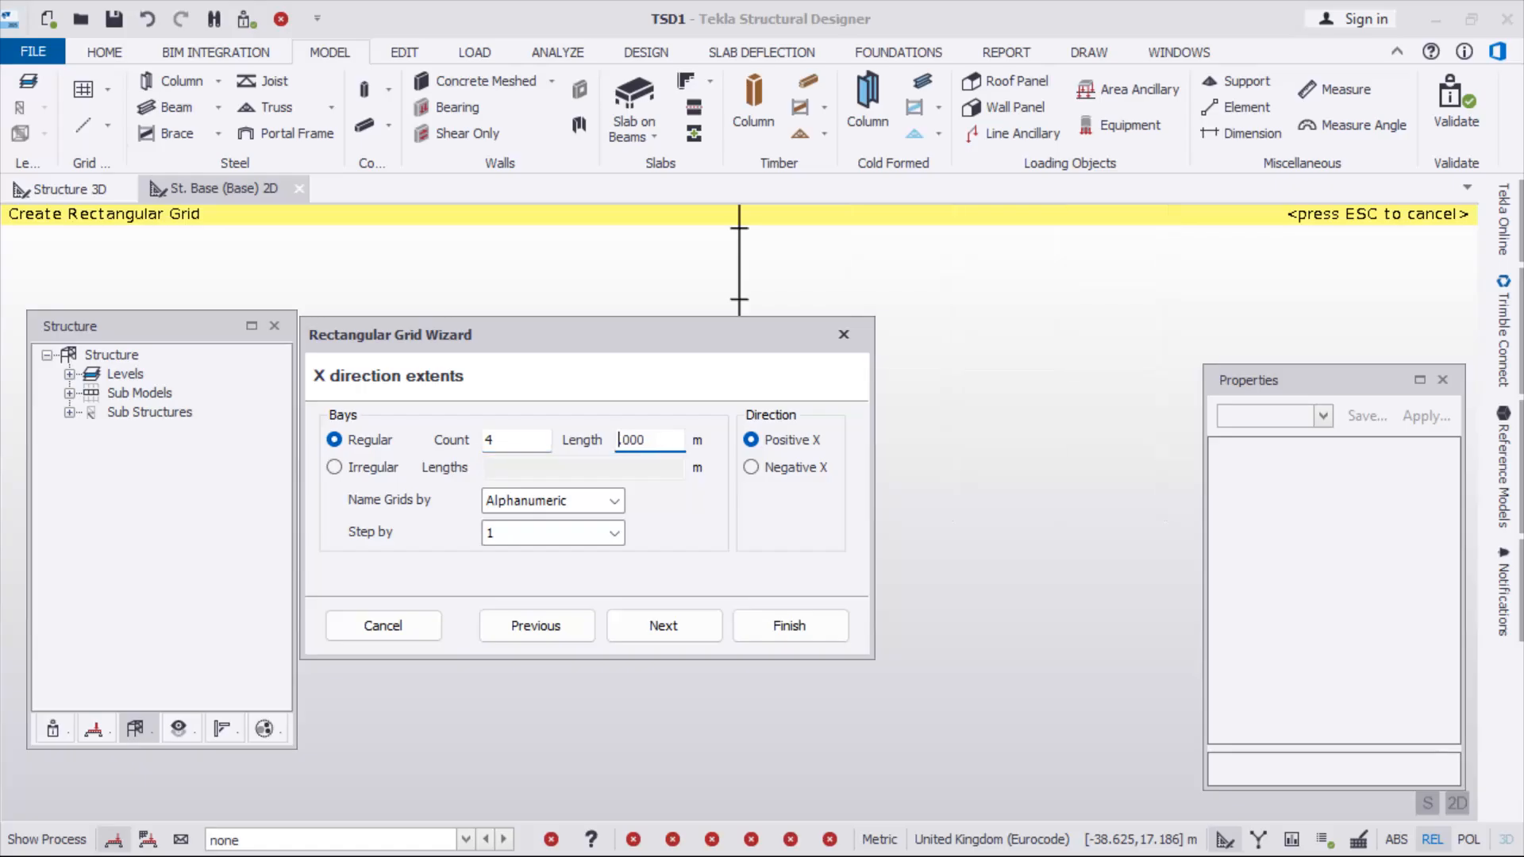
text(5)
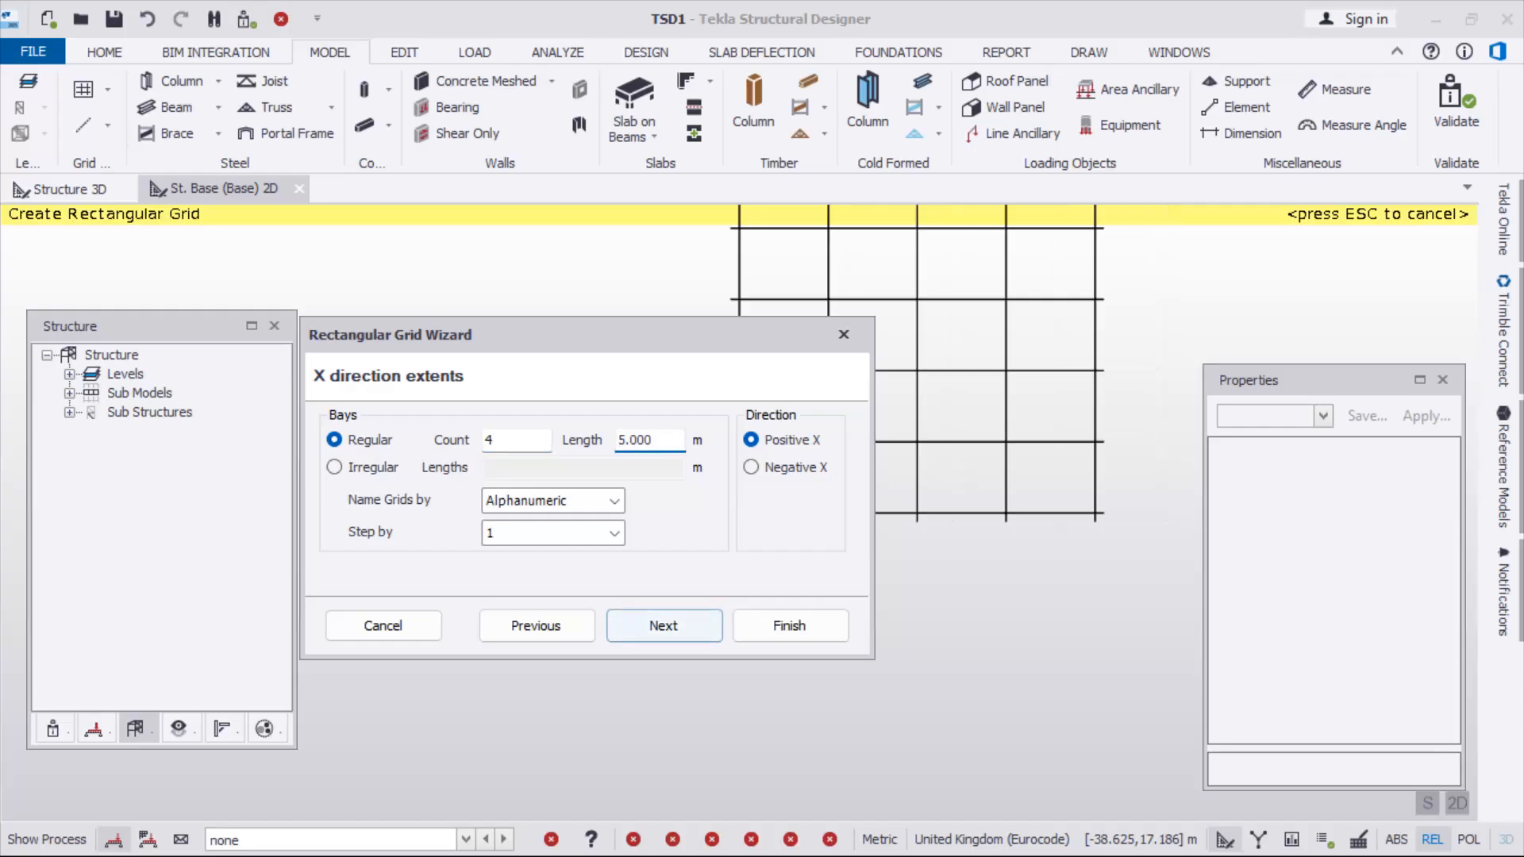
click(664, 625)
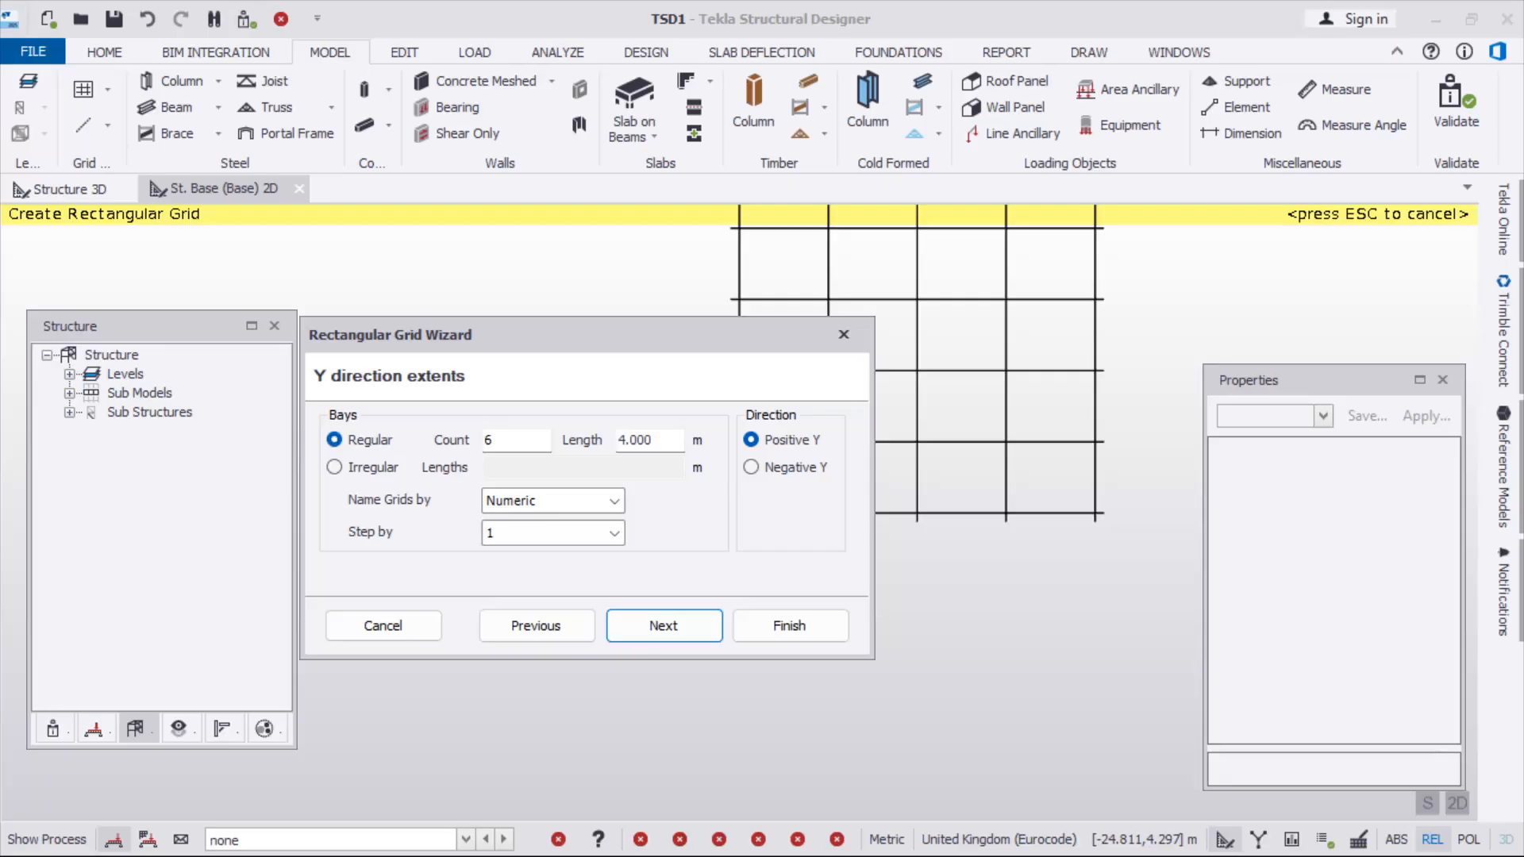
Set the grid's Y direction to 6 regular bays of 5 m and generate the grid with 0° rotation and a 90° axis angle
click(627, 440)
key(BackSpace)
text(5)
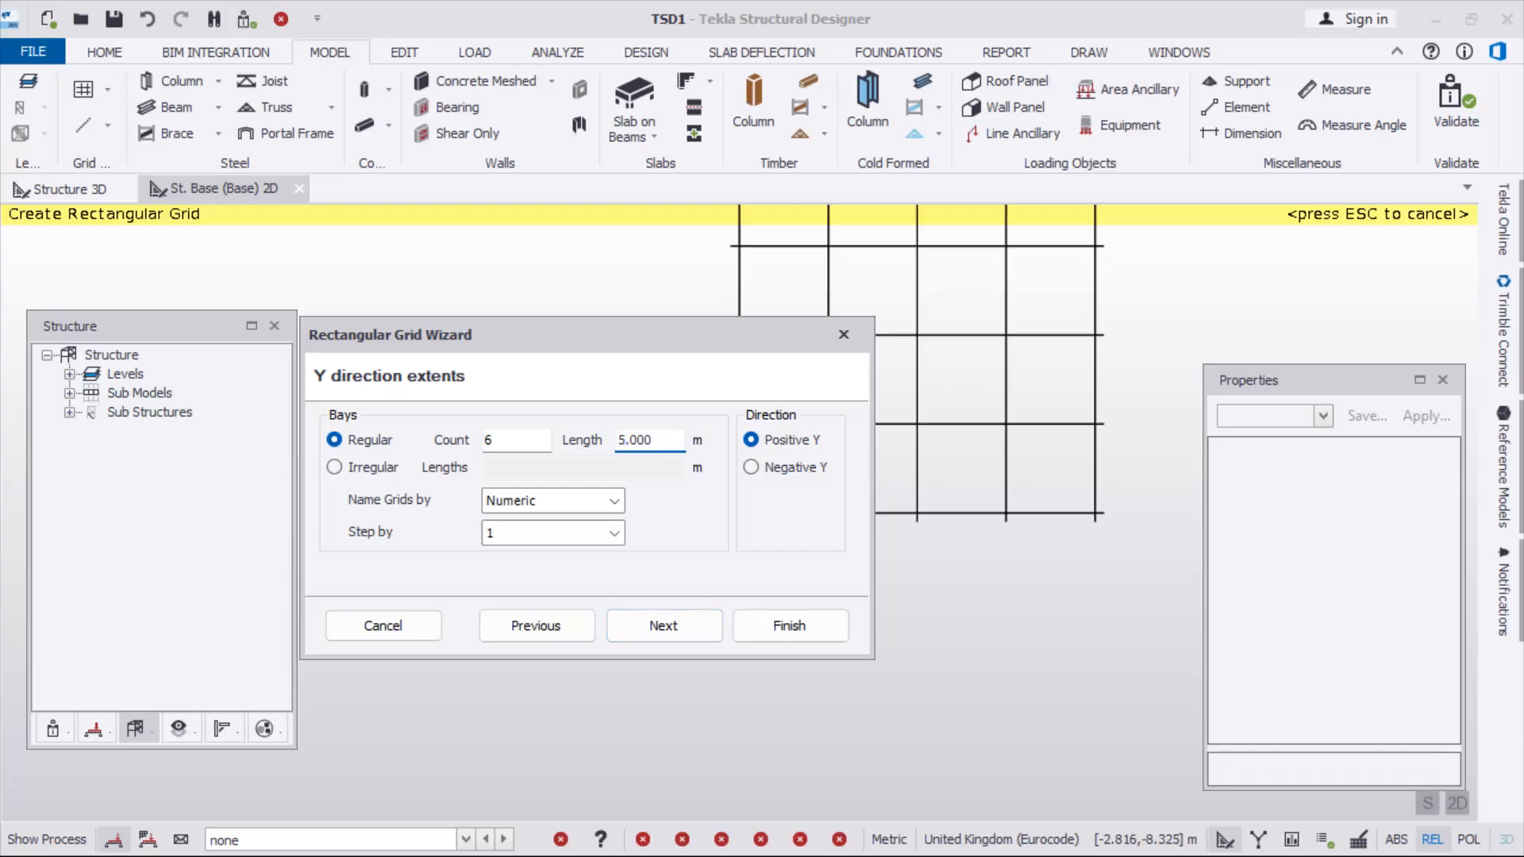
click(663, 626)
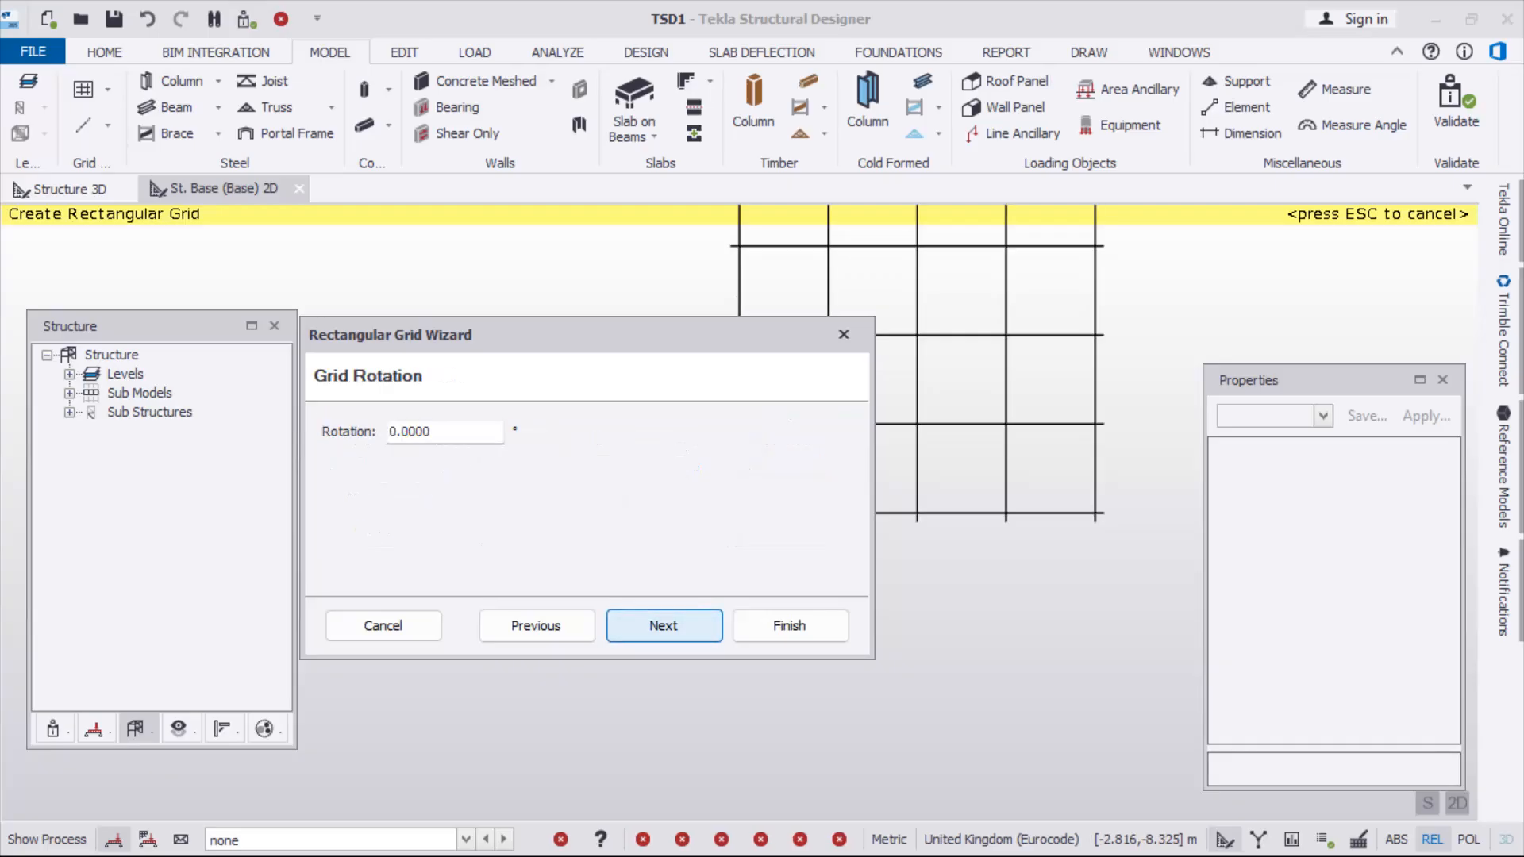
click(663, 625)
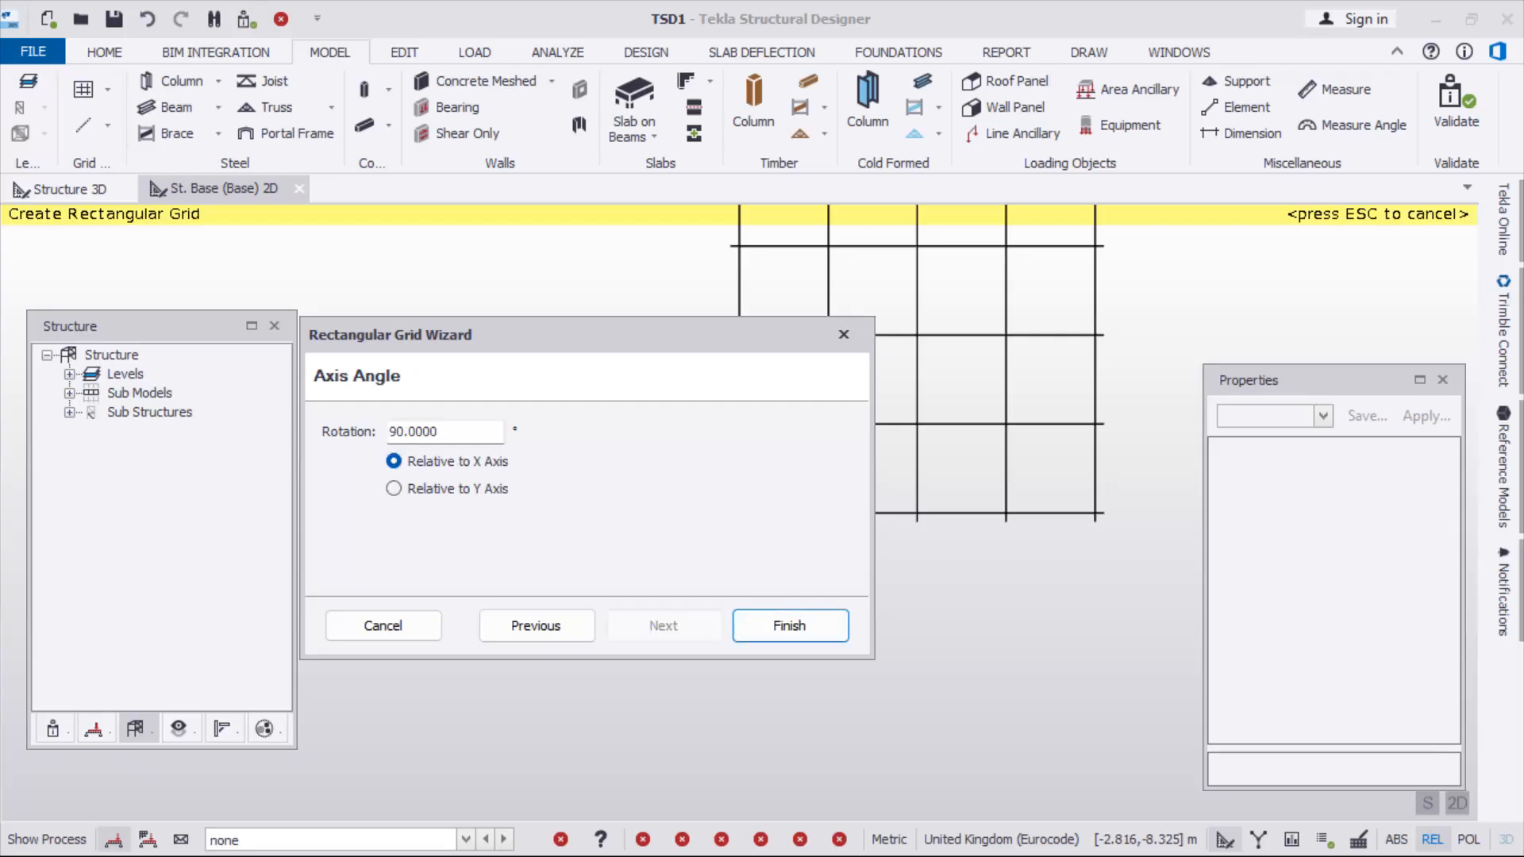
click(790, 625)
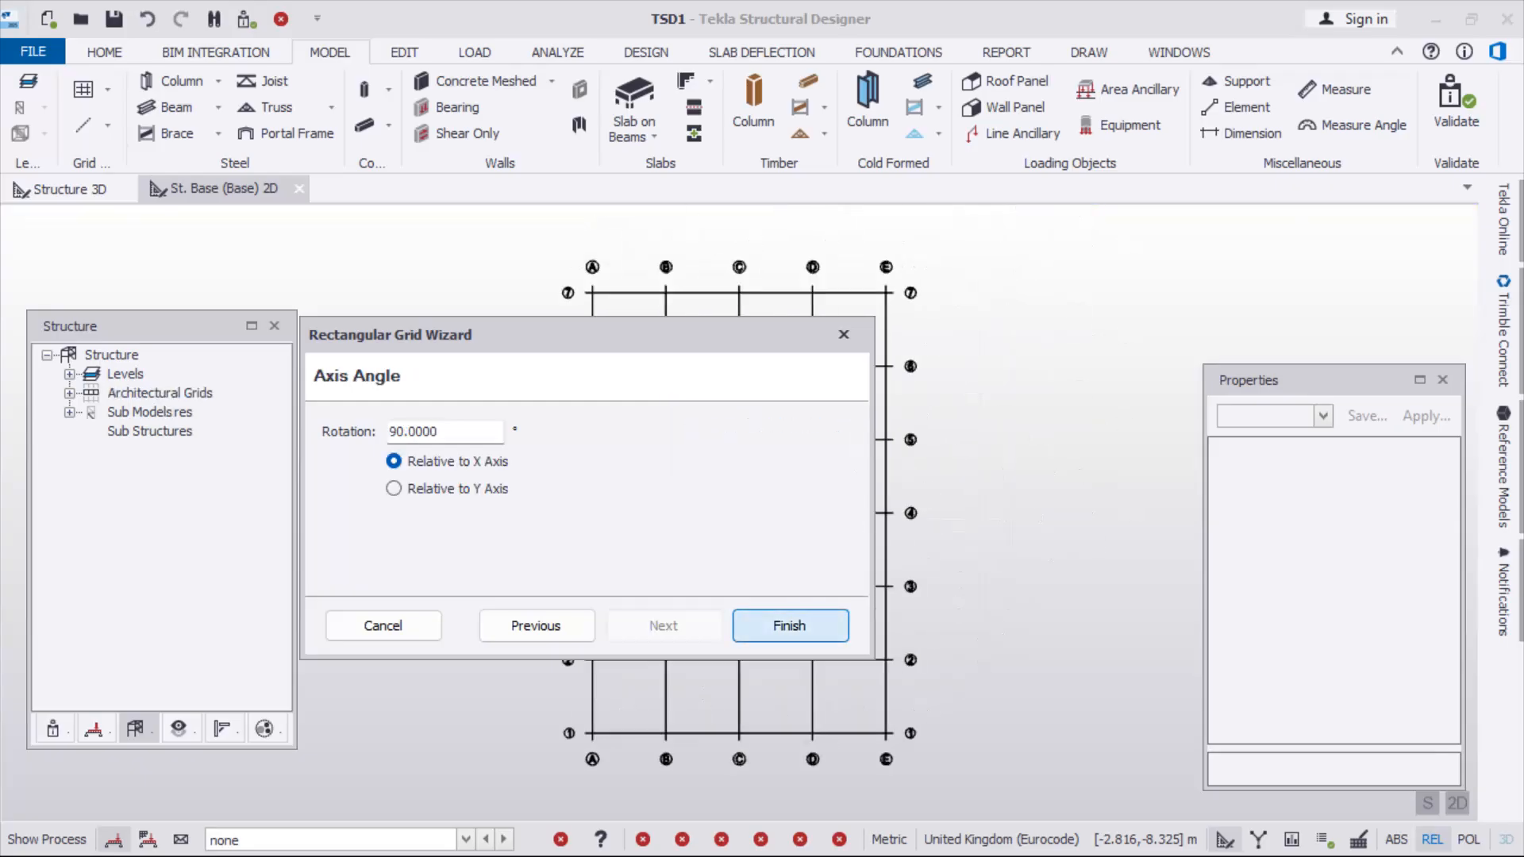
scroll(708, 323, down, 1)
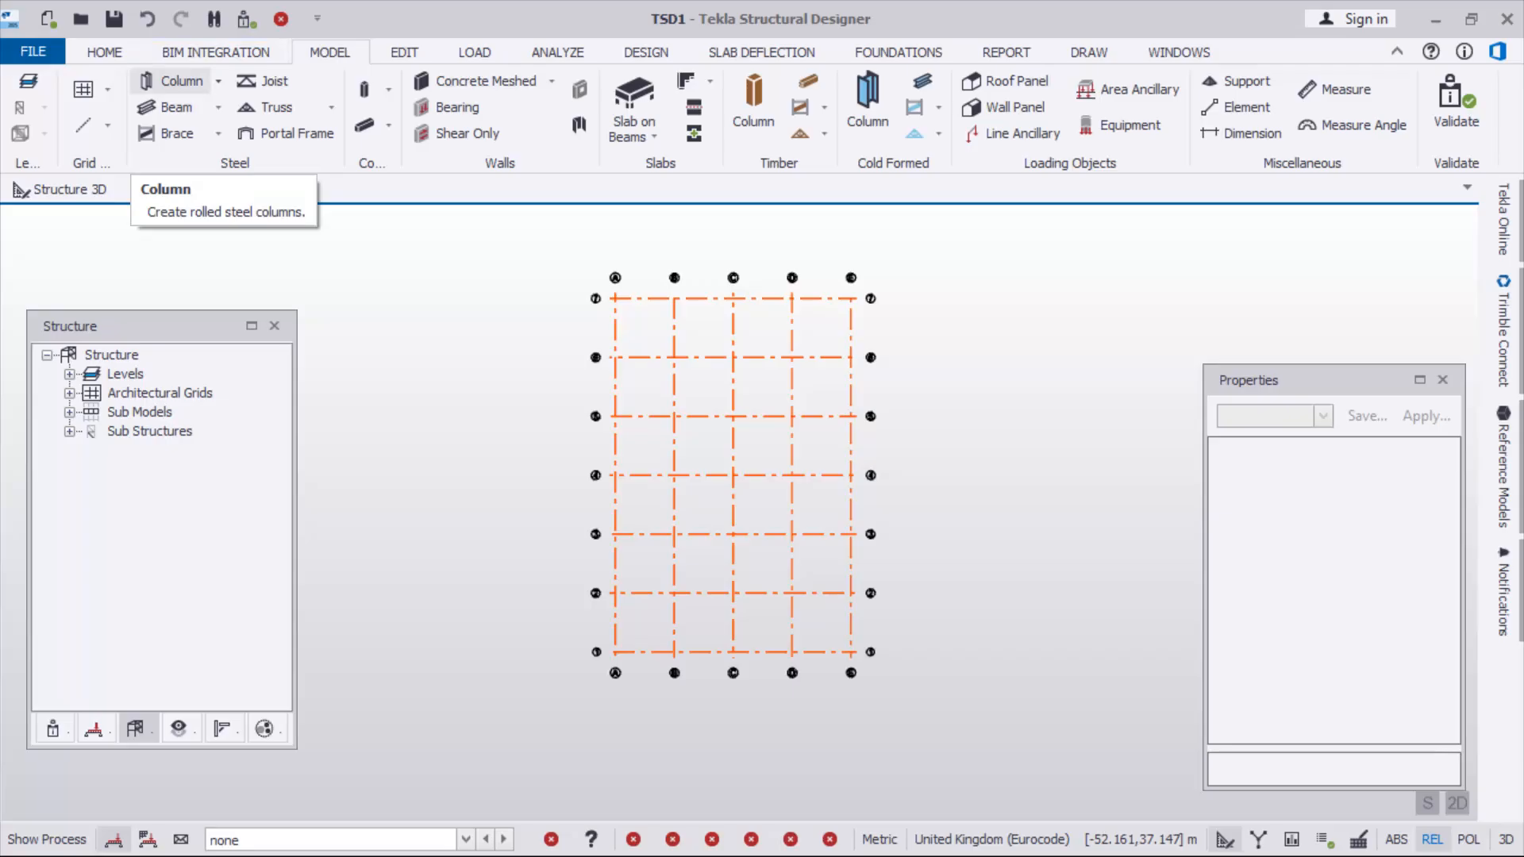
Start a rolled steel column with its top level set to St. 1 (1)
click(171, 80)
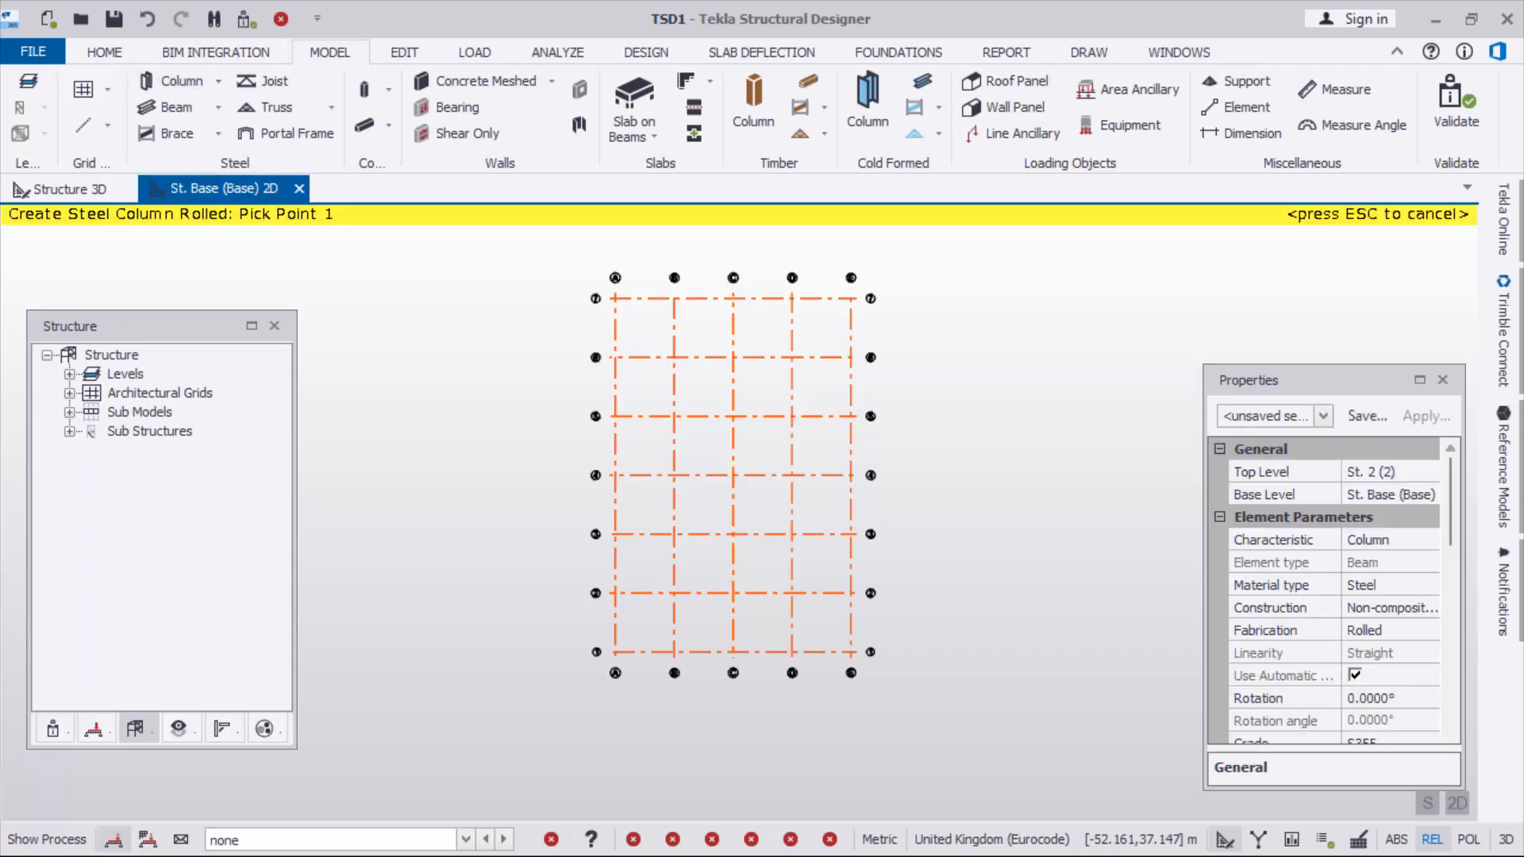
click(1428, 472)
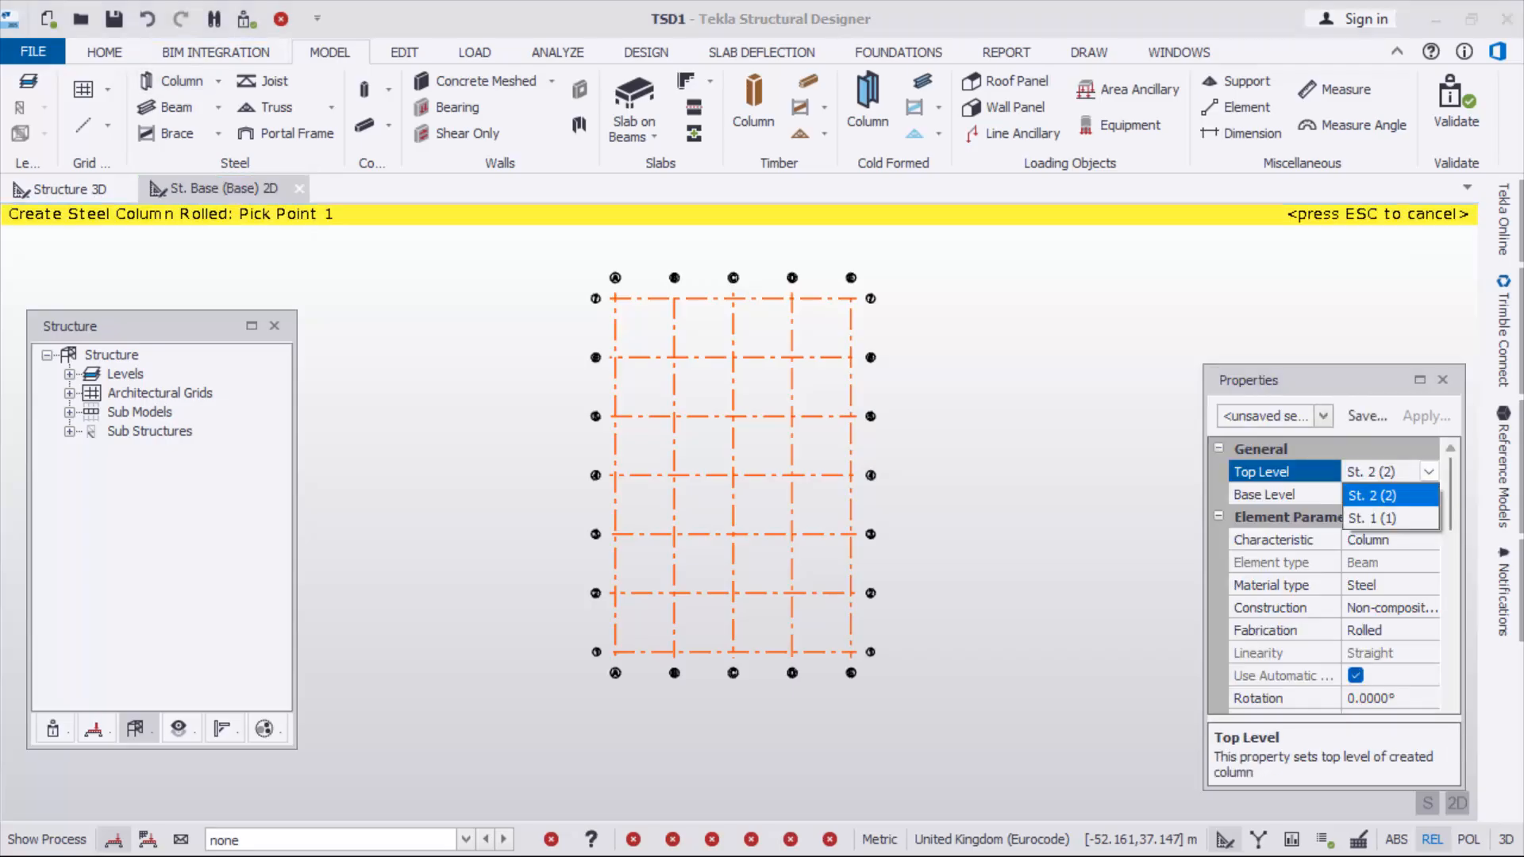
click(1381, 518)
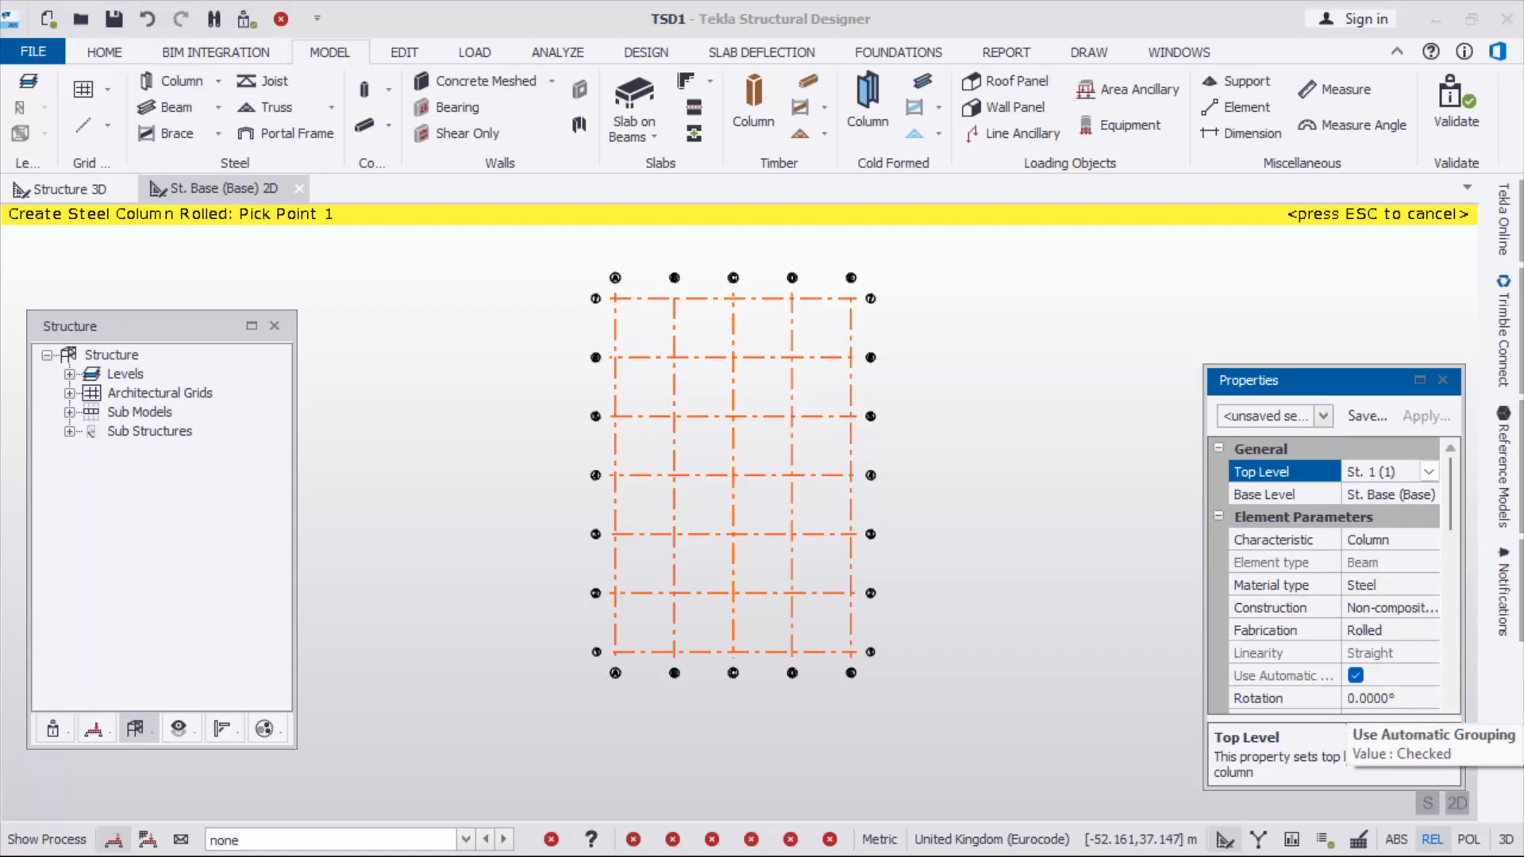
Set the column section to Universal Column UC 152x152x23
scroll(1366, 667, down, 3)
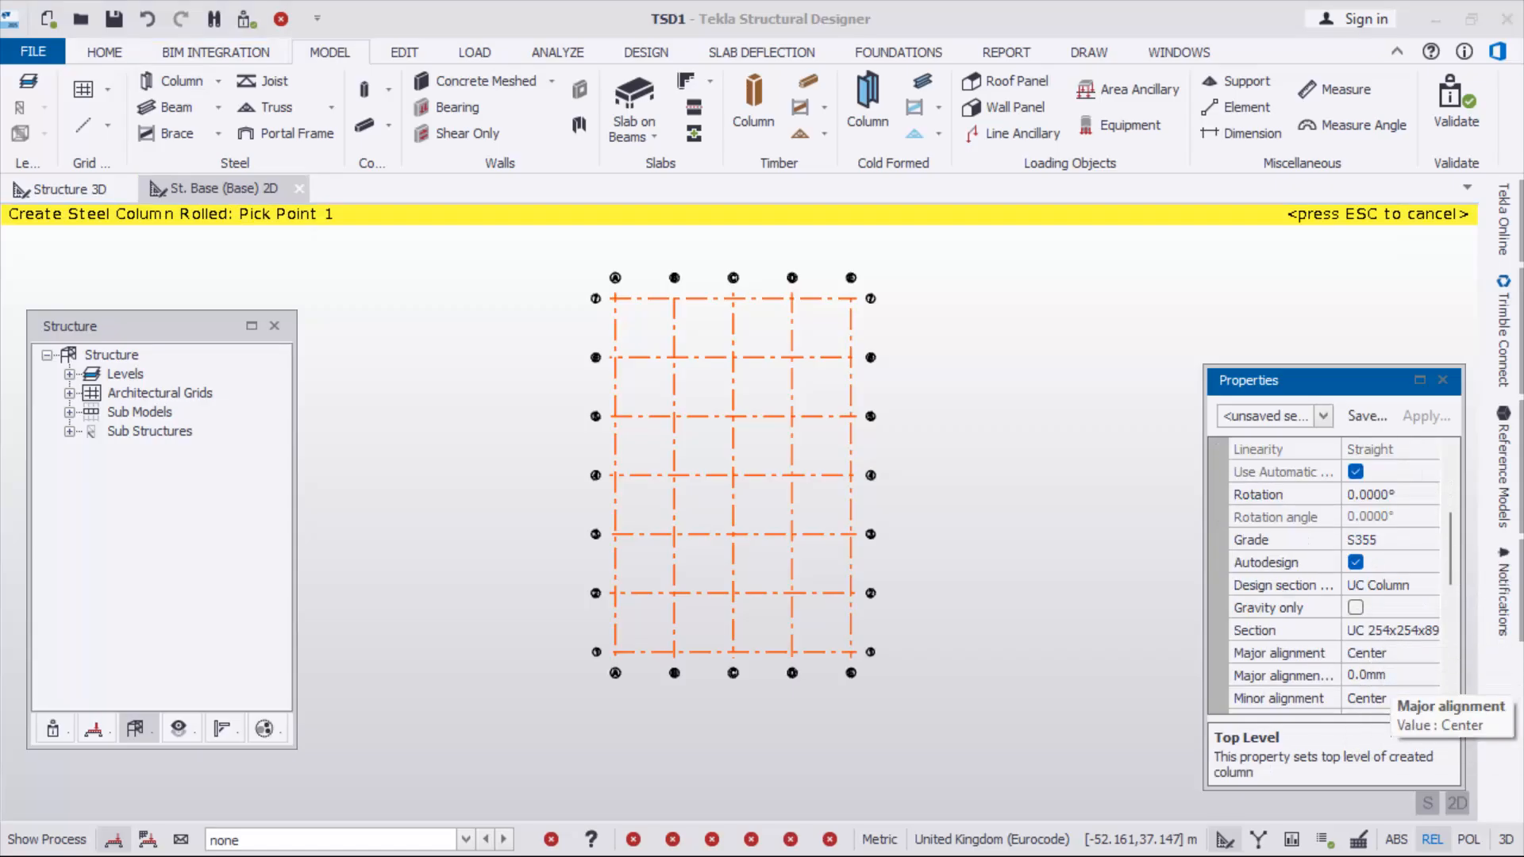
click(1389, 630)
click(1428, 631)
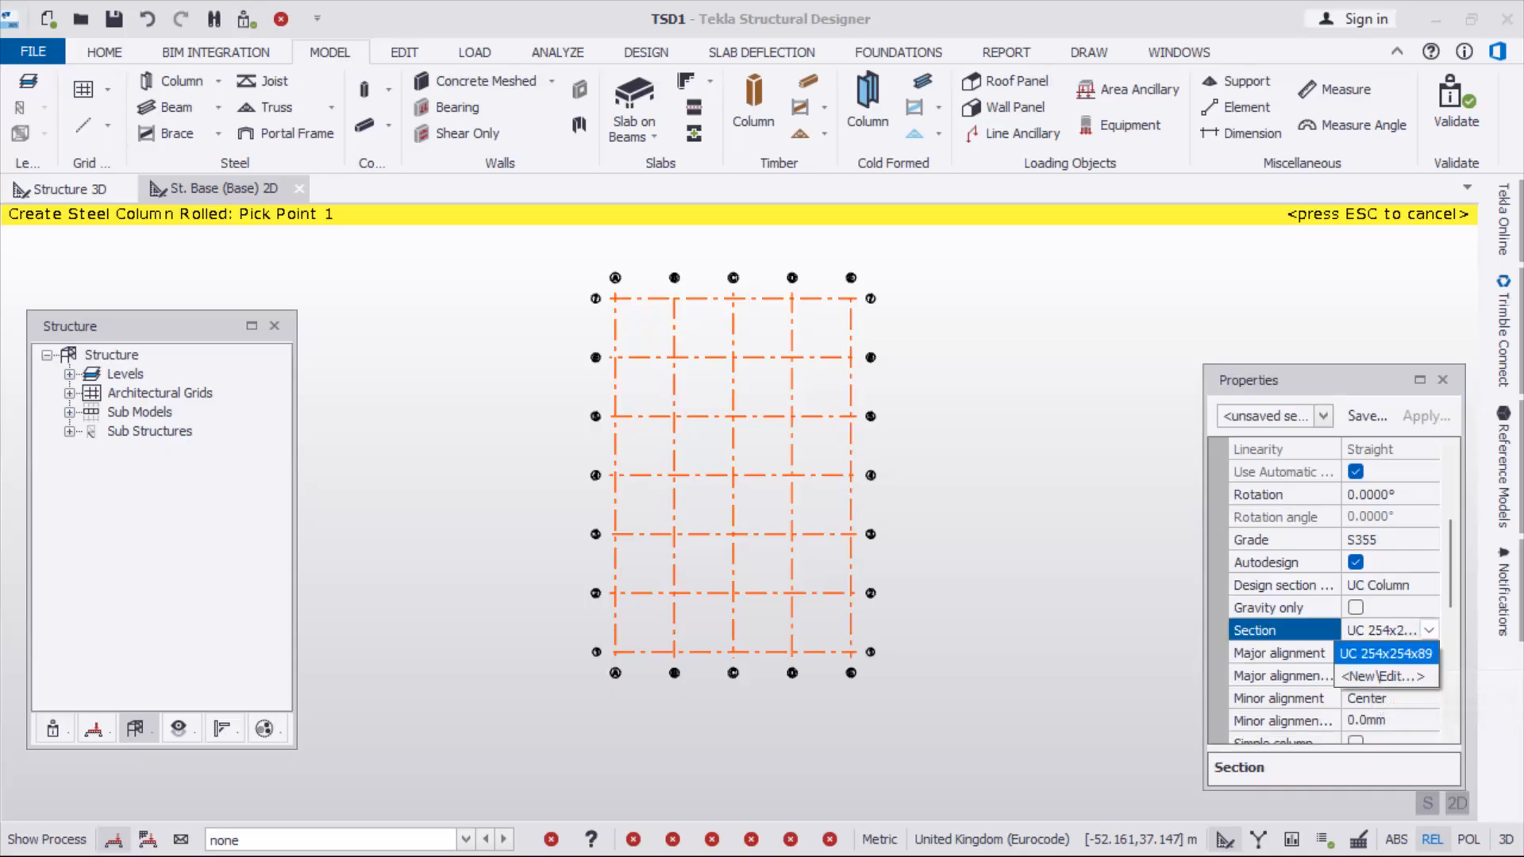
click(1379, 677)
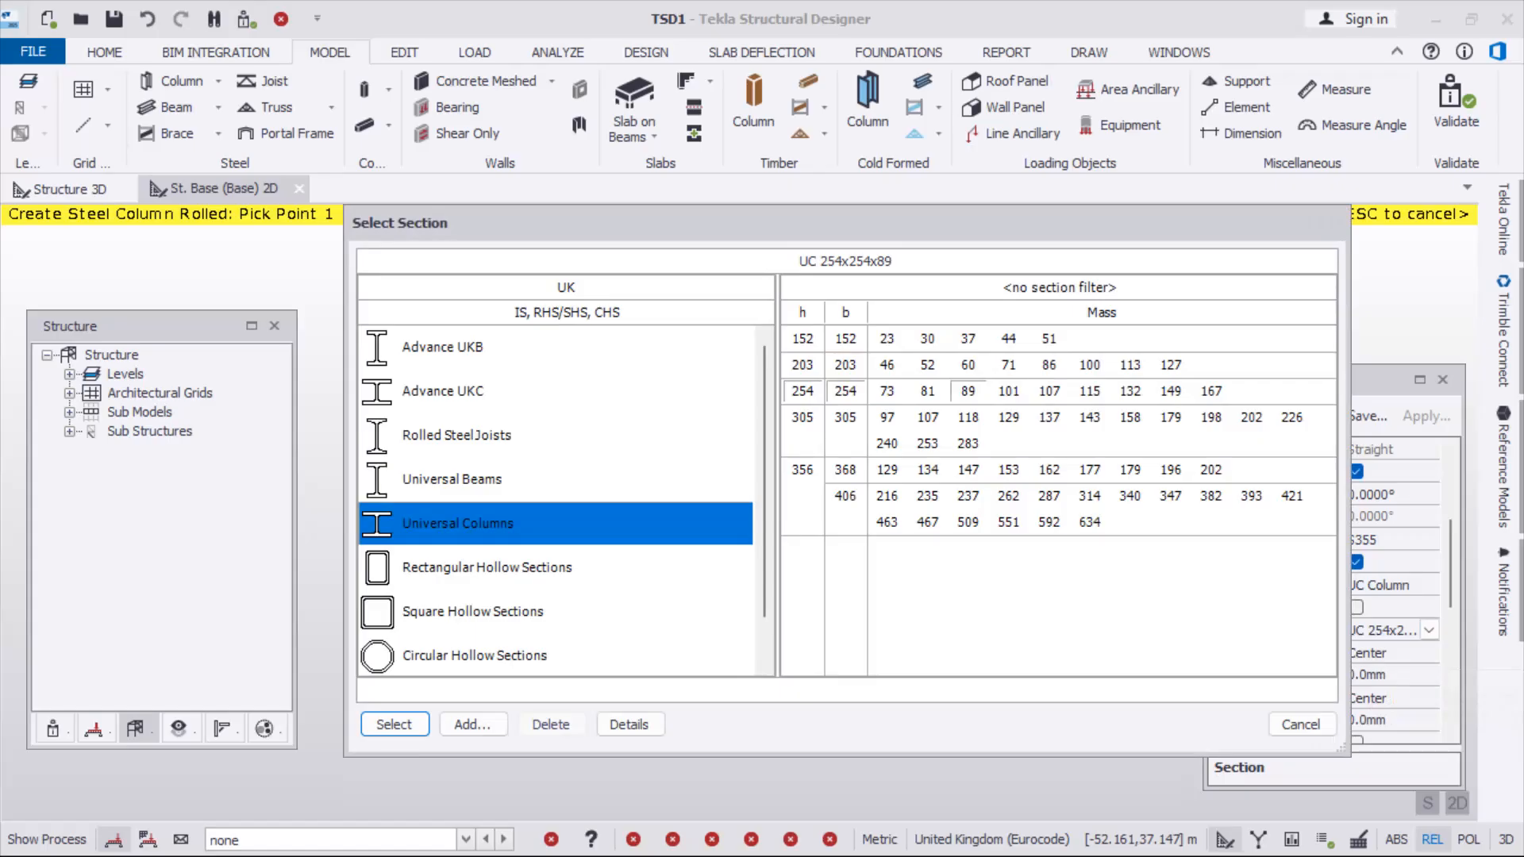
click(887, 339)
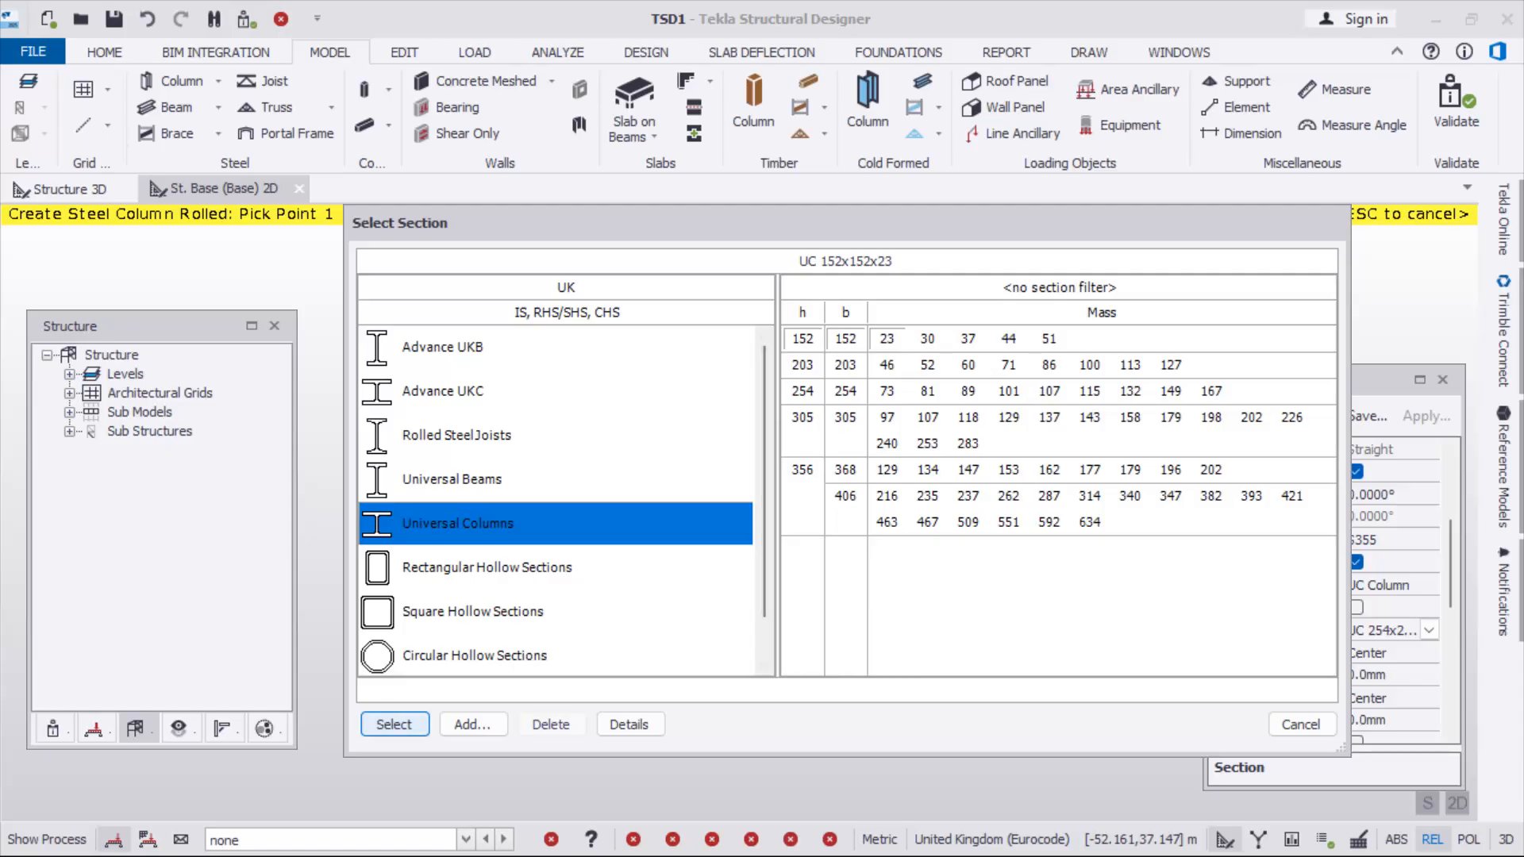
click(395, 724)
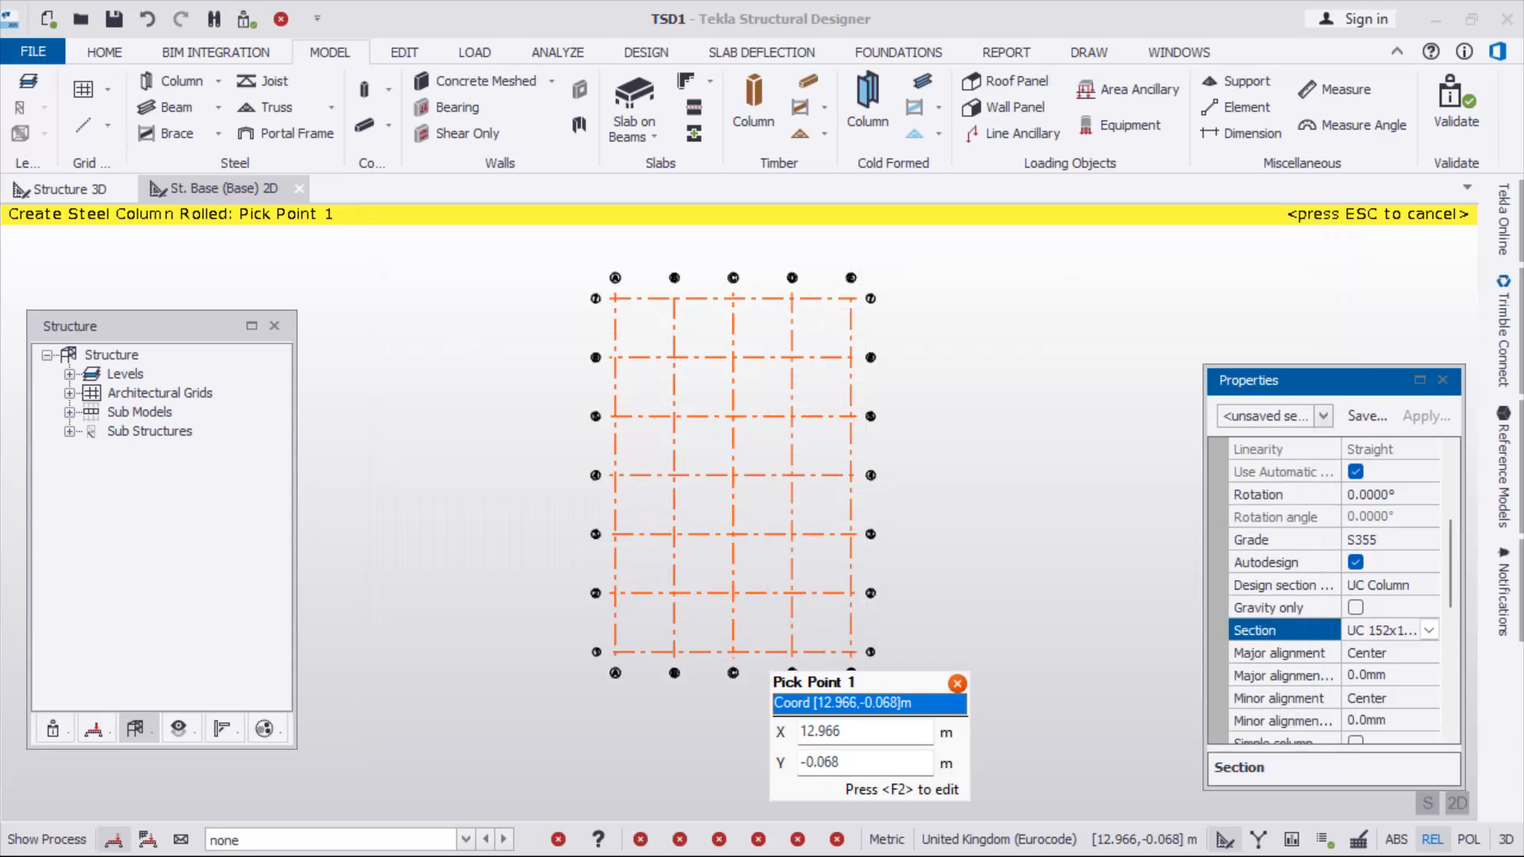
Set the column rotation to 90°
scroll(1278, 540, up, 3)
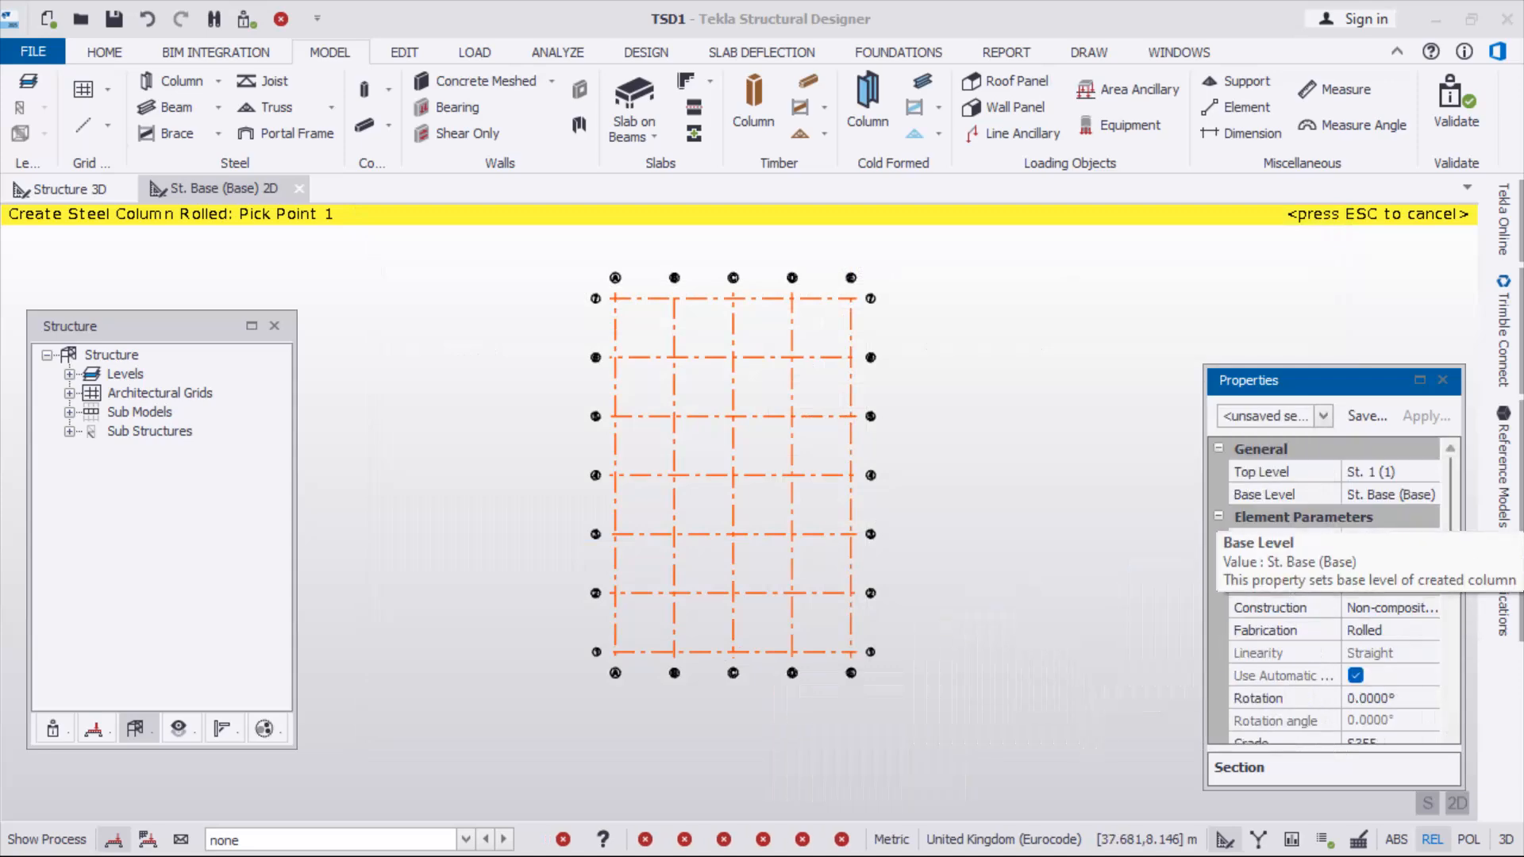
scroll(1397, 662, down, 2)
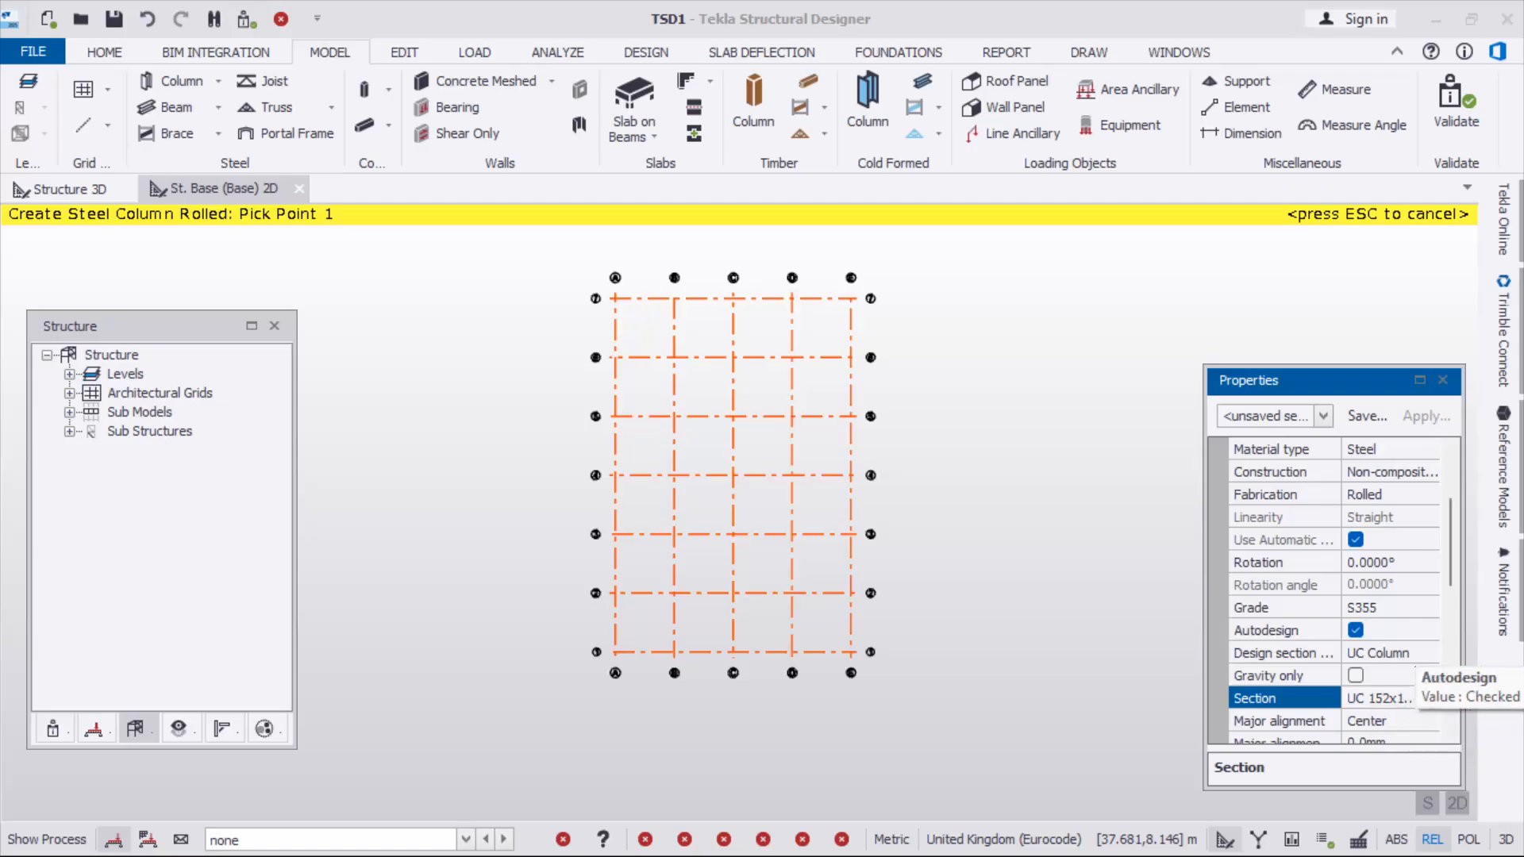
click(1427, 561)
click(1428, 562)
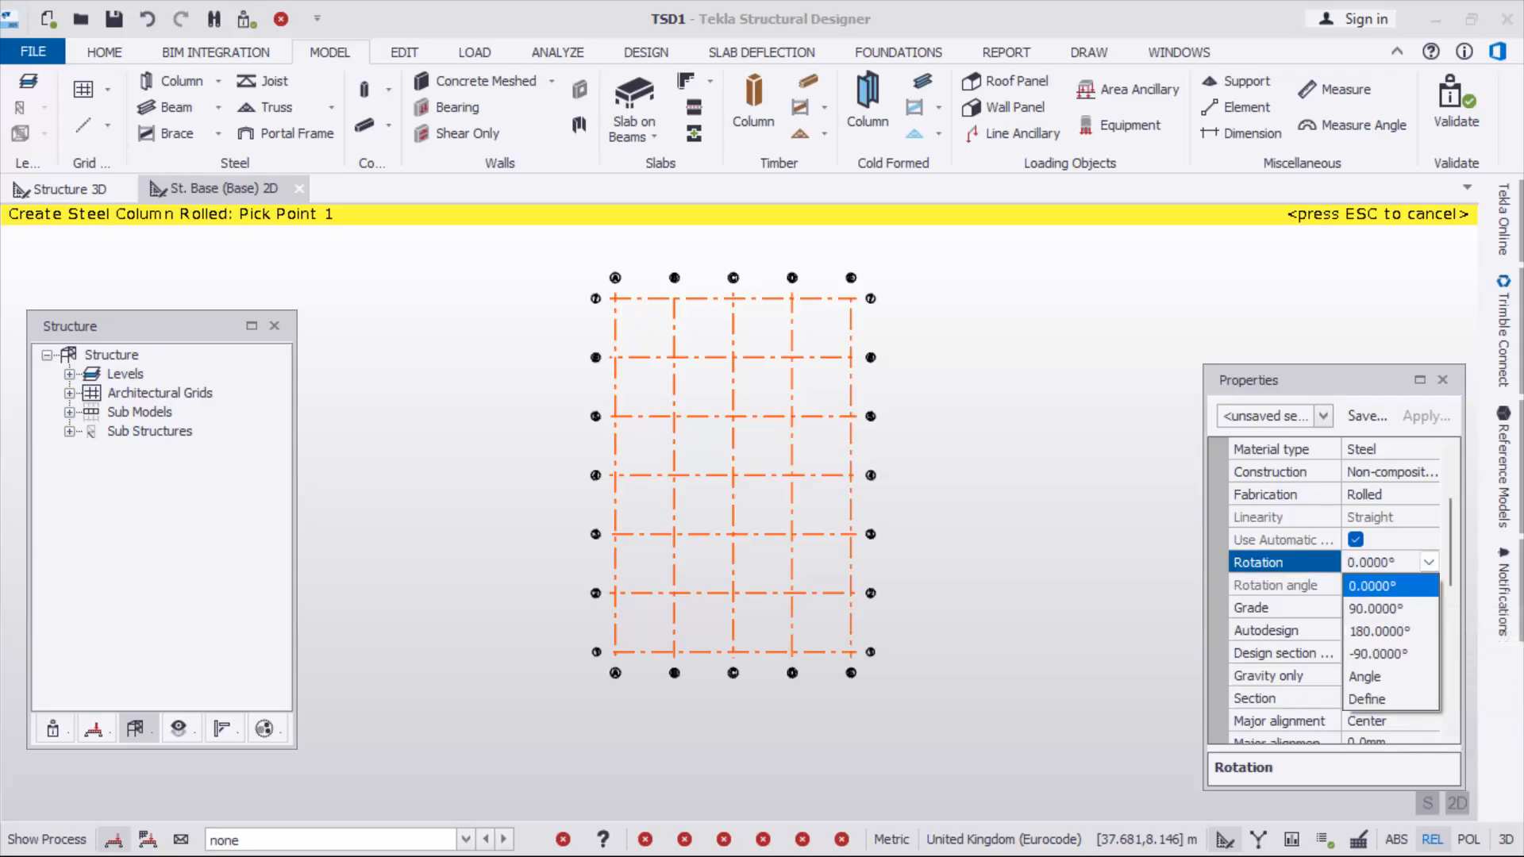
click(1375, 608)
scroll(1374, 702, down, 2)
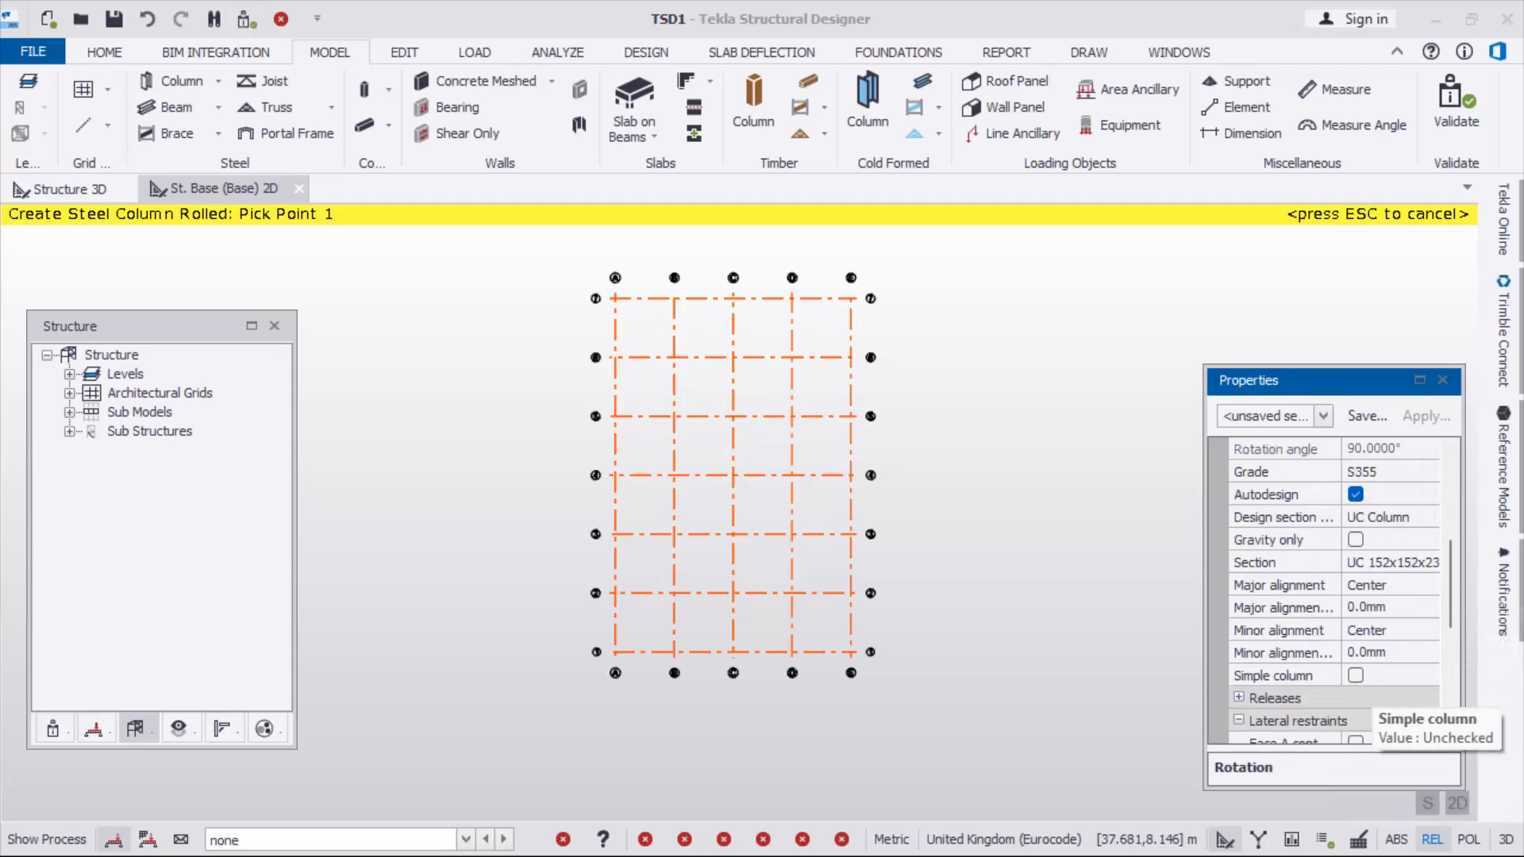
Place the columns at grid intersections A/1 and E/1
scroll(620, 661, up, 6)
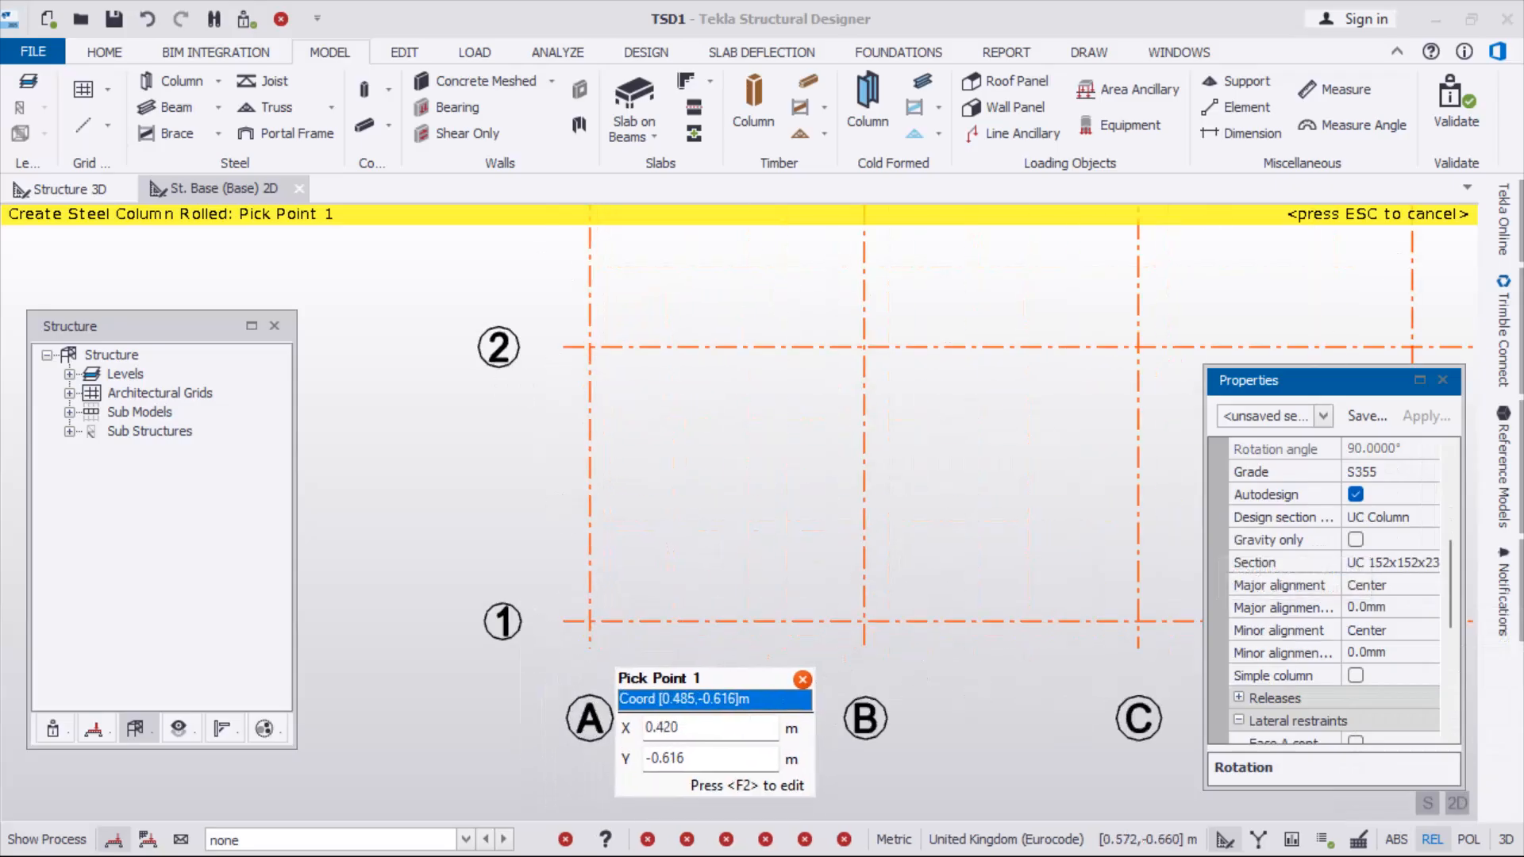
click(589, 621)
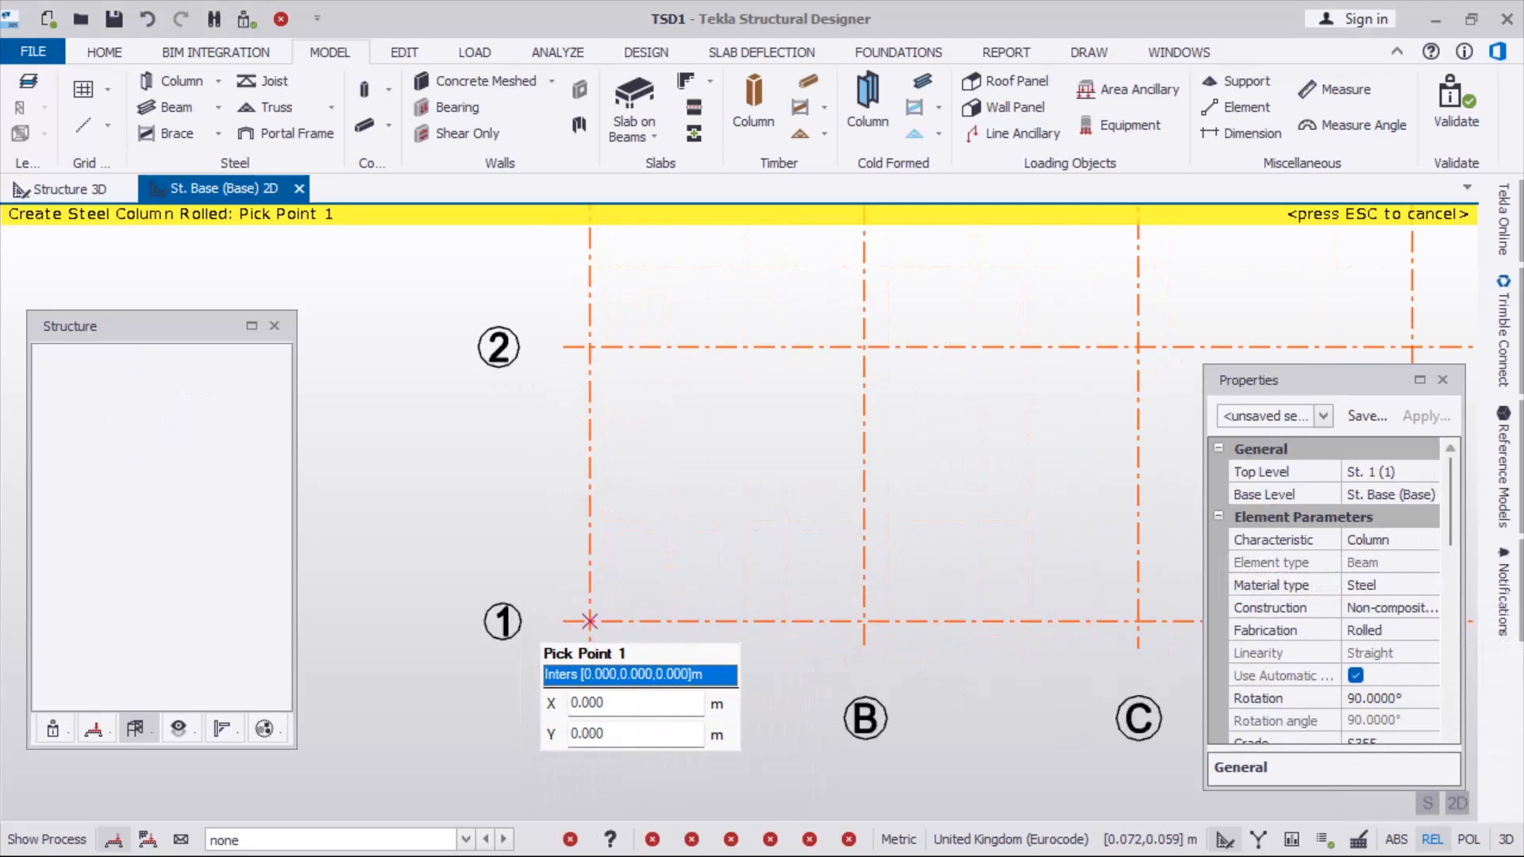
scroll(508, 556, down, 5)
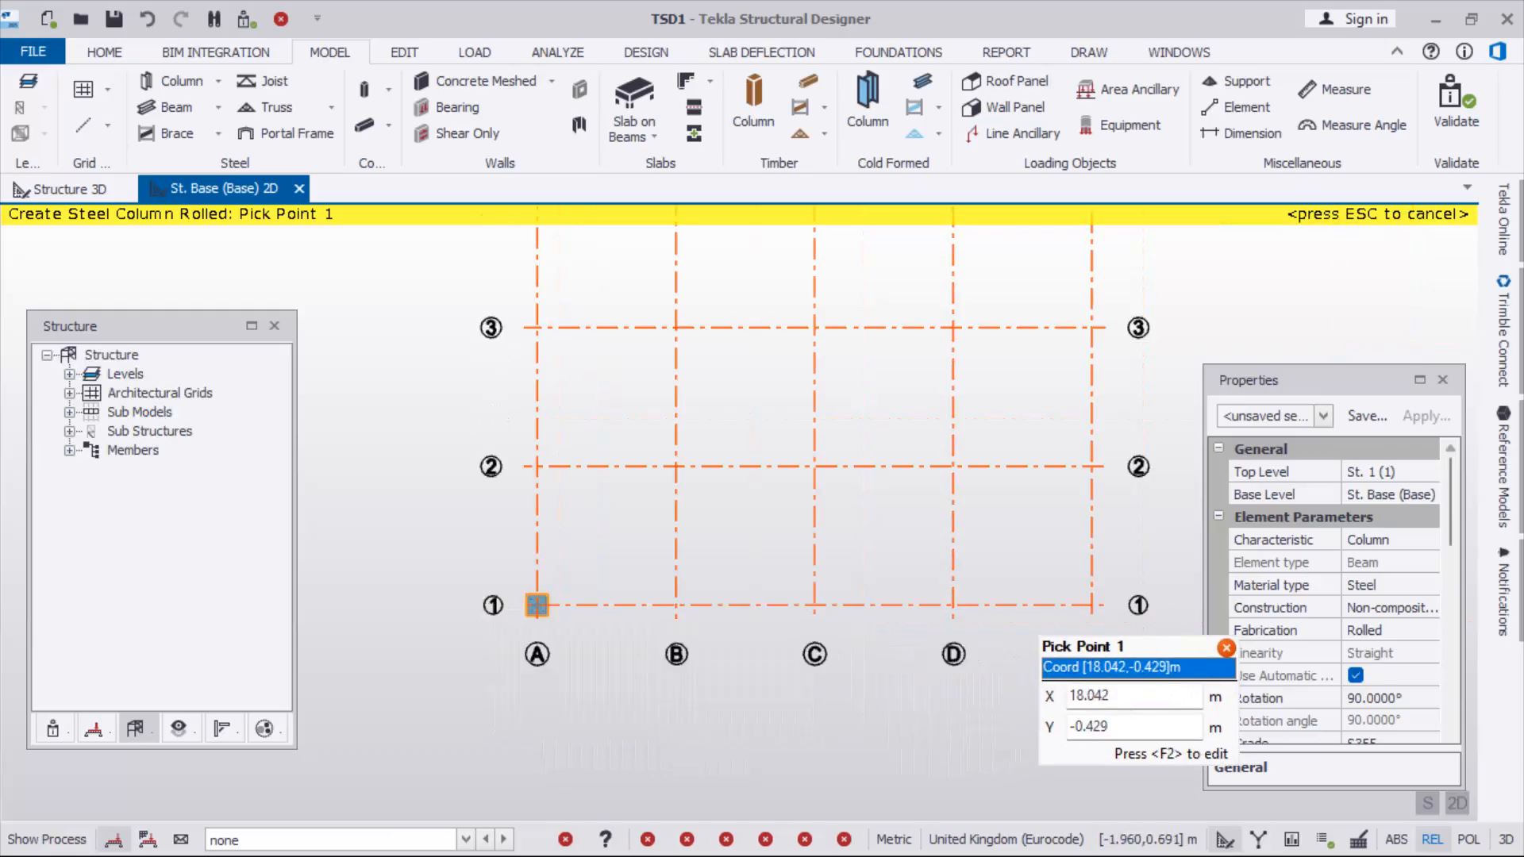
click(1091, 605)
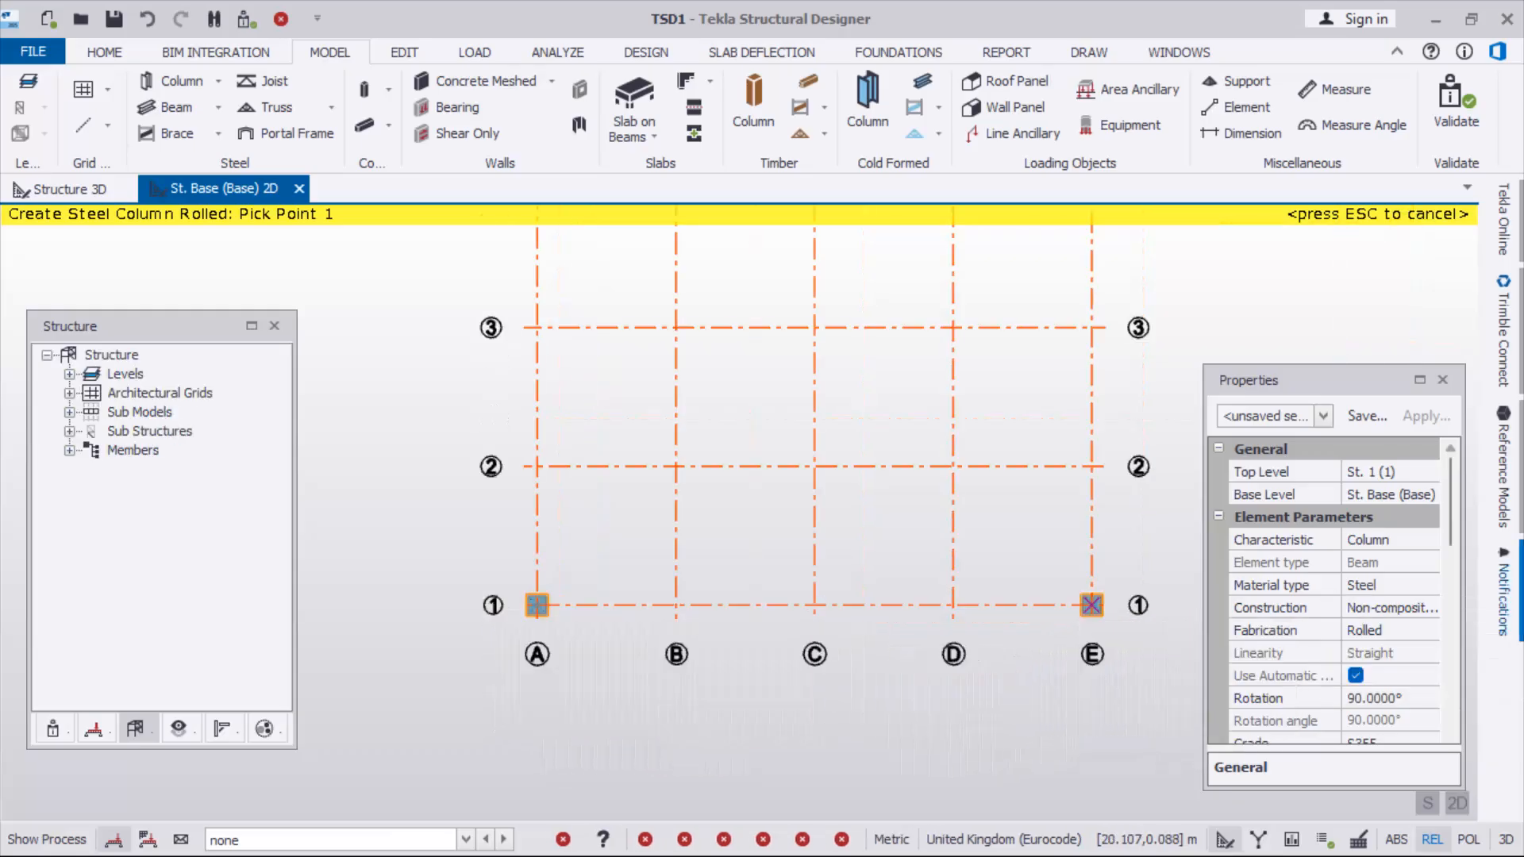
Set the column's top level to St. 2 (2) and place a column at grid intersection C/1
click(1402, 473)
click(1429, 473)
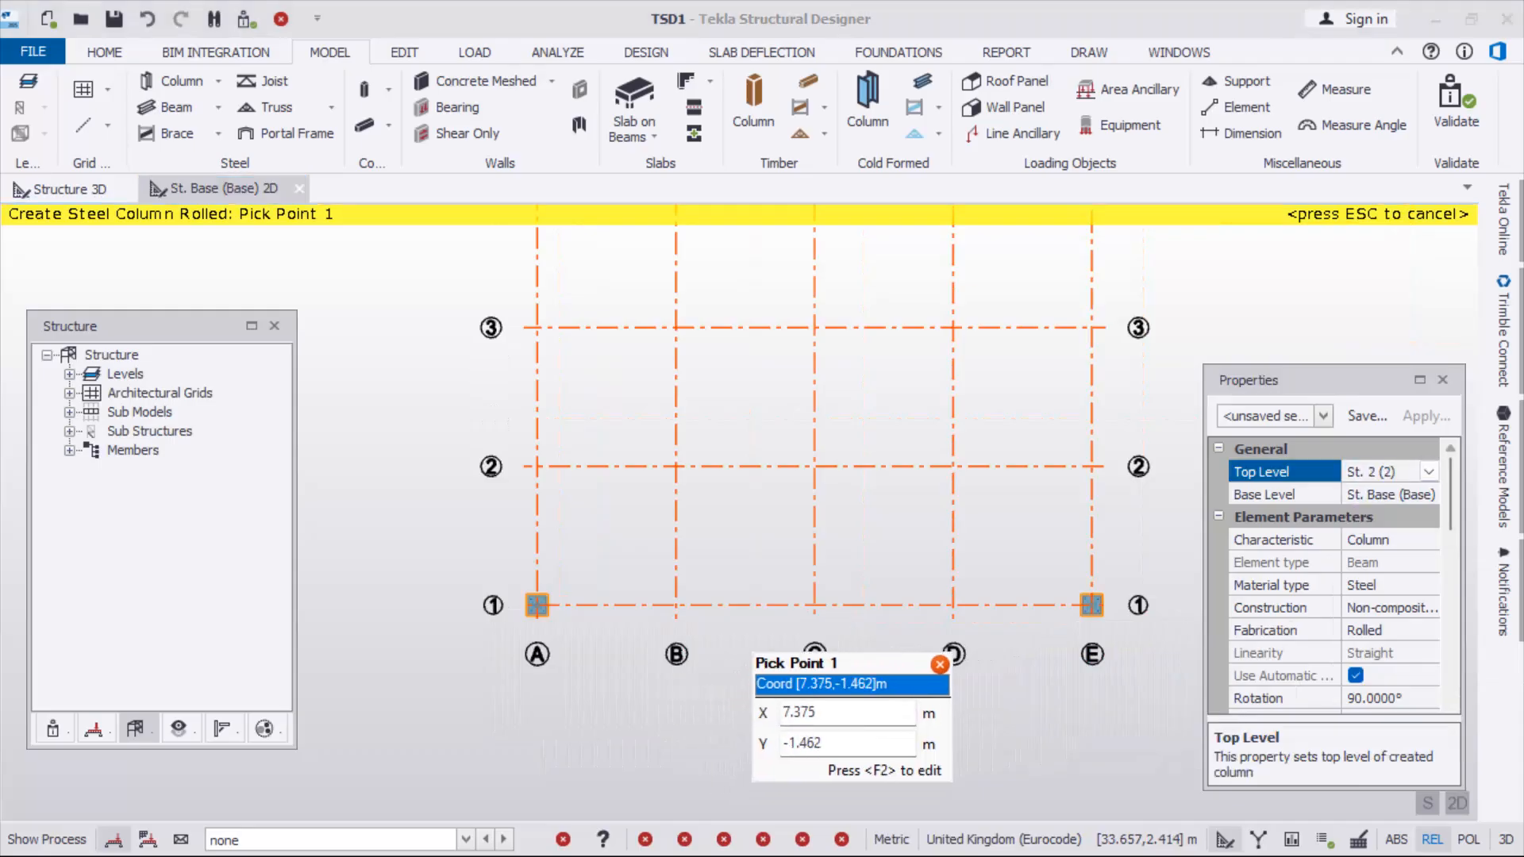
click(813, 605)
click(813, 606)
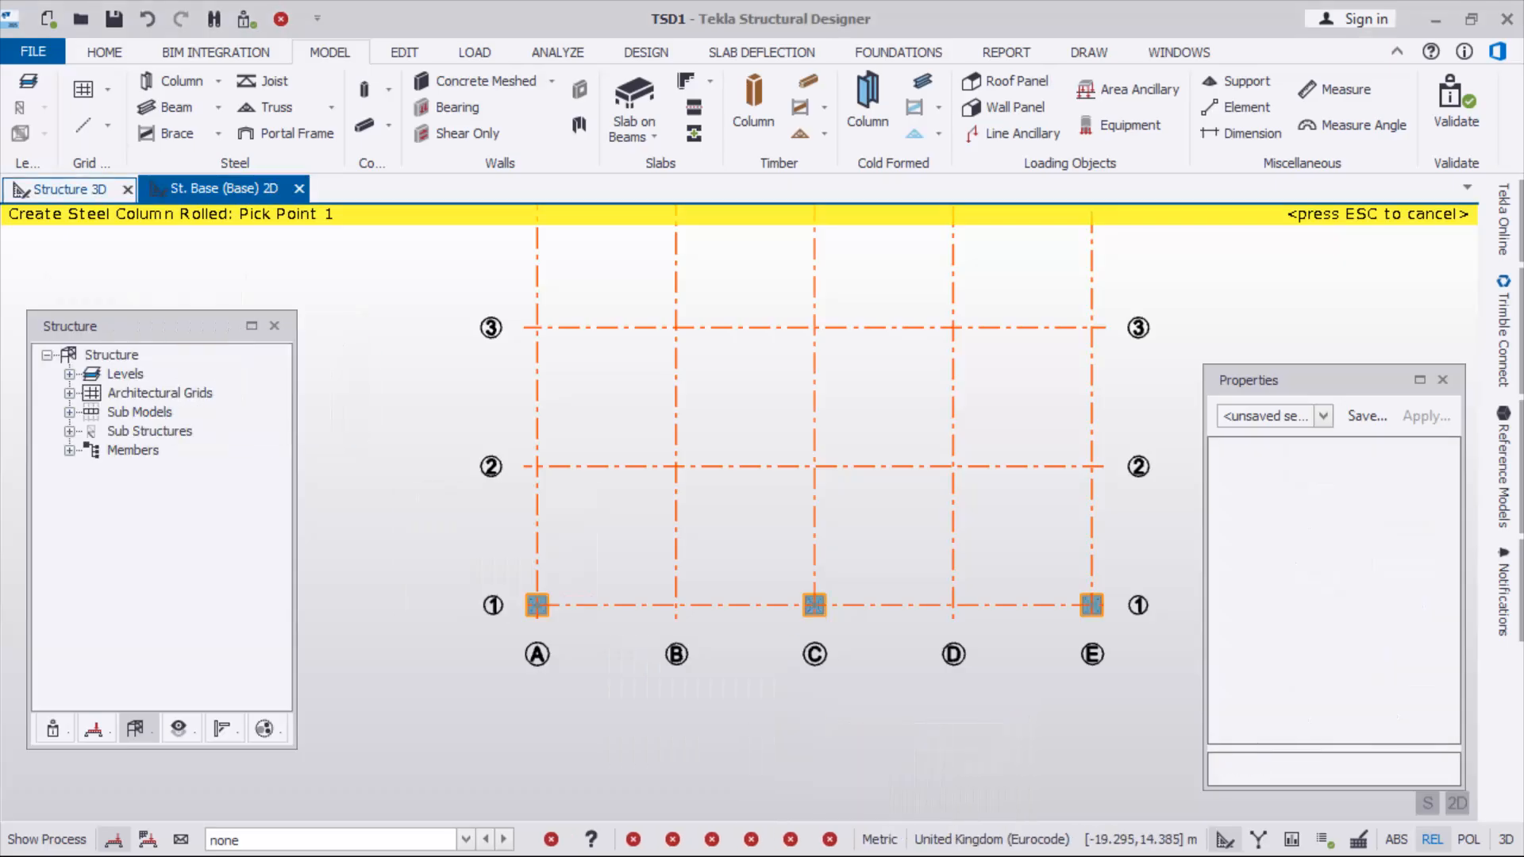
Create a frame along grid line 1 from the 3D structure view
click(70, 189)
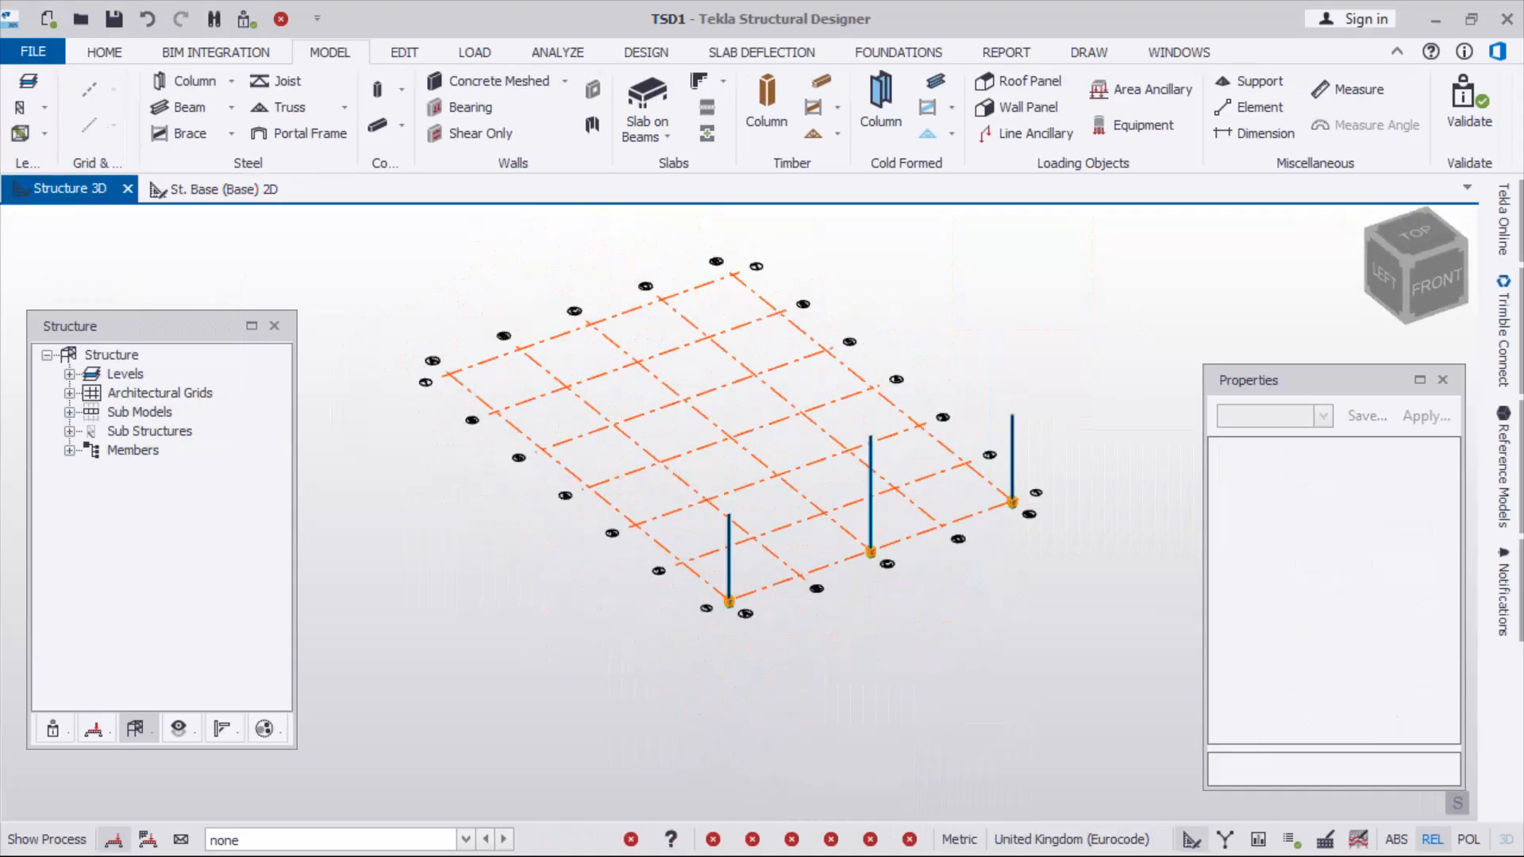
click(20, 107)
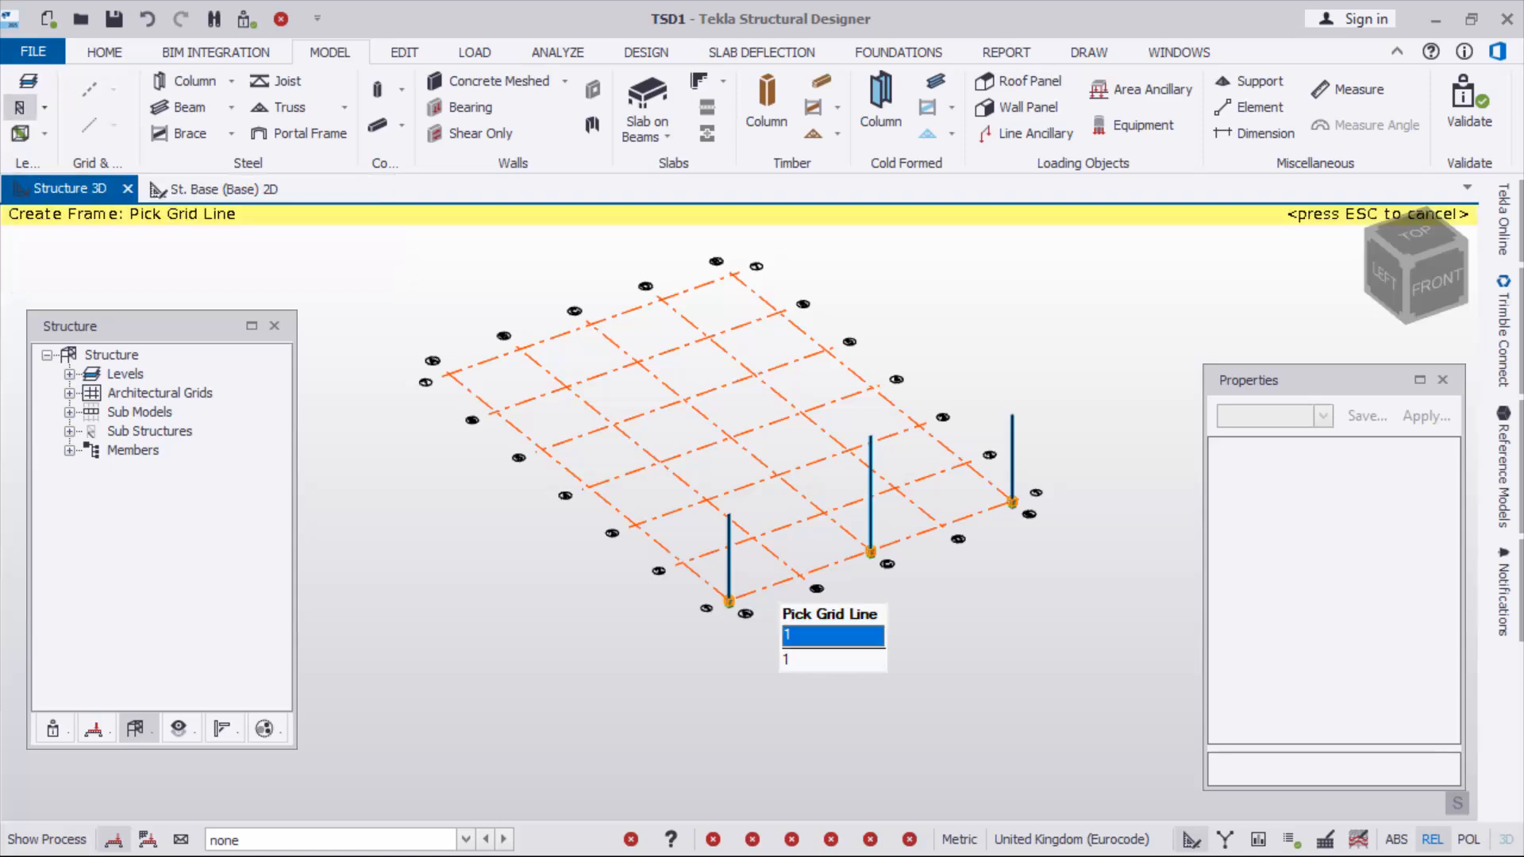
click(778, 591)
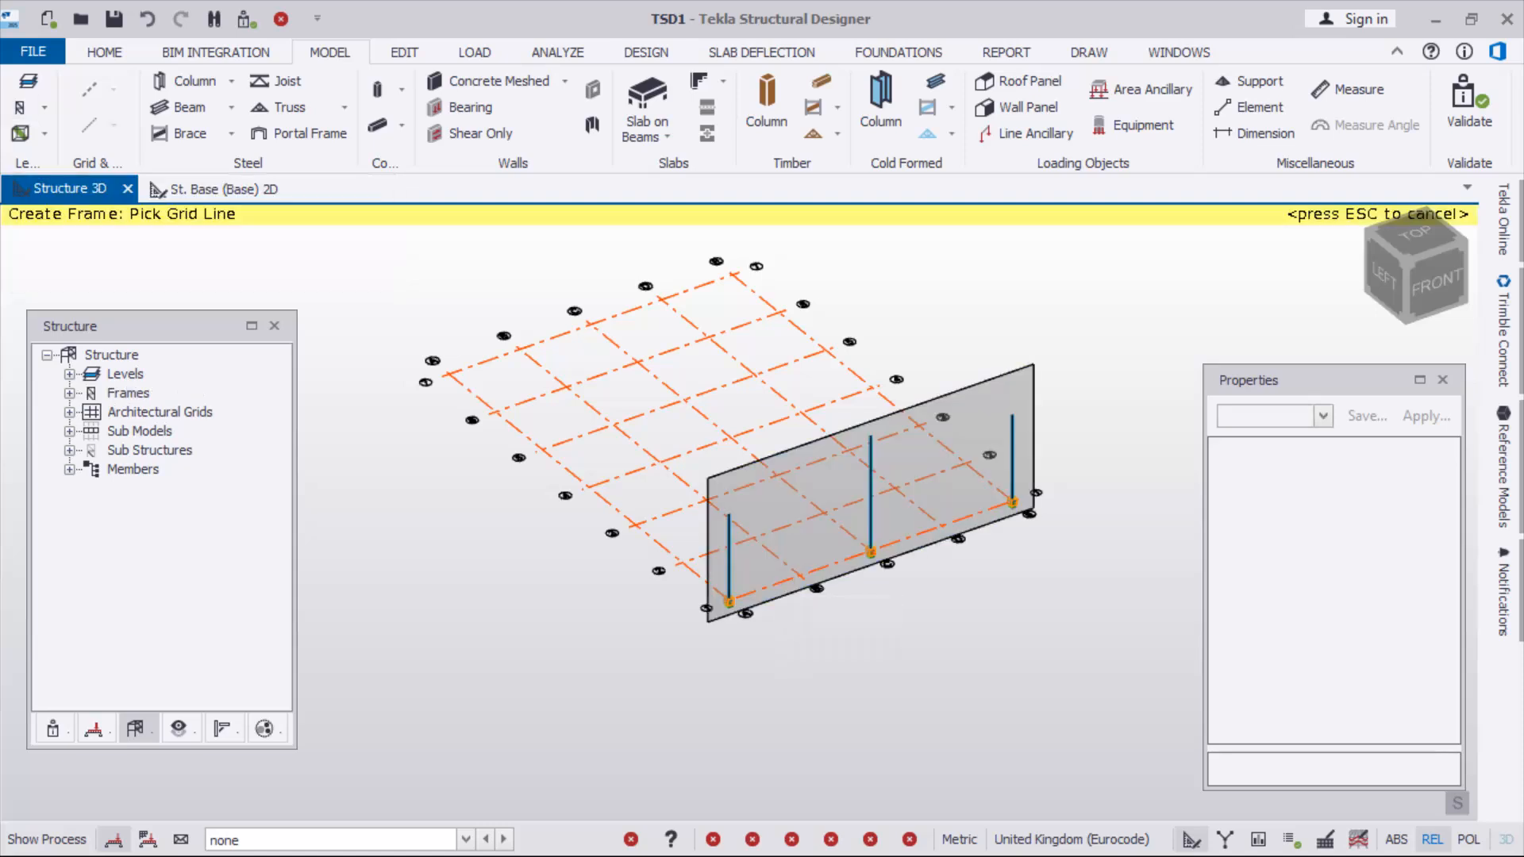
scroll(767, 539, down, 2)
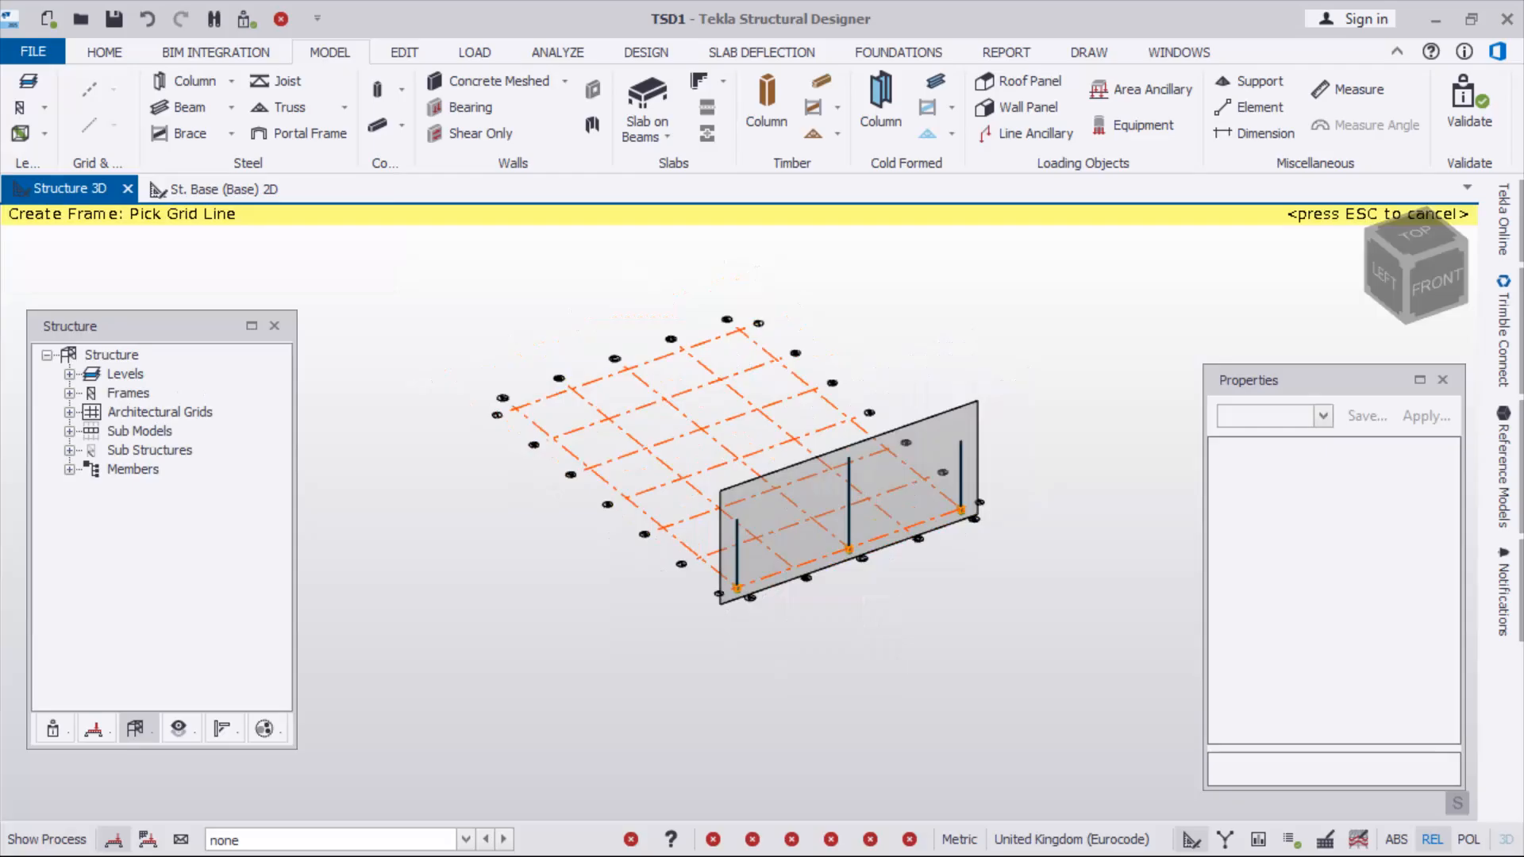
key(Escape)
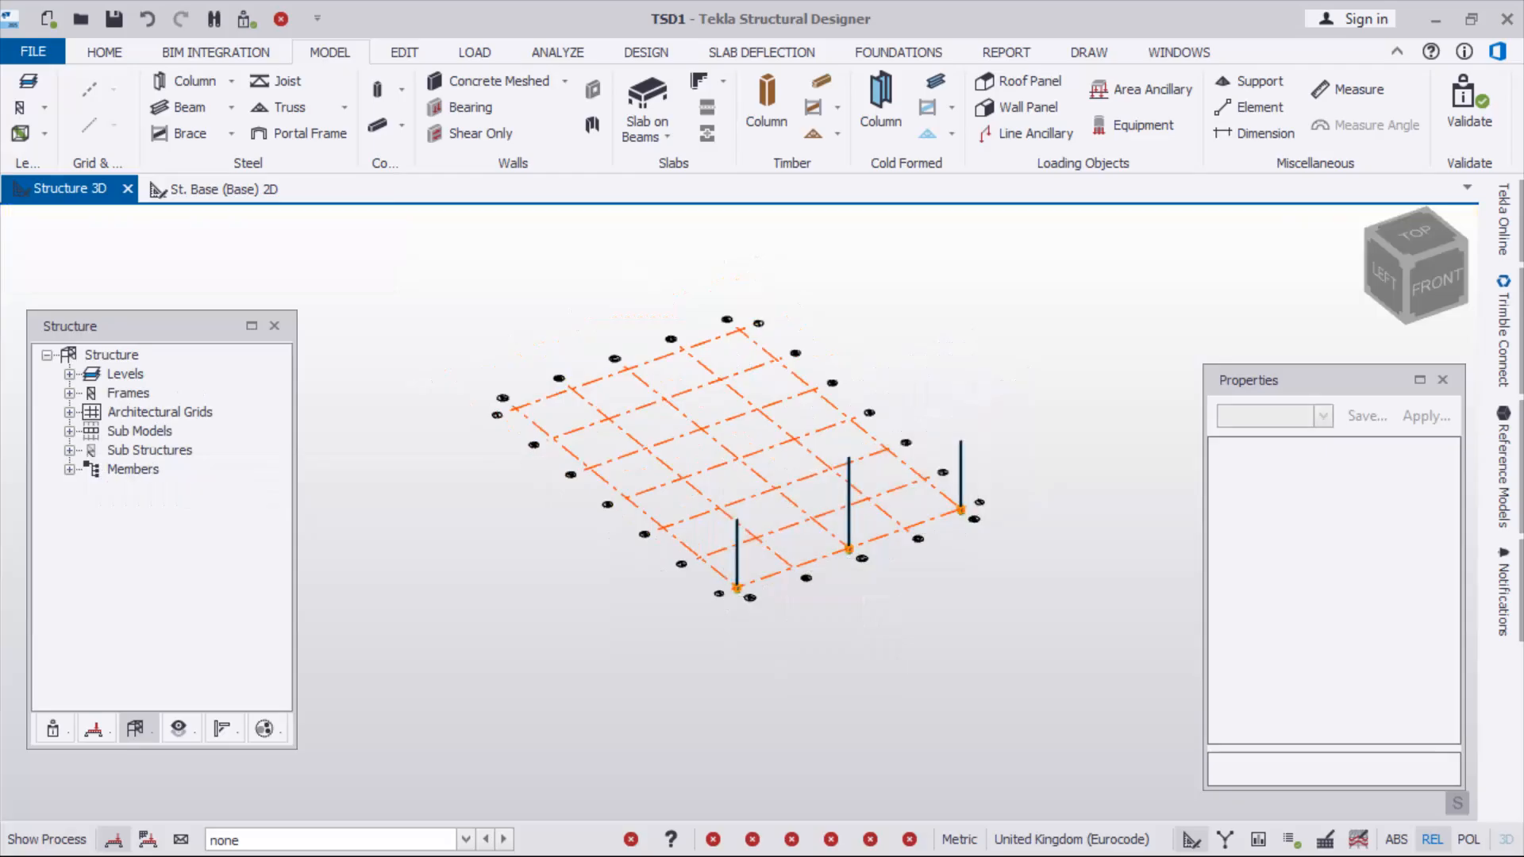
Open the 2D view of frame FRM 1 from the project structure
click(70, 393)
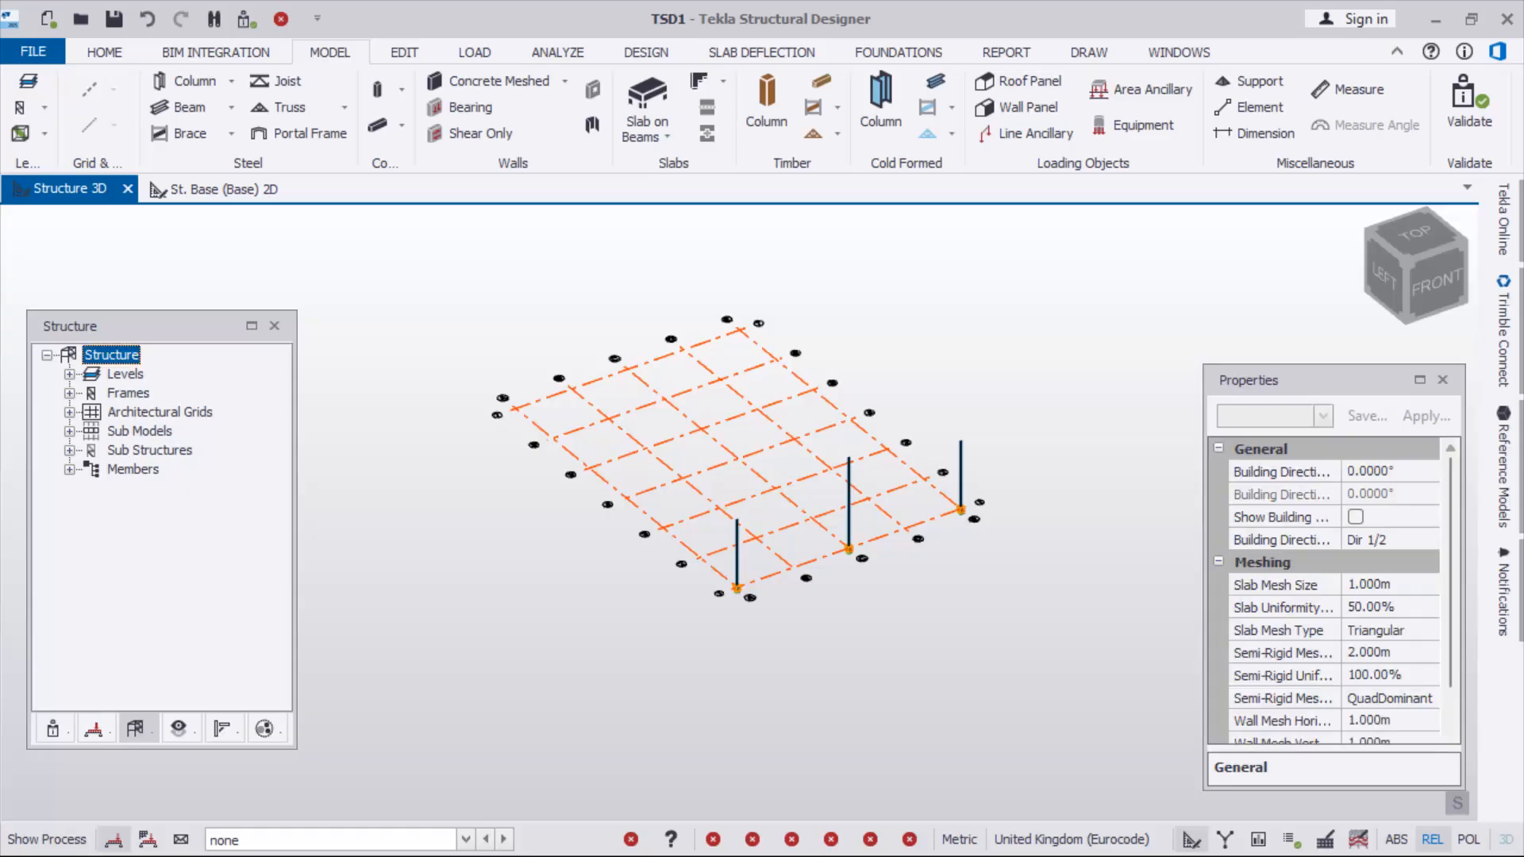
double_click(148, 412)
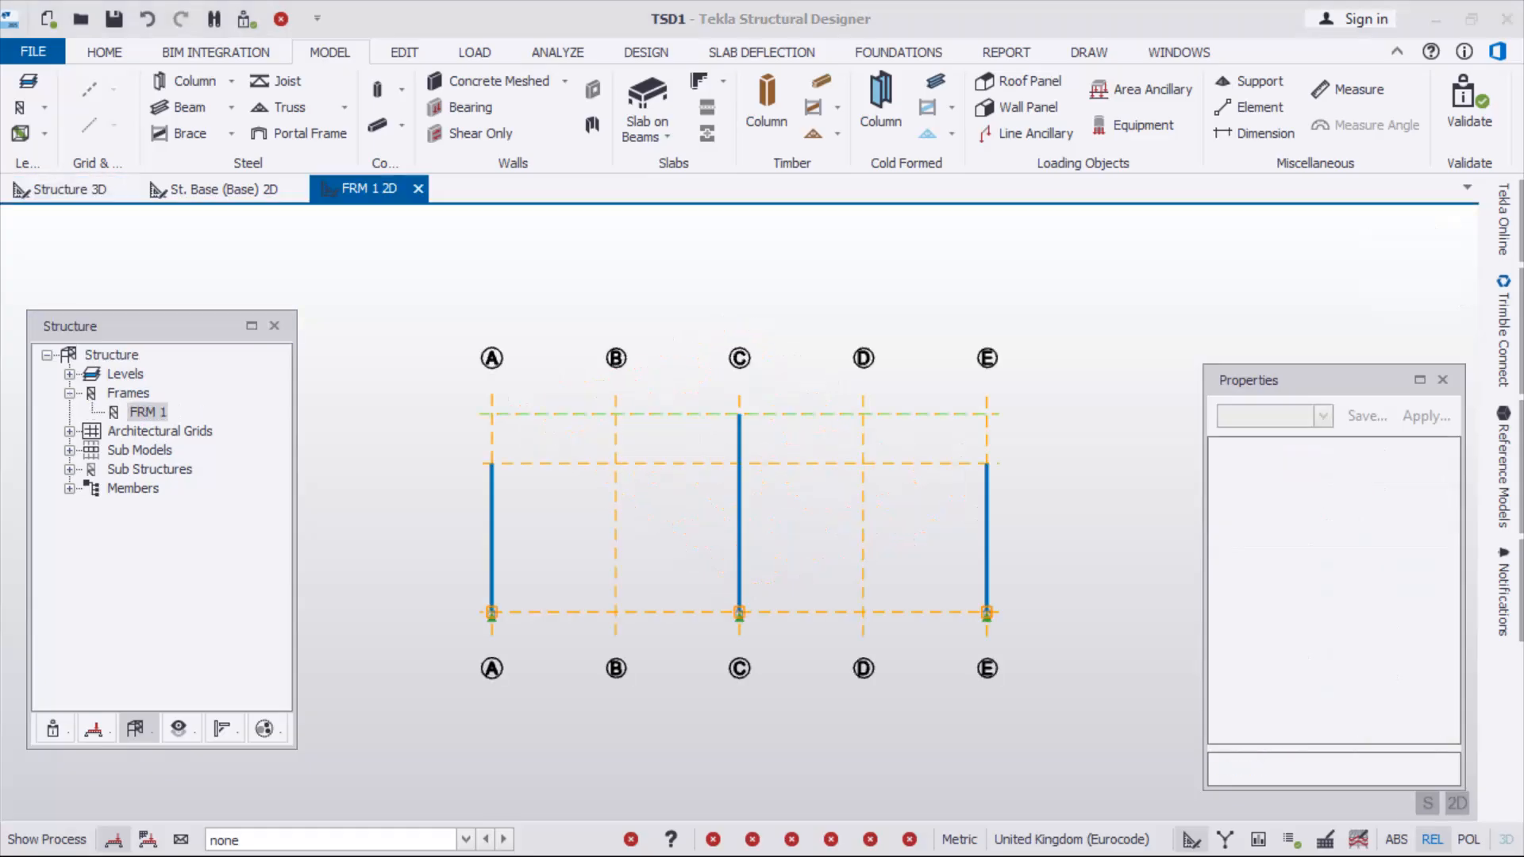
scroll(548, 456, up, 1)
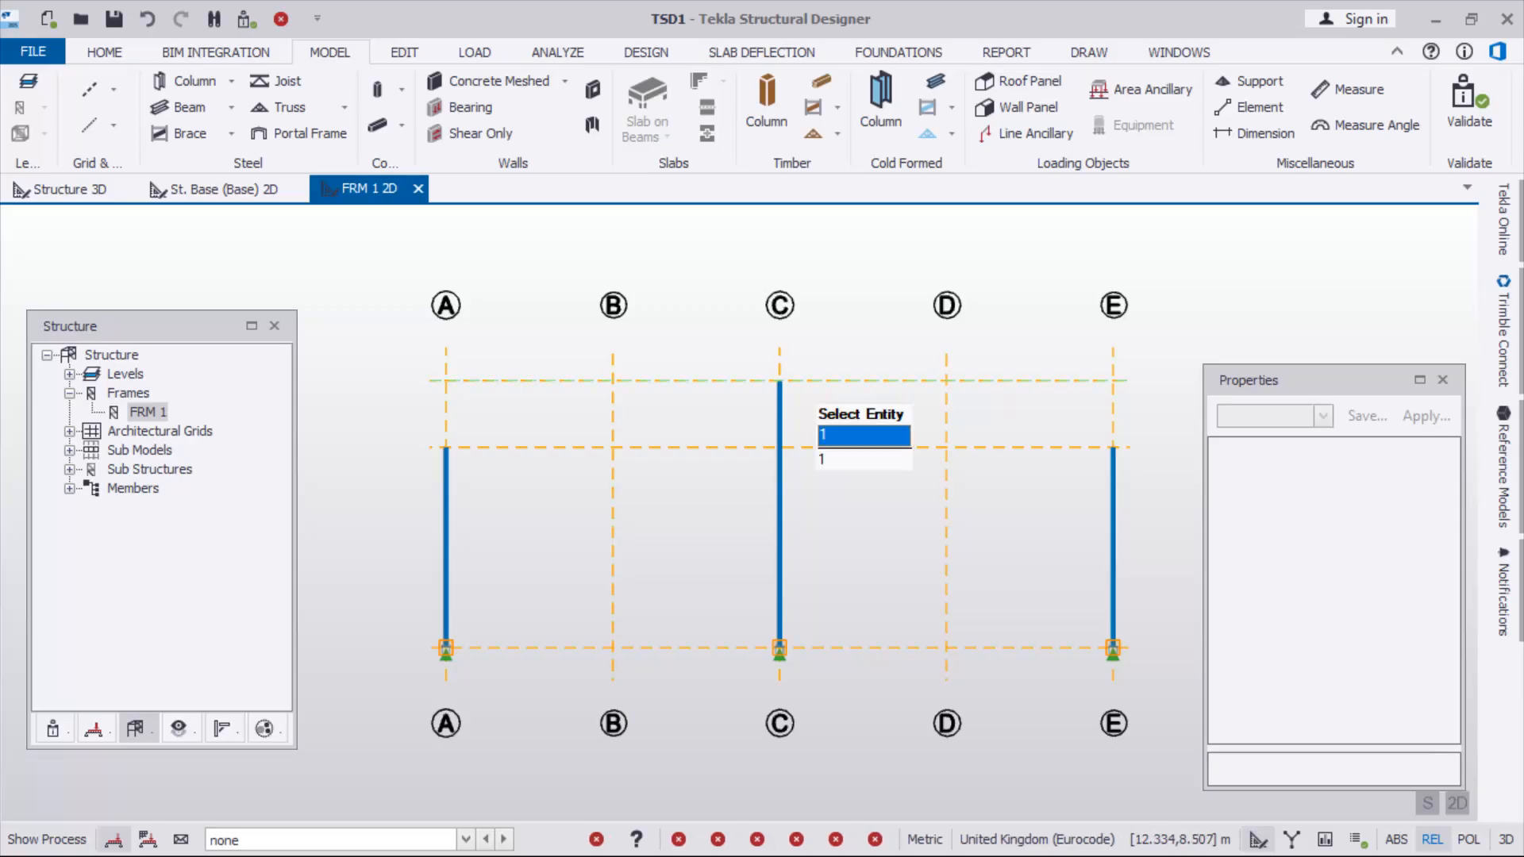
scroll(573, 506, down, 1)
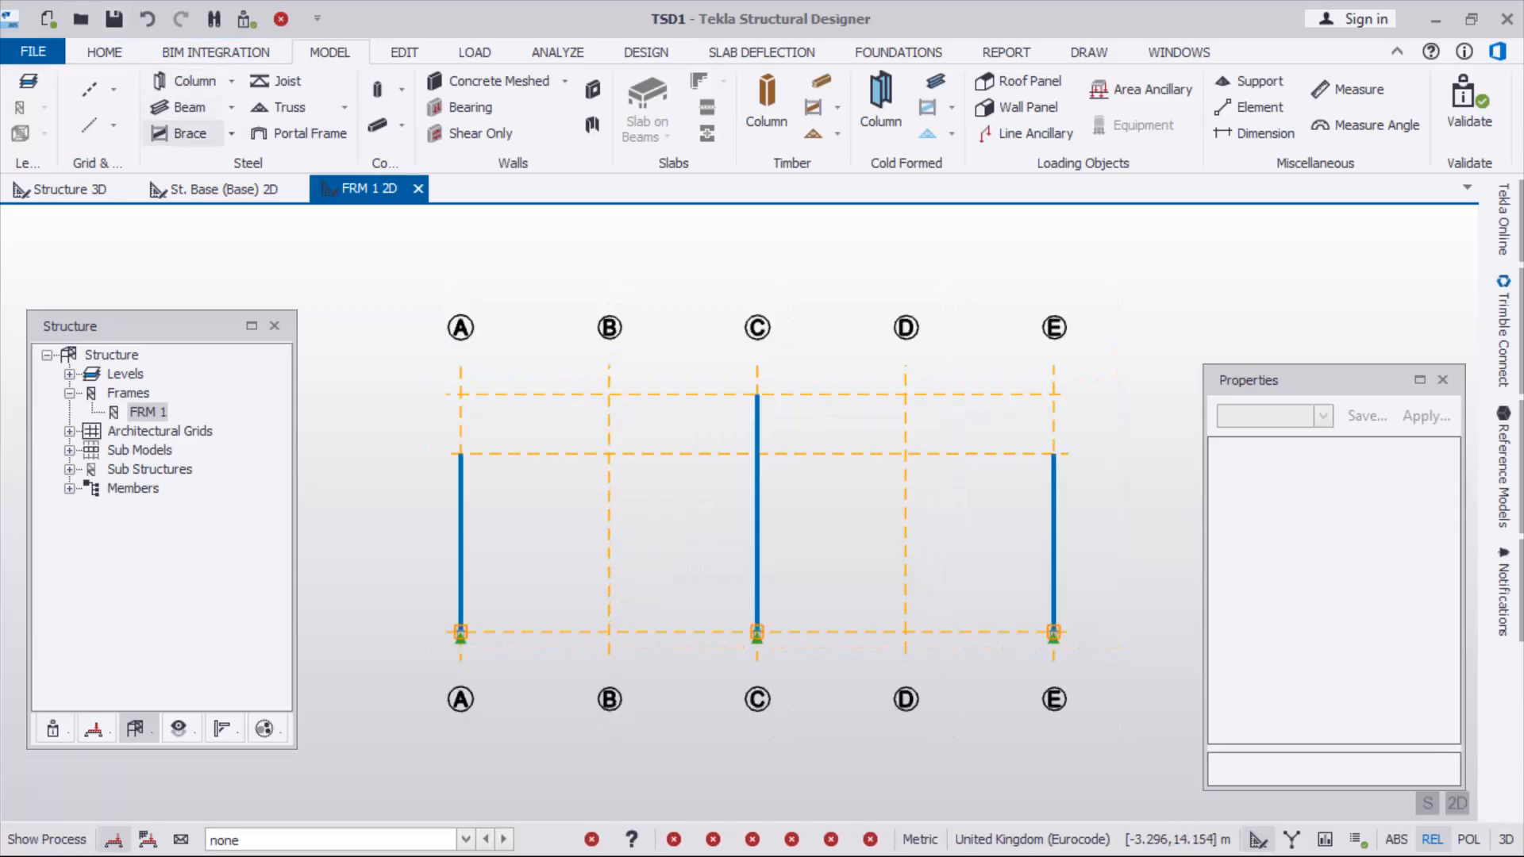
Start a rolled steel beam with the Universal Beam section UB 152x89x16
click(182, 106)
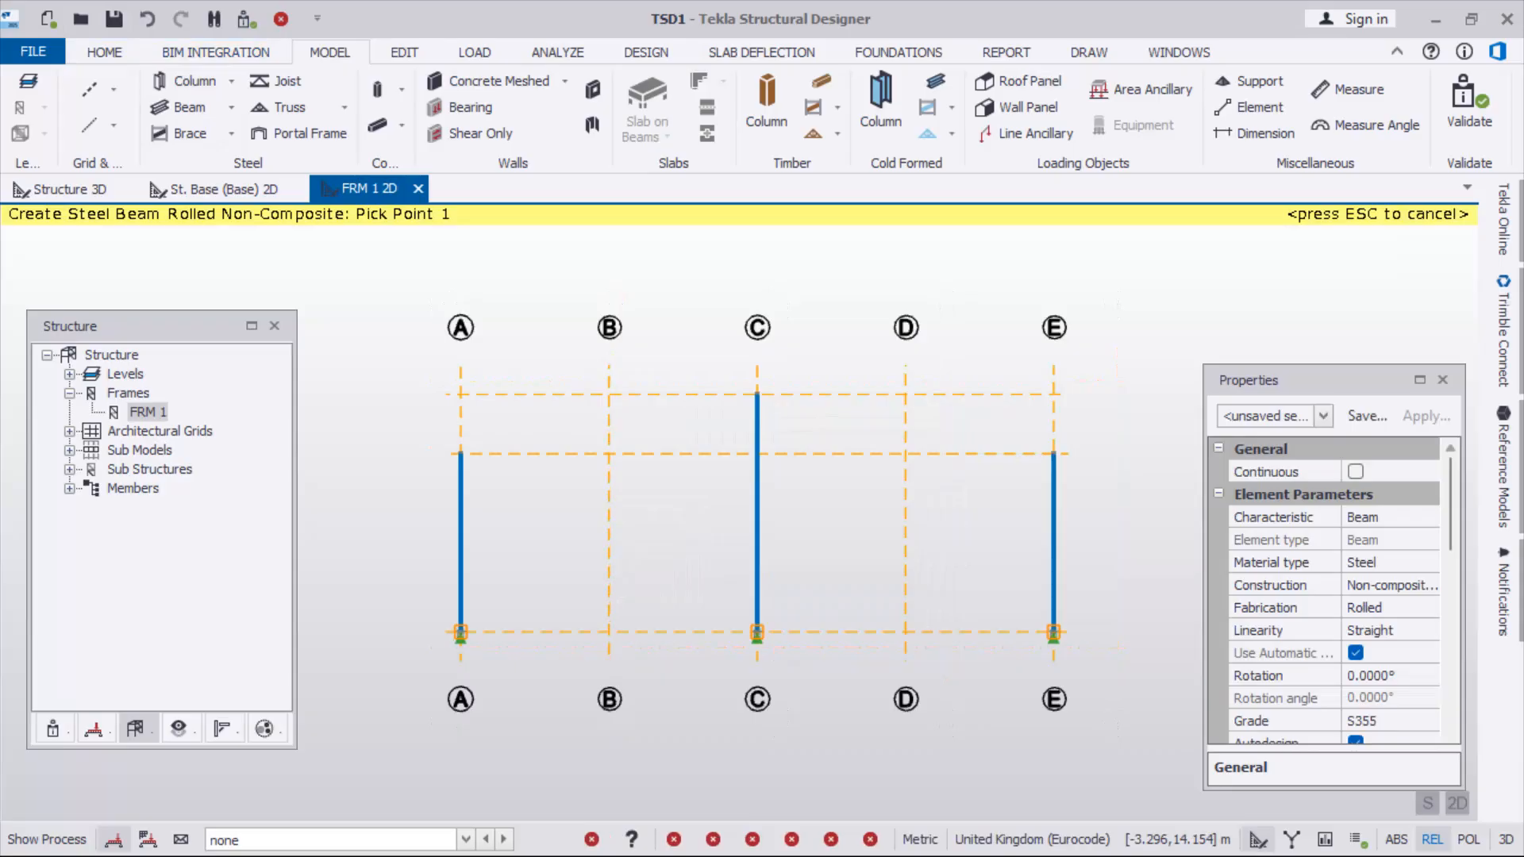
scroll(1377, 655, down, 3)
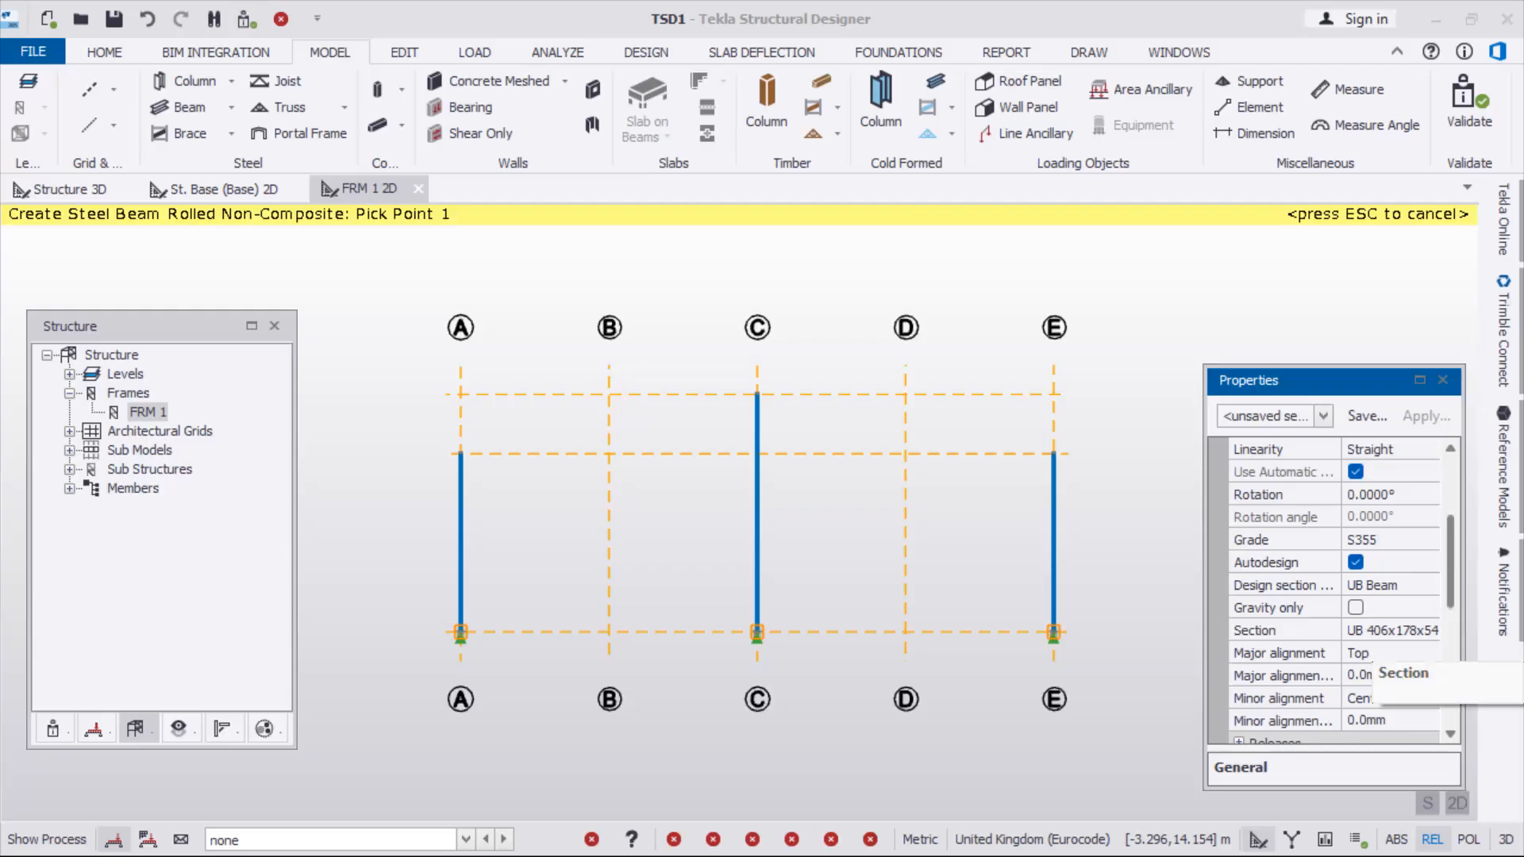
click(1429, 630)
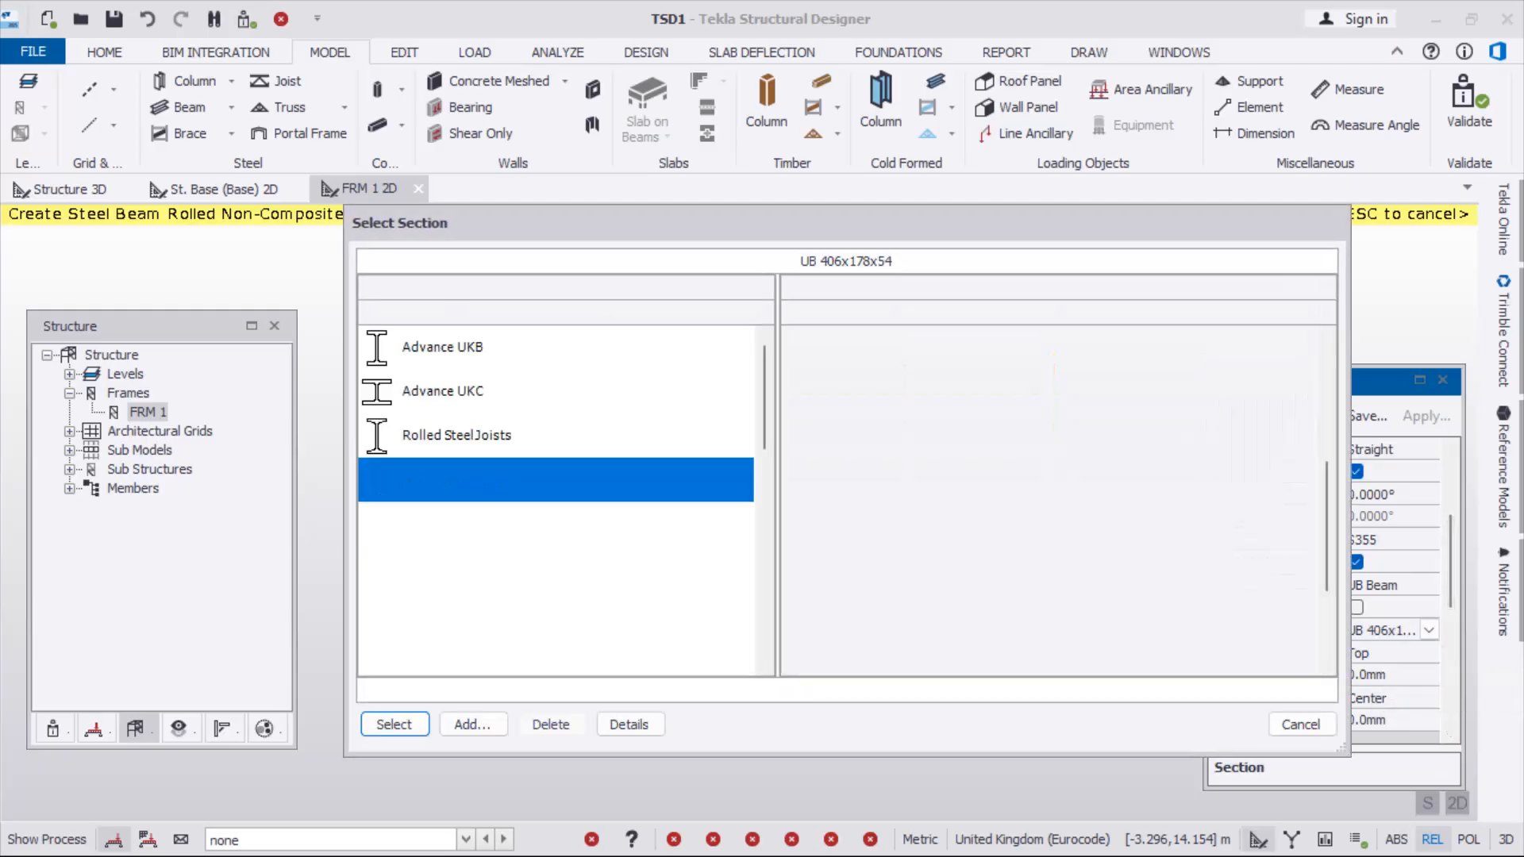
scroll(1059, 500, up, 3)
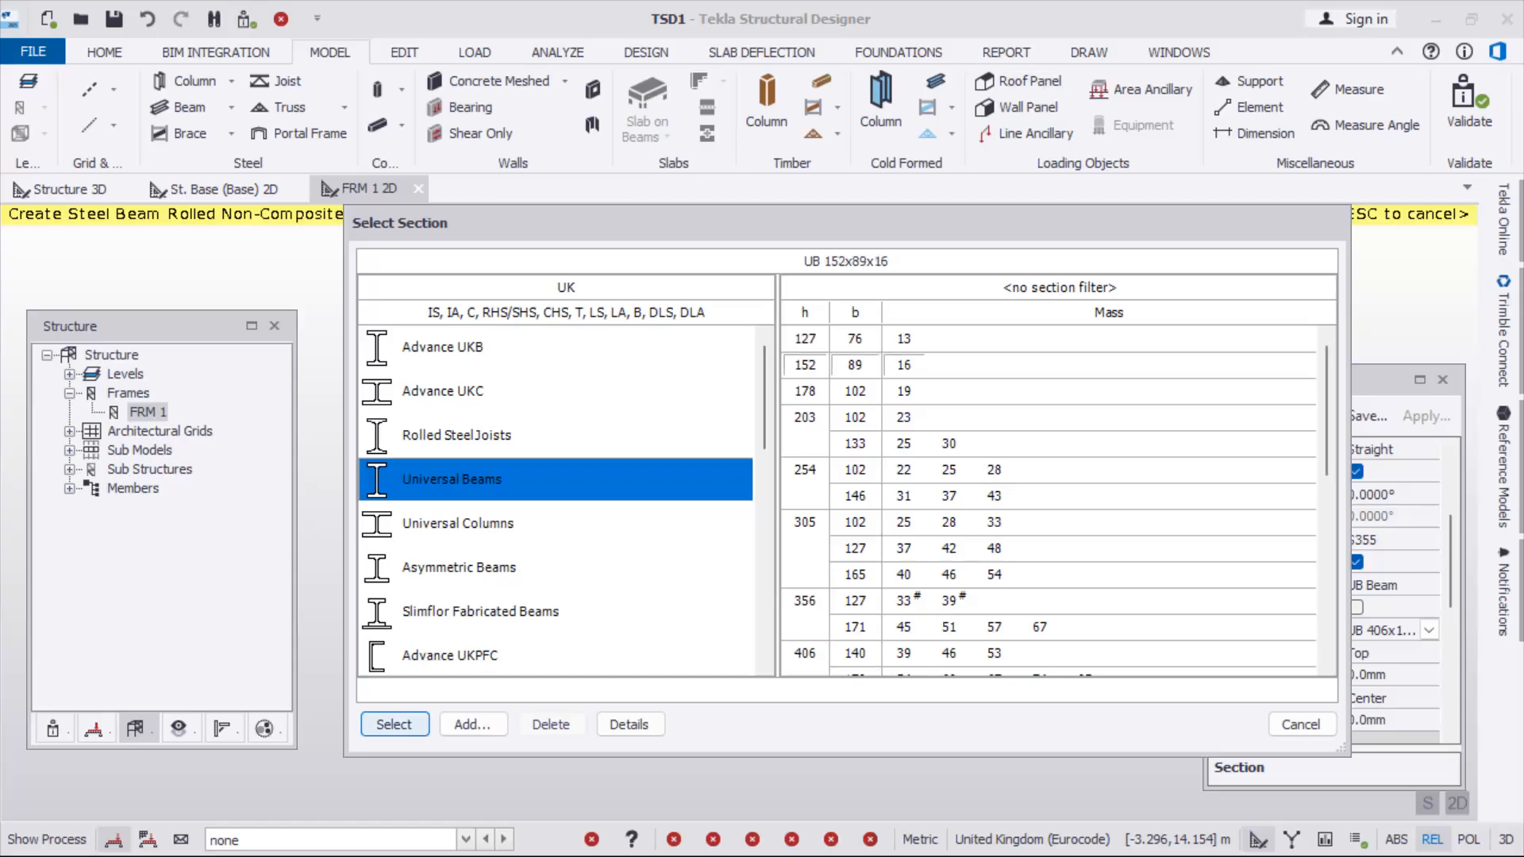
click(394, 724)
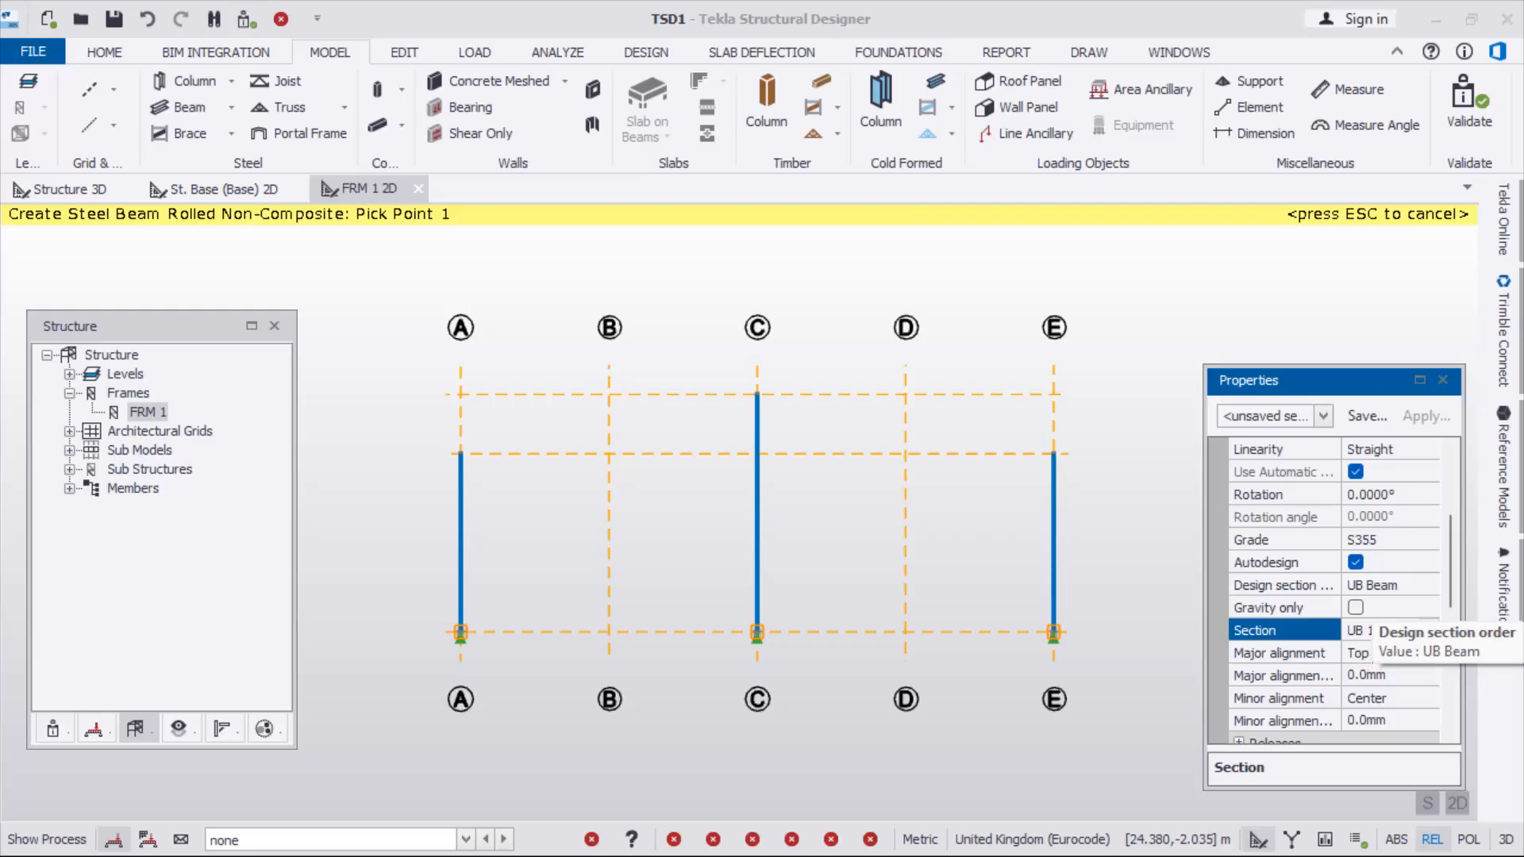
Draw rafter beams from the tops of the grid A and grid E columns up to the top of the grid C column
scroll(1381, 699, down, 3)
scroll(1357, 719, up, 3)
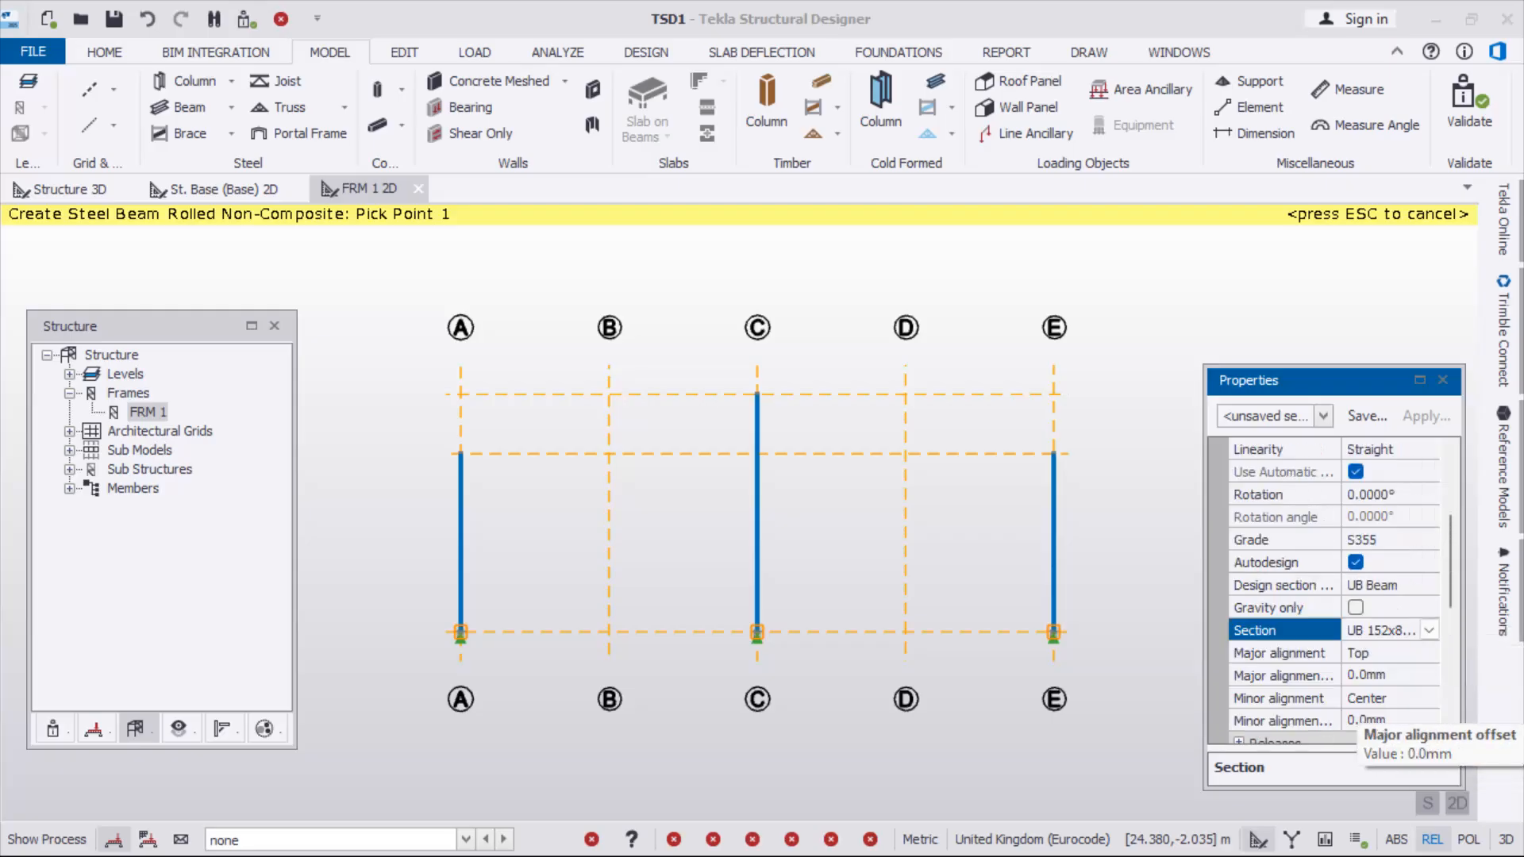
scroll(1397, 662, up, 3)
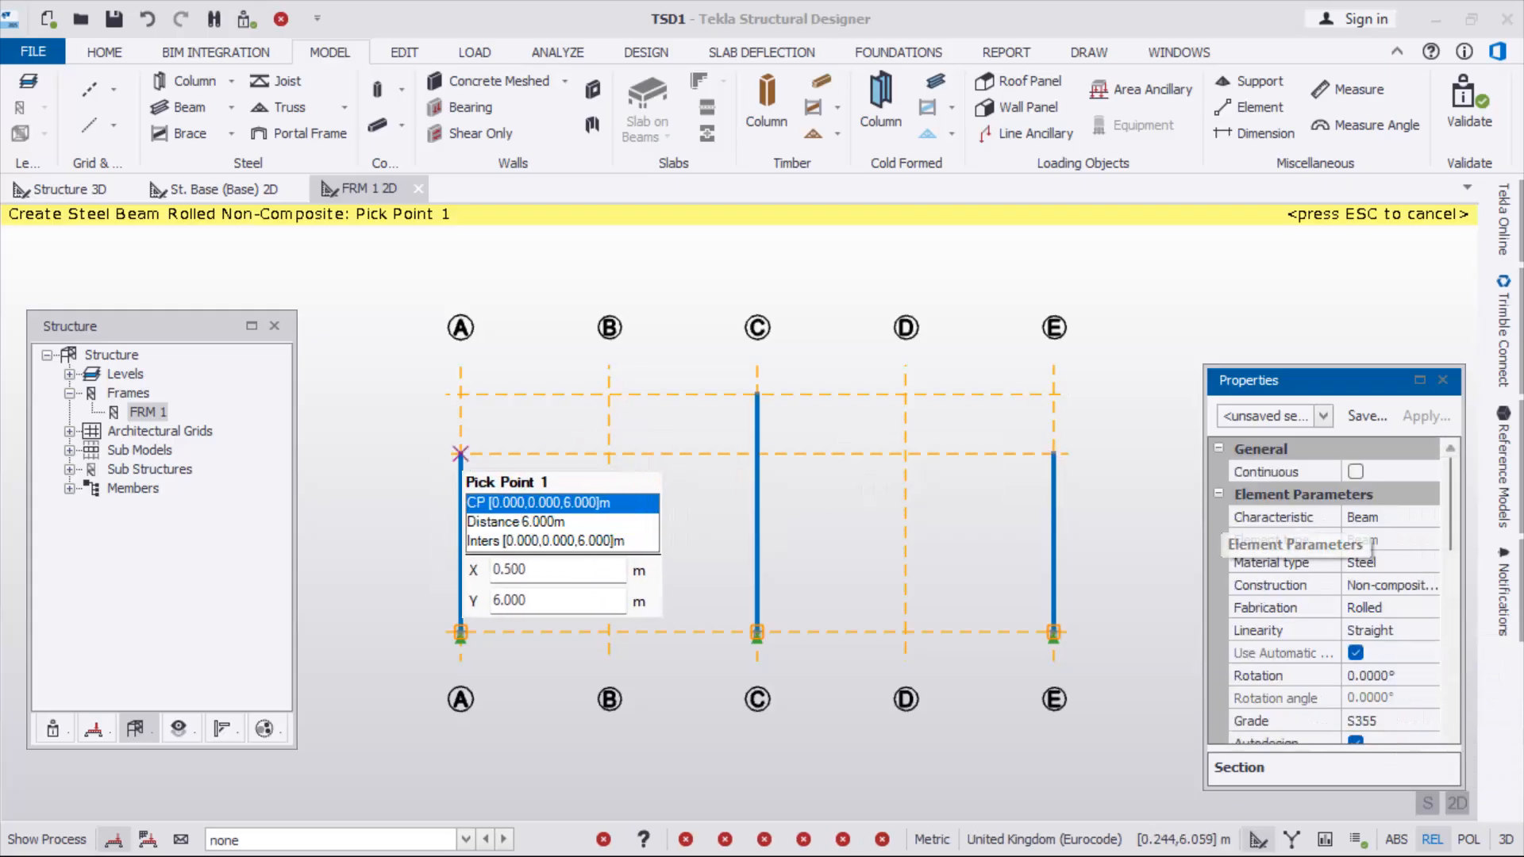
click(461, 454)
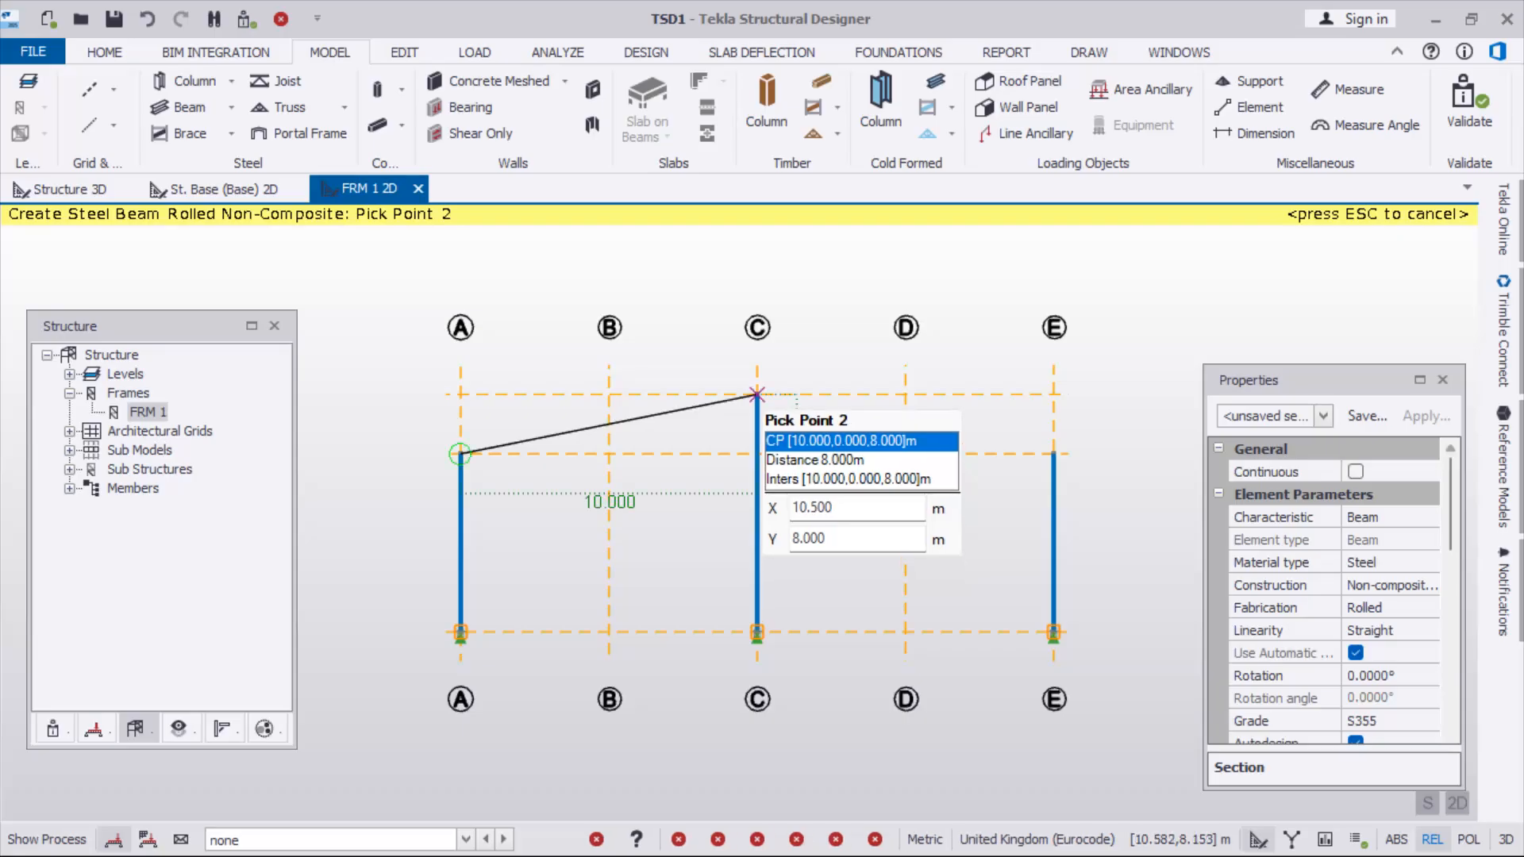
click(757, 394)
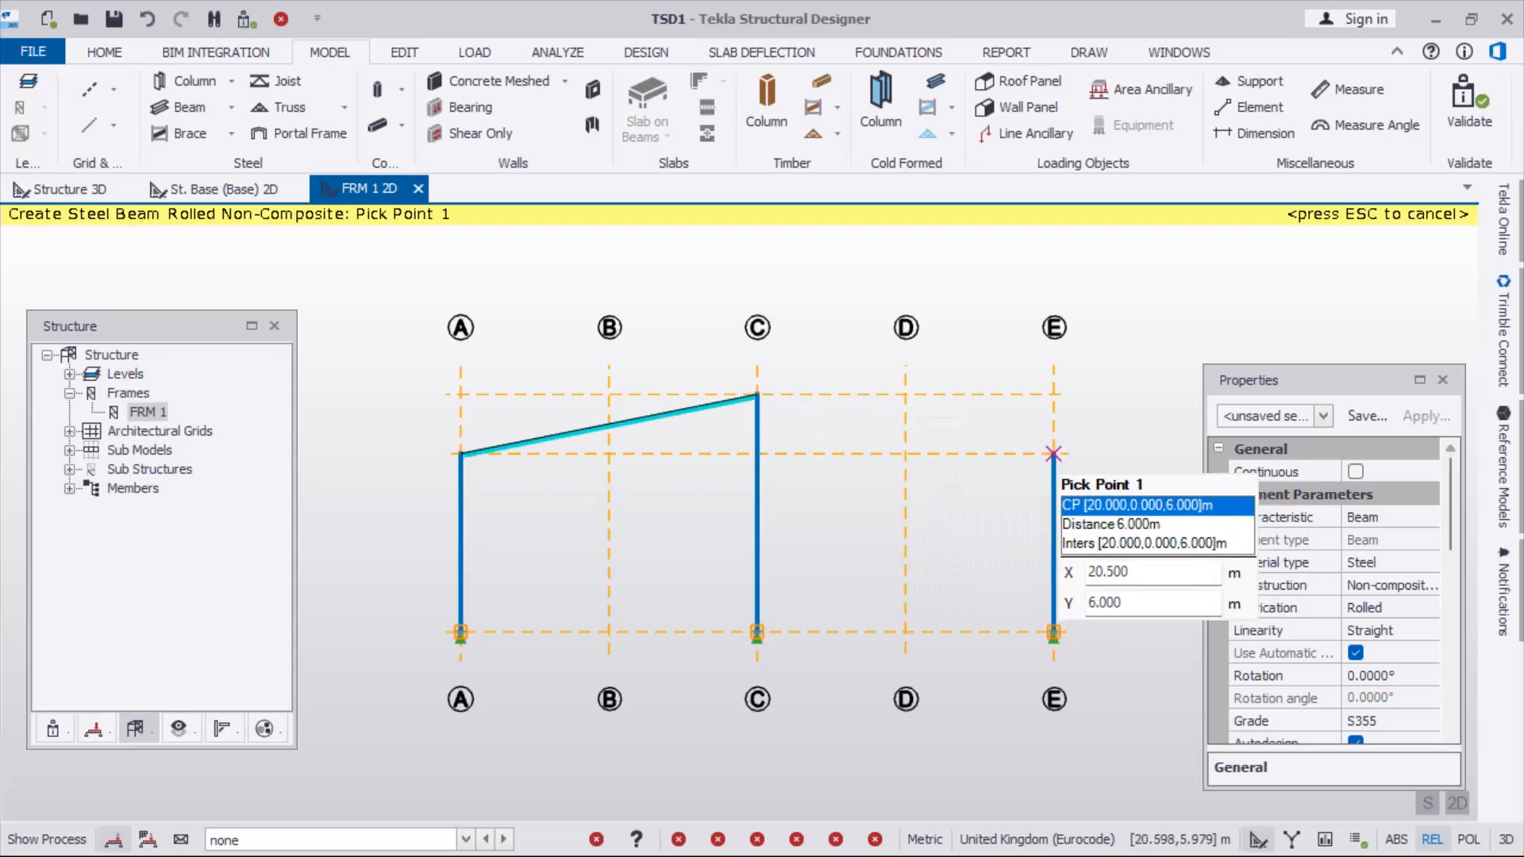
click(1053, 449)
click(757, 394)
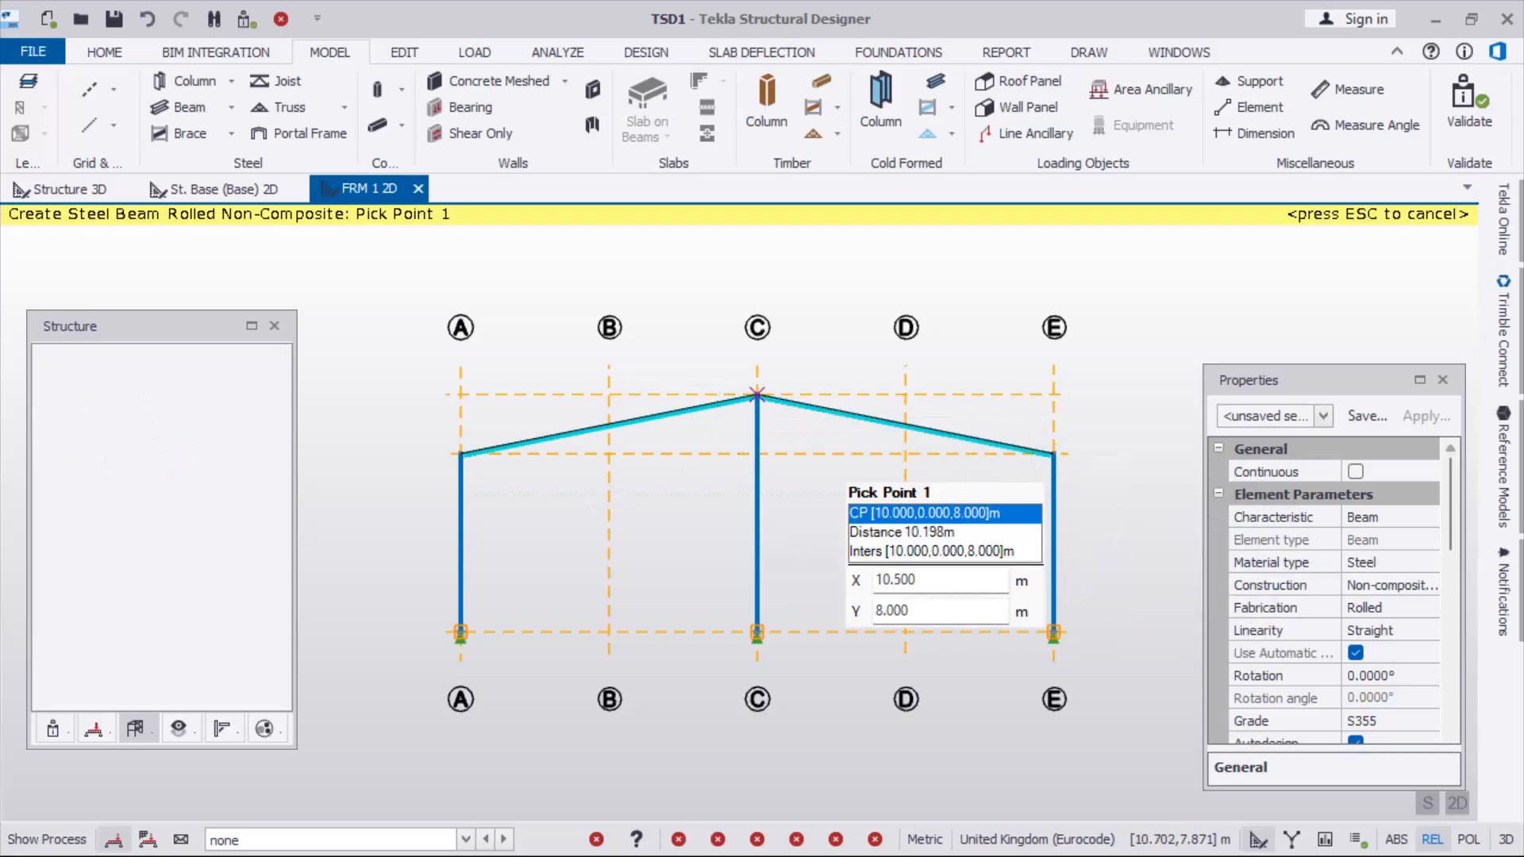
Delete the middle column at C/1 together with its support
key(Escape)
drag(834, 508, 650, 602)
key(Delete)
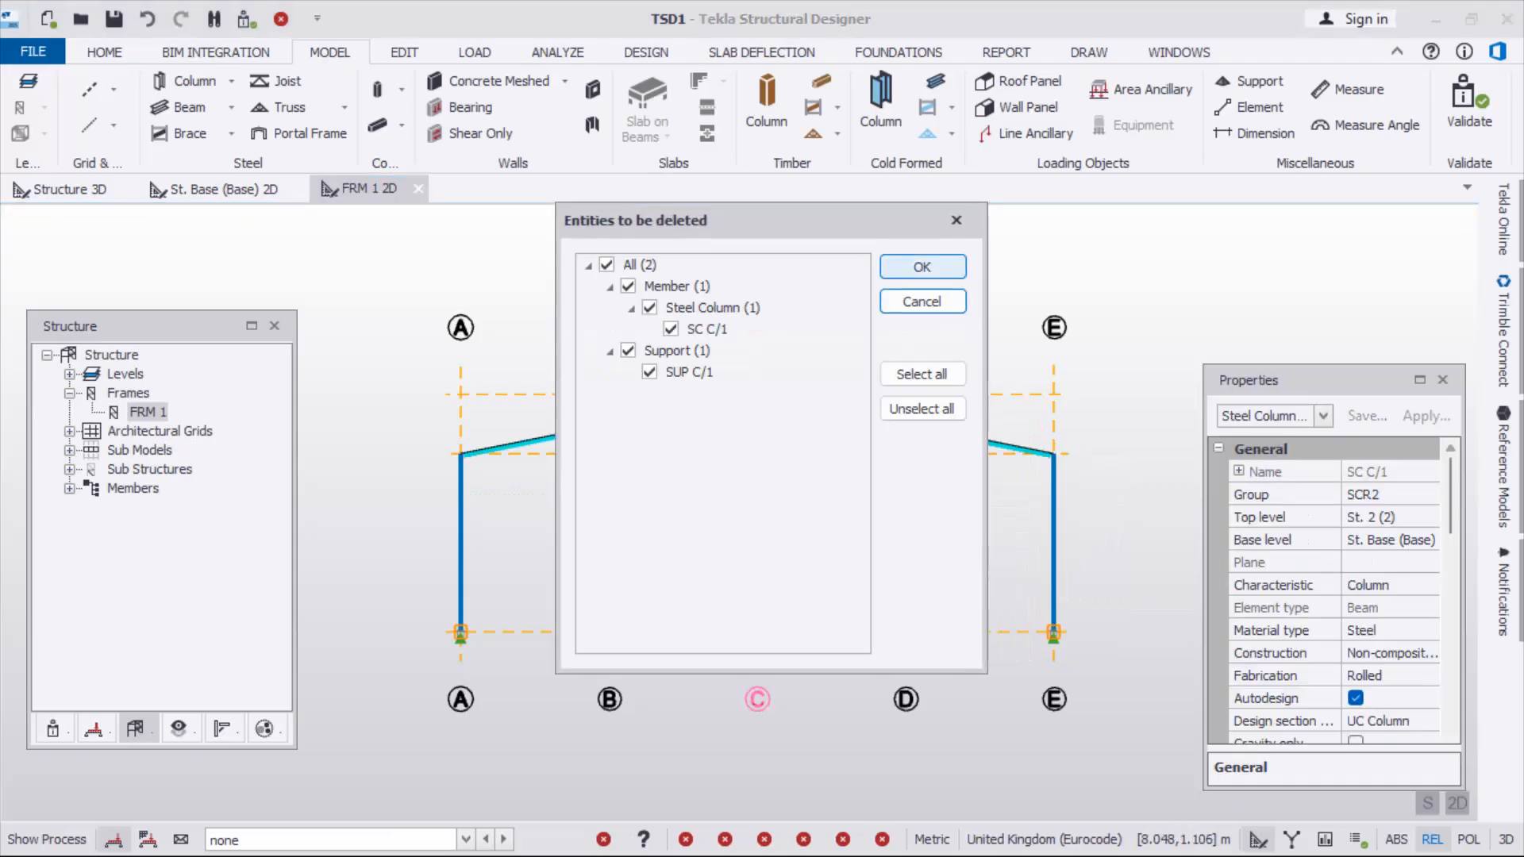
key(Return)
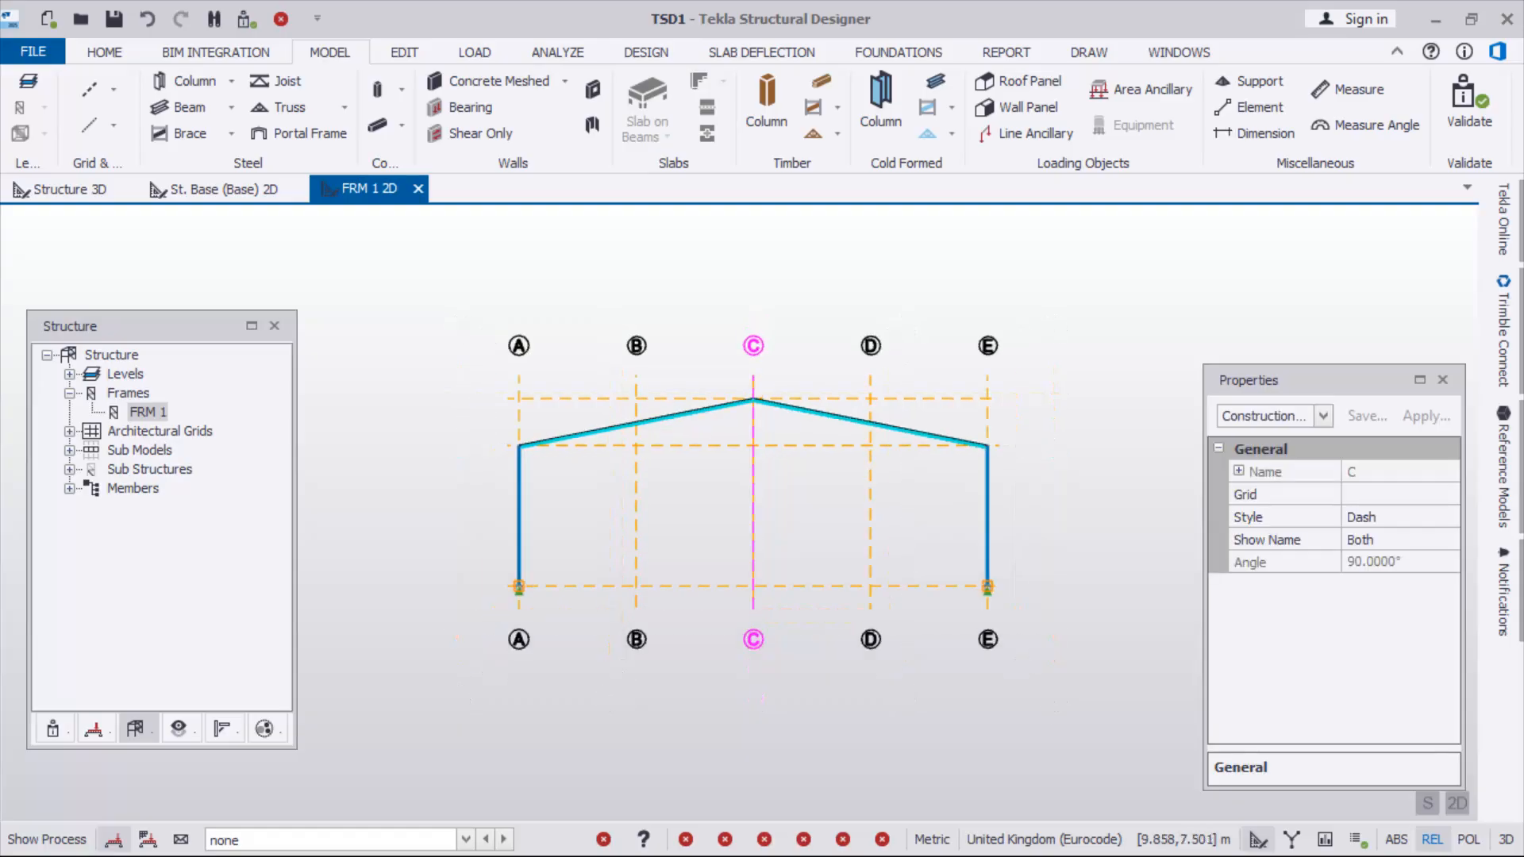
In the Structure 3D view, copy the grid line 1 columns, rafters, supports and base plates to grid line 2, using the E/1 column base as reference
click(69, 189)
scroll(584, 490, down, 3)
right_drag(584, 490, 346, 470)
scroll(550, 449, up, 4)
right_drag(549, 449, 504, 422)
drag(626, 362, 526, 472)
right_drag(578, 373, 591, 397)
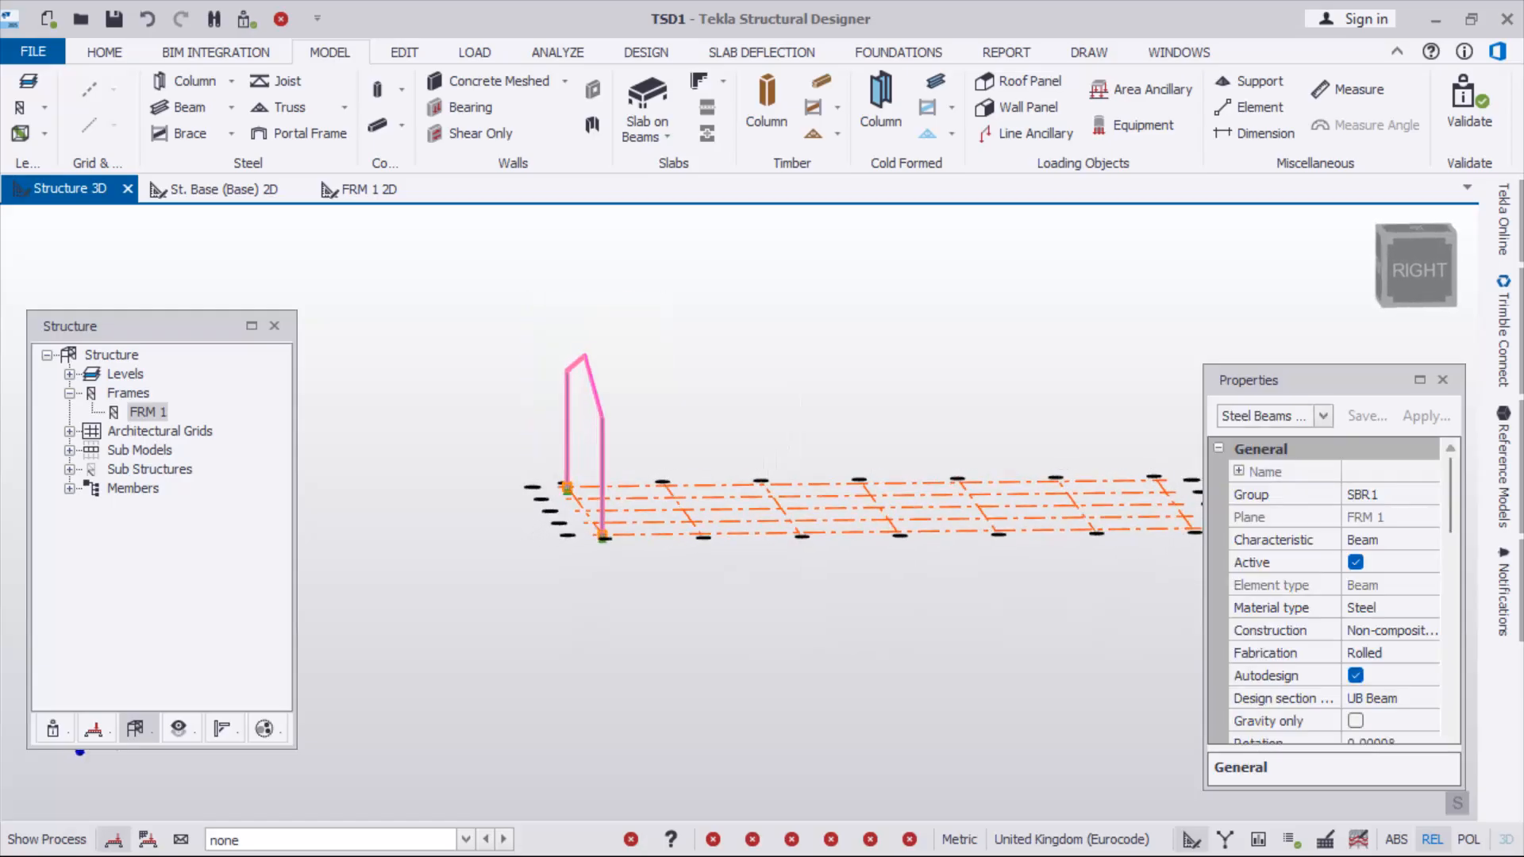
scroll(577, 492, up, 2)
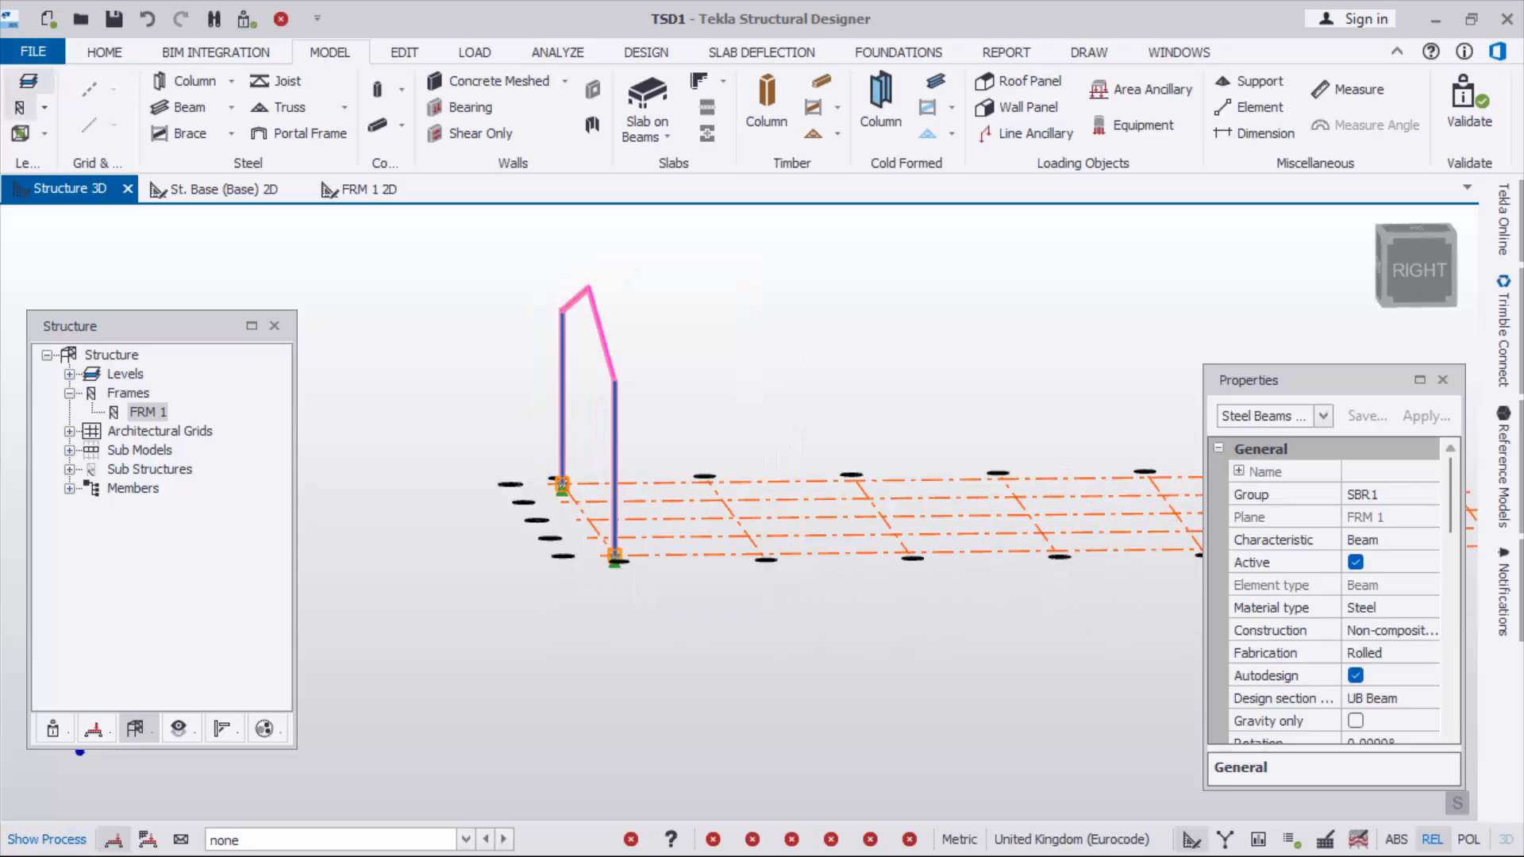
click(404, 51)
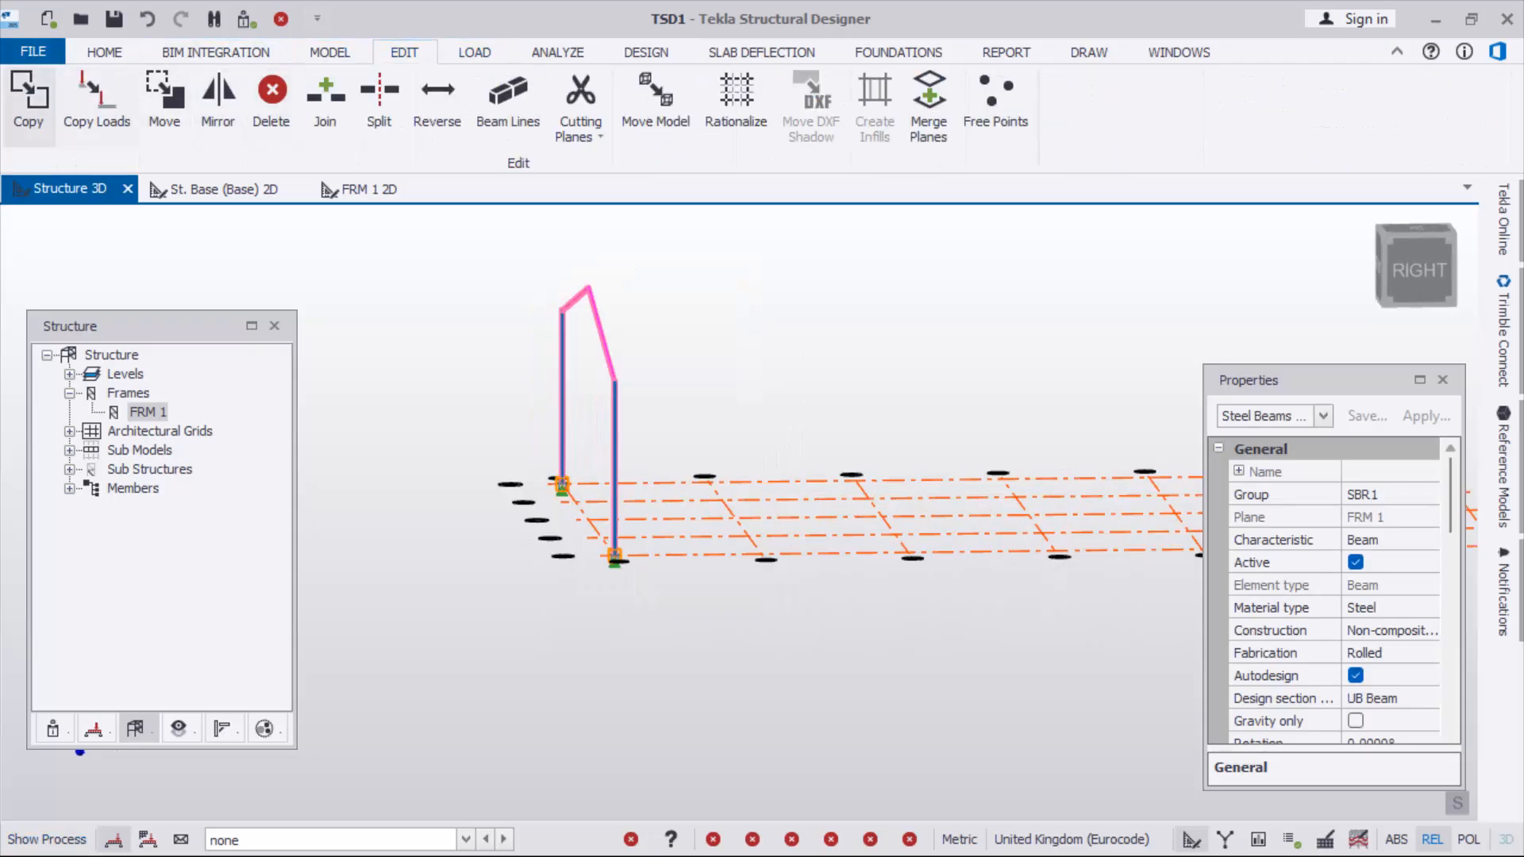
click(29, 103)
scroll(627, 520, up, 5)
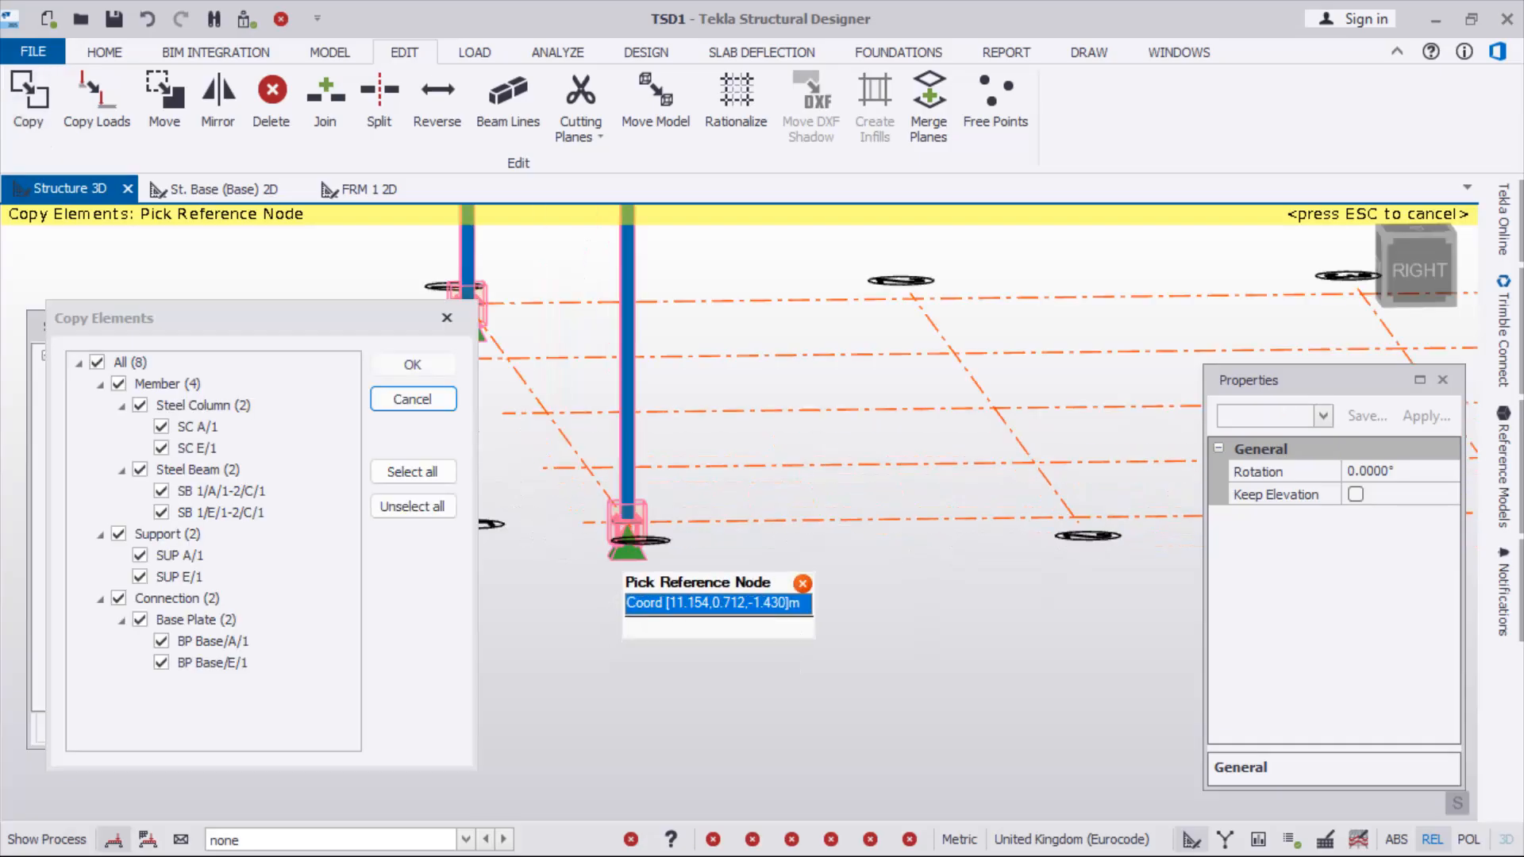
click(627, 522)
scroll(627, 523, down, 1)
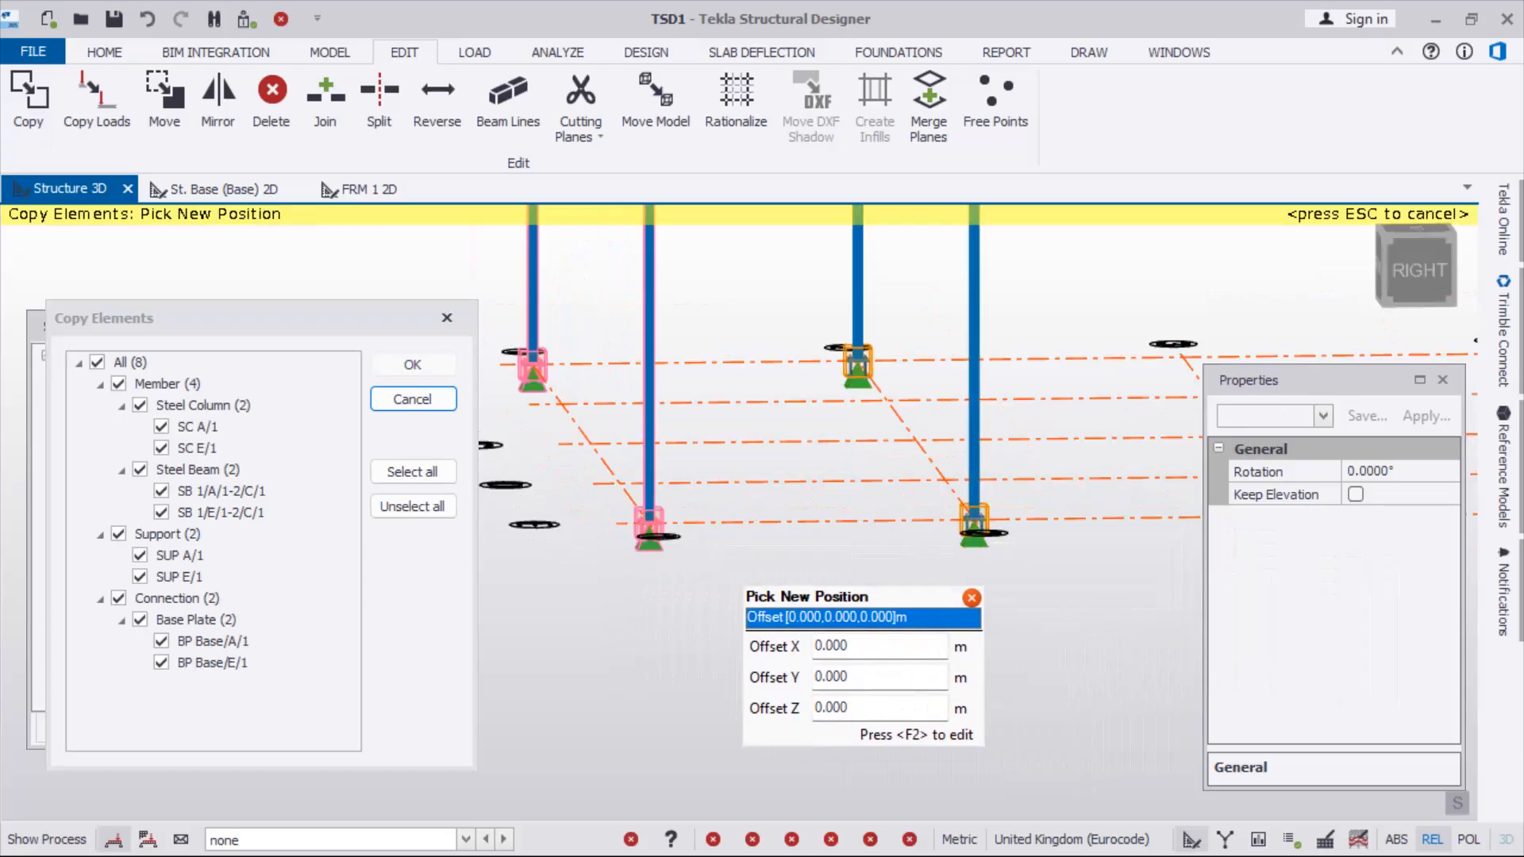
key(Escape)
scroll(750, 573, down, 2)
key(Escape)
Inspect the original and copied frames from several angles in the 3D view
scroll(738, 575, down, 4)
right_drag(651, 561, 722, 607)
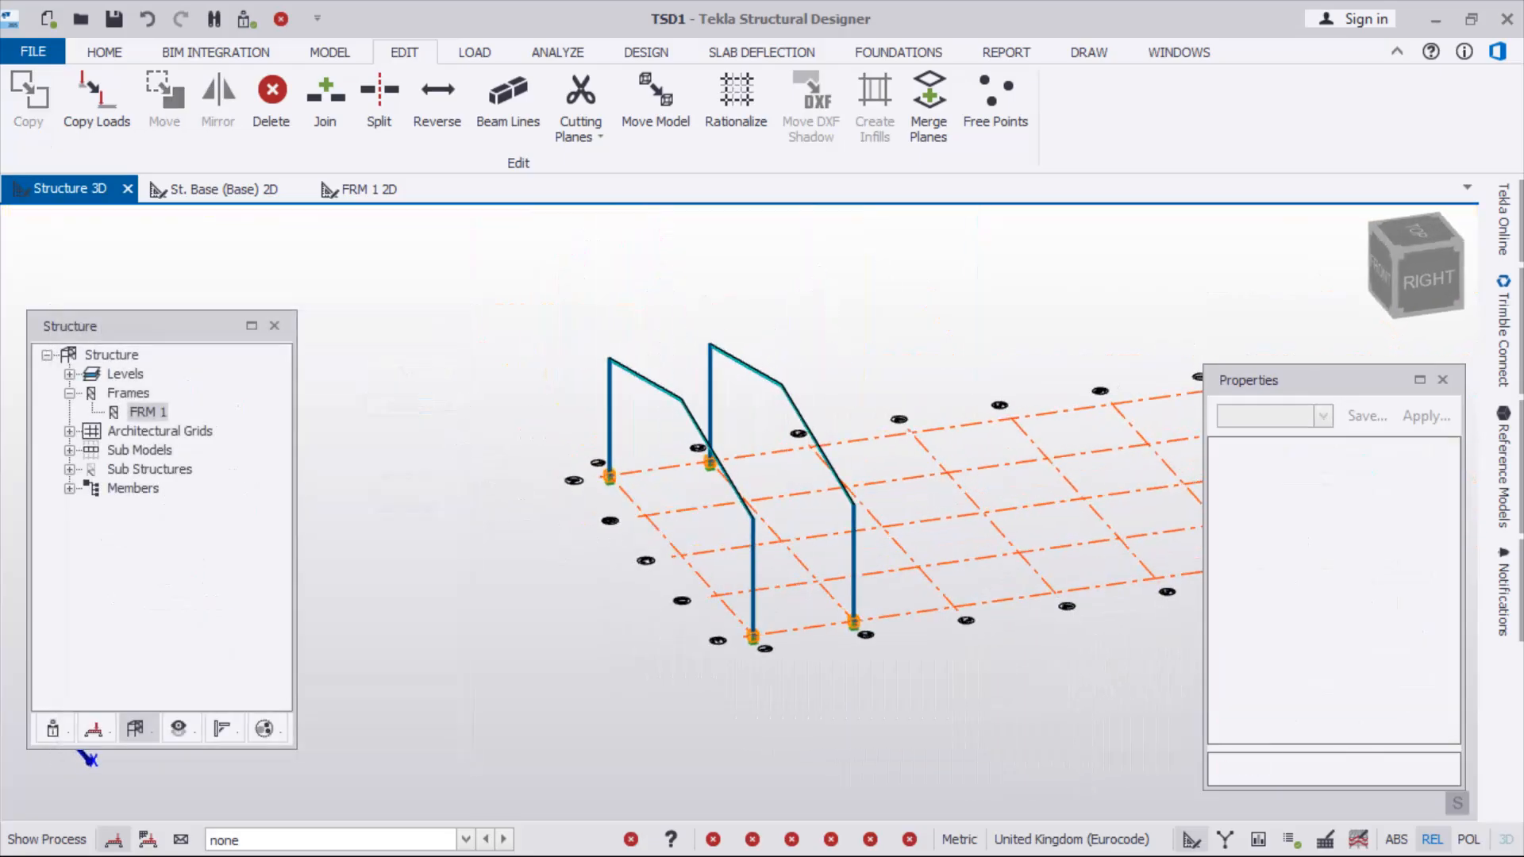
scroll(840, 409, up, 2)
scroll(745, 354, down, 1)
right_drag(744, 353, 773, 335)
scroll(773, 336, down, 1)
scroll(834, 326, up, 1)
scroll(654, 358, up, 1)
scroll(592, 345, down, 1)
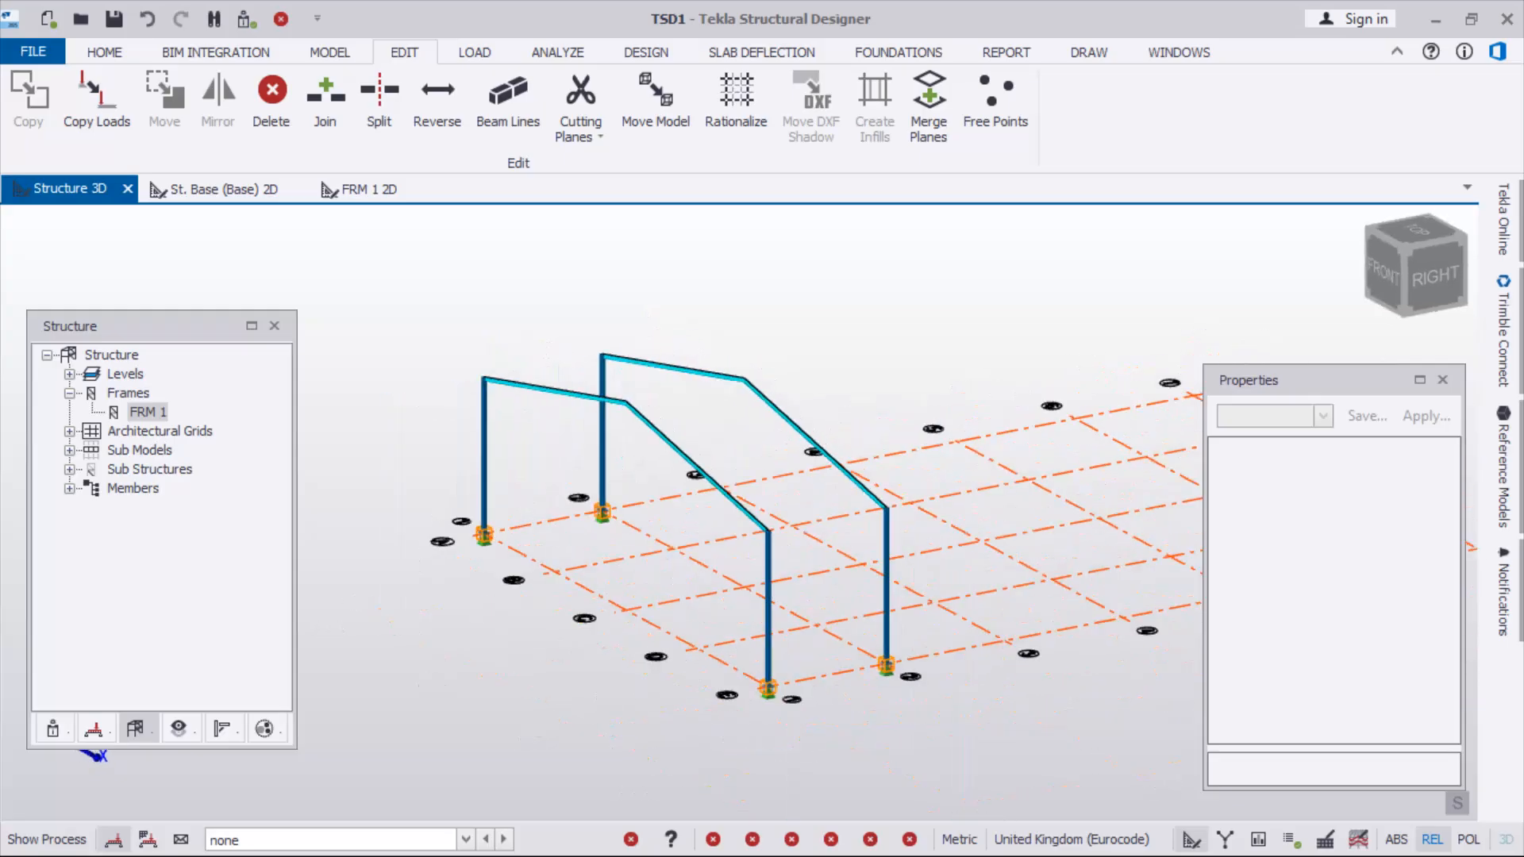
right_drag(591, 345, 593, 358)
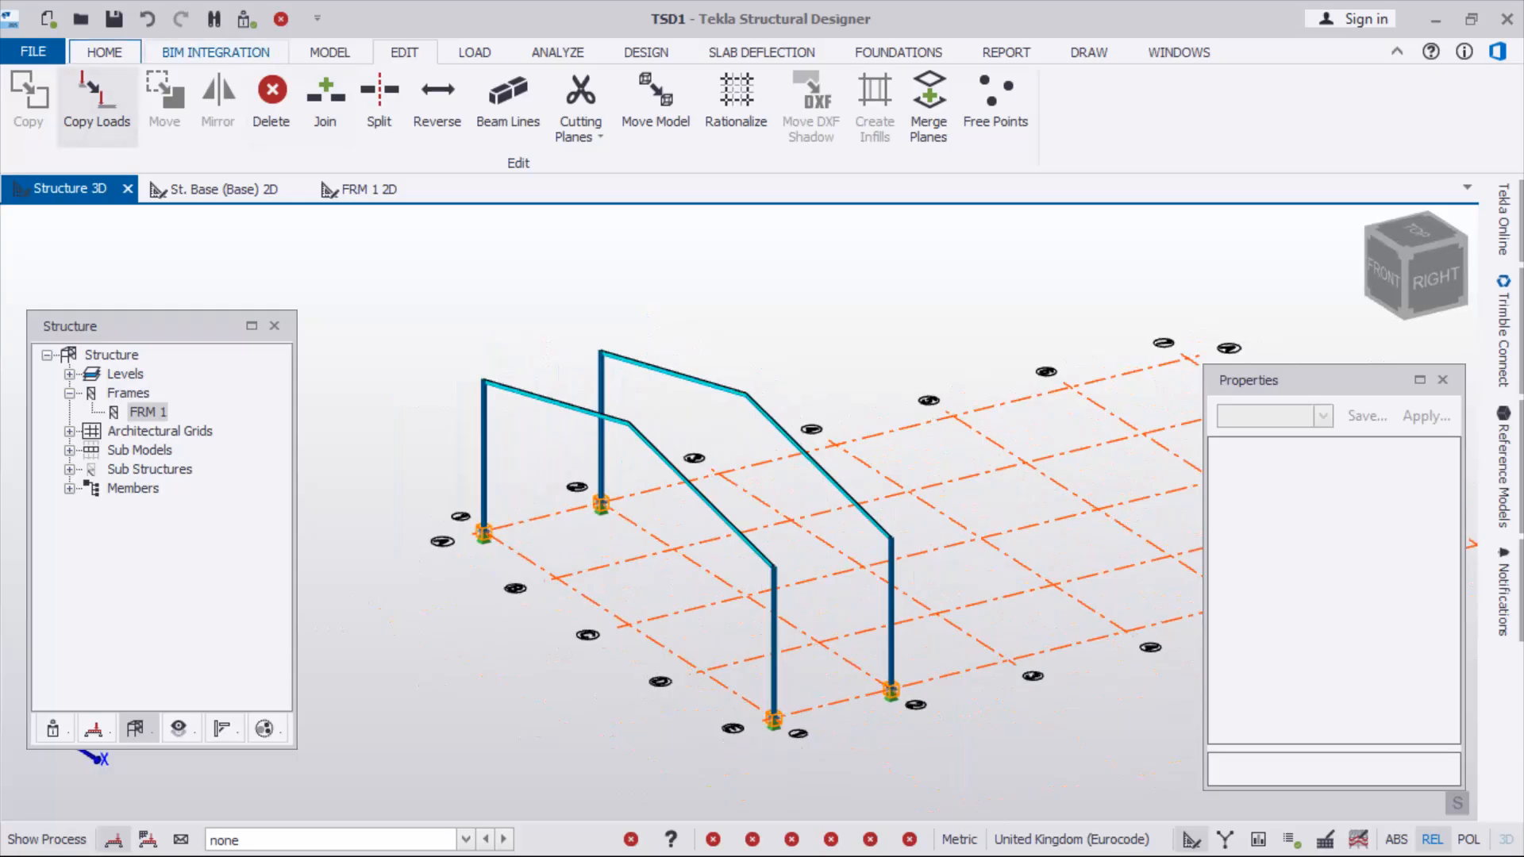
Add steel beams between frames 1 and 2 at the ridge and between the grid E column tops
click(329, 52)
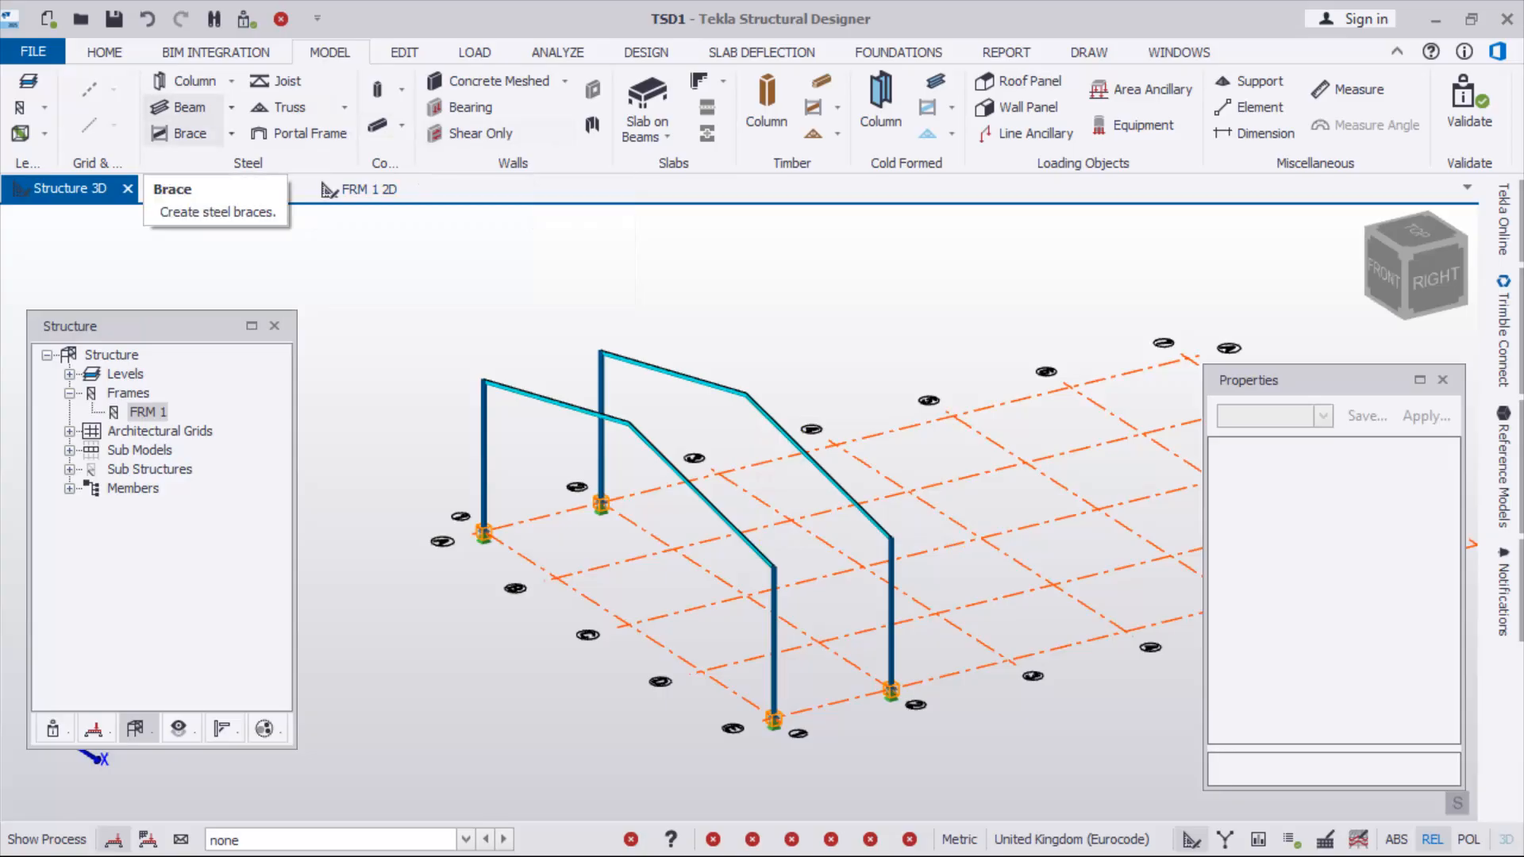
click(179, 107)
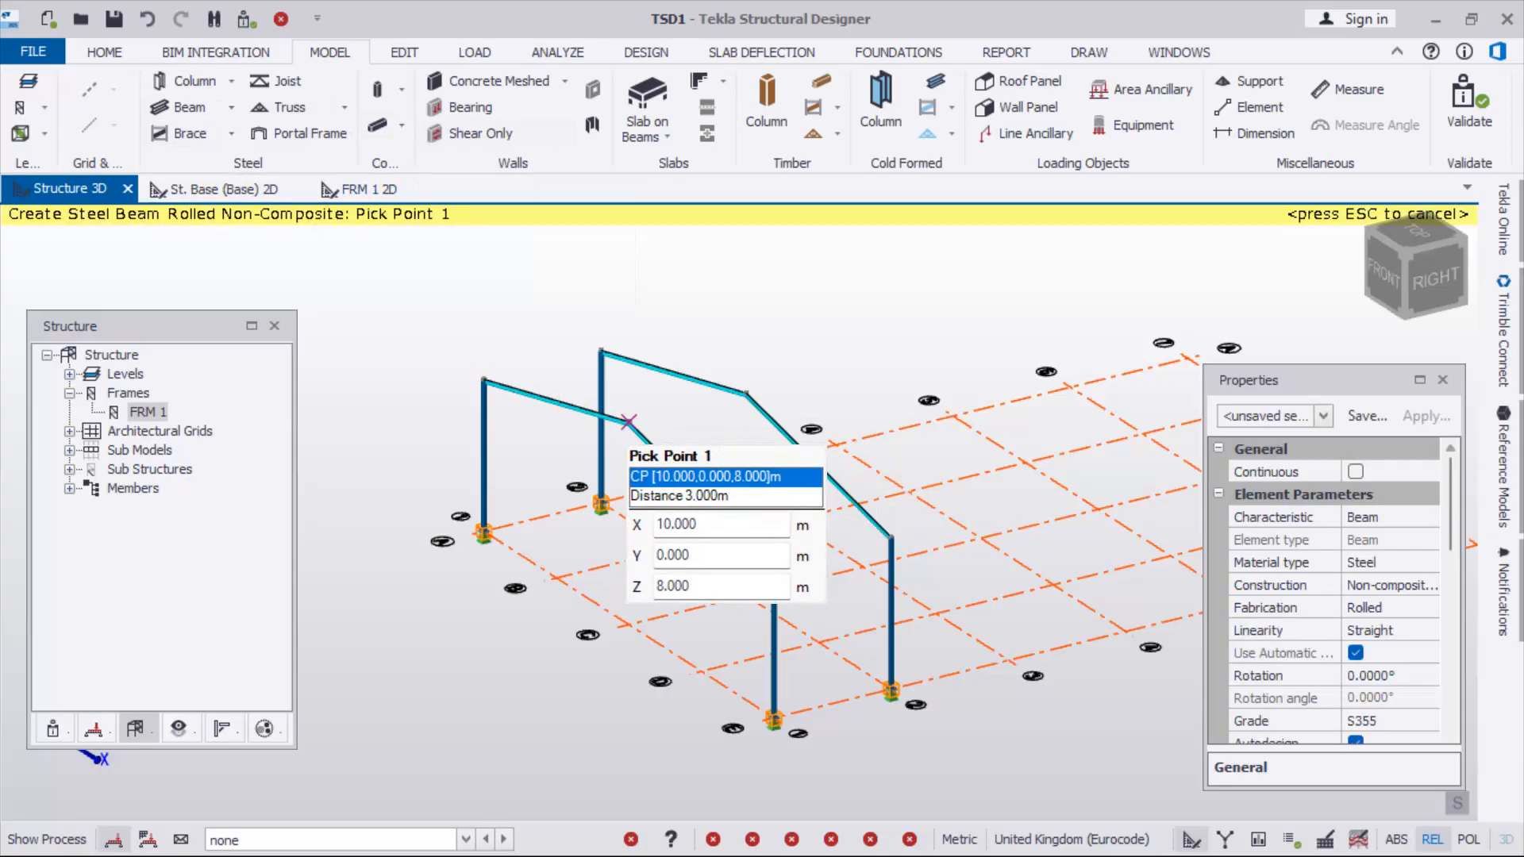
click(629, 422)
click(744, 392)
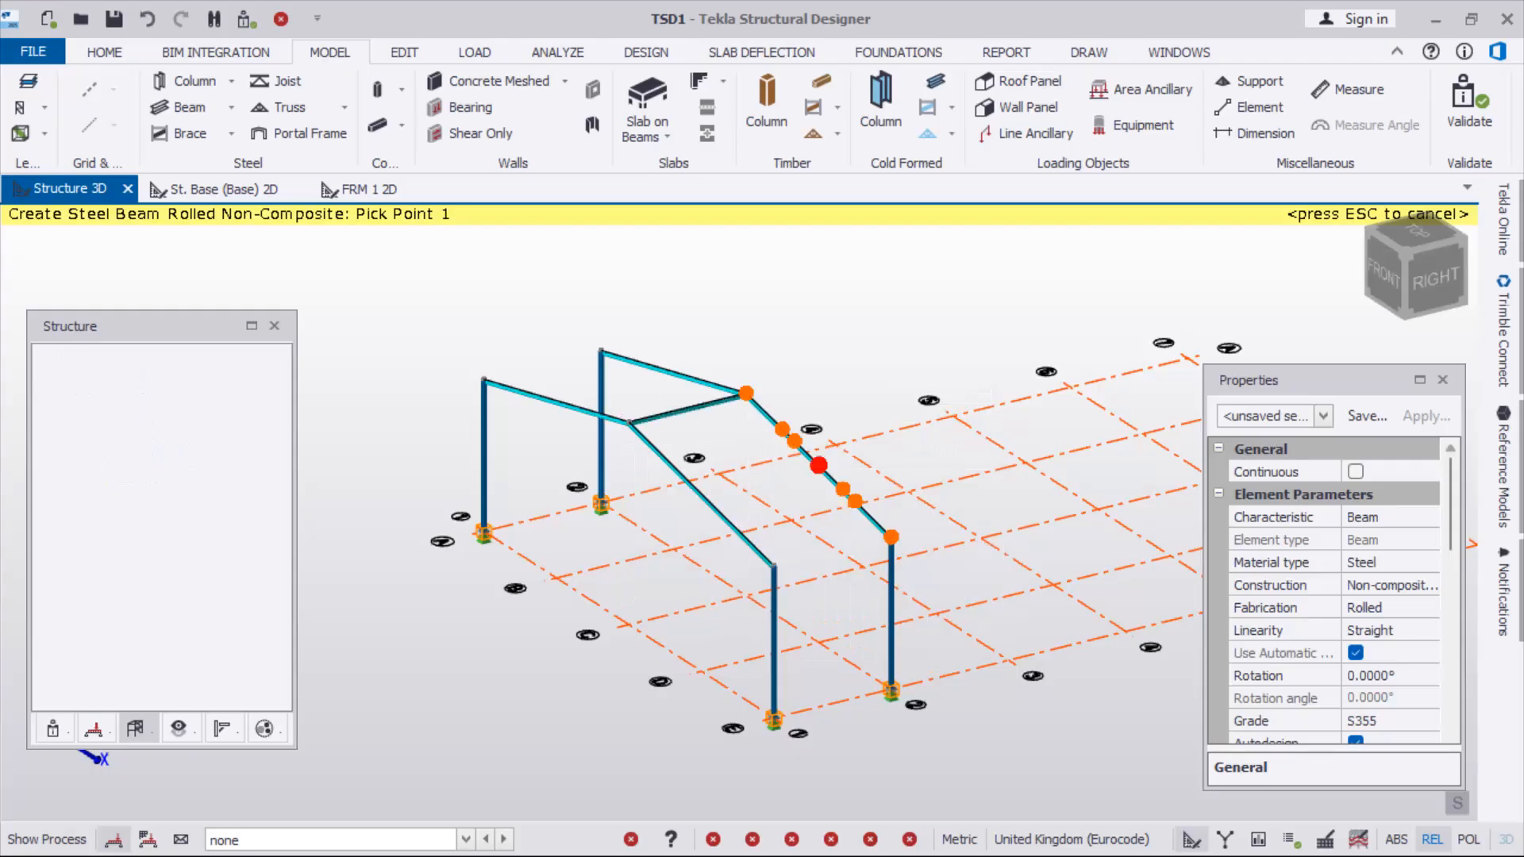
click(774, 566)
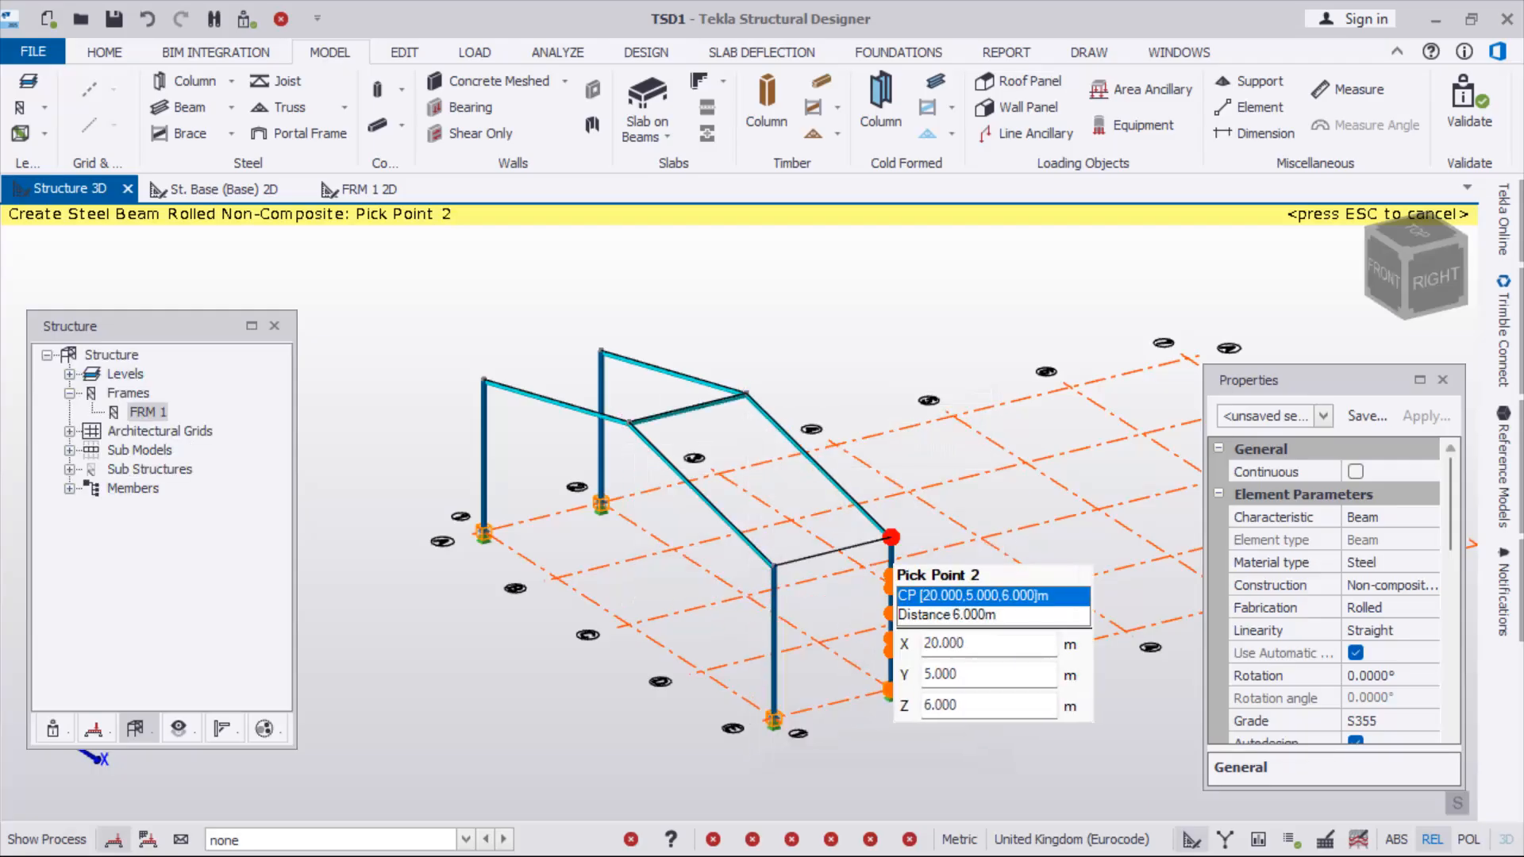
click(890, 539)
Add a steel beam between the bases of the grid E columns on grid lines 1 and 2
scroll(793, 763, up, 4)
scroll(786, 758, up, 2)
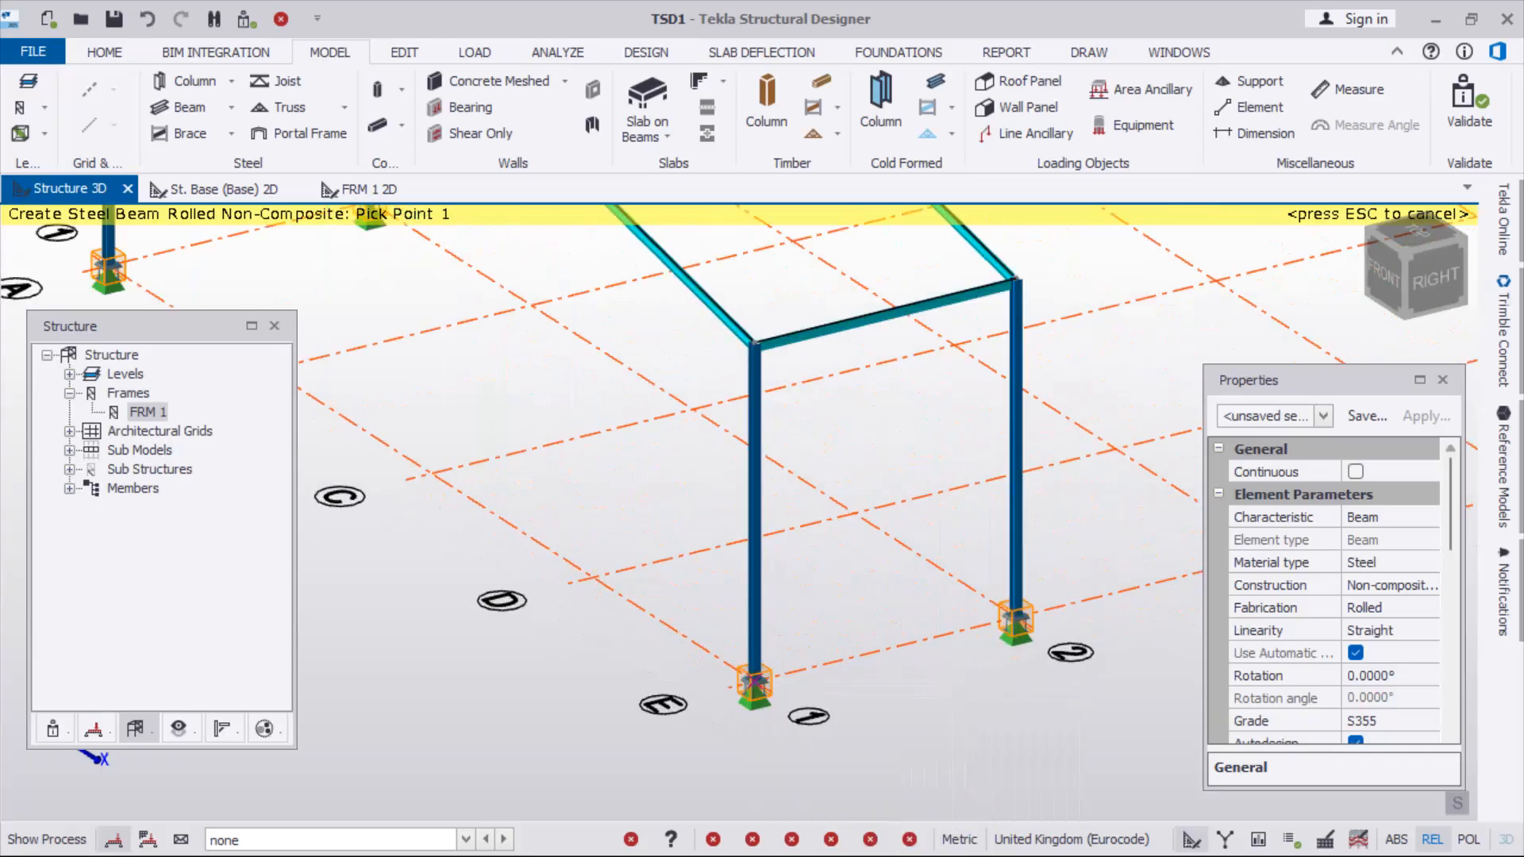
click(755, 680)
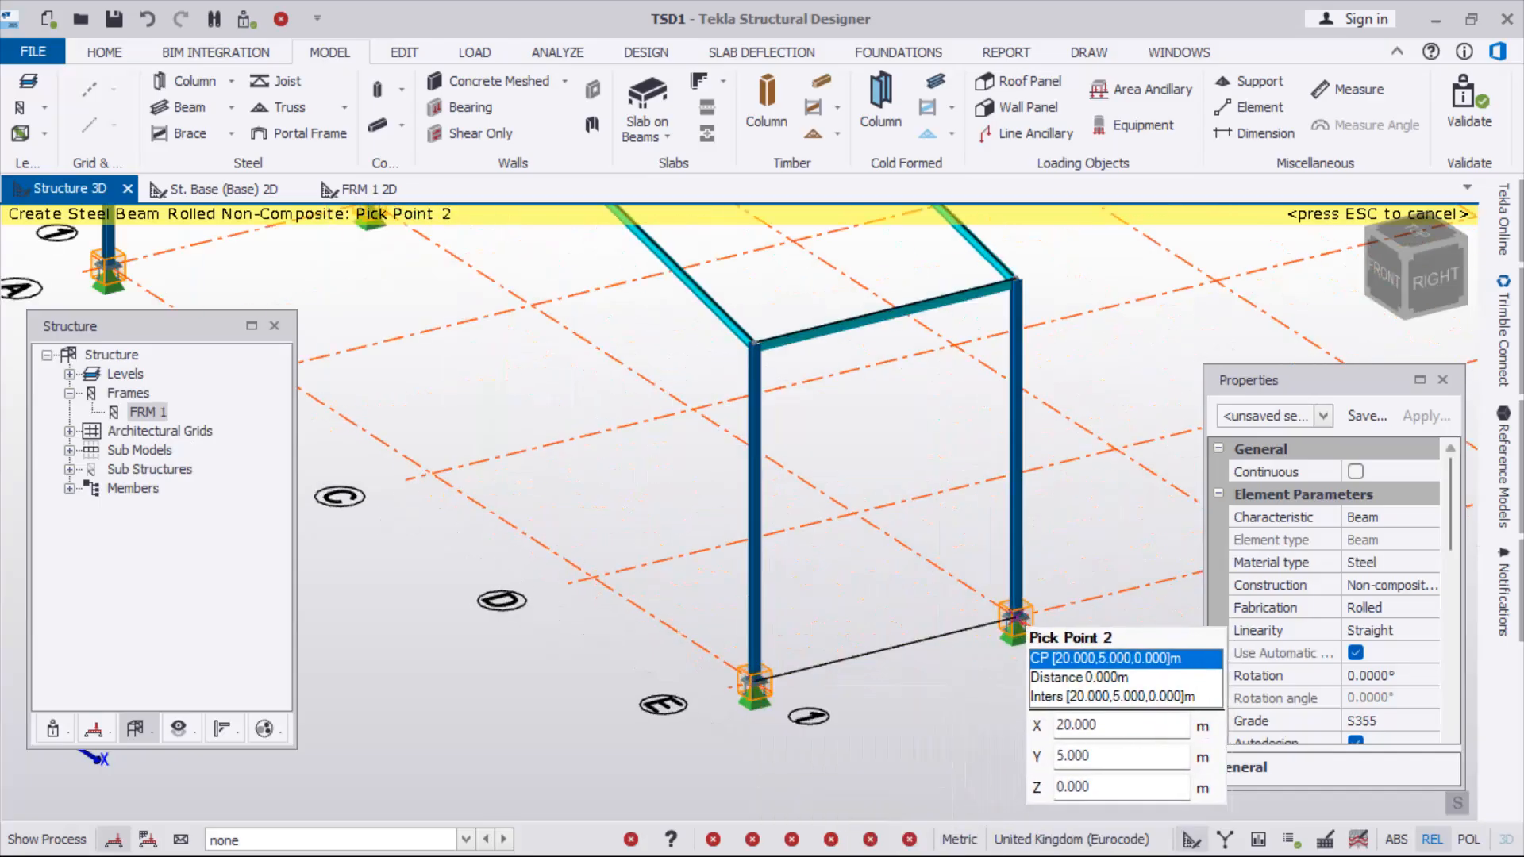
click(1014, 617)
Add steel beams joining the tops and the bases of the grid A columns on grid lines 1 and 2
scroll(578, 313, down, 3)
scroll(585, 490, up, 4)
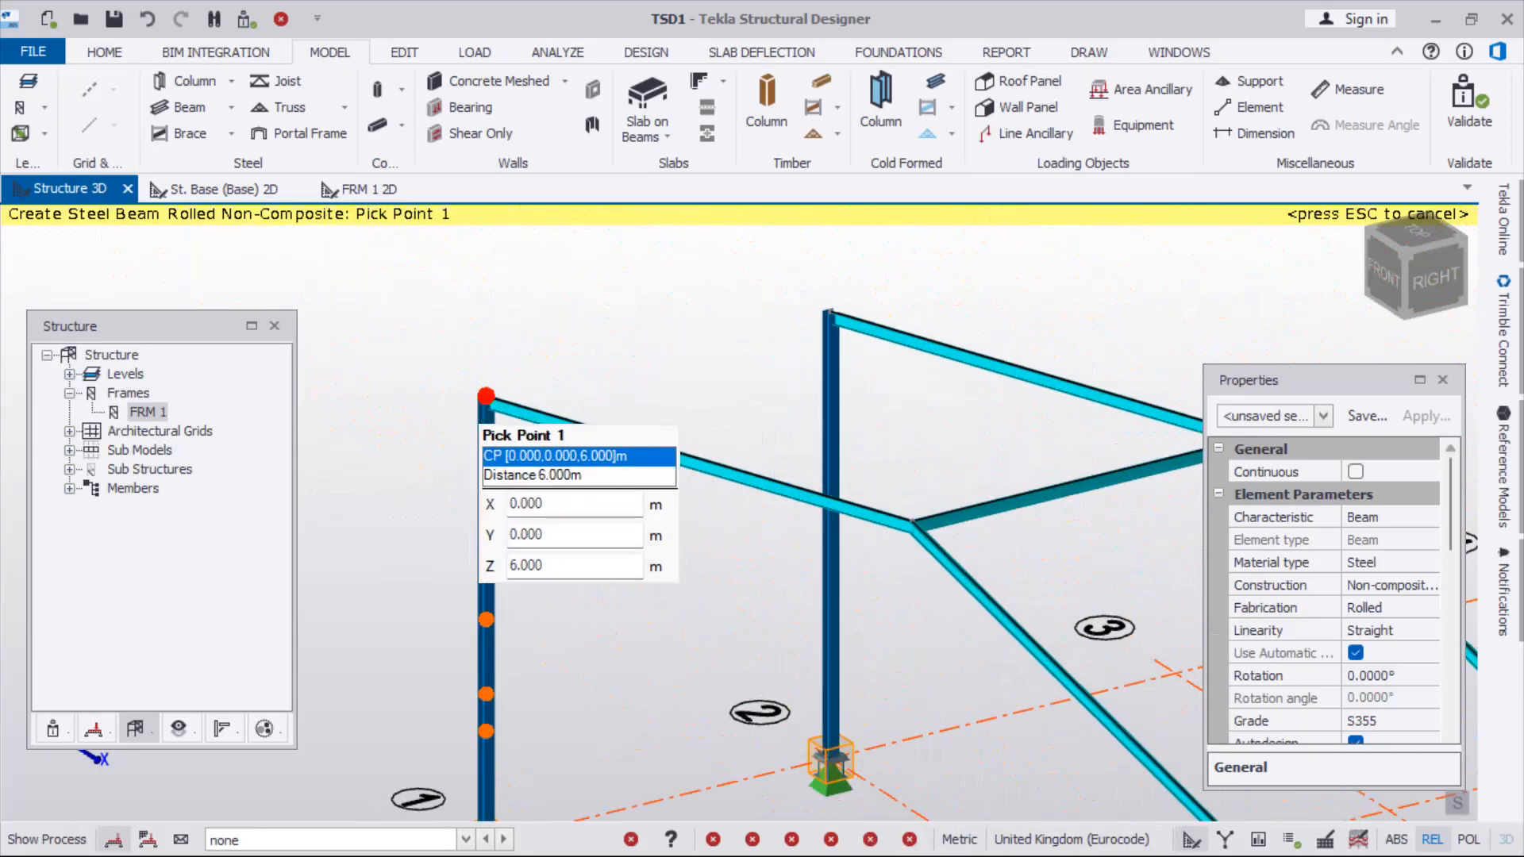
click(487, 401)
click(839, 319)
scroll(785, 306, down, 3)
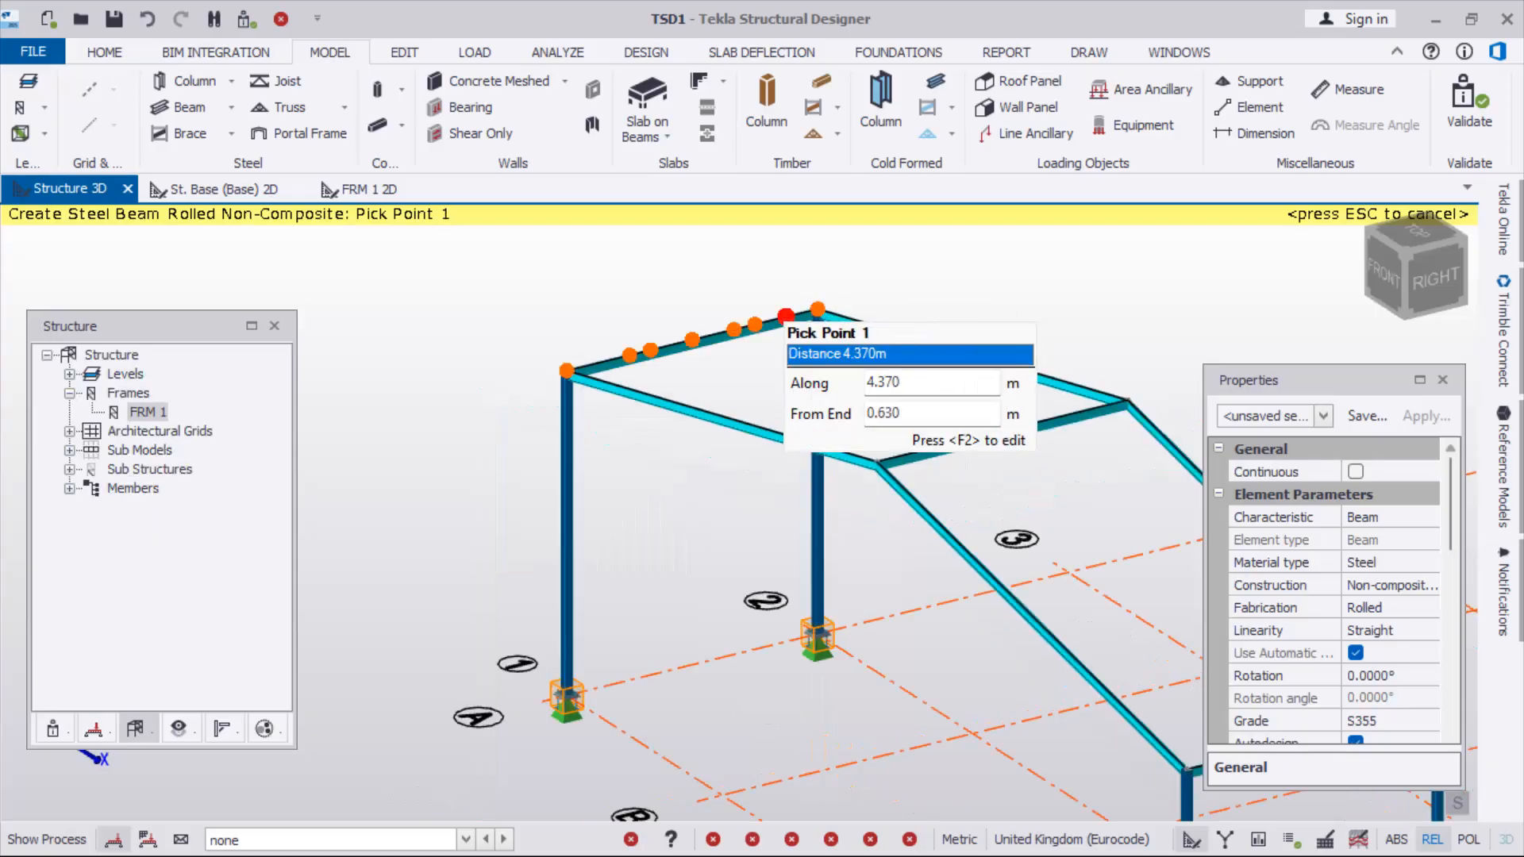
scroll(611, 635, up, 3)
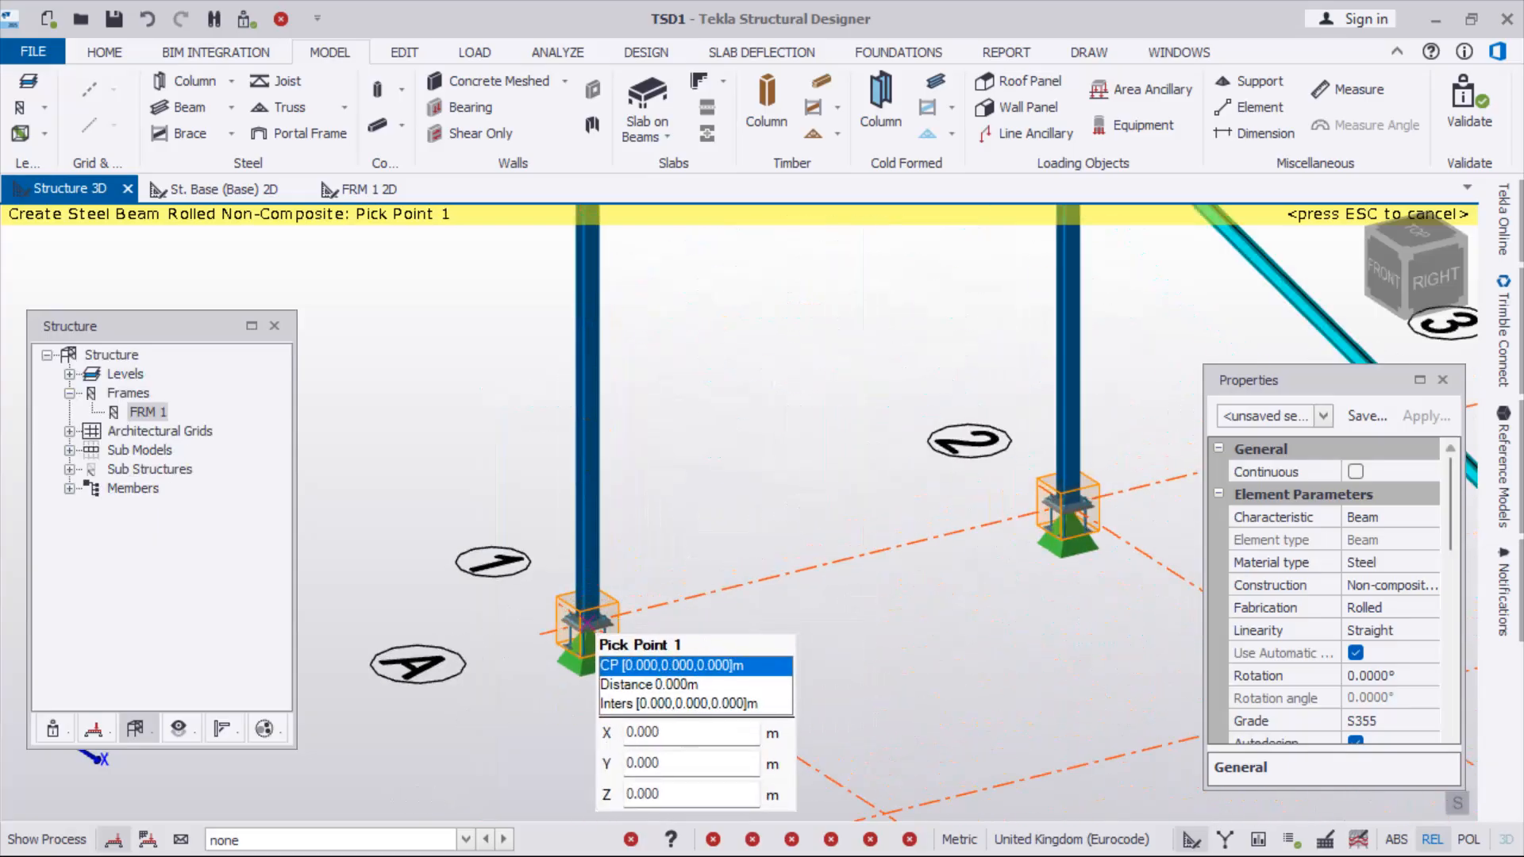
click(587, 627)
click(1068, 520)
scroll(813, 500, down, 3)
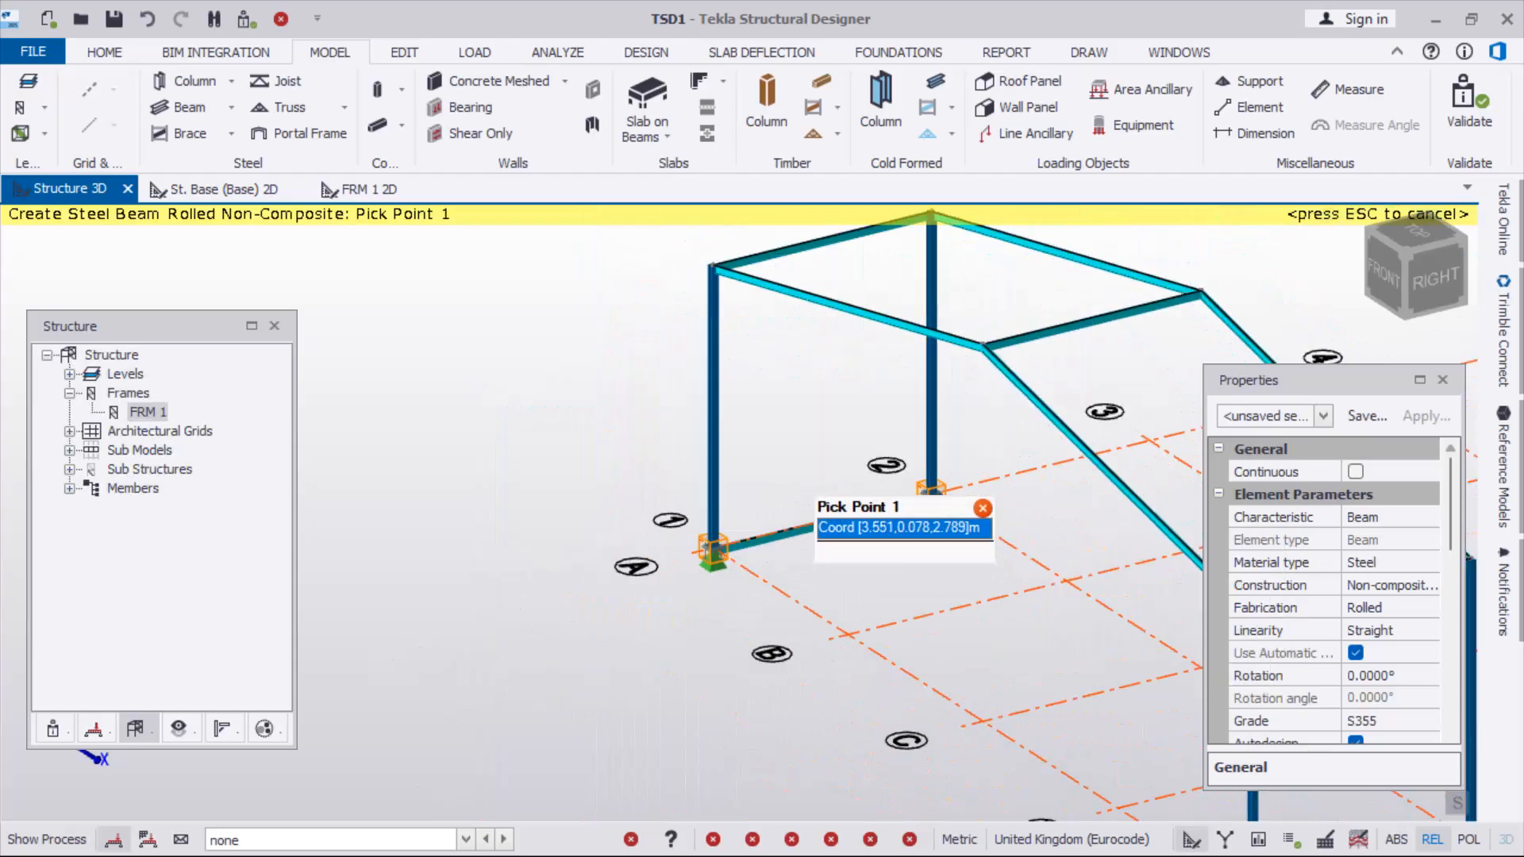
key(Escape)
Inspect the first bay and its connecting beams from different angles in the 3D view
scroll(810, 492, down, 3)
right_drag(818, 571, 998, 563)
scroll(873, 584, down, 3)
scroll(1115, 599, up, 2)
scroll(825, 550, down, 2)
right_drag(826, 549, 754, 575)
scroll(674, 508, up, 3)
scroll(675, 508, down, 2)
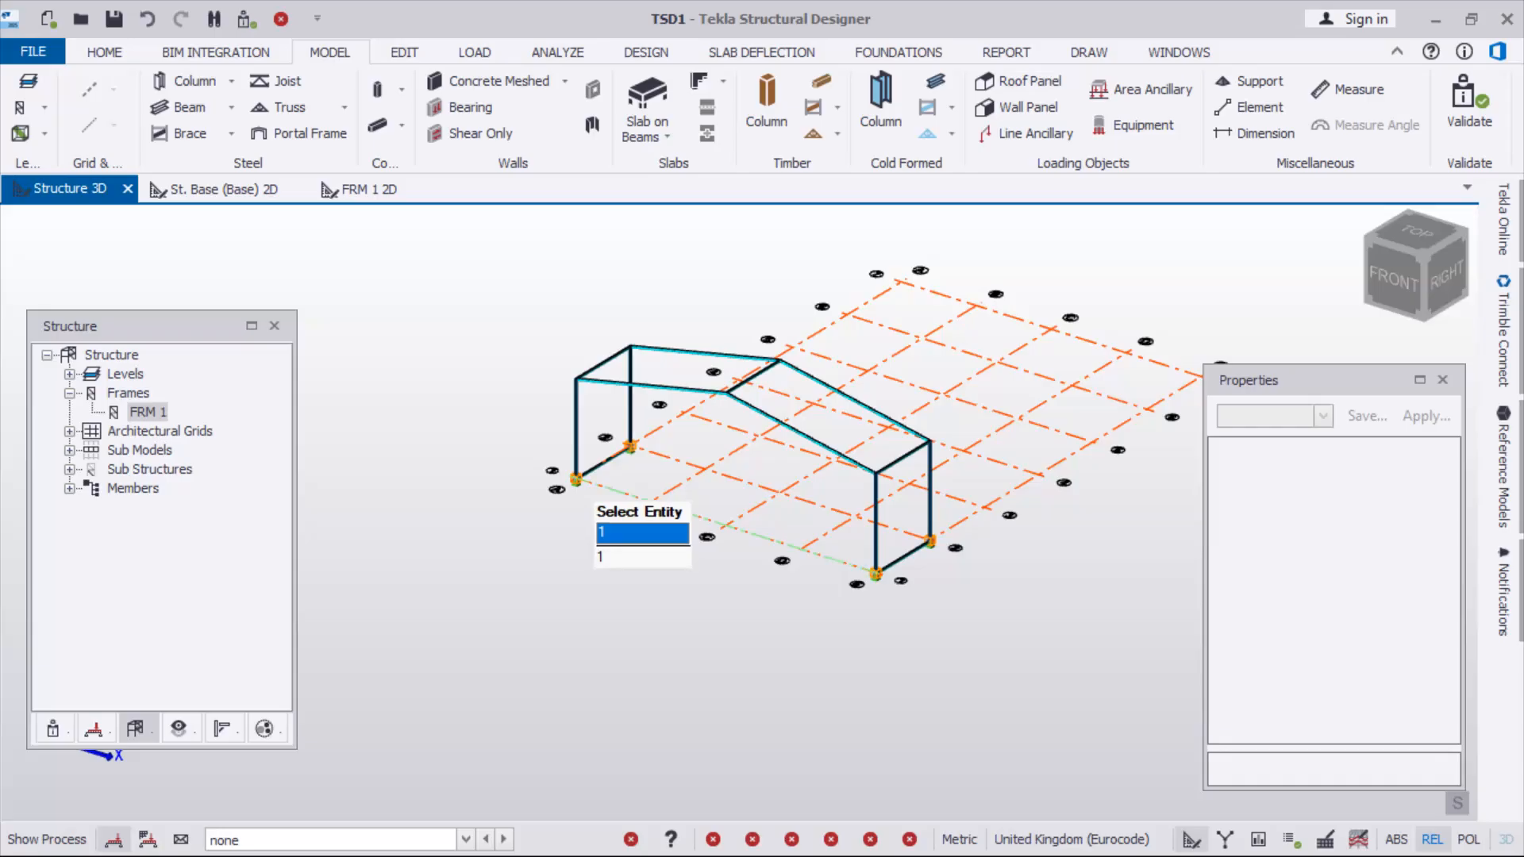
scroll(591, 484, up, 2)
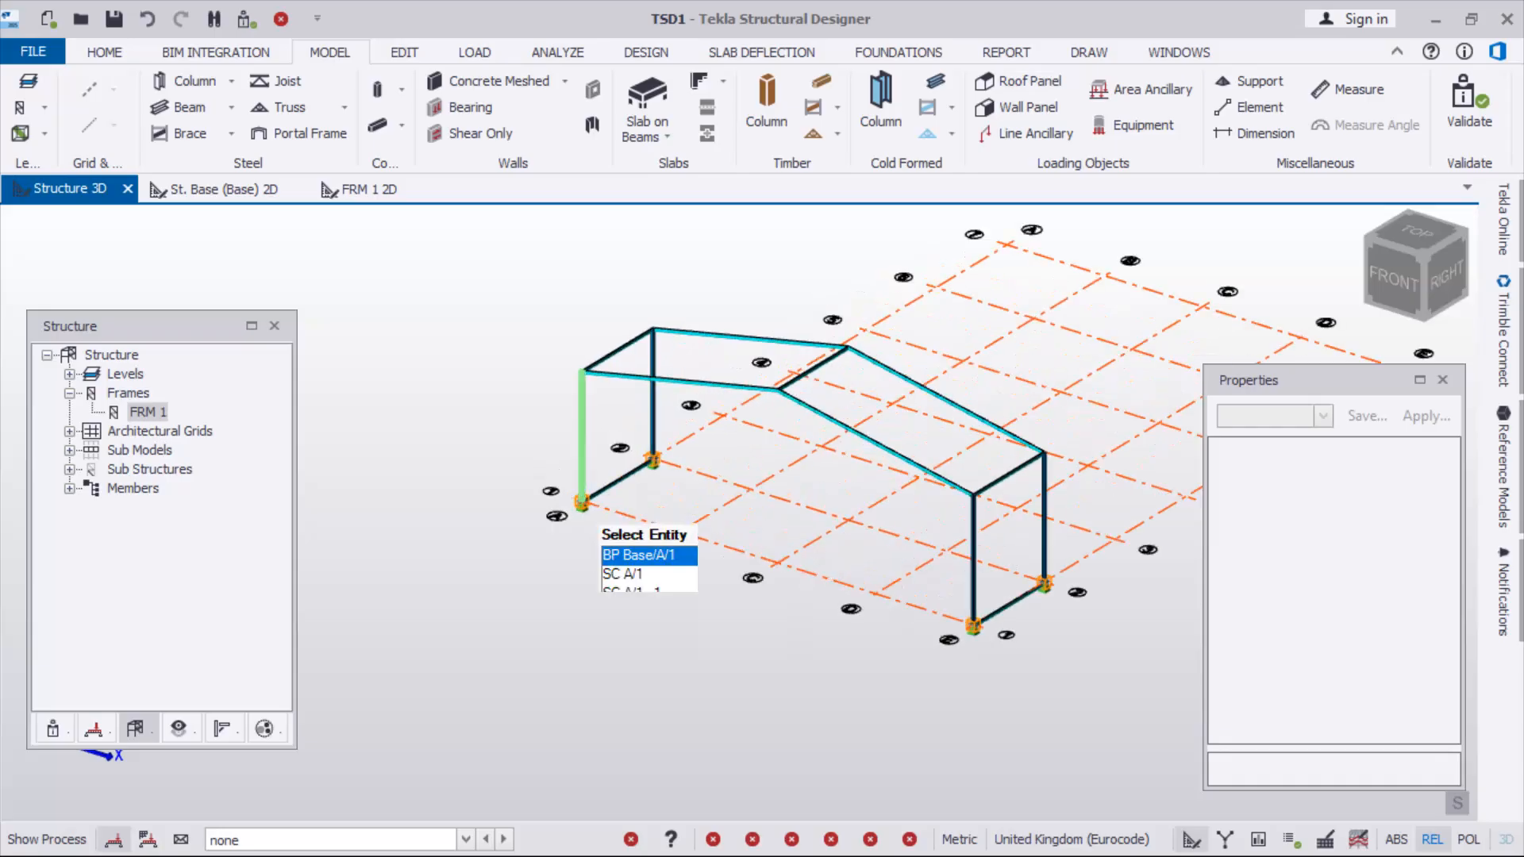
scroll(595, 501, up, 3)
Copy column A/1 with its support and base plate to grid intersections B/1 and D/1
click(576, 461)
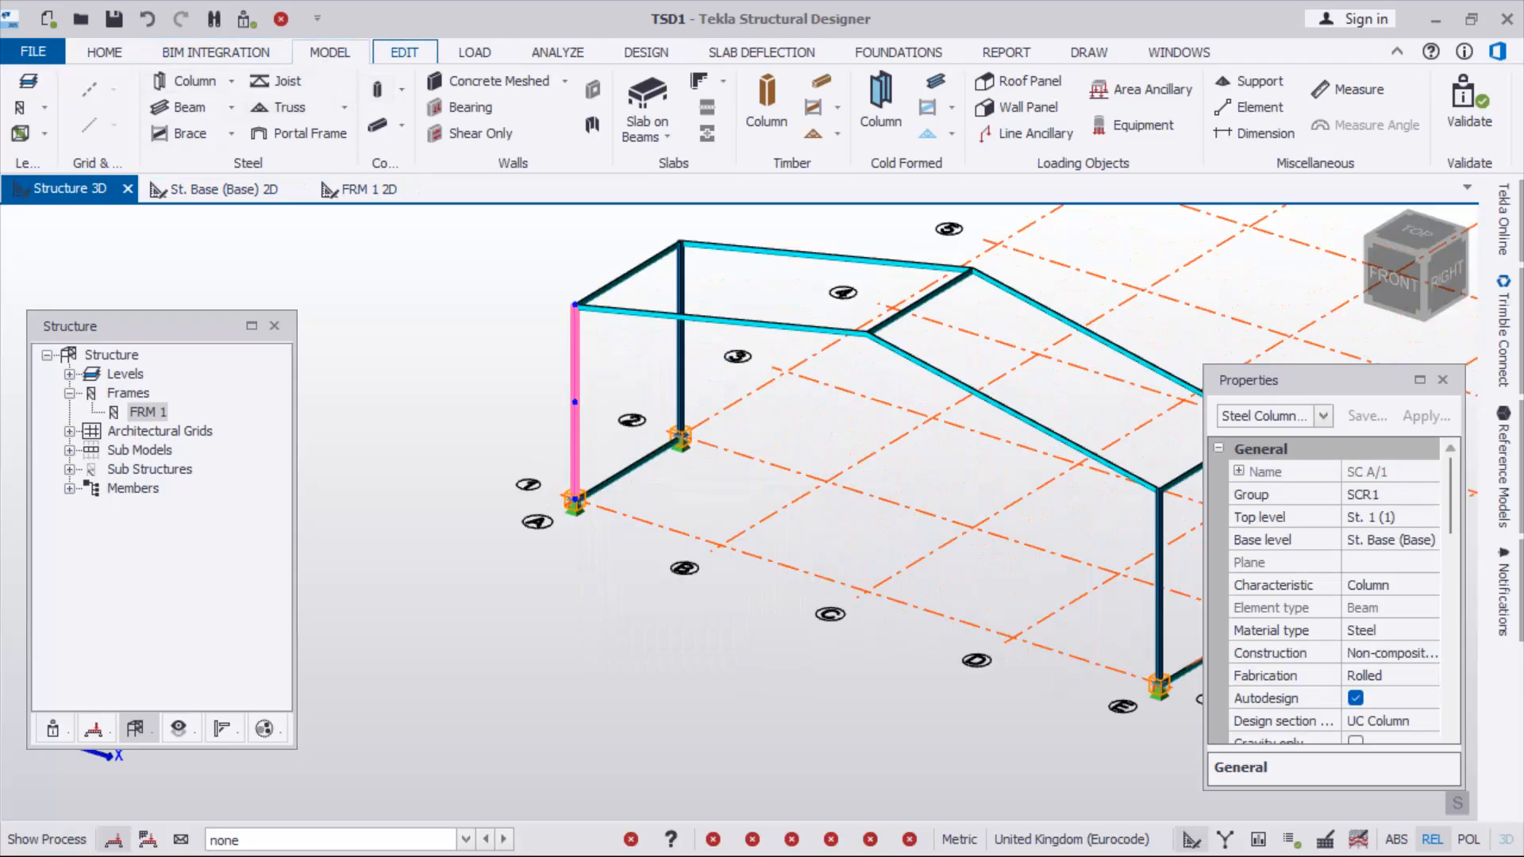
click(404, 51)
click(28, 95)
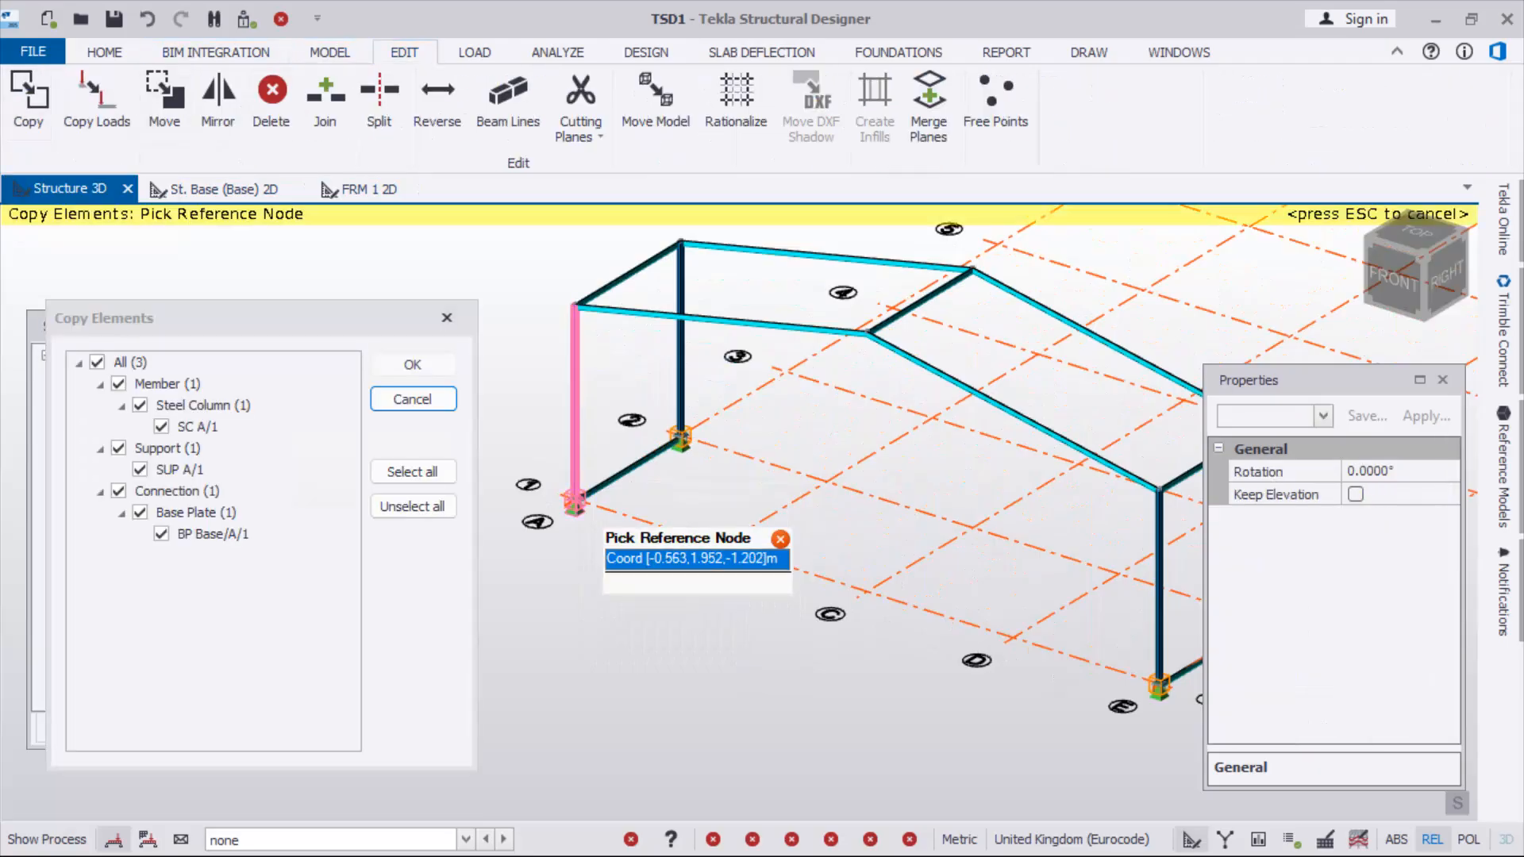
click(573, 503)
scroll(670, 504, down, 1)
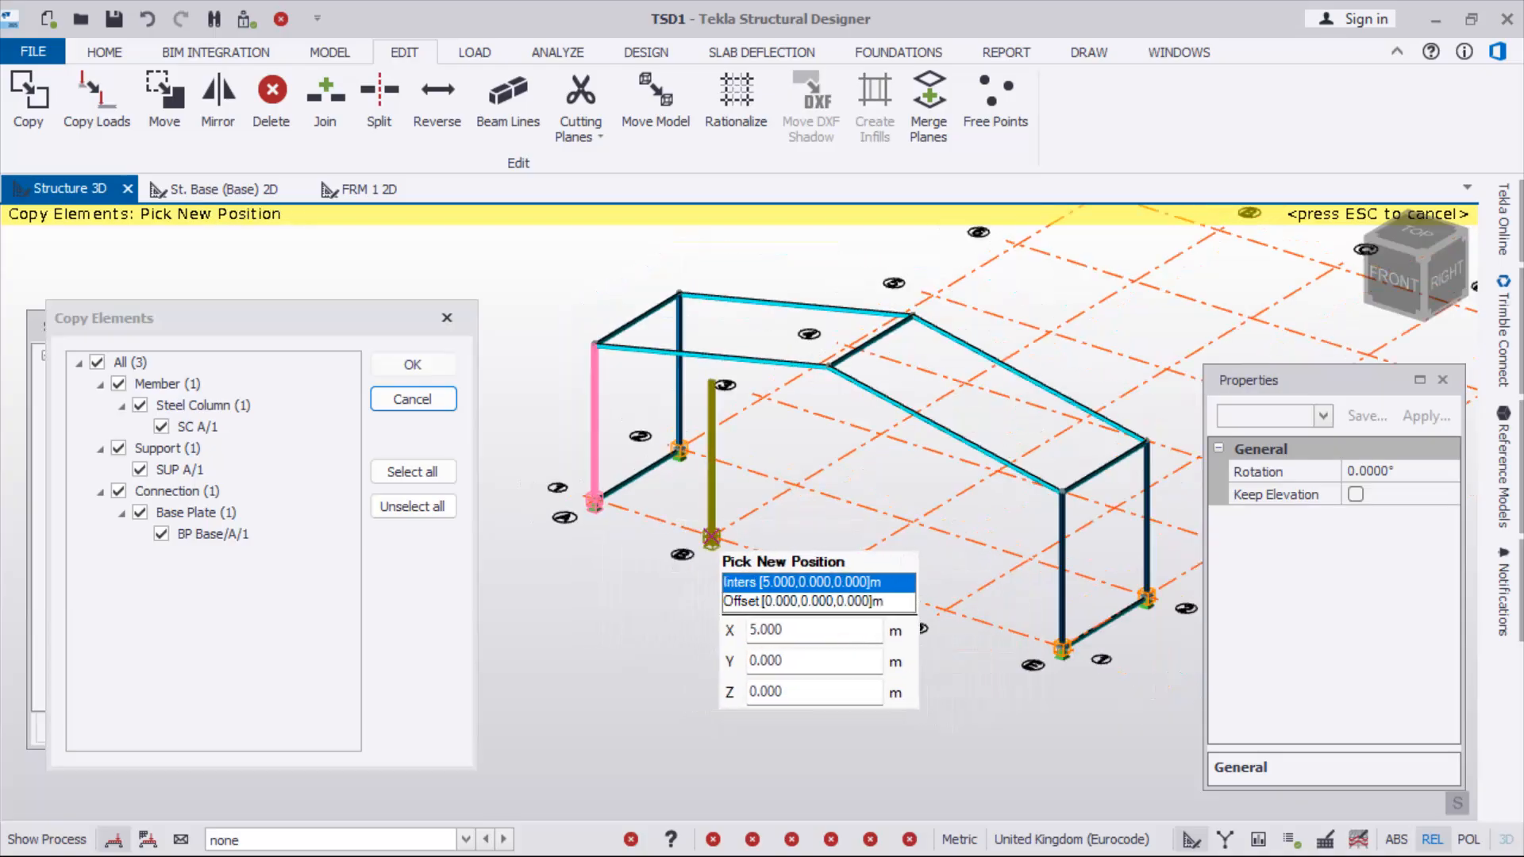
click(712, 538)
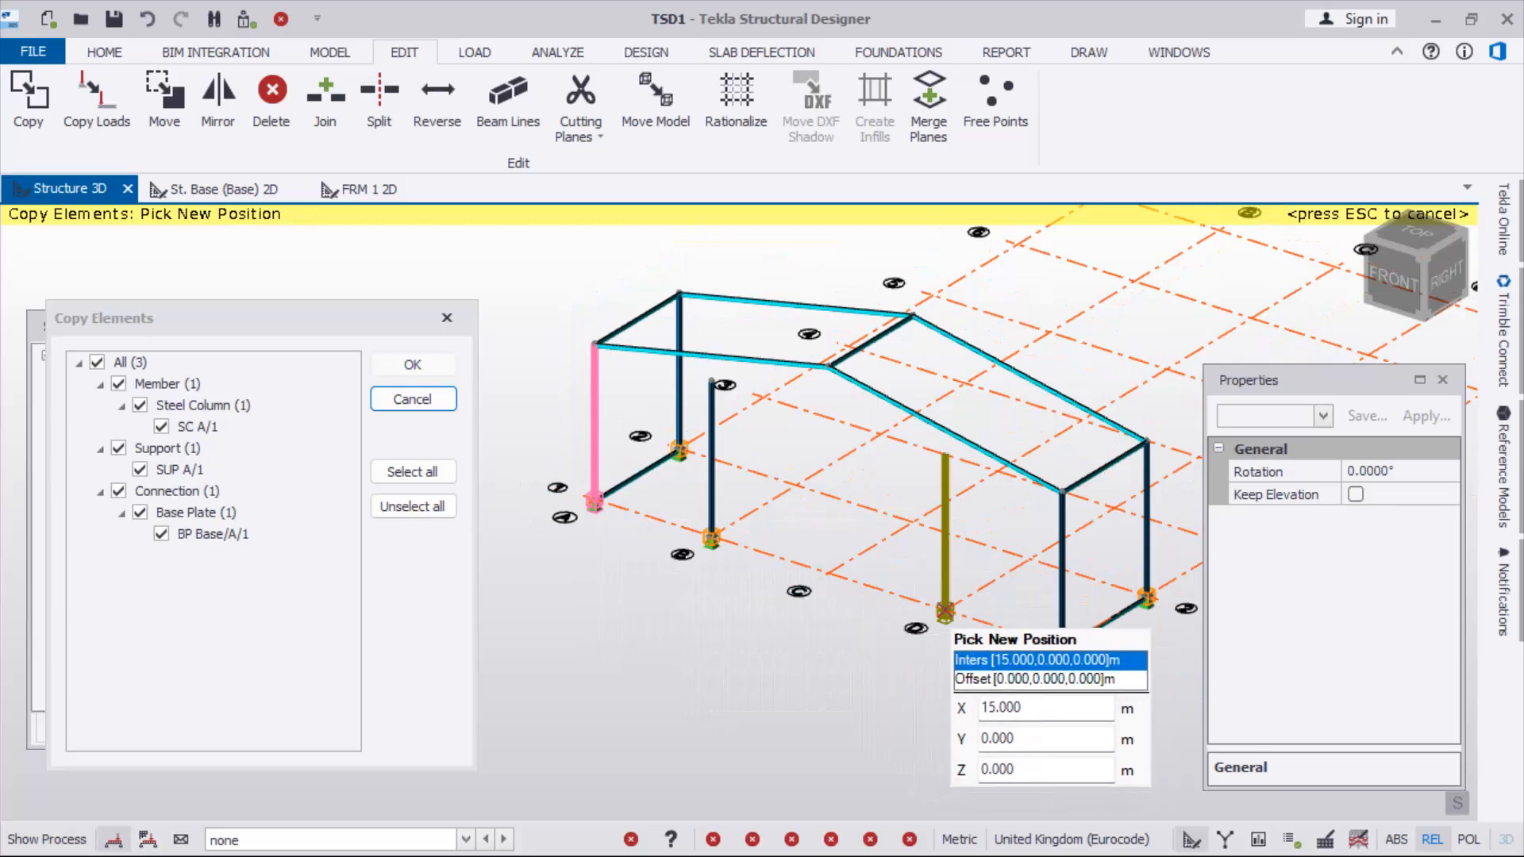
click(944, 611)
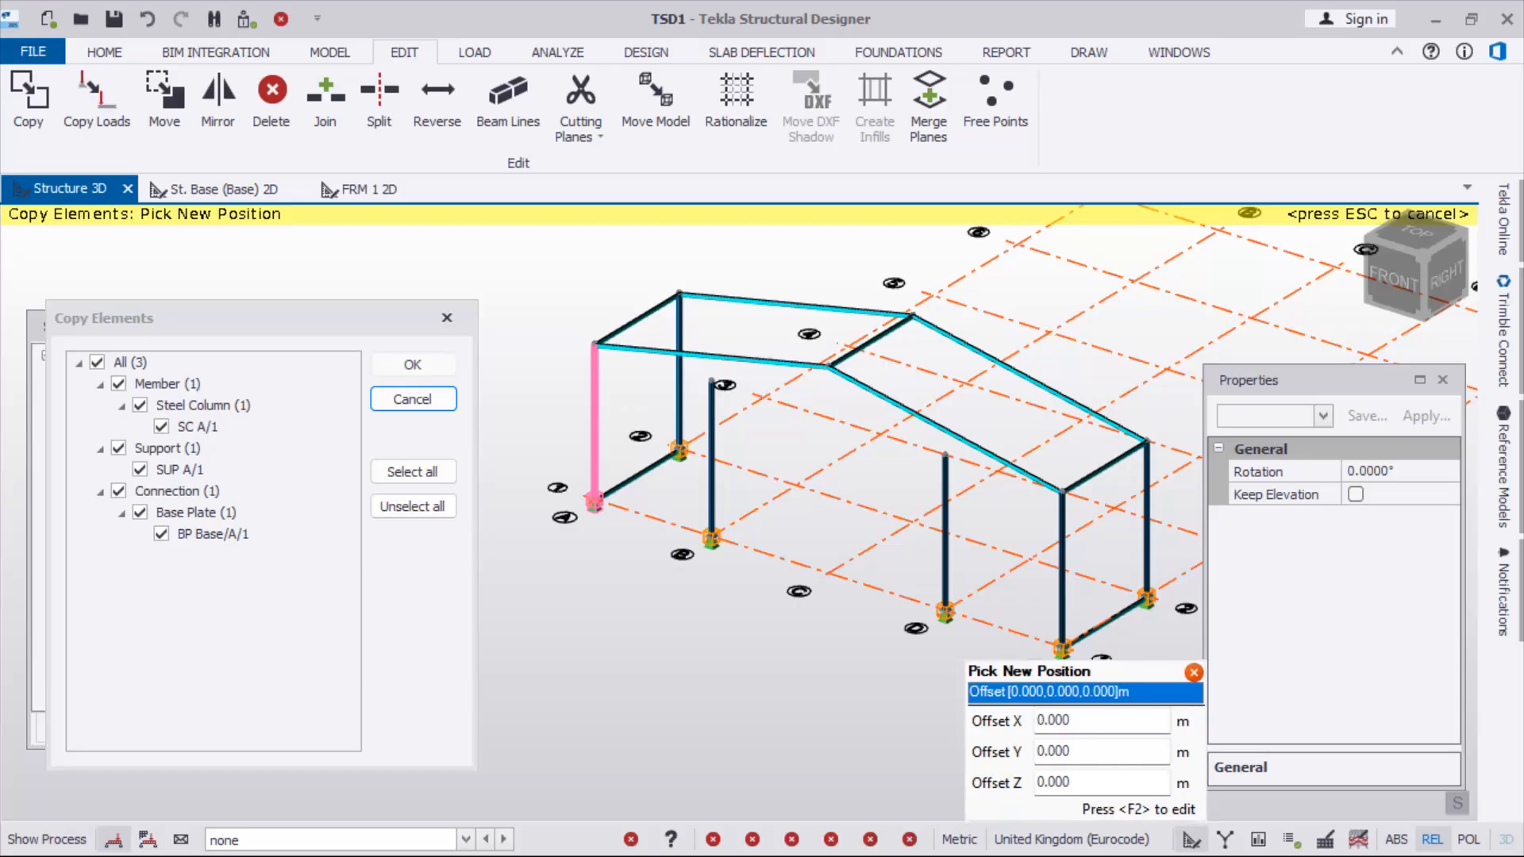
key(Escape)
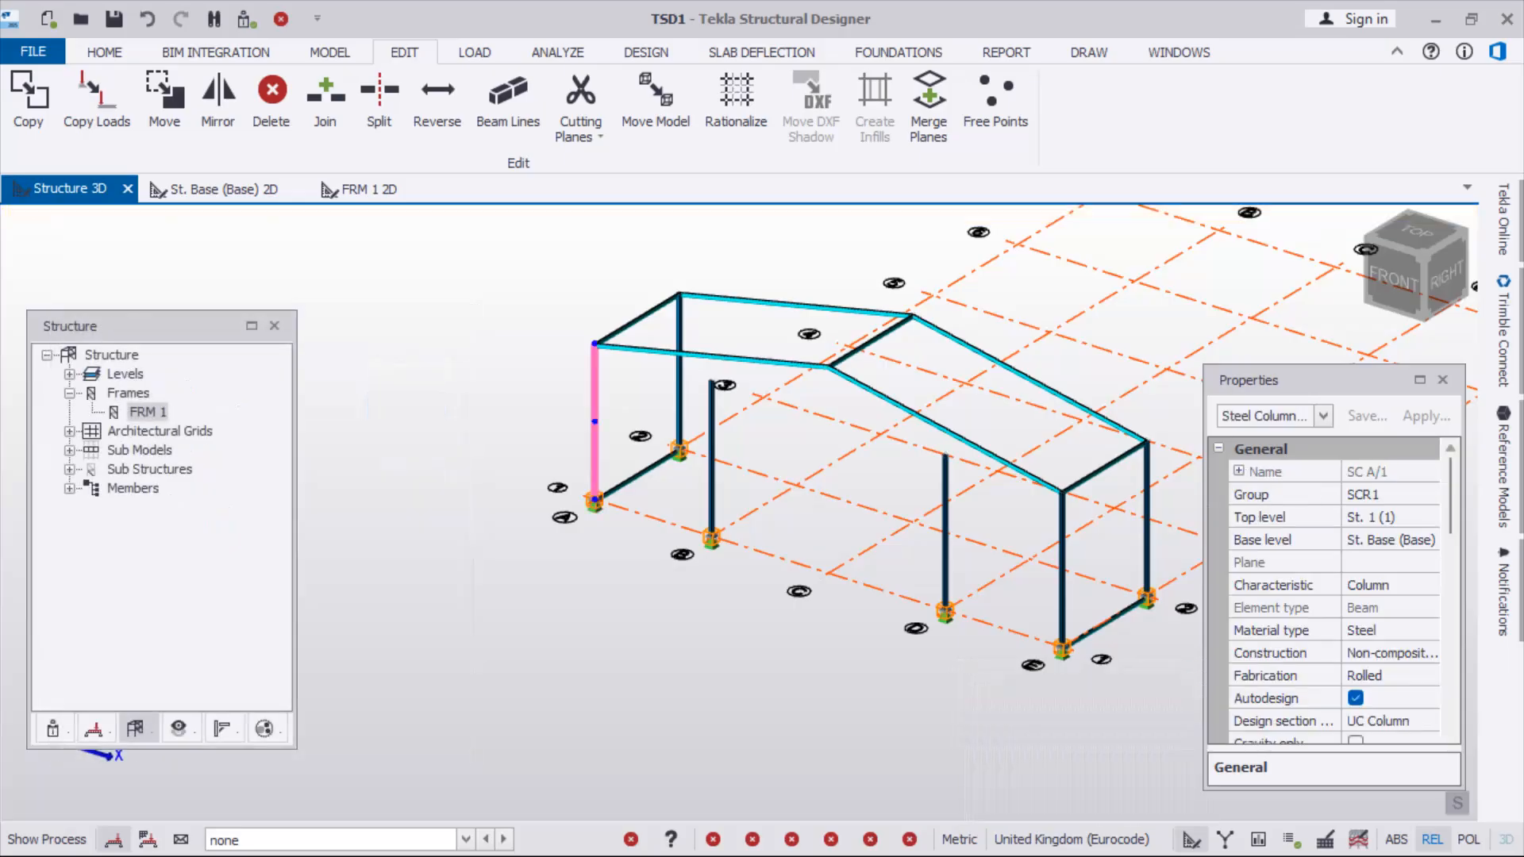
key(Escape)
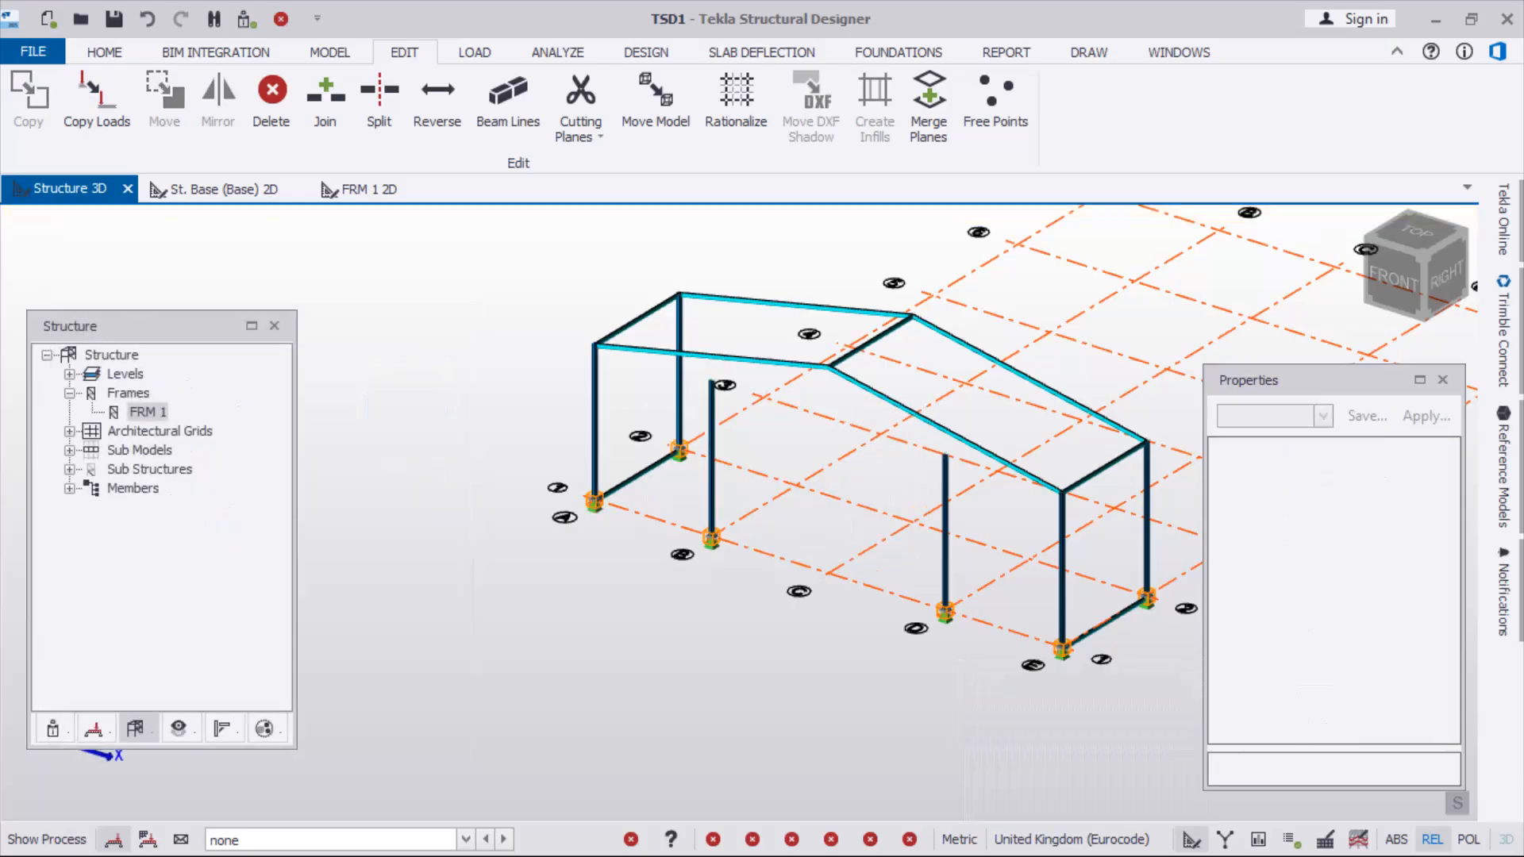
Open the 2D plan view of level St. 1 (1) around grid lines 1 and 2
click(70, 374)
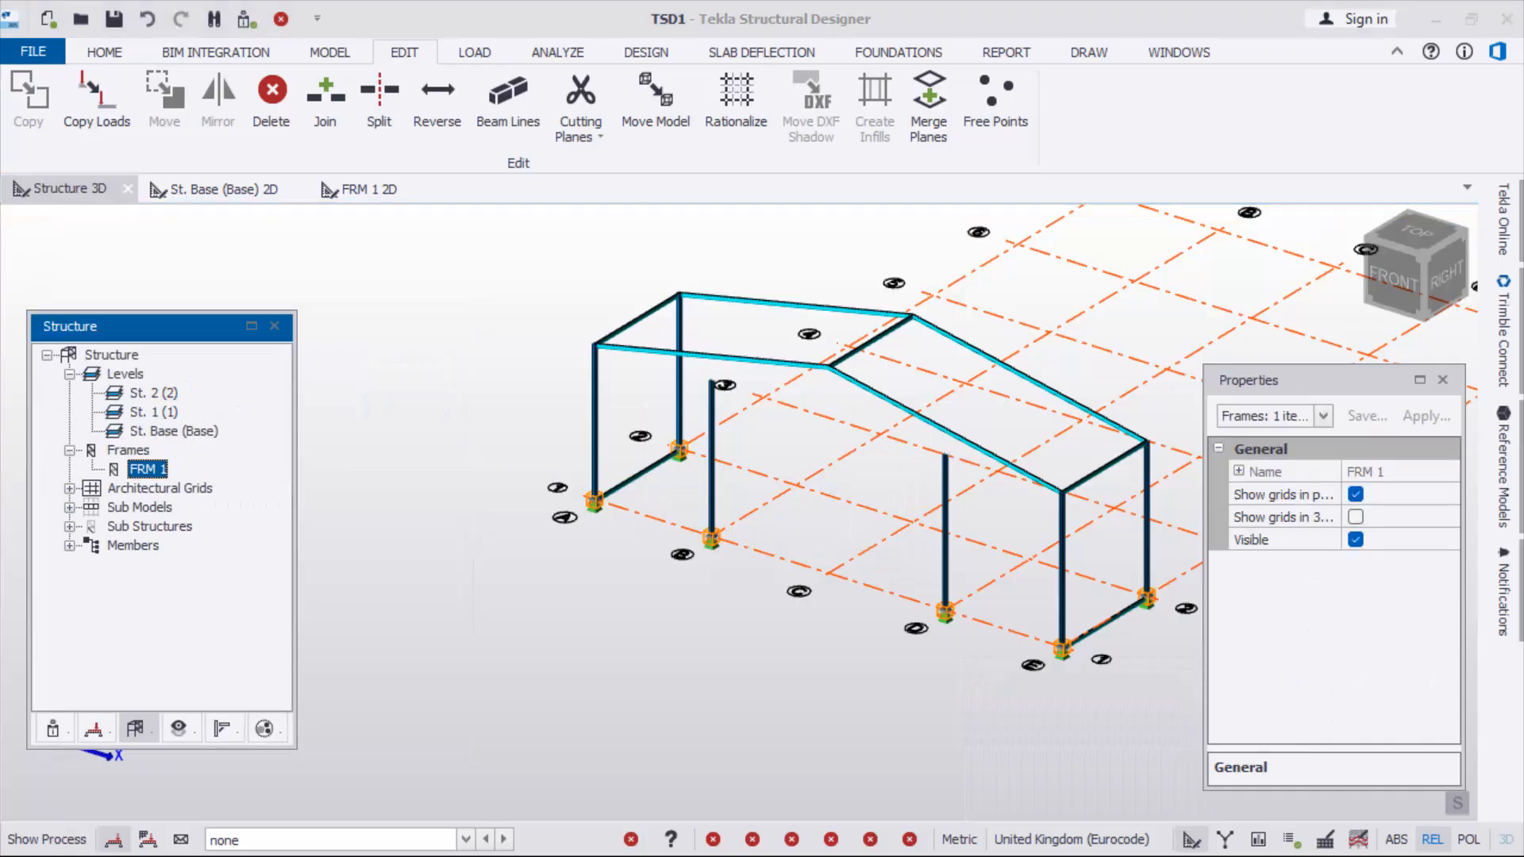
double_click(153, 412)
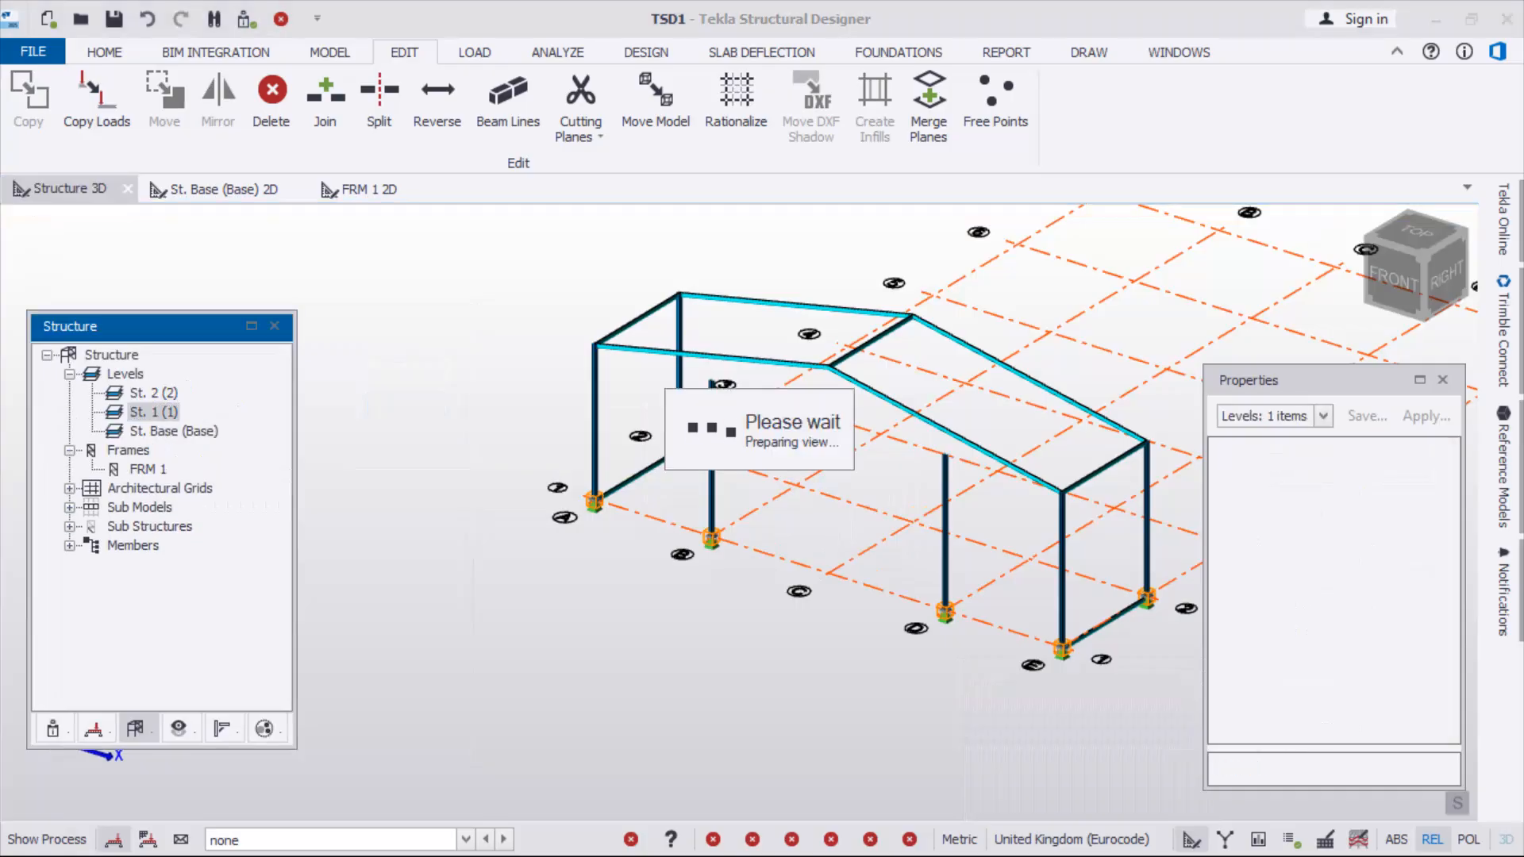
scroll(698, 754, up, 11)
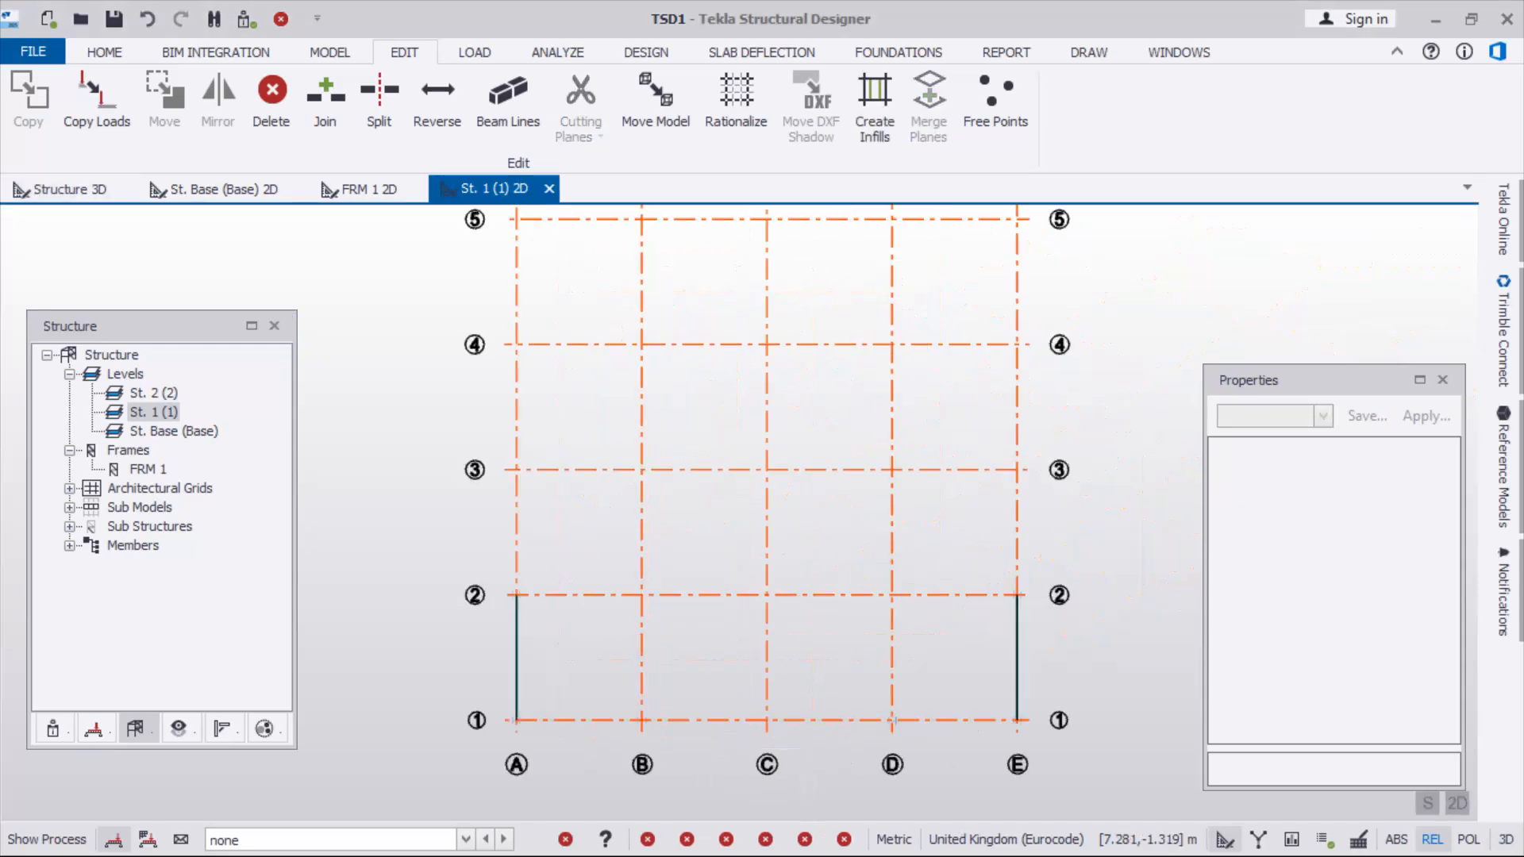
scroll(665, 524, down, 3)
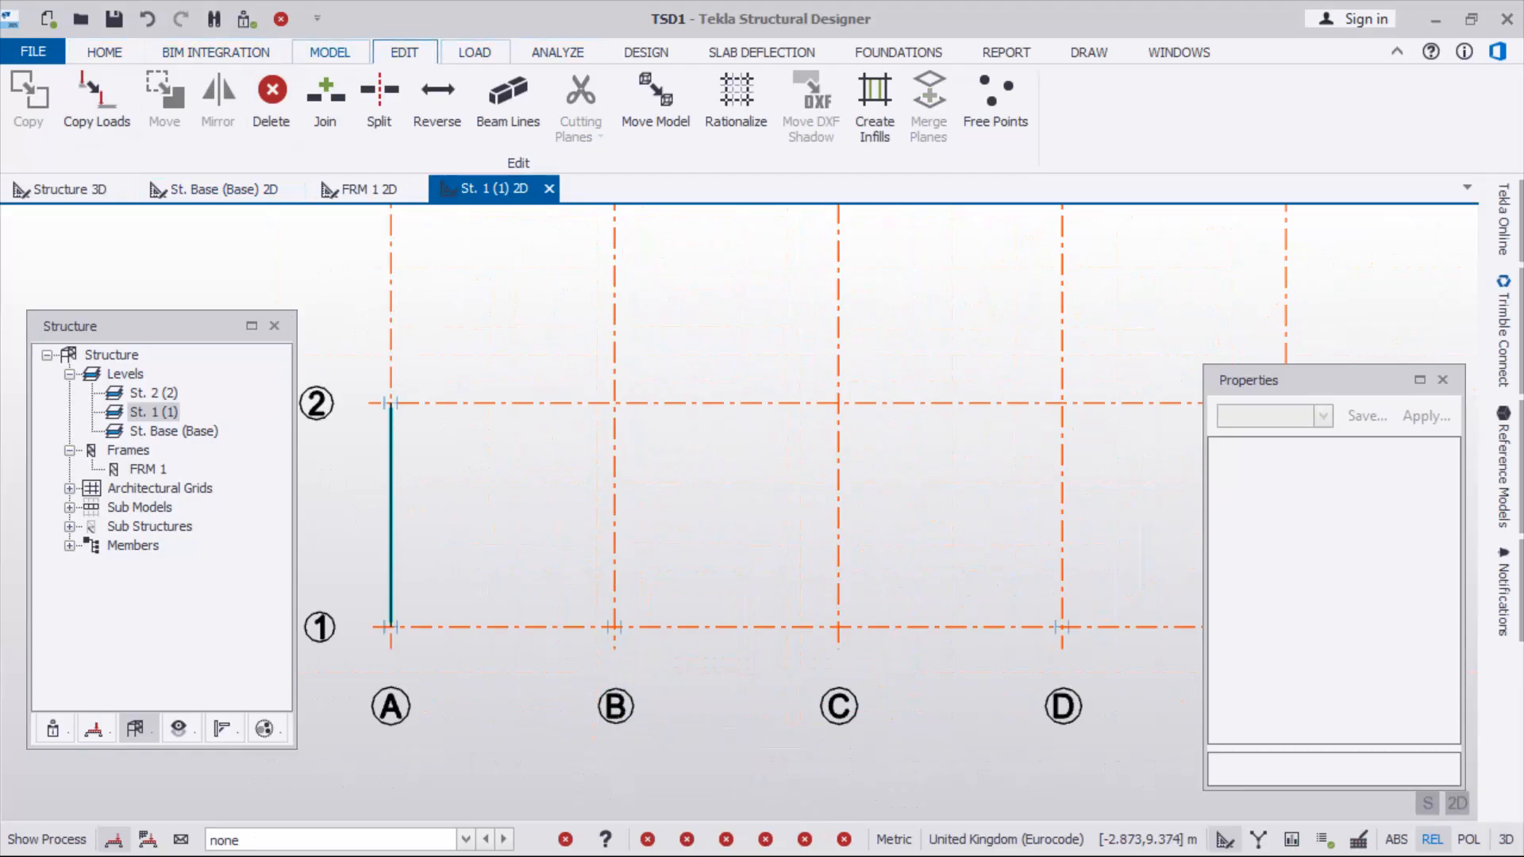
Add a steel beam at level St. 1 from grid intersection E/1 to D/1
click(329, 52)
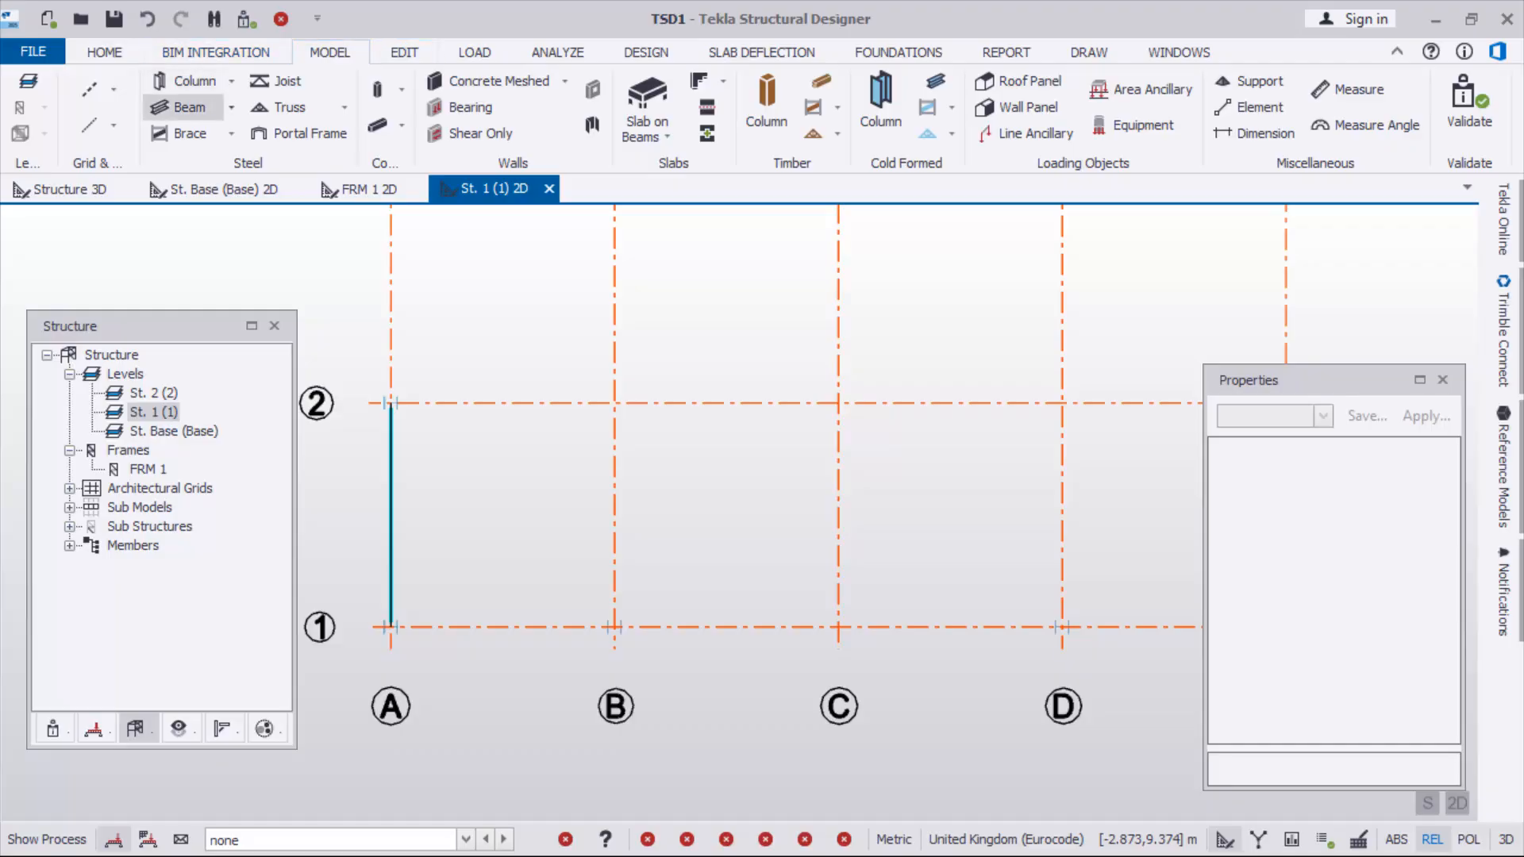
click(189, 107)
scroll(699, 508, down, 4)
scroll(1079, 576, up, 10)
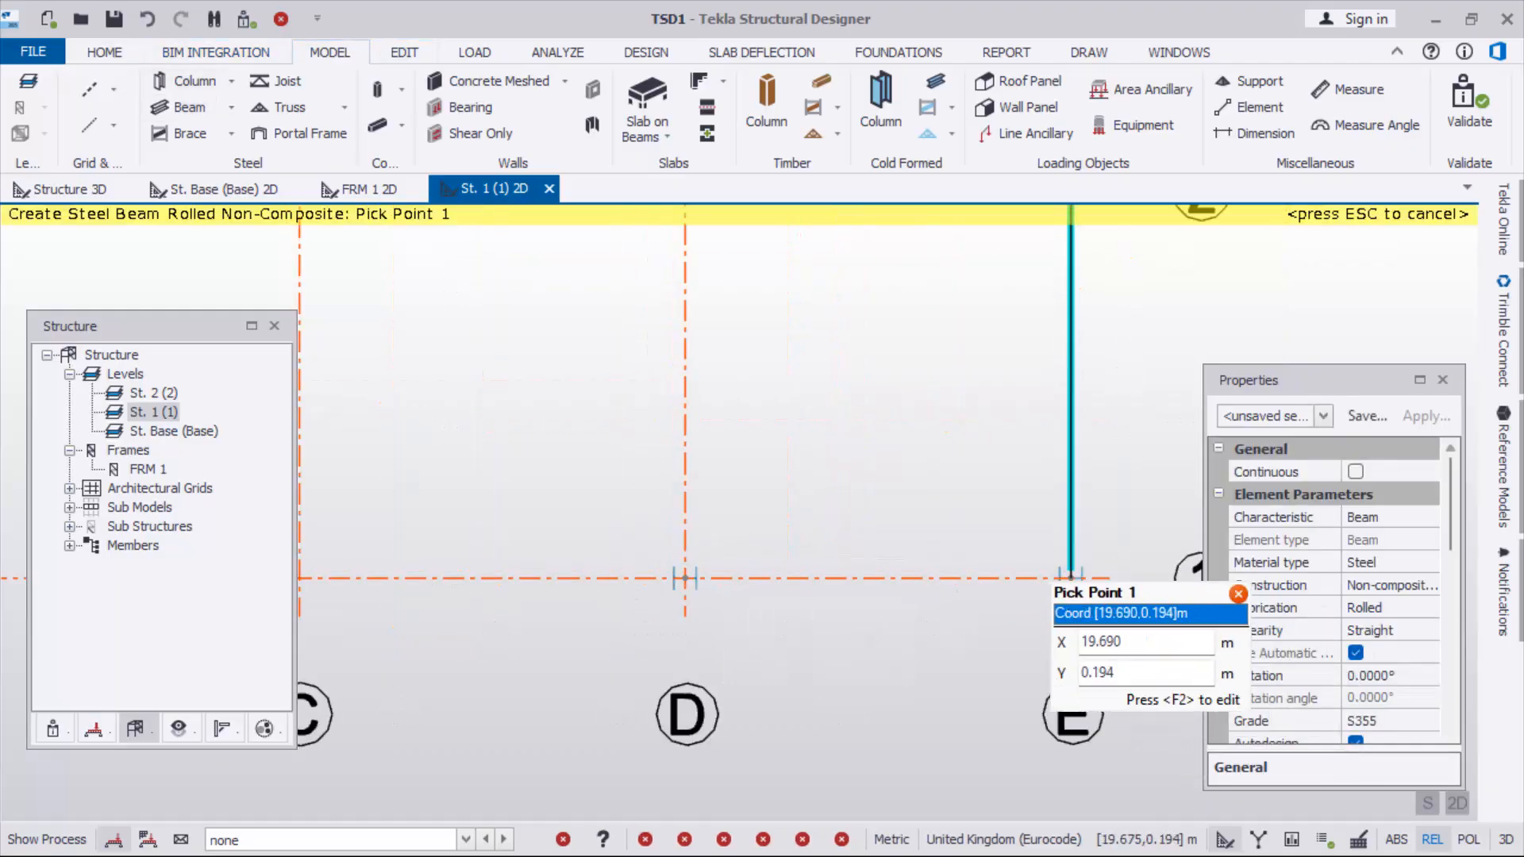
click(1070, 578)
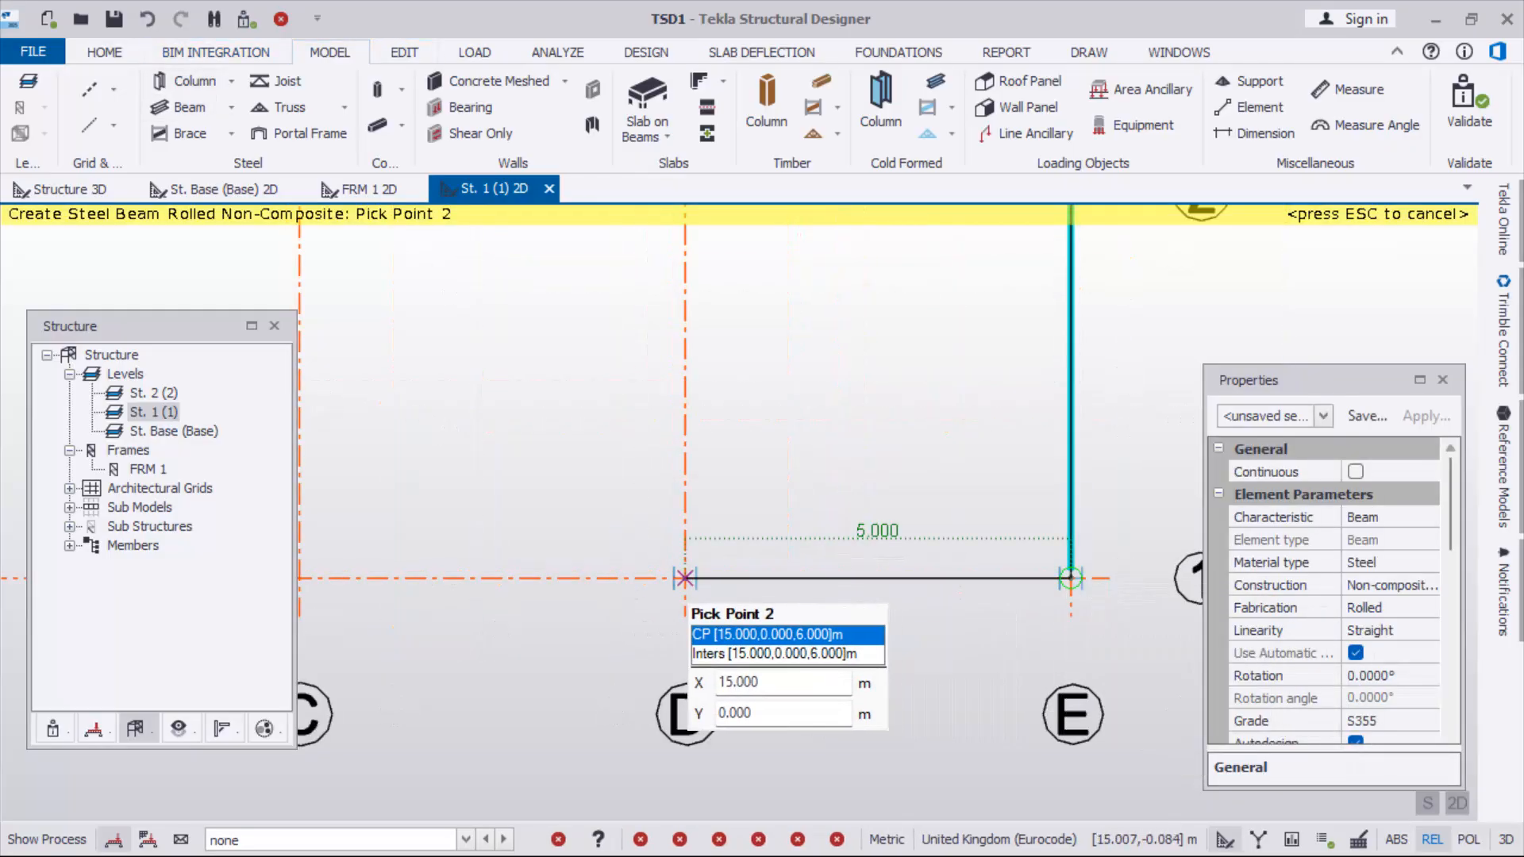
click(684, 578)
Add a steel beam along grid line 1 from D/1 to B/1, spanning past grid C
scroll(984, 585, down, 3)
scroll(946, 587, up, 3)
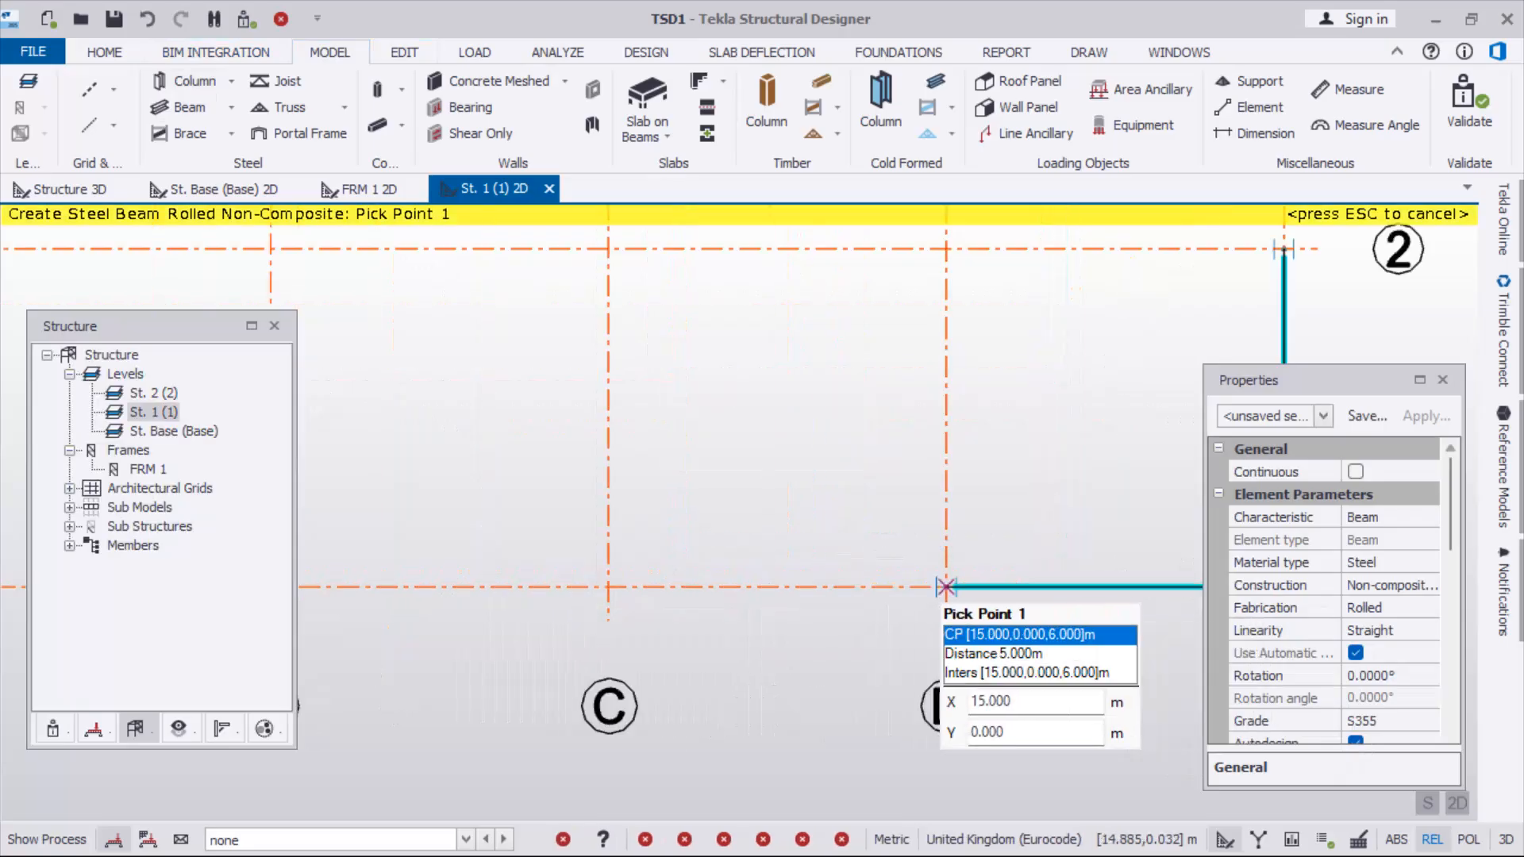
click(945, 587)
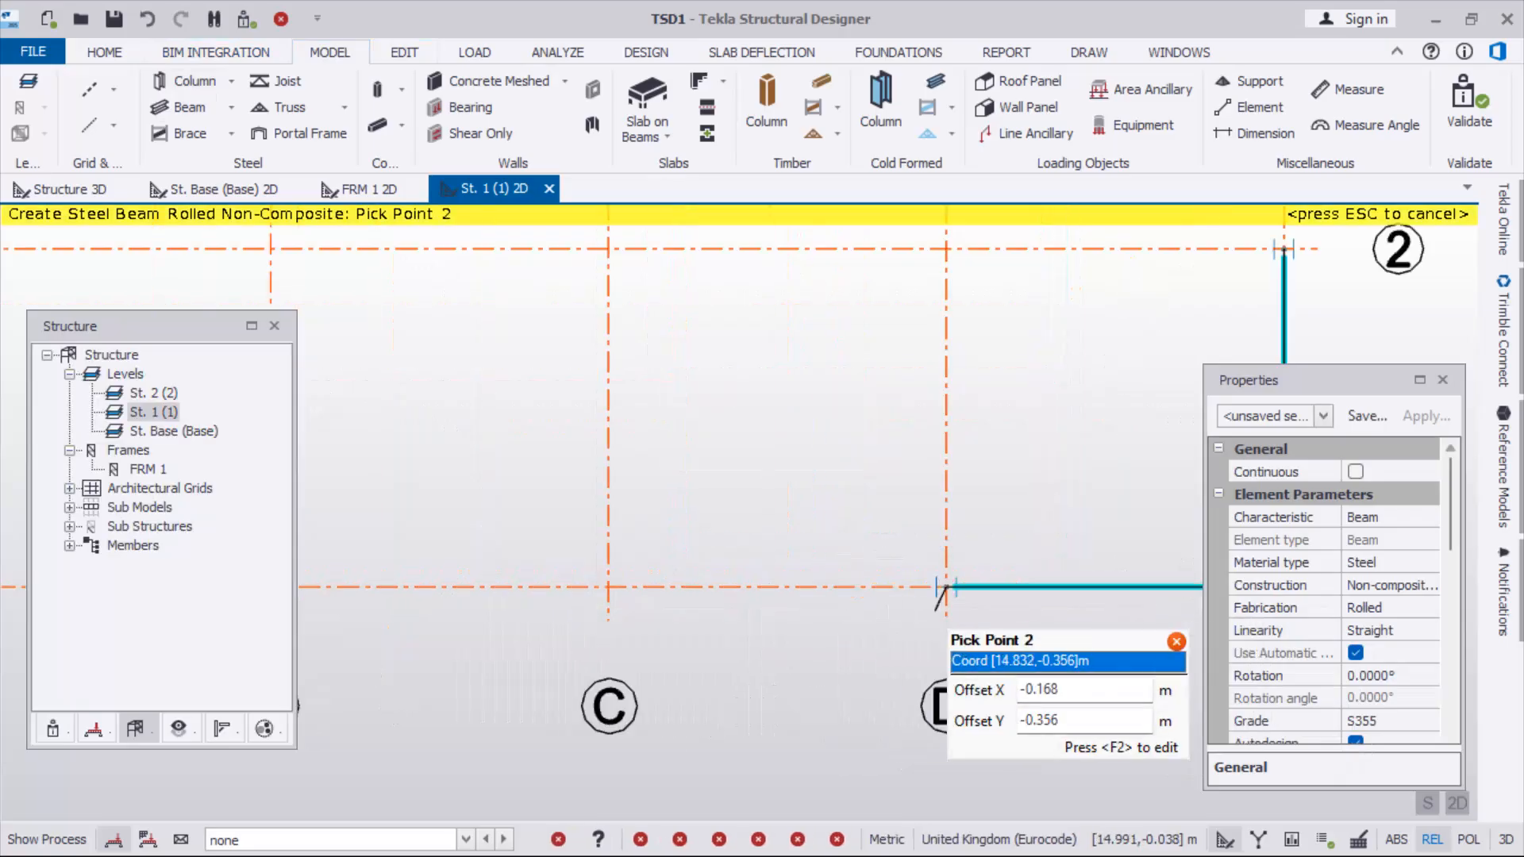
scroll(940, 594, down, 3)
scroll(508, 588, up, 5)
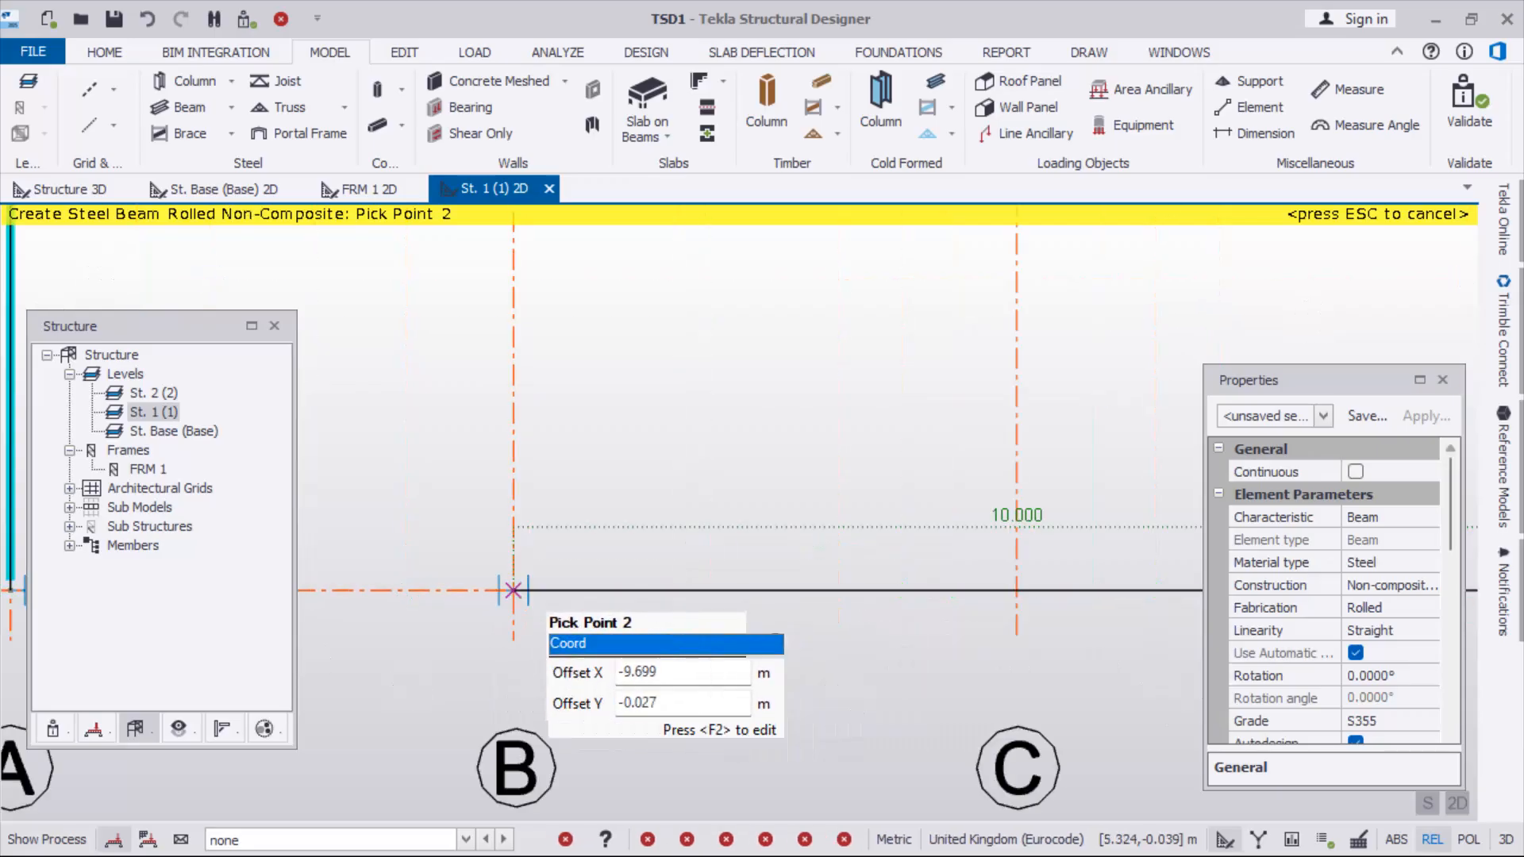
click(513, 590)
Add the last steel beam on grid line 1 from B/1 to A/1 and end the beam command
scroll(936, 587, down, 3)
scroll(389, 588, up, 2)
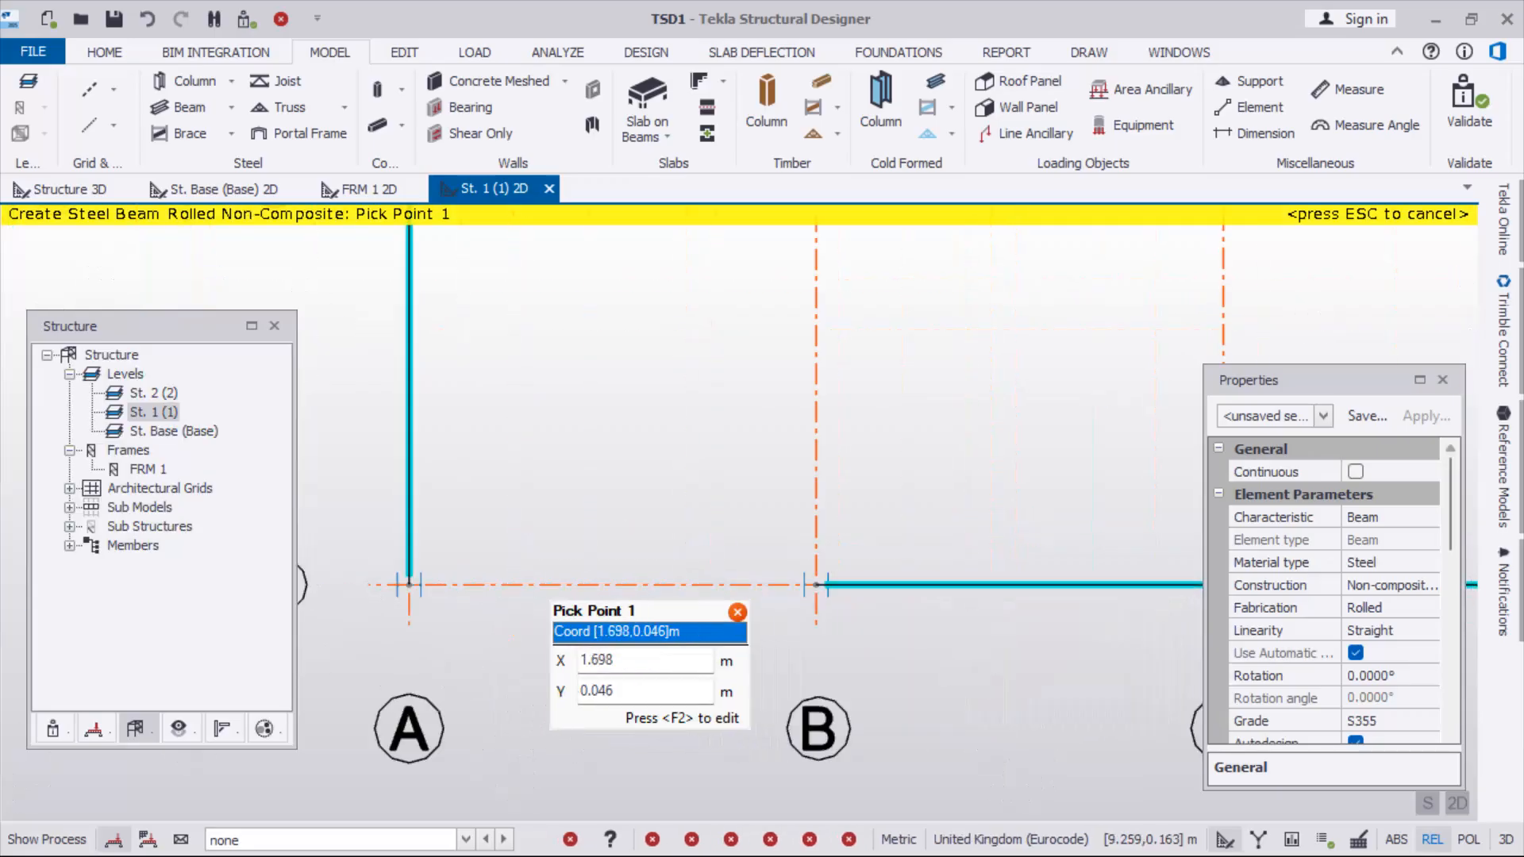
click(816, 585)
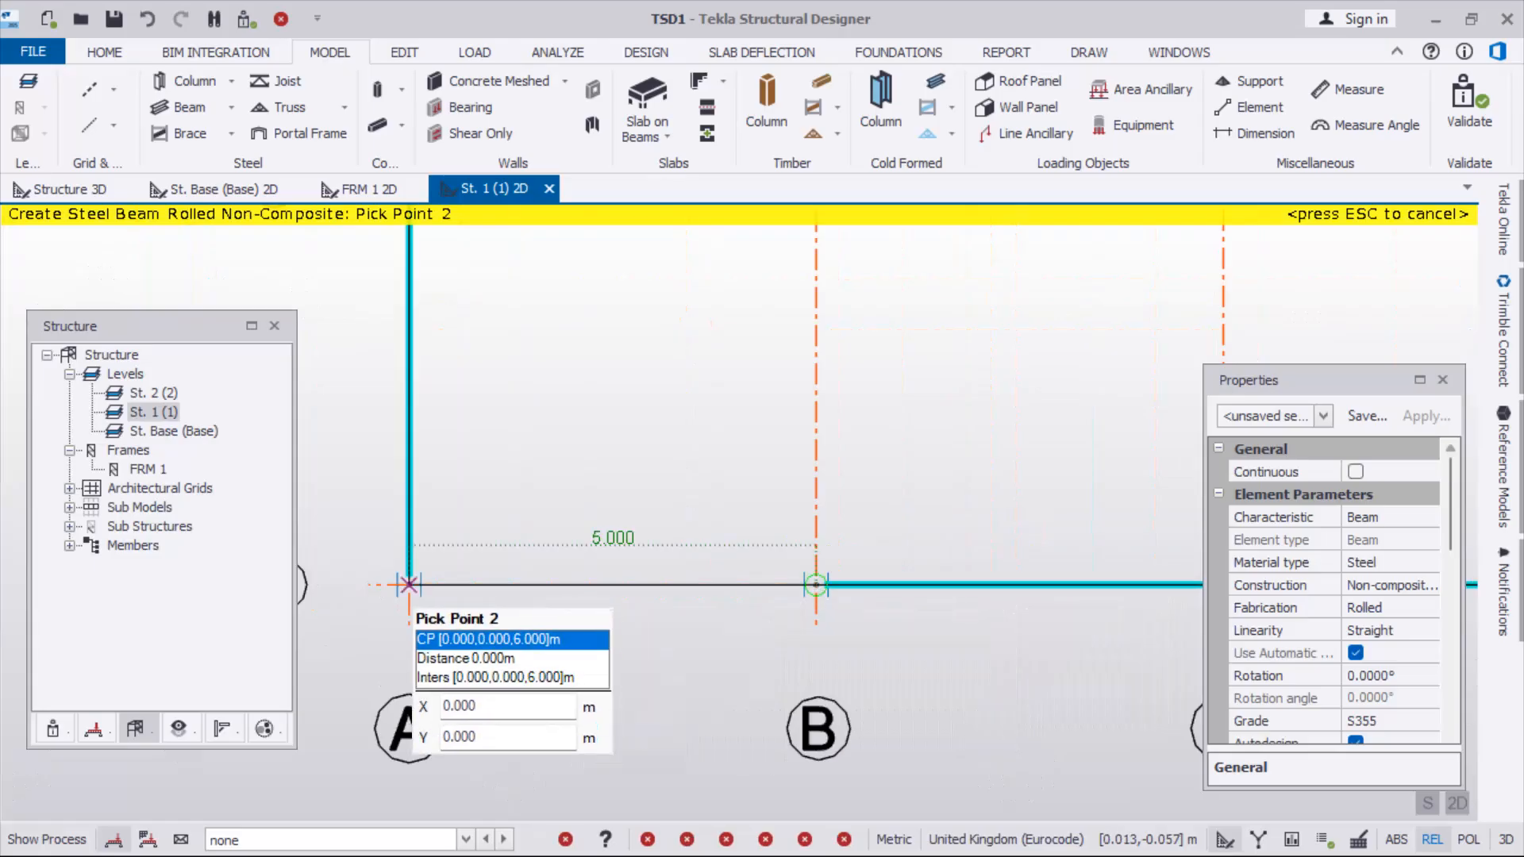
click(409, 585)
key(Escape)
scroll(605, 523, down, 3)
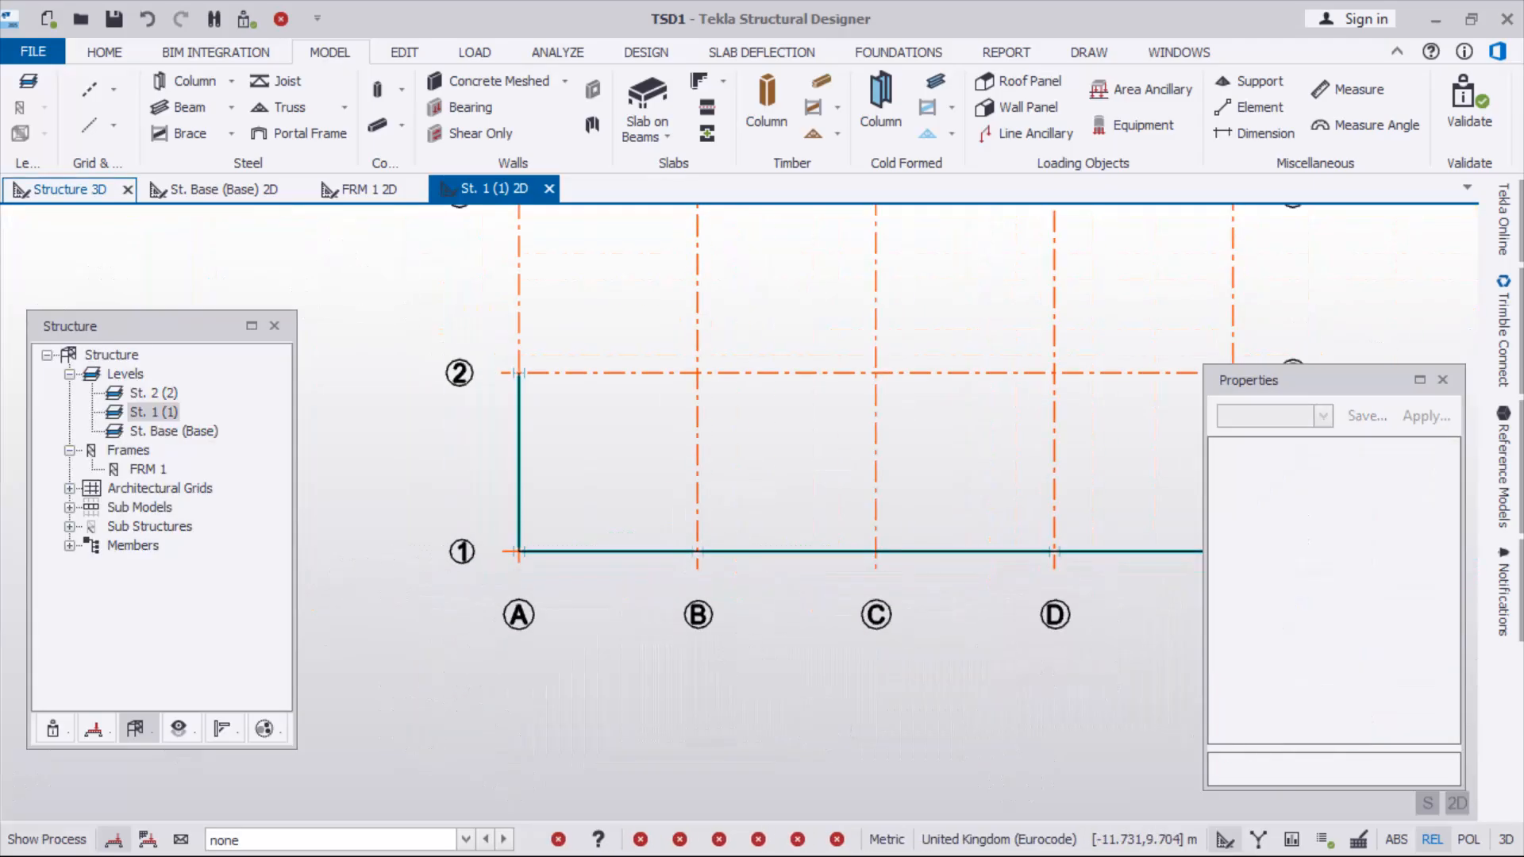
Validate the model from the 3D structure view and inspect the gable beams and columns from different angles
click(69, 189)
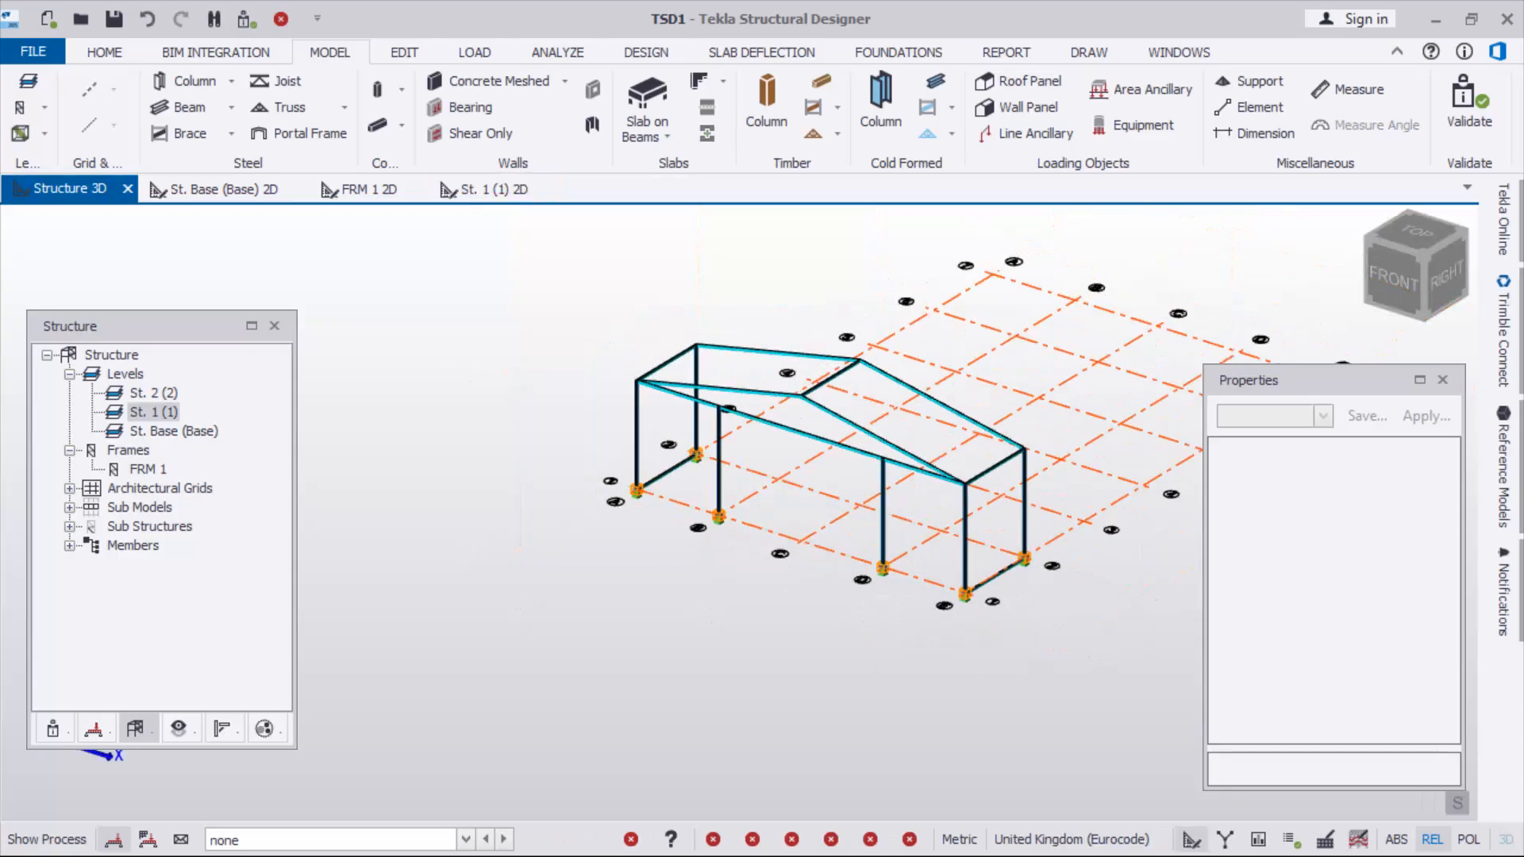
click(1469, 107)
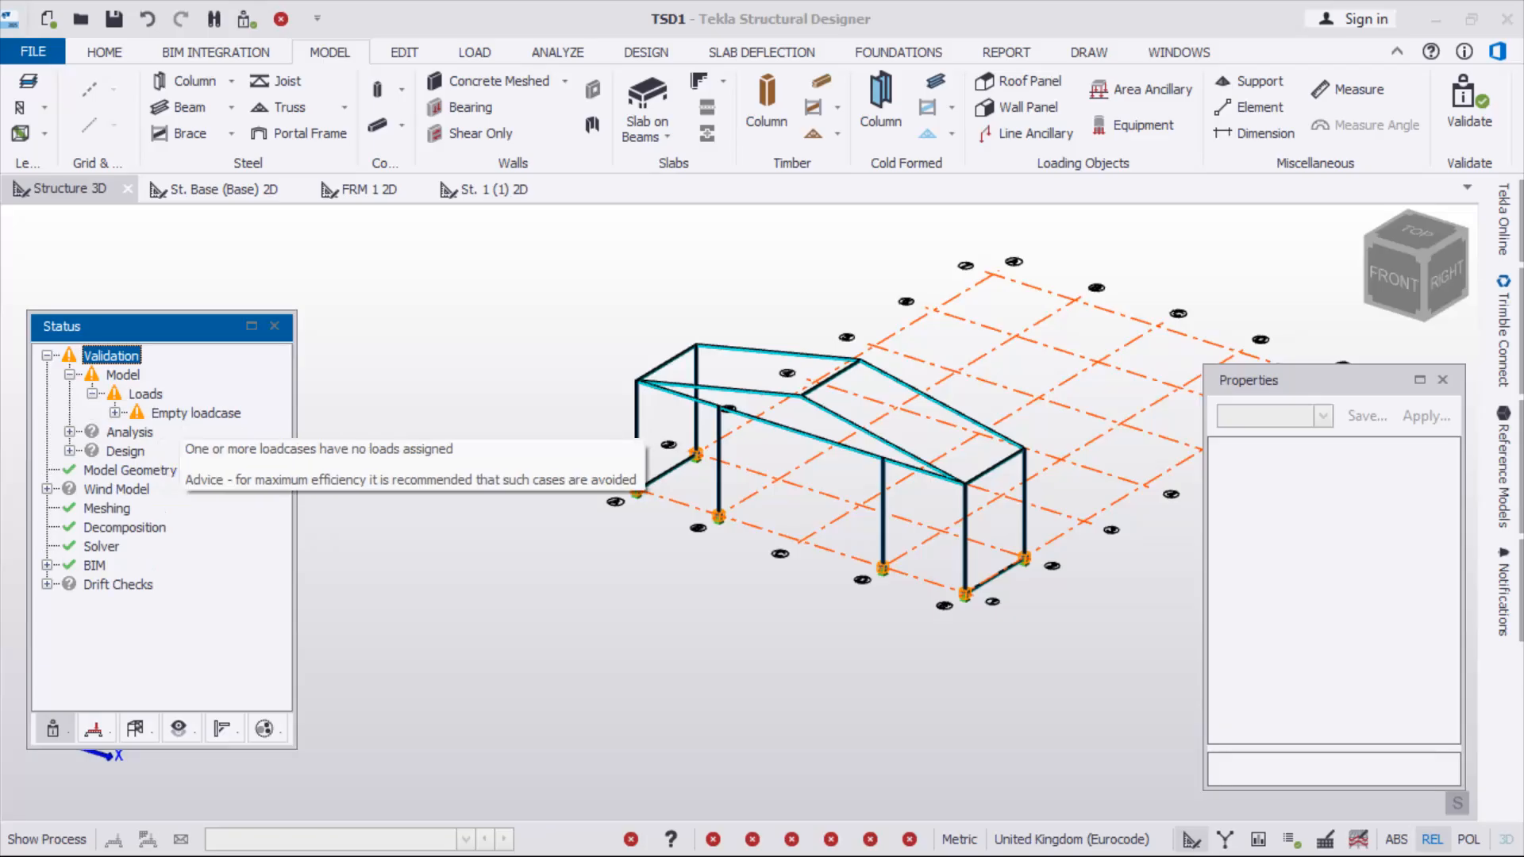
scroll(561, 344, down, 2)
right_drag(561, 345, 476, 354)
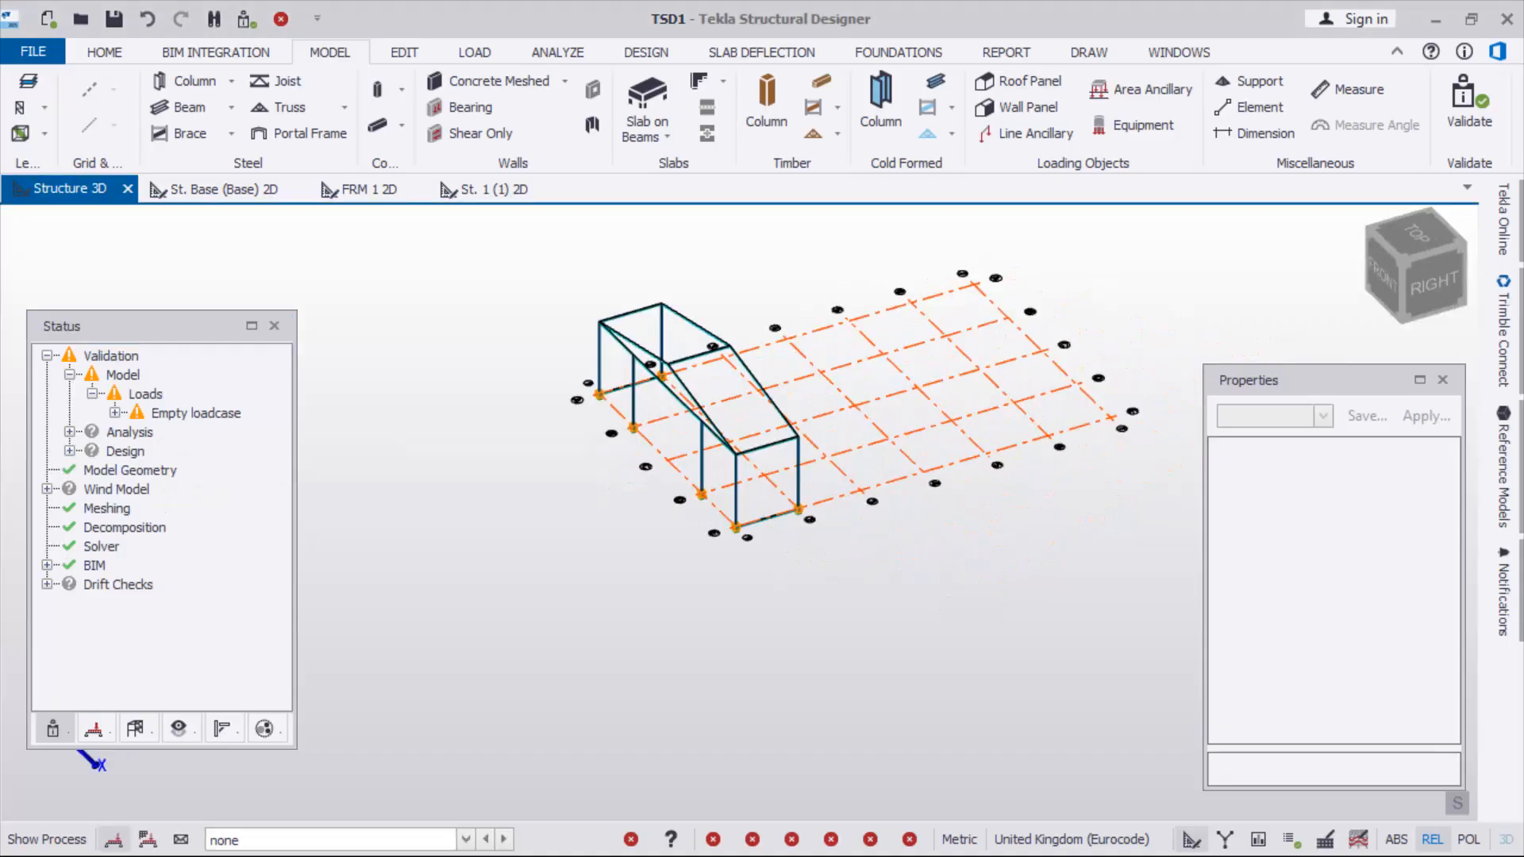
scroll(677, 283, up, 3)
right_drag(677, 283, 869, 405)
scroll(892, 393, up, 4)
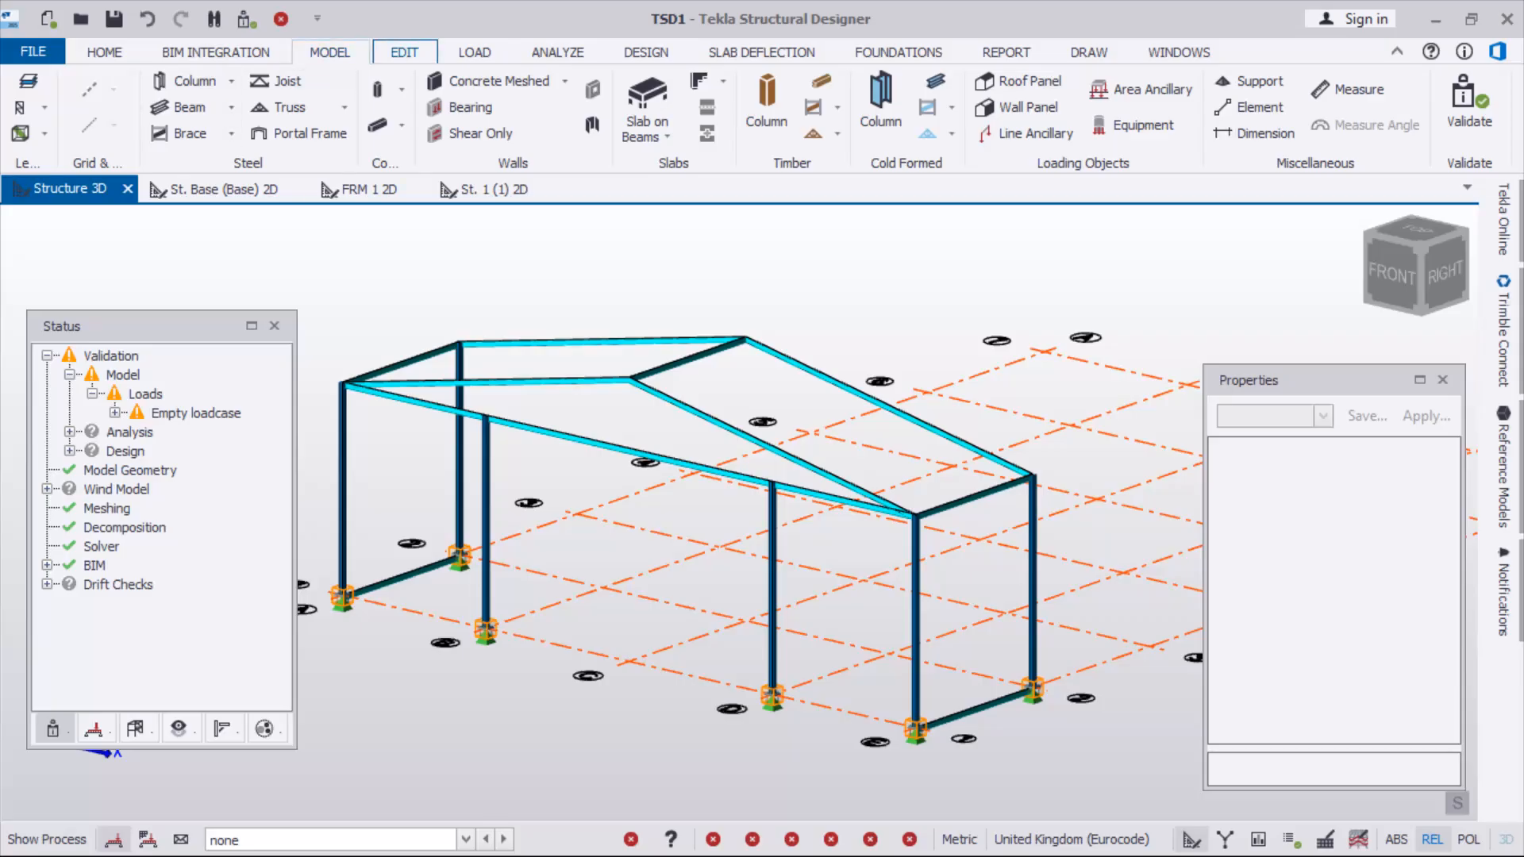
Create a sloped plane through the ridge points C/2 and C/1 and the top of column E/1
click(404, 51)
click(330, 52)
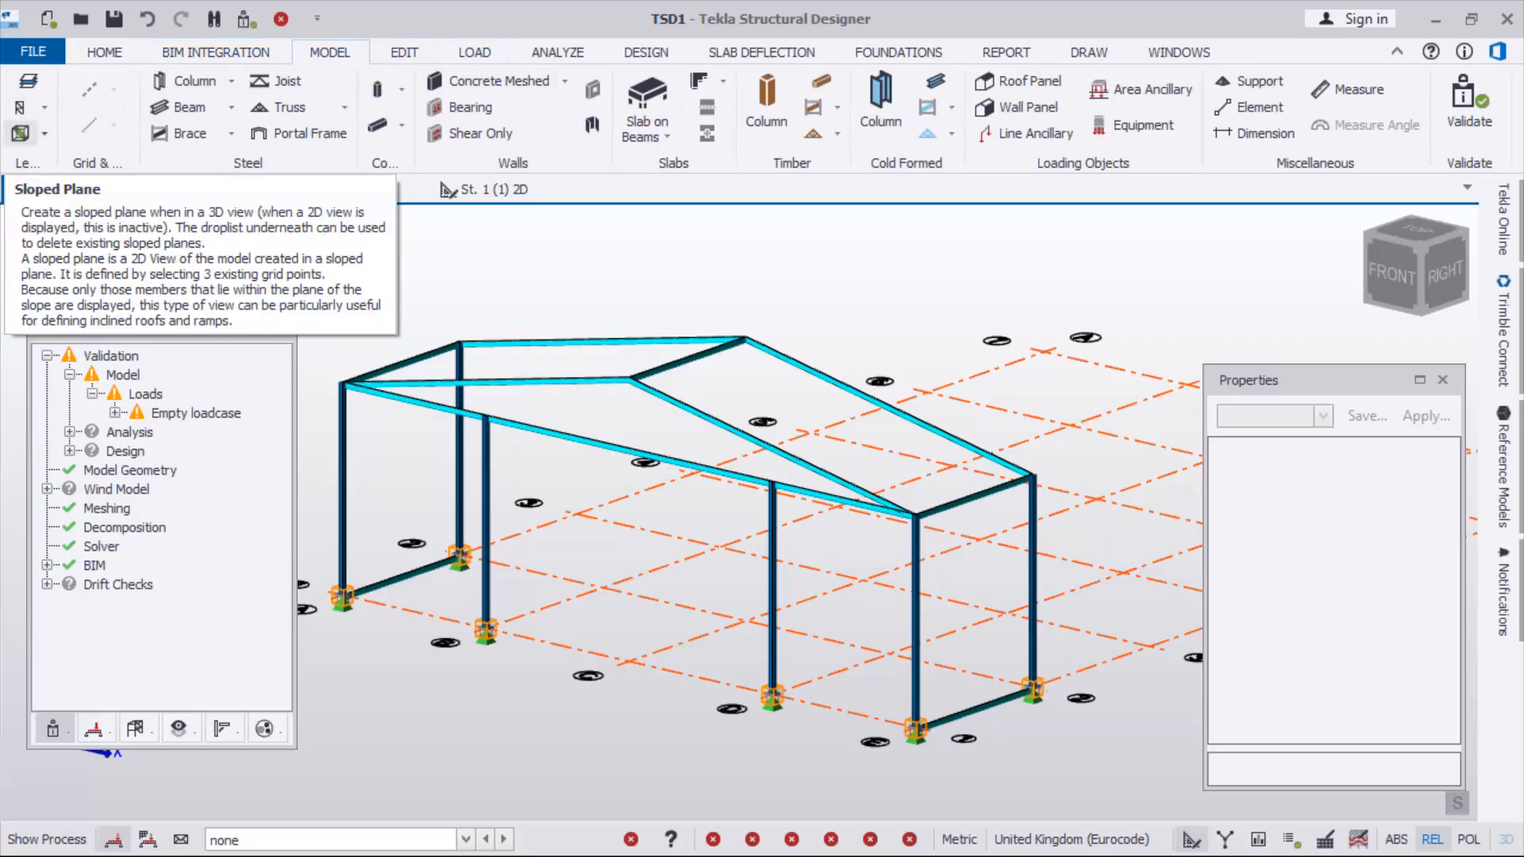
click(20, 133)
click(745, 335)
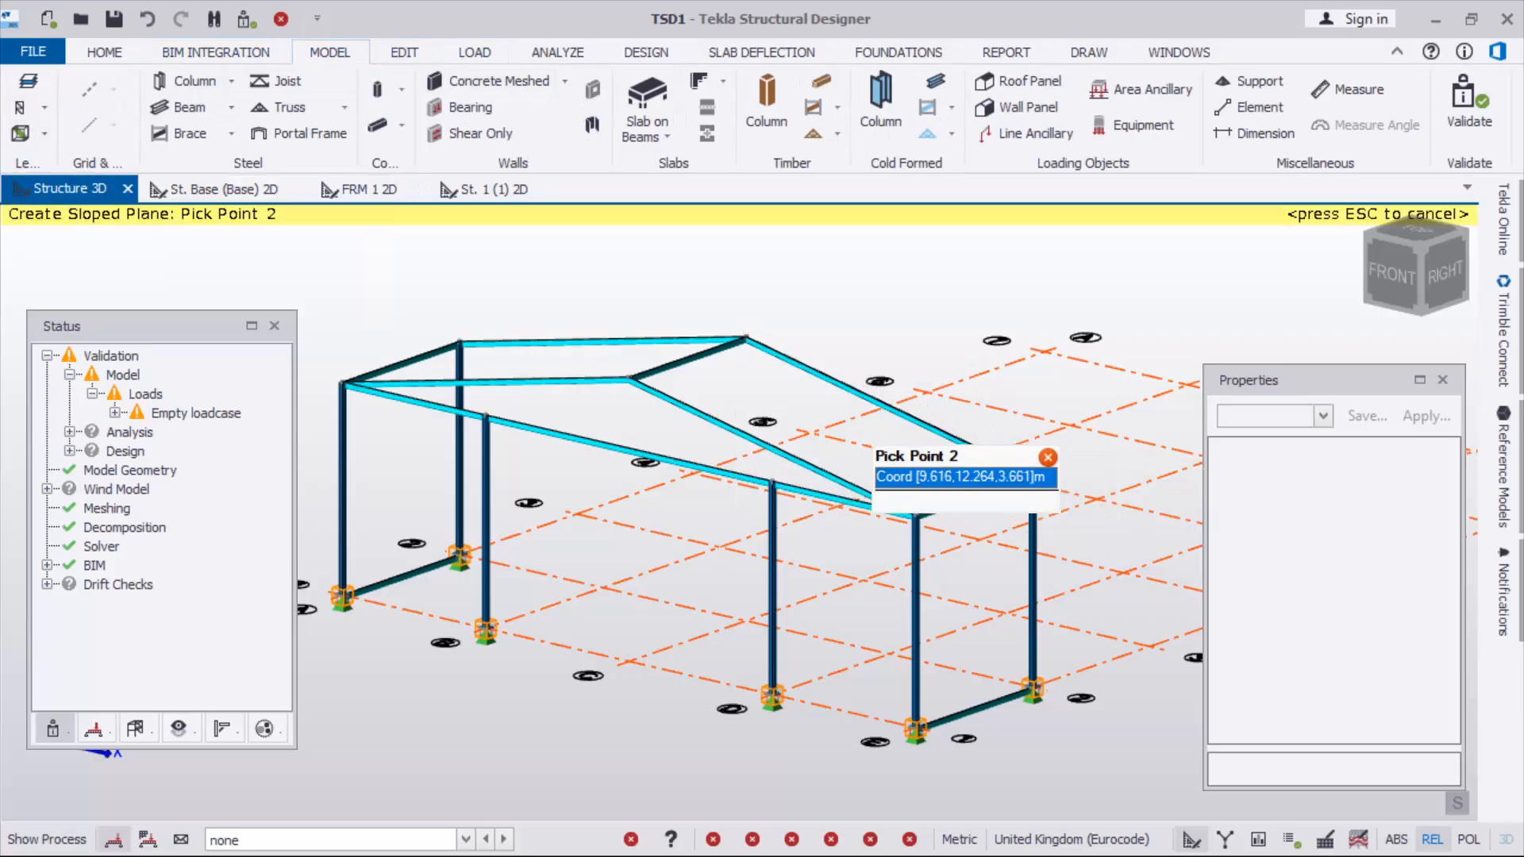
click(629, 376)
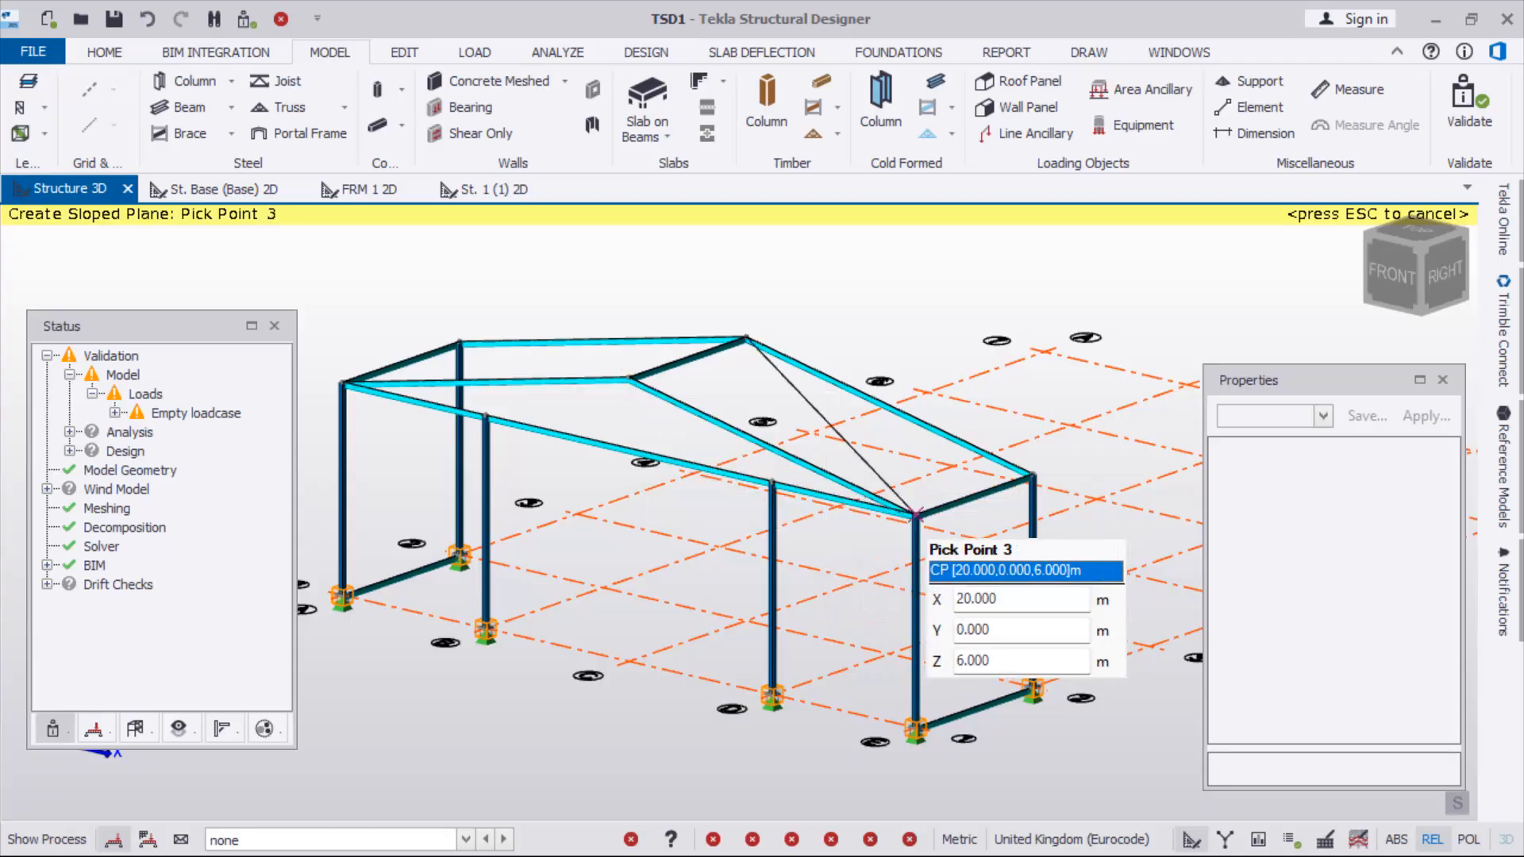
click(916, 515)
scroll(994, 468, down, 1)
scroll(734, 359, up, 2)
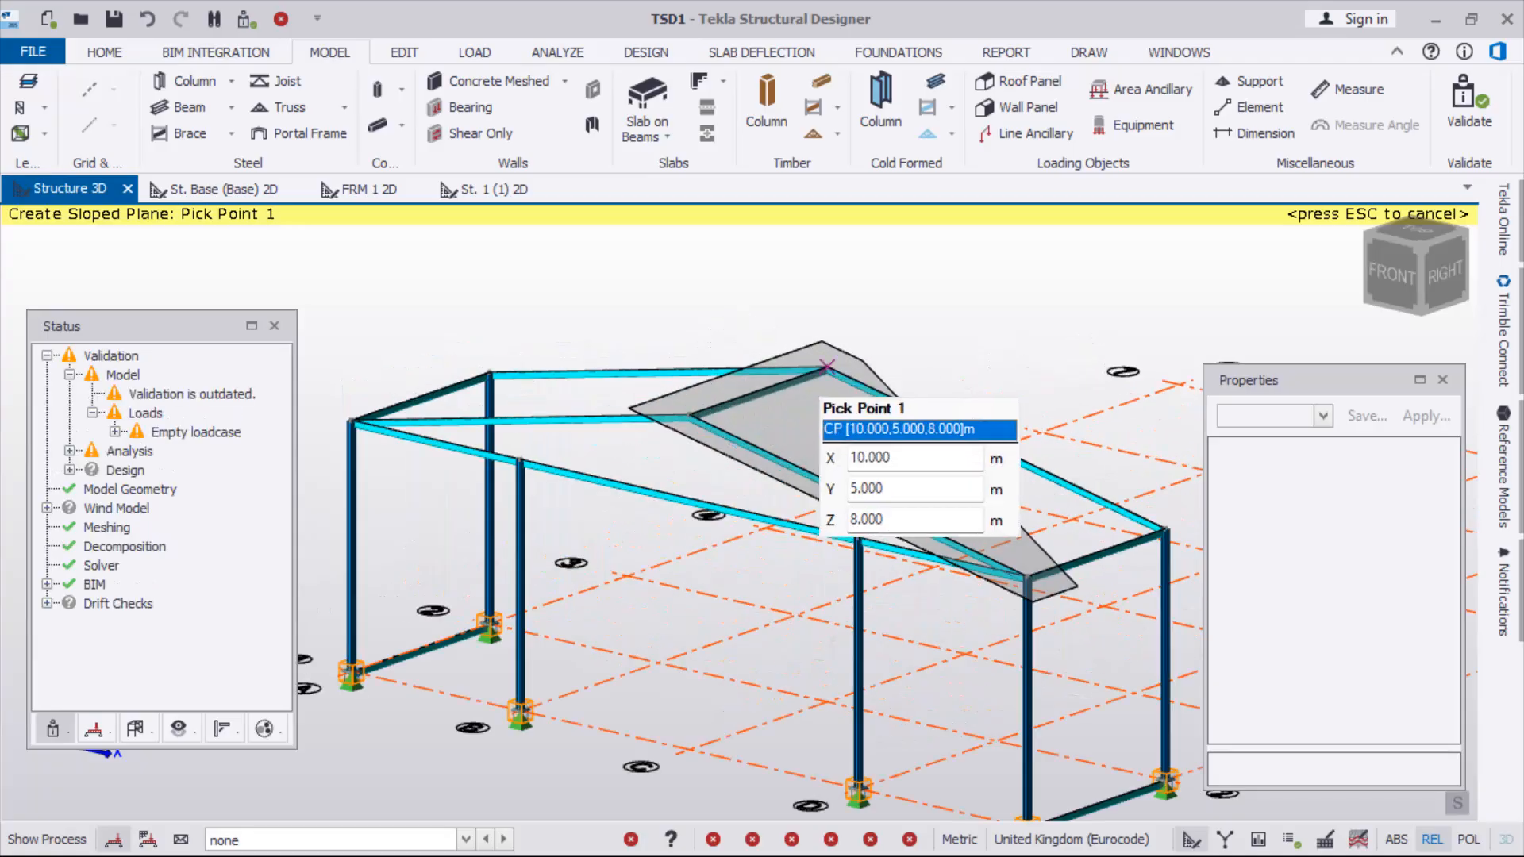
Create a second sloped plane on the grid A side of the roof through ridge point C/2, the top of column A/2 and ridge point C/1
click(827, 367)
click(489, 371)
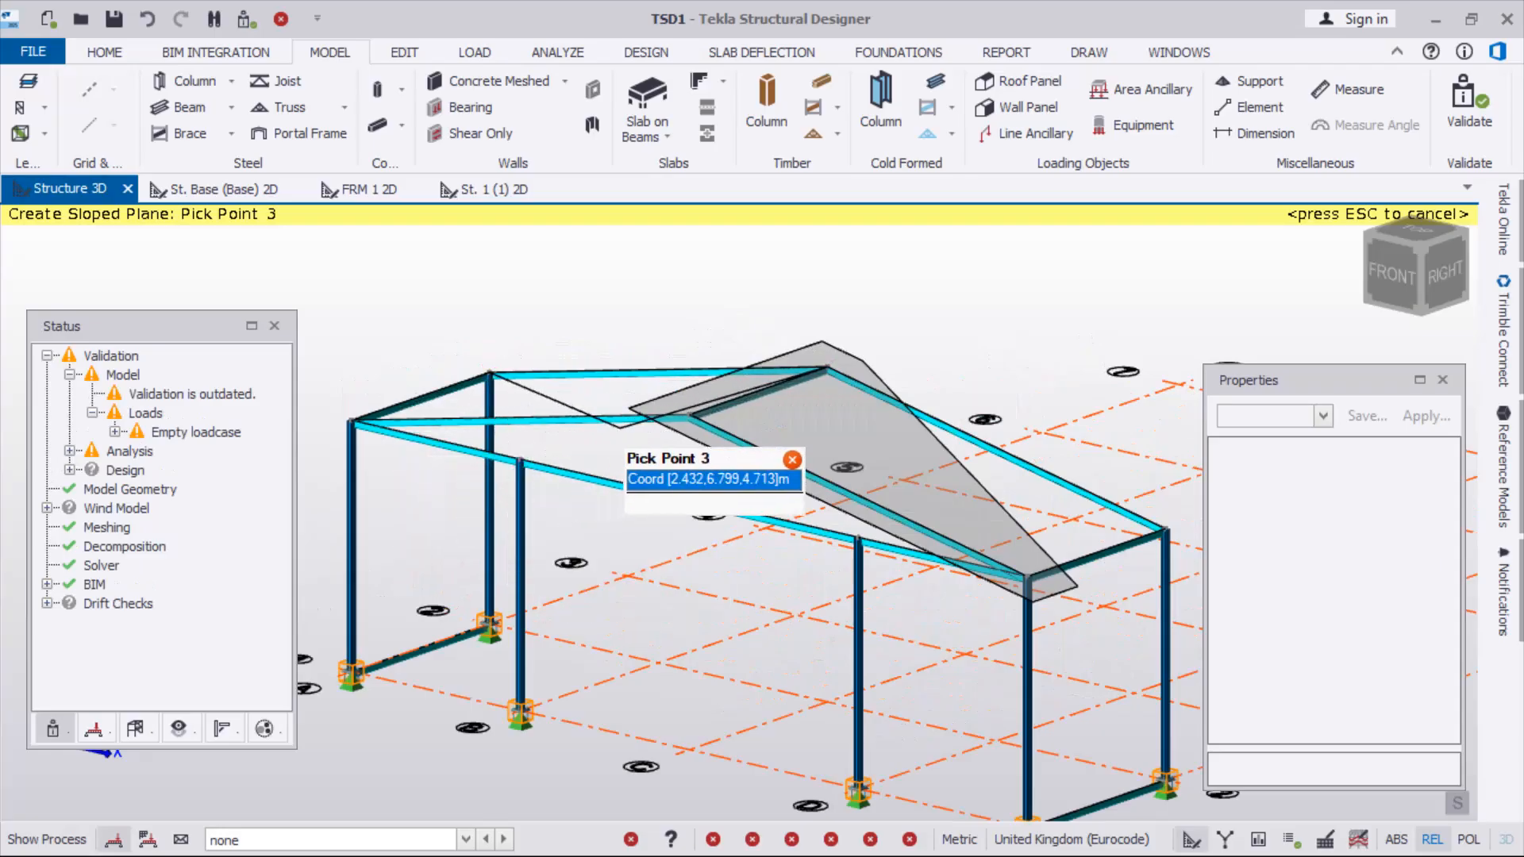
click(717, 465)
scroll(717, 465, down, 4)
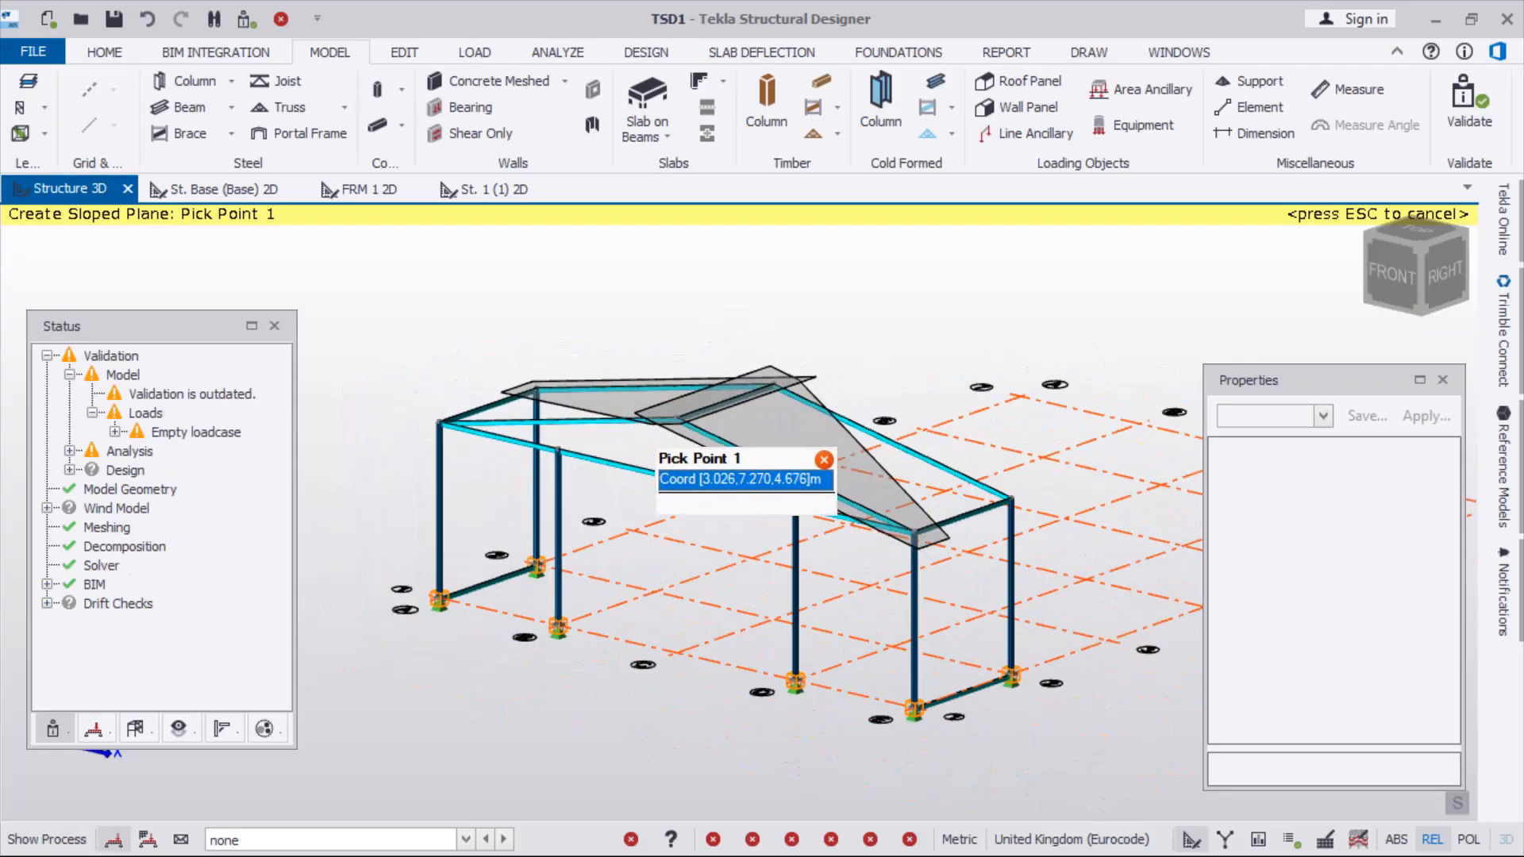
key(Escape)
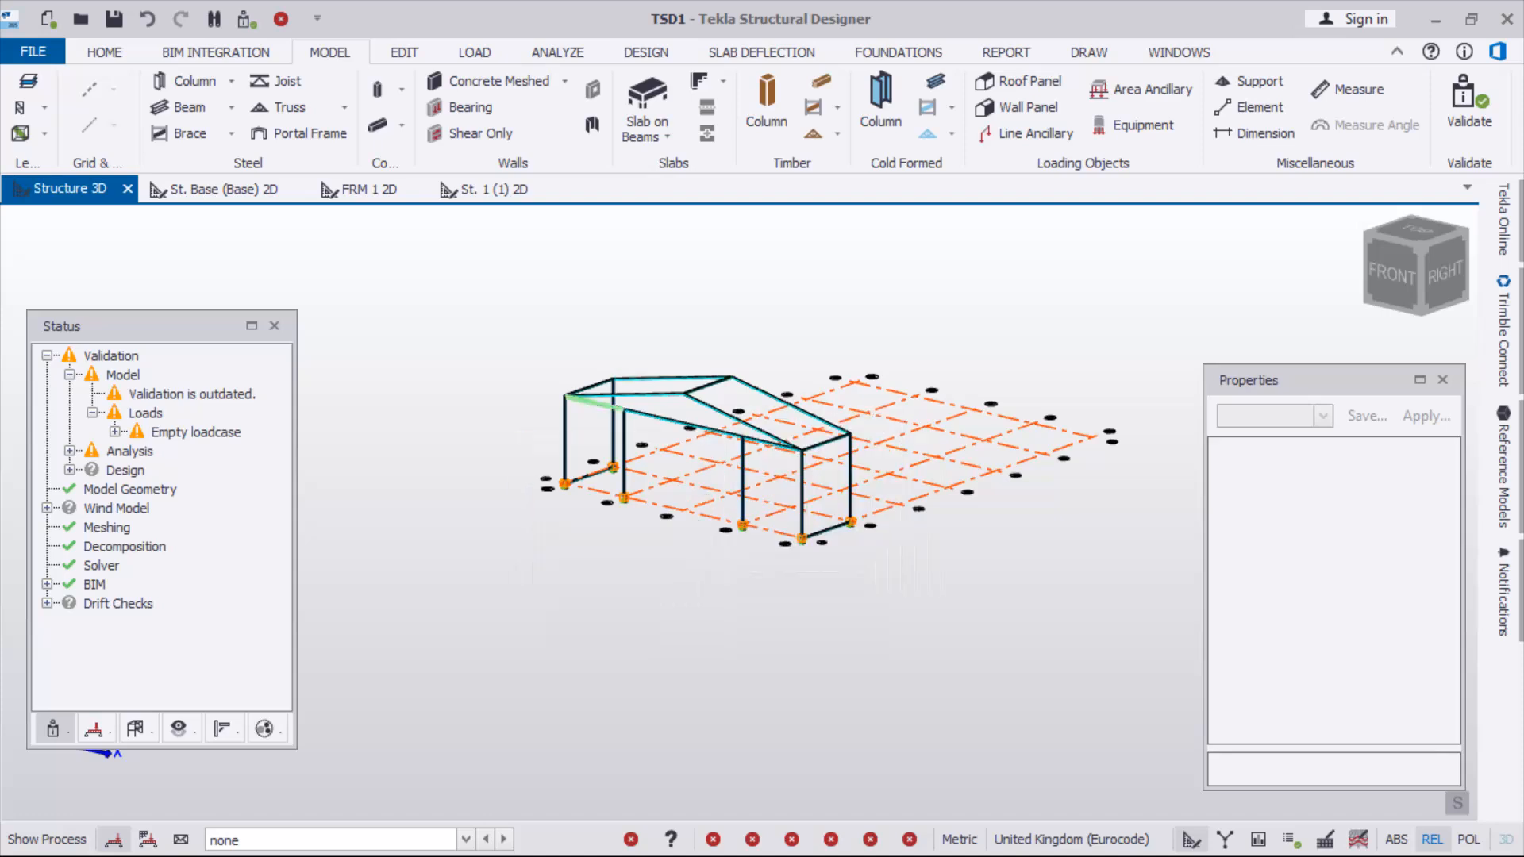
Open the 2D view of slope IP 1 from the structure tree's slopes
click(138, 728)
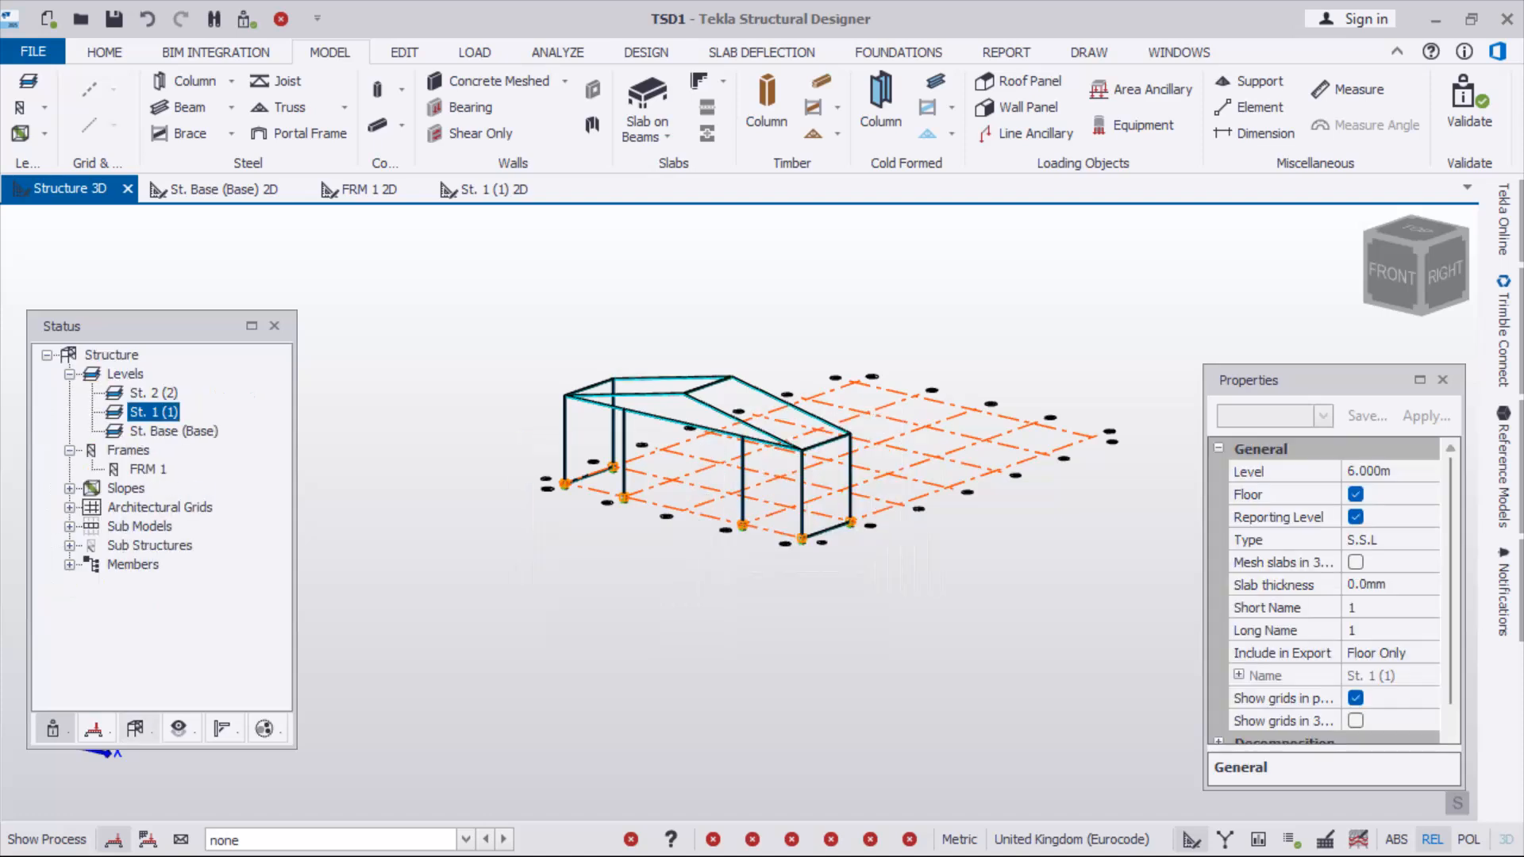
click(70, 488)
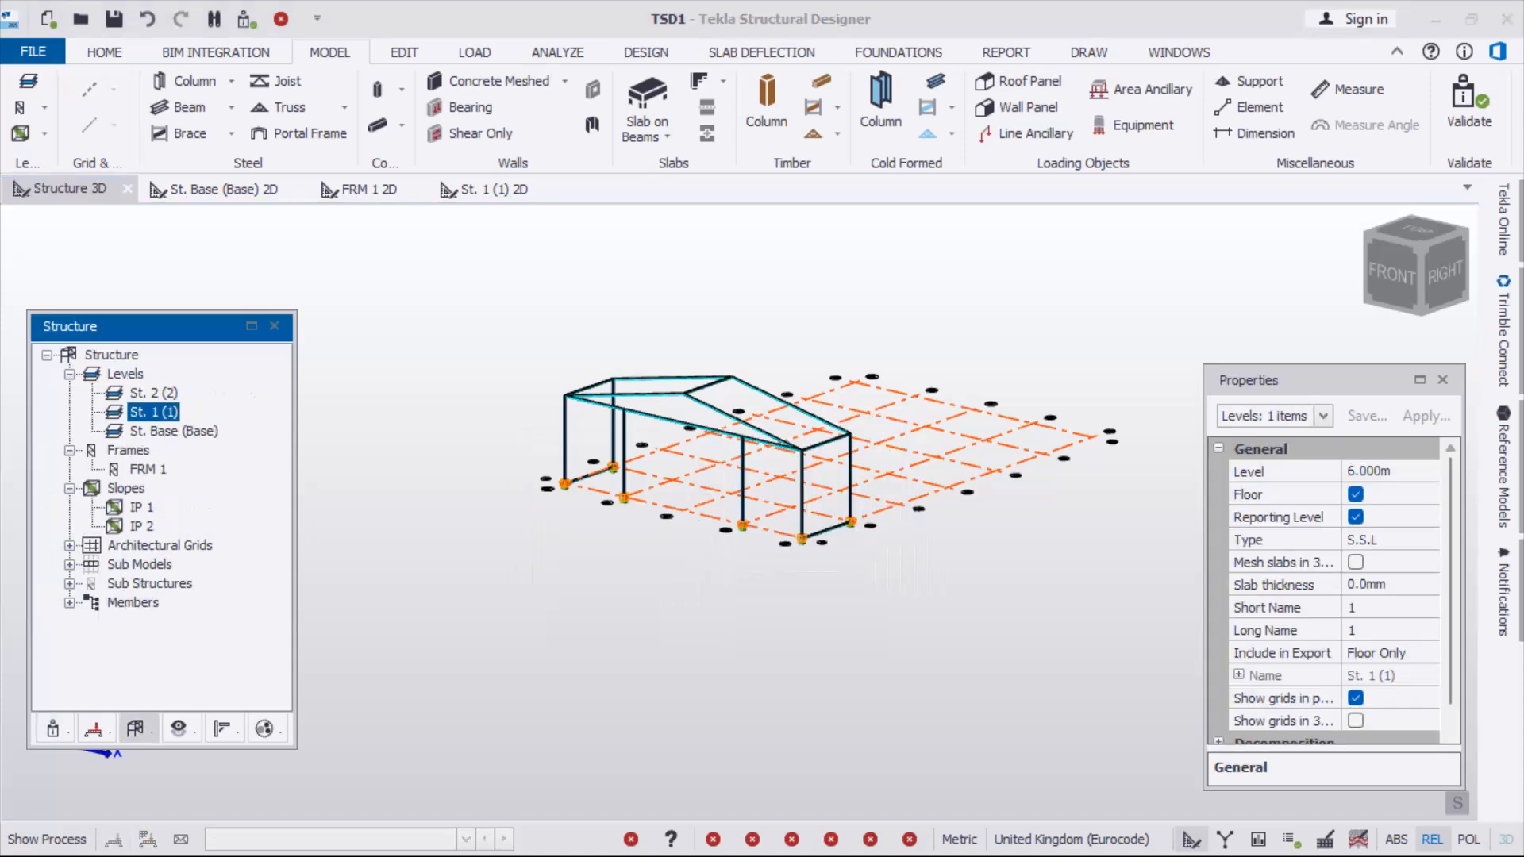
double_click(141, 507)
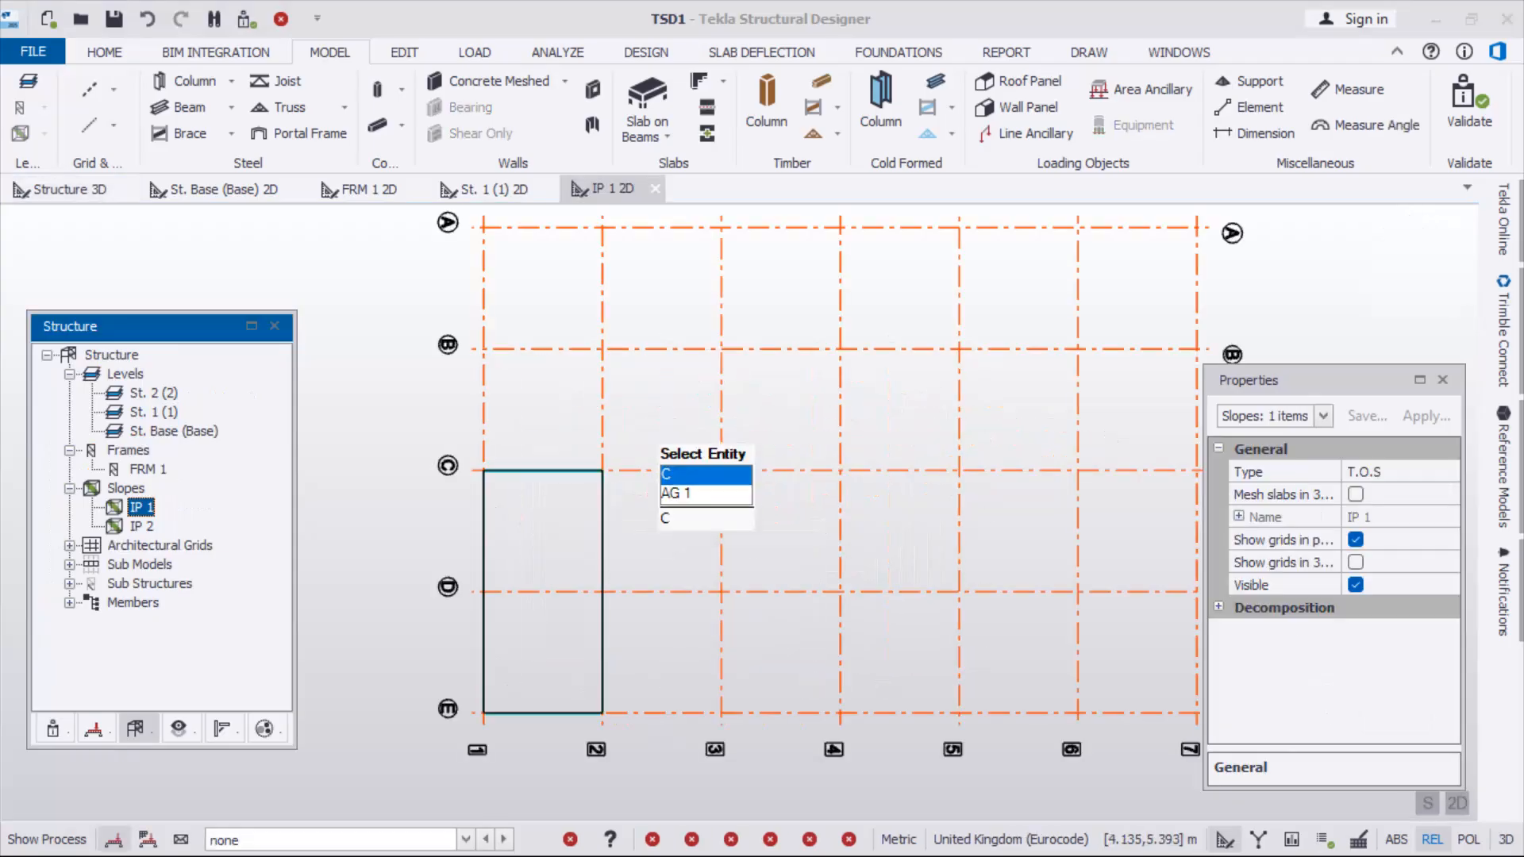
scroll(602, 471, up, 1)
middle_drag(602, 471, 626, 437)
scroll(688, 443, down, 1)
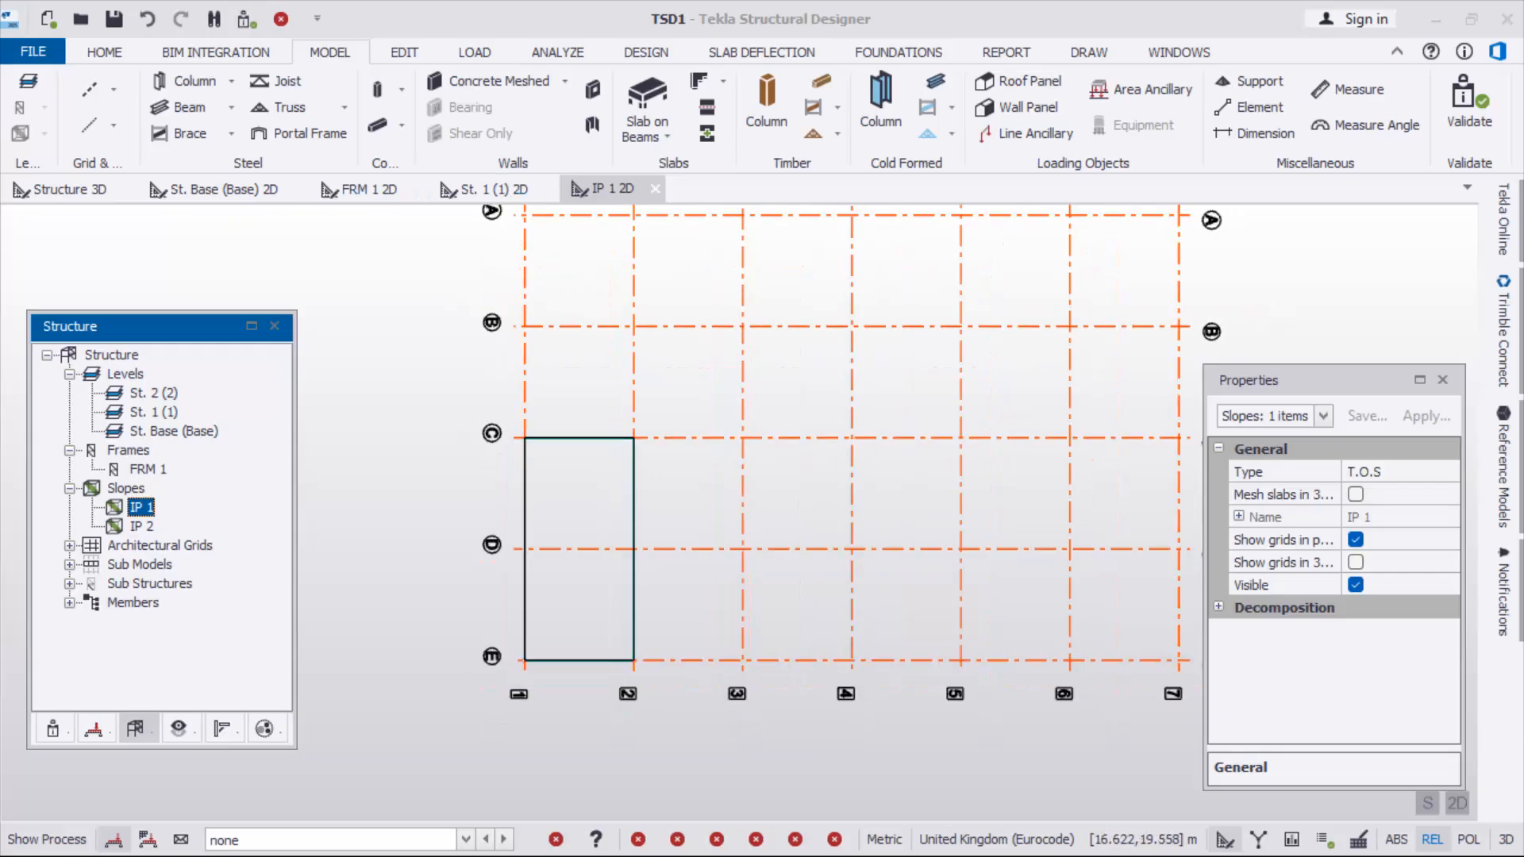
Start Create Infills on slope IP 1 and set the number of infill beams to 10
click(404, 51)
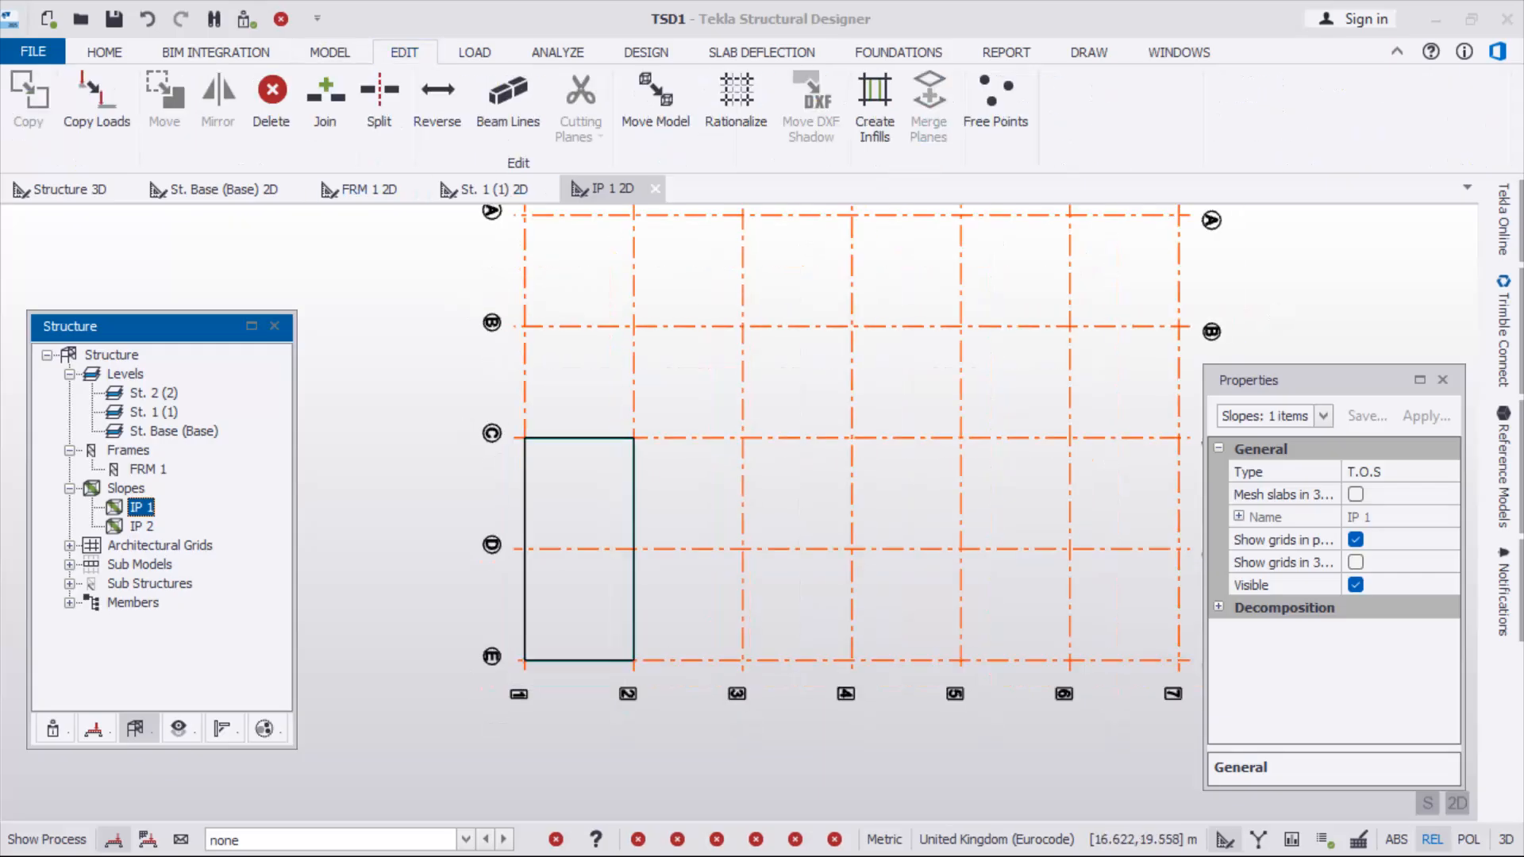
click(875, 107)
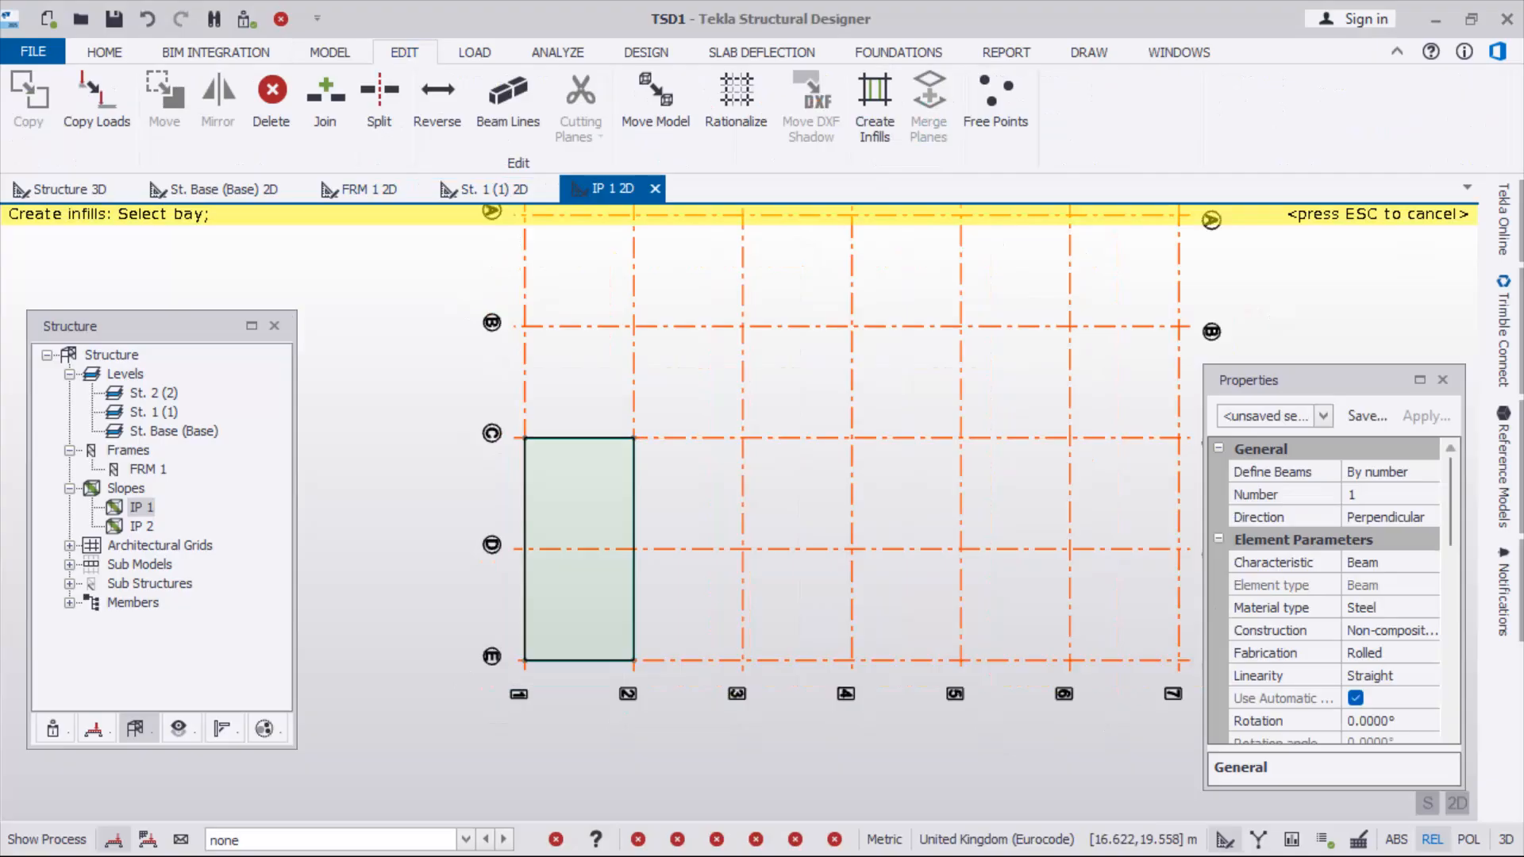
click(1381, 494)
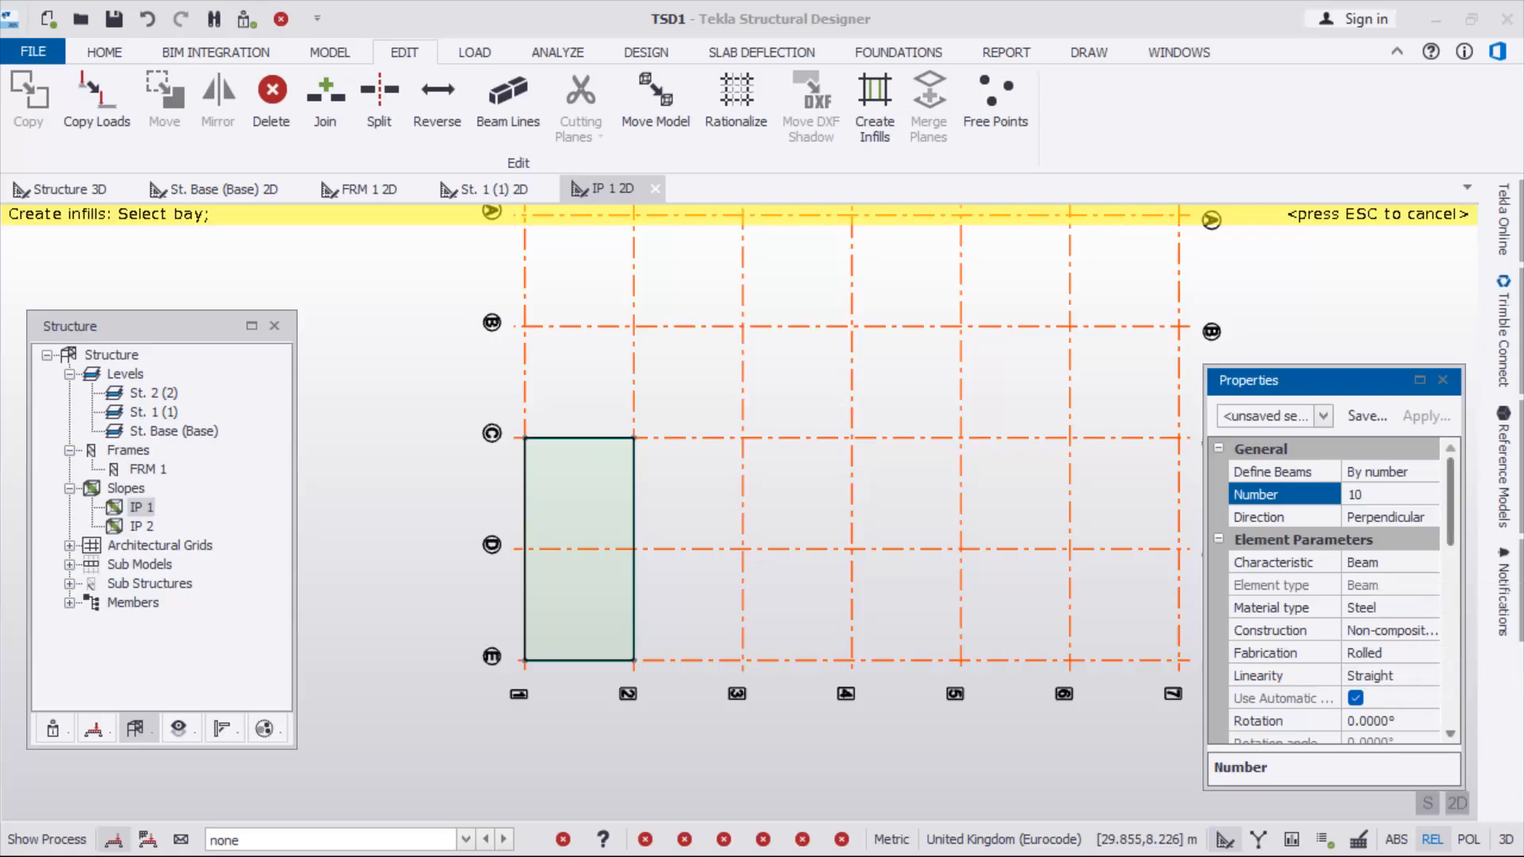
Set the infill beams' design section order to UKPFC Channel from the UK section orders
scroll(1333, 591, down, 3)
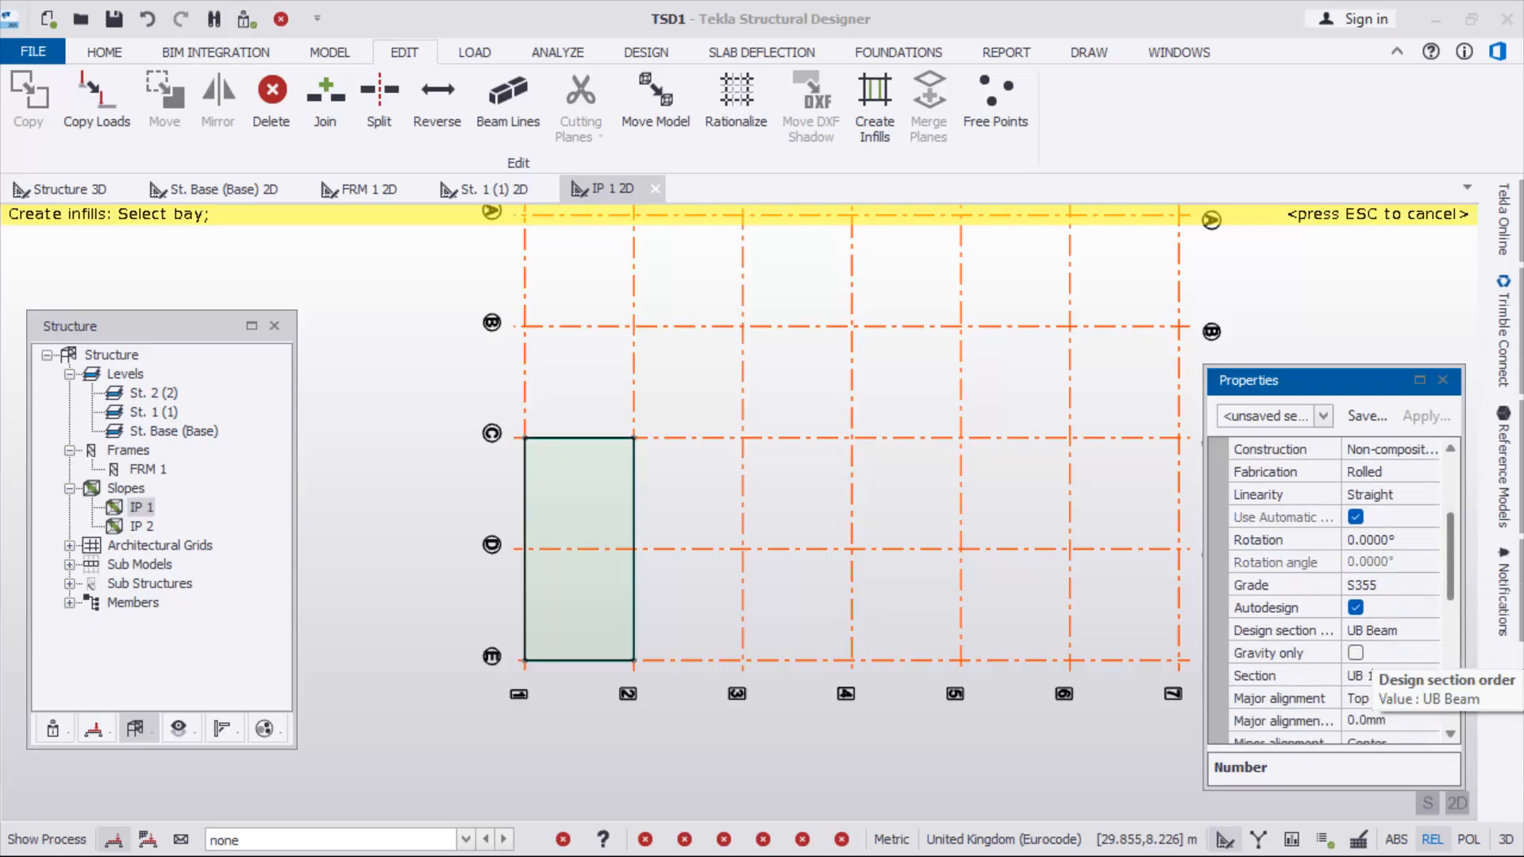
click(1377, 630)
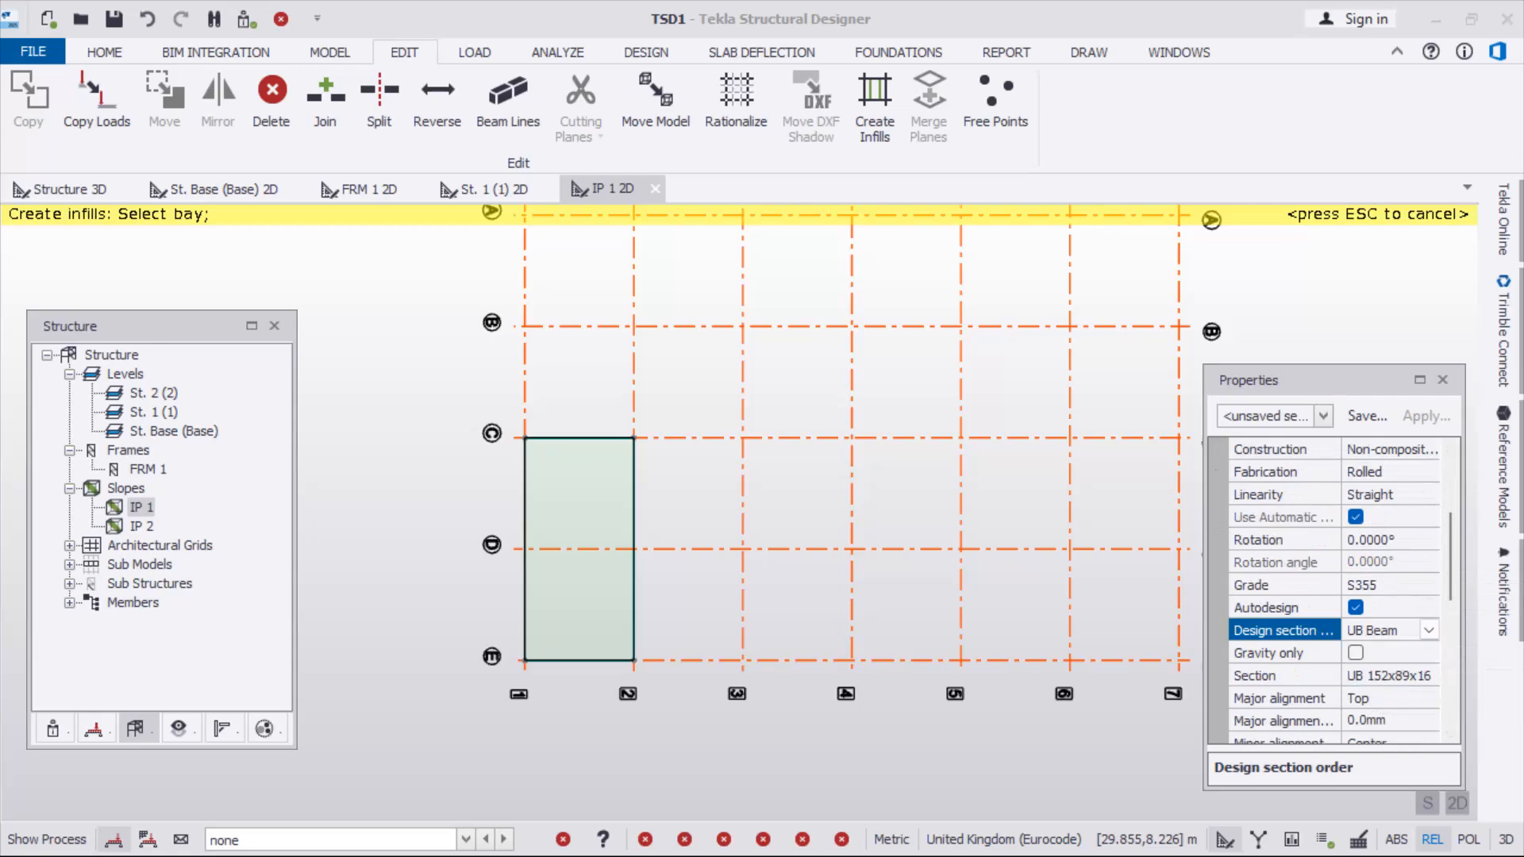
scroll(716, 479, down, 3)
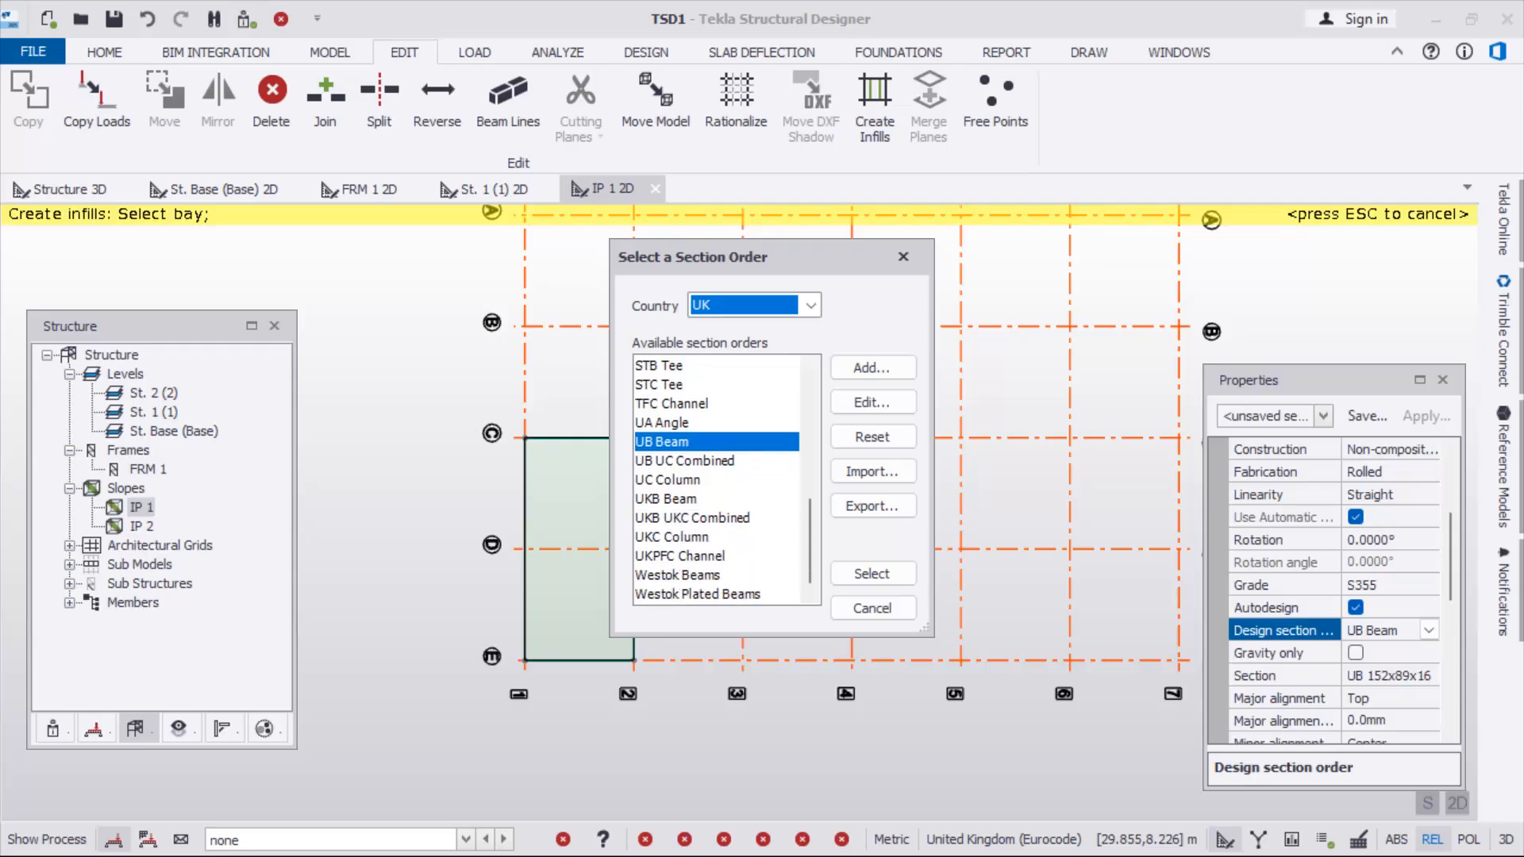
click(681, 557)
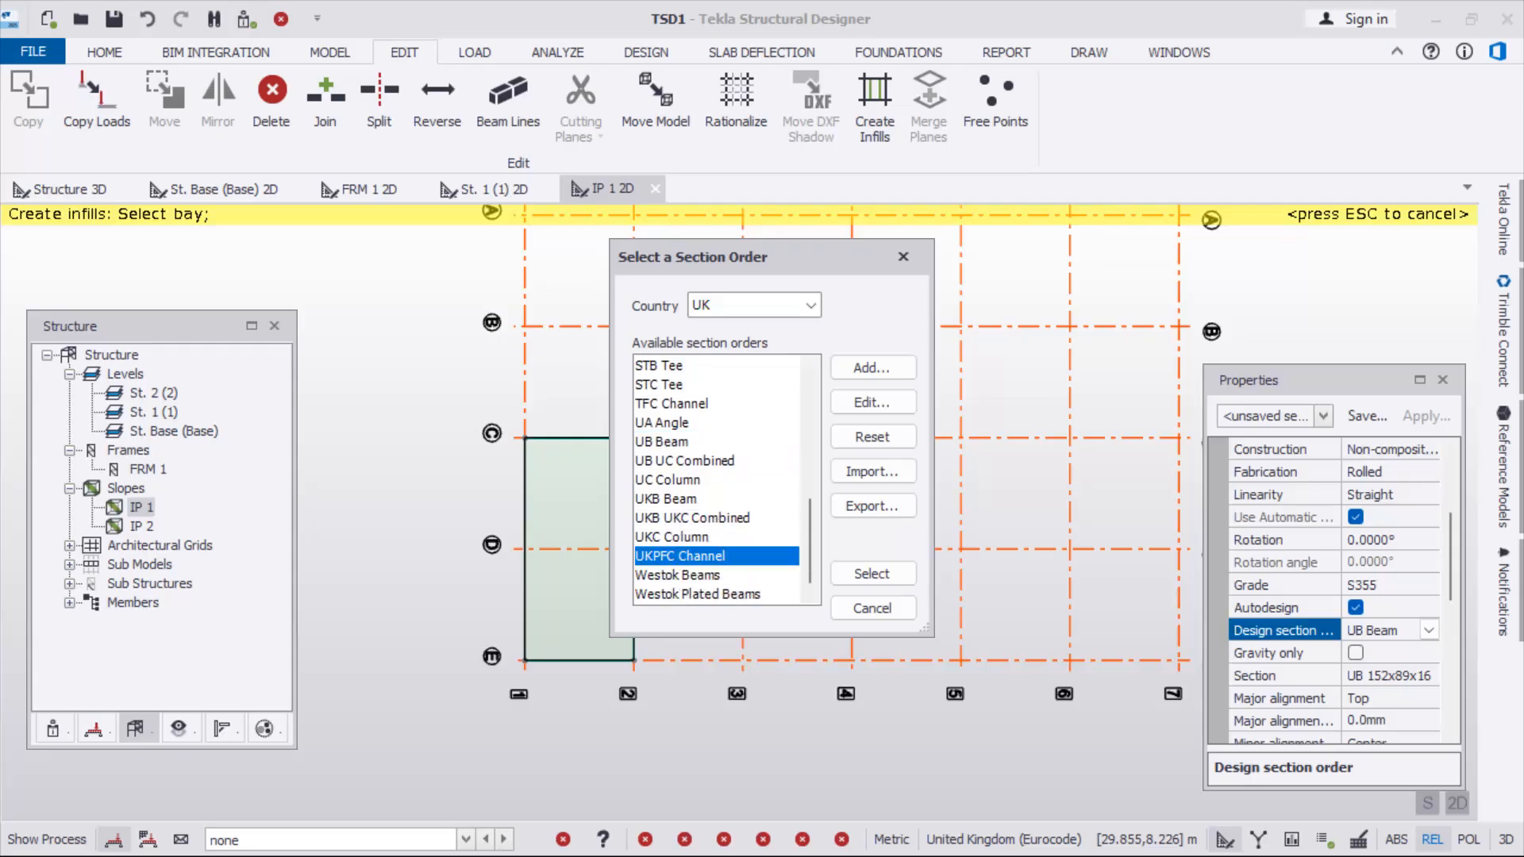
key(Return)
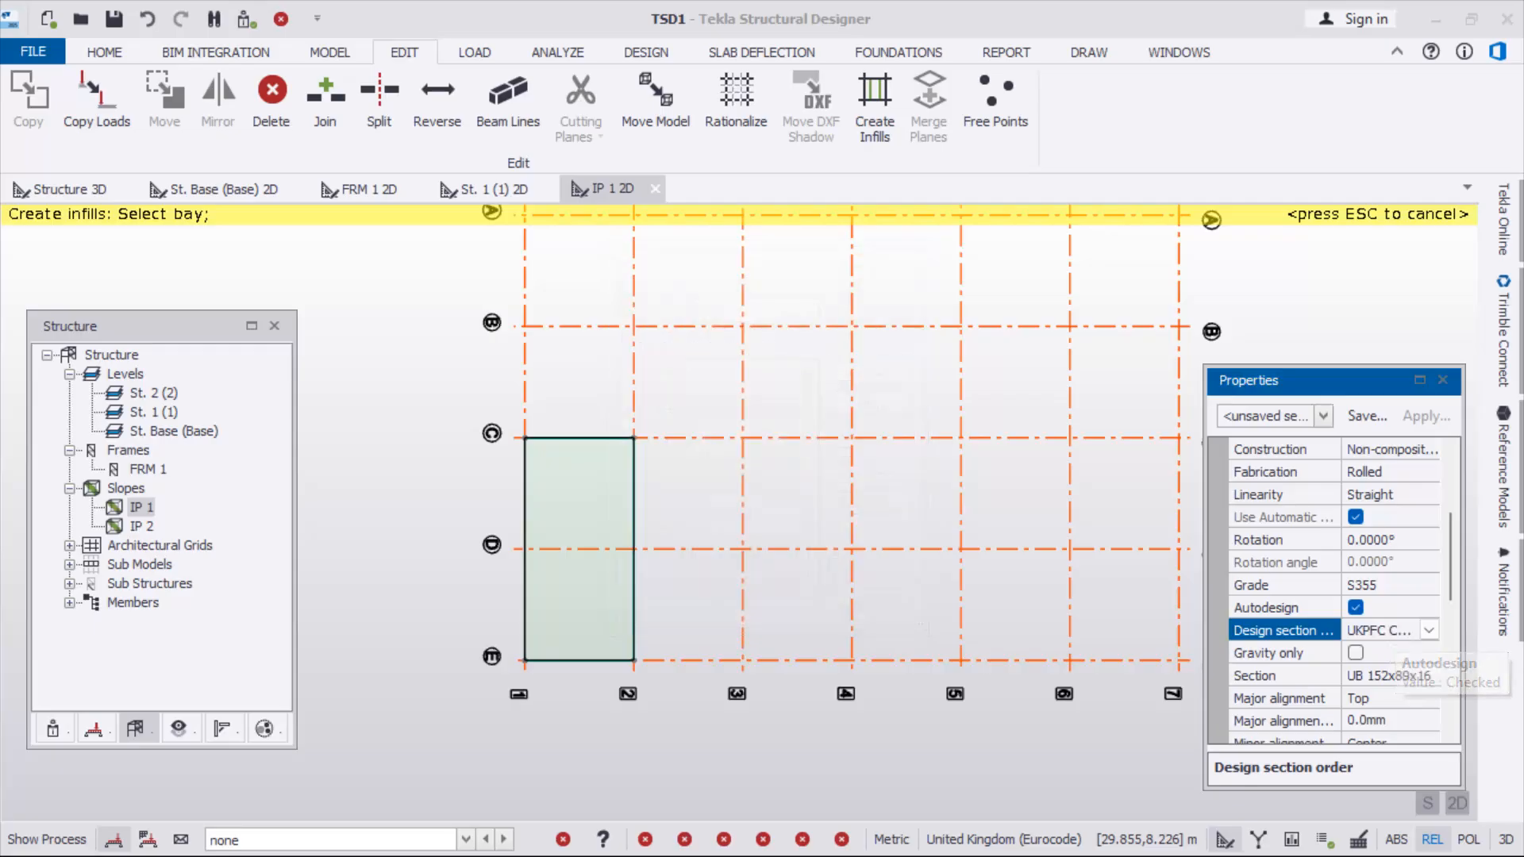
Assign the Advance UKPFC 100x50x10 channel as the section of the infill beams
click(1389, 676)
click(1428, 675)
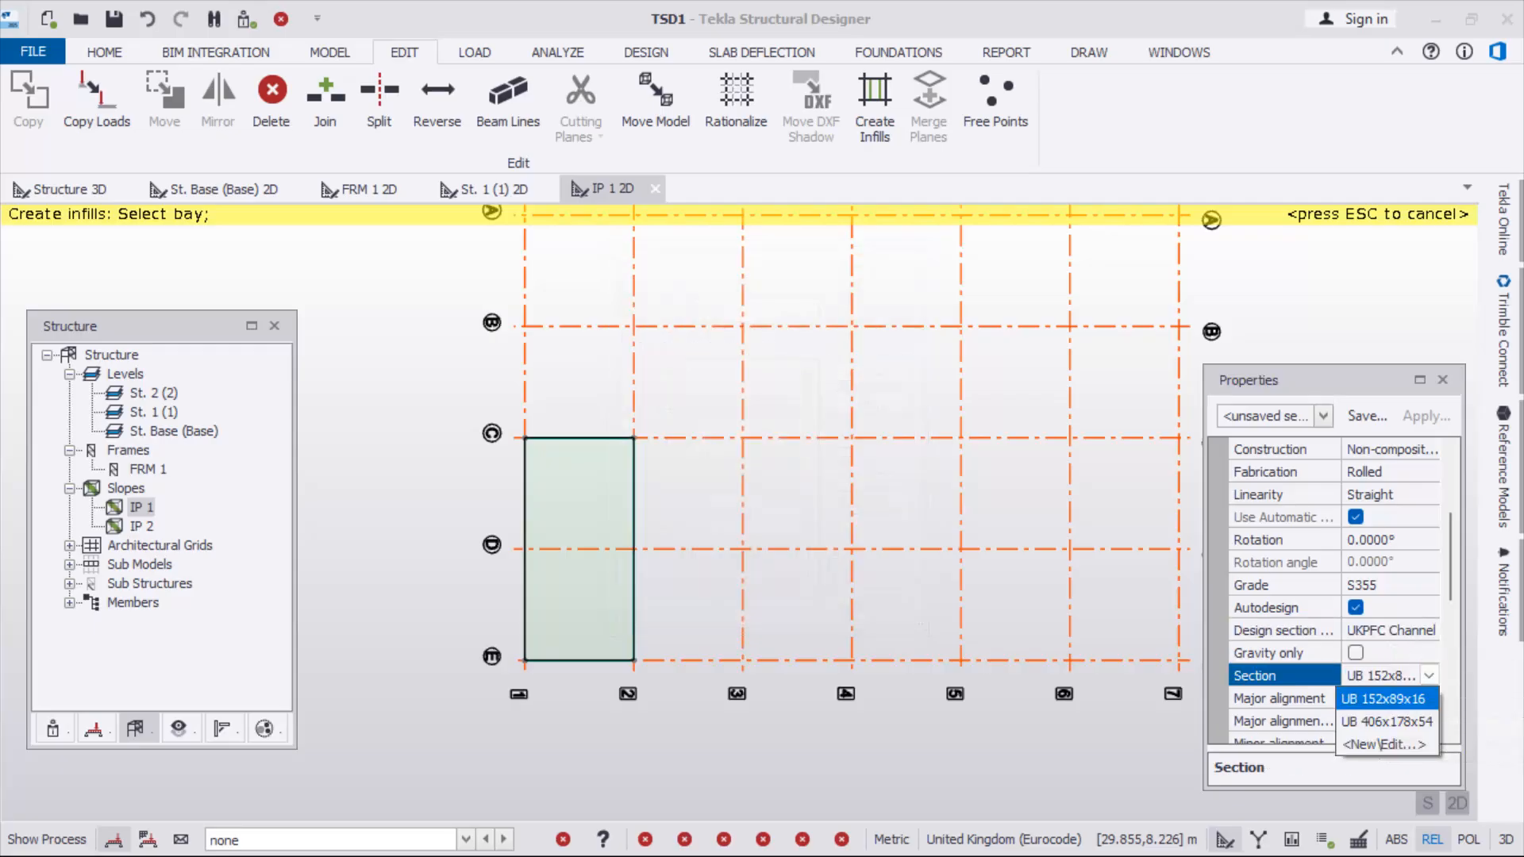
click(1385, 744)
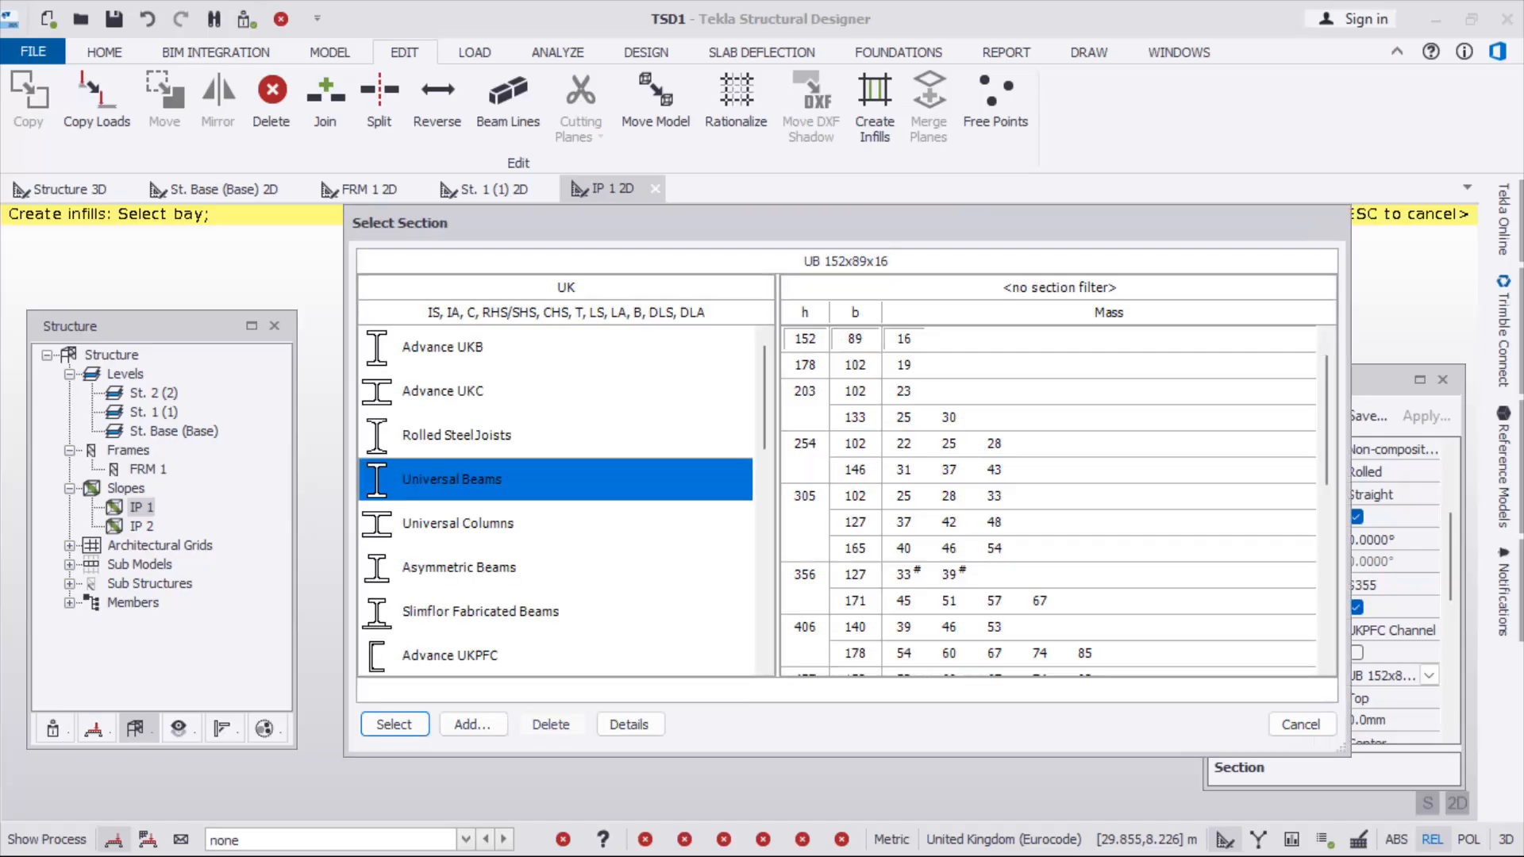
scroll(555, 500, down, 2)
click(450, 391)
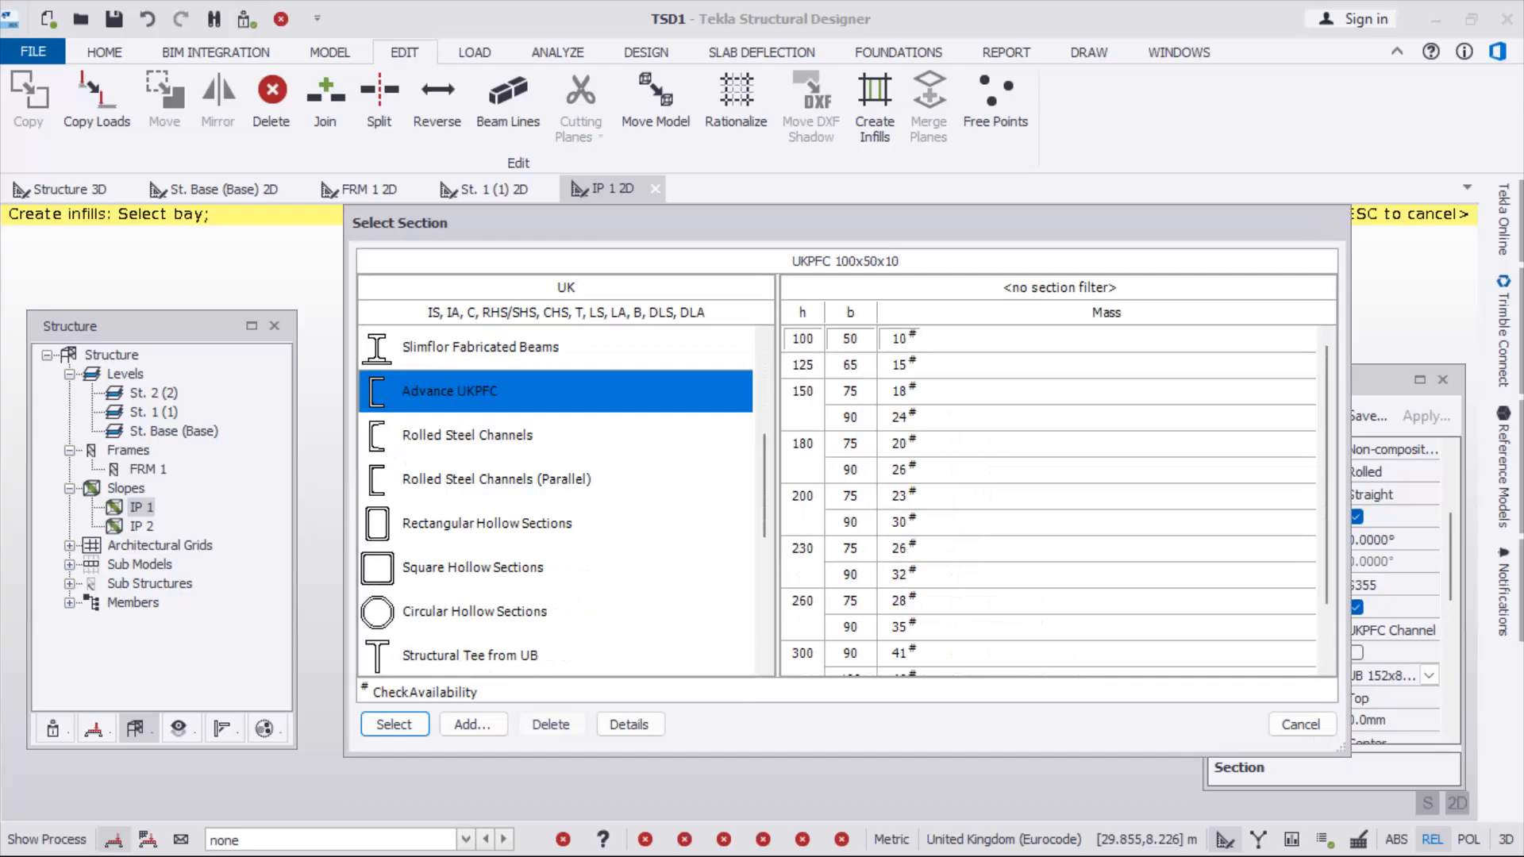
click(394, 724)
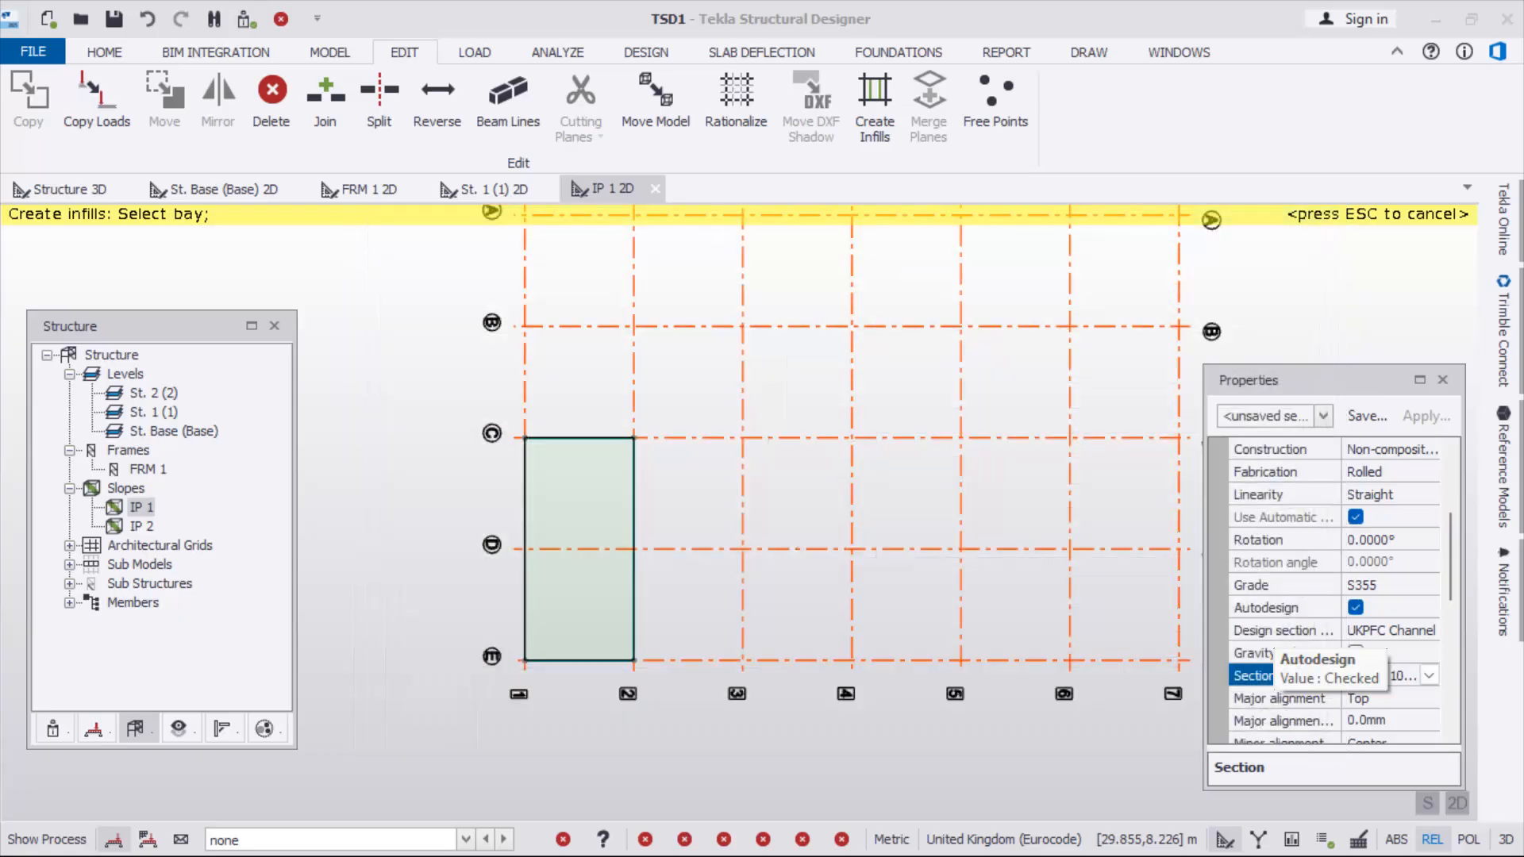
Set the major alignment of the infill beams to Bottom
scroll(1334, 591, down, 2)
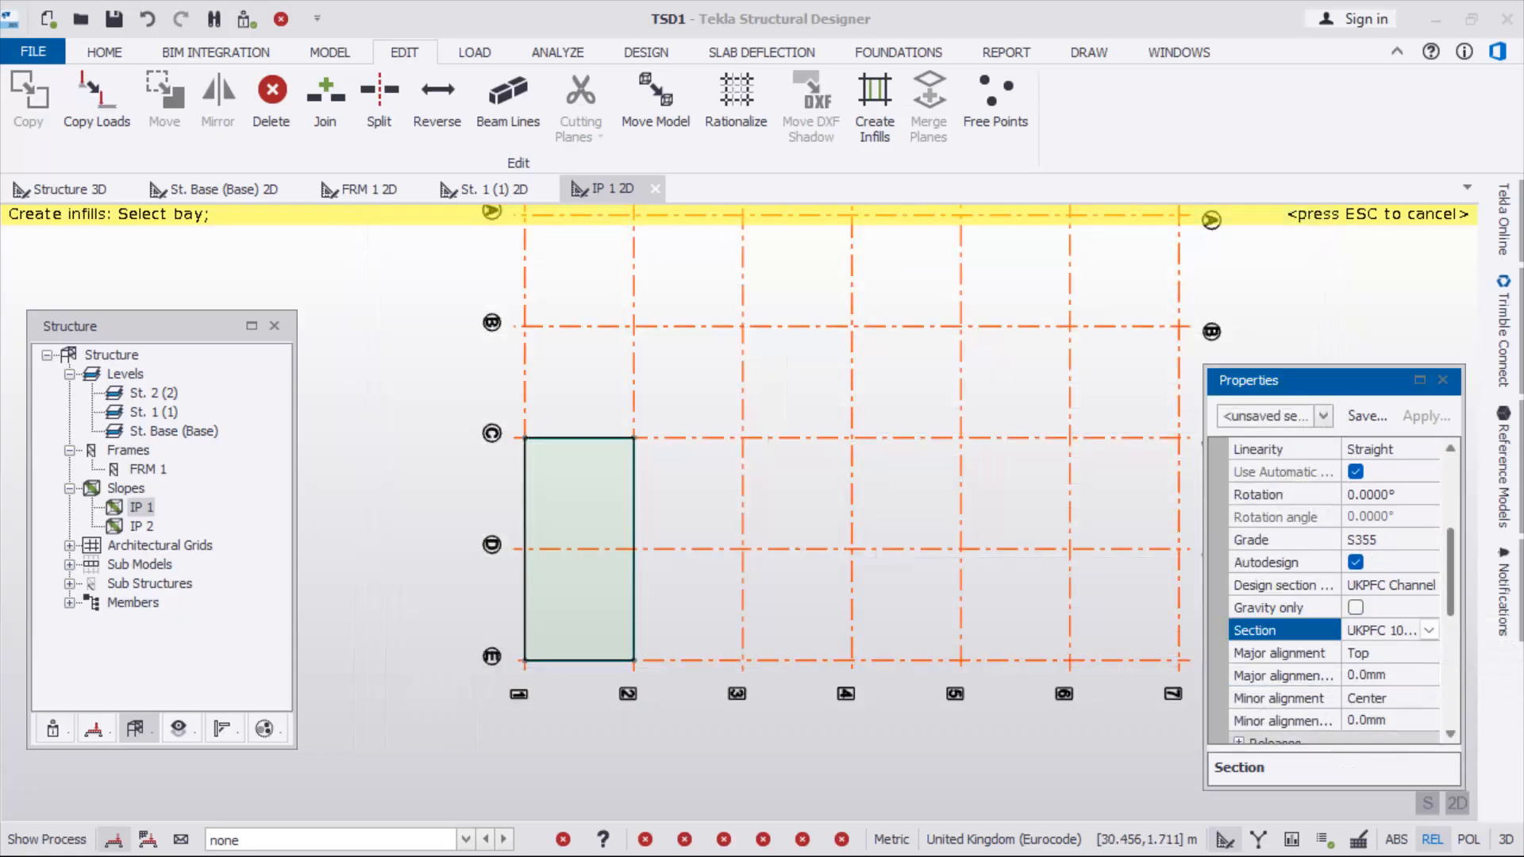
scroll(1333, 591, up, 5)
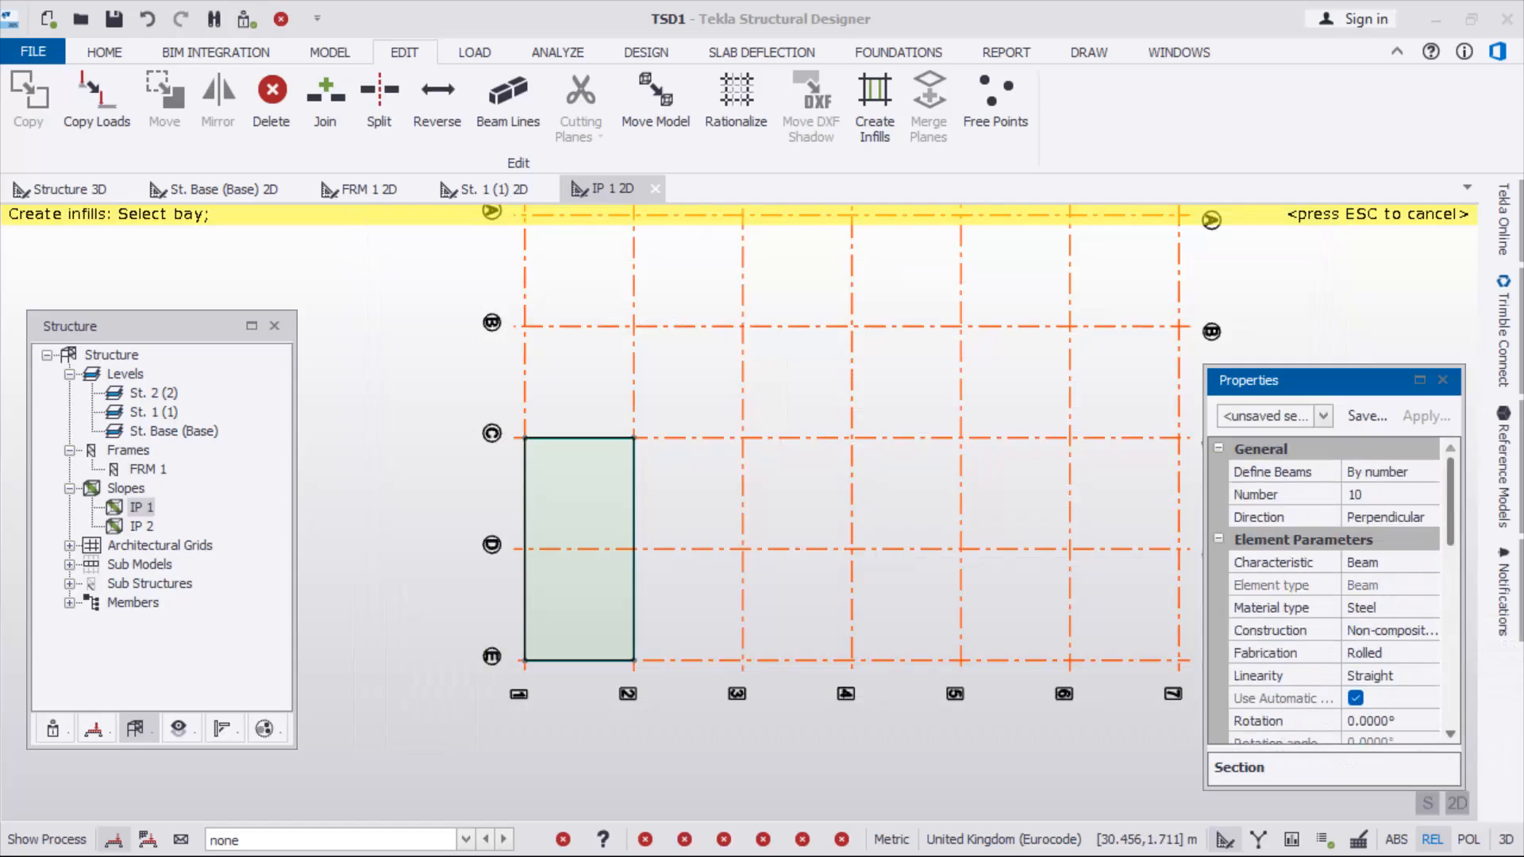
scroll(1333, 591, down, 4)
scroll(1333, 591, up, 1)
scroll(1334, 592, down, 3)
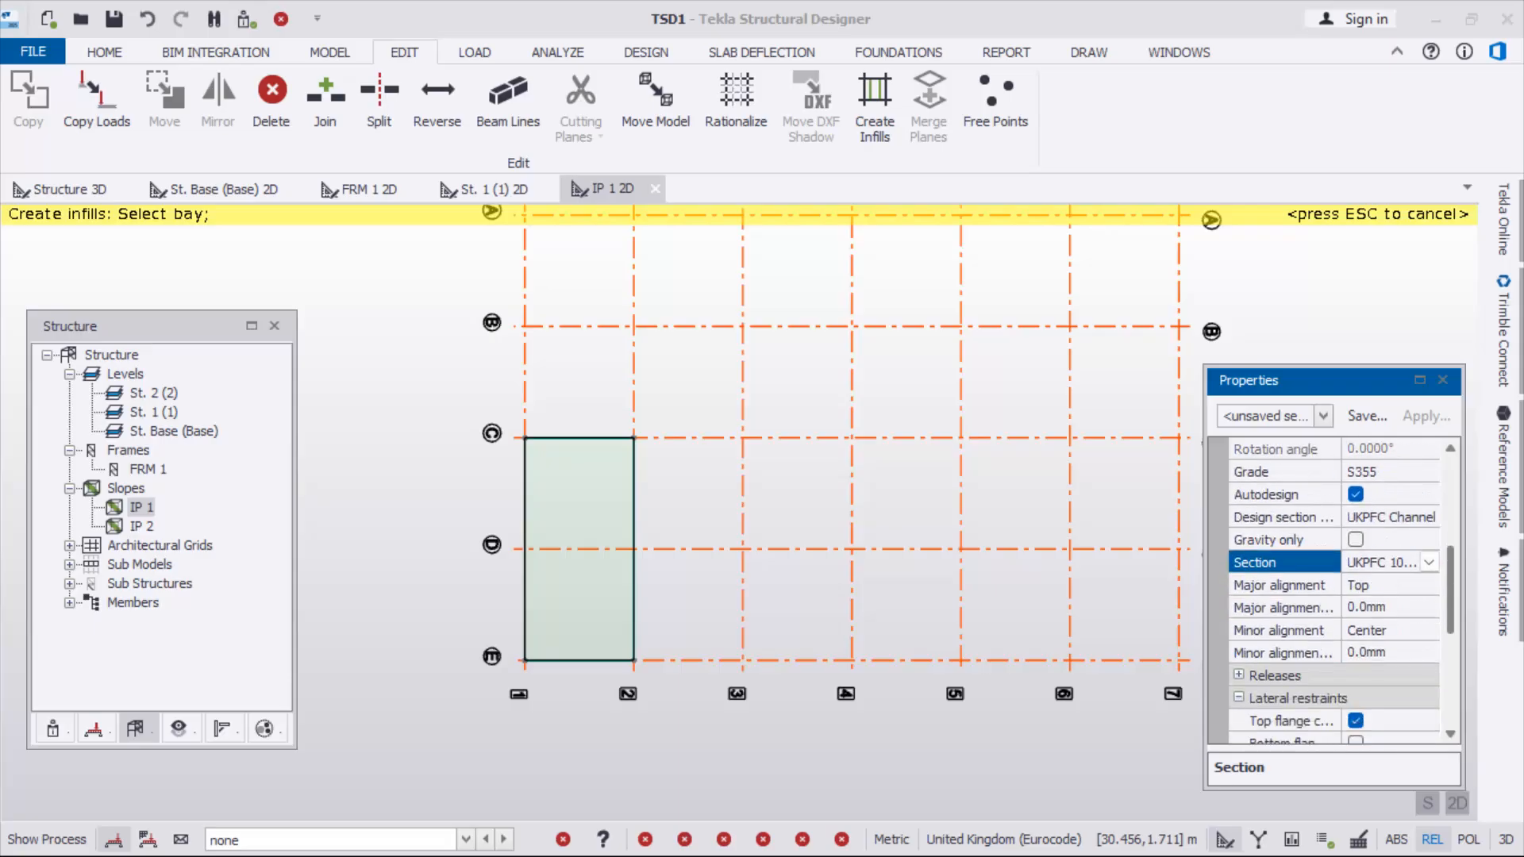
scroll(1334, 591, down, 1)
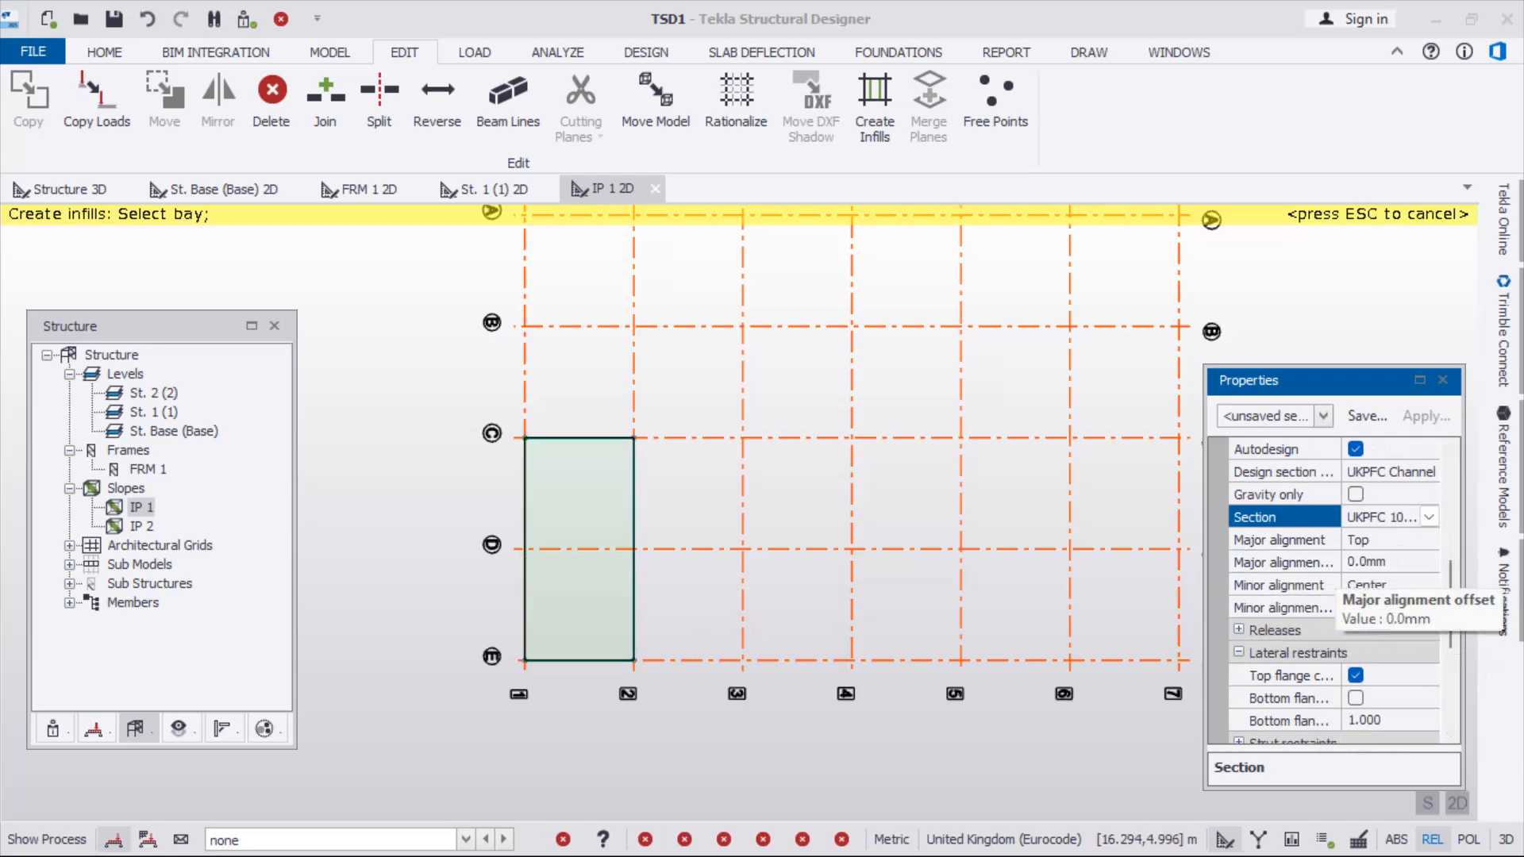
click(1417, 540)
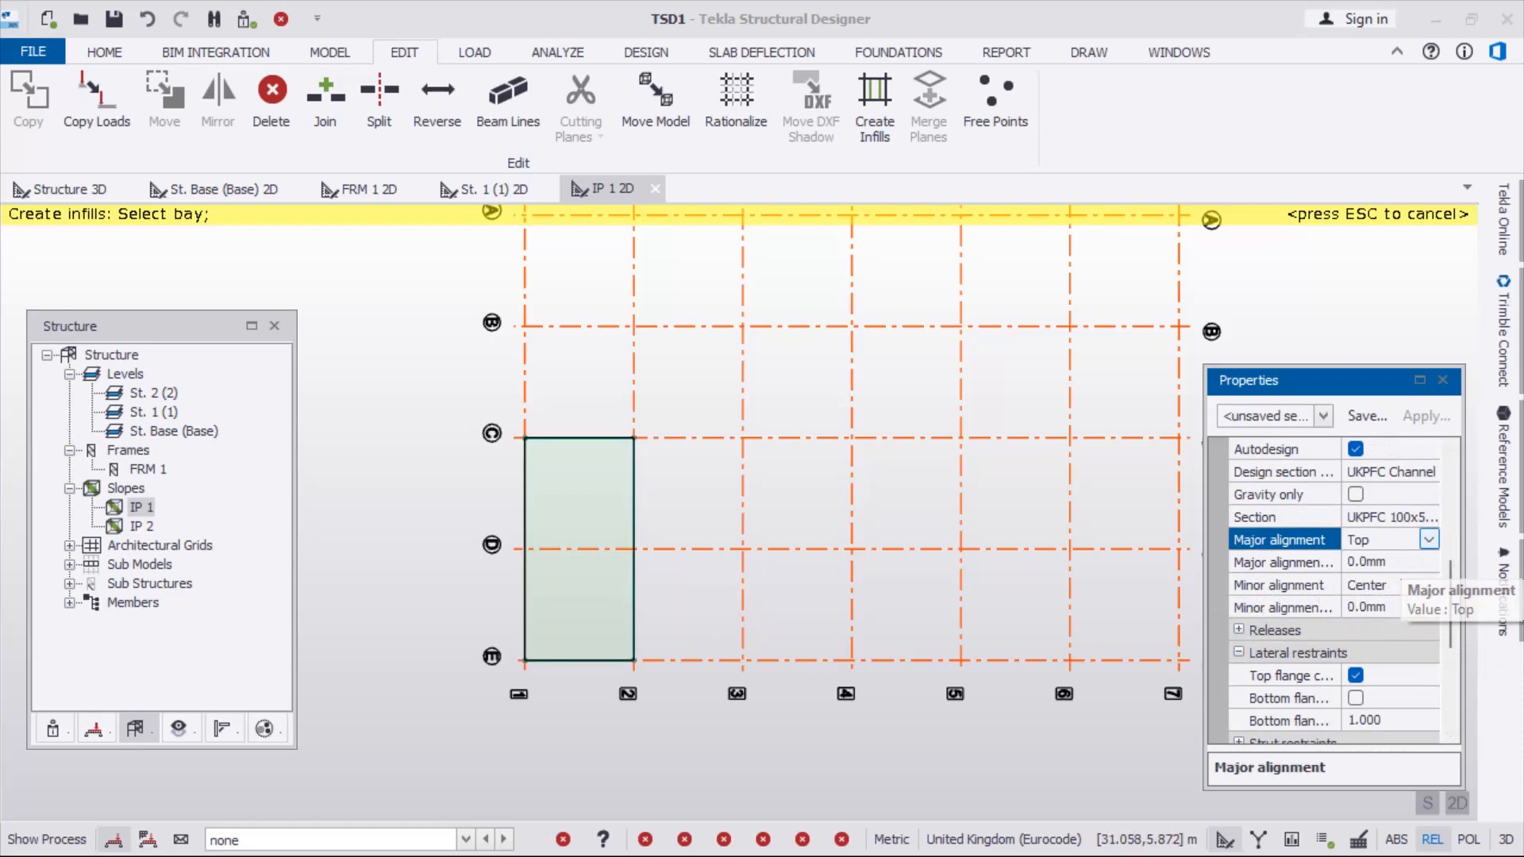
click(1428, 540)
click(1388, 631)
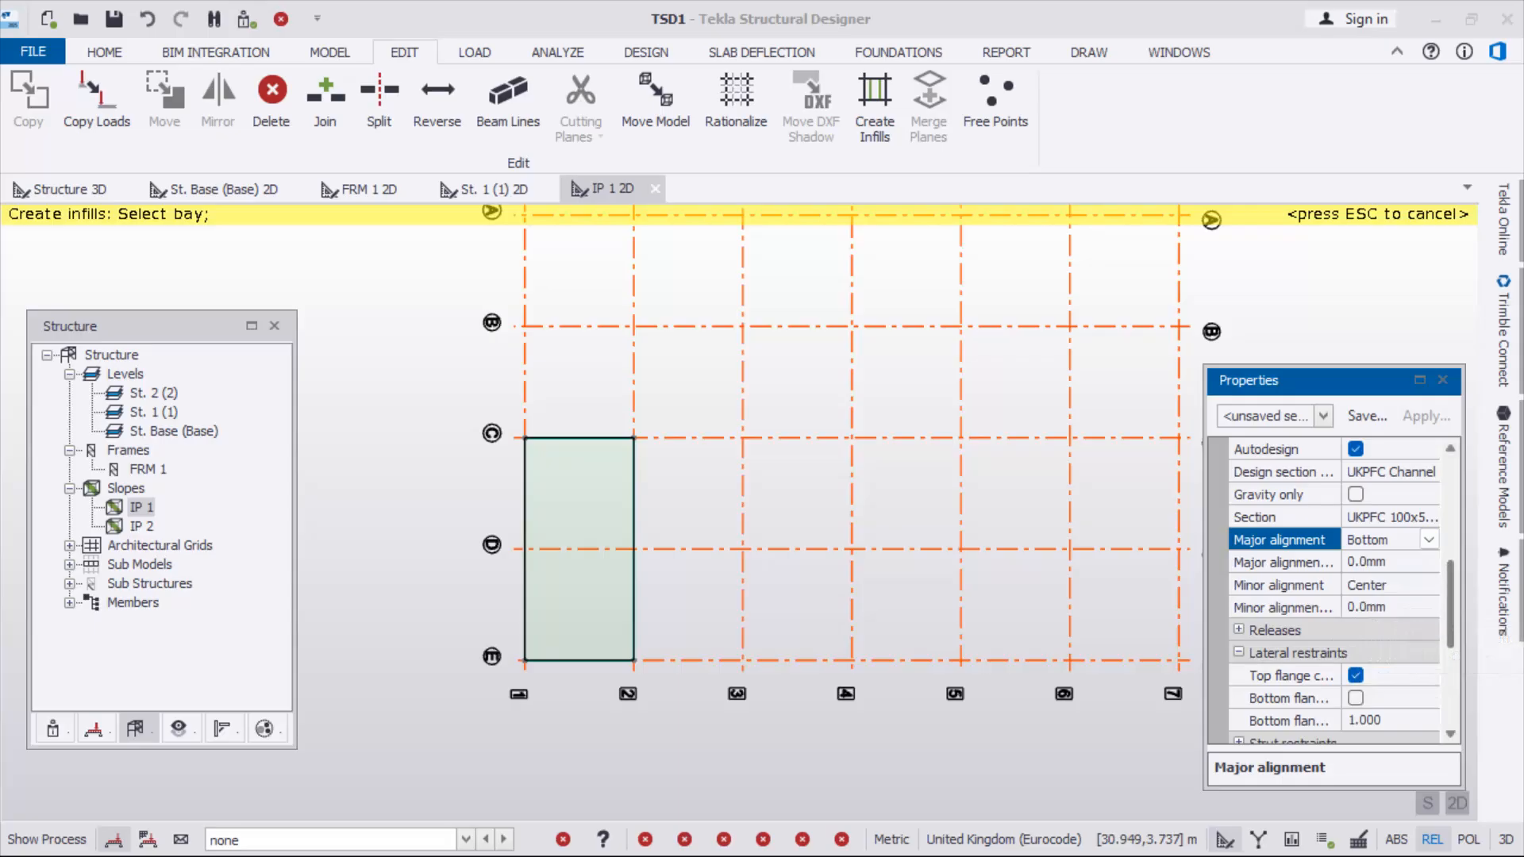
Create the infill beams in the roof bay between grids 1 and 2 and grids C and E, and end the command
scroll(1342, 593, down, 1)
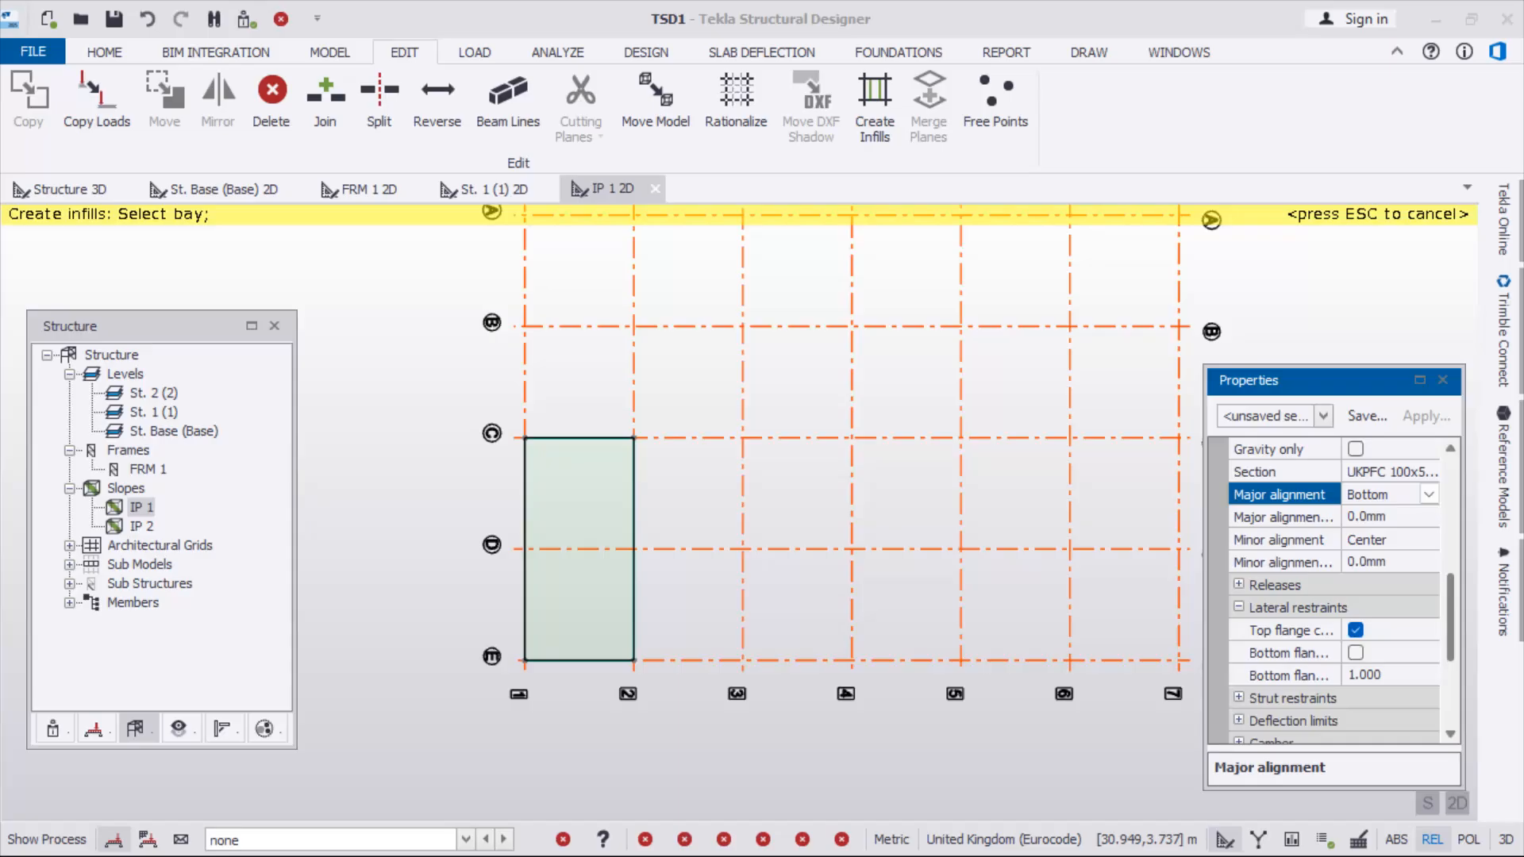
scroll(833, 549, down, 1)
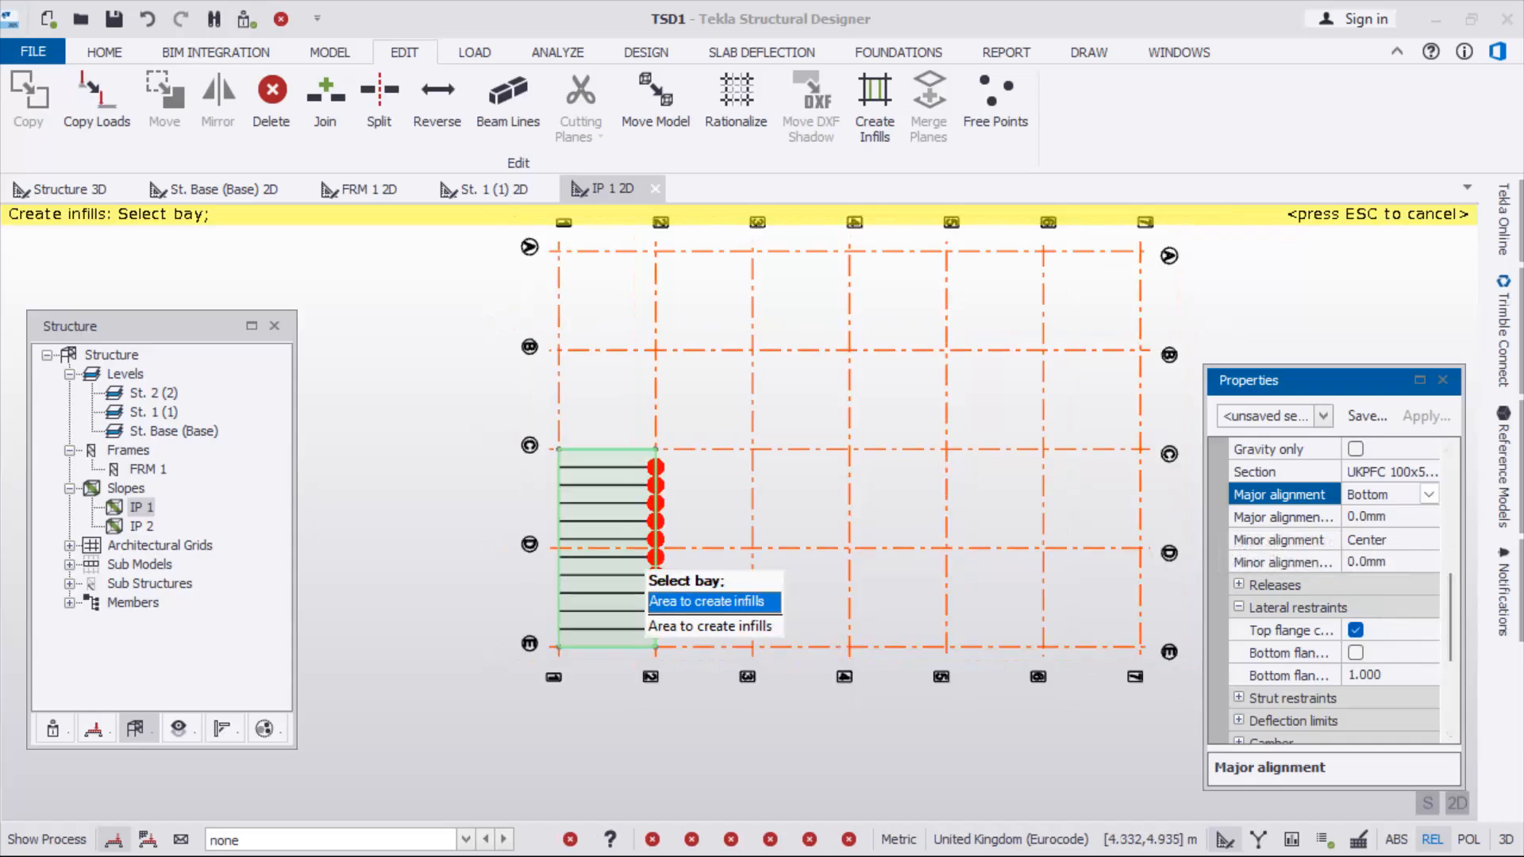
scroll(585, 530, up, 2)
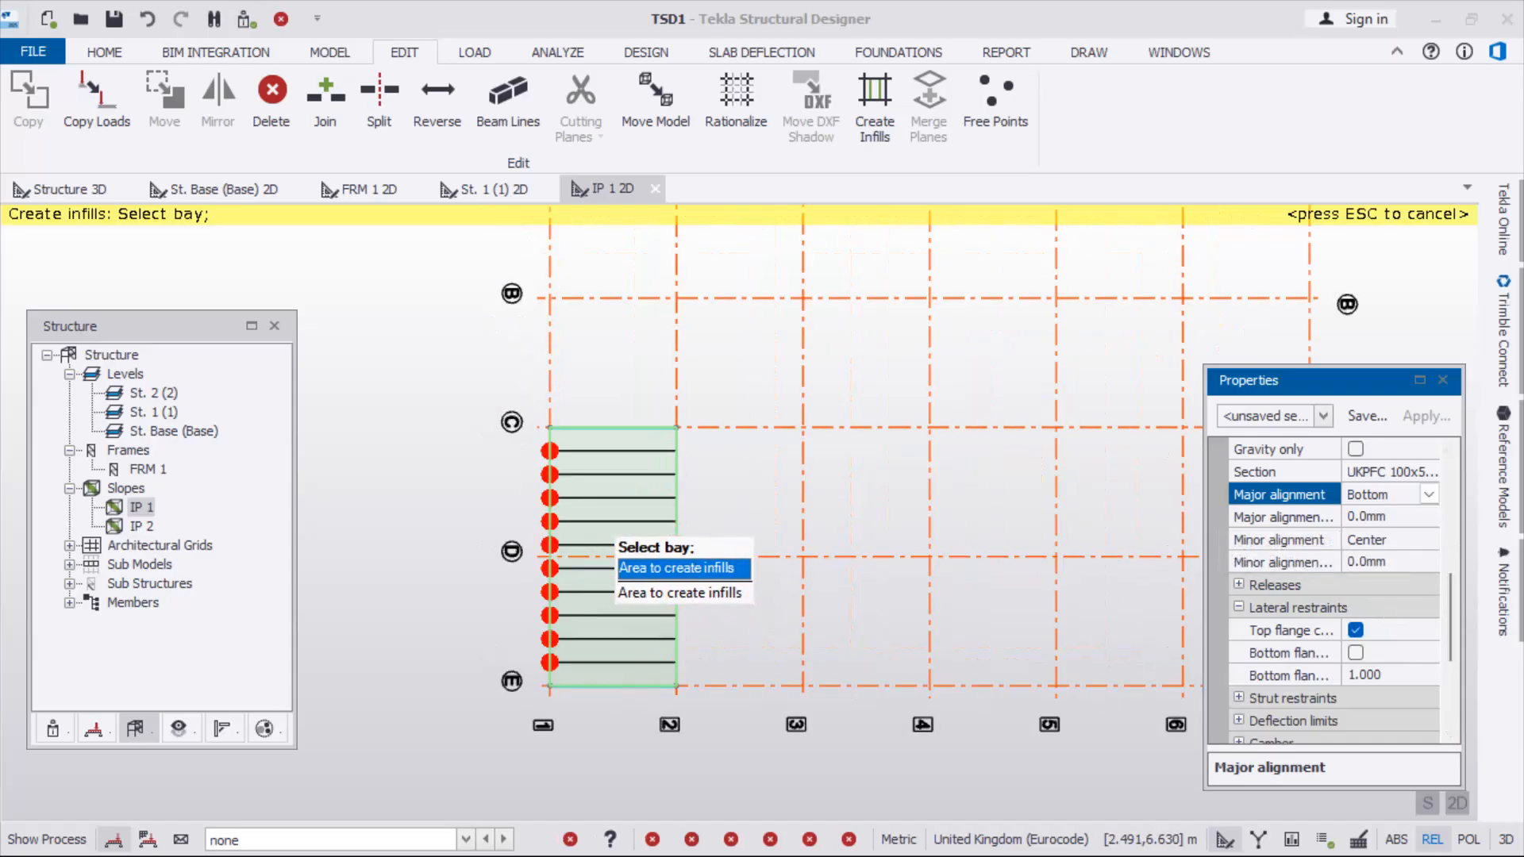
click(605, 530)
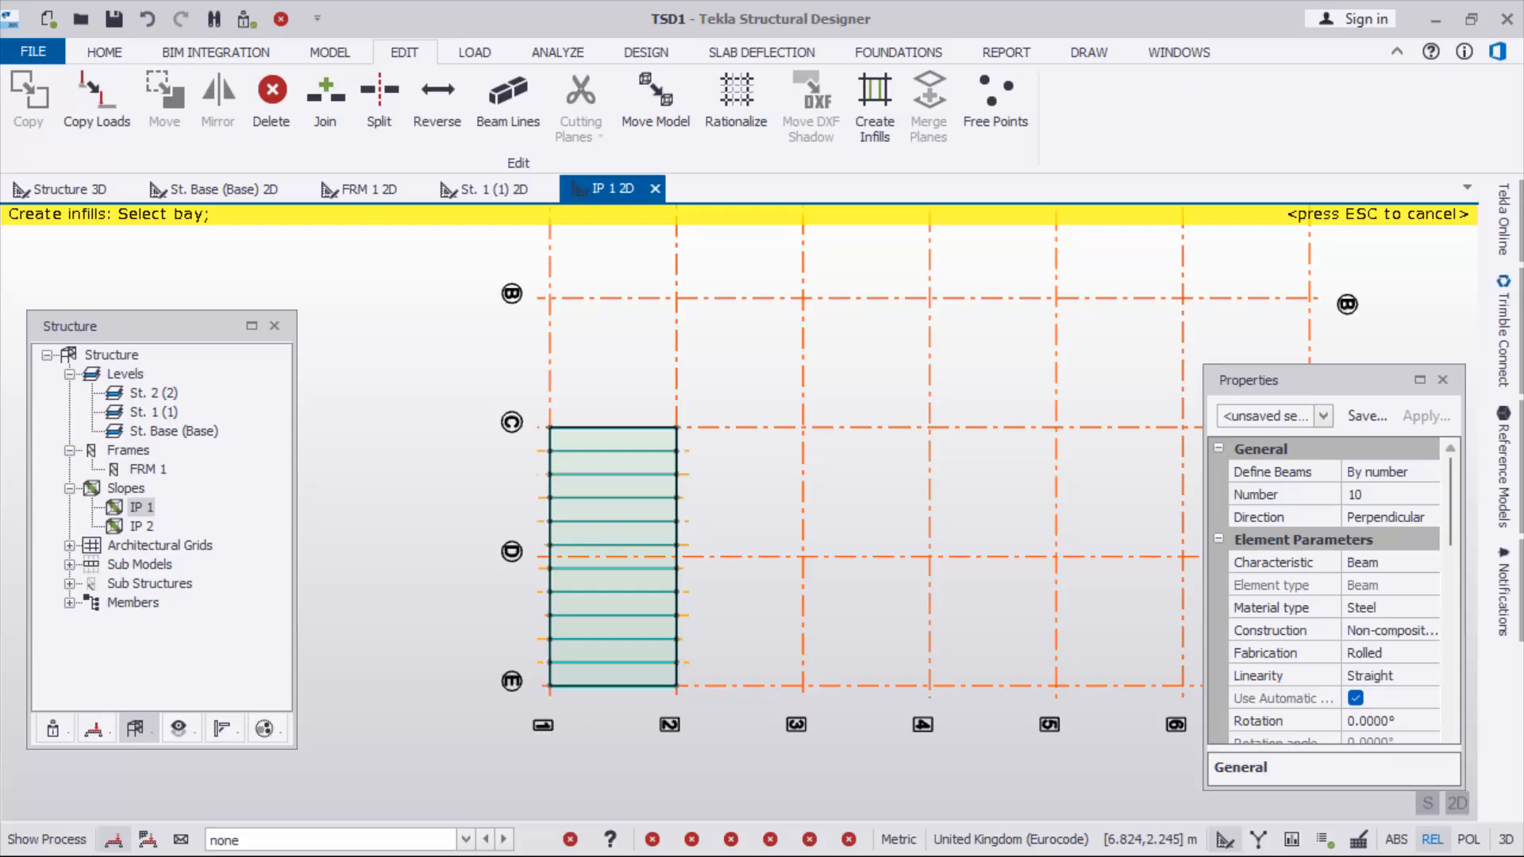
key(Escape)
scroll(595, 487, up, 2)
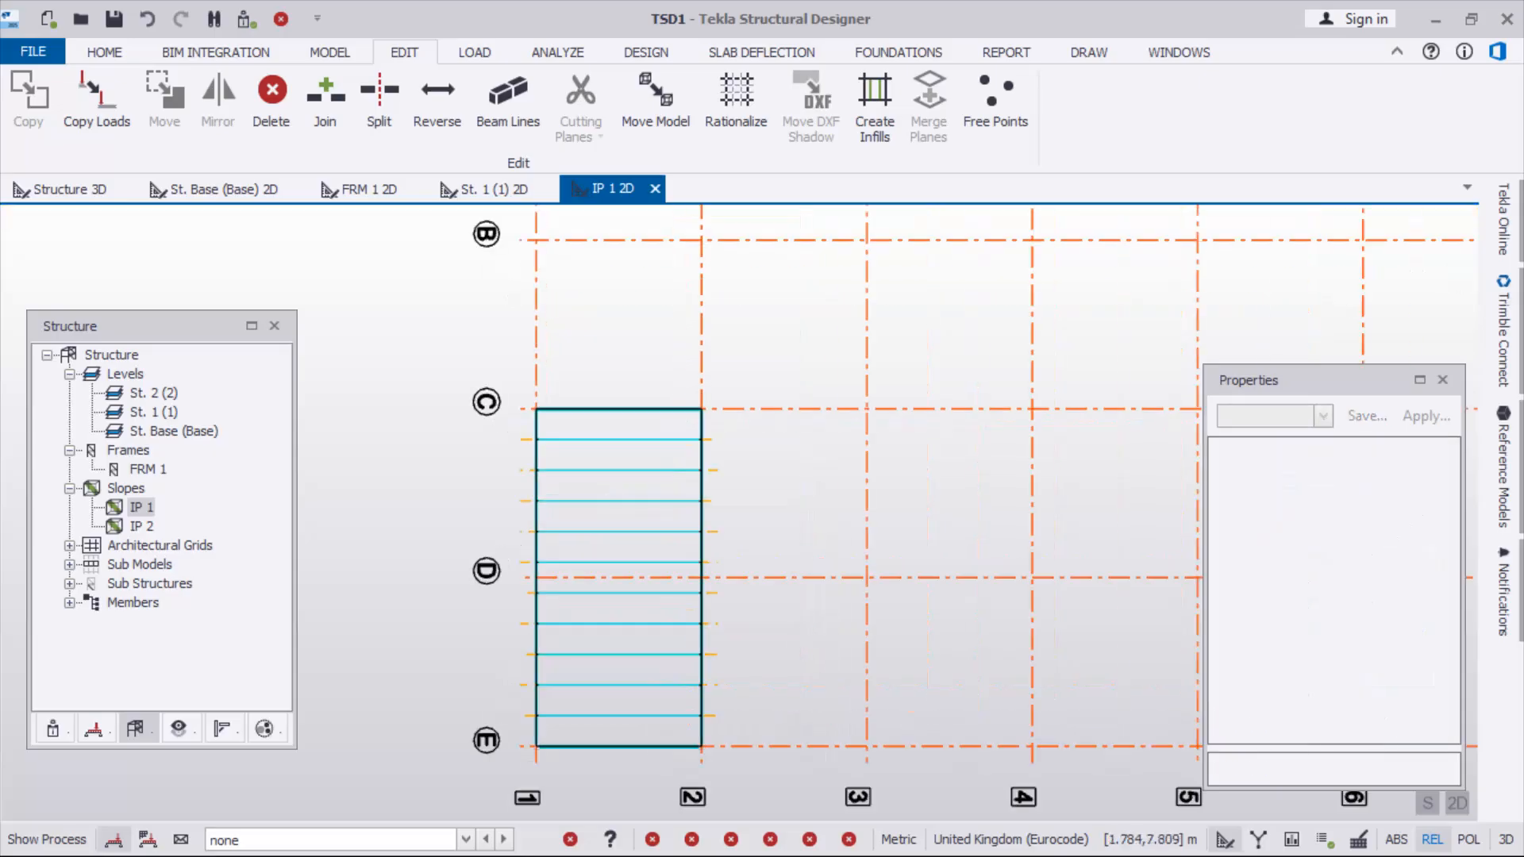
scroll(599, 674, up, 1)
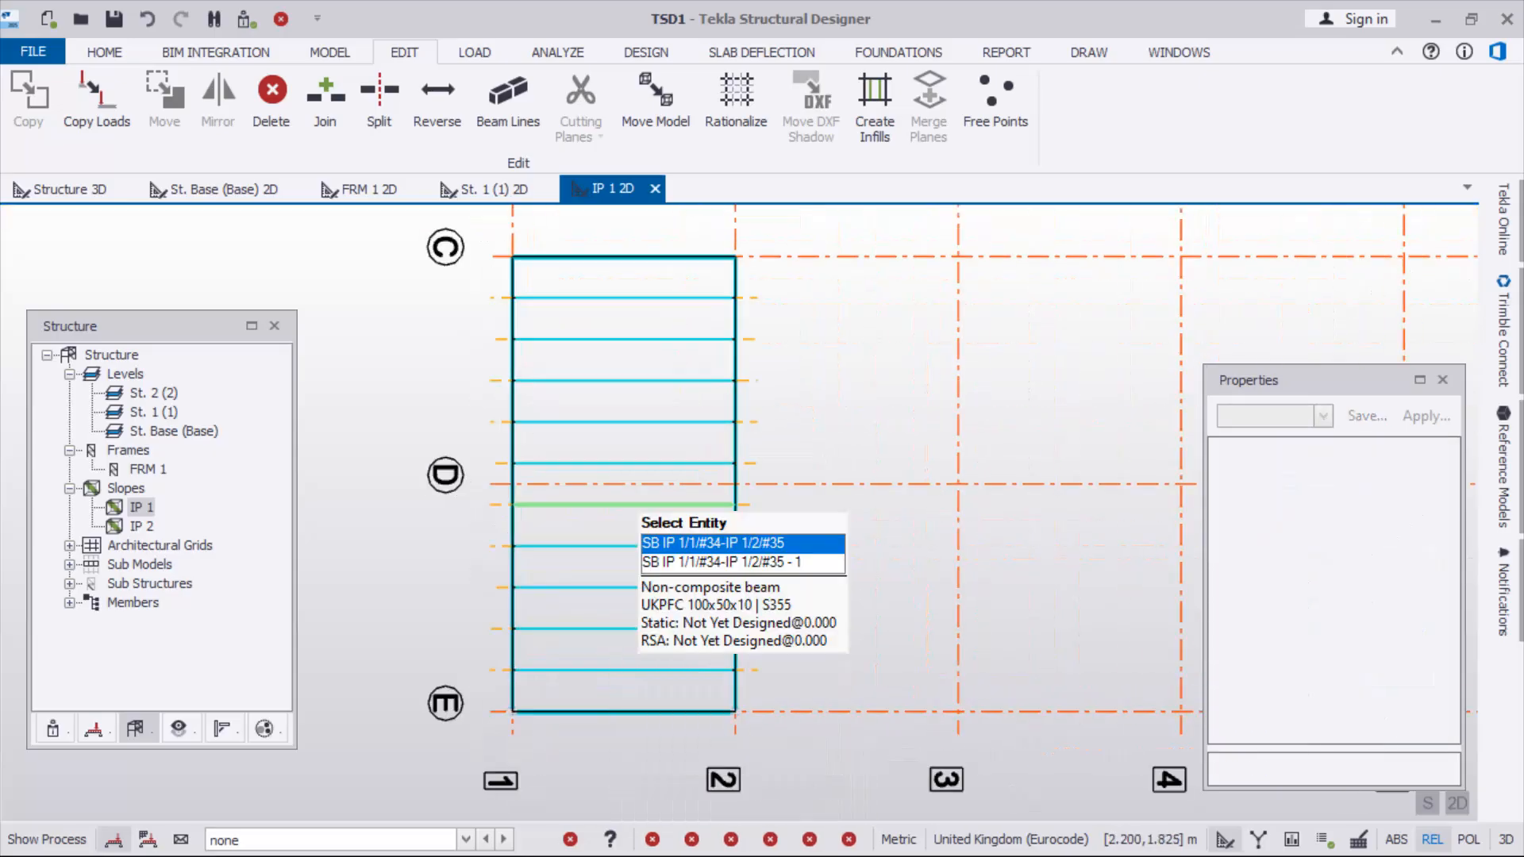
scroll(546, 552, down, 3)
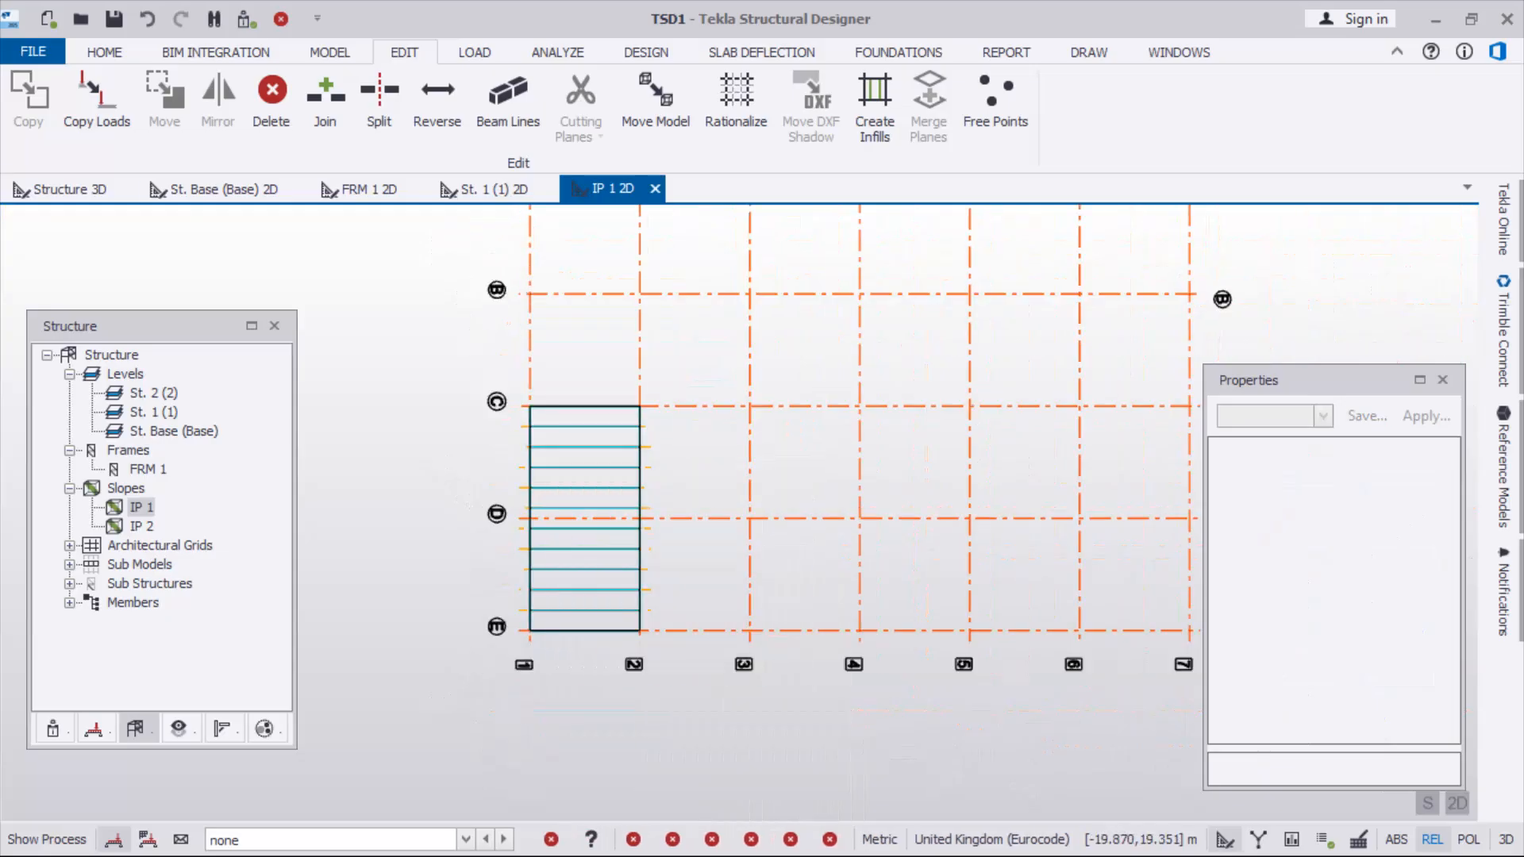
Examine the infill beams on the roof slope in the 3D structure view from several angles
click(70, 190)
scroll(635, 369, up, 6)
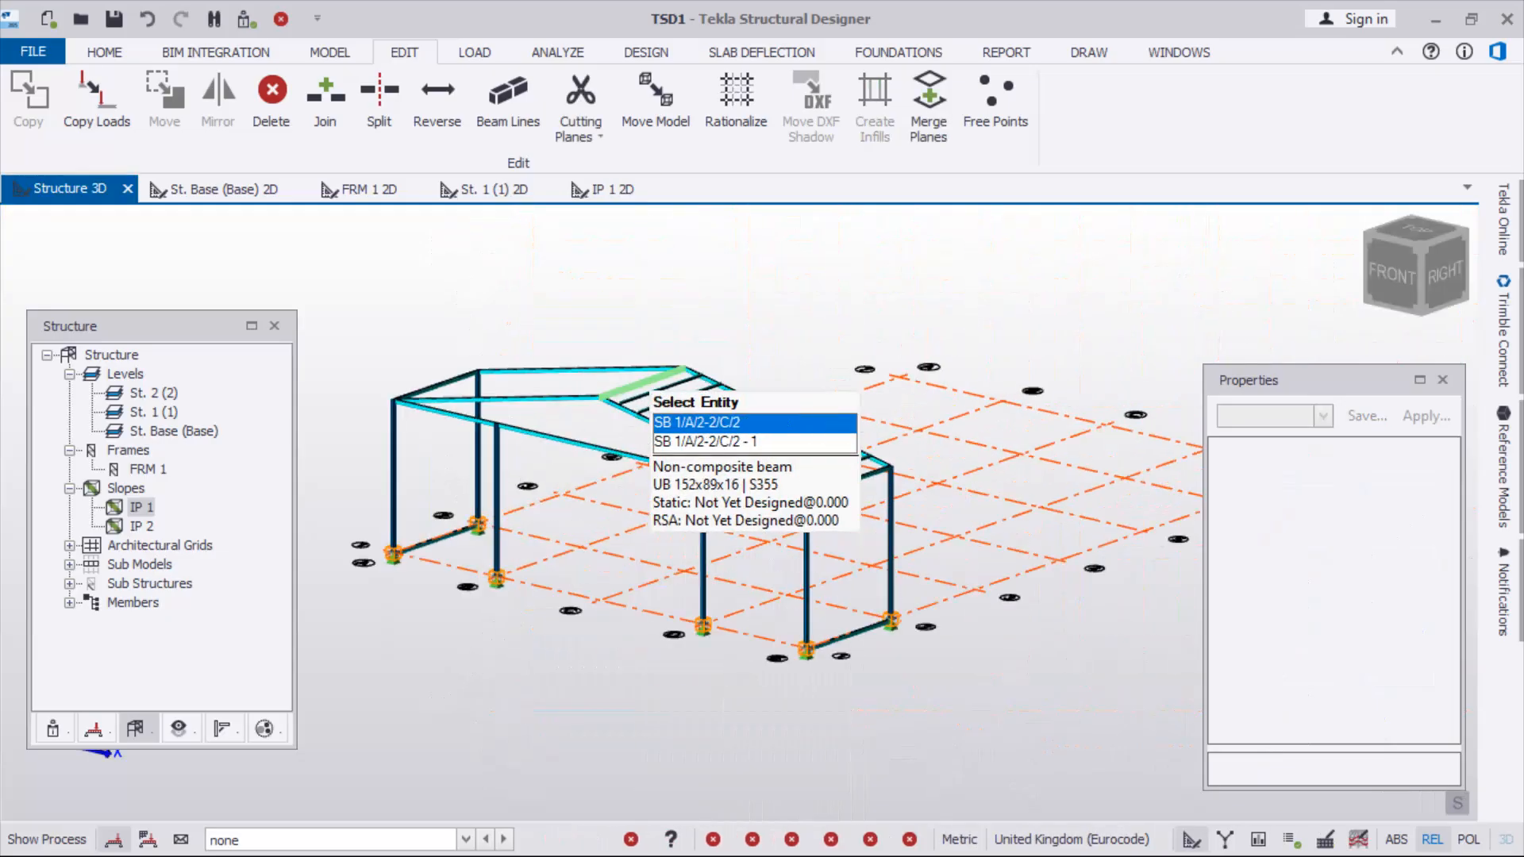
scroll(559, 476, up, 3)
scroll(623, 496, up, 3)
scroll(623, 504, down, 6)
right_drag(570, 357, 627, 359)
right_drag(659, 417, 734, 388)
scroll(731, 389, down, 5)
right_drag(810, 571, 951, 511)
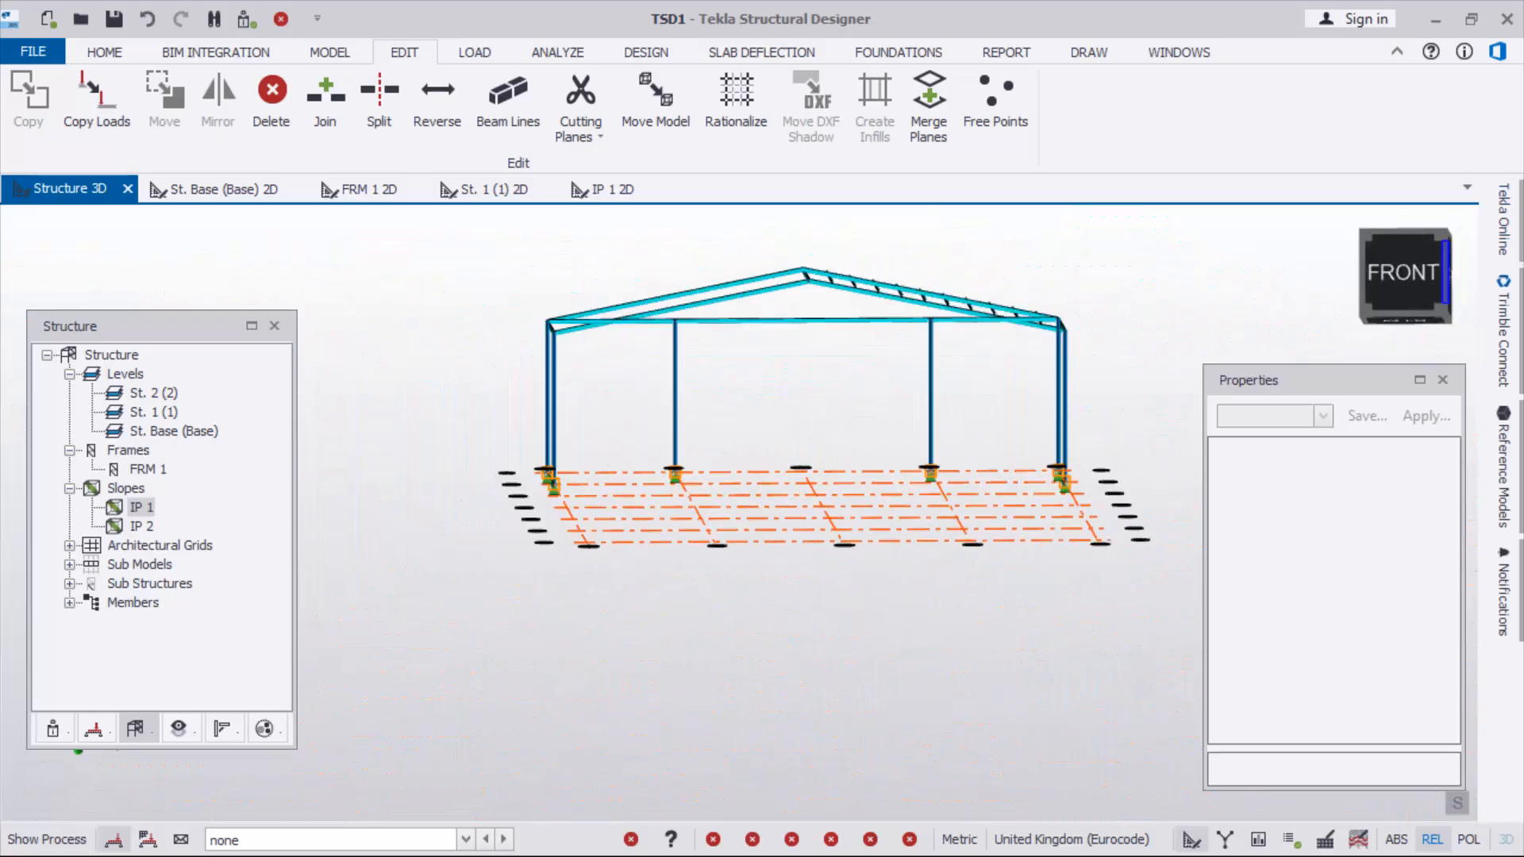
Examine from the front how the channel infills sit on the rafter between the ridge and the eaves
click(1393, 290)
scroll(746, 494, up, 10)
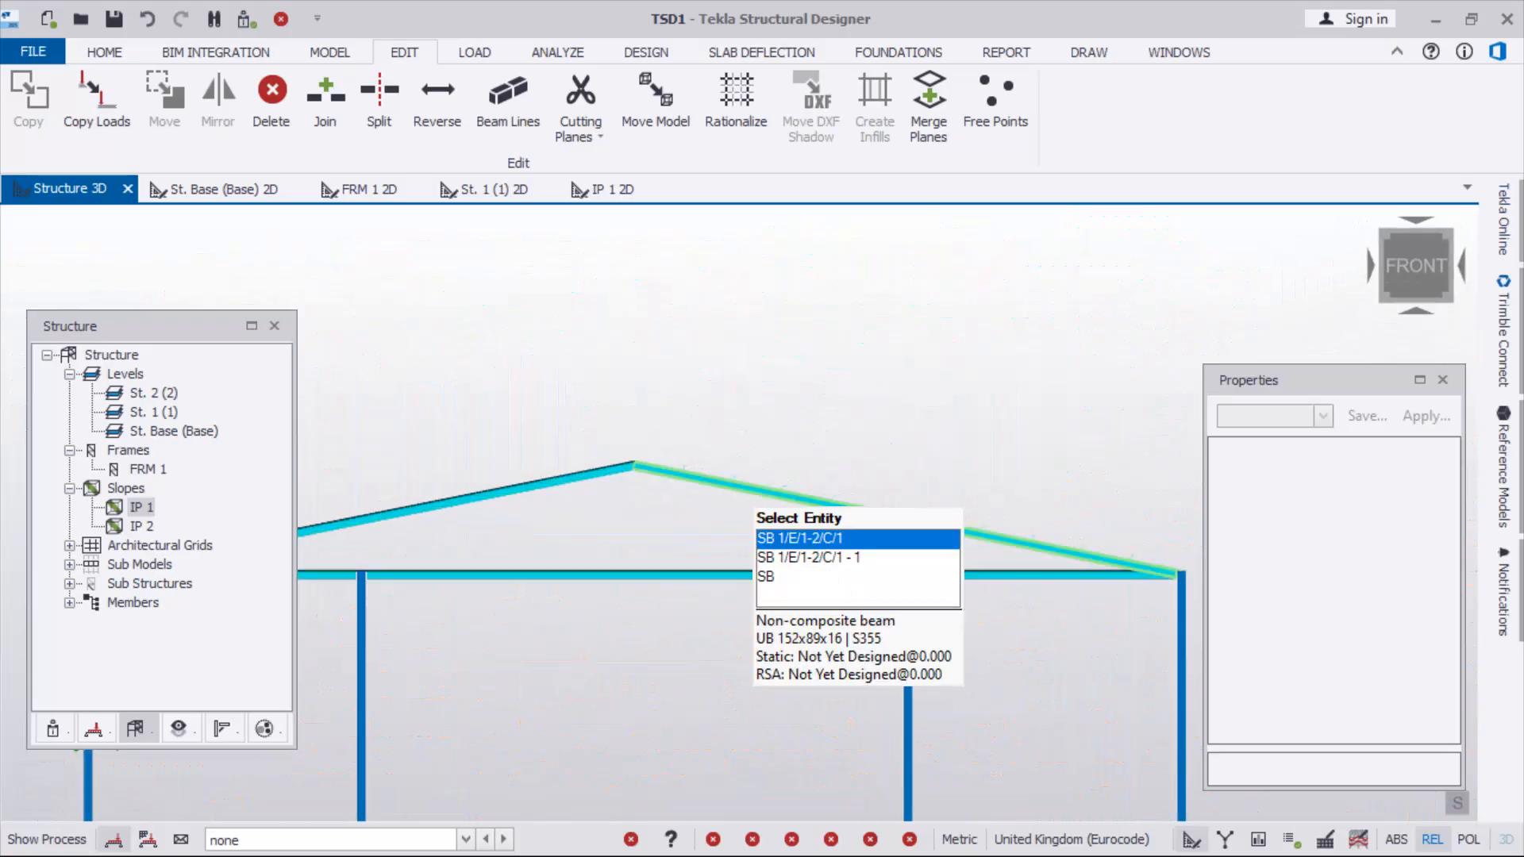
scroll(830, 298, down, 6)
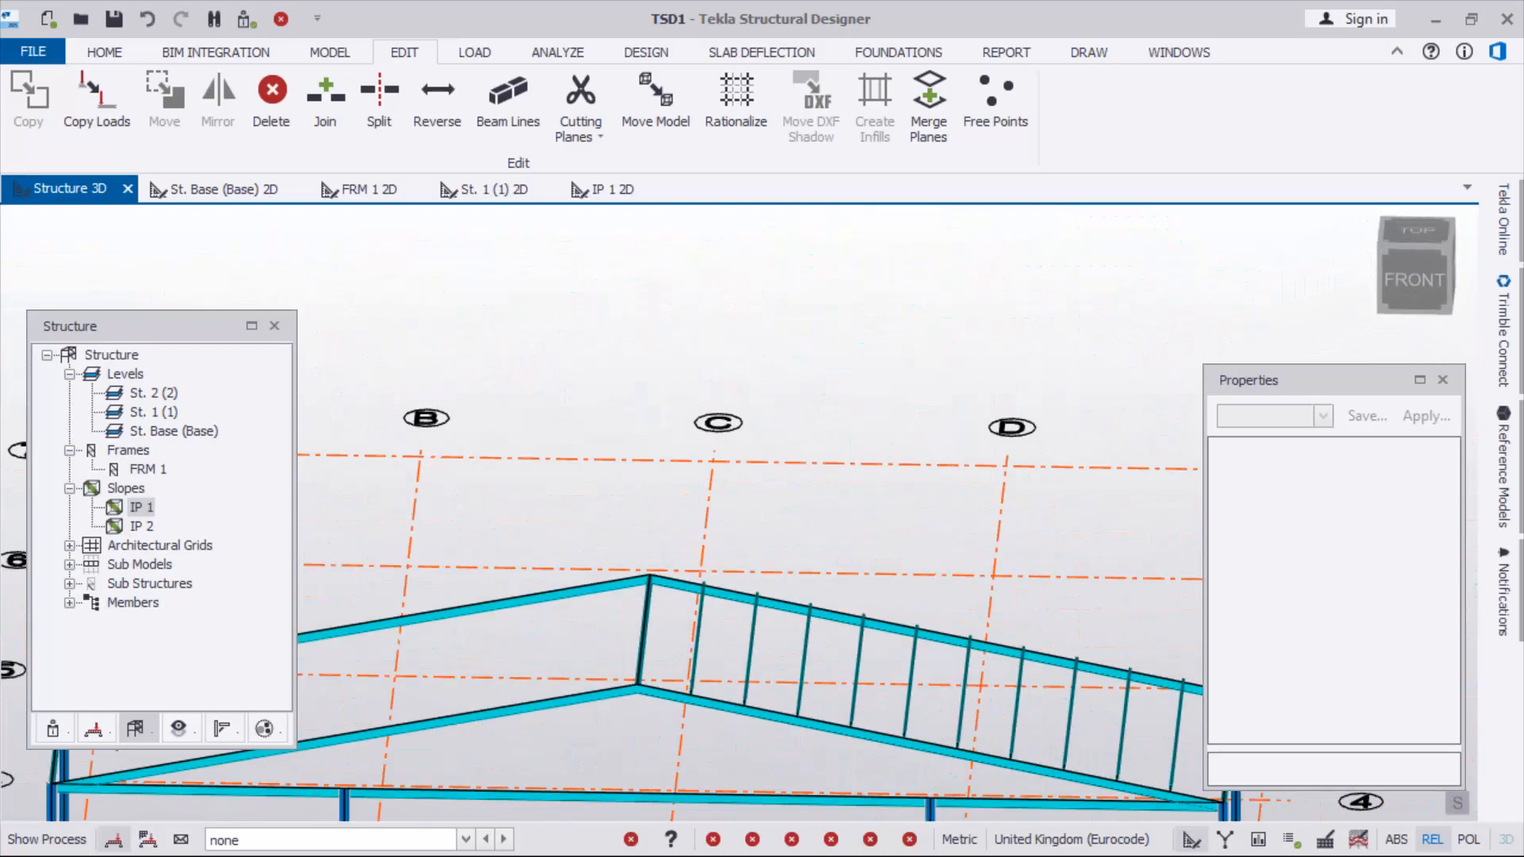
right_drag(830, 302, 832, 242)
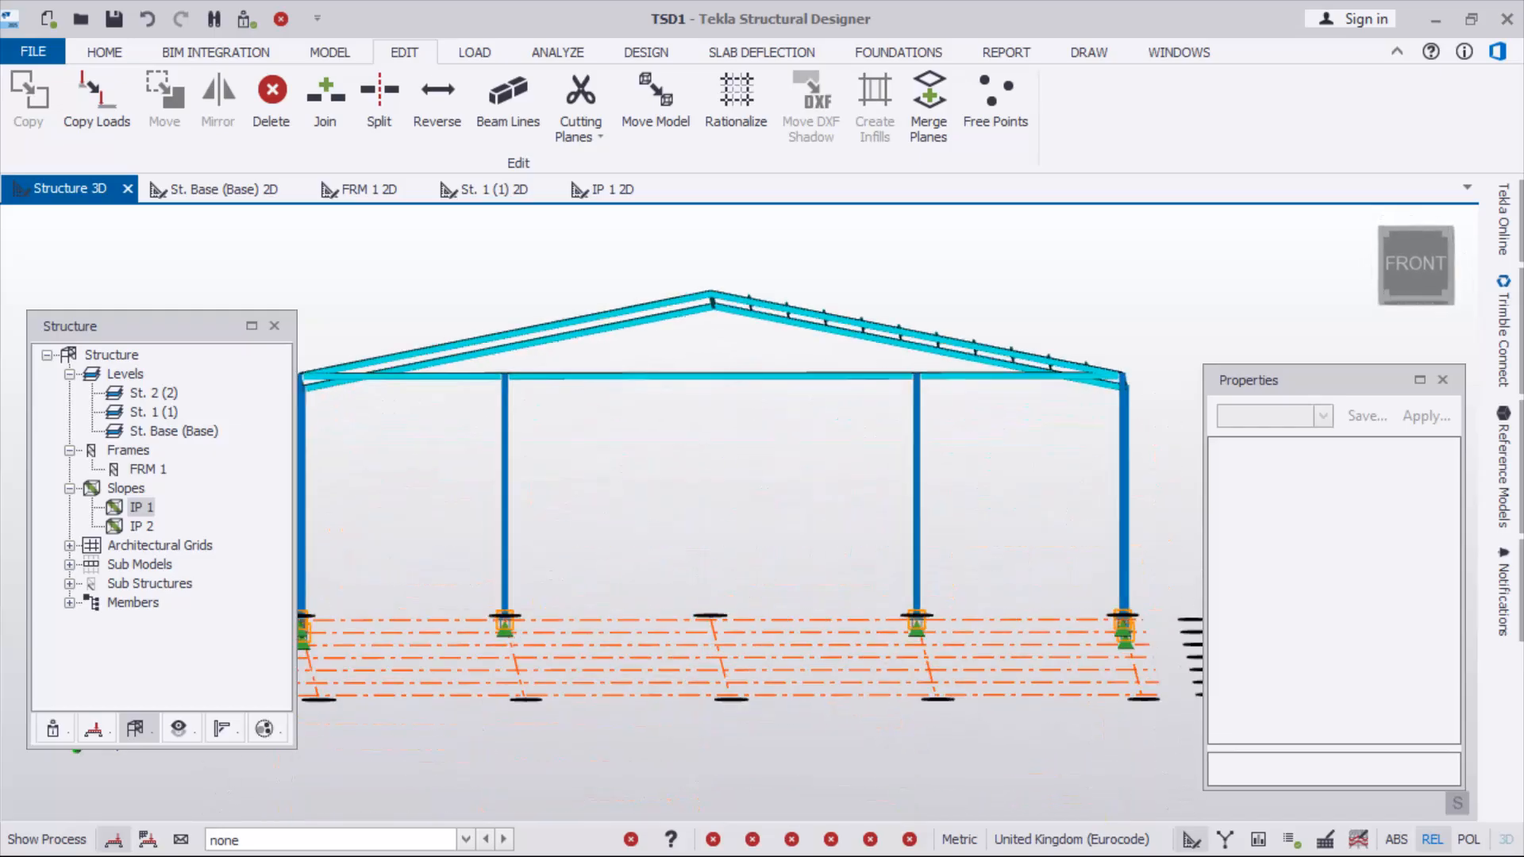
click(1415, 268)
scroll(754, 445, up, 6)
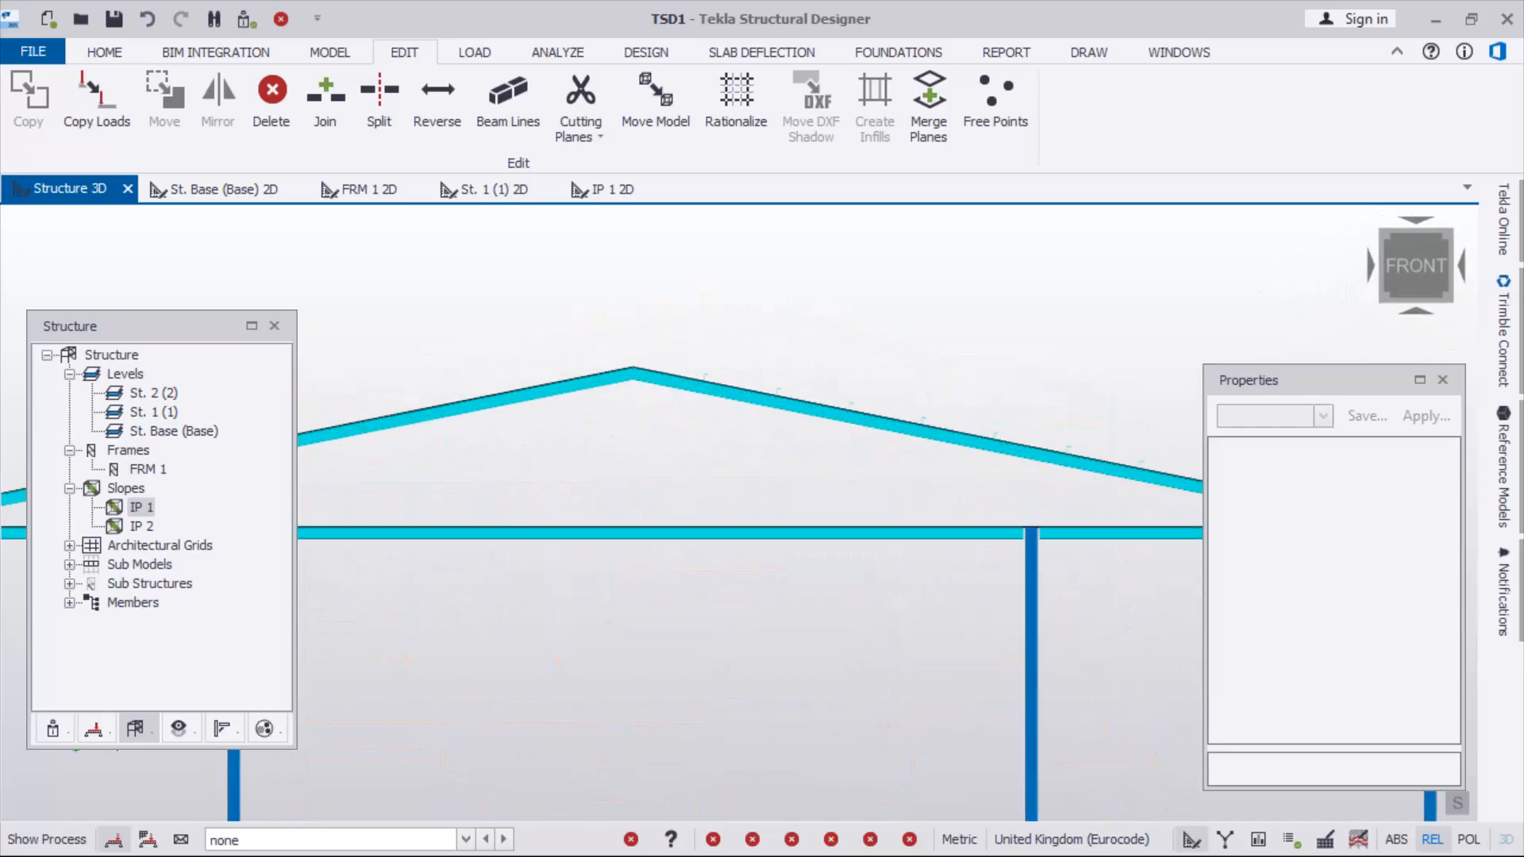
scroll(869, 484, down, 4)
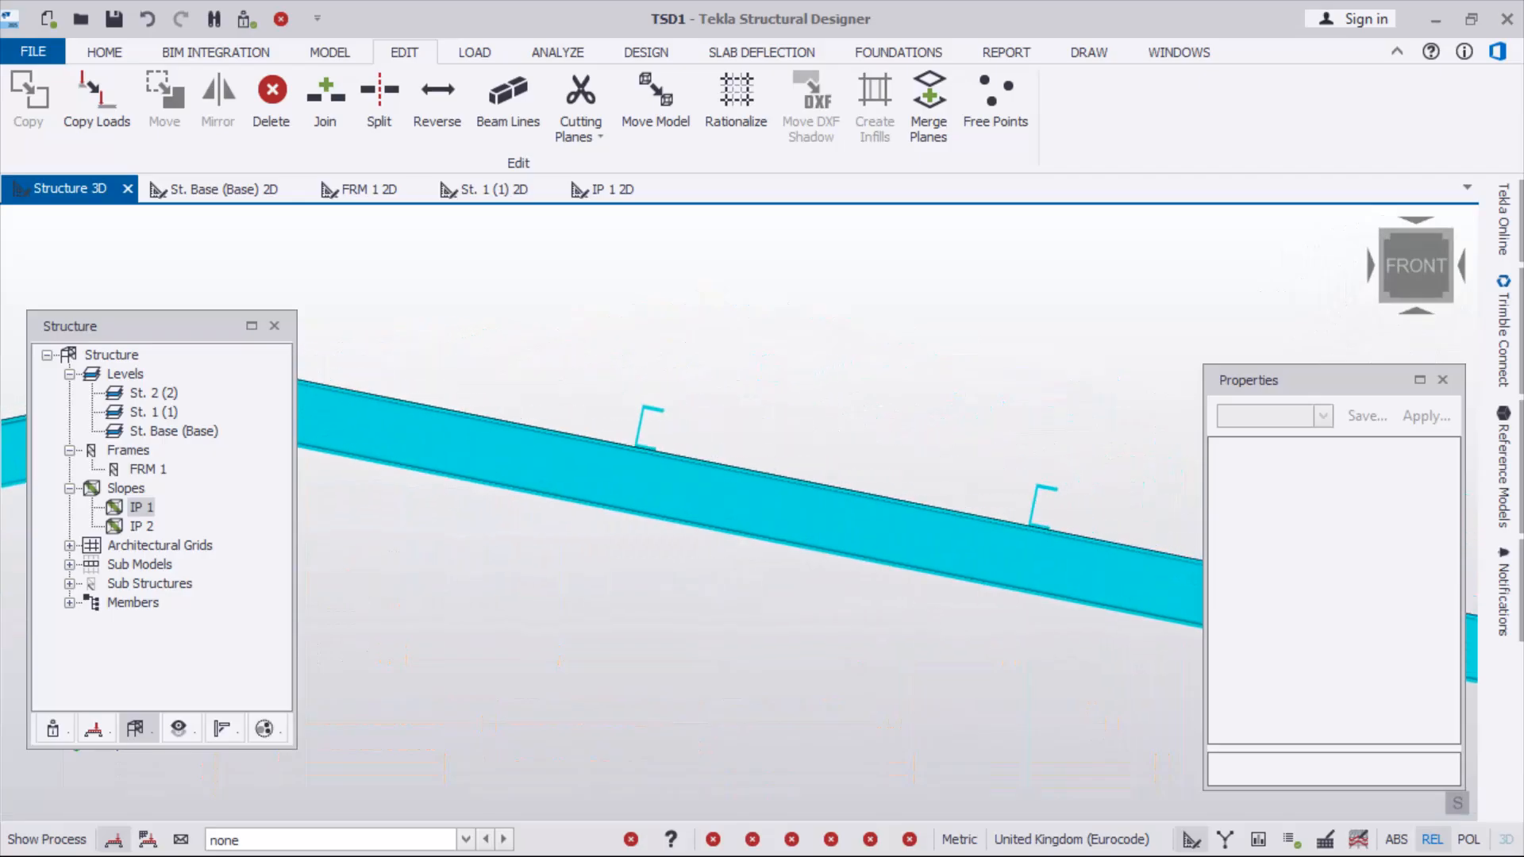
scroll(690, 360, down, 5)
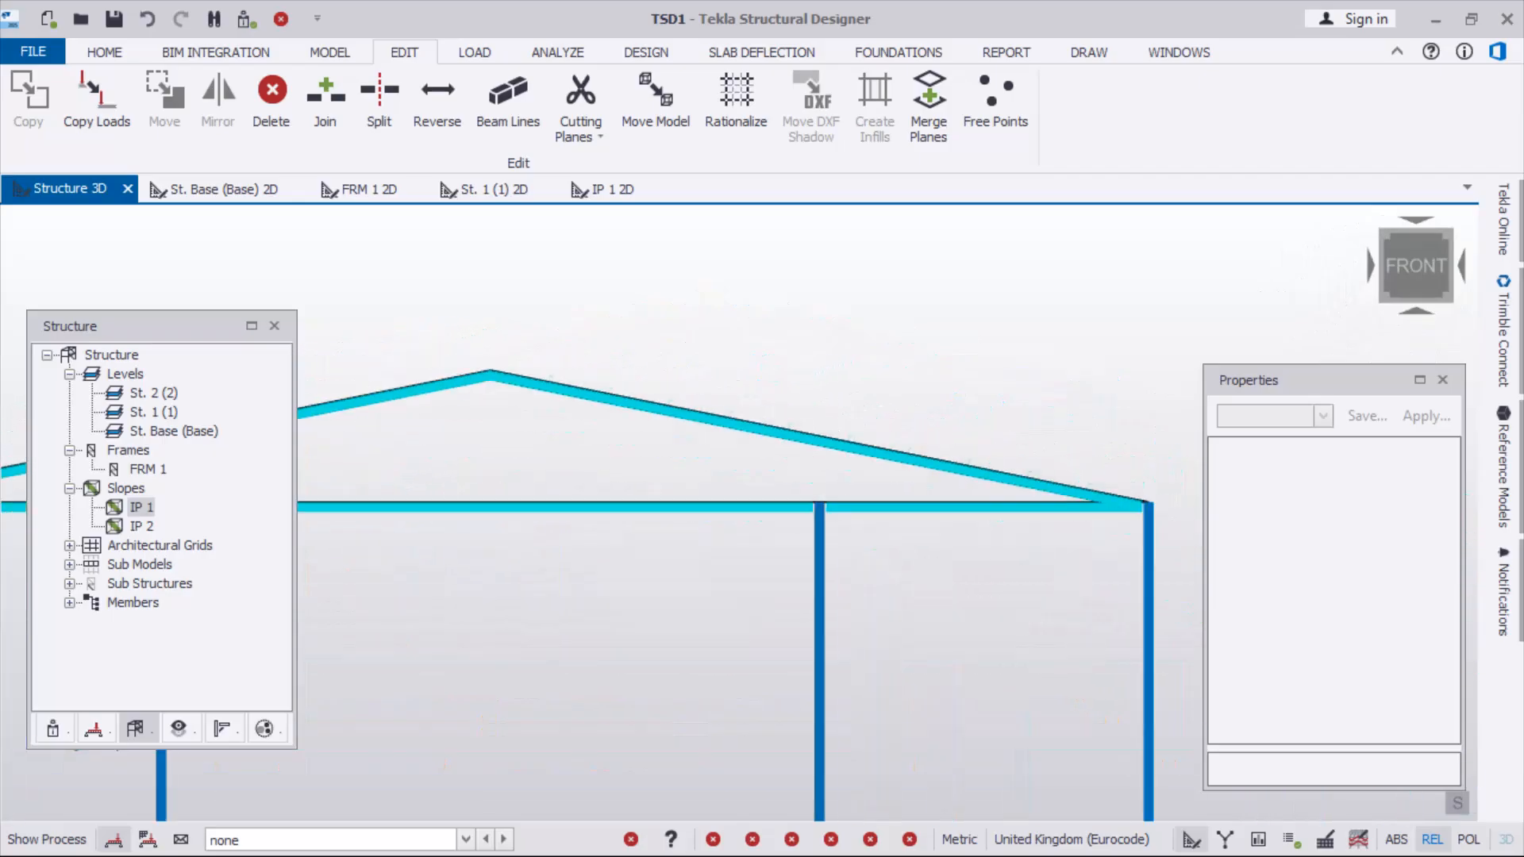
scroll(1101, 486, up, 6)
scroll(873, 381, down, 2)
scroll(1038, 464, up, 4)
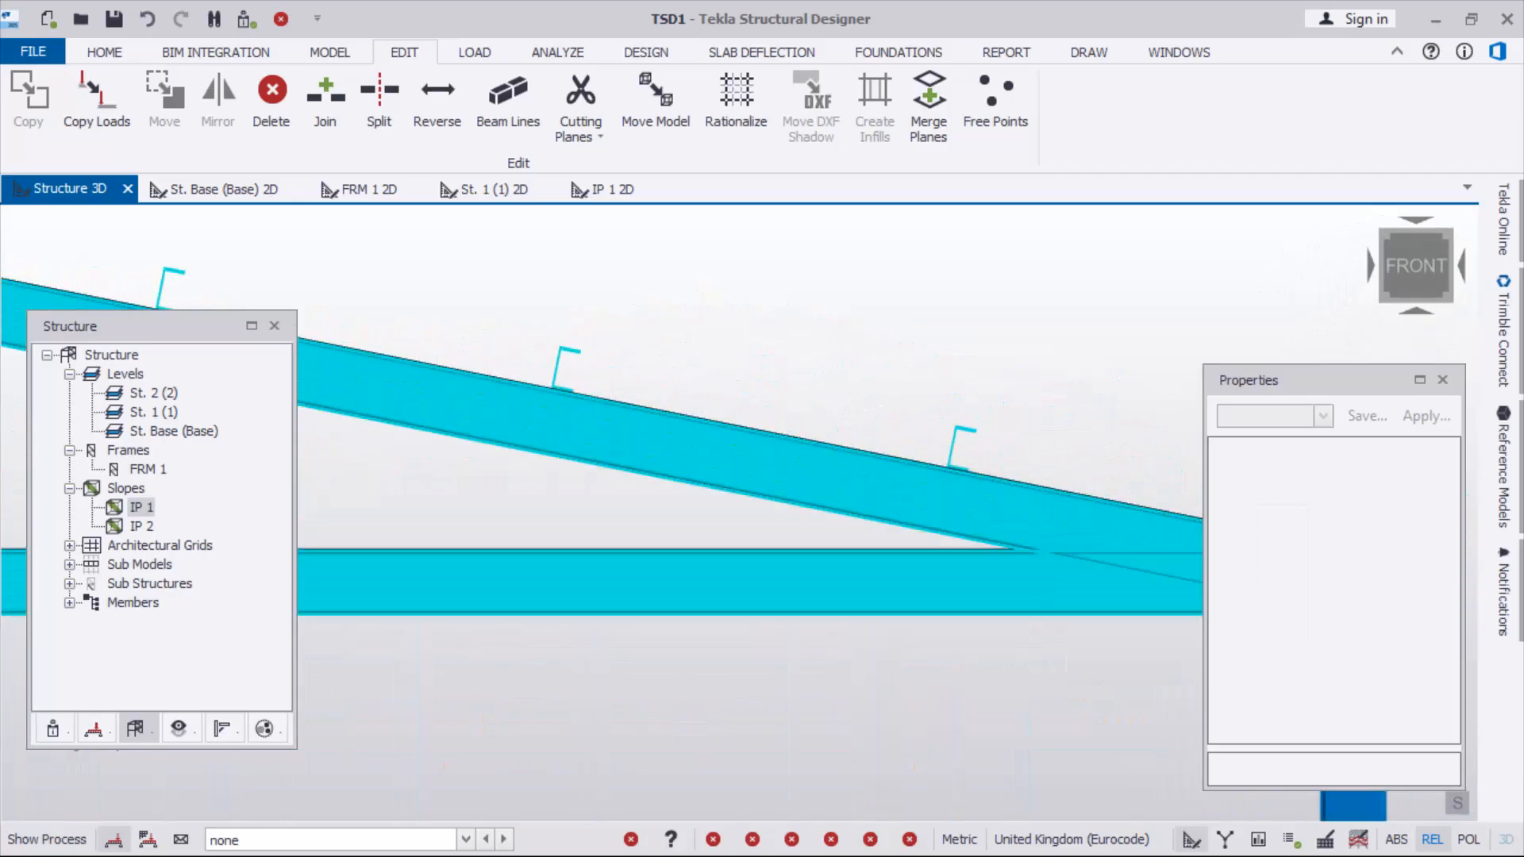
Copy the lowest channel infill beam down the slope to a position on the rafter just above the eaves
click(954, 435)
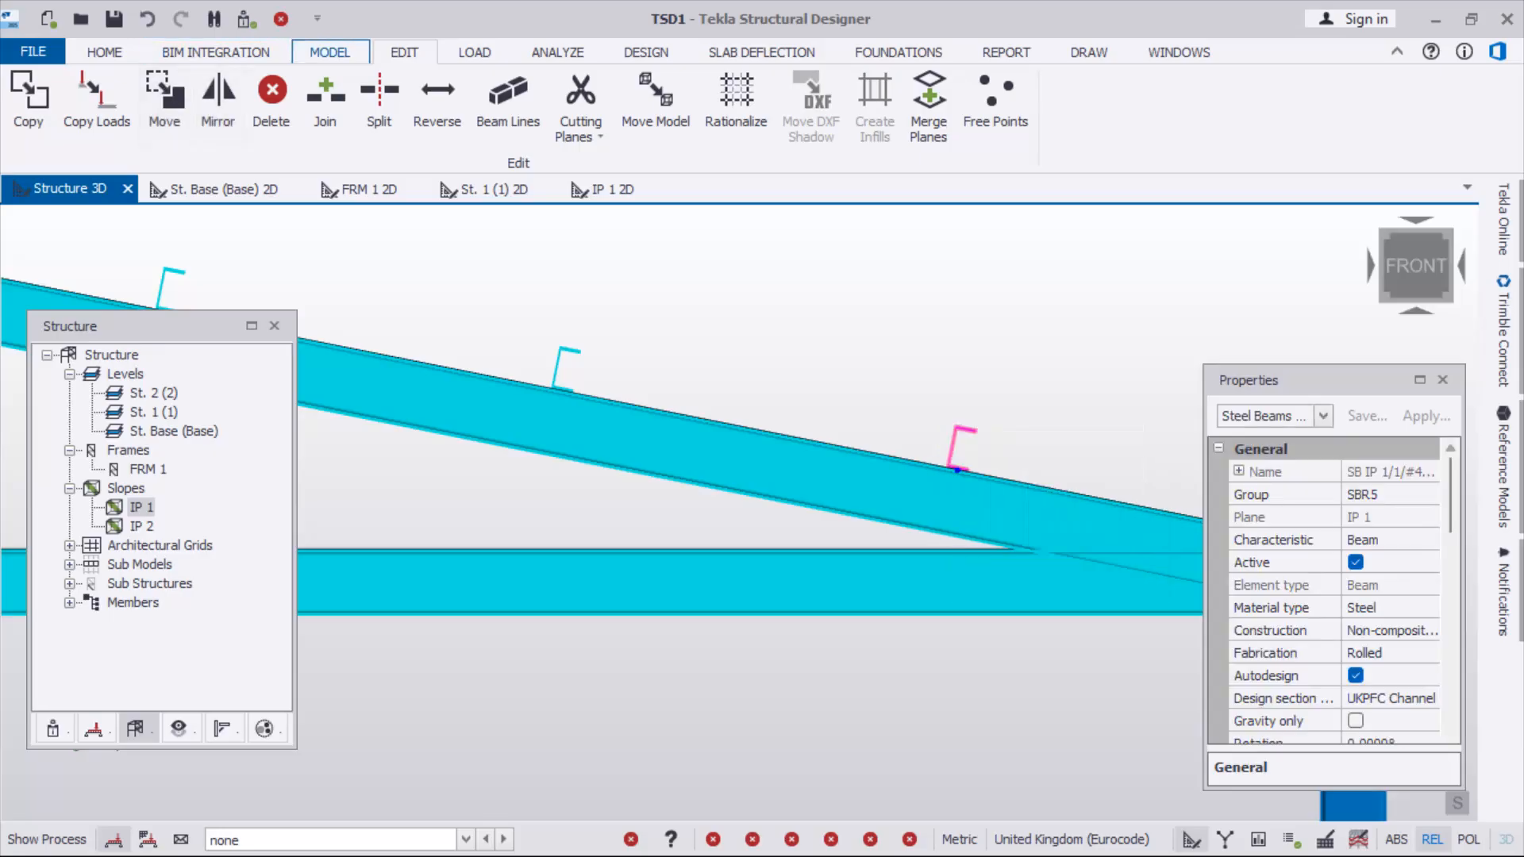
click(28, 99)
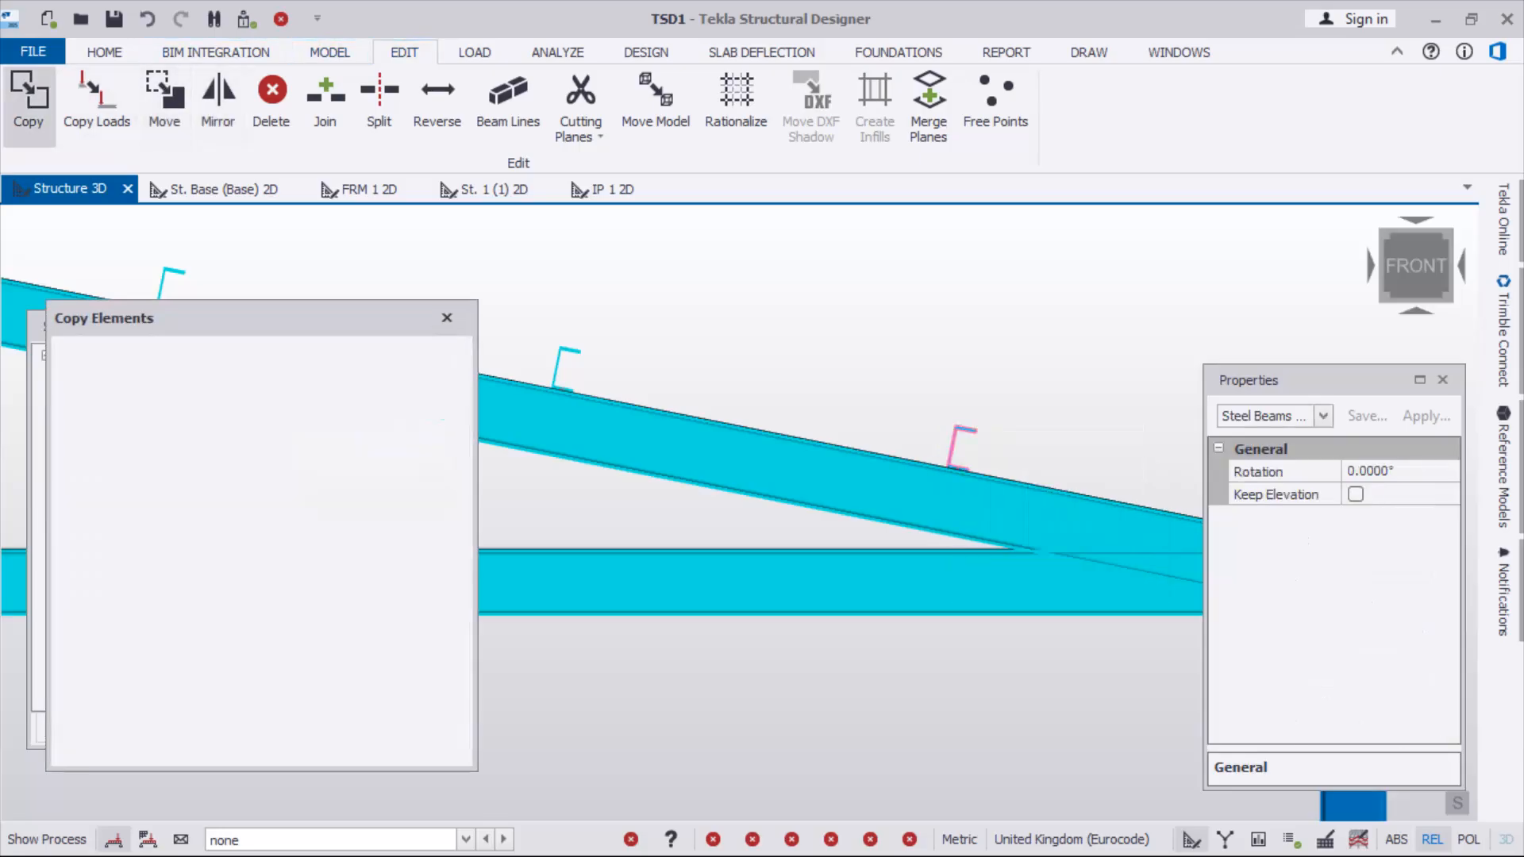
scroll(492, 309, down, 2)
scroll(809, 410, up, 4)
click(752, 400)
scroll(672, 385, down, 2)
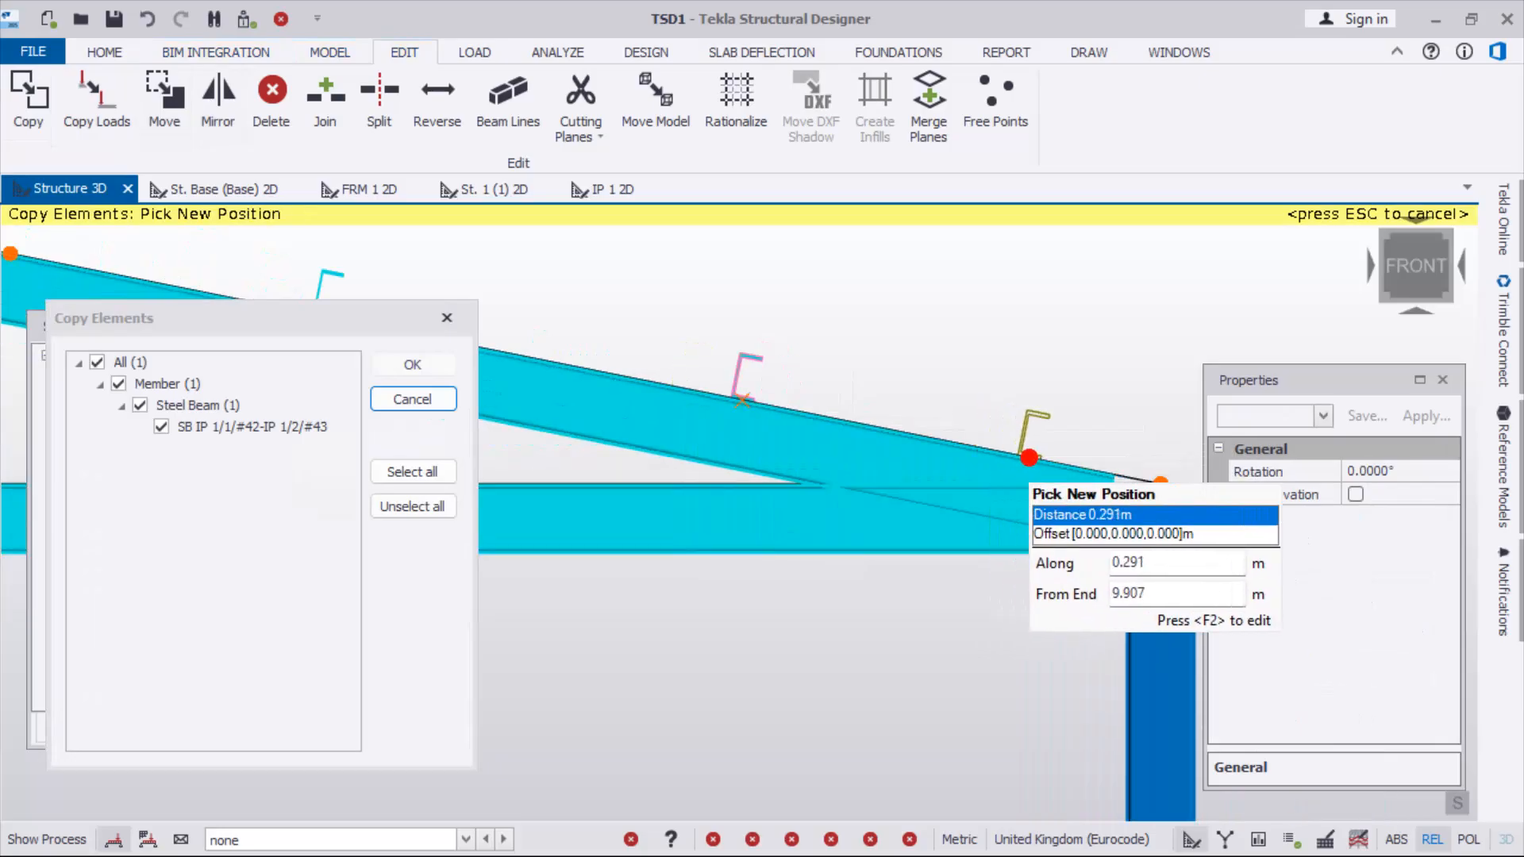
scroll(1024, 464, up, 2)
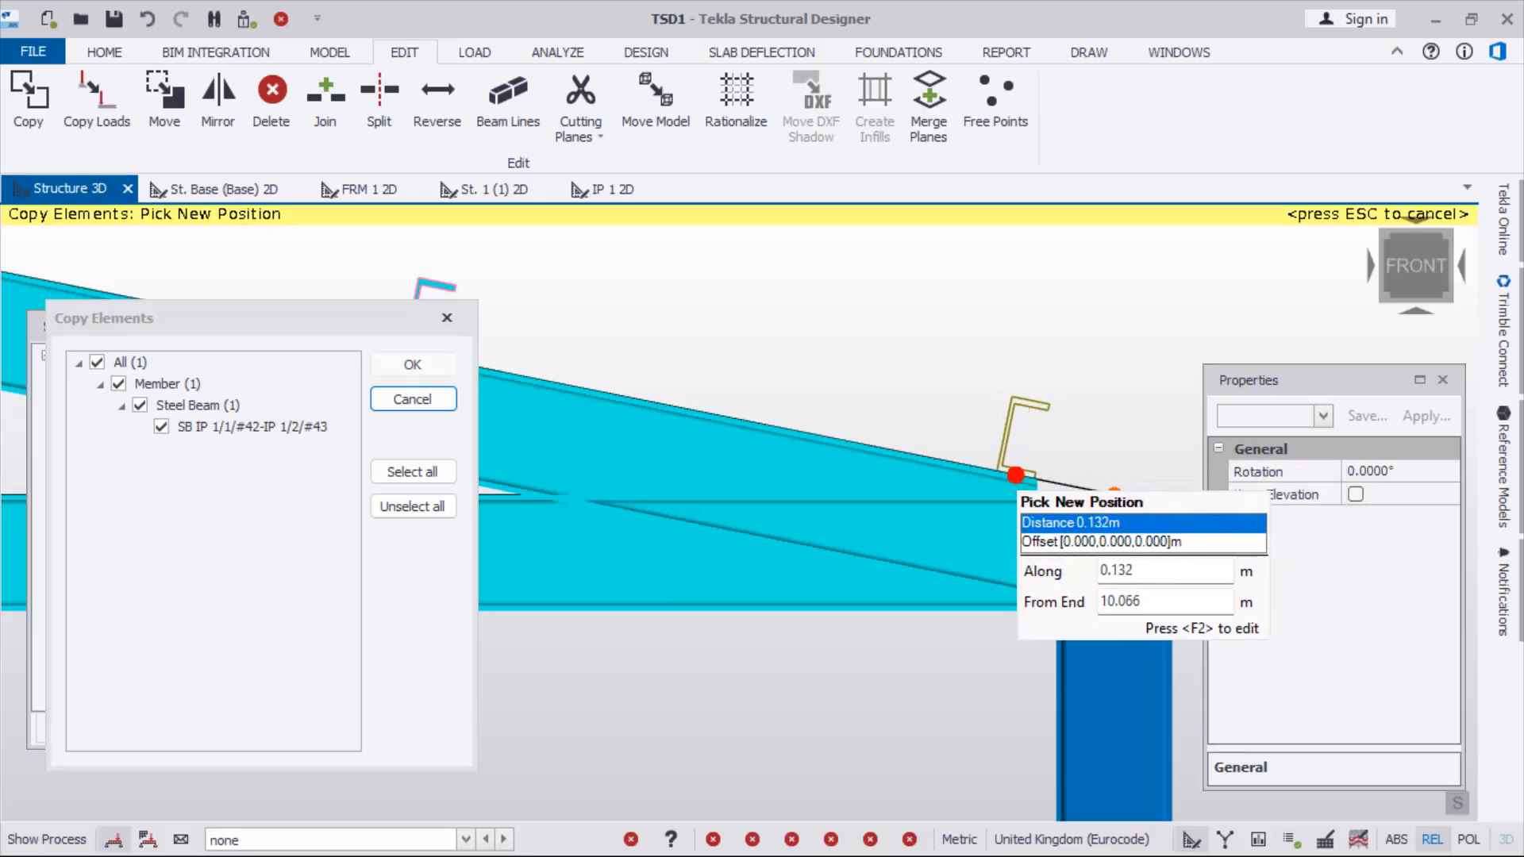
scroll(1020, 468, down, 4)
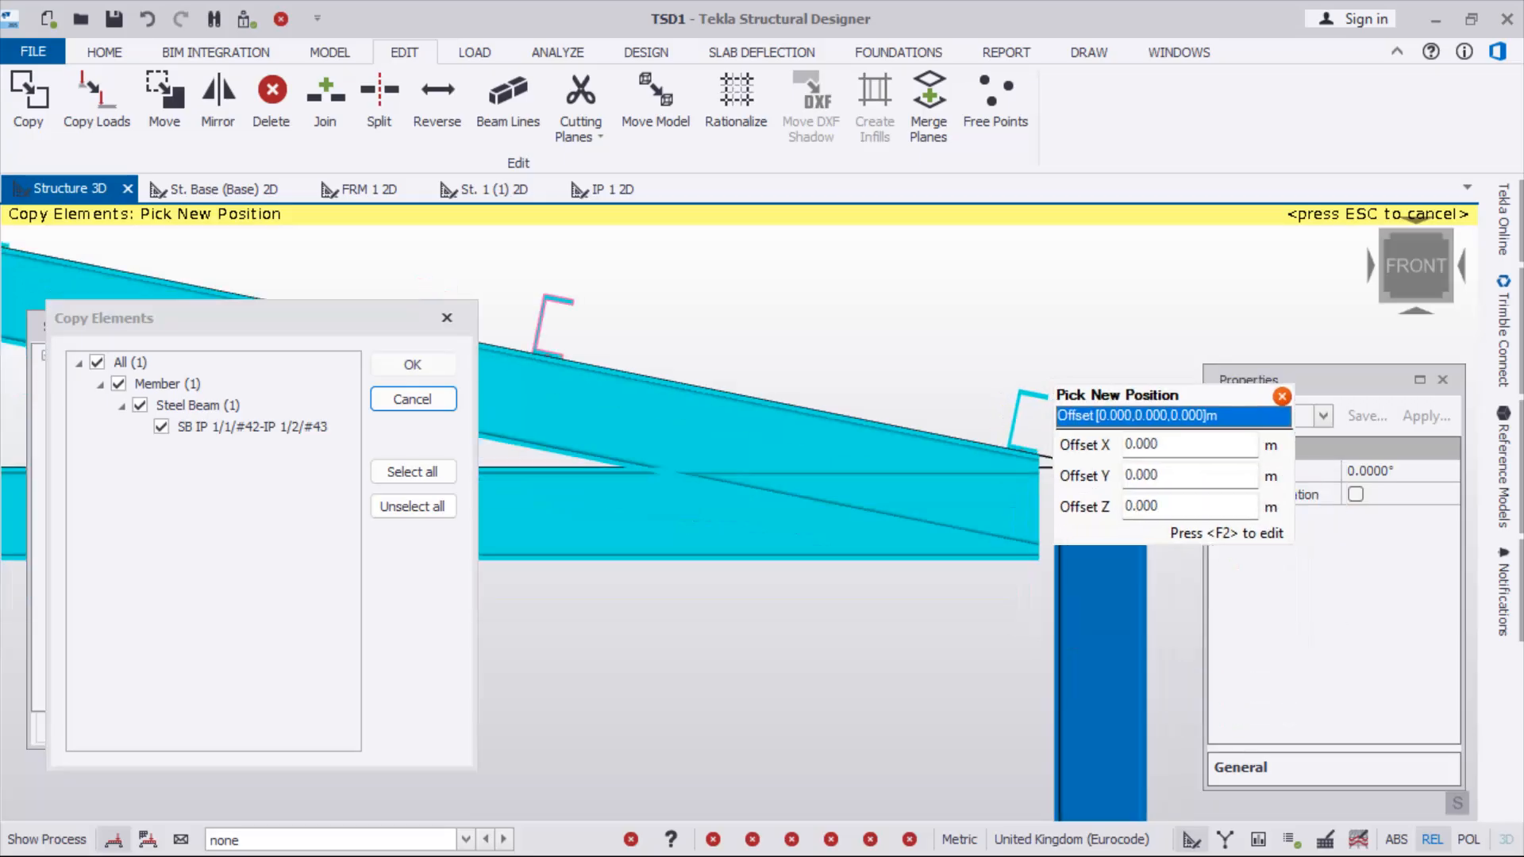
Place another copy of the same channel infill beam on the rafter close to the ridge, and end the copy command
scroll(1073, 414, down, 2)
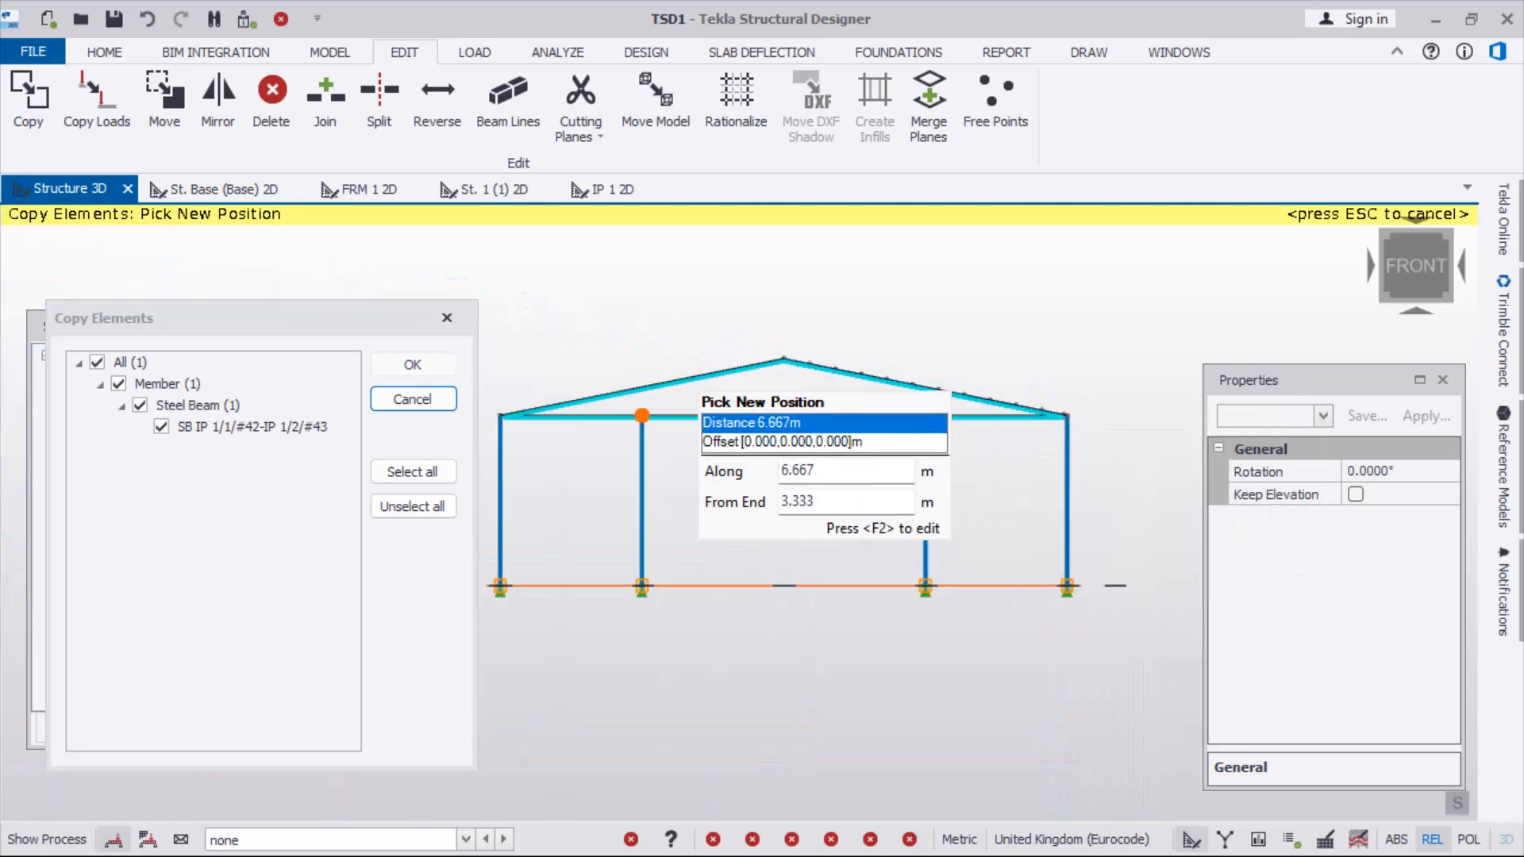
scroll(805, 373, up, 3)
scroll(817, 380, up, 3)
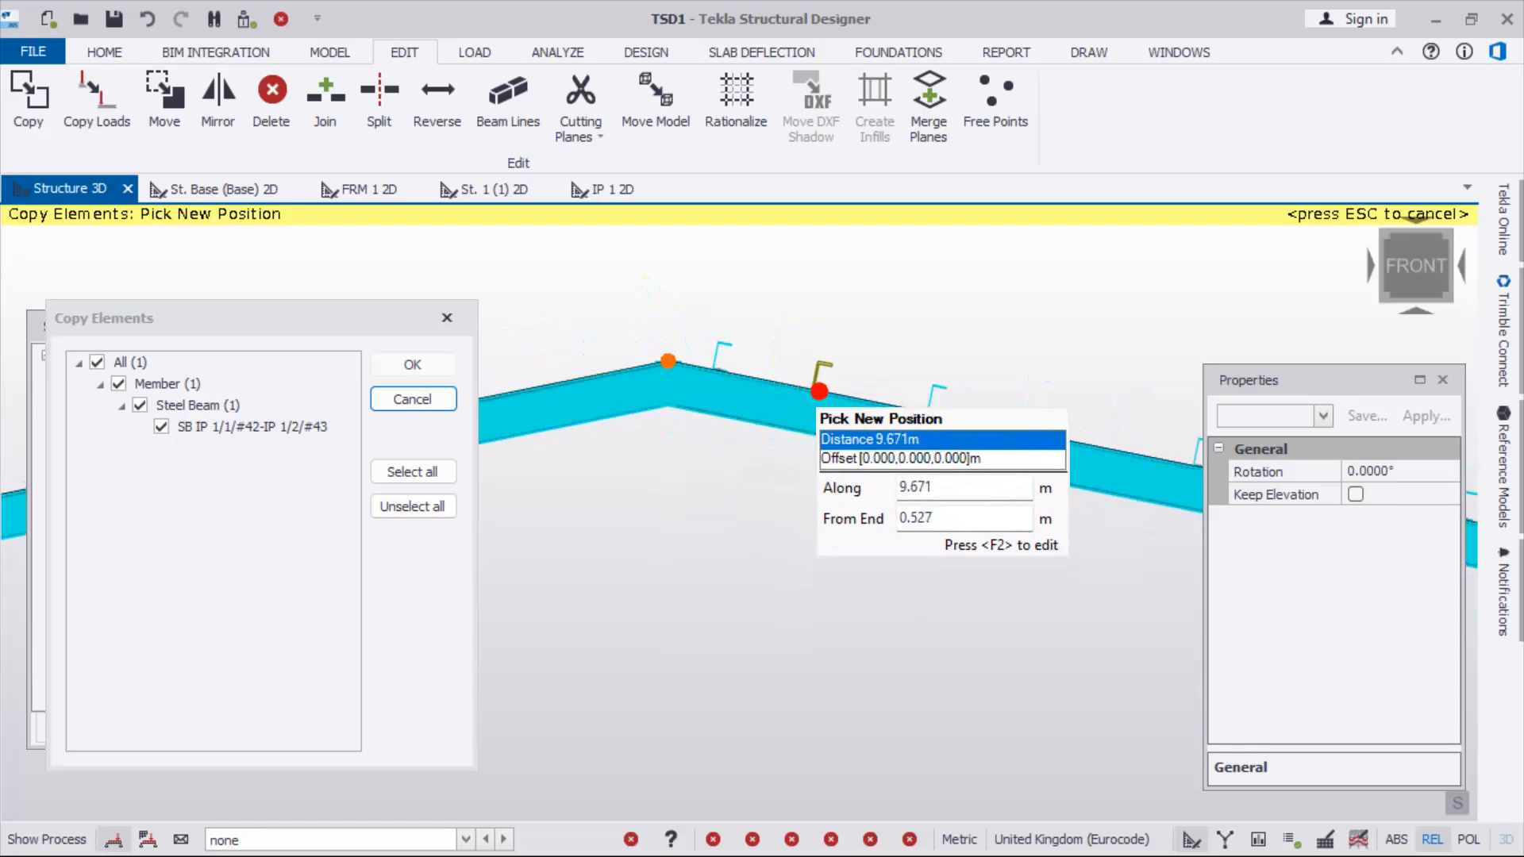
click(781, 373)
scroll(773, 341, down, 4)
Delete the UB 152x89x16 ridge beam on grid C between grids 1 and 2
right_drag(773, 341, 623, 413)
scroll(623, 413, down, 2)
scroll(639, 422, up, 5)
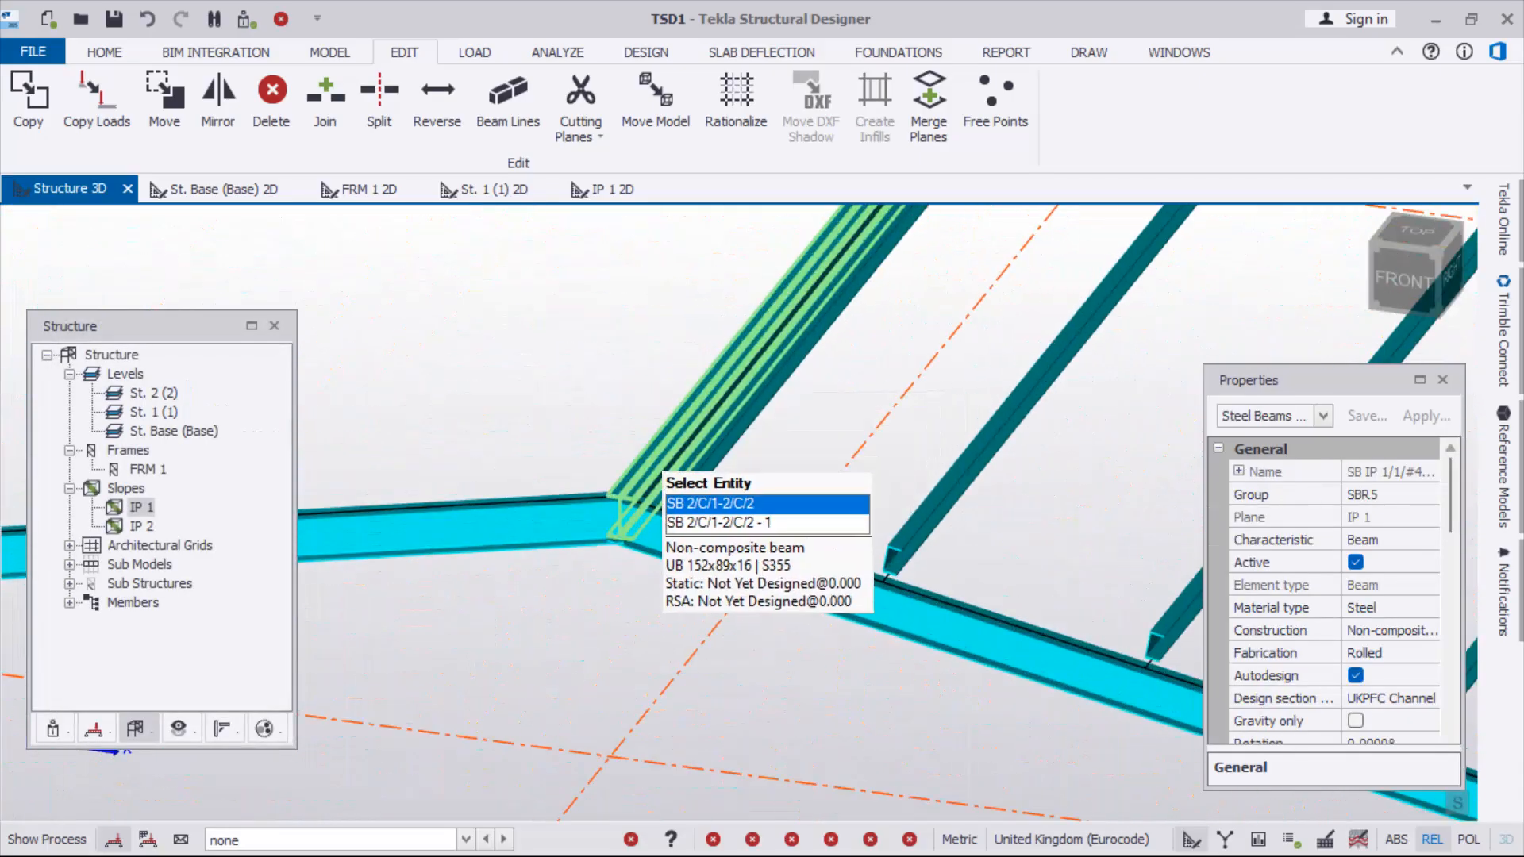
click(661, 458)
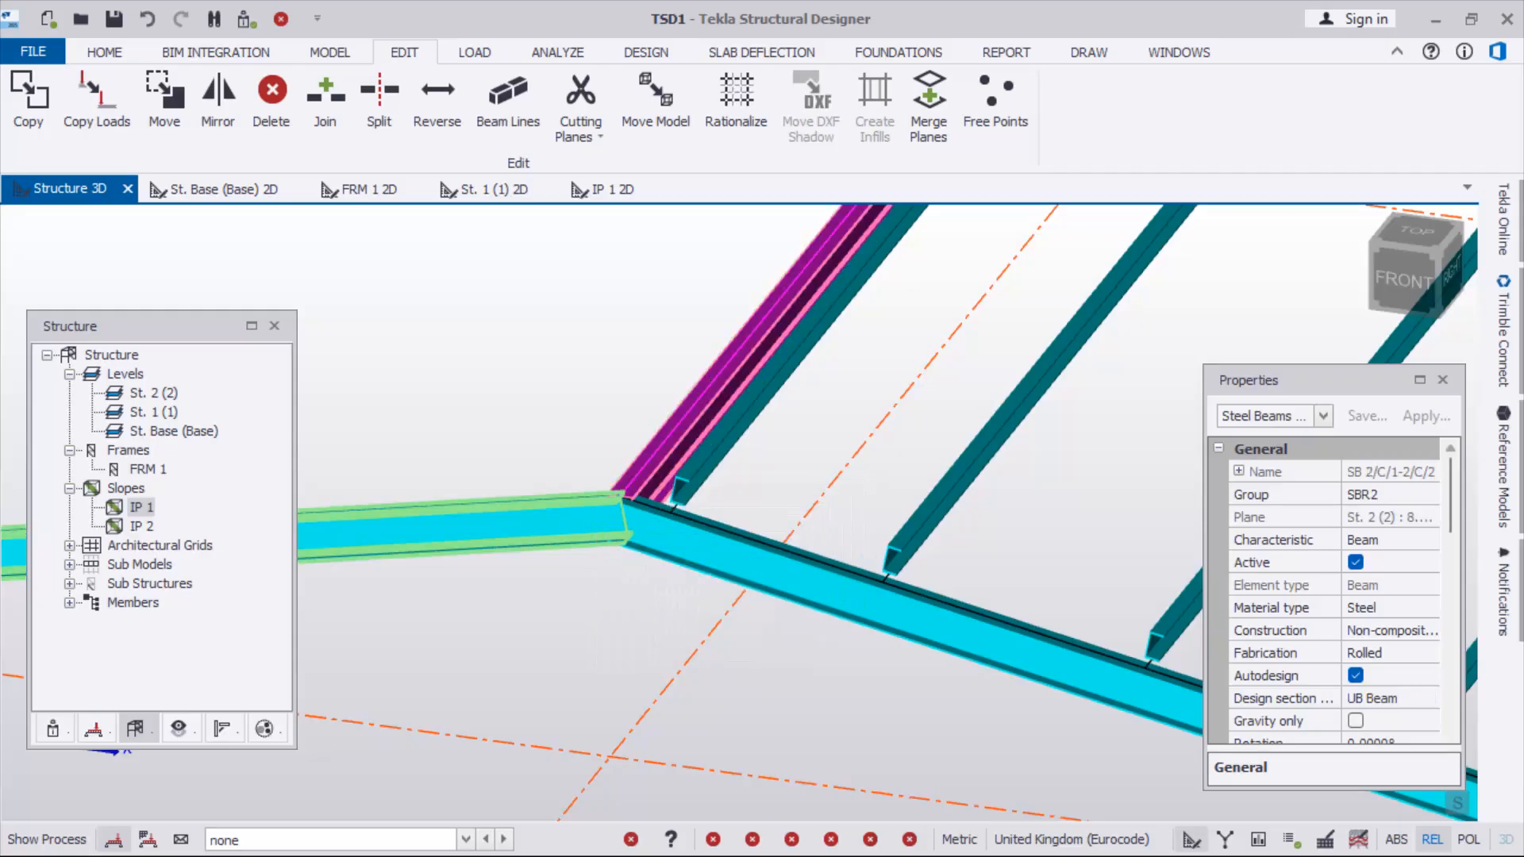
key(Delete)
scroll(627, 514, down, 8)
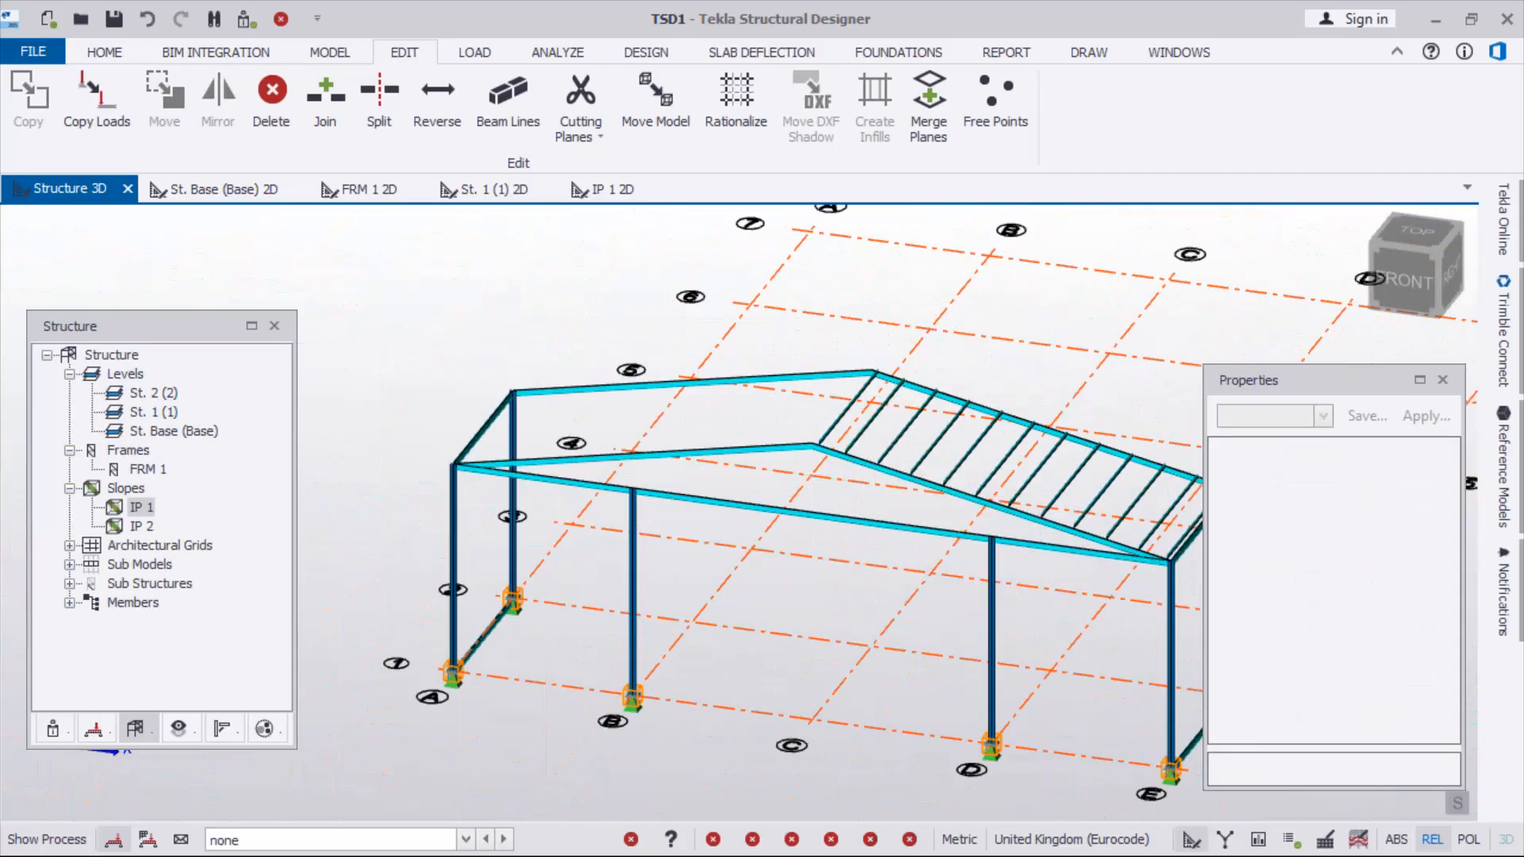
Examine the eaves corner at grid E, checking the eaves beam between grids 1 and 2 beside the lowest channel infill
scroll(468, 377, down, 4)
right_drag(627, 460, 548, 524)
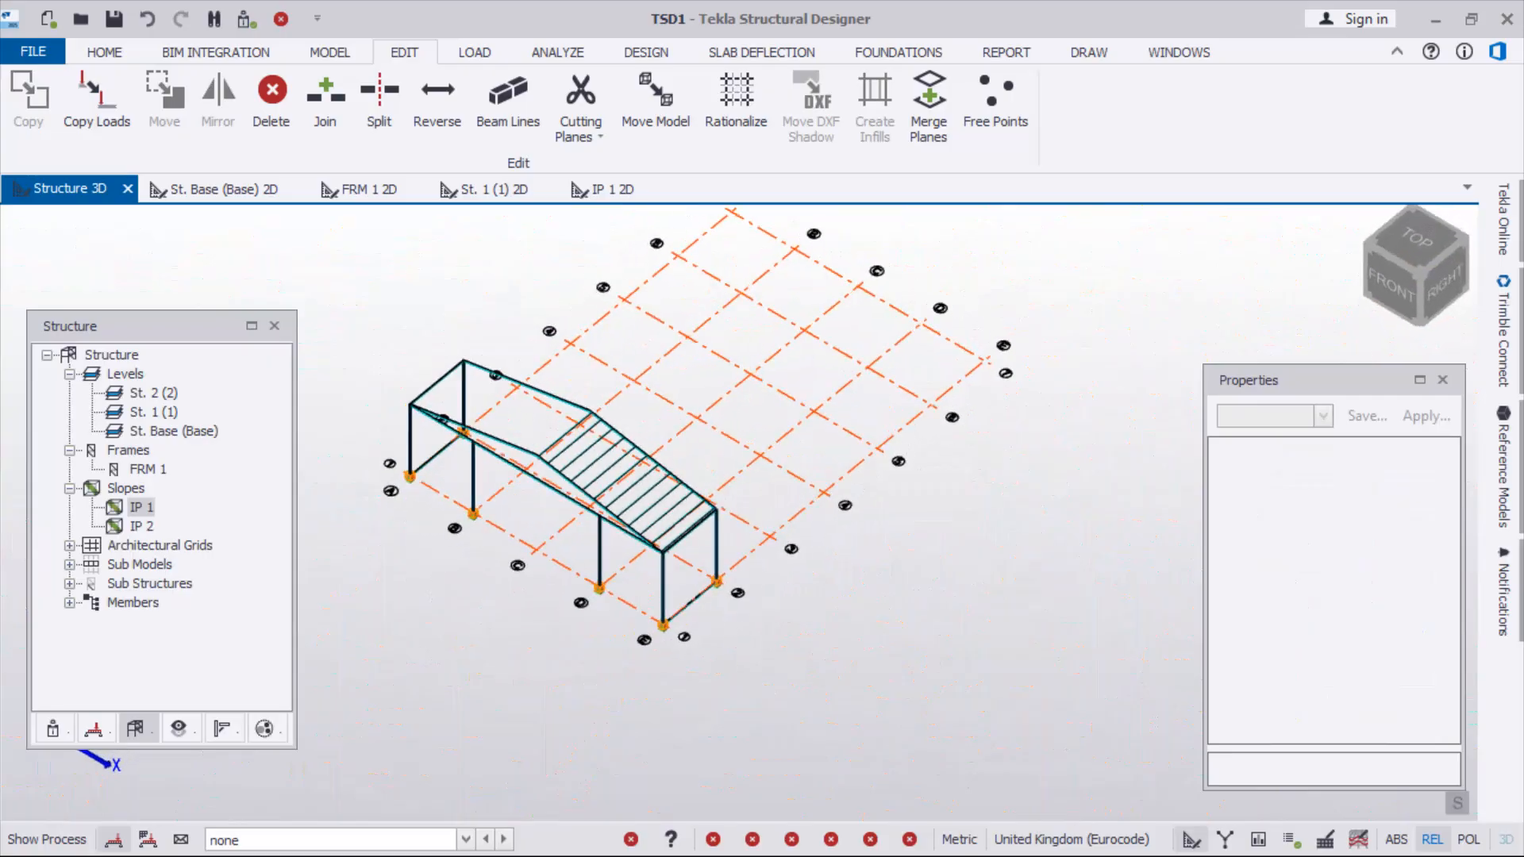
scroll(678, 546, up, 5)
scroll(535, 540, up, 4)
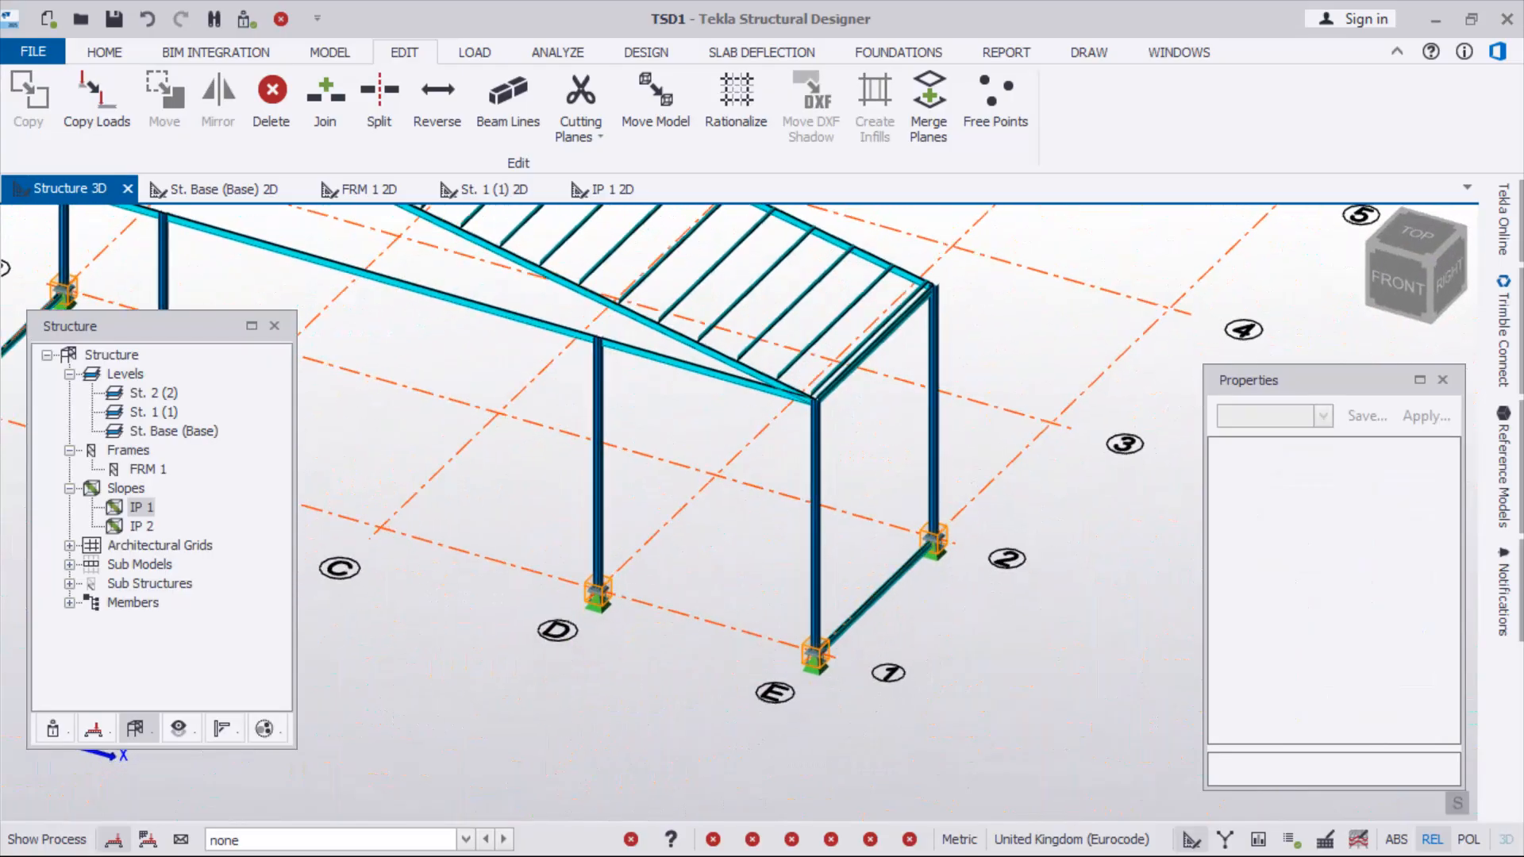
scroll(829, 397, down, 3)
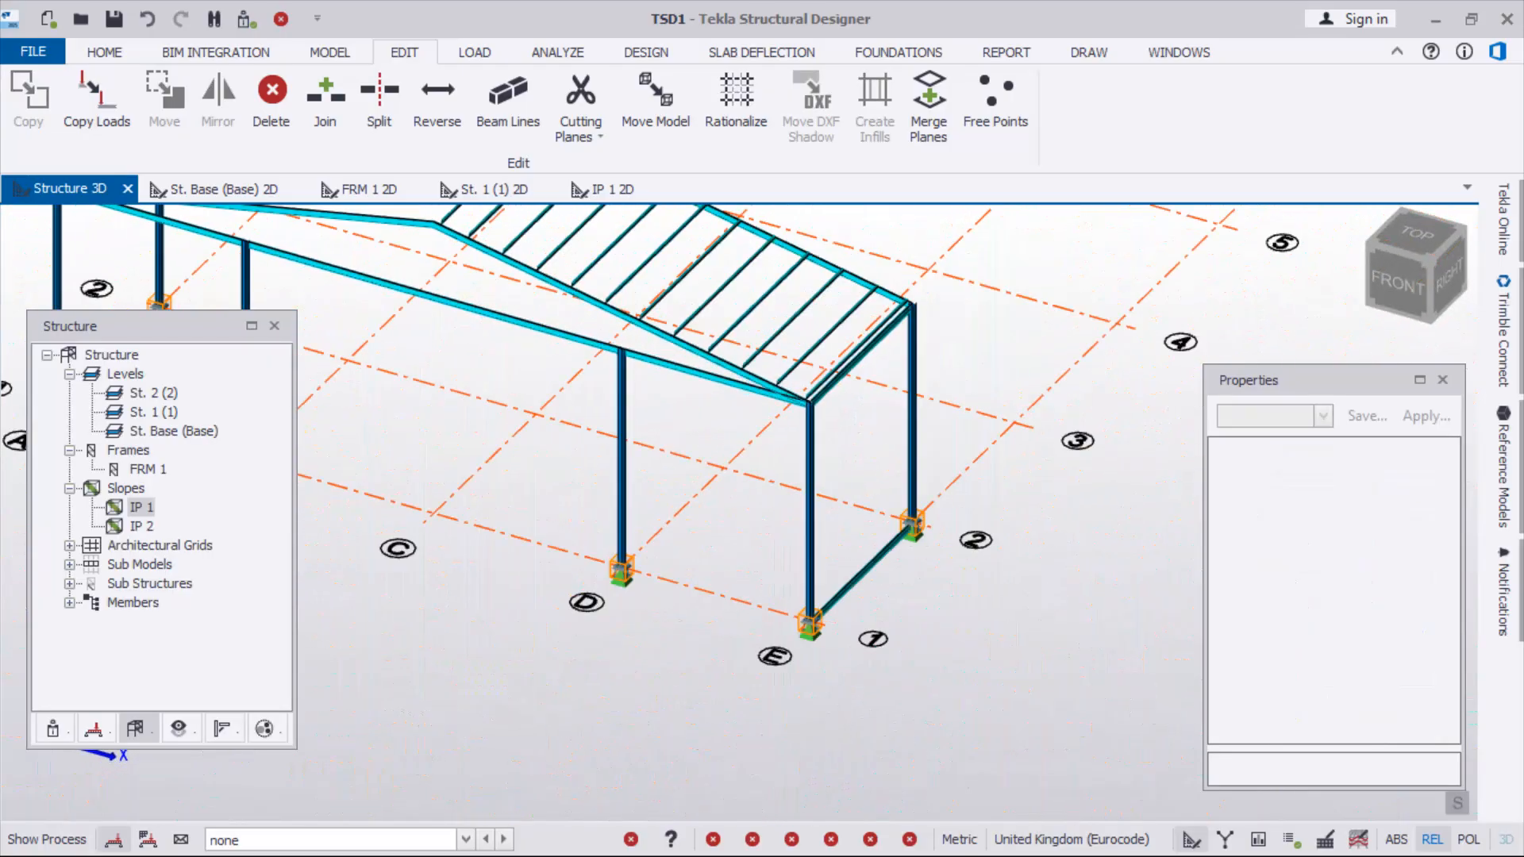
scroll(833, 385, up, 5)
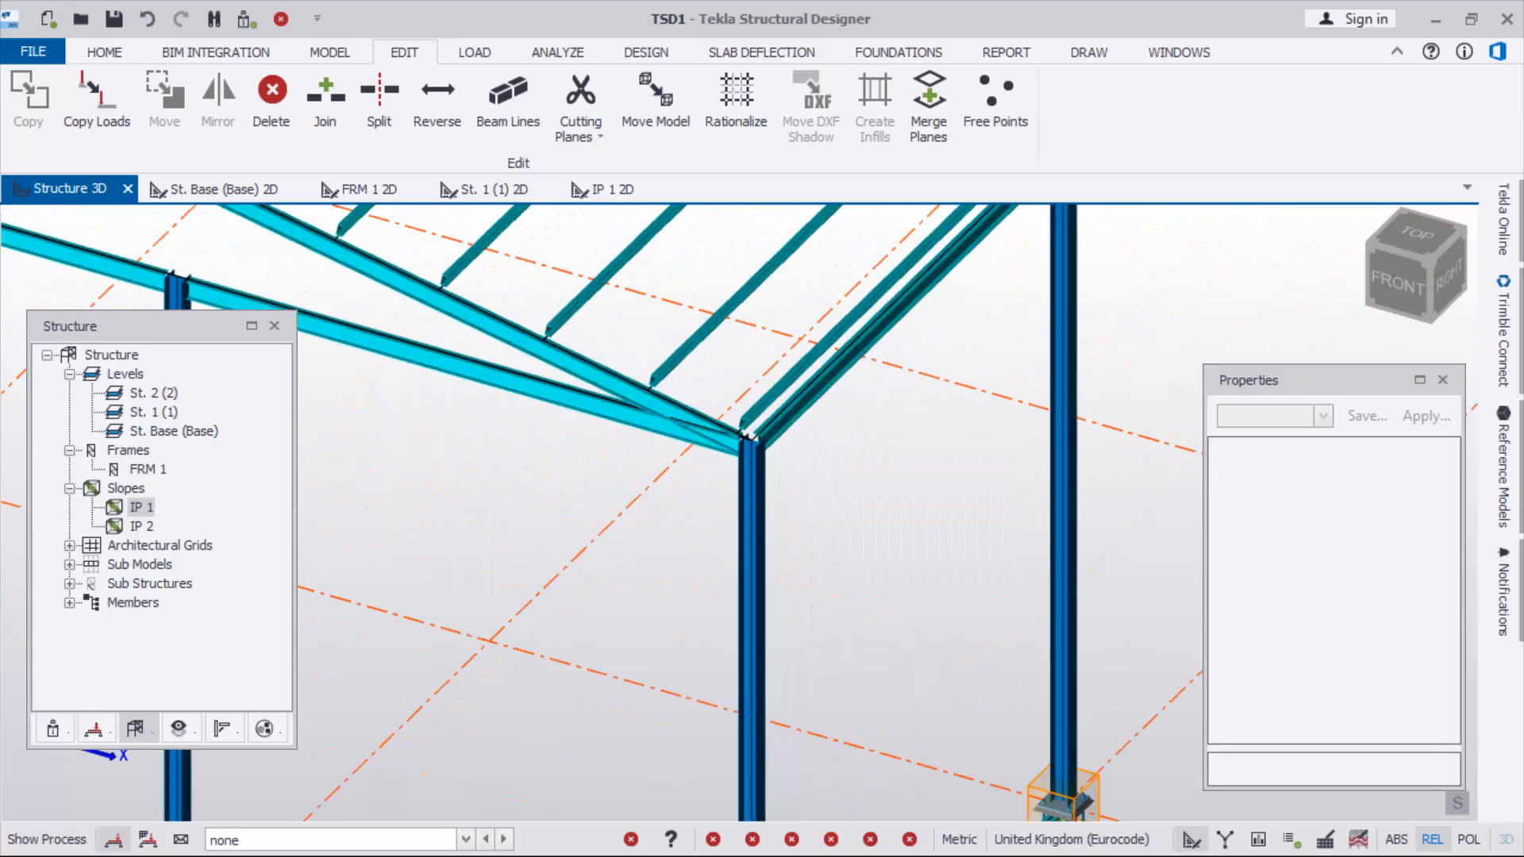
scroll(817, 411, down, 3)
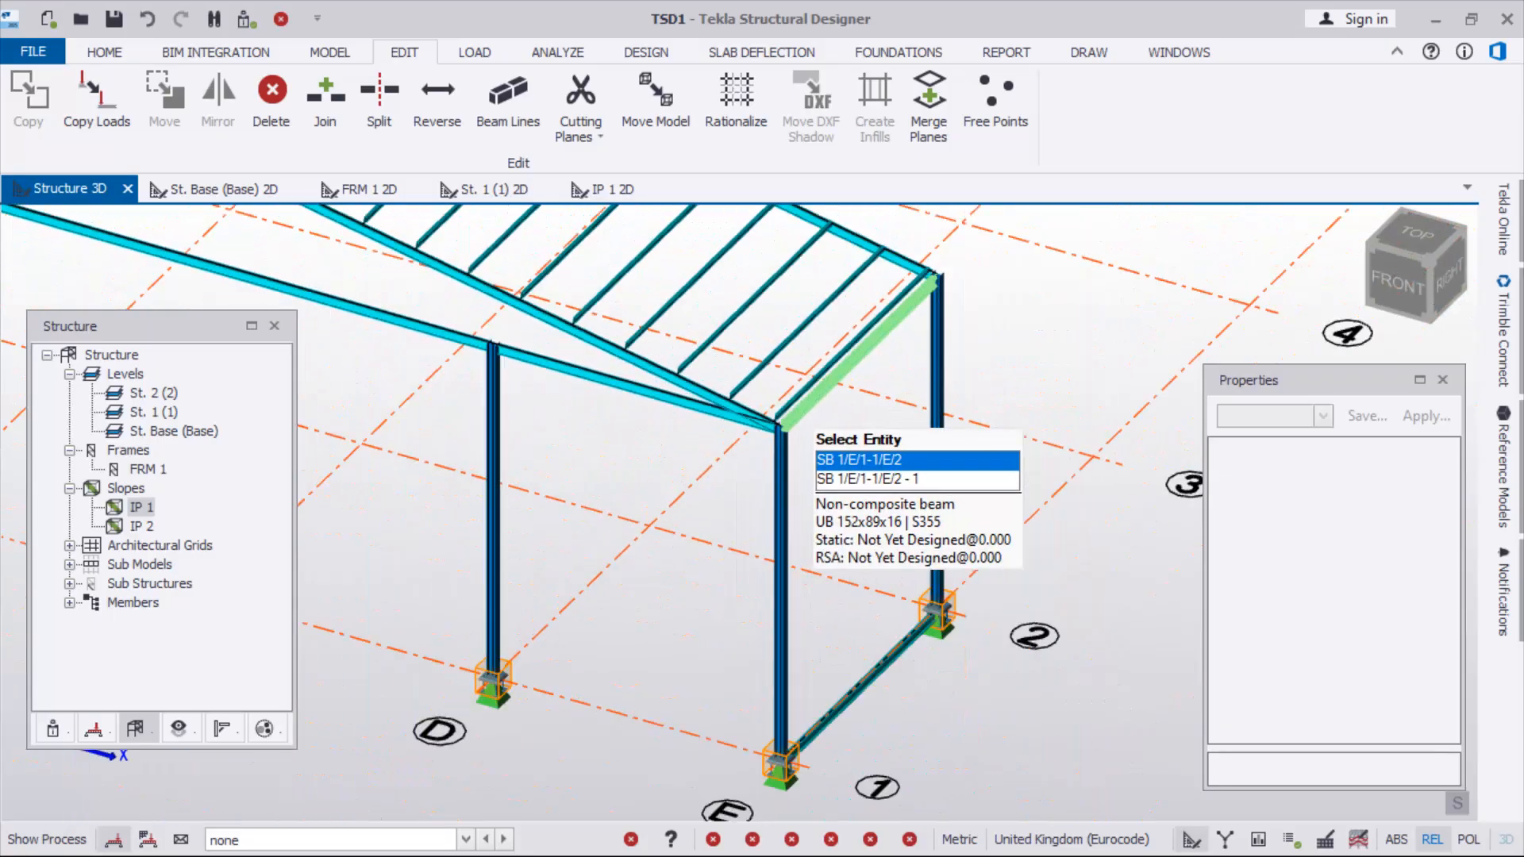
Select all channel infill beams on the roof slope between grids C and E, leaving the eaves beam out of the selection
right_drag(905, 349, 793, 603)
scroll(855, 430, down, 2)
scroll(901, 389, down, 3)
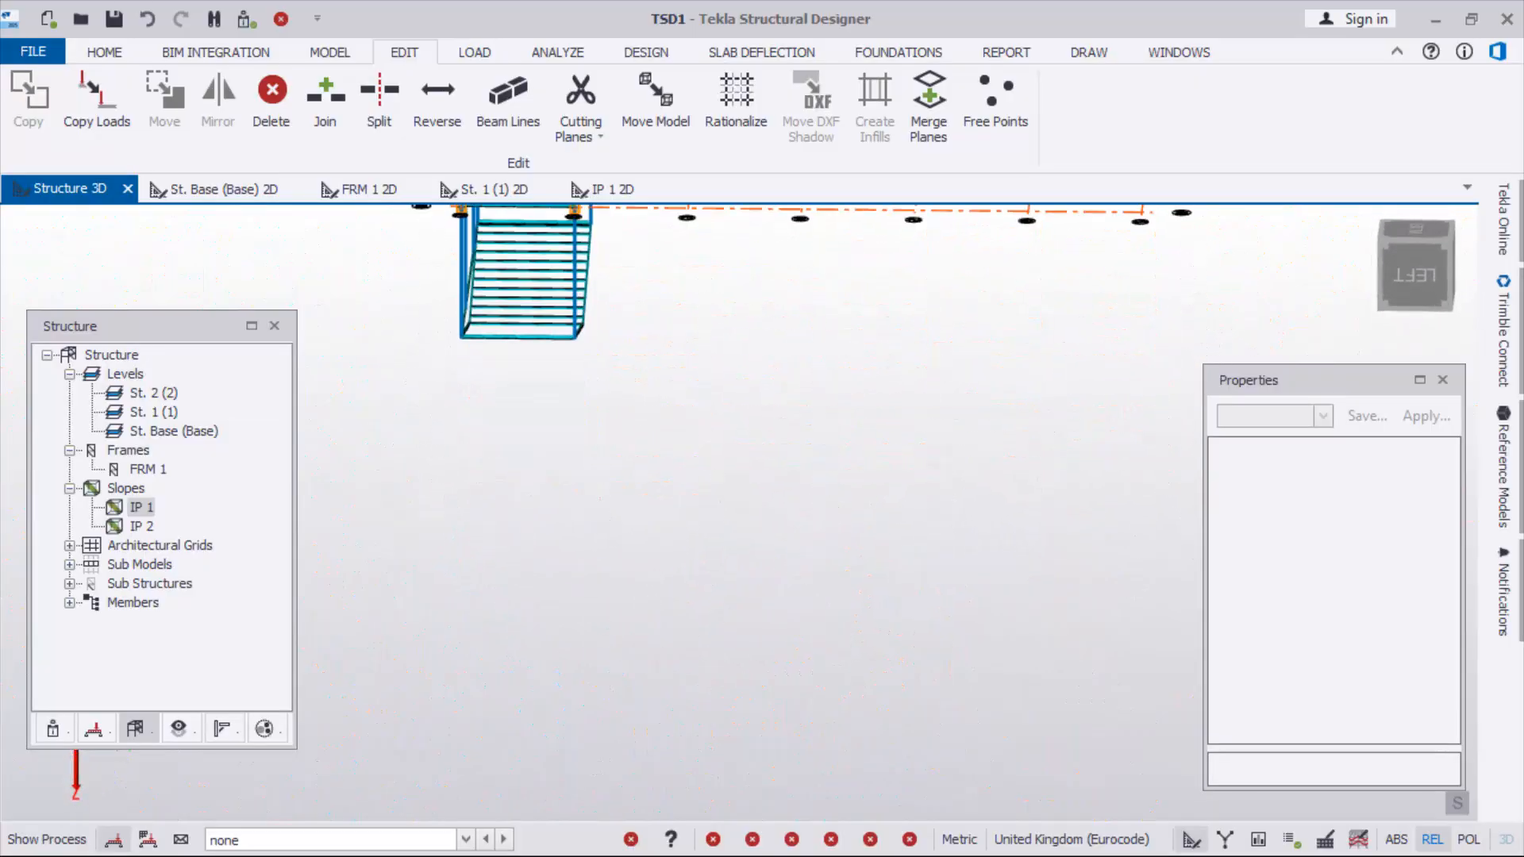
scroll(818, 548, down, 3)
right_drag(818, 548, 798, 488)
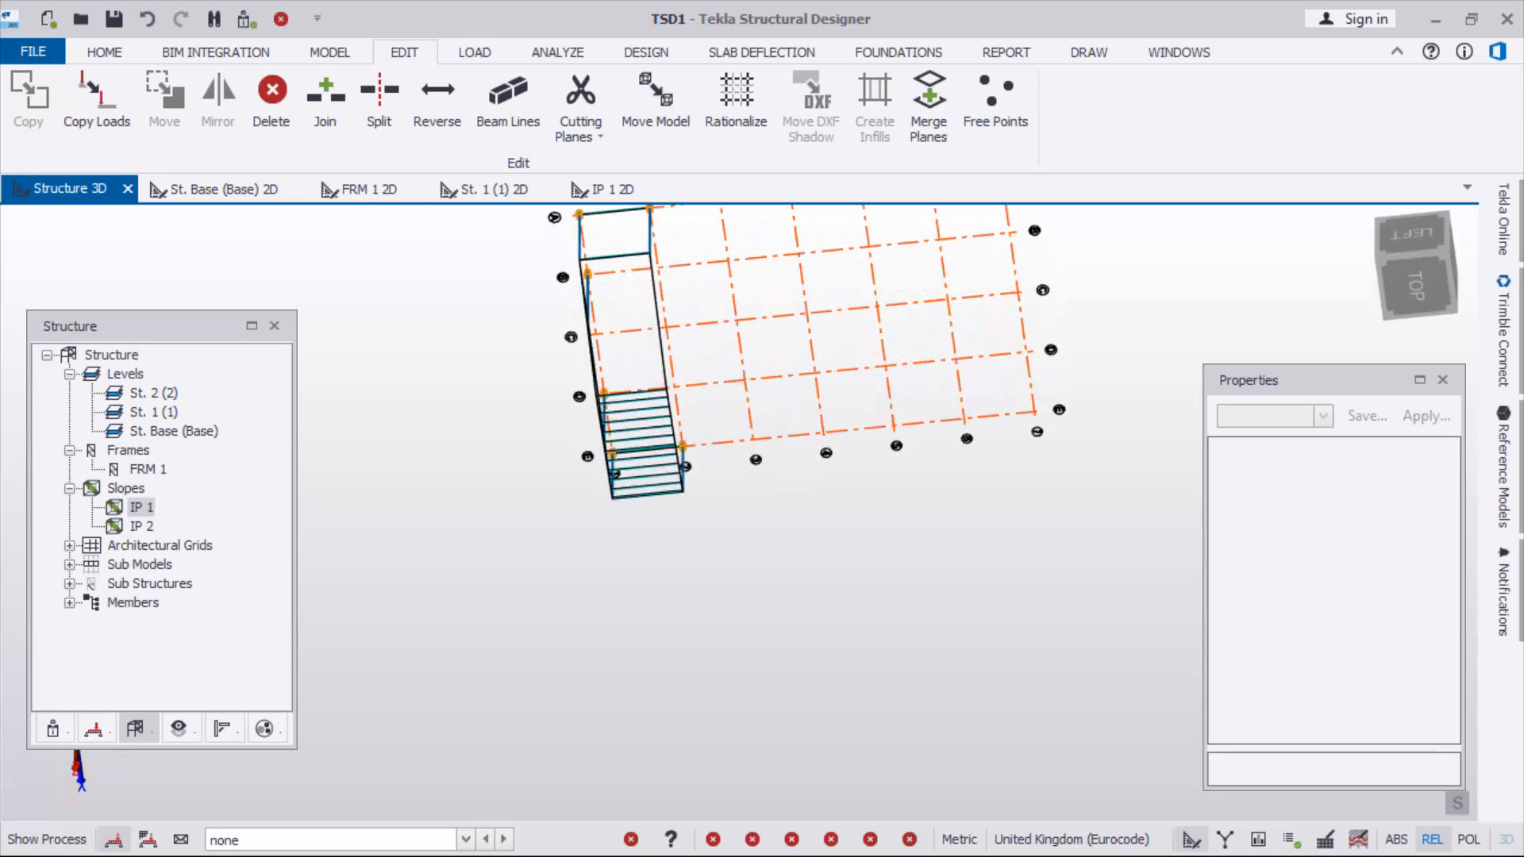
right_drag(697, 485, 666, 550)
scroll(610, 377, up, 5)
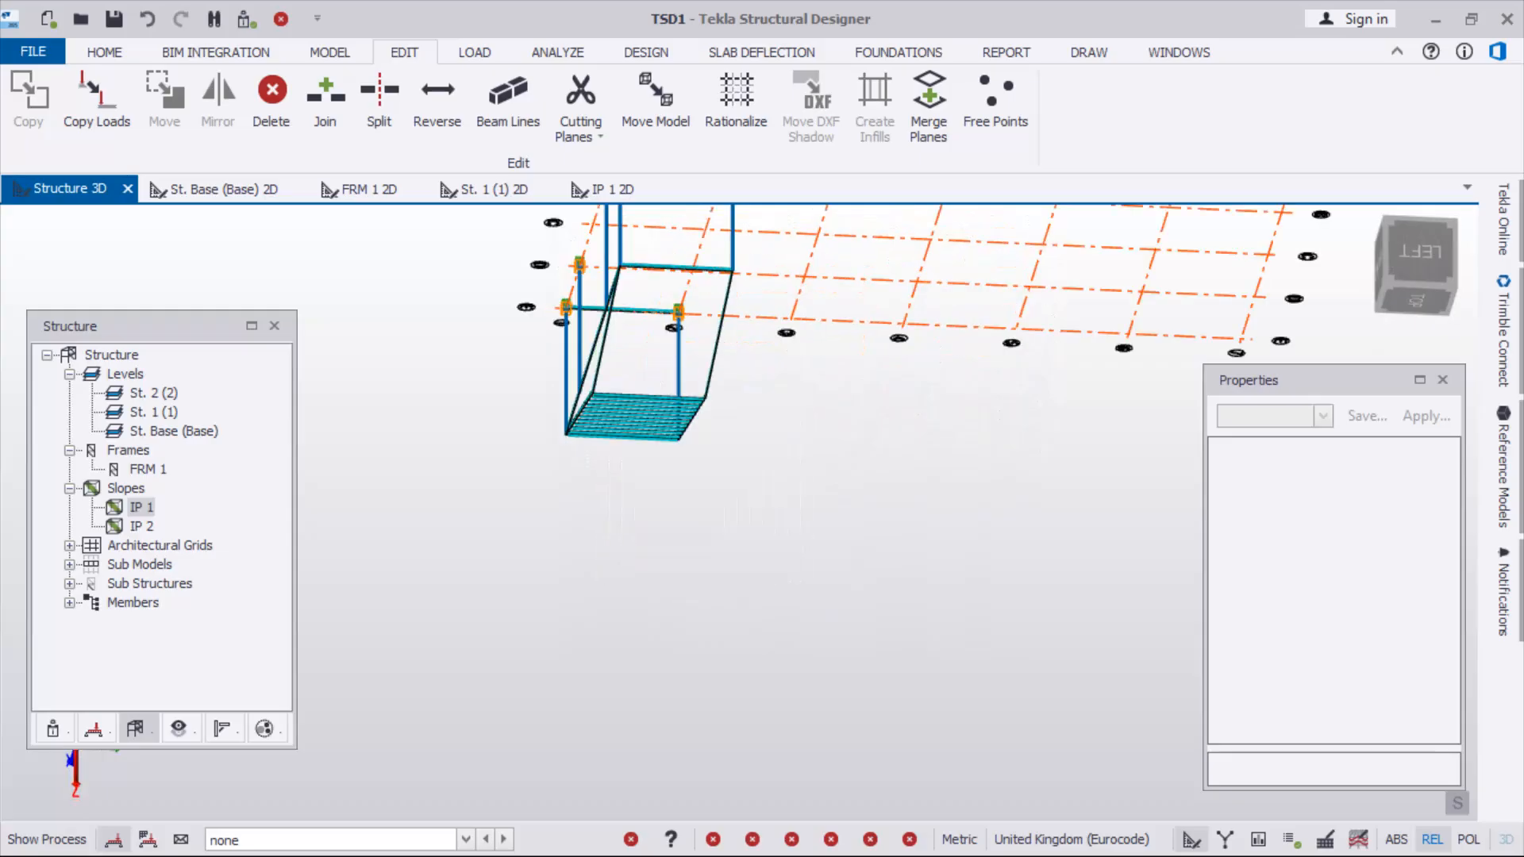
drag(751, 347, 562, 775)
right_drag(571, 715, 675, 540)
scroll(770, 409, down, 5)
right_drag(851, 721, 920, 666)
scroll(858, 580, up, 8)
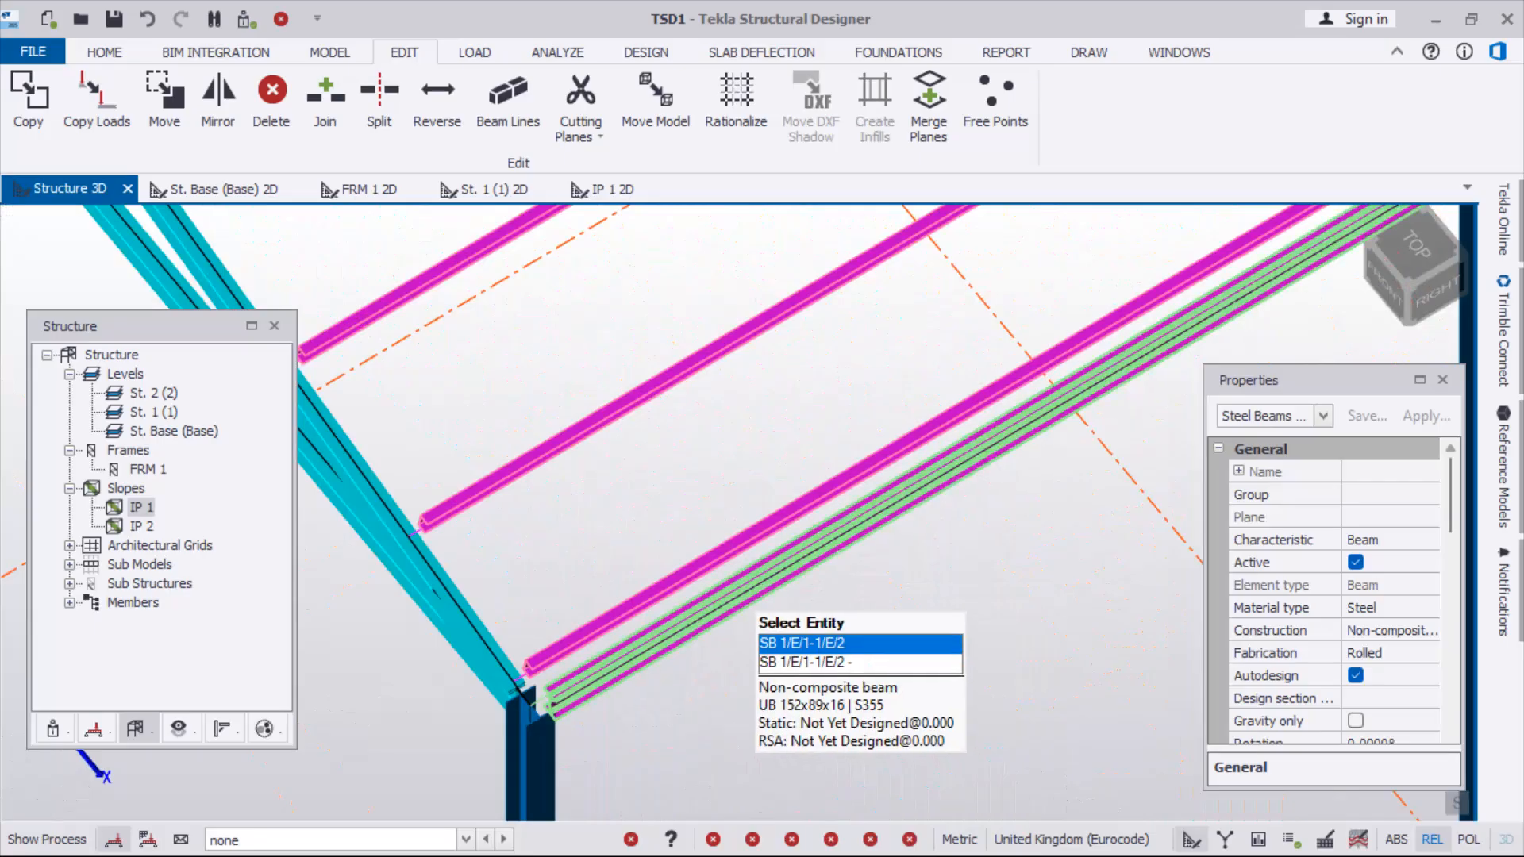
scroll(754, 611, down, 10)
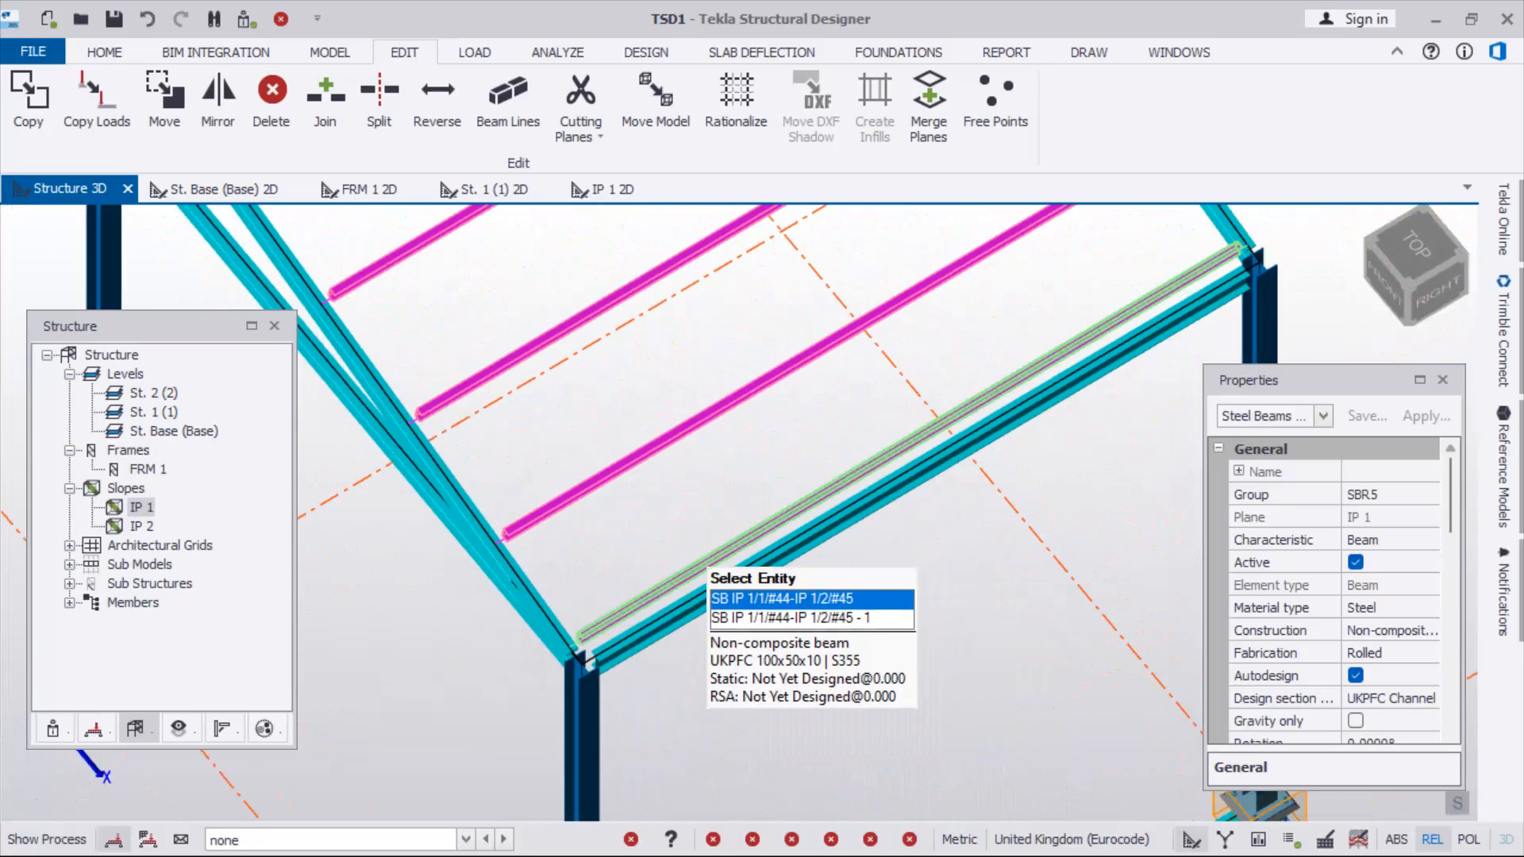
right_drag(769, 682, 972, 607)
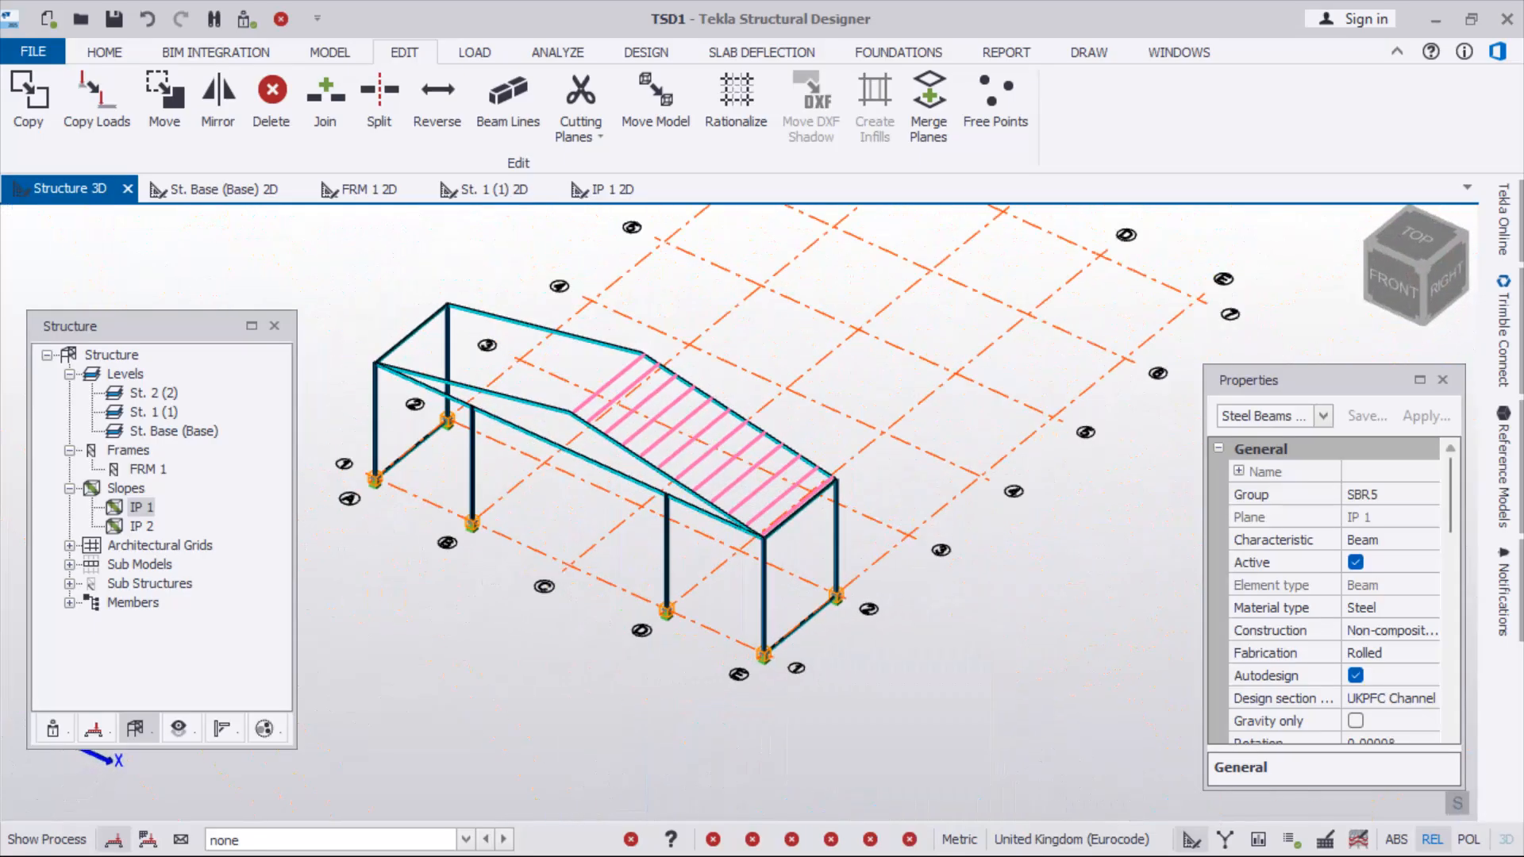
Mirror the selected infill beams onto the opposite roof slope, with the column base at A/1 as reference node and E/1 as new position
scroll(972, 607, down, 4)
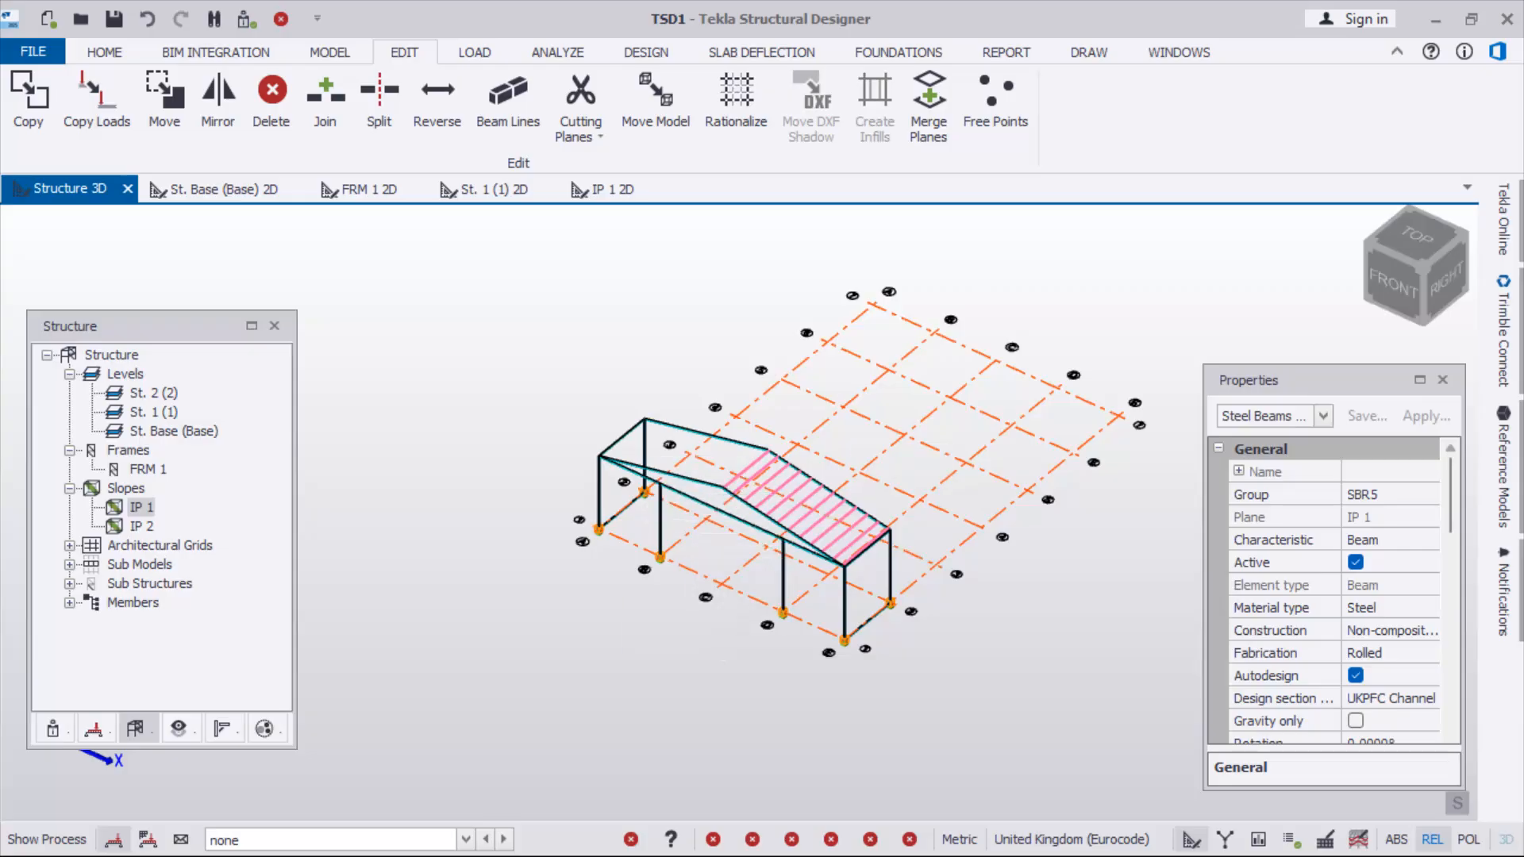
scroll(532, 621, up, 3)
right_drag(531, 622, 635, 575)
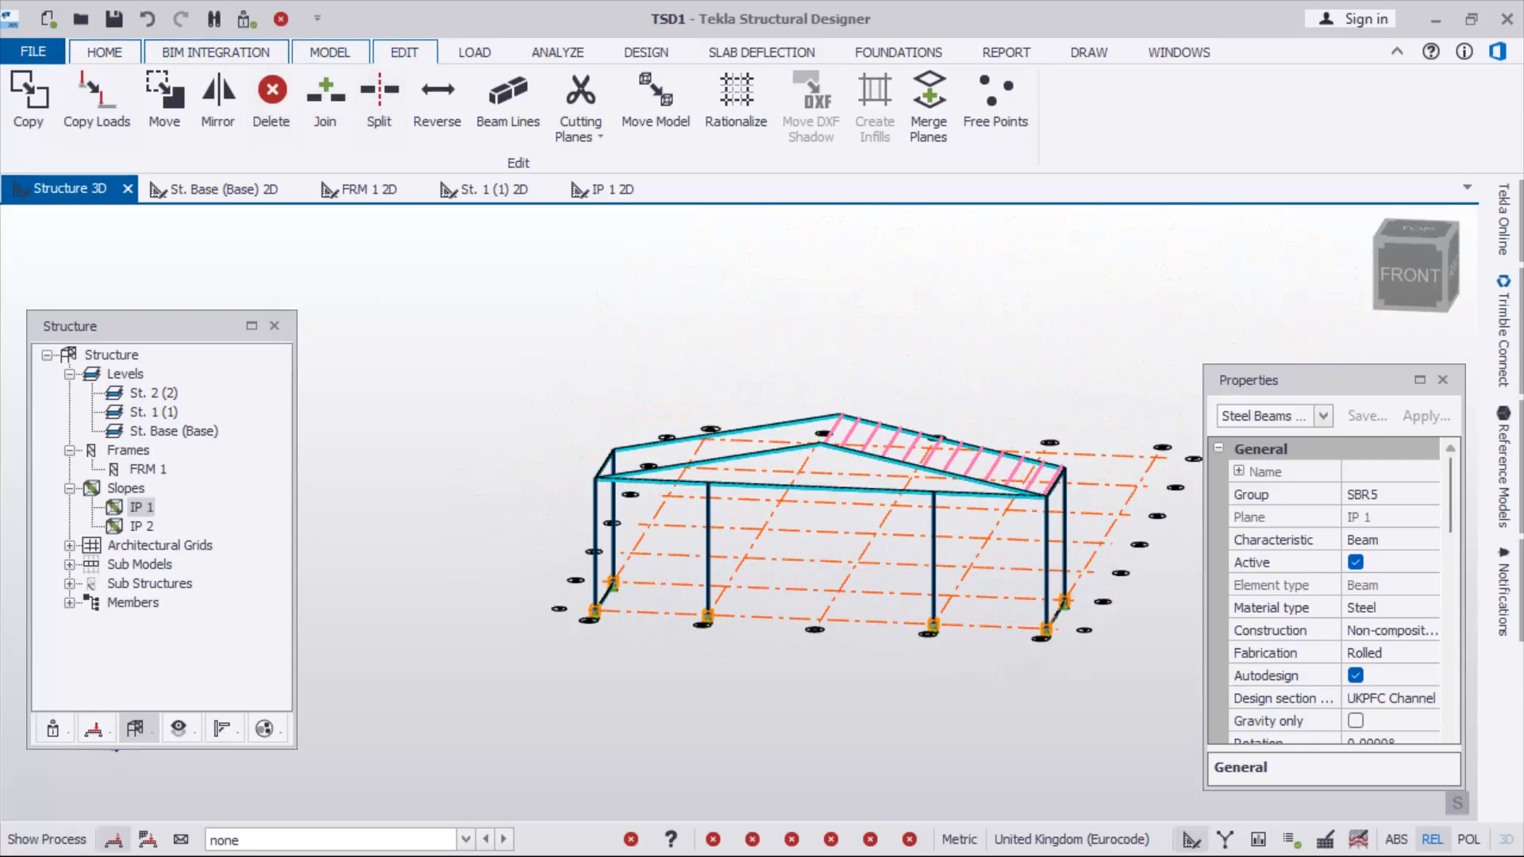
click(218, 99)
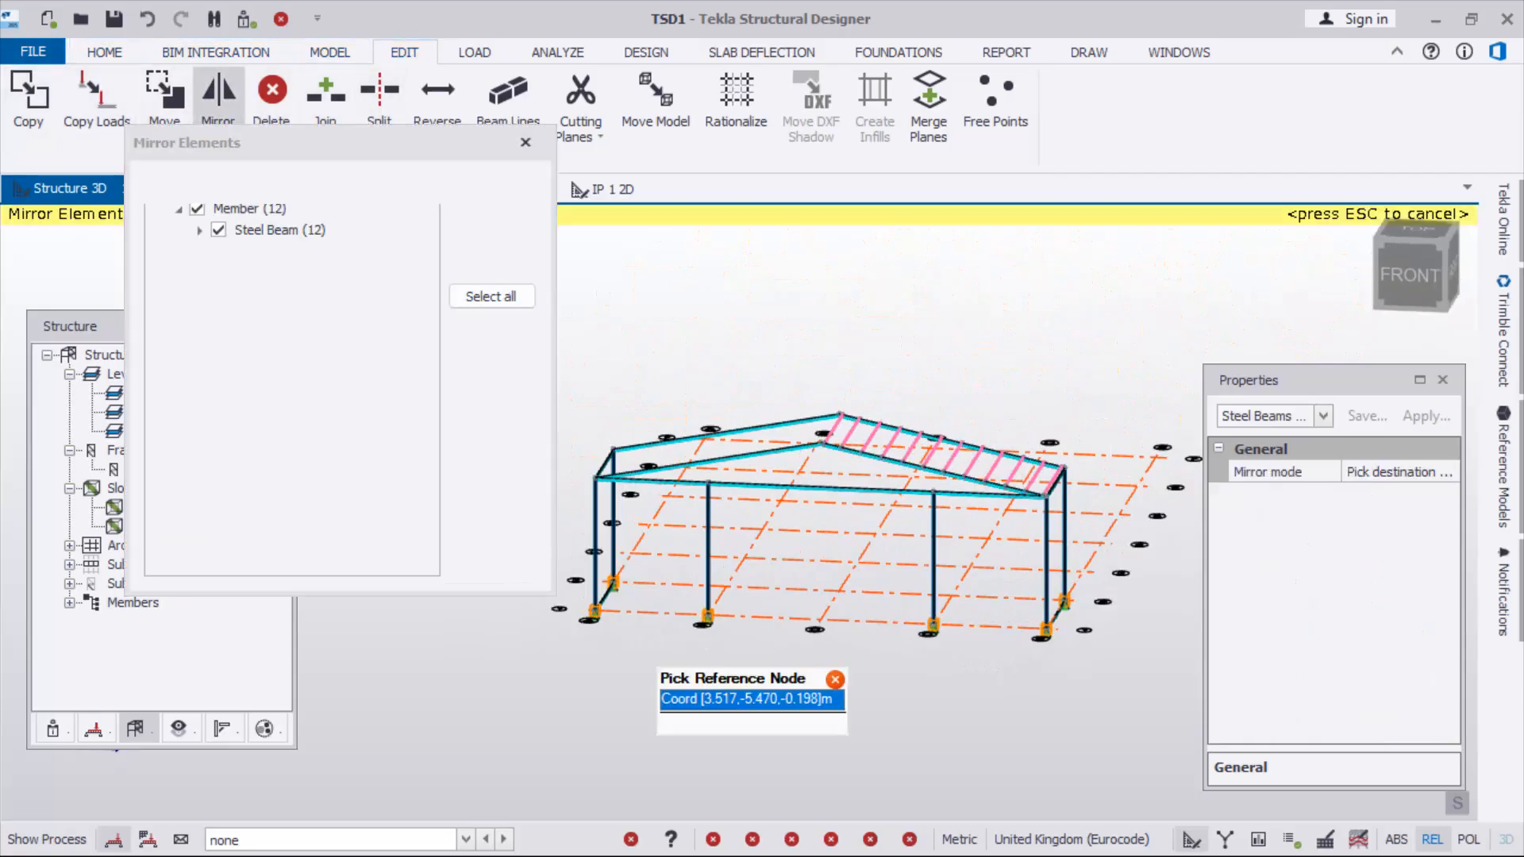
scroll(591, 596, up, 5)
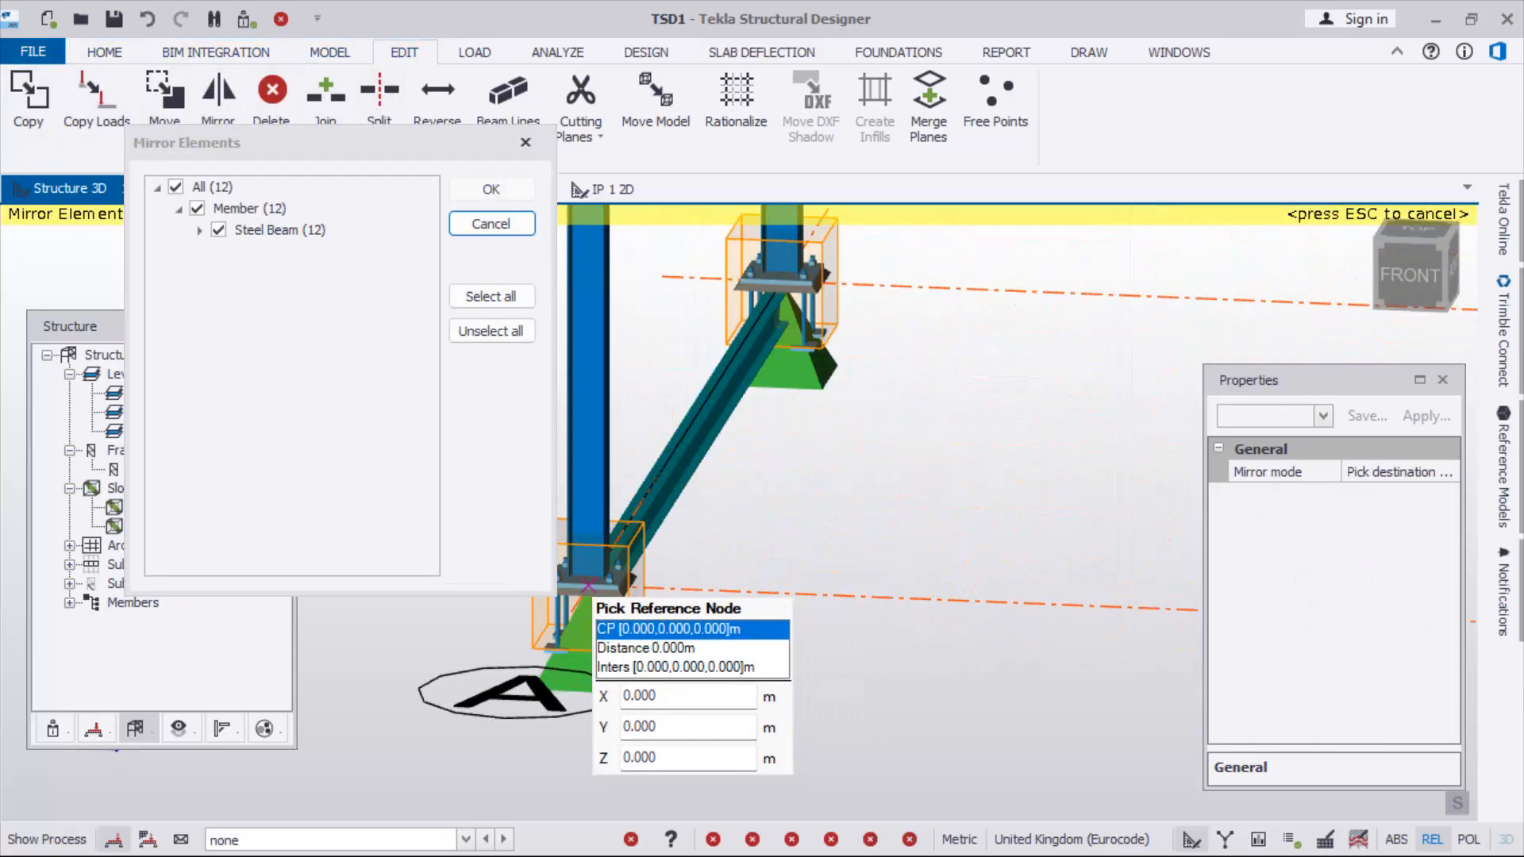
click(588, 587)
scroll(588, 592, down, 5)
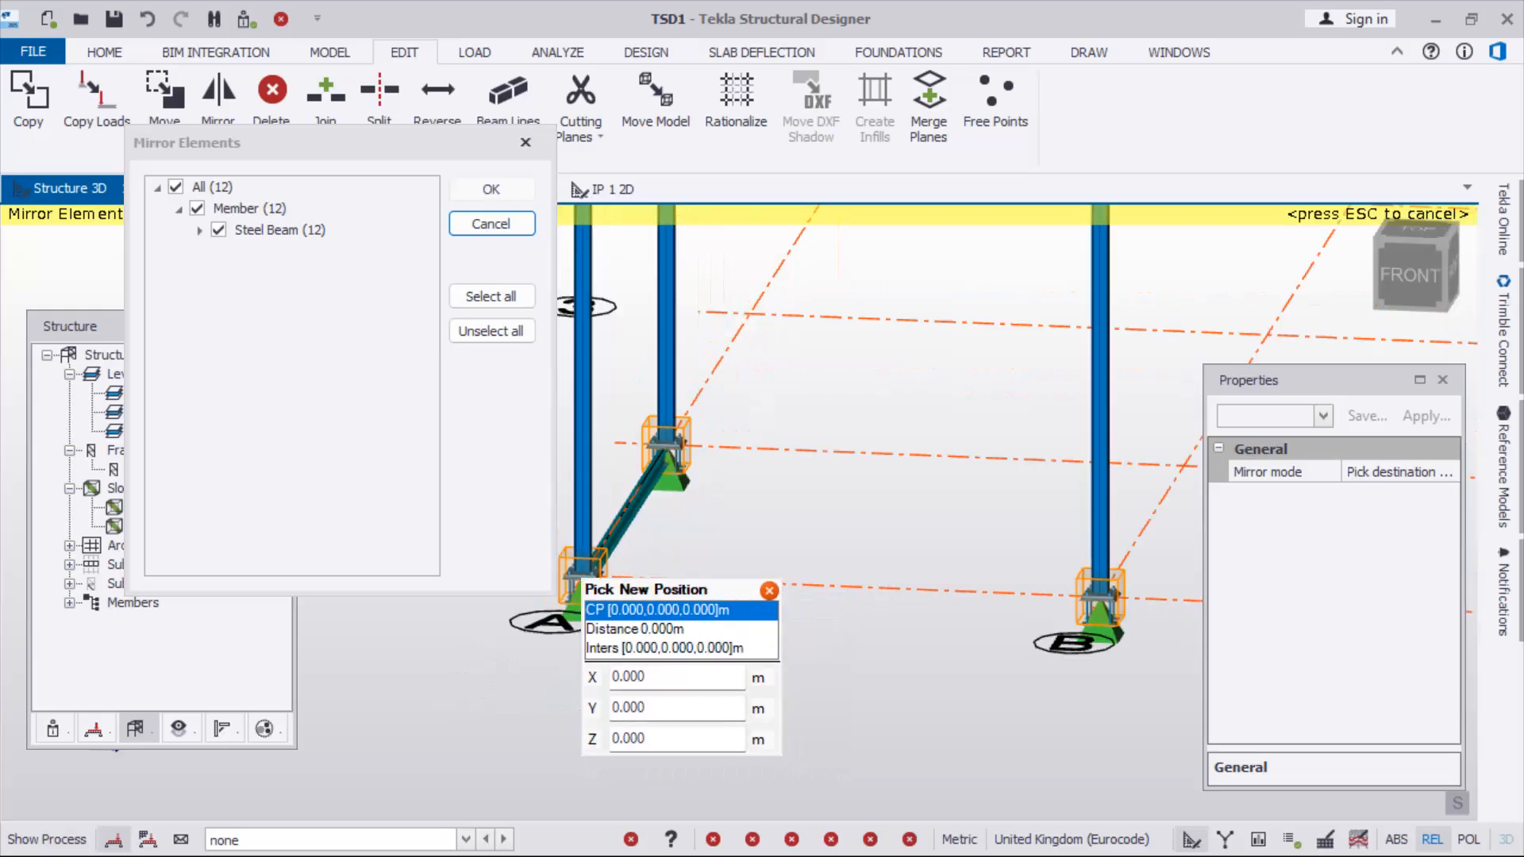
scroll(1111, 580, up, 3)
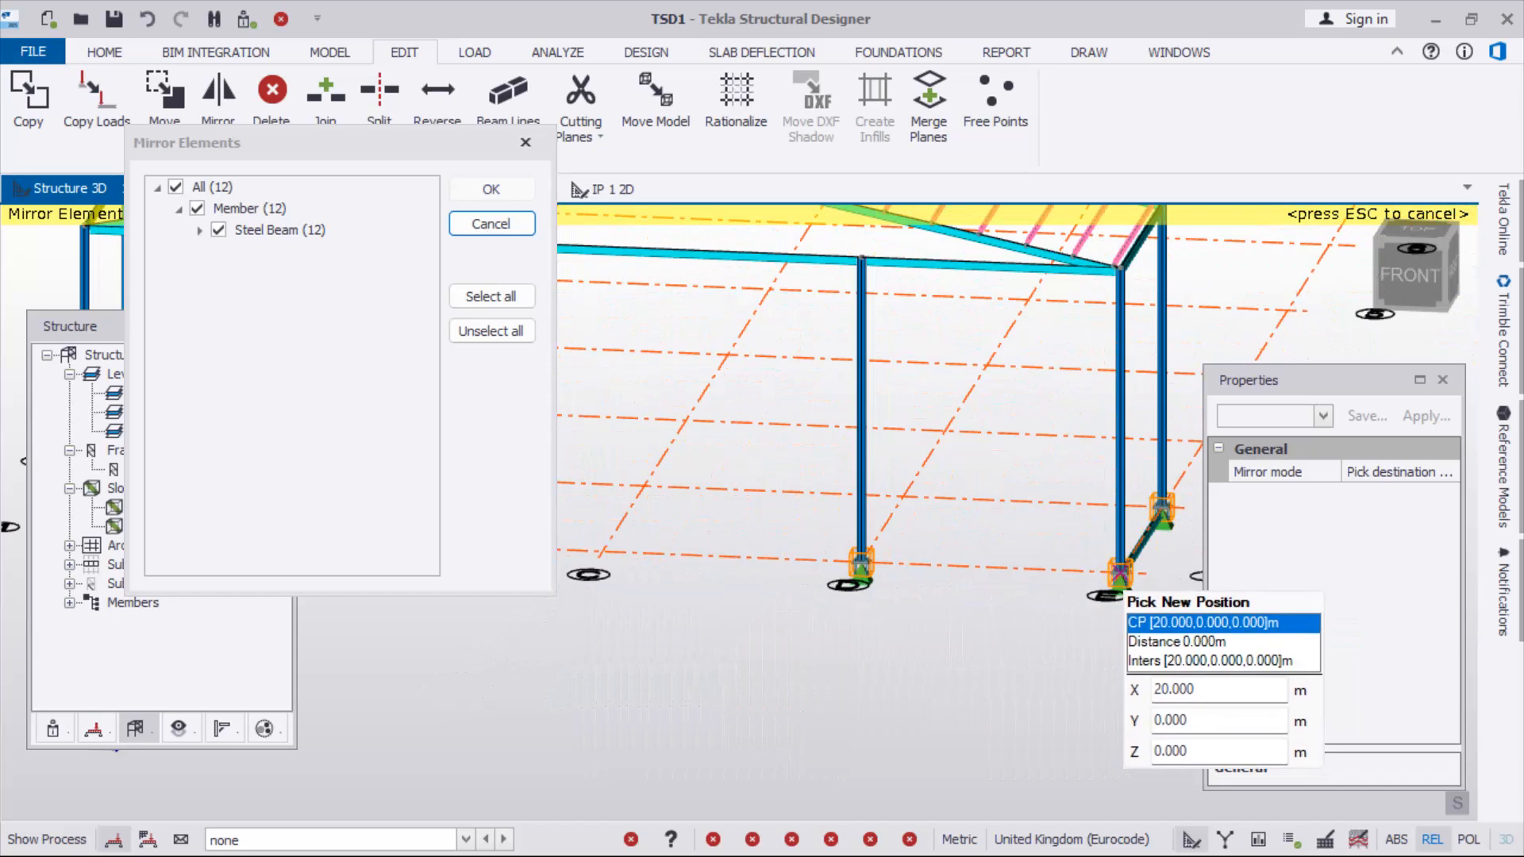
click(1118, 576)
scroll(985, 616, down, 4)
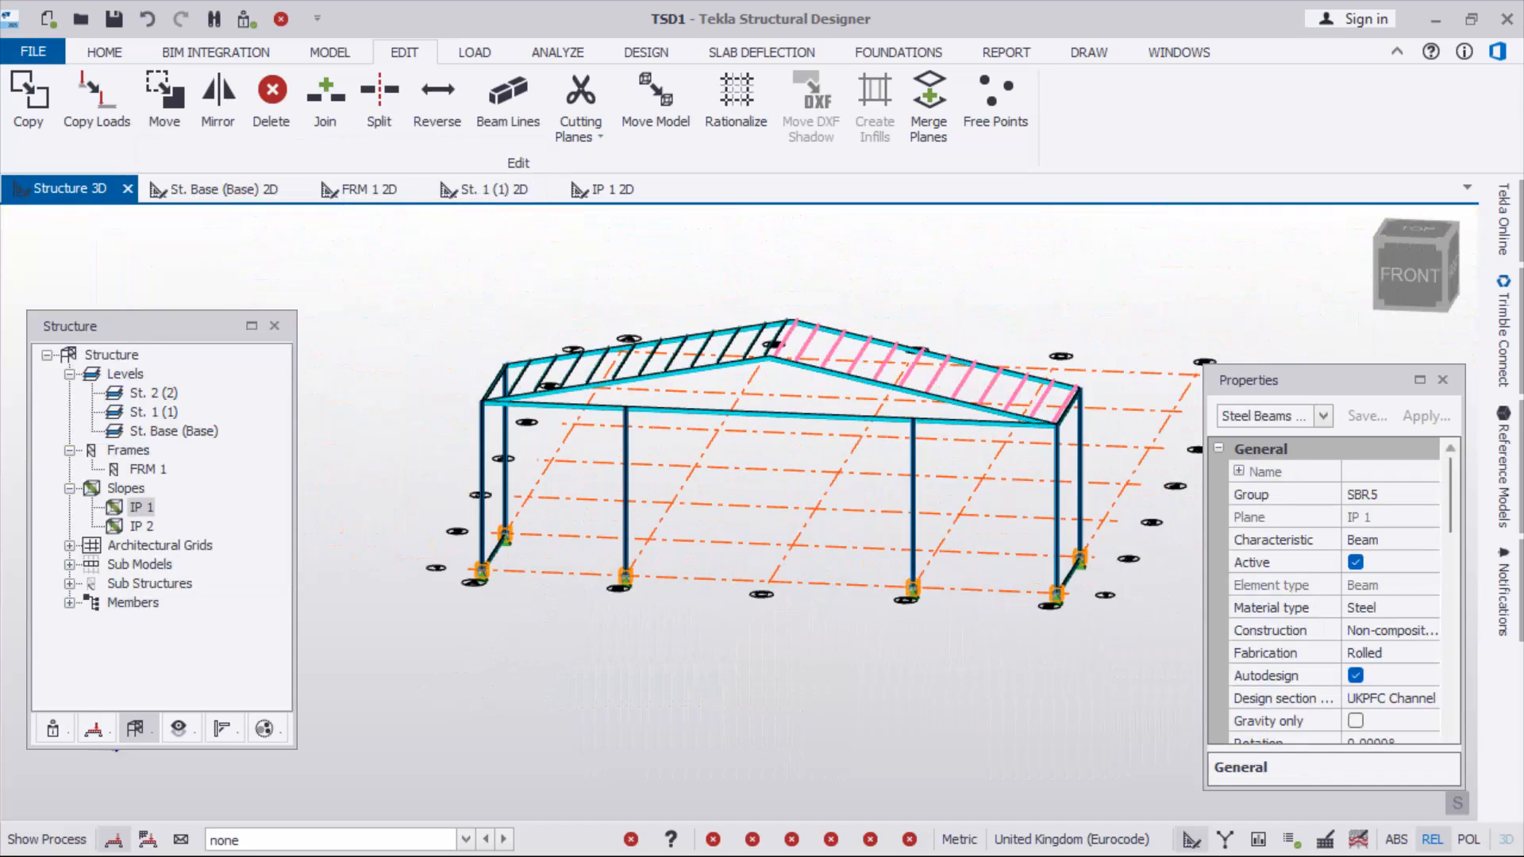
Examine the mirrored channel infills on the opposite slope, checking from the front their orientation and seating on the rafter up to the ridge
scroll(635, 425, up, 6)
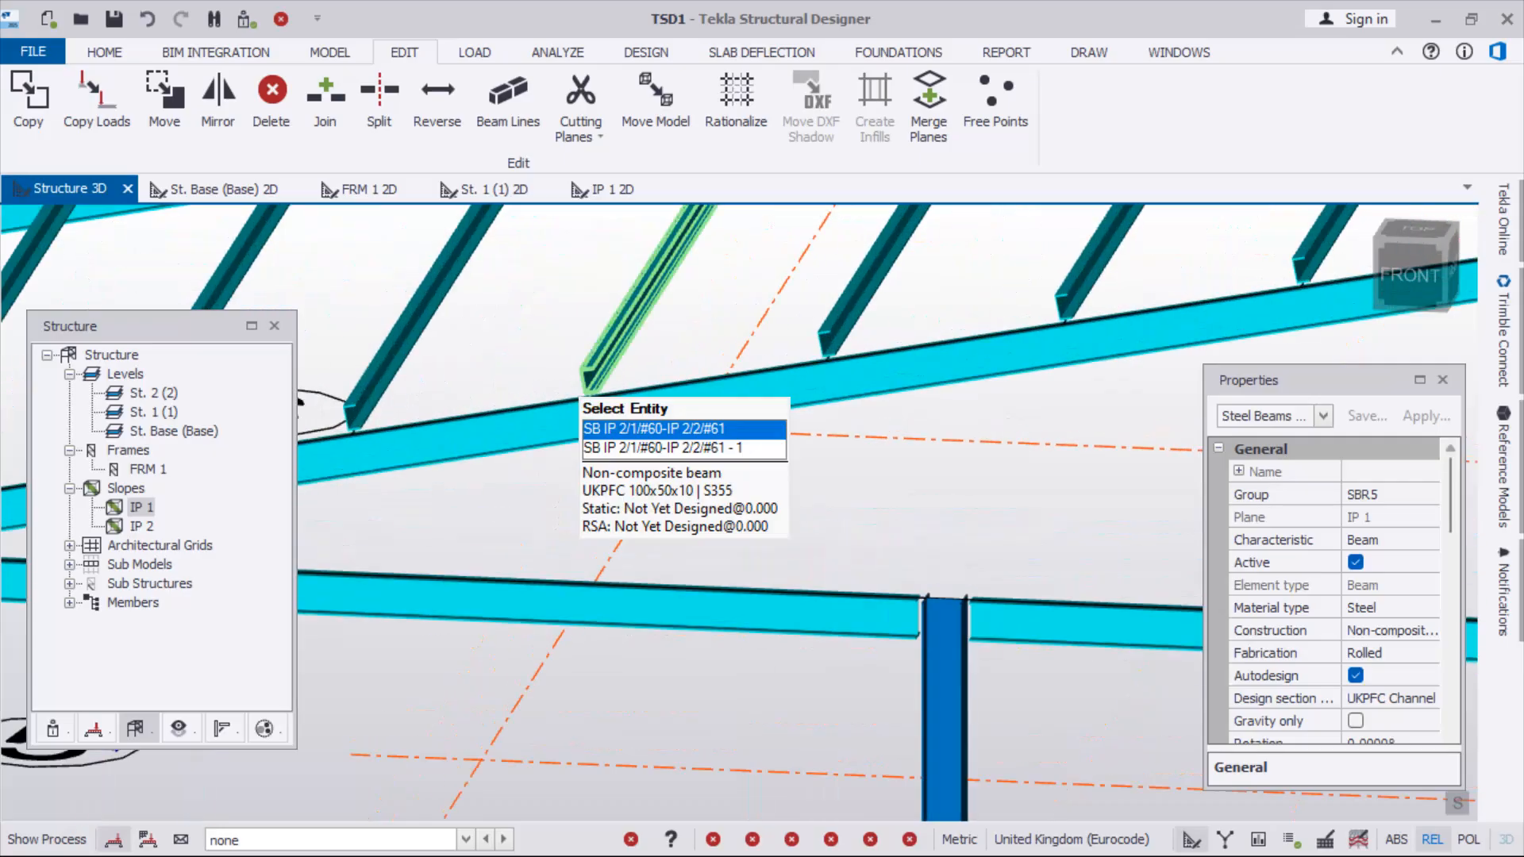
scroll(688, 429, down, 6)
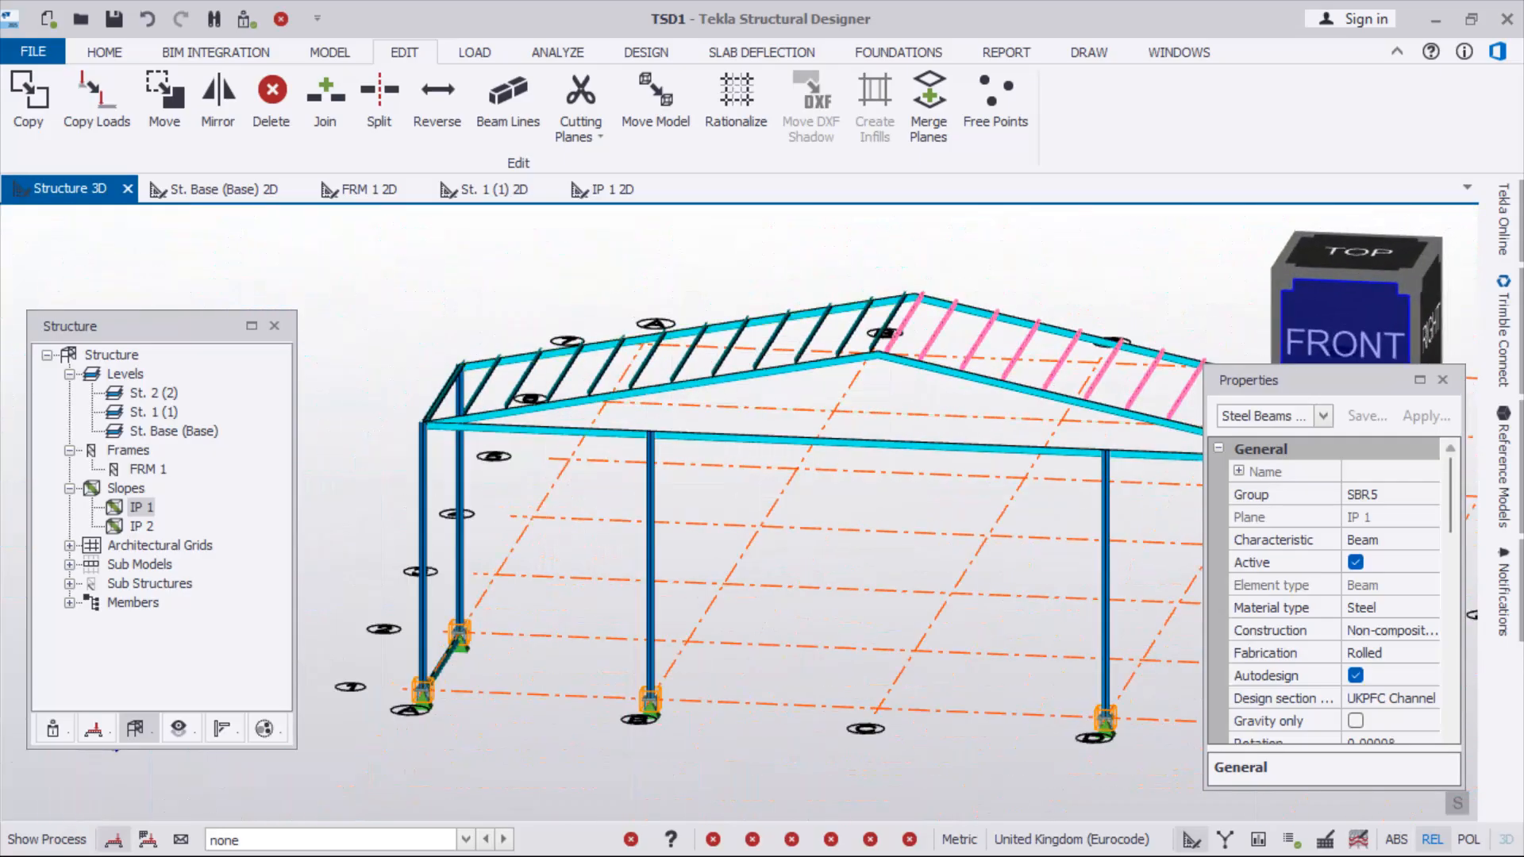
click(1408, 274)
scroll(817, 492, up, 5)
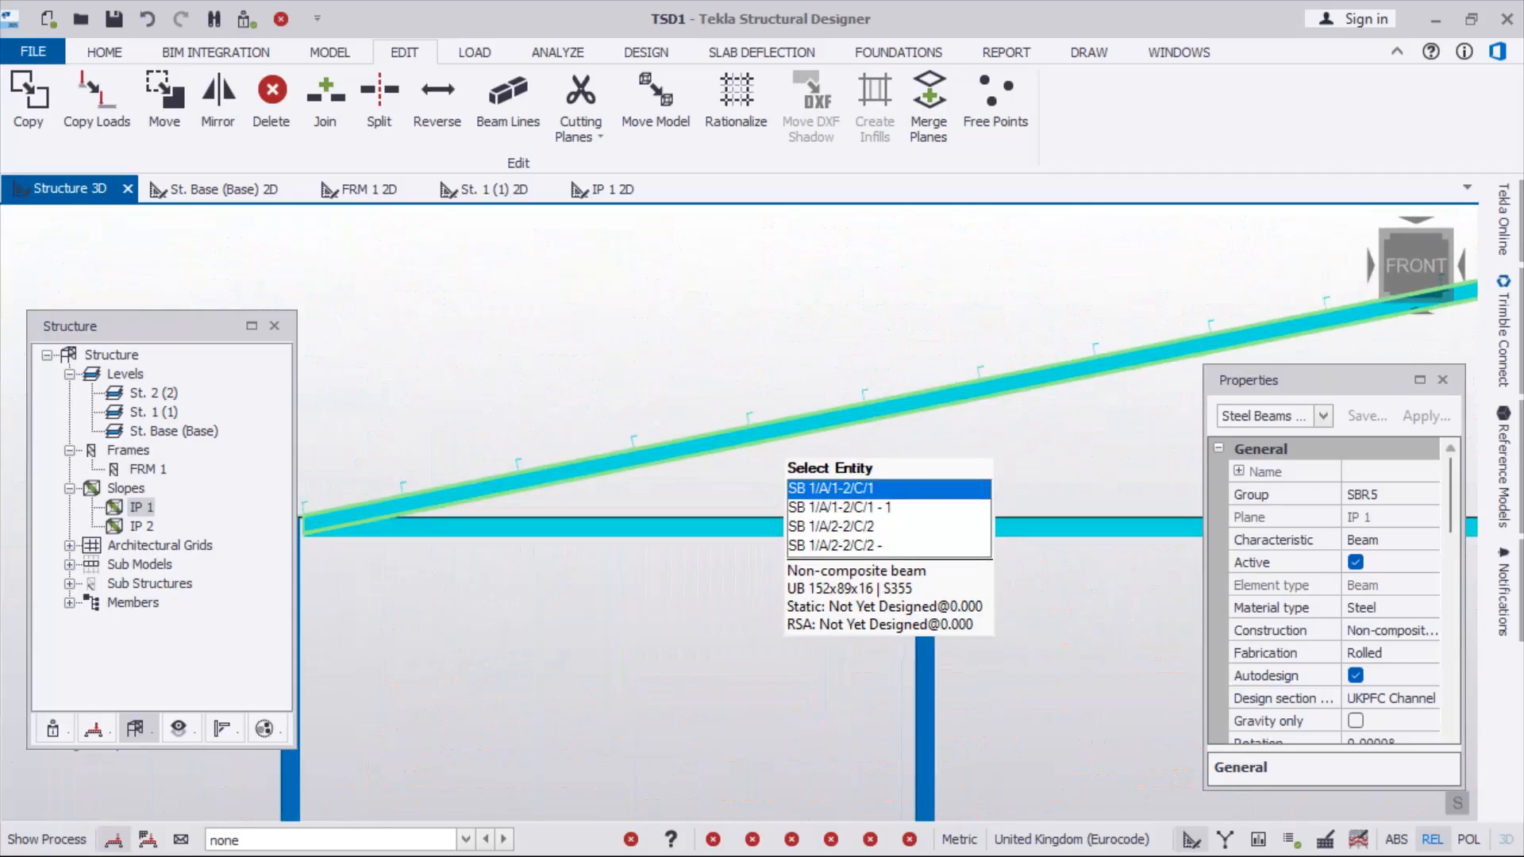
scroll(1139, 281, up, 5)
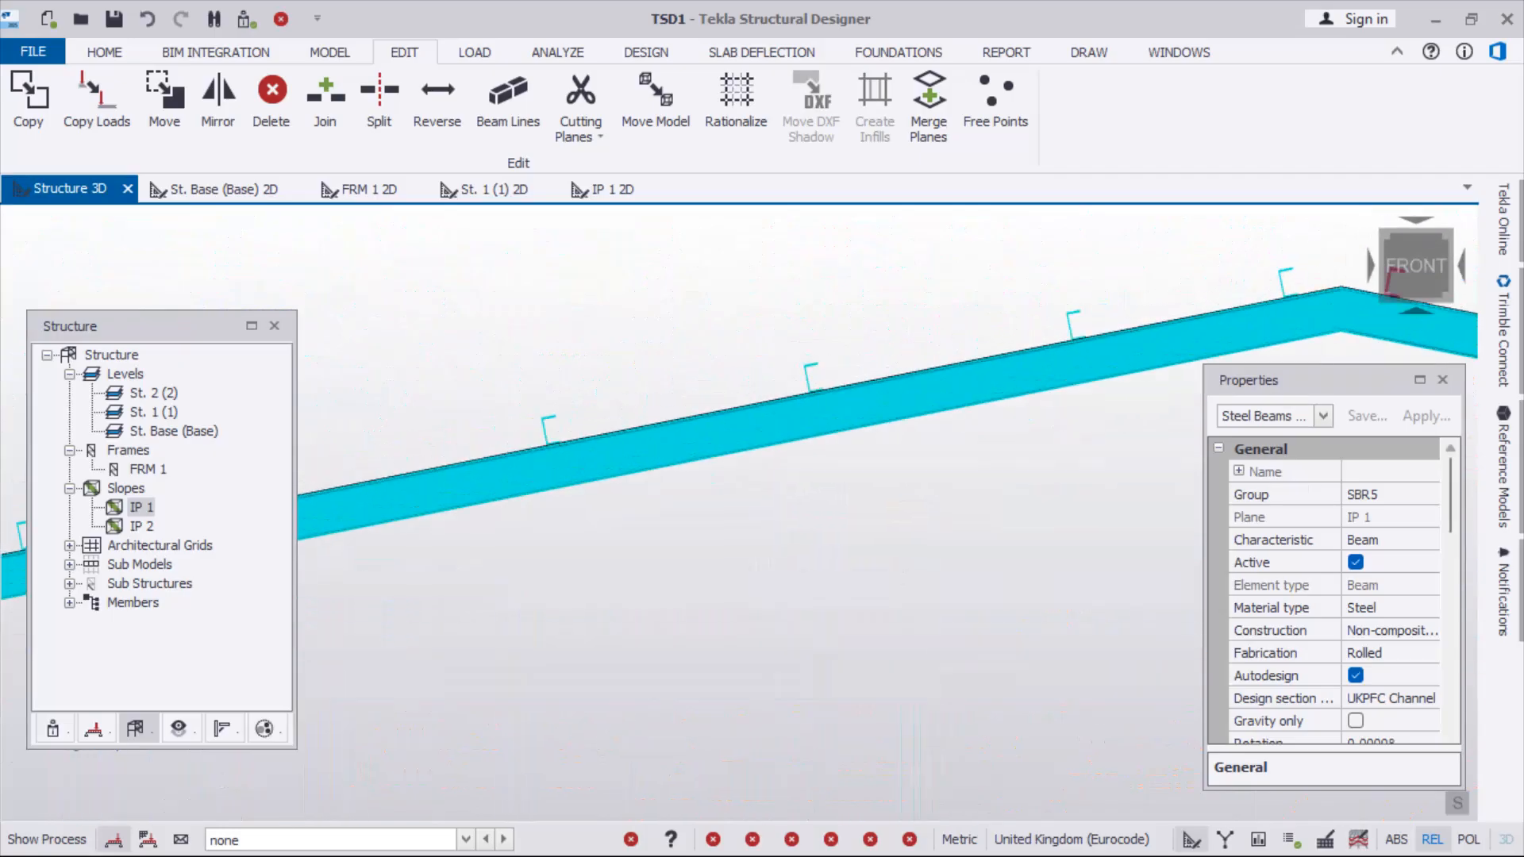
scroll(925, 333, down, 6)
scroll(619, 452, up, 8)
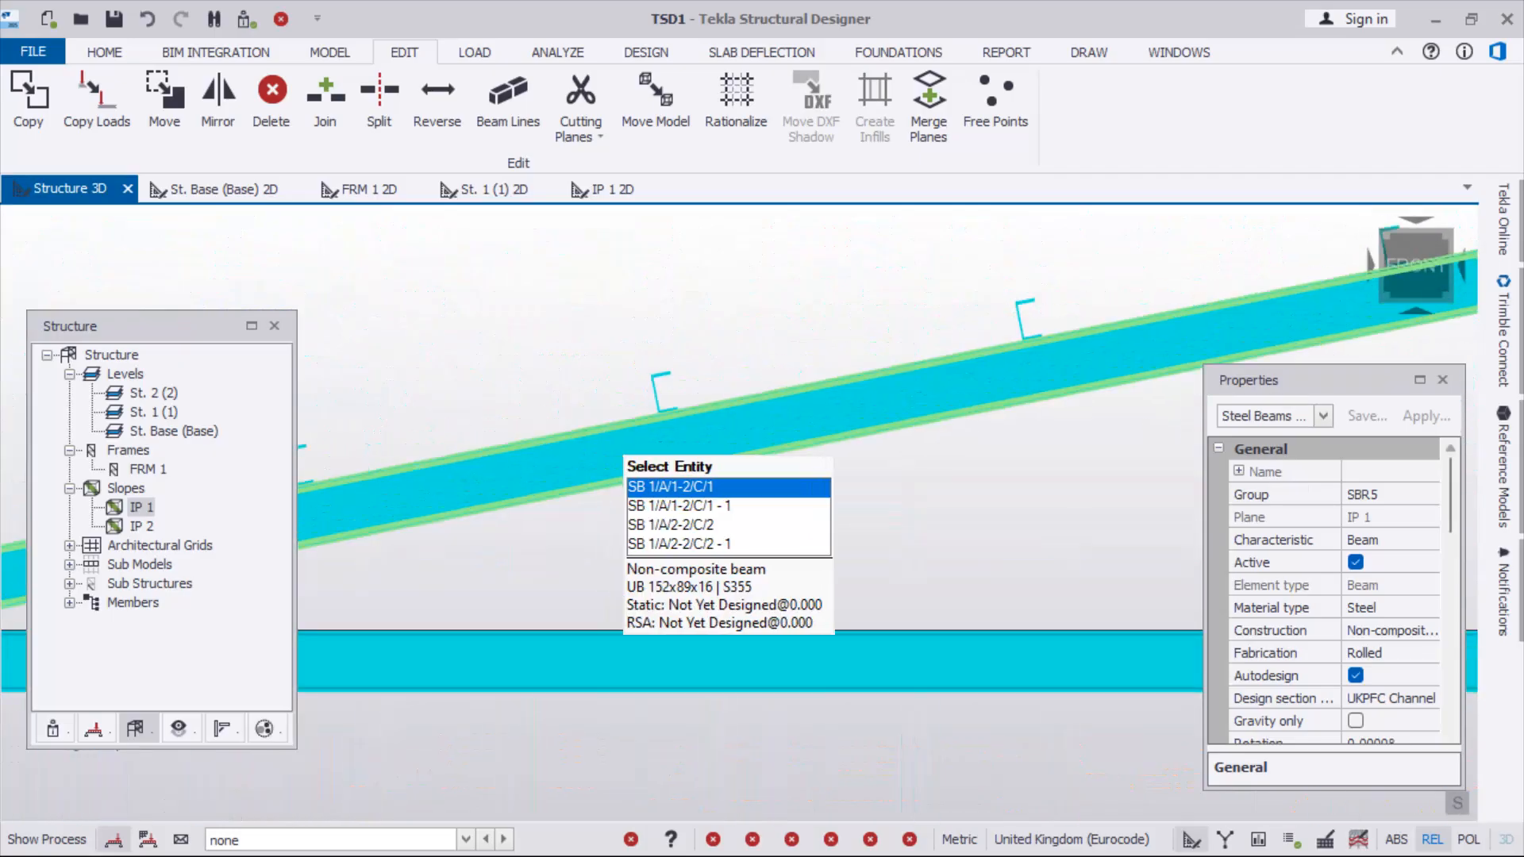
scroll(940, 417, down, 3)
scroll(940, 417, up, 3)
middle_drag(794, 452, 699, 455)
middle_drag(417, 565, 528, 477)
scroll(1084, 429, down, 5)
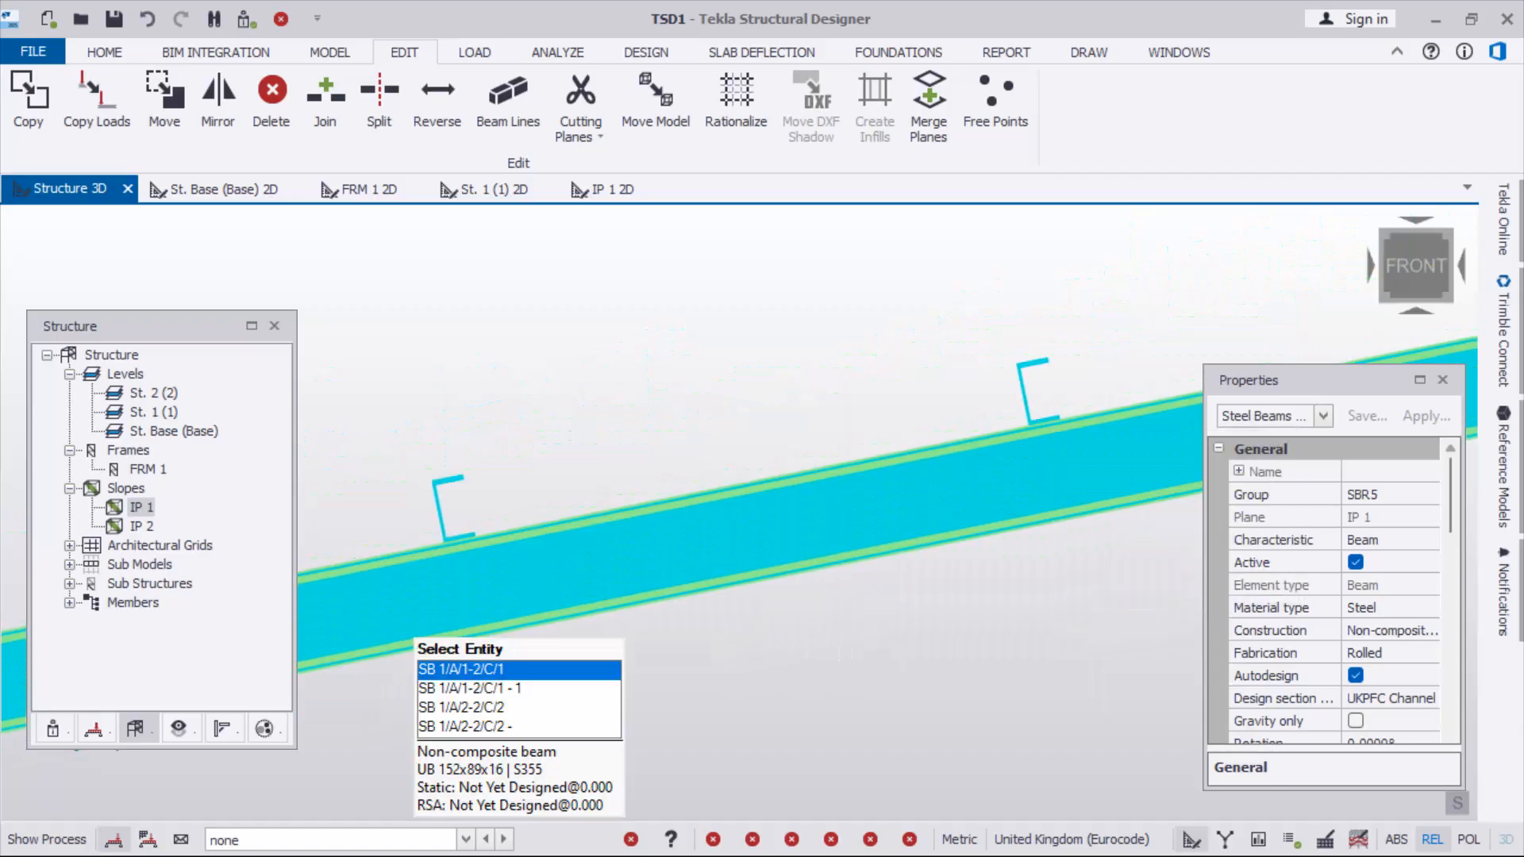
scroll(918, 347, down, 5)
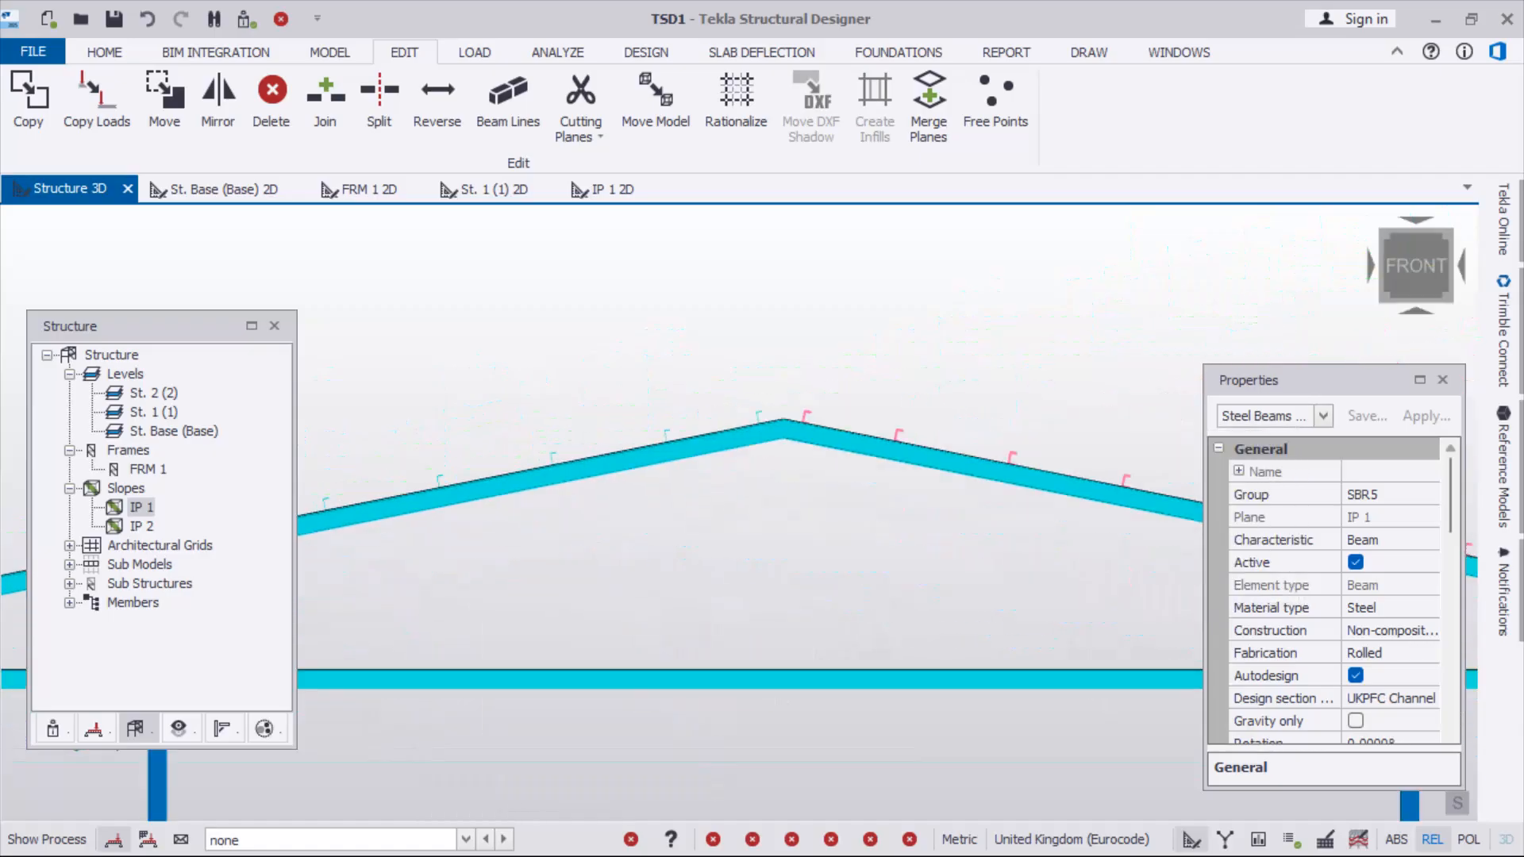
Clear the selection and examine the infilled roof slopes and the side bay at grid E between grids 1 and 2
scroll(801, 364, down, 1)
right_drag(802, 363, 552, 468)
scroll(552, 469, down, 6)
key(Escape)
scroll(468, 365, up, 7)
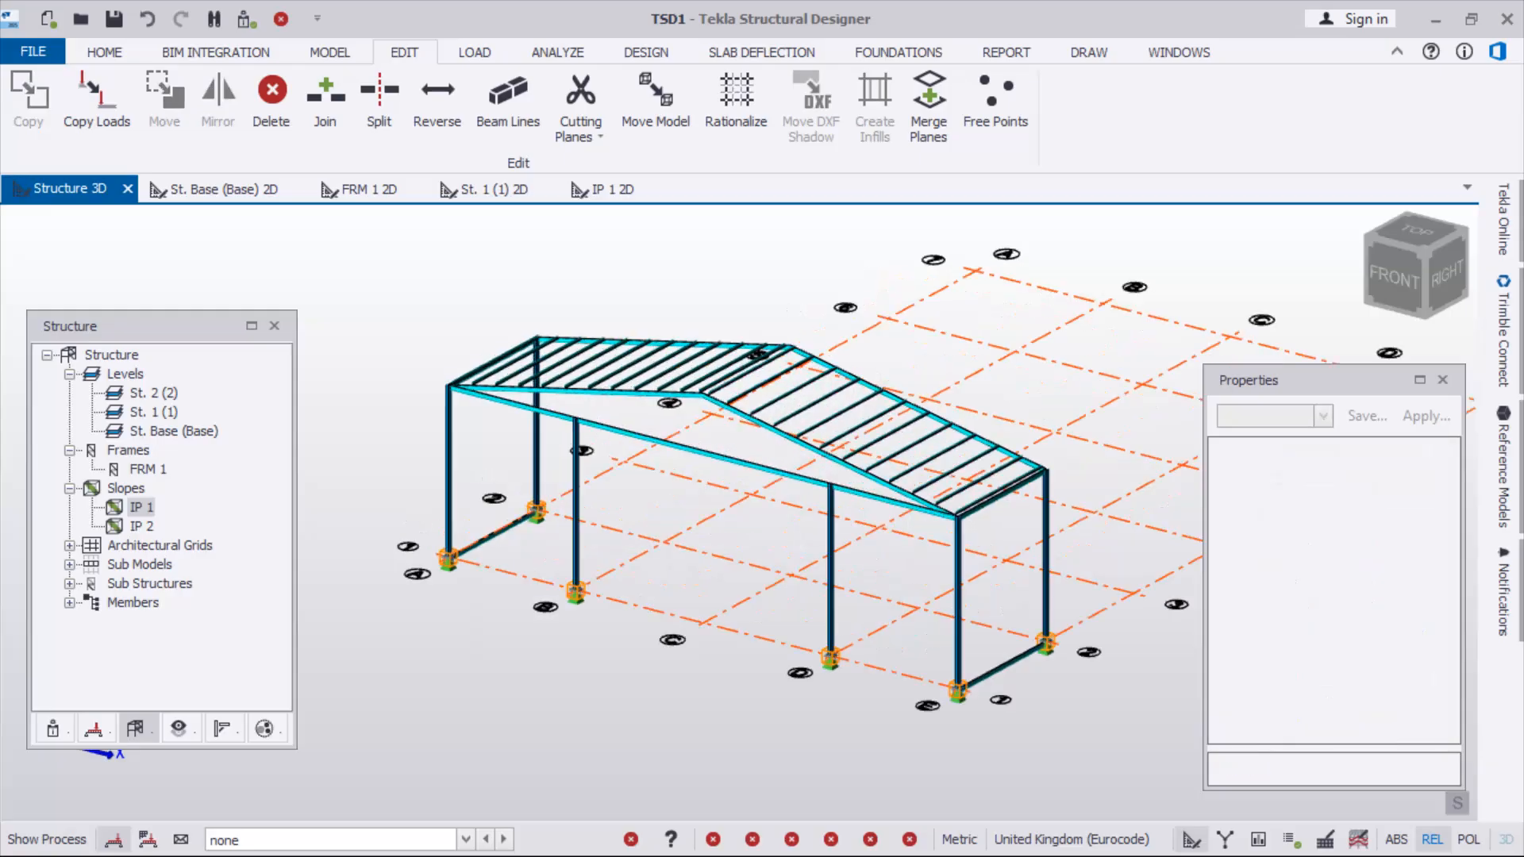
scroll(428, 365, down, 7)
scroll(433, 345, down, 4)
right_drag(683, 464, 500, 480)
scroll(496, 481, up, 5)
right_drag(607, 365, 594, 326)
scroll(594, 325, up, 4)
scroll(841, 624, down, 3)
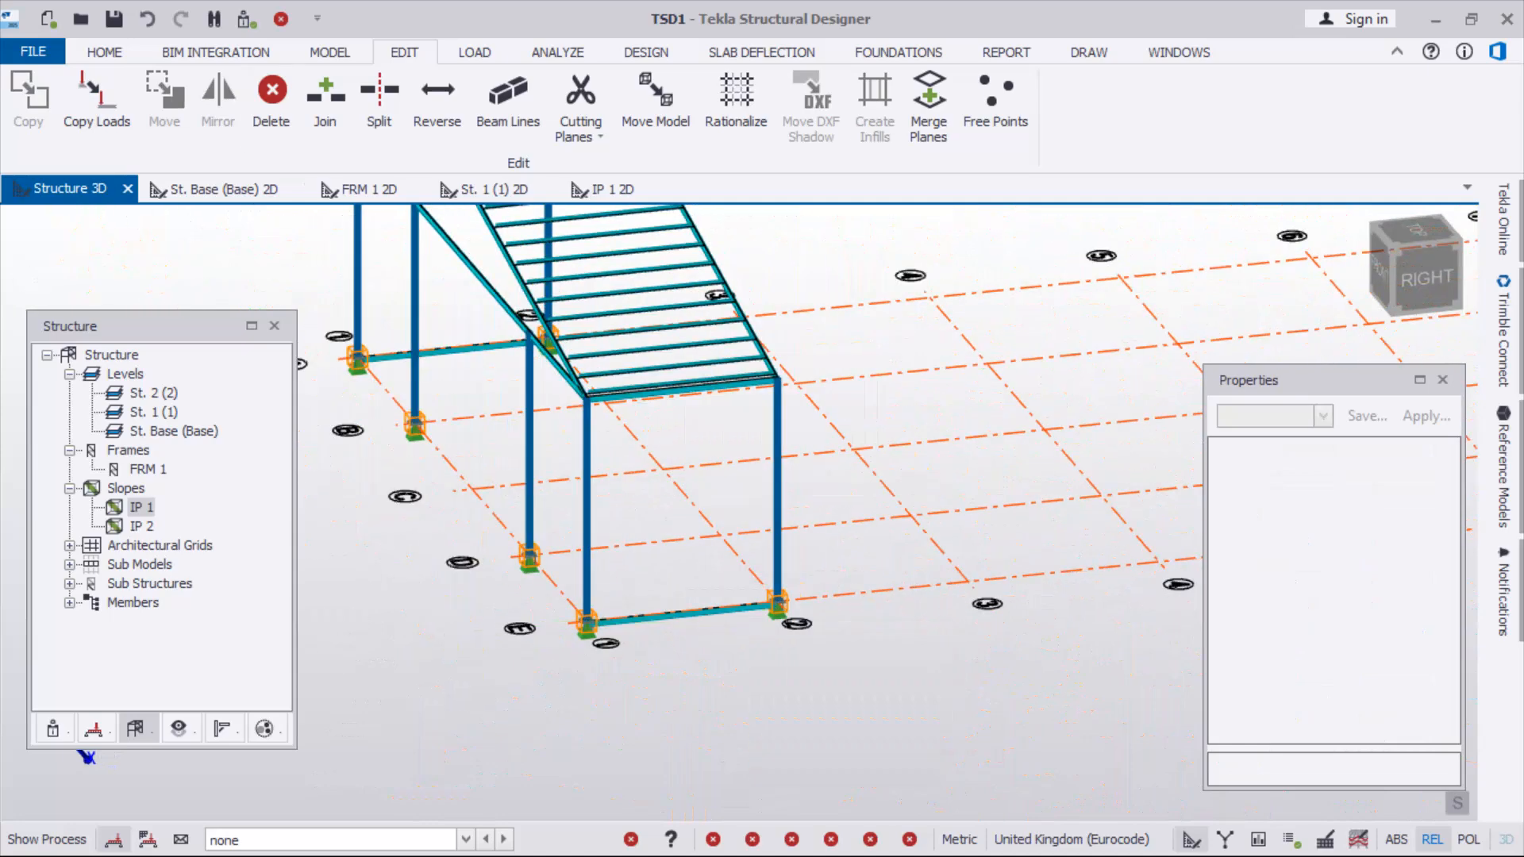
Check the end frame FRM 1 in its 2D view and return to the 3D structure view
double_click(148, 469)
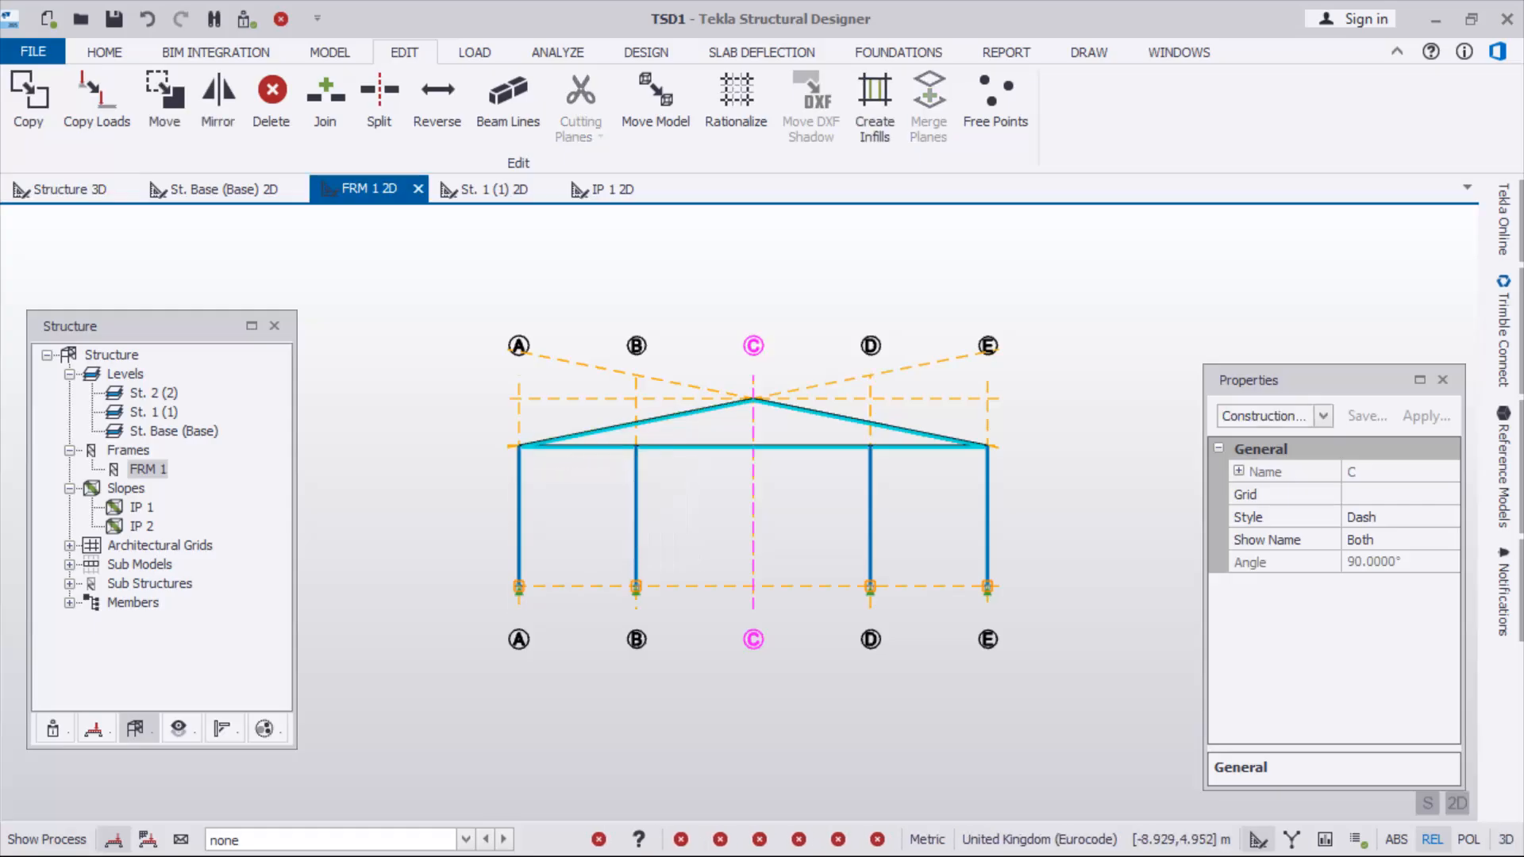
click(70, 189)
right_drag(584, 433, 794, 432)
scroll(532, 490, down, 4)
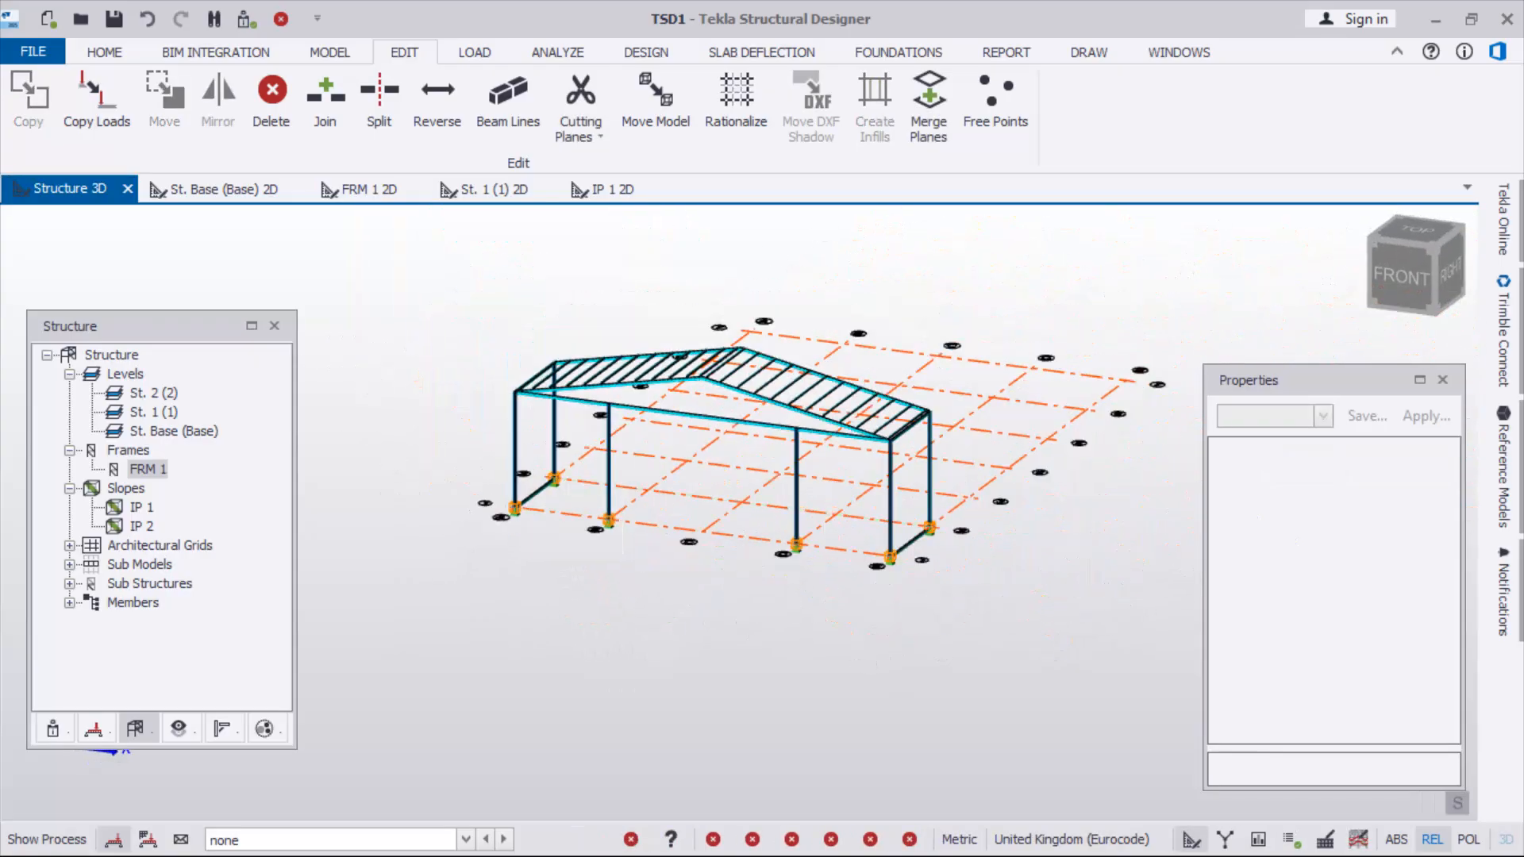
scroll(946, 518, up, 2)
scroll(945, 506, up, 1)
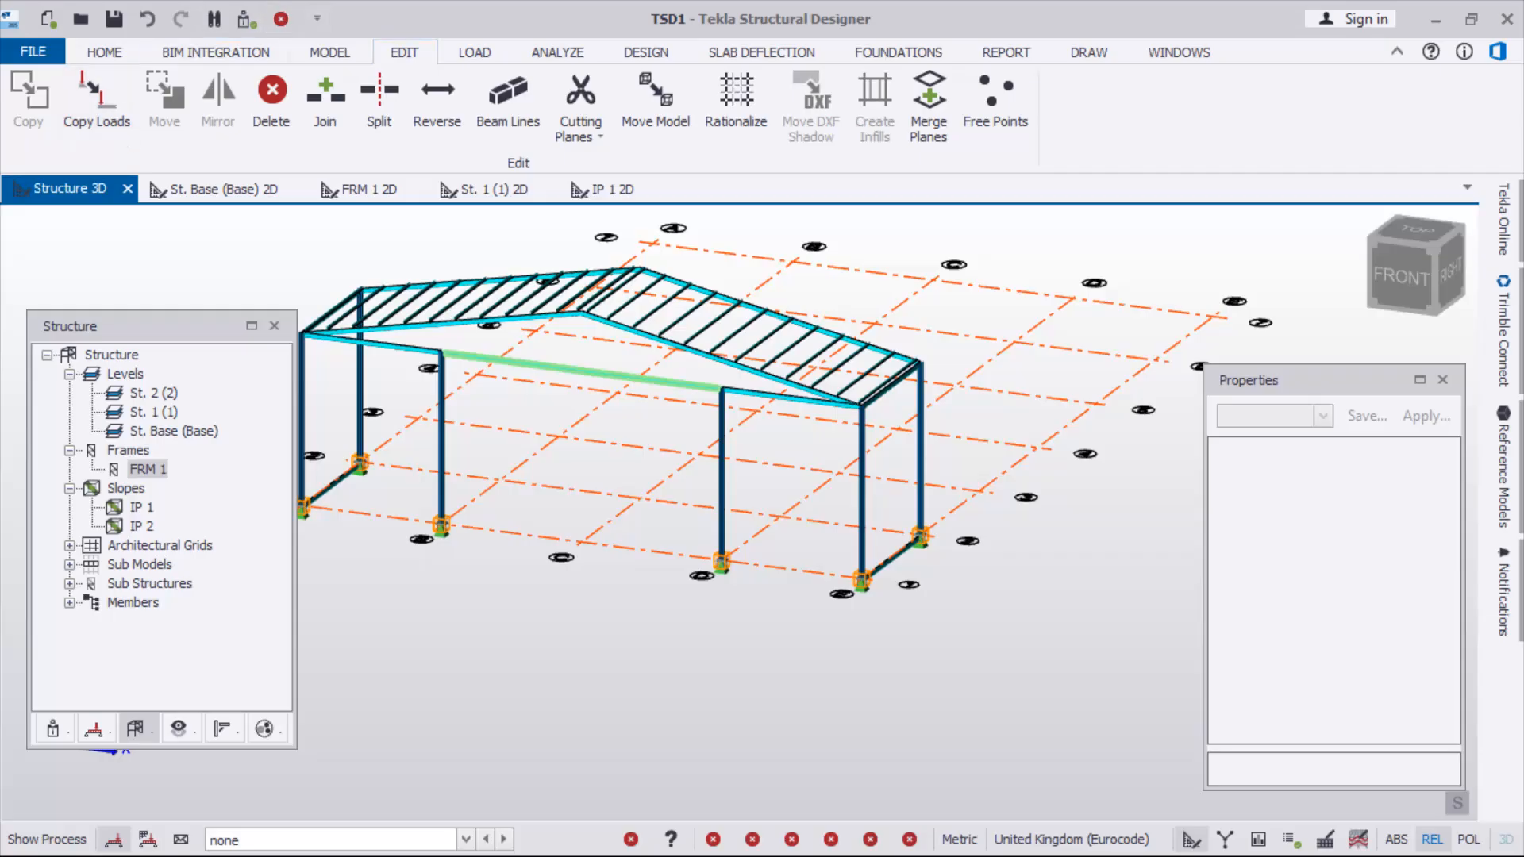
Create a frame on grid line E and open its 2D view at the bay between grids 1 and 2
click(330, 53)
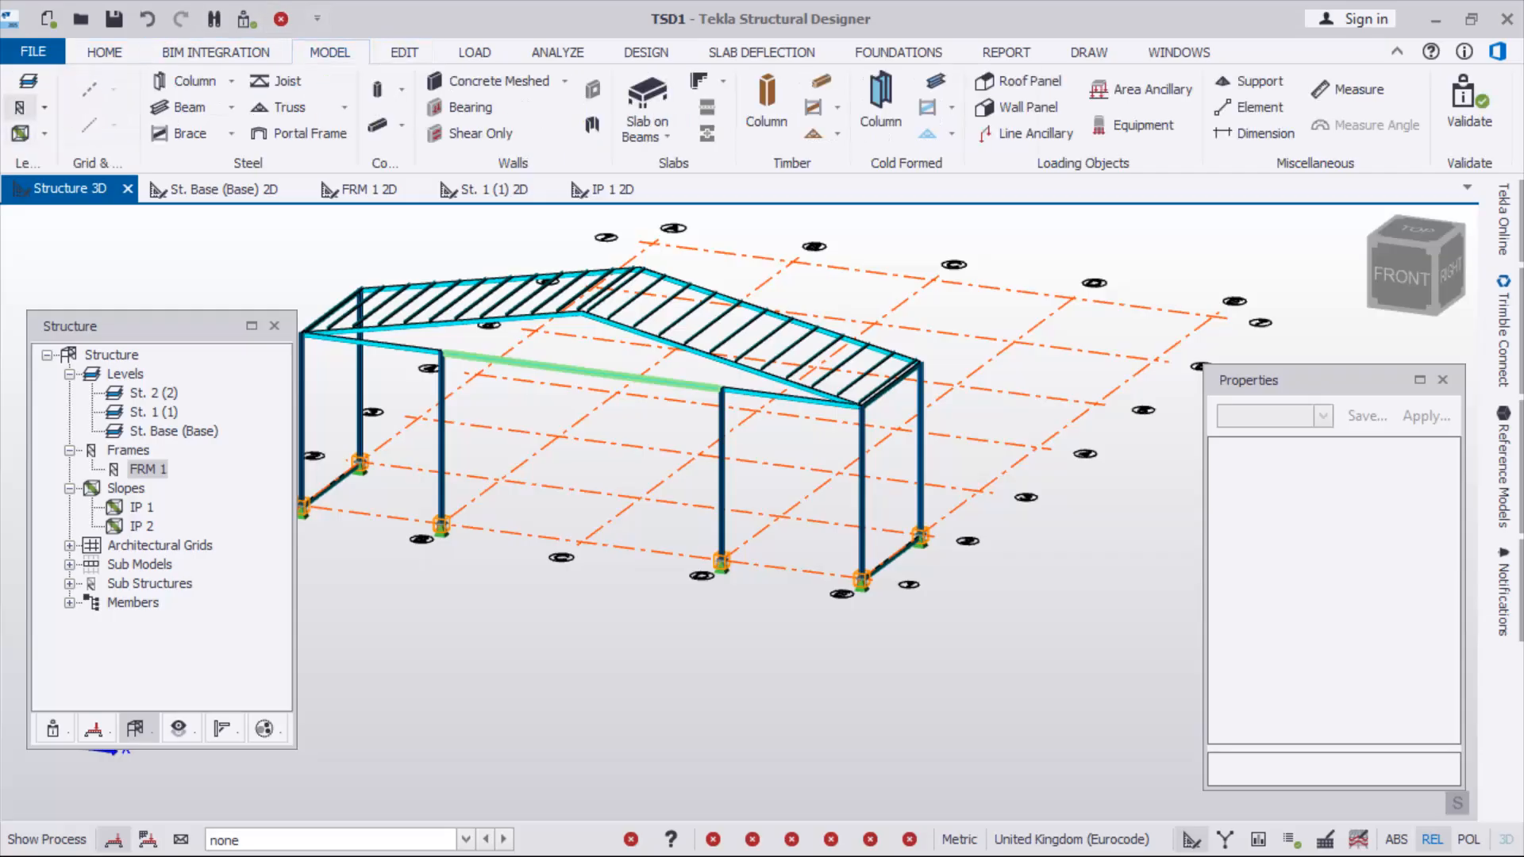
click(19, 107)
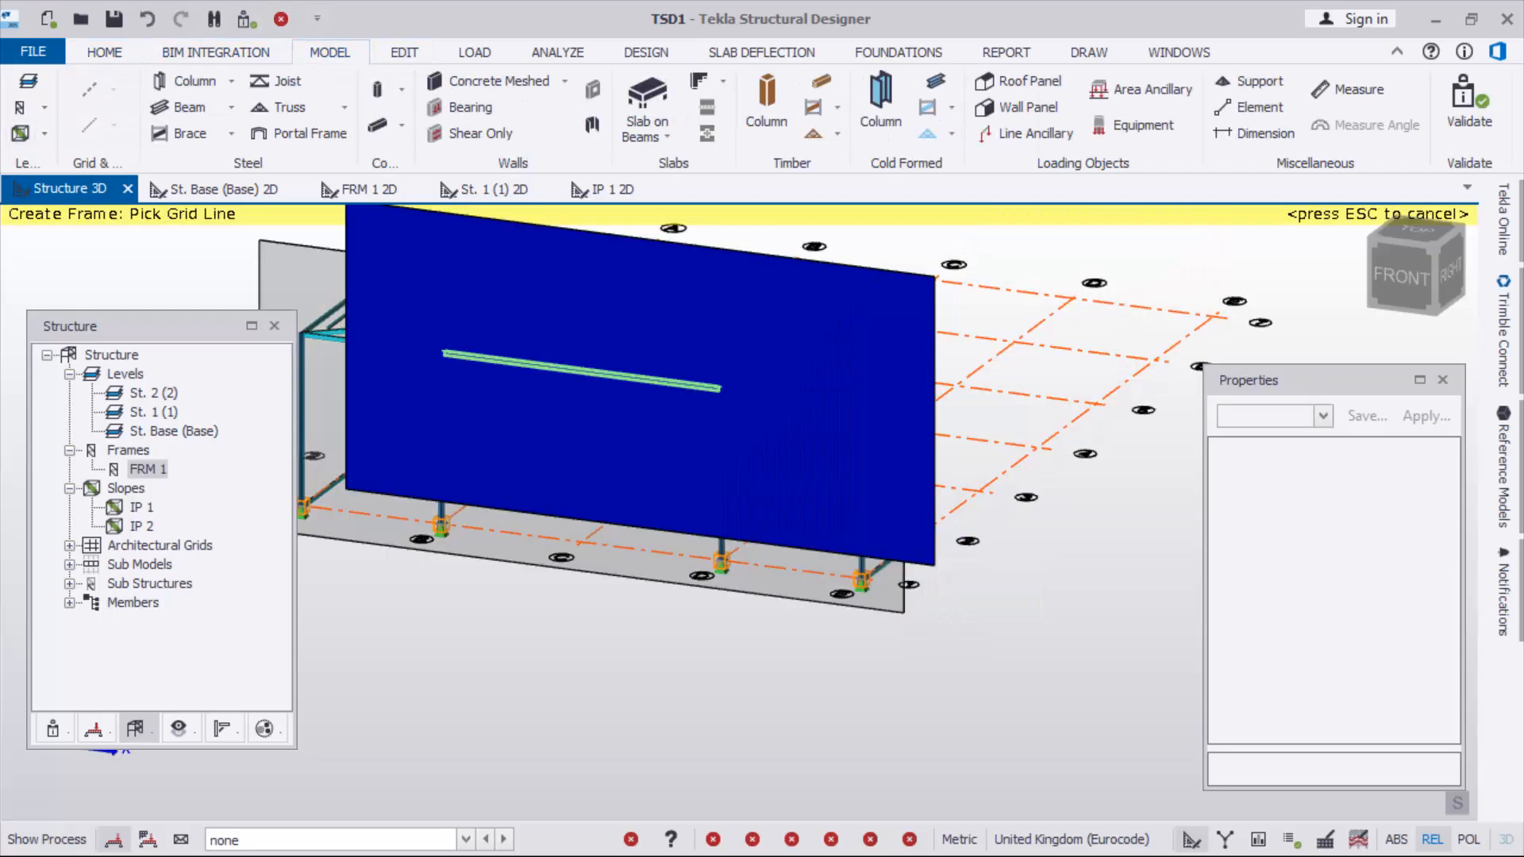
click(940, 536)
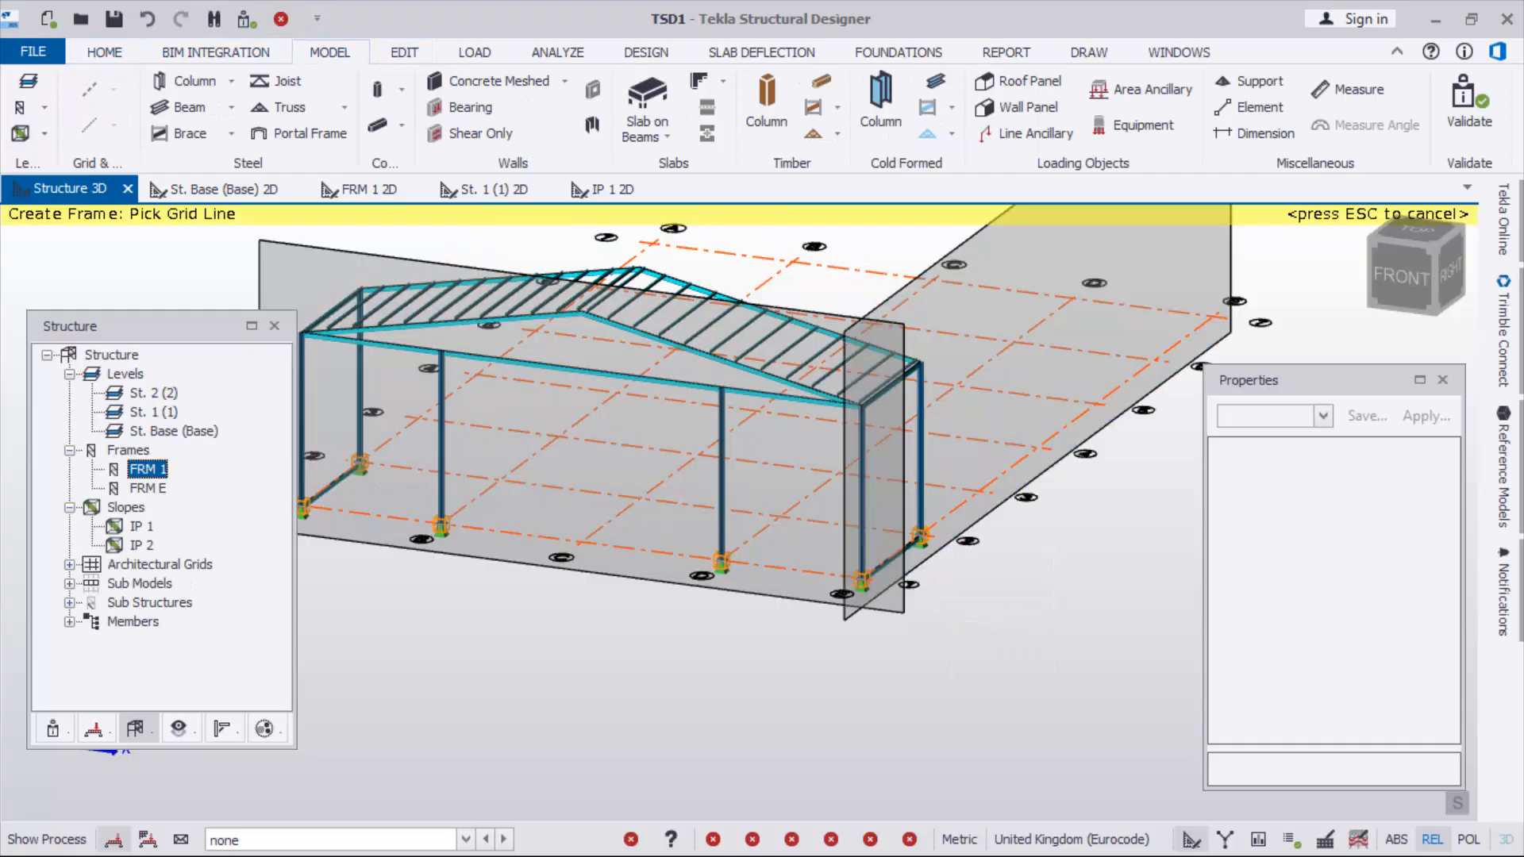
double_click(148, 488)
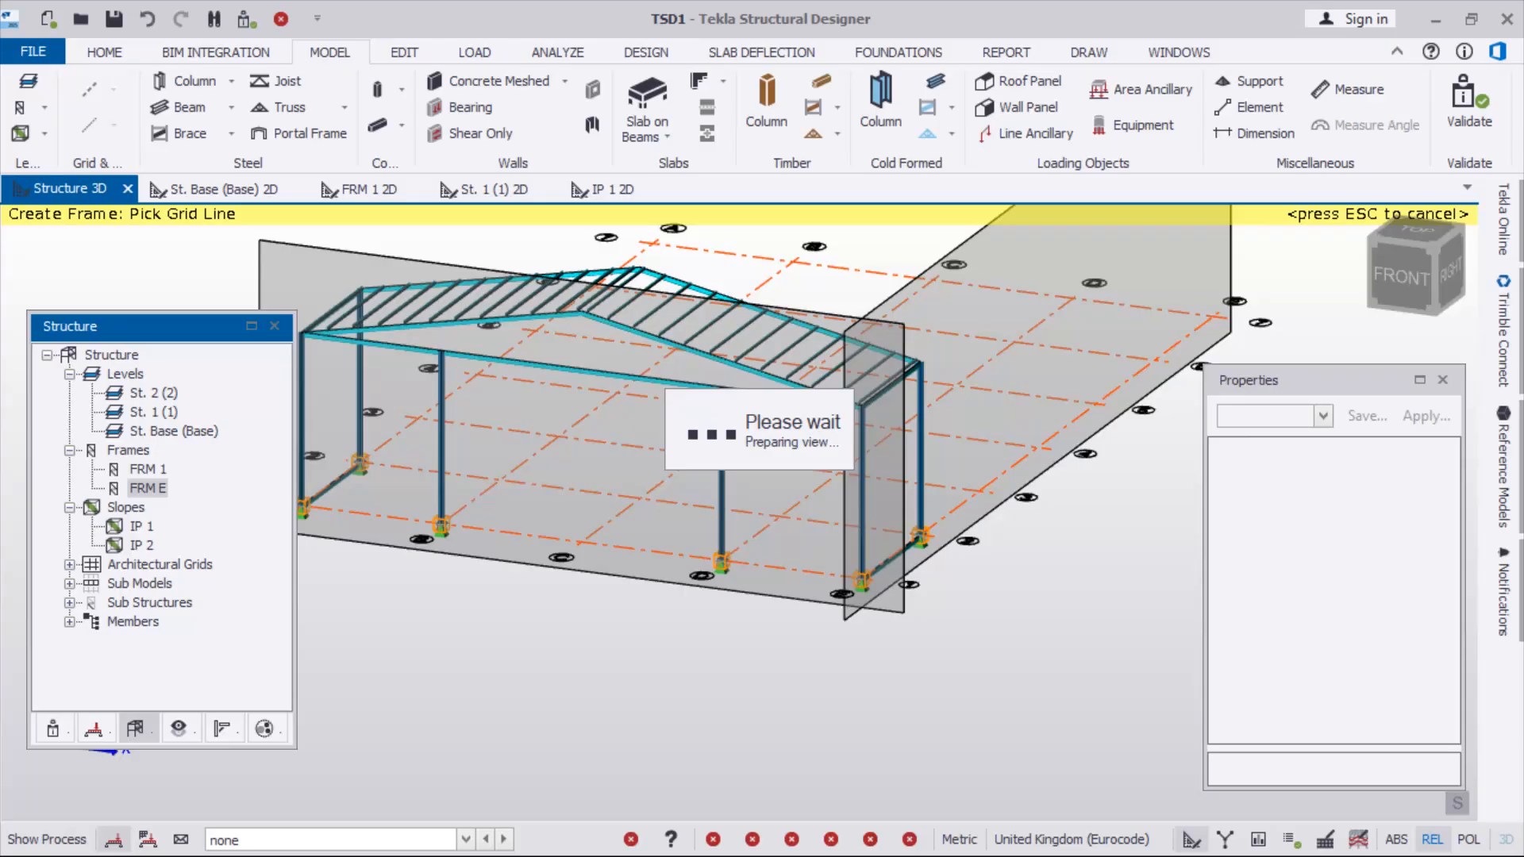
scroll(708, 439, down, 2)
scroll(601, 498, up, 3)
scroll(725, 439, down, 2)
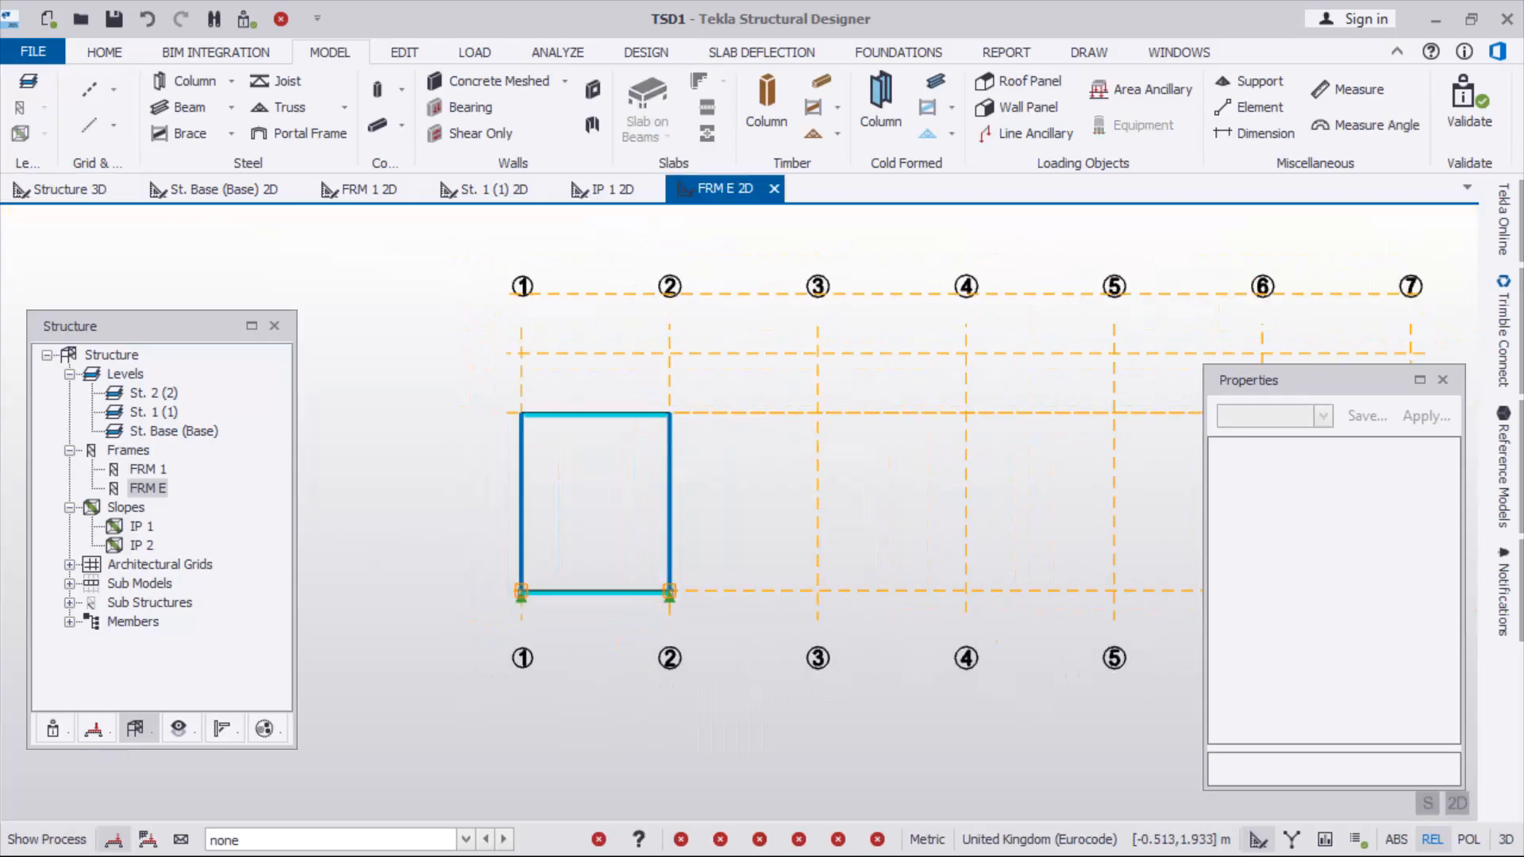
scroll(517, 555, up, 2)
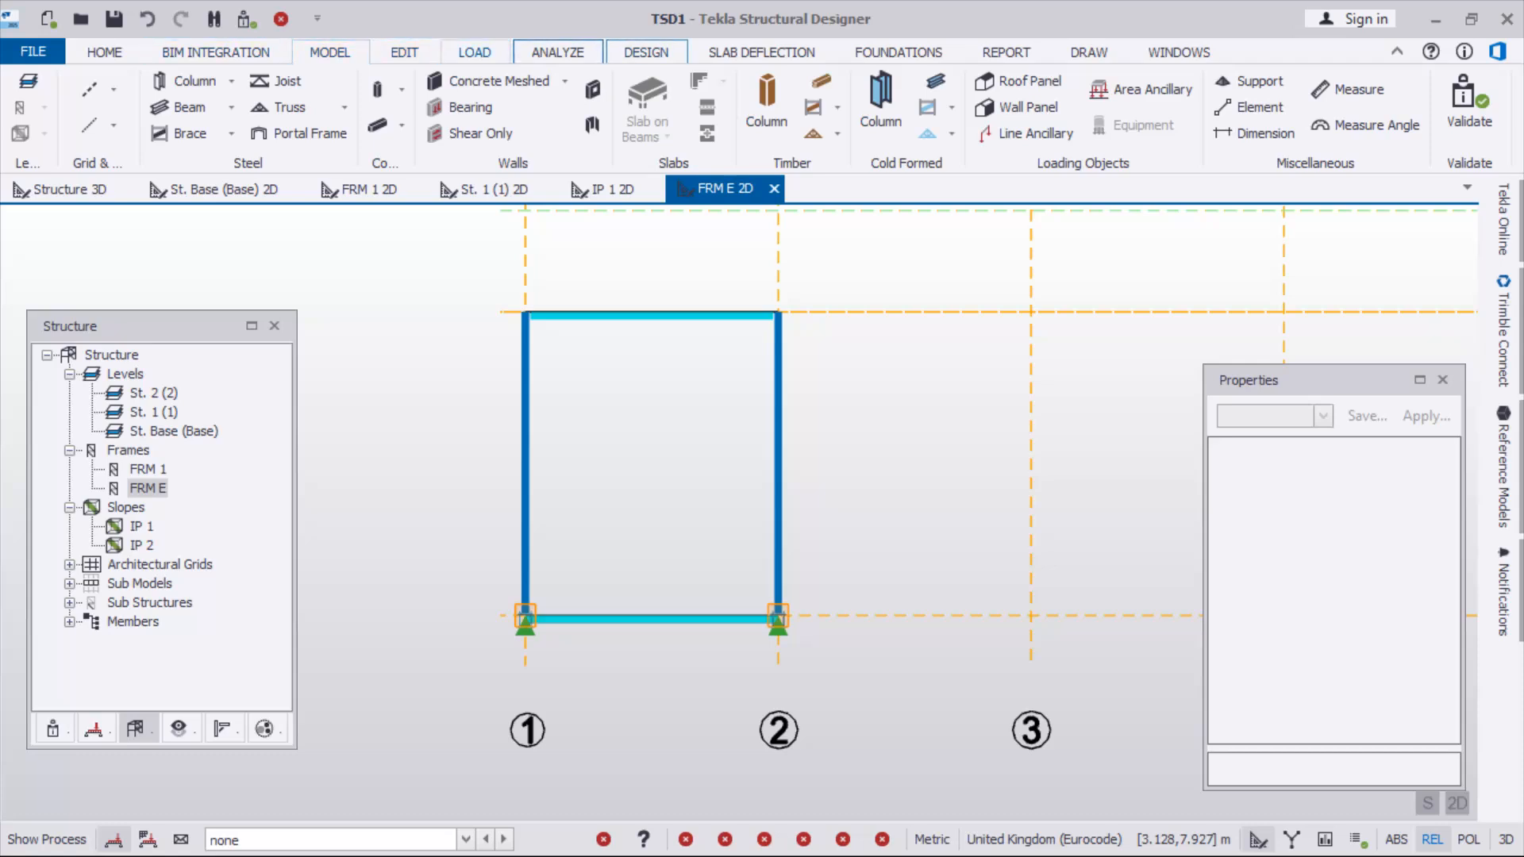
Start Create Infills in the grid E frame, defining the beams by number with a number of 6
click(404, 52)
click(875, 107)
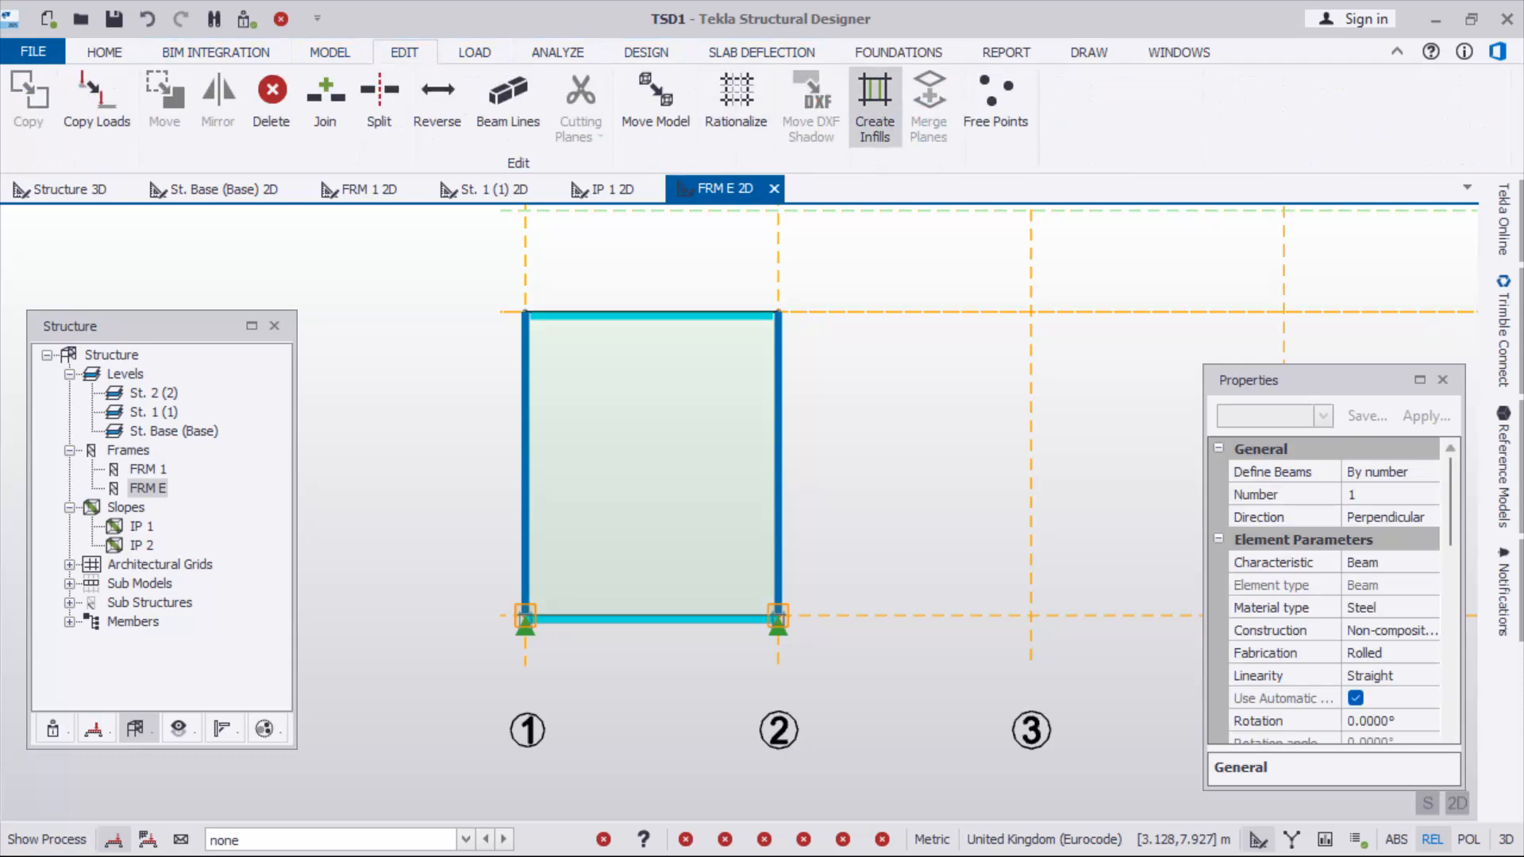
click(1385, 495)
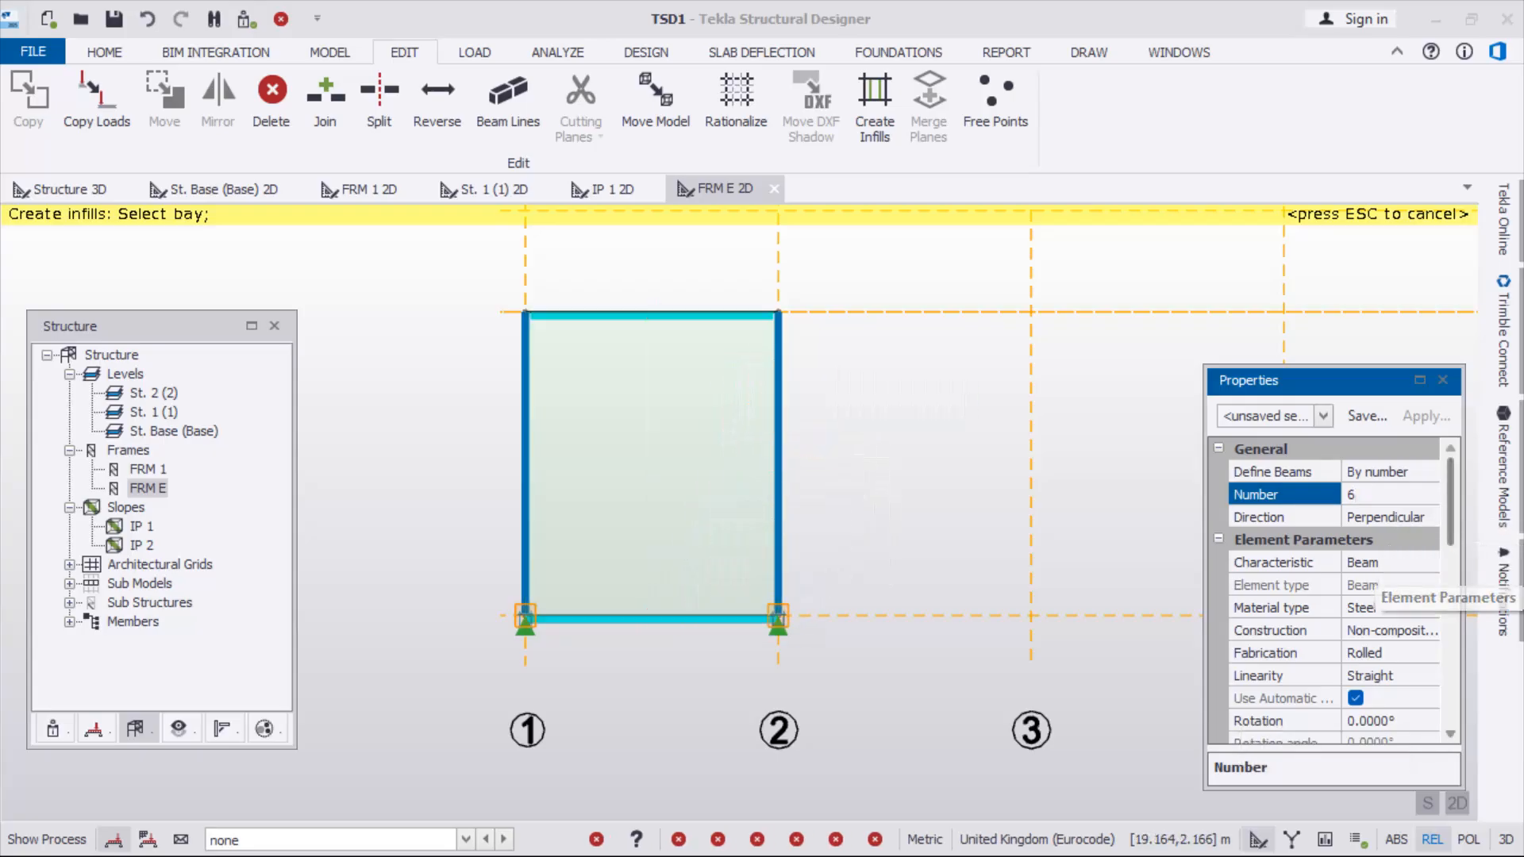
key(Return)
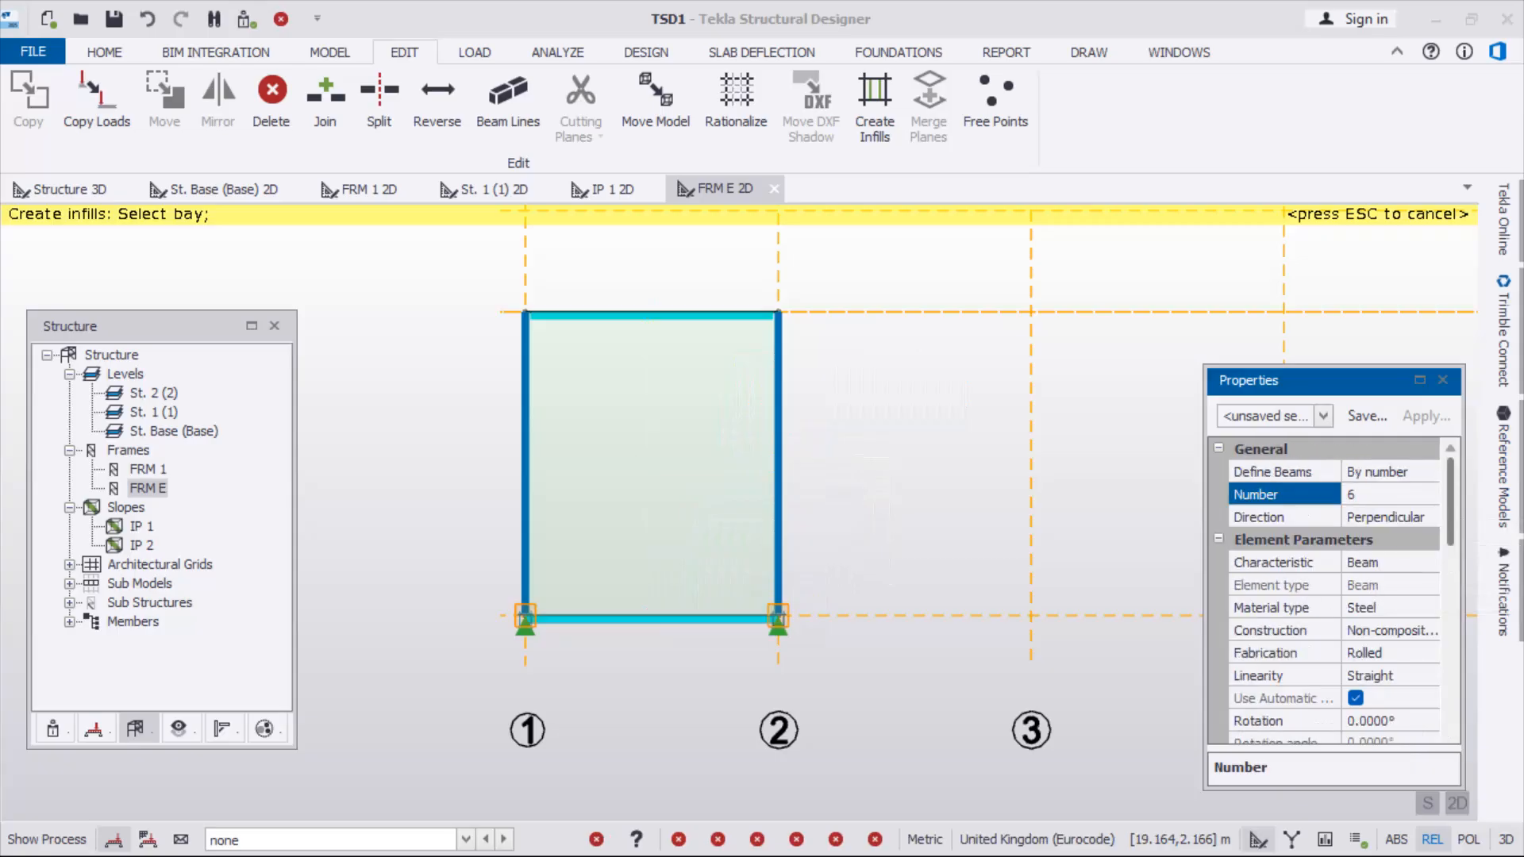
click(1421, 473)
click(1428, 472)
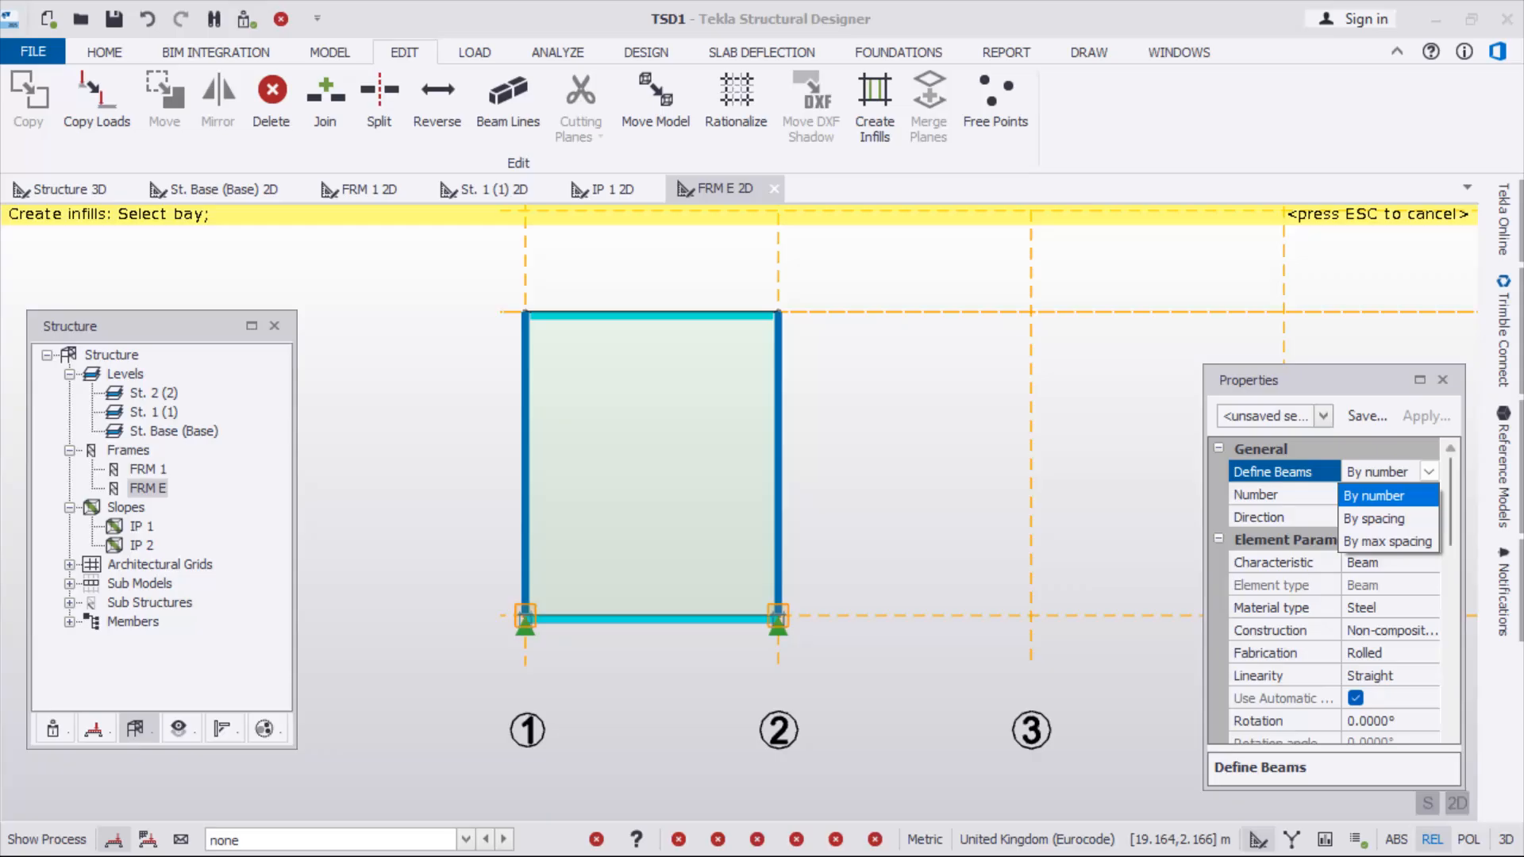
click(1389, 495)
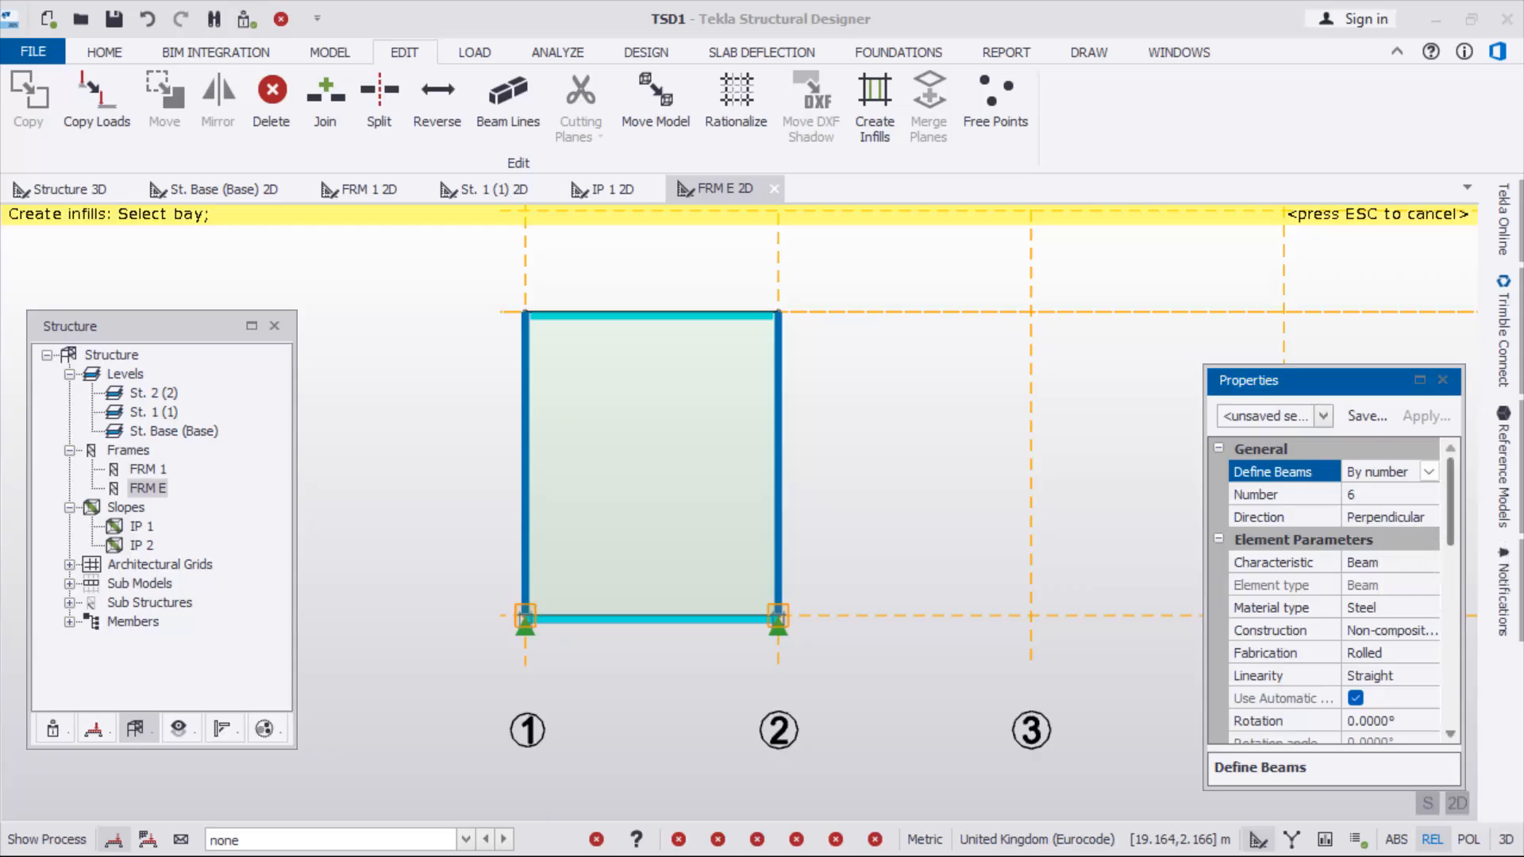
Set the infill beams' design section order to UKPFC Channel and their rotation to 90°
scroll(1333, 591, down, 5)
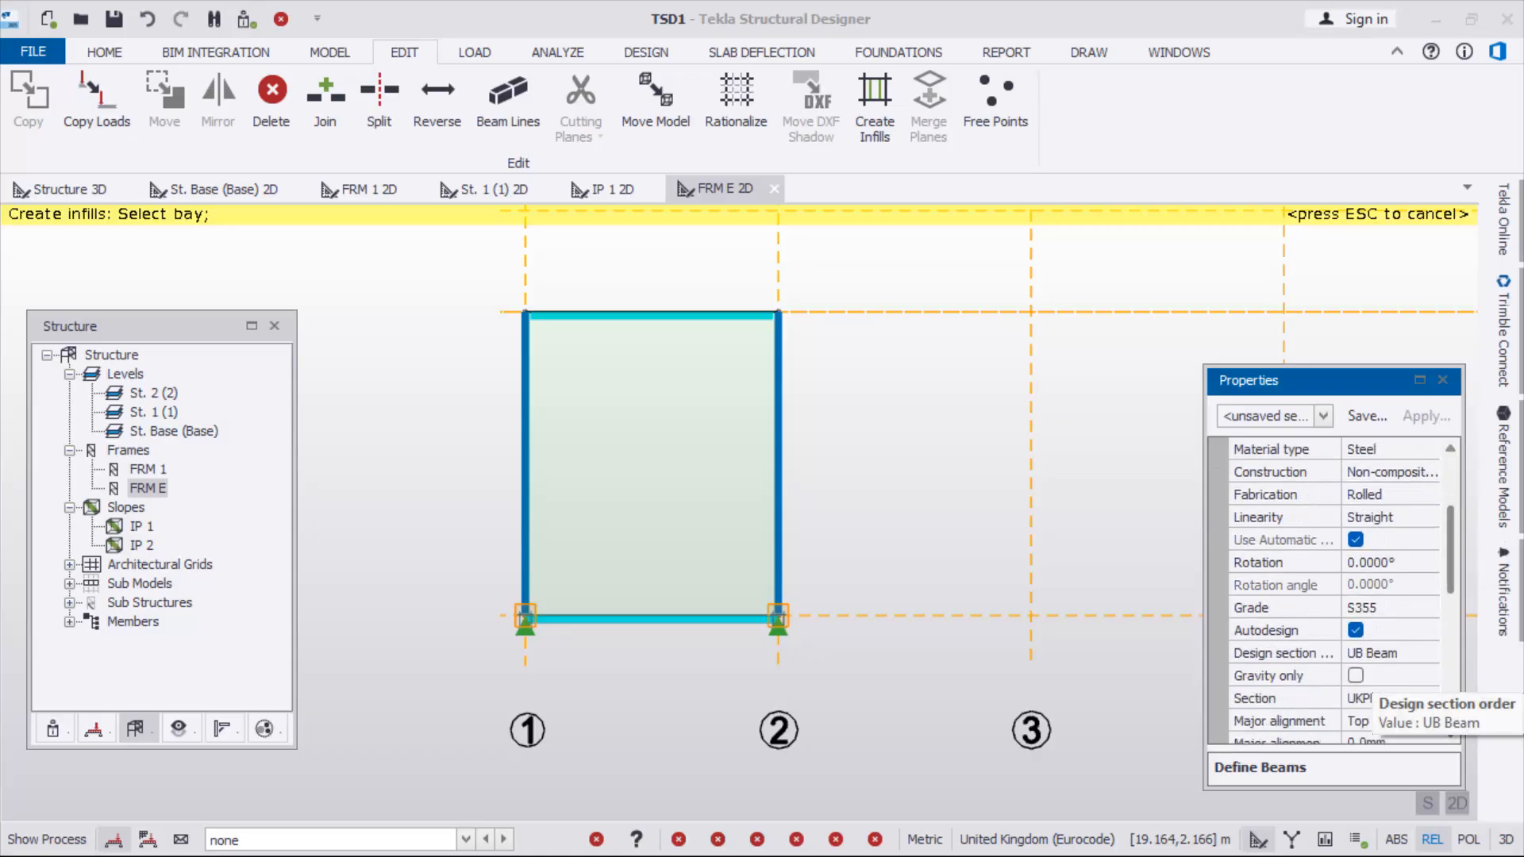
click(1381, 653)
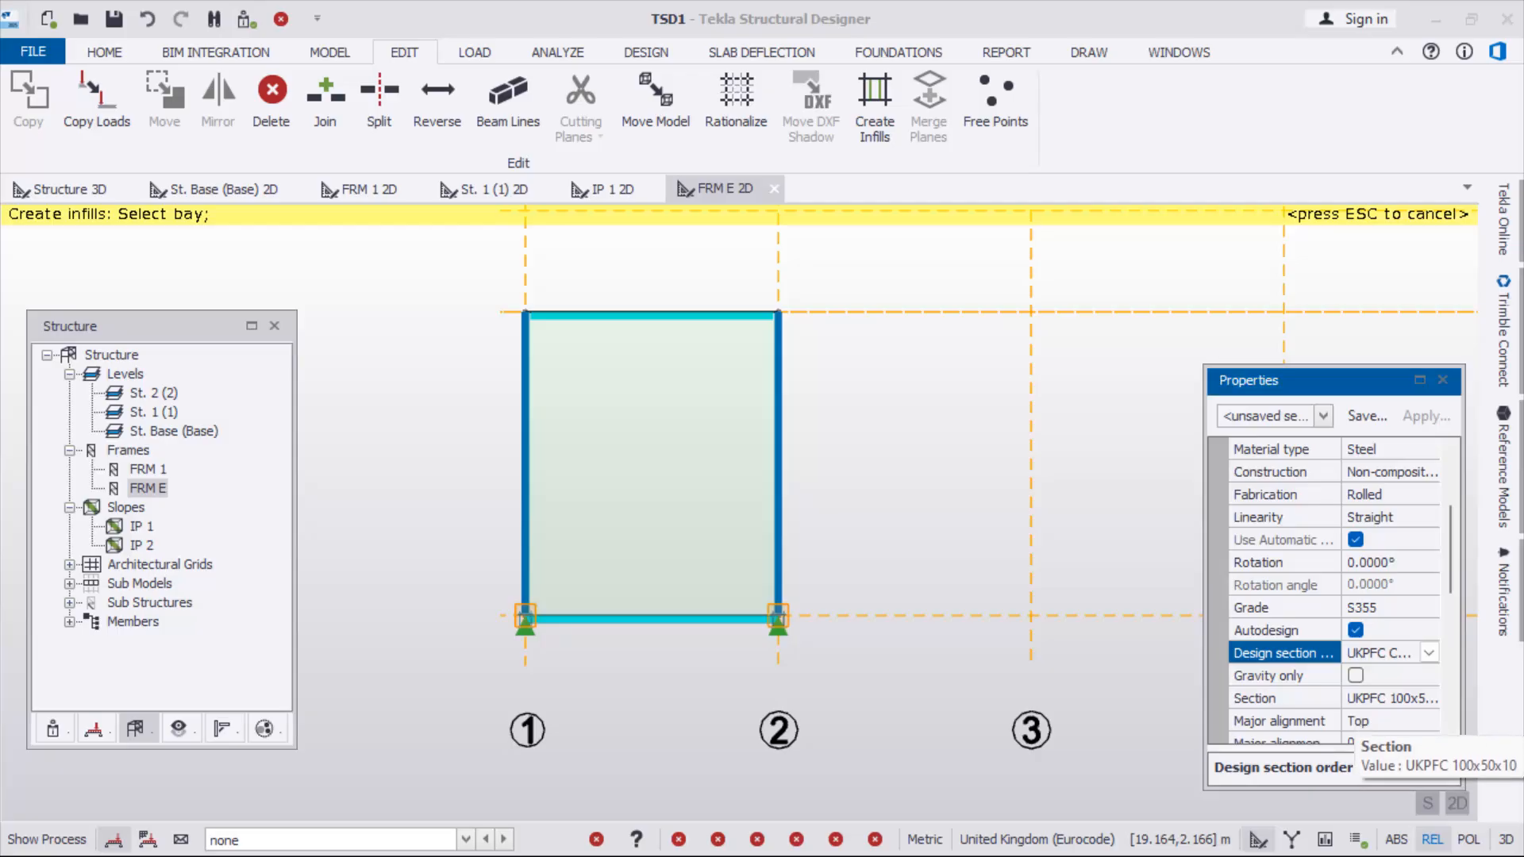
scroll(689, 464, down, 1)
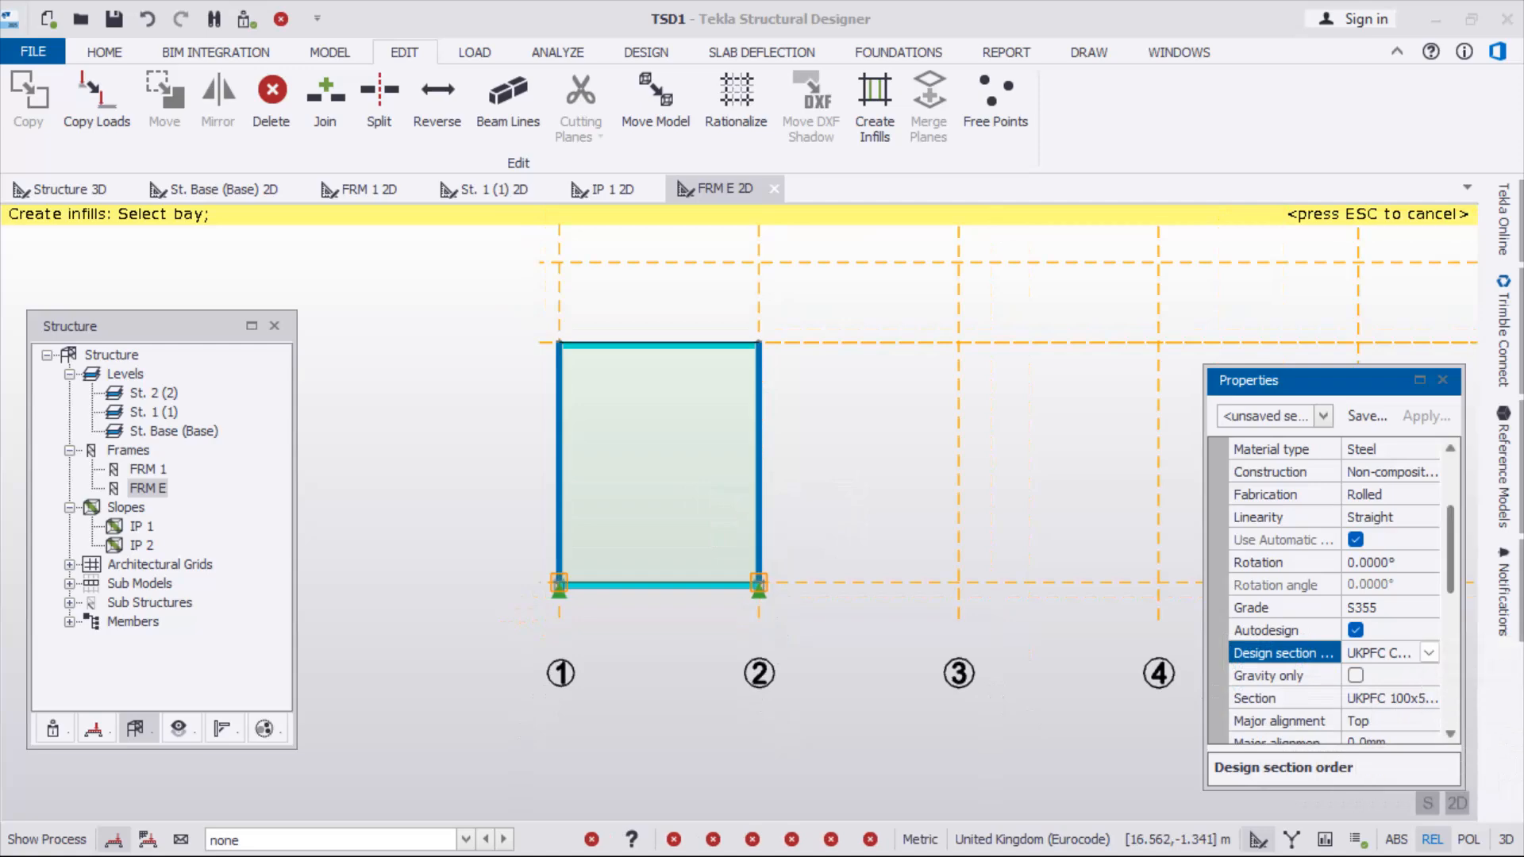
click(1428, 563)
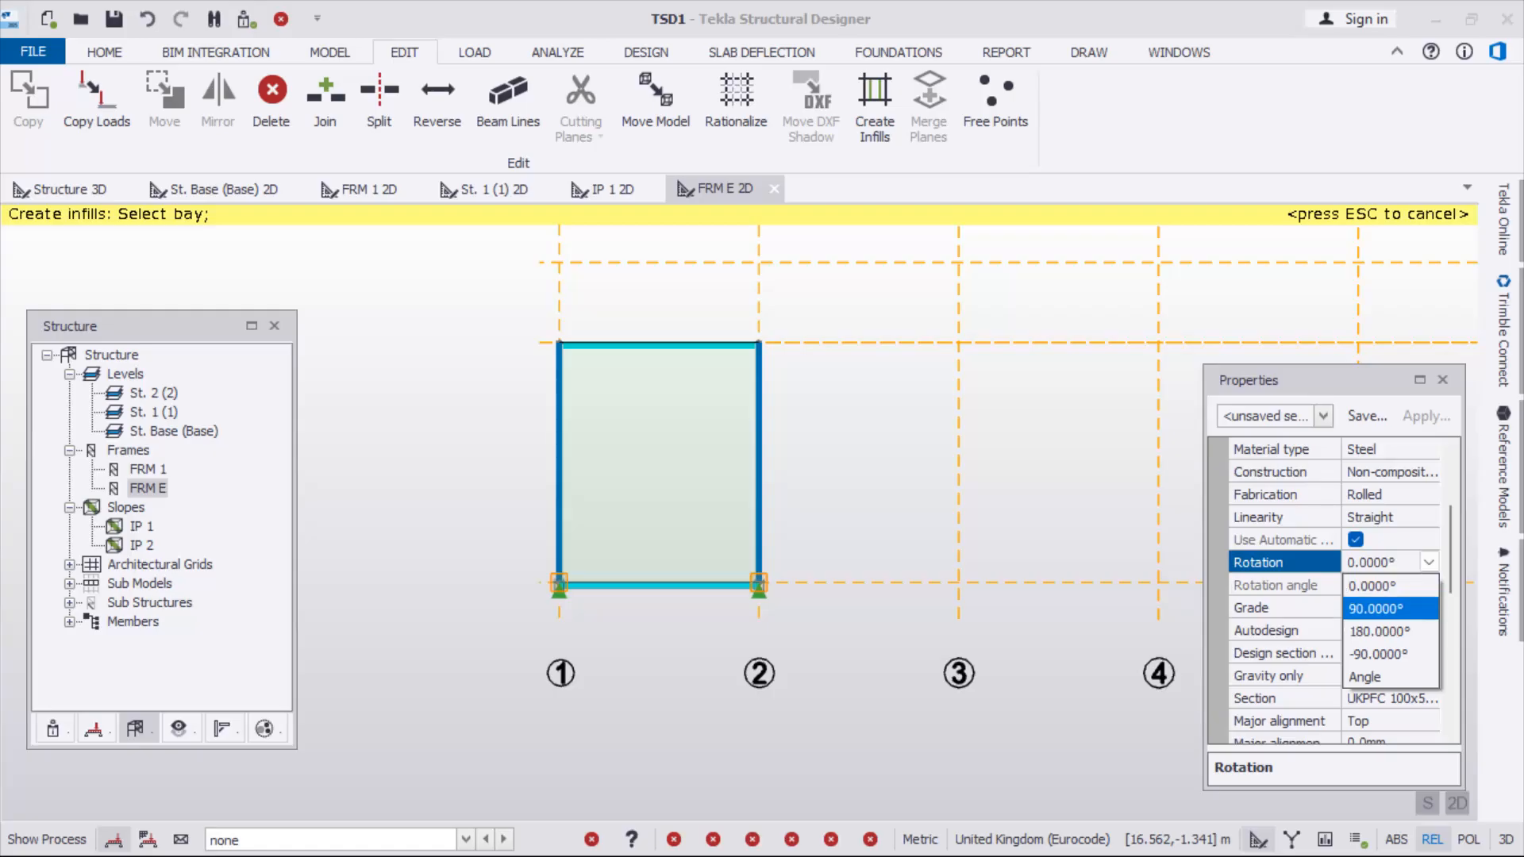
click(1389, 609)
scroll(1333, 595, down, 2)
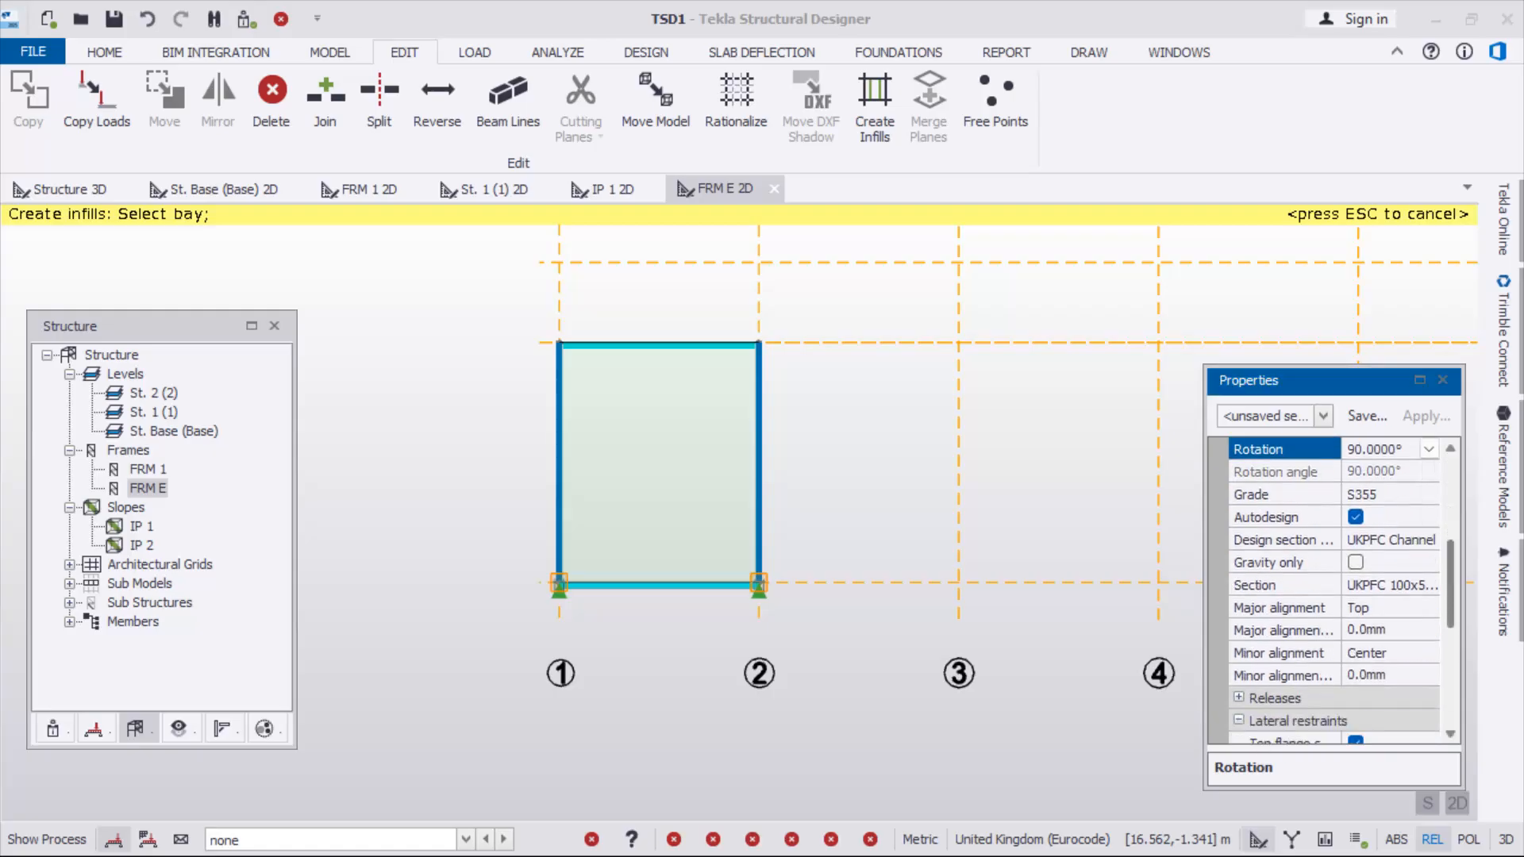
scroll(1334, 595, up, 2)
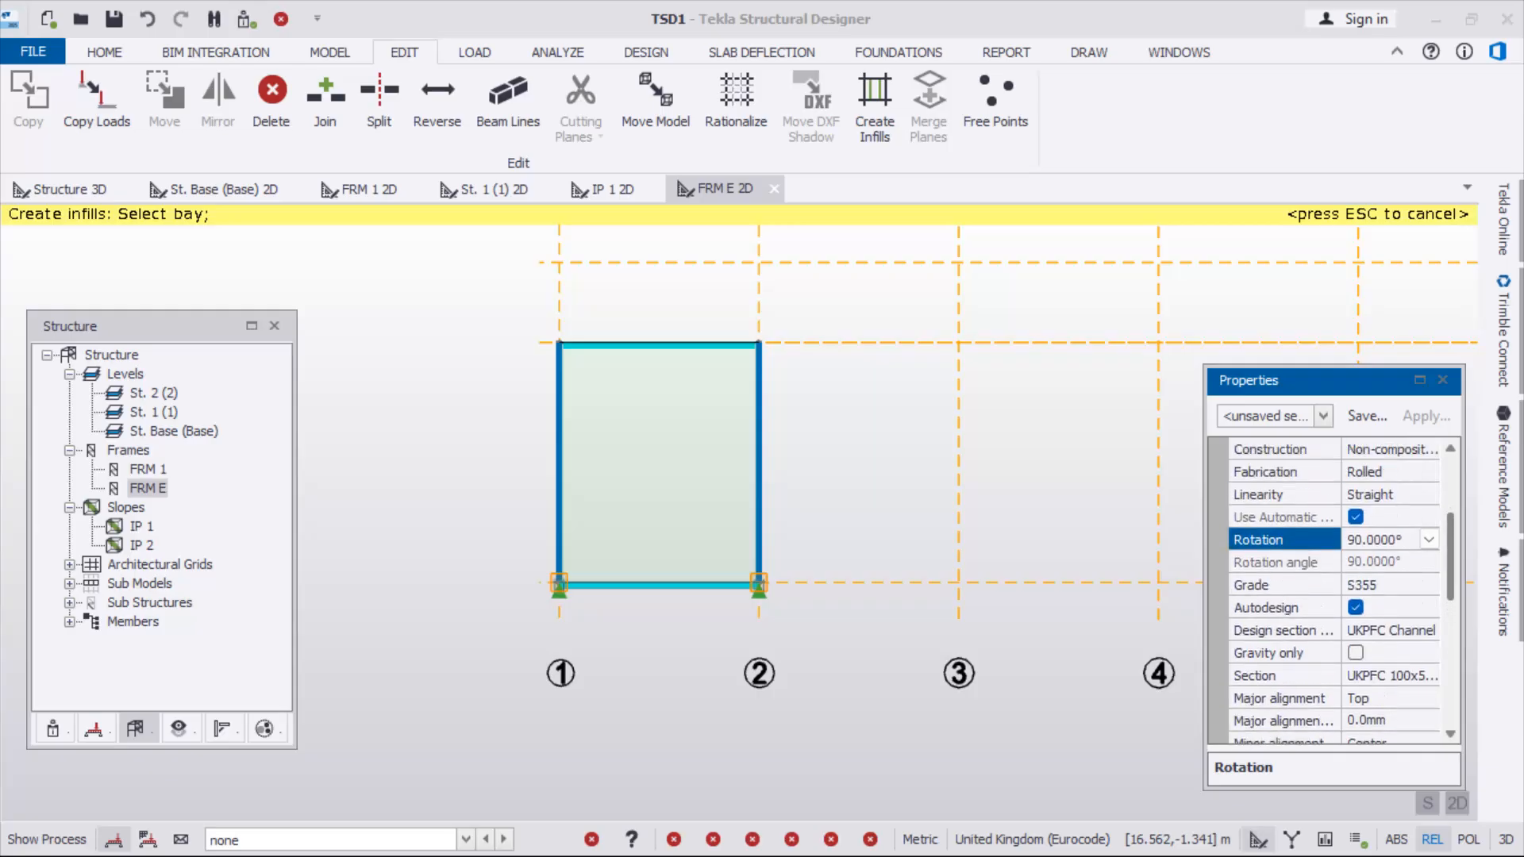
Set the infills' major alignment offset to 100 mm and create them in the grid E bay between grids 1 and 2
scroll(1333, 595, down, 1)
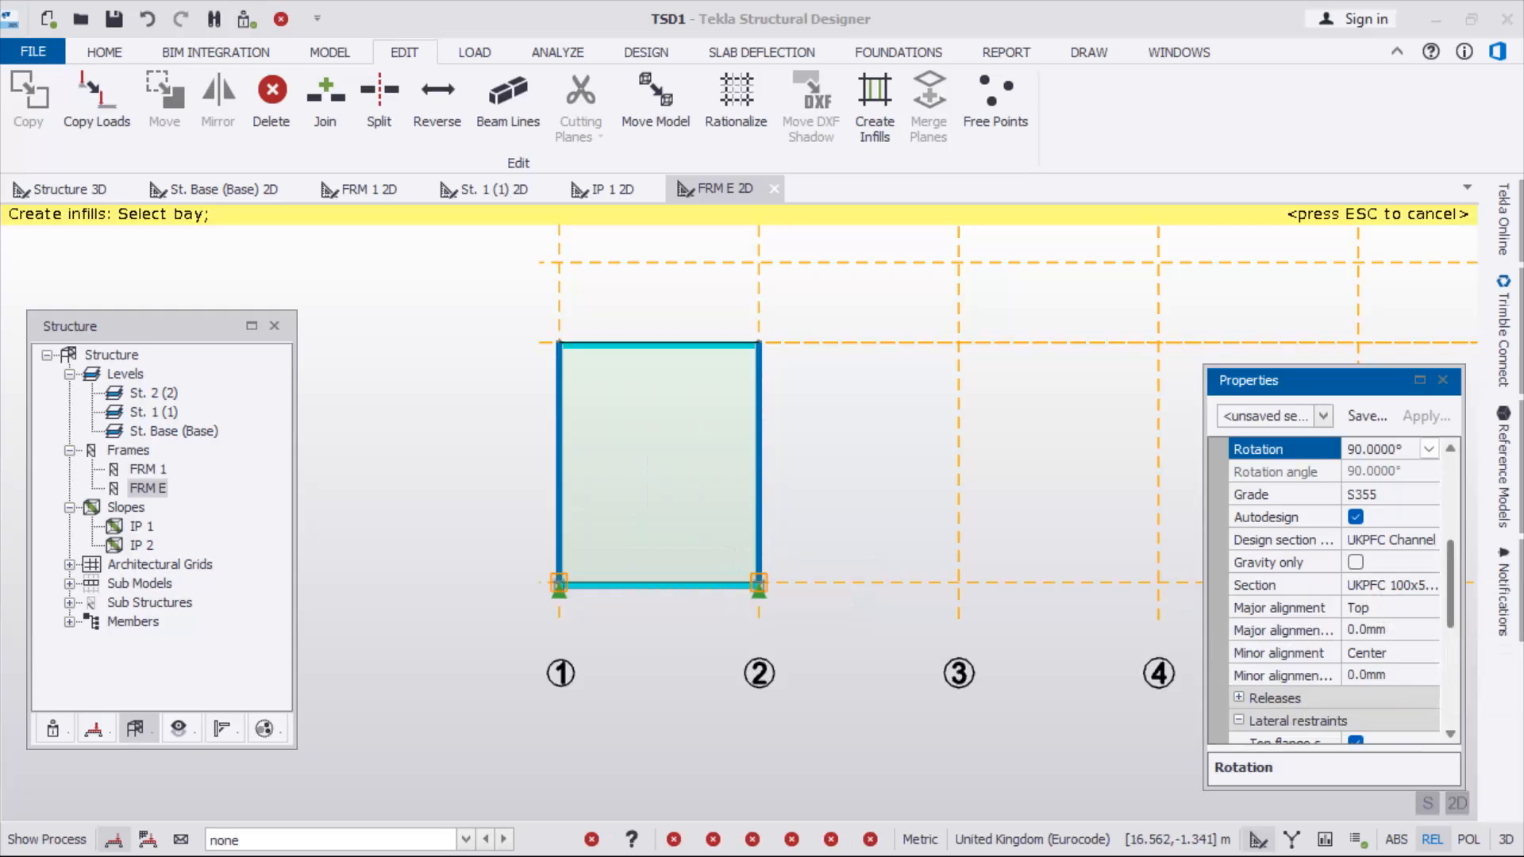
scroll(1334, 591, up, 2)
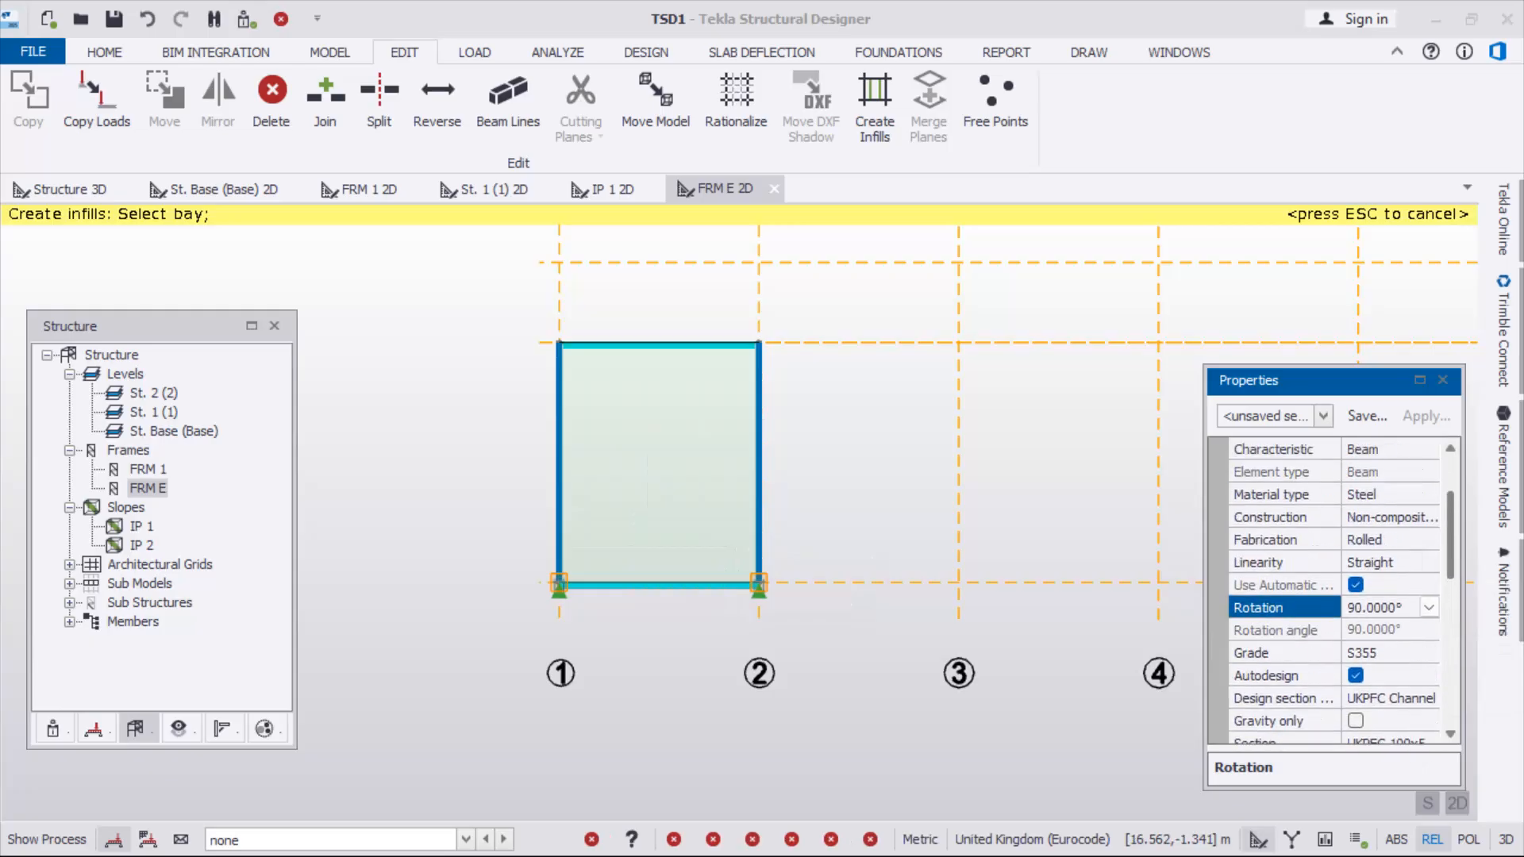
scroll(1342, 594, down, 2)
scroll(1334, 591, down, 2)
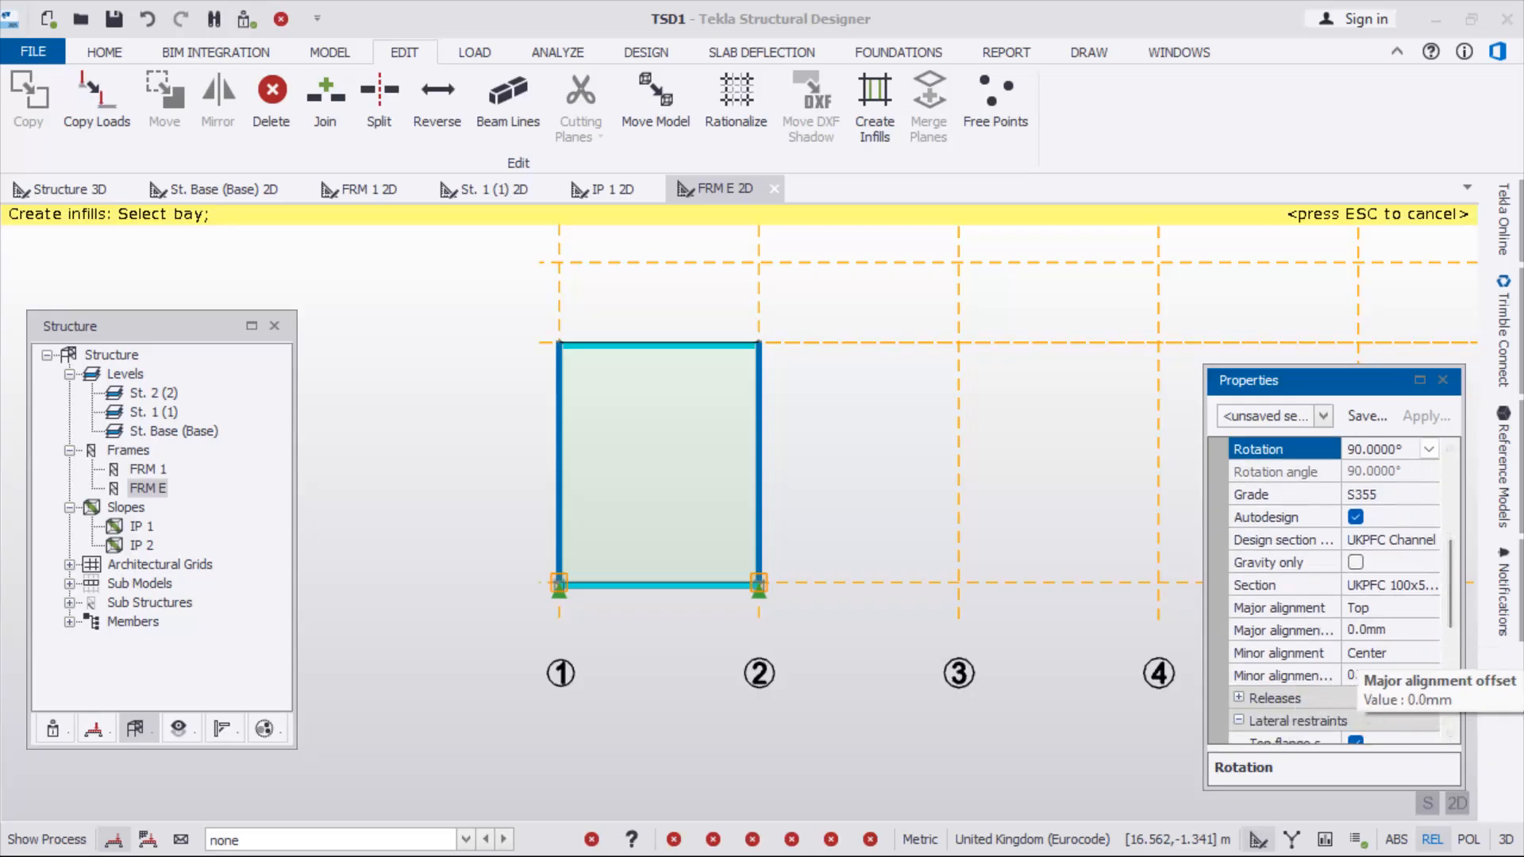
click(1368, 629)
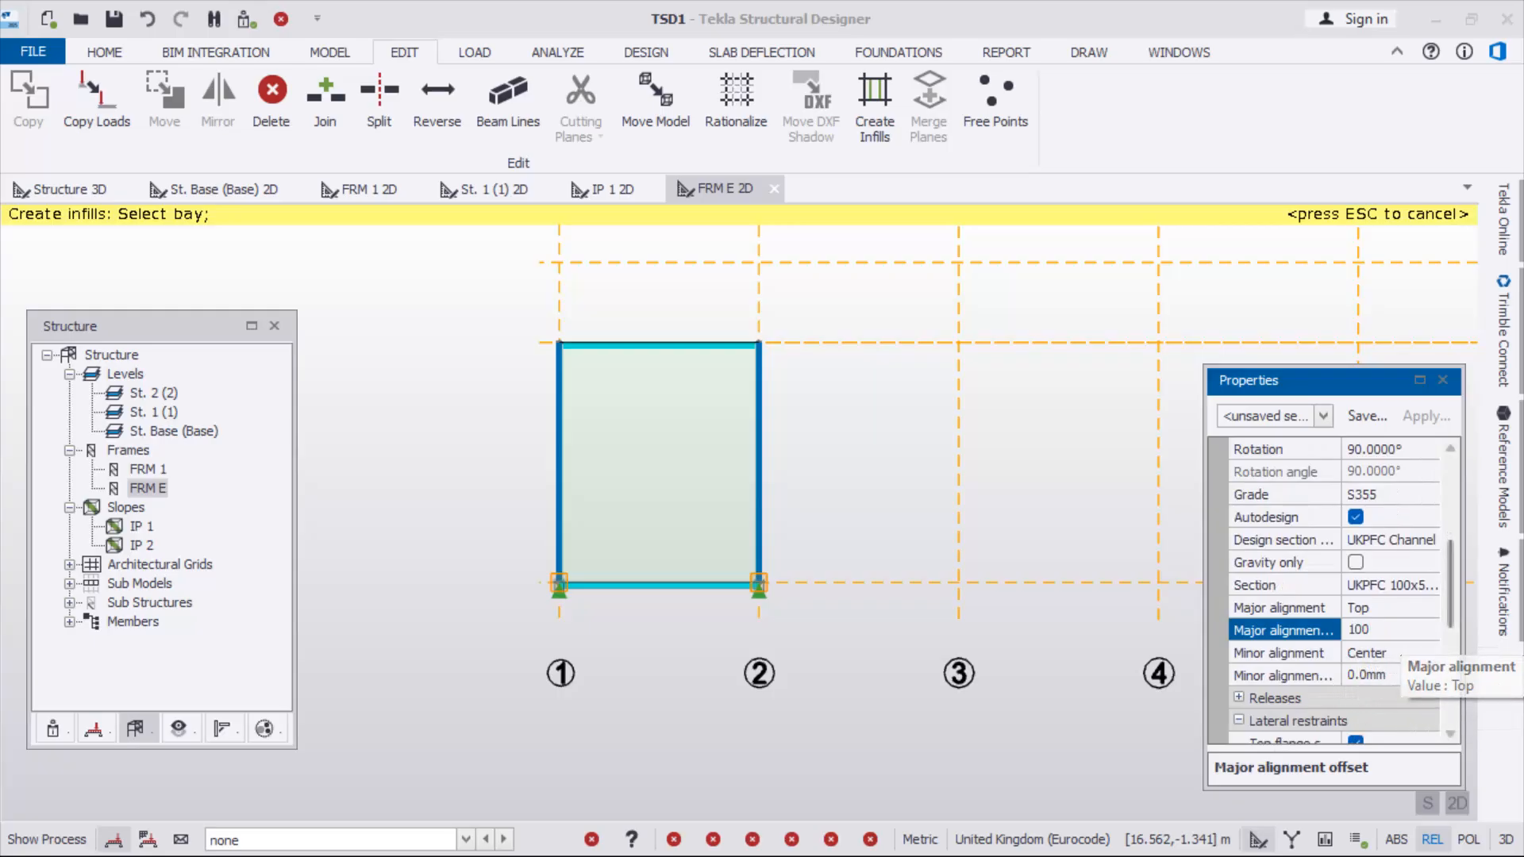
key(Return)
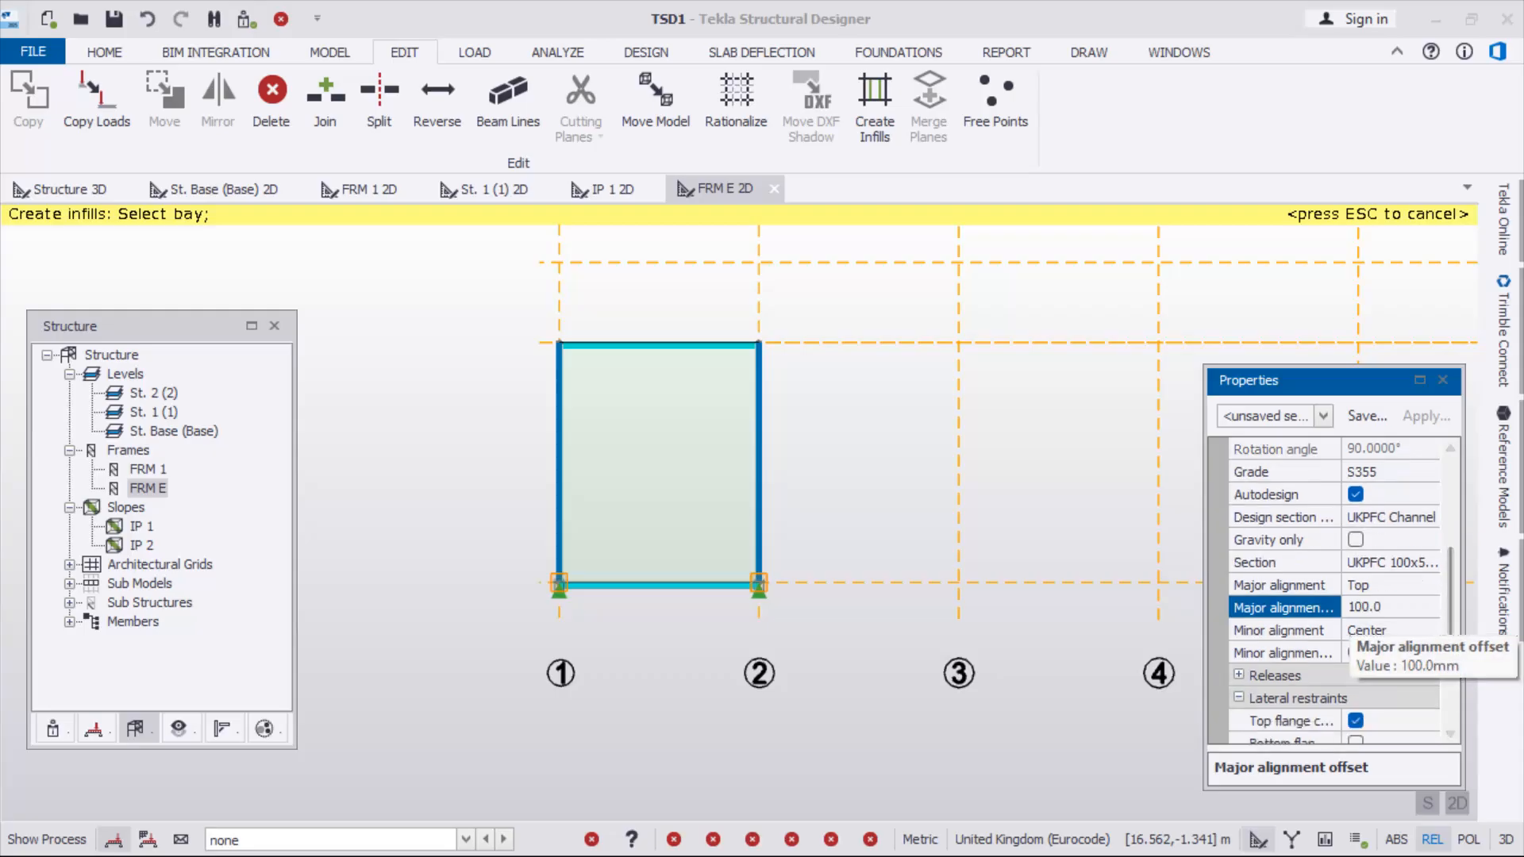
scroll(622, 481, up, 1)
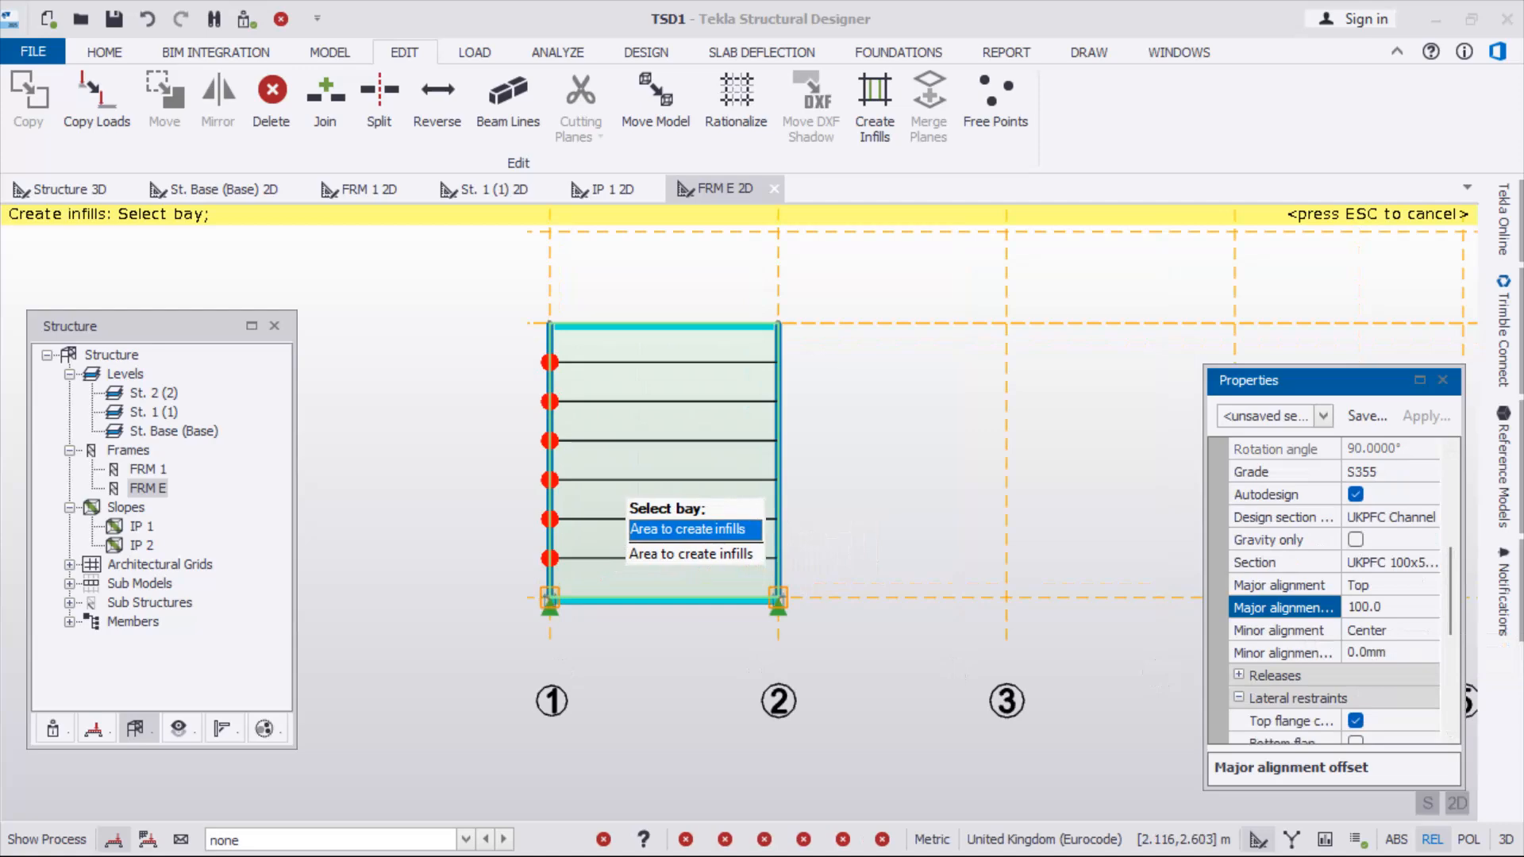
click(644, 480)
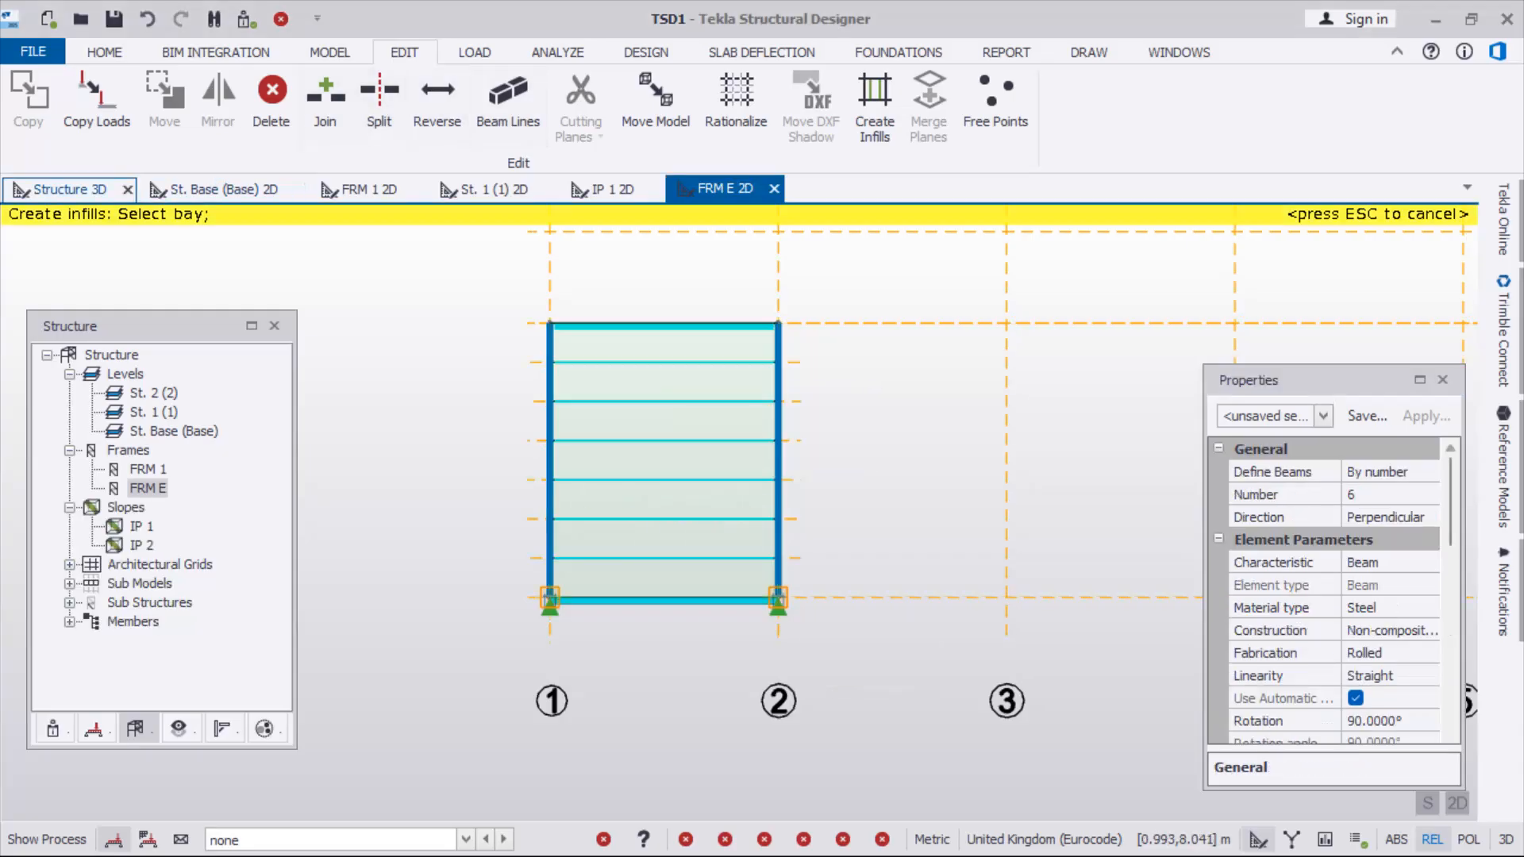
Return to the 3D structure view, end the frame creation command and inspect the side wall infills at grid E
click(70, 189)
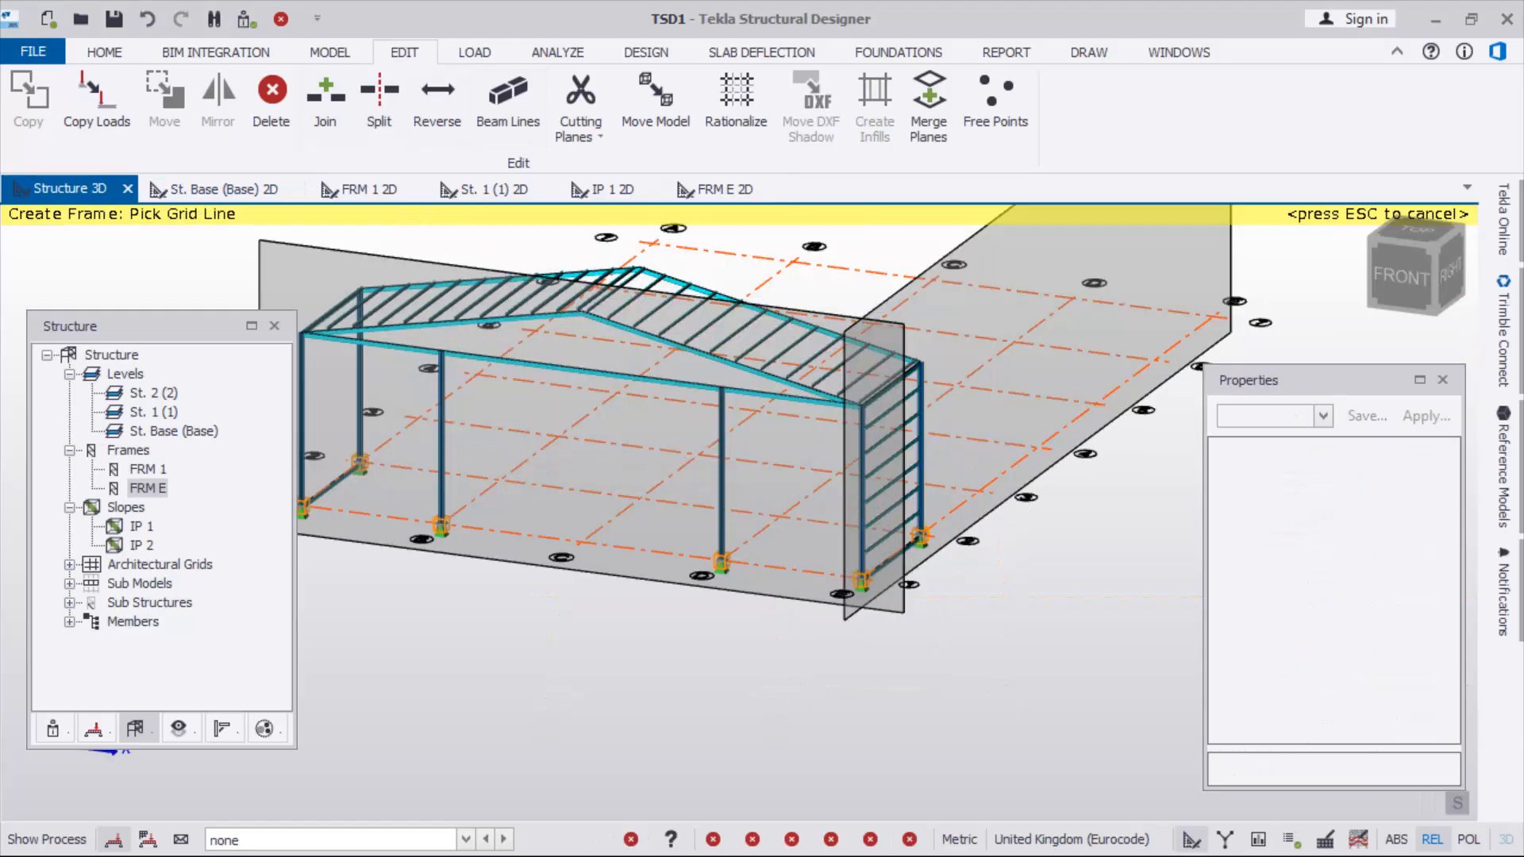
key(Escape)
scroll(865, 548, up, 5)
scroll(862, 456, up, 4)
scroll(746, 444, down, 3)
scroll(762, 445, down, 6)
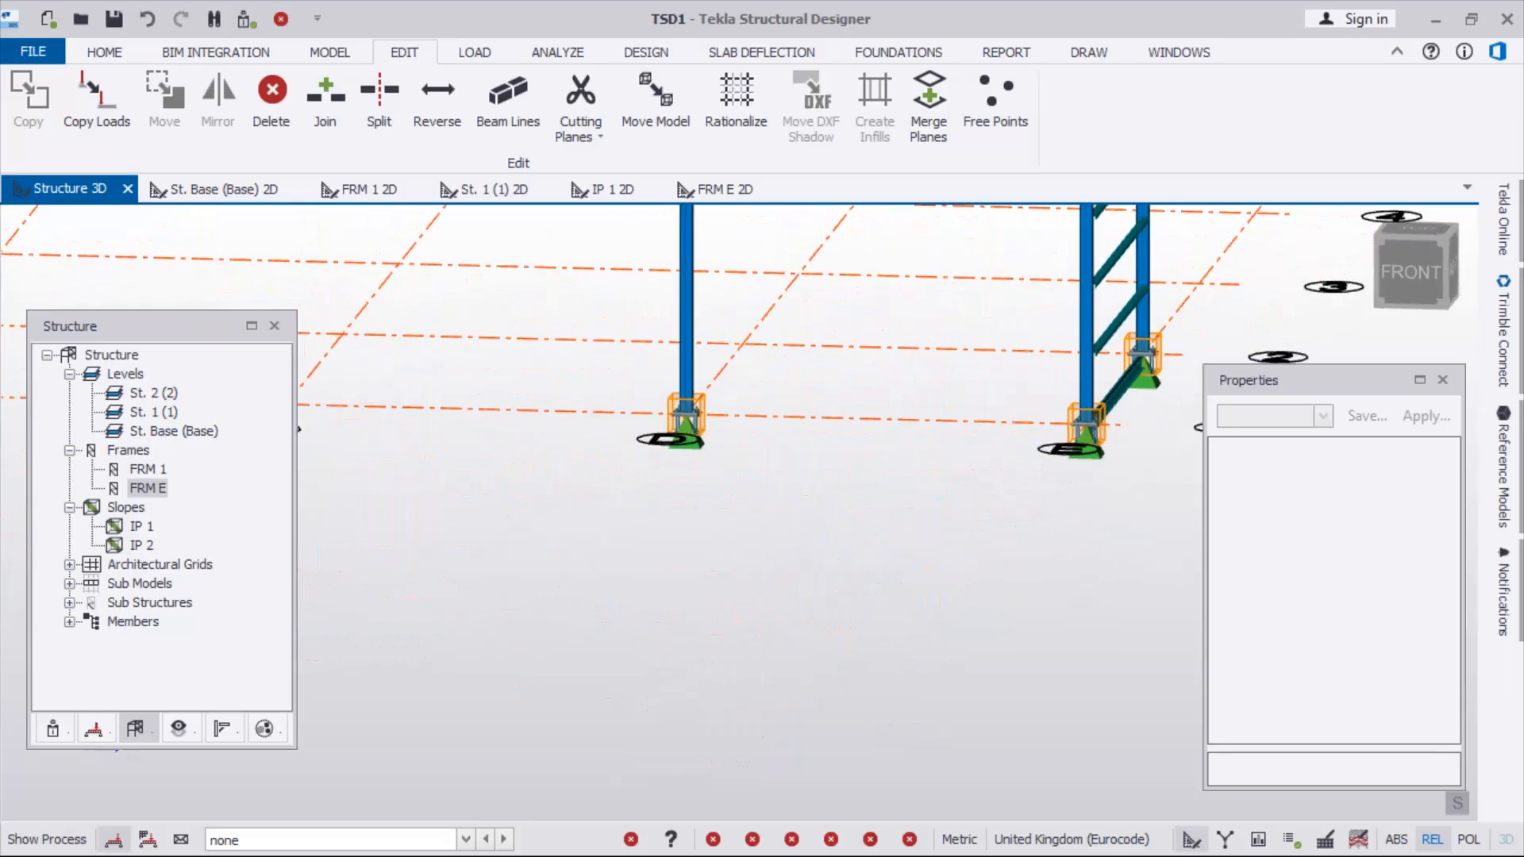
Examine from the front the orientation and offset of the side wall channels against the grid E column up to the eaves
click(1410, 272)
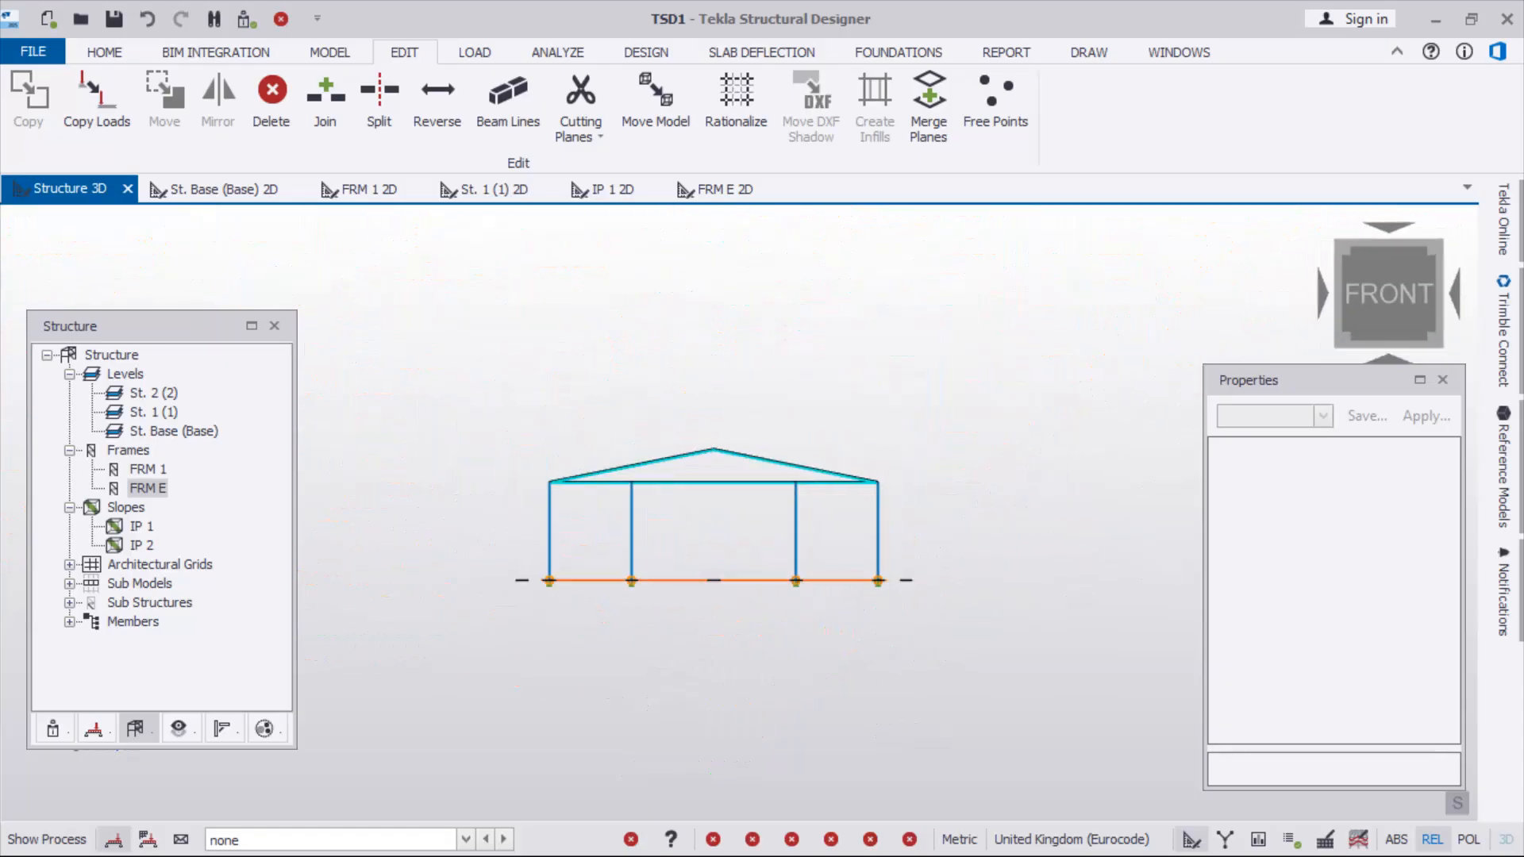
scroll(981, 515, up, 5)
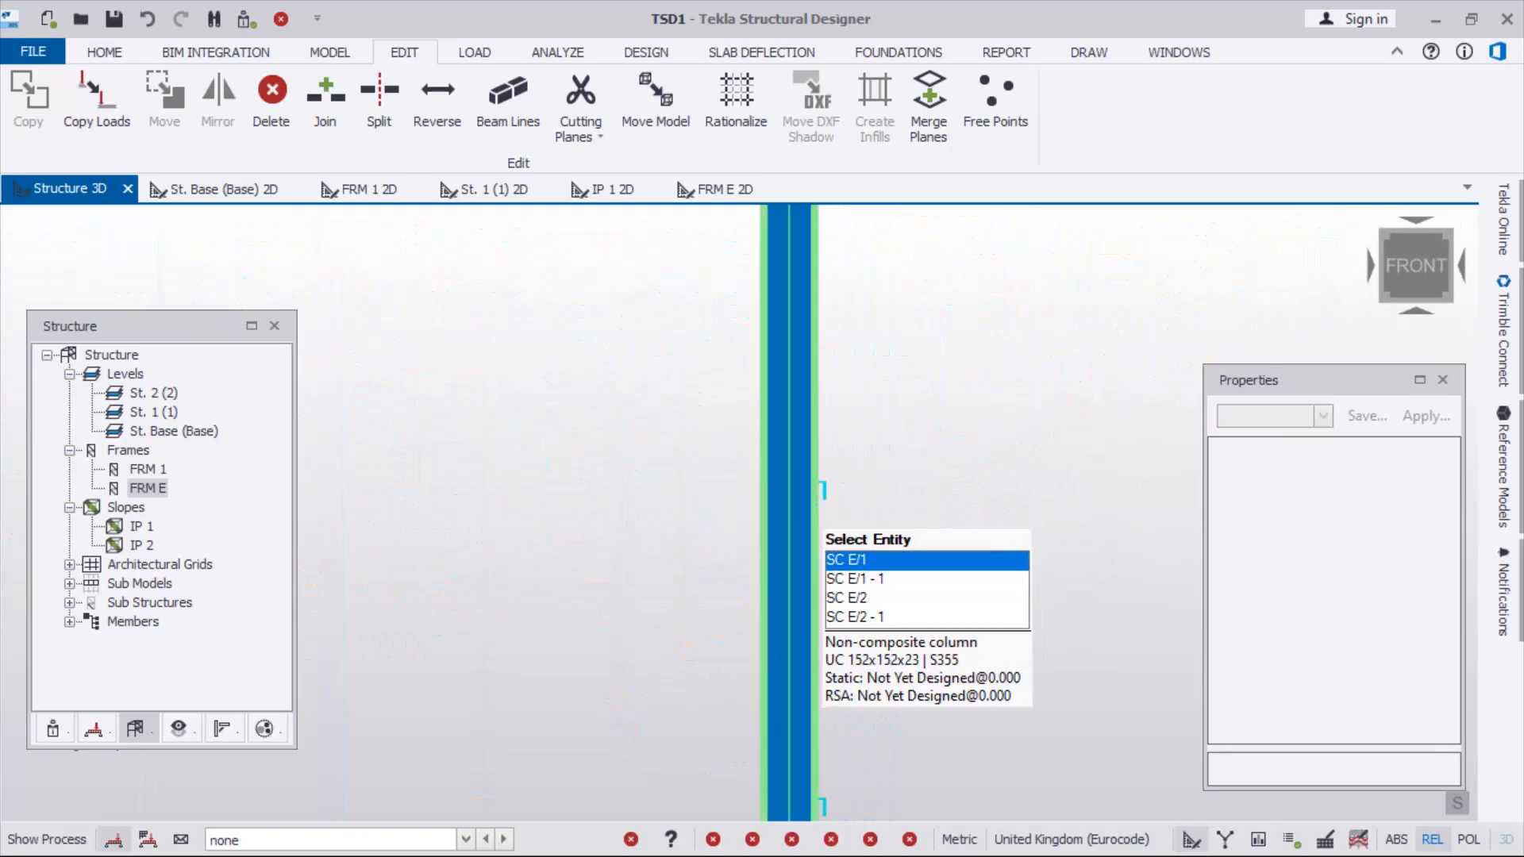
scroll(879, 444, down, 2)
scroll(879, 397, up, 3)
scroll(882, 370, down, 5)
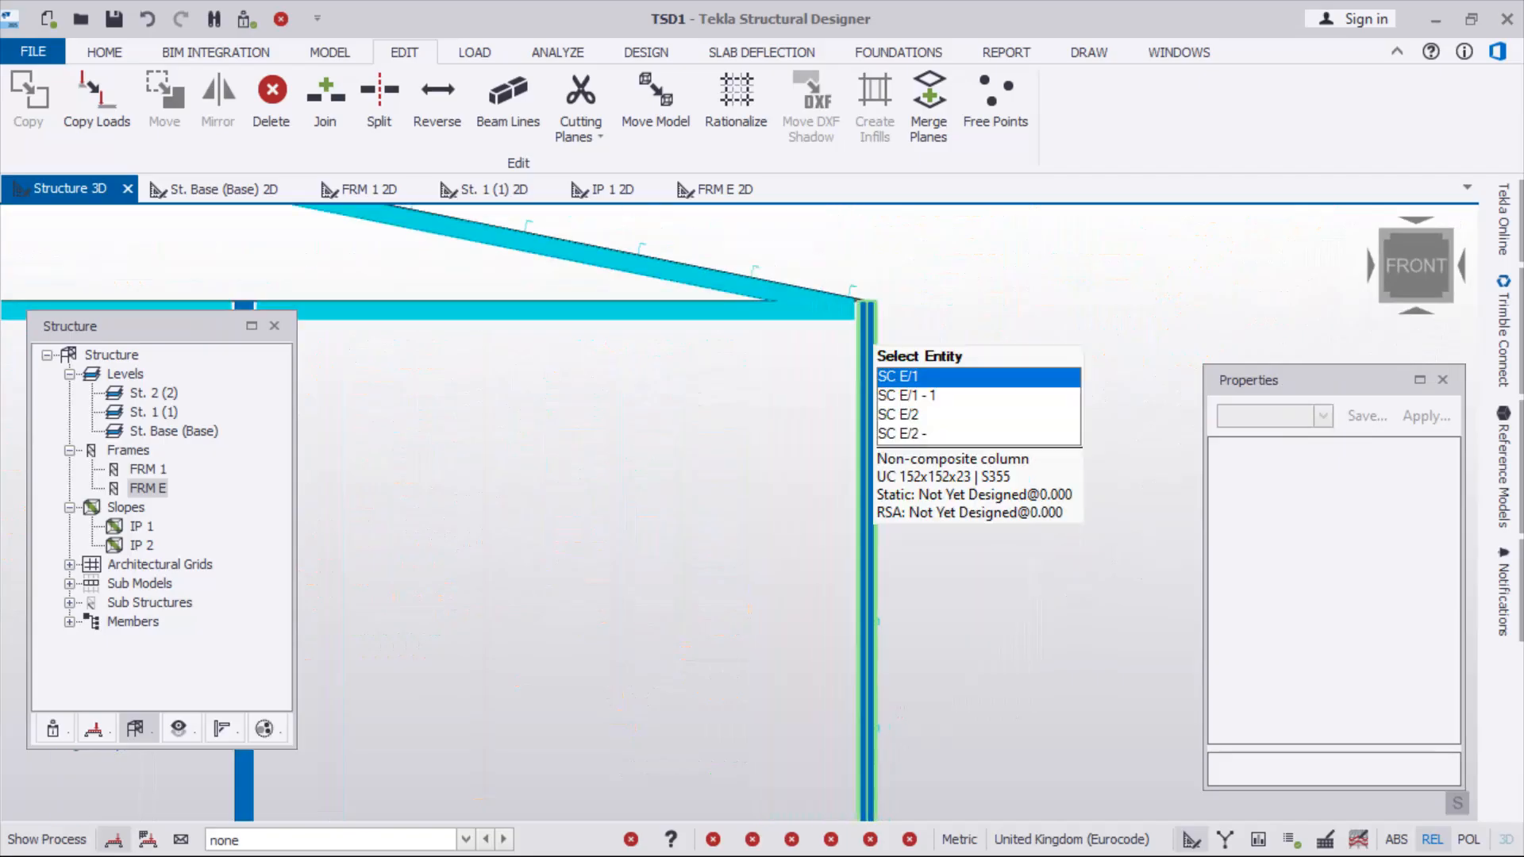
scroll(879, 314, up, 6)
scroll(913, 325, down, 3)
scroll(898, 476, up, 3)
scroll(897, 357, down, 3)
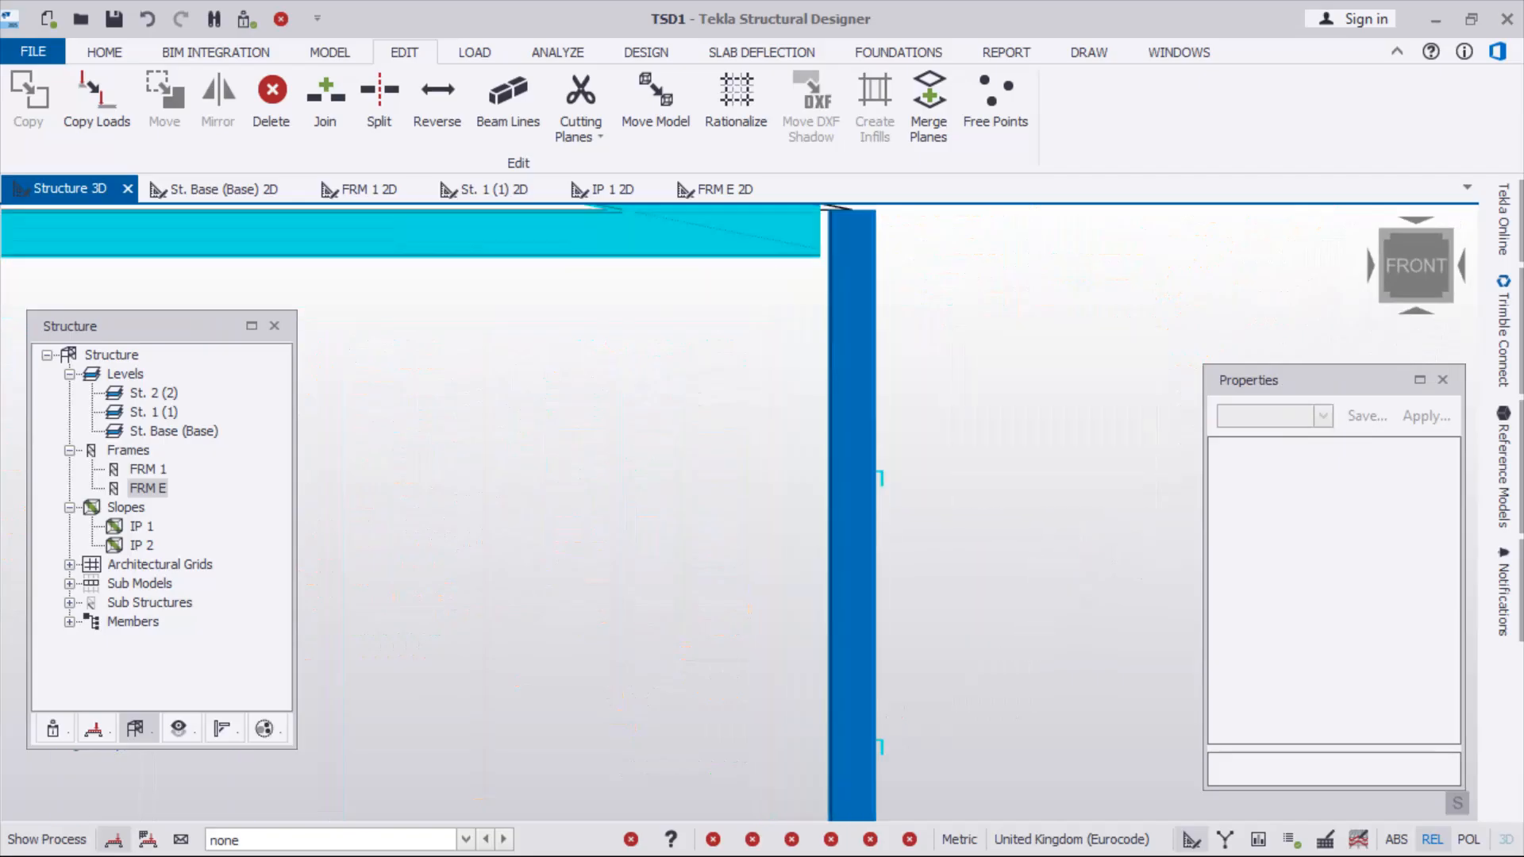
Select the UKPFC channel infill beams of the grid E side wall together, without the column
scroll(884, 477, up, 2)
scroll(913, 333, down, 2)
scroll(895, 415, down, 3)
scroll(889, 421, up, 5)
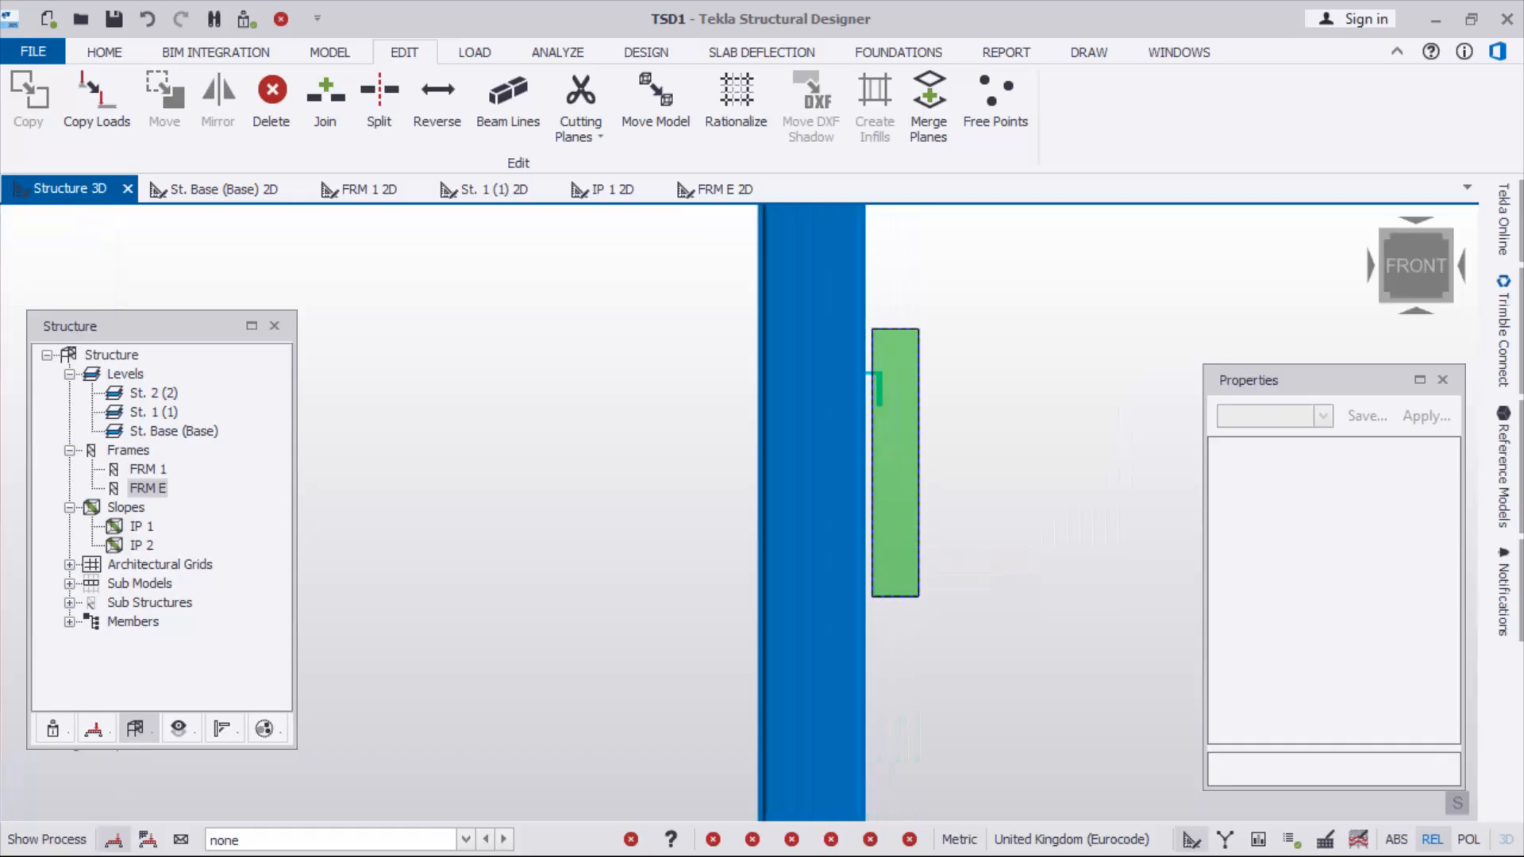
drag(871, 329, 868, 323)
scroll(871, 318, down, 10)
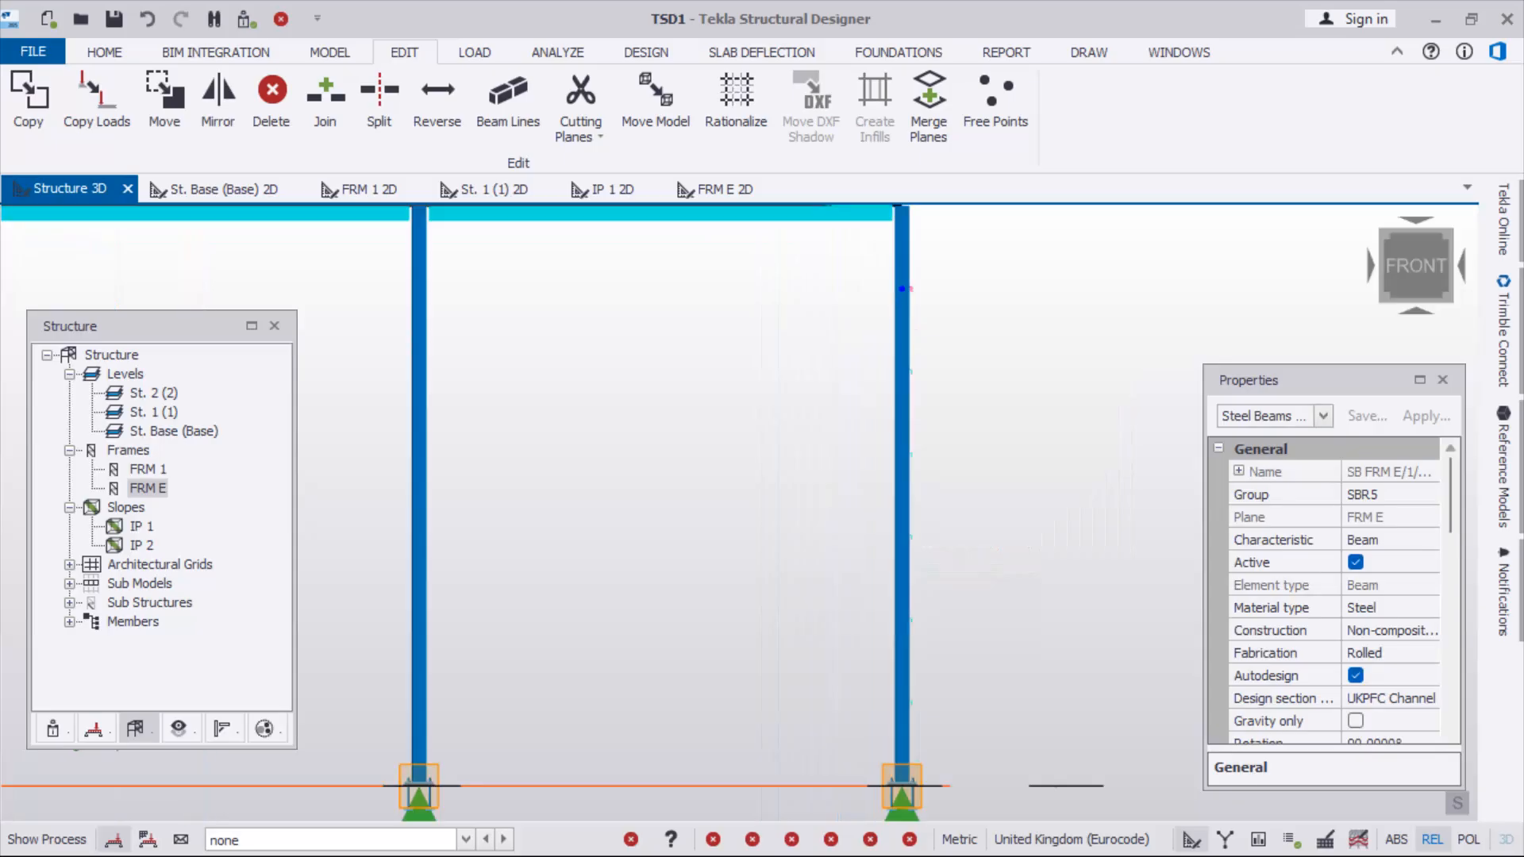
drag(937, 262, 817, 749)
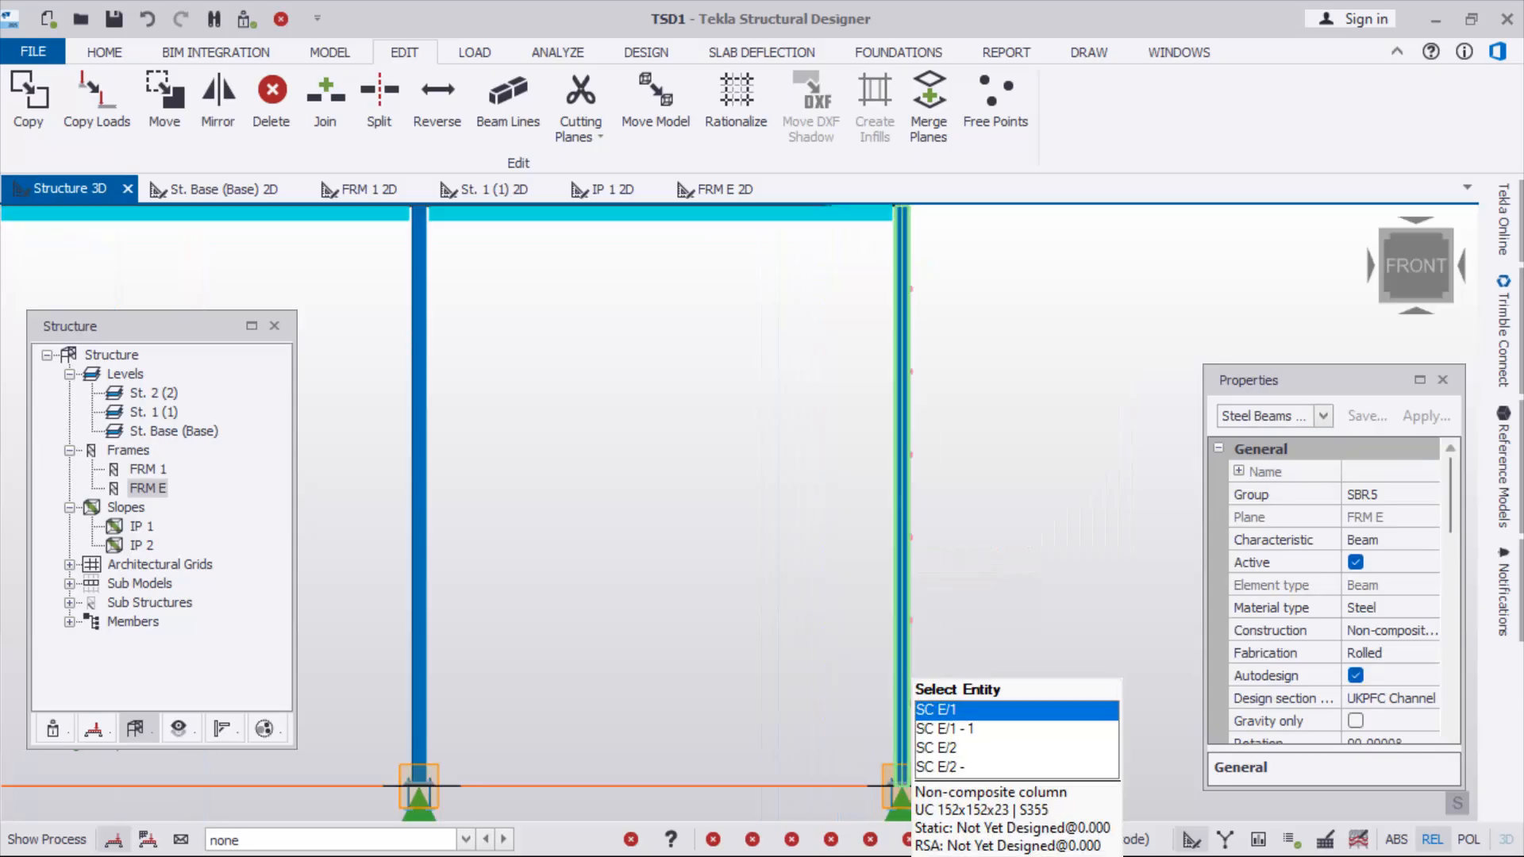
scroll(932, 640, up, 3)
mouse_move(865, 587)
key(Down)
key(Down)
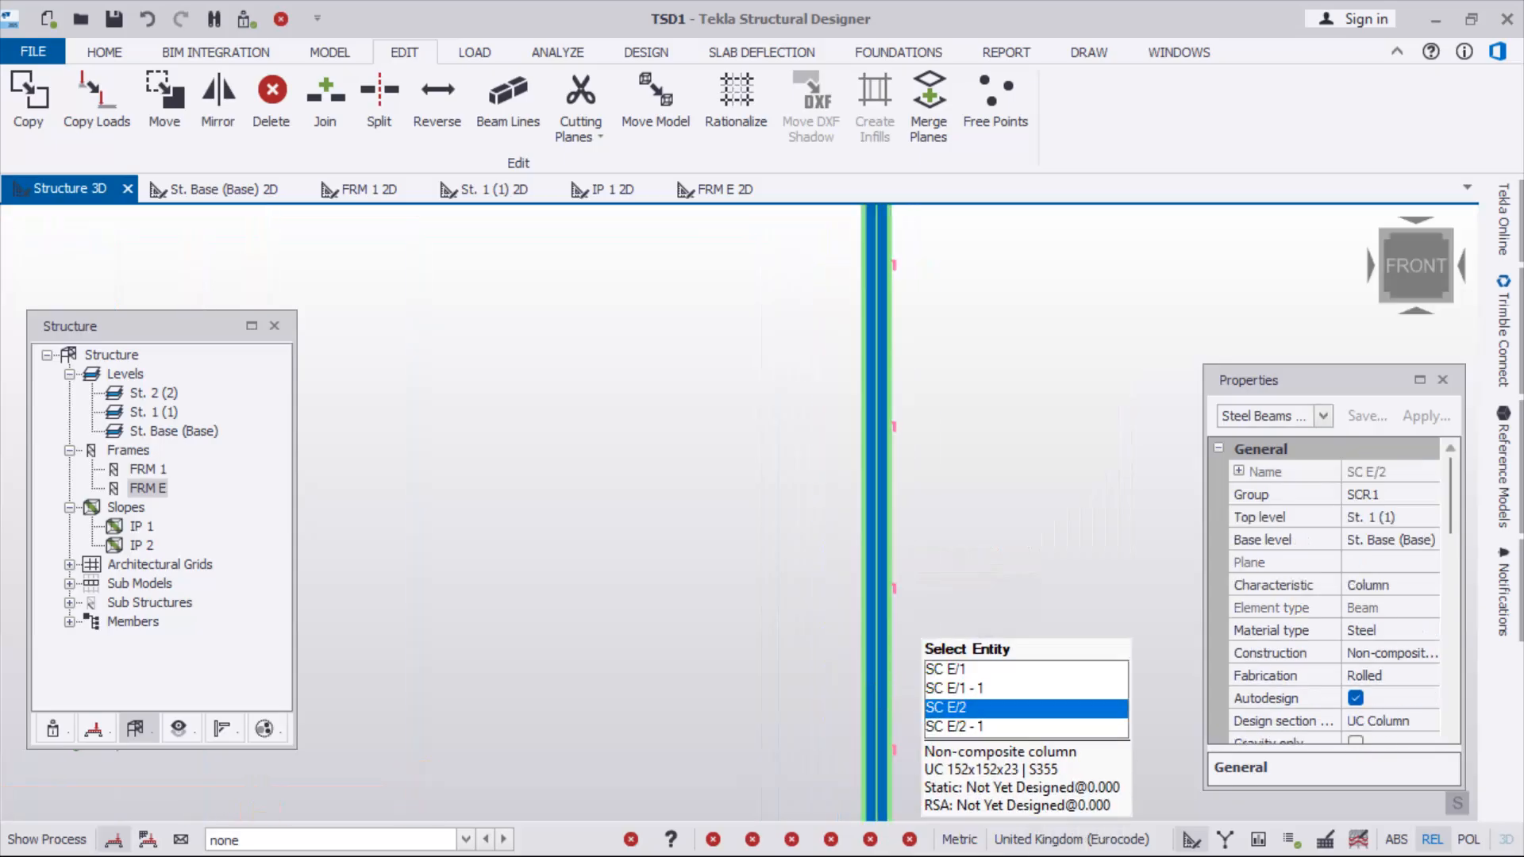
click(865, 588)
scroll(847, 463, down, 3)
right_drag(848, 464, 785, 486)
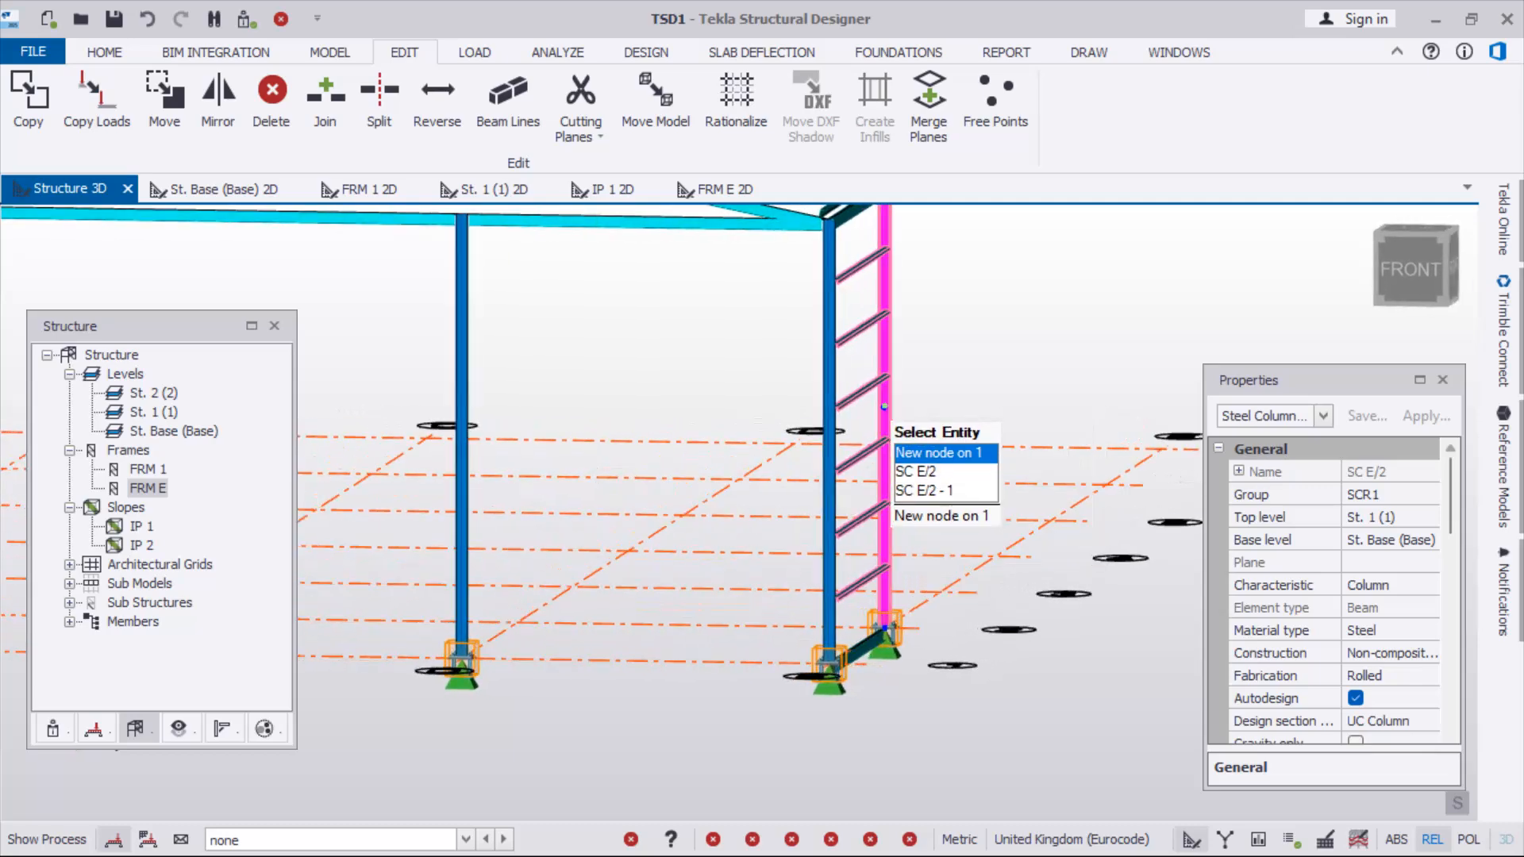
click(884, 406)
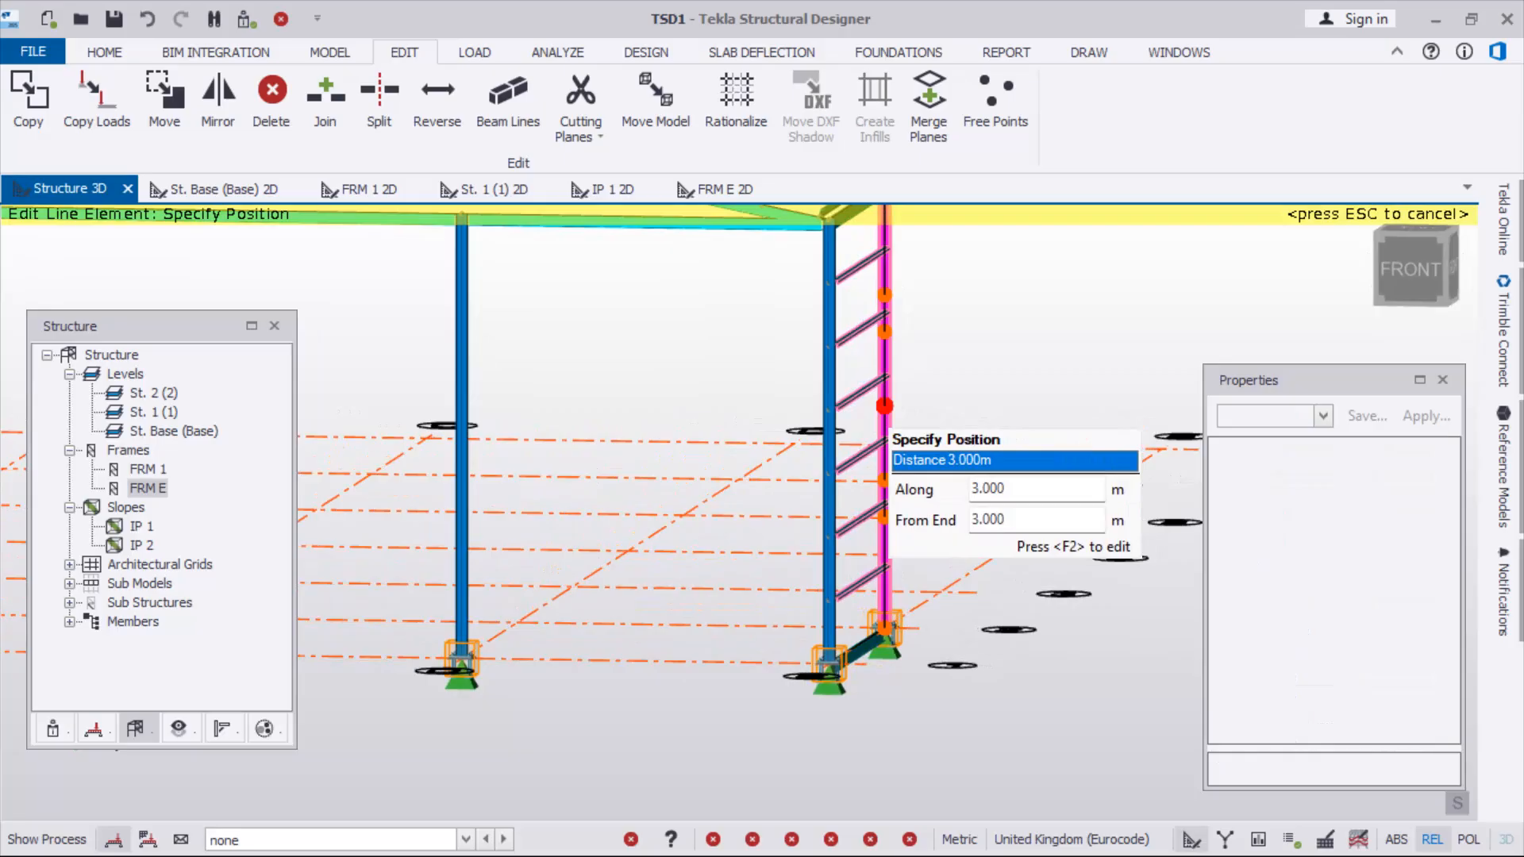
click(884, 406)
scroll(883, 404, up, 3)
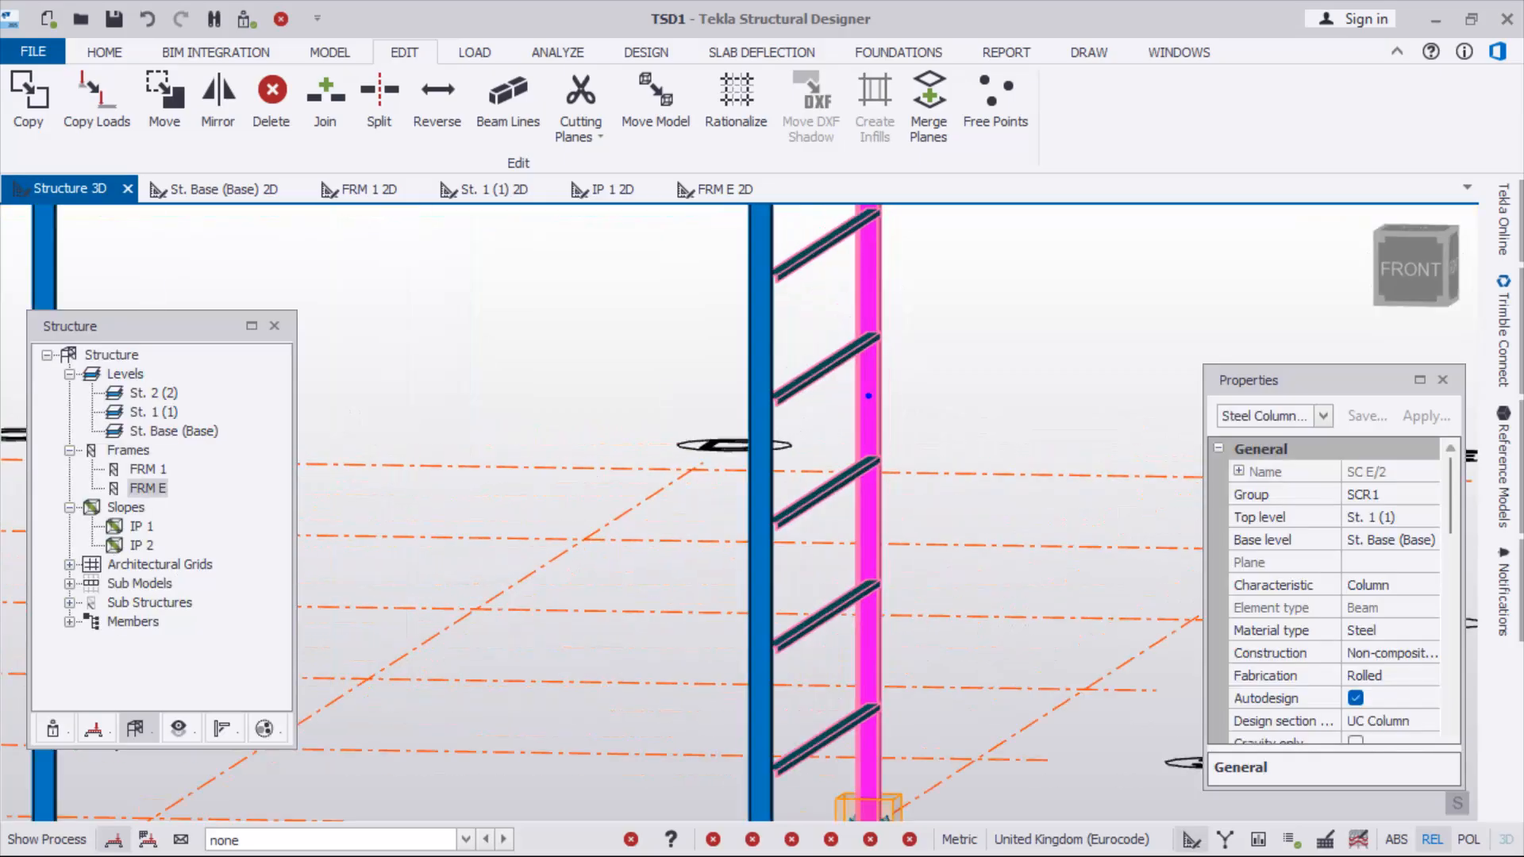
click(877, 430)
scroll(873, 413, down, 3)
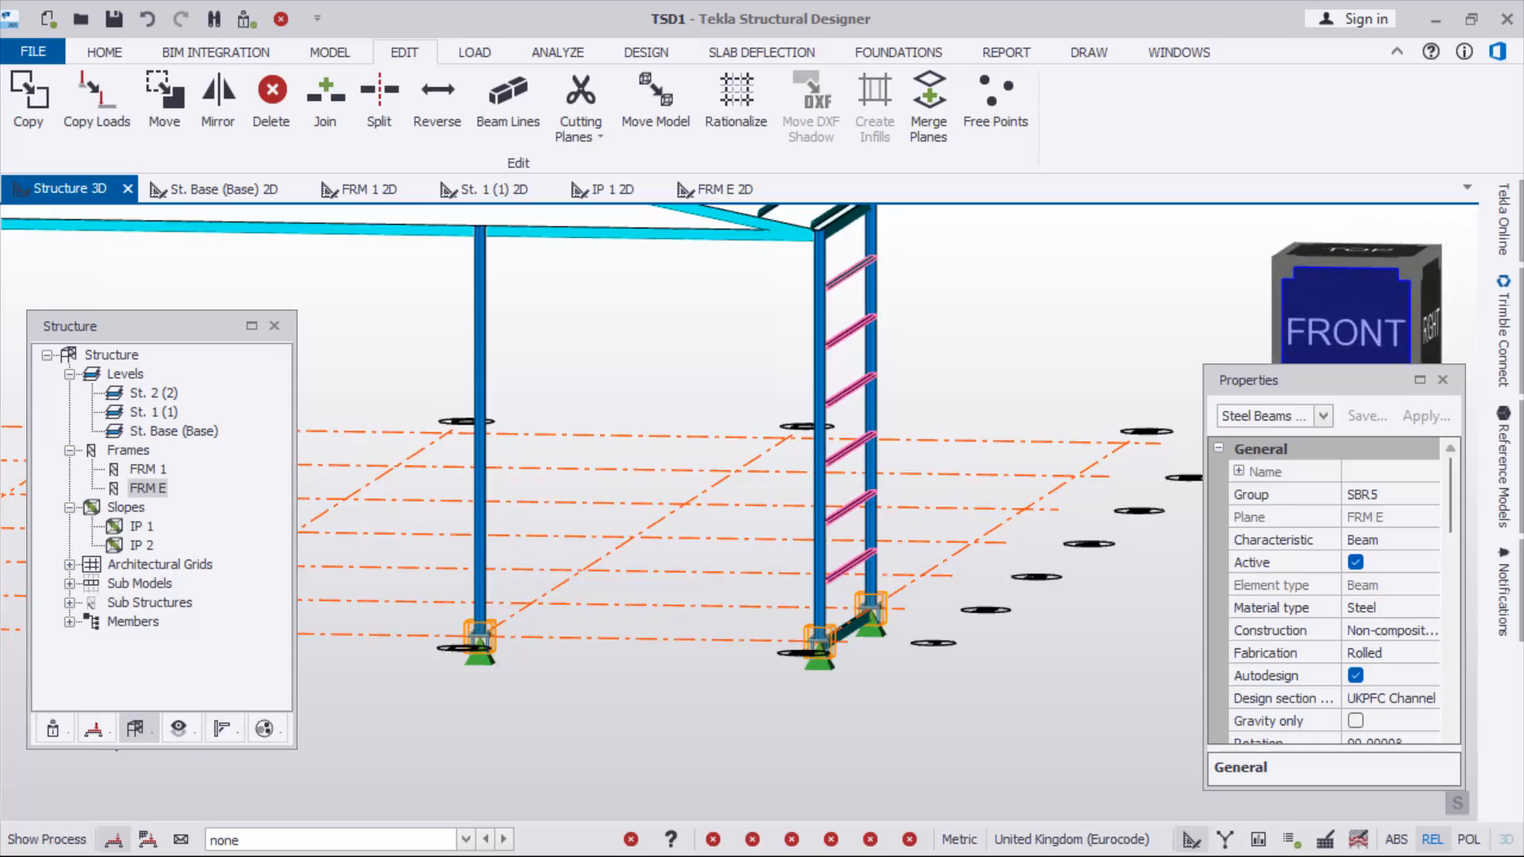
Try major offsets of 150 mm and 200 mm on the selected grid E infills, comparing them with the column face
click(1383, 302)
scroll(861, 522, up, 7)
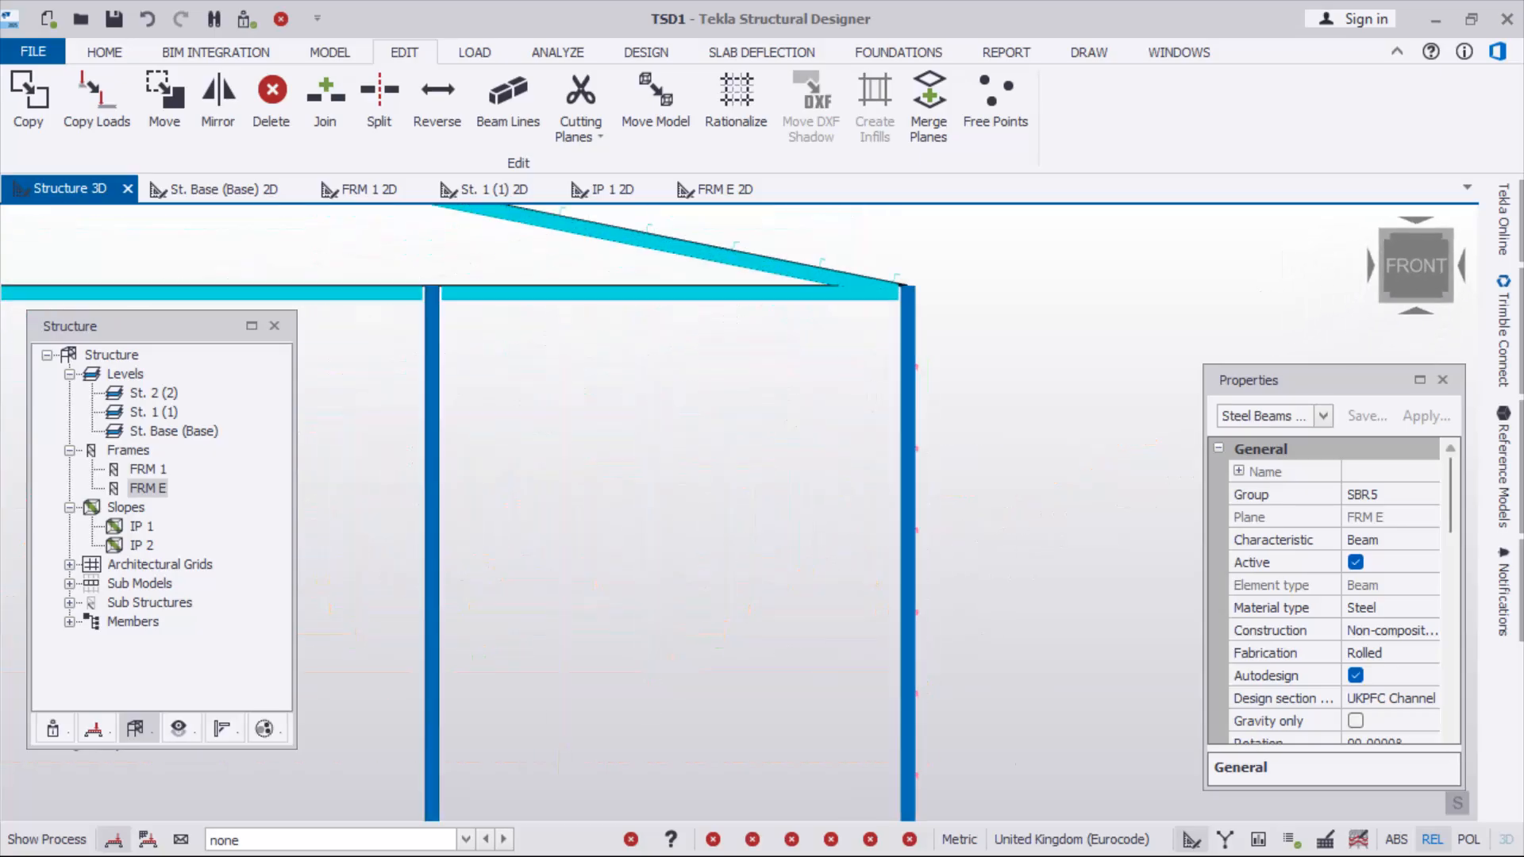
drag(1450, 496, 1450, 566)
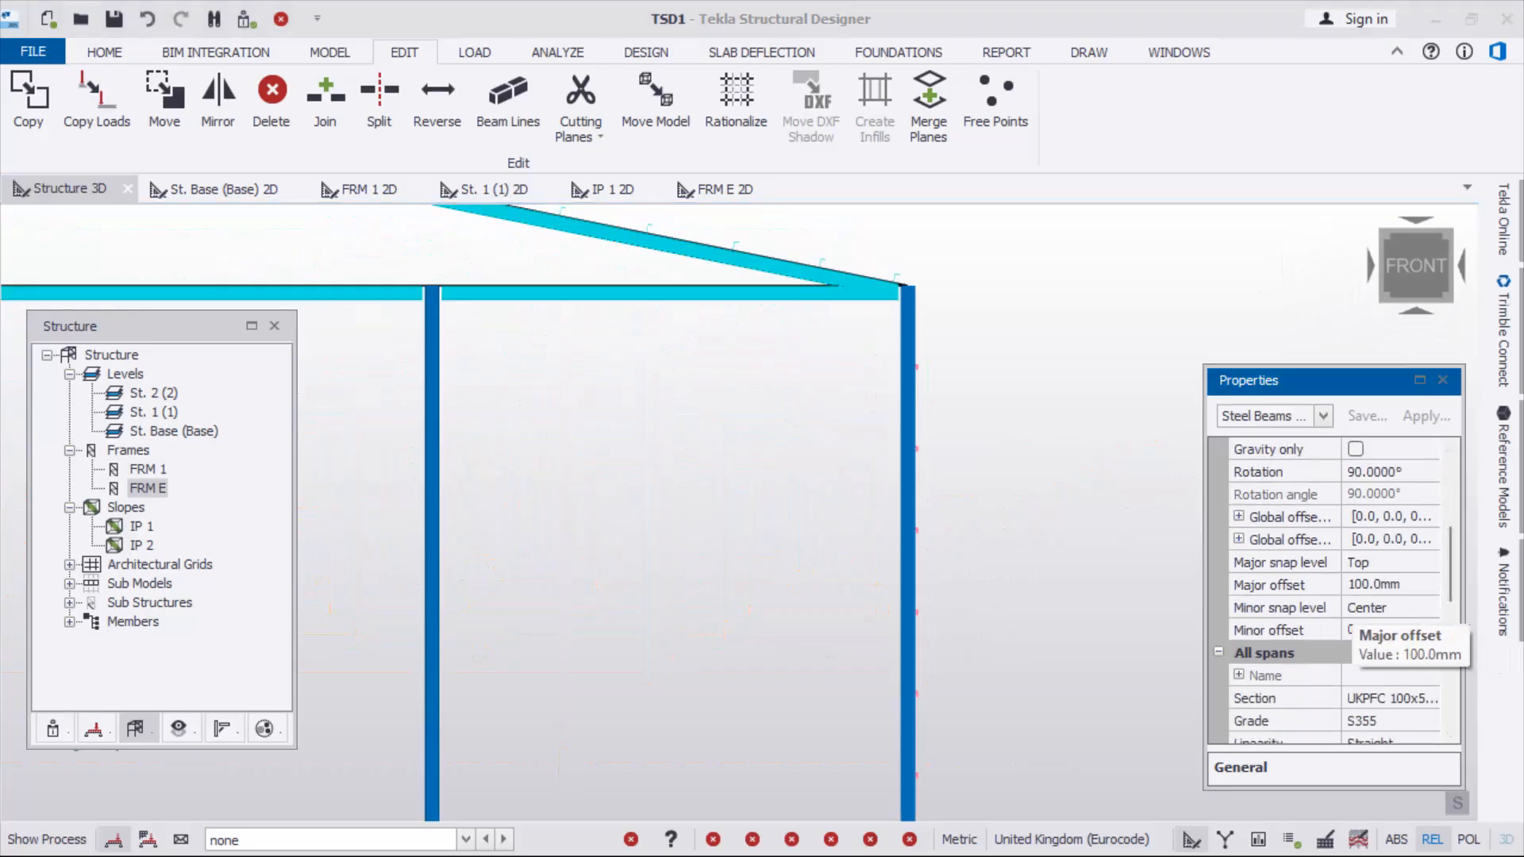
click(1354, 584)
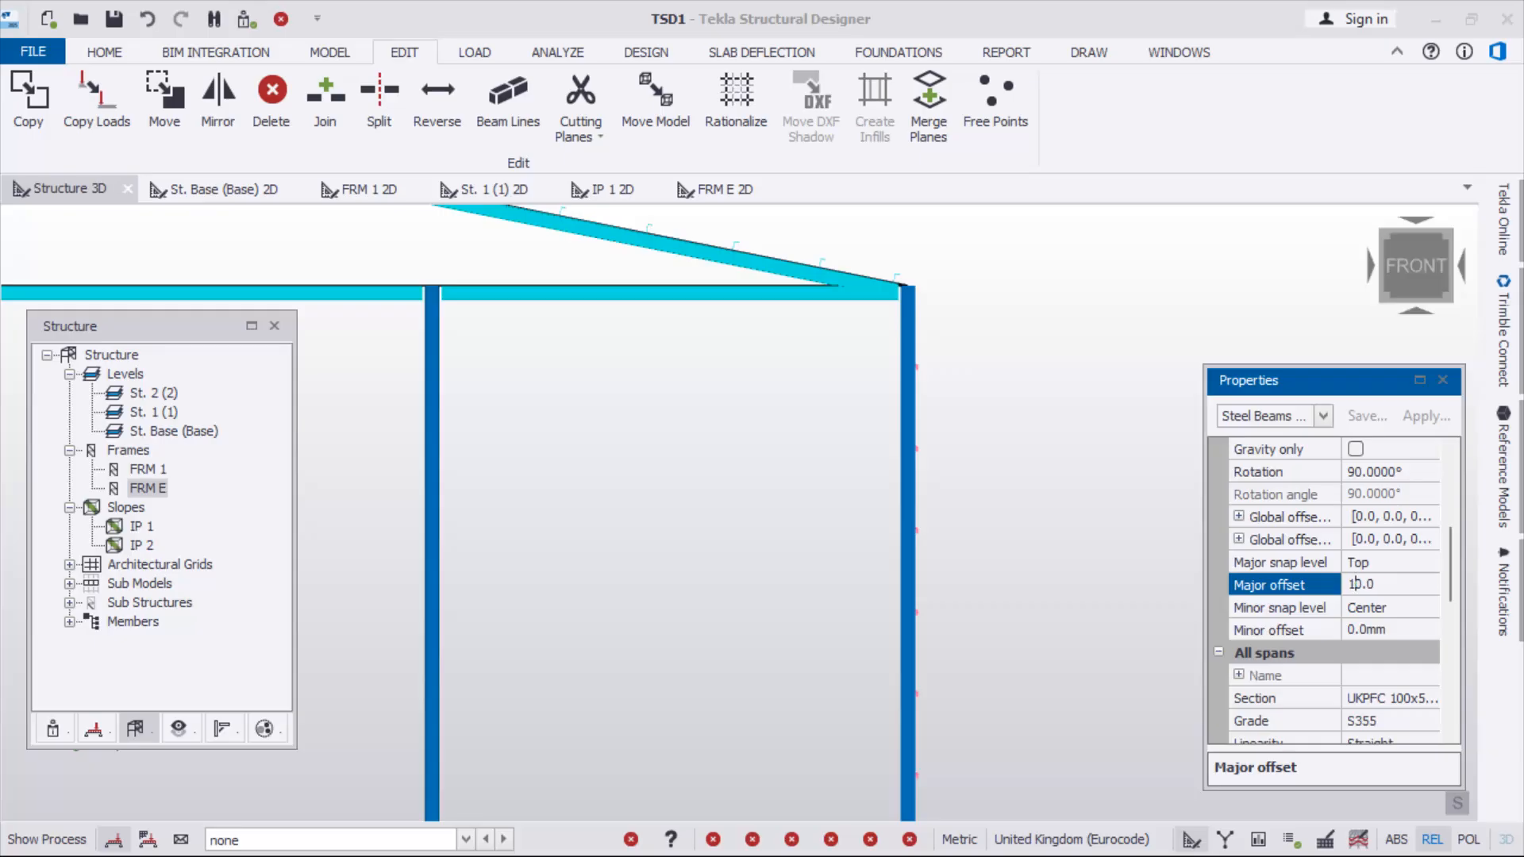
text(5)
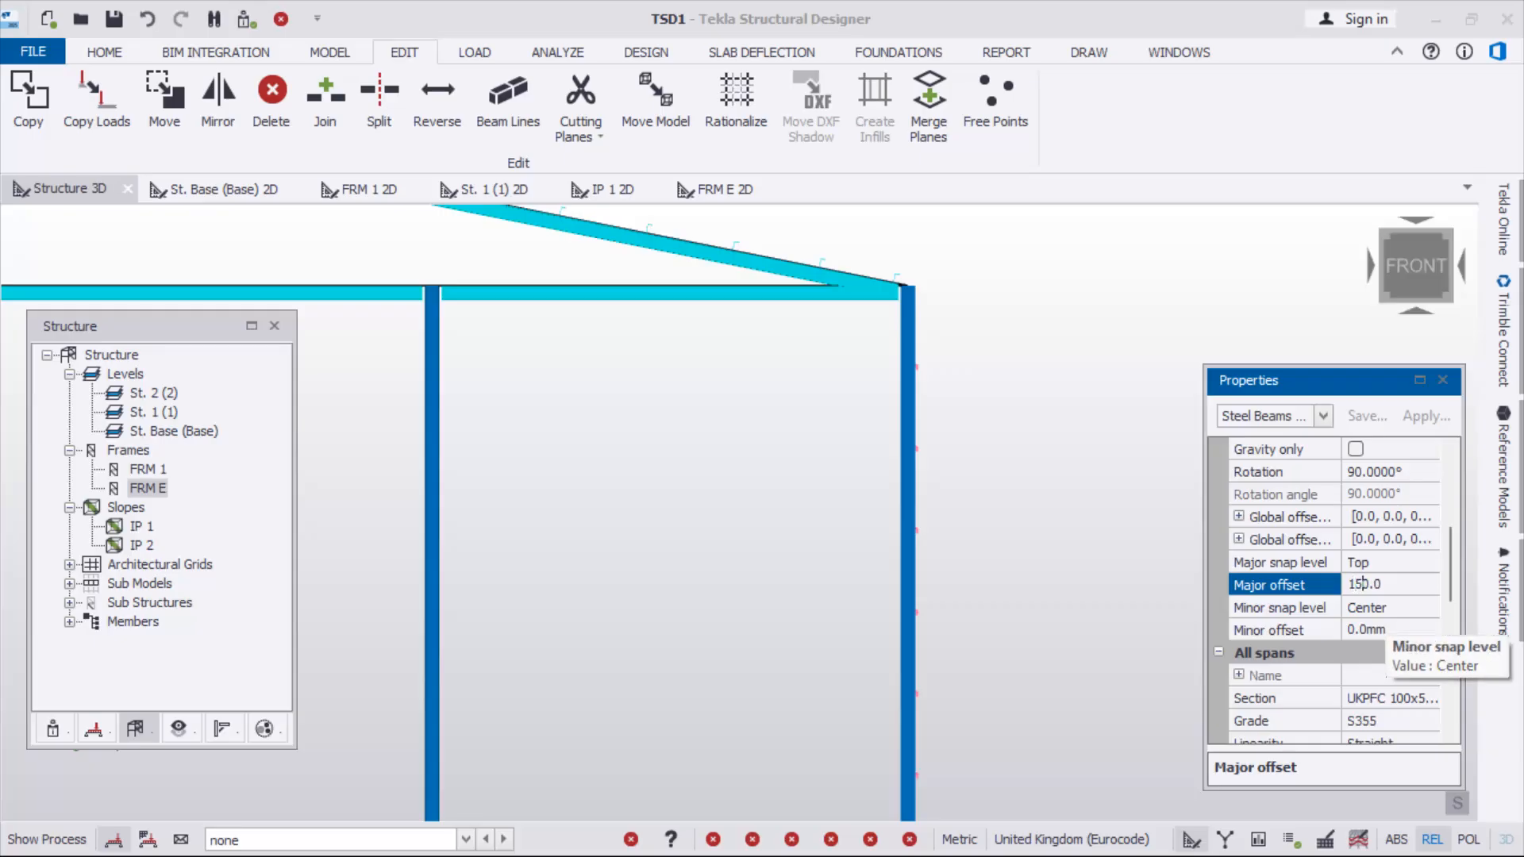
scroll(919, 447, up, 6)
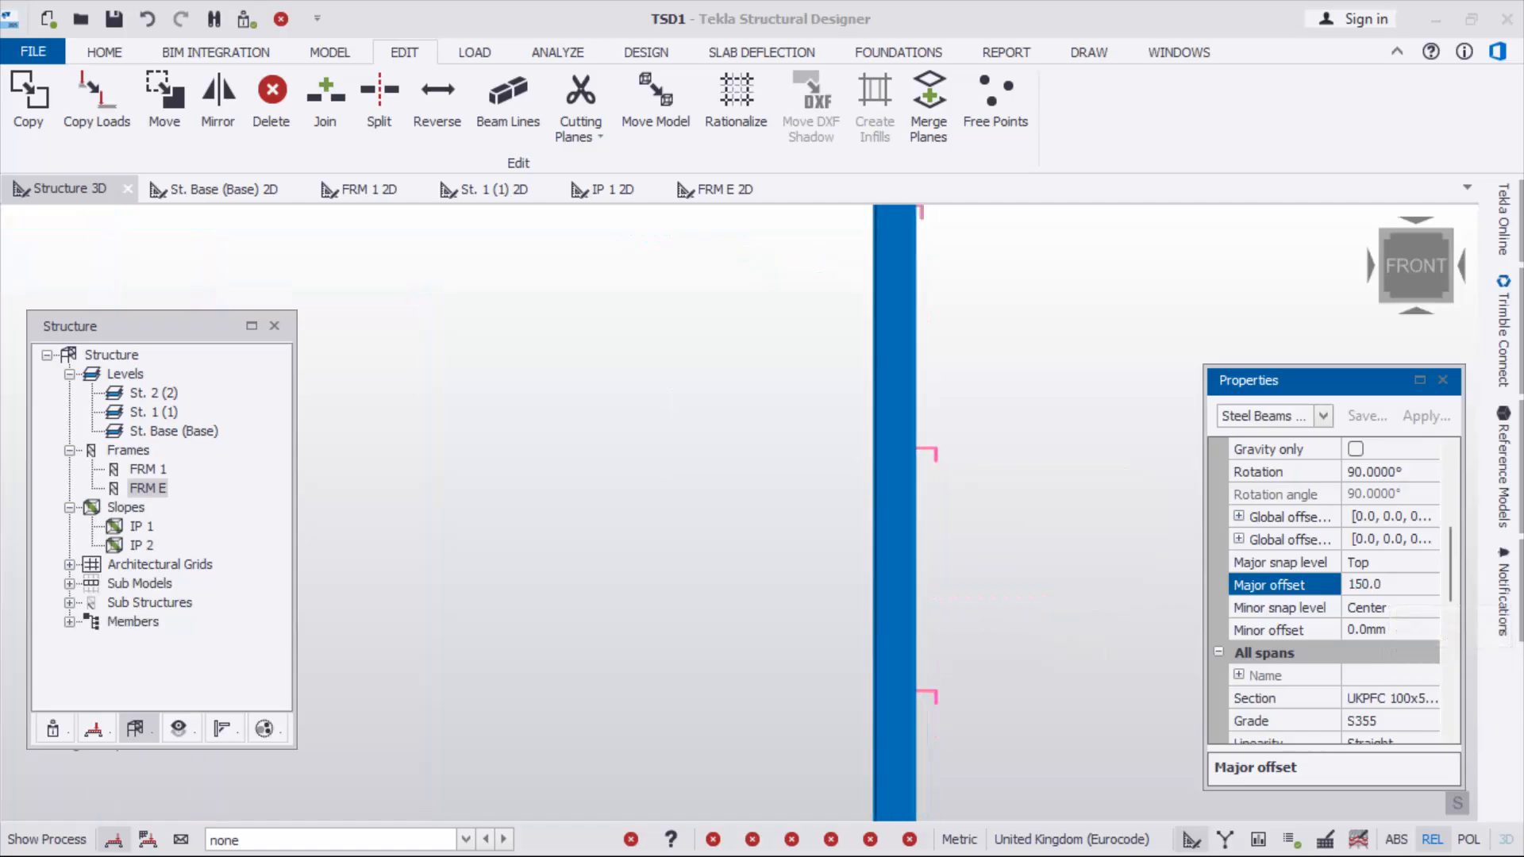
scroll(919, 446, down, 1)
key(BackSpace)
key(BackSpace)
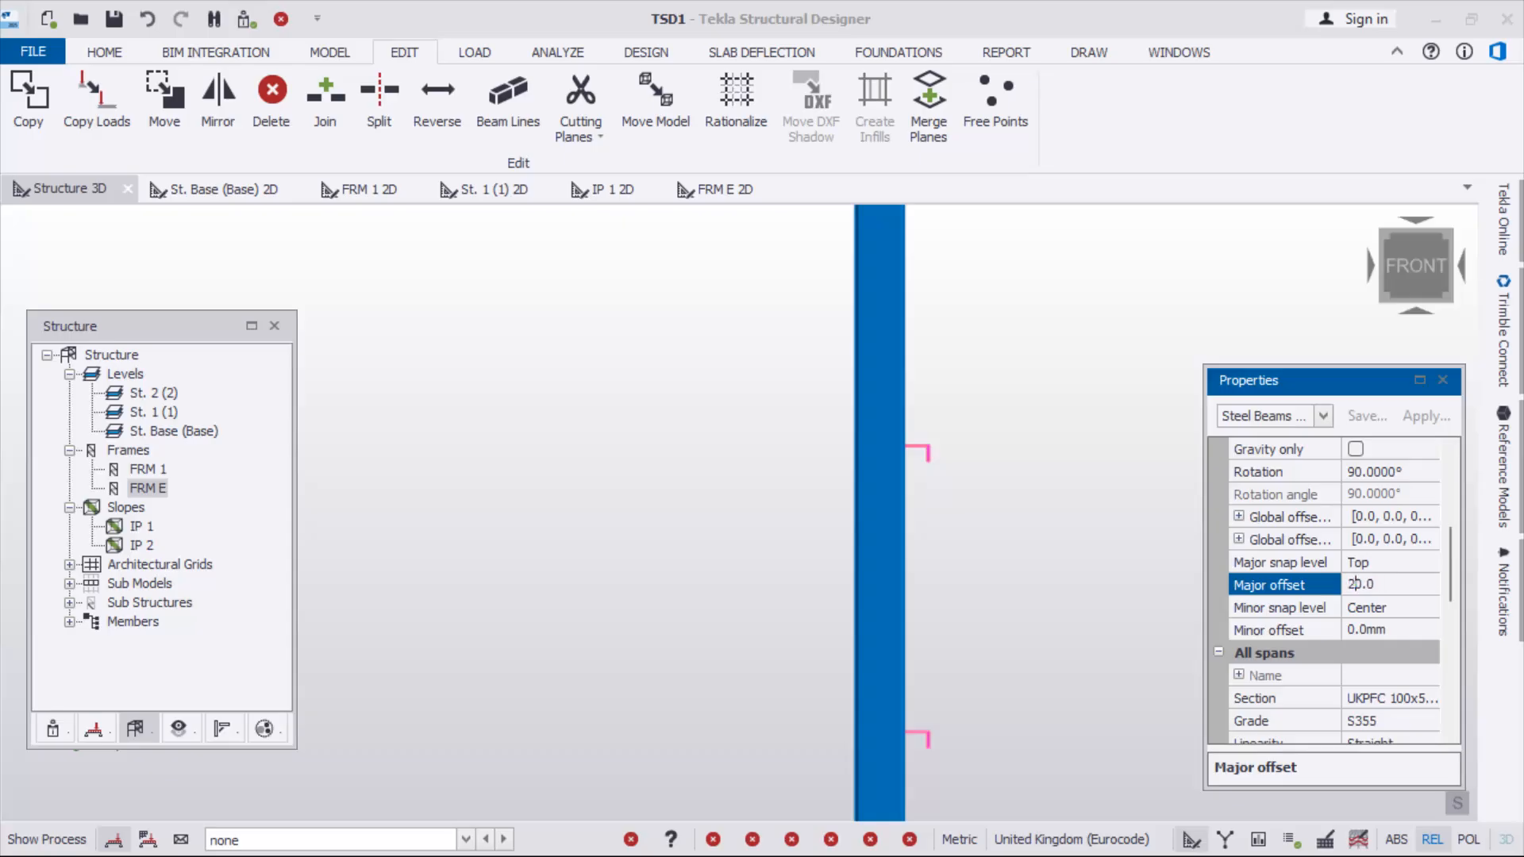
text(200)
key(BackSpace)
key(Return)
Set the major offset of the selected grid E infills to 180 mm and clear the selection
key(BackSpace)
text(18)
key(Return)
scroll(918, 454, up, 3)
scroll(918, 454, down, 5)
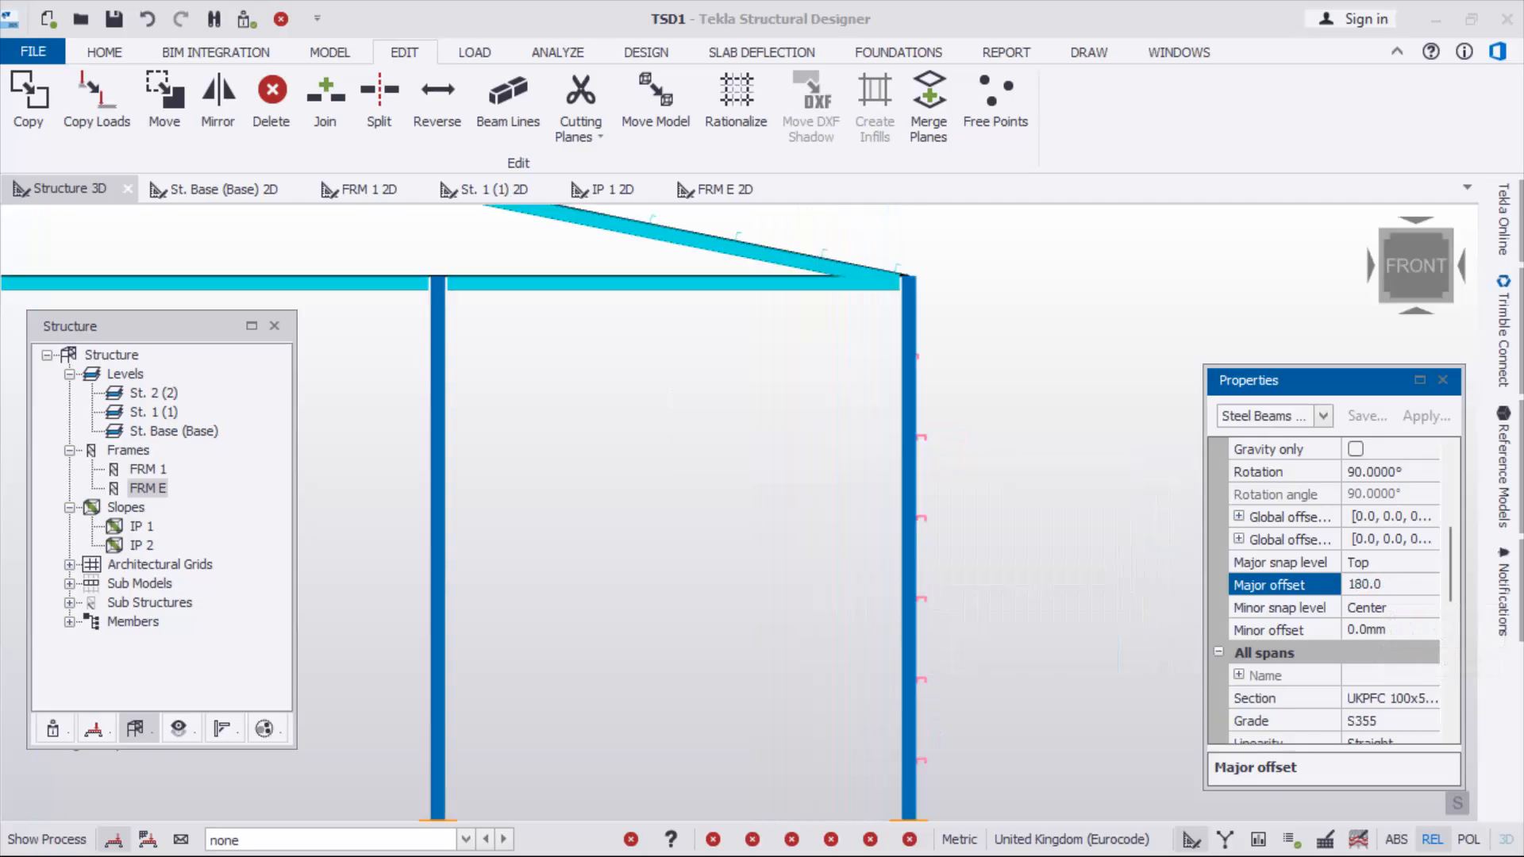
scroll(933, 373, up, 1)
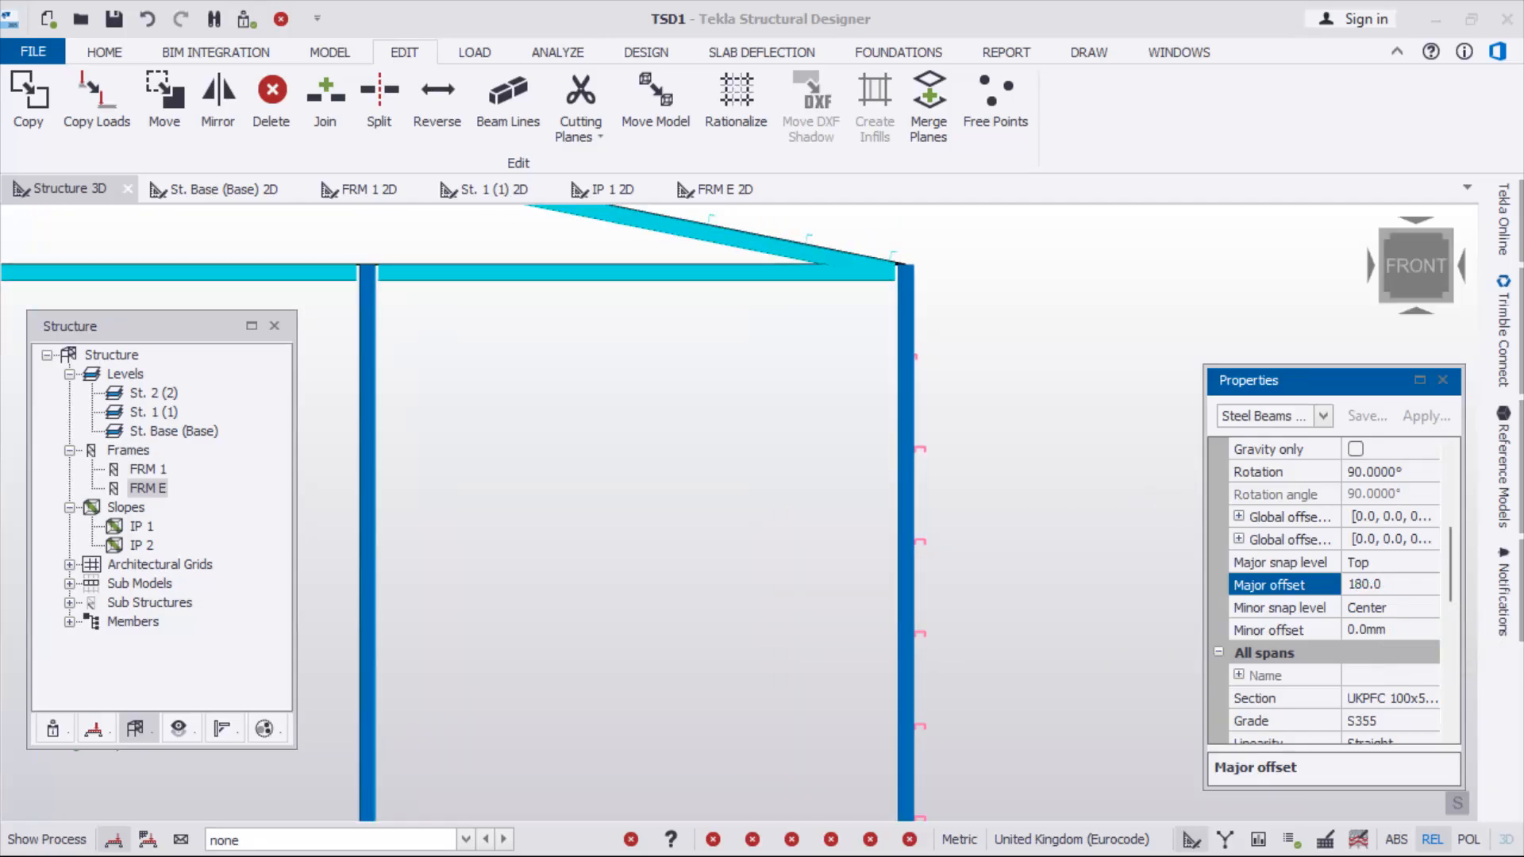
scroll(934, 347, up, 4)
key(Escape)
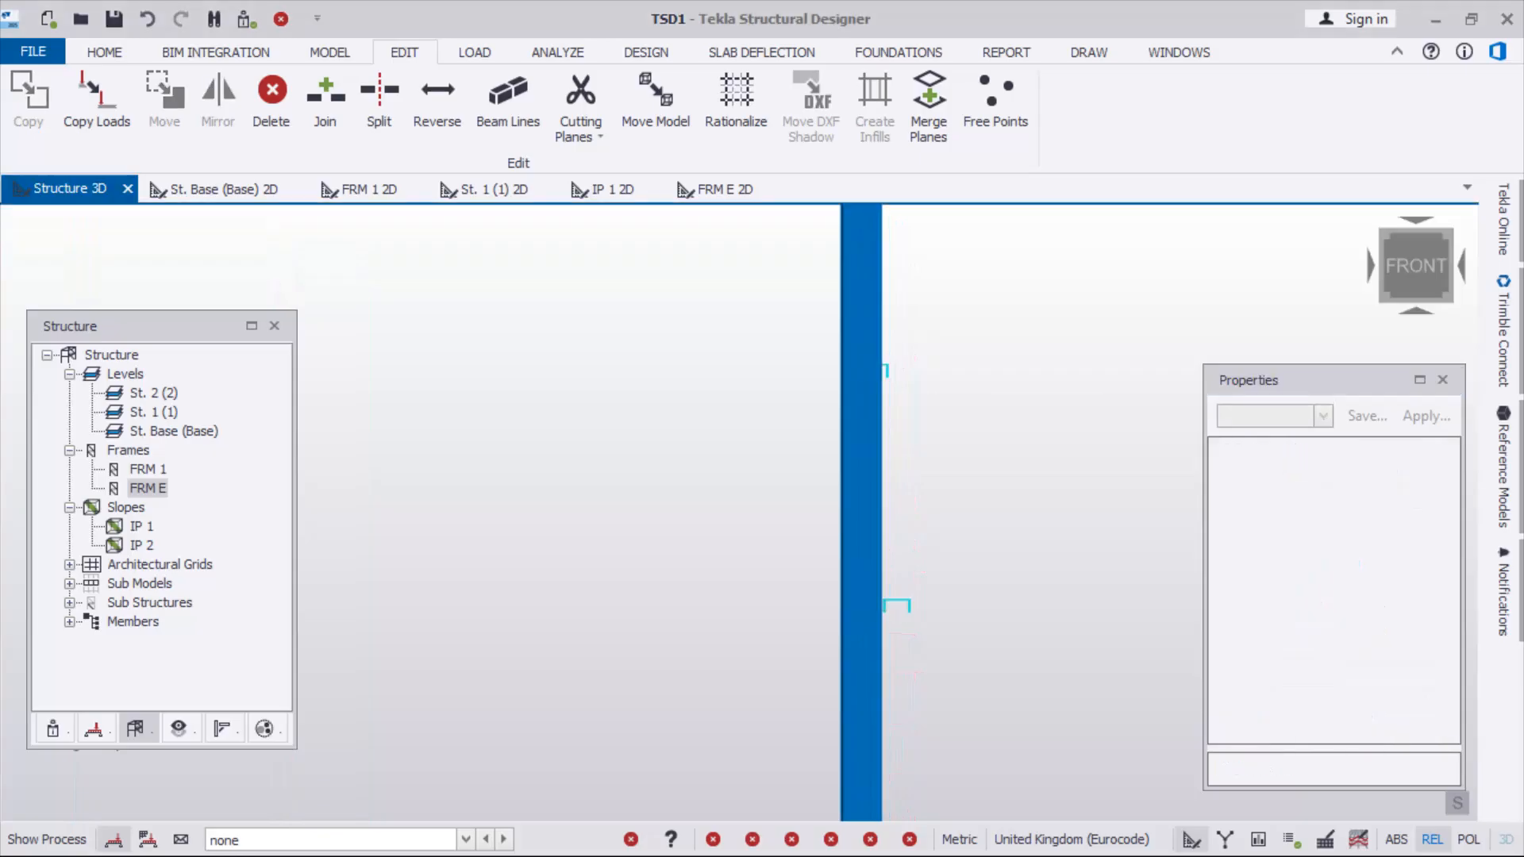
Set the major offset of the remaining uppermost grid E infill to 180 mm as well
click(873, 371)
drag(1451, 496, 1450, 578)
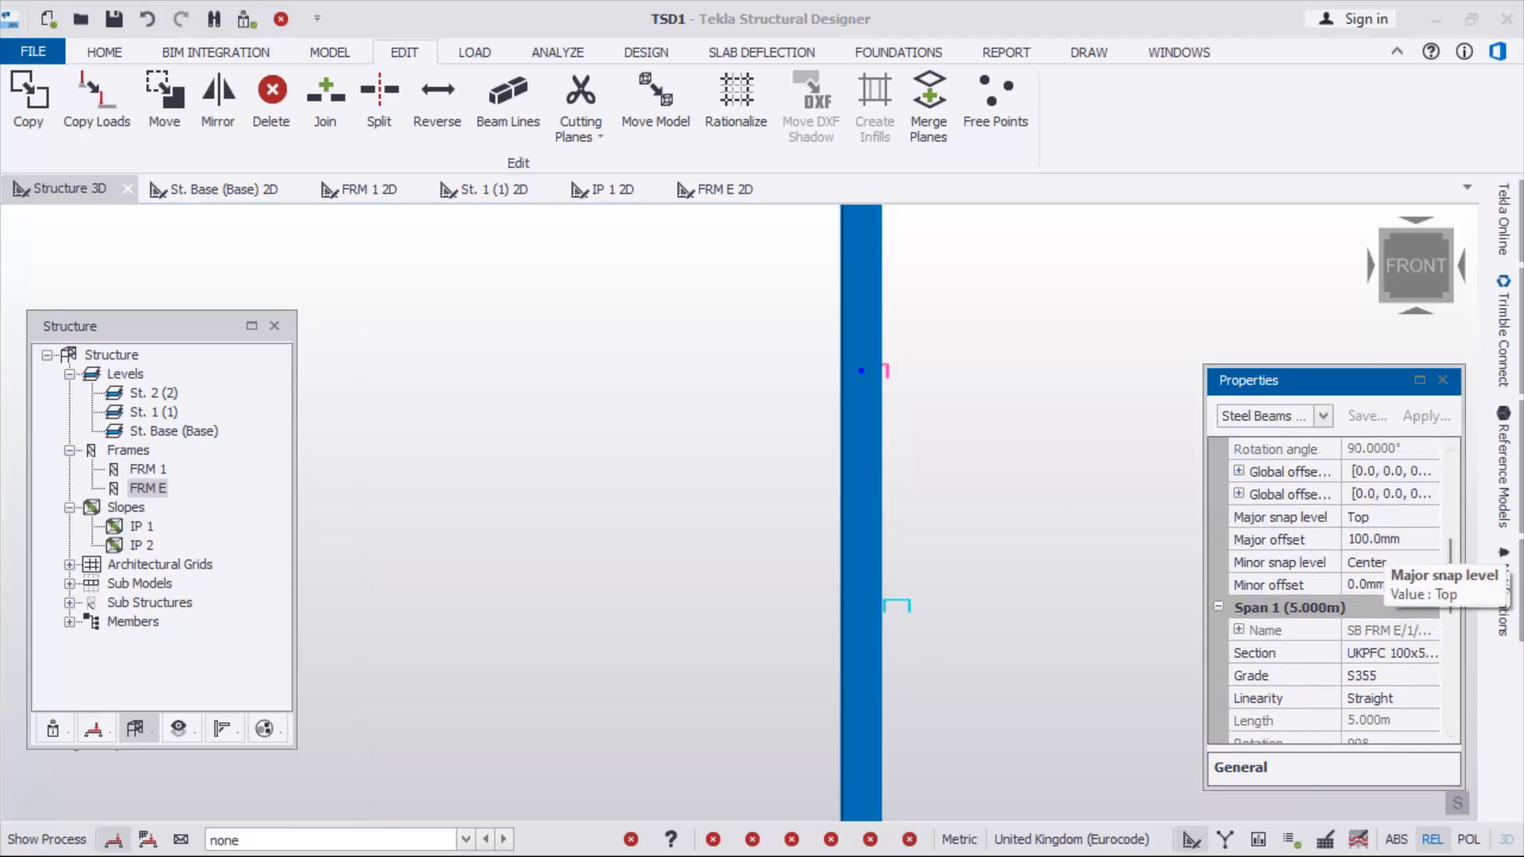
click(1389, 539)
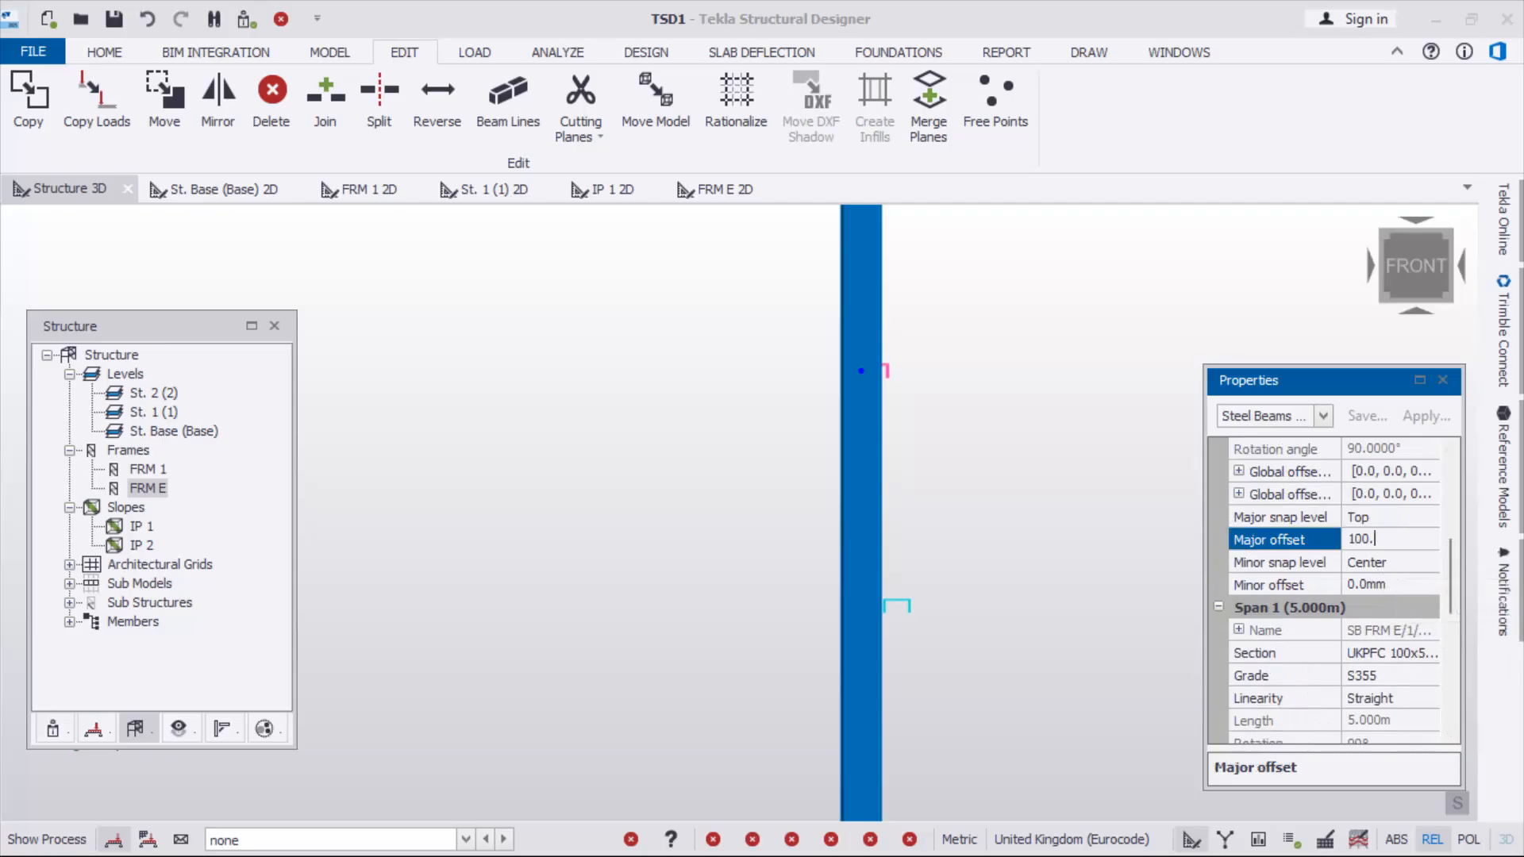
text(180)
key(Return)
scroll(961, 395, down, 7)
scroll(962, 631, up, 6)
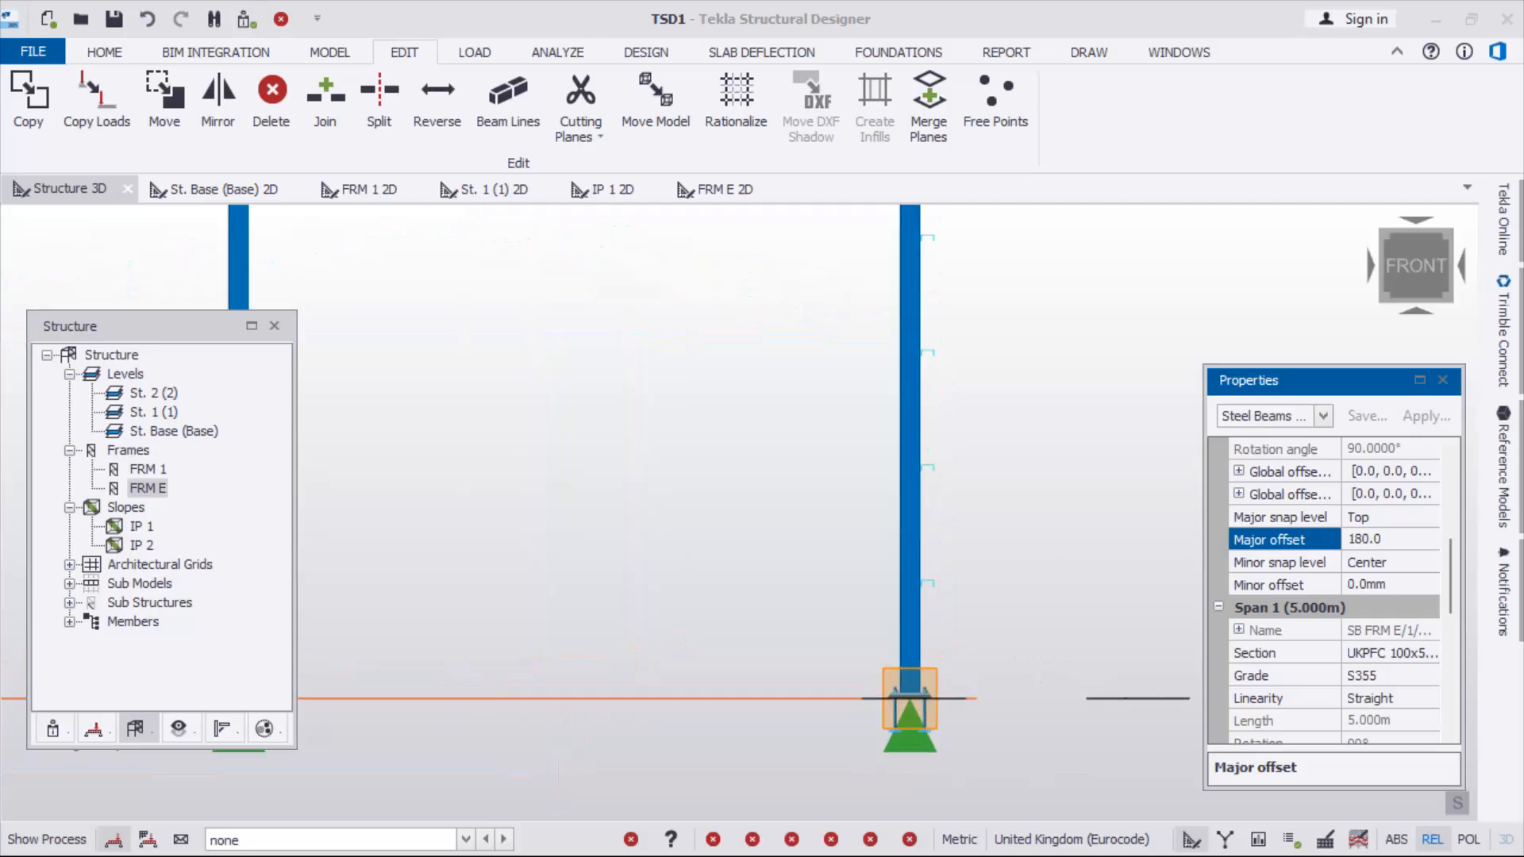
scroll(926, 593, up, 3)
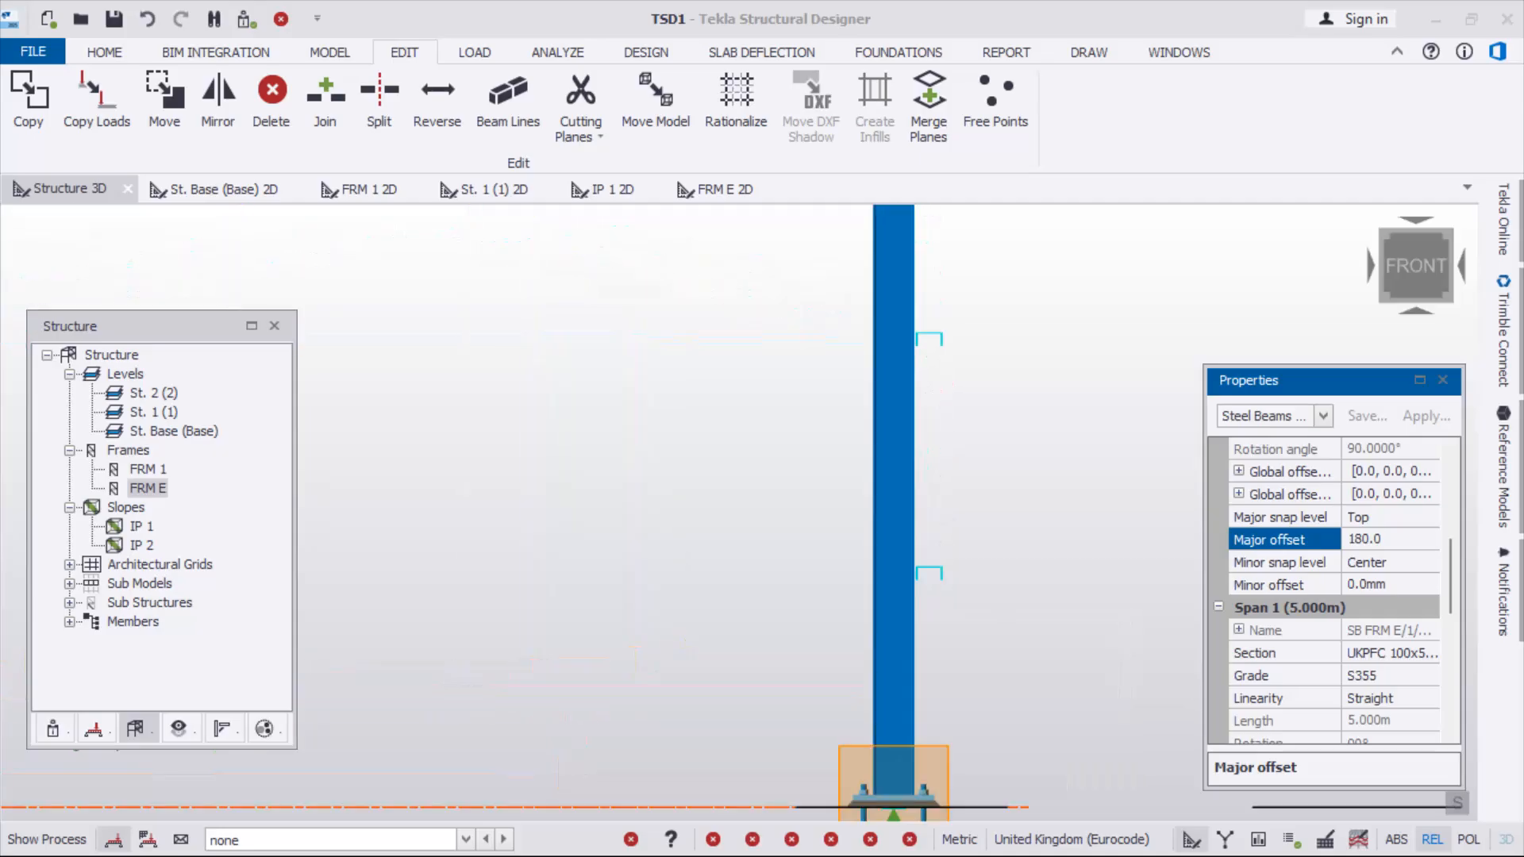
click(929, 571)
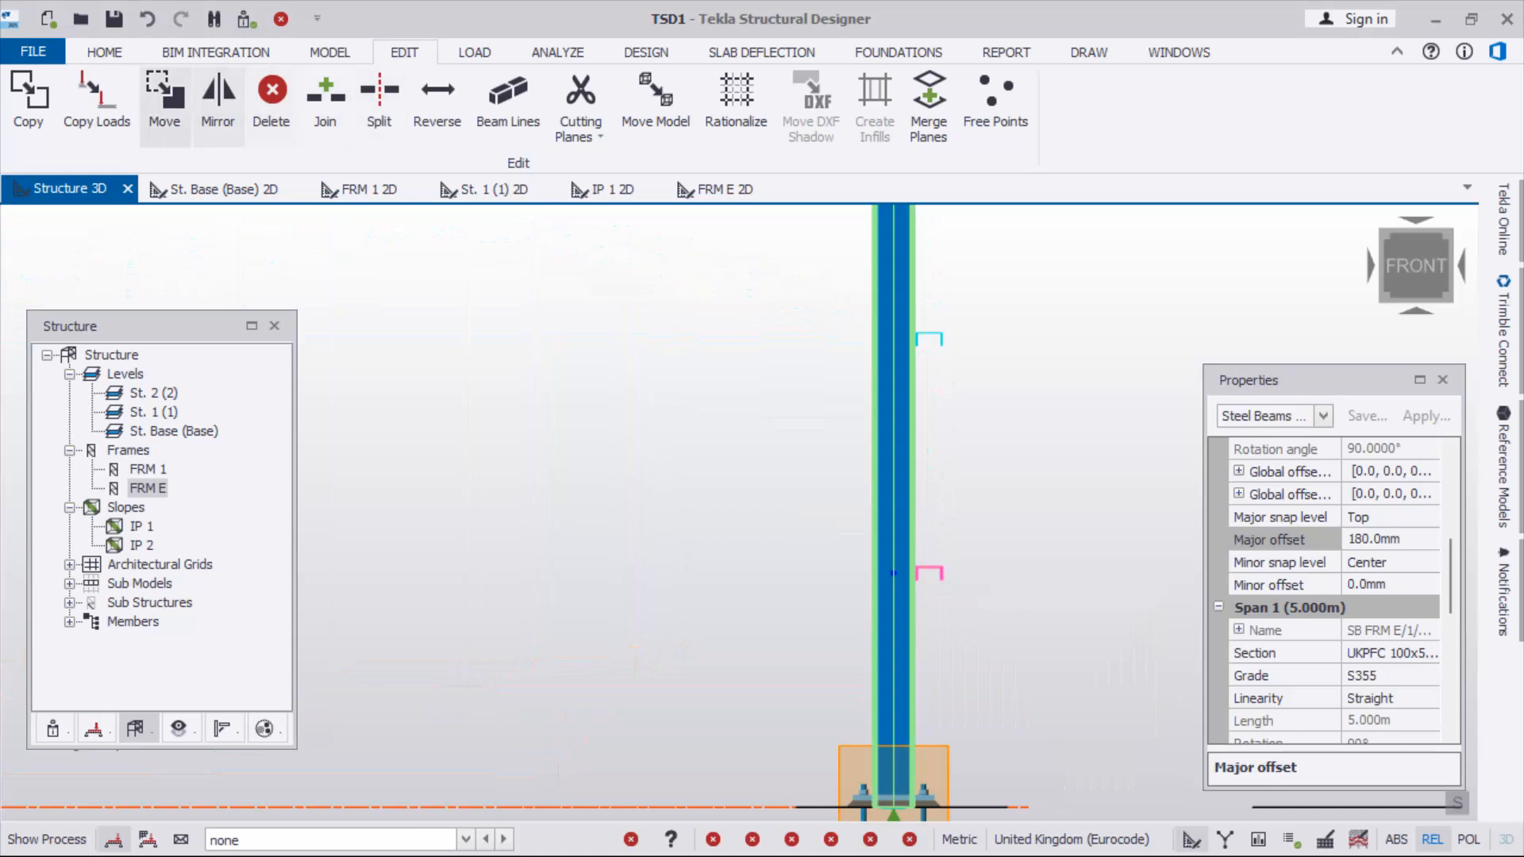
click(28, 102)
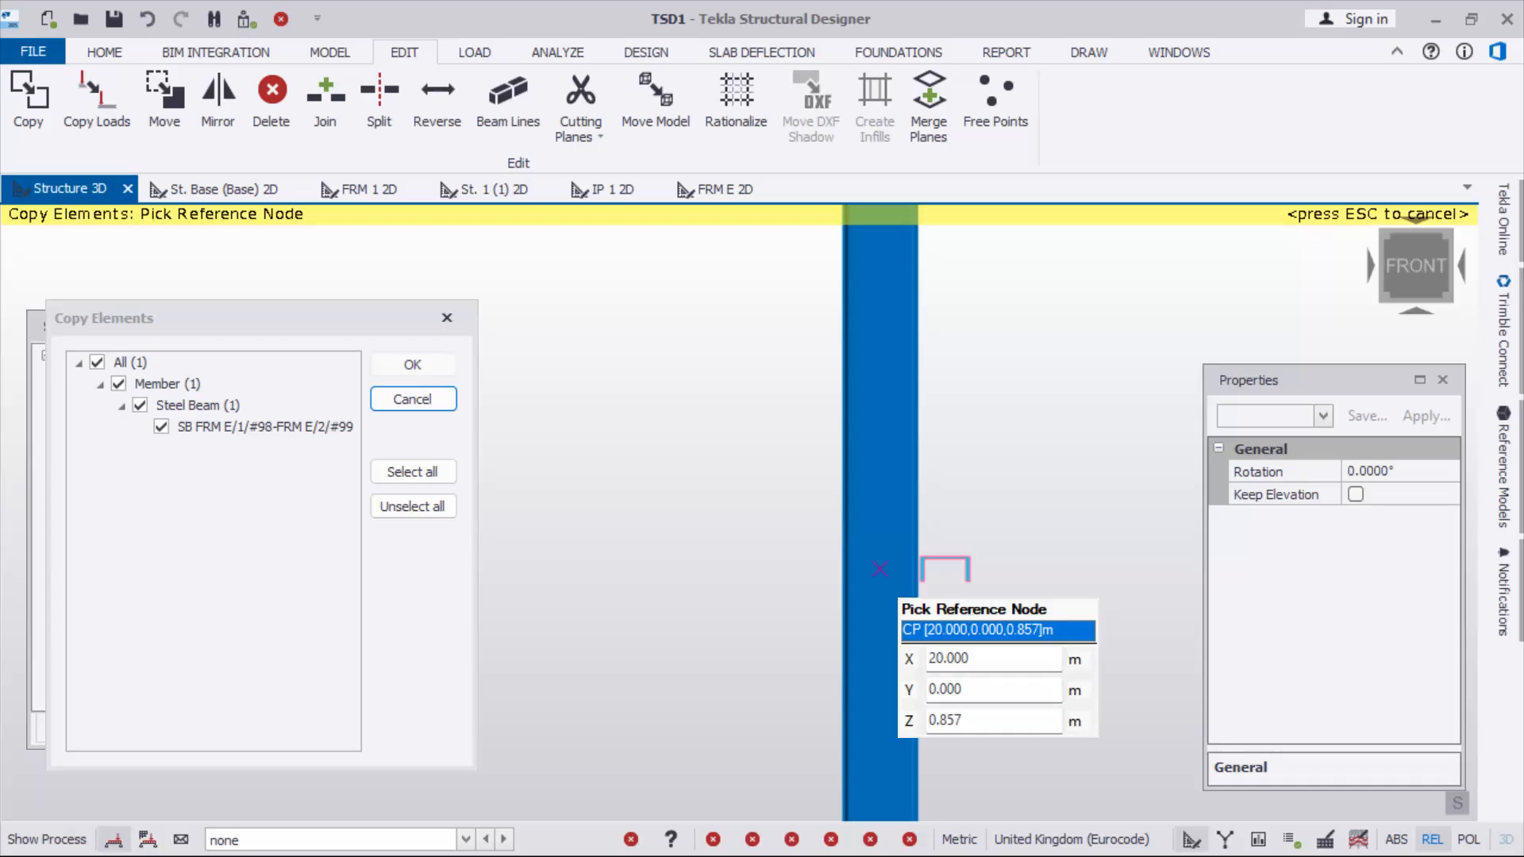
click(878, 571)
scroll(905, 435, down, 4)
scroll(894, 653, up, 1)
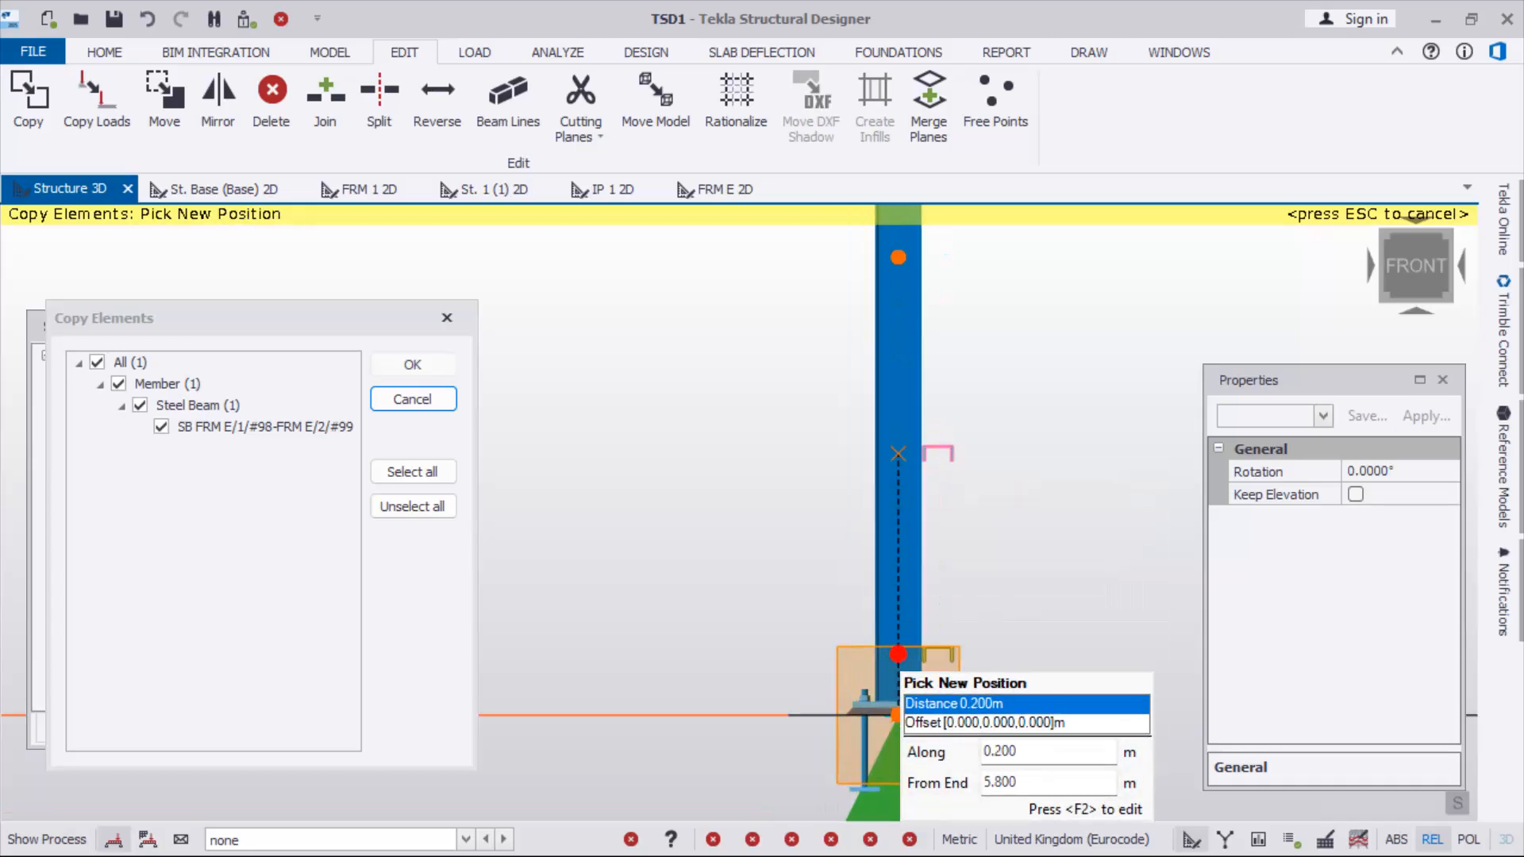
scroll(897, 654, up, 2)
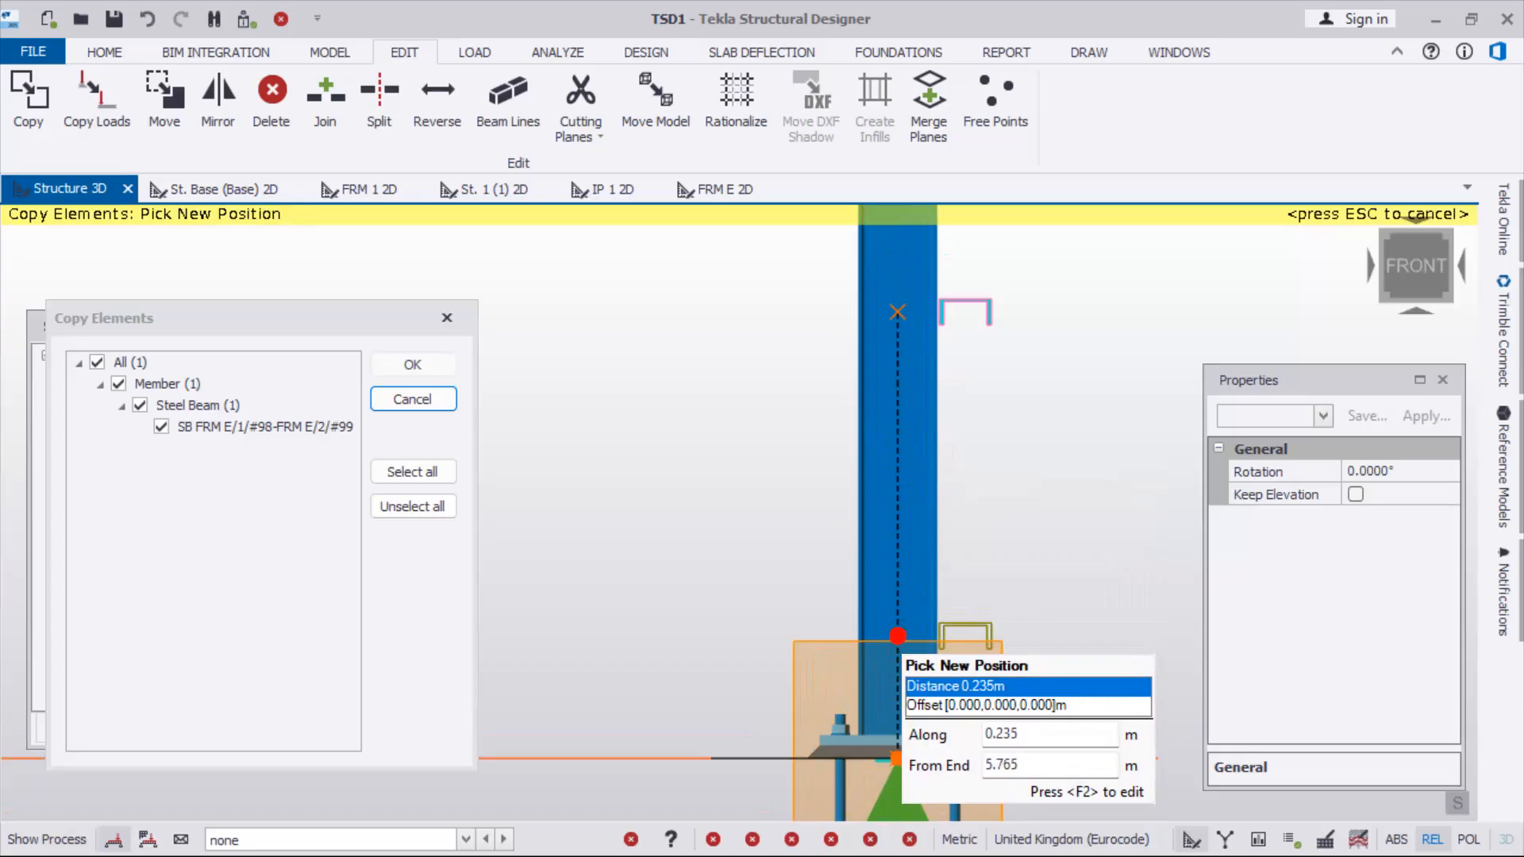
scroll(897, 635, down, 4)
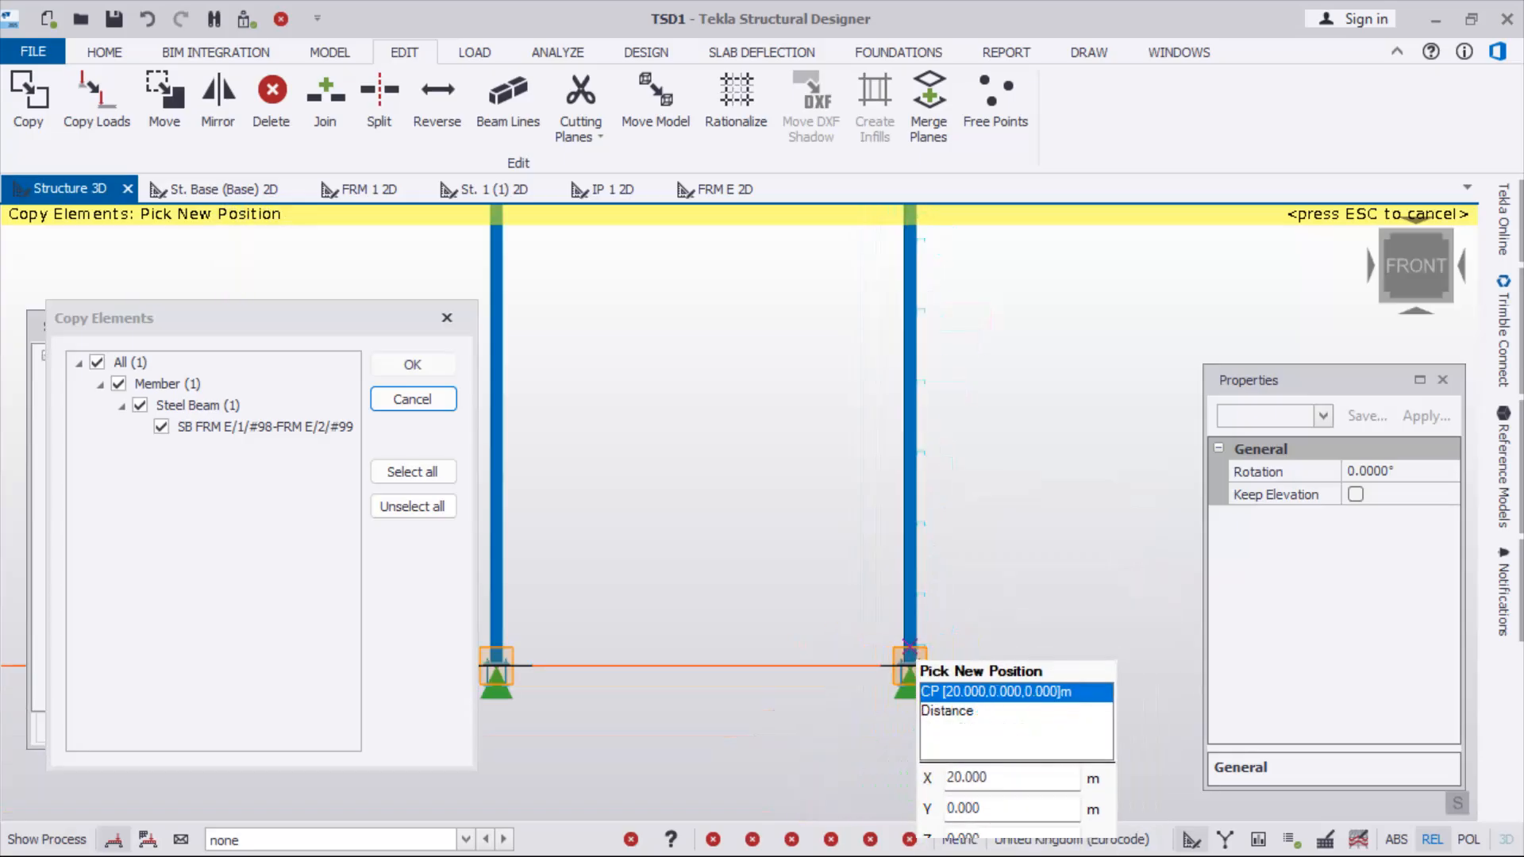
scroll(923, 445, up, 5)
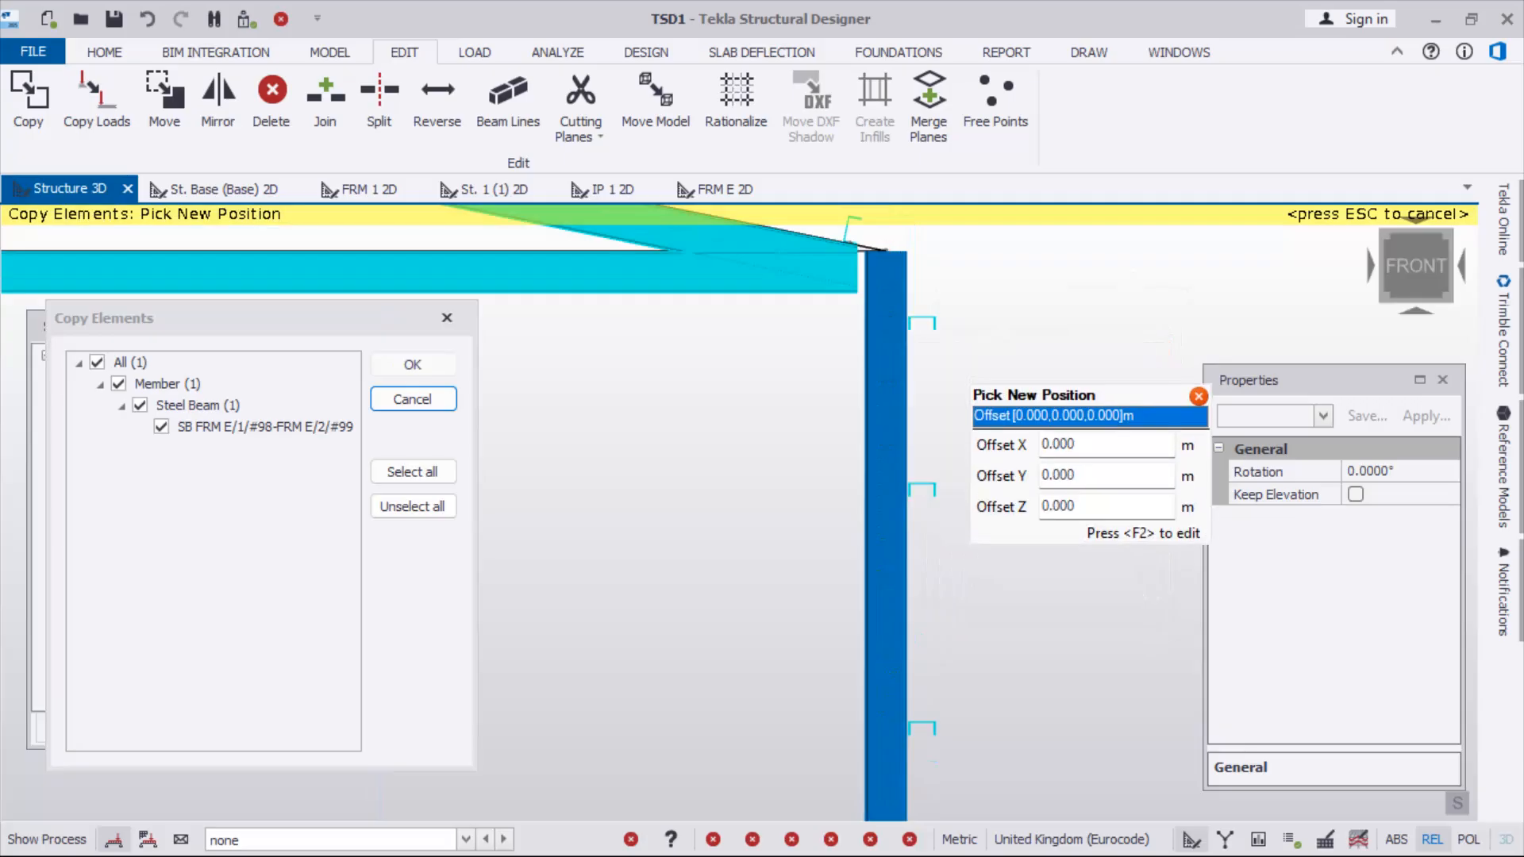
key(Escape)
Inspect the grid E side wall channels and their eaves connection from an angled 3D view
scroll(919, 377, down, 6)
right_drag(919, 377, 857, 444)
scroll(878, 410, up, 5)
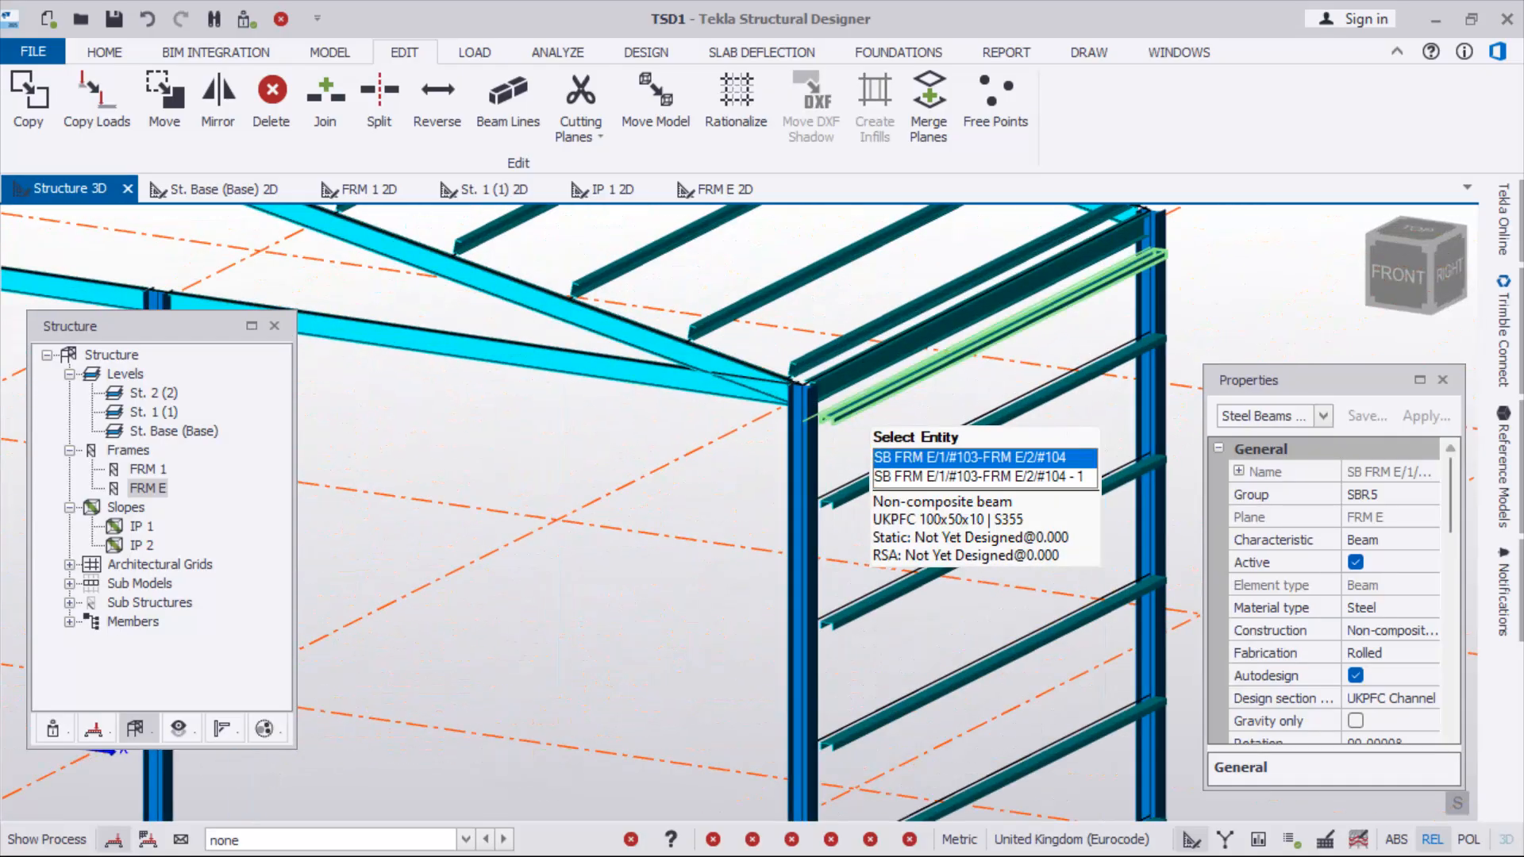
scroll(853, 402, down, 6)
right_drag(849, 403, 754, 424)
scroll(579, 524, down, 3)
right_drag(579, 524, 627, 429)
scroll(508, 381, up, 3)
scroll(557, 337, down, 2)
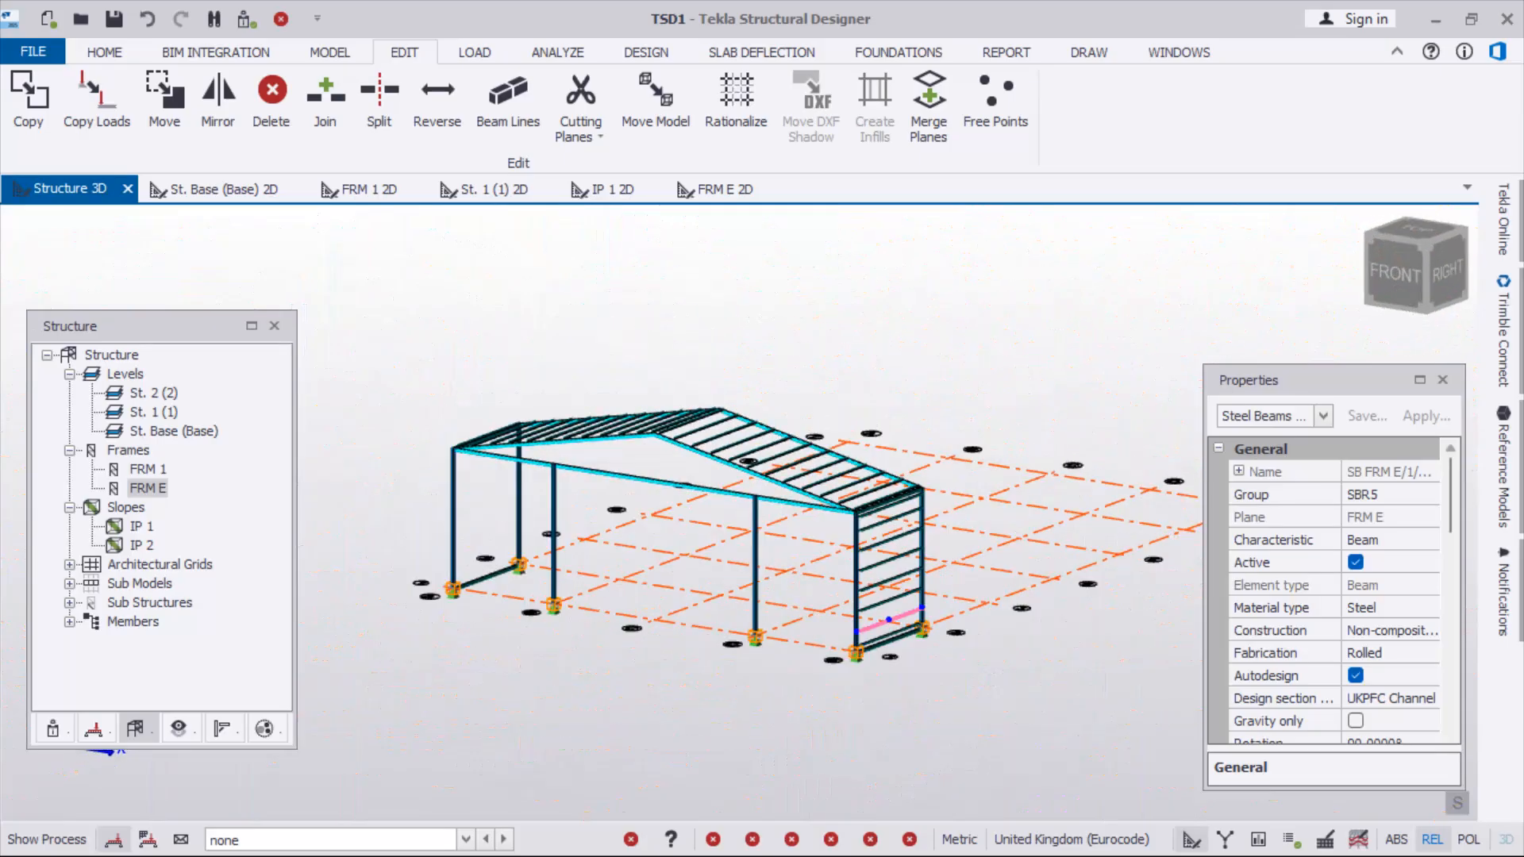
Examine the whole hangar from several angles, covering the roof slopes, end frame and both side walls, and clear the selection
scroll(873, 342, up, 3)
scroll(751, 317, down, 3)
right_drag(750, 317, 687, 389)
right_drag(520, 512, 719, 445)
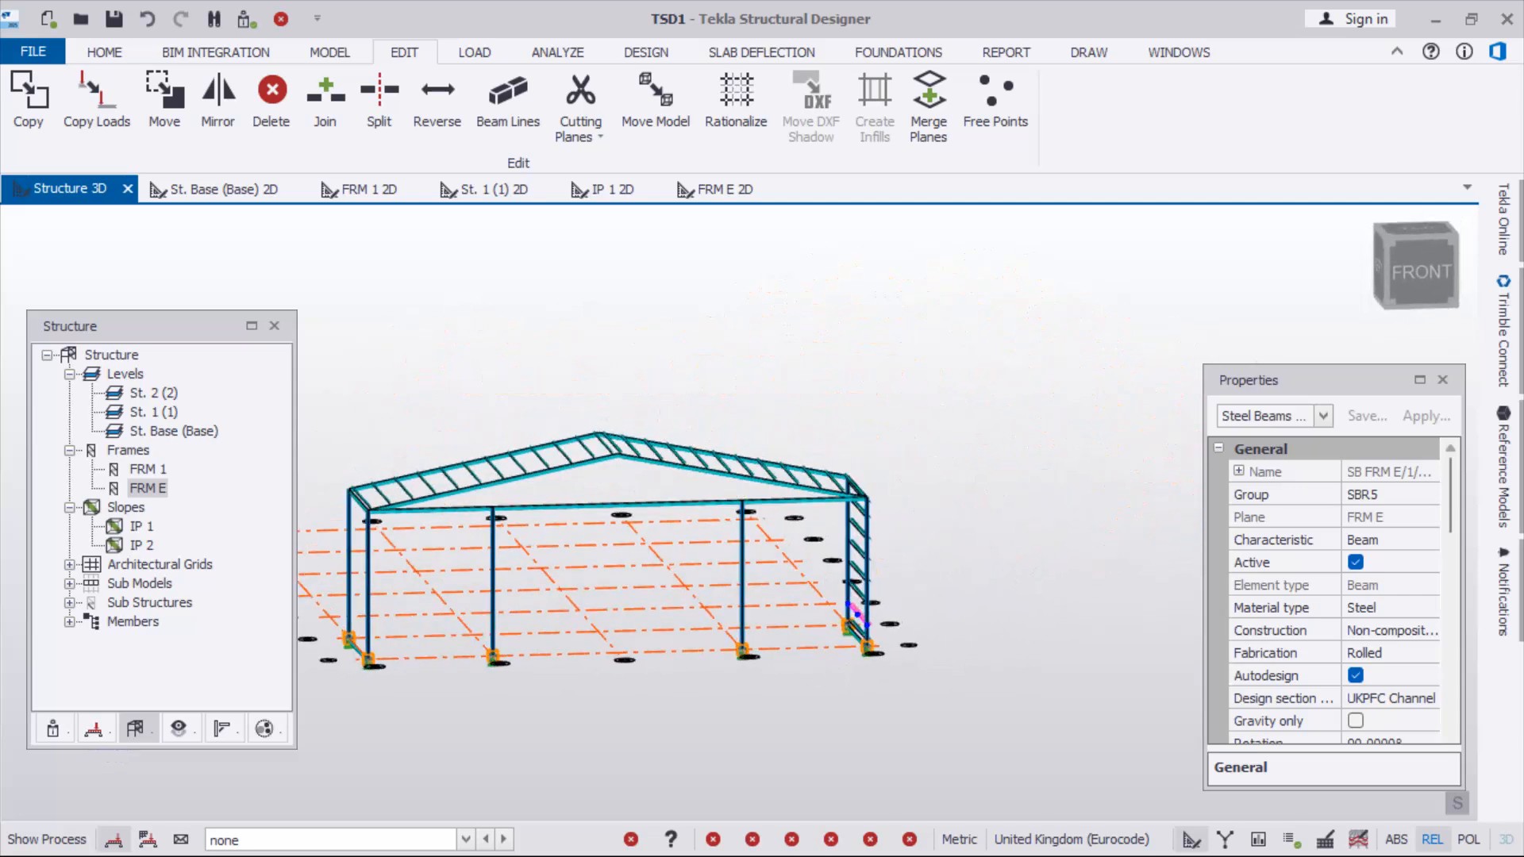
scroll(889, 397, down, 3)
right_drag(802, 477, 706, 512)
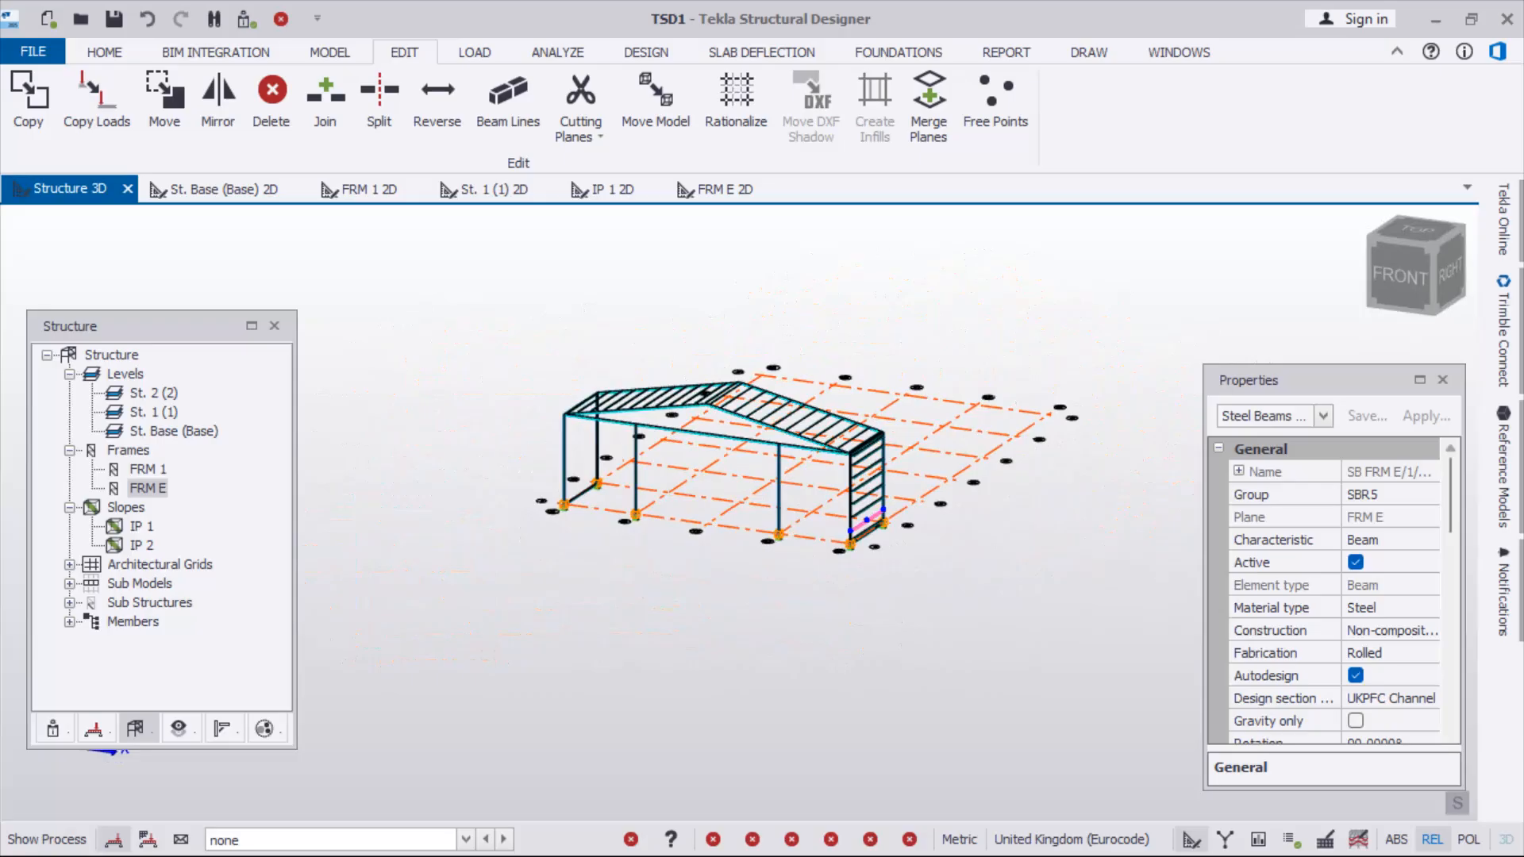
scroll(603, 445, up, 5)
mouse_move(603, 445)
right_down()
mouse_move(634, 441)
mouse_move(579, 456)
right_up()
scroll(635, 441, down, 3)
scroll(800, 355, up, 1)
key(Escape)
scroll(754, 345, up, 3)
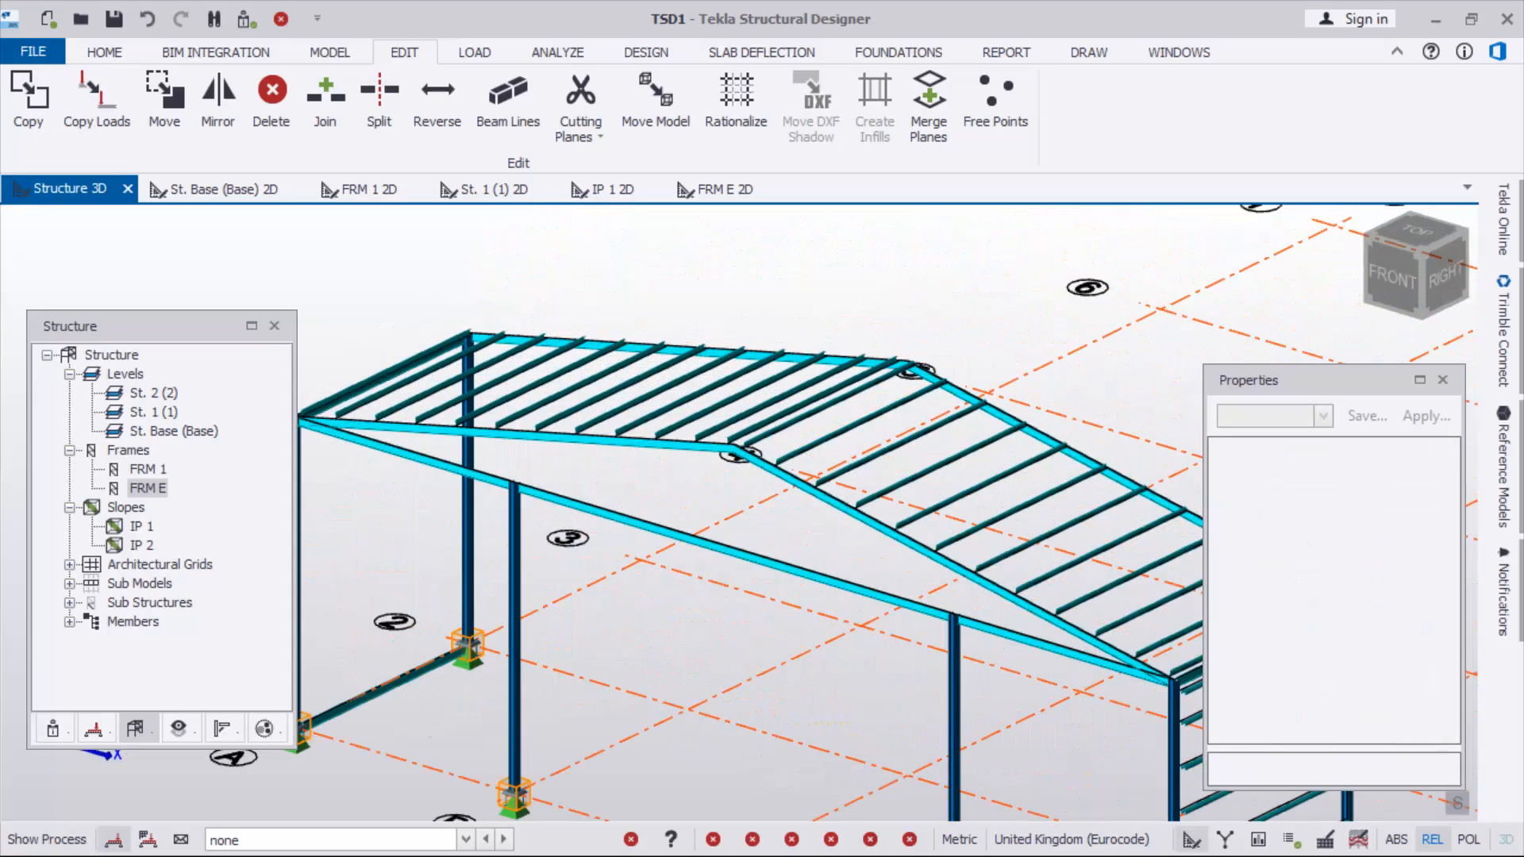
middle_drag(732, 380, 905, 417)
scroll(502, 321, up, 2)
scroll(595, 341, down, 5)
scroll(548, 439, up, 2)
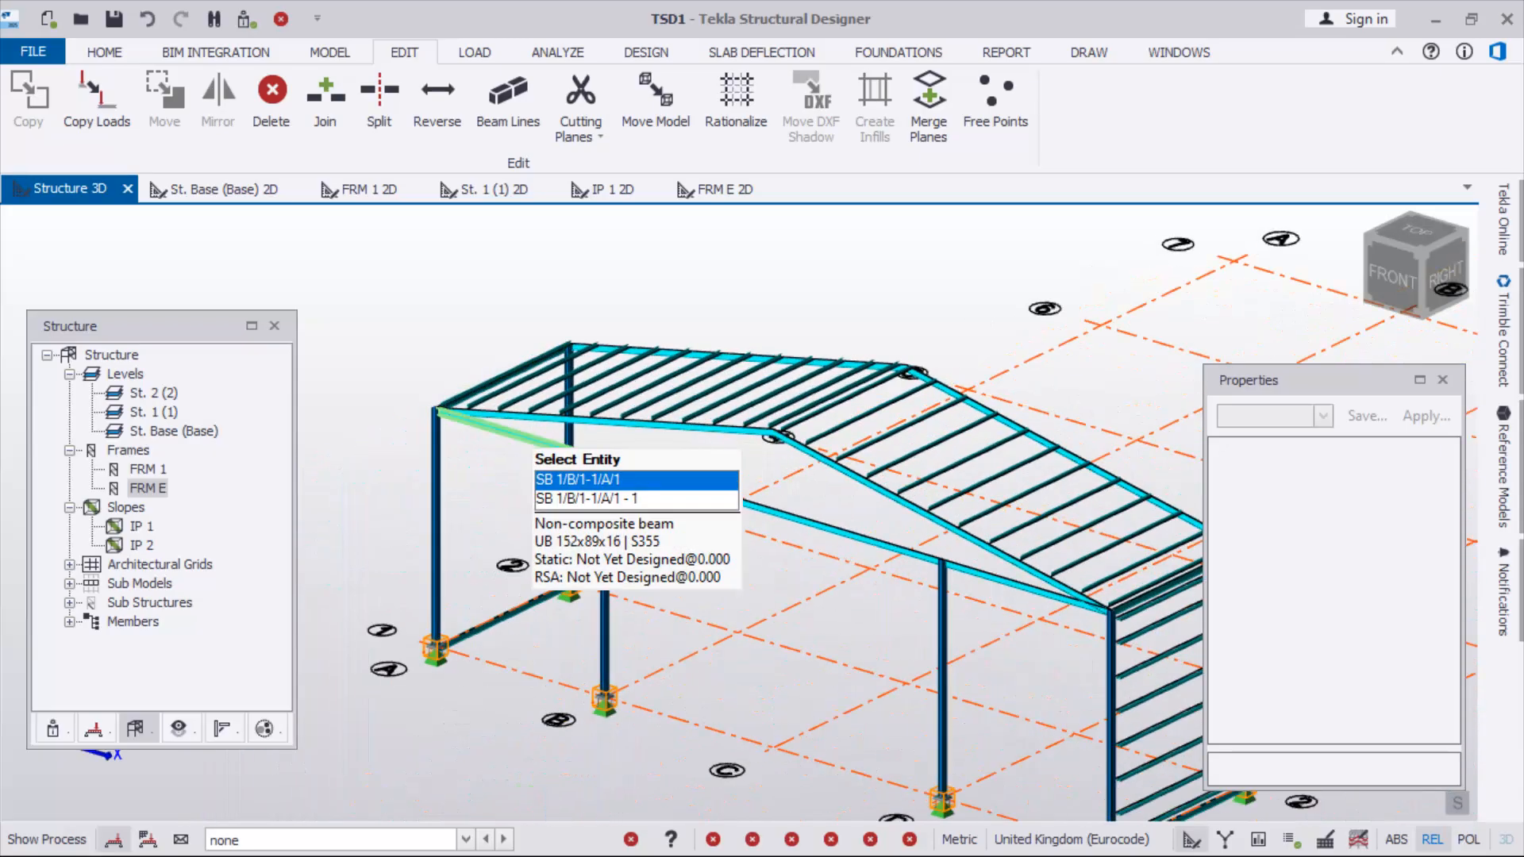
middle_drag(558, 441, 562, 506)
scroll(604, 405, up, 2)
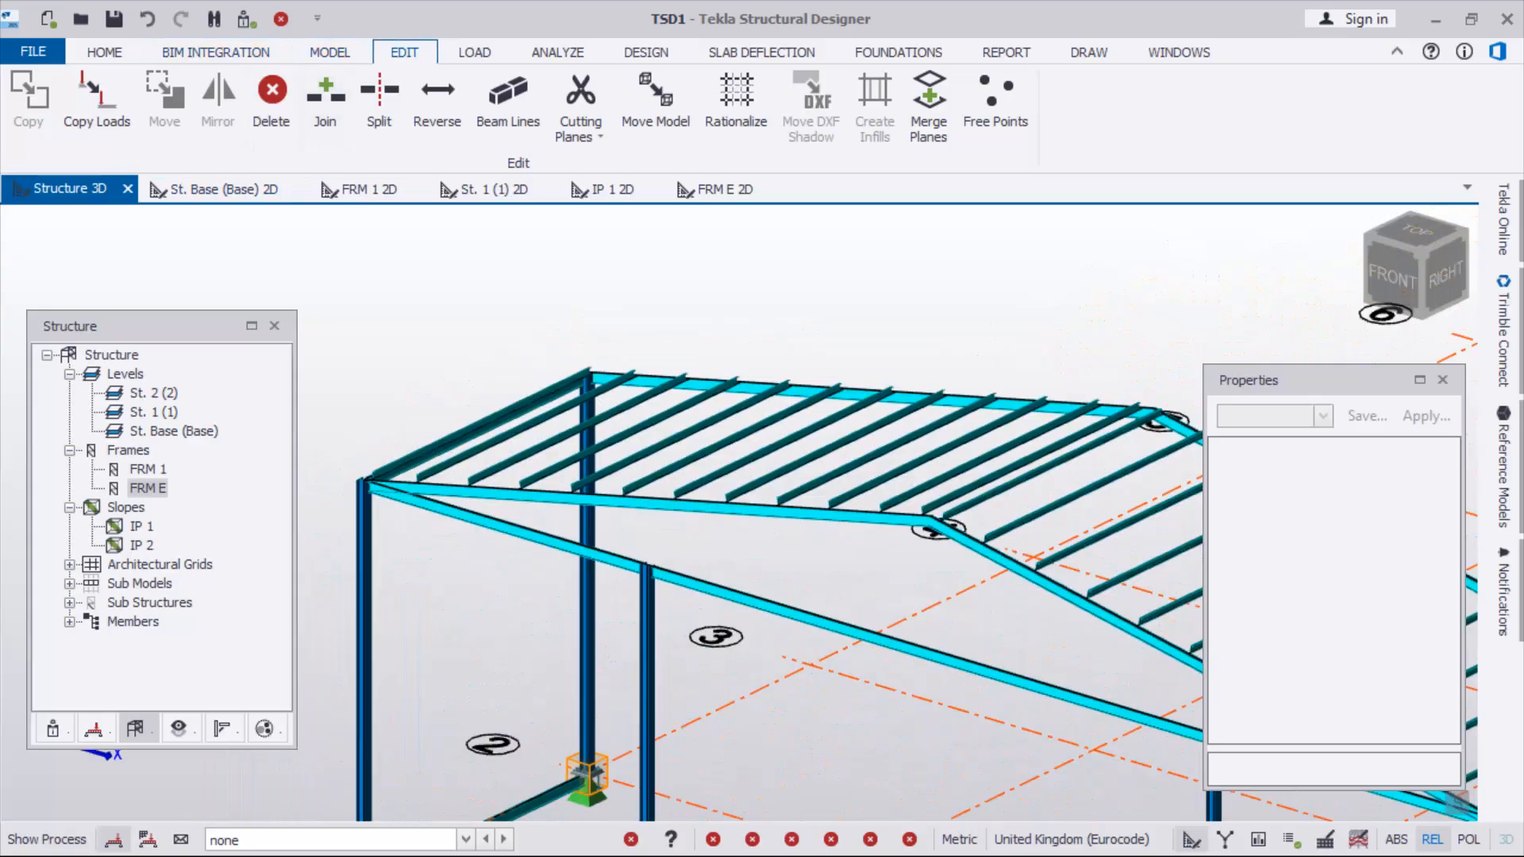
Start a steel X brace and set its UK design section order to Bracing
click(329, 51)
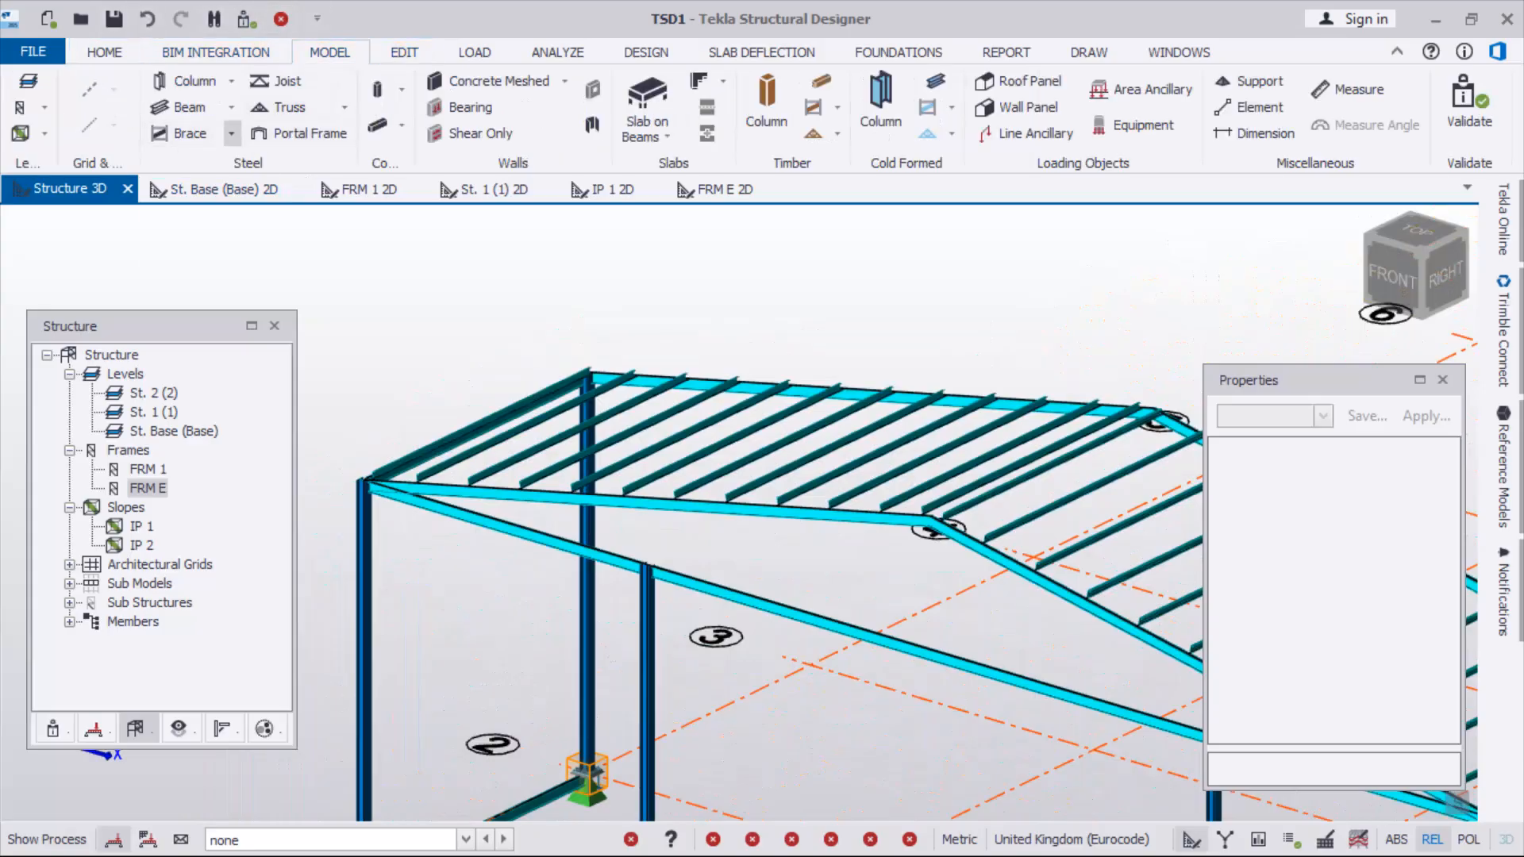
click(231, 133)
click(206, 191)
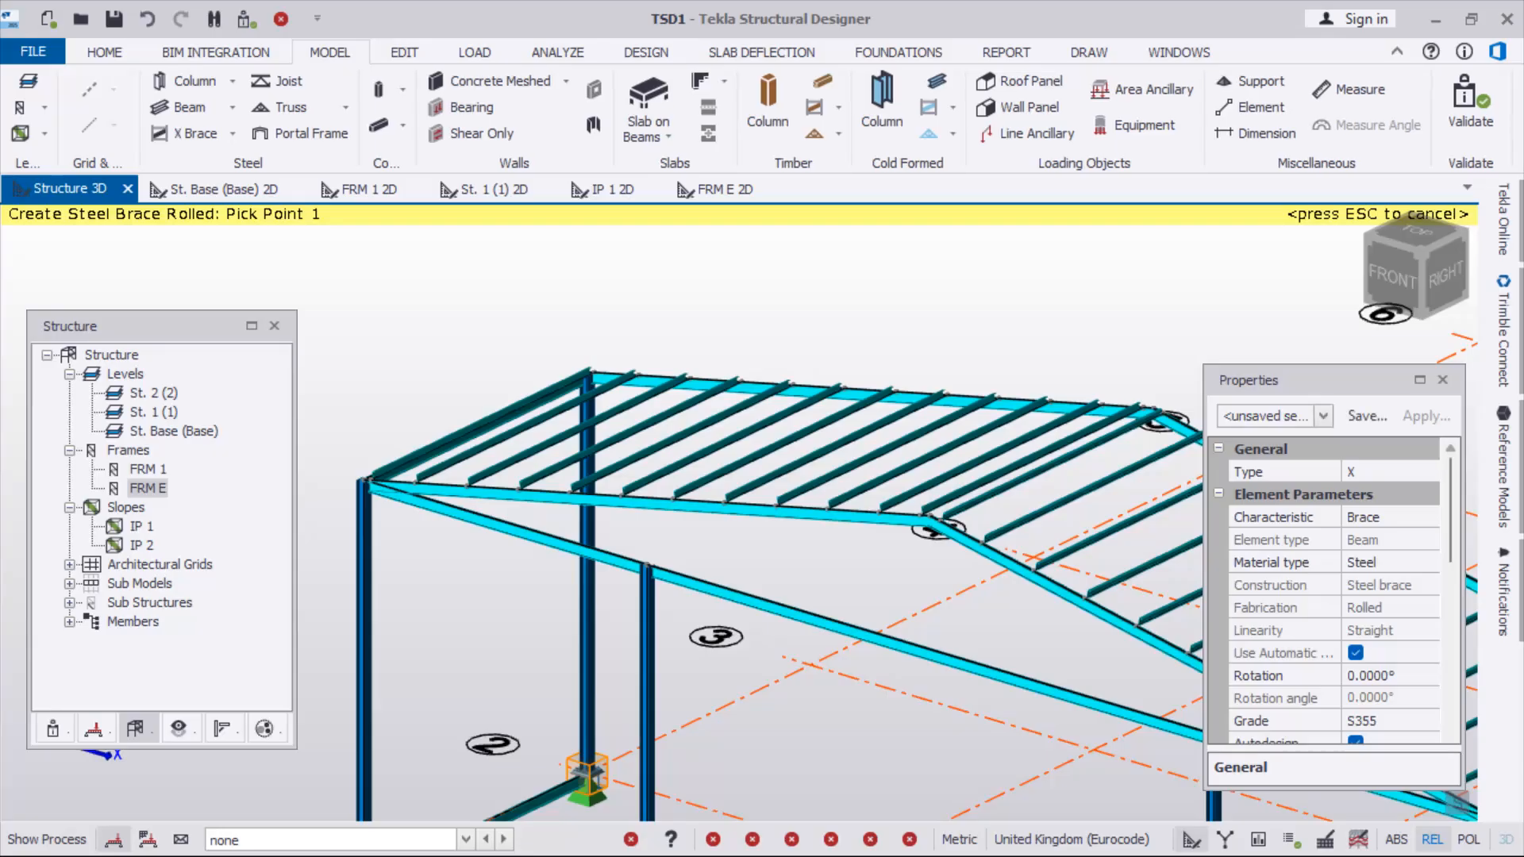
drag(1450, 508, 1450, 597)
click(1376, 519)
click(1428, 517)
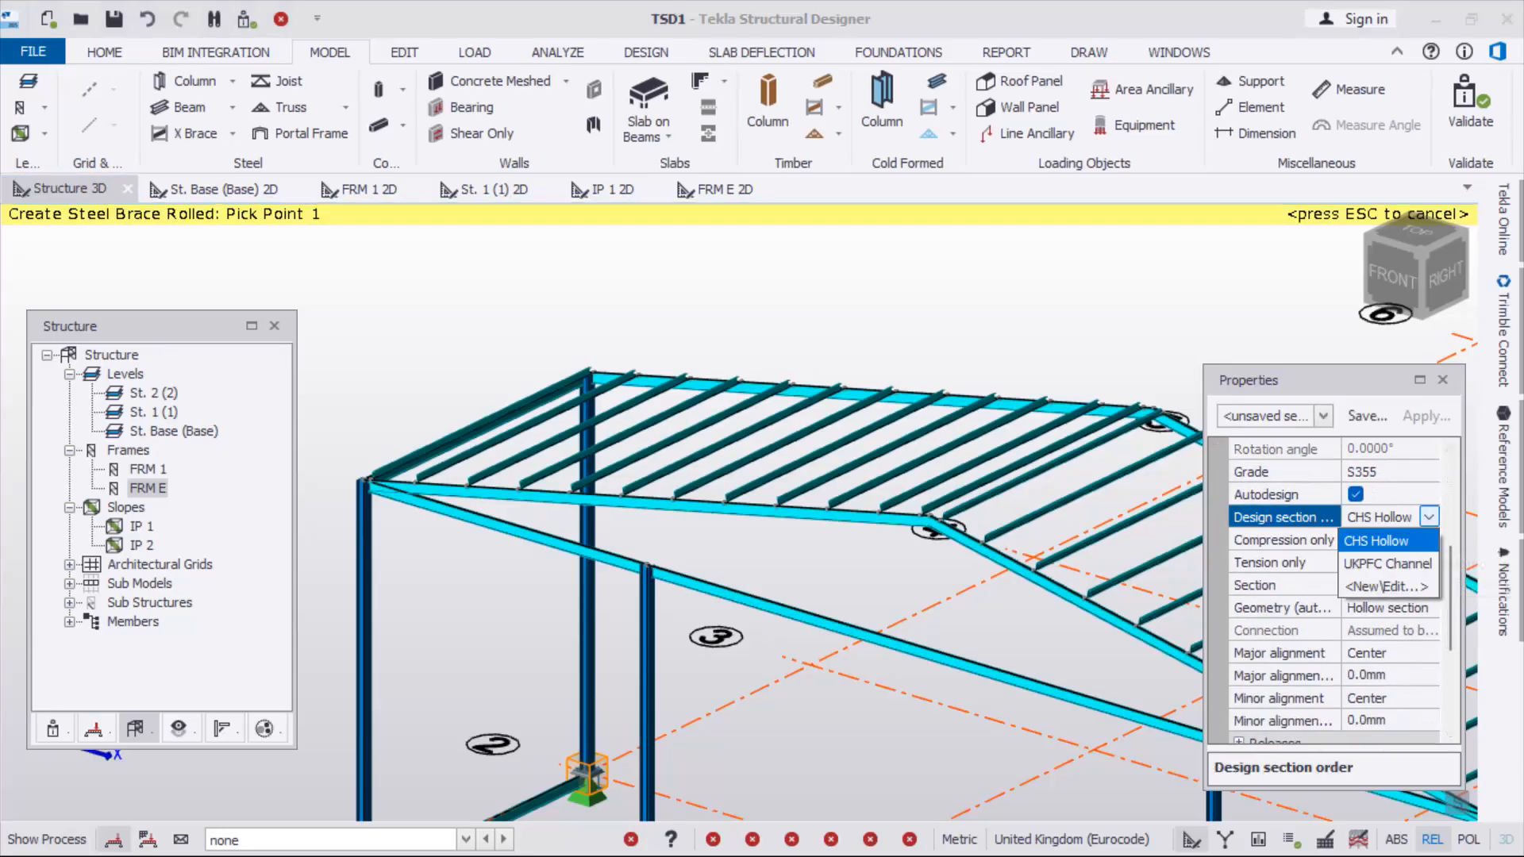
click(1385, 586)
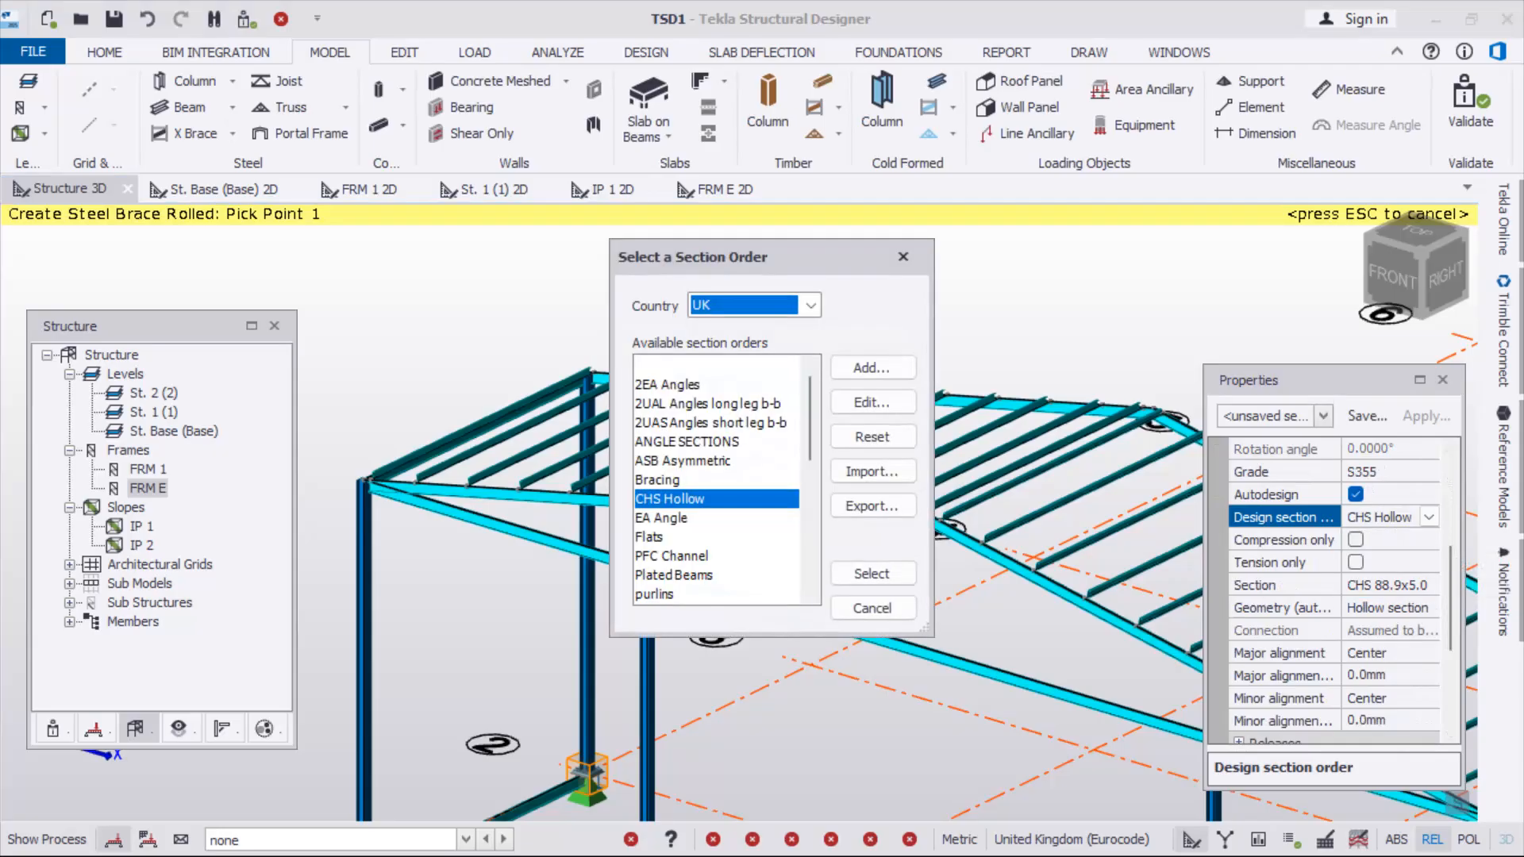
click(657, 480)
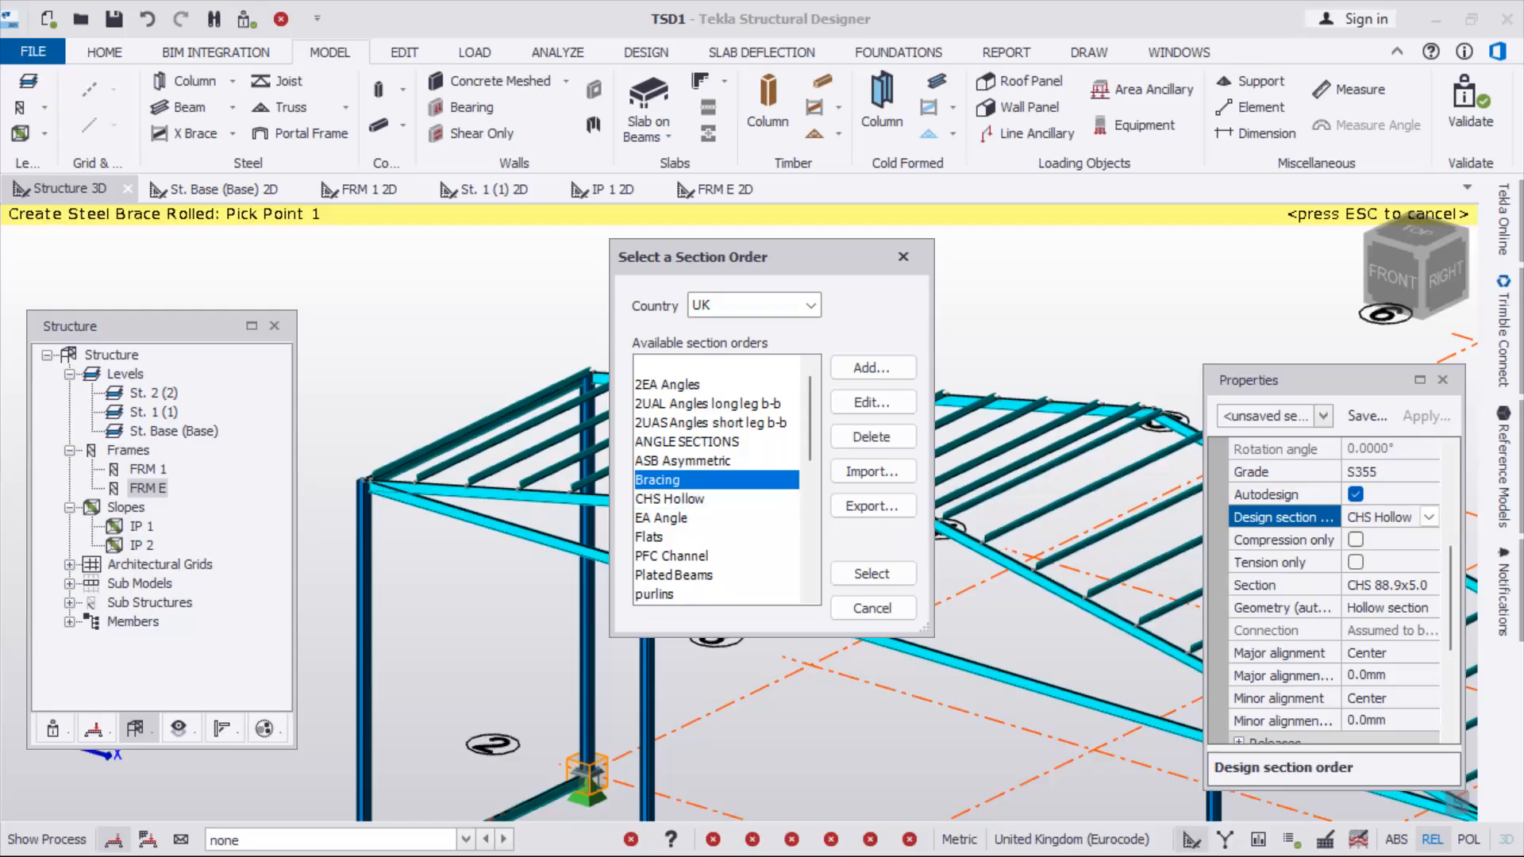
scroll(716, 480, down, 2)
scroll(716, 479, up, 2)
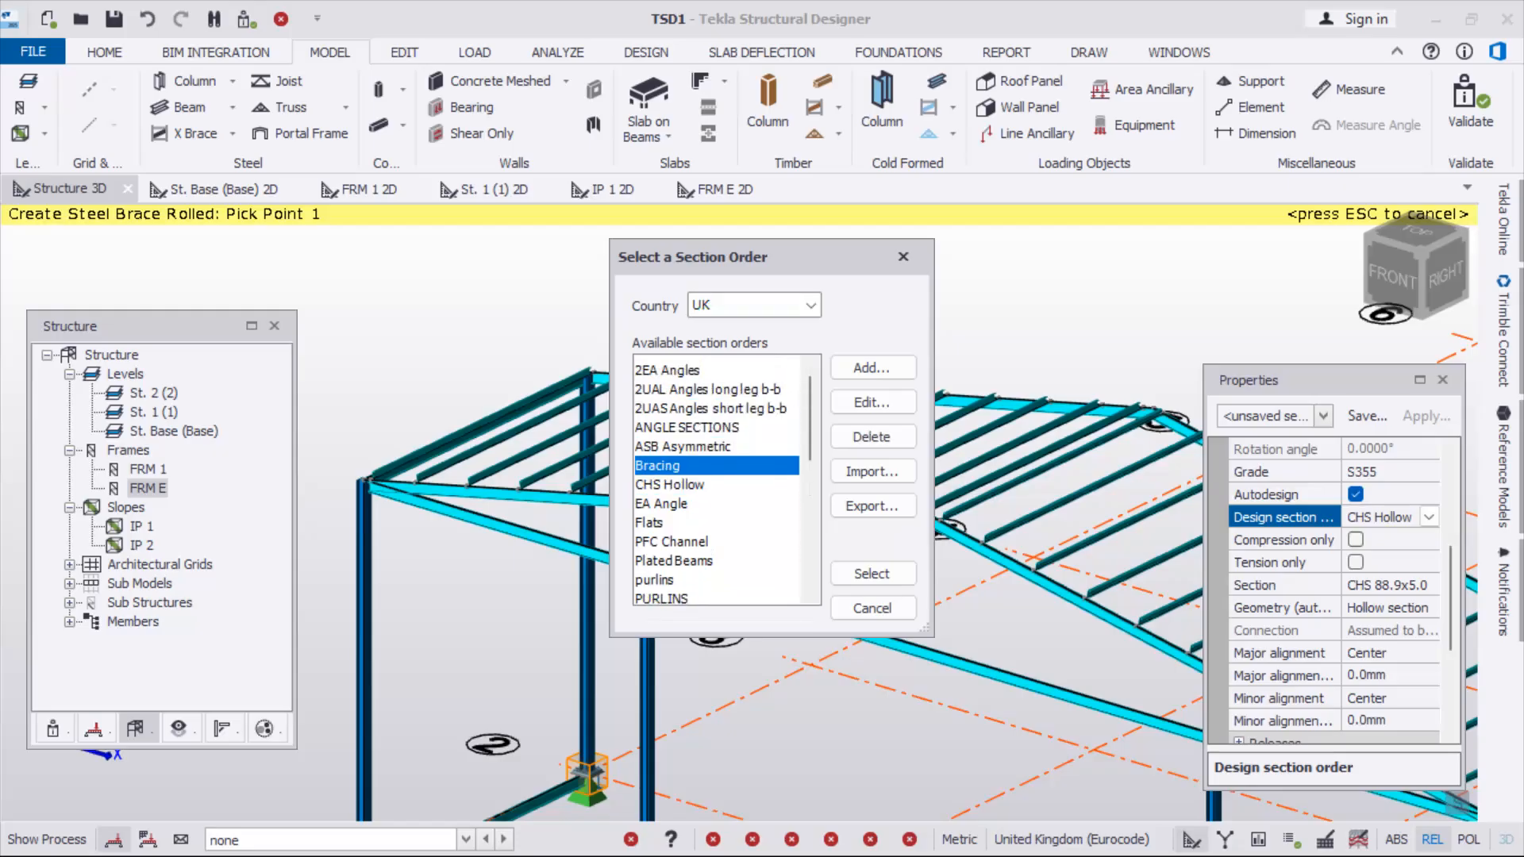
click(873, 573)
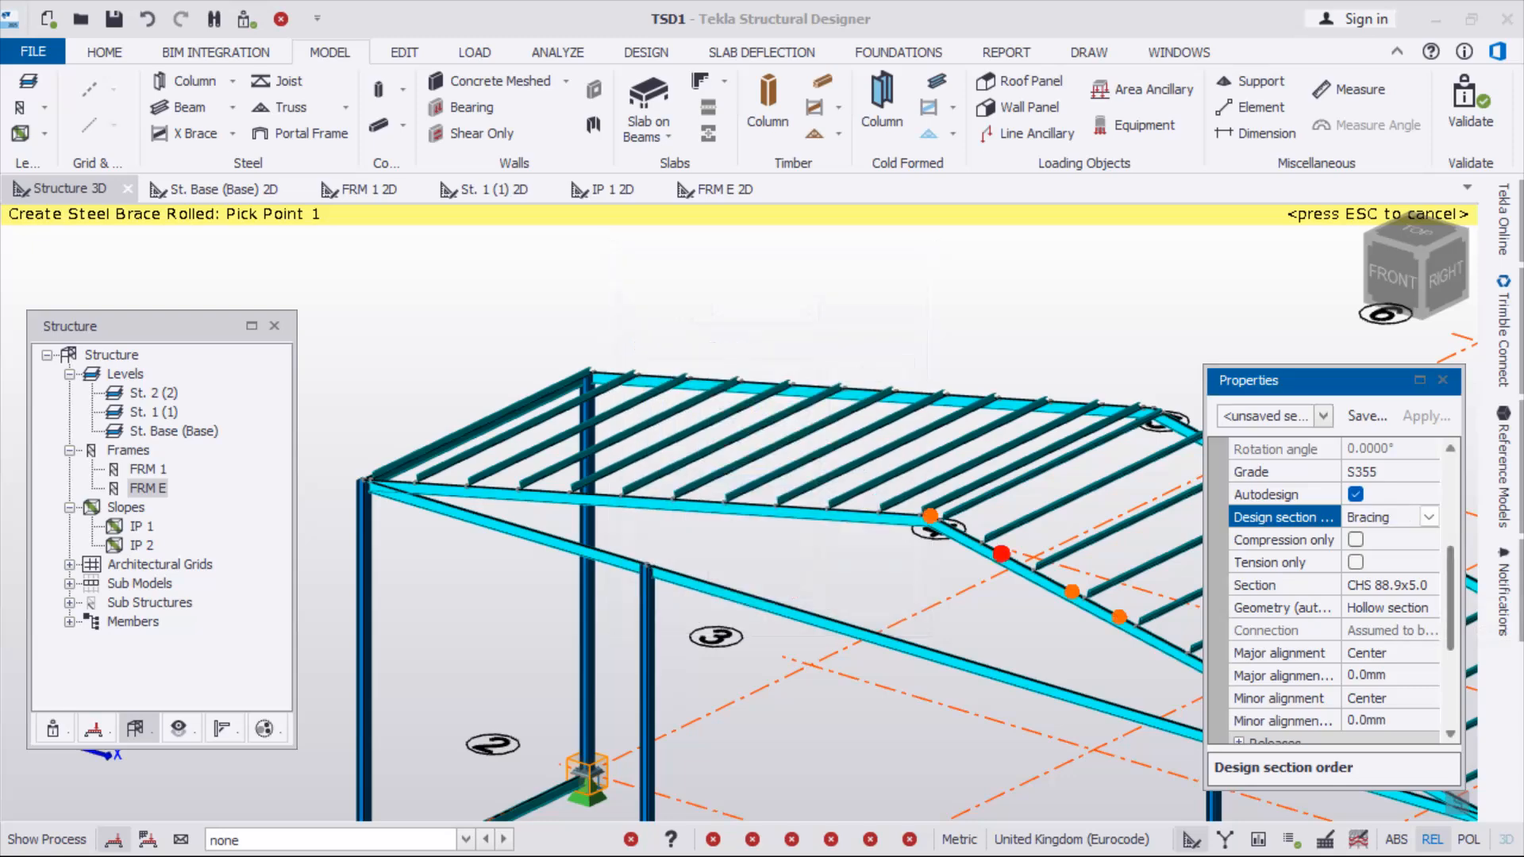
Set the X brace's section to the equal angle RSA 100x100x6.5
scroll(1385, 567, down, 1)
click(1386, 563)
click(1429, 562)
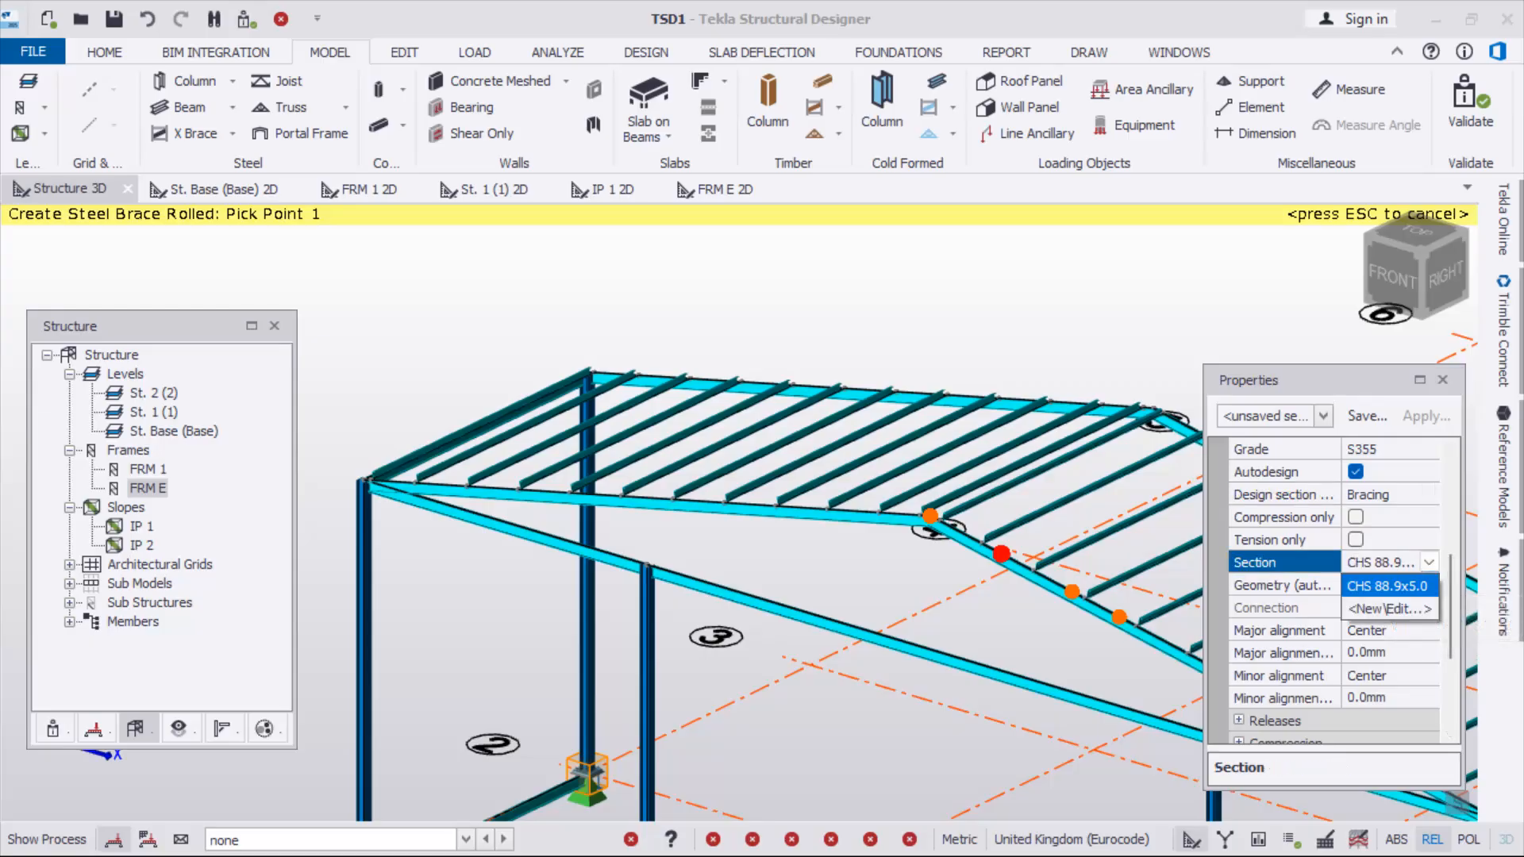
click(1390, 609)
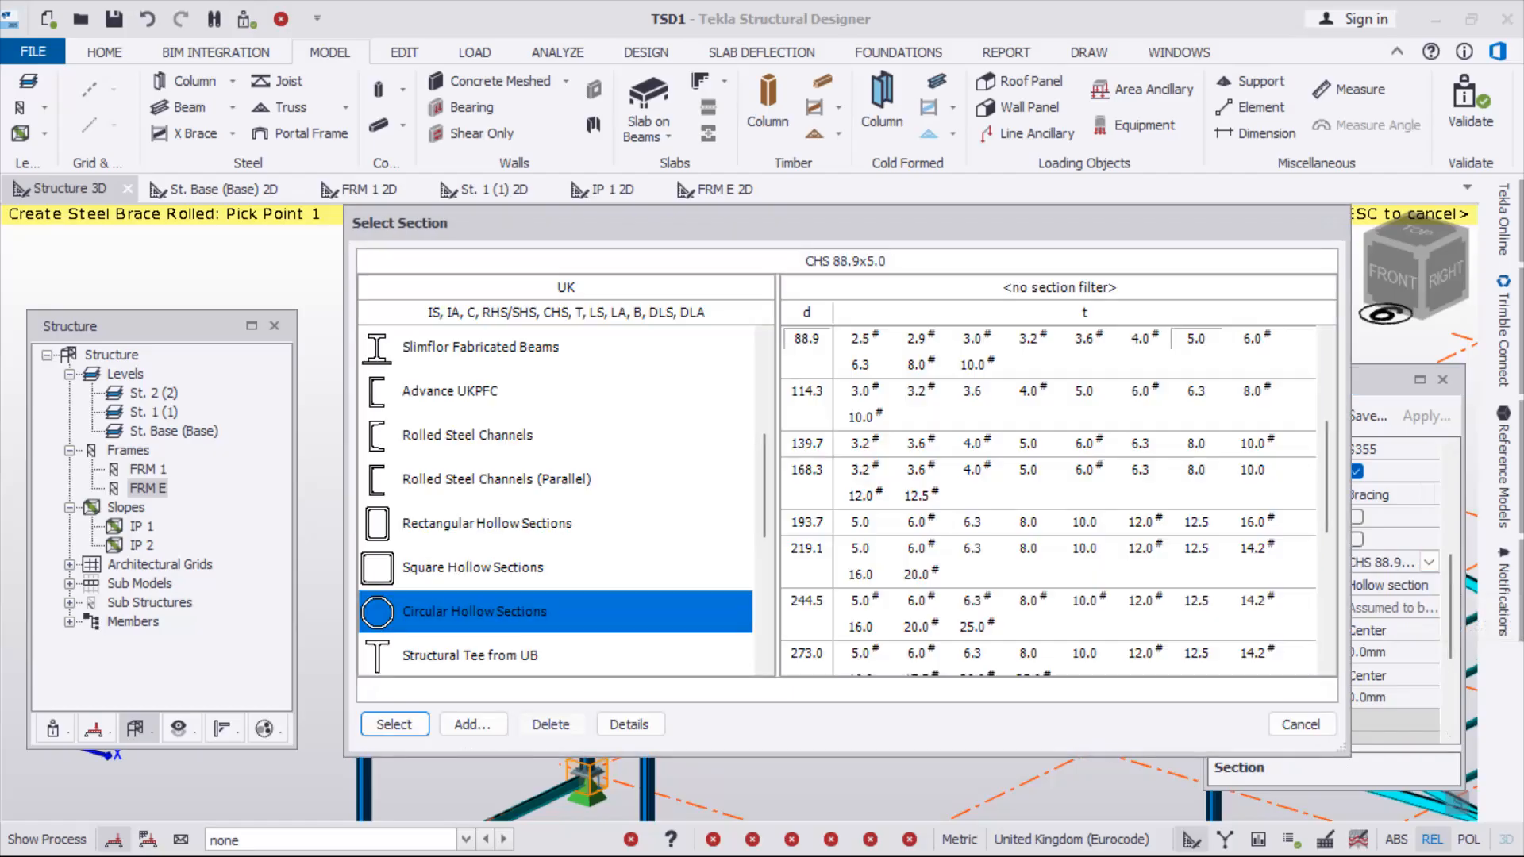
scroll(556, 502, down, 3)
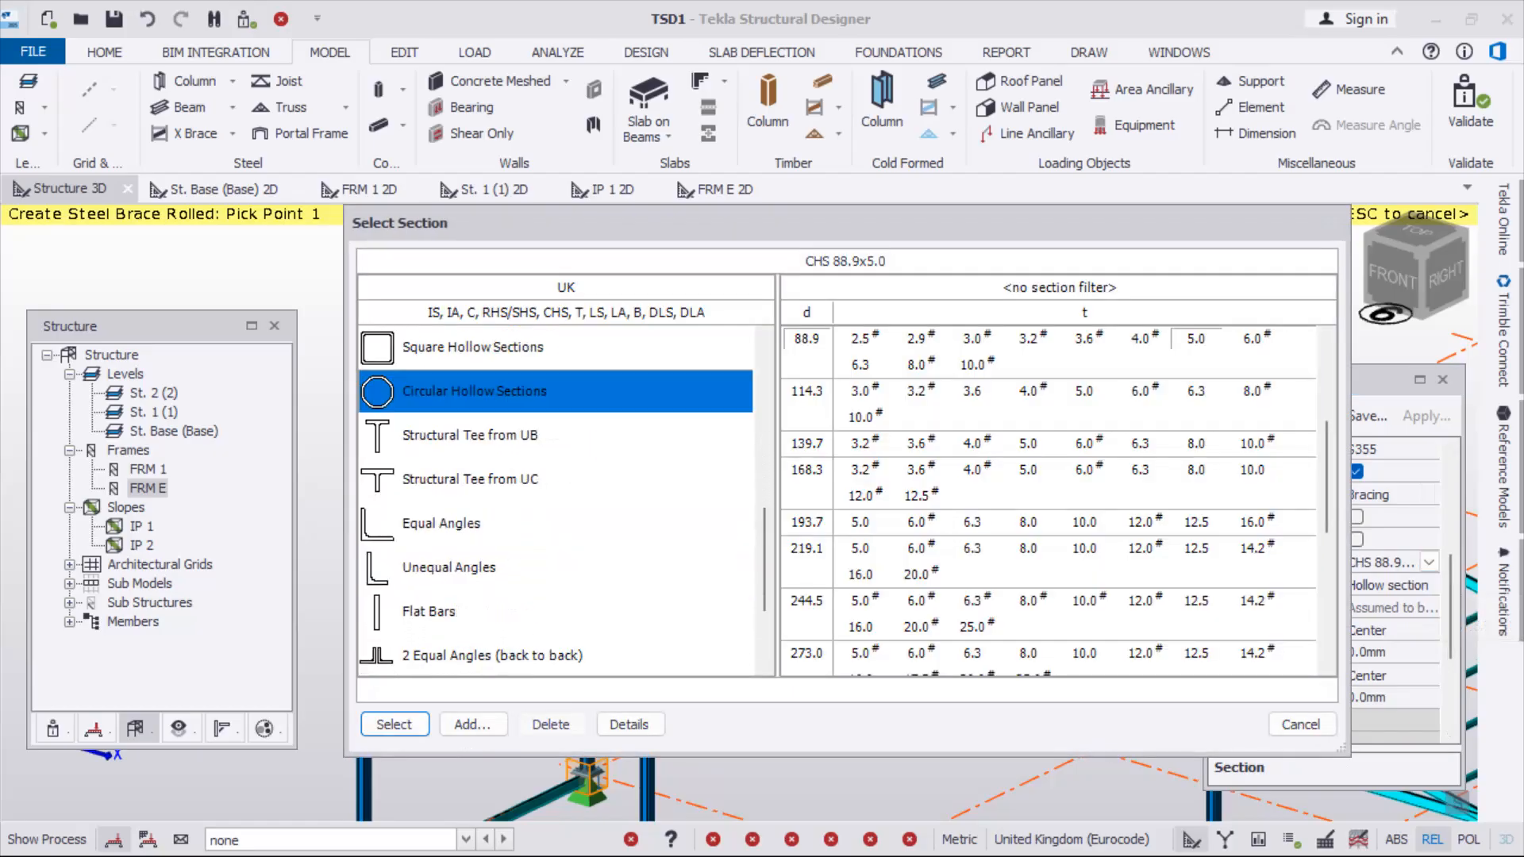
click(477, 524)
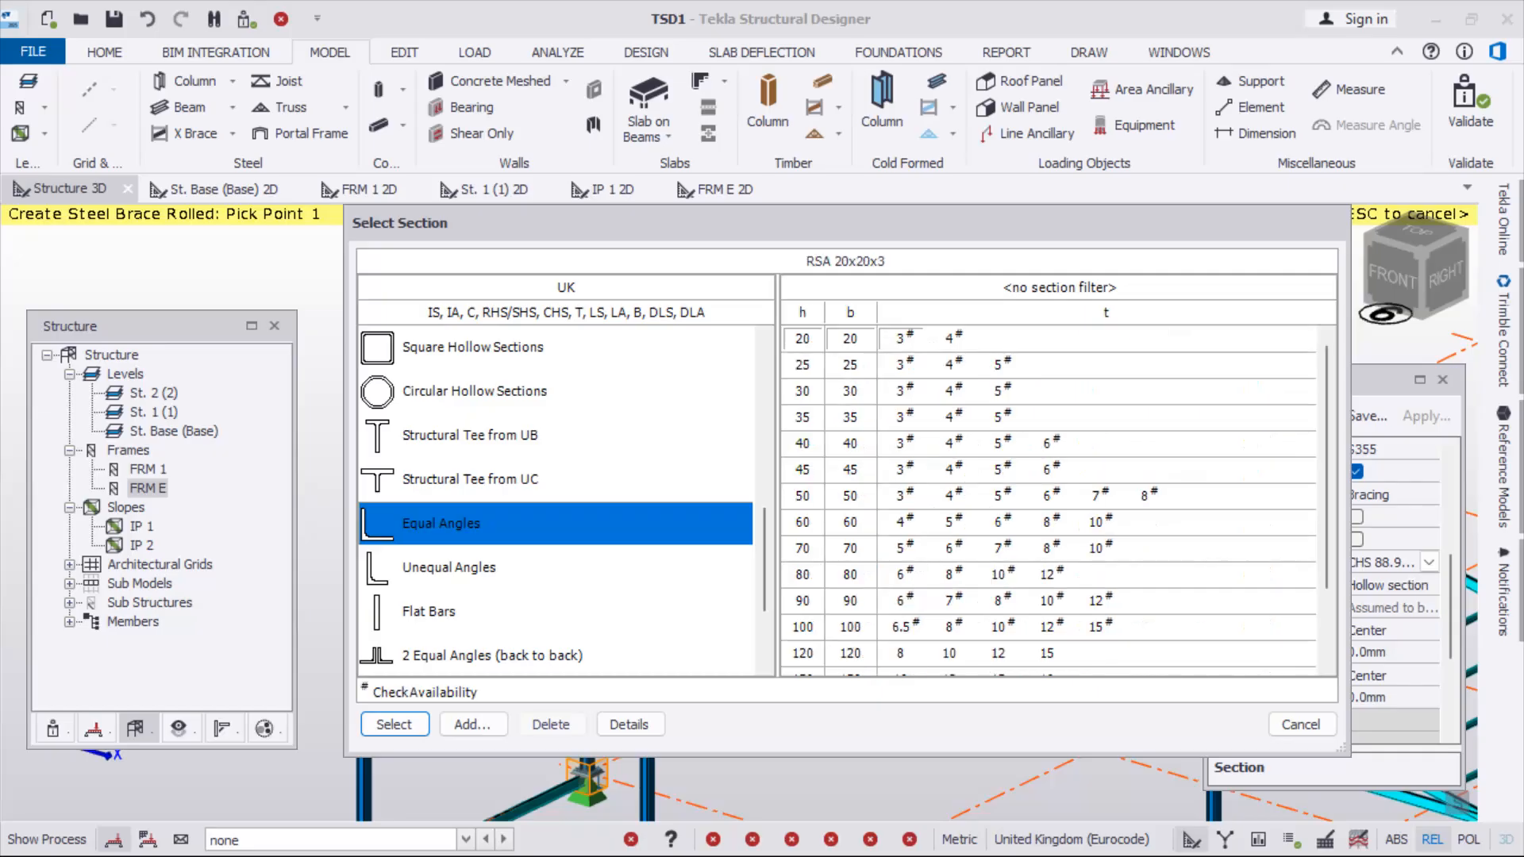
scroll(1048, 500, down, 1)
click(901, 574)
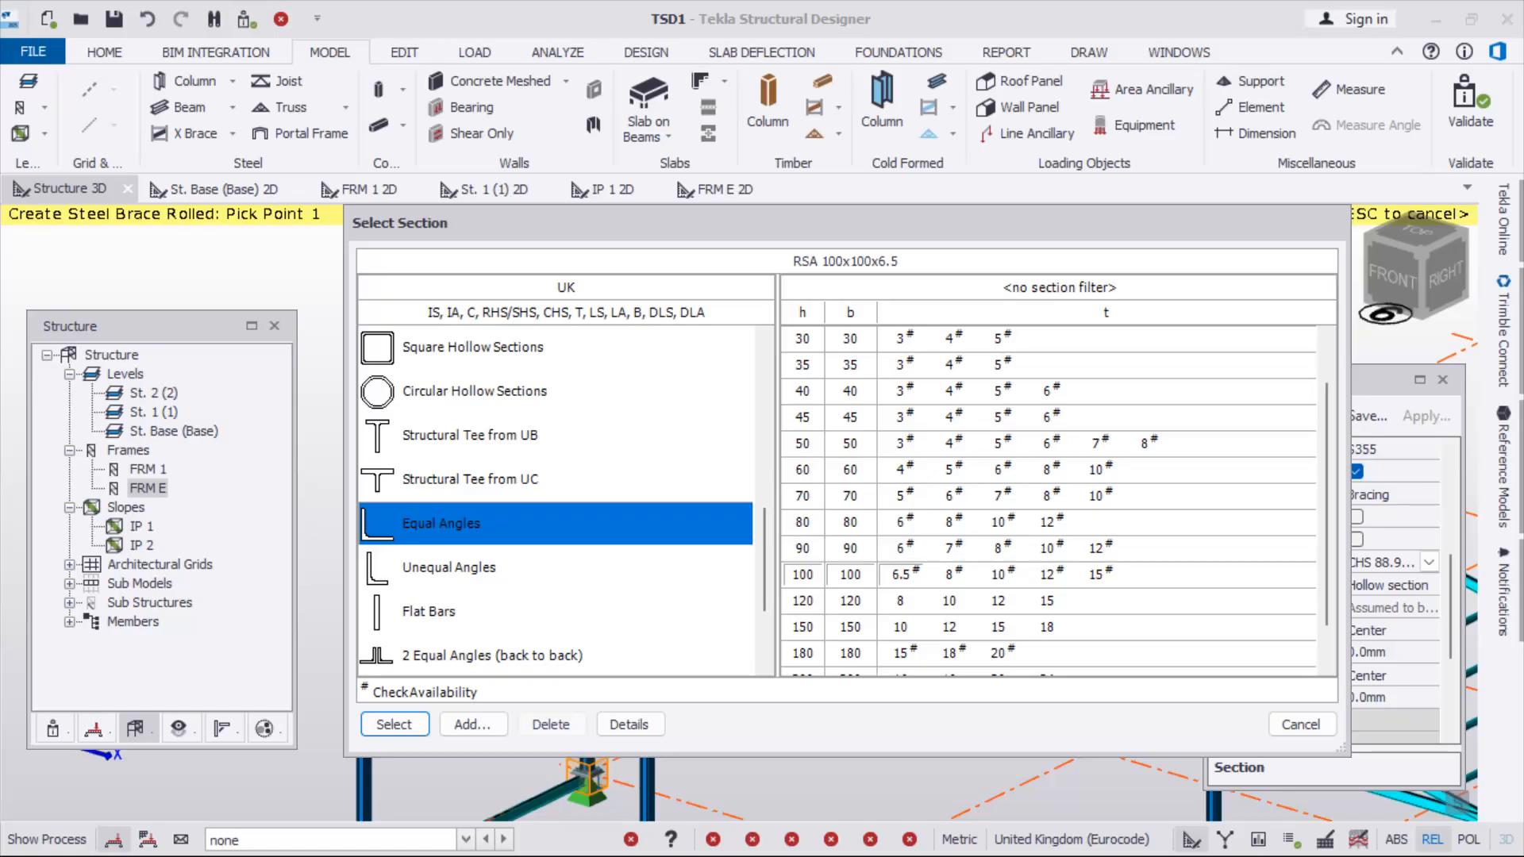
key(Return)
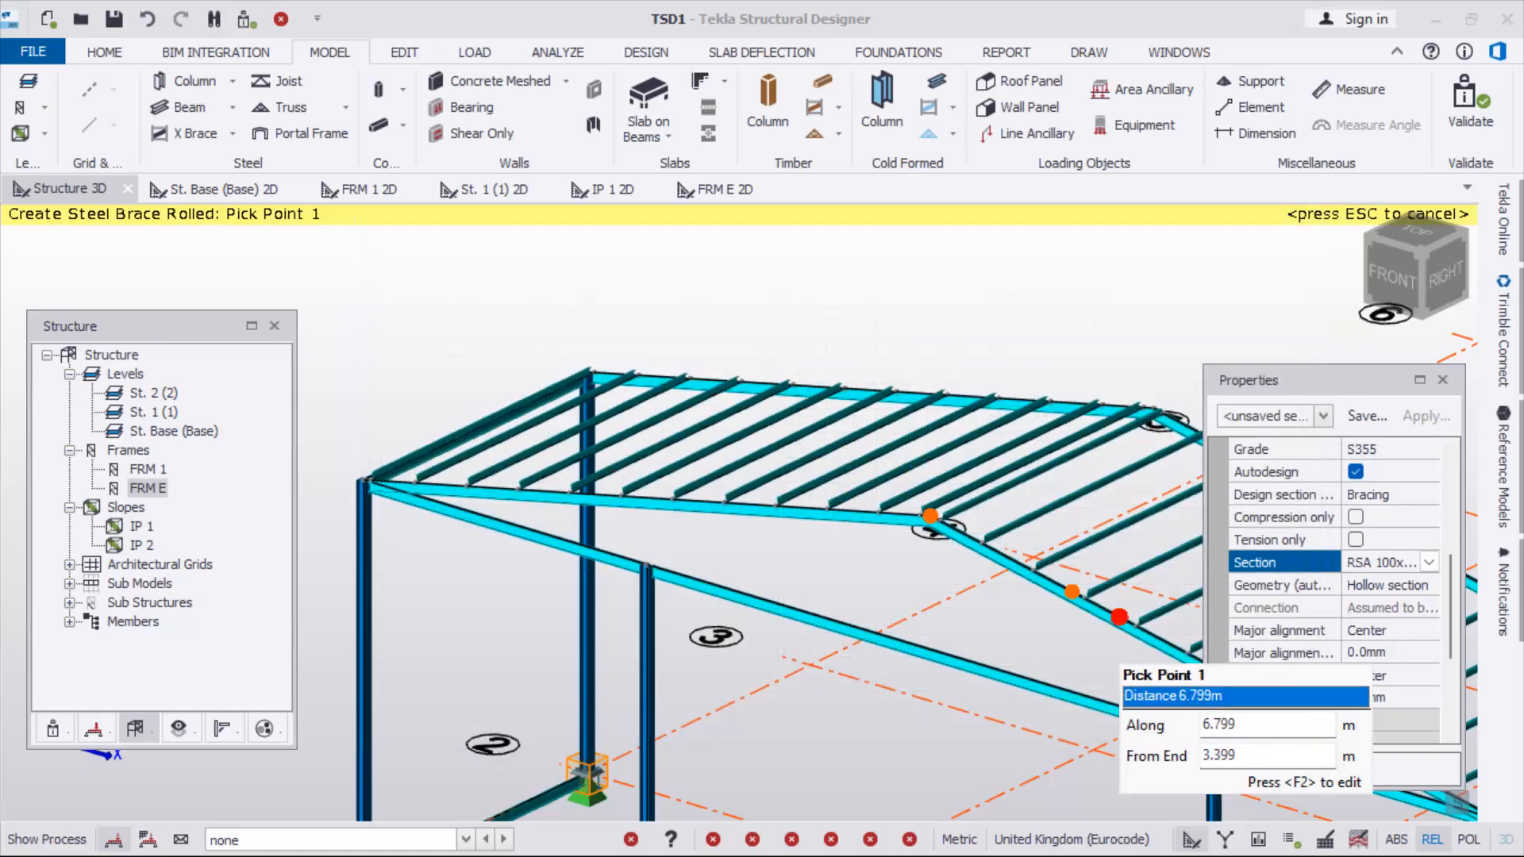
Set the X brace's major alignment offset to 80 mm
drag(1450, 624, 1450, 644)
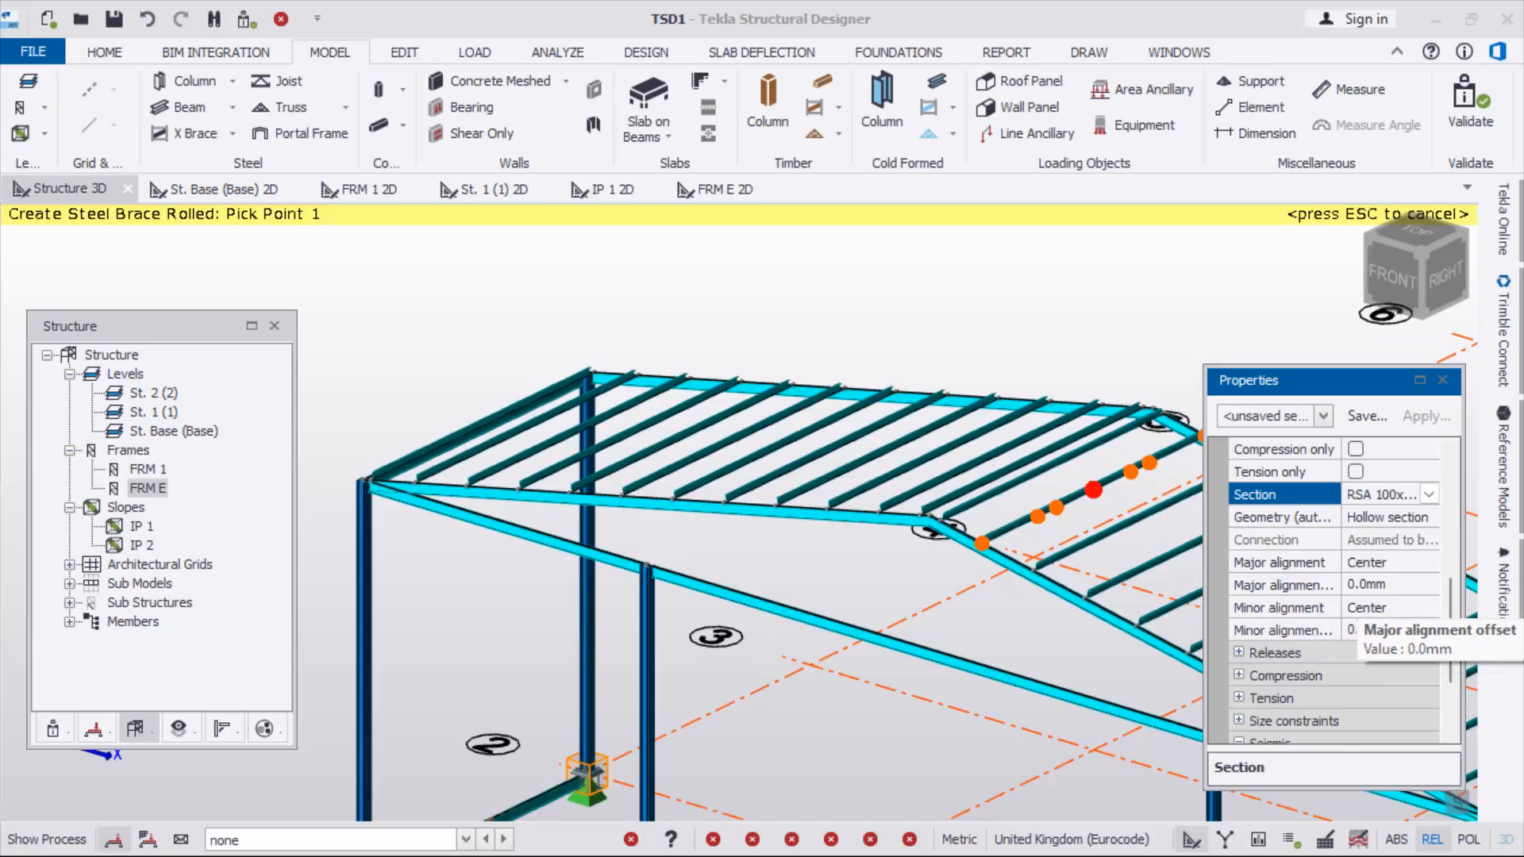
click(1372, 585)
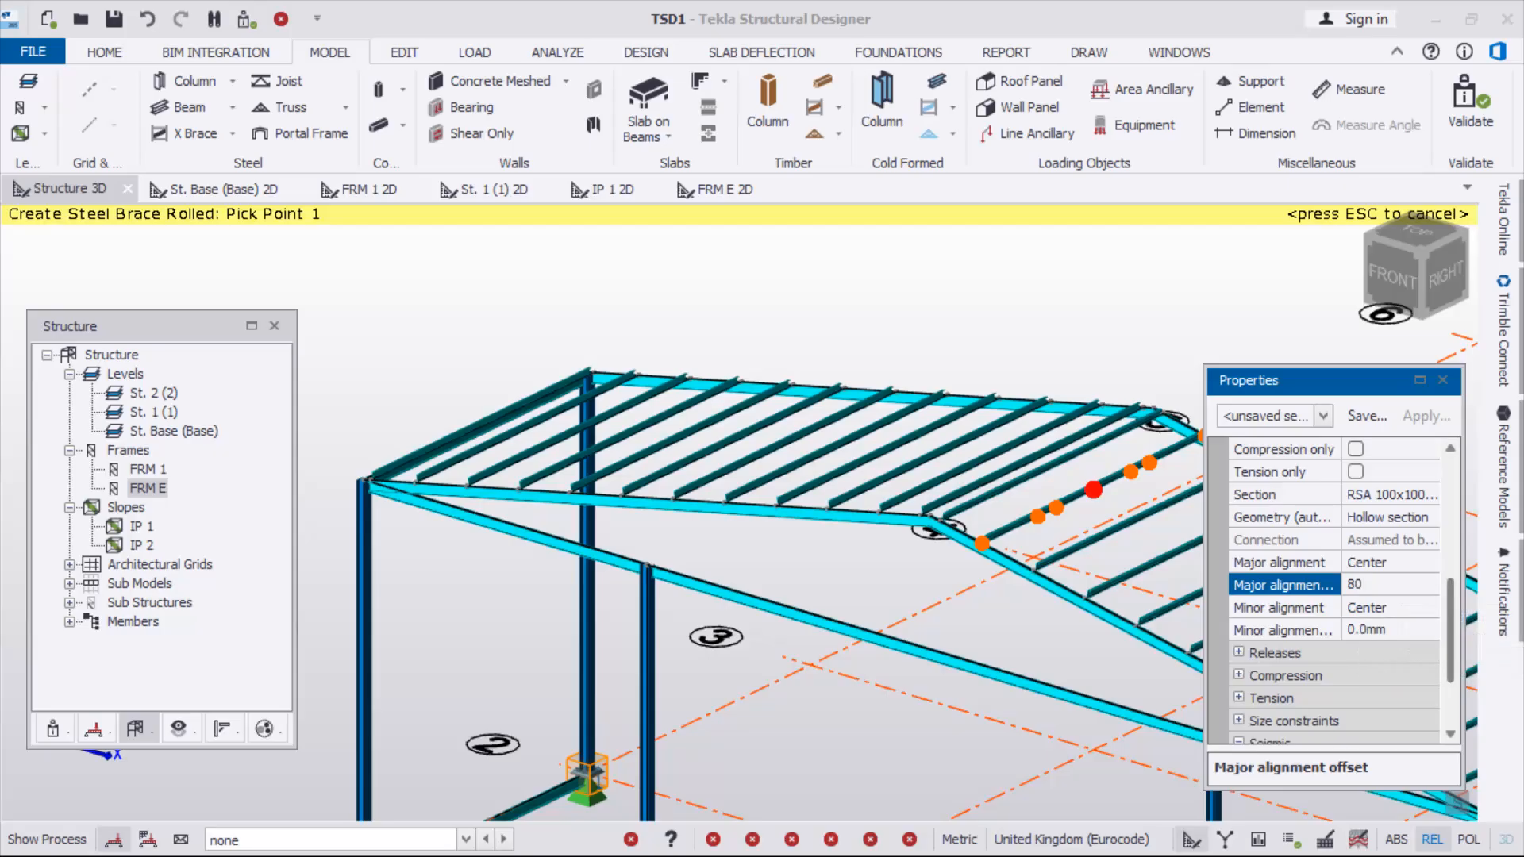
key(Return)
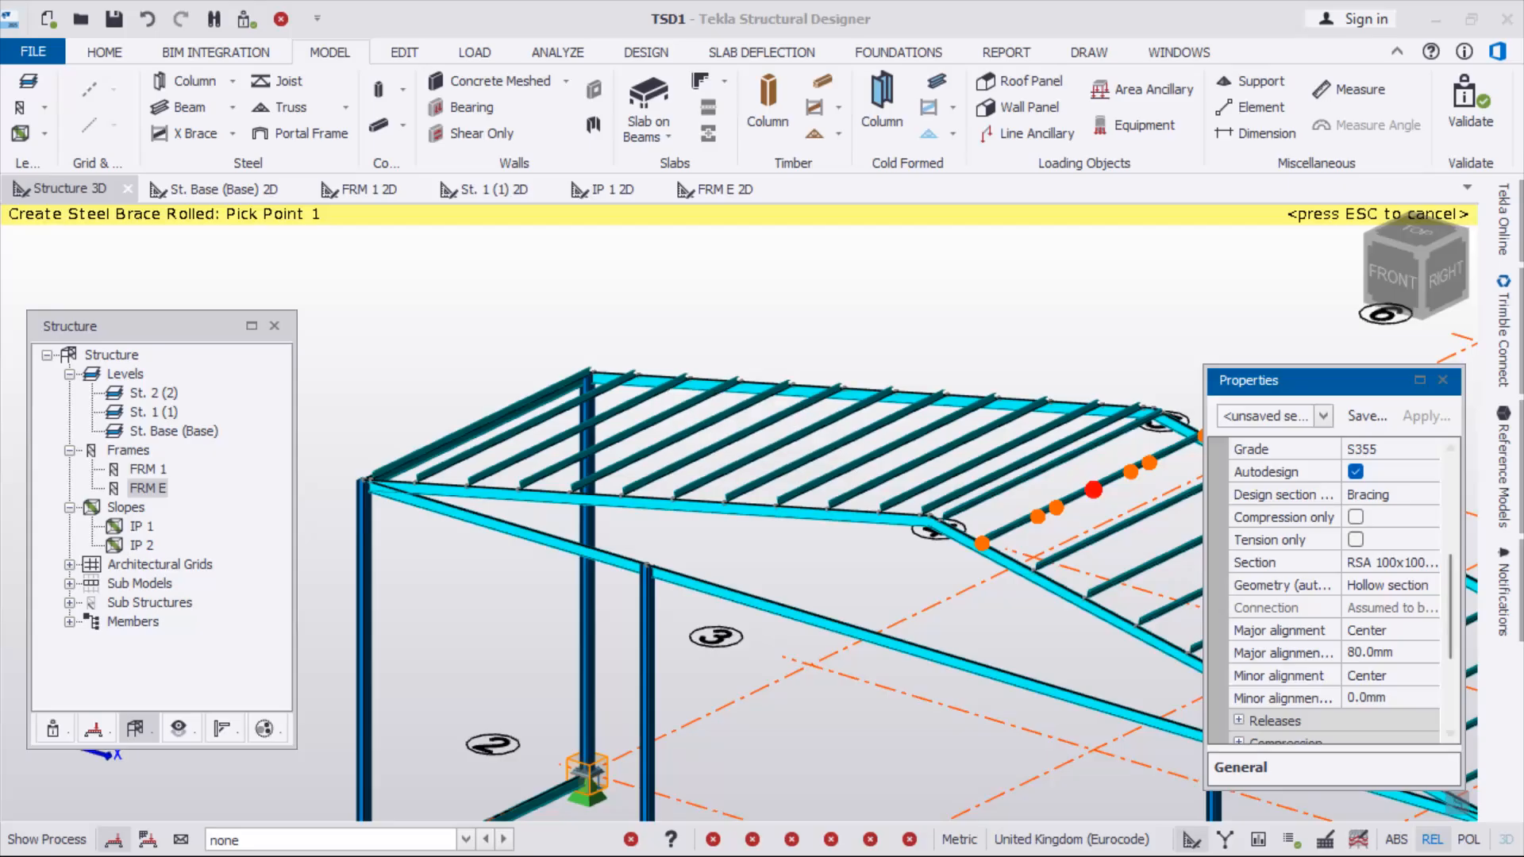
drag(1450, 608, 1450, 508)
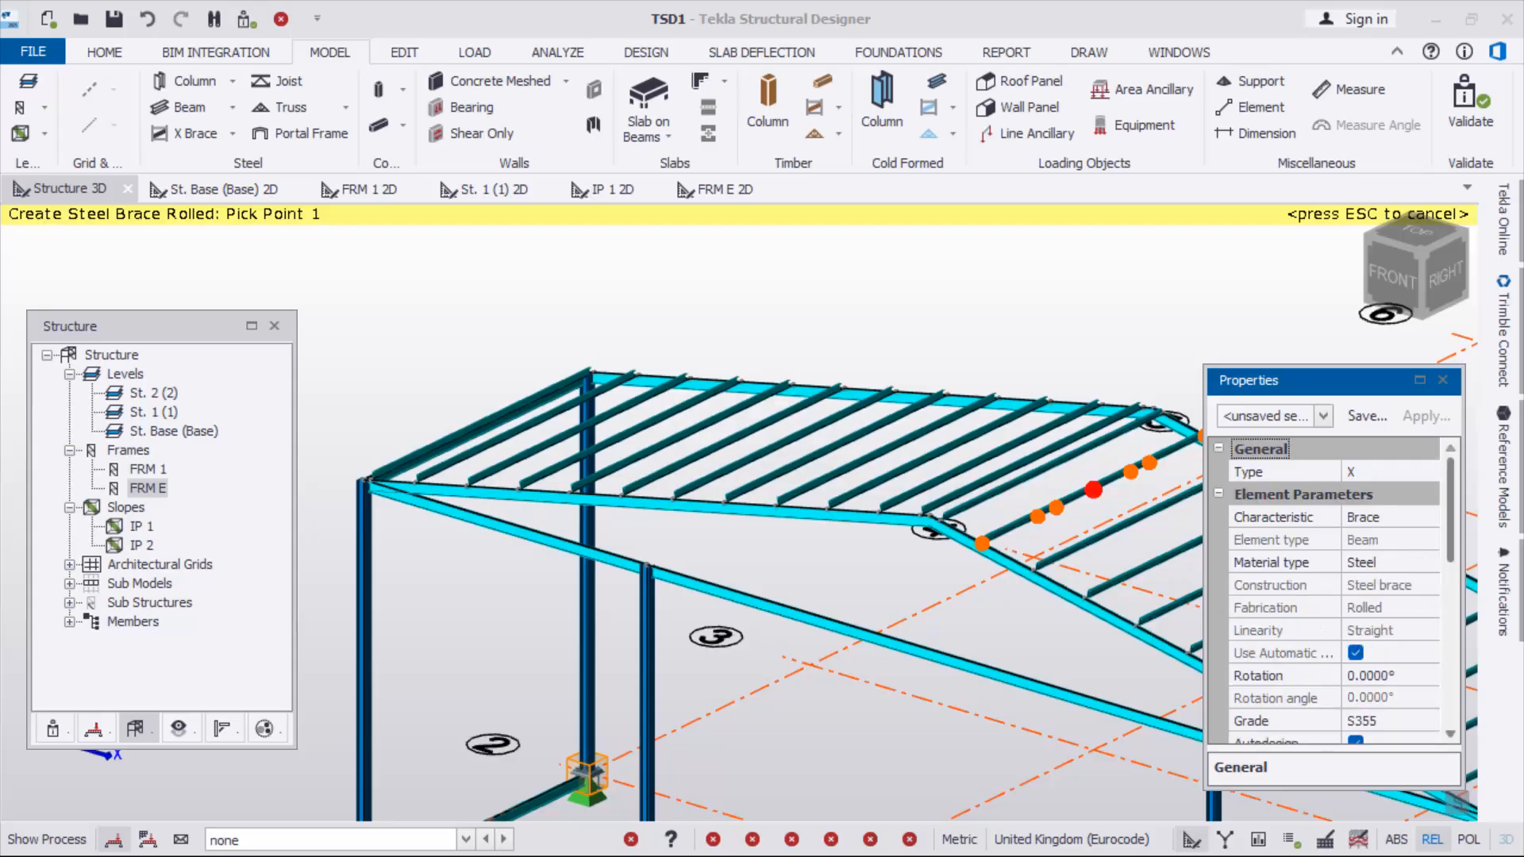
Place the X brace's first two corners on the grid 2 rafter, near the eaves column and 4.870 m along it
scroll(571, 405, up, 6)
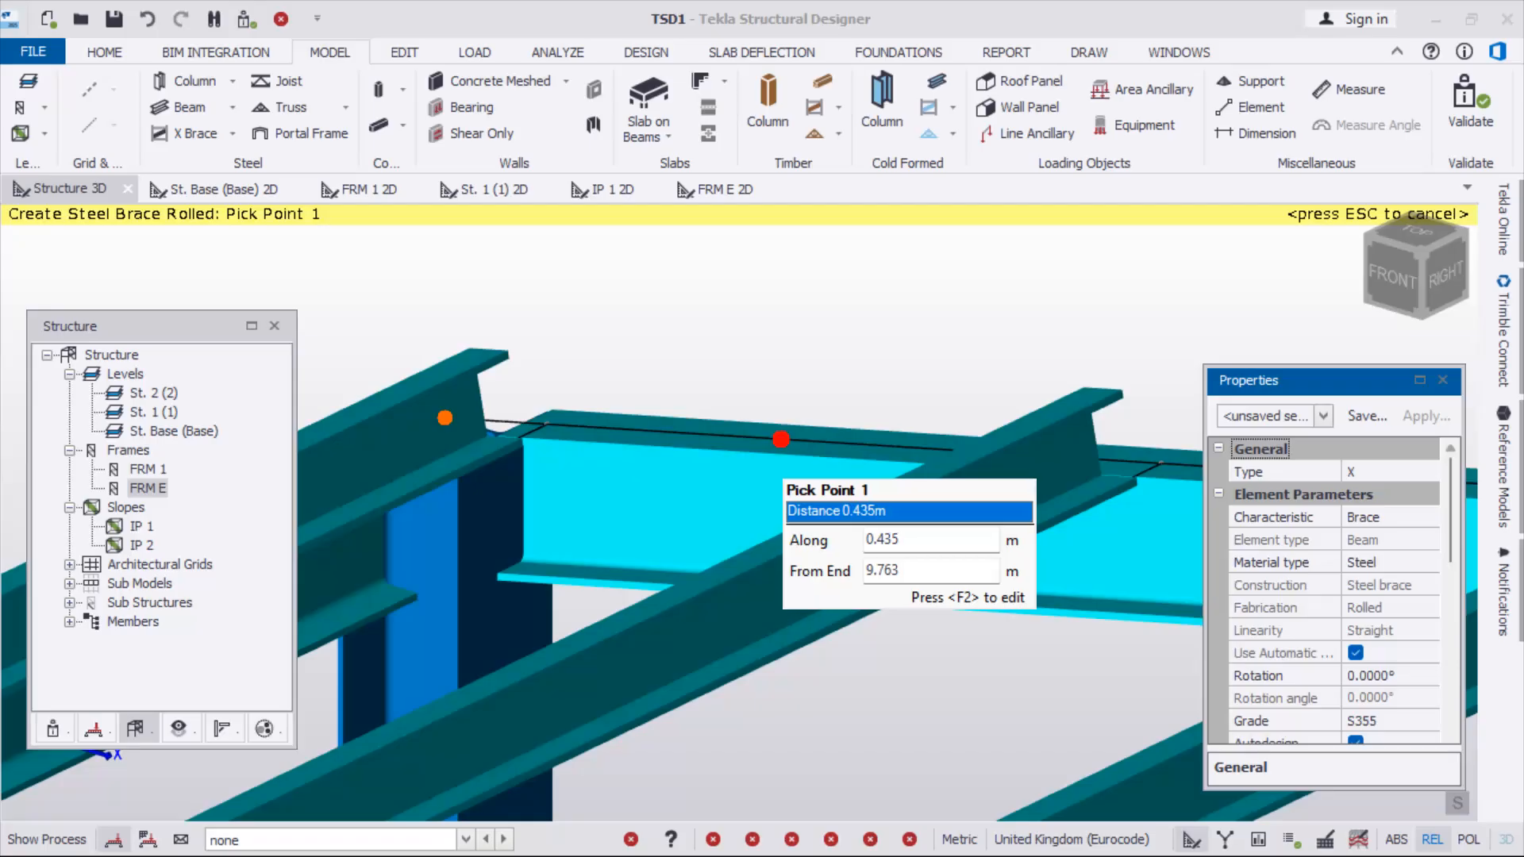
click(744, 437)
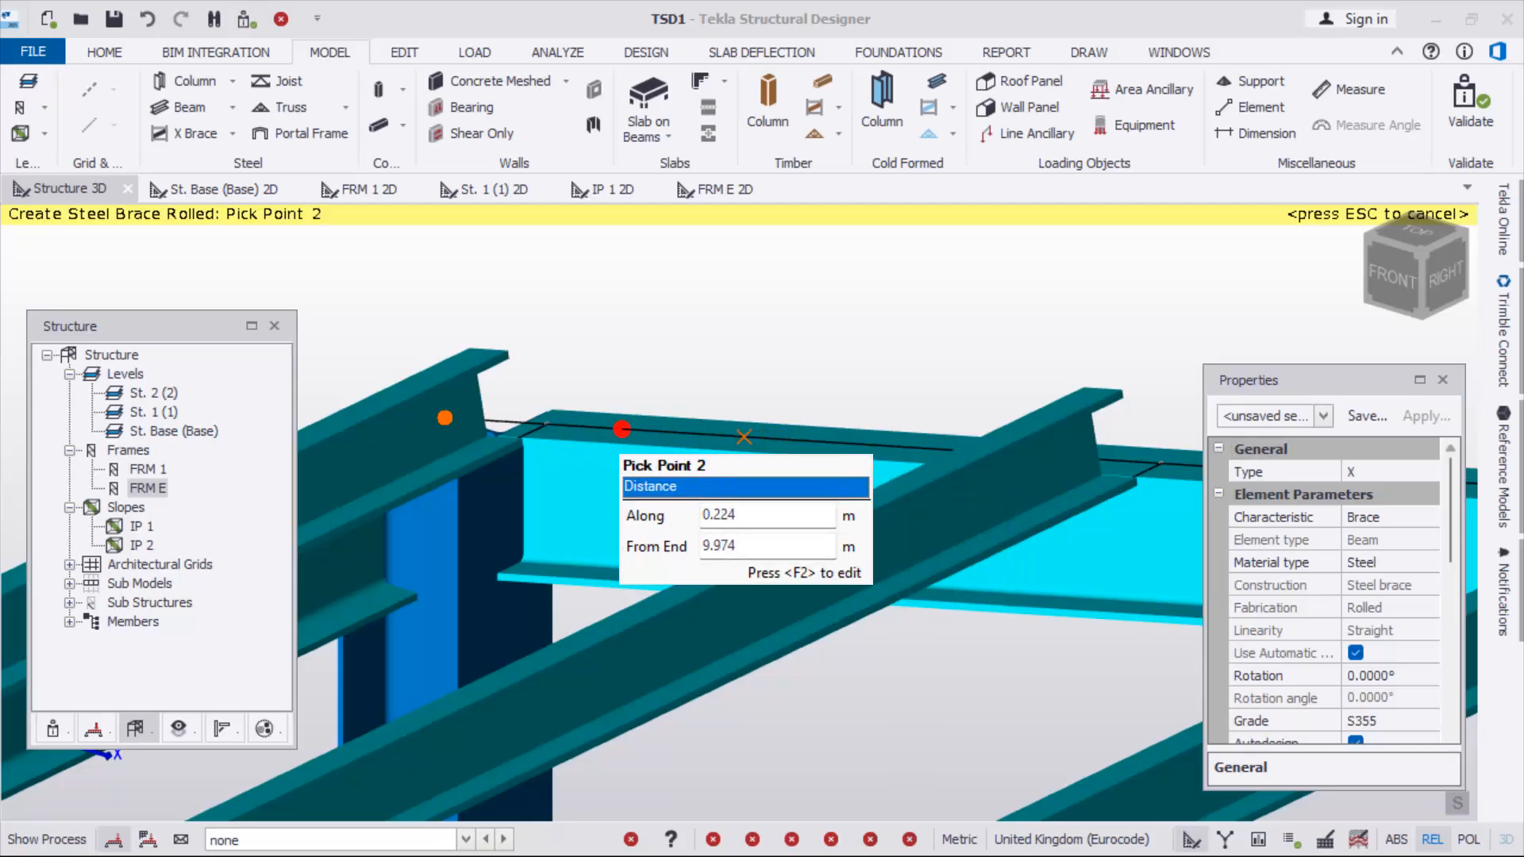
scroll(715, 413, down, 8)
scroll(945, 432, up, 2)
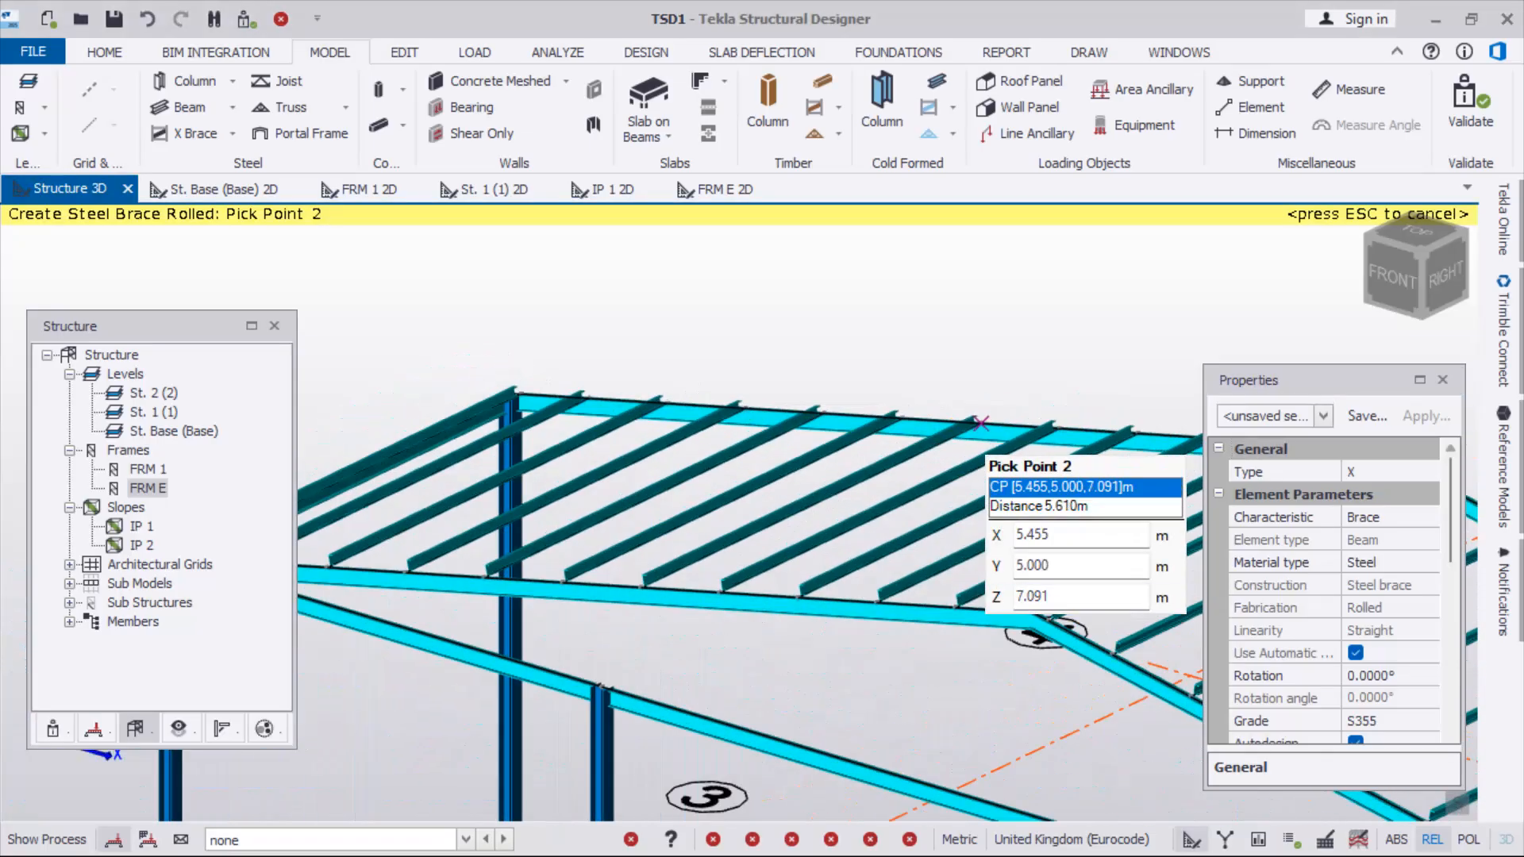
scroll(829, 422, down, 2)
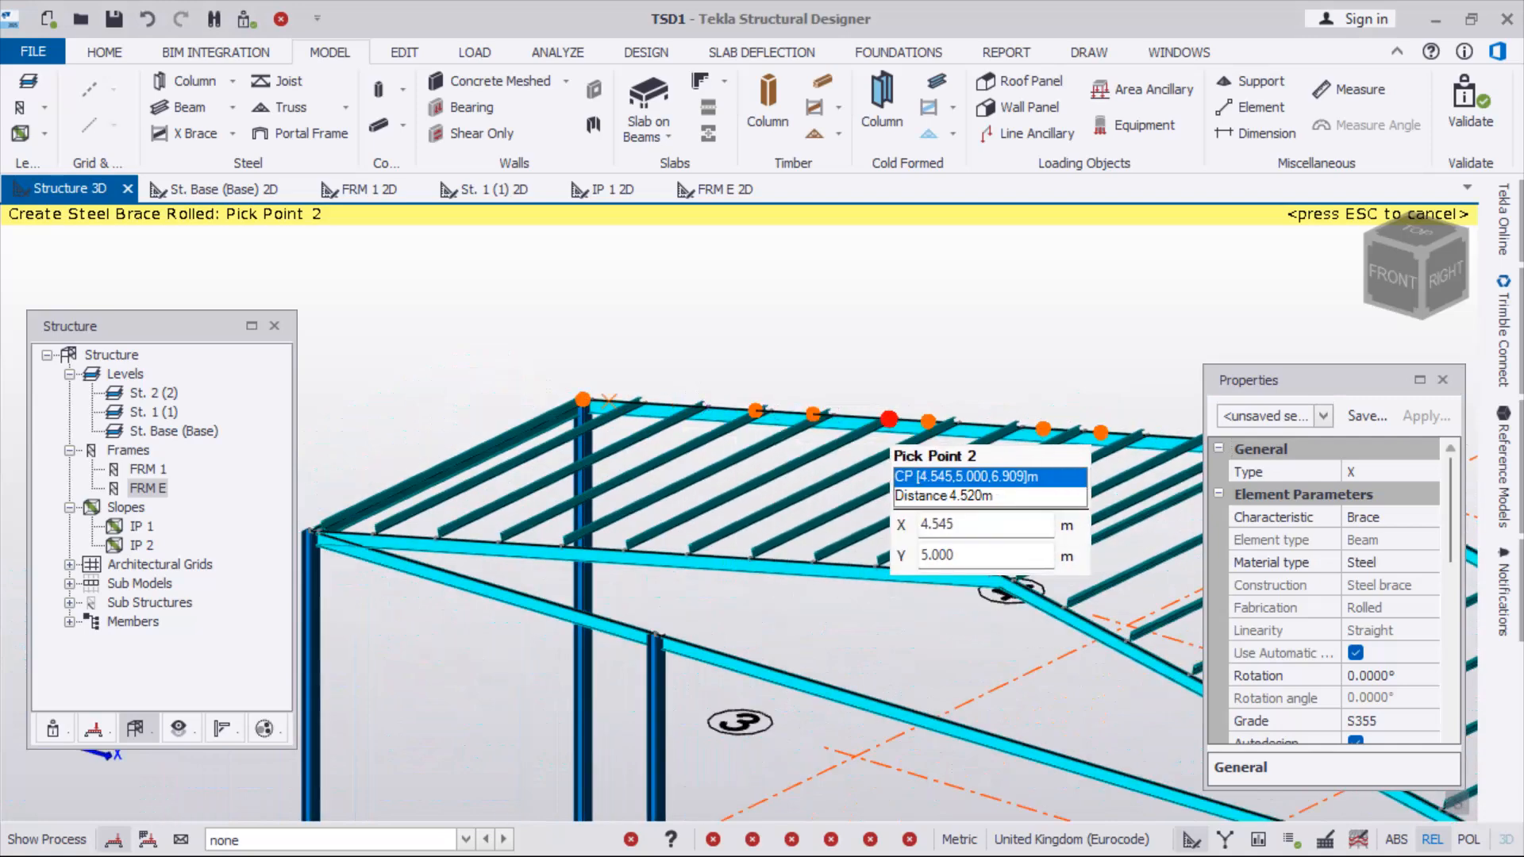
scroll(897, 418, up, 3)
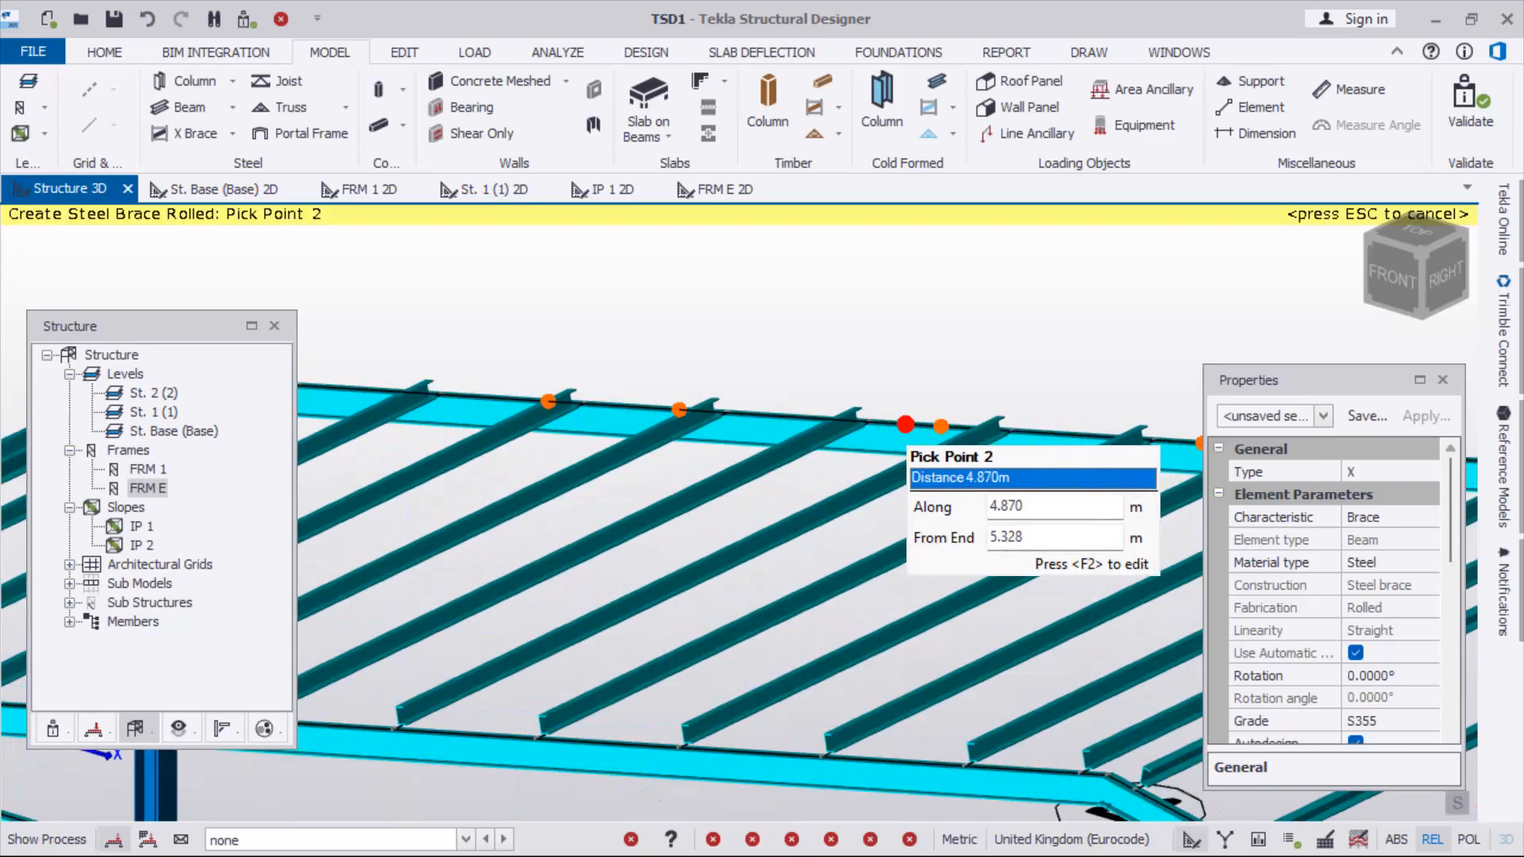
click(904, 425)
Complete the roof X brace by picking the point 5.099 m along the grid 1 rafter for its remaining corners, and end the command
scroll(873, 429, down, 3)
scroll(660, 558, up, 3)
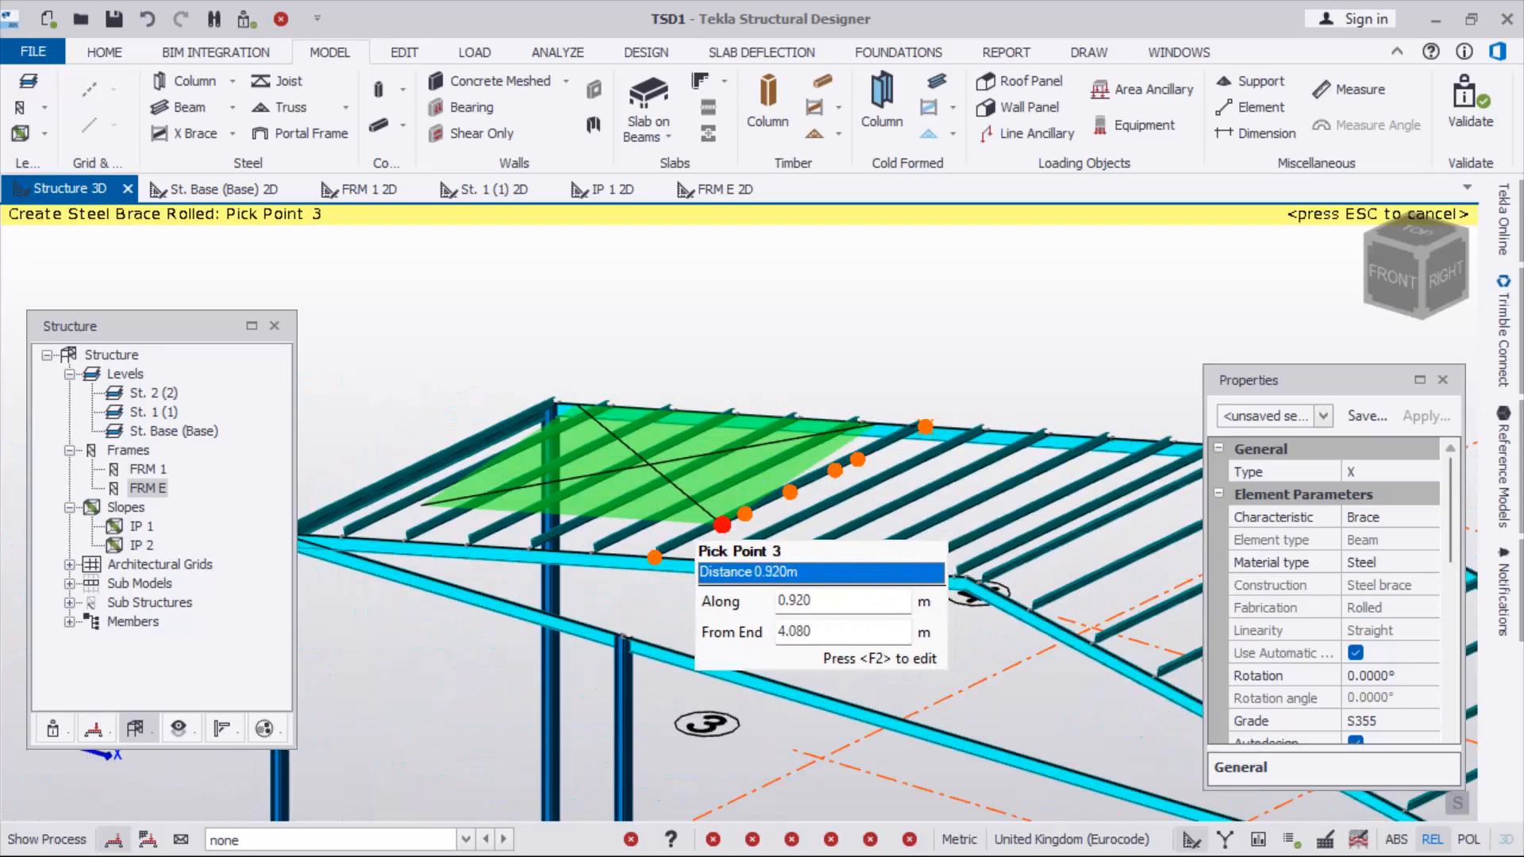
scroll(661, 558, up, 2)
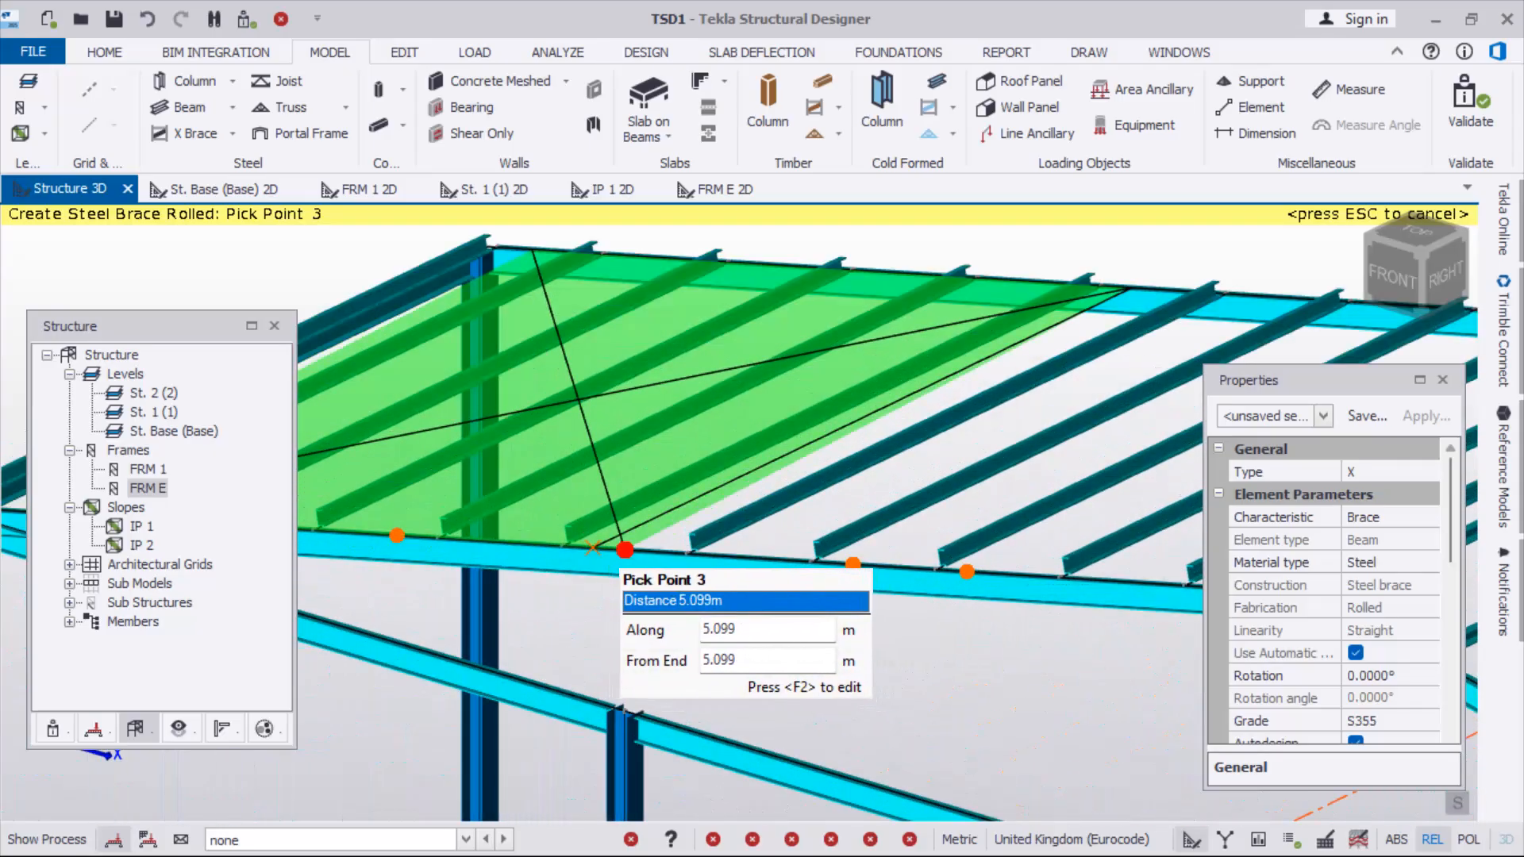
click(625, 549)
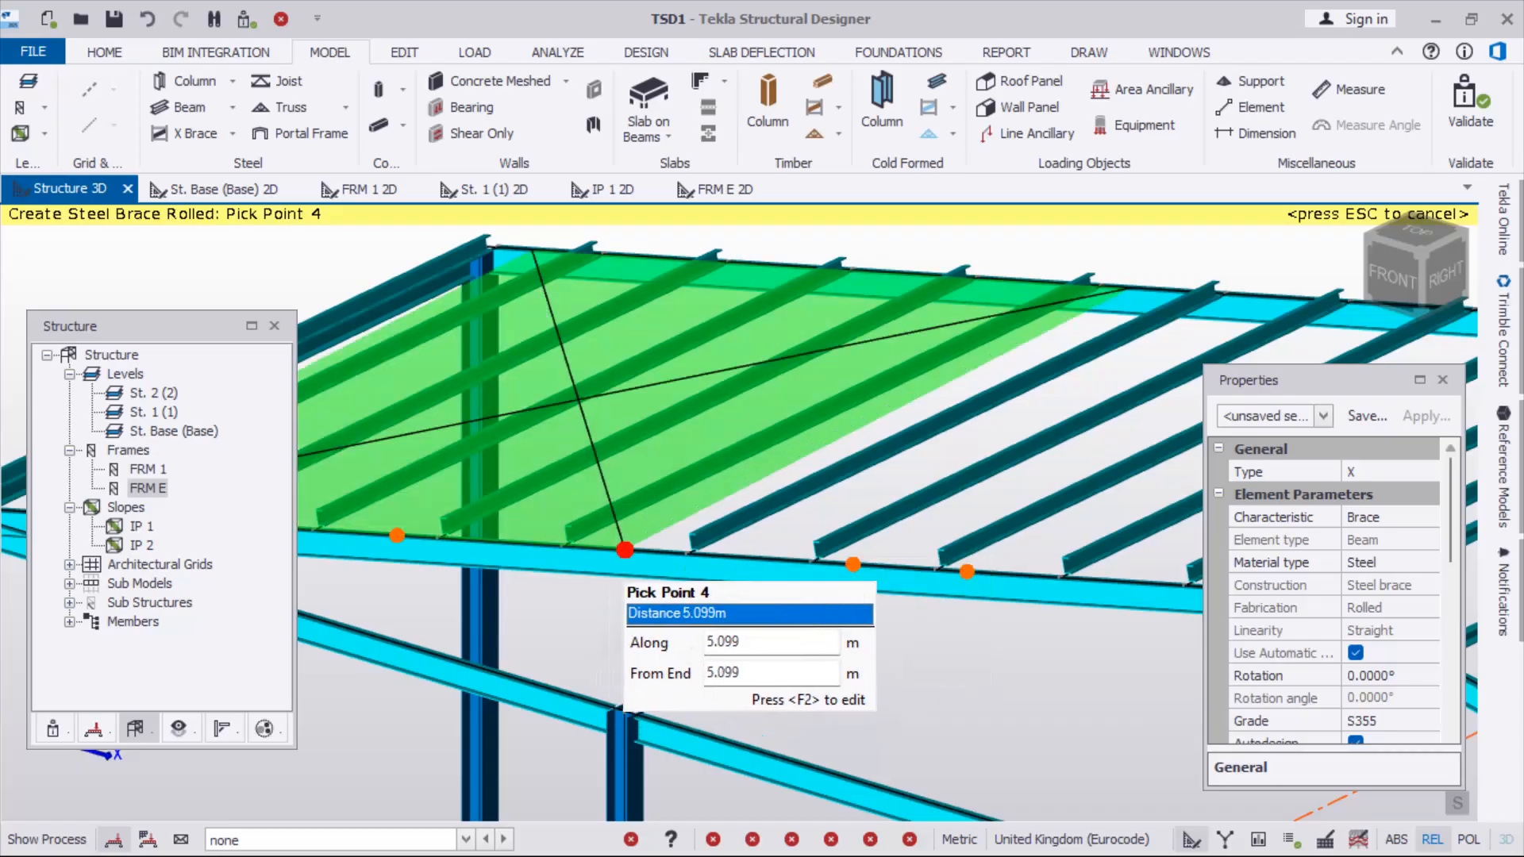
click(625, 549)
scroll(715, 534, down, 2)
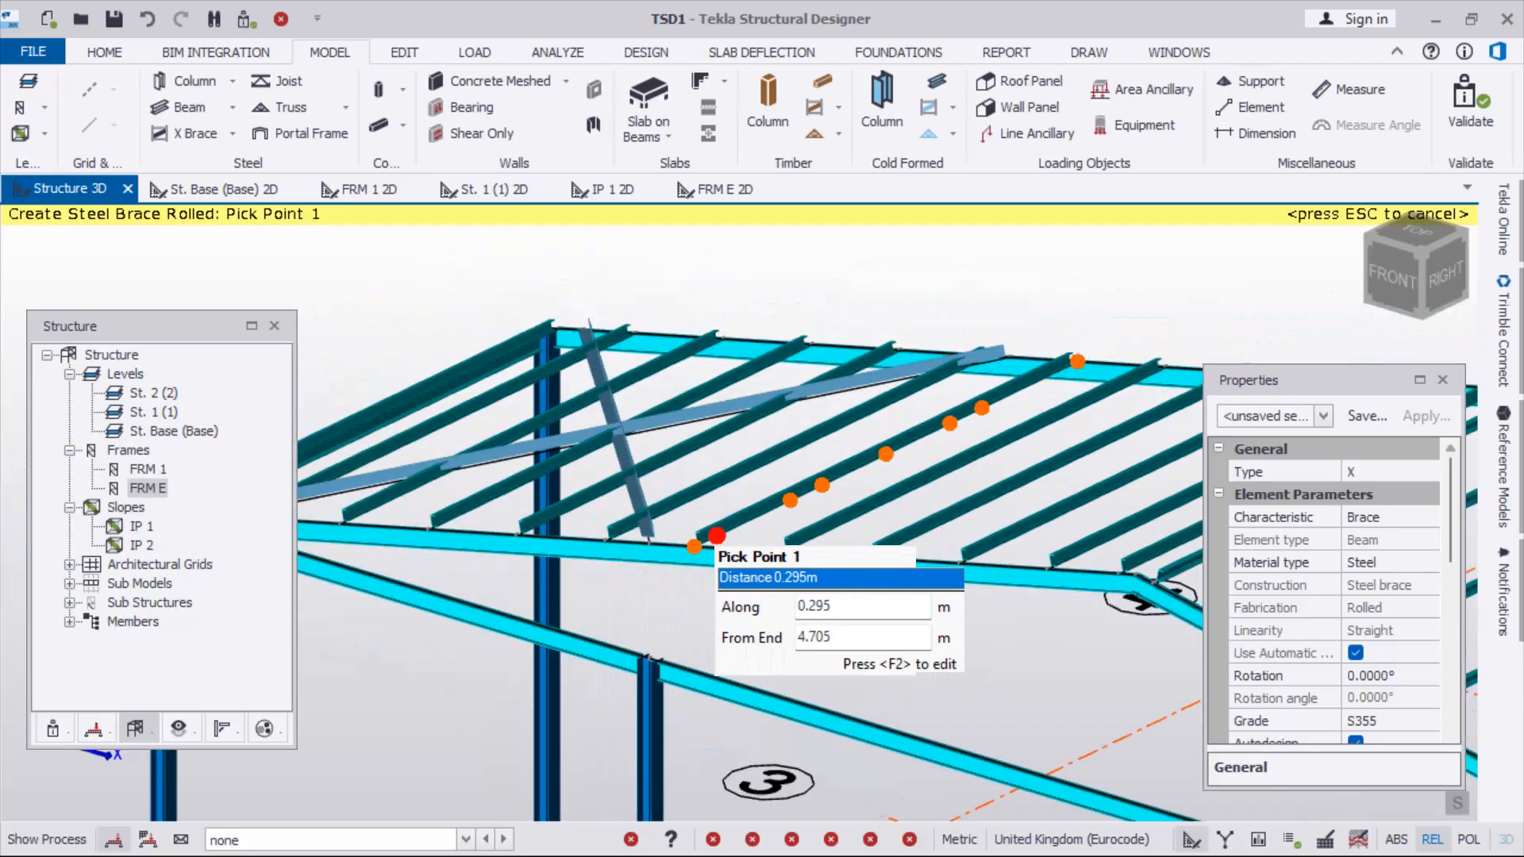
key(Escape)
Select the new roof brace pair and examine its position against the roof channels and its alignment properties from several angles
scroll(715, 534, down, 2)
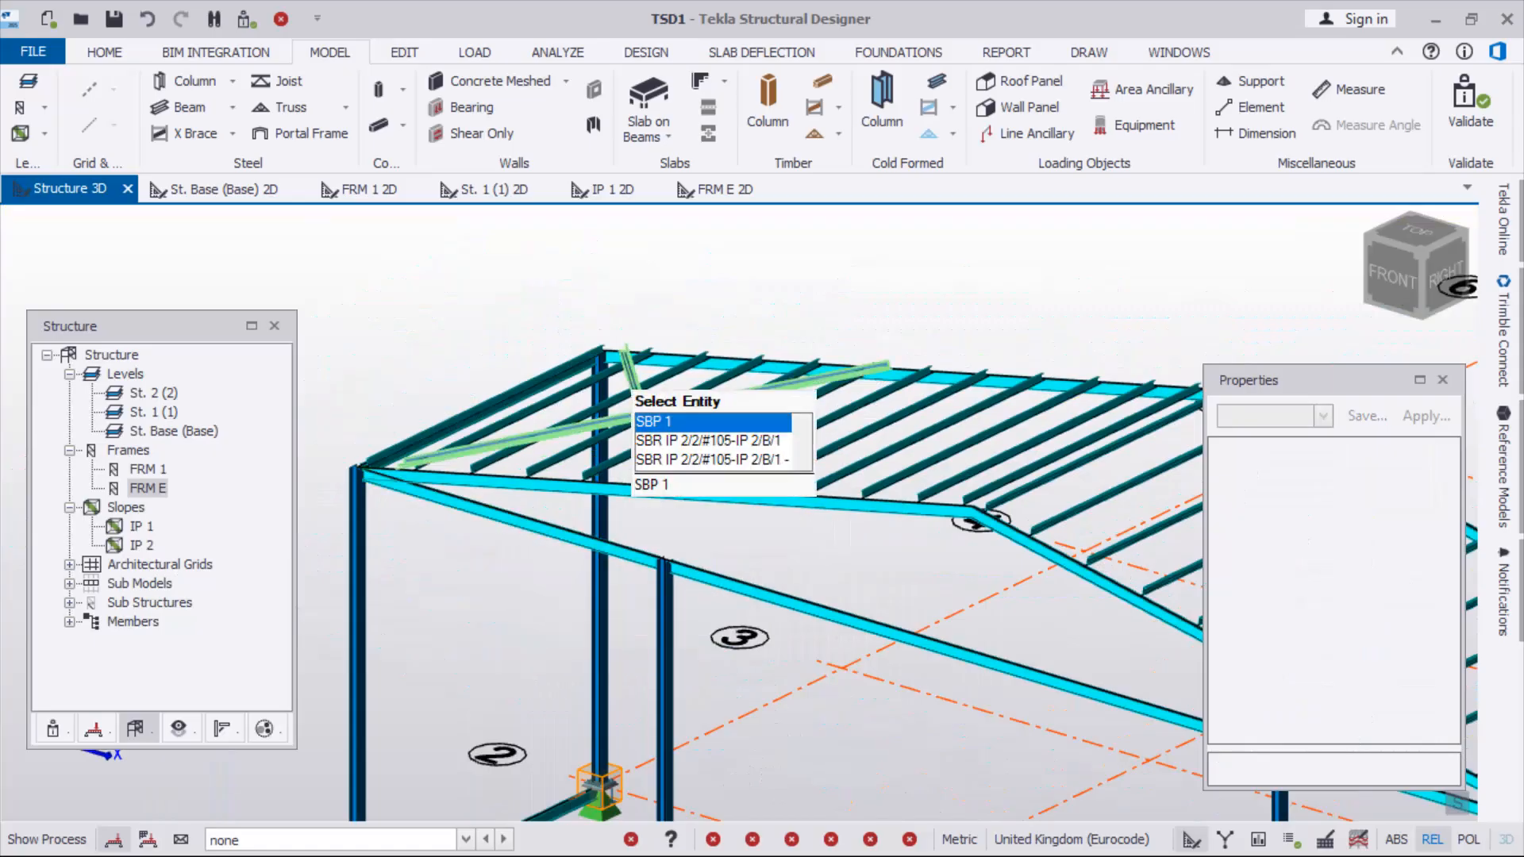
right_drag(715, 508, 690, 429)
scroll(681, 369, up, 5)
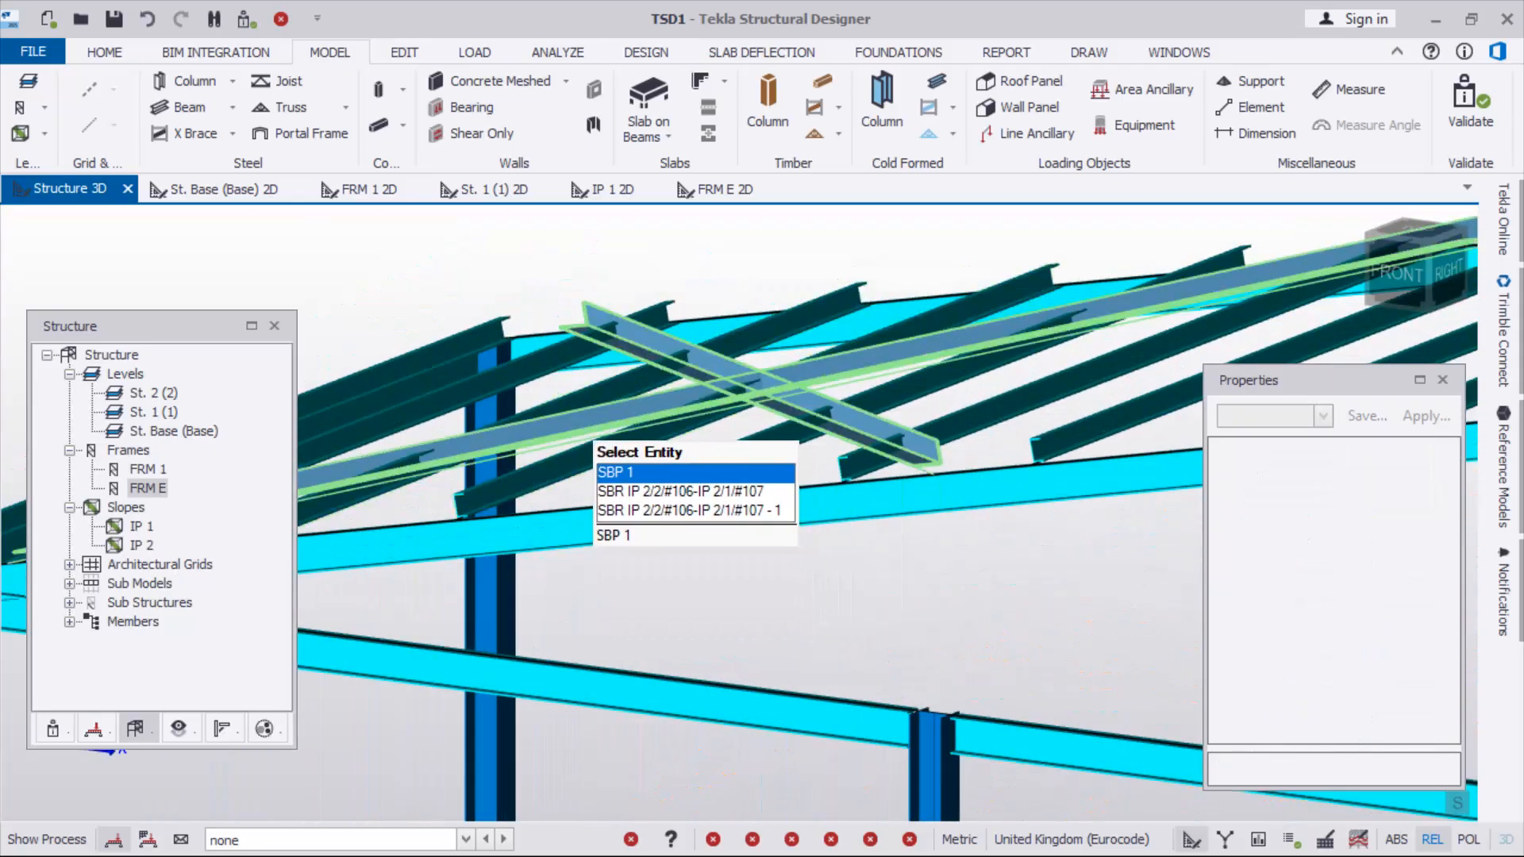
click(562, 418)
scroll(555, 476, down, 5)
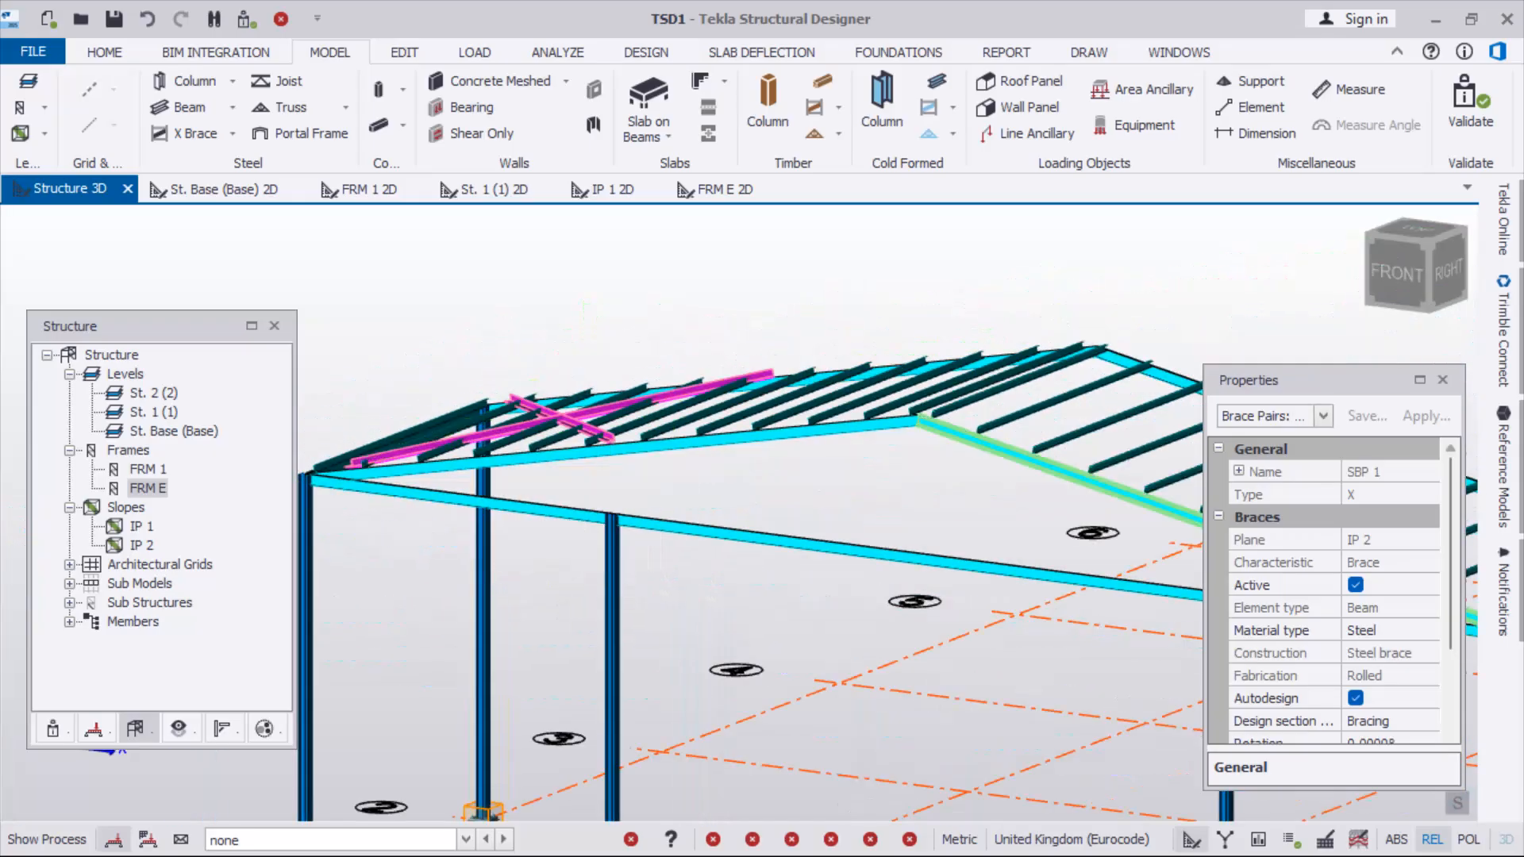
drag(1450, 553, 1451, 619)
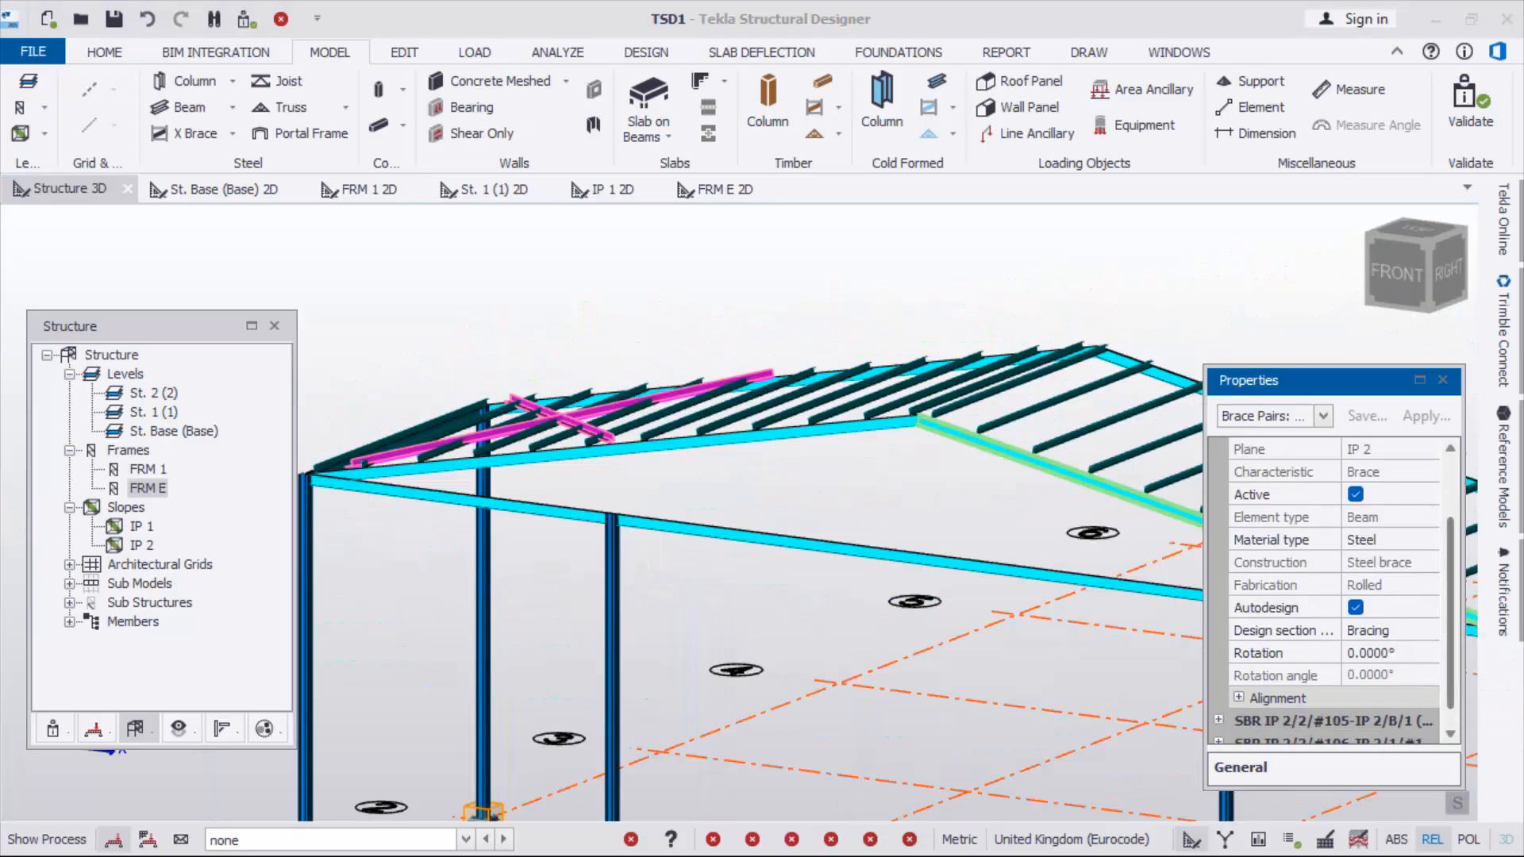
scroll(1333, 592, up, 4)
scroll(1333, 591, down, 5)
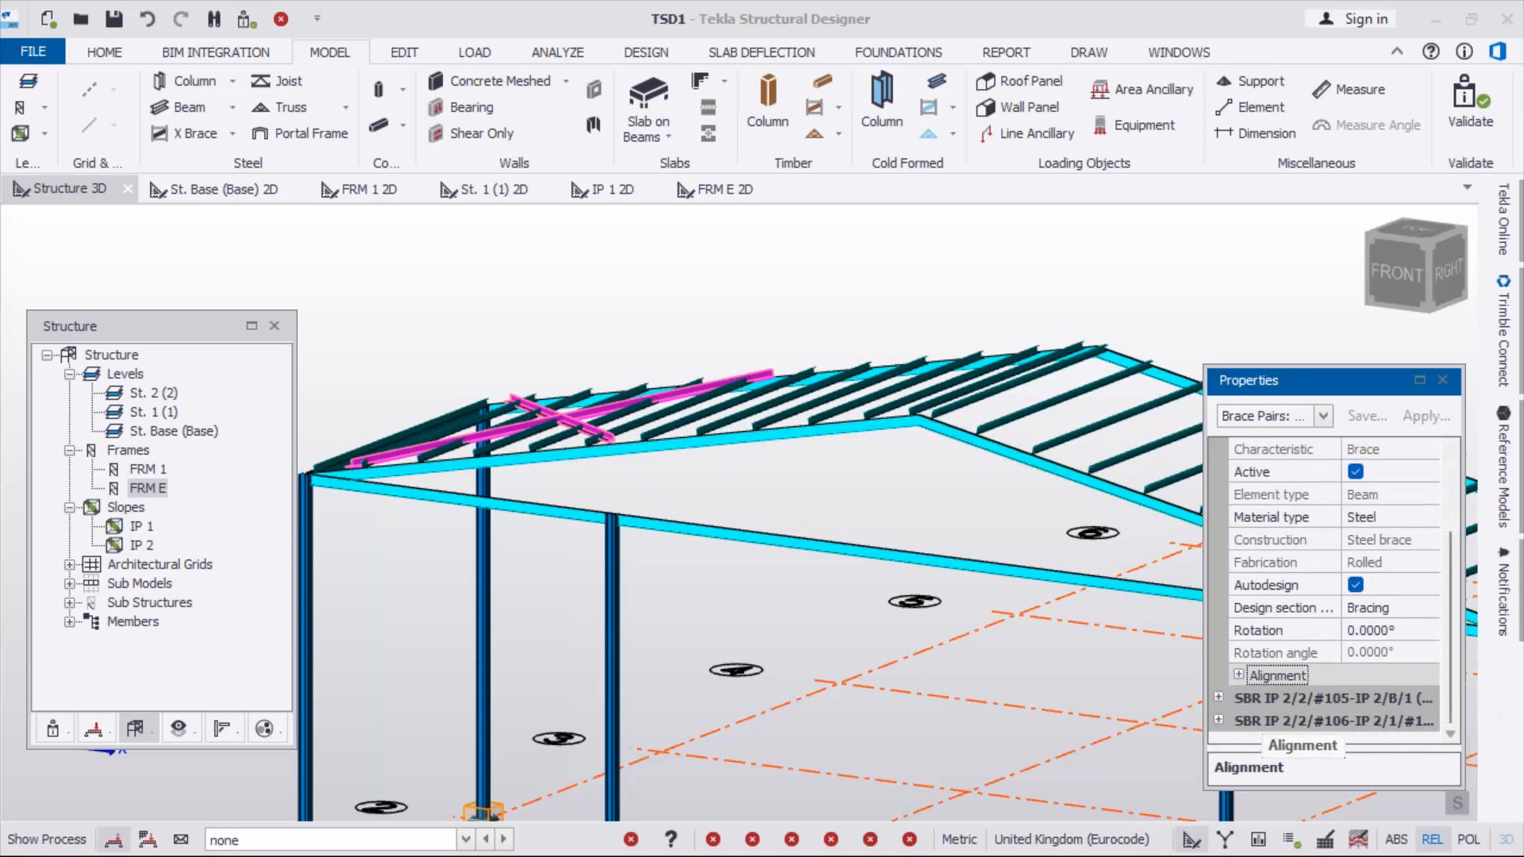
scroll(731, 433, down, 4)
right_drag(726, 432, 722, 500)
scroll(736, 382, down, 2)
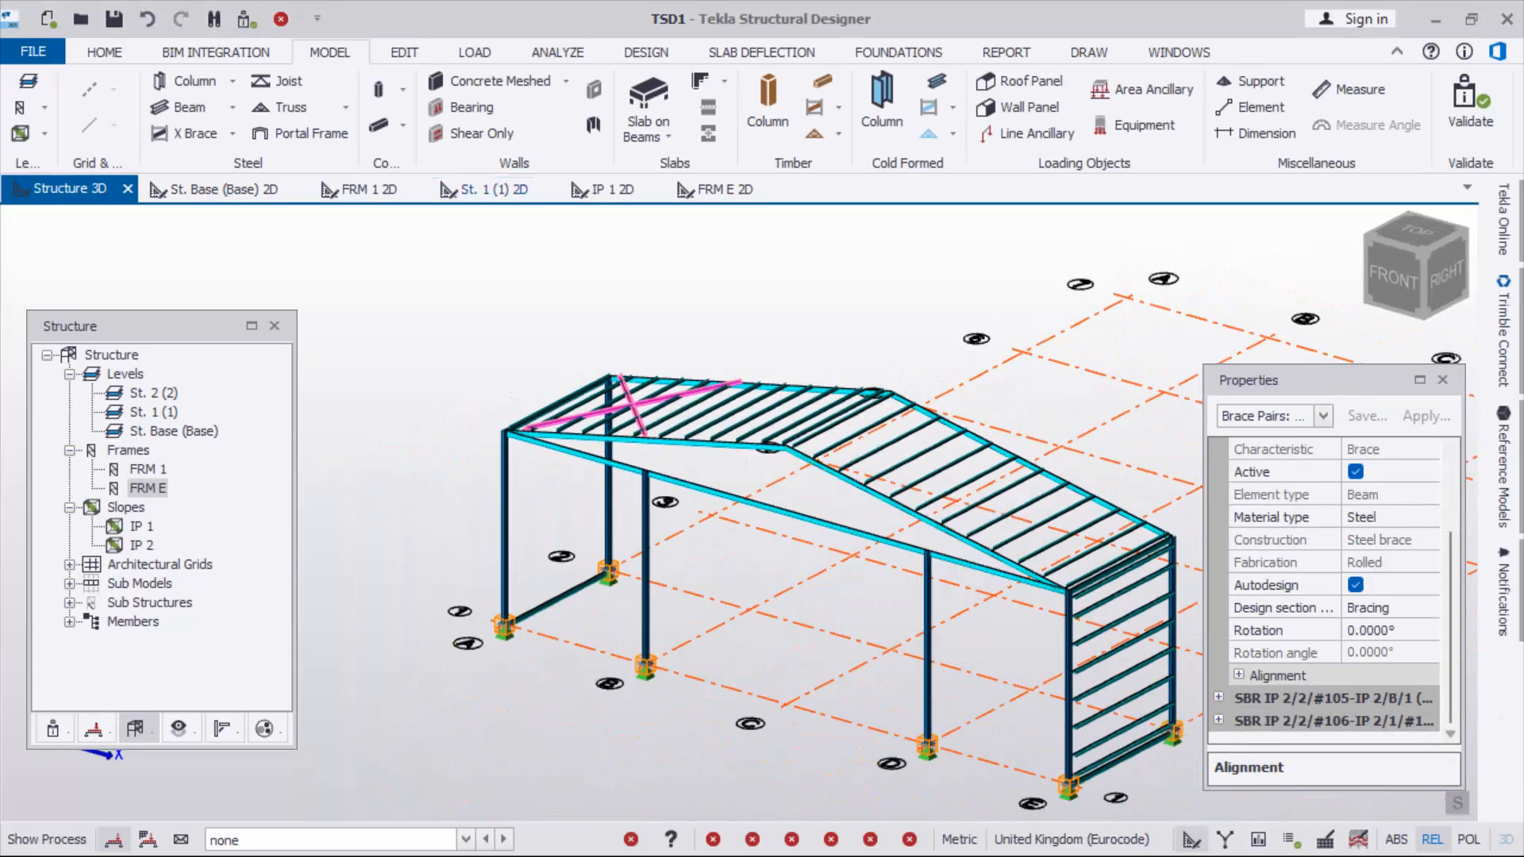
scroll(779, 359, up, 2)
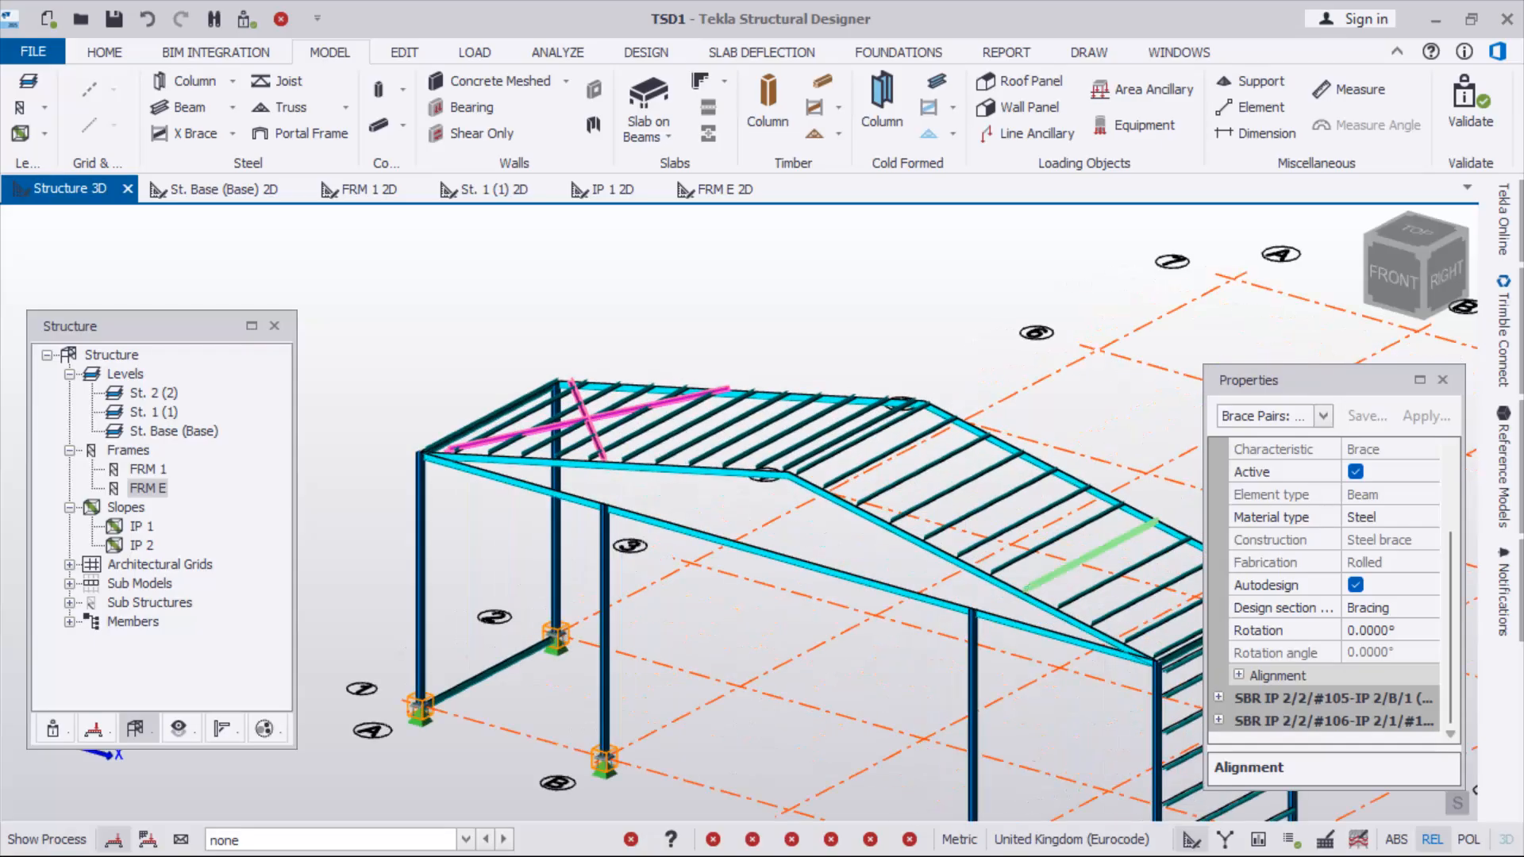
Select the roof X brace pair and set its major alignment offset to -80 mm
scroll(529, 377, down, 1)
key(Escape)
scroll(576, 408, up, 6)
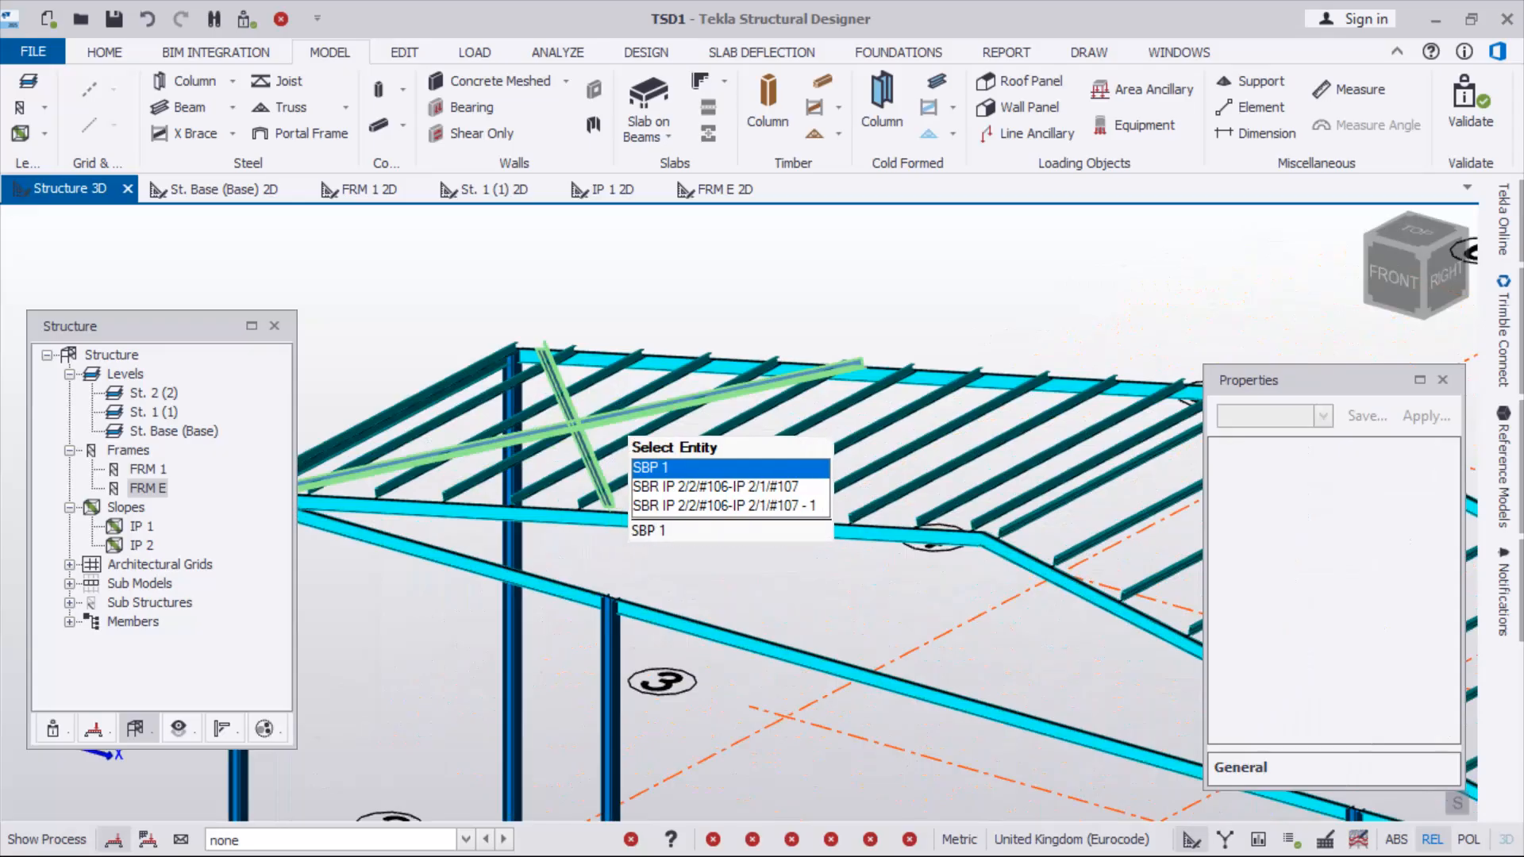
click(592, 421)
scroll(592, 421, down, 3)
scroll(1334, 587, down, 4)
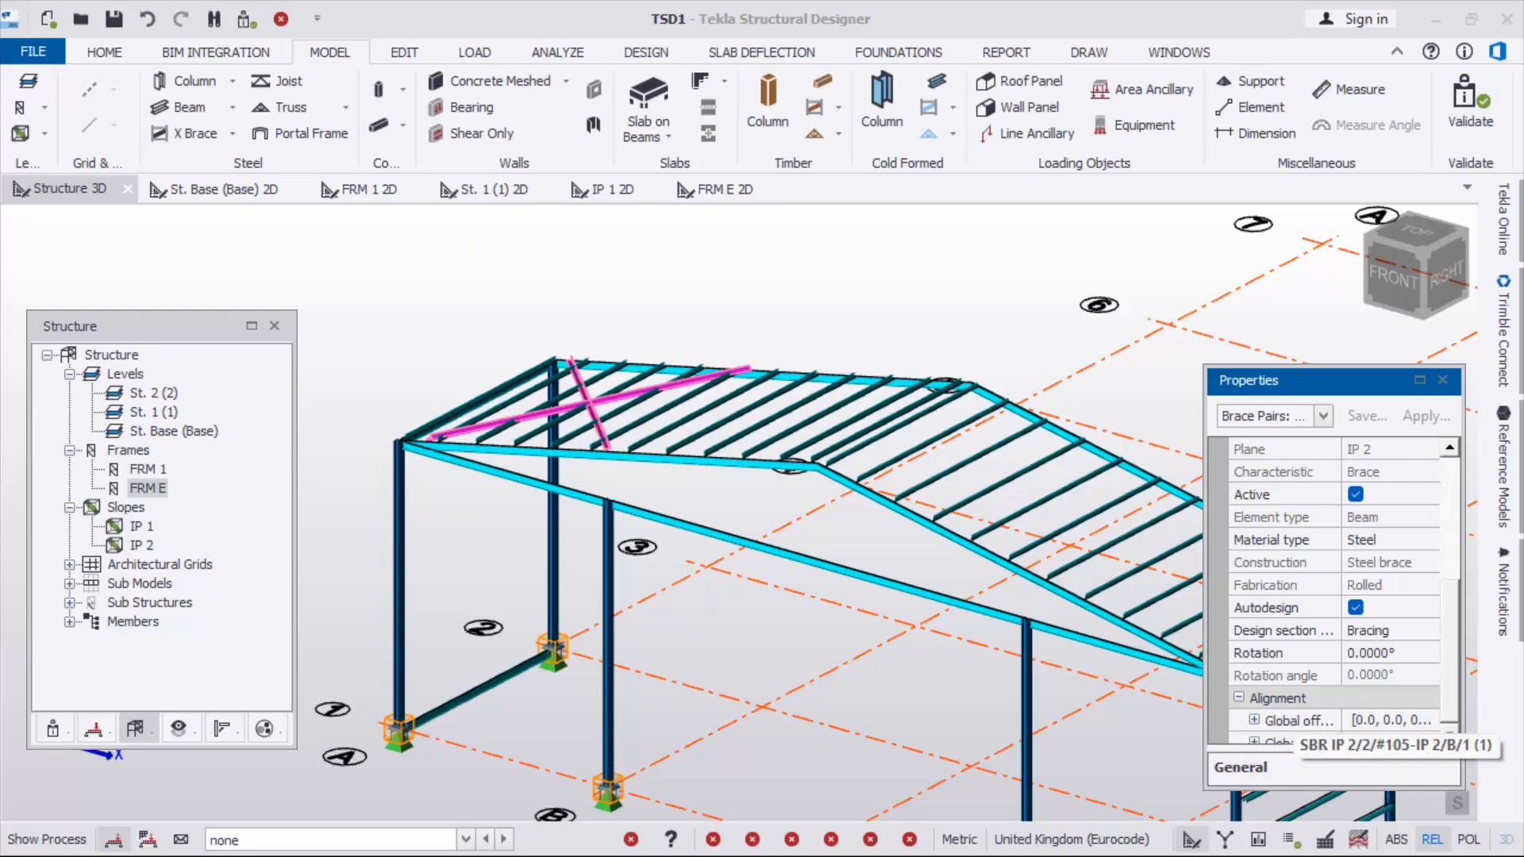
scroll(1333, 674, down, 3)
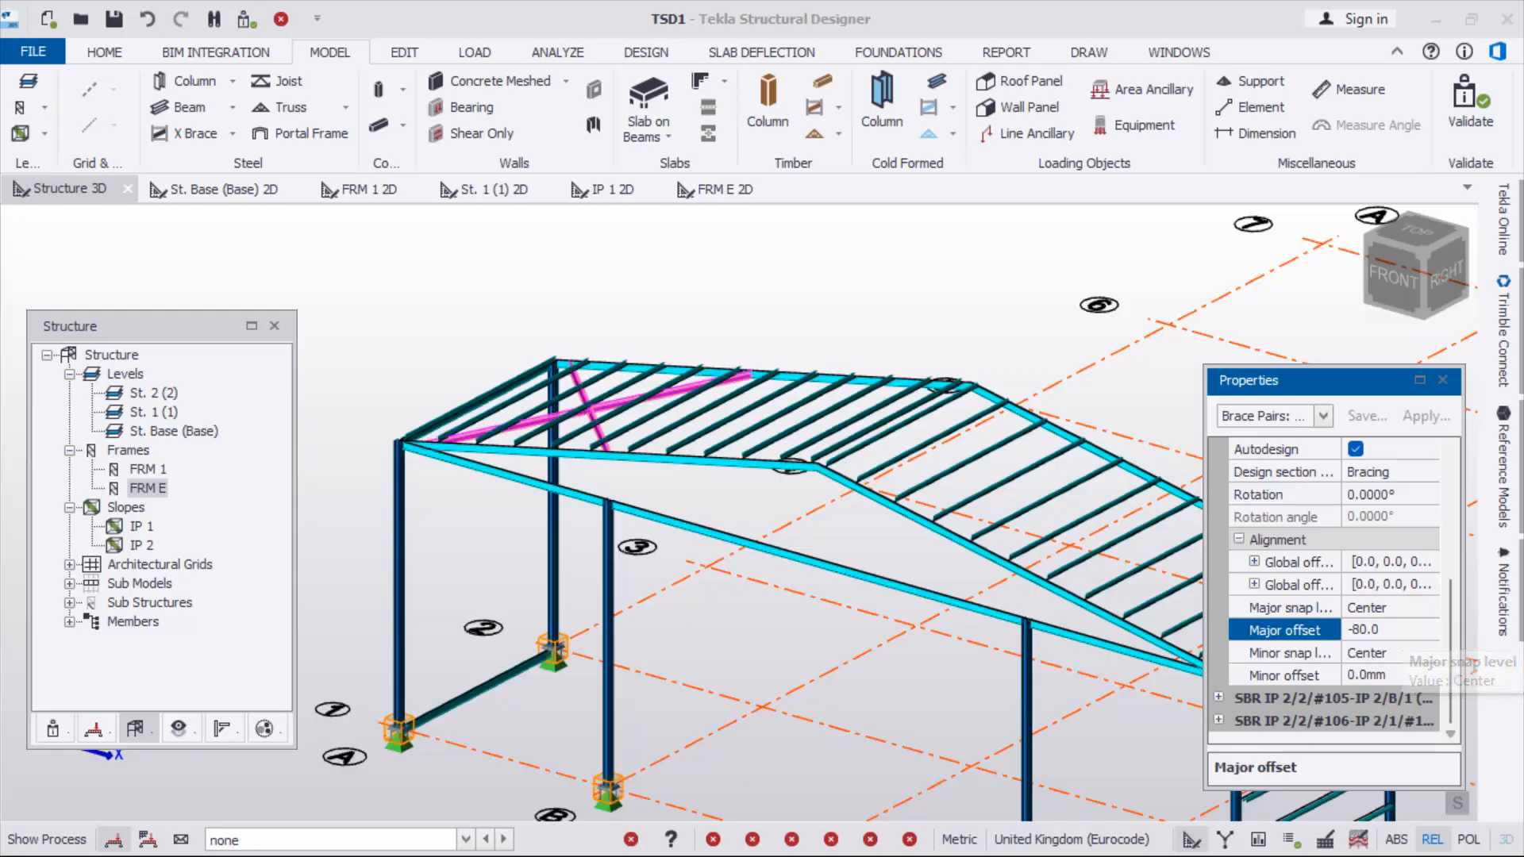
scroll(615, 409, up, 5)
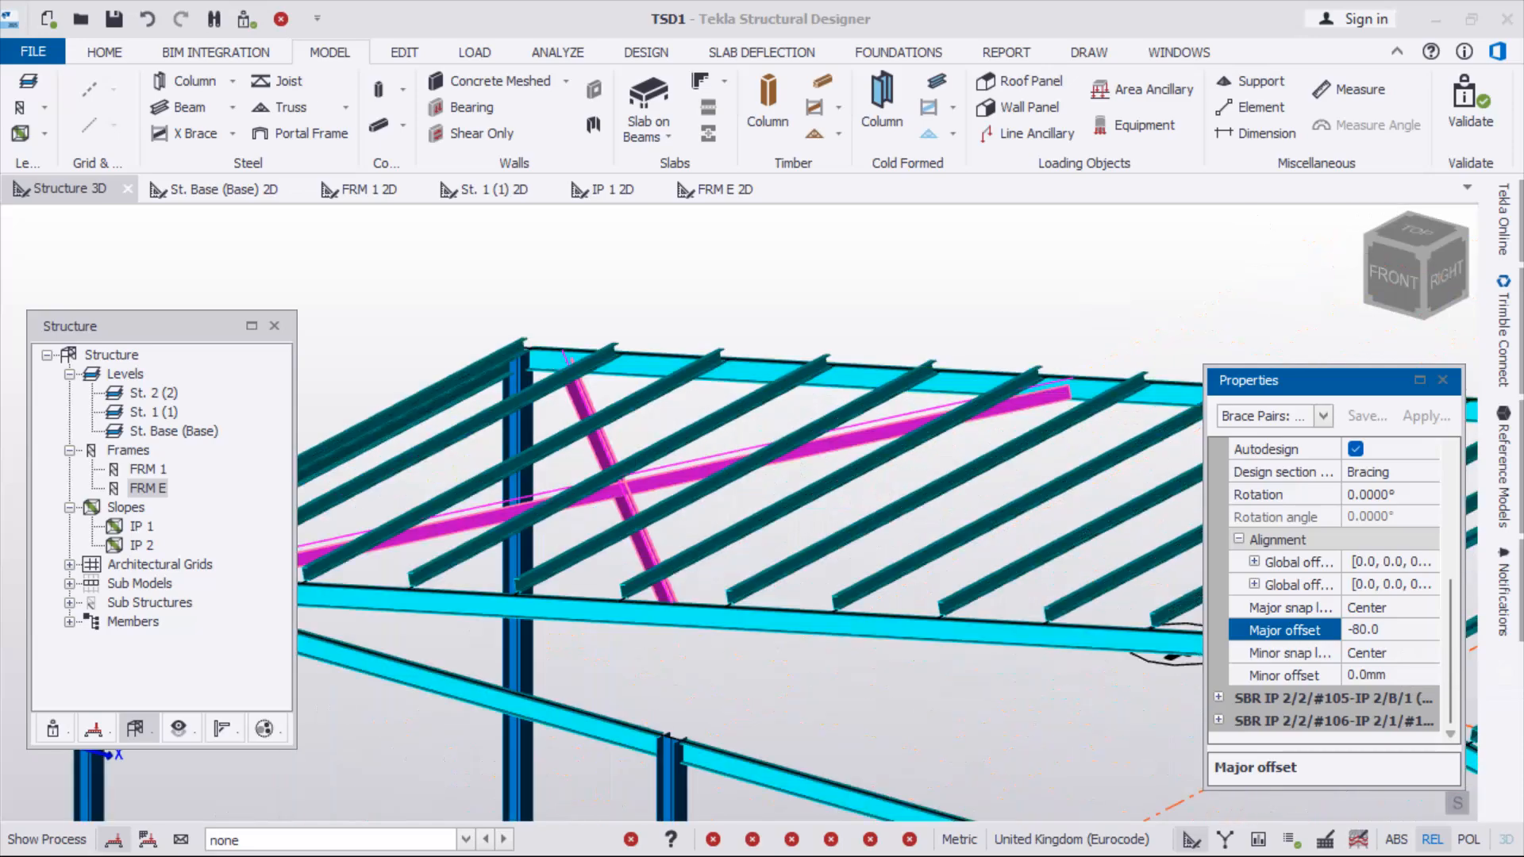
scroll(706, 445, down, 6)
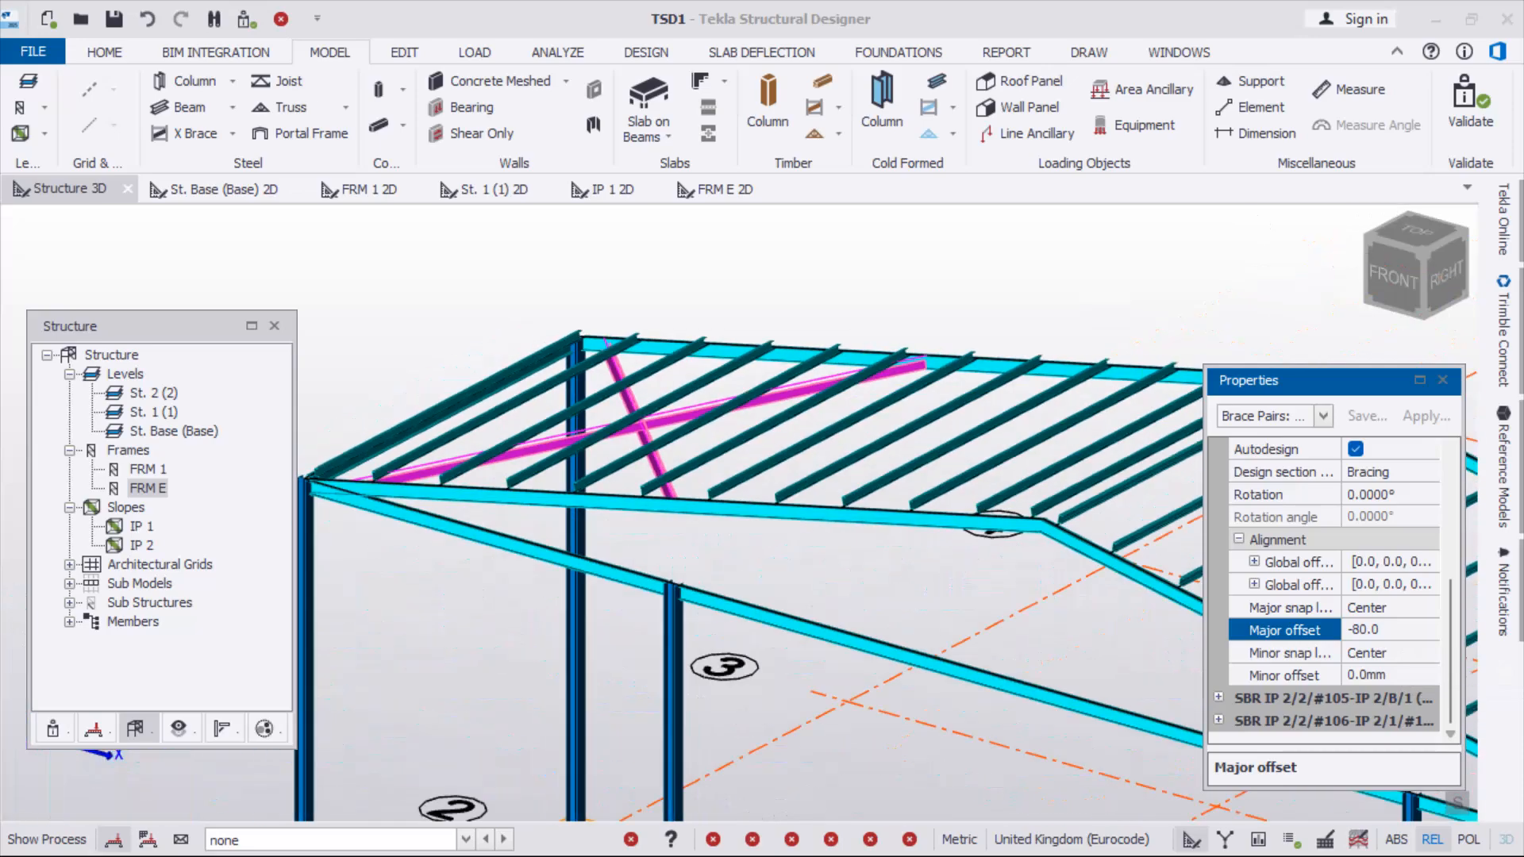
Examine the offset brace ends against the rafters and roof channels from below and from close up
right_drag(793, 556, 789, 476)
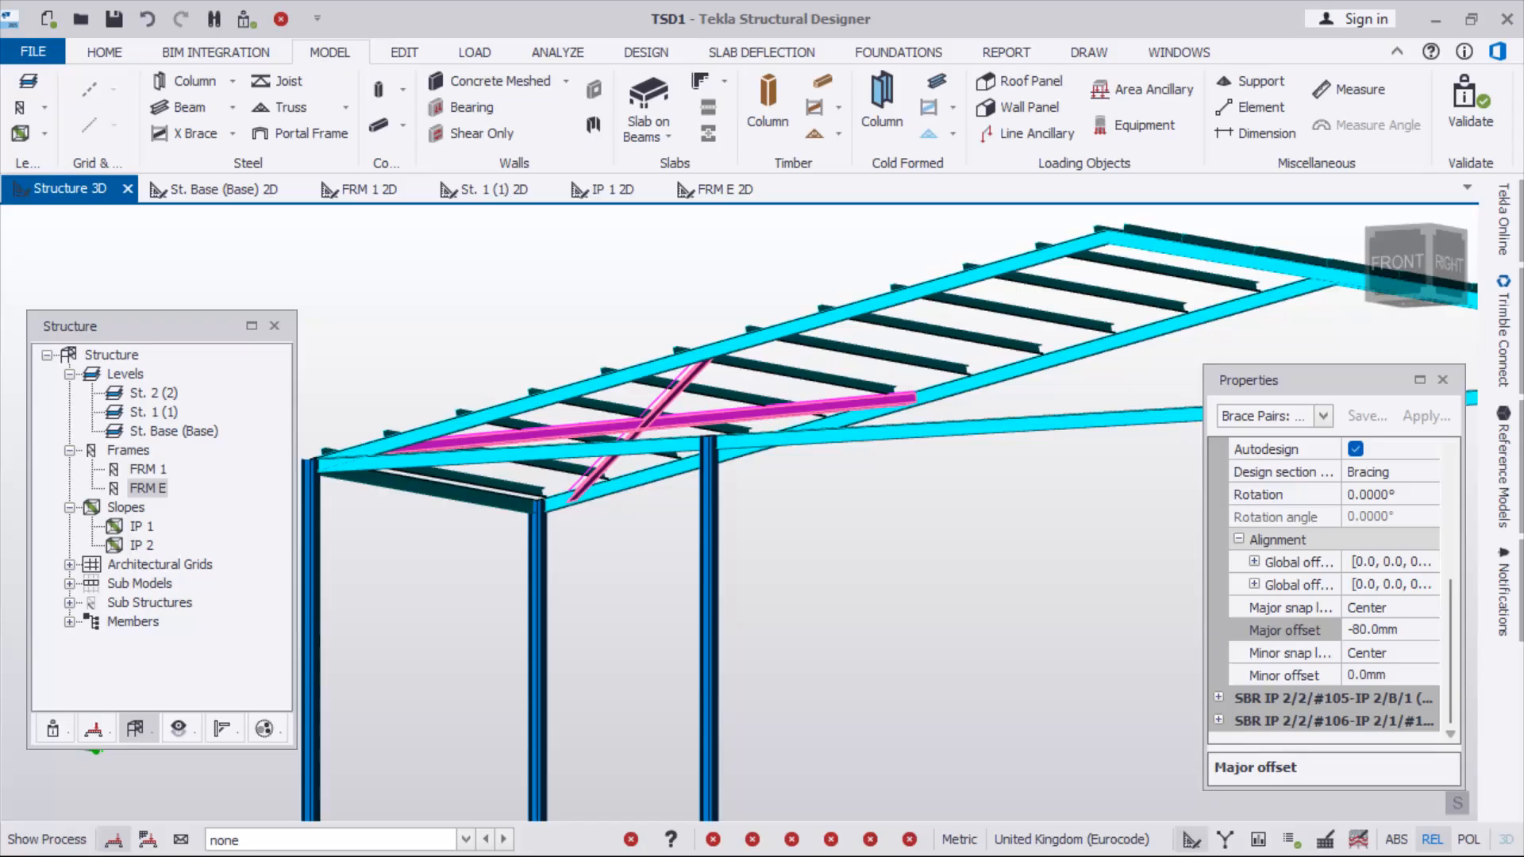
scroll(627, 539, up, 5)
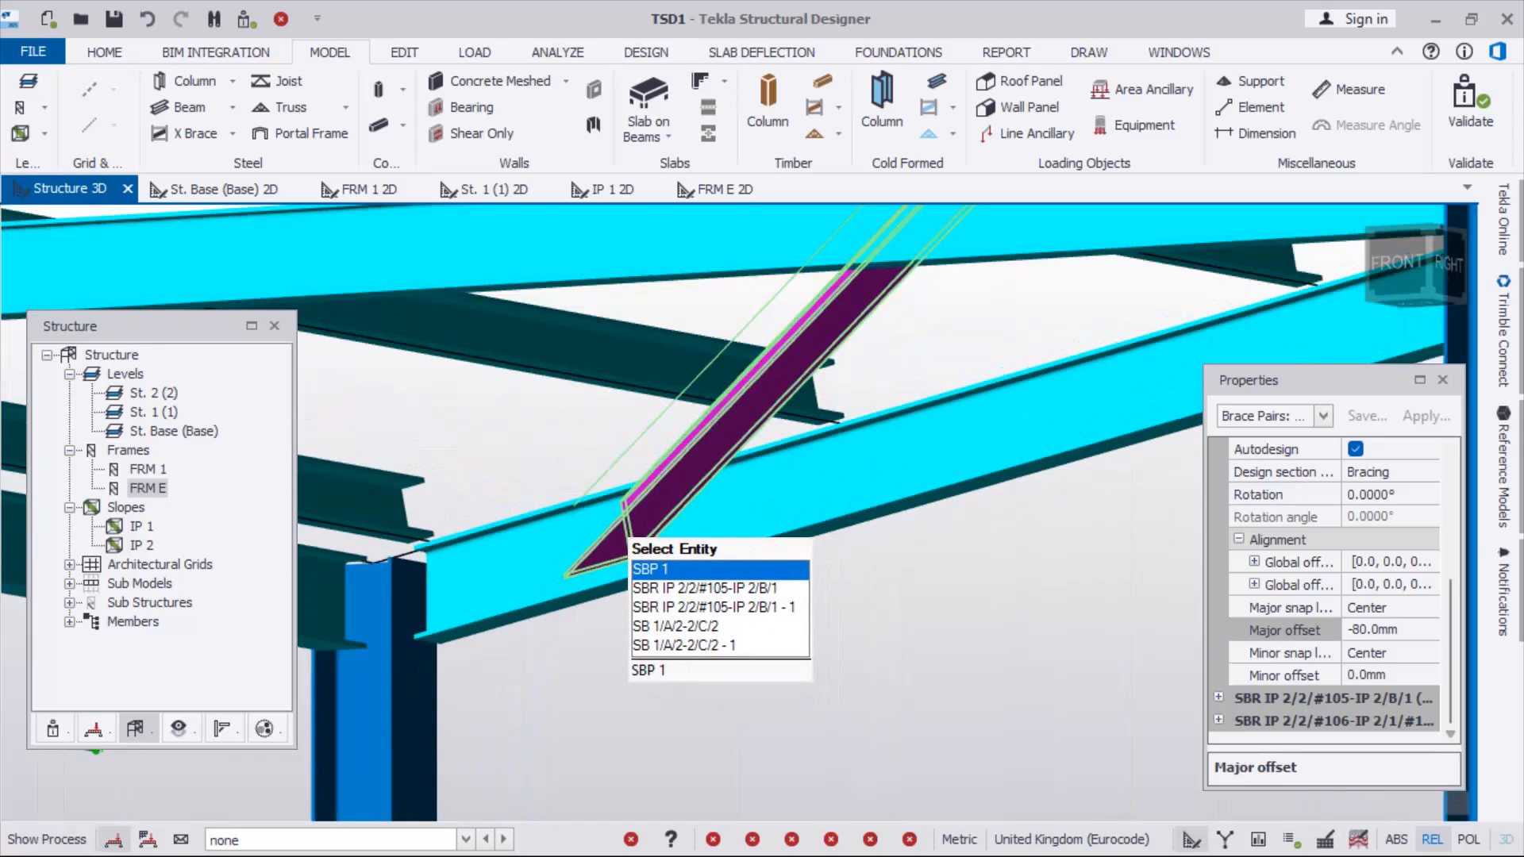
scroll(625, 534, down, 2)
right_drag(625, 533, 678, 609)
scroll(618, 431, up, 2)
scroll(619, 457, down, 3)
scroll(893, 381, down, 5)
scroll(544, 628, up, 10)
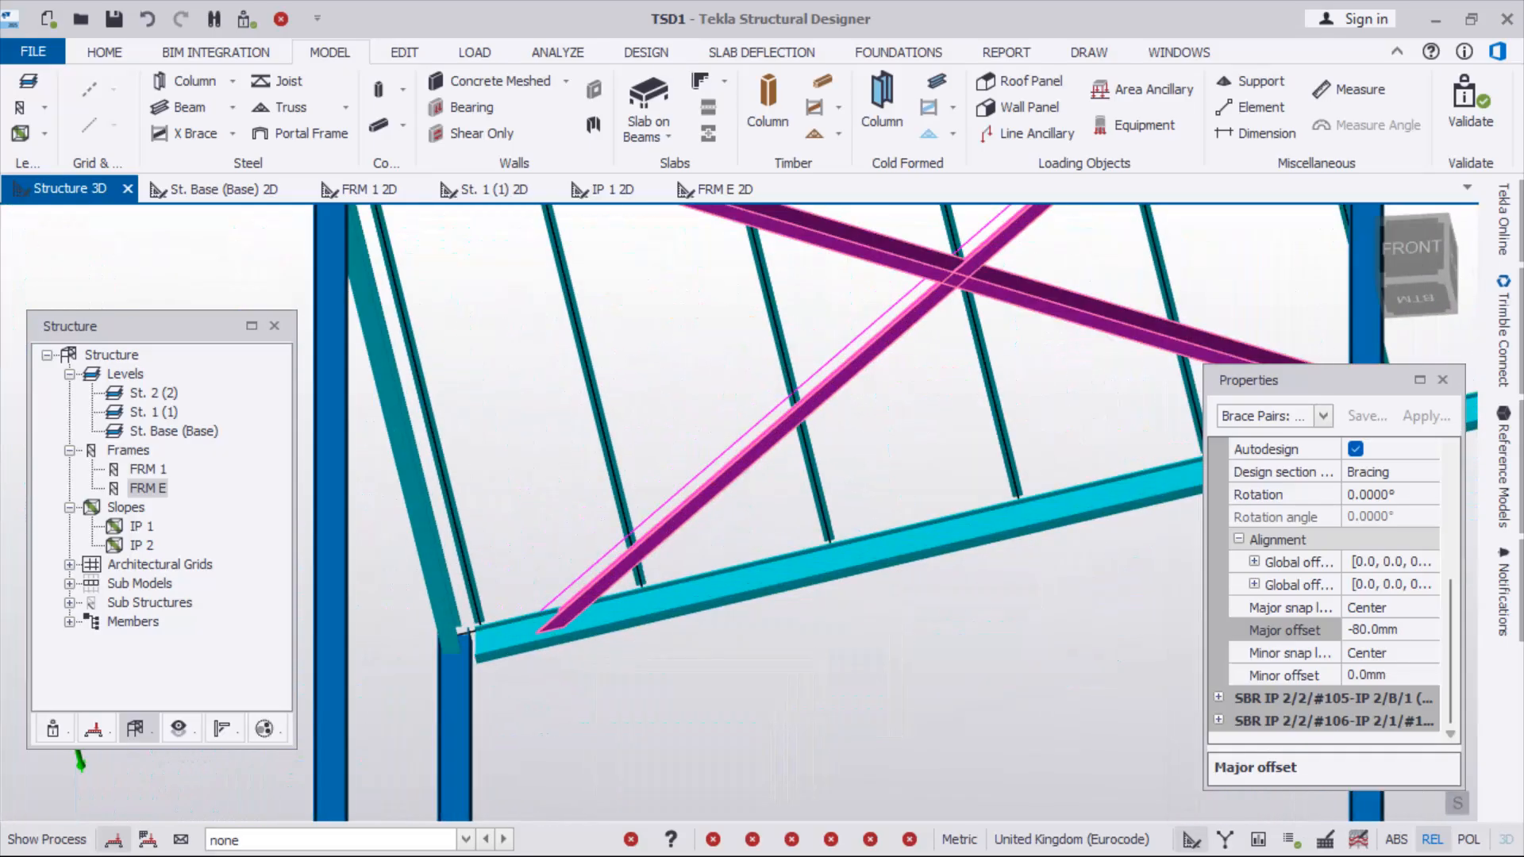
scroll(555, 625, up, 2)
scroll(753, 579, down, 4)
scroll(799, 530, up, 3)
scroll(743, 540, down, 2)
scroll(706, 592, up, 2)
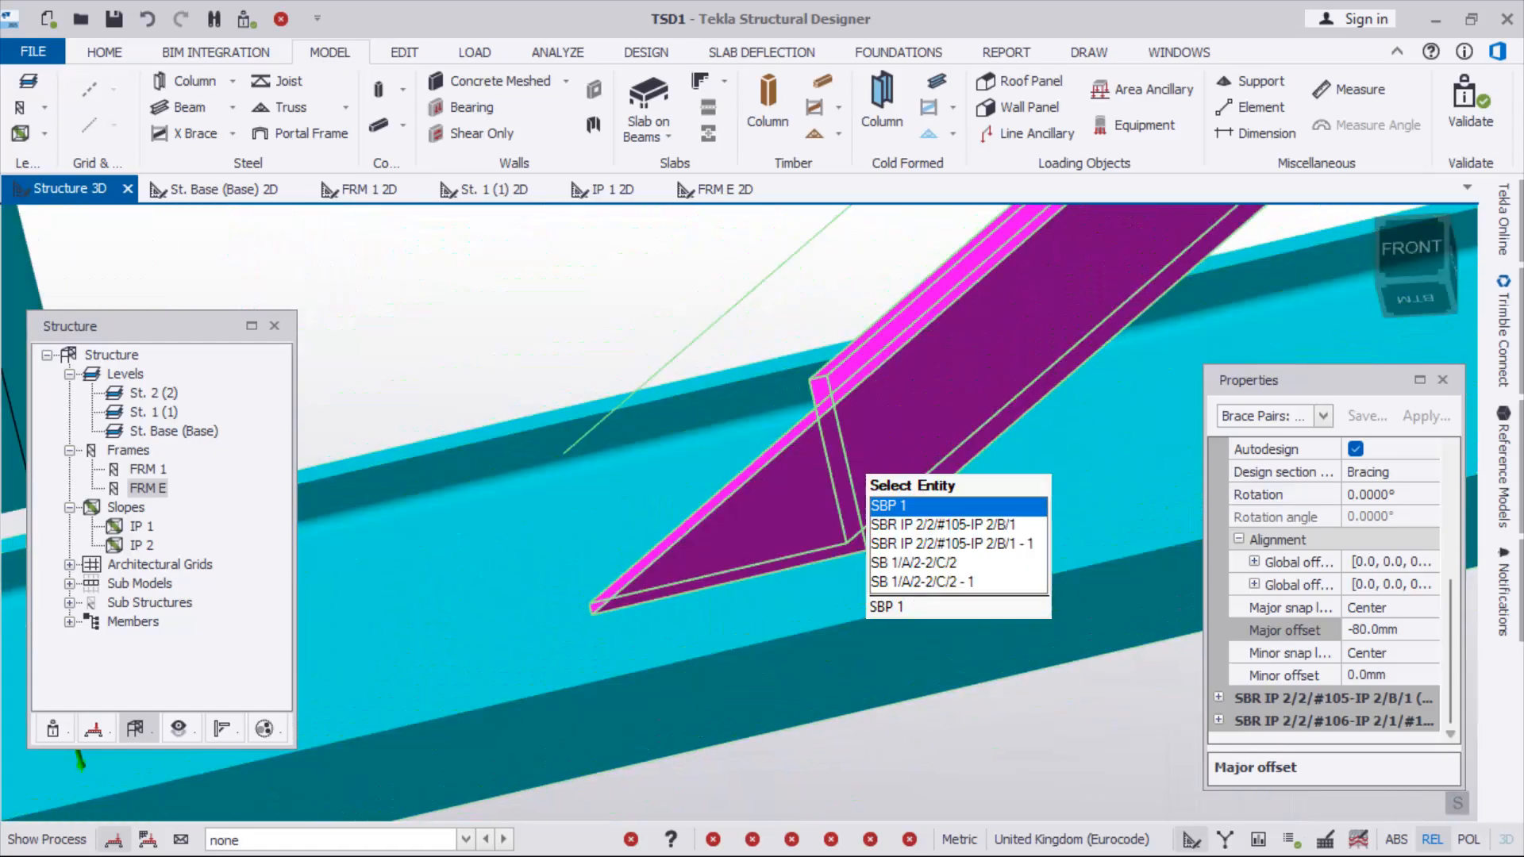
scroll(619, 441, down, 10)
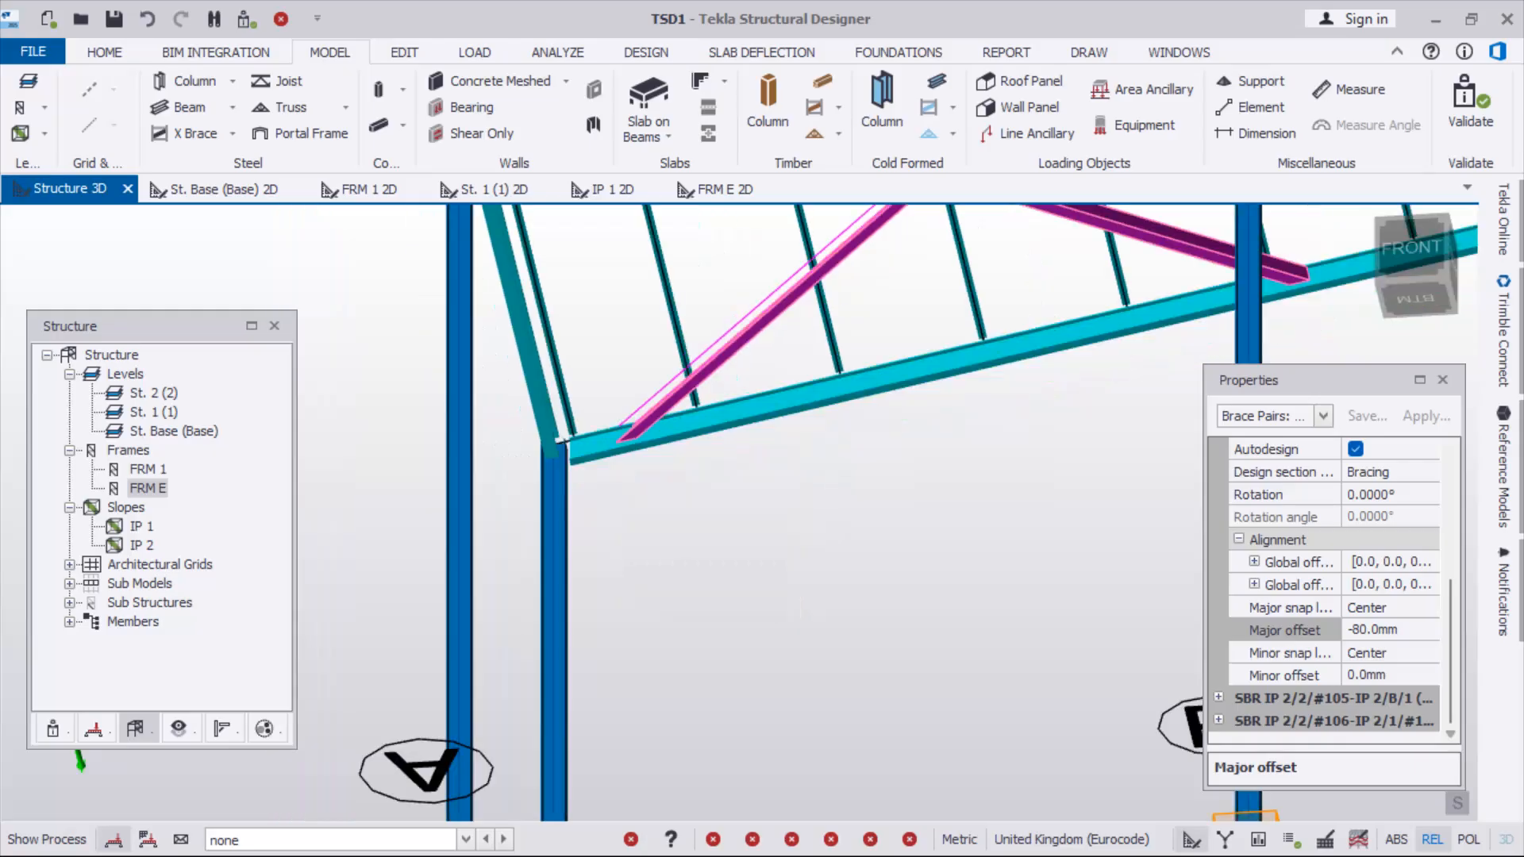
right_drag(556, 444, 456, 603)
scroll(496, 516, down, 3)
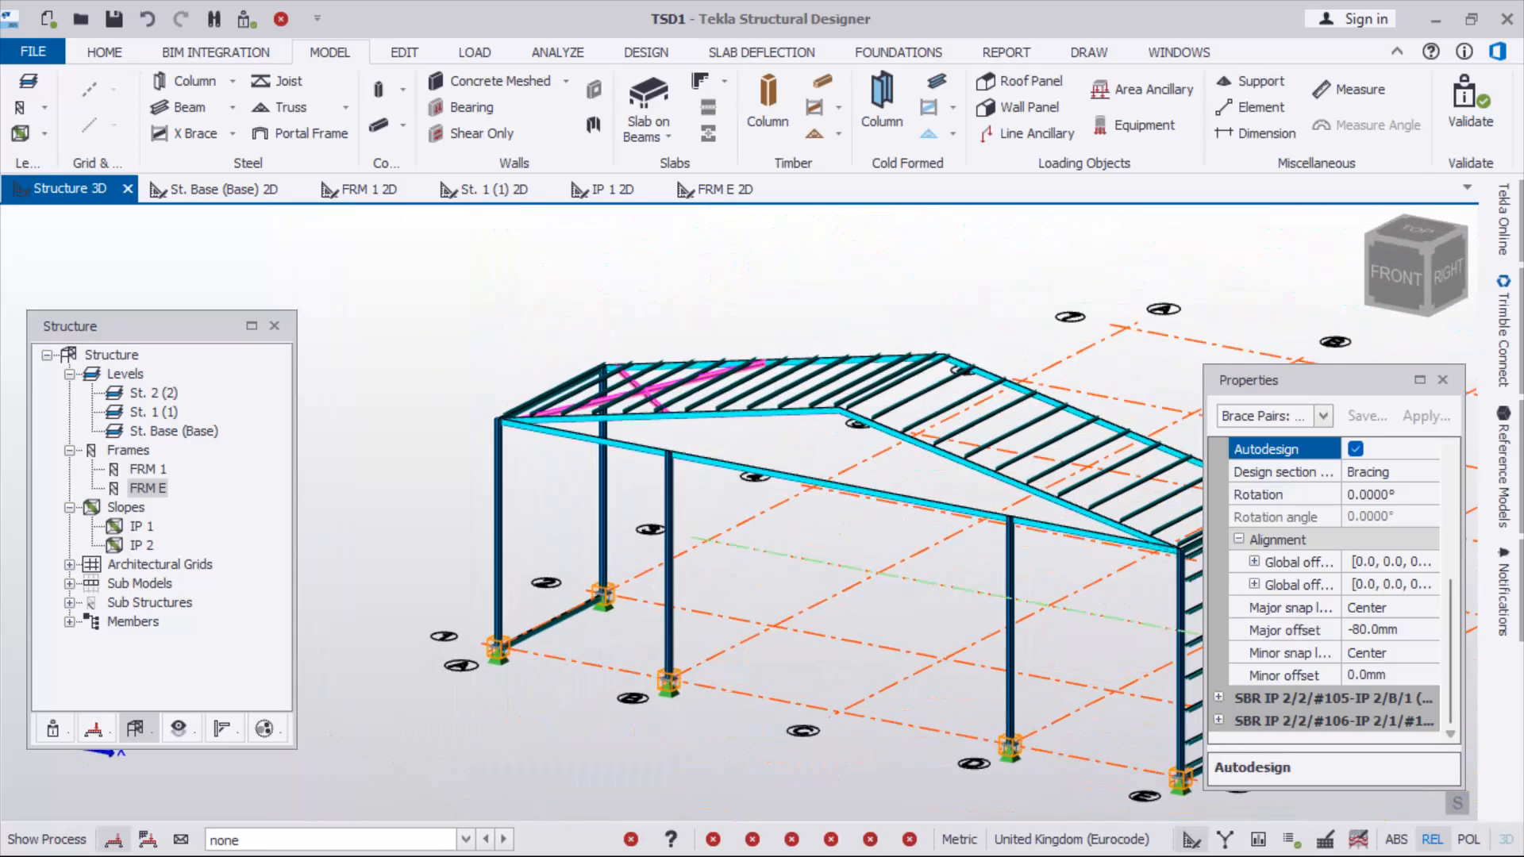
Turn off autodesign for the roof brace pair and validate the model
click(1356, 449)
scroll(597, 463, down, 3)
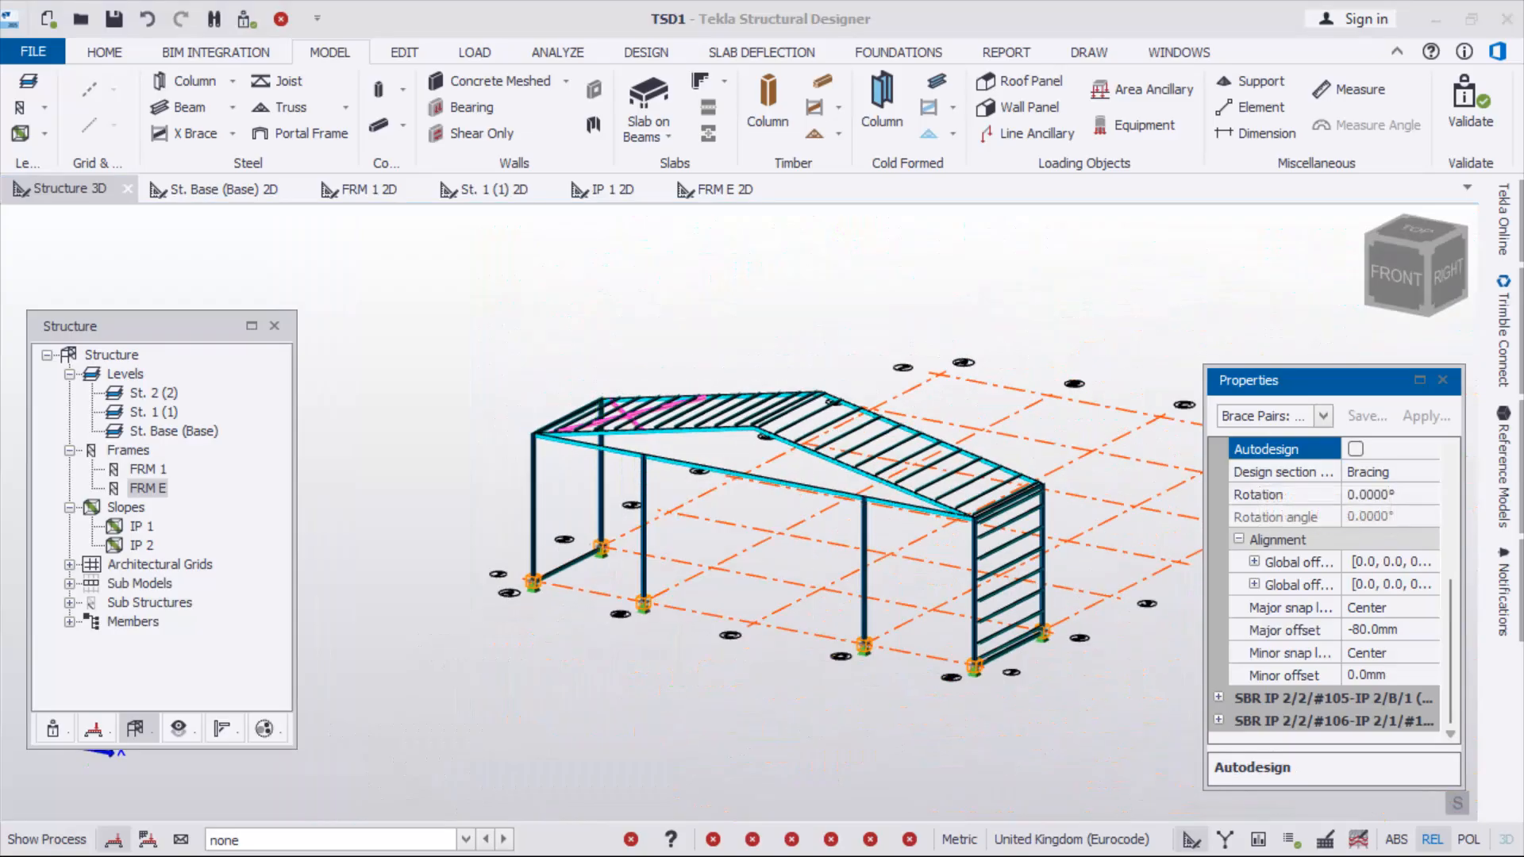
scroll(635, 396, up, 5)
scroll(530, 382, down, 4)
right_drag(530, 383, 595, 446)
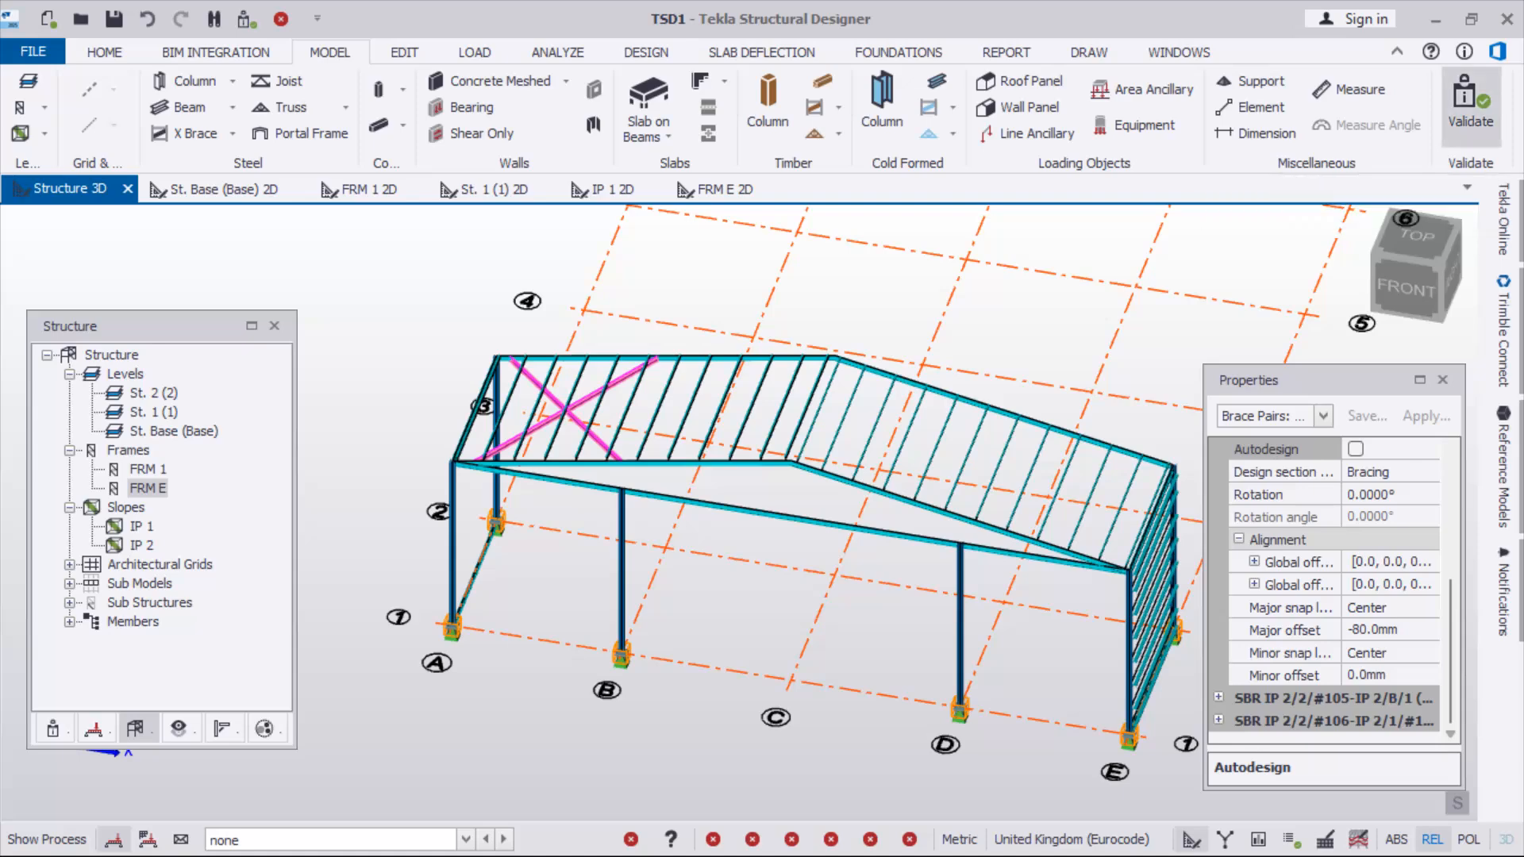
click(1471, 107)
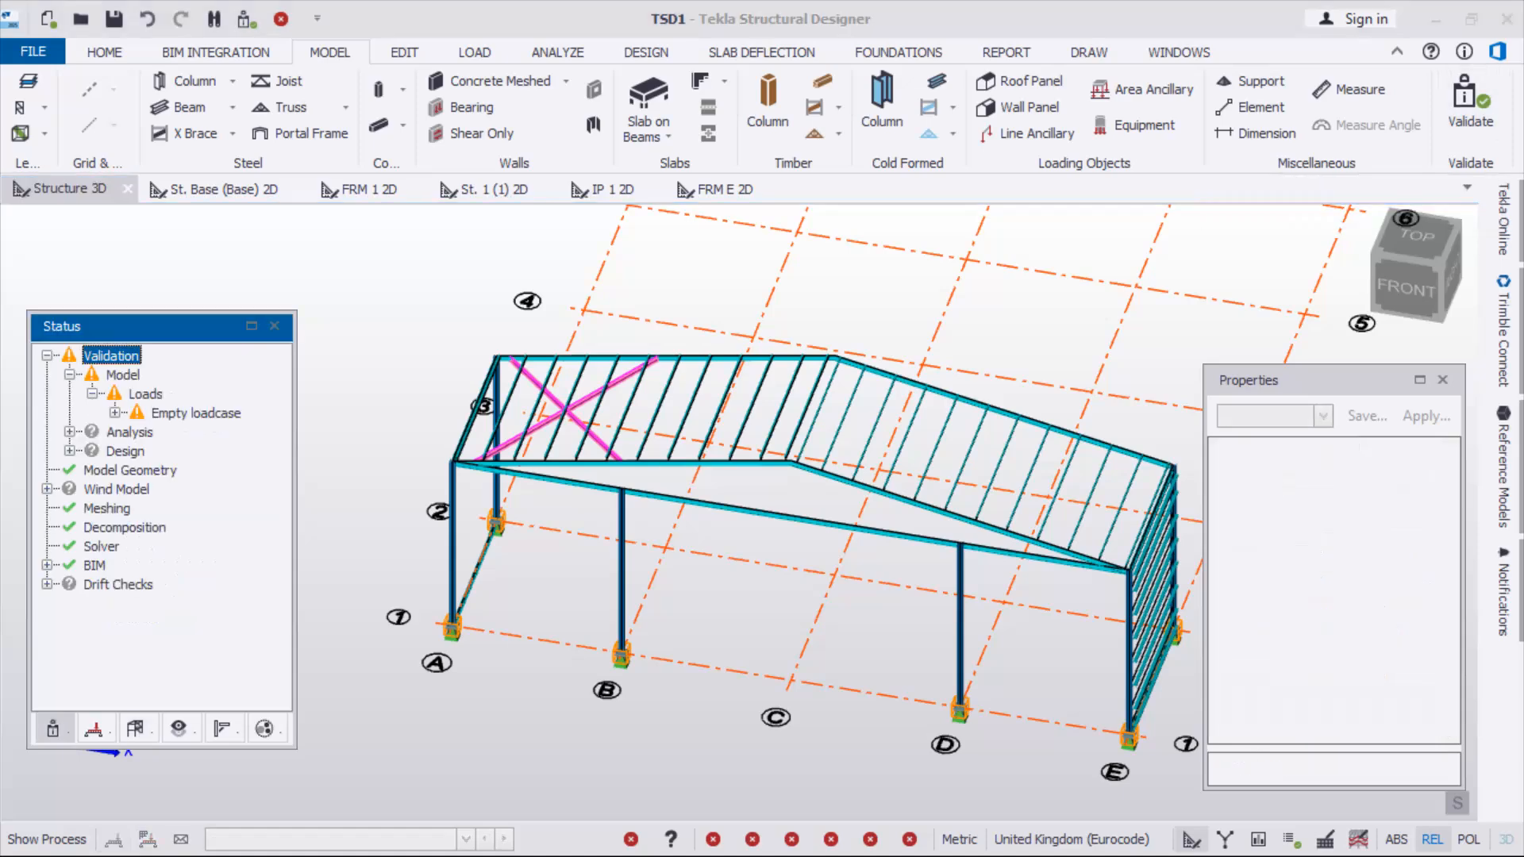
scroll(556, 404, up, 5)
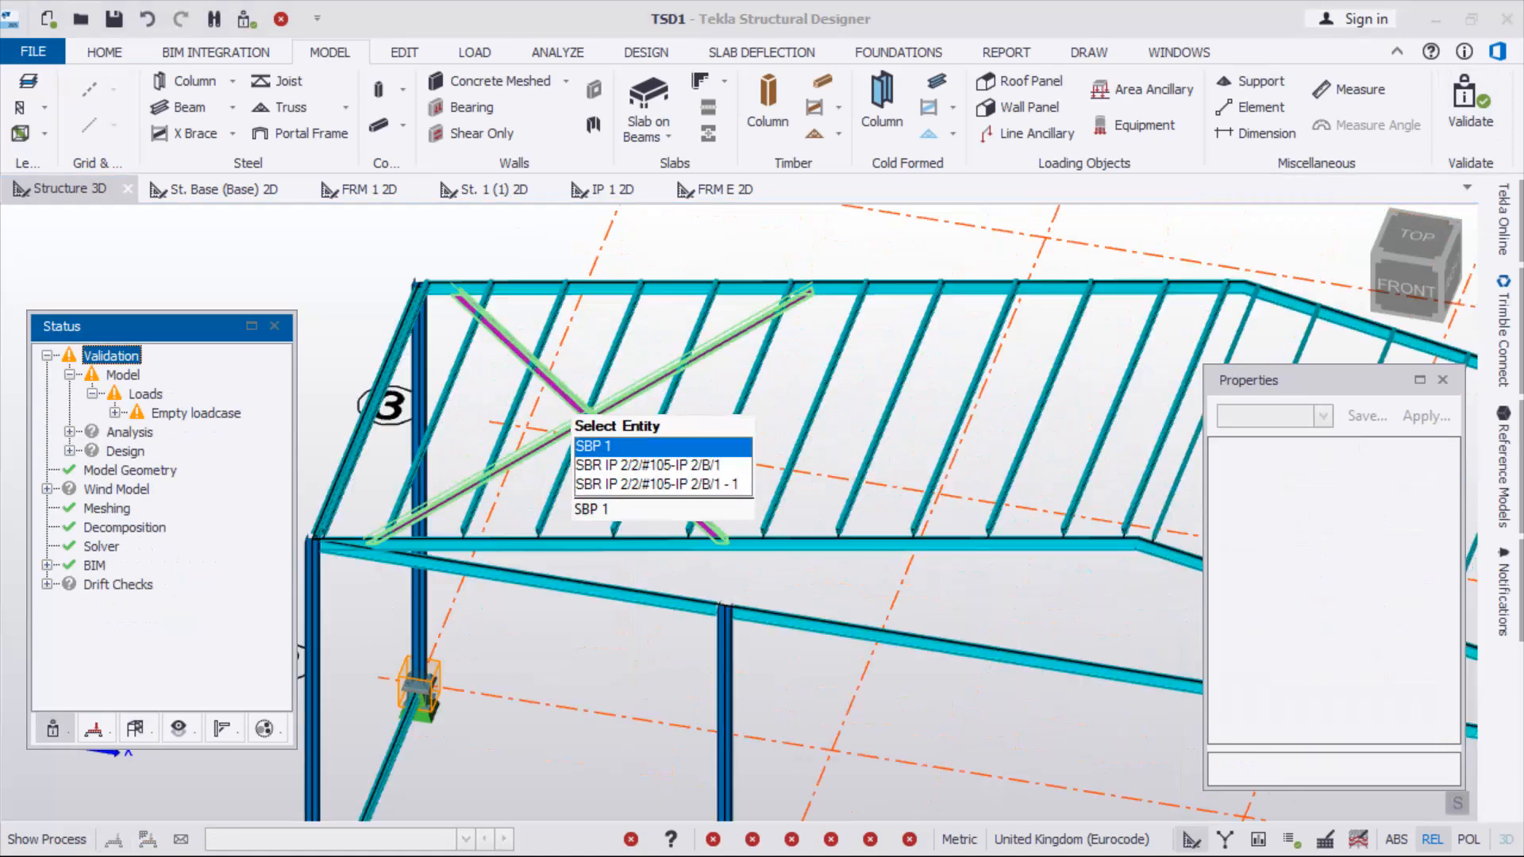
scroll(737, 540, down, 3)
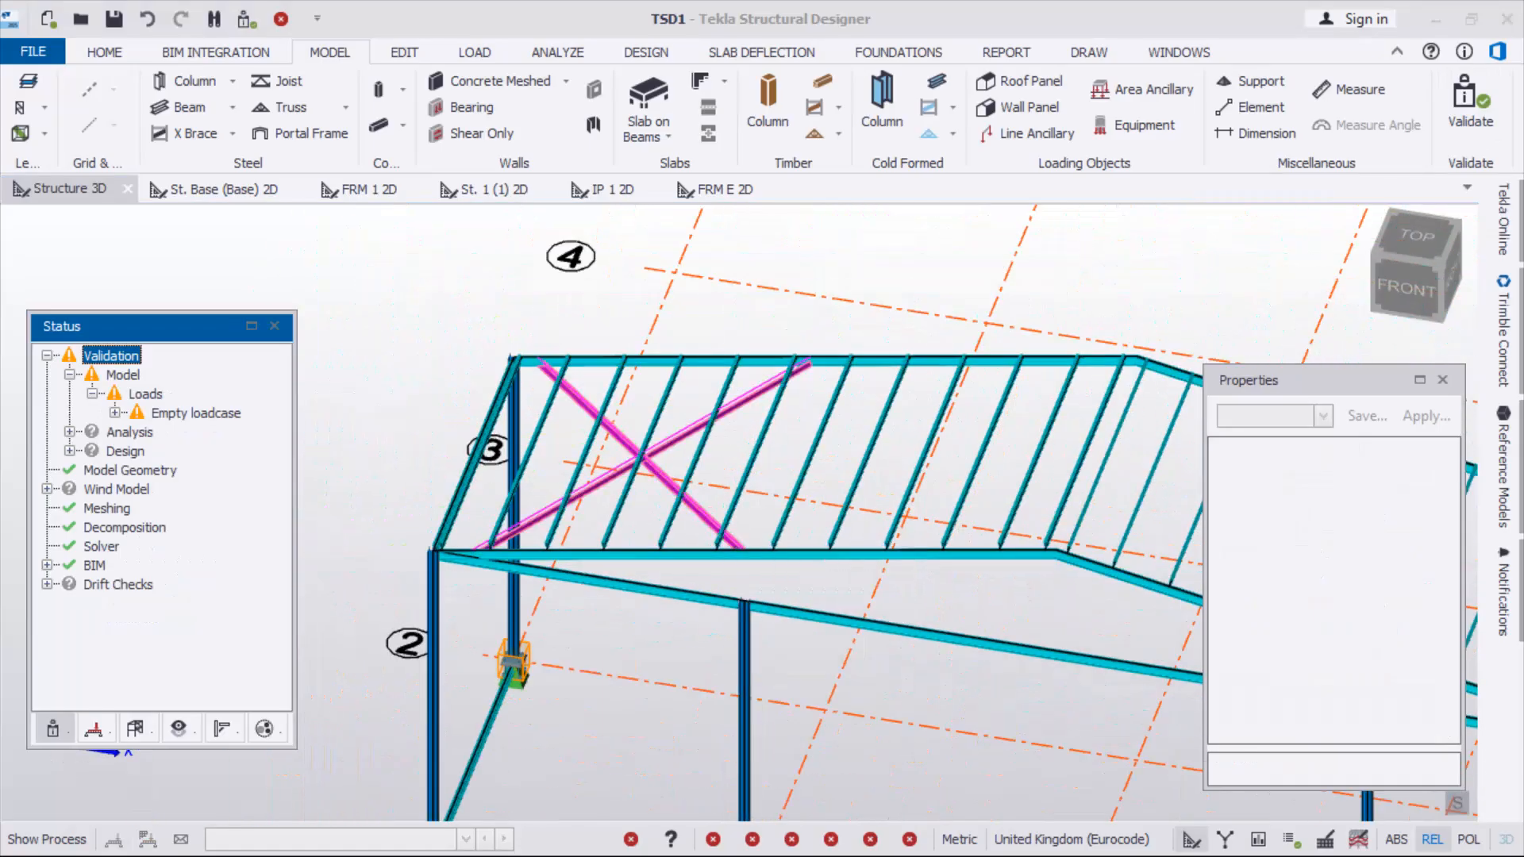
Copy the roof brace pair from its eaves corner on the grid 2 rafter to the point 5.099 m along that rafter
click(404, 52)
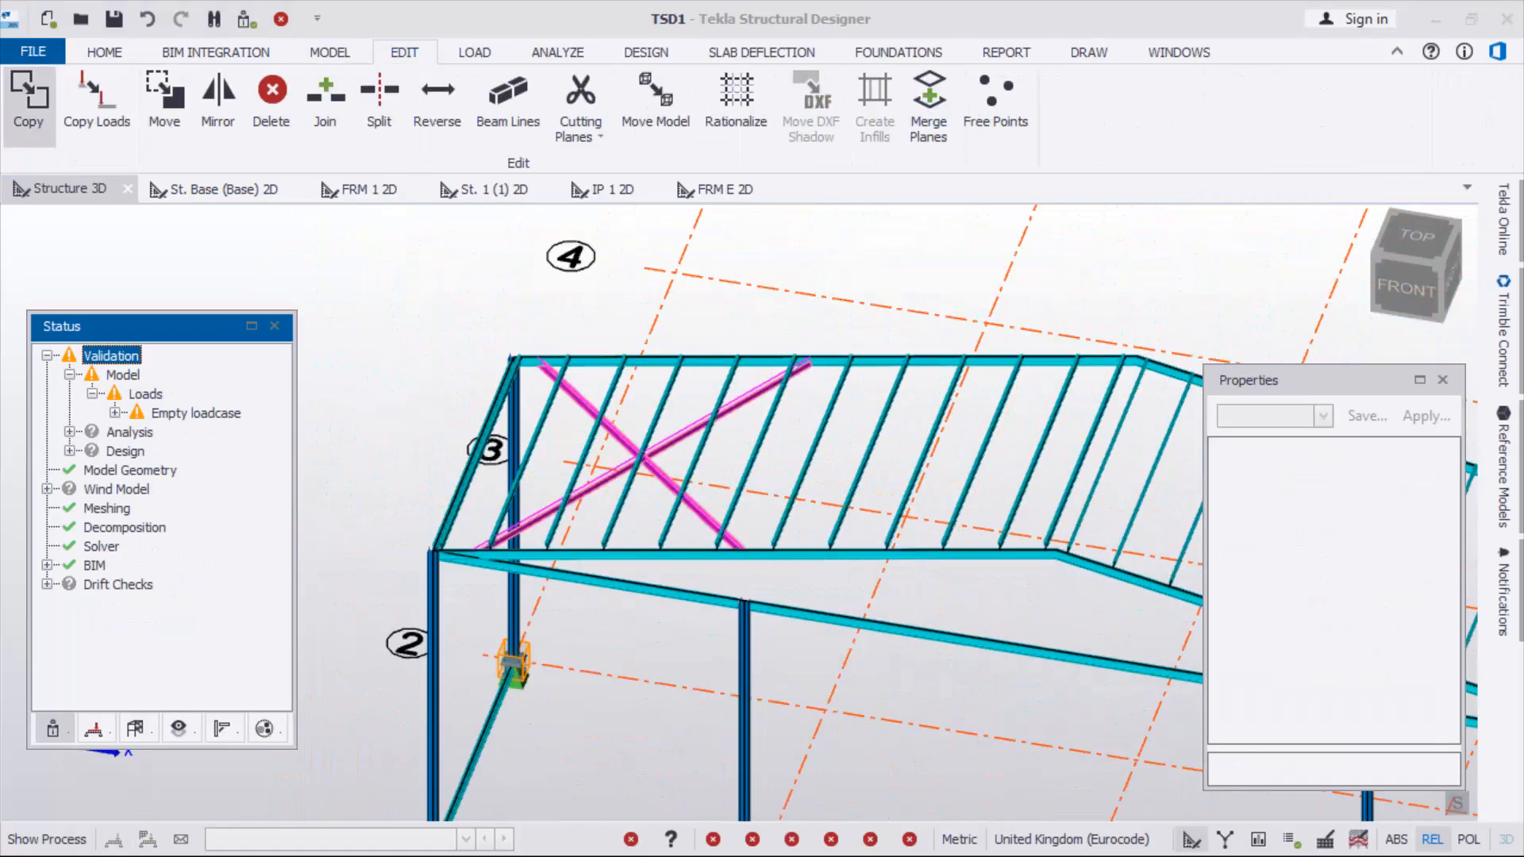
click(27, 100)
scroll(619, 445, up, 5)
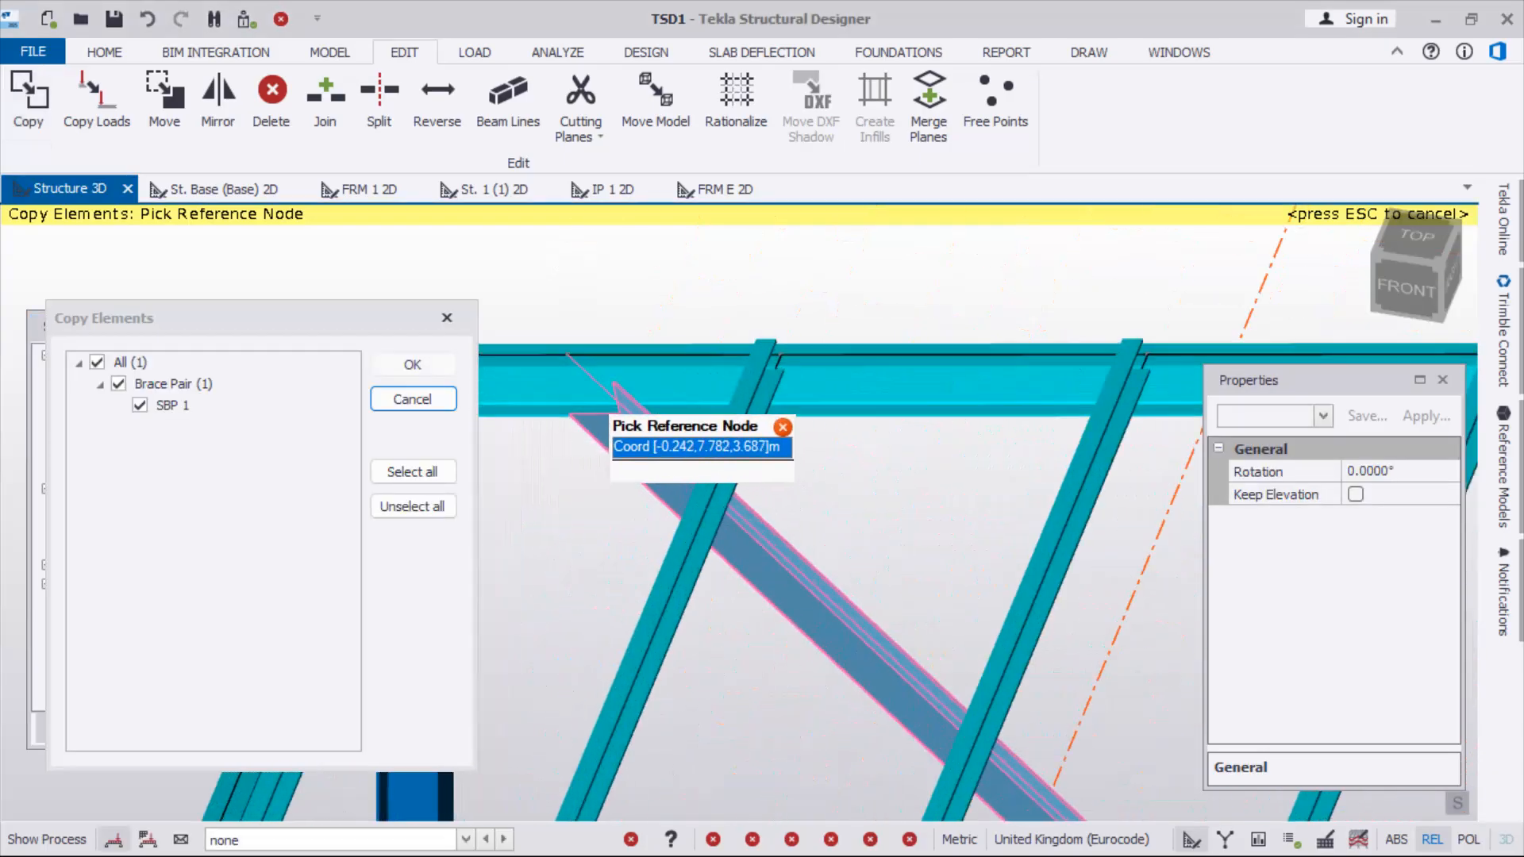
click(567, 354)
scroll(556, 404, down, 5)
scroll(794, 397, down, 3)
scroll(816, 392, up, 2)
scroll(816, 390, up, 3)
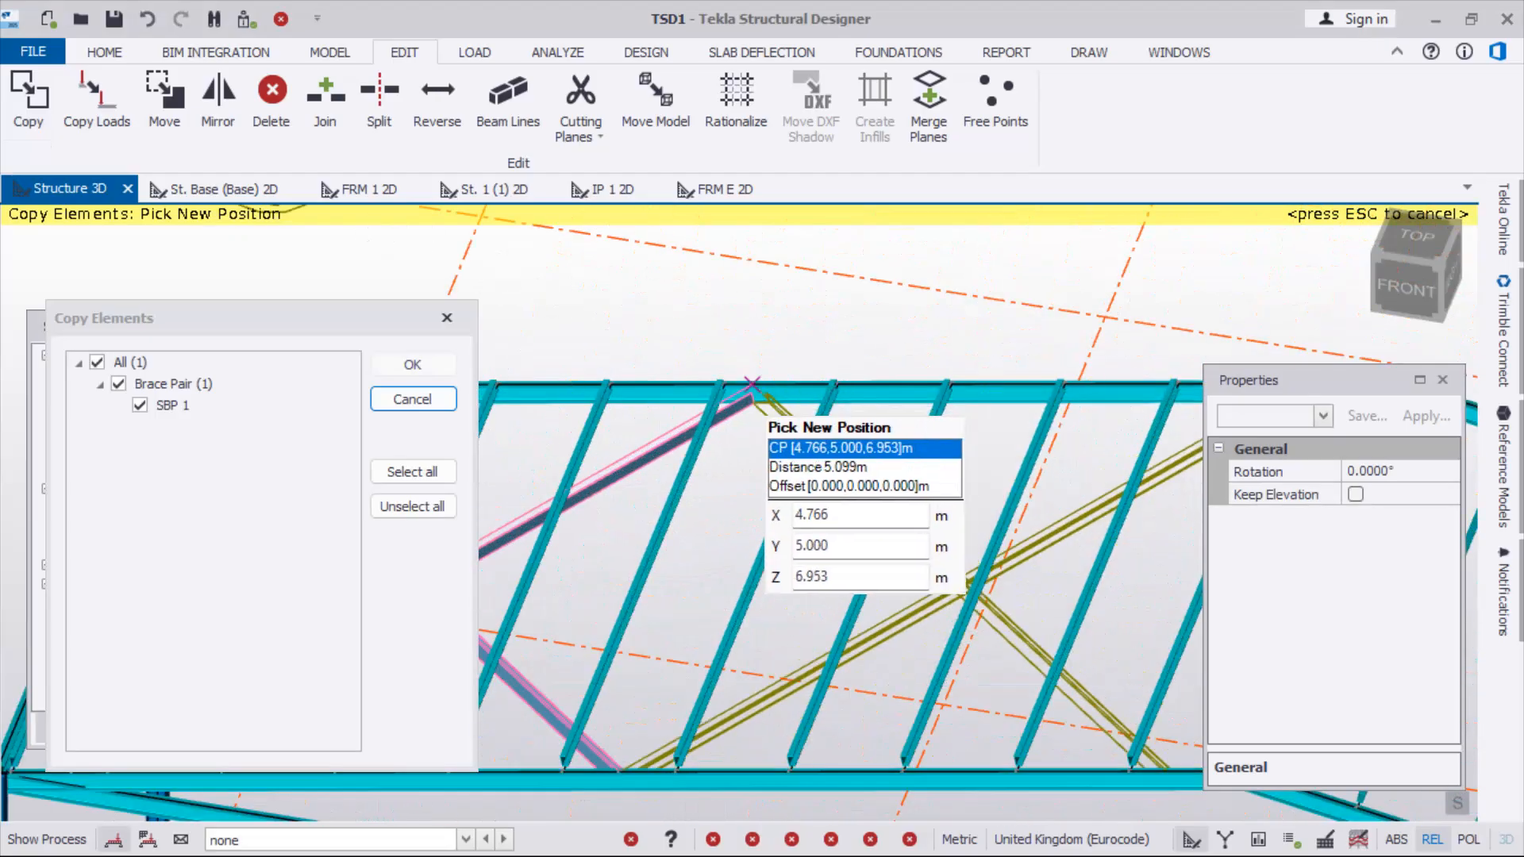
scroll(753, 384, down, 5)
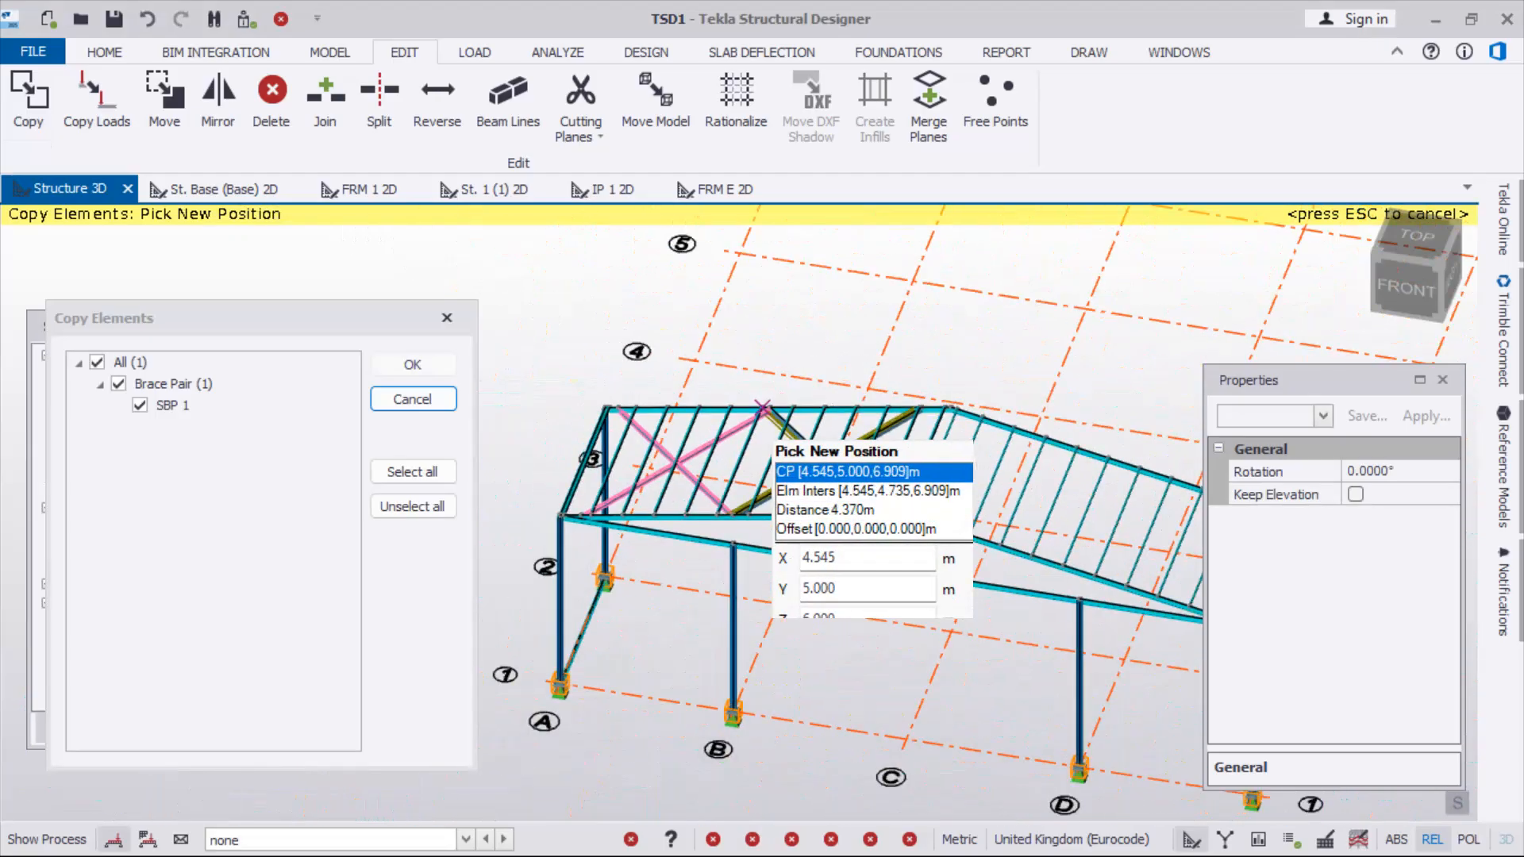
key(Escape)
key(Escape)
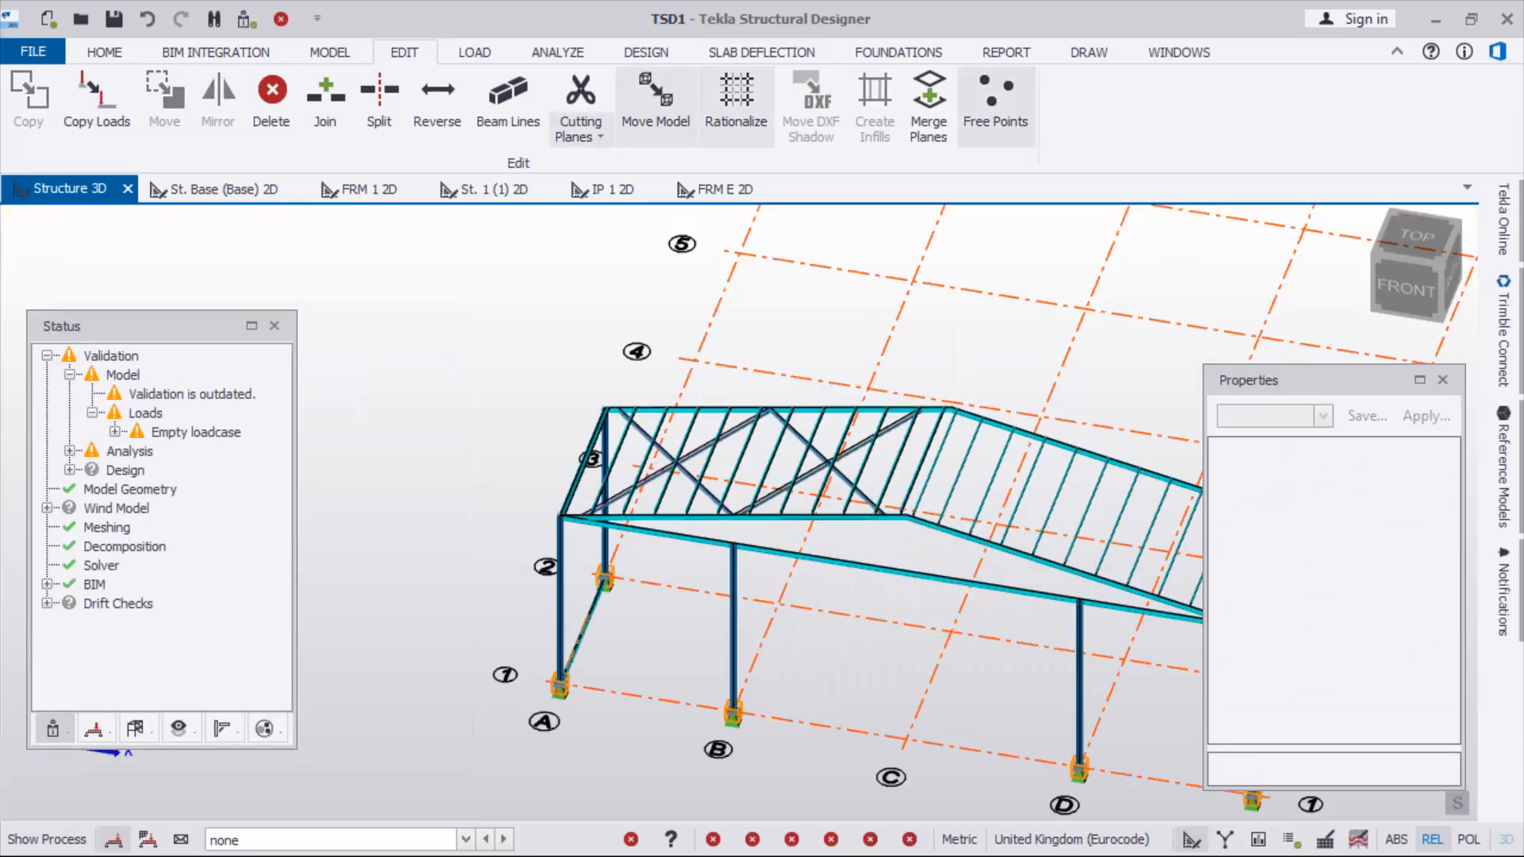
Validate the model again and check where the two roof brace pairs meet on the grid 1 rafter
click(329, 51)
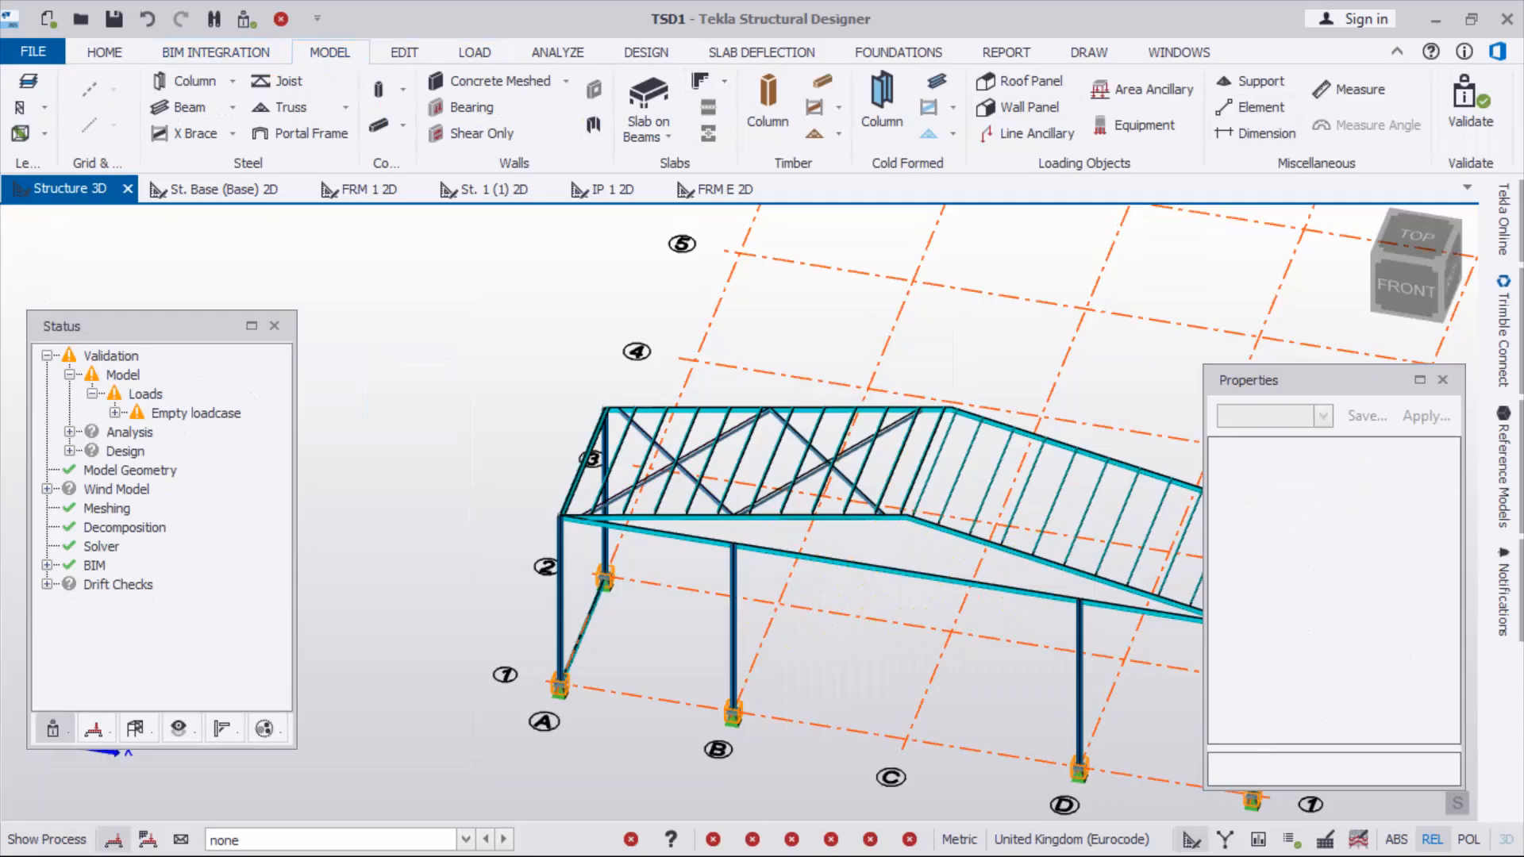
scroll(337, 404, down, 3)
right_drag(337, 405, 408, 435)
scroll(728, 512, up, 10)
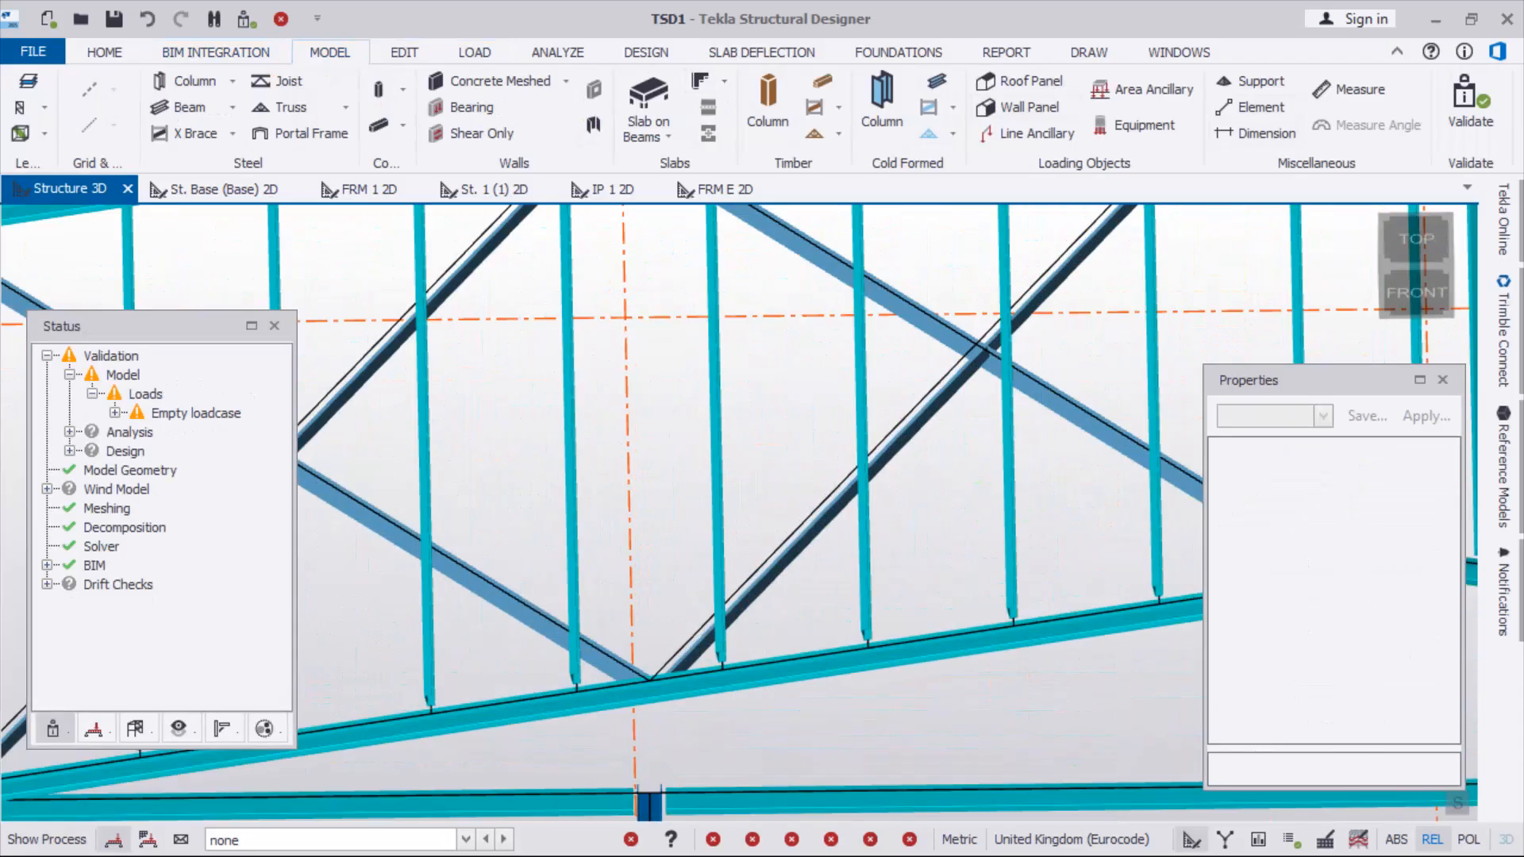
scroll(801, 583, down, 2)
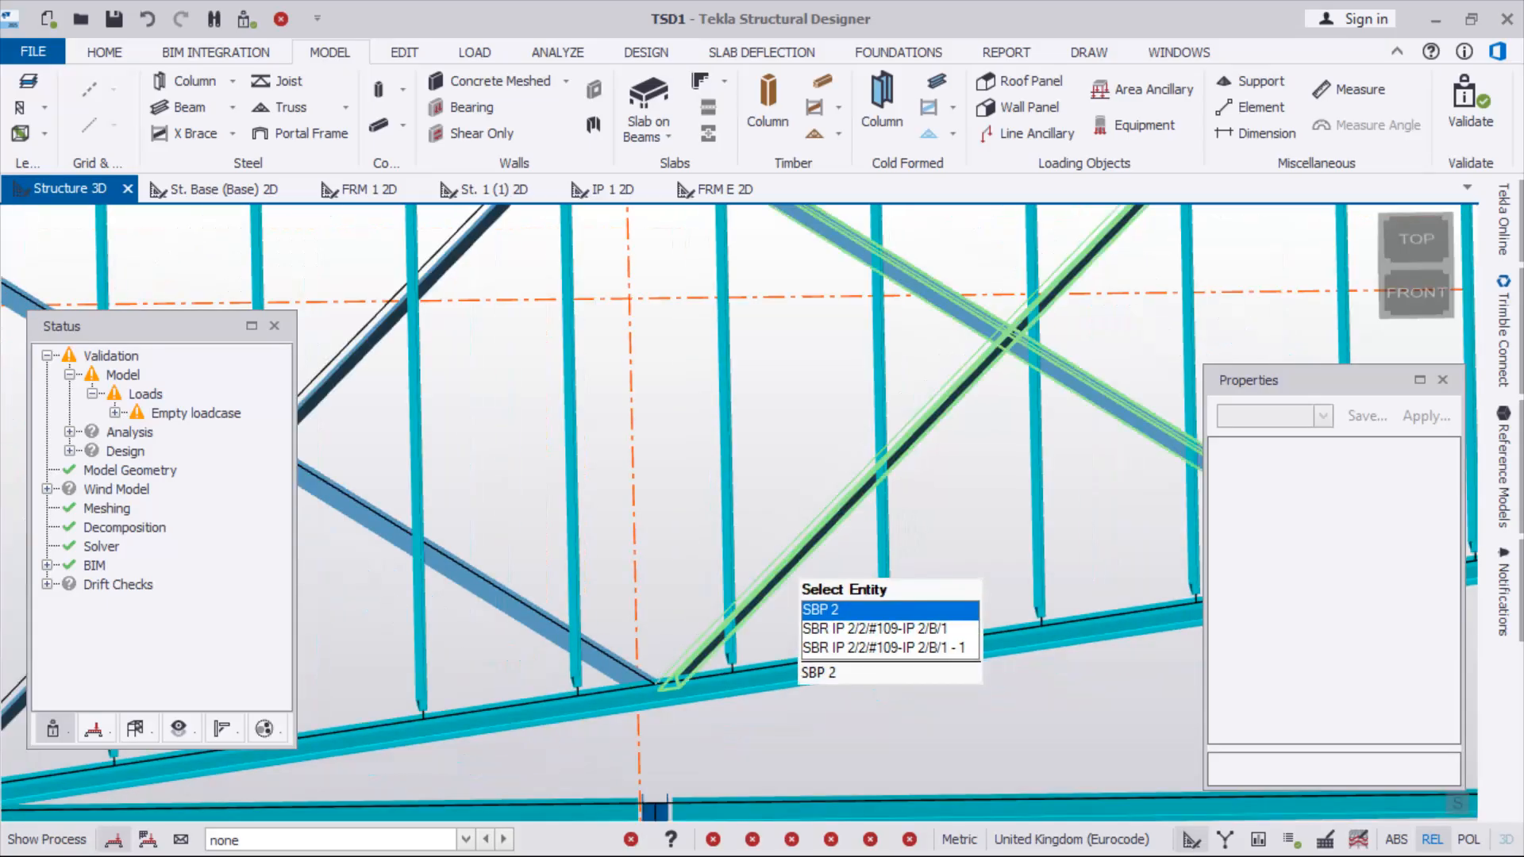
Mirror both roof brace pairs onto the opposite slope, from the column base at A/1 to the column base at E/1
click(802, 583)
scroll(802, 584, down, 3)
scroll(655, 758, up, 5)
scroll(865, 619, down, 6)
right_drag(866, 619, 605, 406)
scroll(605, 406, down, 3)
scroll(608, 627, up, 2)
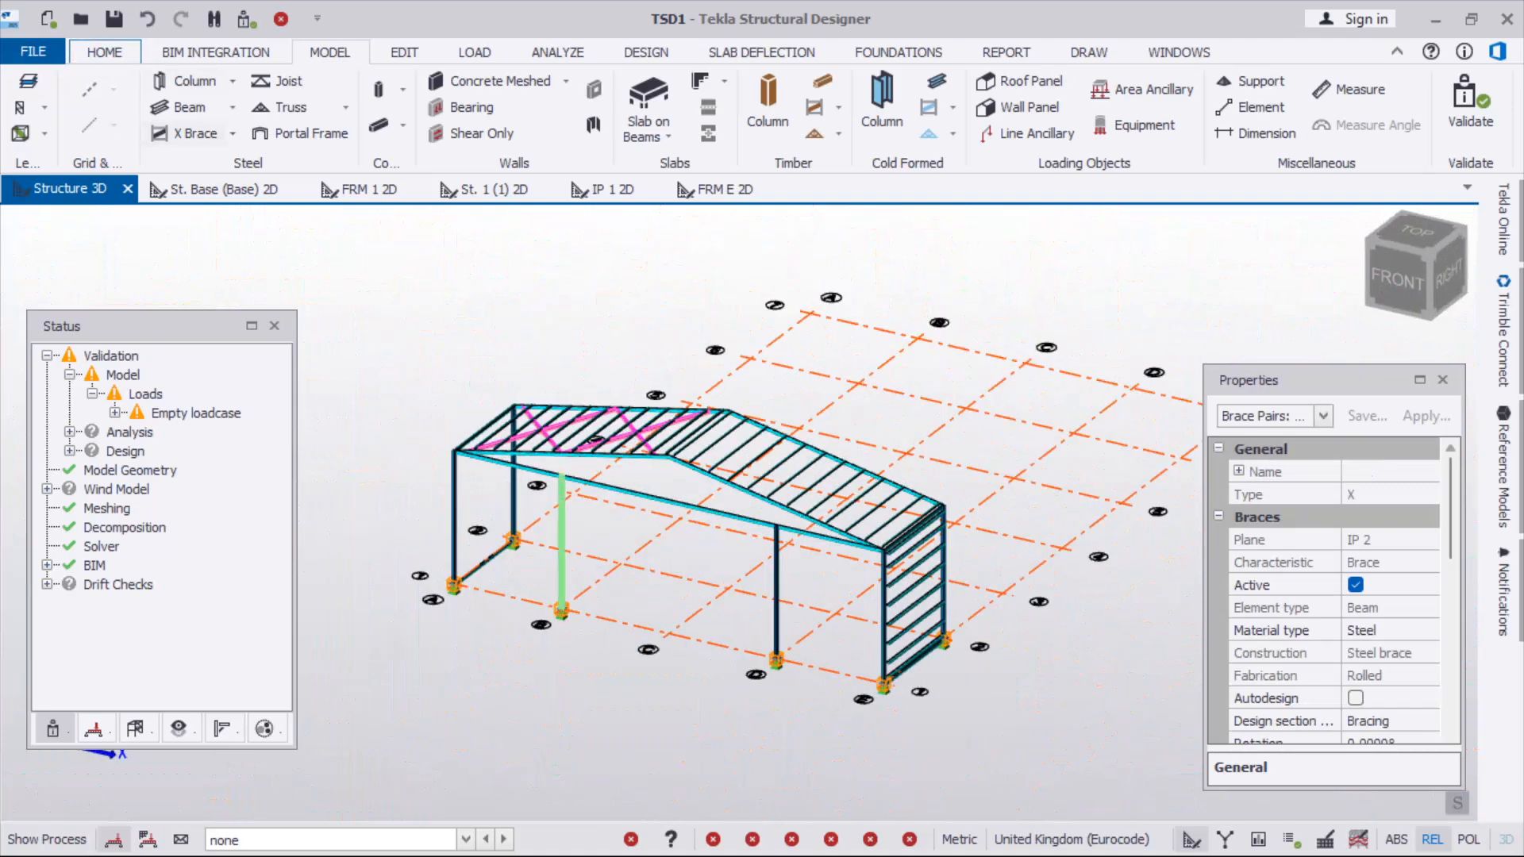
click(404, 52)
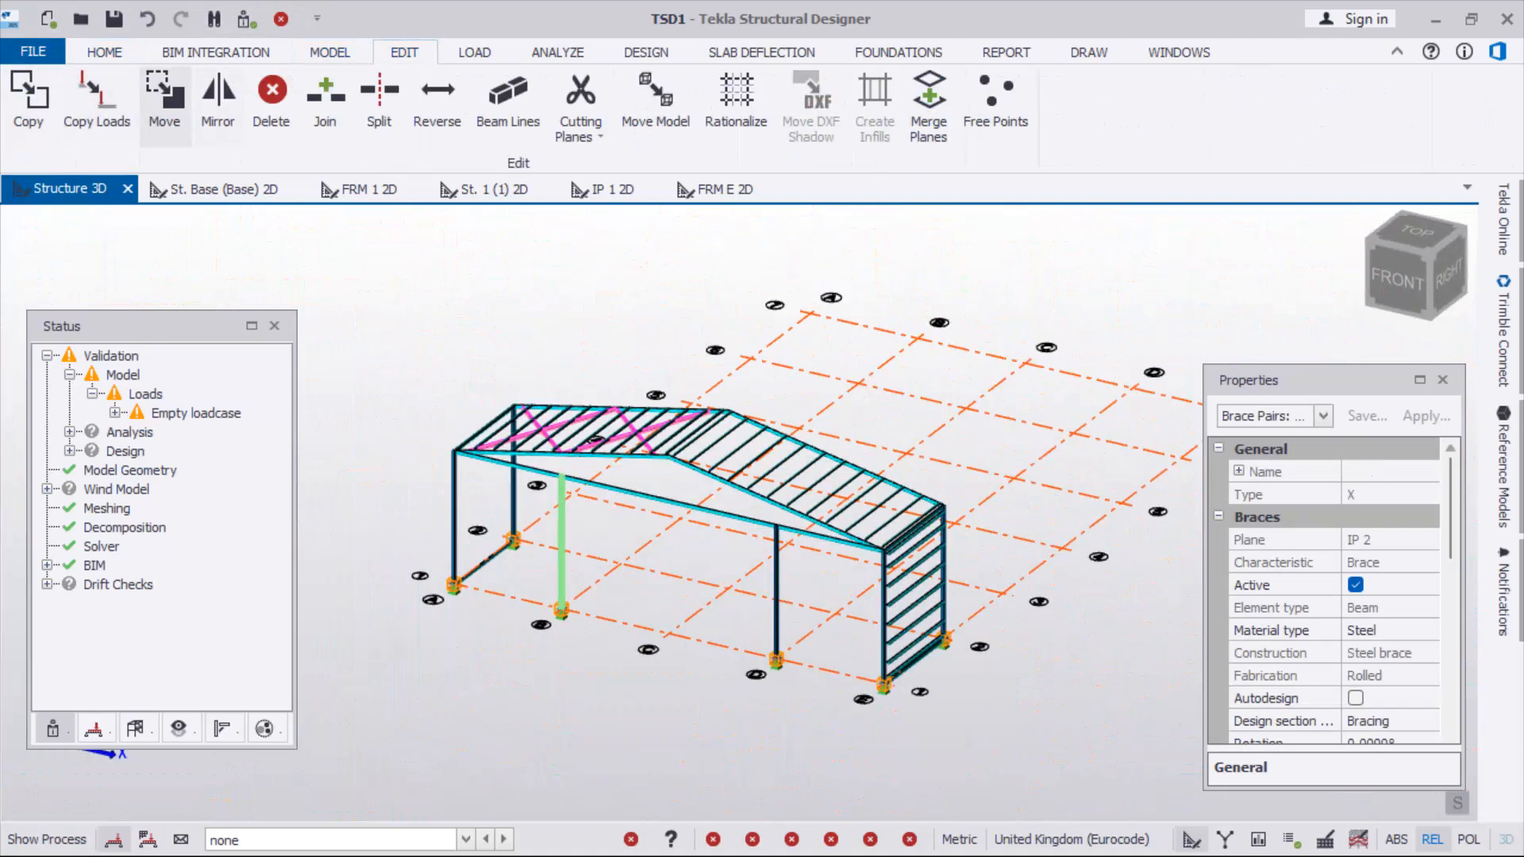
click(218, 99)
scroll(631, 528, down, 1)
scroll(659, 589, up, 3)
scroll(657, 587, up, 2)
click(669, 594)
scroll(668, 594, down, 2)
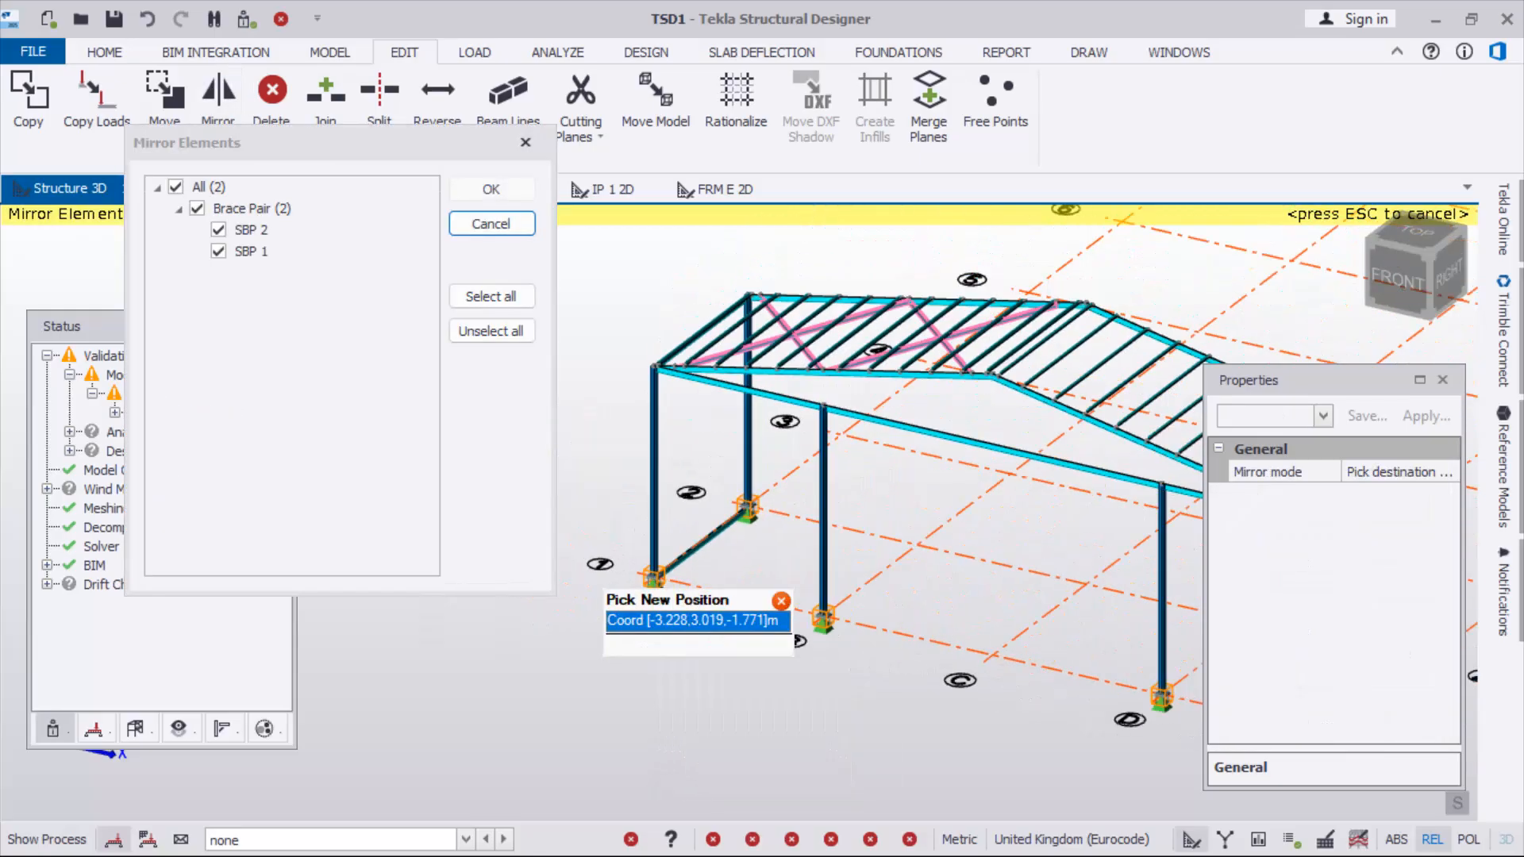
scroll(904, 639, up, 3)
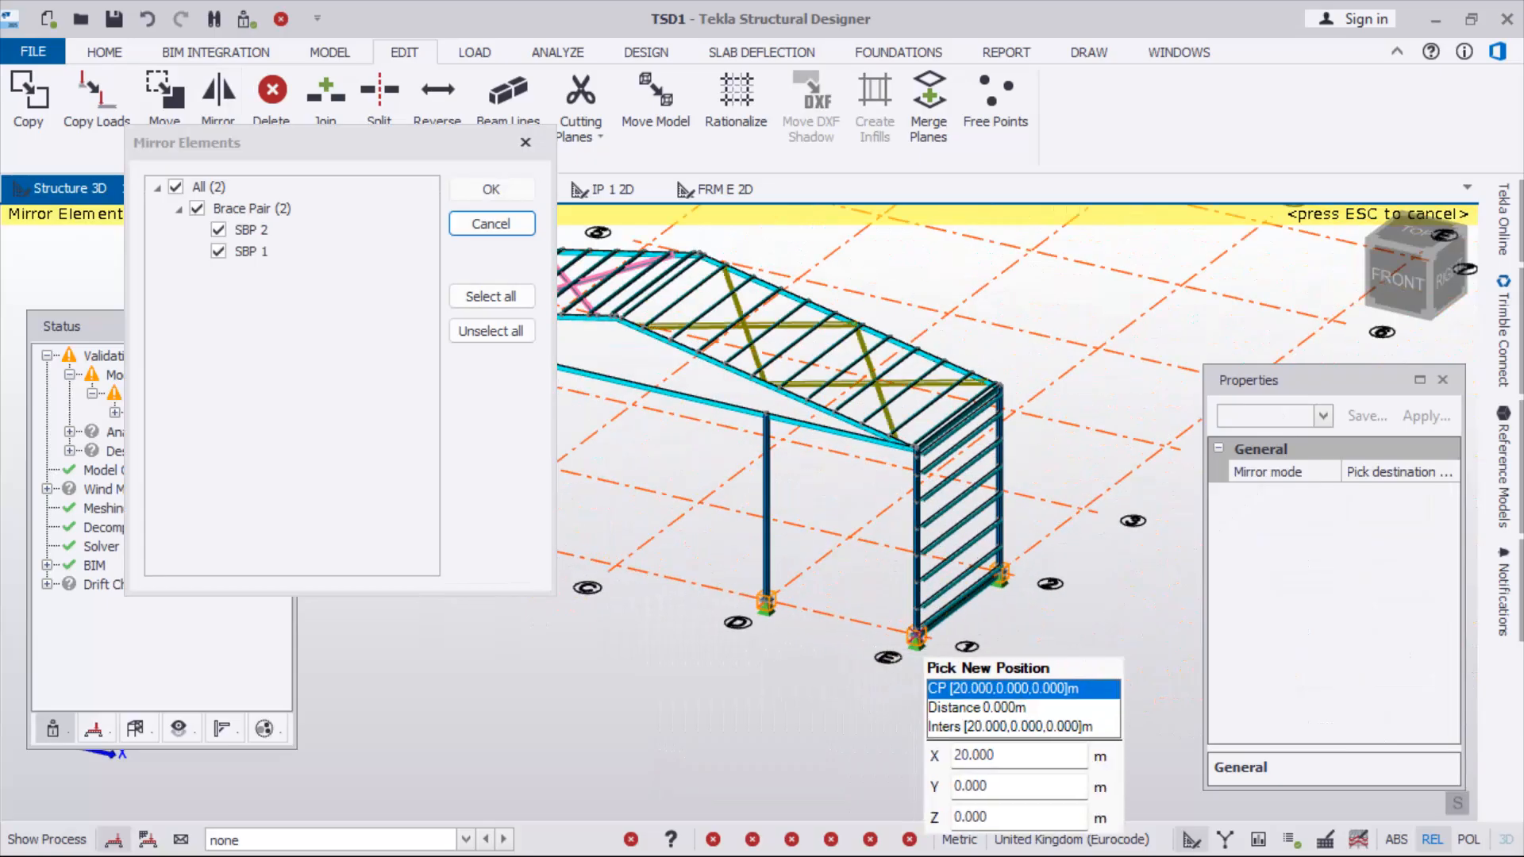
click(917, 635)
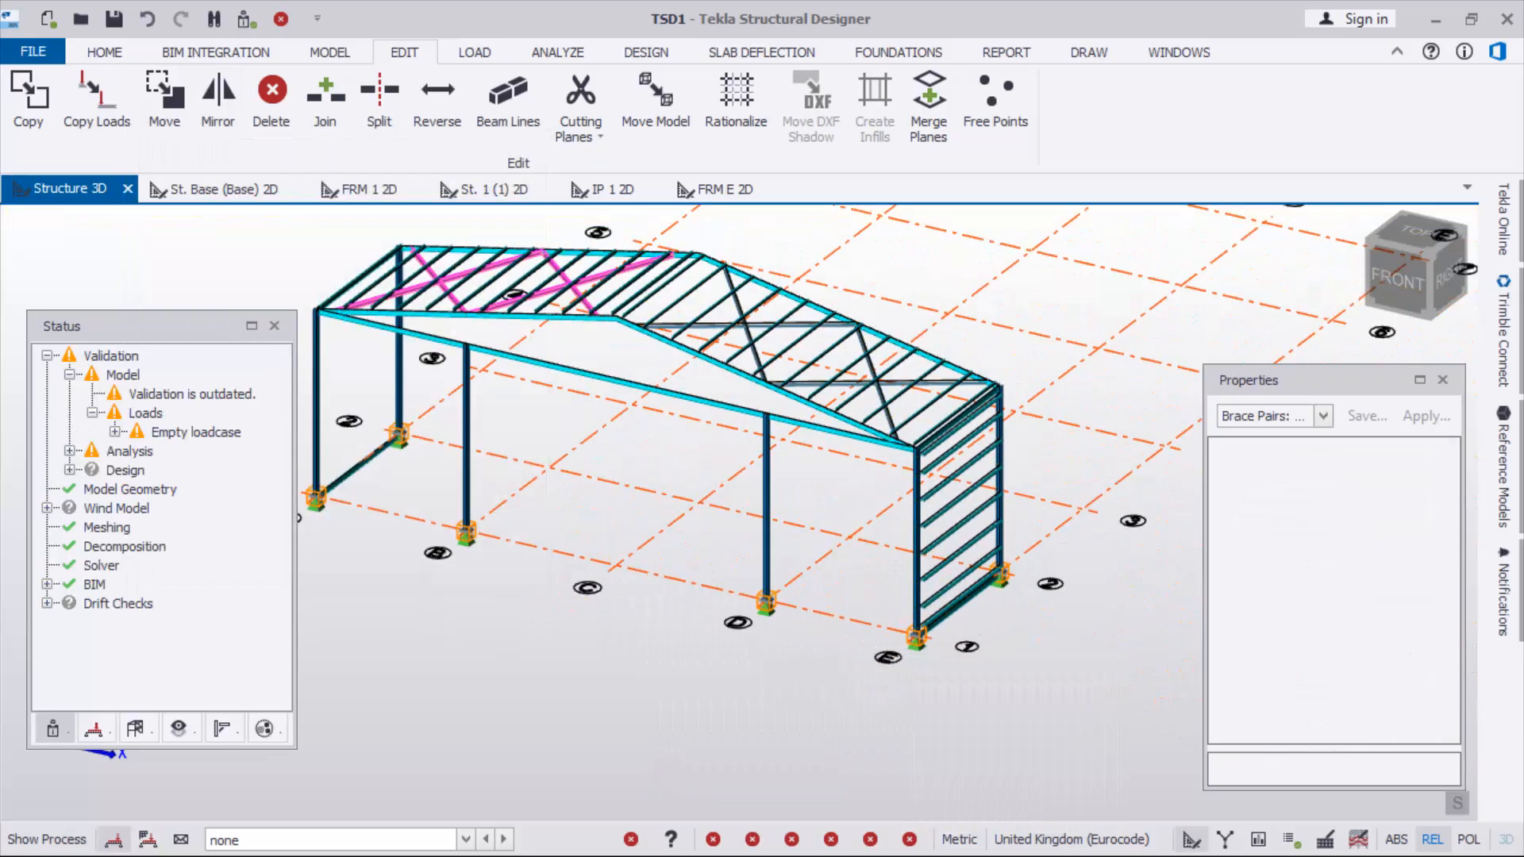
Examine the mirrored braces on the second roof slope against the channels and rafters from several angles
scroll(897, 632, down, 2)
right_drag(837, 622, 758, 646)
scroll(627, 485, up, 4)
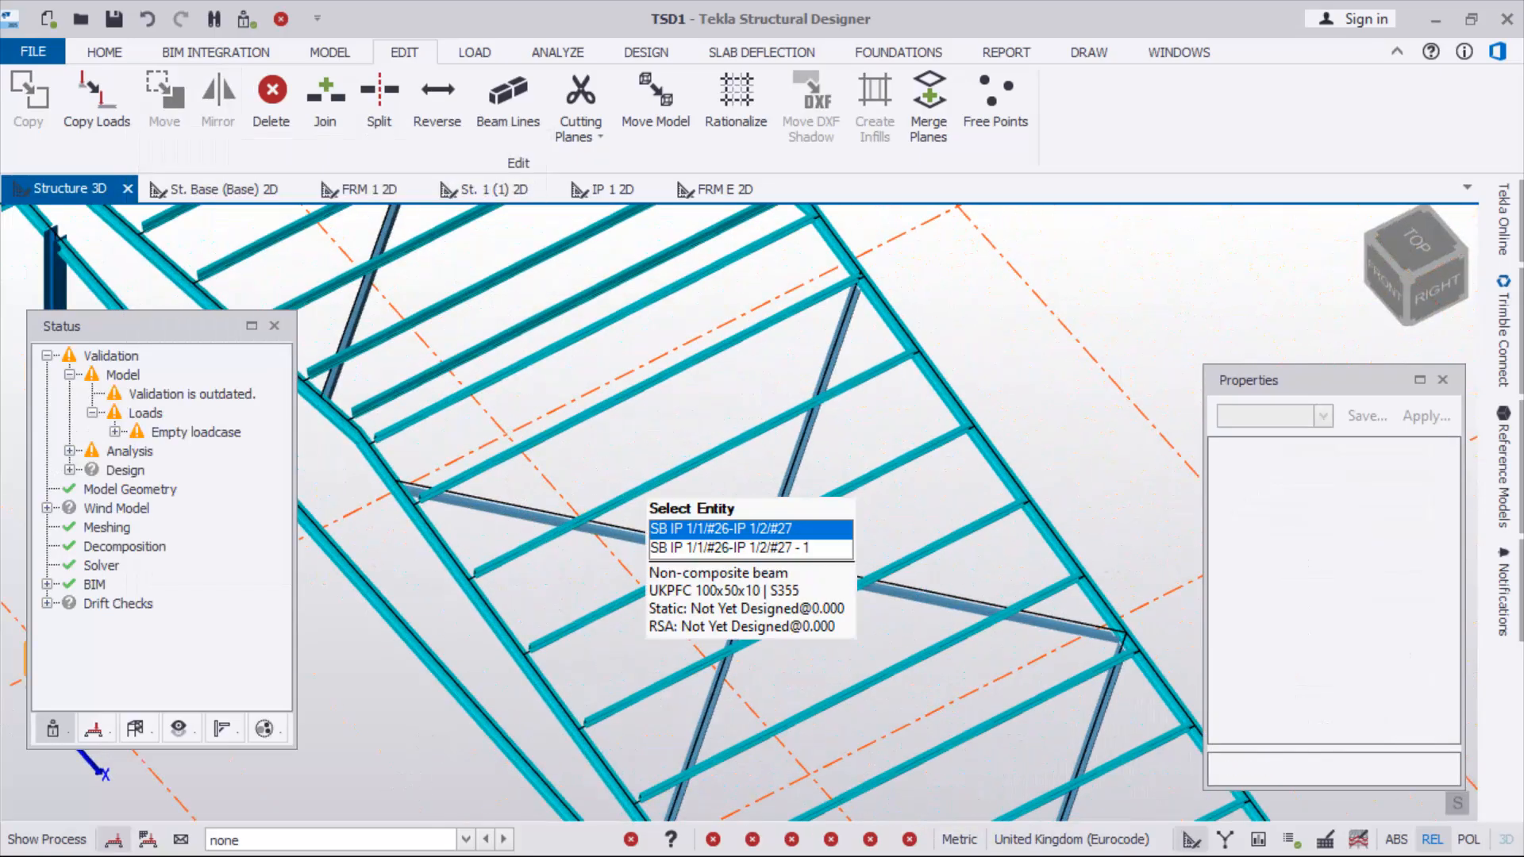
scroll(631, 488, down, 1)
right_drag(635, 491, 657, 409)
scroll(794, 505, down, 2)
scroll(787, 508, down, 2)
right_drag(788, 508, 793, 524)
right_drag(480, 430, 490, 445)
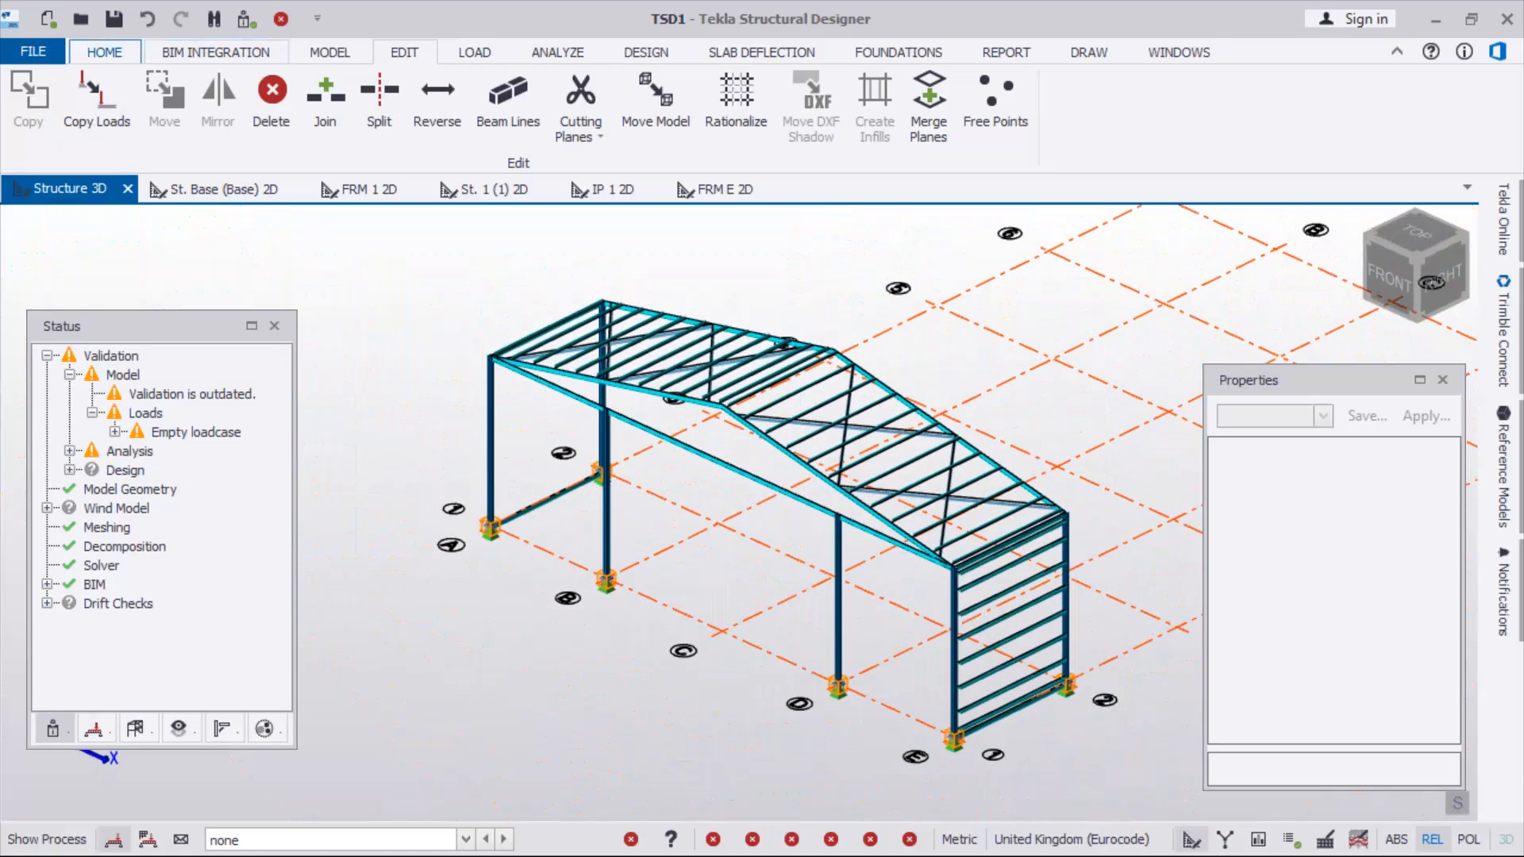
Validate the model with the bracing on both roof slopes
click(104, 51)
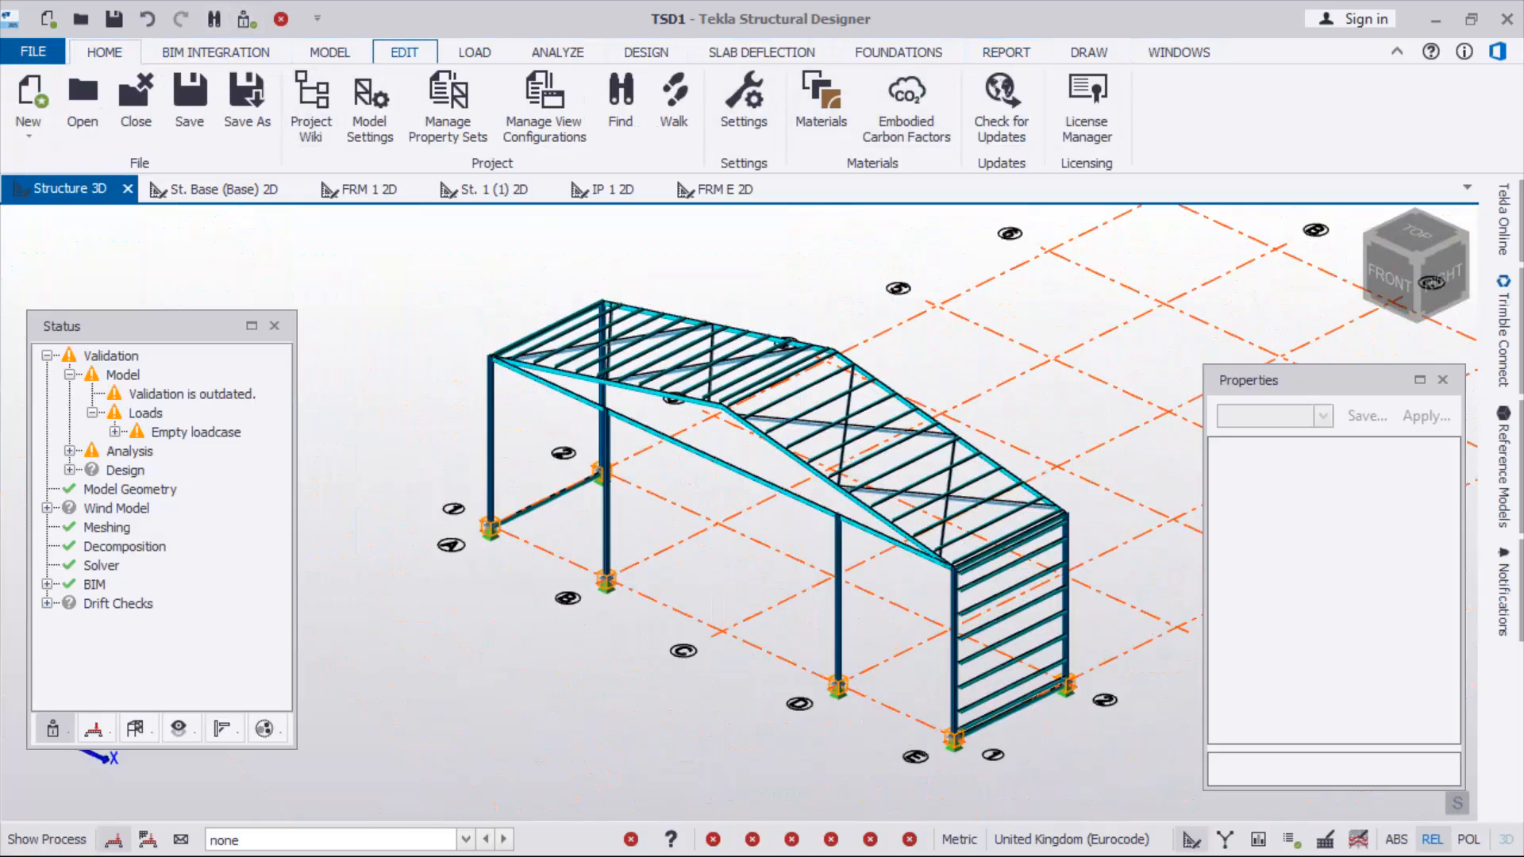
click(329, 51)
click(1471, 105)
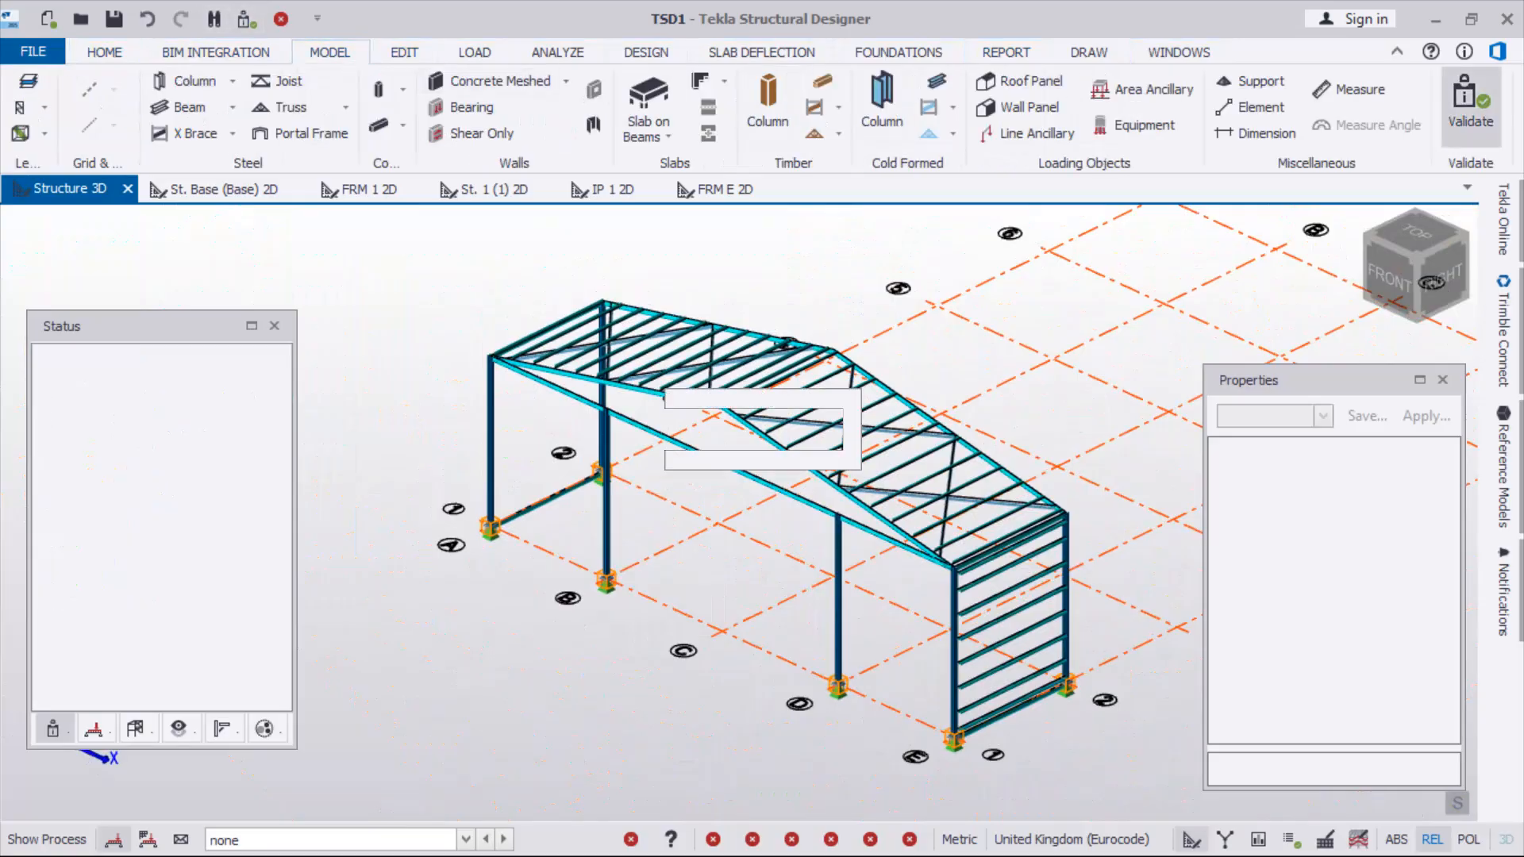
Start a steel X brace for the grid E side wall with the Bracing design section order, keeping the RSA 100x100 section
scroll(562, 519, down, 3)
scroll(659, 556, up, 3)
scroll(651, 533, up, 3)
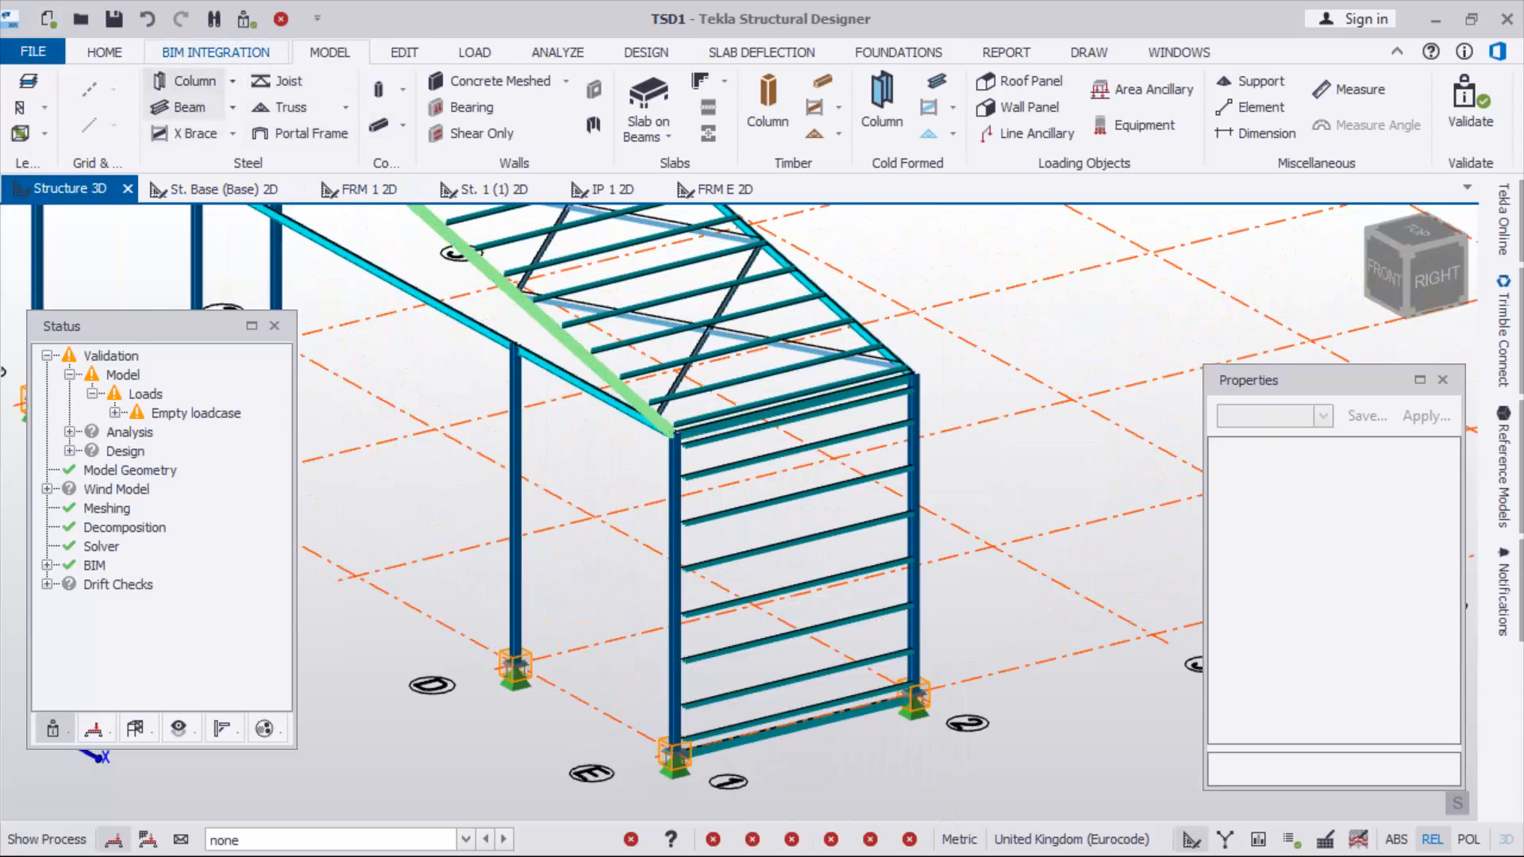
click(404, 52)
click(330, 51)
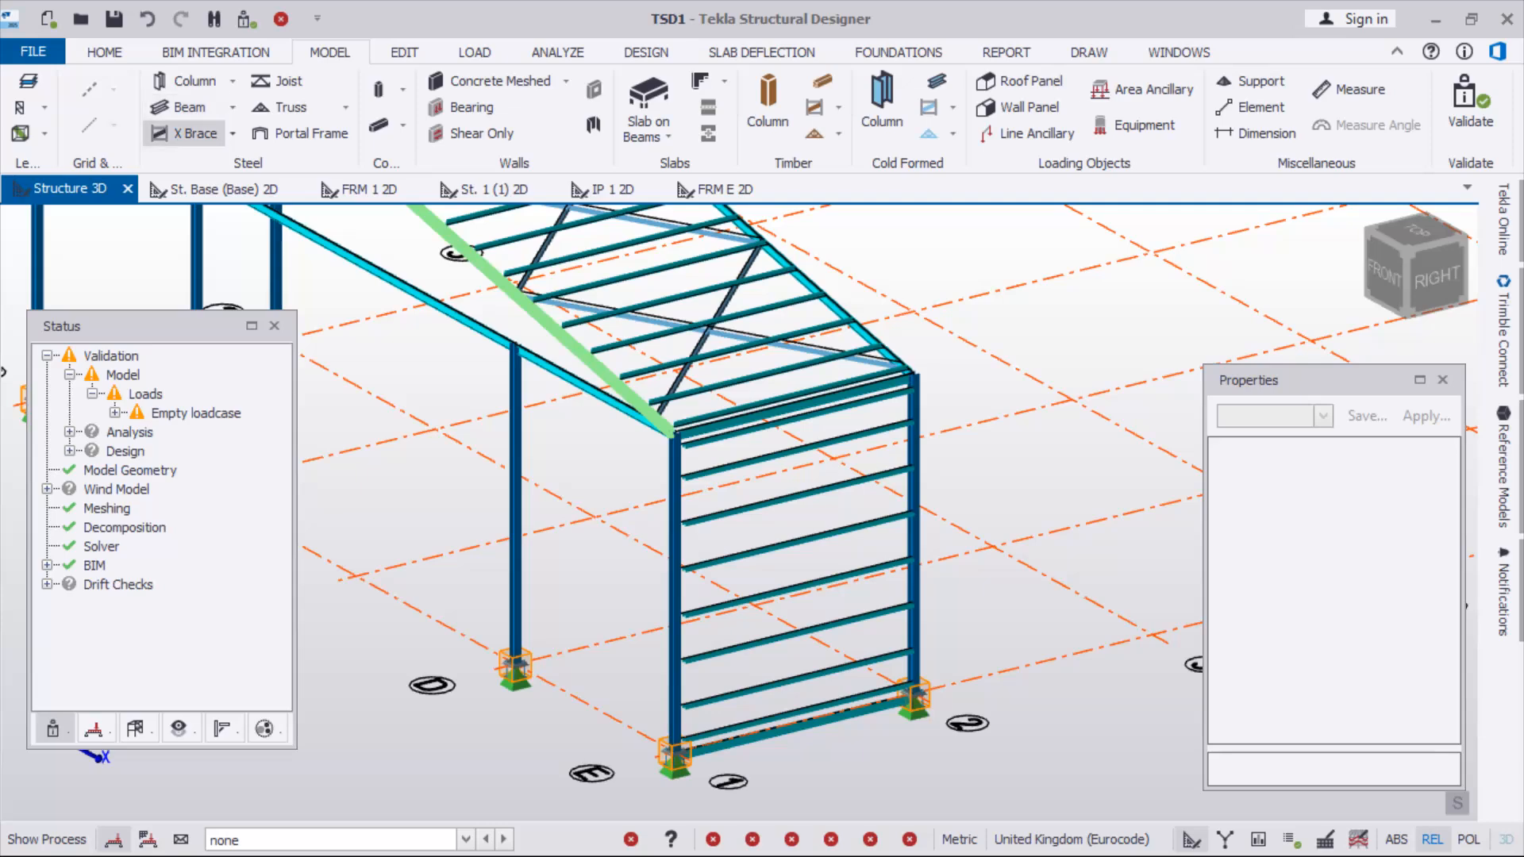
click(183, 133)
scroll(829, 484, up, 2)
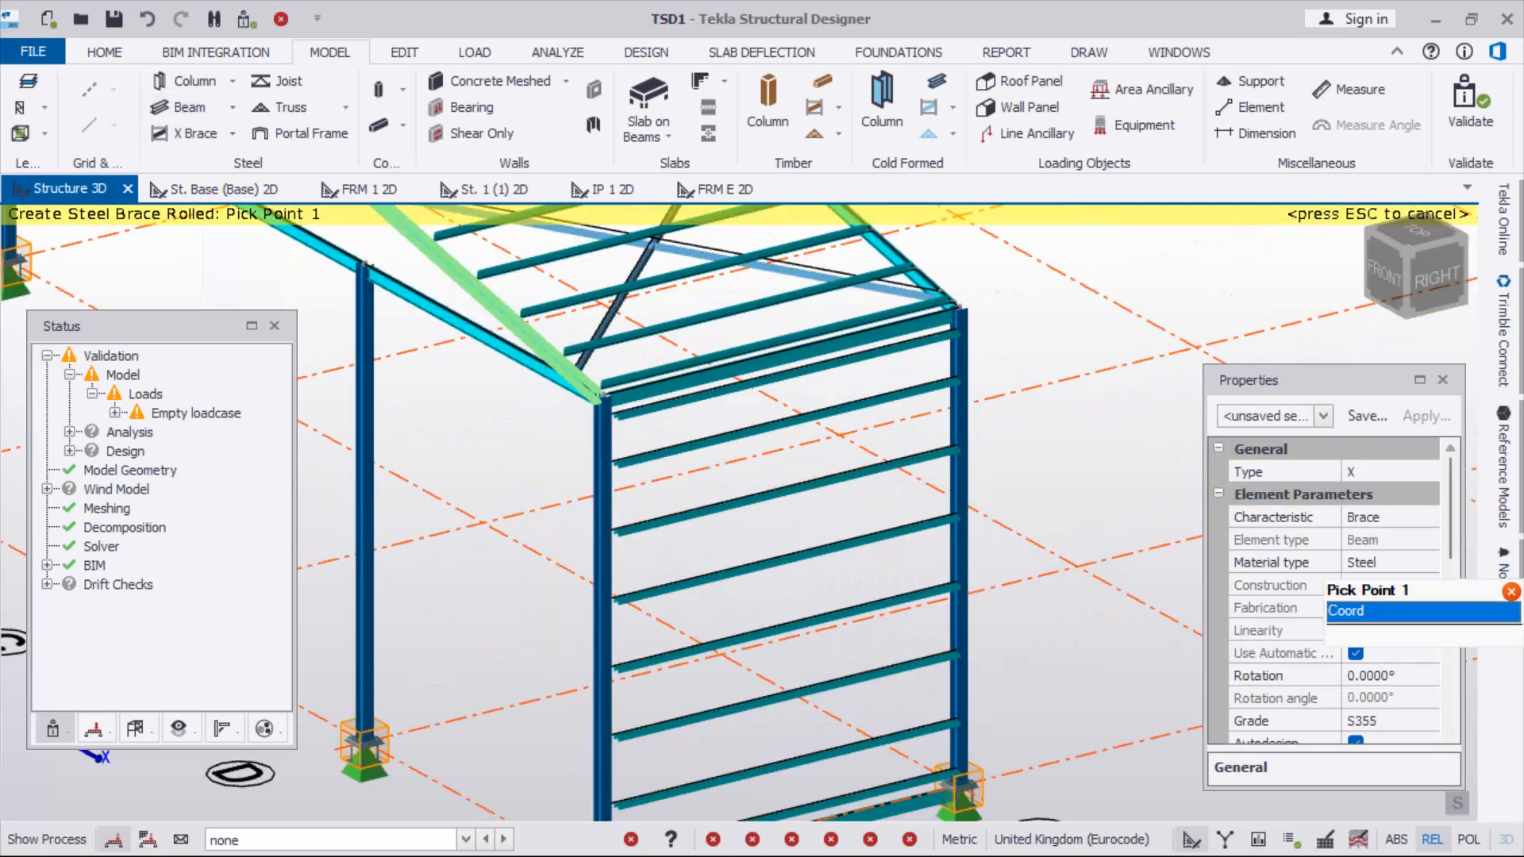
drag(1451, 512, 1451, 601)
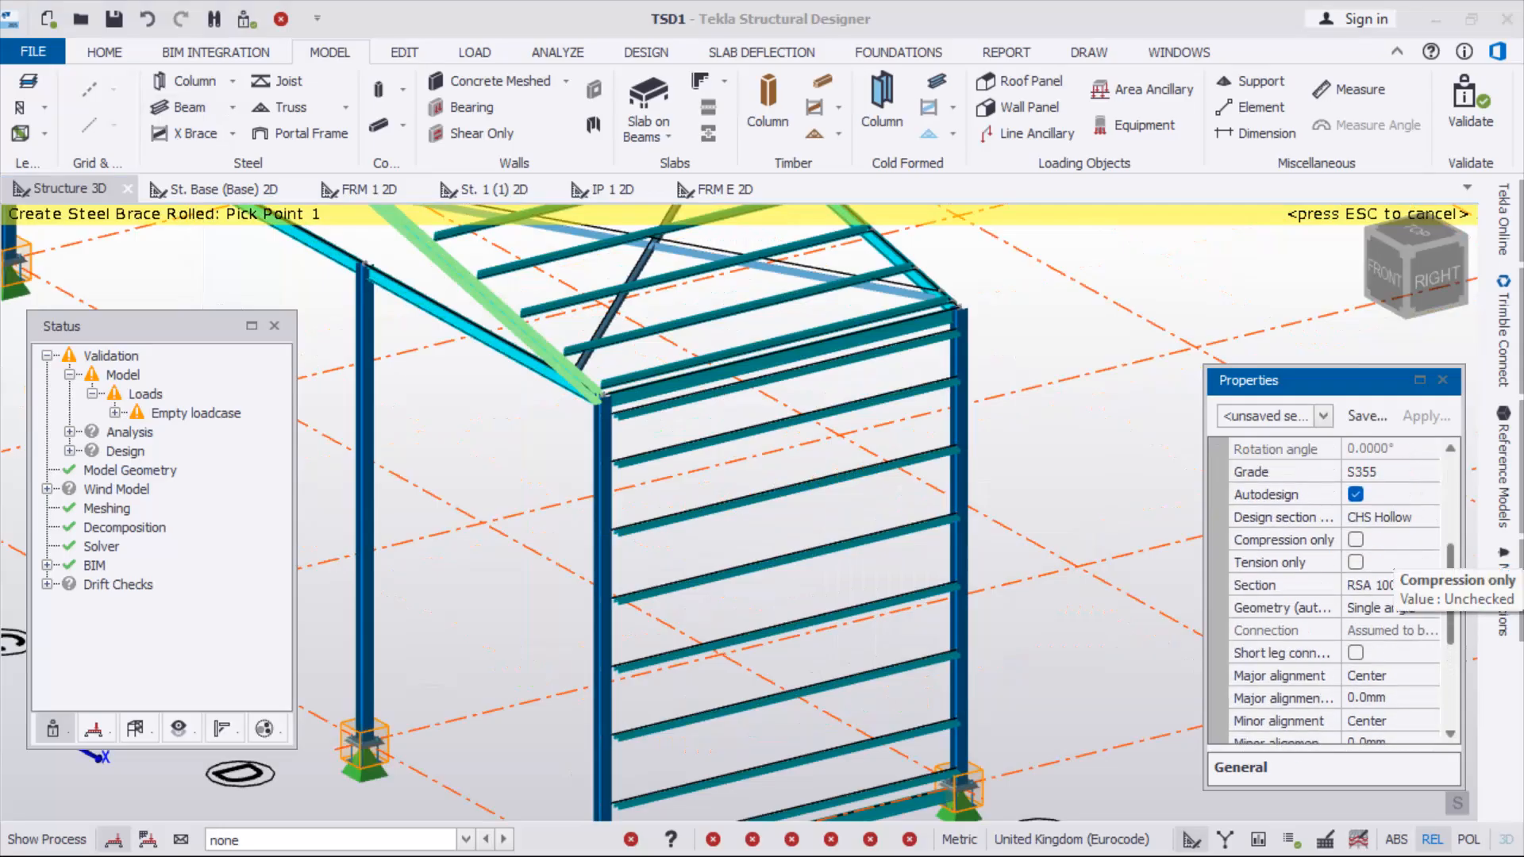
click(1428, 517)
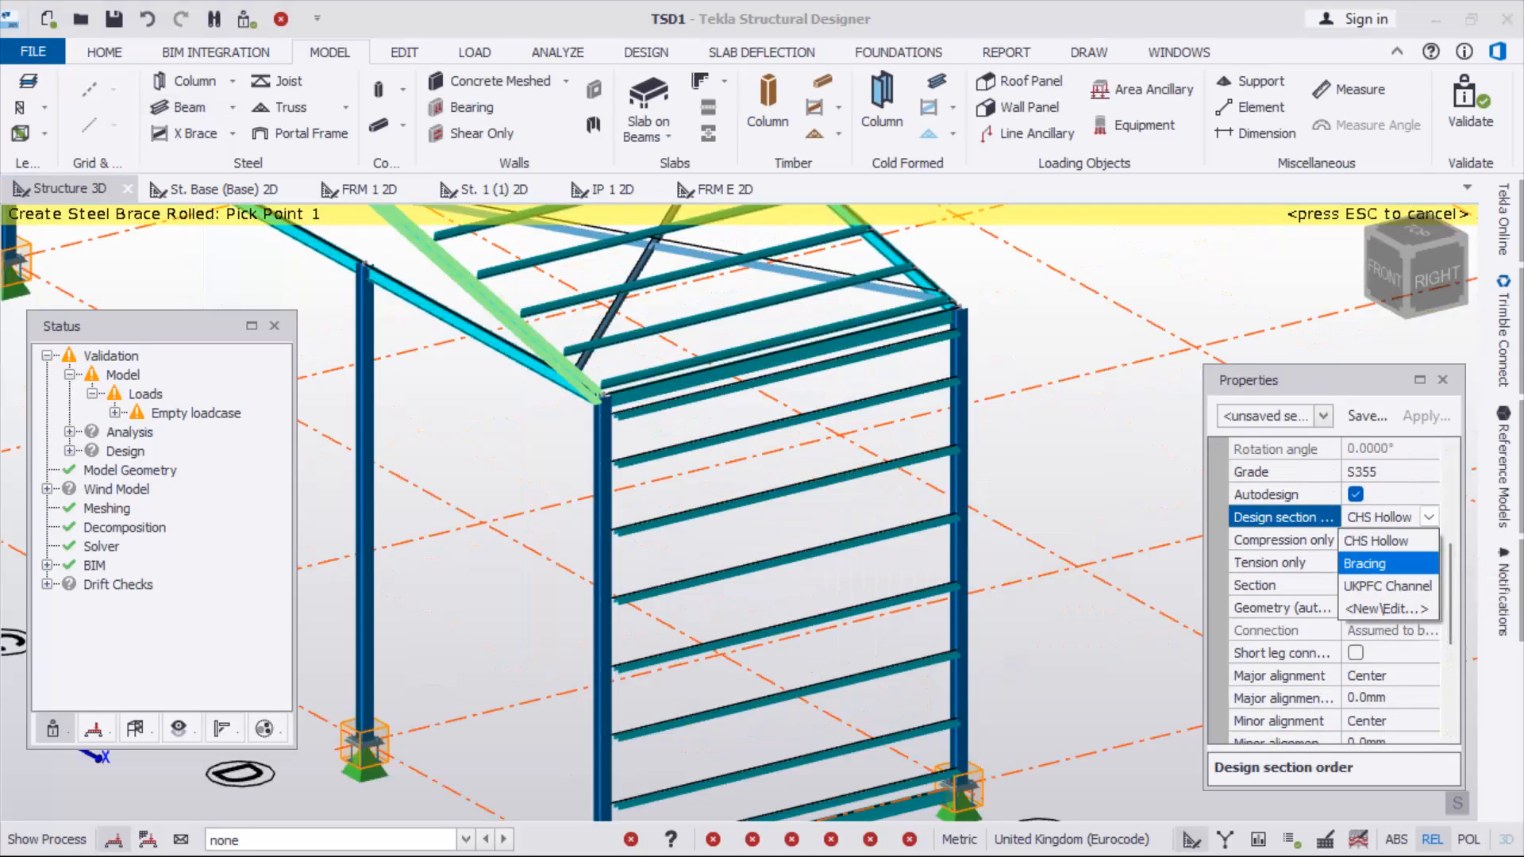
click(1364, 563)
scroll(1334, 596, down, 4)
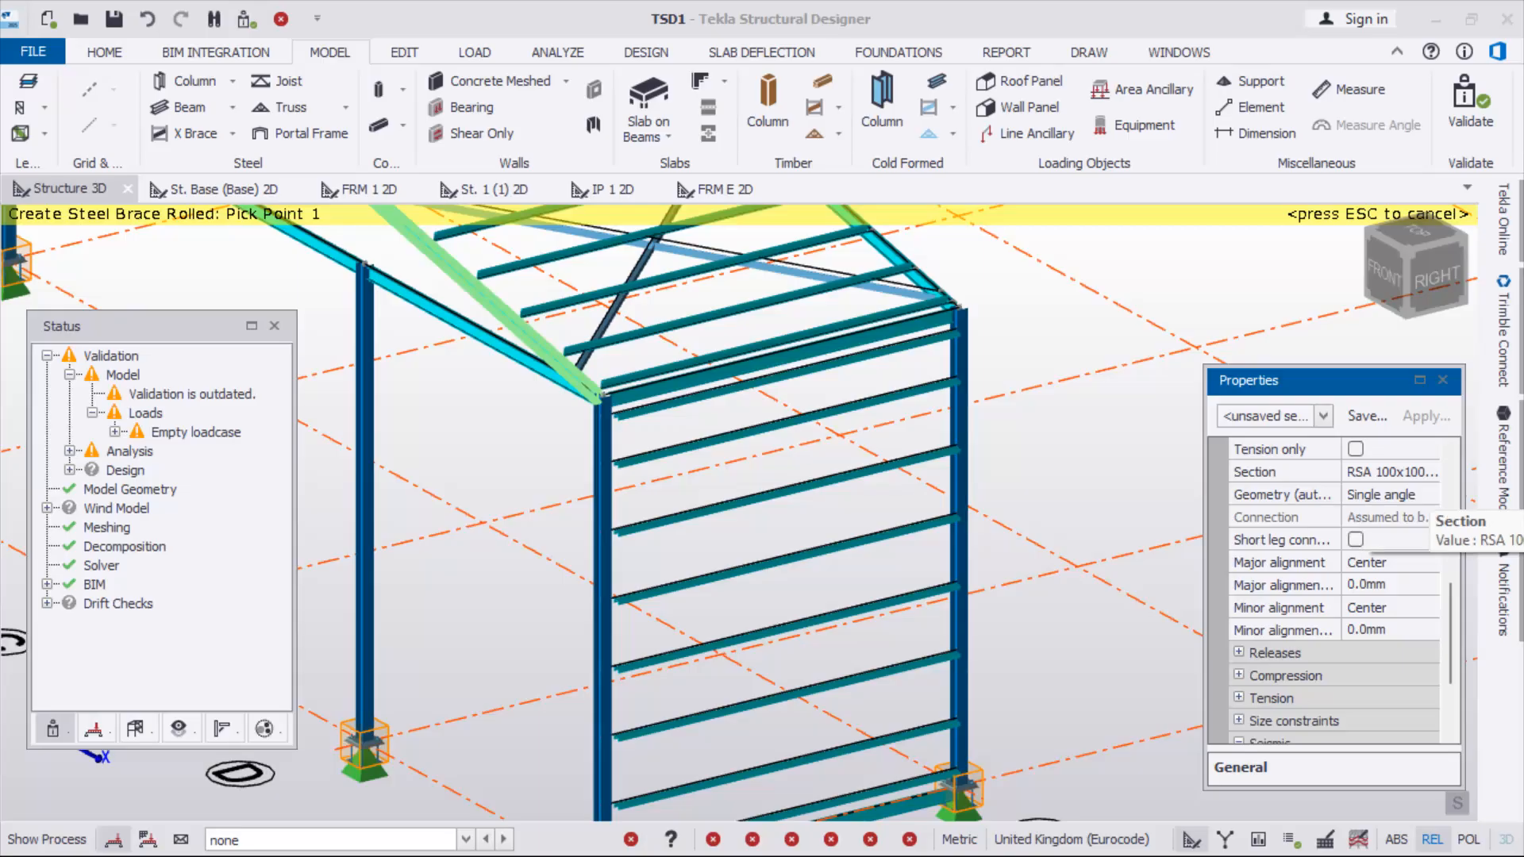
click(1430, 471)
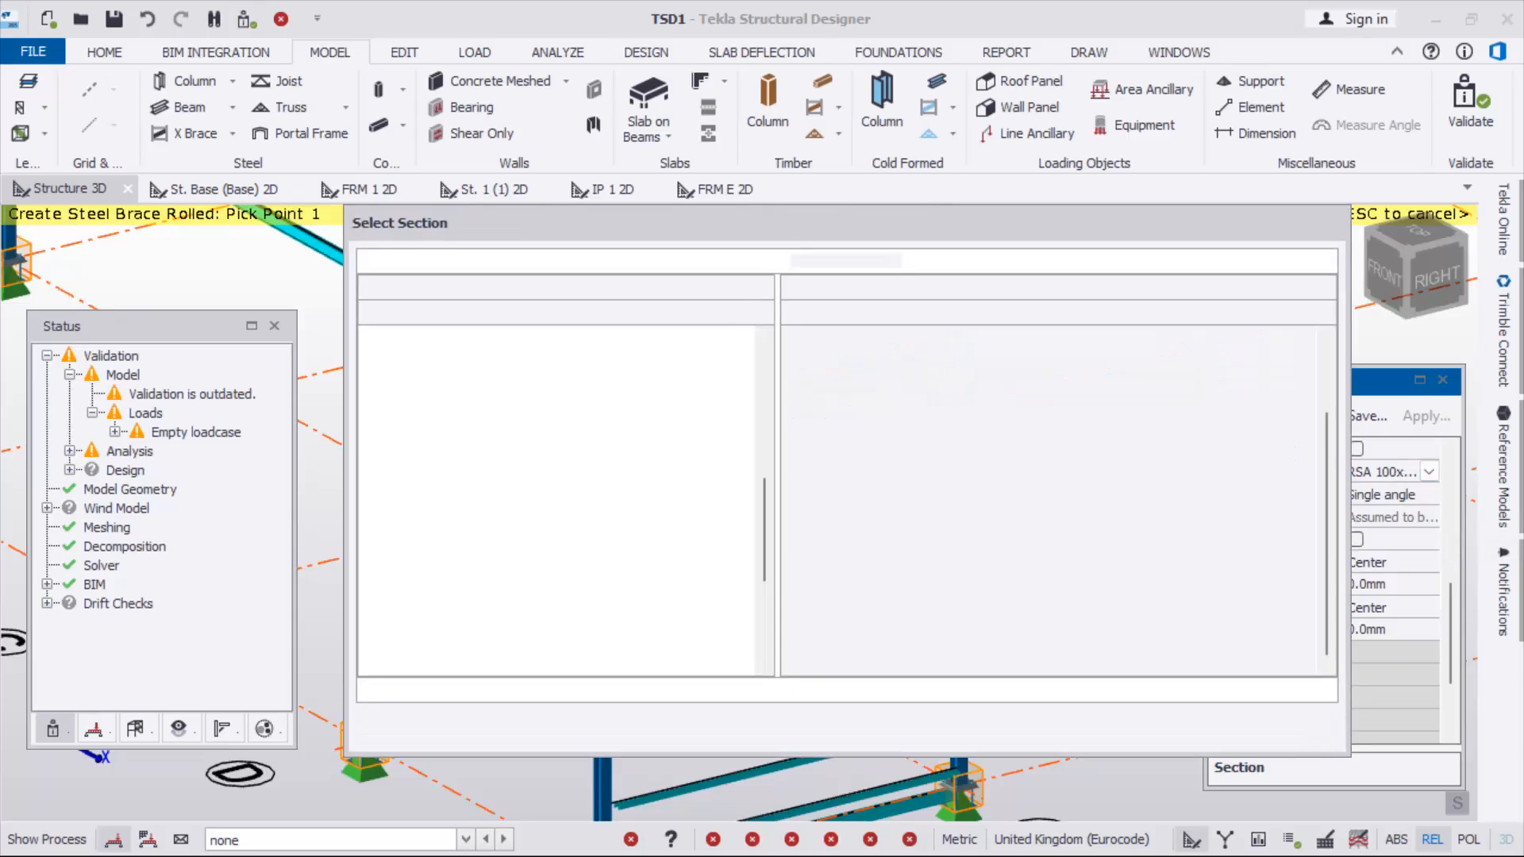
click(395, 724)
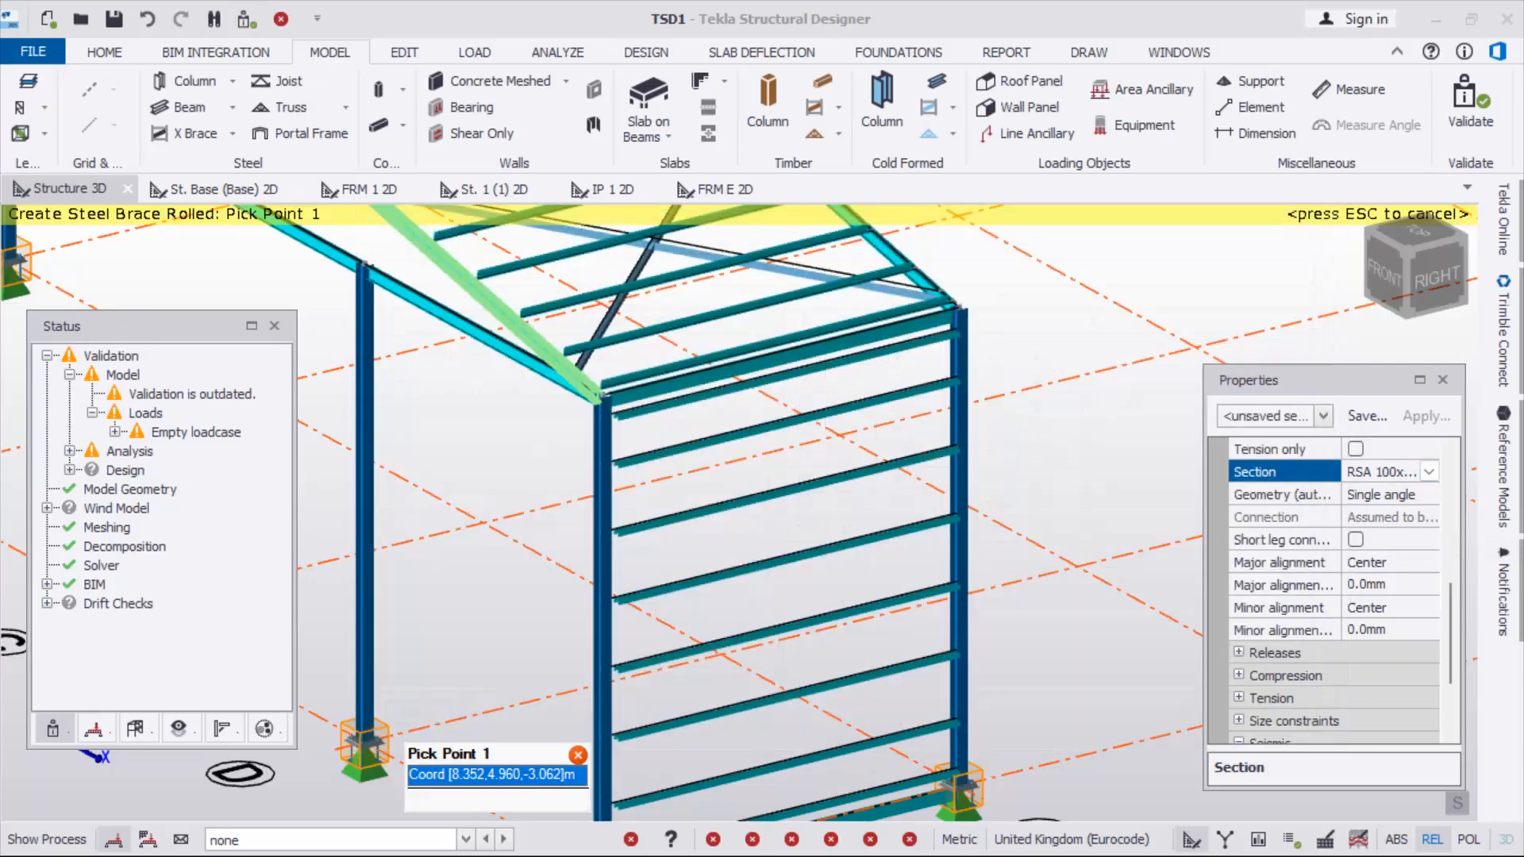
Place the X brace's upper corners near the column tops, about 5.8 m up column E/1 and 5.741 m up column E/2
scroll(611, 408, up, 5)
scroll(551, 389, up, 3)
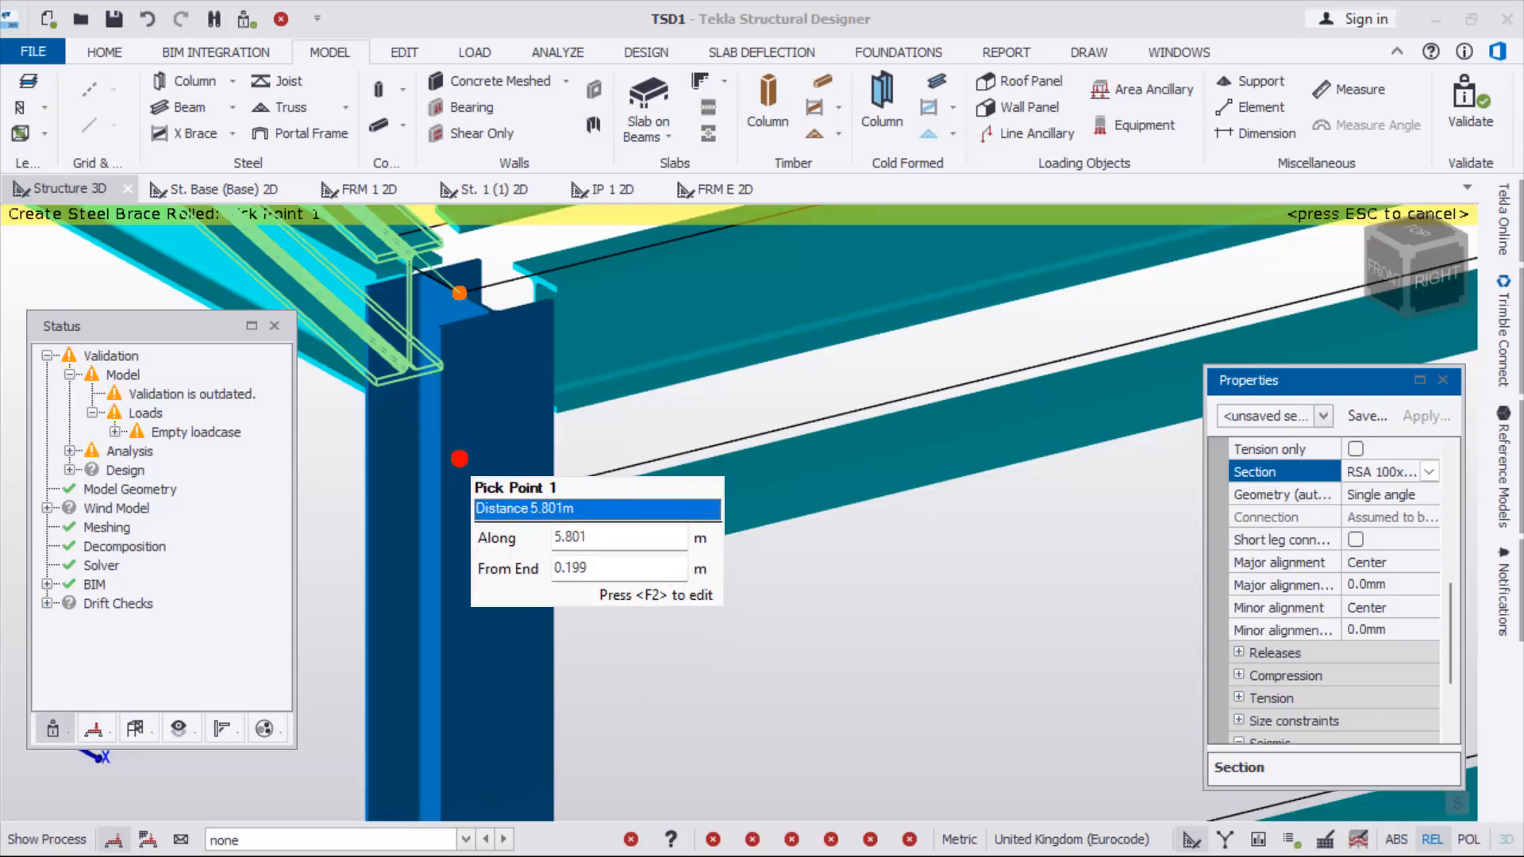
click(458, 459)
scroll(459, 459, down, 5)
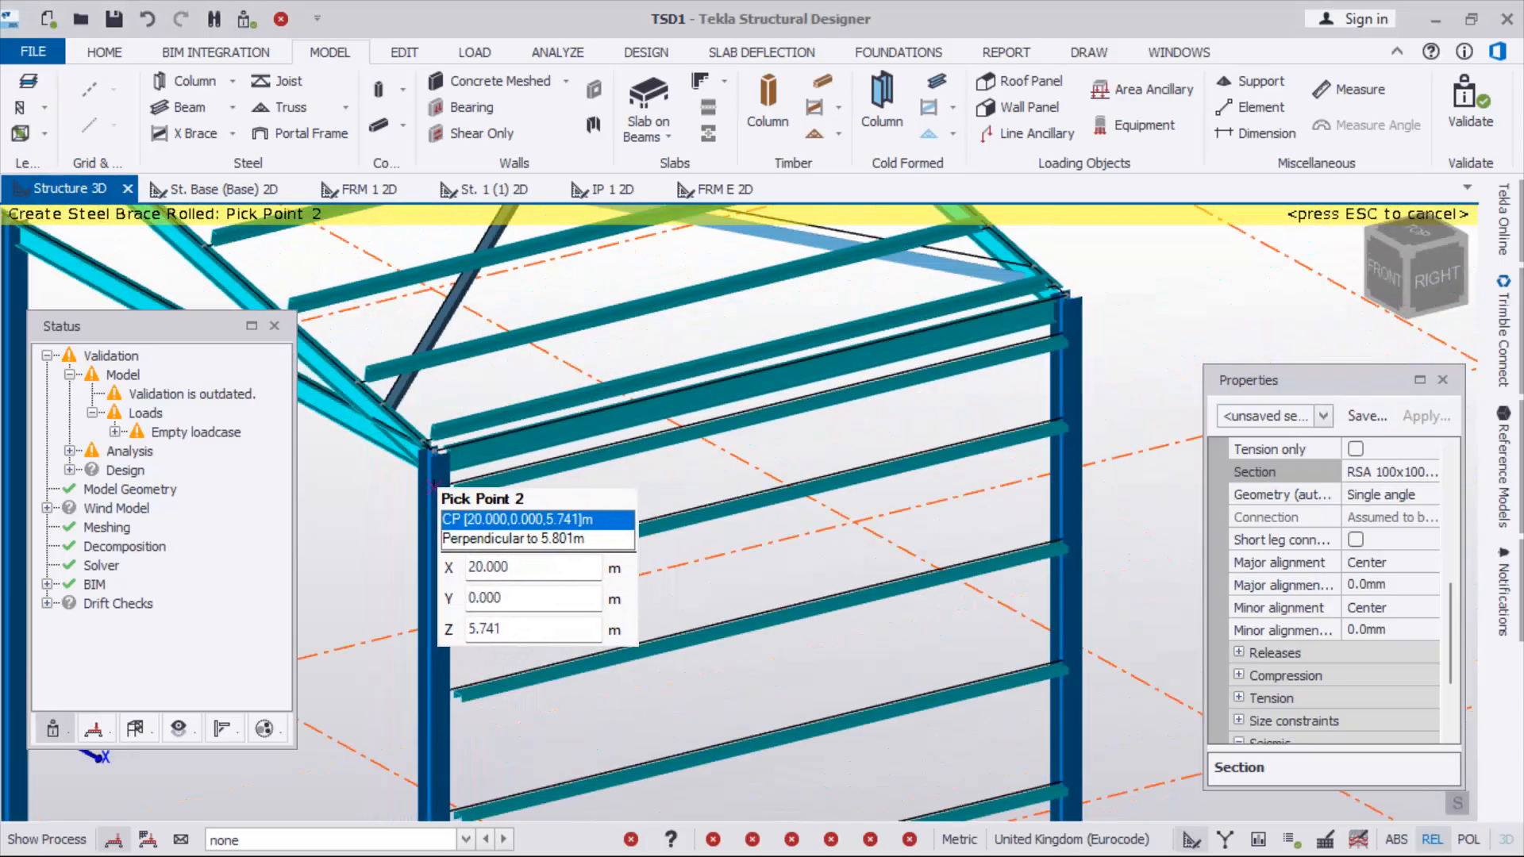
scroll(981, 375, up, 5)
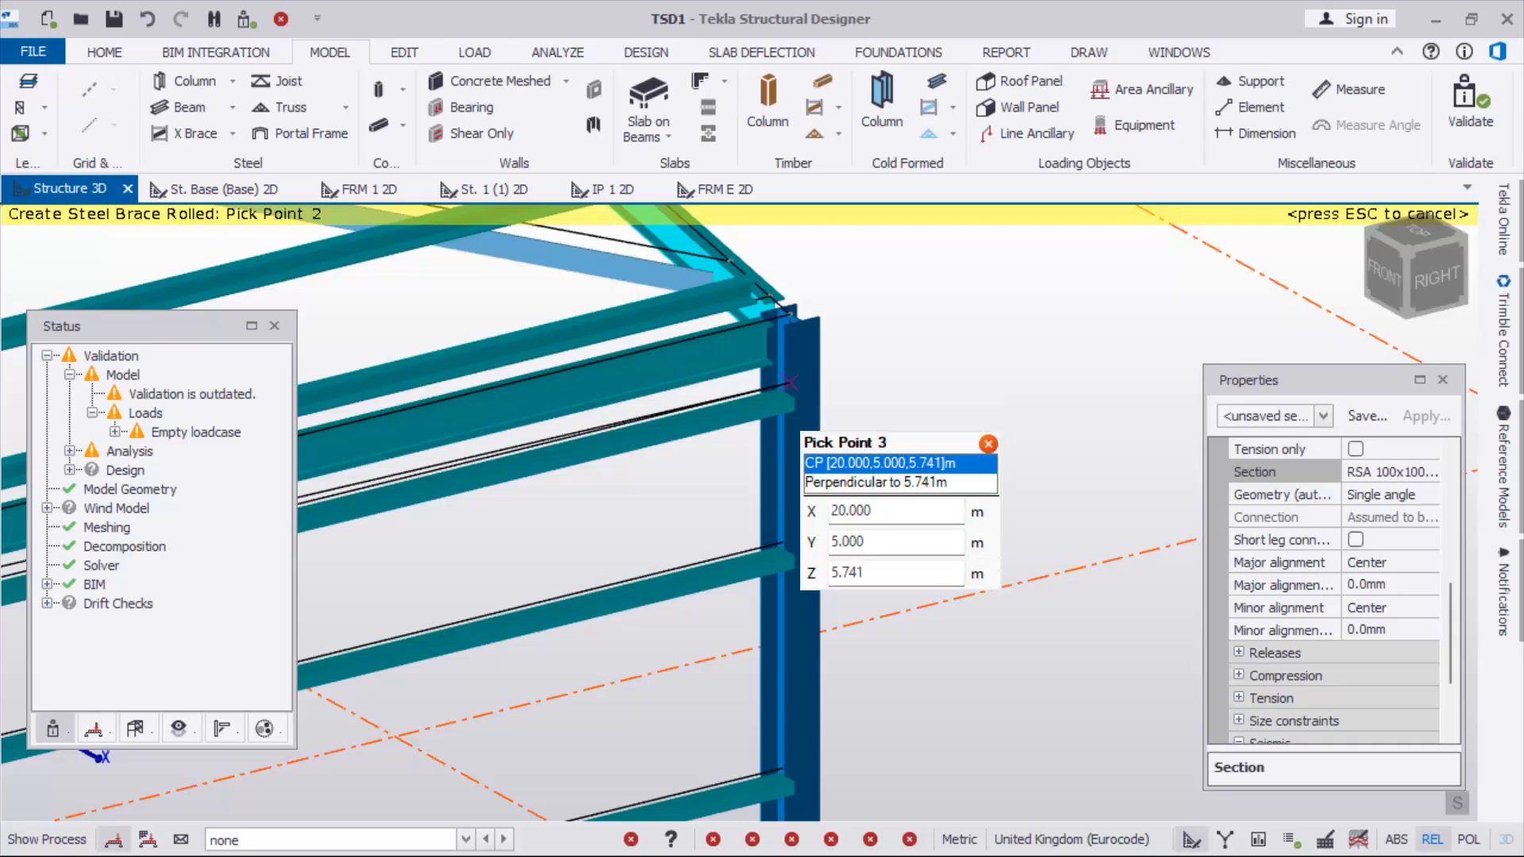
click(790, 382)
Complete the wall X brace with its lower corners 2.805 m up columns E/2 and E/1, and end the brace command
scroll(789, 382, down, 4)
scroll(808, 408, up, 4)
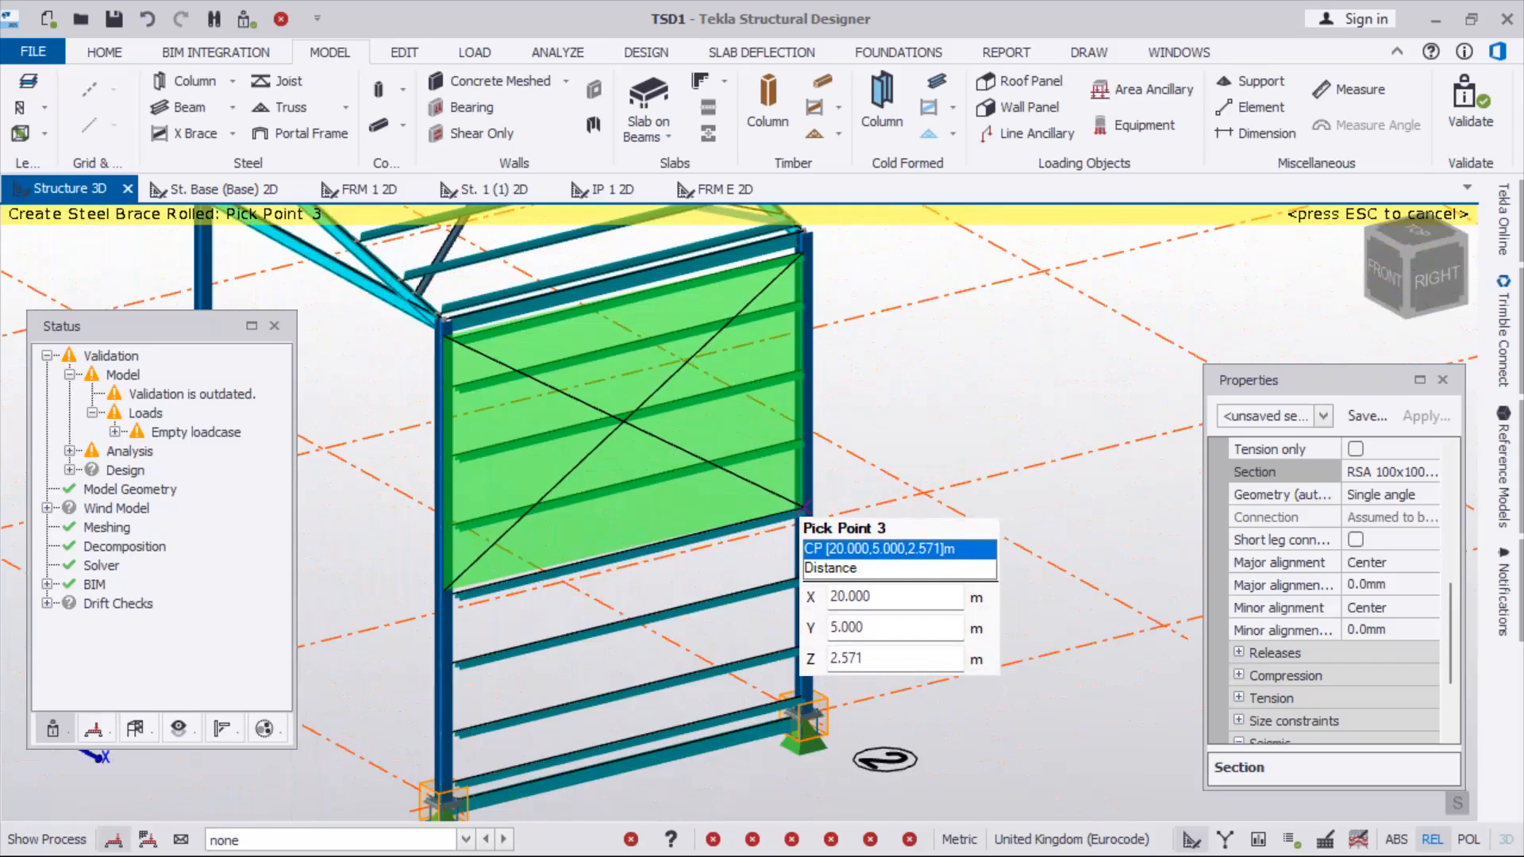
scroll(803, 484, up, 2)
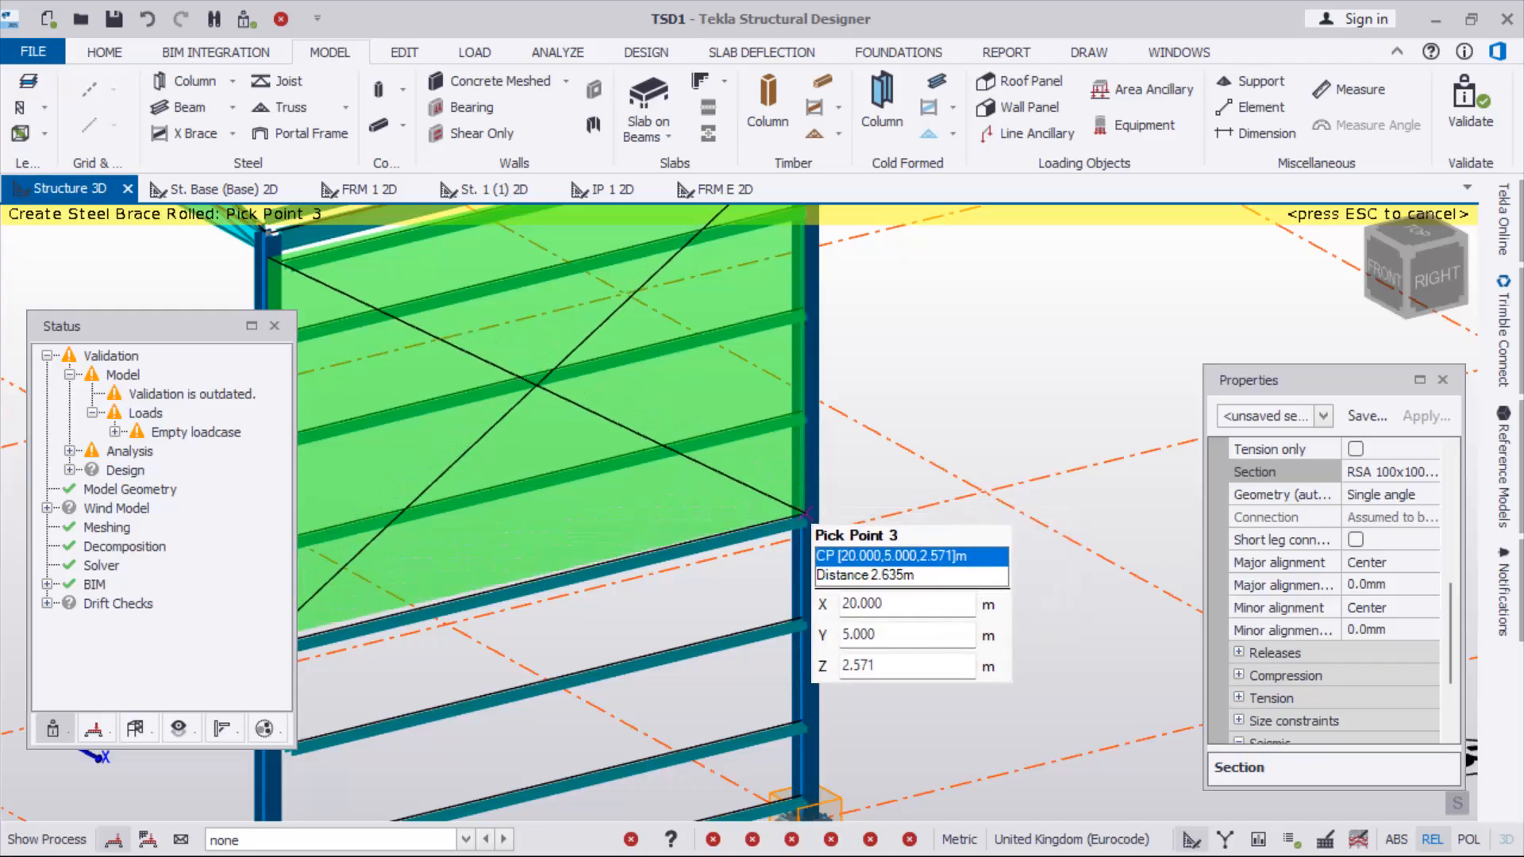
scroll(804, 512, up, 2)
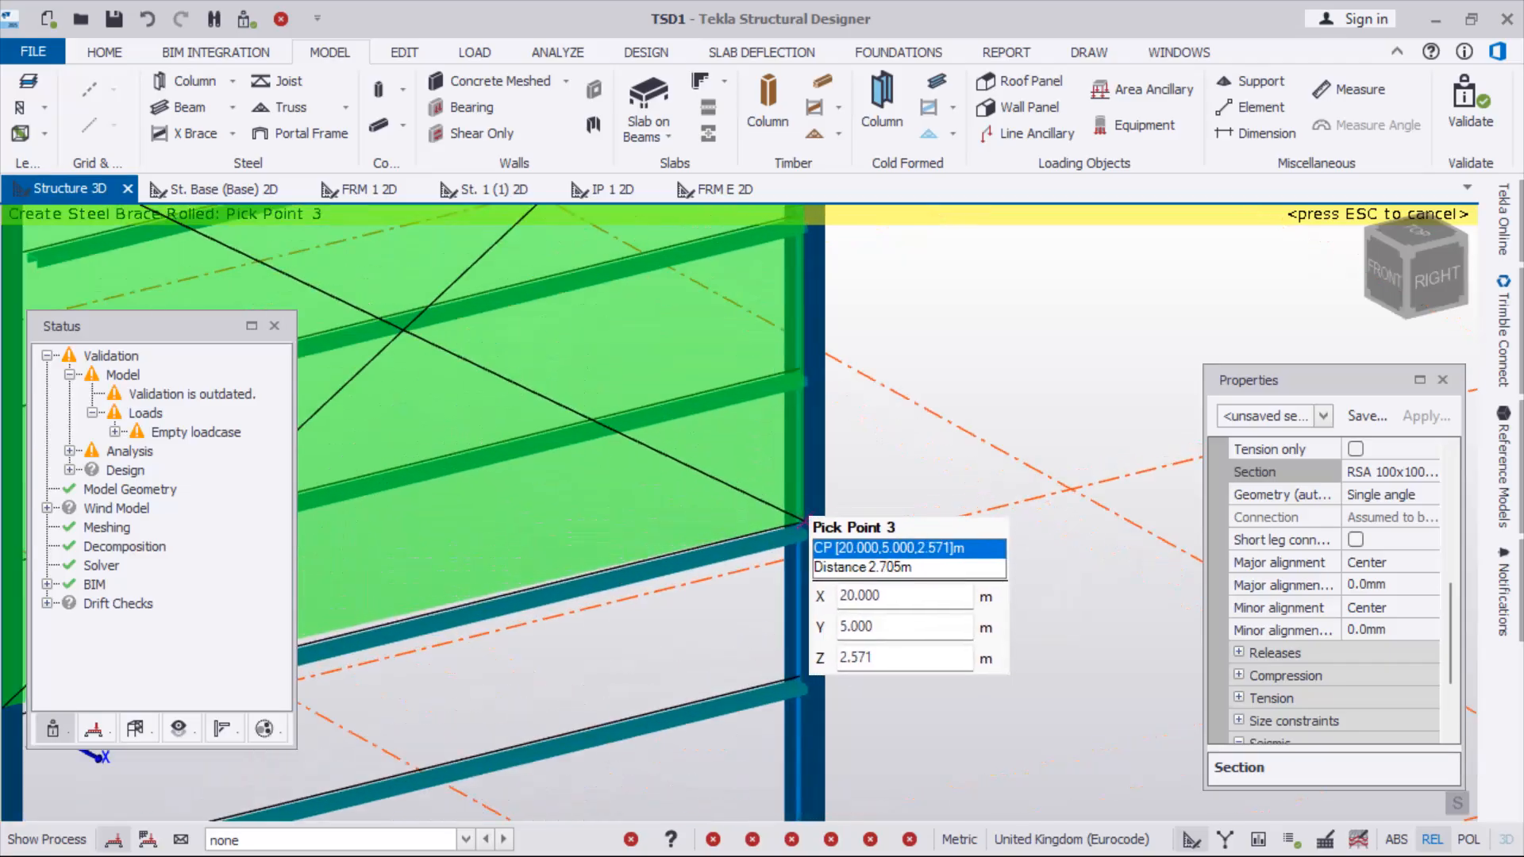
click(804, 471)
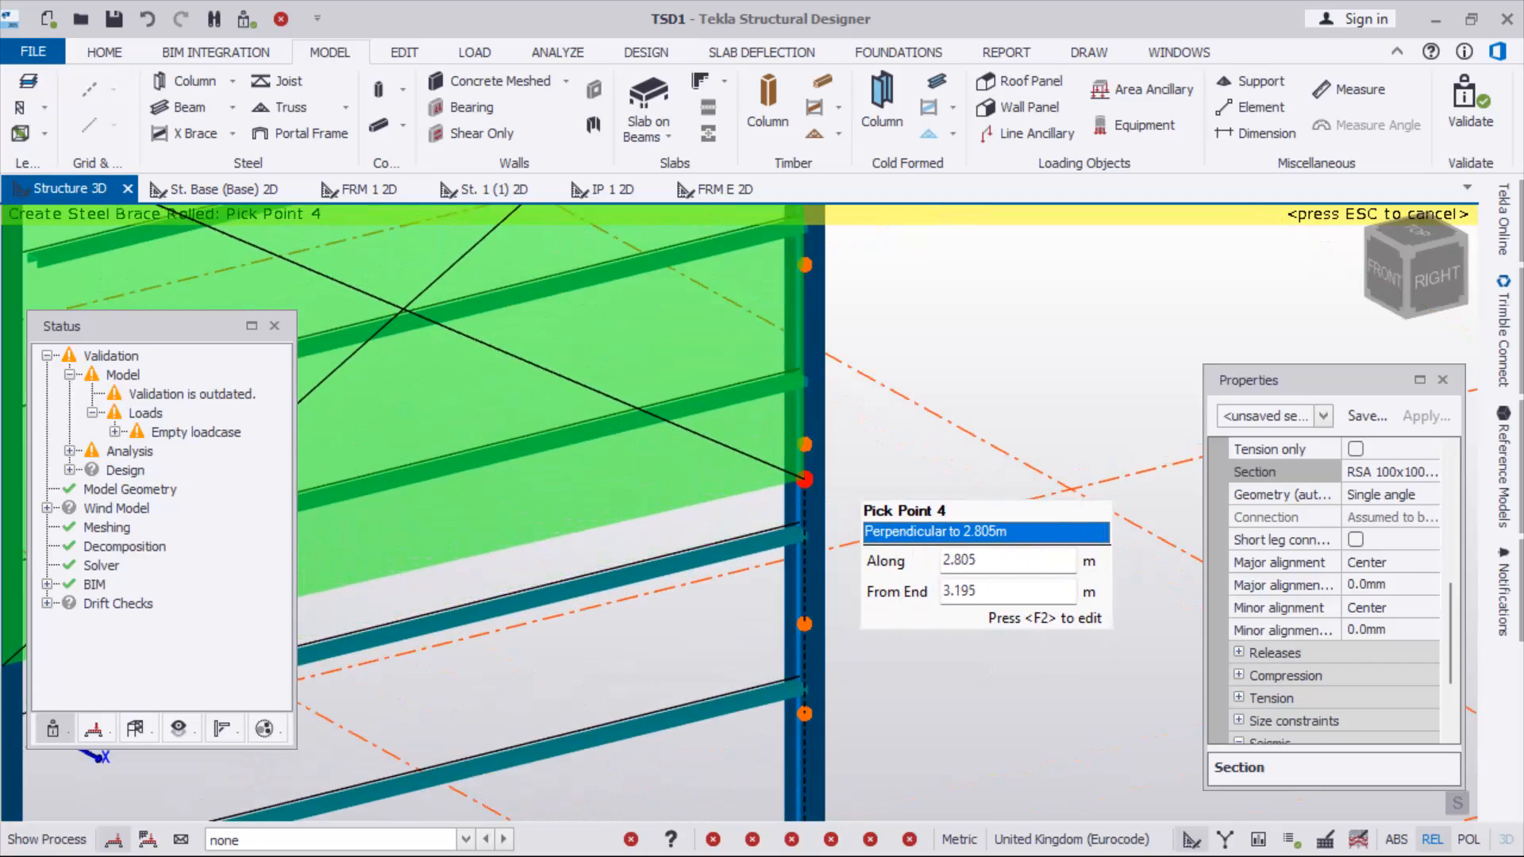
scroll(804, 471, down, 4)
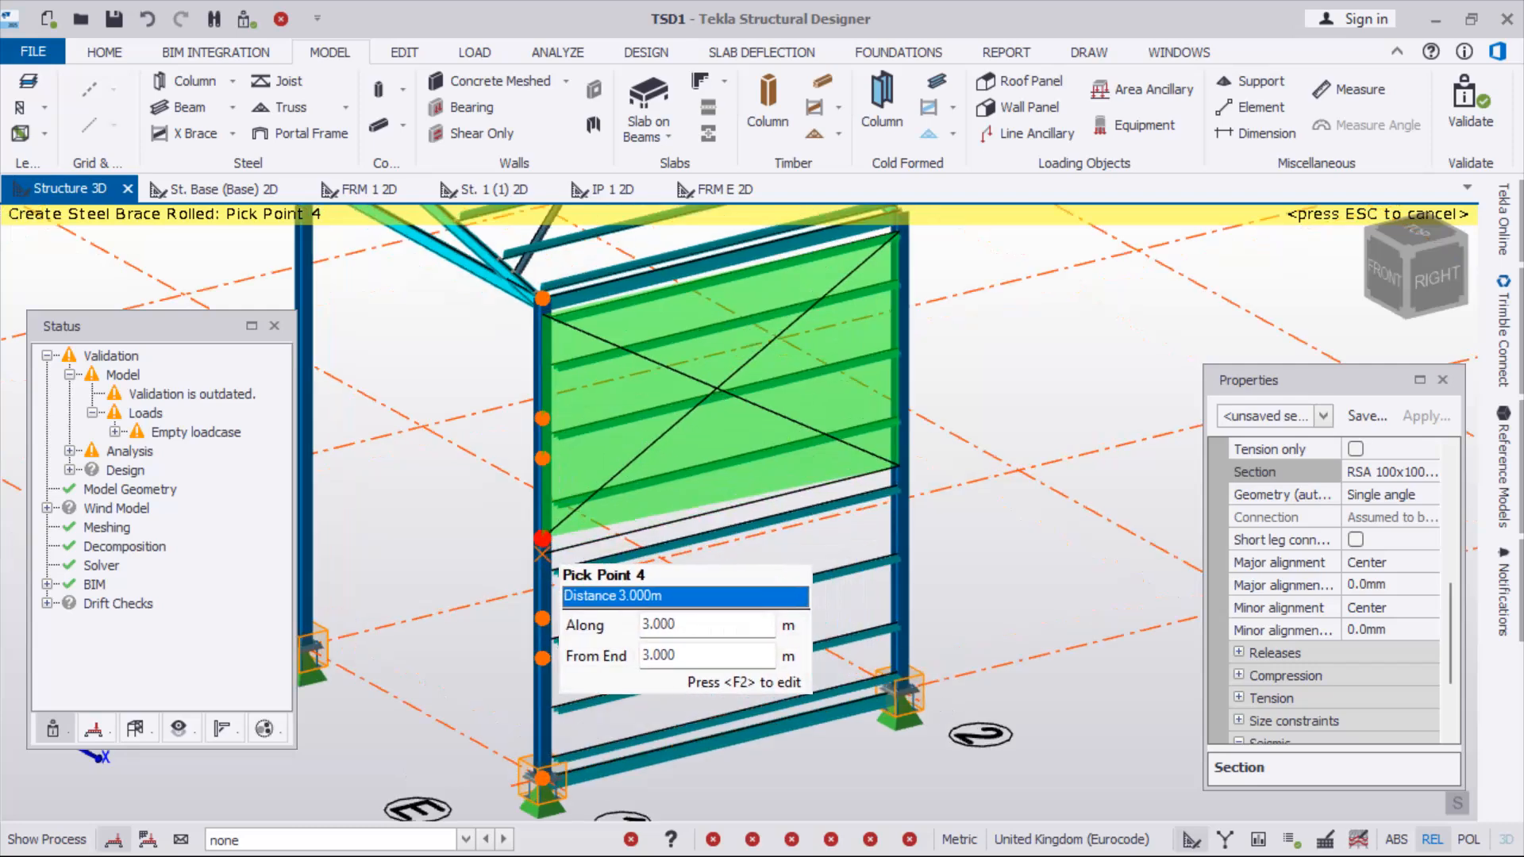
scroll(570, 502, up, 3)
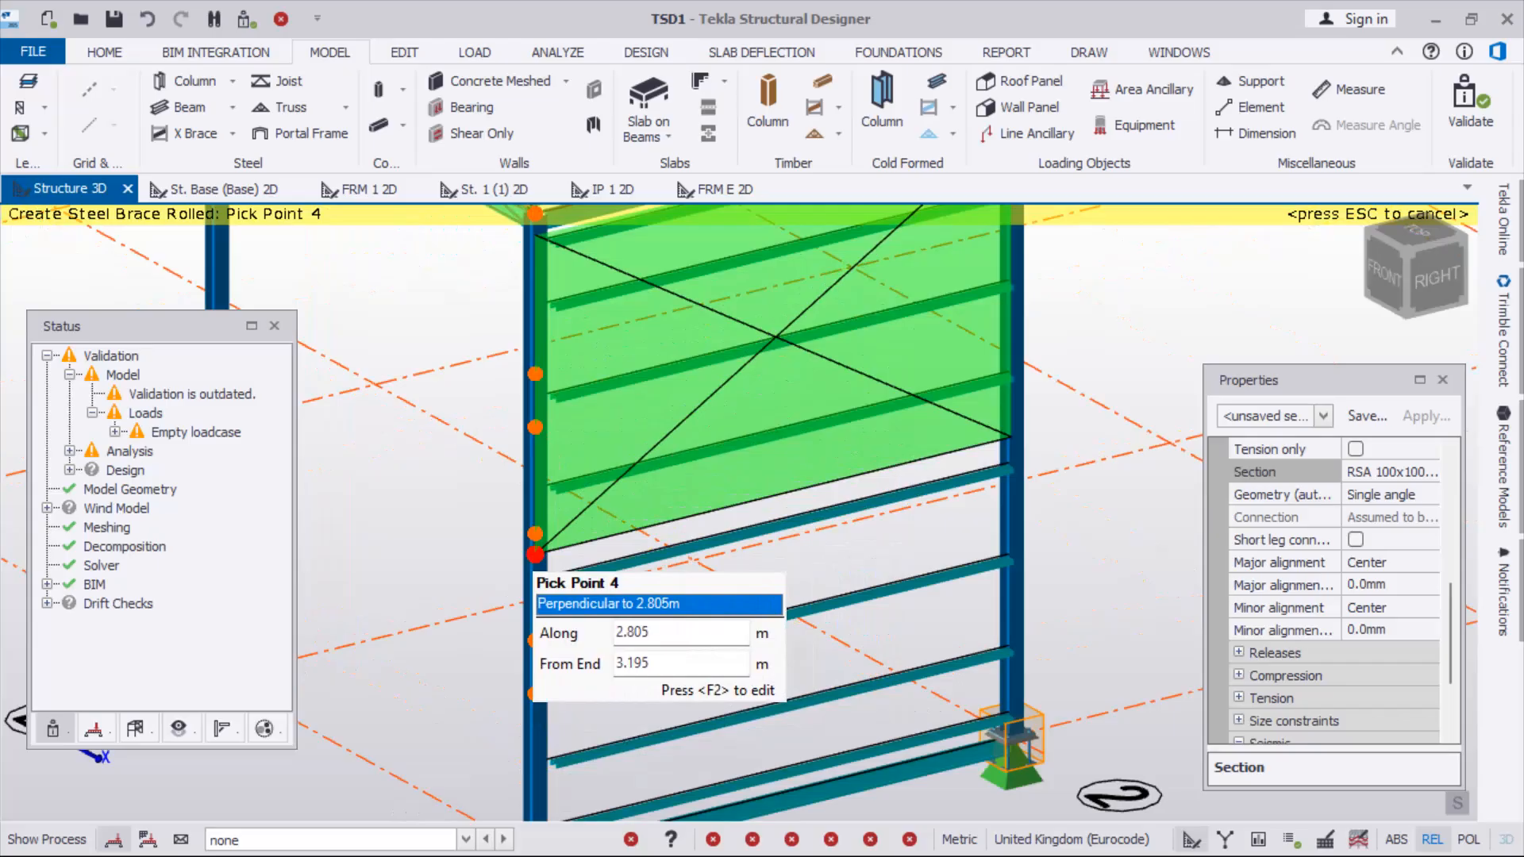
click(536, 554)
scroll(608, 556, down, 4)
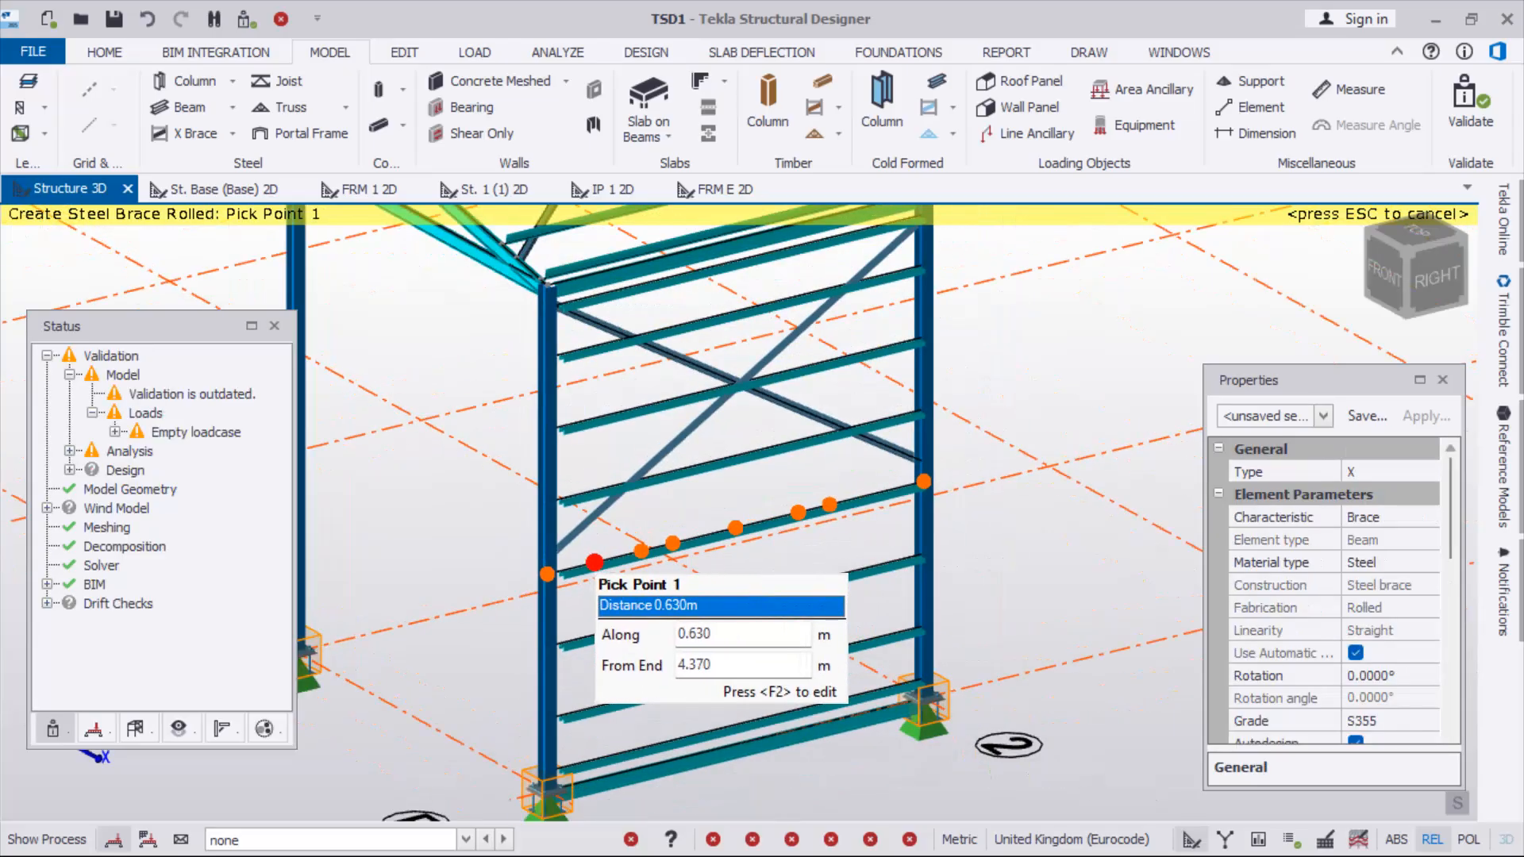
key(Escape)
Examine the new wall brace's crossing against the side rails from several angles and validate the model
scroll(627, 417, up, 6)
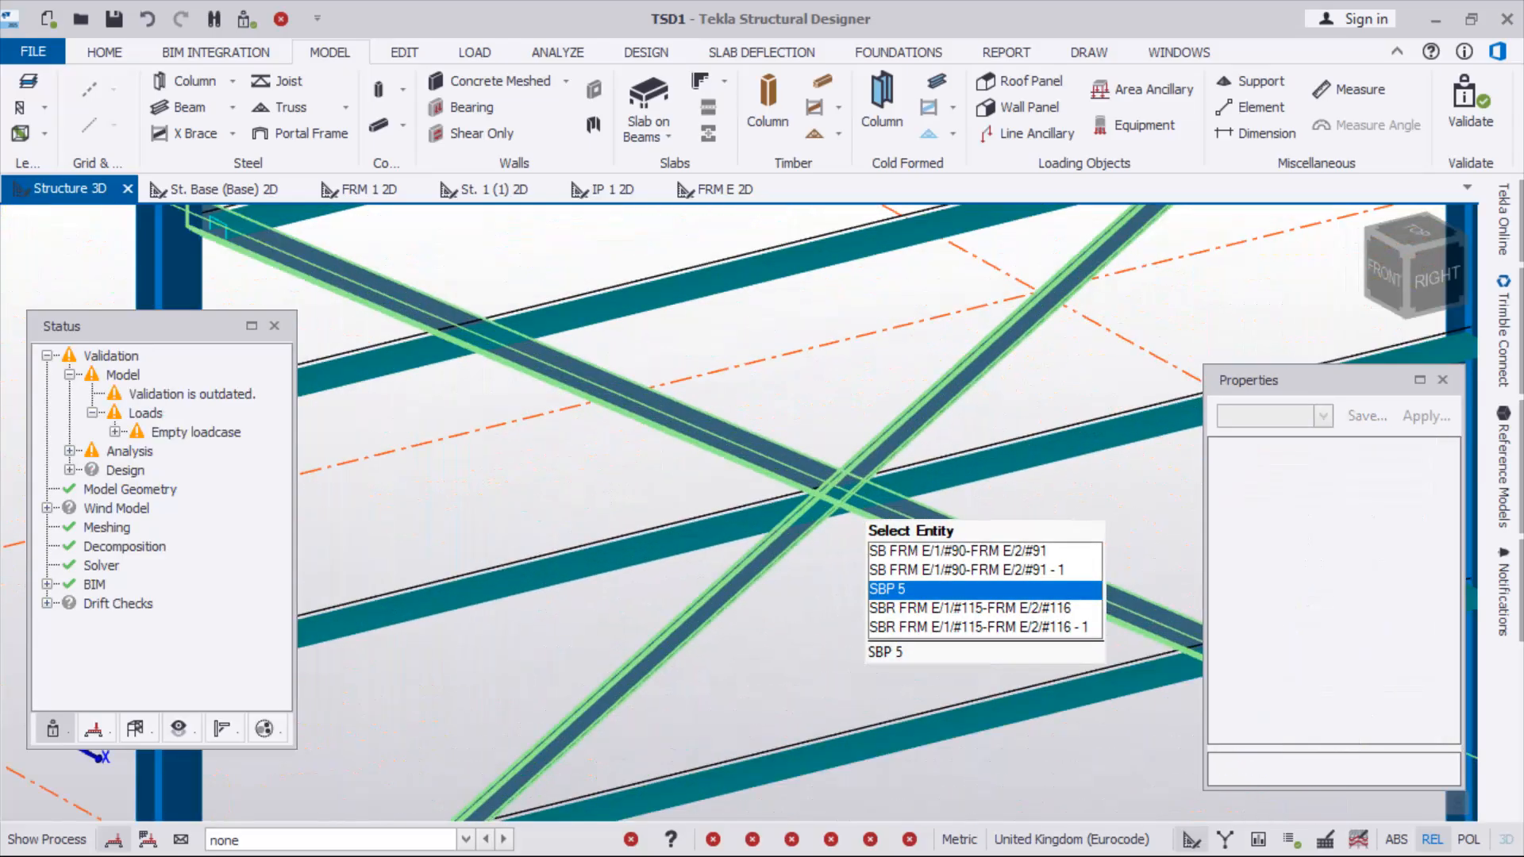
scroll(706, 488, down, 8)
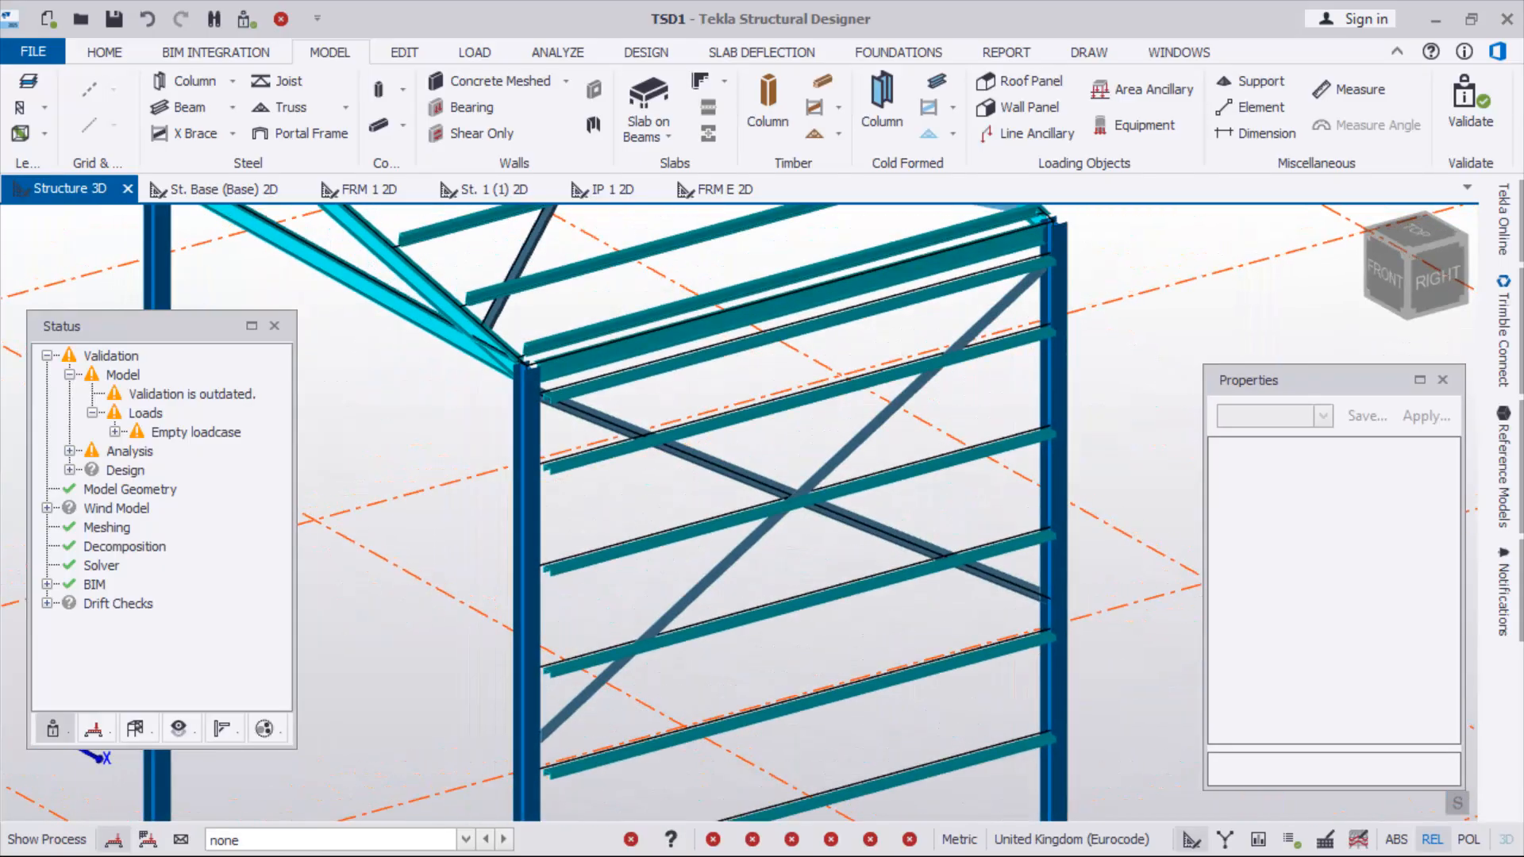
scroll(698, 555, down, 8)
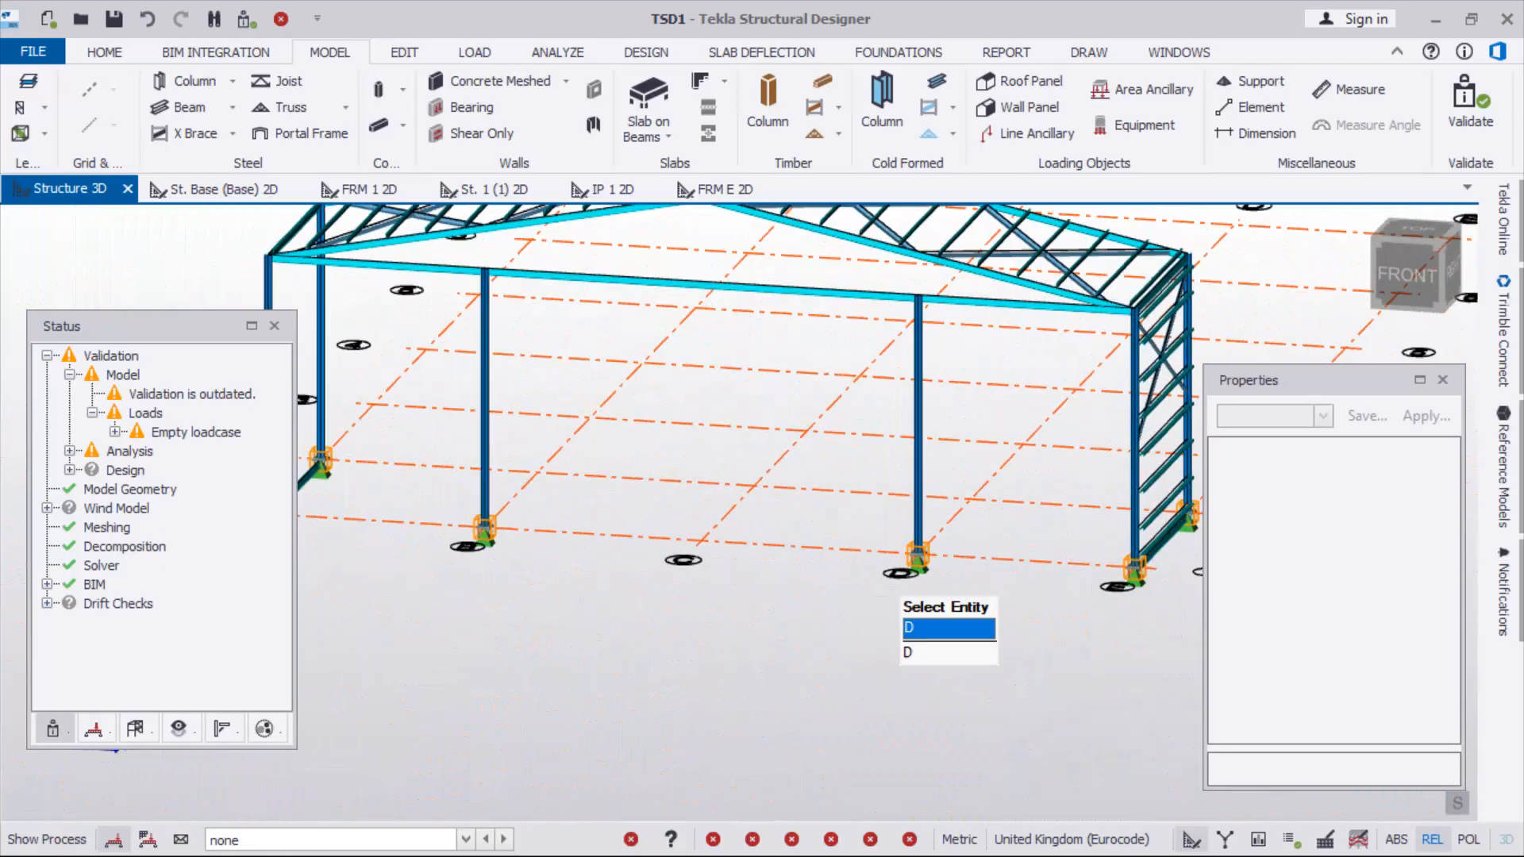
scroll(1143, 413, up, 8)
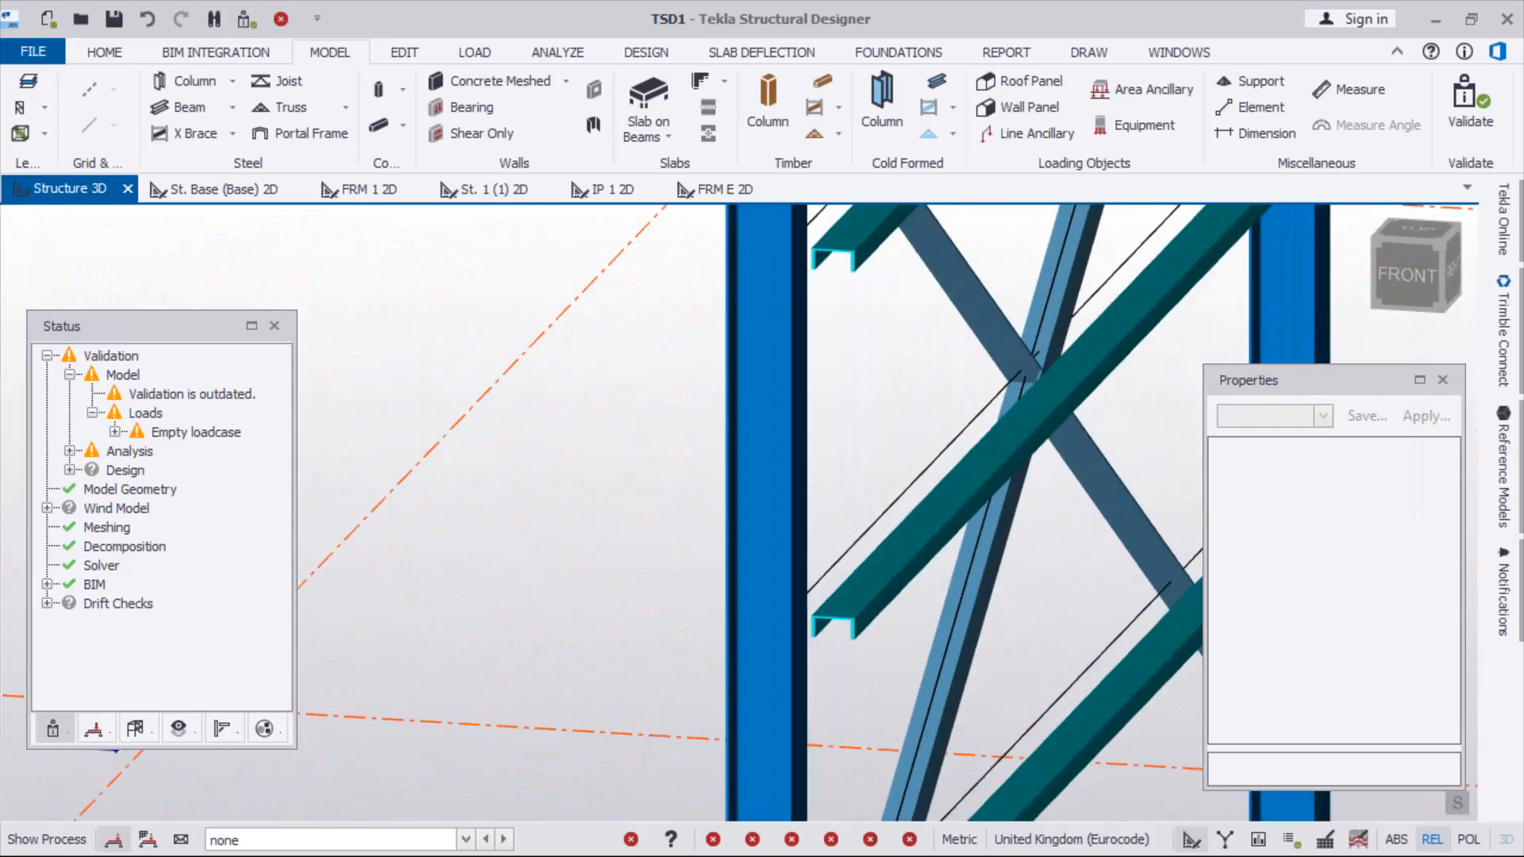
scroll(789, 595, up, 6)
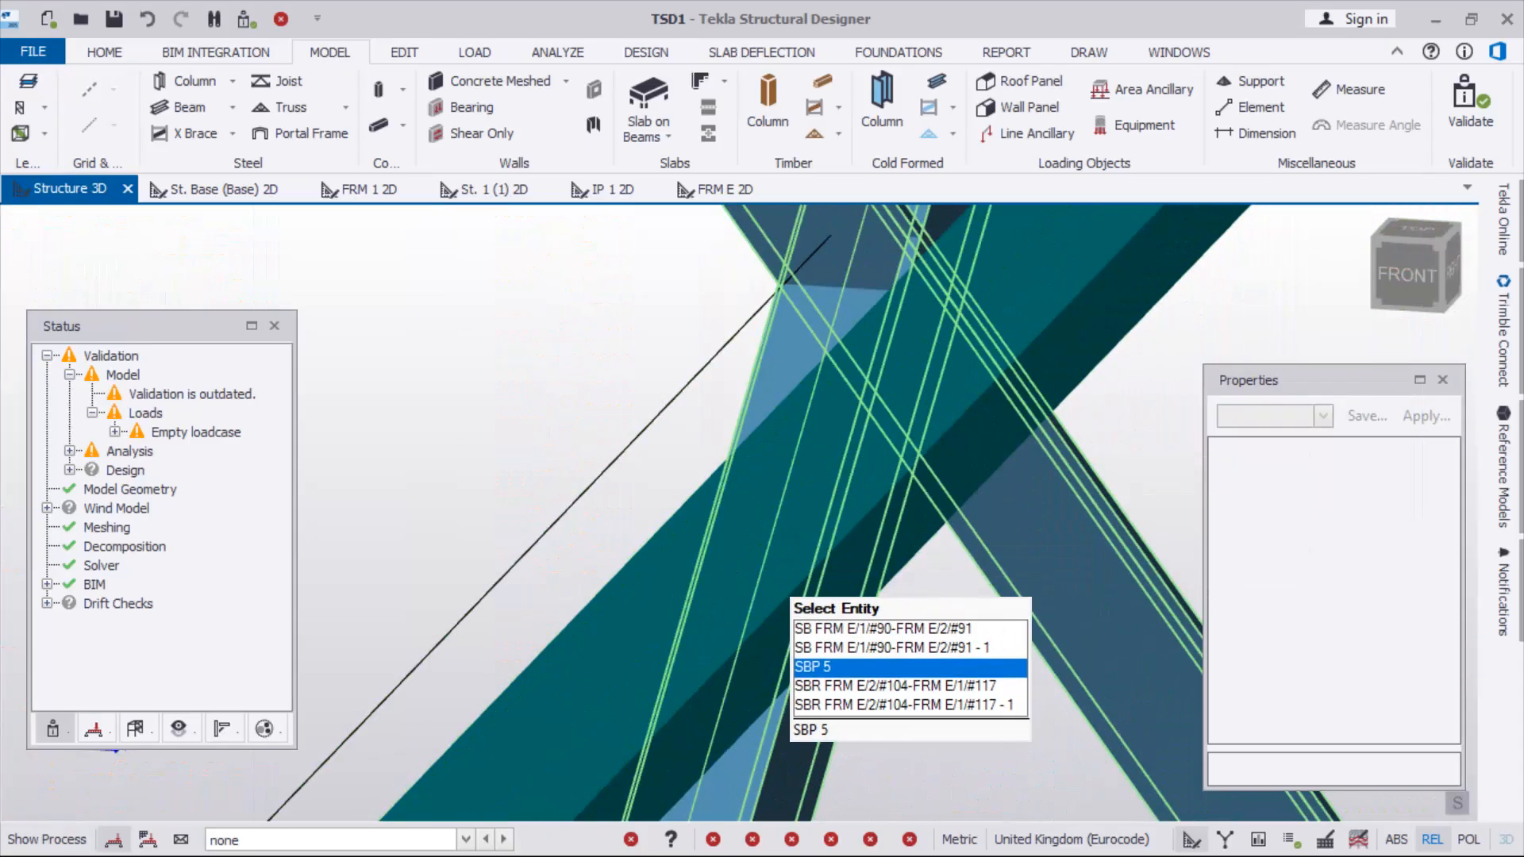
scroll(790, 596, down, 6)
scroll(790, 596, down, 4)
right_drag(790, 596, 675, 556)
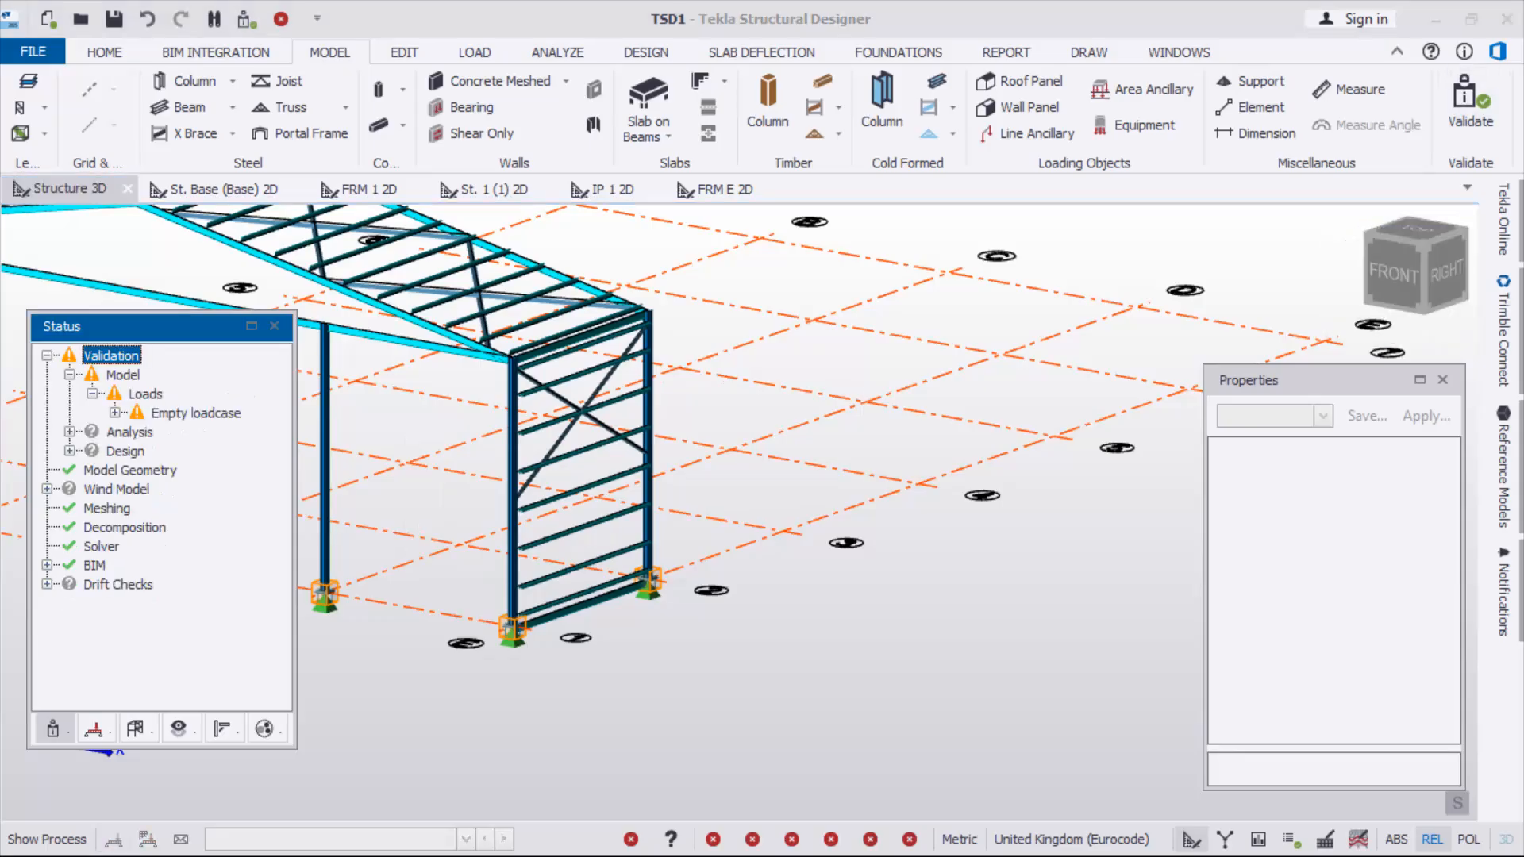
Select the new X brace pair on the grid E side wall
scroll(762, 469, down, 2)
scroll(667, 445, up, 6)
click(643, 440)
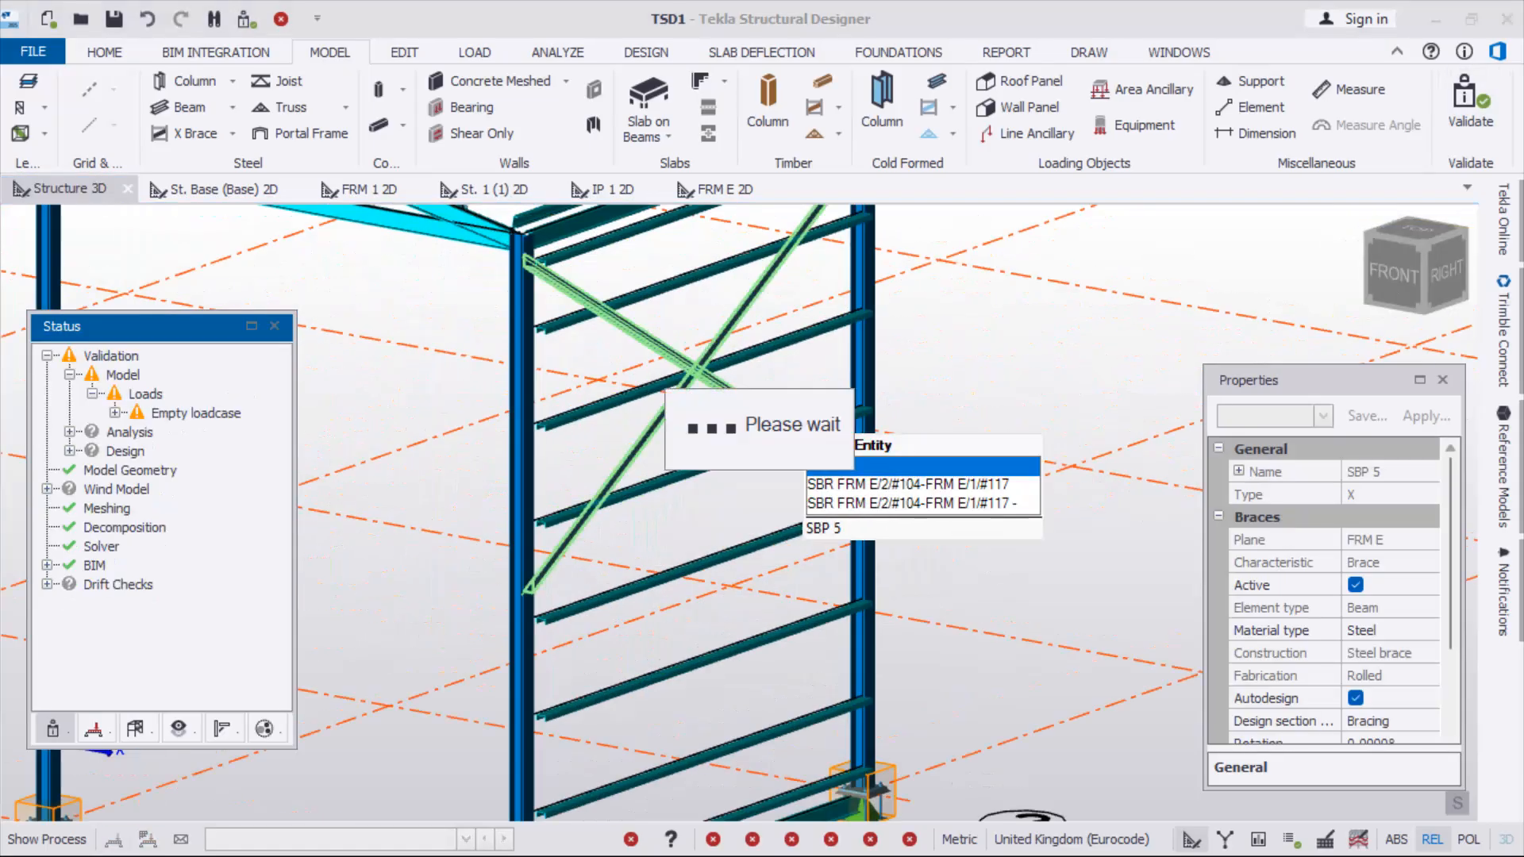
scroll(957, 458, down, 3)
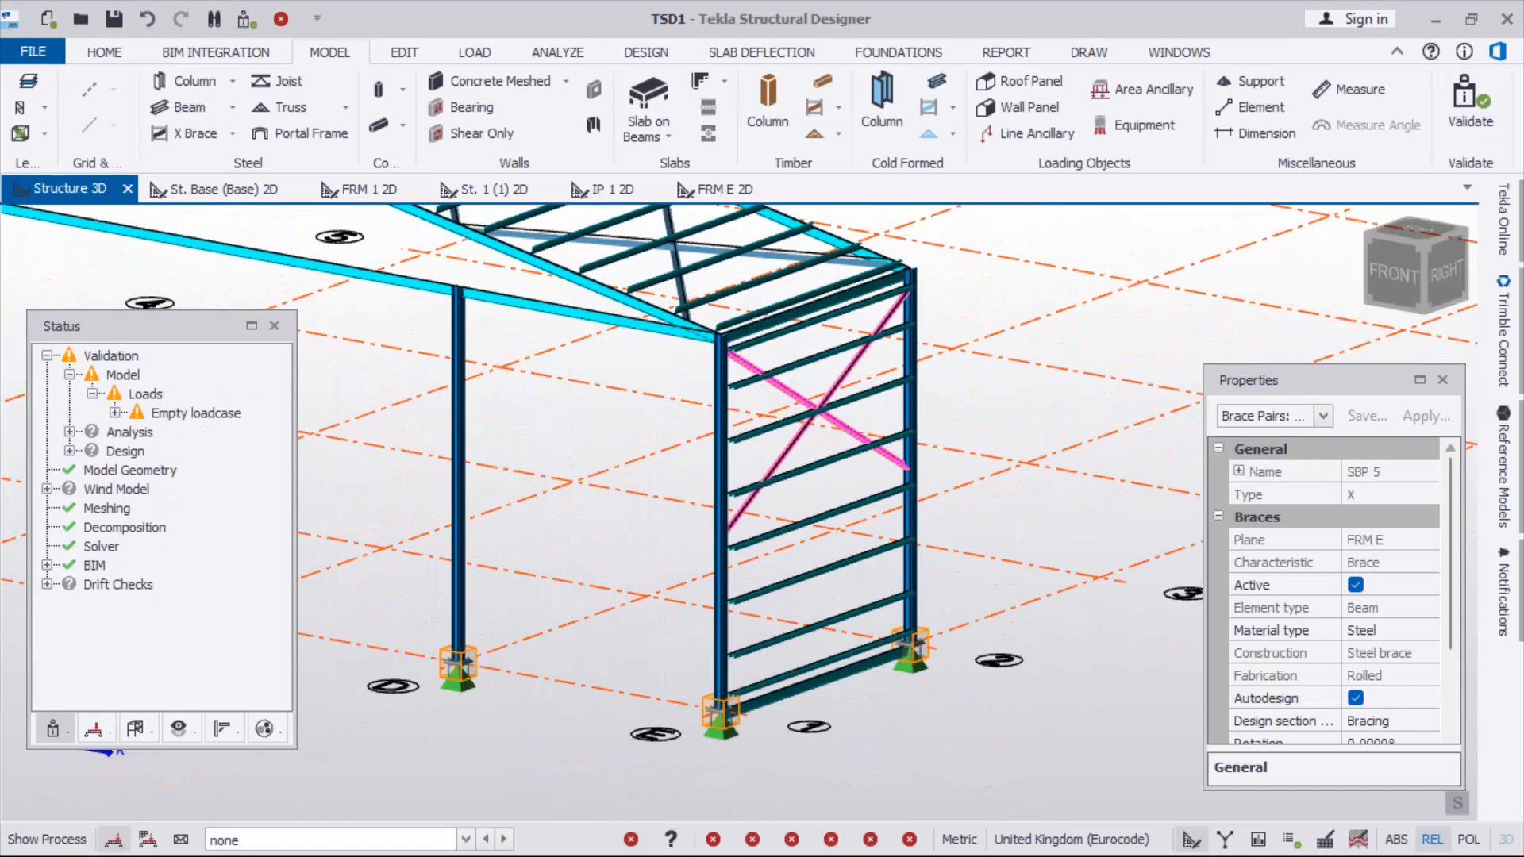
Try to copy the upper X brace pair on FRM E into the lower half of the bay, placing it at 20.000, 5.000, 2.805 m
scroll(917, 433, down, 2)
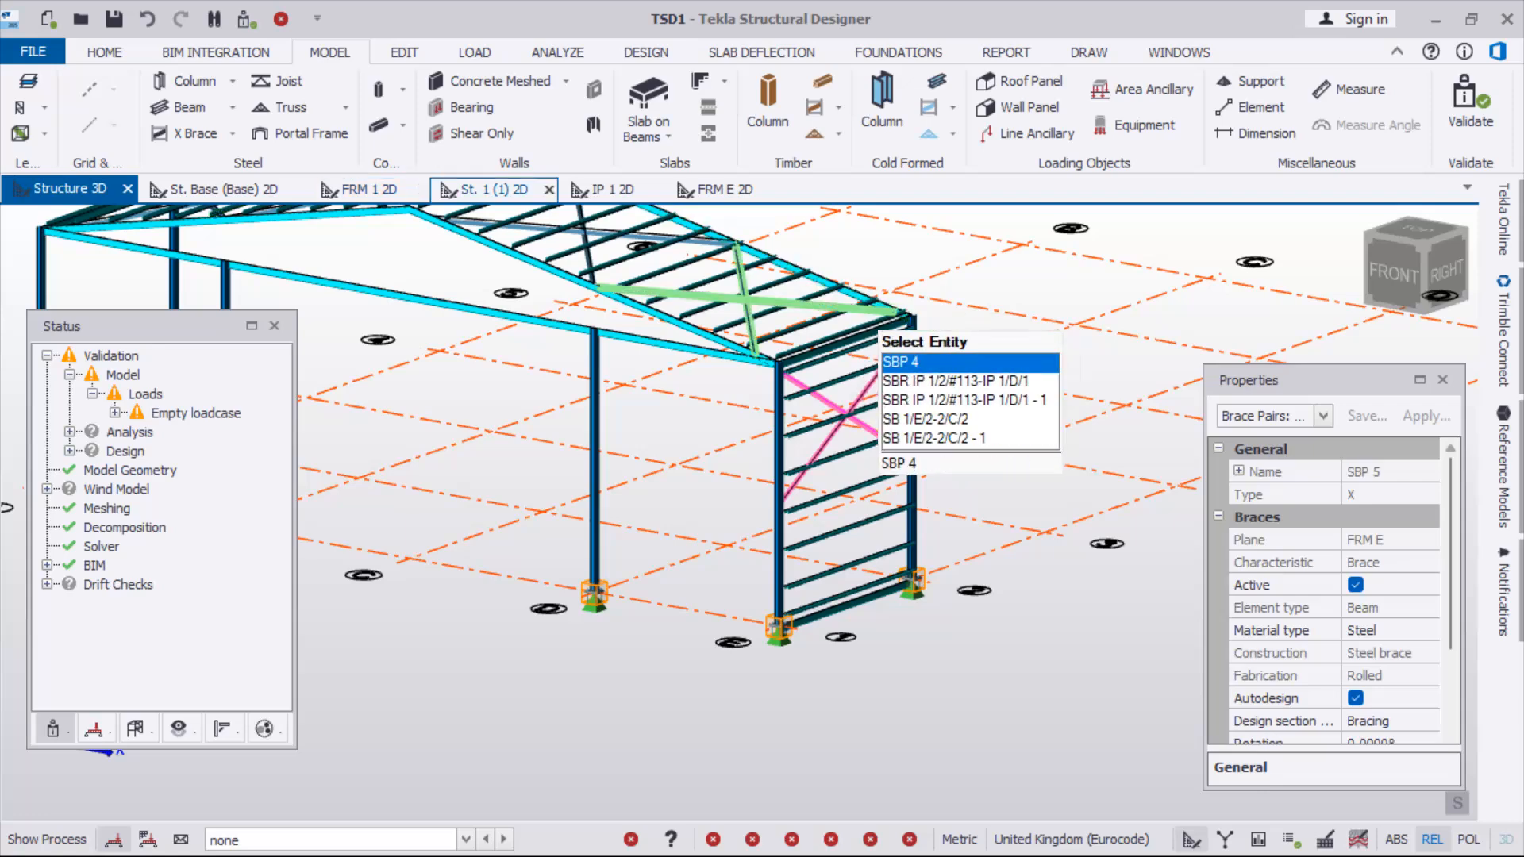
scroll(911, 326, up, 2)
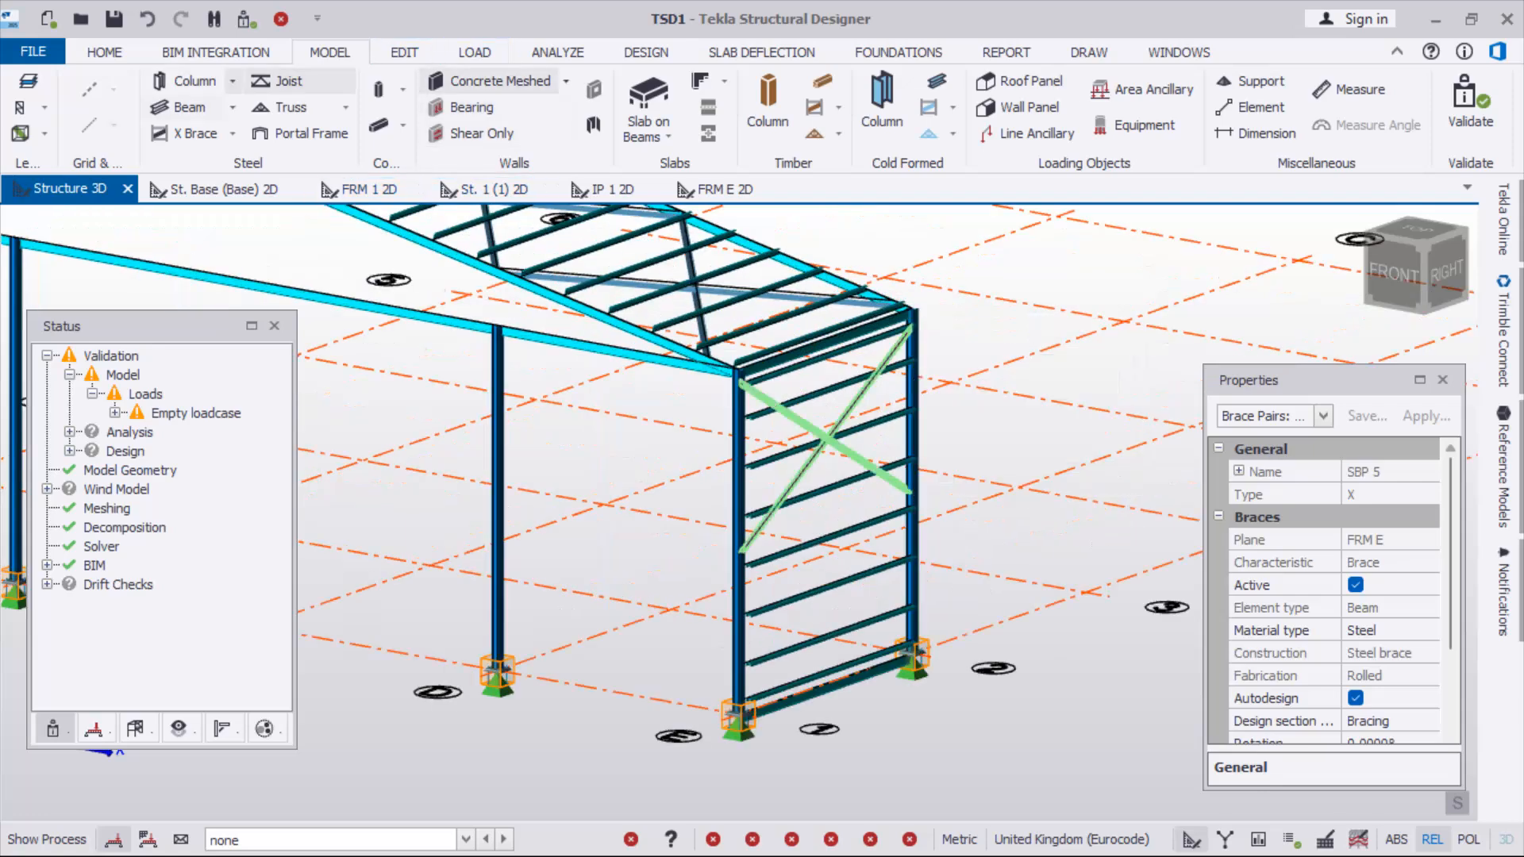
click(404, 51)
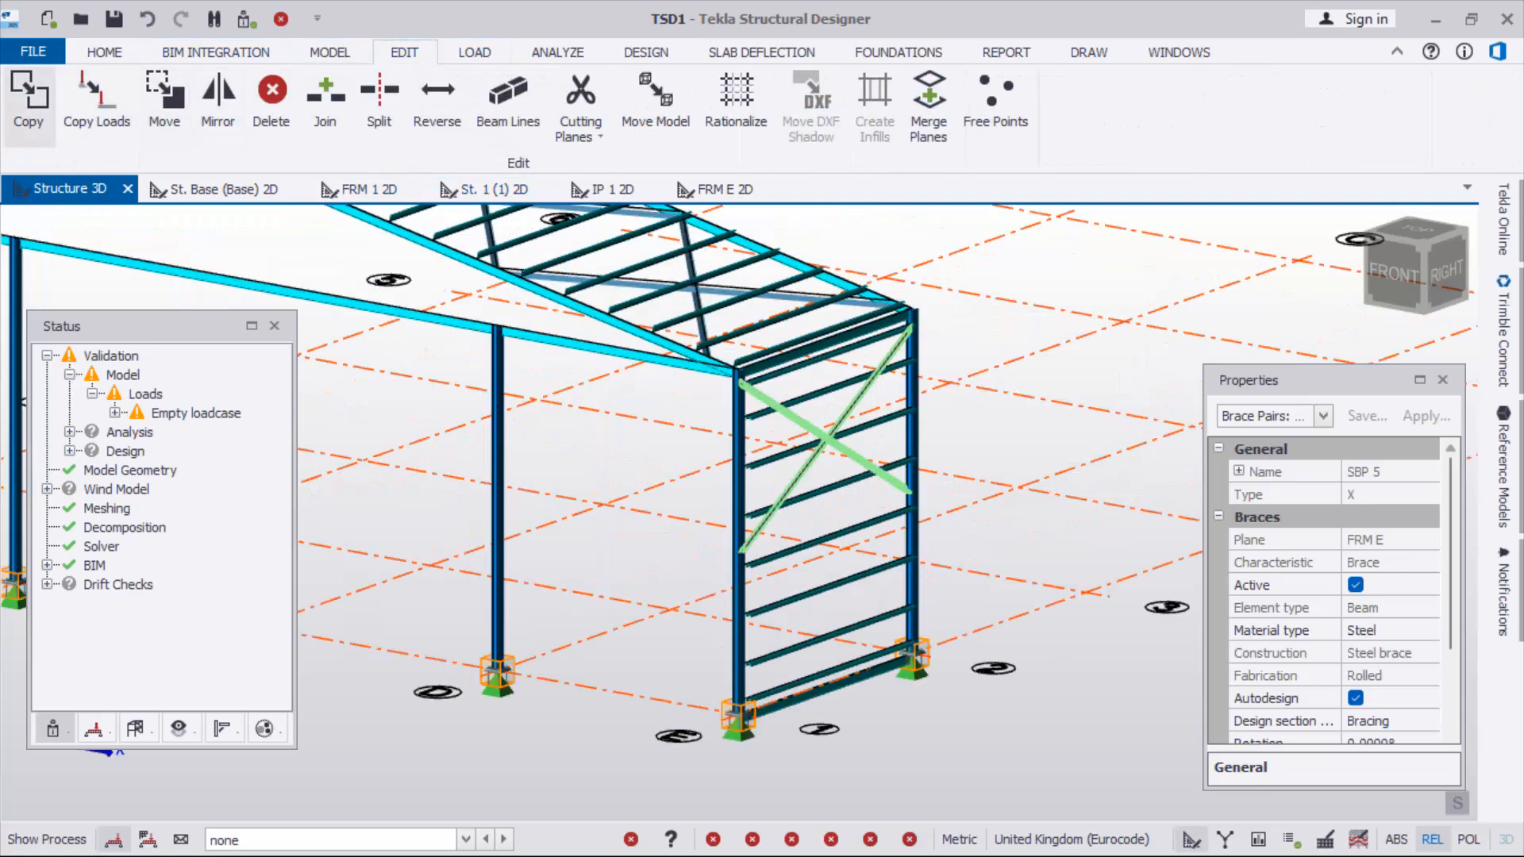
click(27, 99)
scroll(857, 377, up, 3)
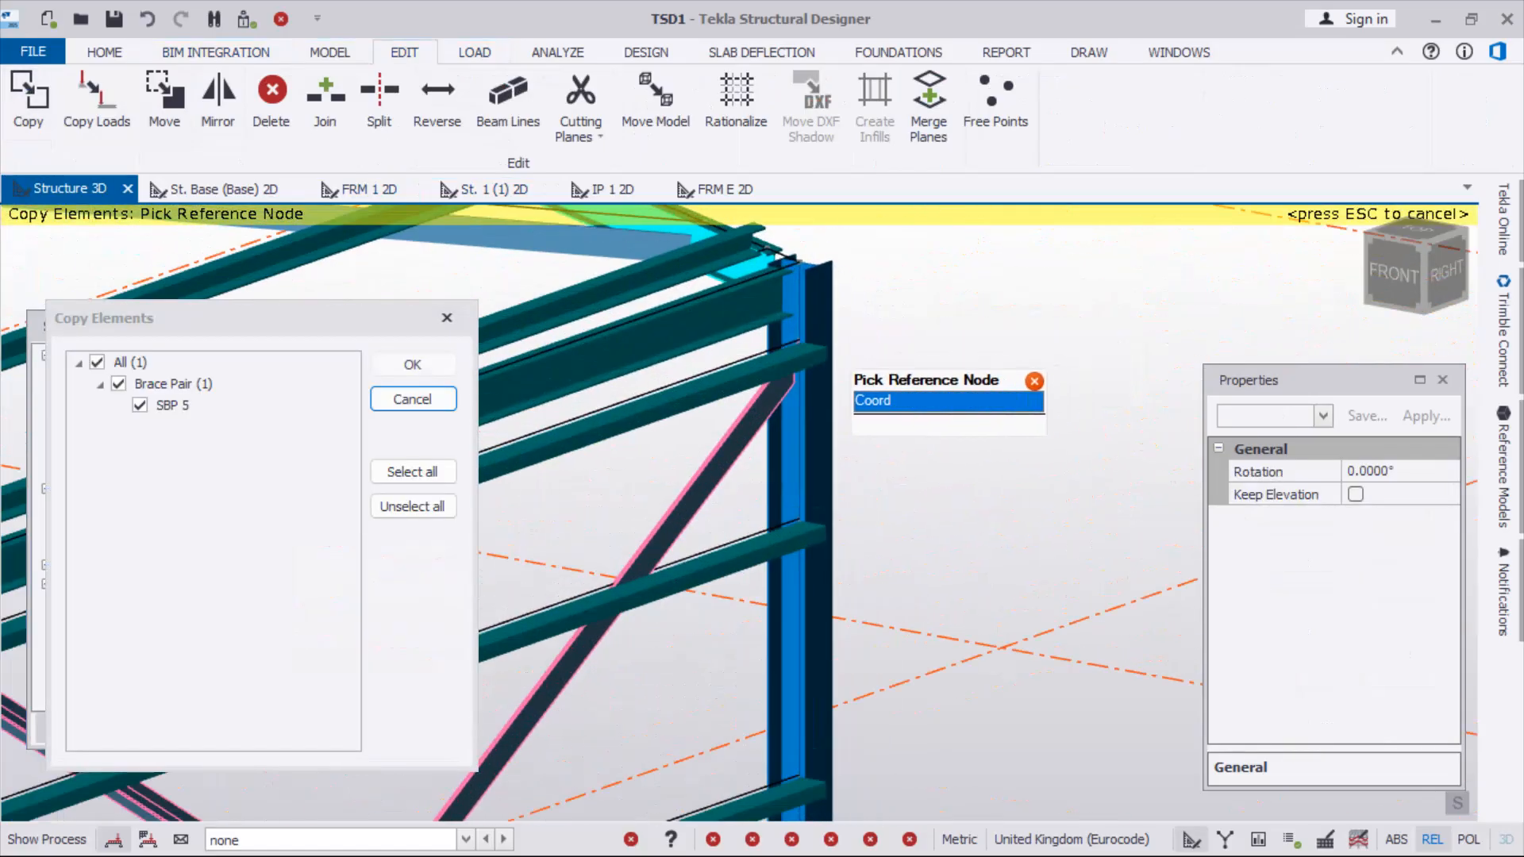
click(796, 340)
scroll(861, 318, down, 3)
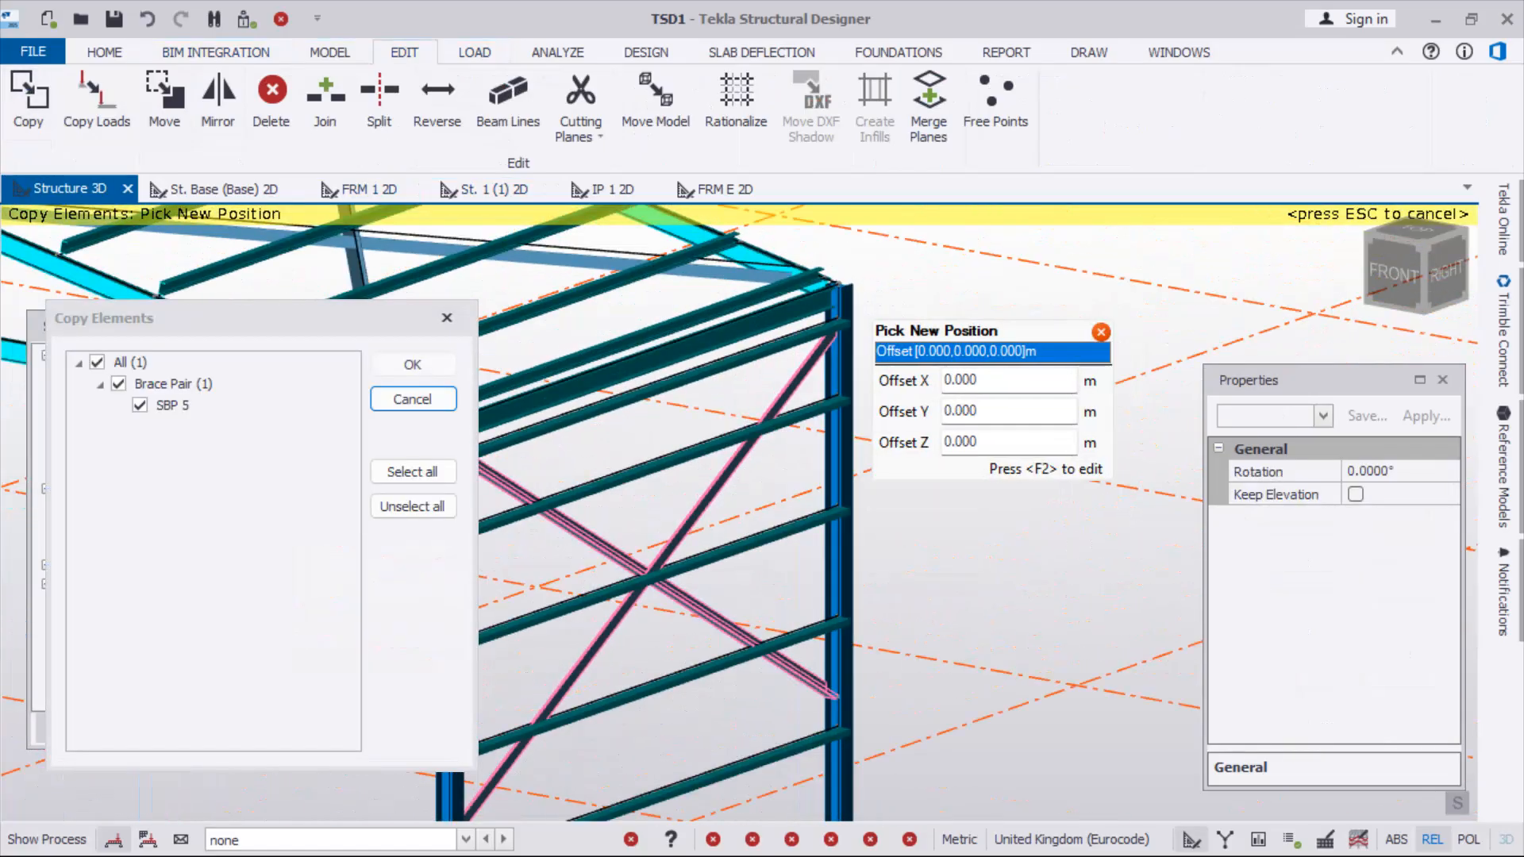
scroll(854, 567, down, 3)
scroll(851, 563, up, 3)
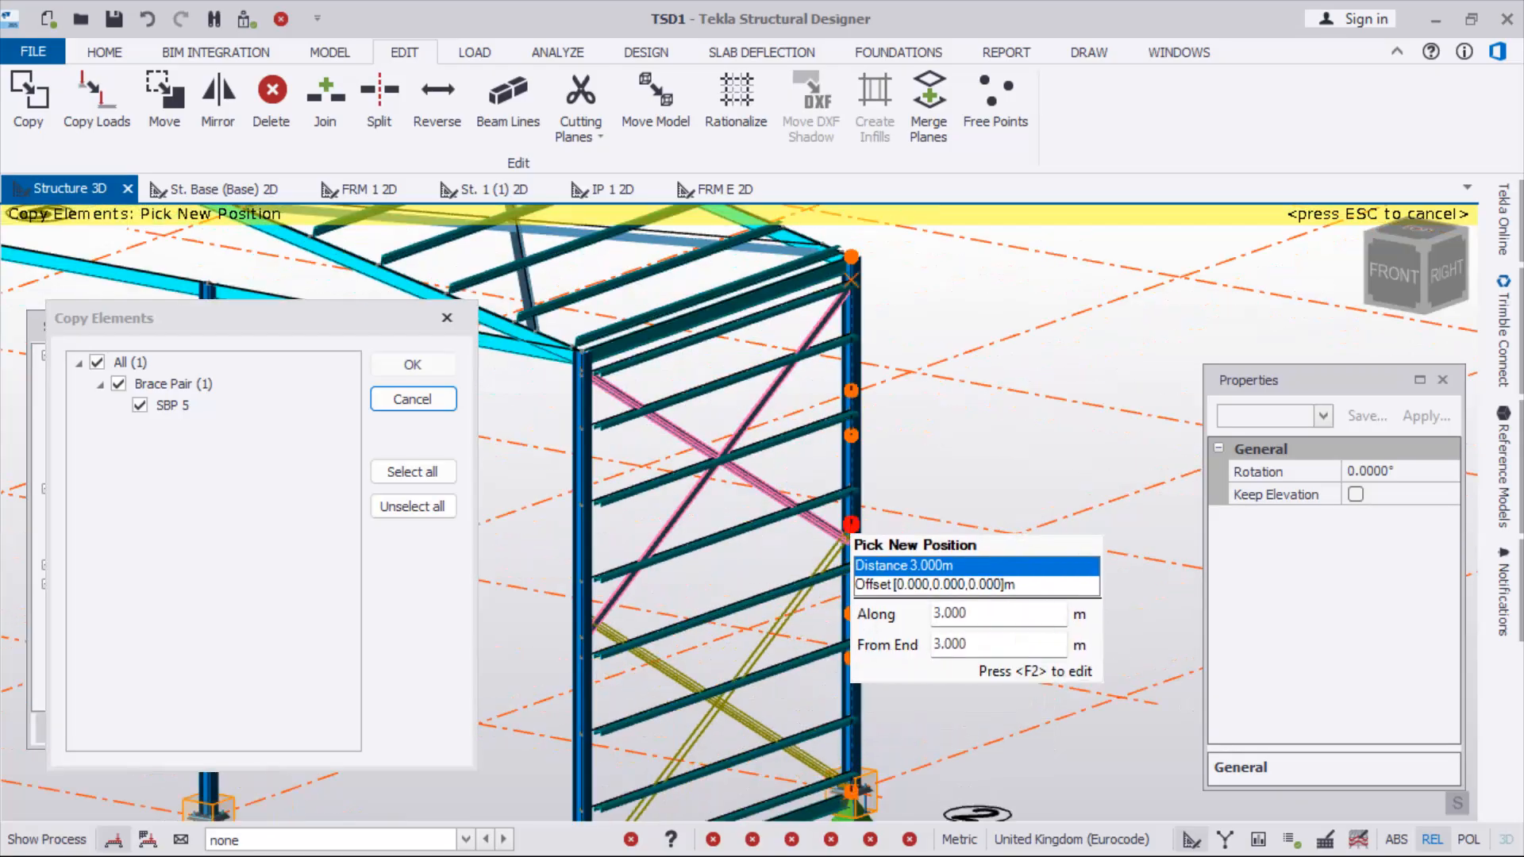
scroll(848, 530, up, 3)
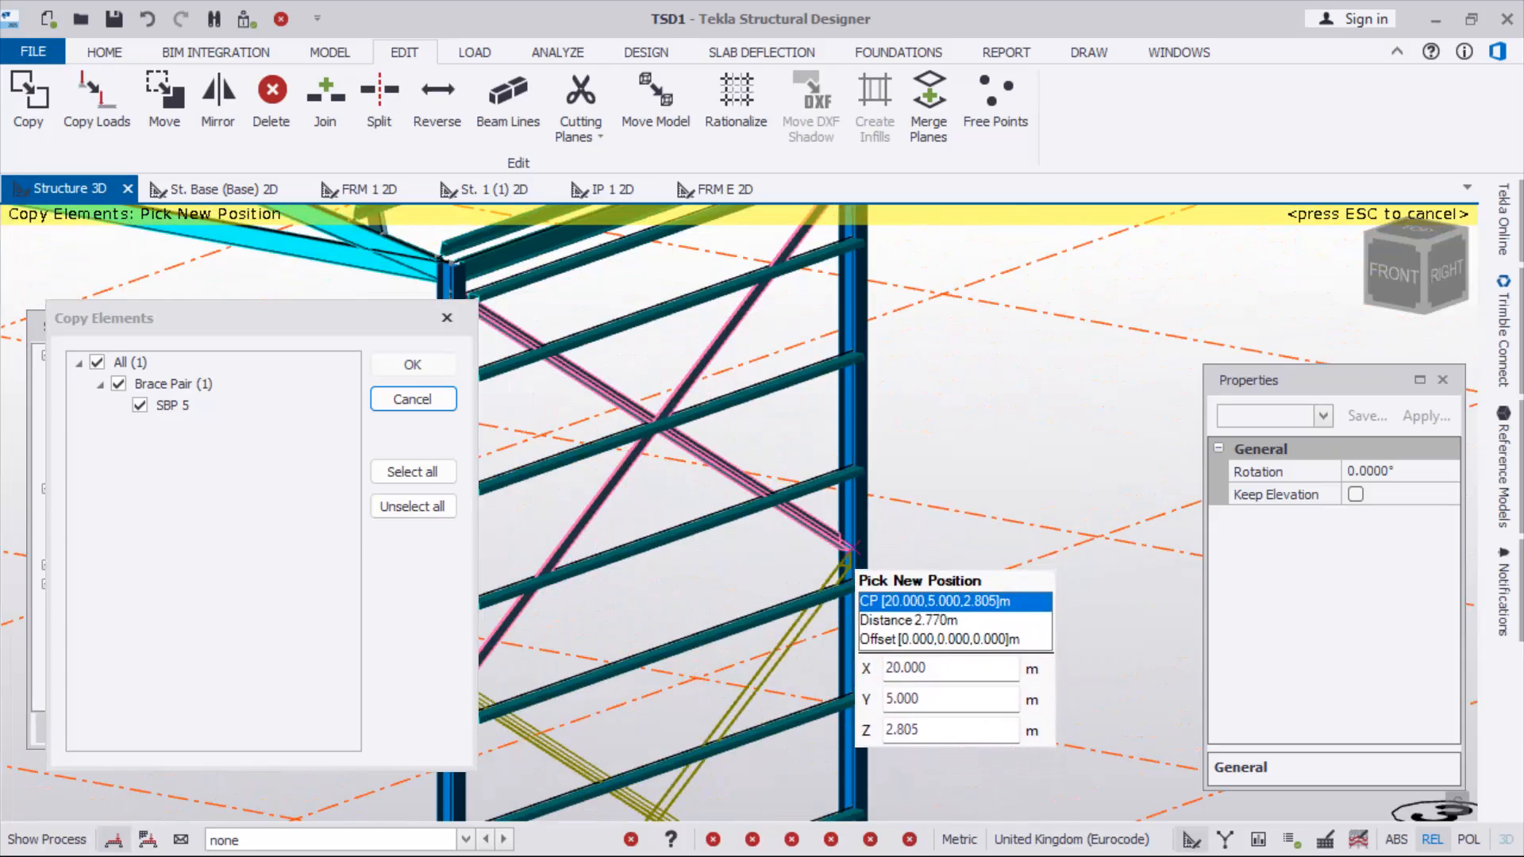
scroll(848, 546, down, 5)
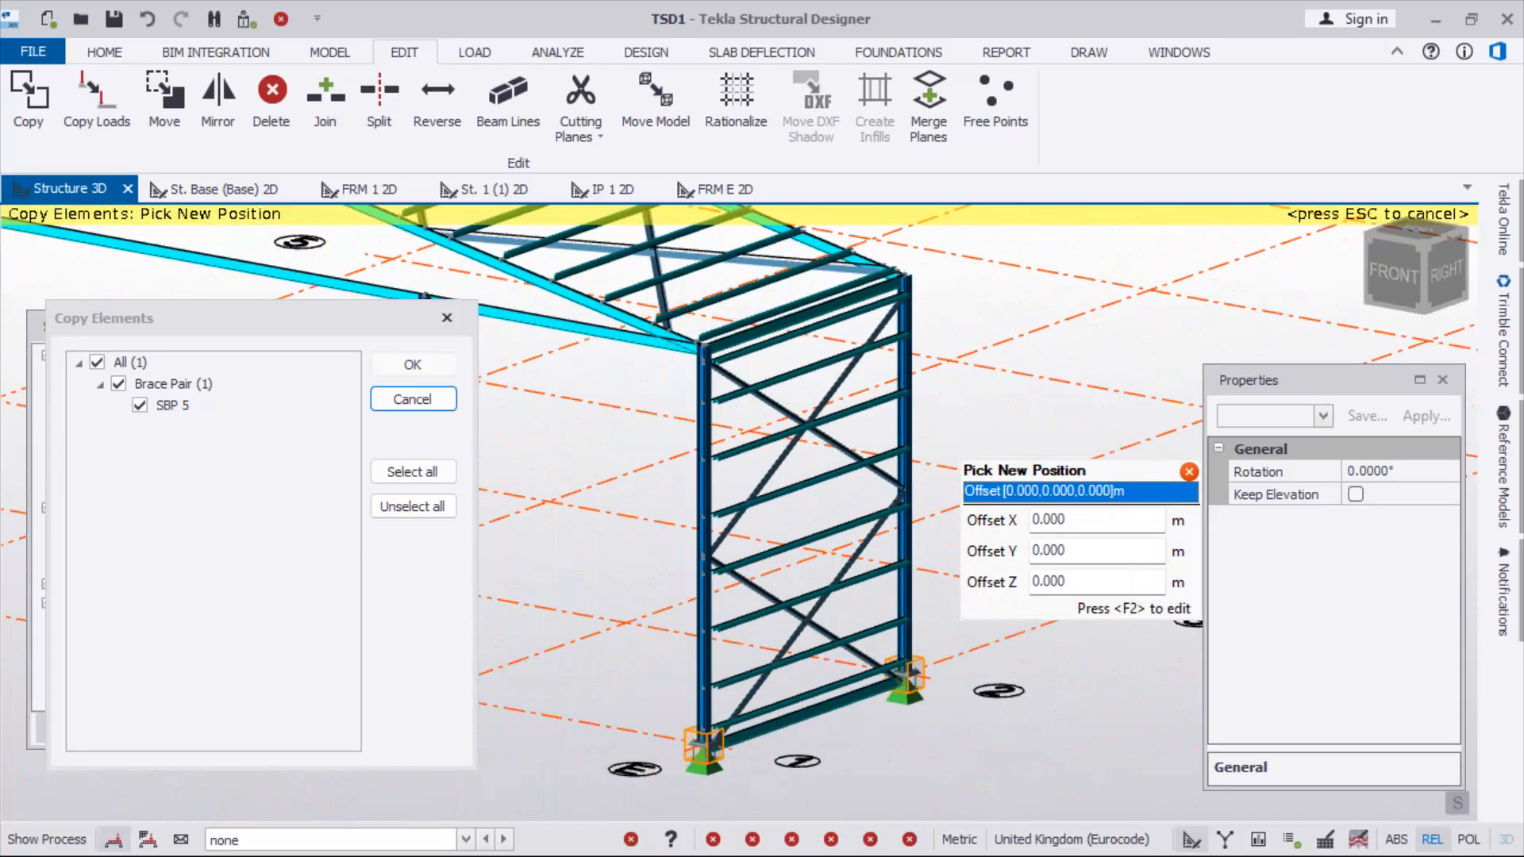
key(Escape)
Delete the copied lower brace pair from the FRM E side bay
scroll(917, 456, down, 2)
scroll(839, 632, up, 4)
scroll(829, 671, down, 1)
scroll(837, 532, down, 2)
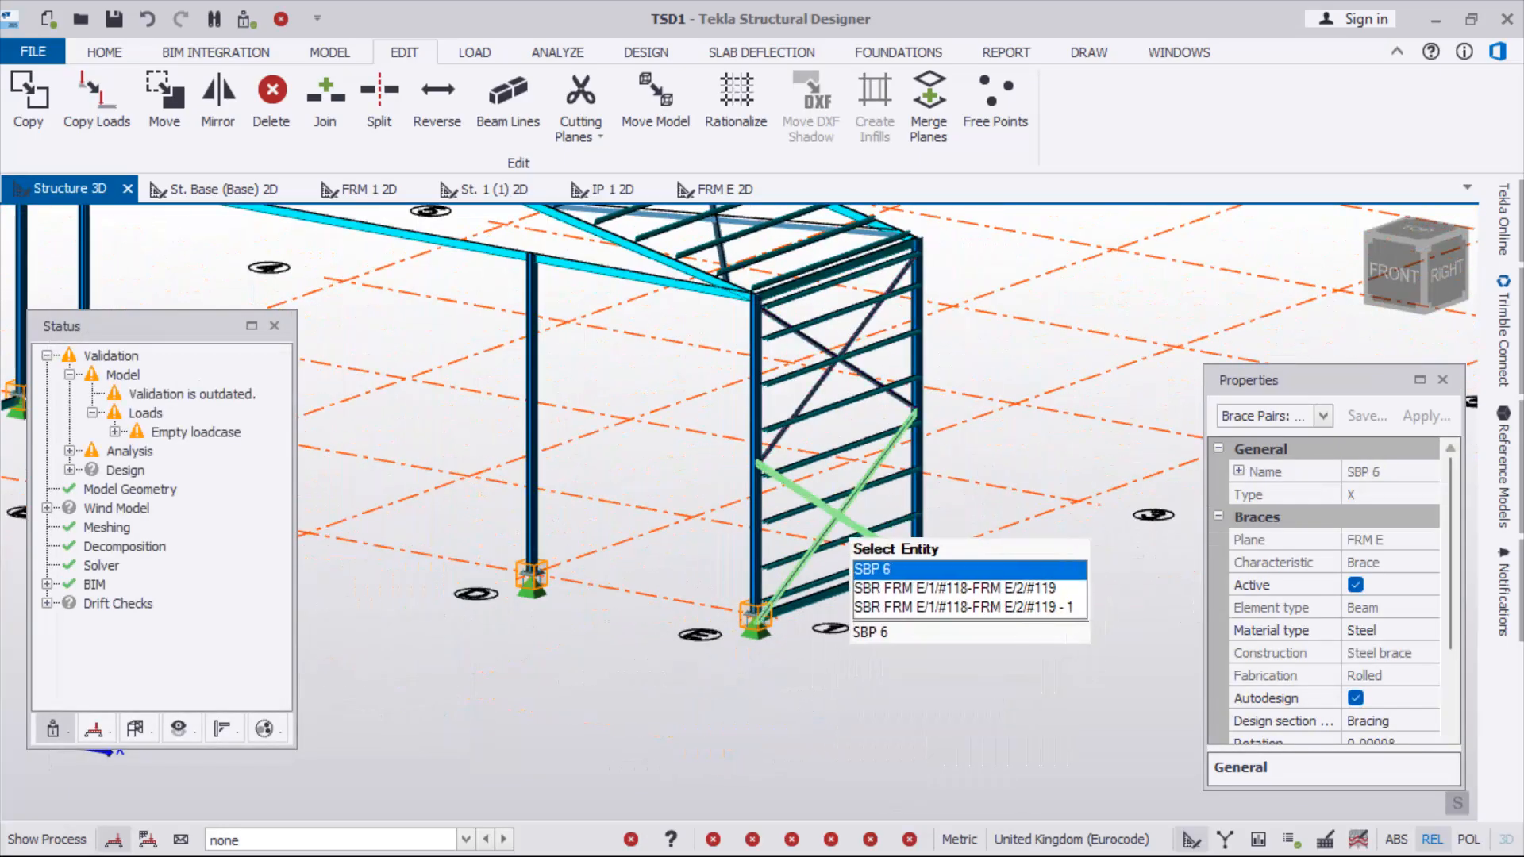
key(Delete)
scroll(851, 508, down, 2)
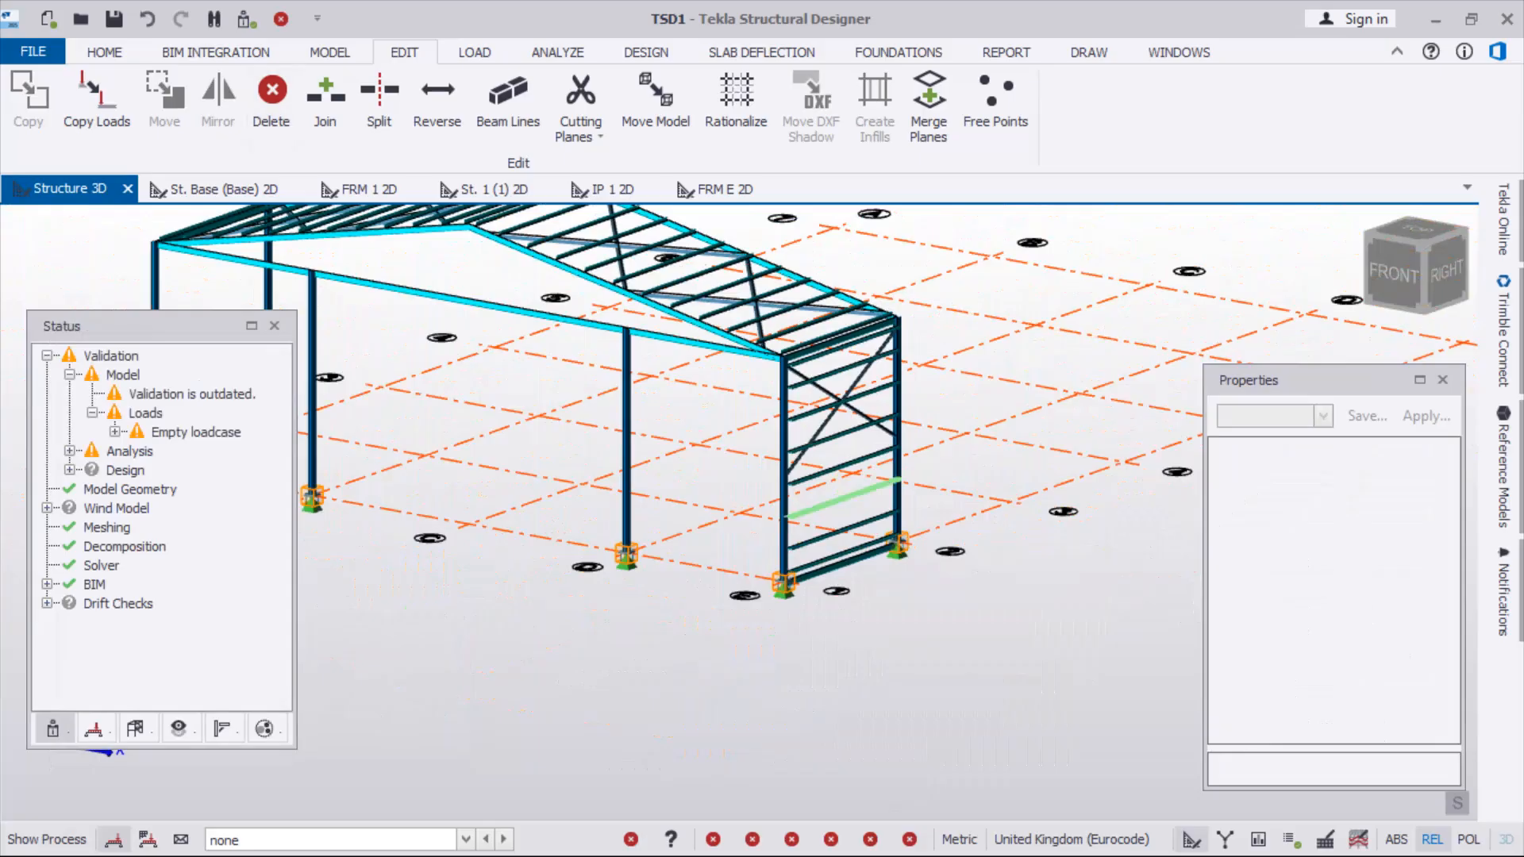
Add a steel X brace to the lower half of the FRM E bay, from the upper brace's lower ends to 0.105 m above the column bases
click(330, 53)
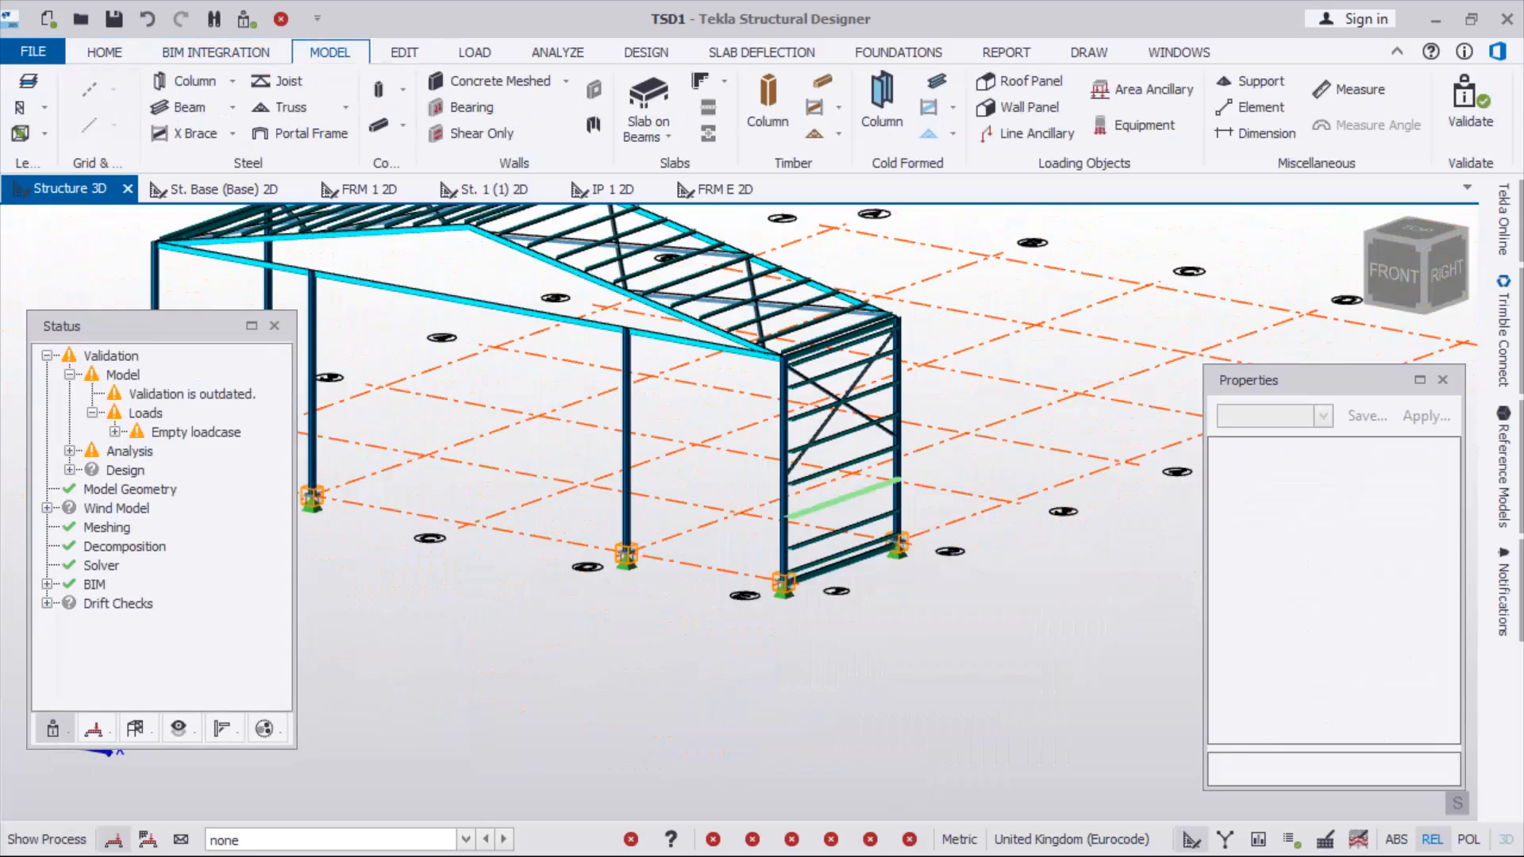
click(184, 132)
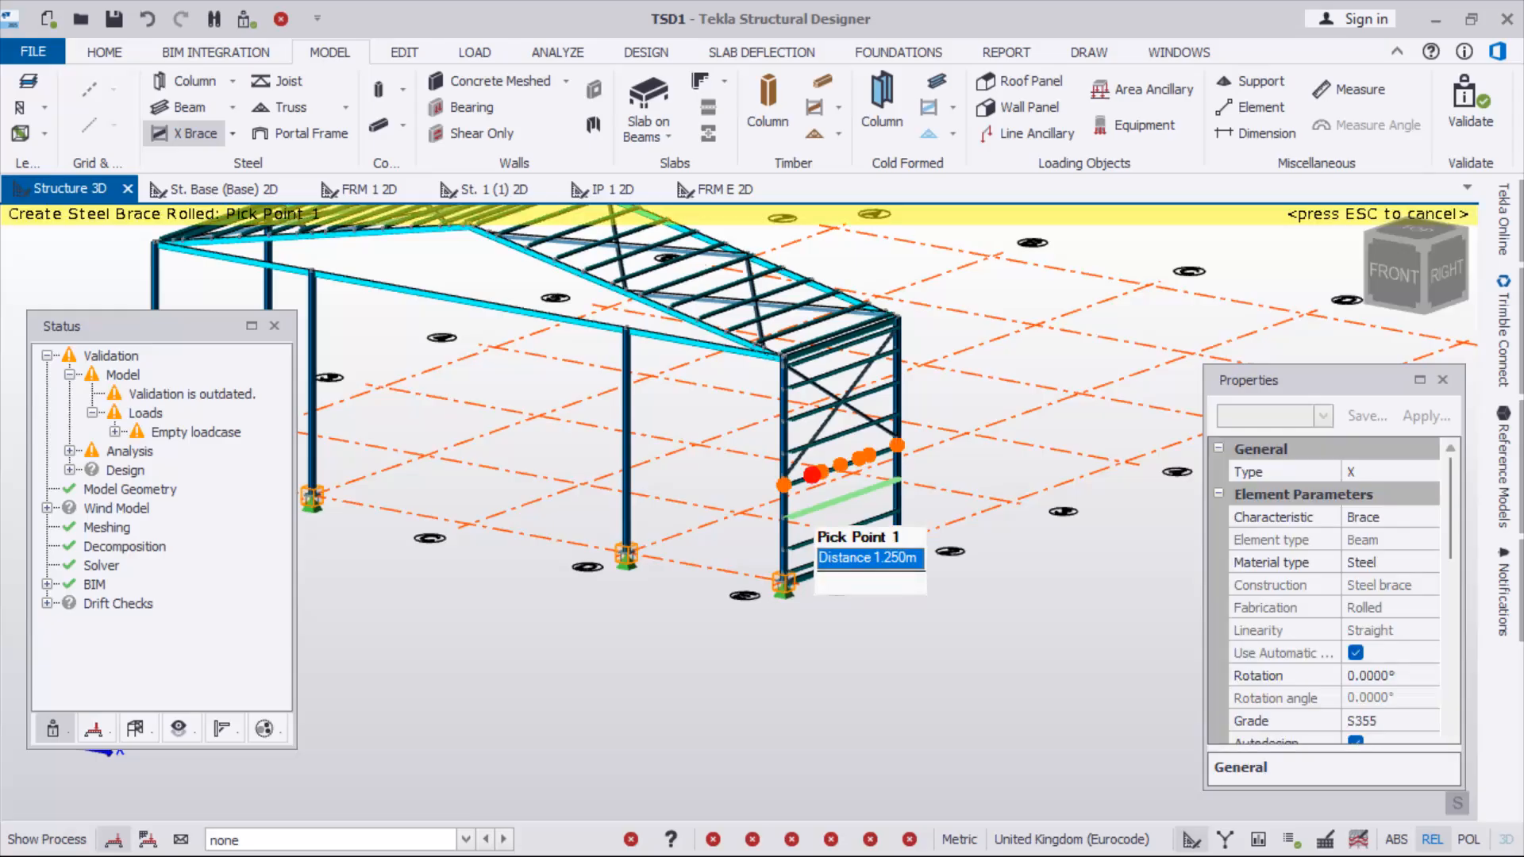
scroll(699, 548, up, 5)
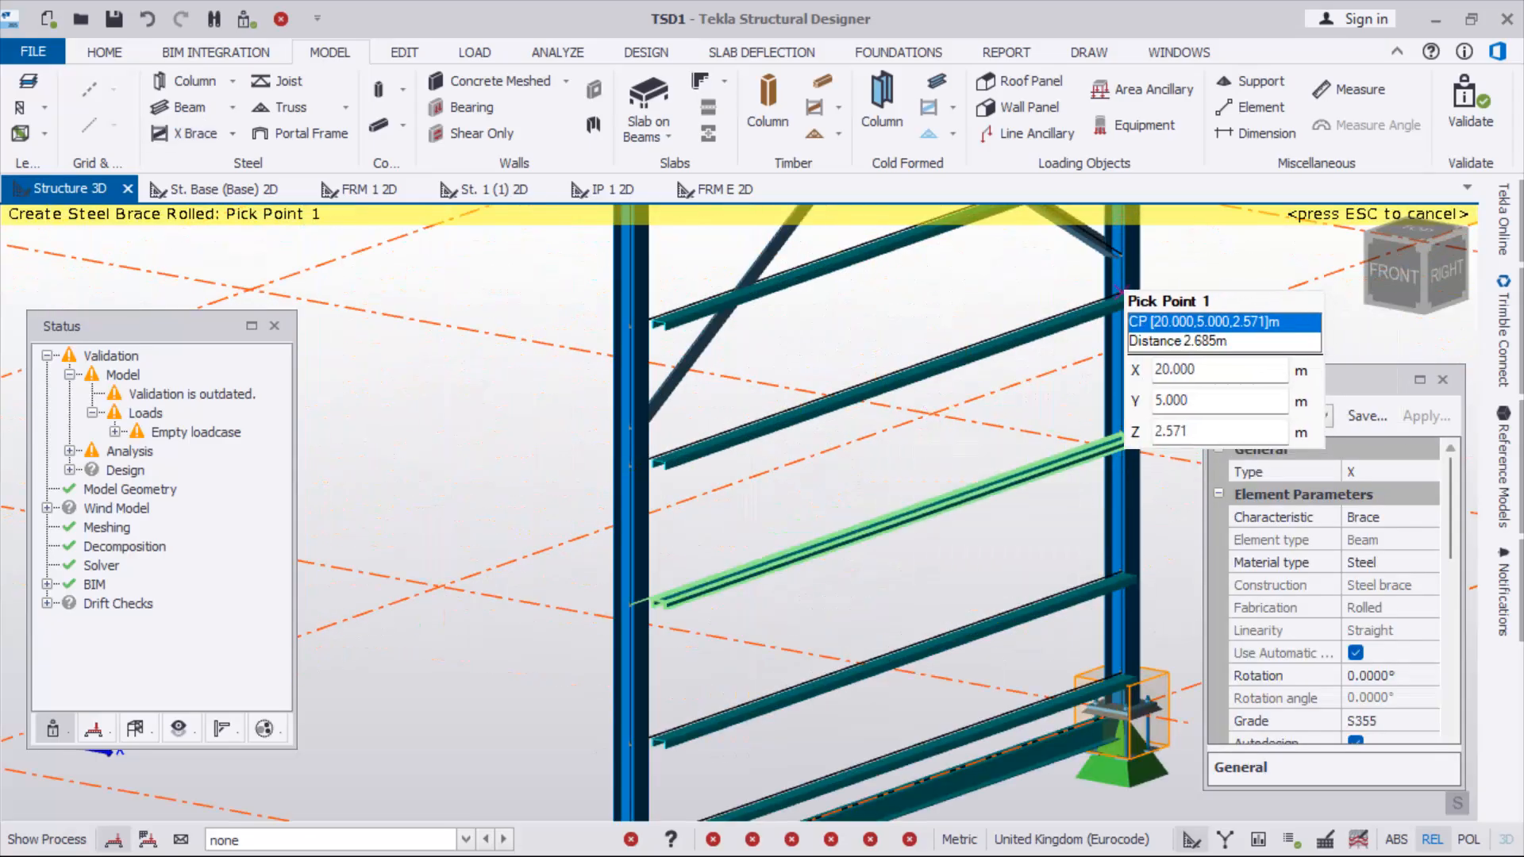
click(1119, 254)
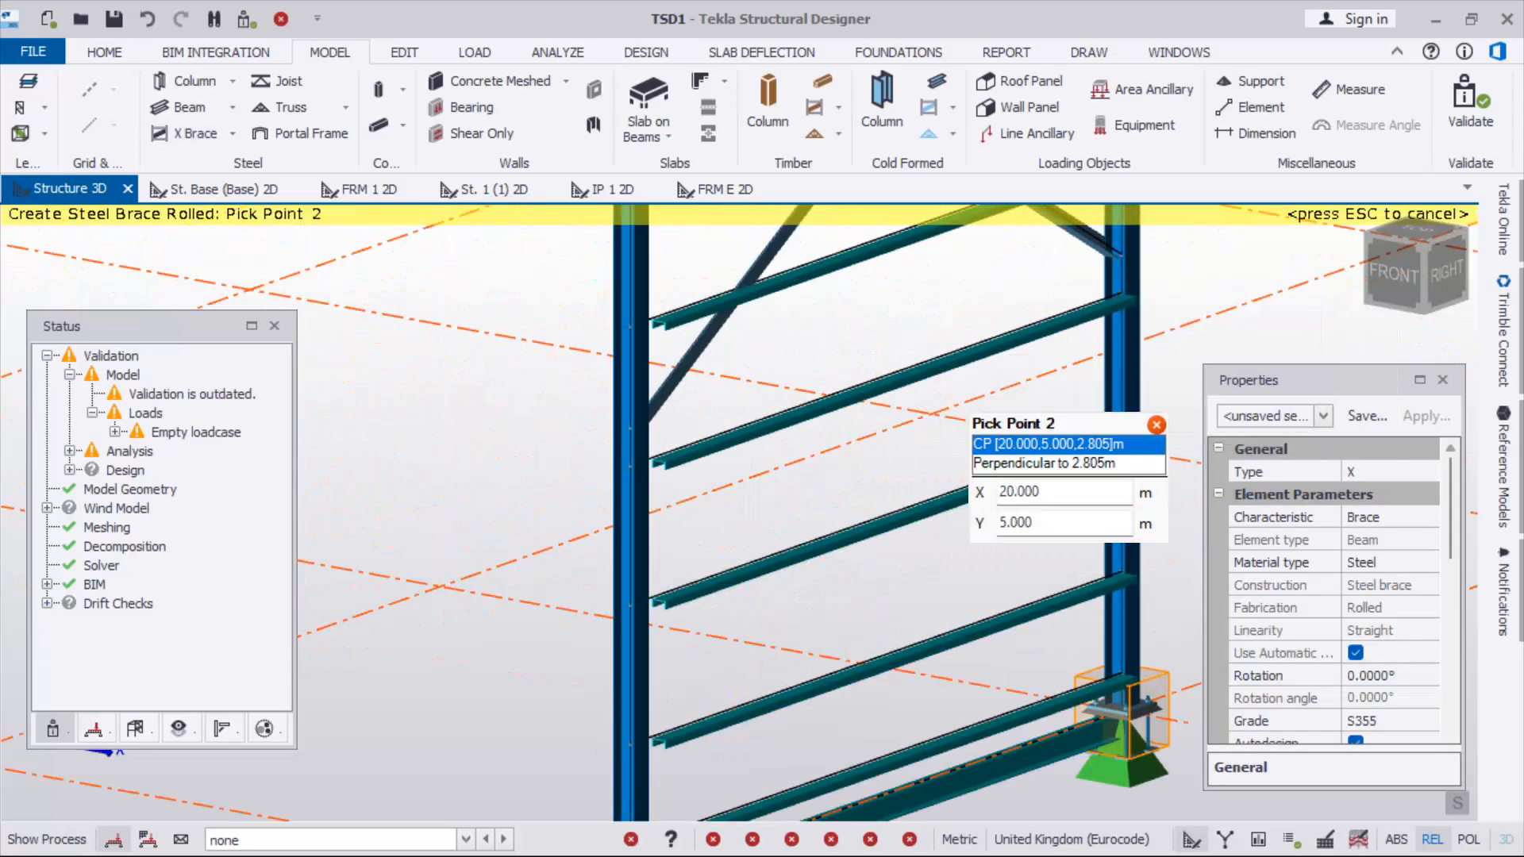
click(631, 427)
scroll(694, 524, down, 3)
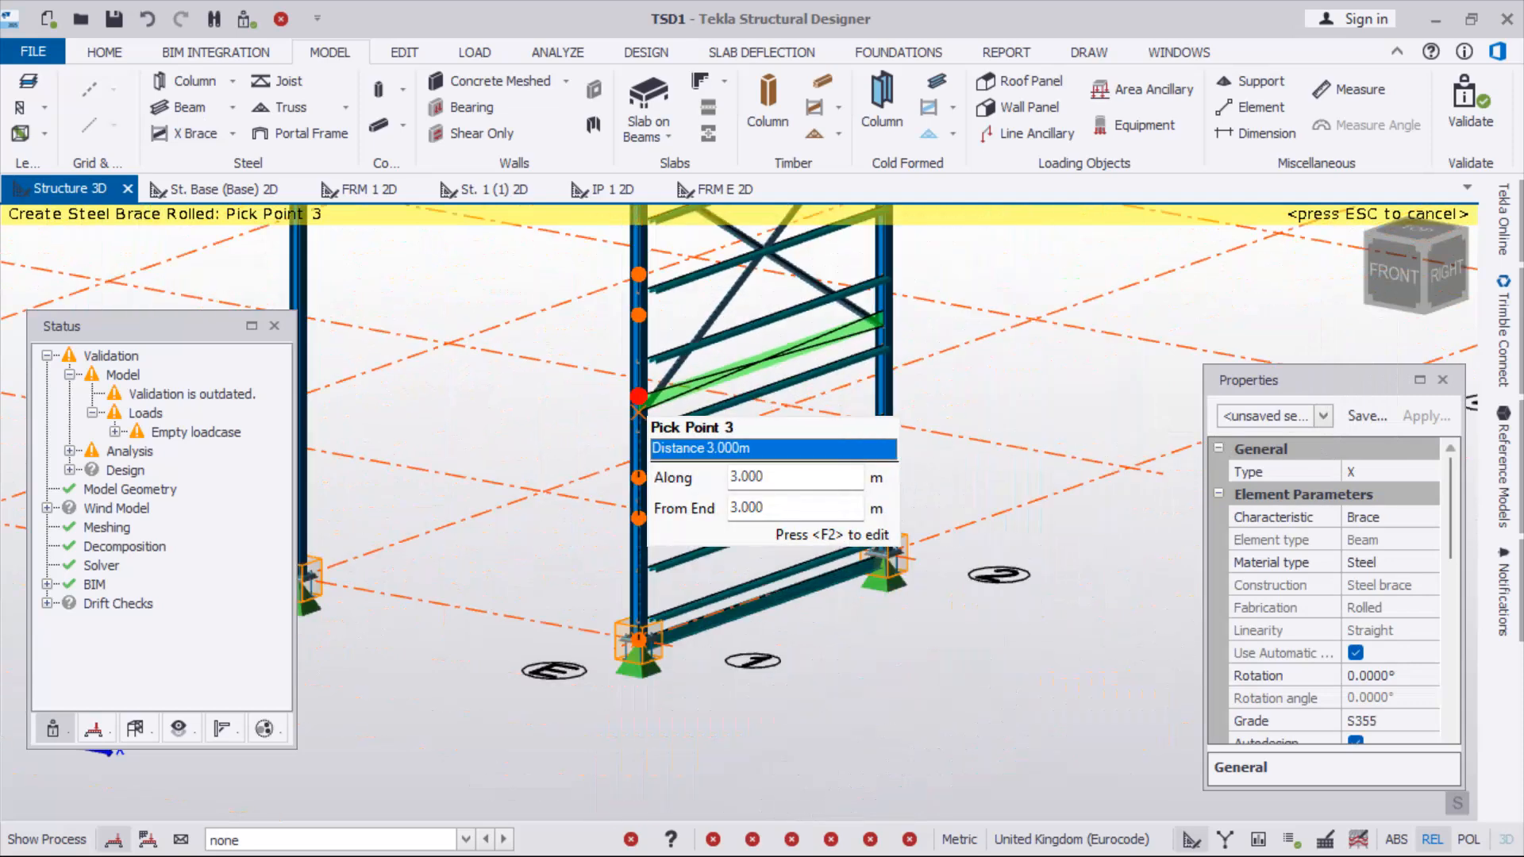
scroll(675, 605, up, 5)
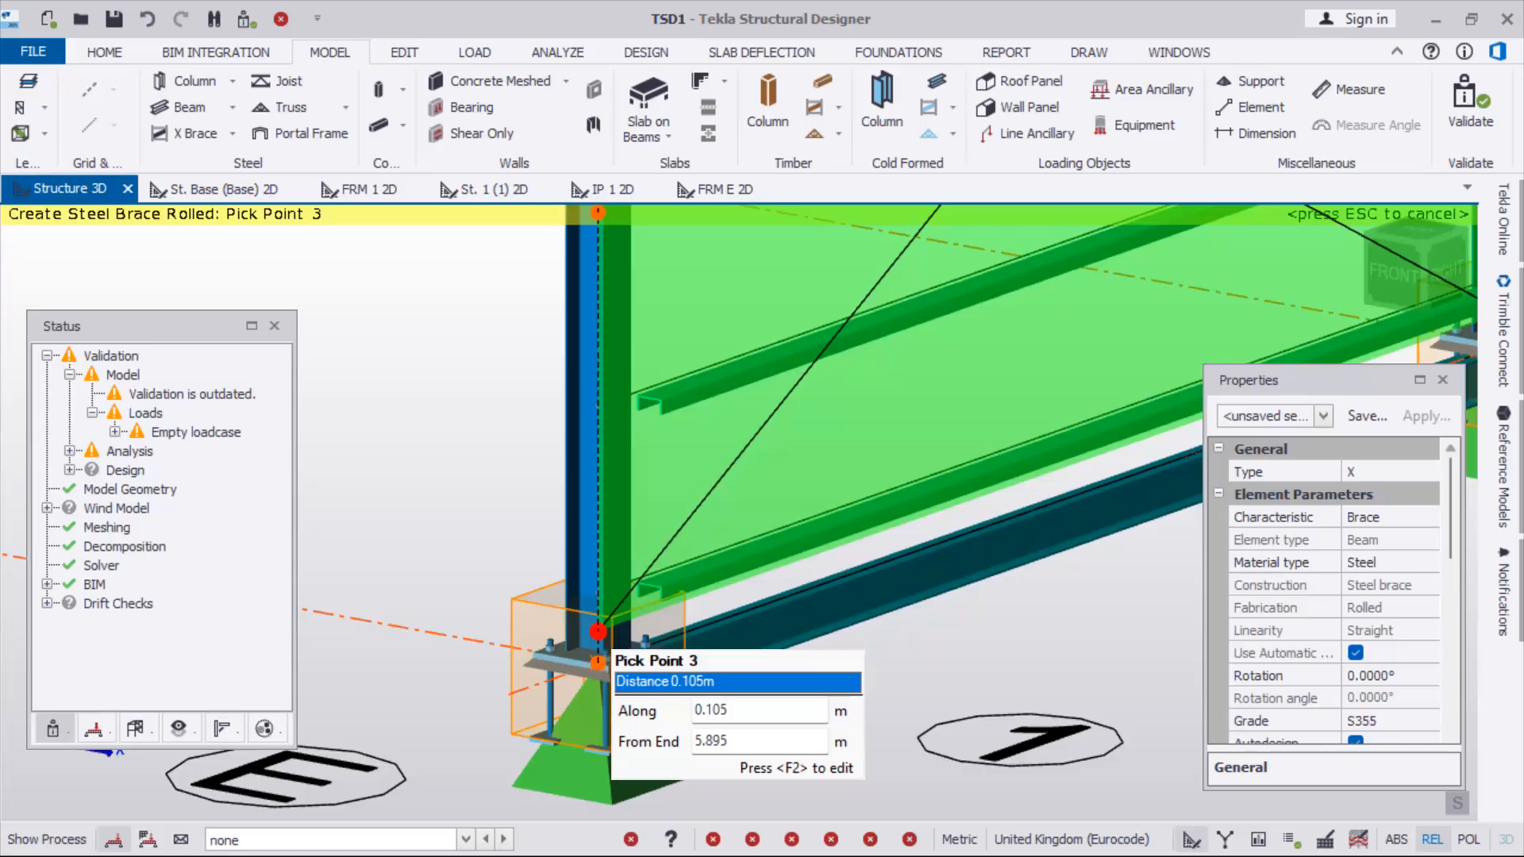
click(604, 644)
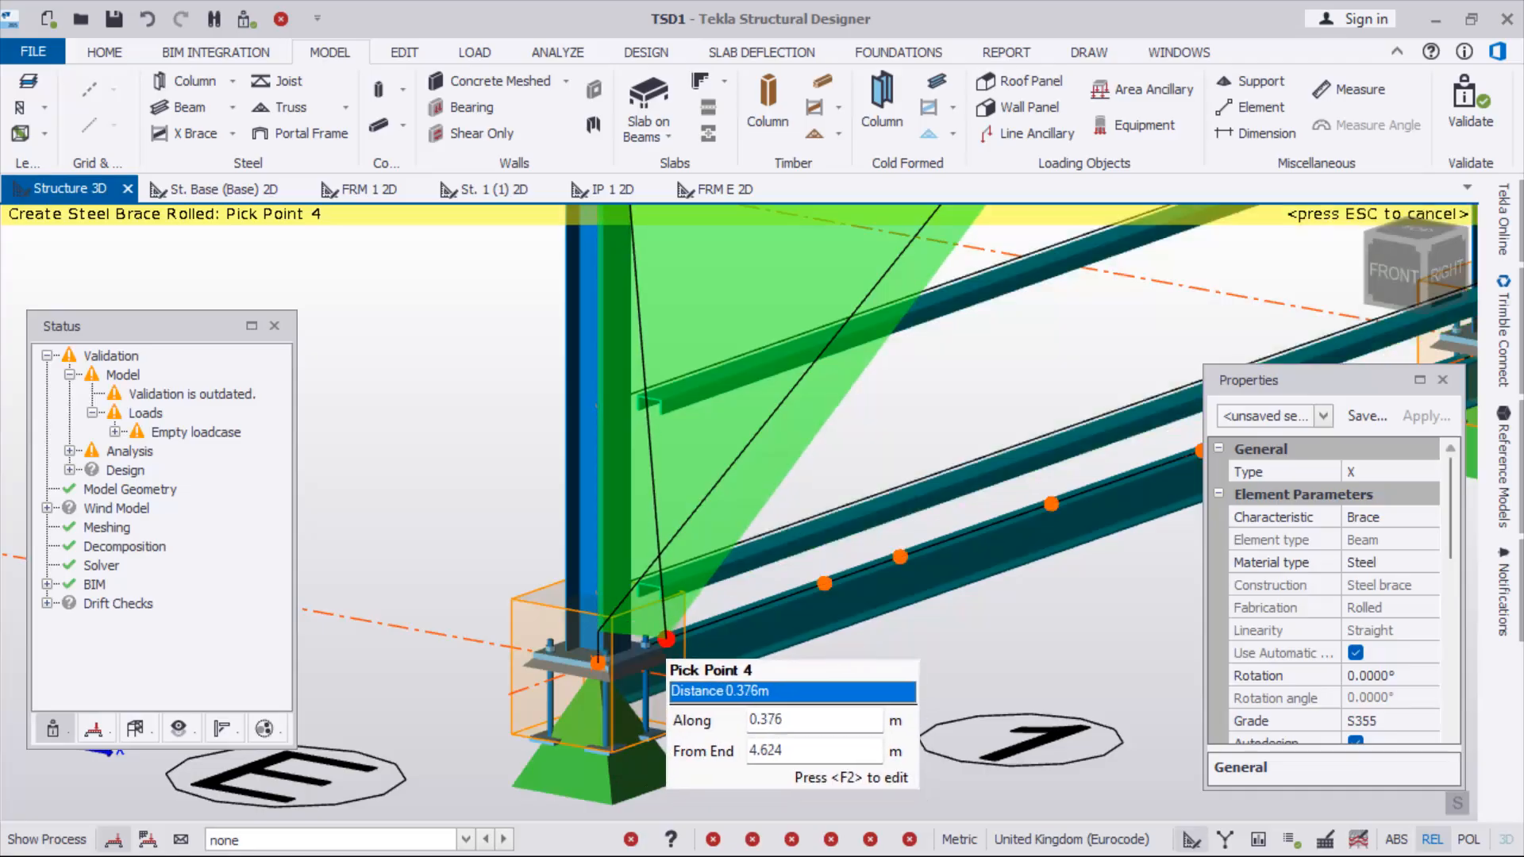
scroll(598, 631, down, 2)
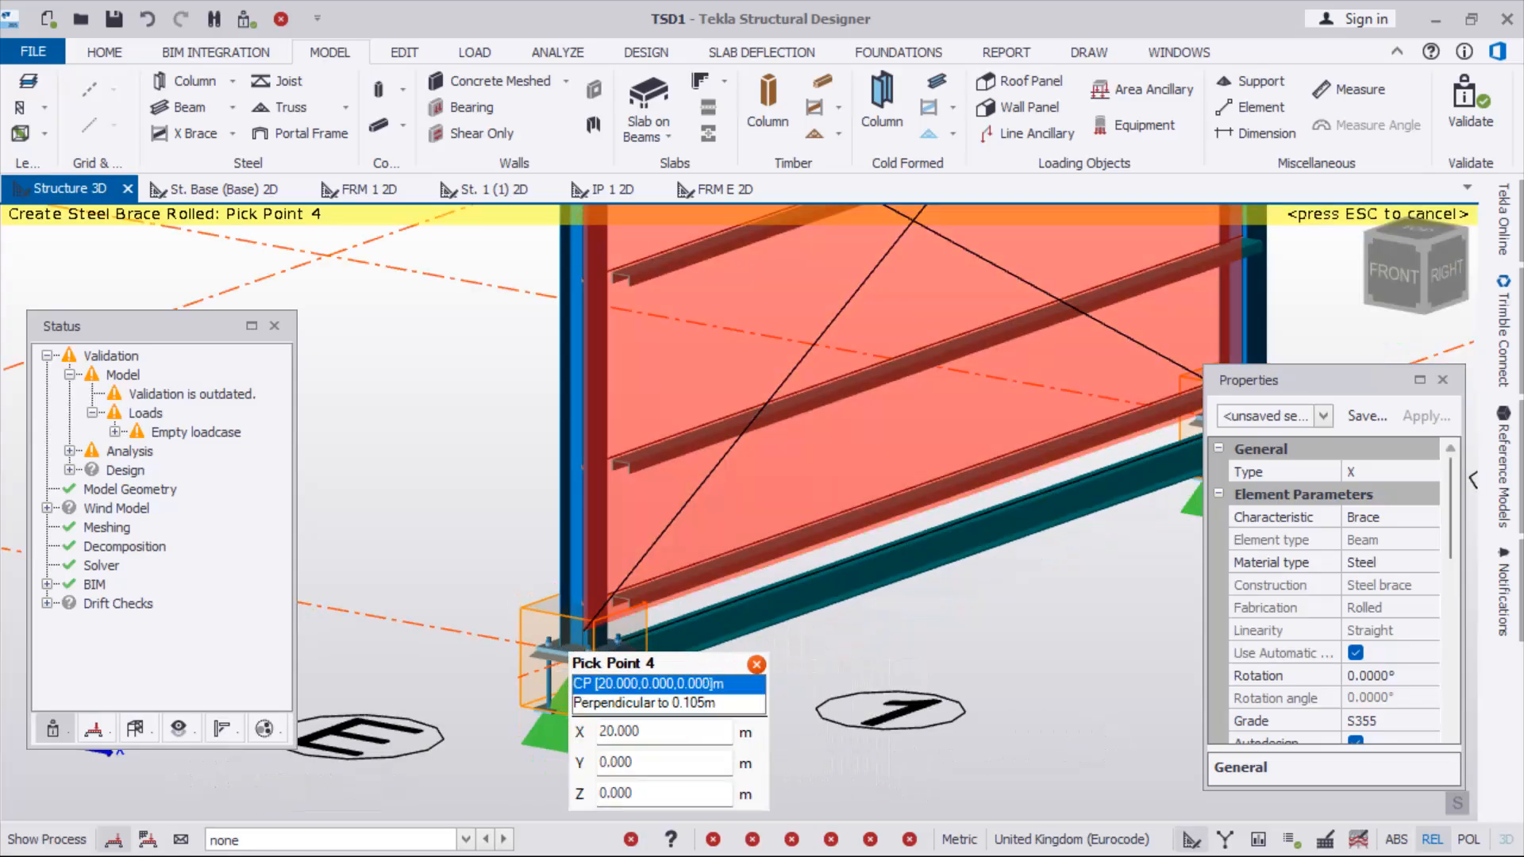
click(584, 632)
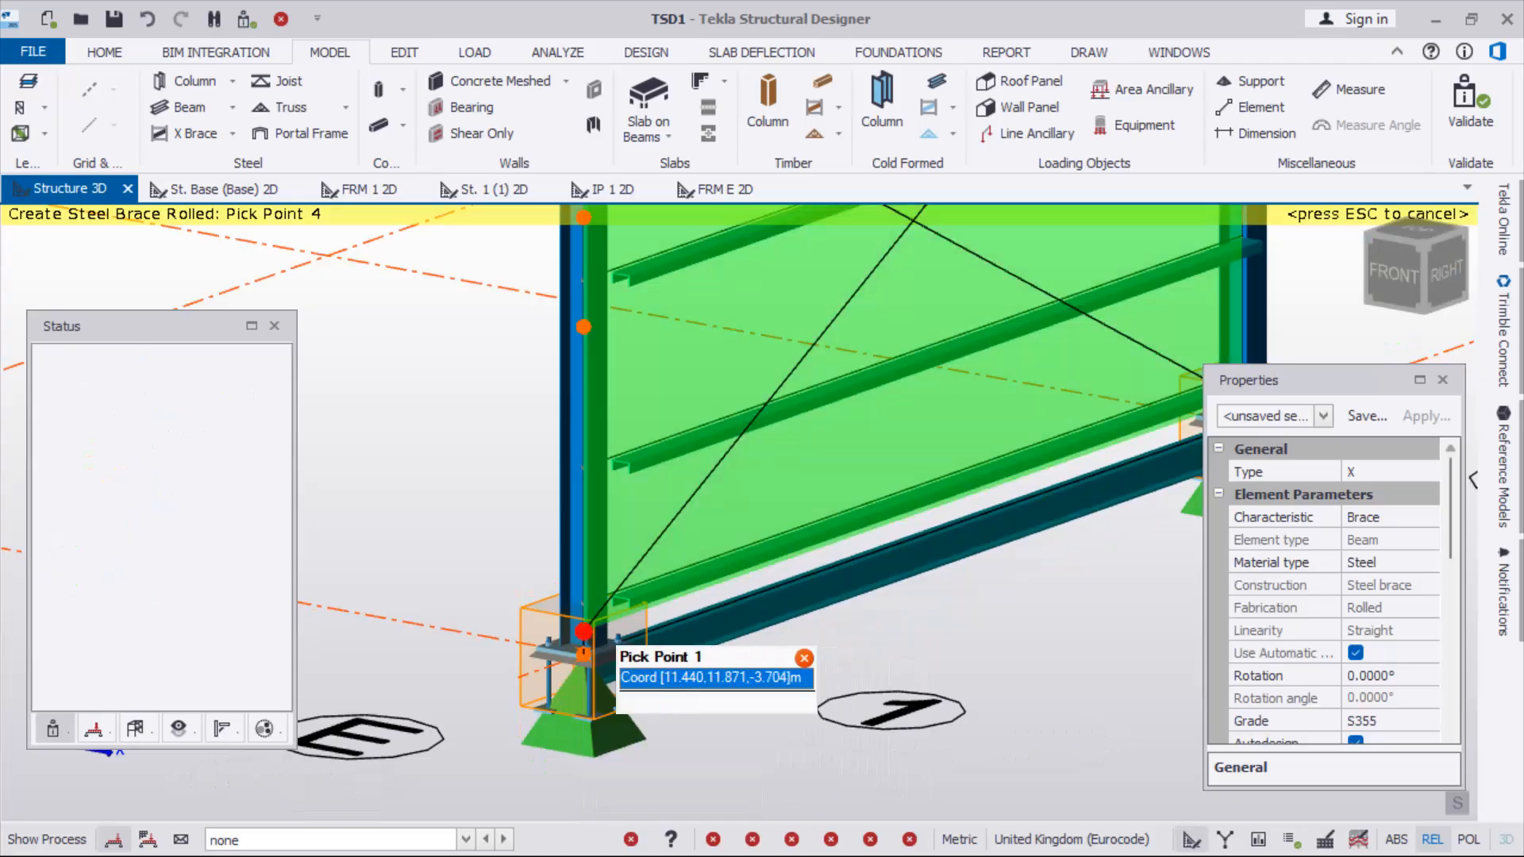
key(Escape)
Validate the model with the new lower side-wall bracing
scroll(584, 632, down, 3)
right_drag(1071, 409, 992, 457)
scroll(992, 457, down, 4)
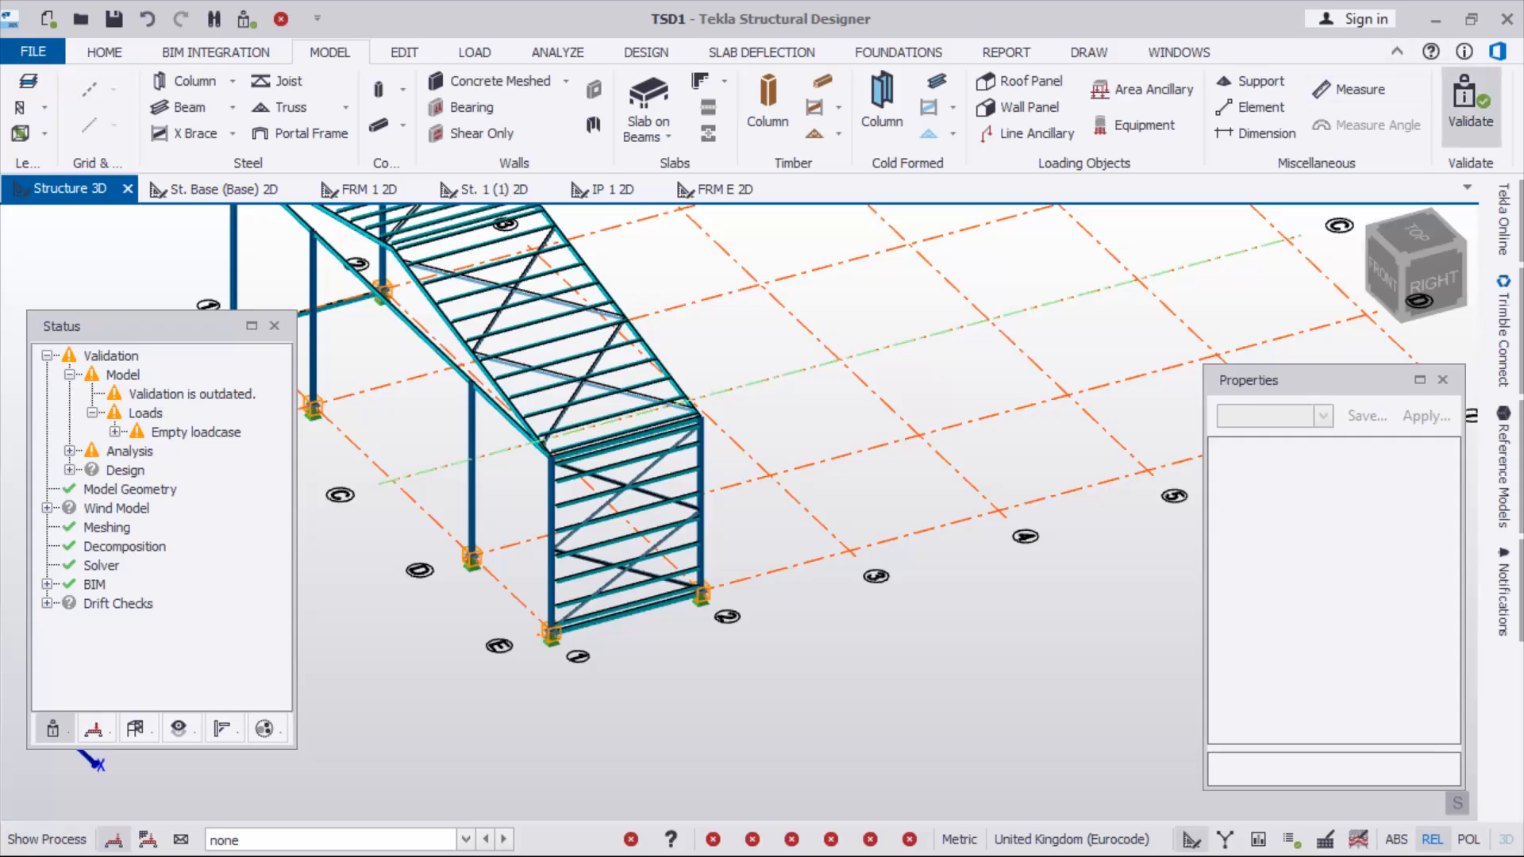
scroll(643, 444, down, 3)
right_drag(738, 508, 802, 452)
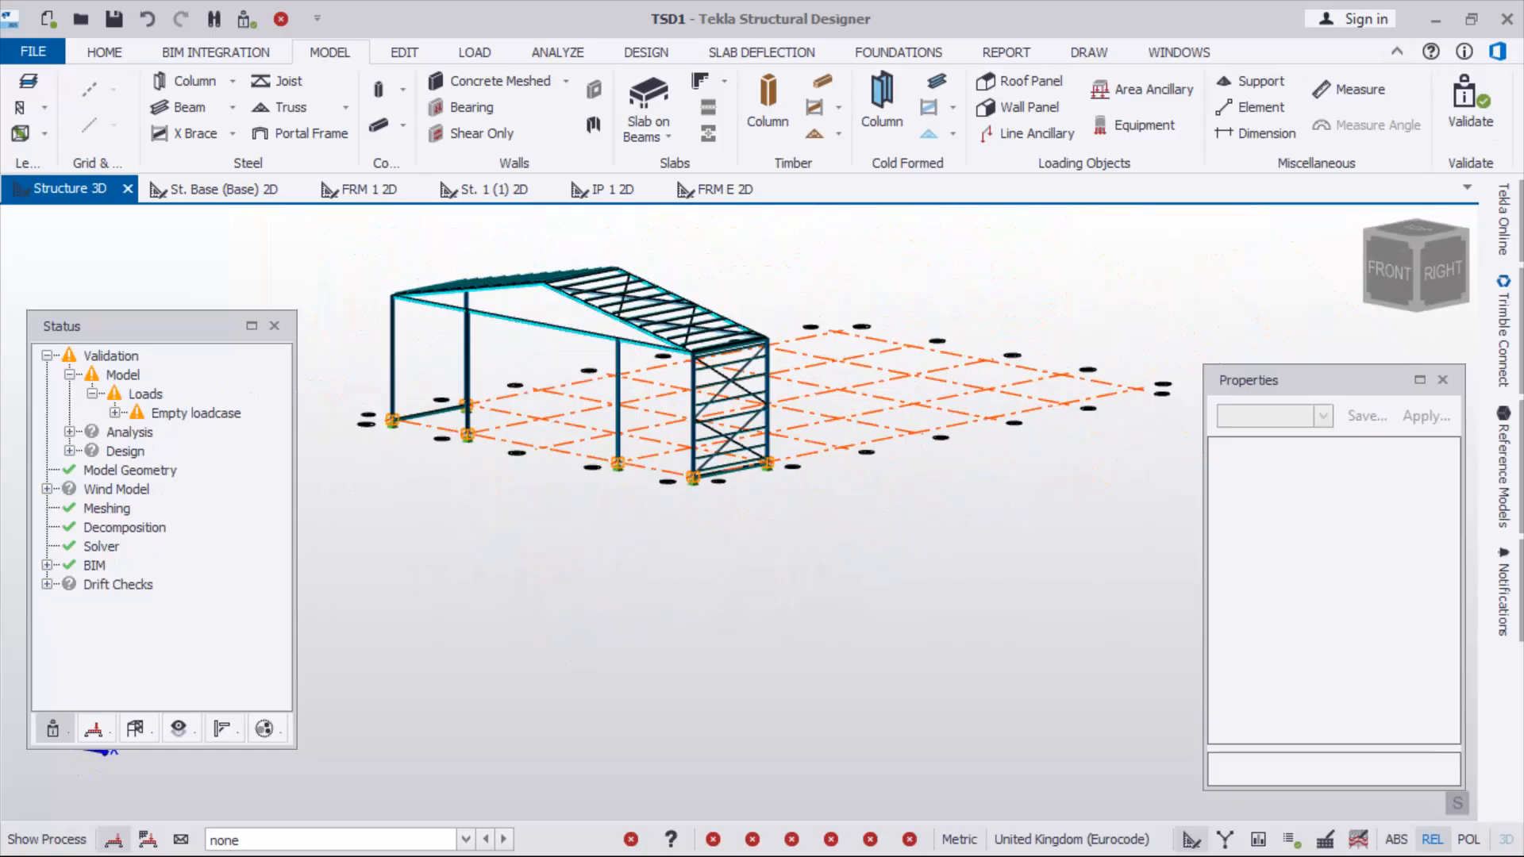
Select the top three side rails and the upper X brace pair in the FRM E bay between gridlines 1 and 2
scroll(357, 238, up, 3)
scroll(512, 321, down, 2)
right_drag(1004, 516, 1008, 587)
scroll(957, 572, up, 3)
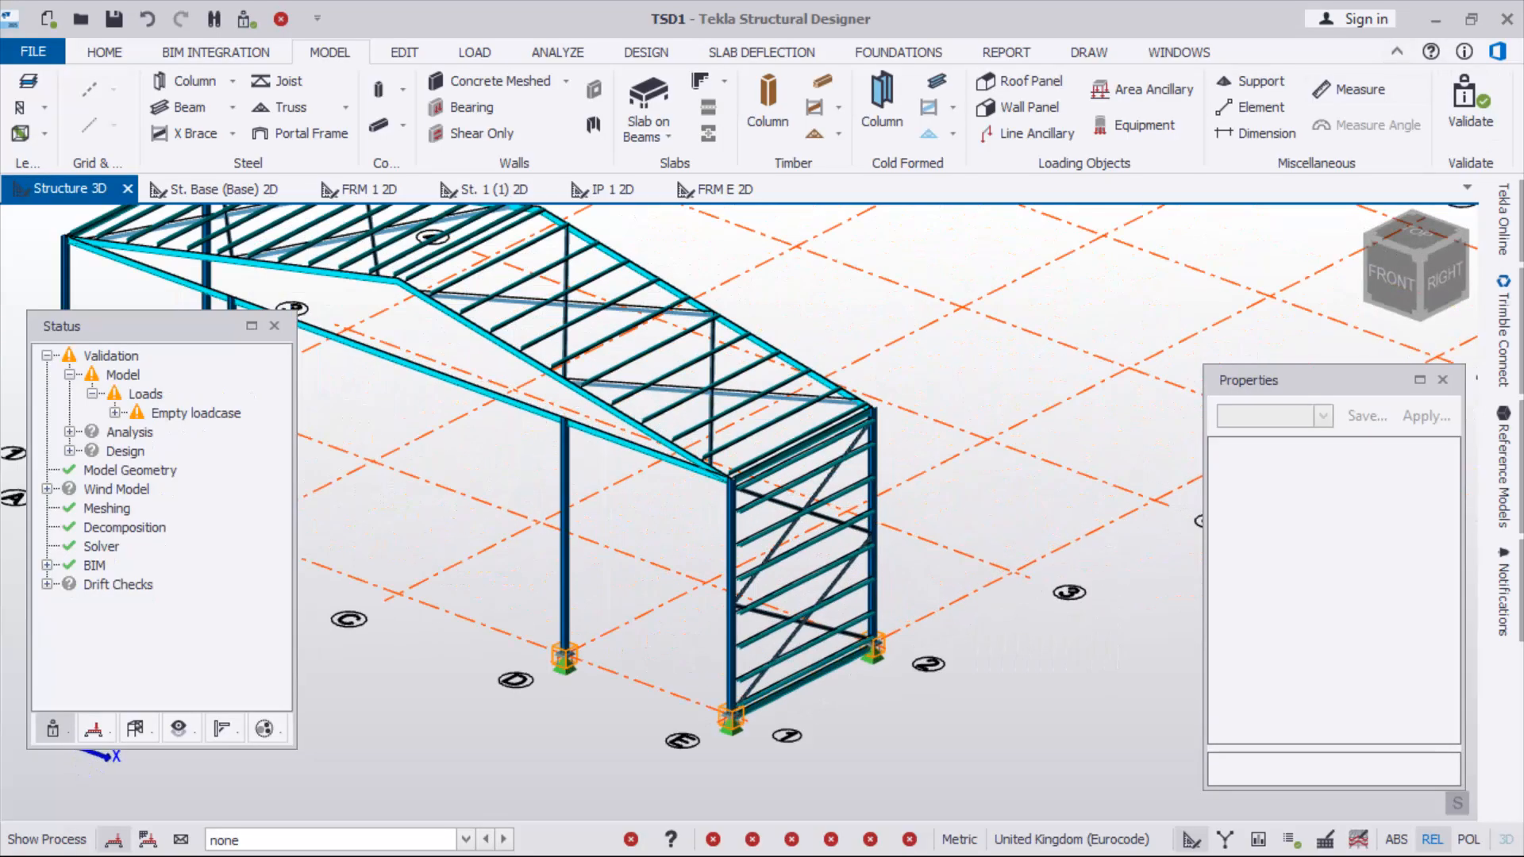
scroll(604, 444, down, 3)
scroll(826, 515, up, 5)
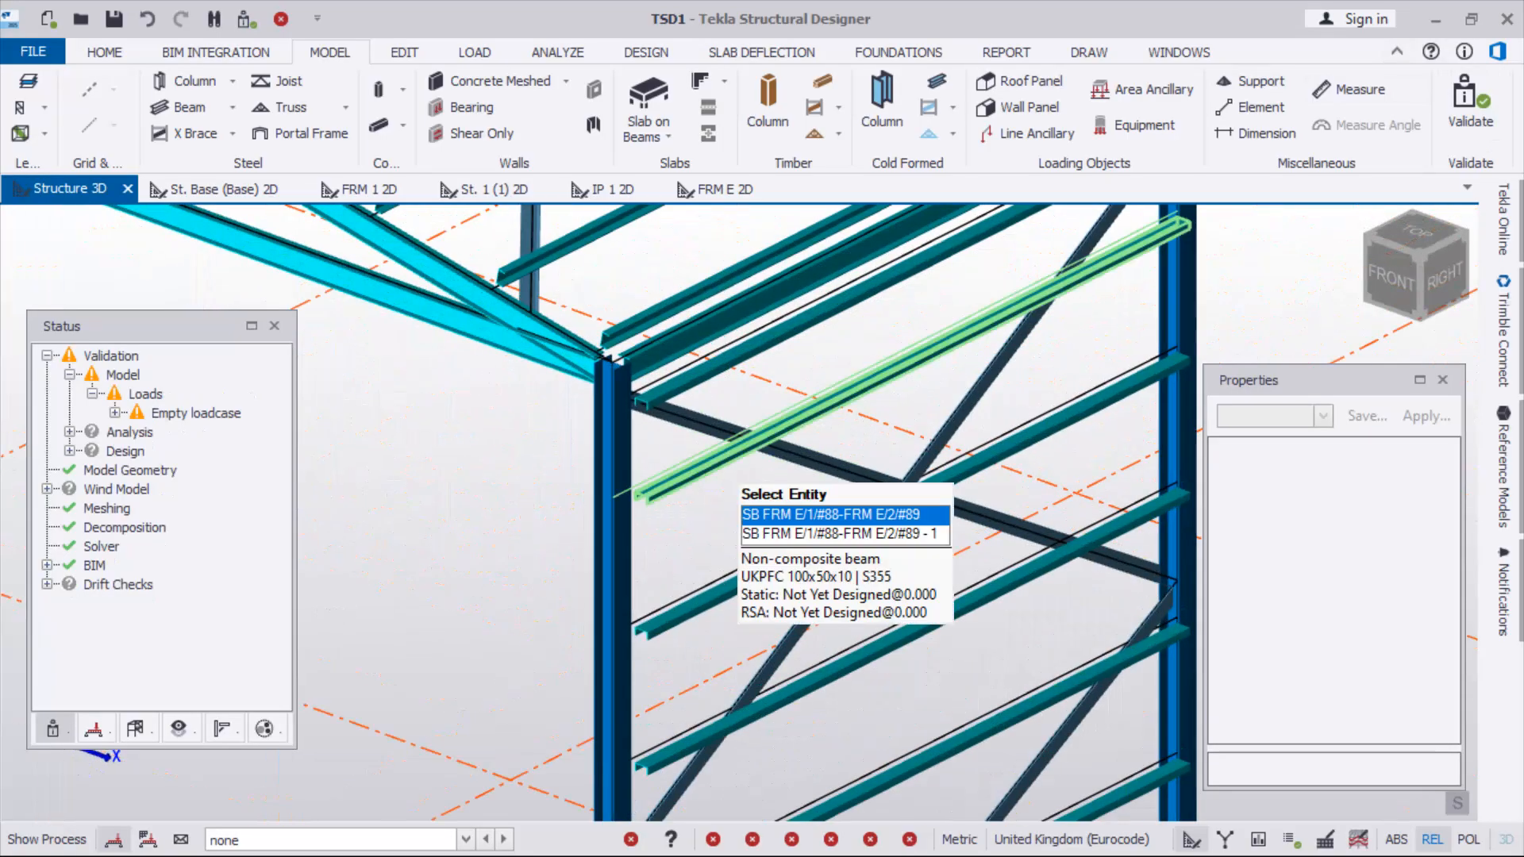
click(689, 378)
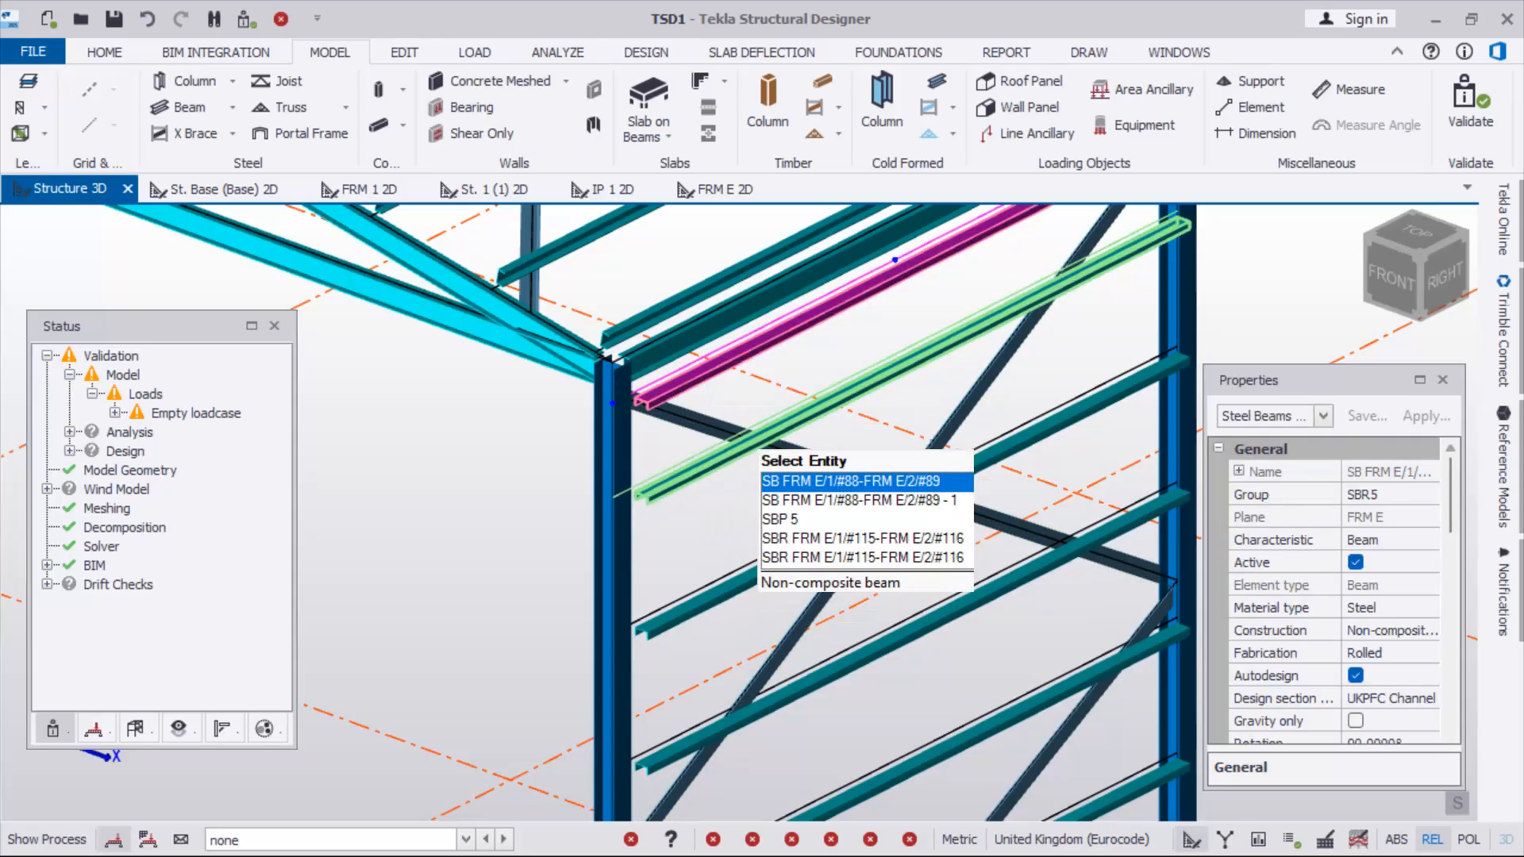
ctrl+click(702, 467)
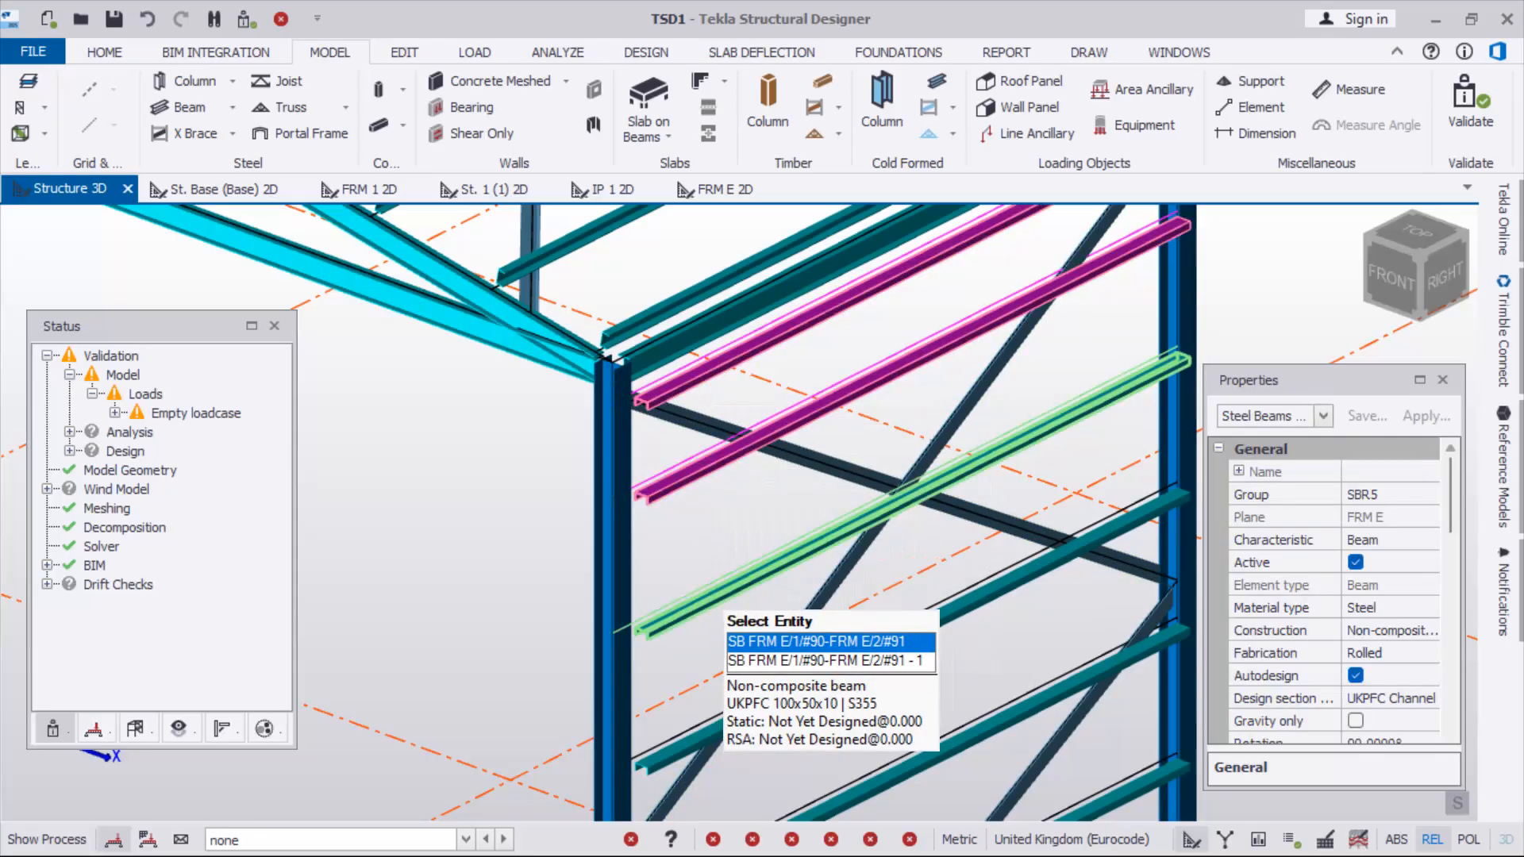
ctrl+click(709, 597)
click(816, 634)
Add the five remaining side rails and the lower X brace pair of the FRM E bay to the selection
scroll(816, 634, down, 3)
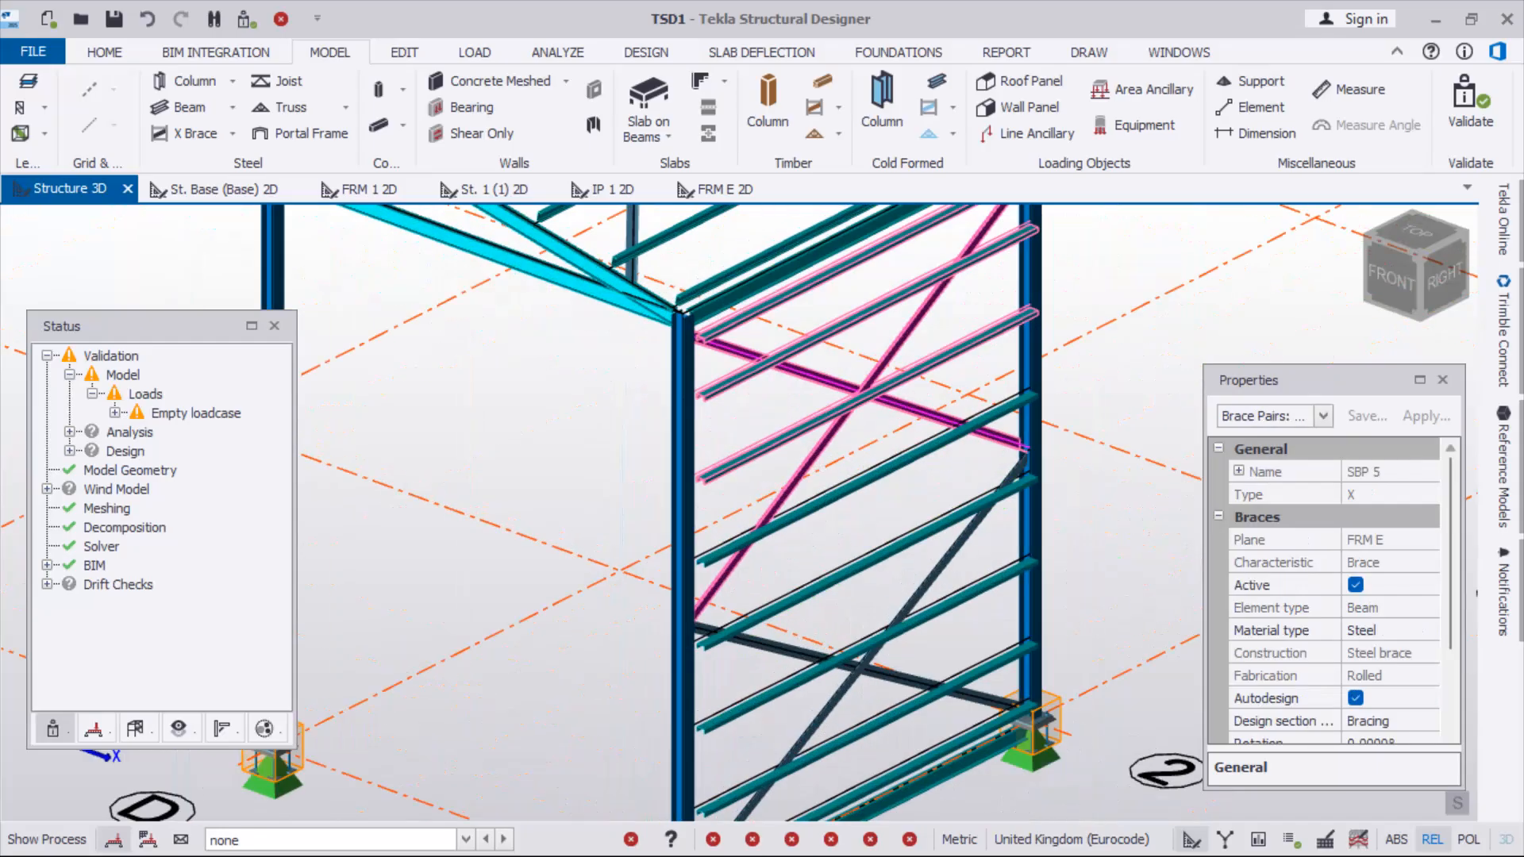
ctrl+click(854, 487)
ctrl+click(854, 566)
scroll(855, 508, down, 3)
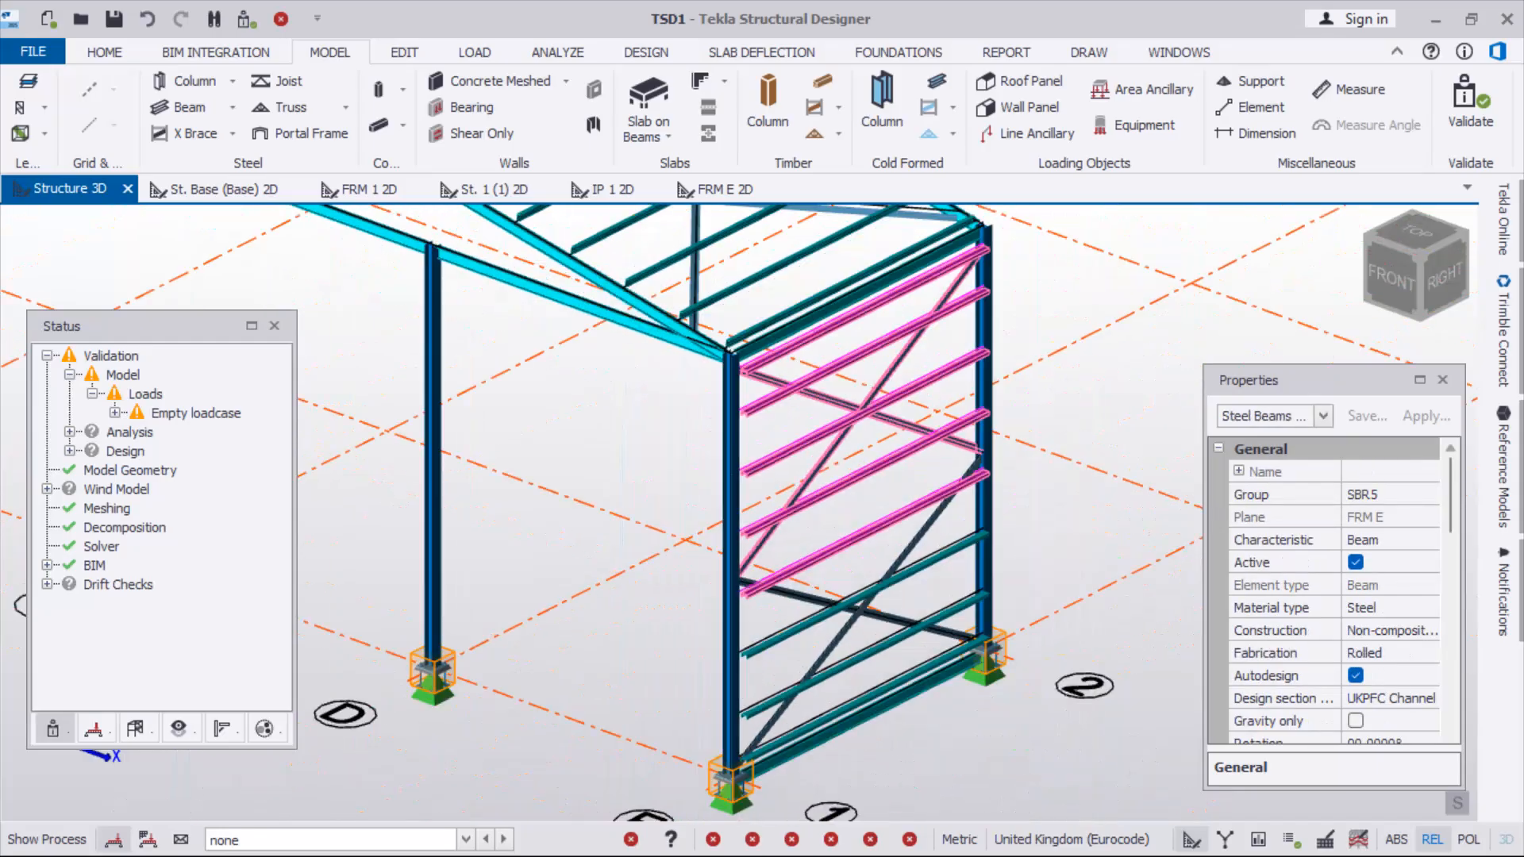
scroll(825, 649, up, 4)
click(844, 637)
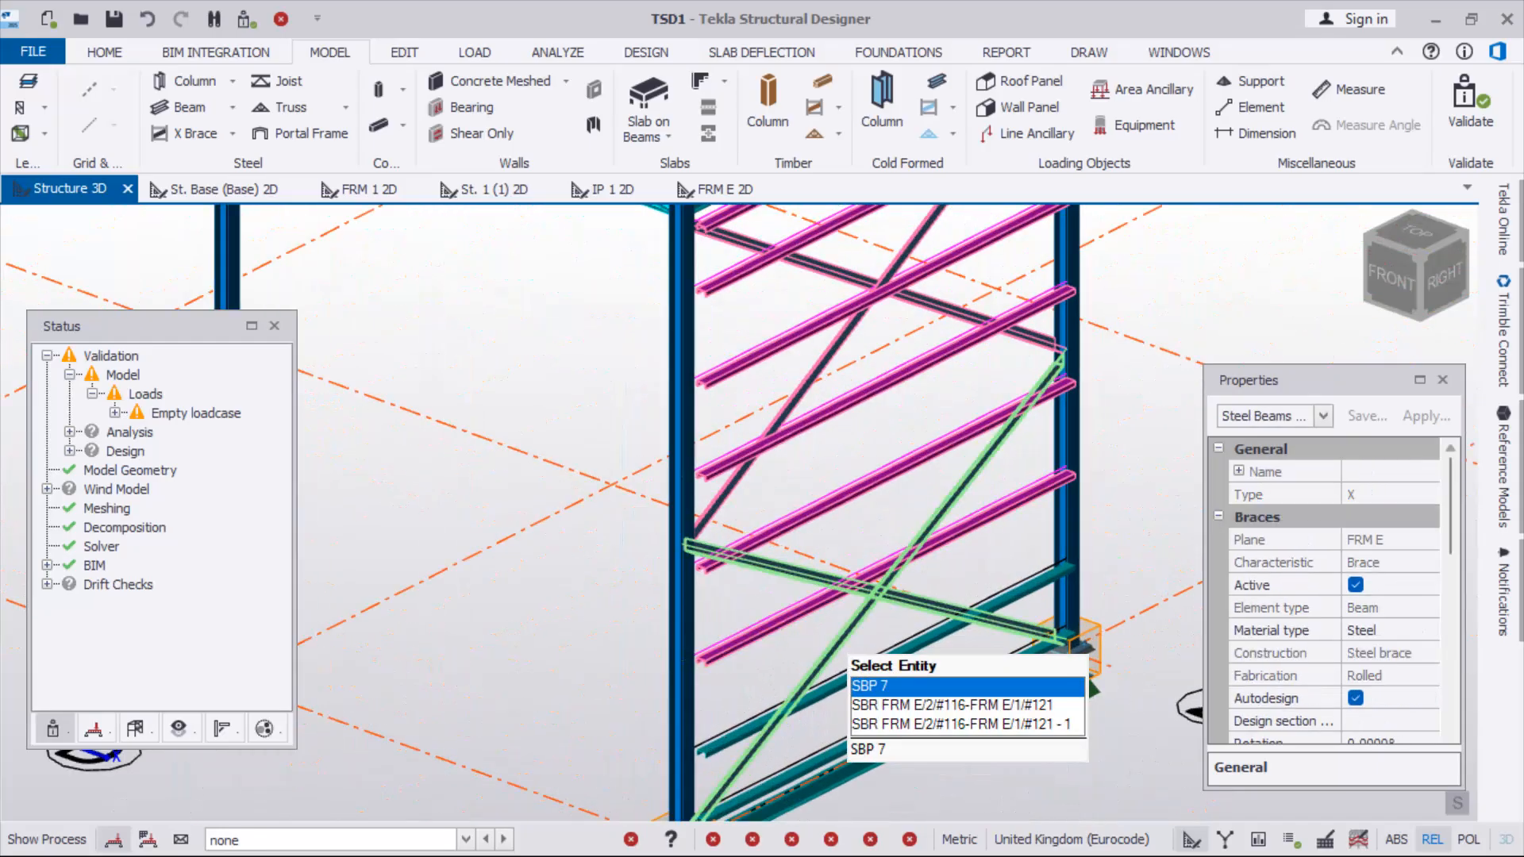
click(870, 584)
scroll(873, 635, up, 2)
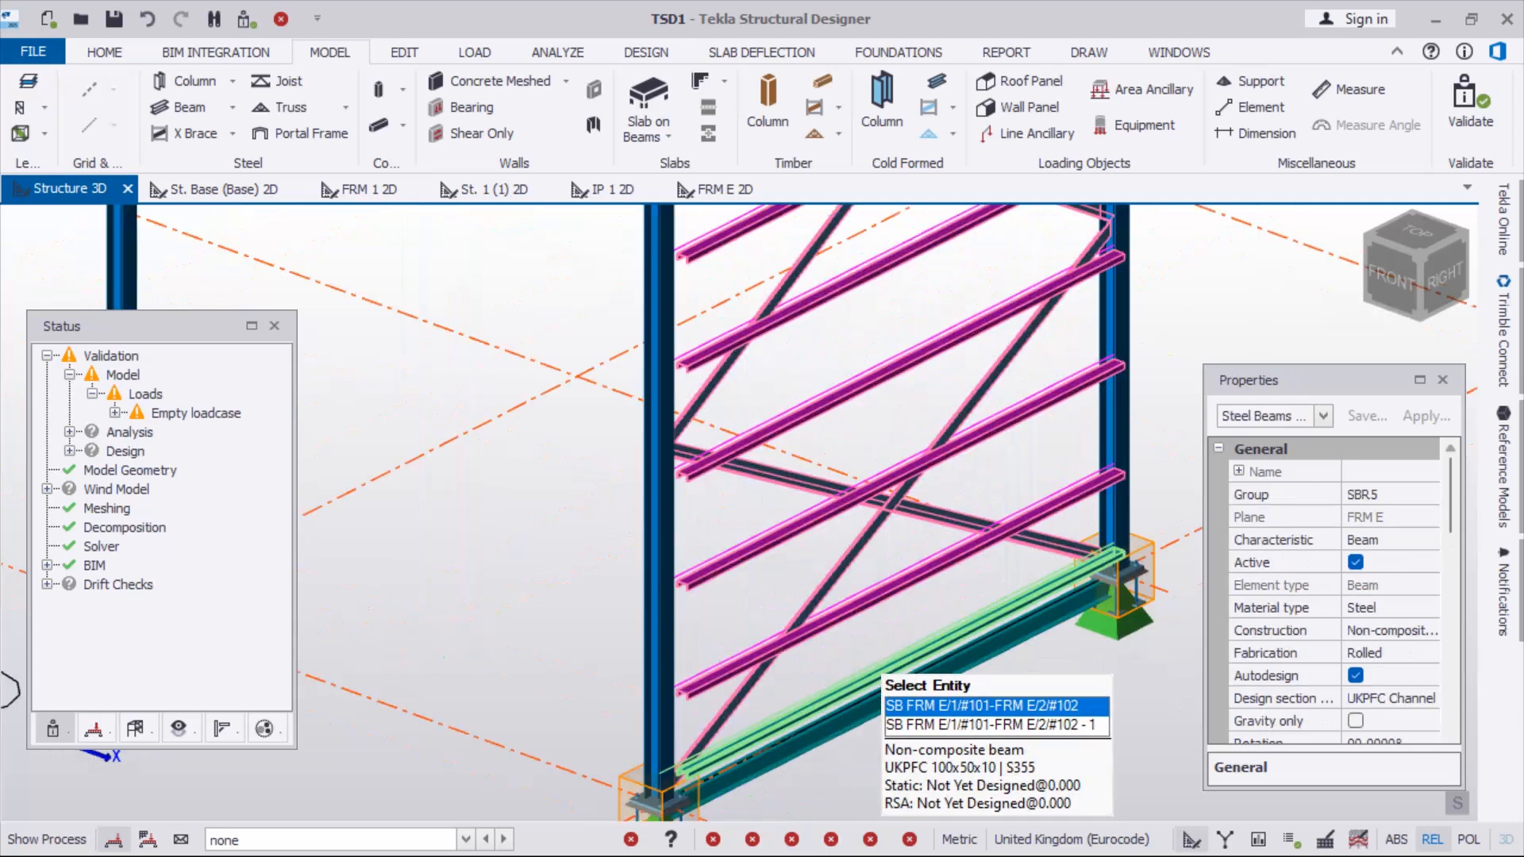
scroll(873, 675, down, 5)
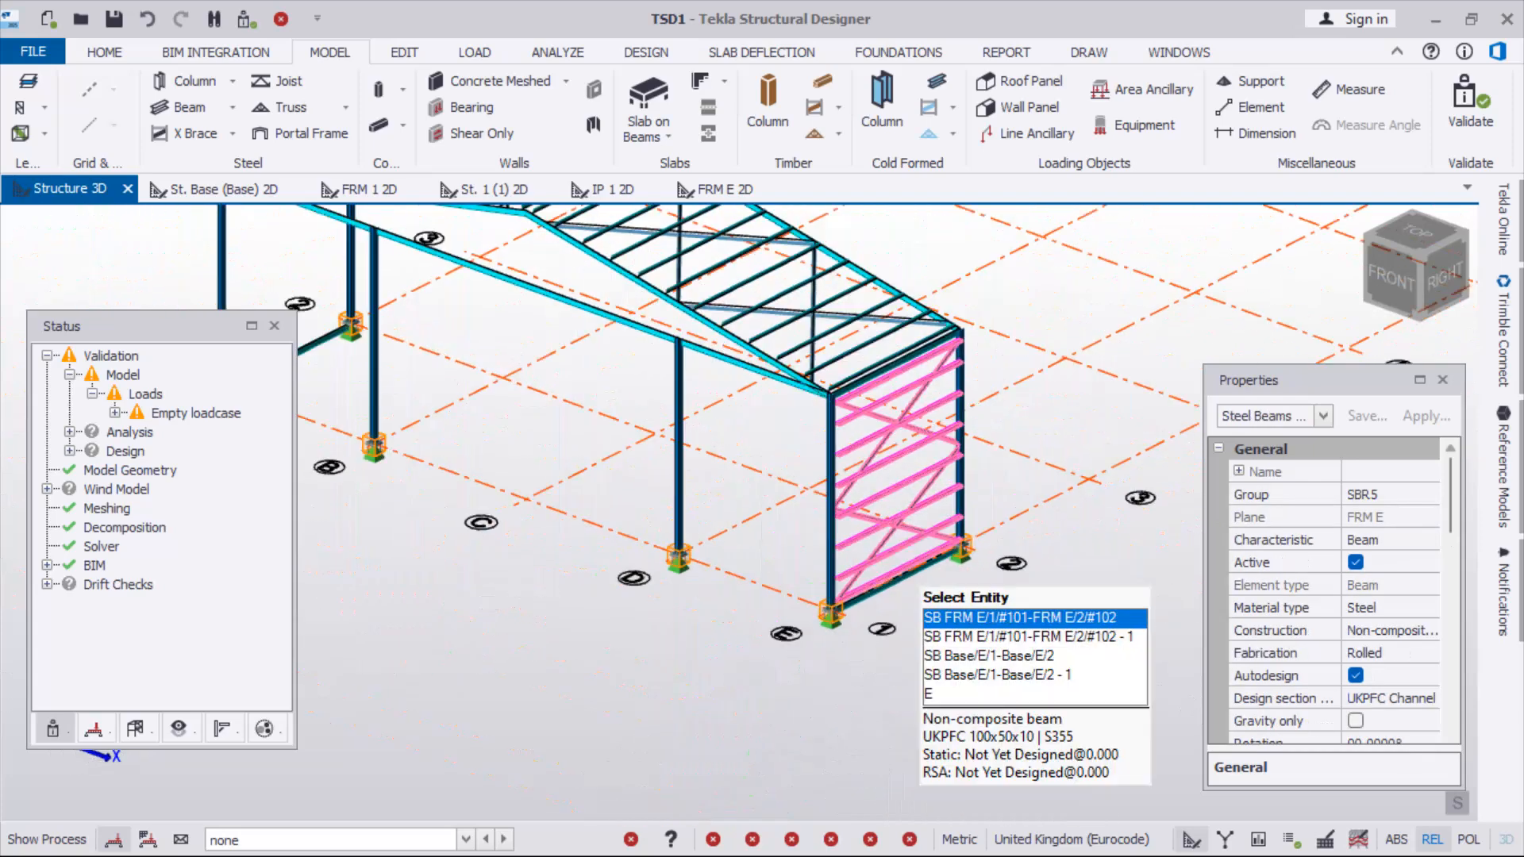
Mirror the eight selected side rails and two brace pairs onto the opposite side wall, using points 0,0,0 and 20,0,0 m in pick-destination mode
click(404, 51)
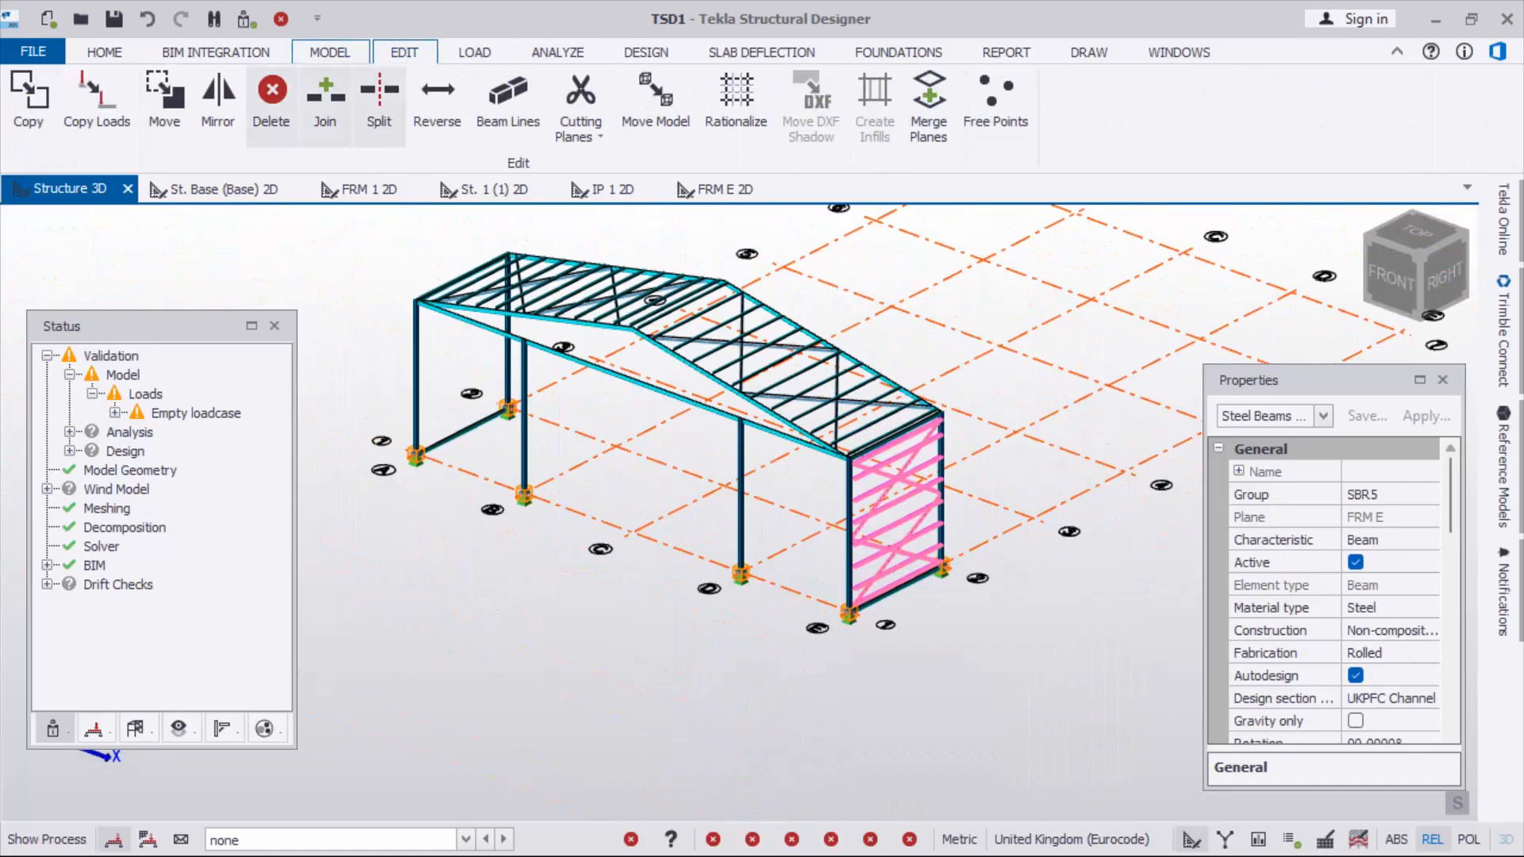
click(219, 103)
scroll(937, 496, down, 4)
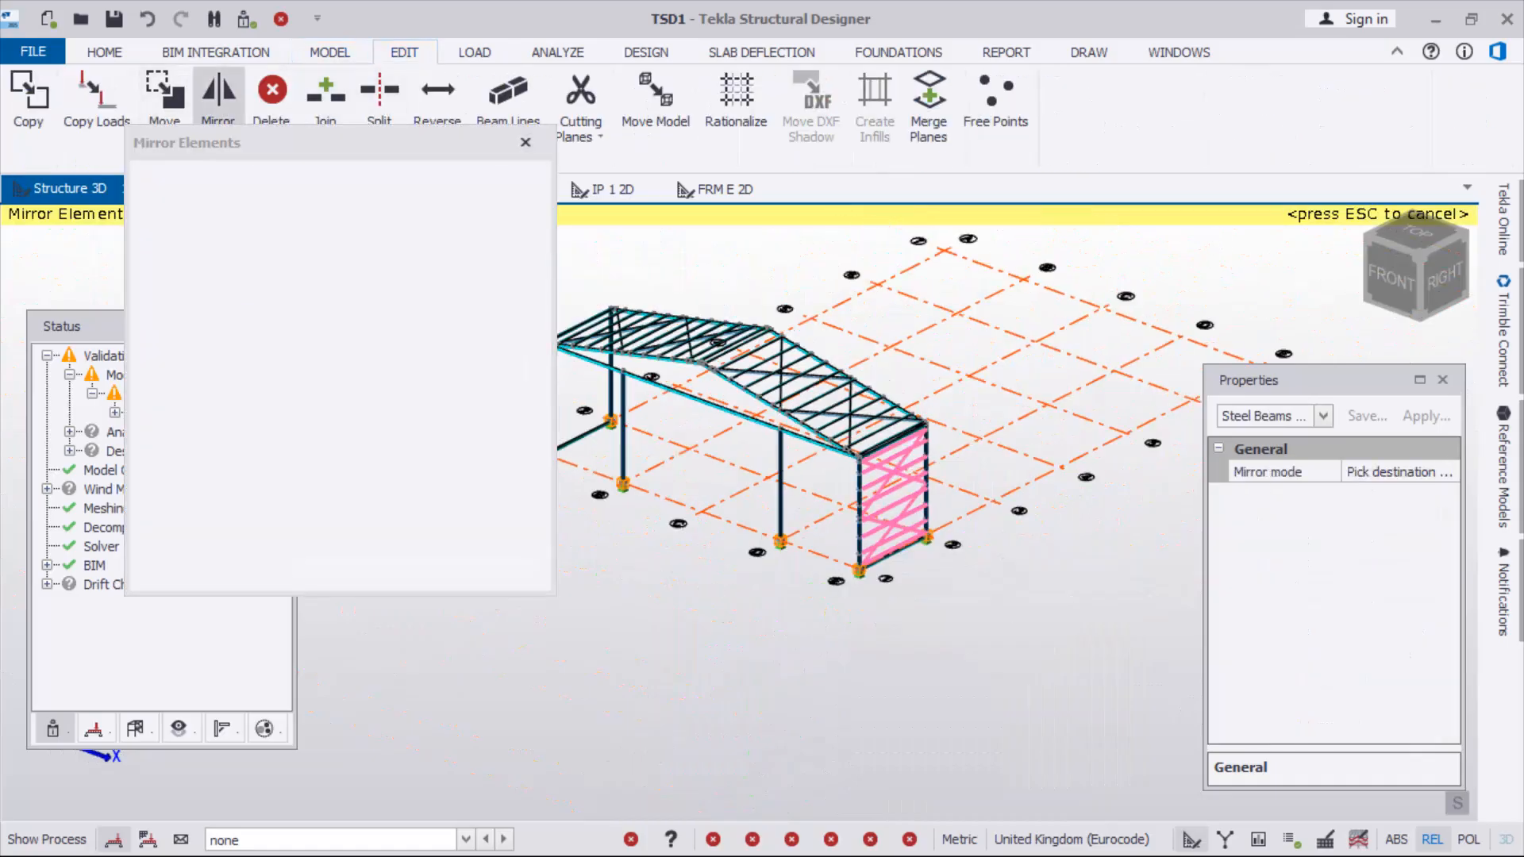
scroll(703, 470, up, 3)
scroll(613, 468, up, 4)
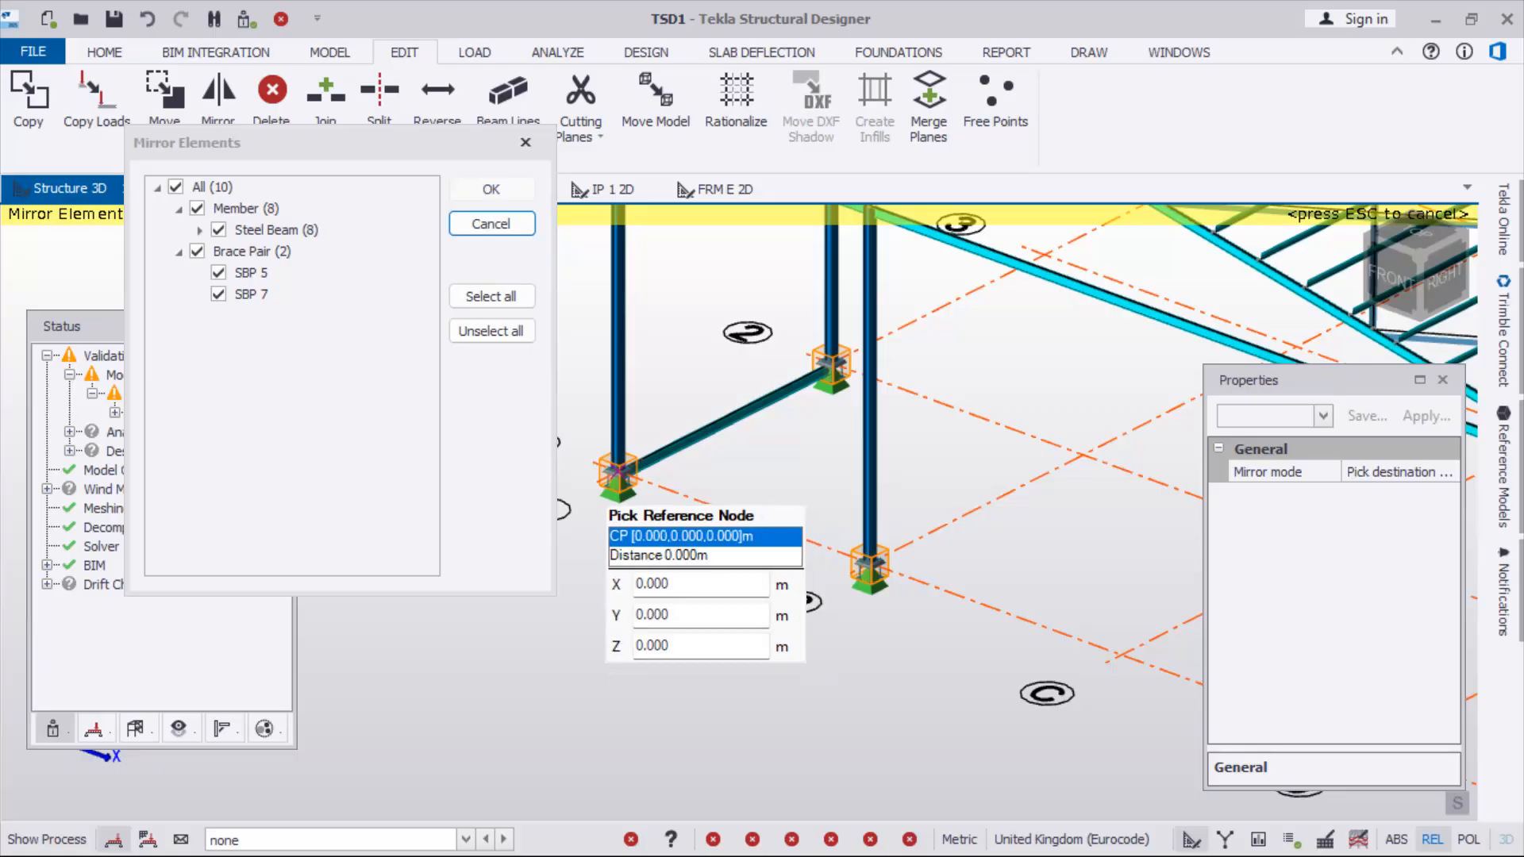
scroll(869, 562, down, 5)
scroll(952, 583, up, 5)
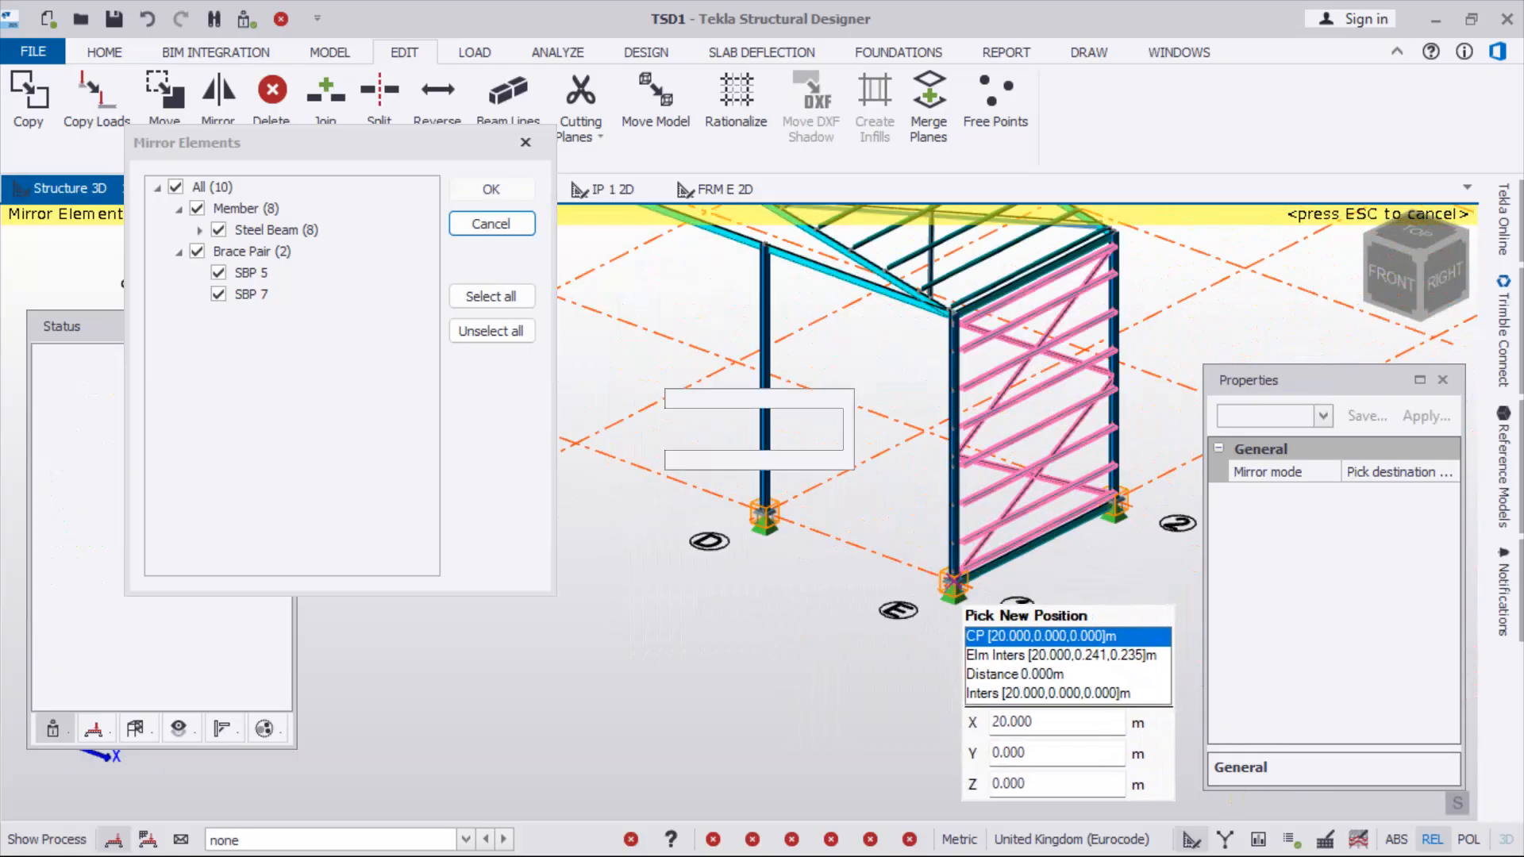
click(491, 189)
scroll(988, 516, down, 6)
right_drag(873, 516, 1063, 496)
scroll(708, 504, up, 6)
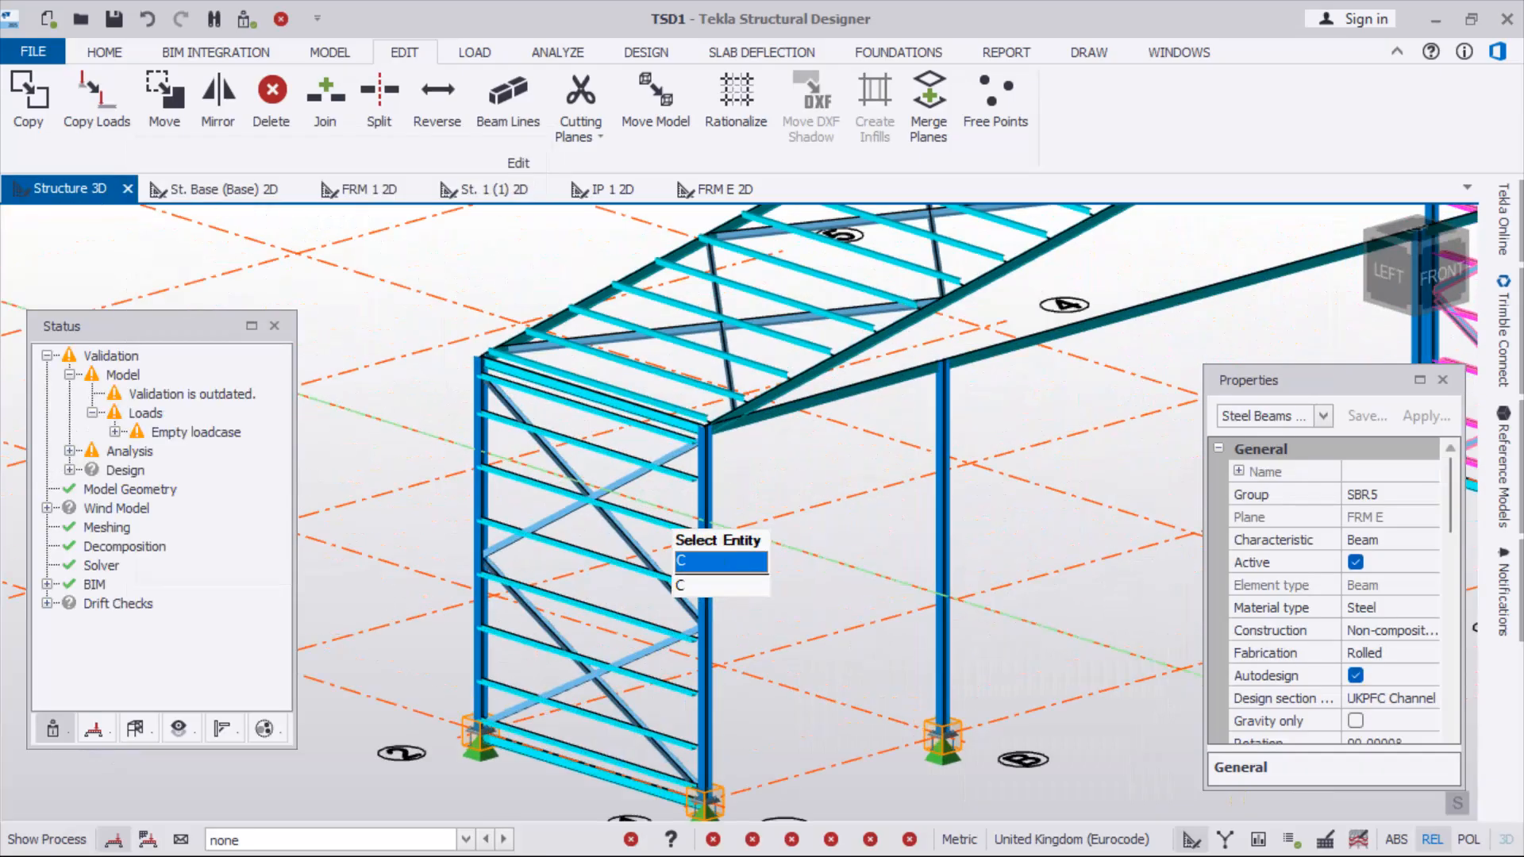
Examine the side rails and X bracing on the gridline A side wall in the 3D view
scroll(500, 409, up, 6)
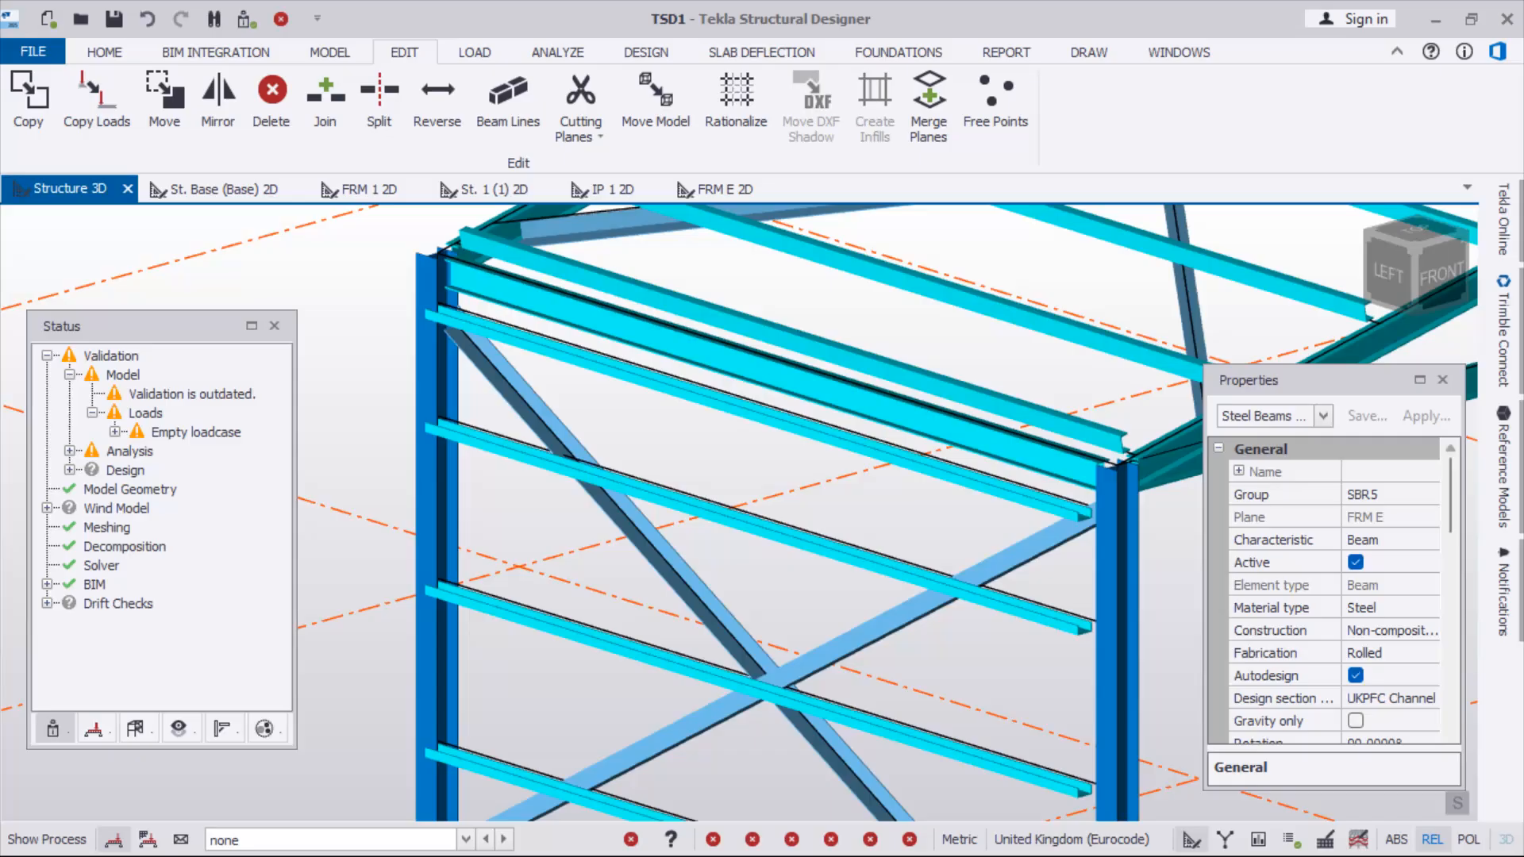
scroll(540, 365, down, 6)
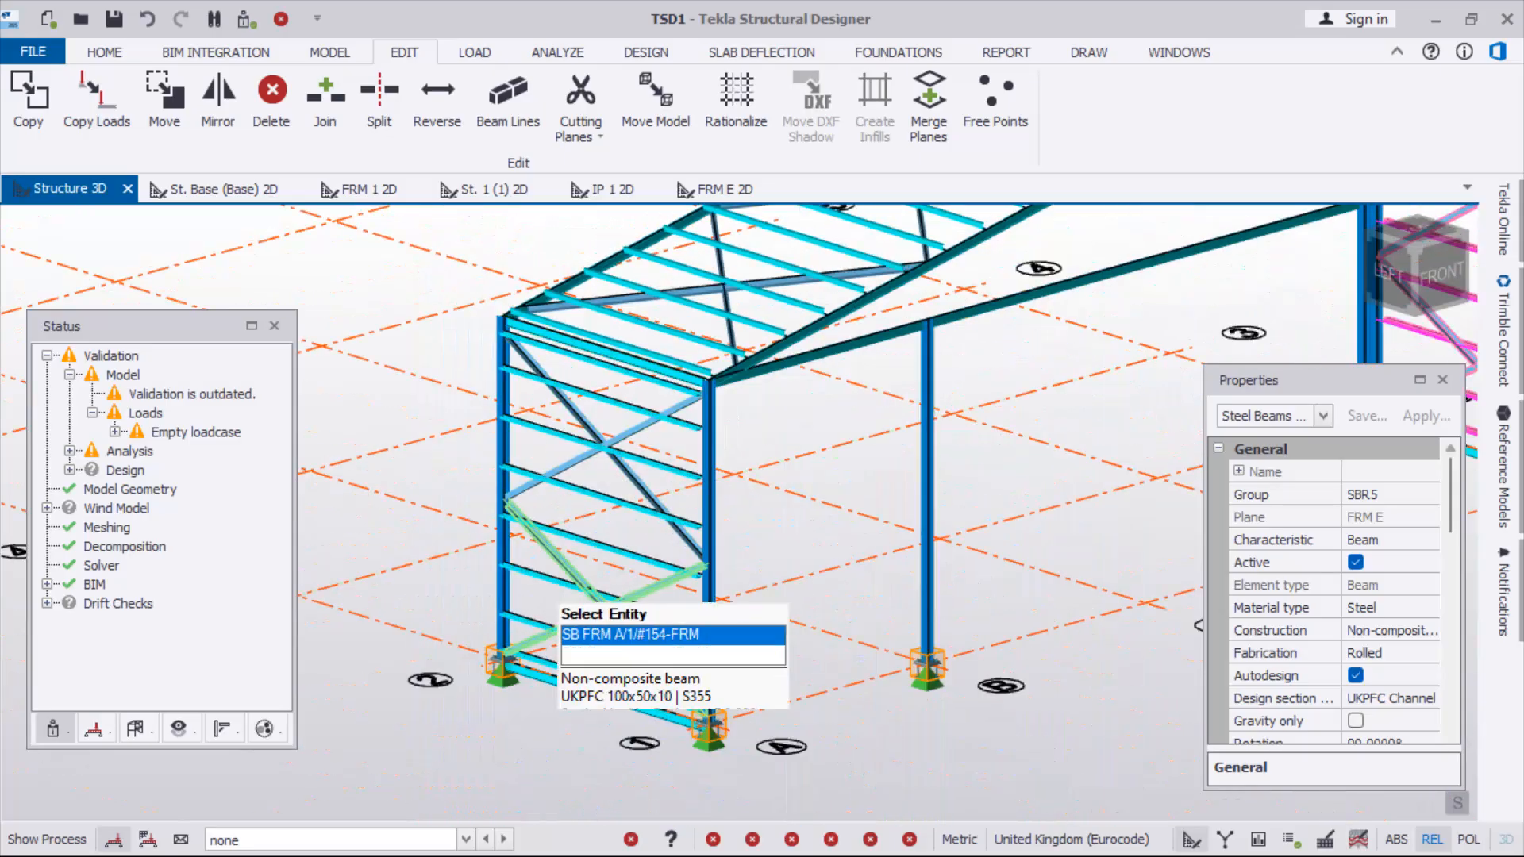
scroll(597, 659, up, 3)
scroll(627, 493, down, 4)
scroll(707, 564, up, 6)
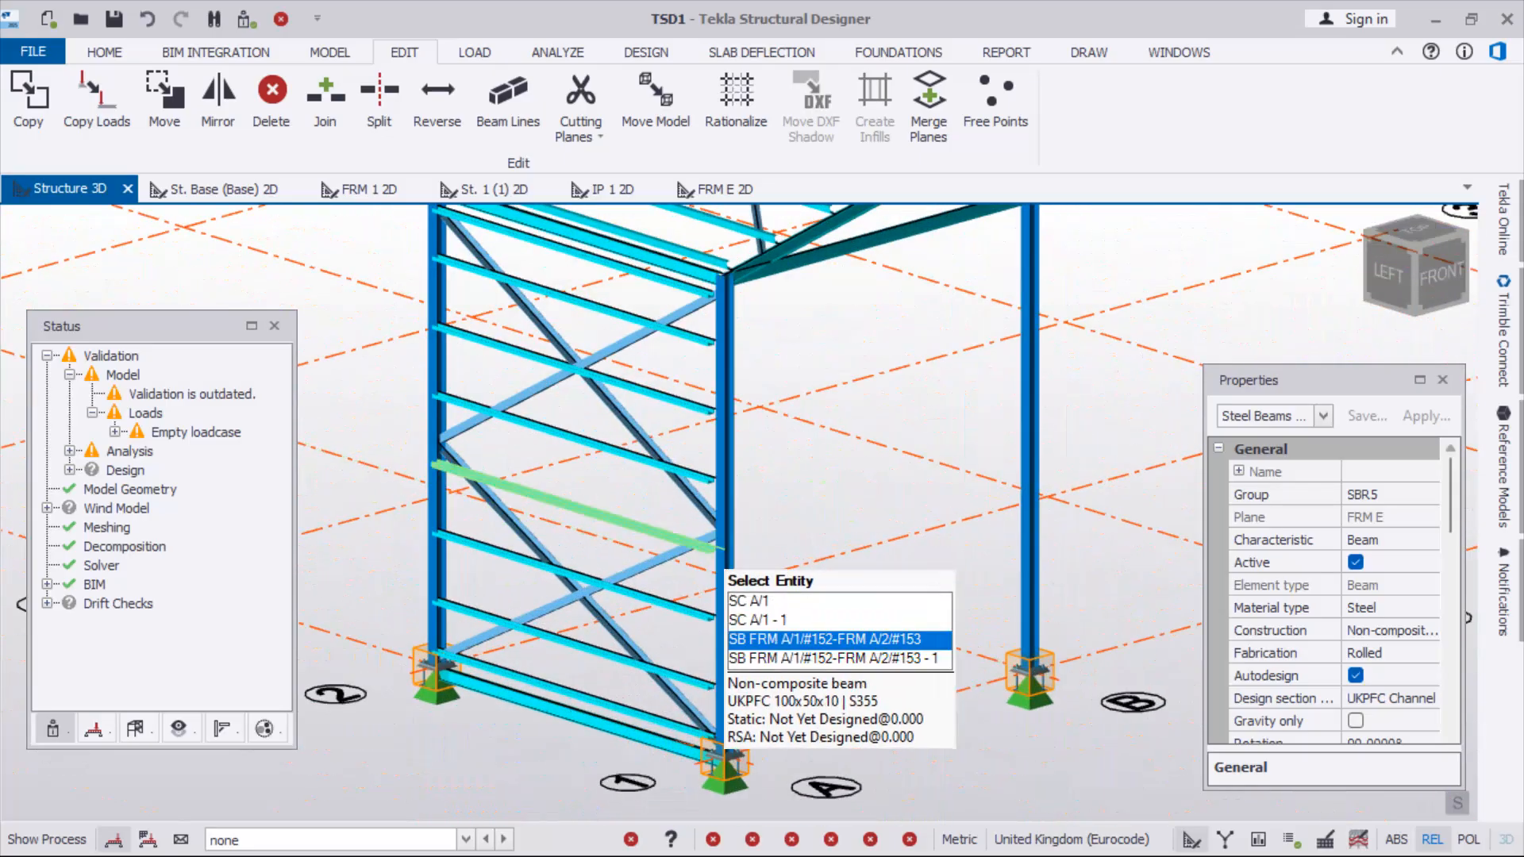
scroll(858, 564, down, 6)
right_drag(857, 576, 706, 547)
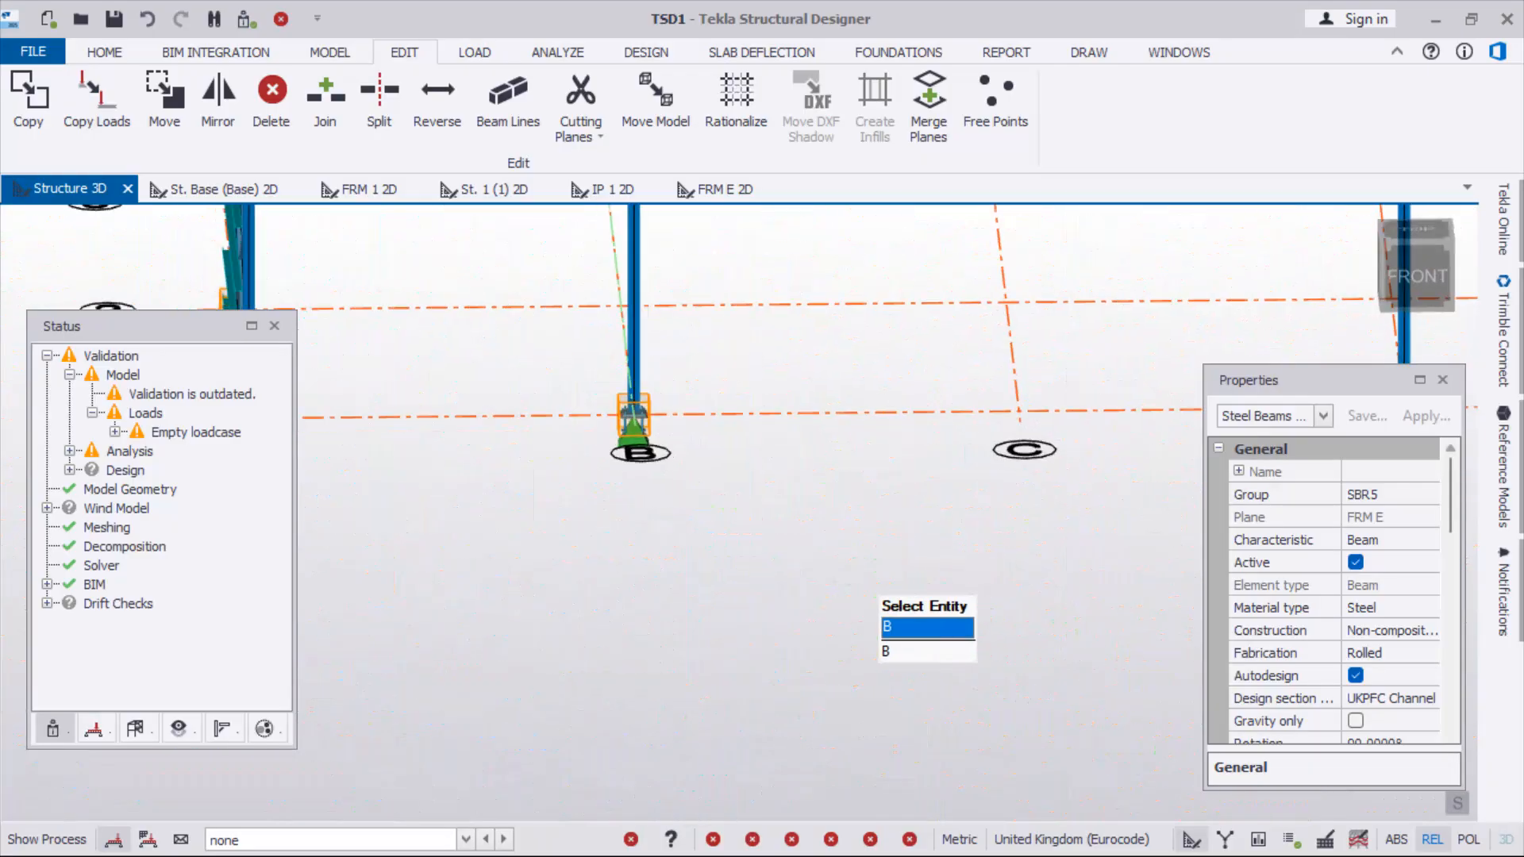
View the building from the front and check how the side rails and purlins sit against the gridline A column and rafter
click(1359, 337)
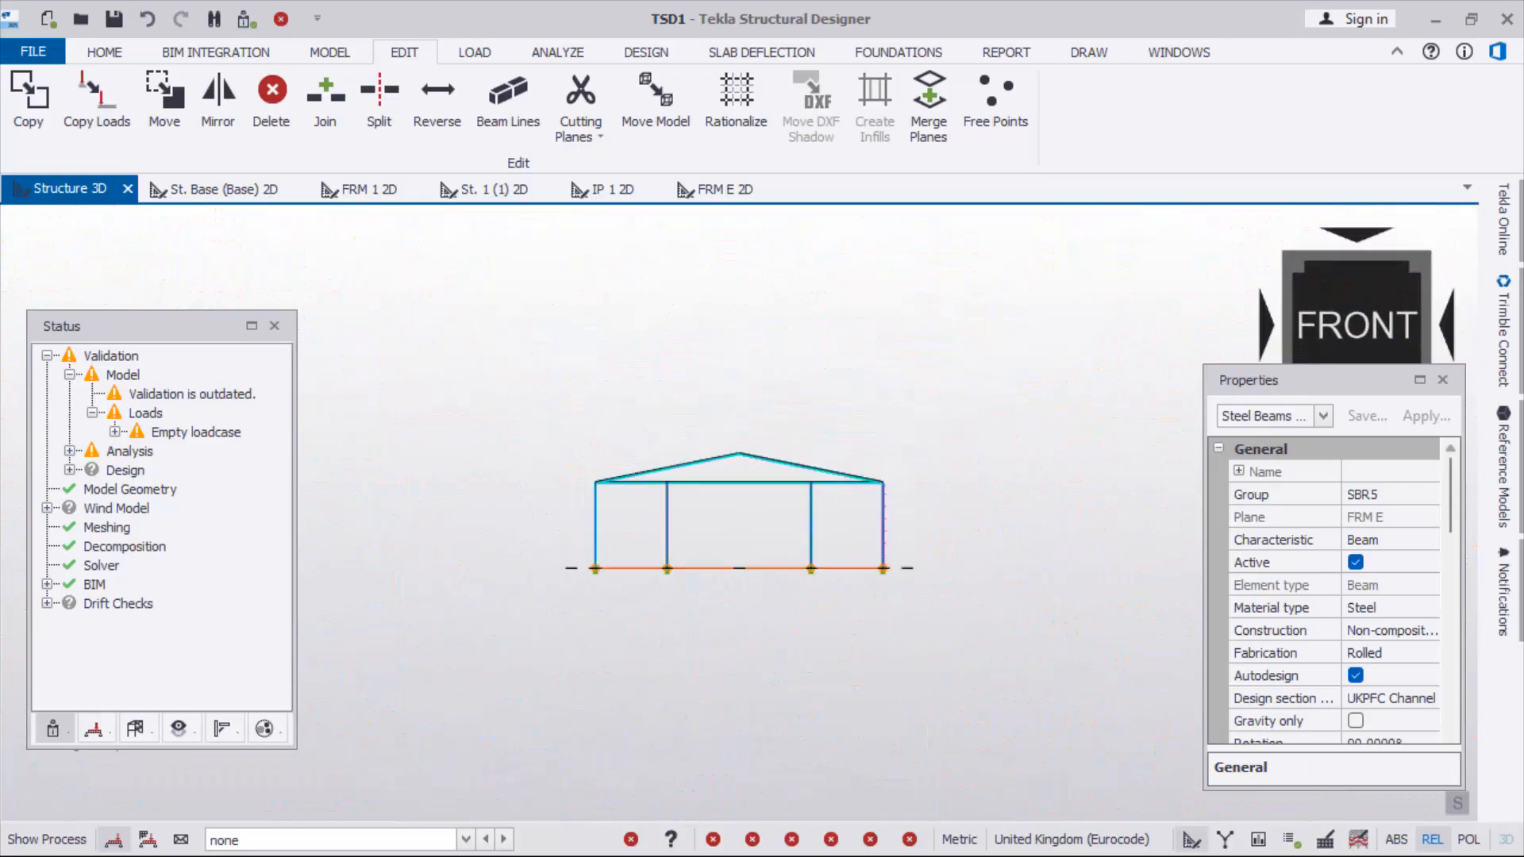
scroll(591, 519, up, 7)
scroll(573, 508, up, 6)
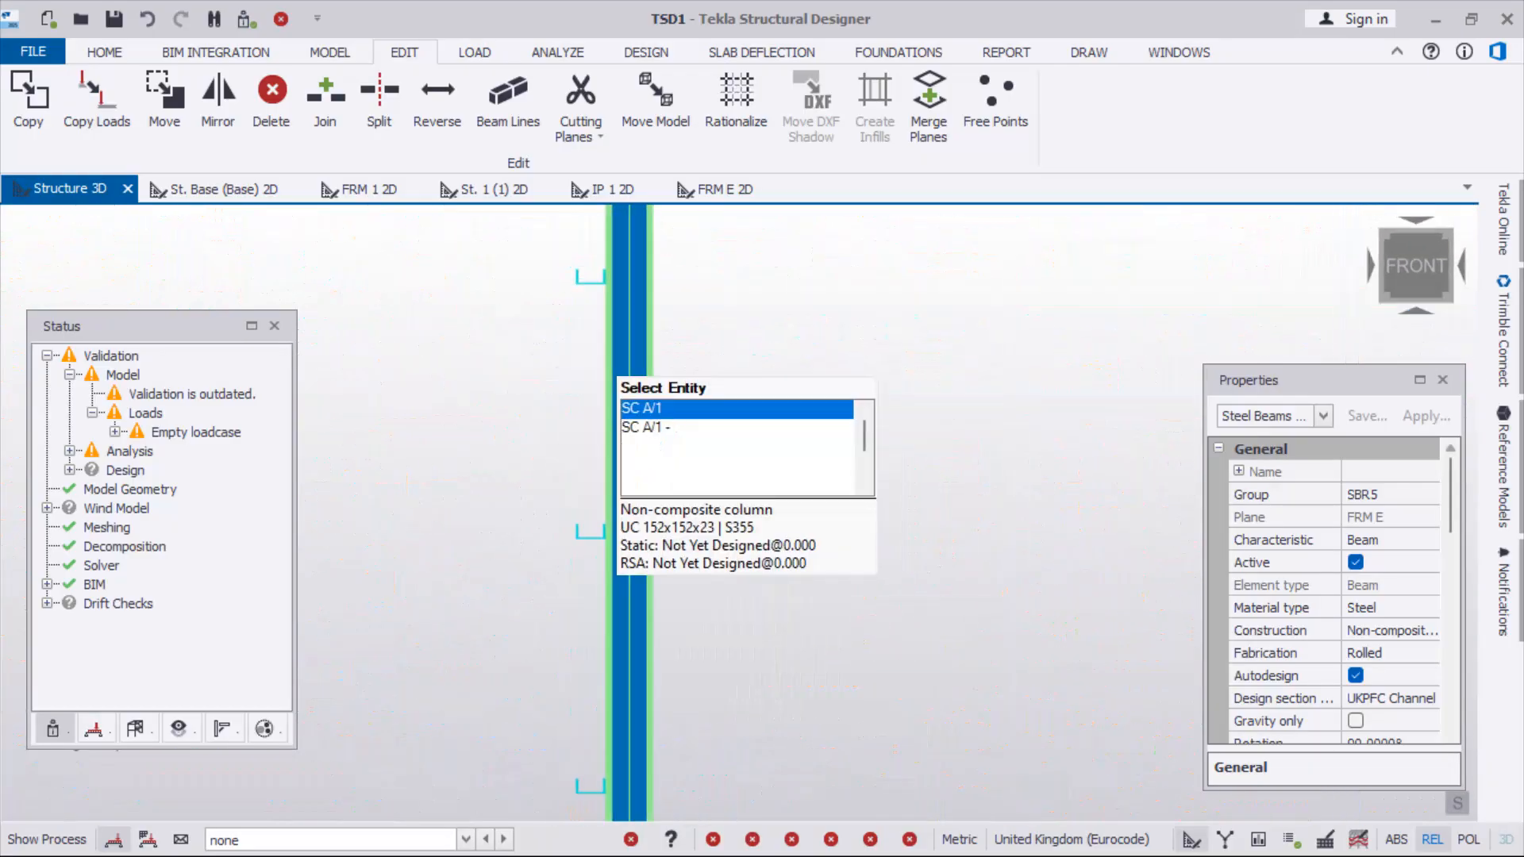
scroll(594, 317, down, 5)
scroll(594, 325, up, 4)
scroll(595, 357, down, 1)
scroll(611, 349, down, 1)
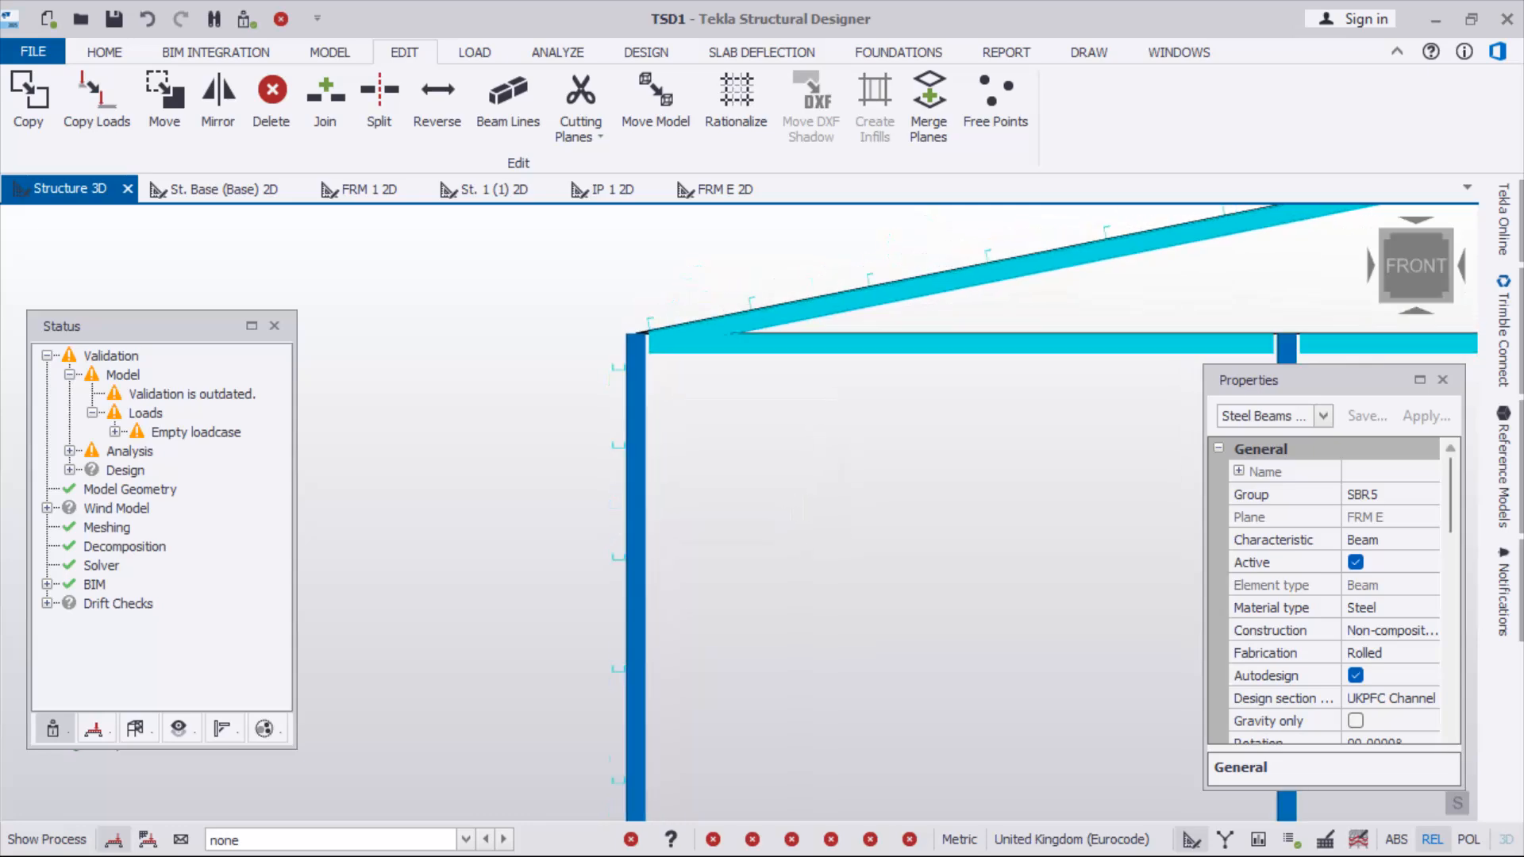
scroll(604, 381, up, 3)
scroll(603, 381, down, 3)
scroll(596, 429, up, 5)
scroll(598, 373, down, 5)
scroll(603, 334, down, 5)
scroll(609, 326, down, 3)
Clear the selection and examine both braced side walls from angled and frontal 3D viewpoints
right_drag(609, 326, 548, 389)
key(Escape)
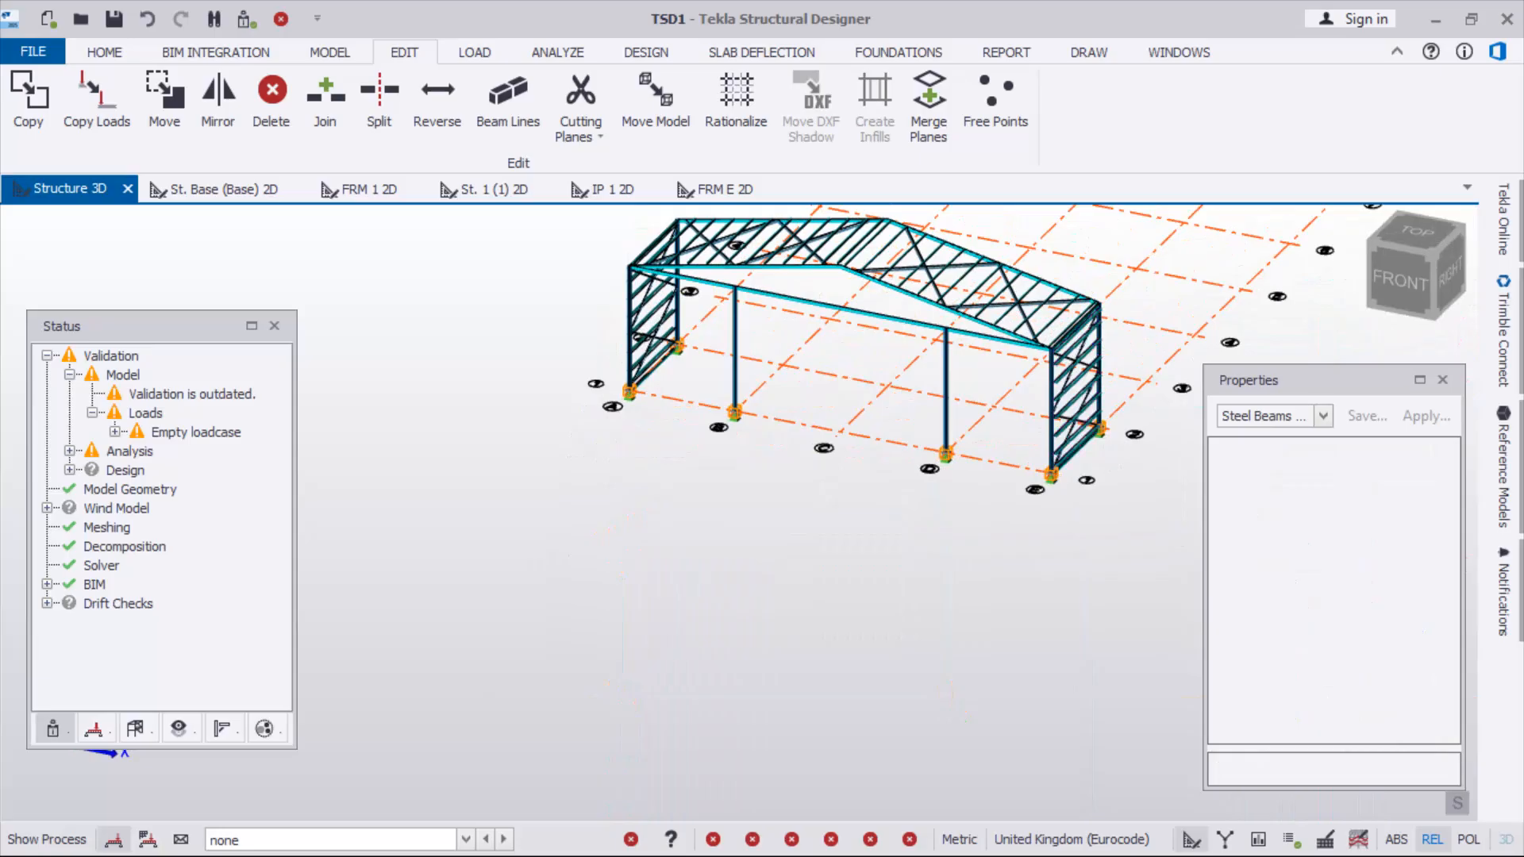
scroll(835, 407, up, 2)
scroll(577, 502, down, 2)
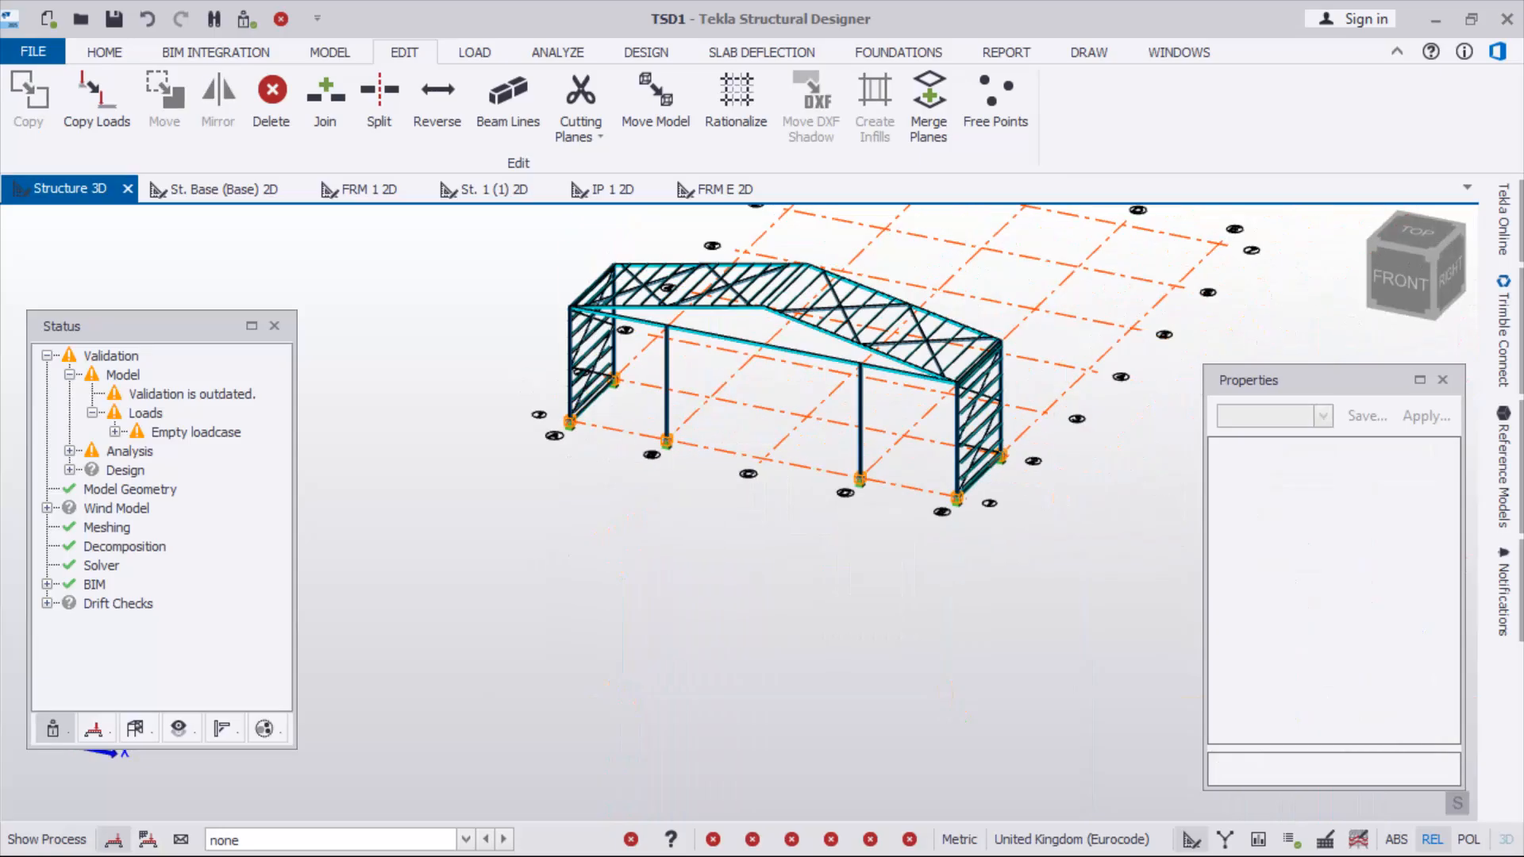
right_drag(577, 502, 639, 480)
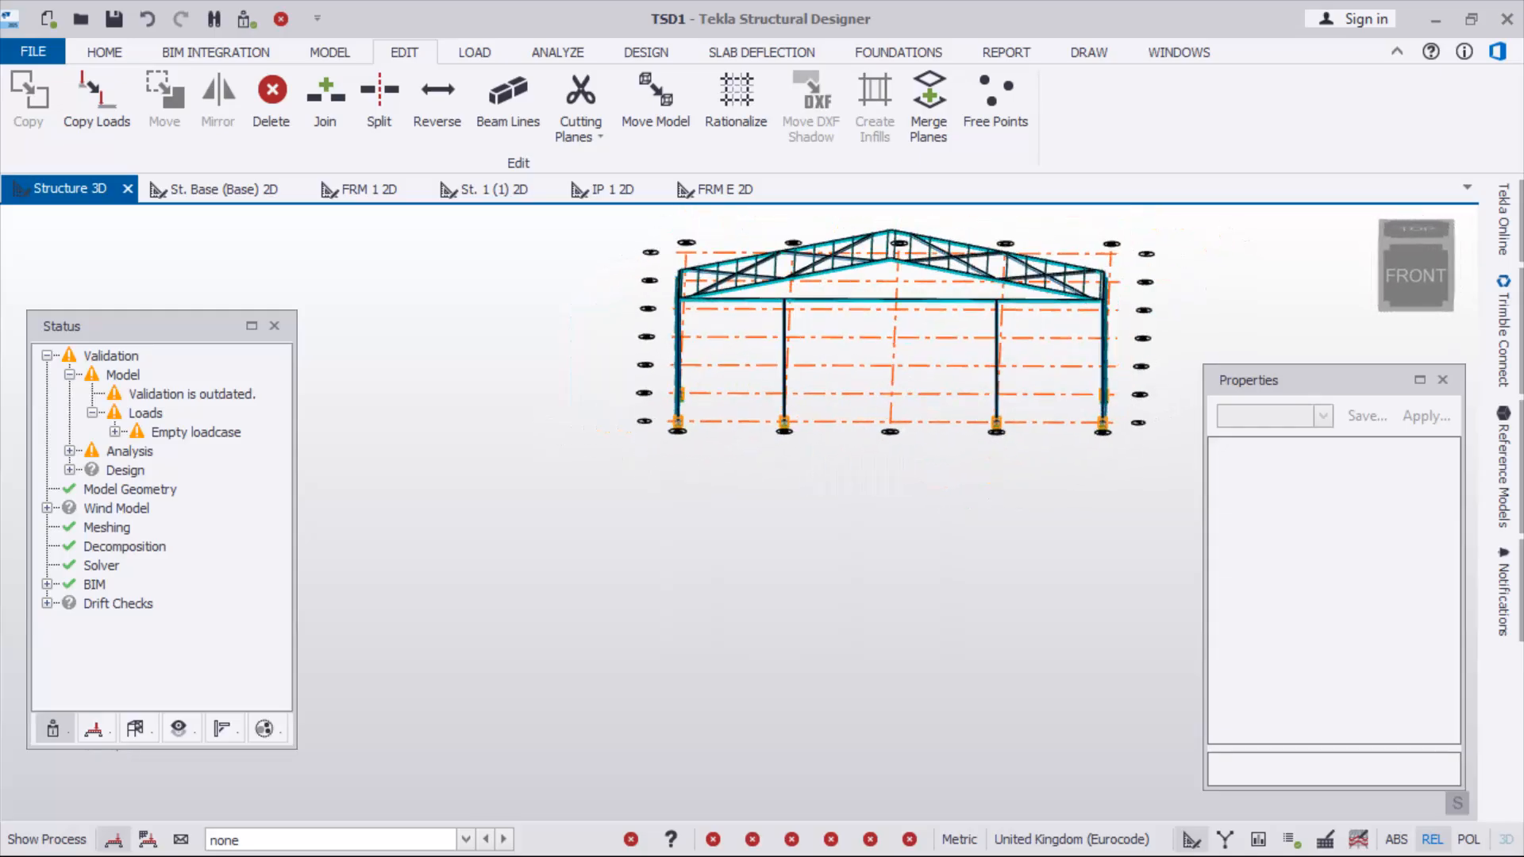
scroll(774, 444, up, 2)
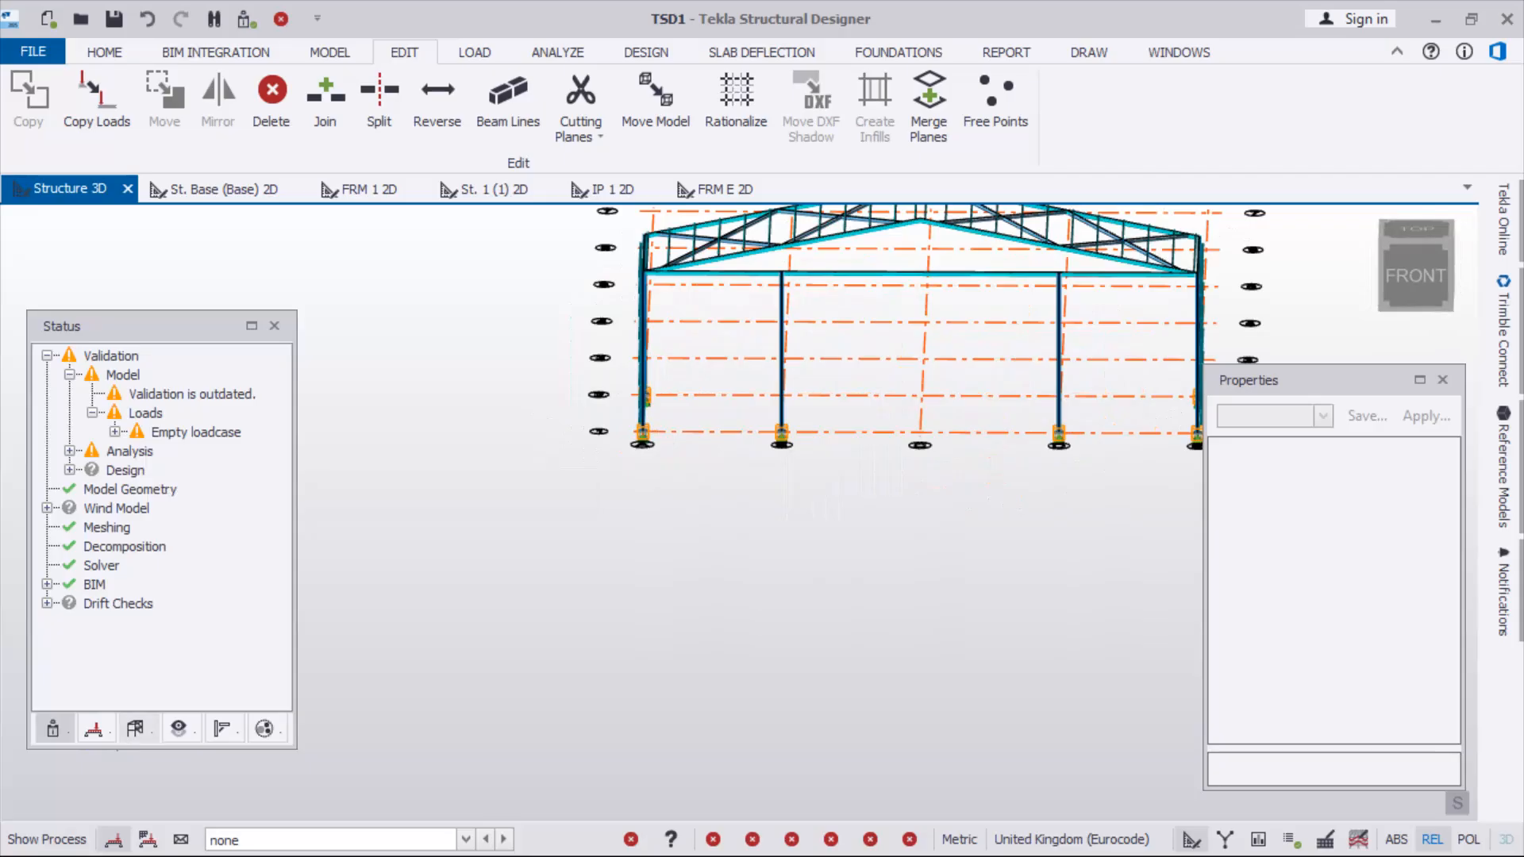
Open the FRM A elevation and compare its side rails with the FRM E elevation and its infill settings
click(136, 729)
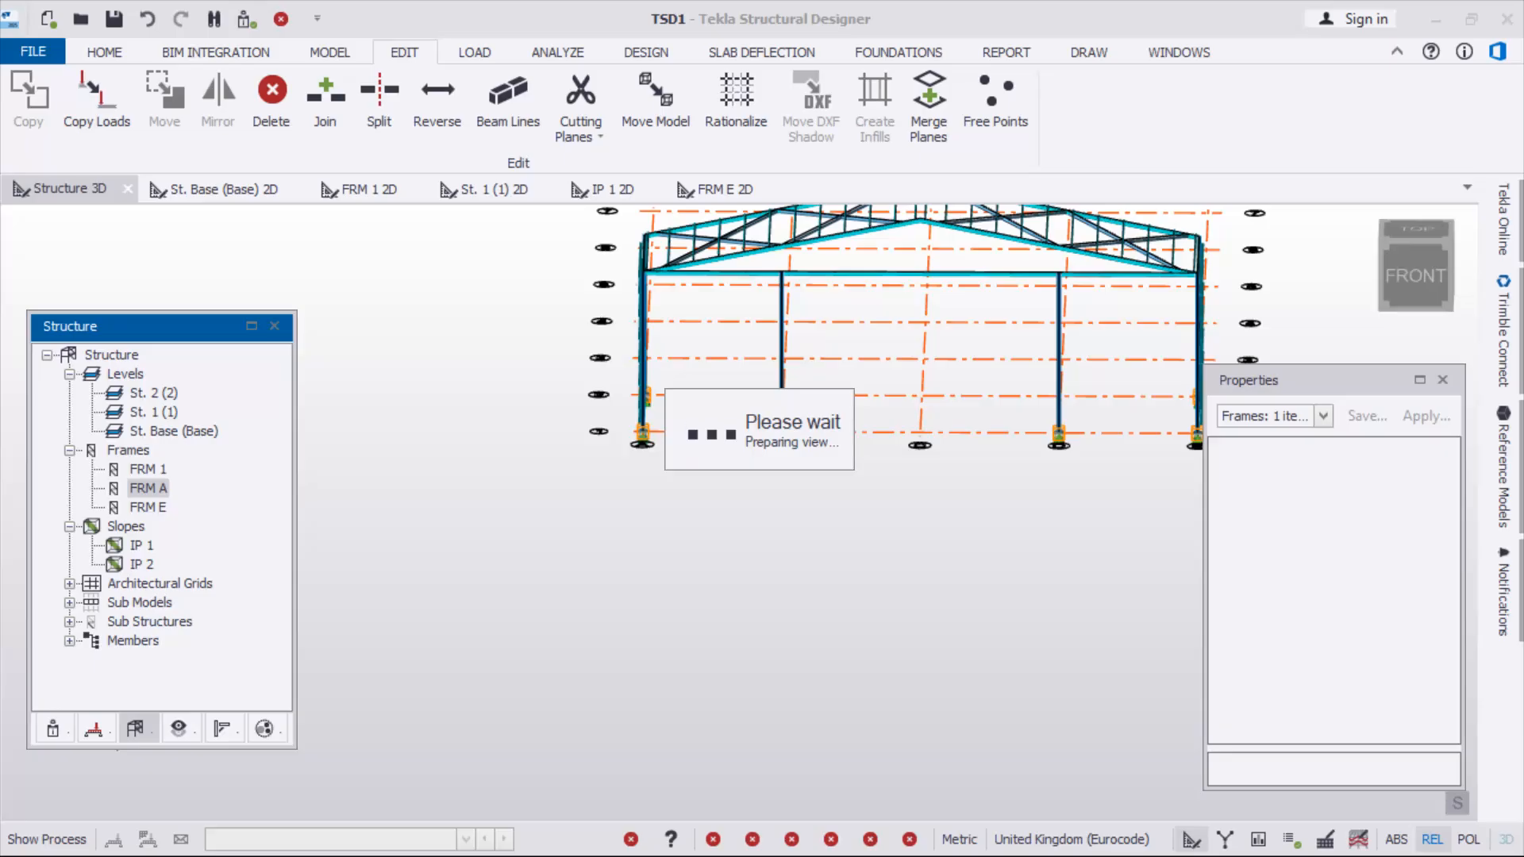
double_click(148, 488)
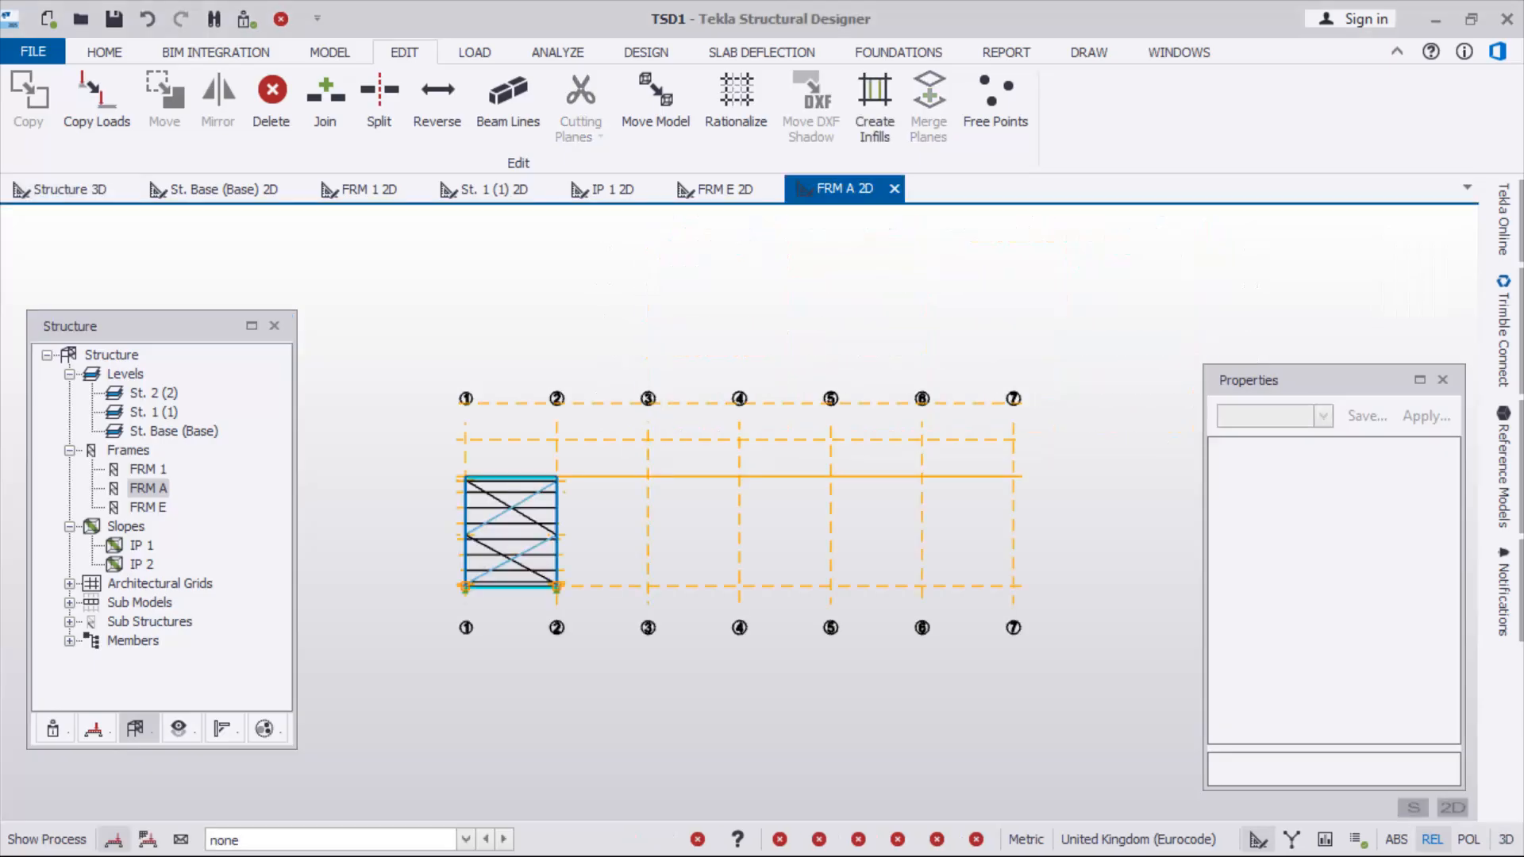
click(875, 107)
scroll(409, 577, up, 5)
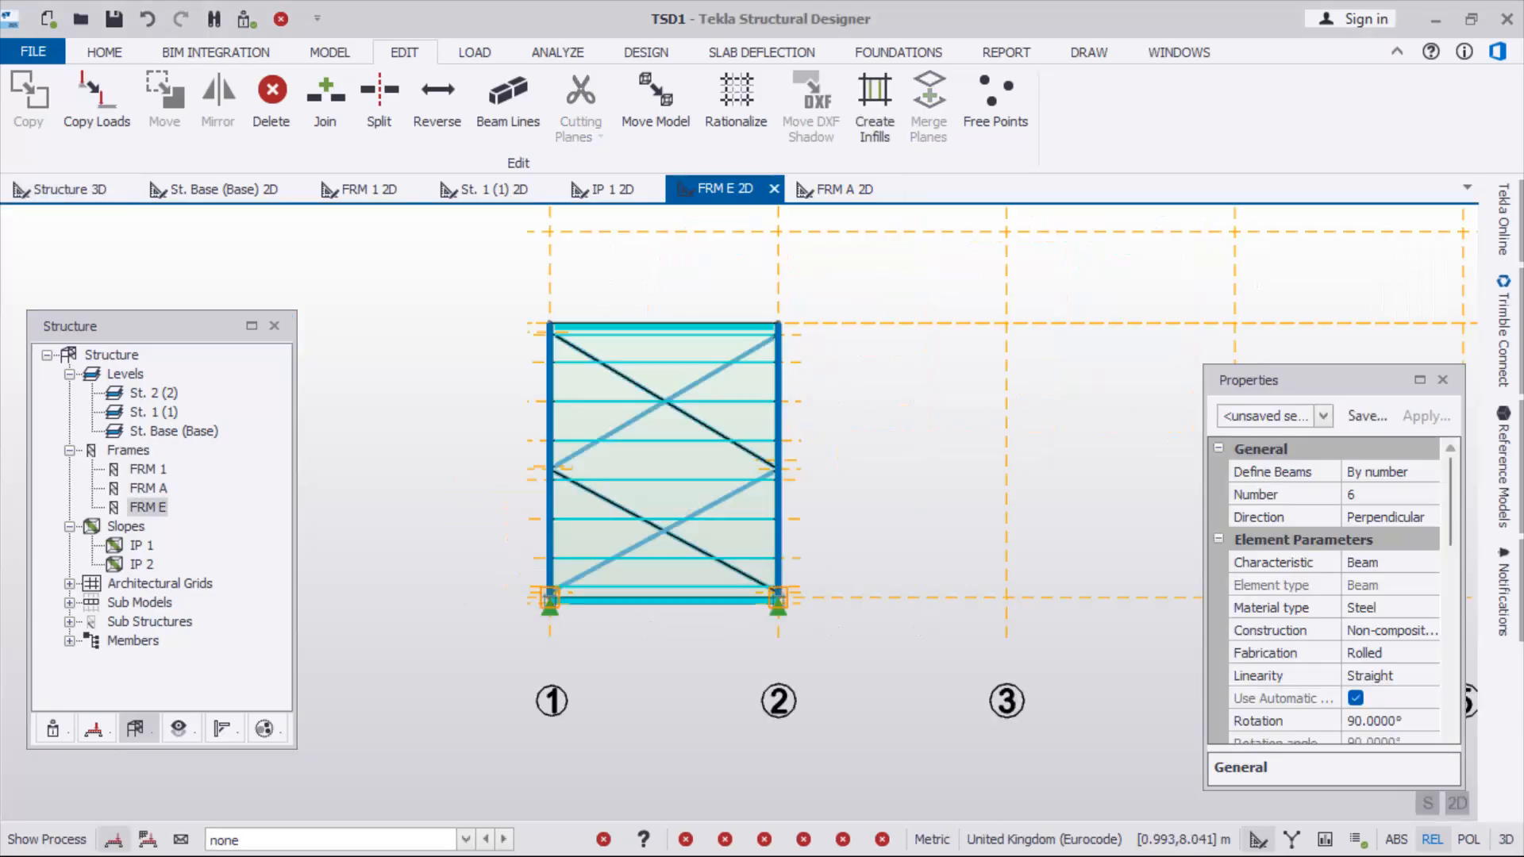
In the FRM 1 elevation, add a steel beam between the column bases on gridlines A and B
double_click(148, 470)
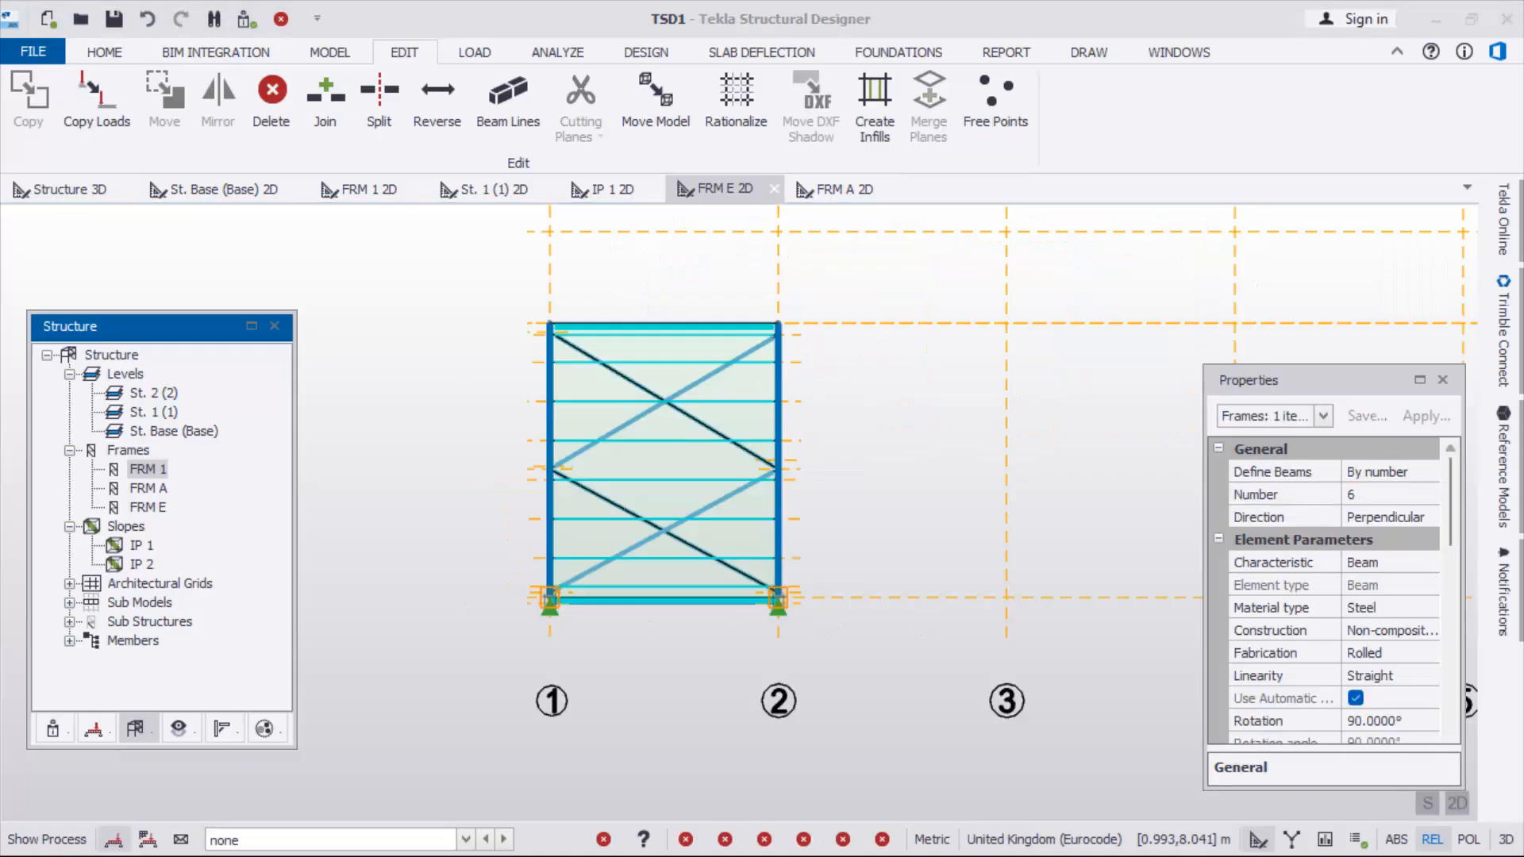
scroll(607, 512, up, 4)
scroll(624, 513, down, 2)
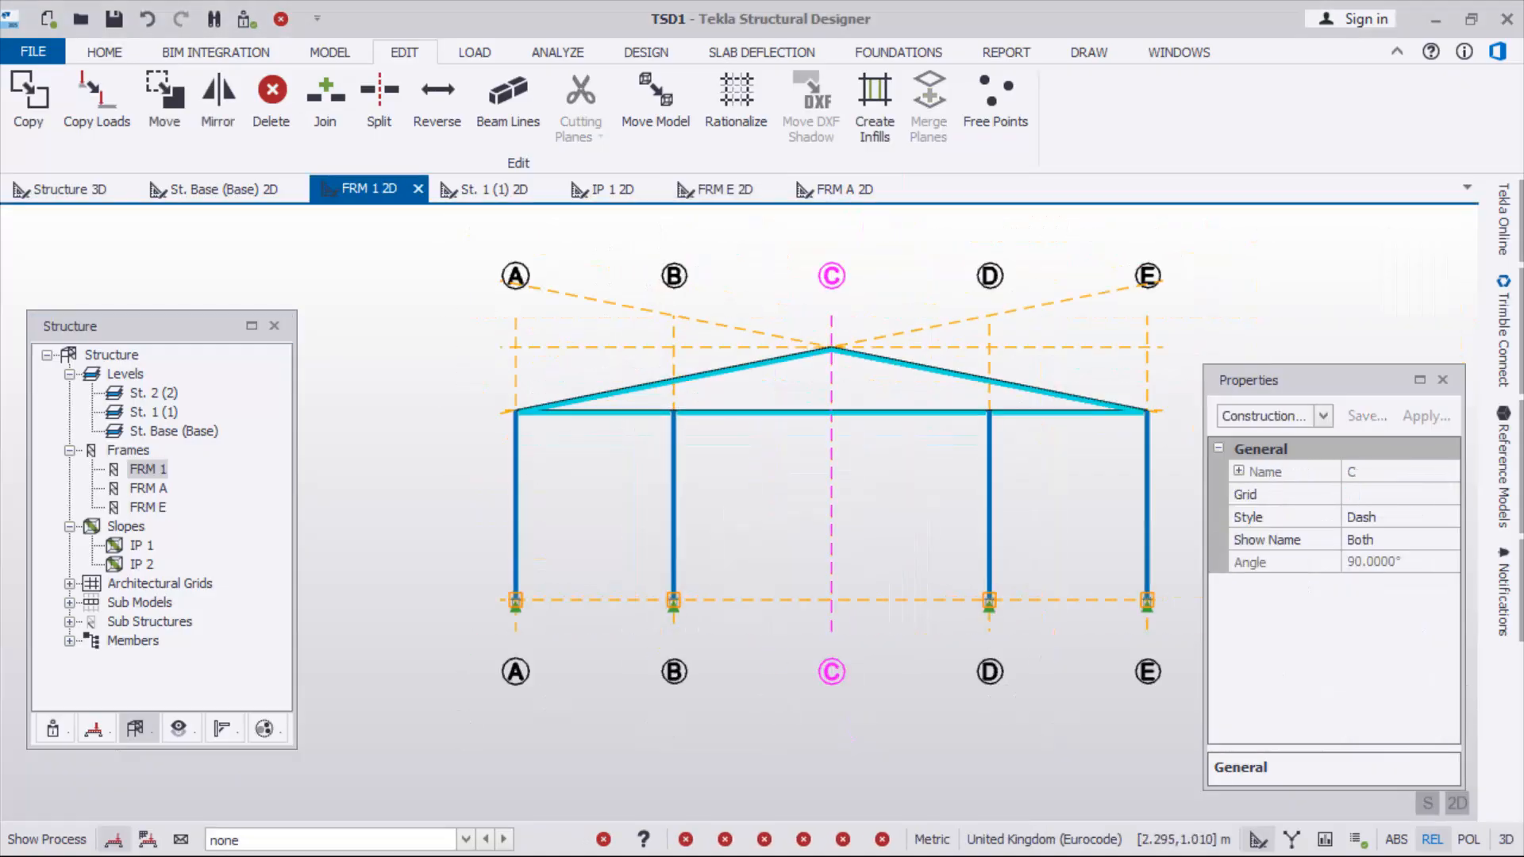
scroll(470, 518, up, 2)
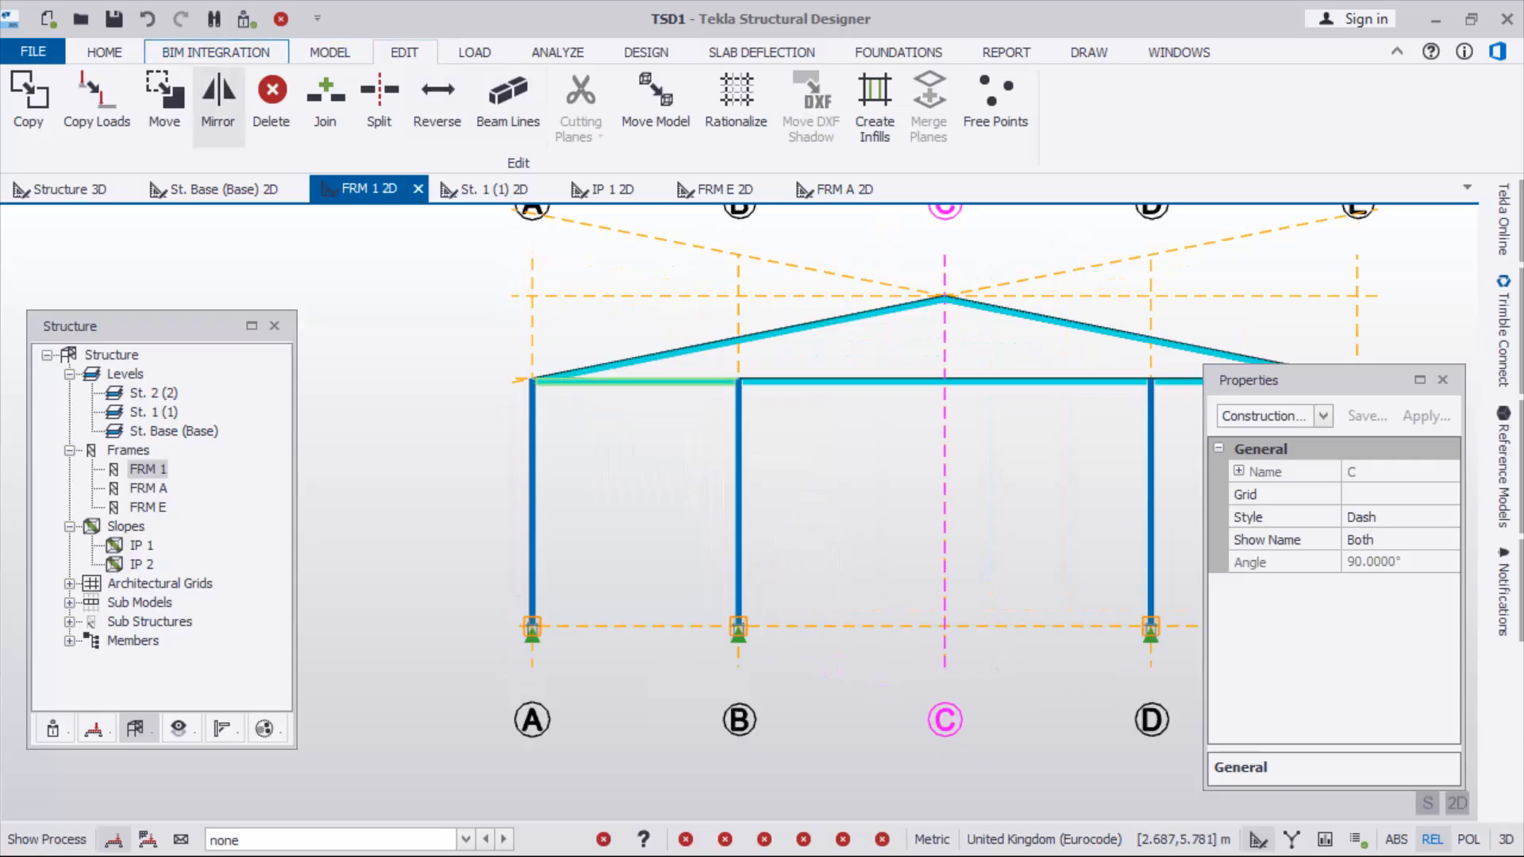
click(330, 52)
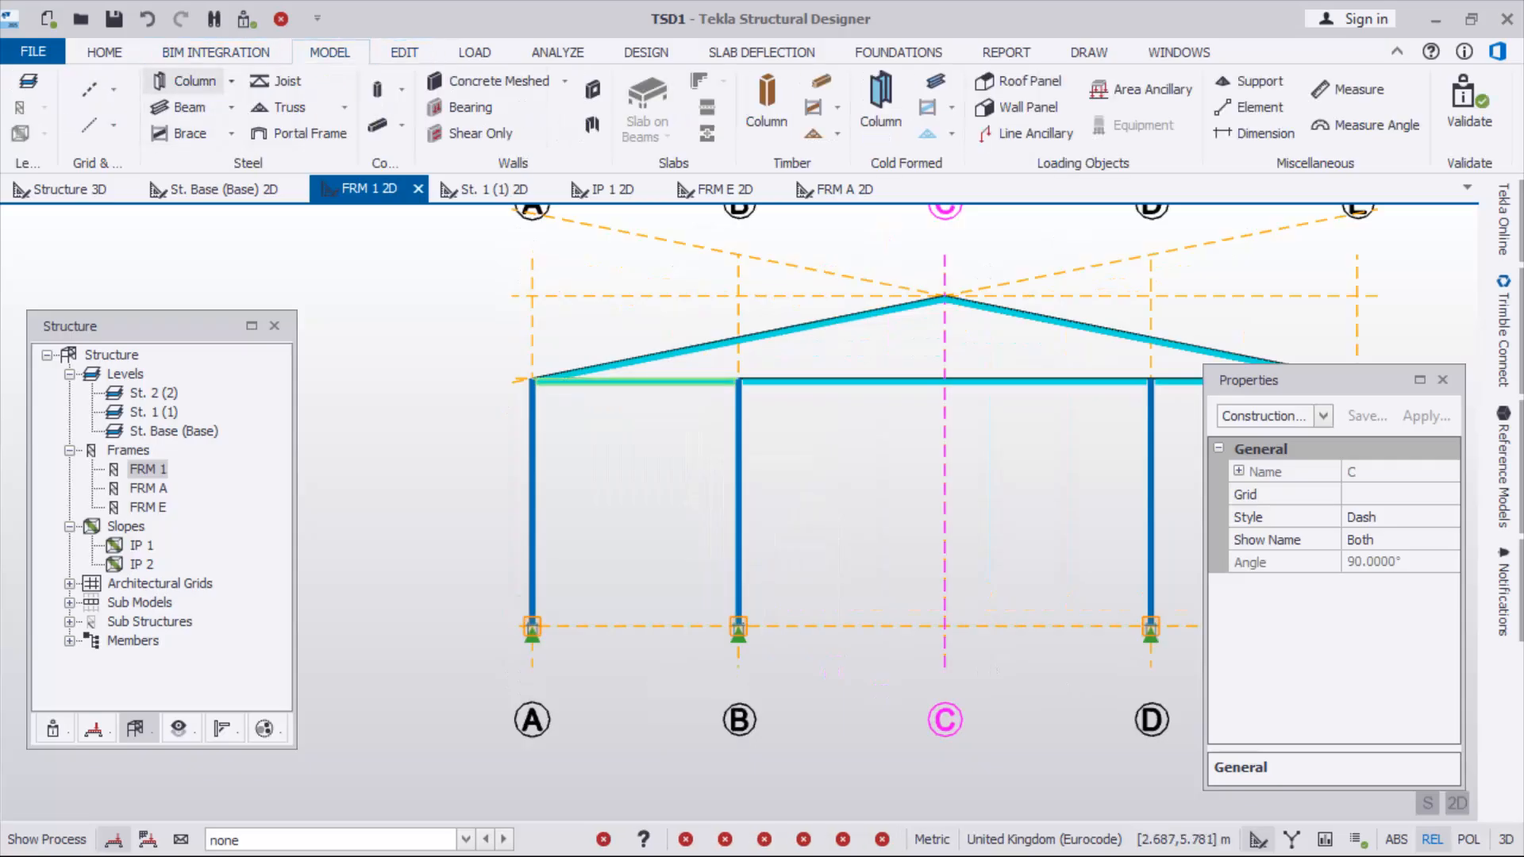
click(183, 107)
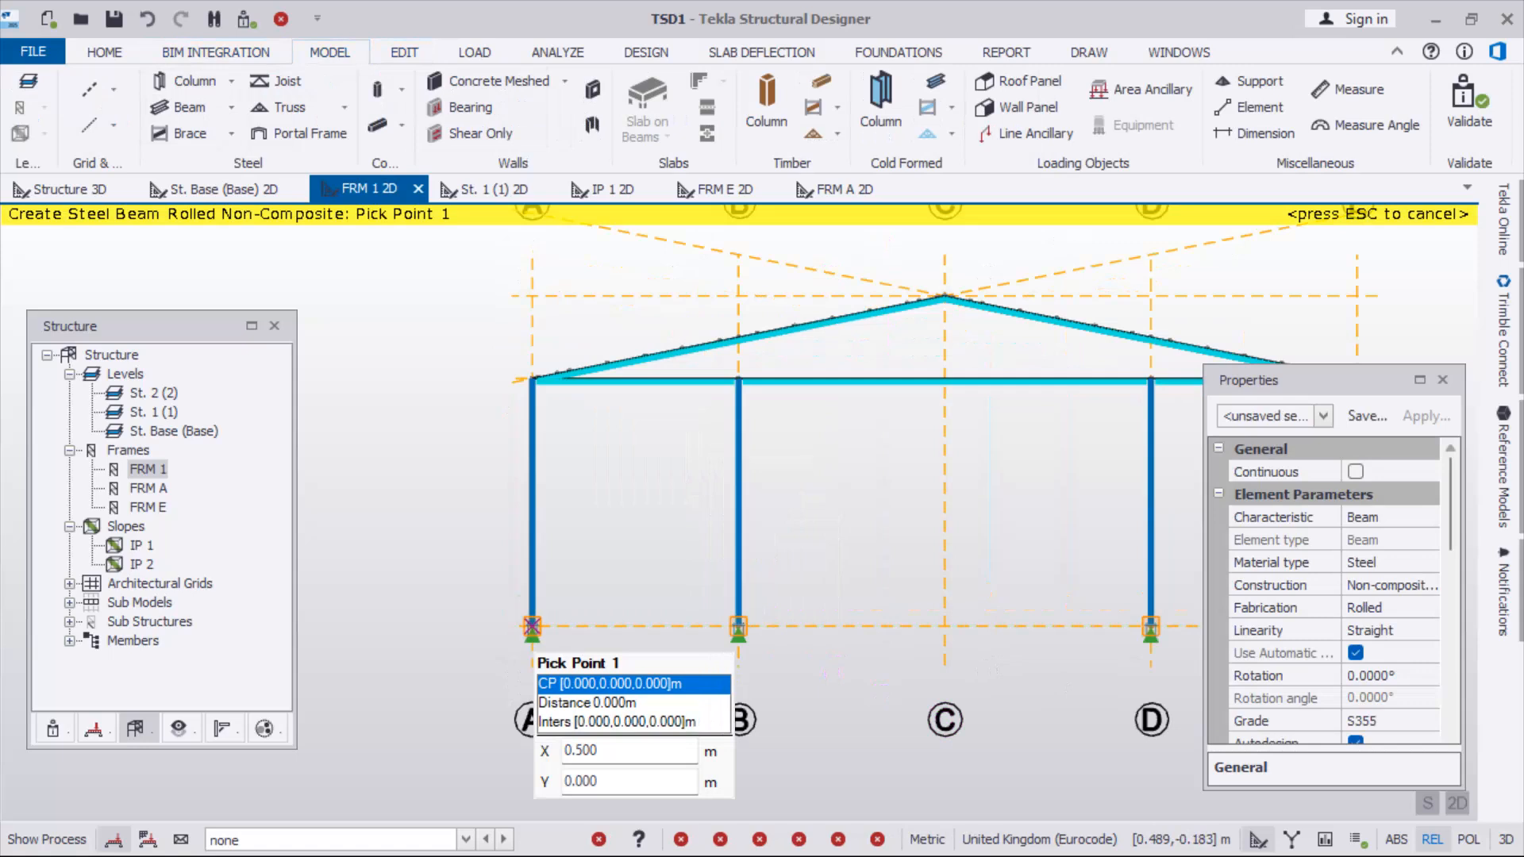
click(532, 627)
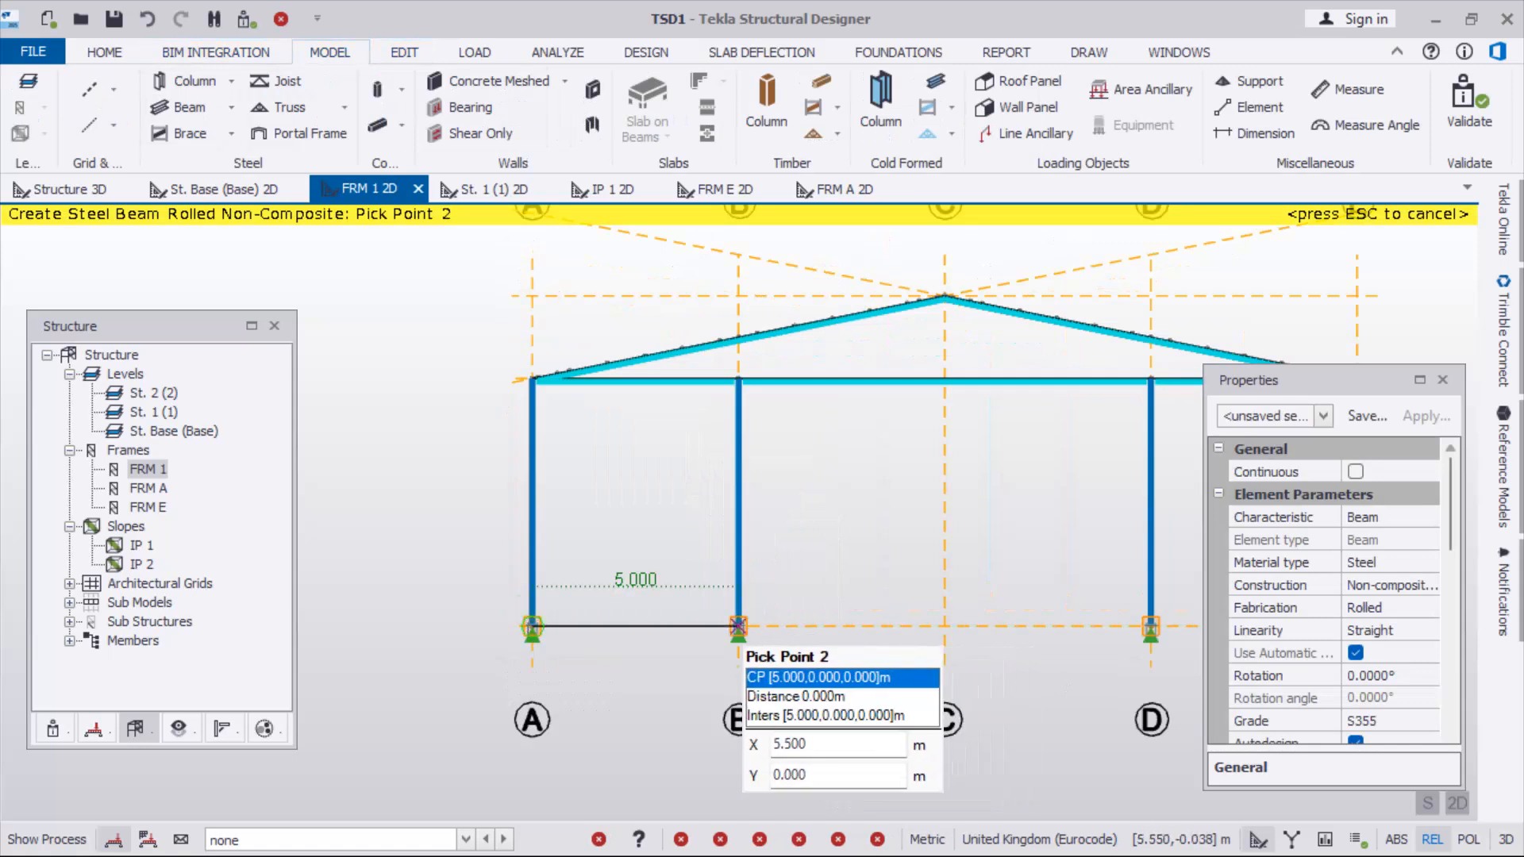
click(738, 627)
key(Escape)
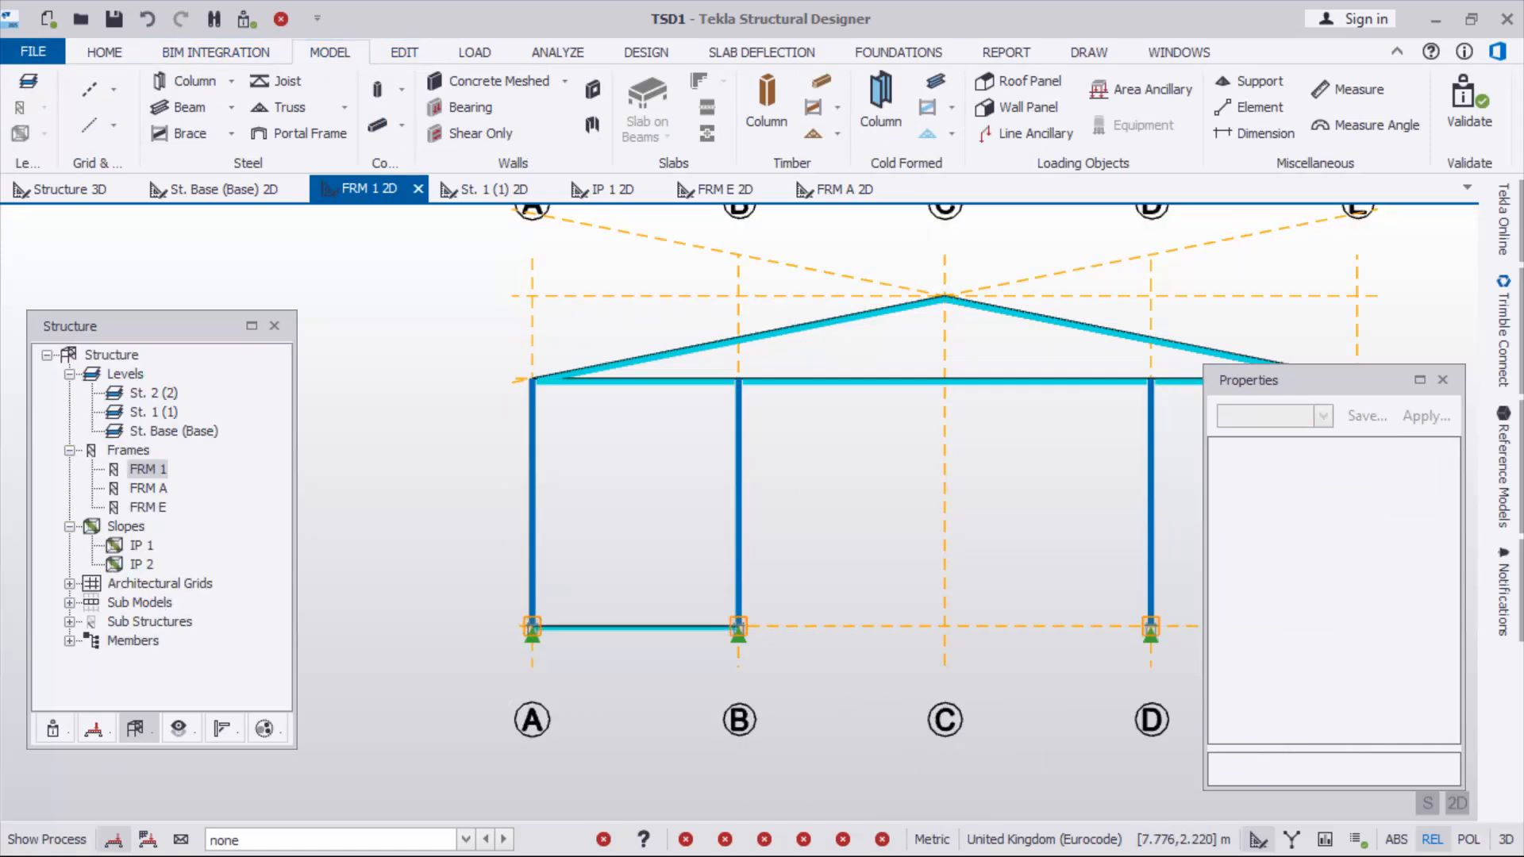
Create 6 perpendicular infill beams with the UKPFC Channel section order in the FRM 1 bay between gridlines A and B
scroll(518, 567, up, 2)
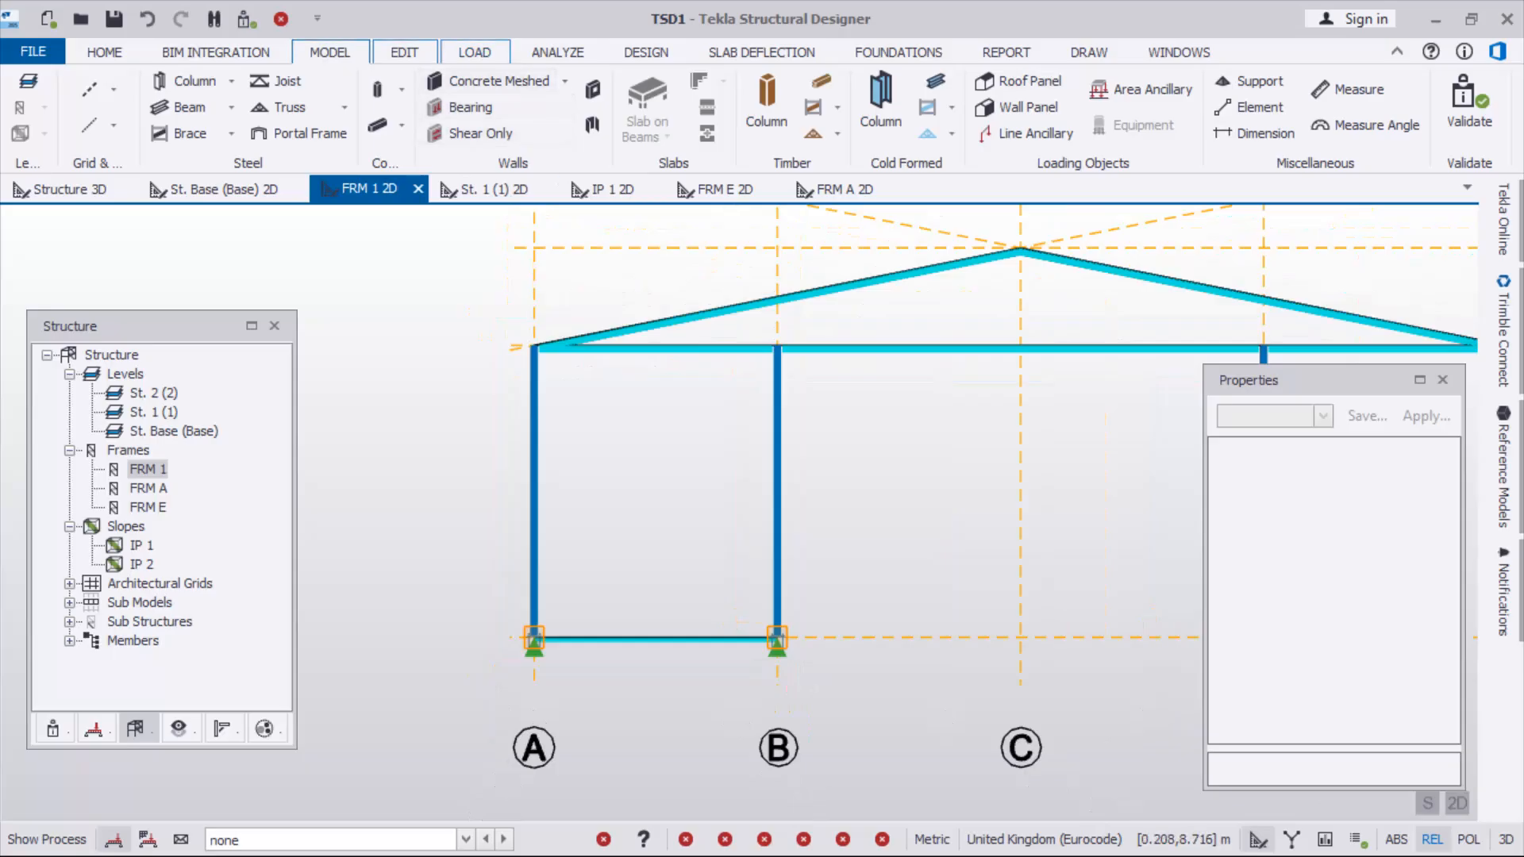
click(404, 52)
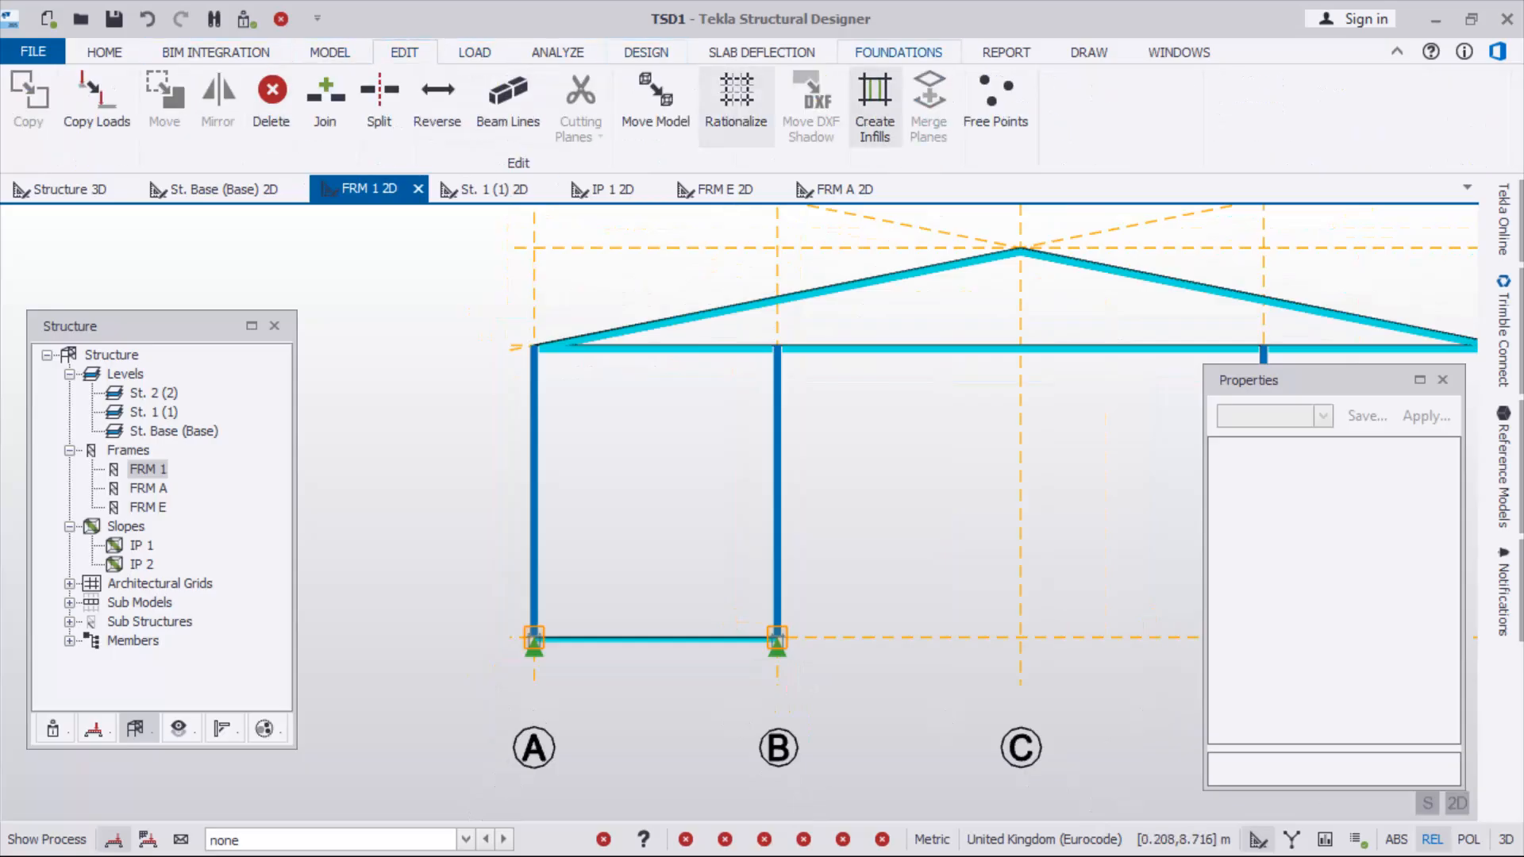
click(875, 107)
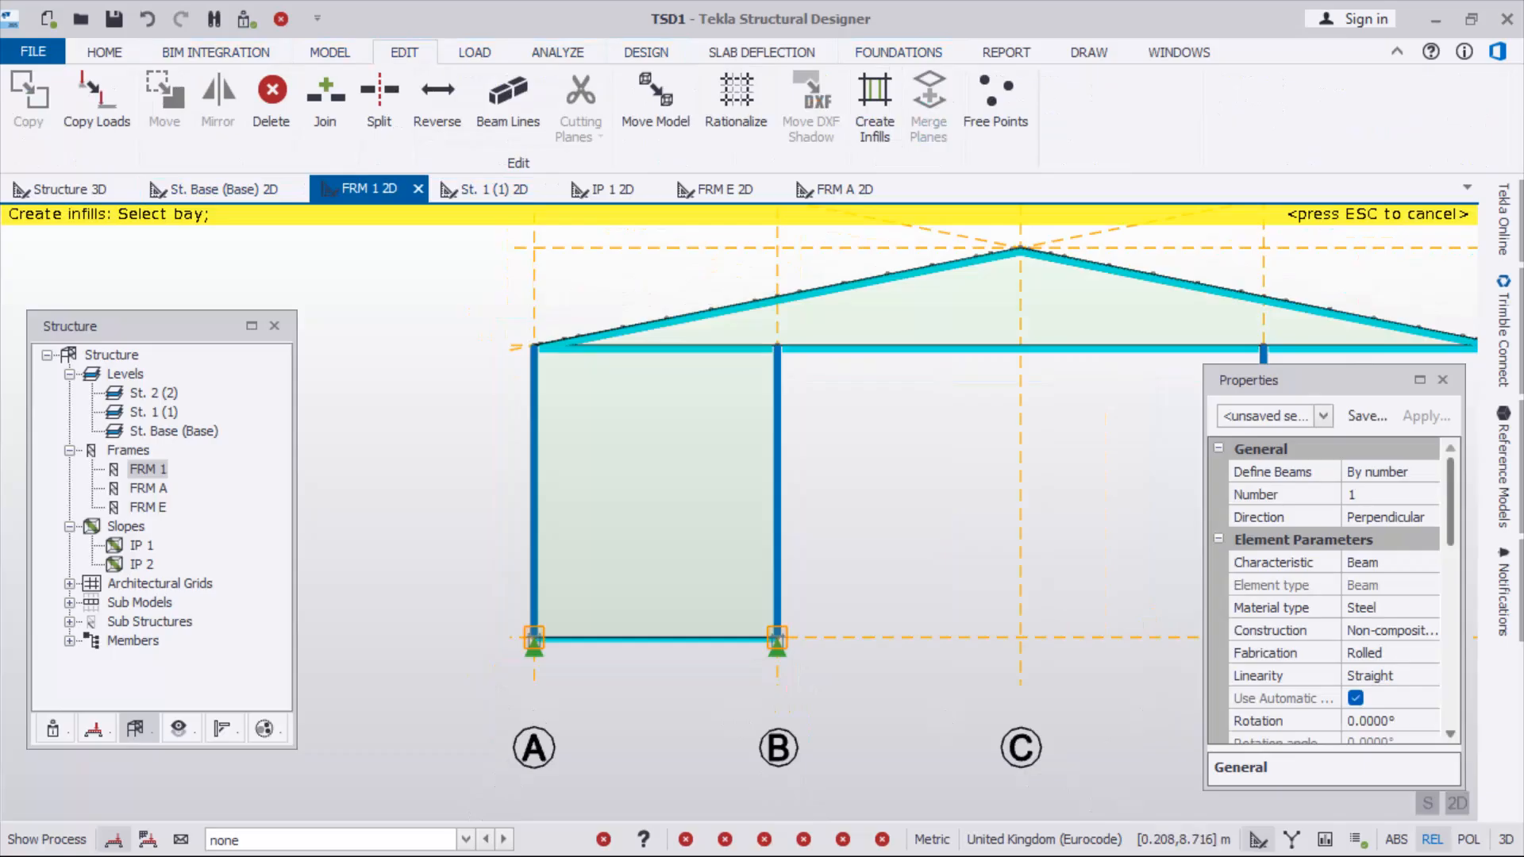
scroll(1333, 595, down, 3)
click(1385, 585)
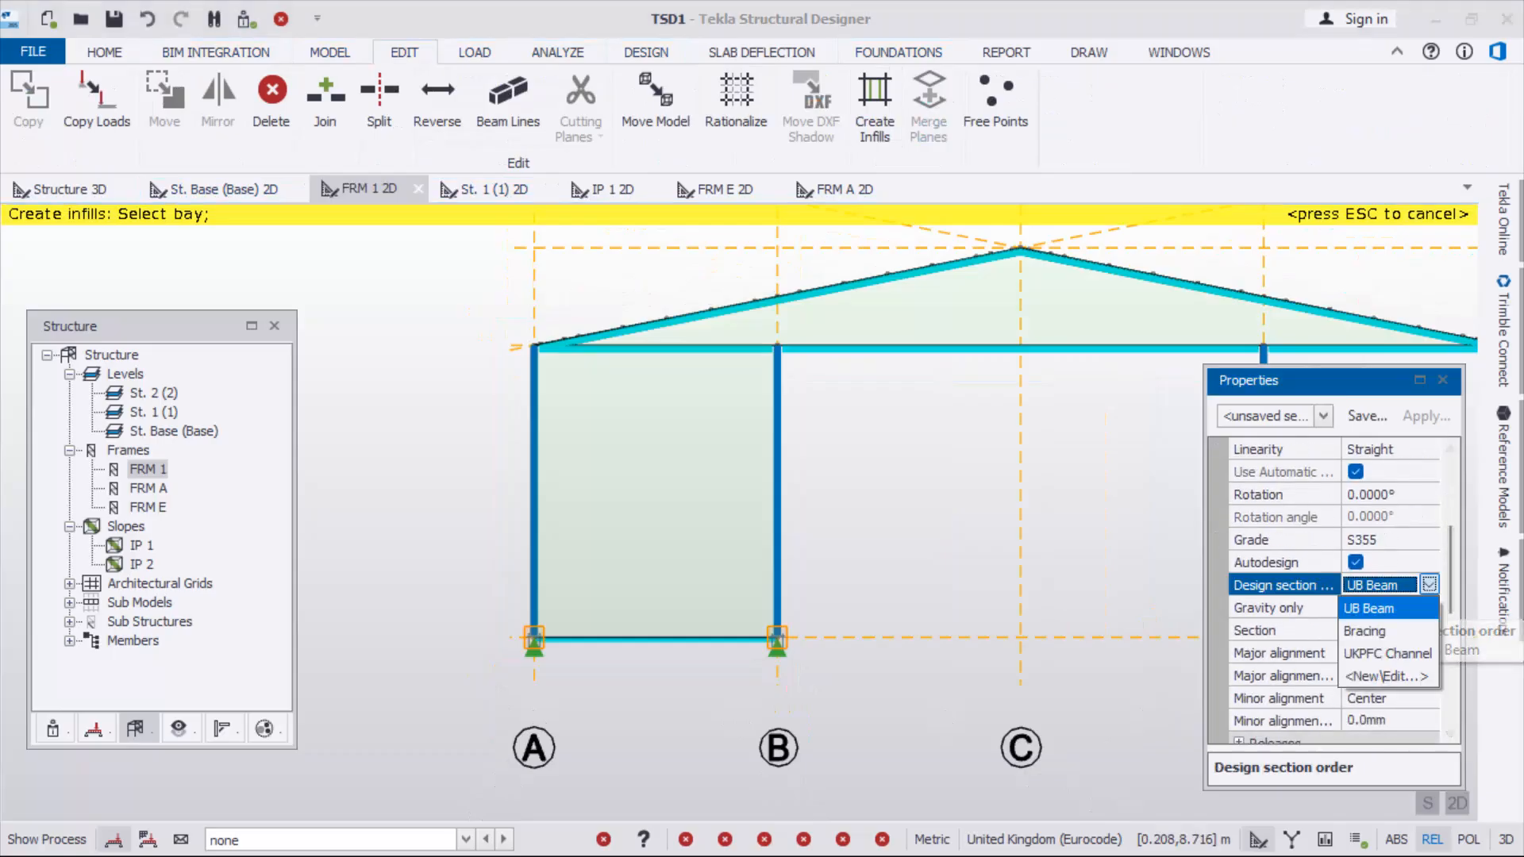
click(1381, 646)
scroll(1333, 595, down, 2)
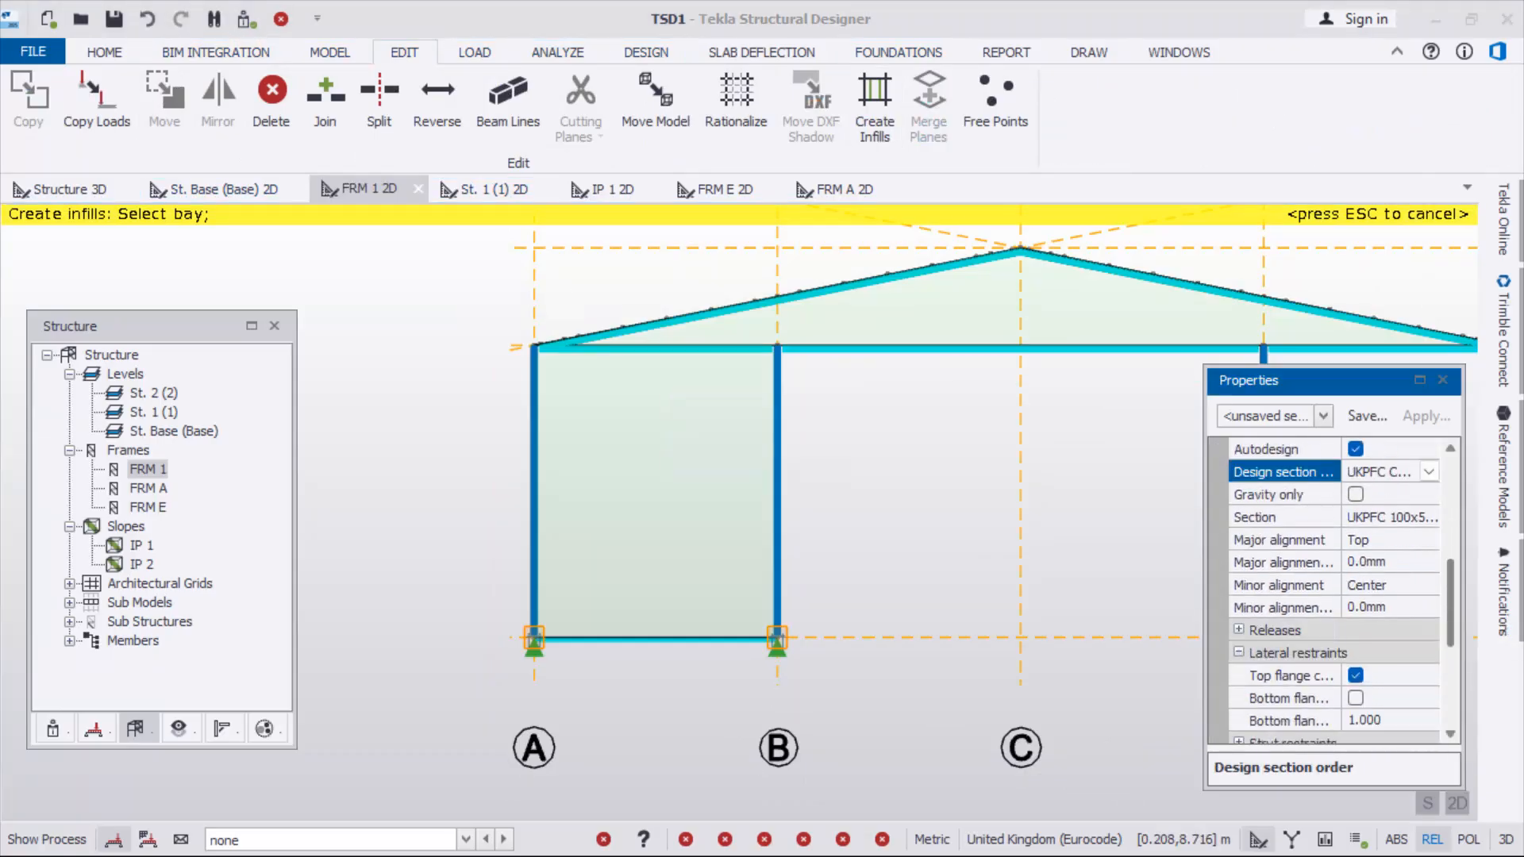
scroll(1334, 596, up, 3)
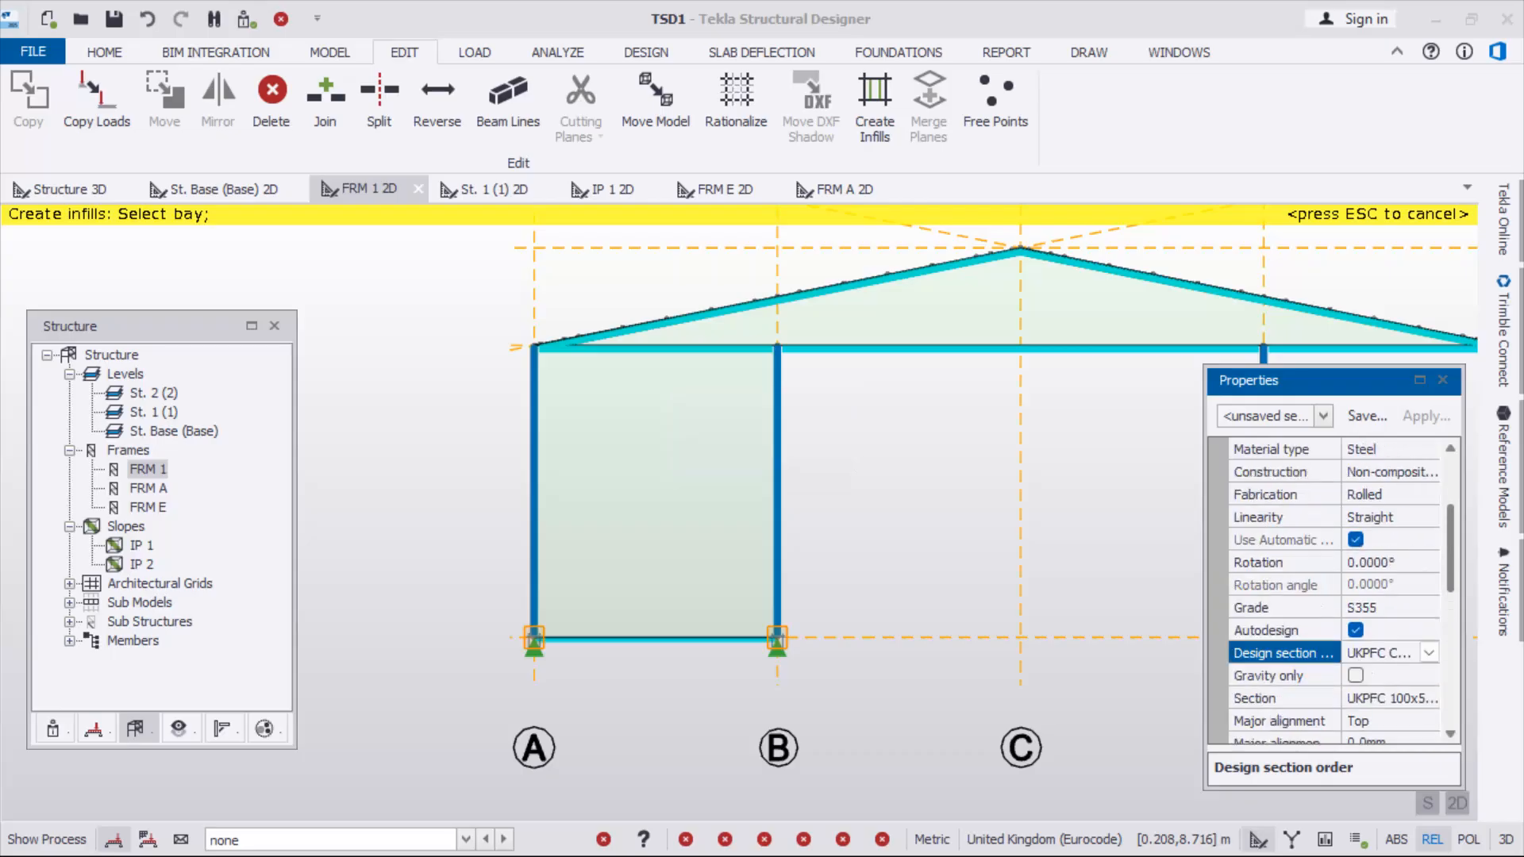
scroll(1334, 595, up, 3)
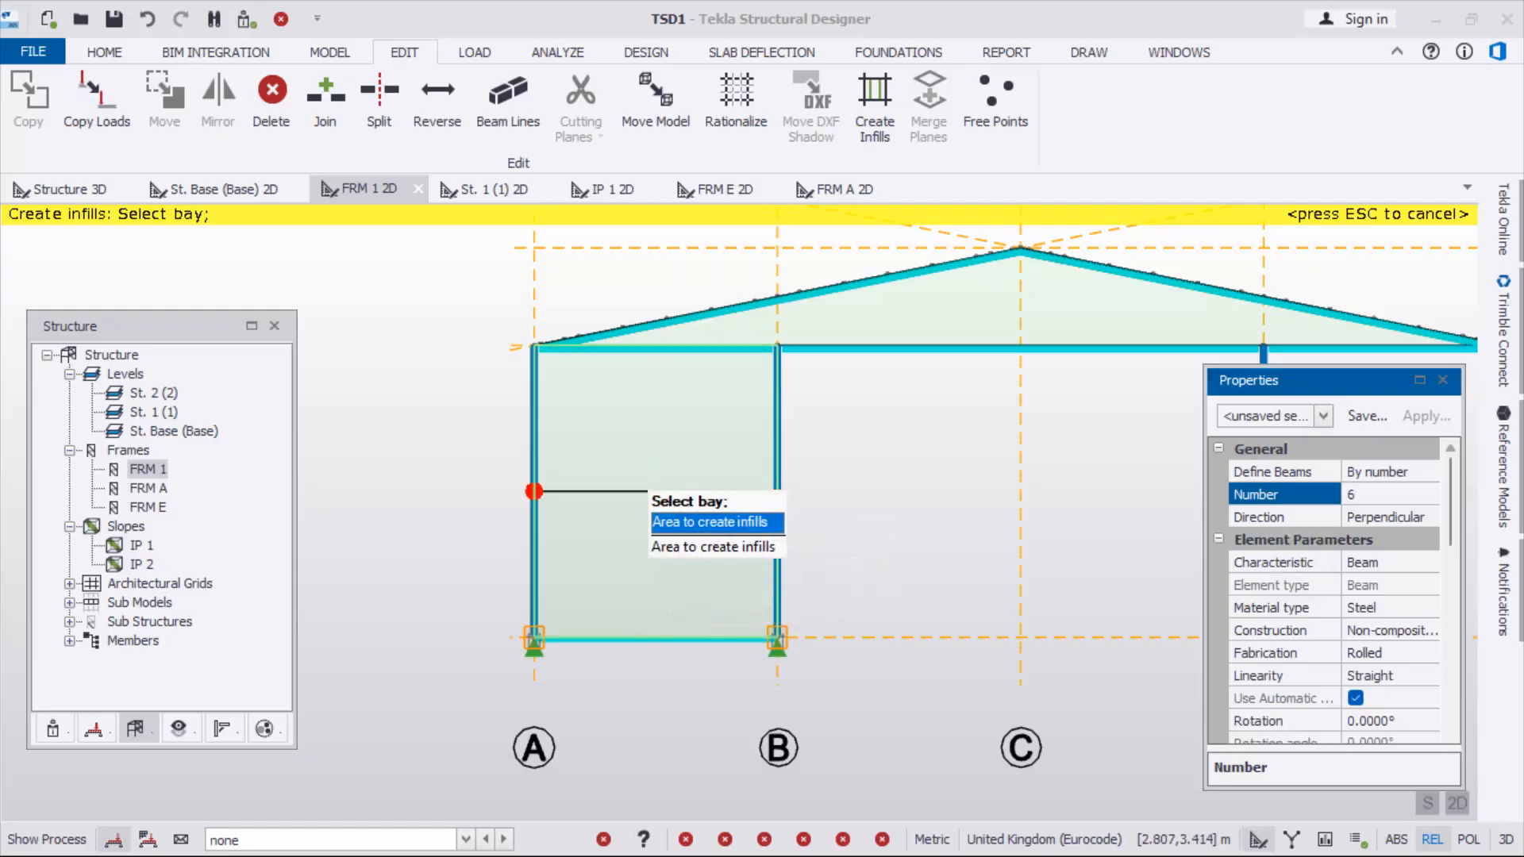
click(671, 471)
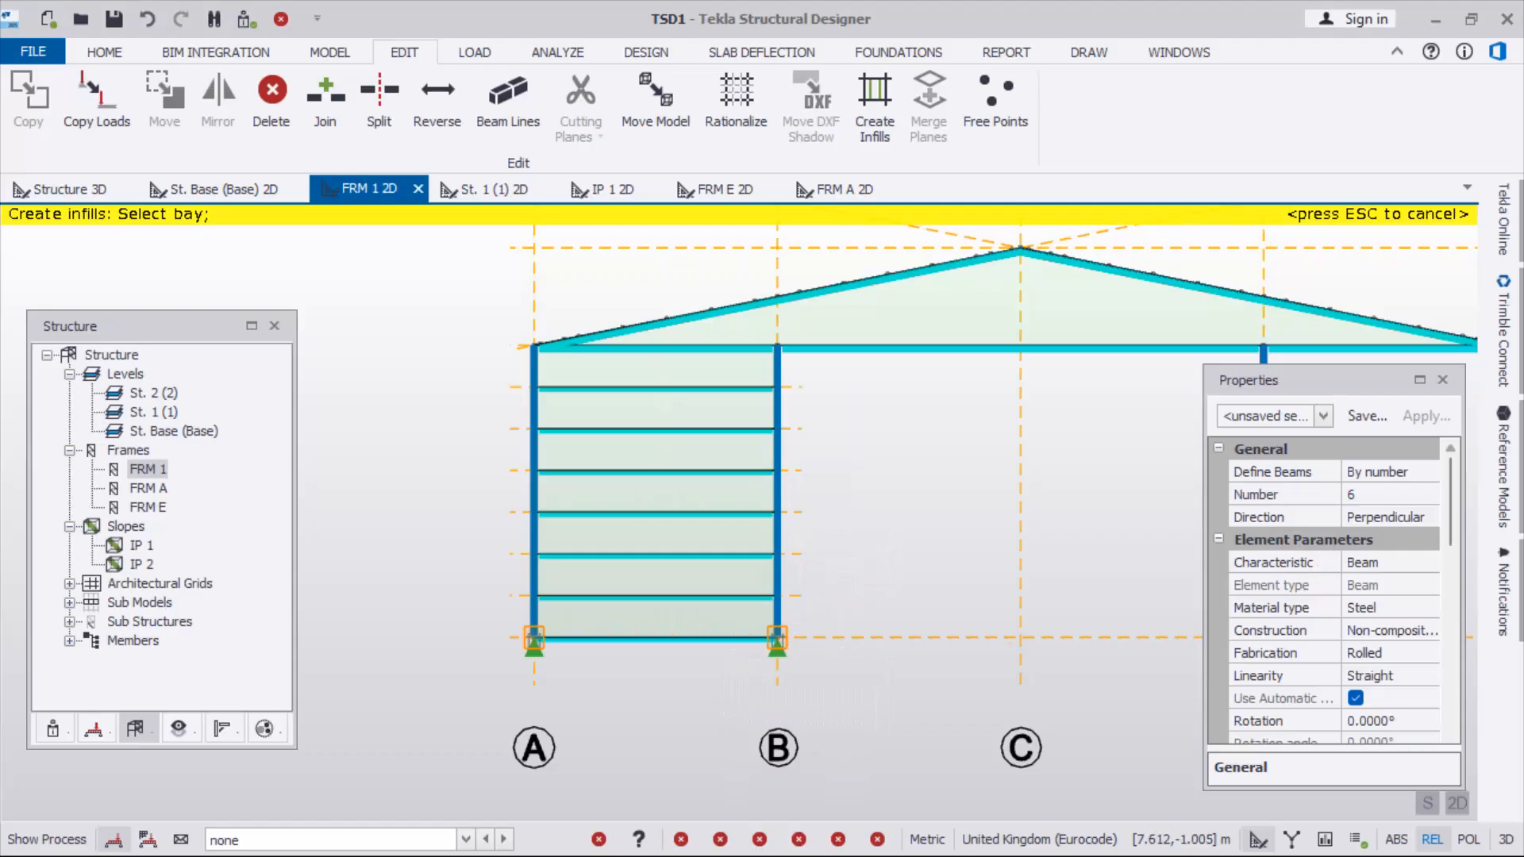
key(Escape)
In the Structure 3D view, select the six infill rails between gridlines A and B on the FRM 1 gable
click(70, 189)
scroll(746, 435, down, 2)
right_drag(746, 435, 881, 481)
scroll(881, 452, up, 2)
scroll(881, 460, up, 1)
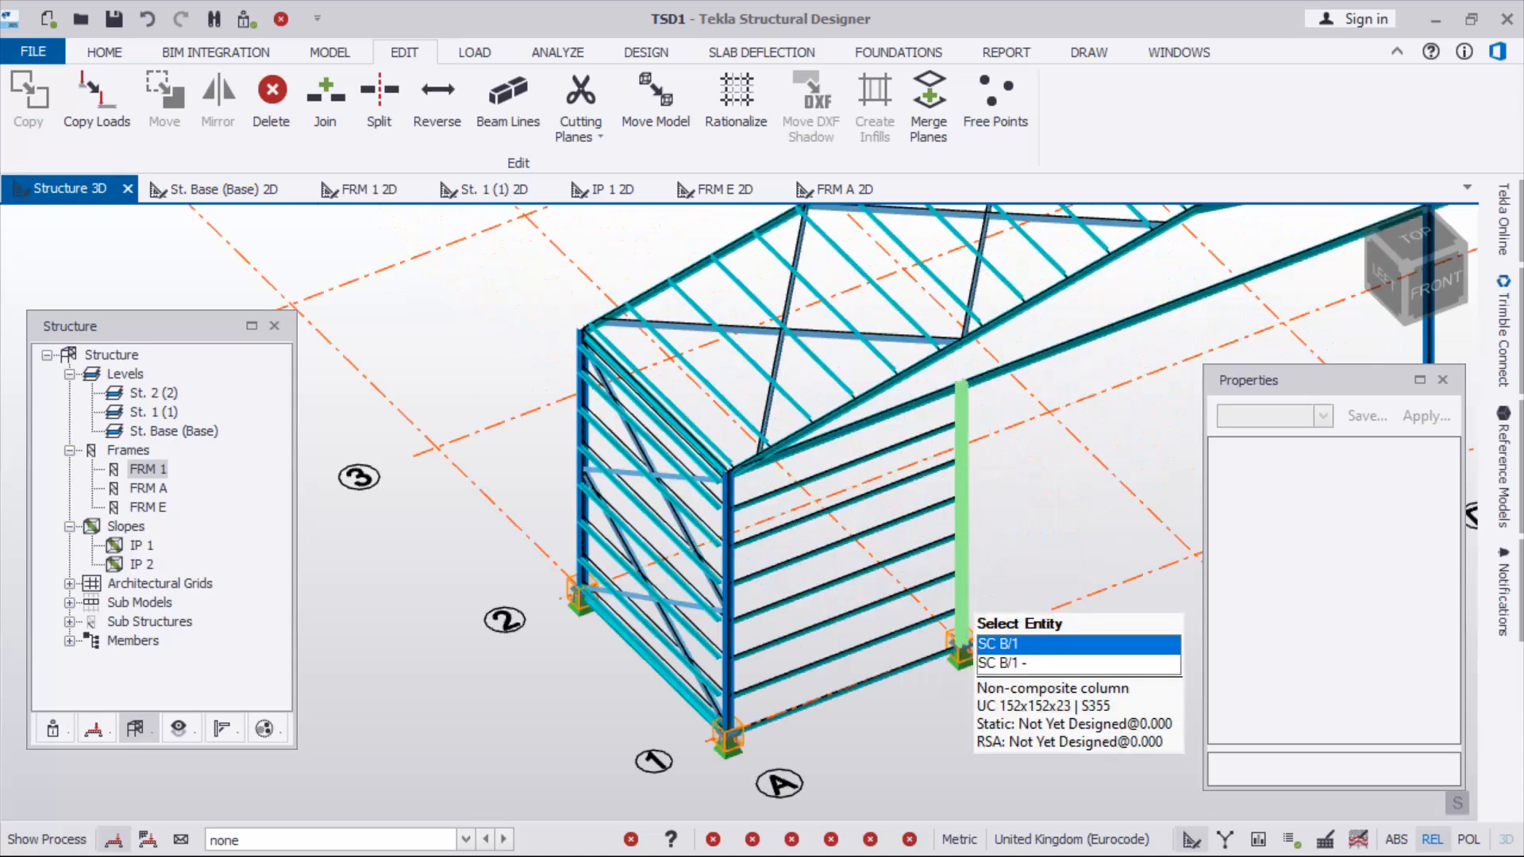
scroll(857, 444, up, 3)
scroll(843, 428, down, 1)
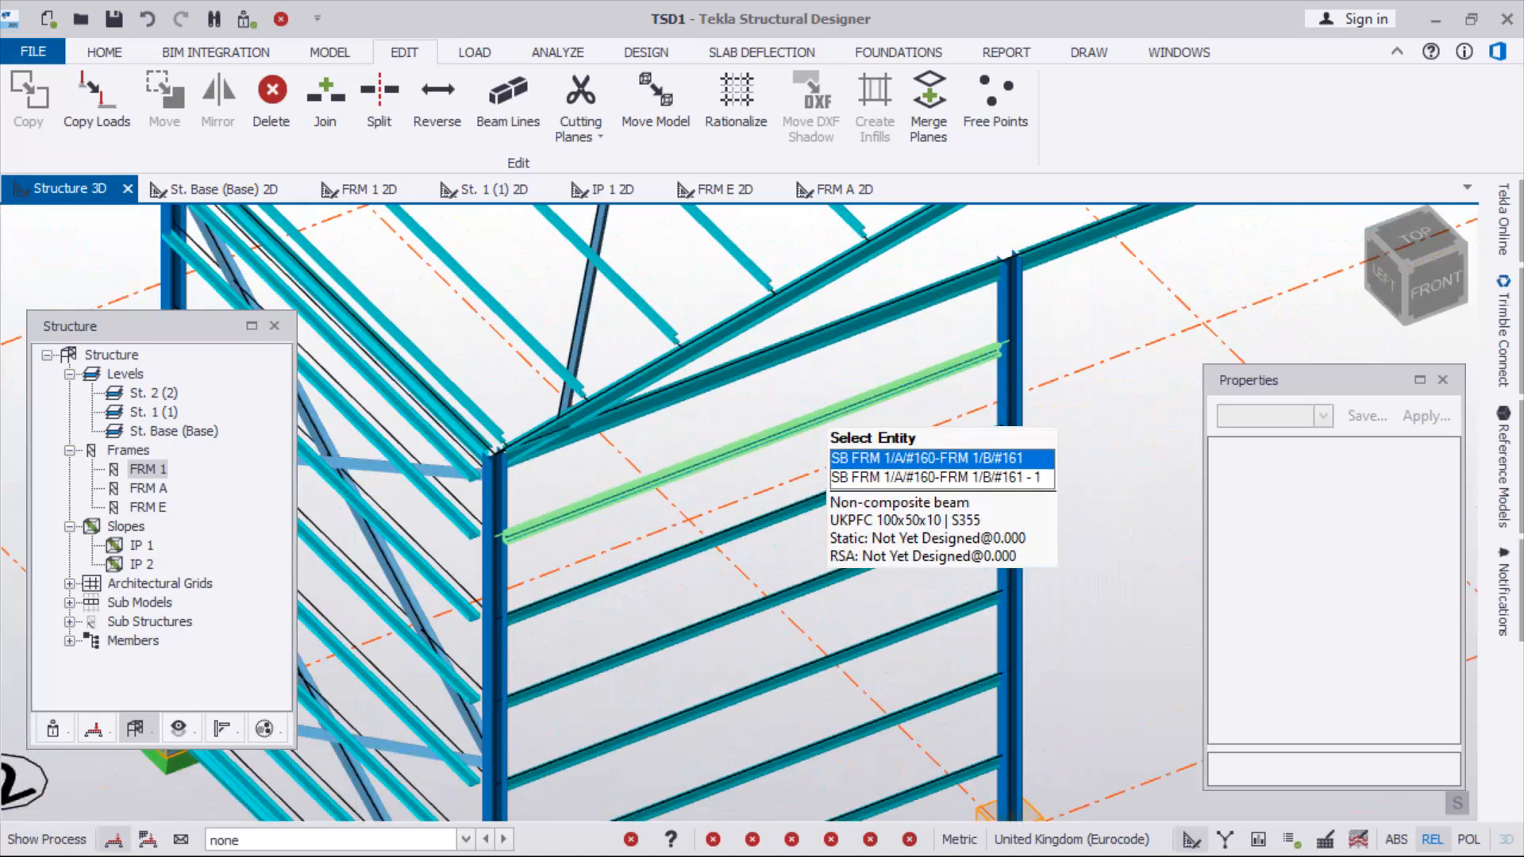
click(625, 488)
scroll(738, 433, down, 3)
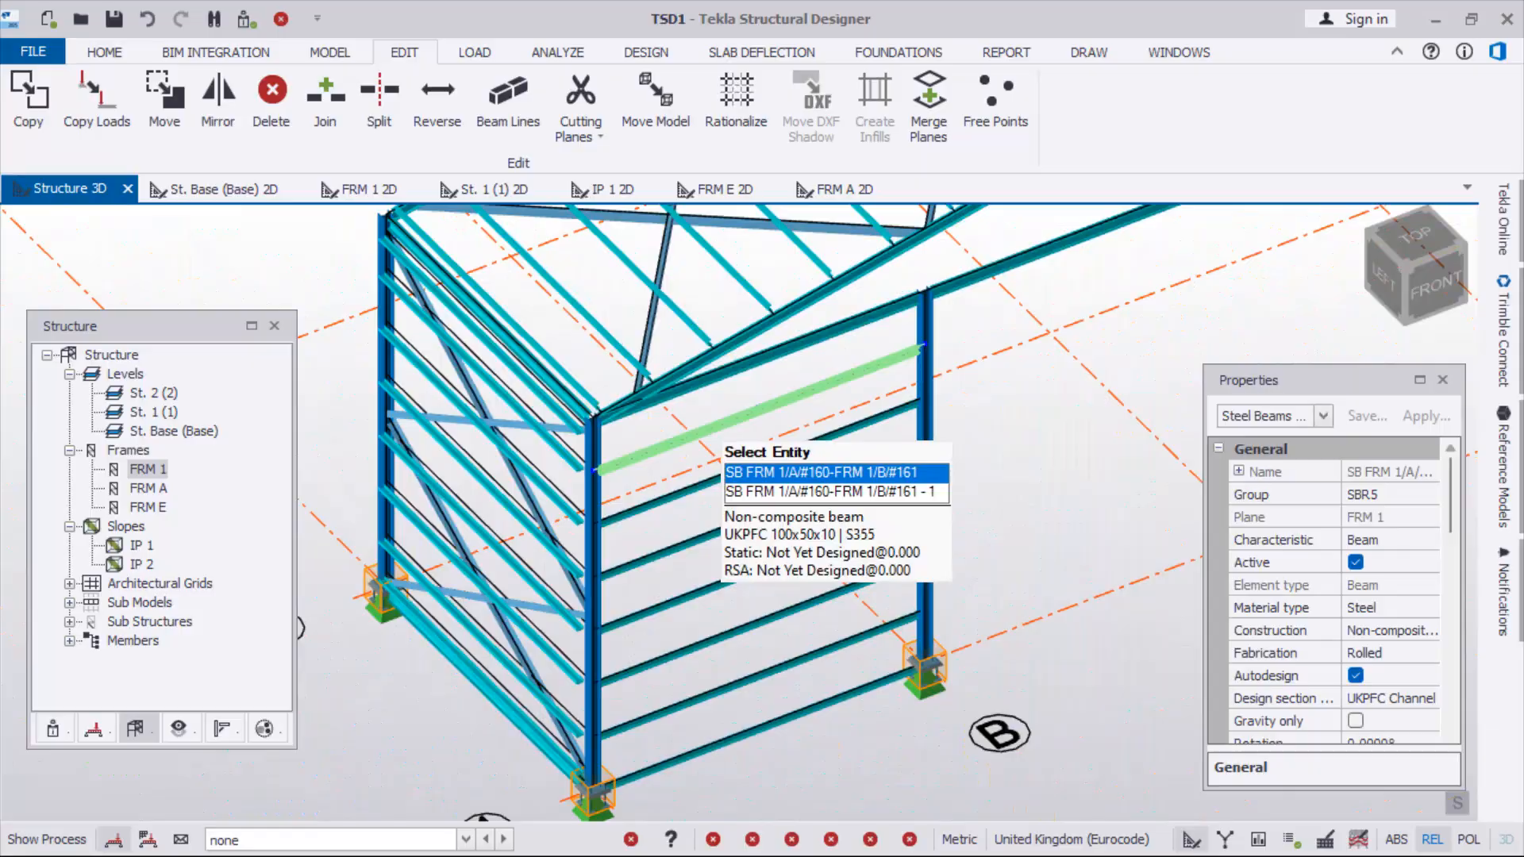
scroll(699, 516, up, 2)
ctrl+click(646, 493)
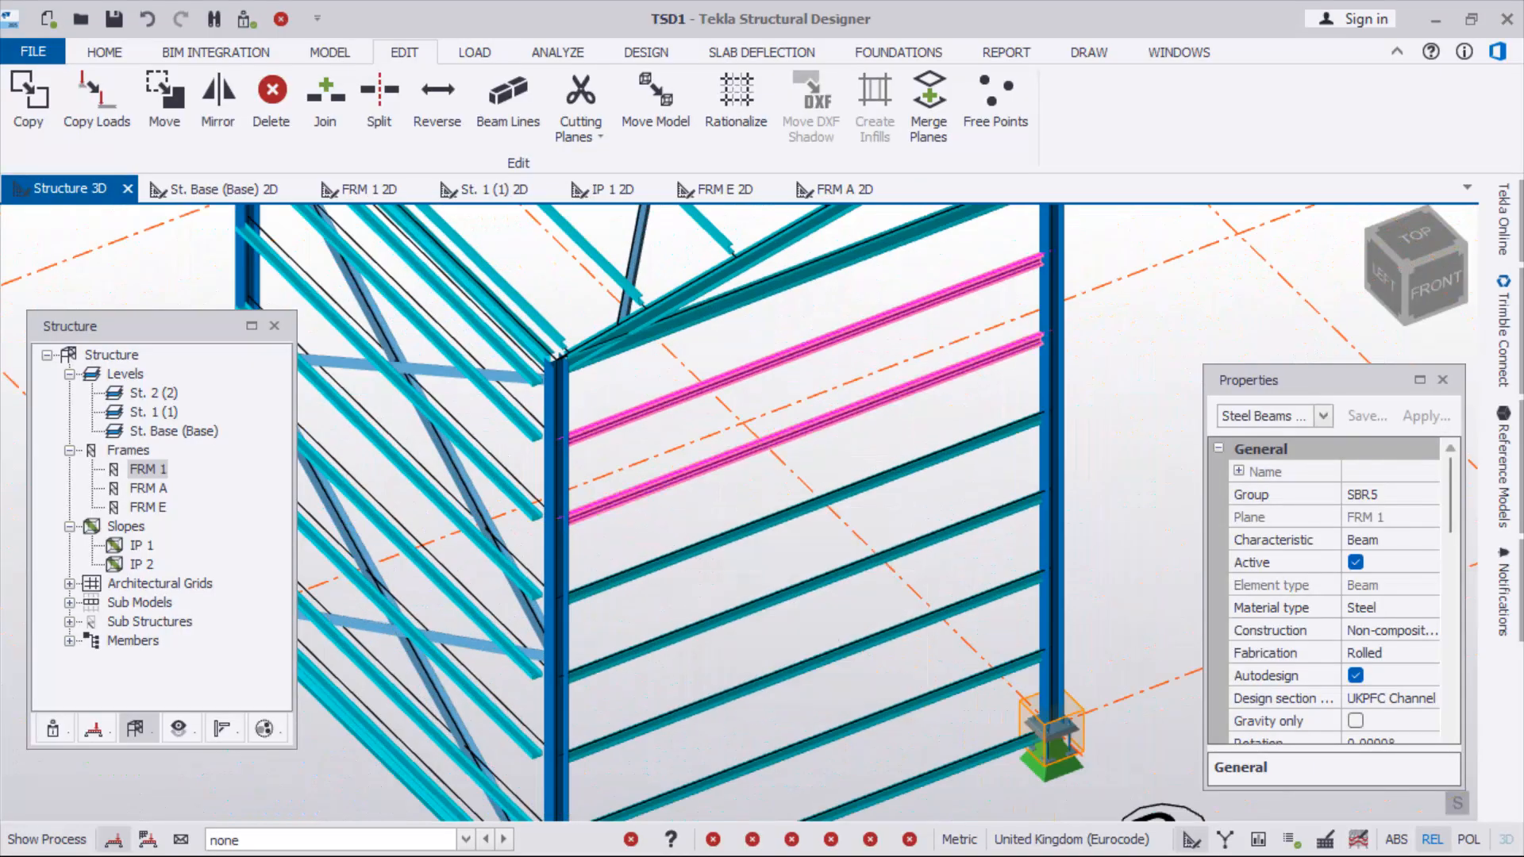
ctrl+click(724, 537)
ctrl+click(726, 618)
scroll(768, 499, down, 1)
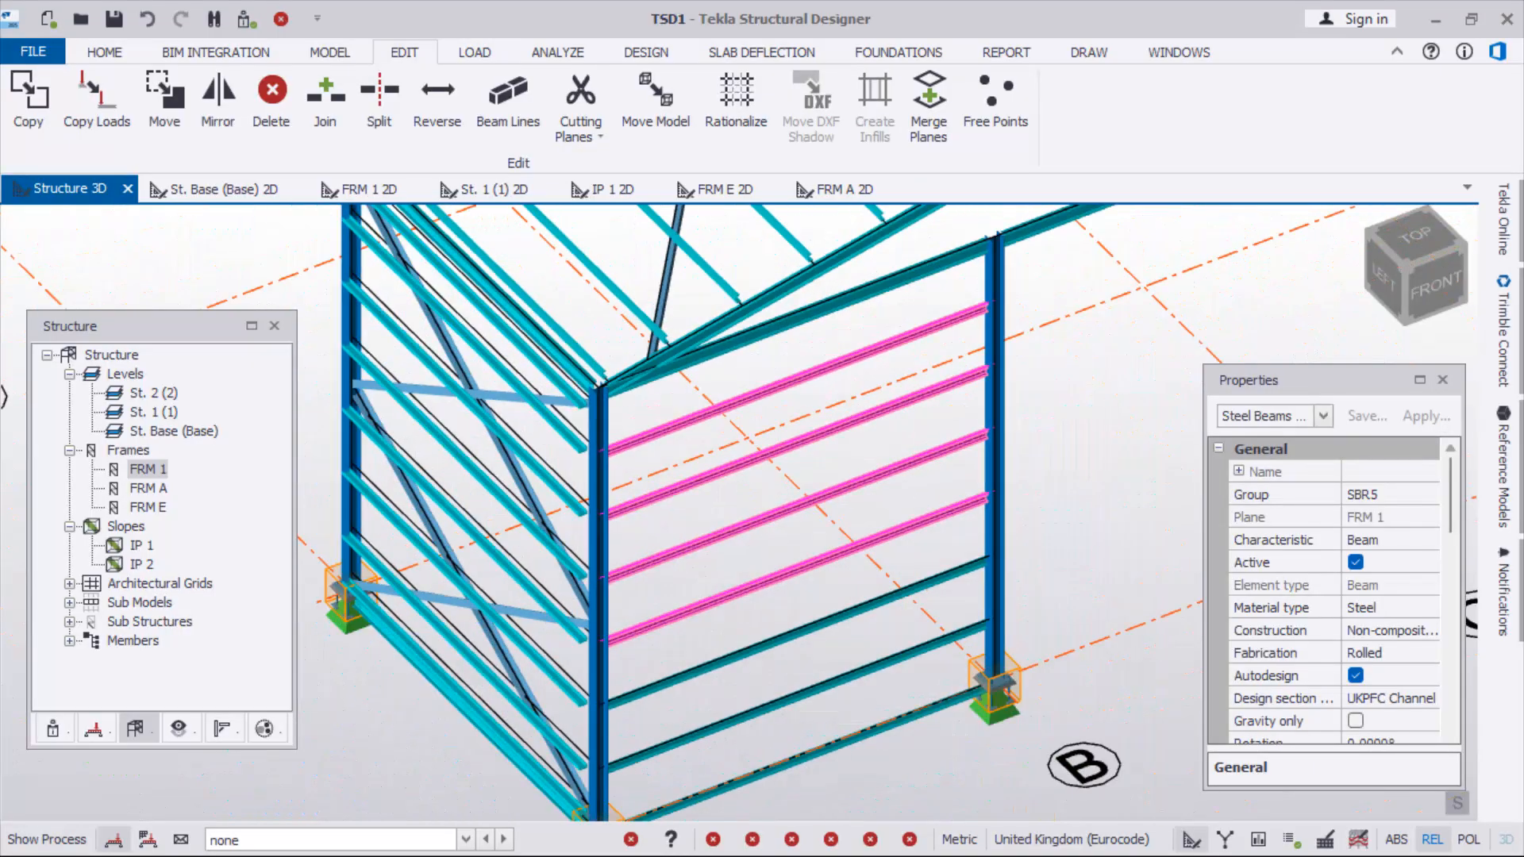
ctrl+click(766, 645)
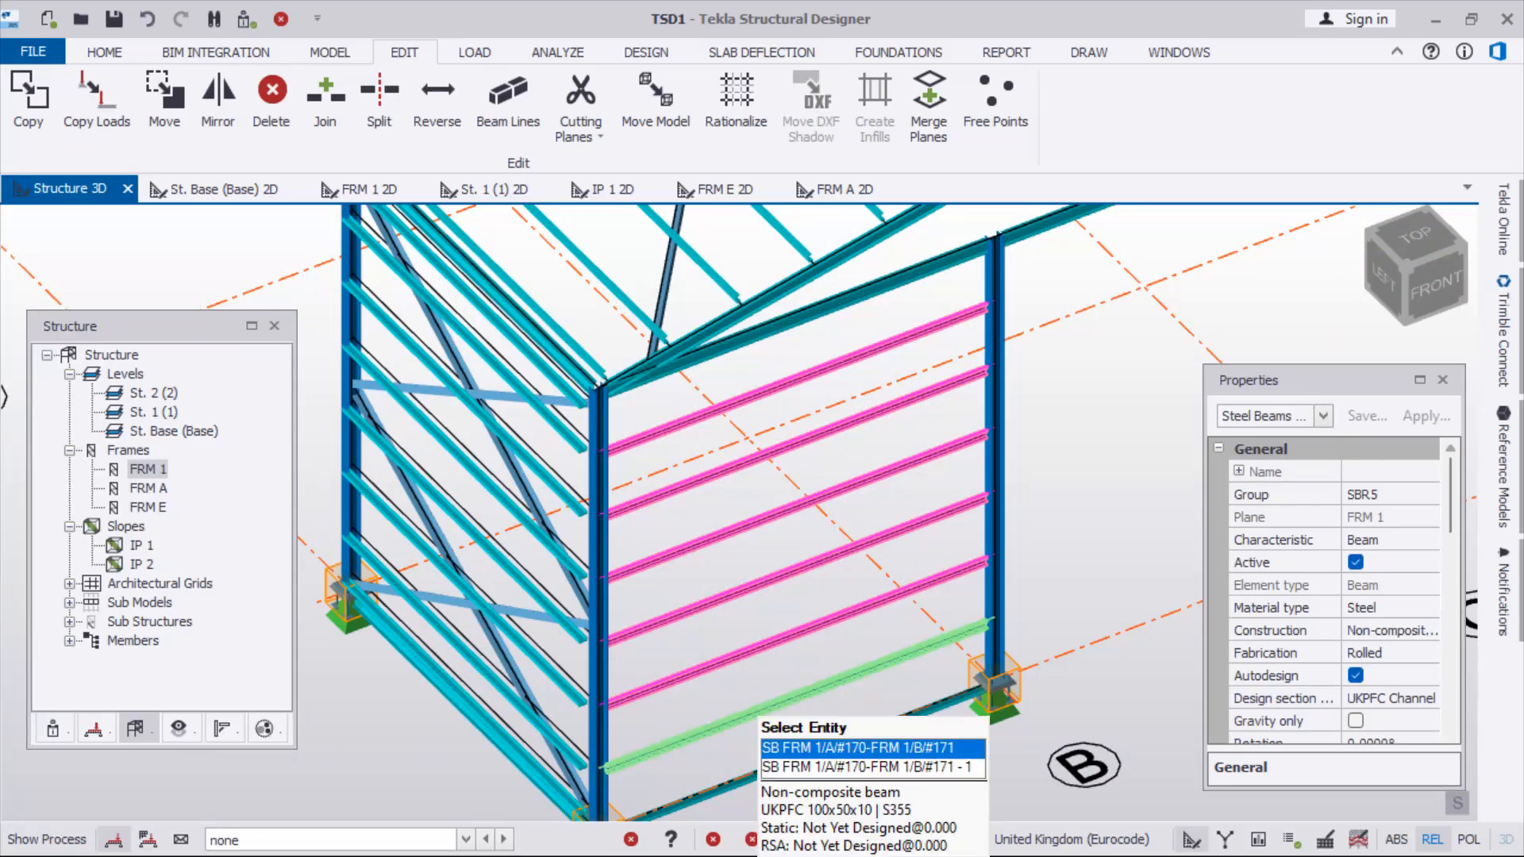
ctrl+click(754, 717)
Add the base beam between gridlines A and B to the selected rails and set the rotation of all to 90°
scroll(754, 717, down, 1)
scroll(802, 754, up, 5)
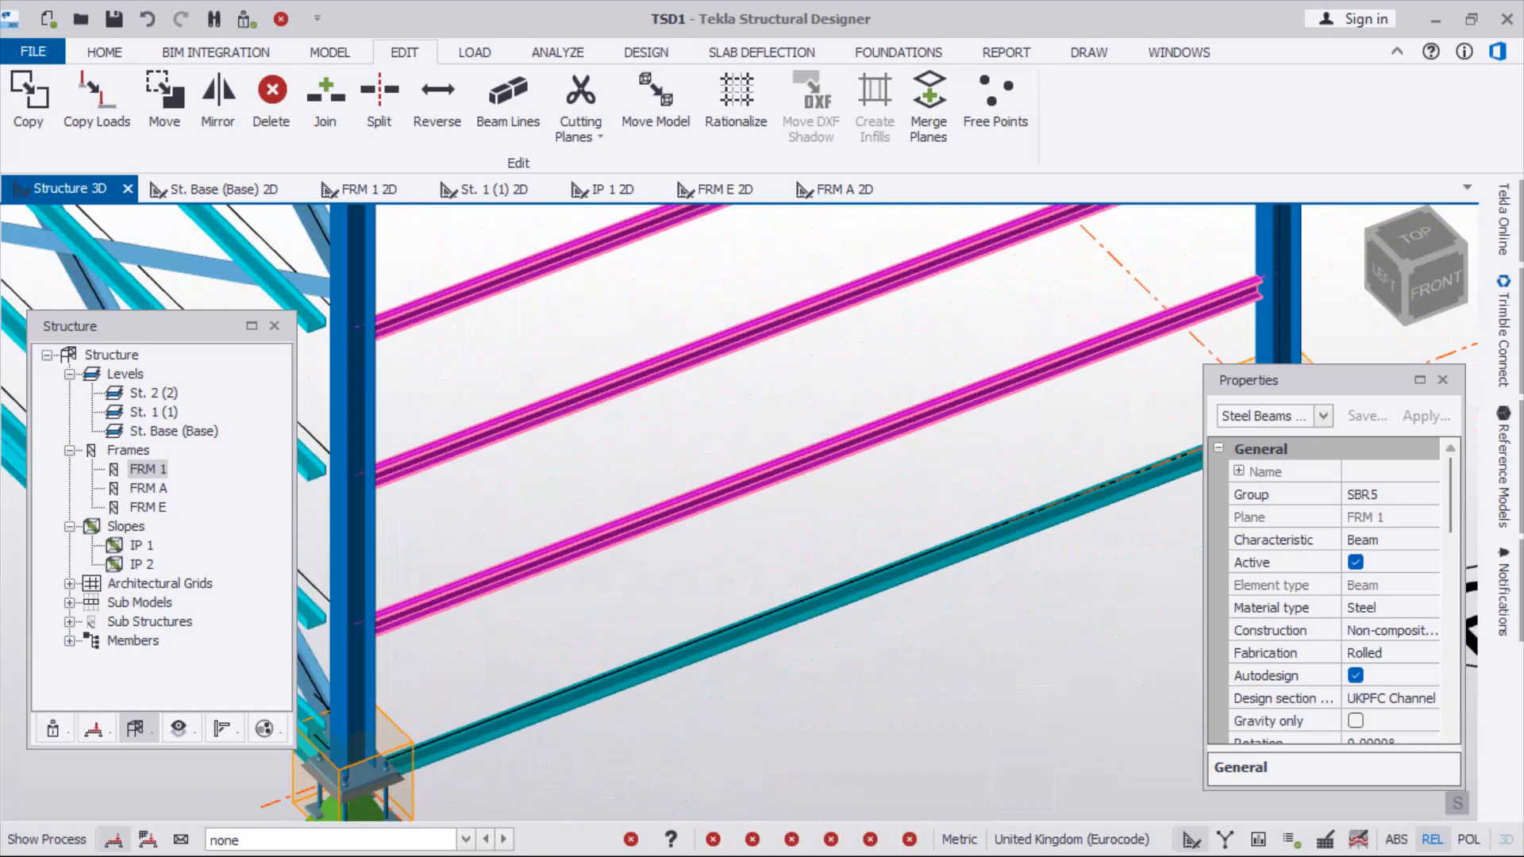
scroll(803, 754, down, 2)
scroll(758, 627, down, 3)
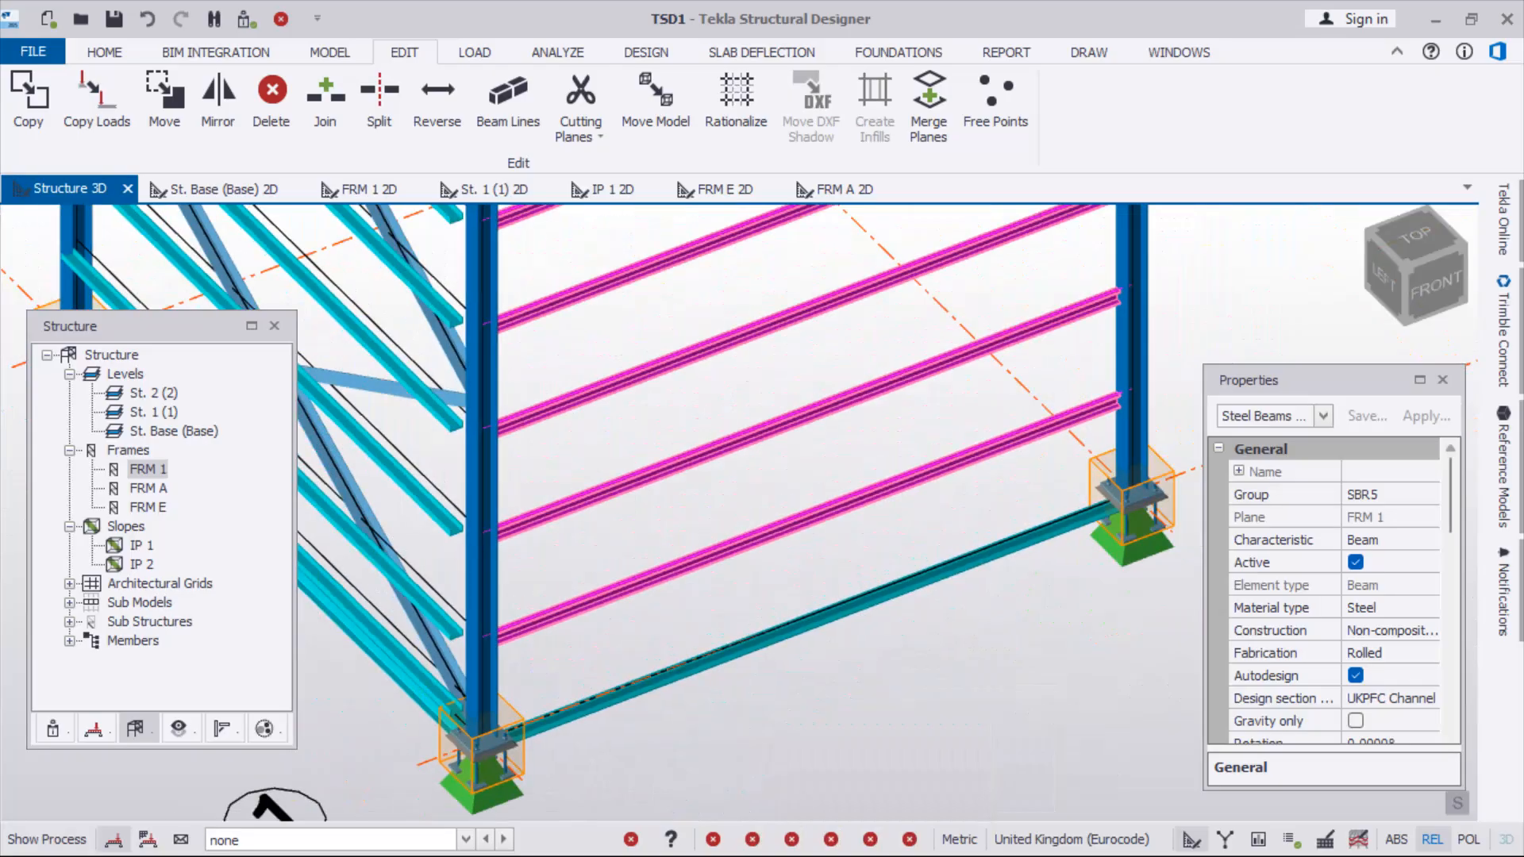
right_drag(758, 627, 801, 580)
right_drag(865, 710, 913, 641)
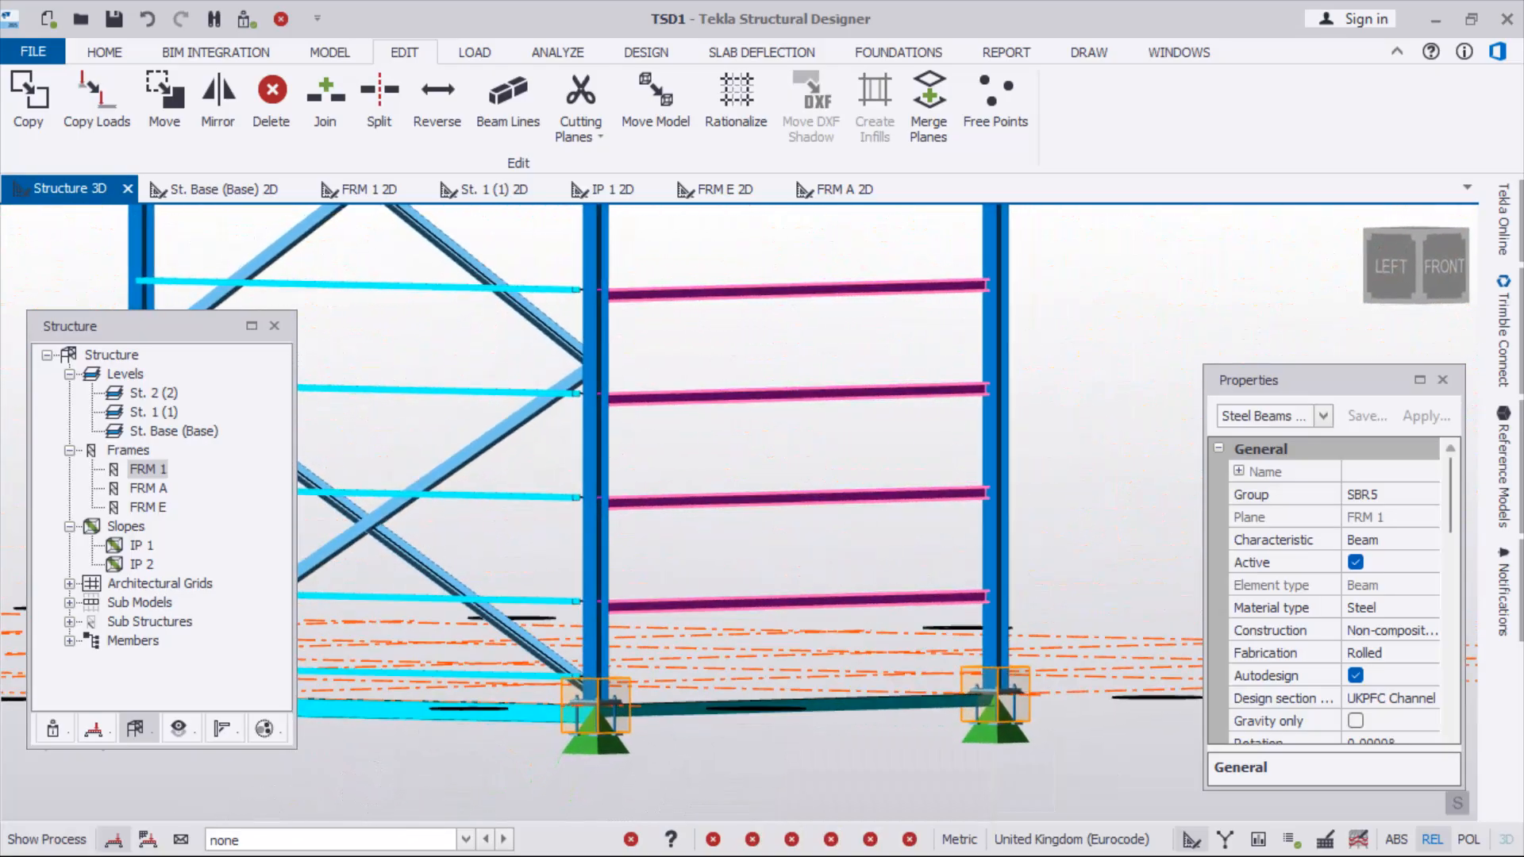
scroll(821, 734, up, 5)
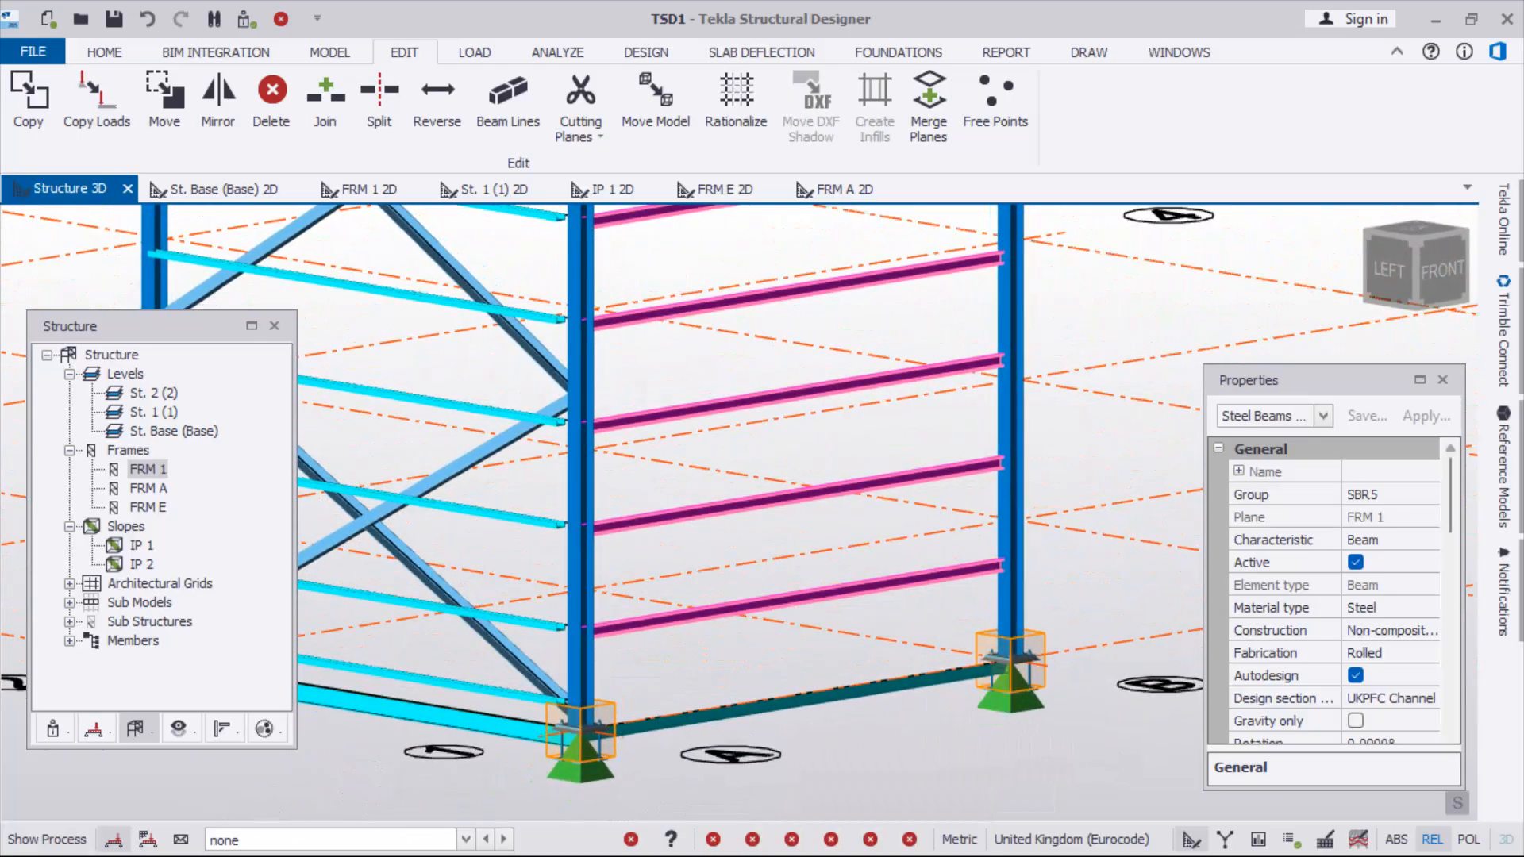
scroll(781, 671, down, 5)
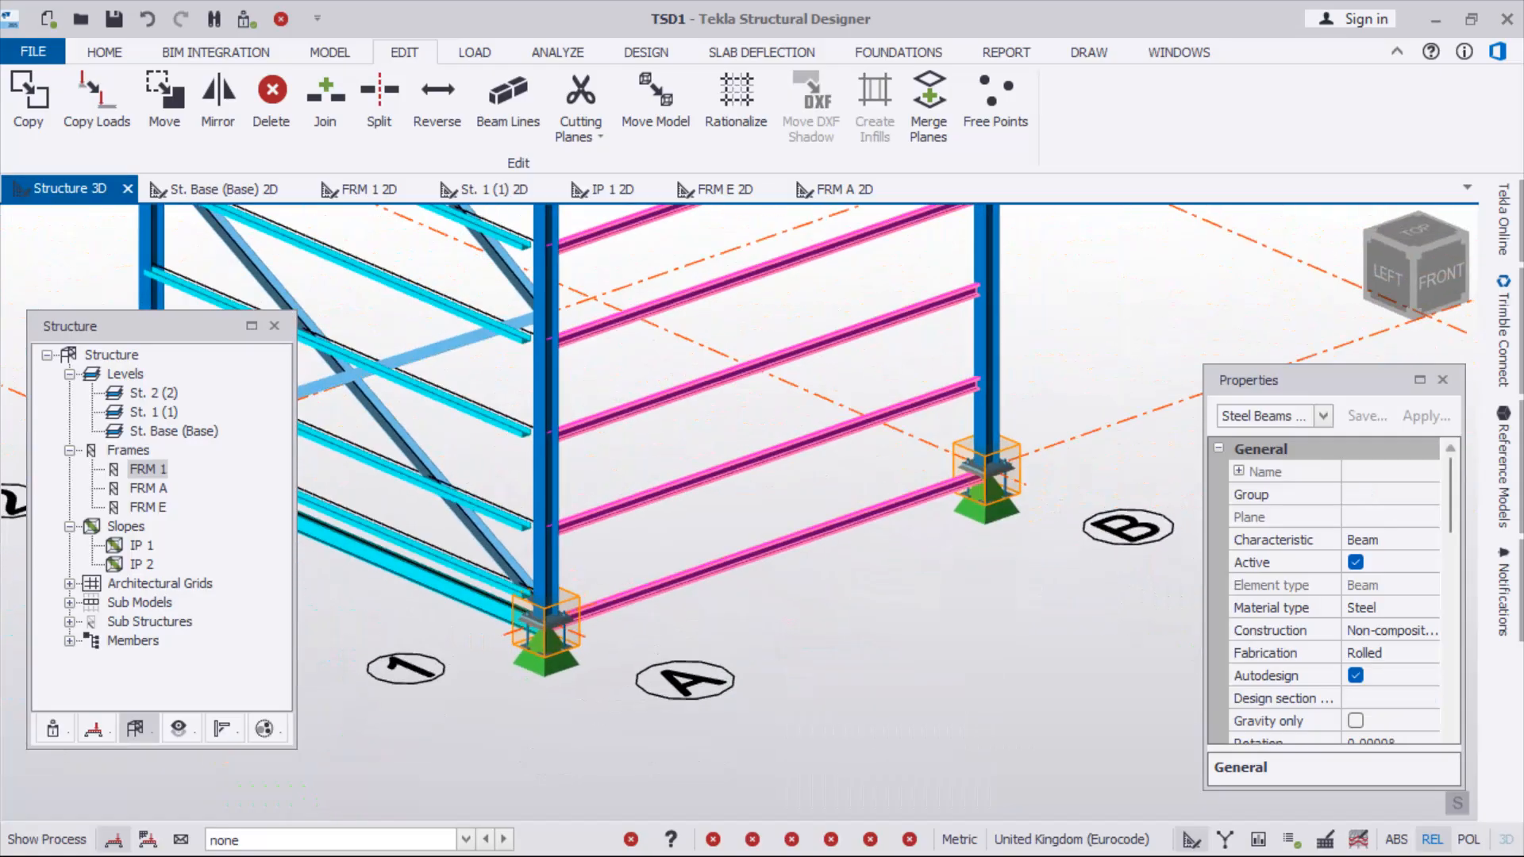
drag(1450, 495, 1450, 533)
click(1426, 585)
click(1375, 631)
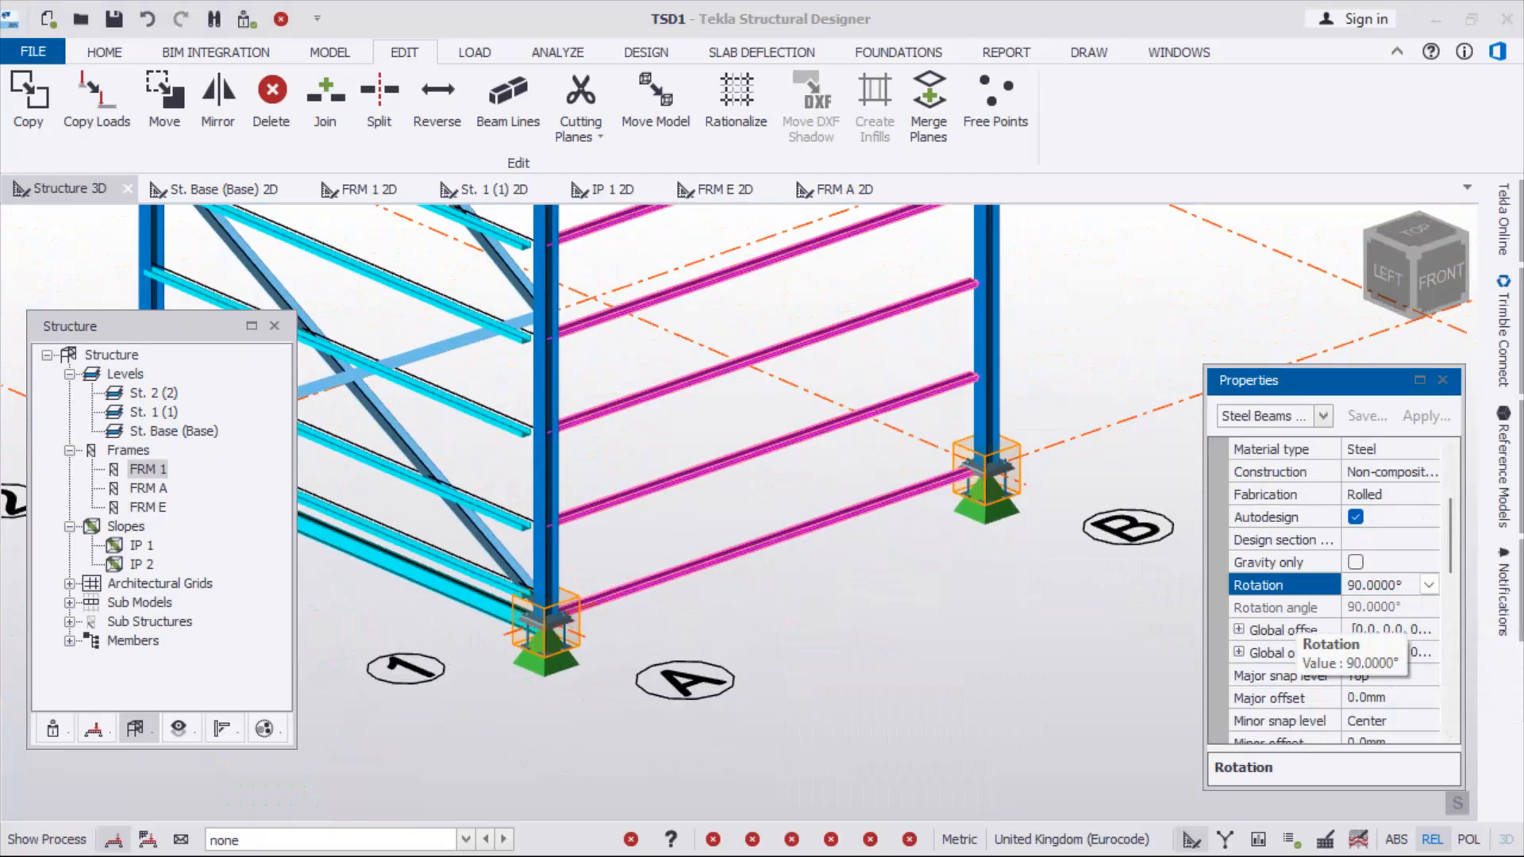
scroll(544, 525, up, 1)
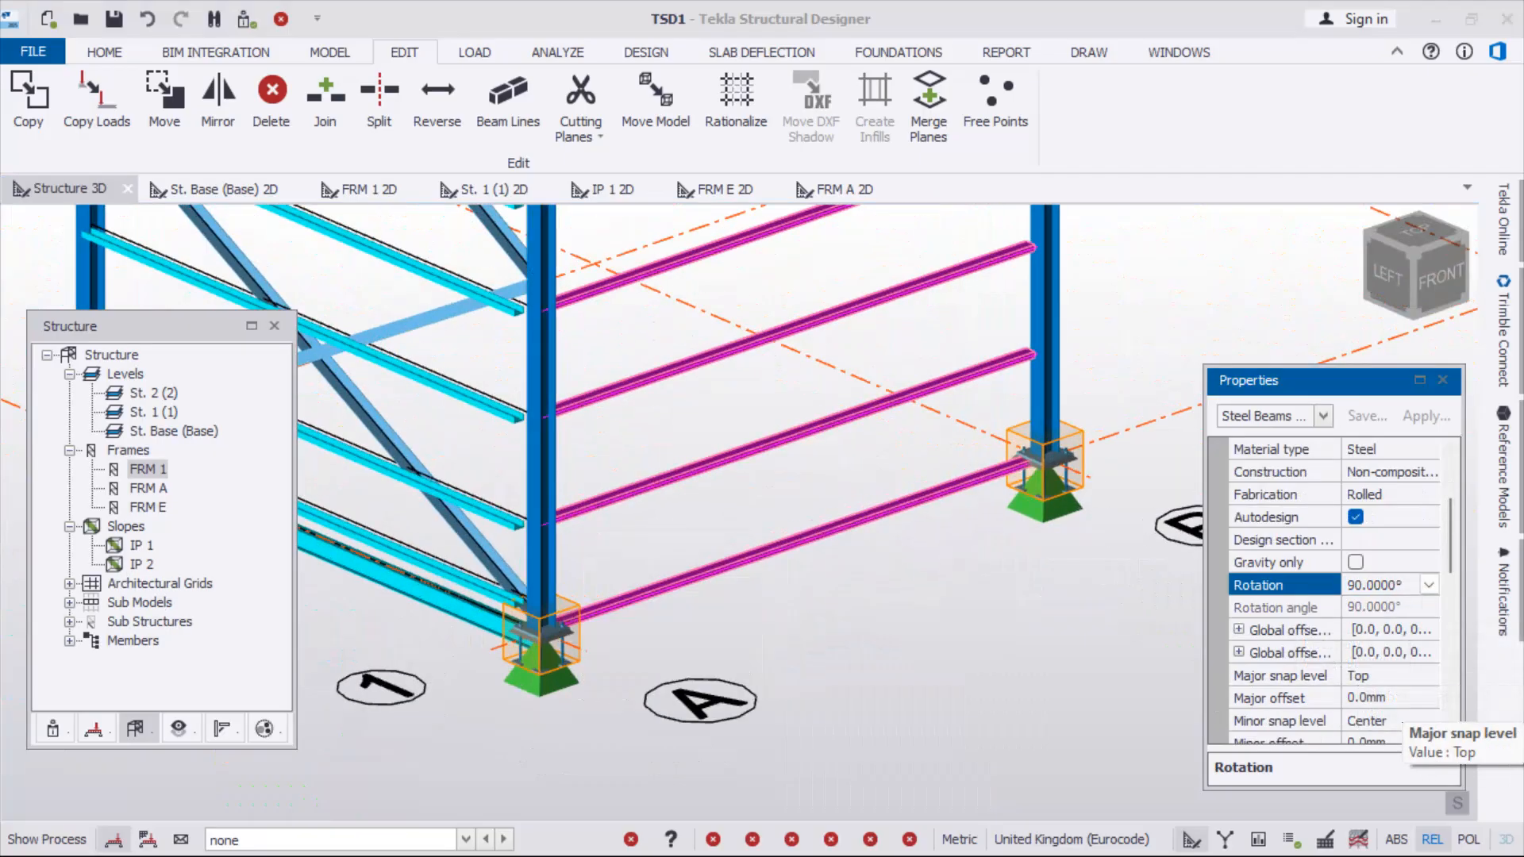
Set the selected gable rails' major snap level to Bottom and check their position against the column from the left side
click(1381, 675)
click(1428, 675)
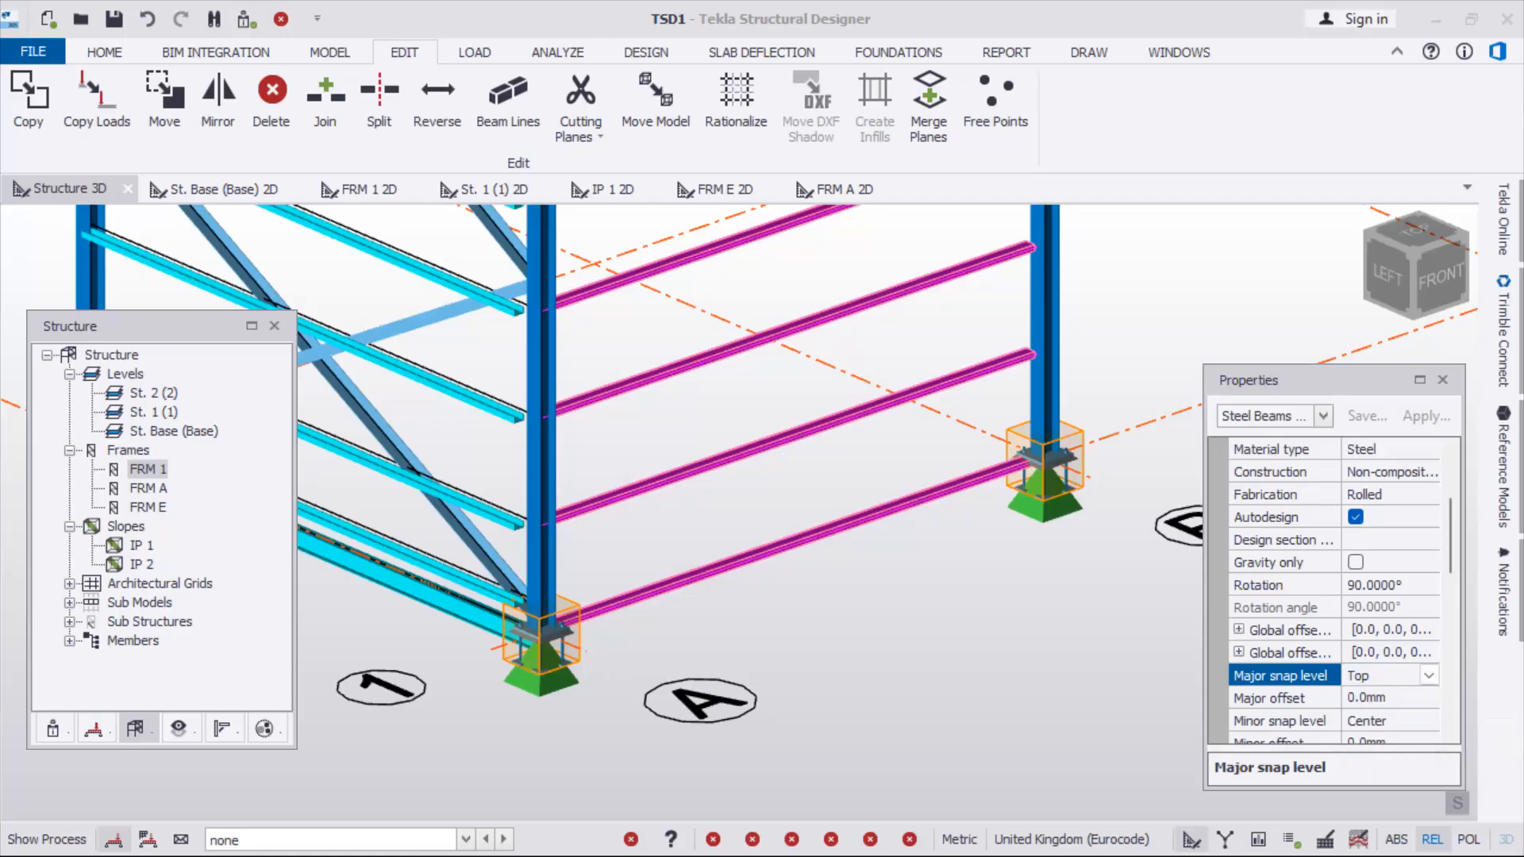
right_drag(793, 508, 1104, 401)
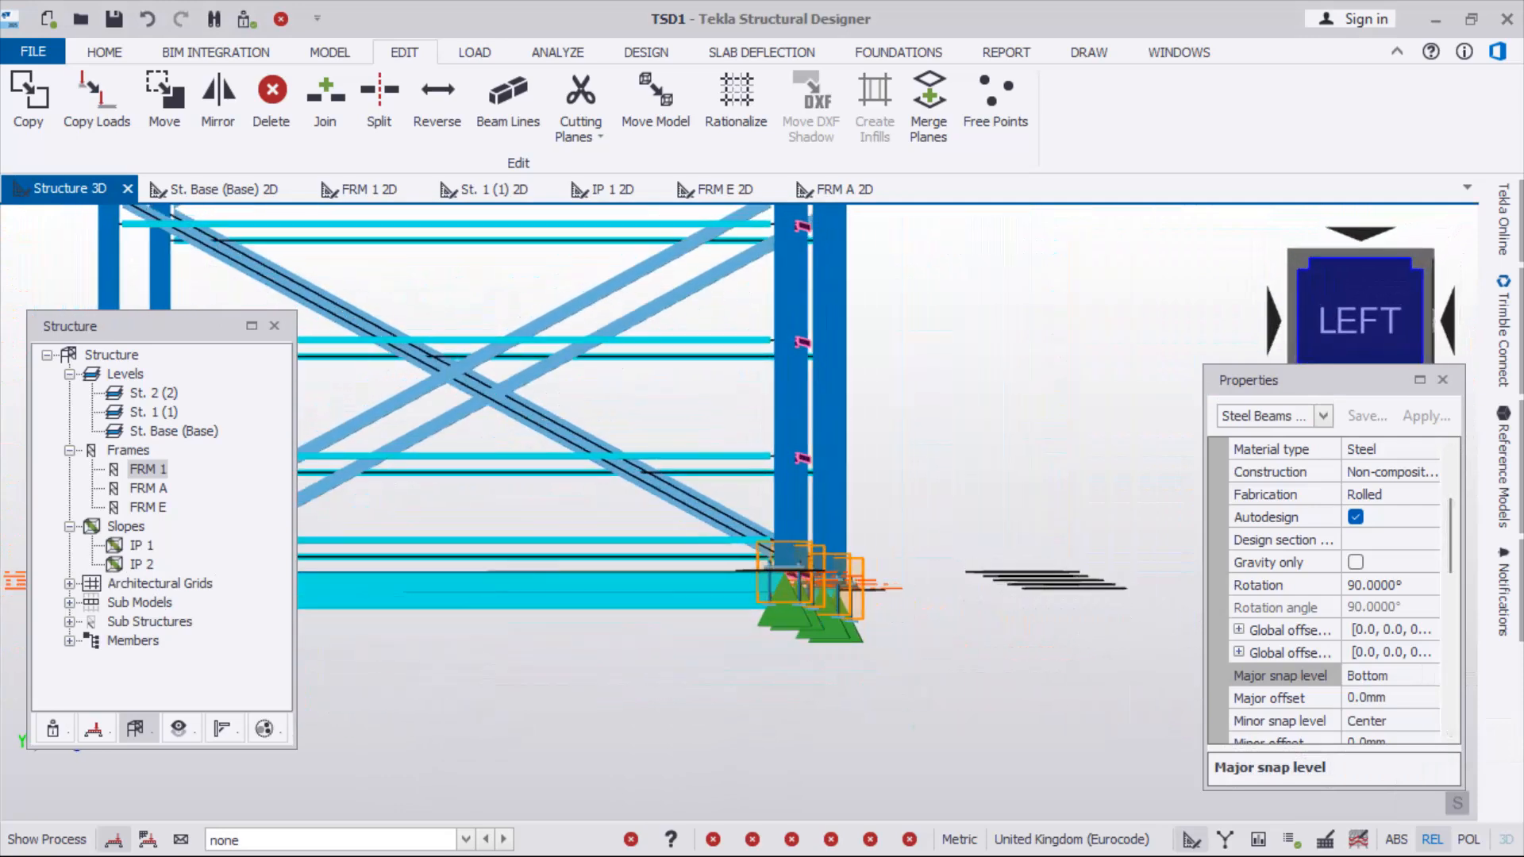
click(1416, 266)
scroll(951, 575, up, 6)
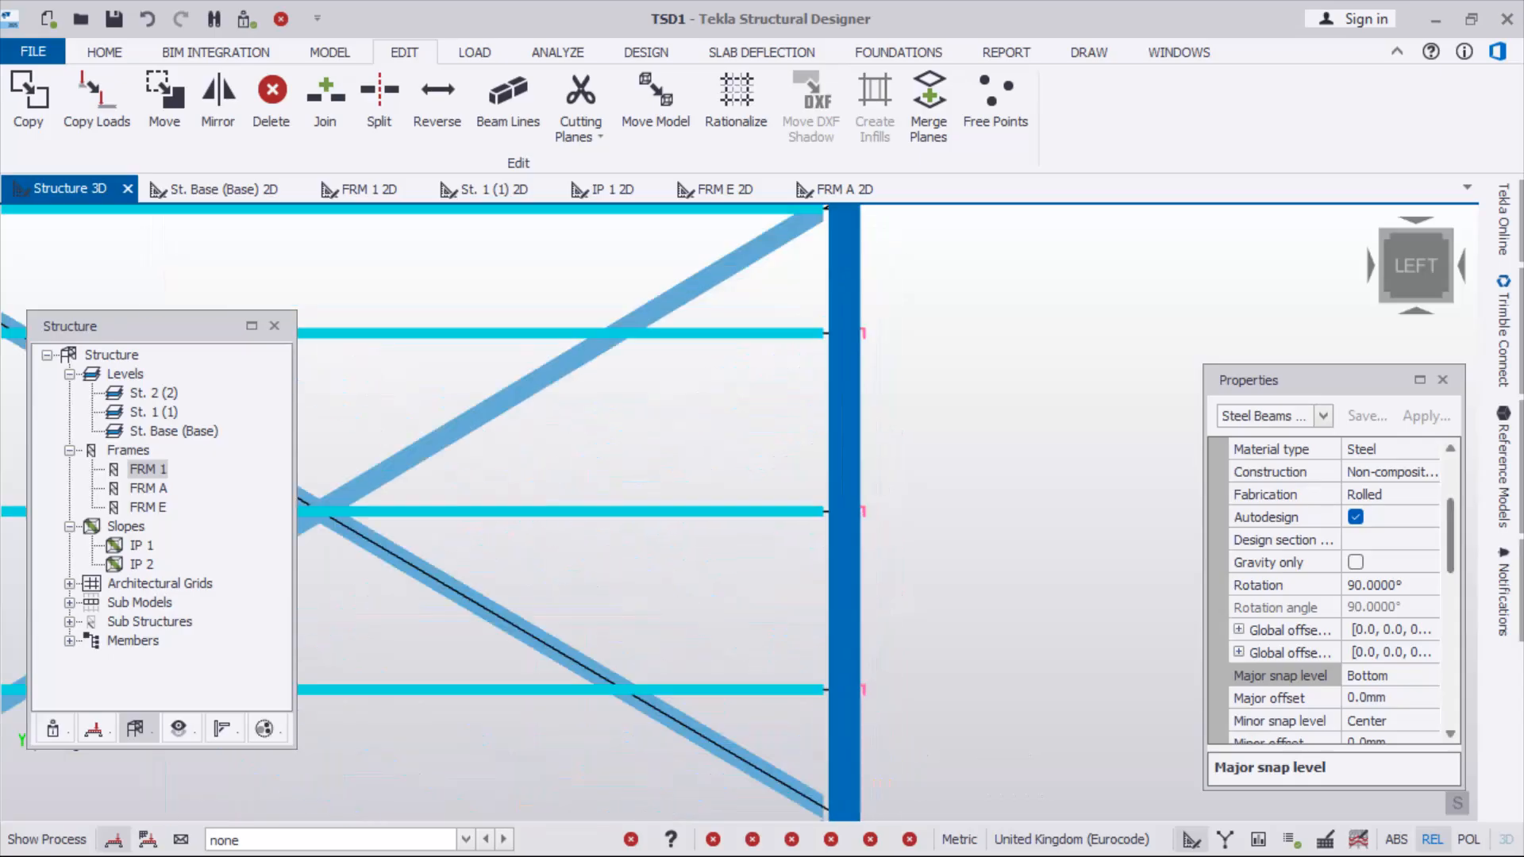
scroll(1390, 631, down, 2)
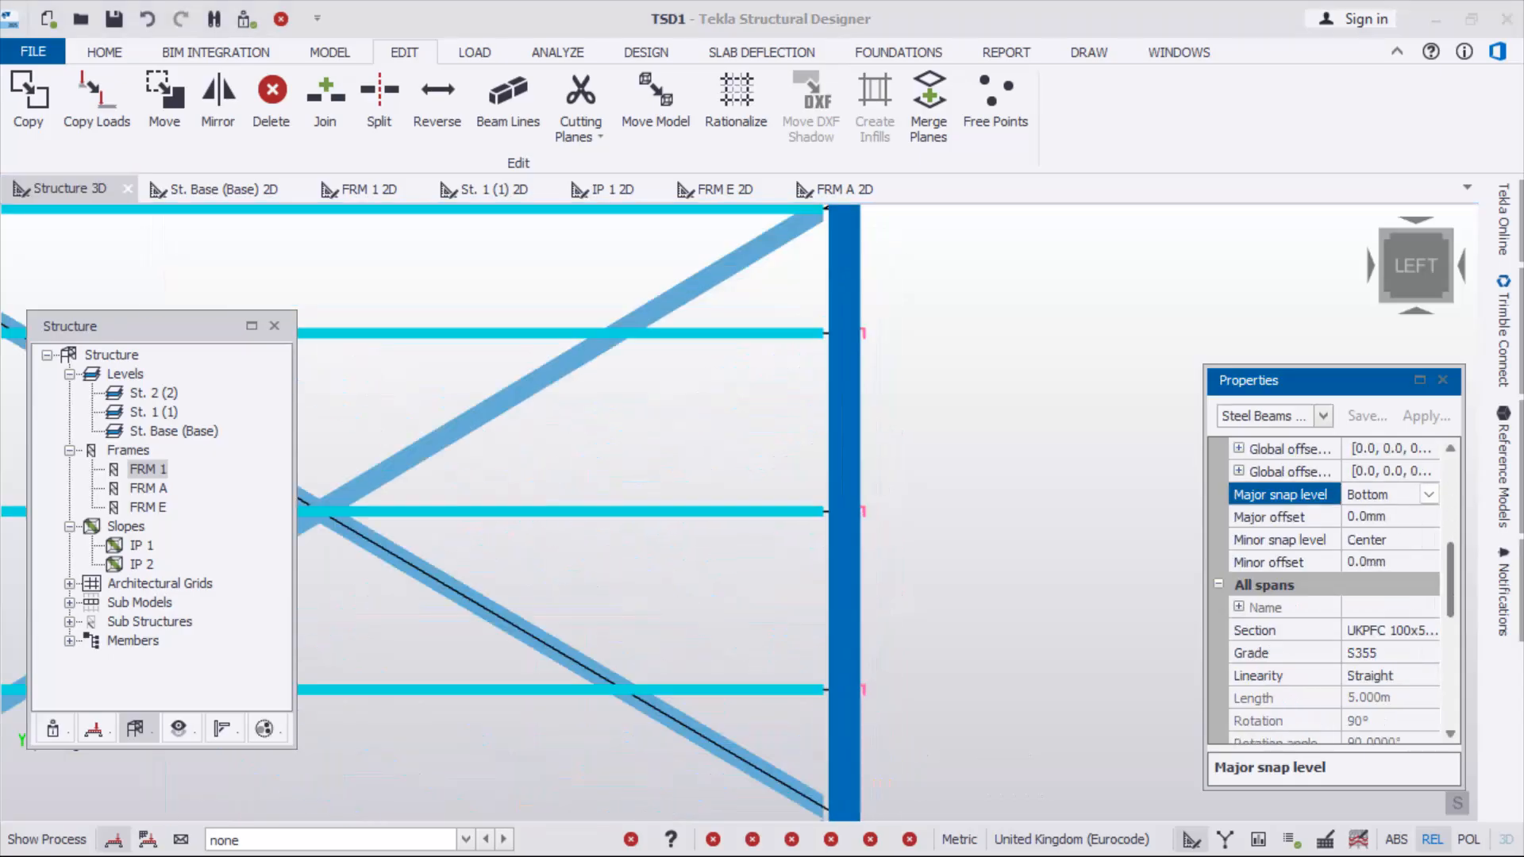
Set the selected gable rails' major offset to 80 mm and review the FRM 1 gable in 3D
click(1412, 517)
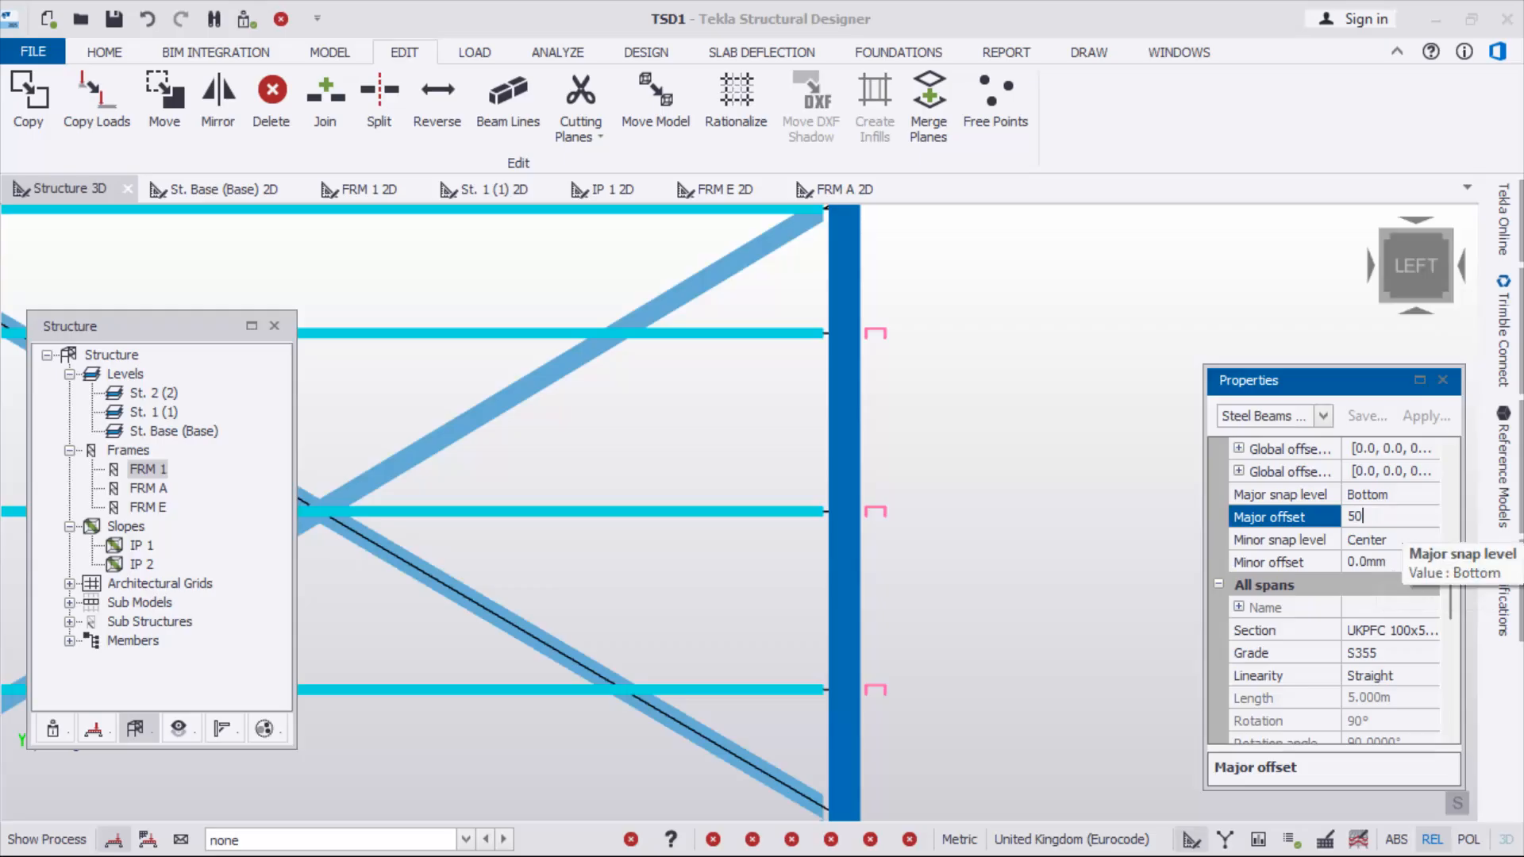
key(Return)
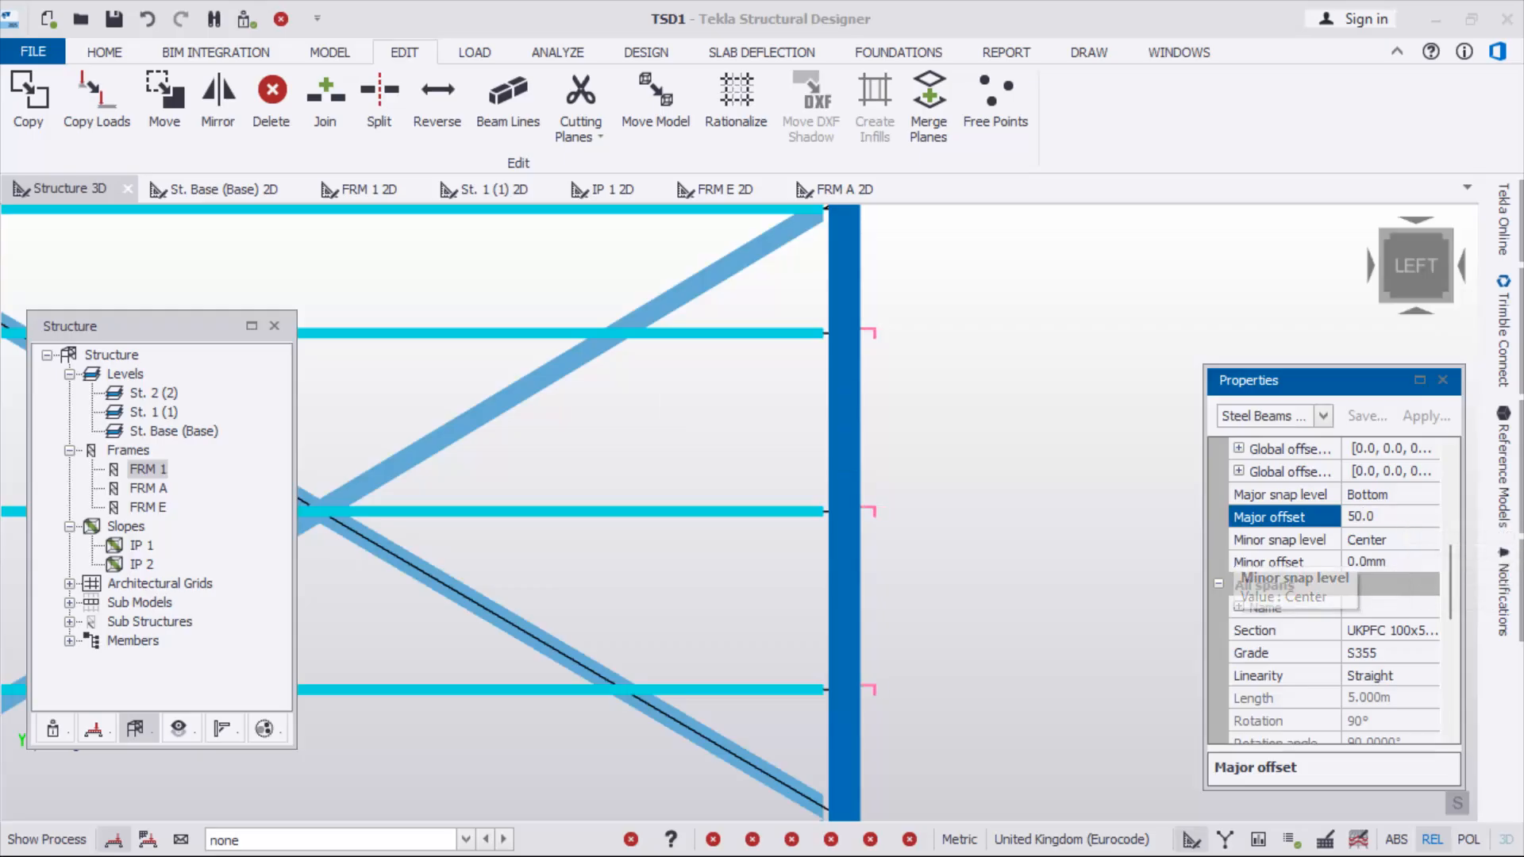
scroll(872, 512, up, 5)
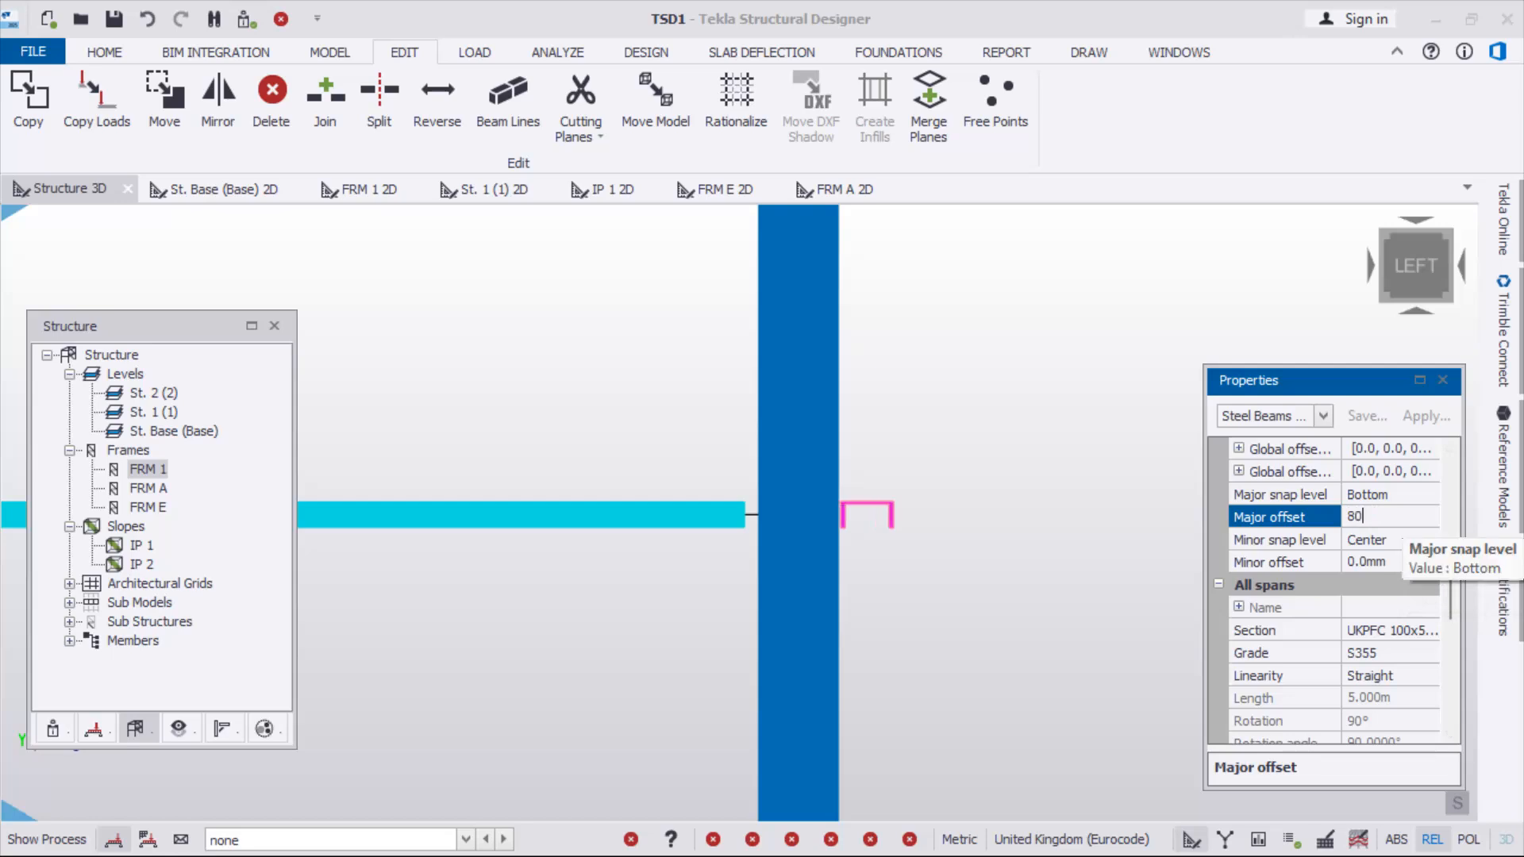
scroll(762, 444, down, 5)
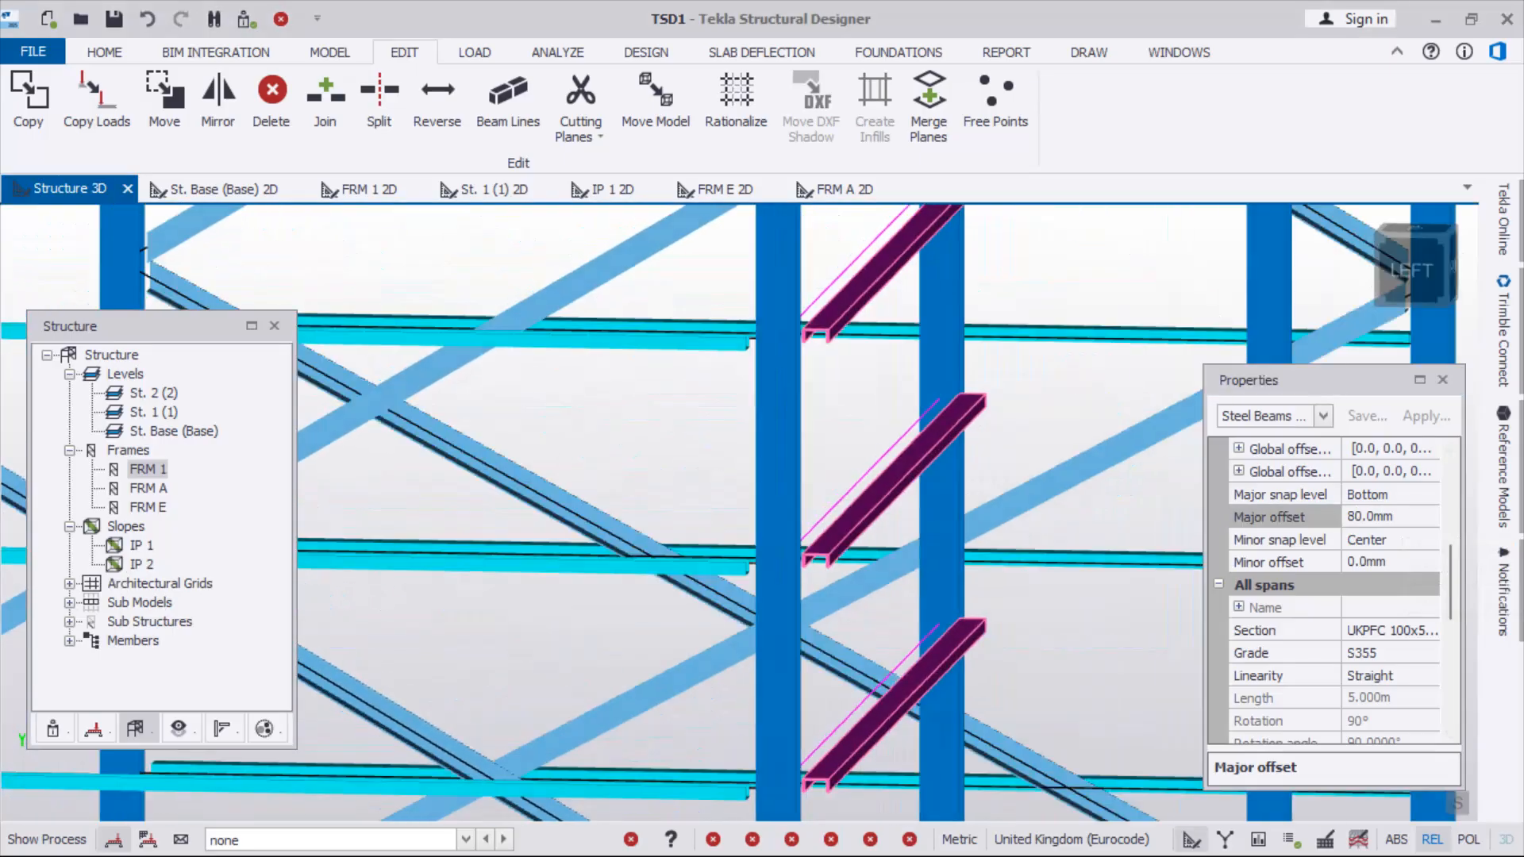
scroll(738, 421, down, 10)
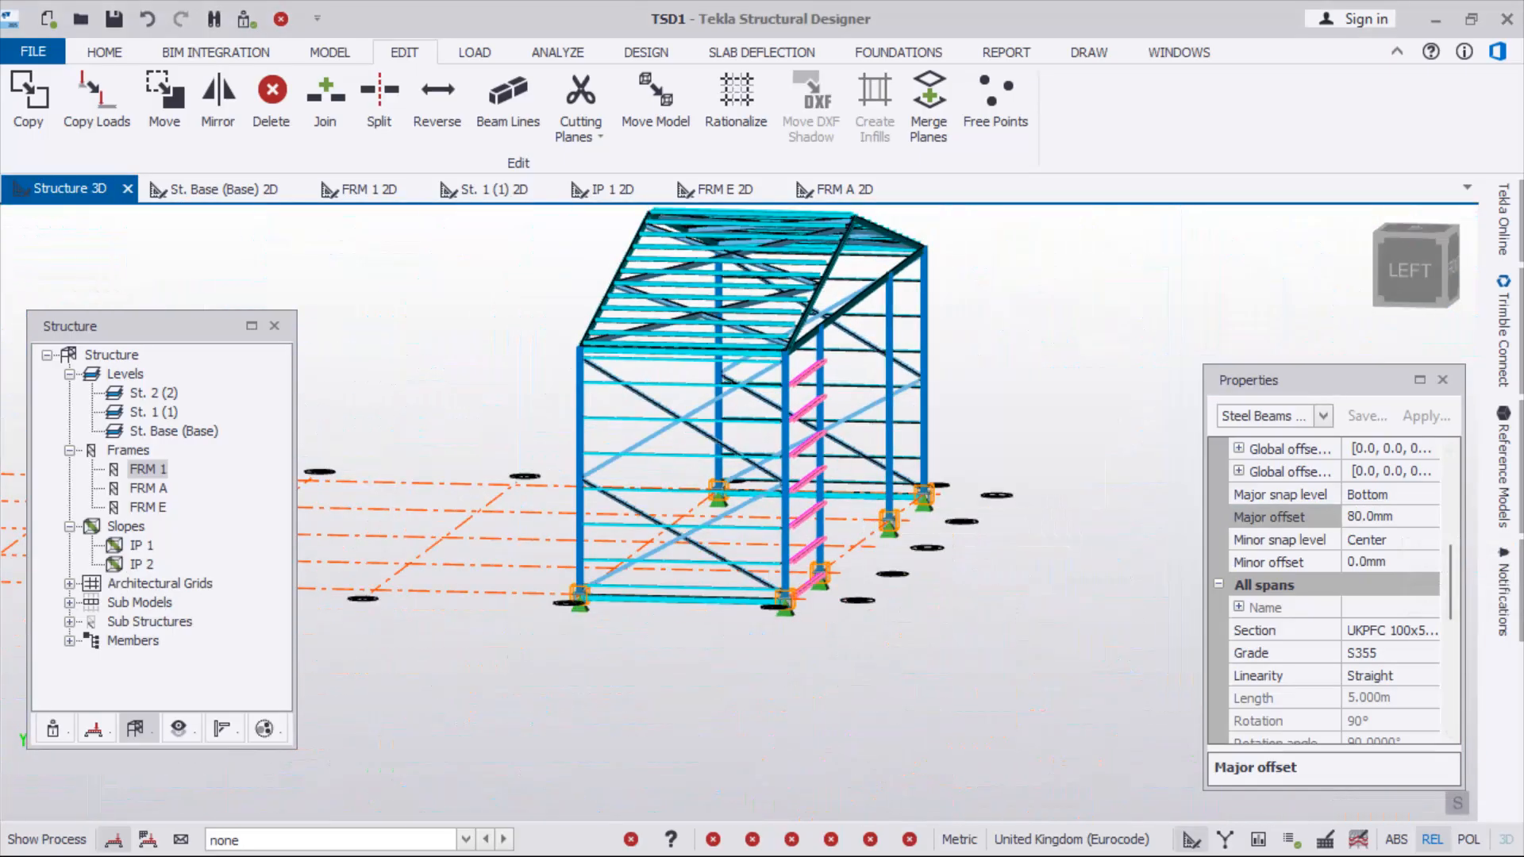
right_drag(781, 599, 690, 583)
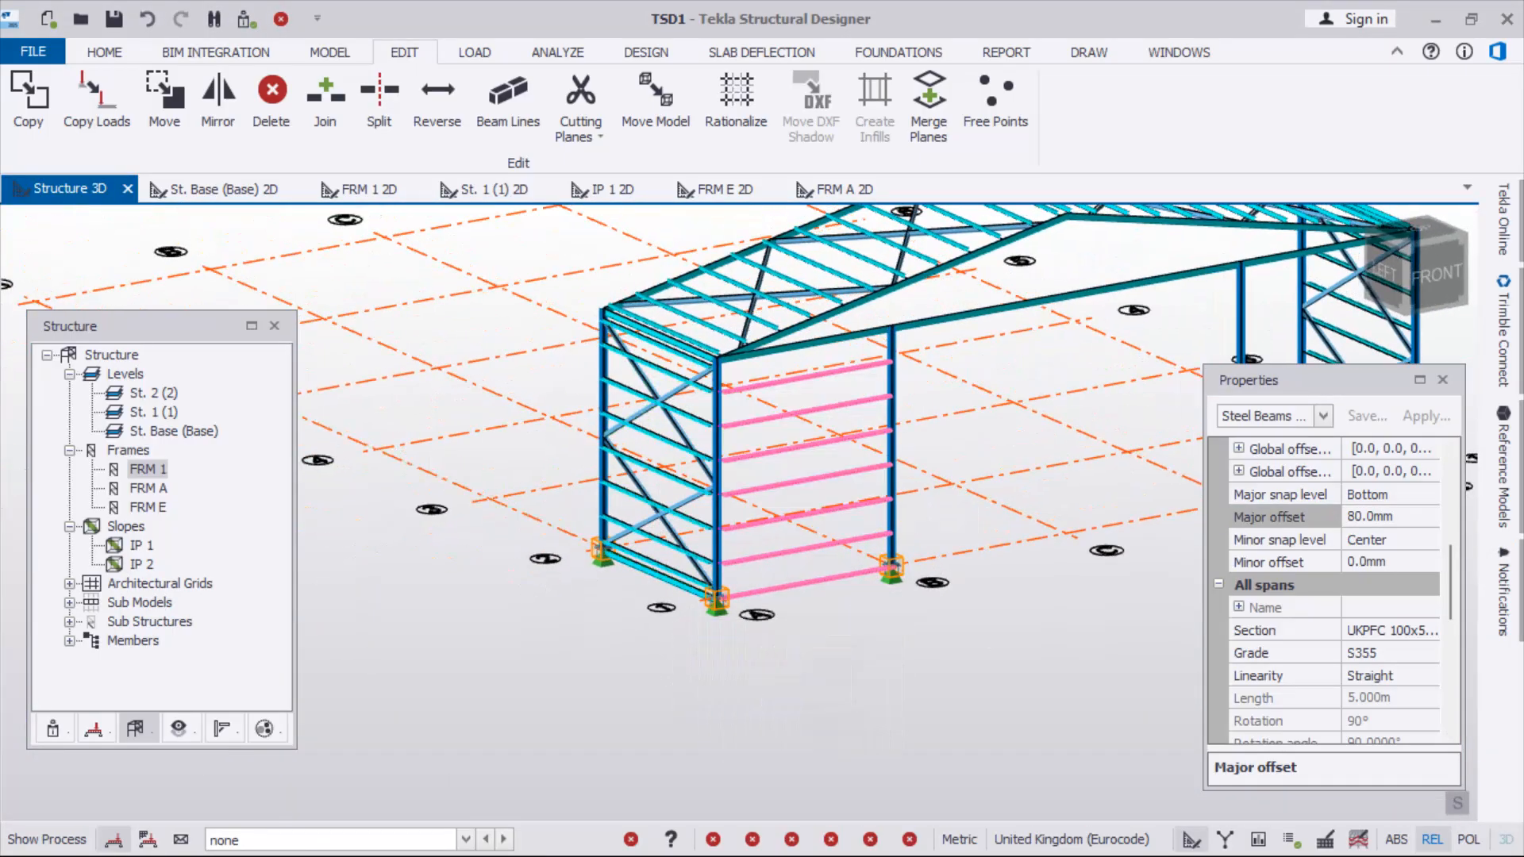
scroll(770, 445, up, 4)
scroll(750, 663, down, 2)
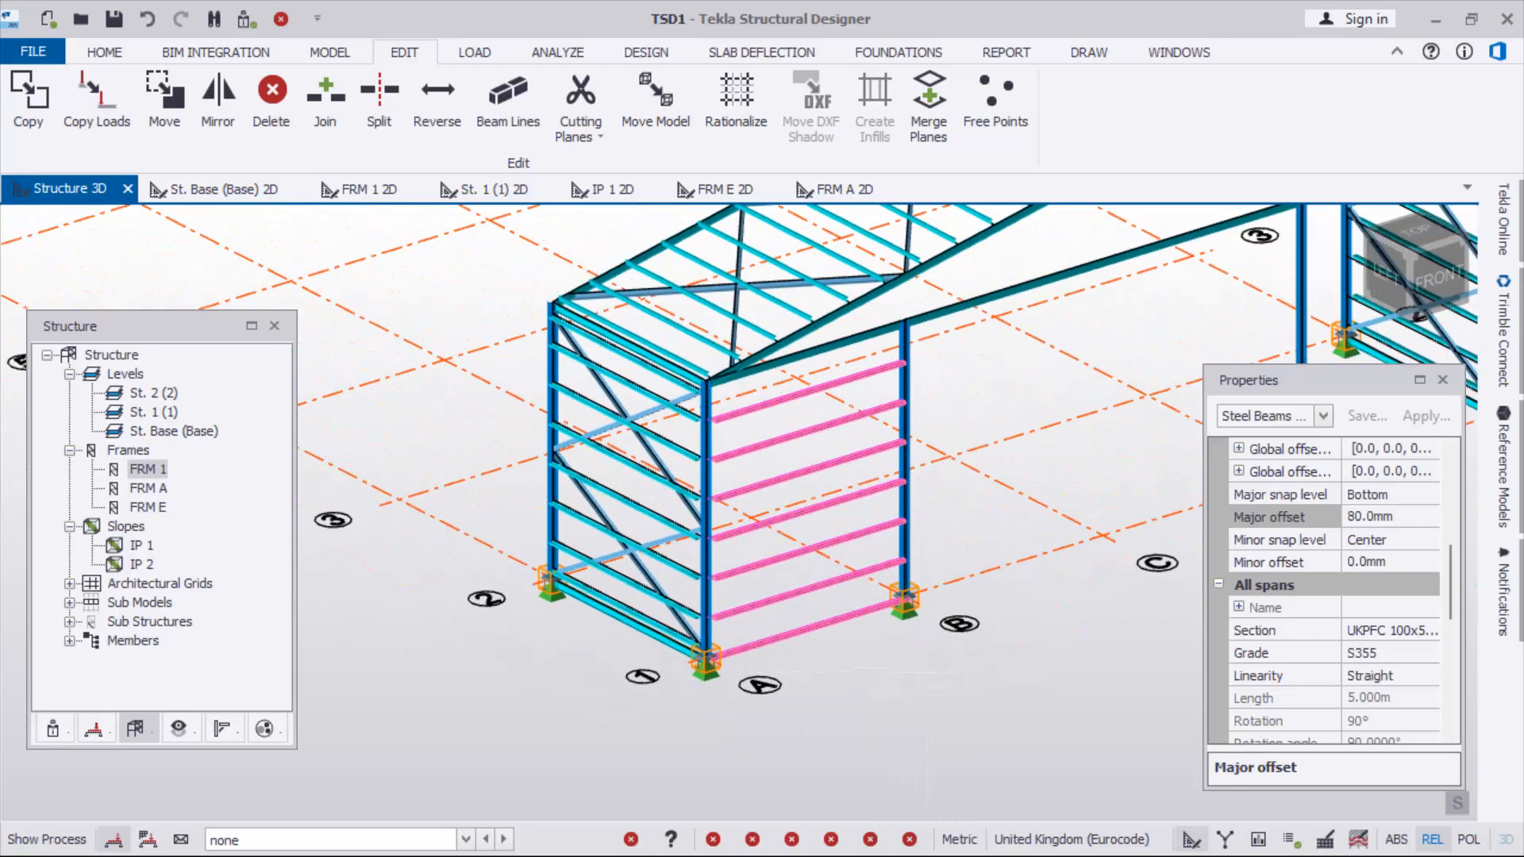
In the FRM 1 elevation, copy the topmost A–B rail from its gridline A node to about 5.8 m height, just below the eaves beam
double_click(148, 469)
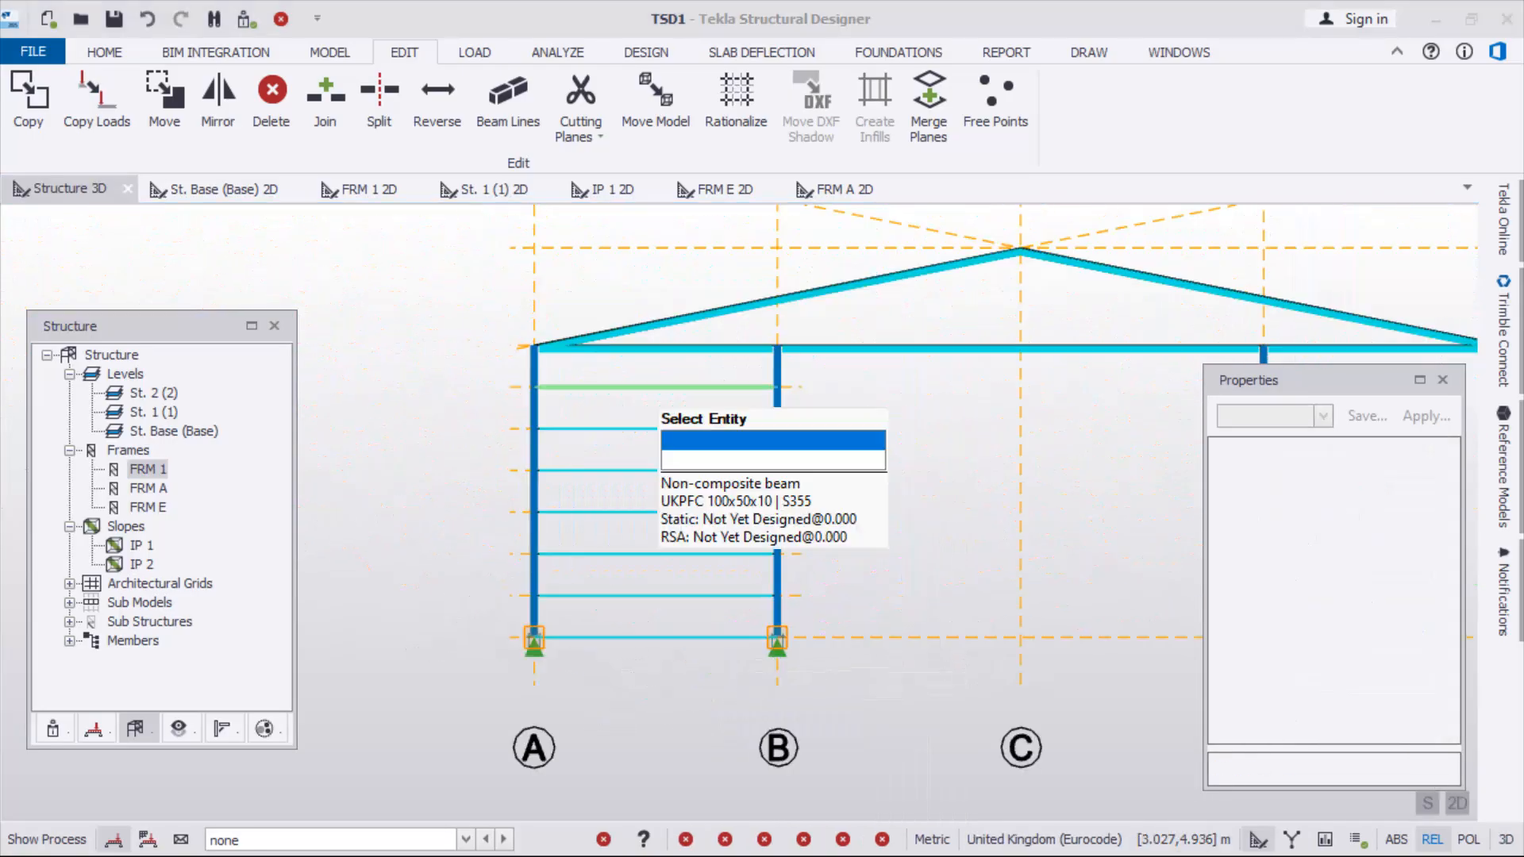
scroll(655, 390, up, 3)
scroll(522, 388, up, 3)
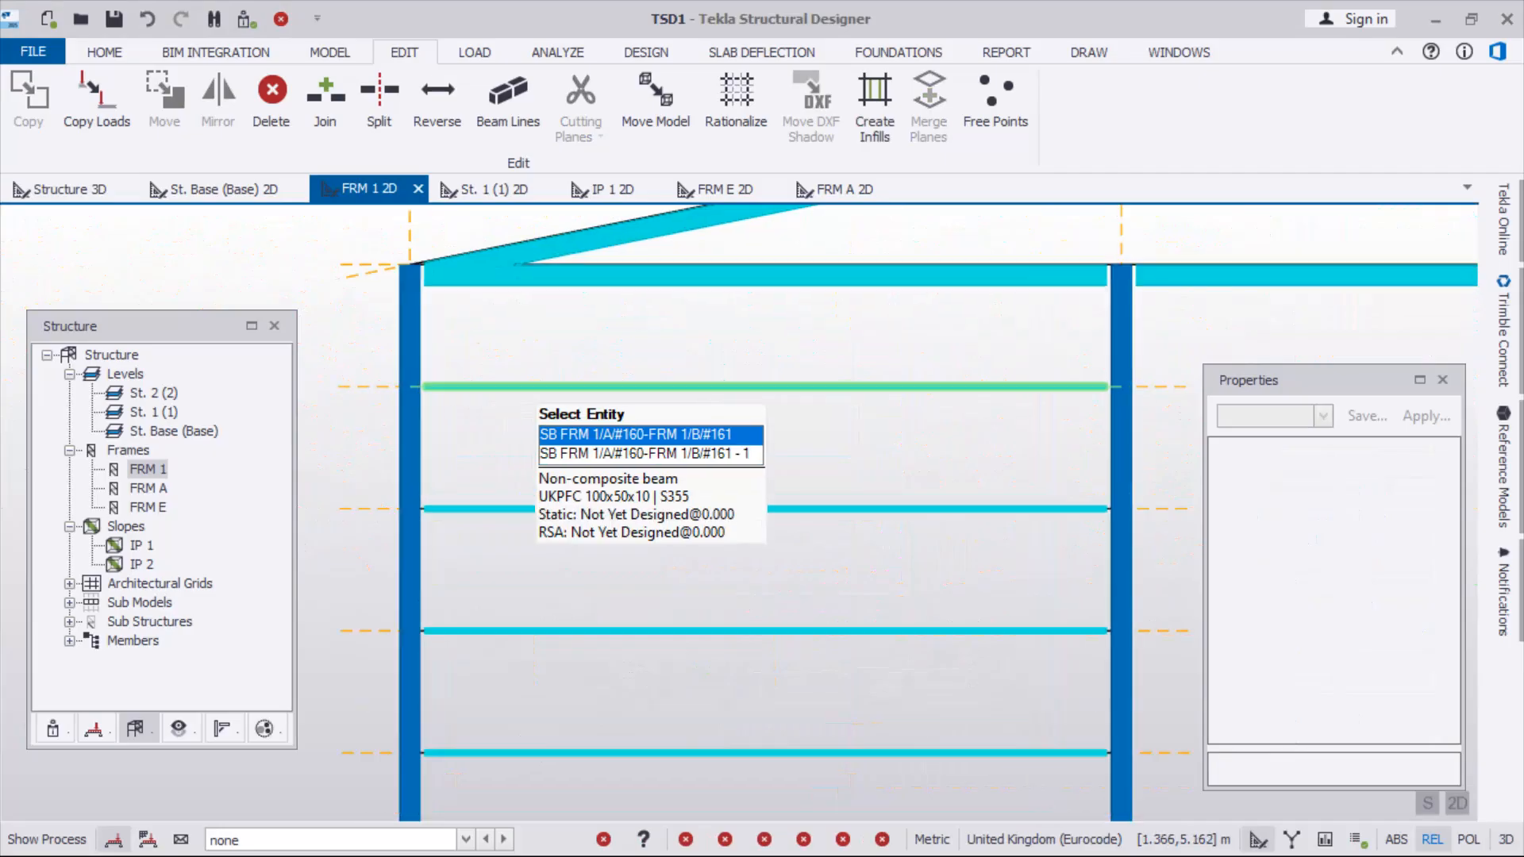
click(522, 387)
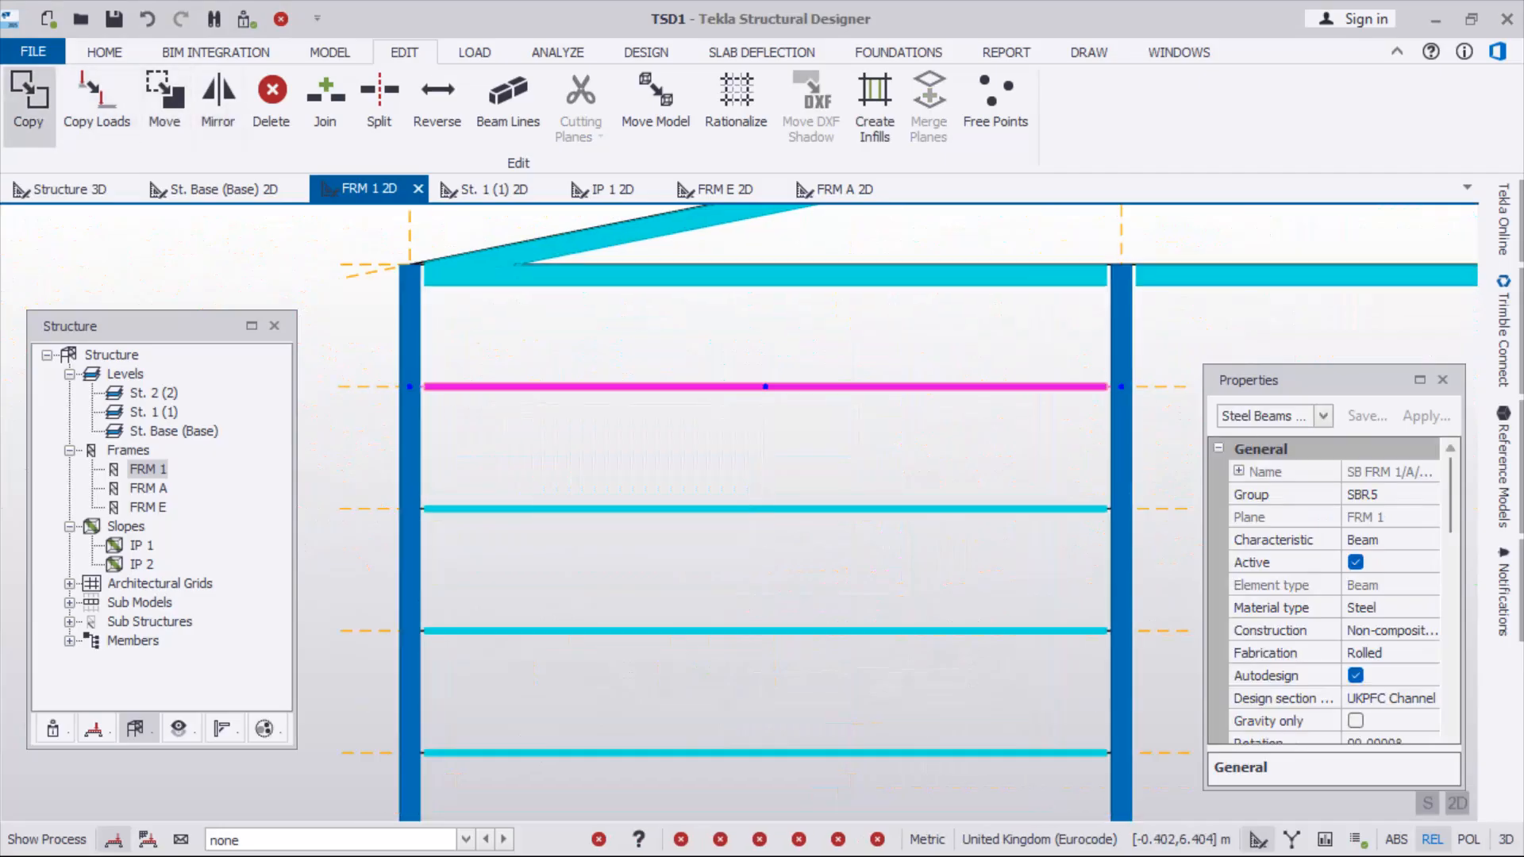
click(28, 103)
scroll(872, 417, up, 5)
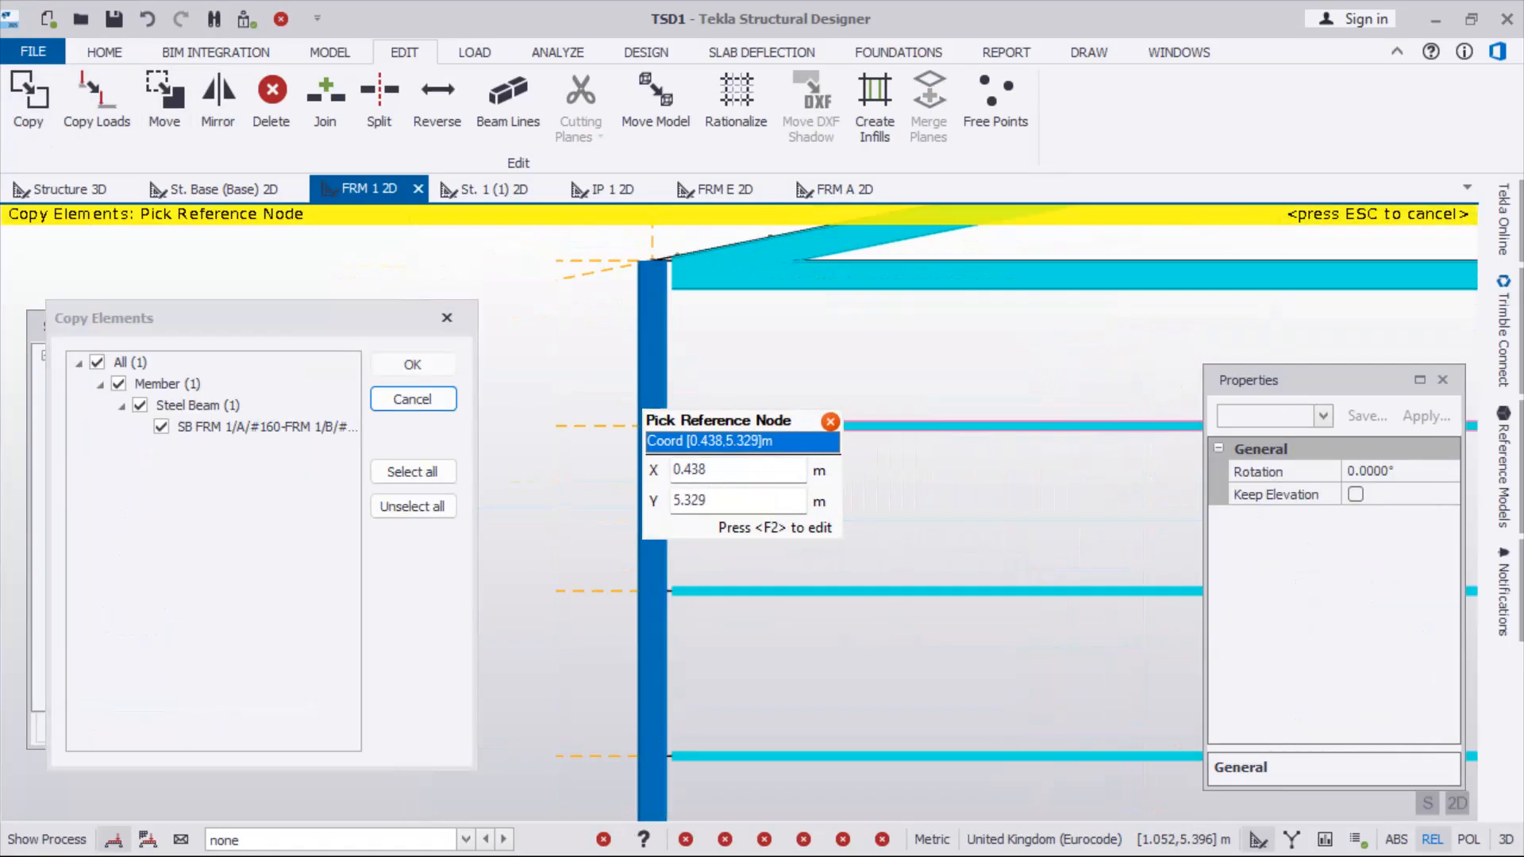
click(650, 434)
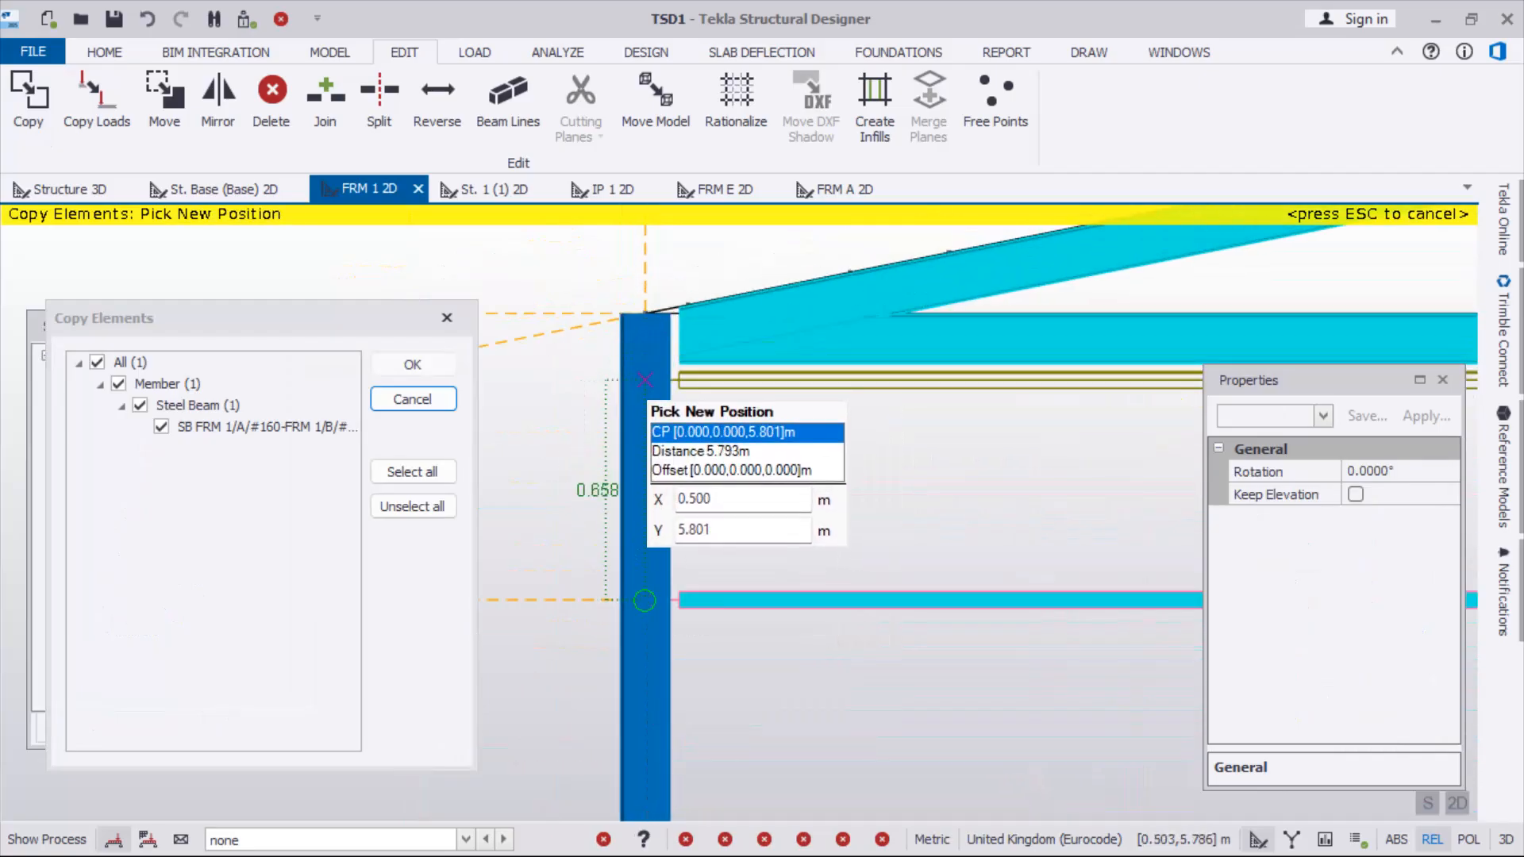
scroll(611, 463, down, 5)
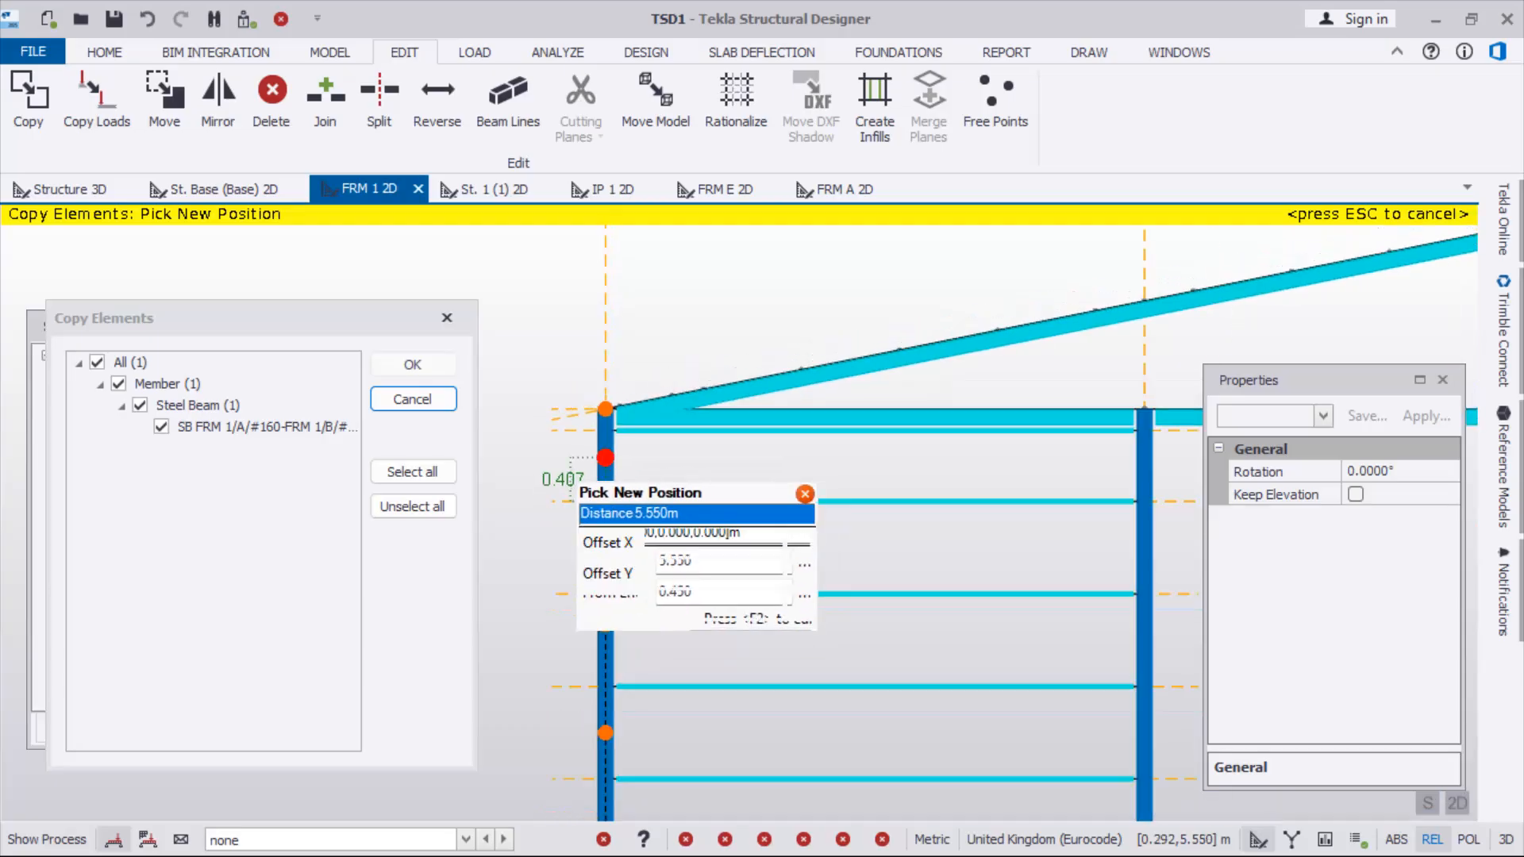
Copy the same rail onto the gridline A–C rafter at X 3.636 m, height 6.727 m, and again higher up near the ridge
scroll(788, 404, up, 3)
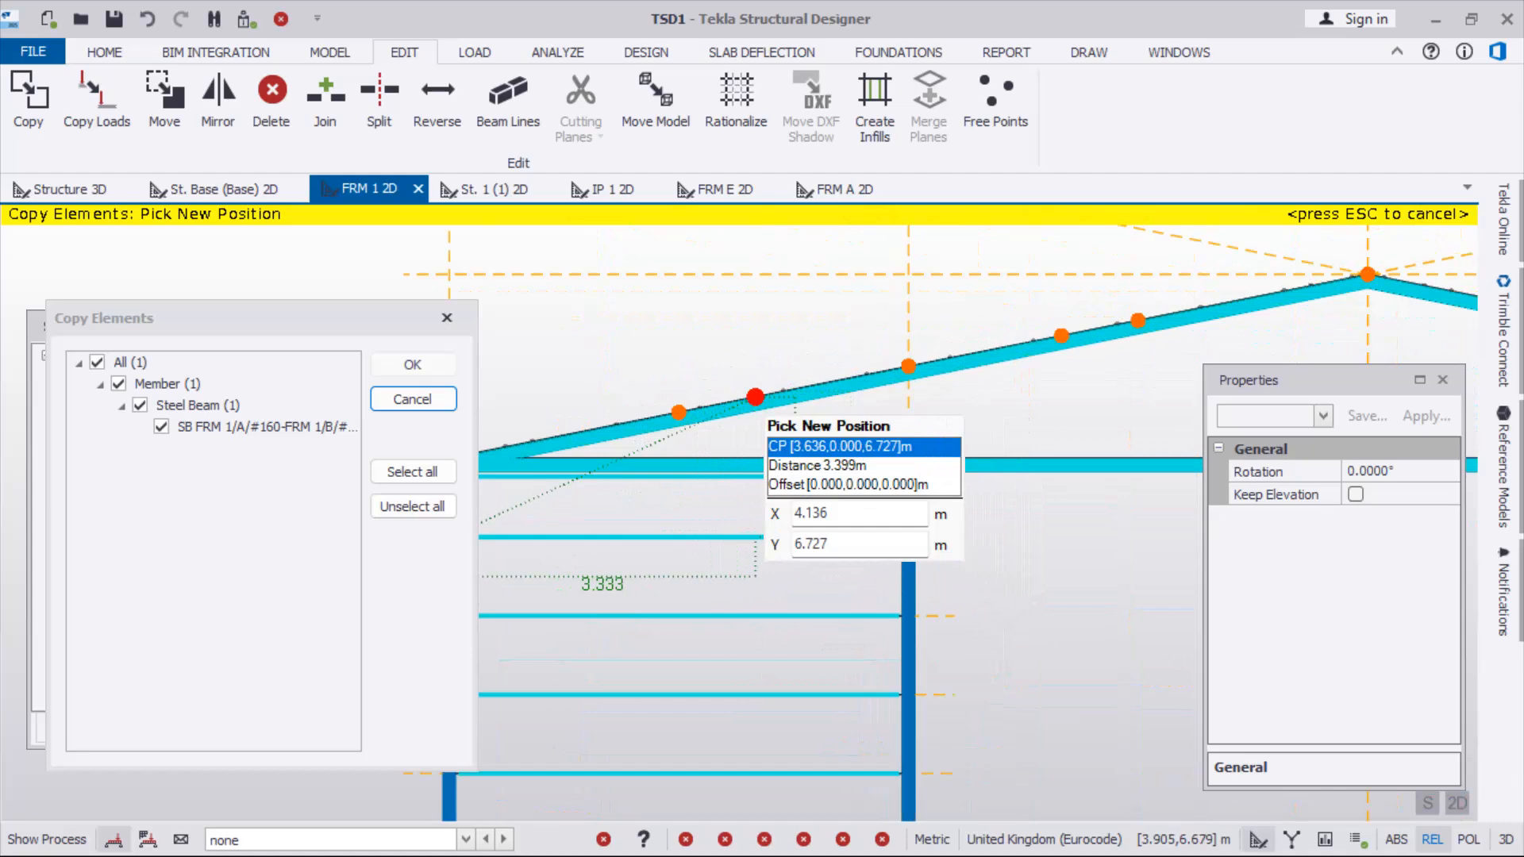
scroll(755, 396, down, 5)
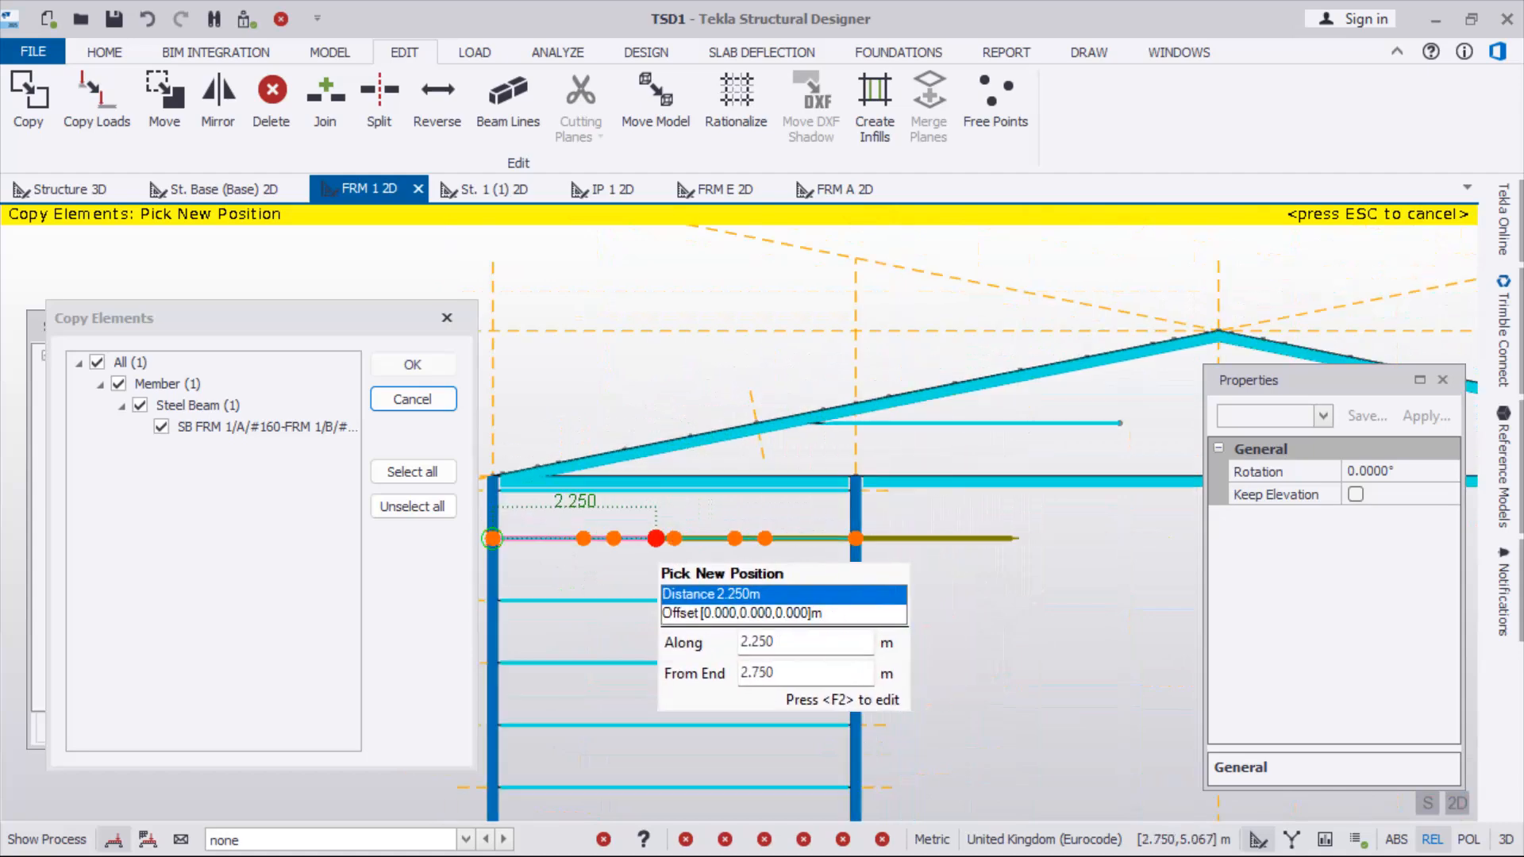
scroll(897, 472, up, 3)
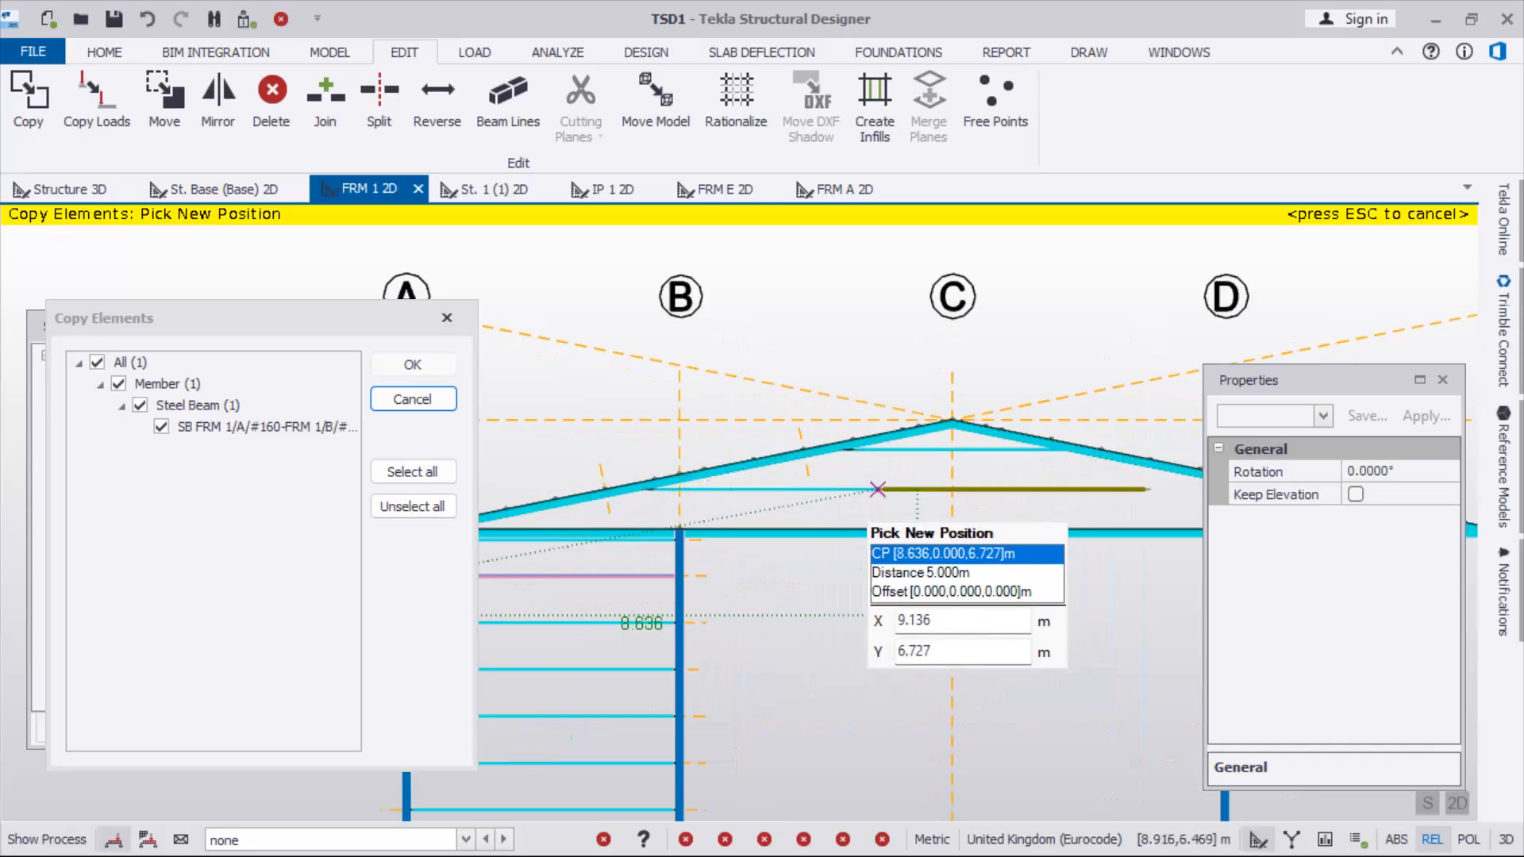
click(863, 528)
Finish copying and stretch the lower rafter-level gable rail's free end to the C–E rafter at X 16.364 m, height 6.727 m
scroll(833, 476, down, 3)
click(832, 466)
click(836, 466)
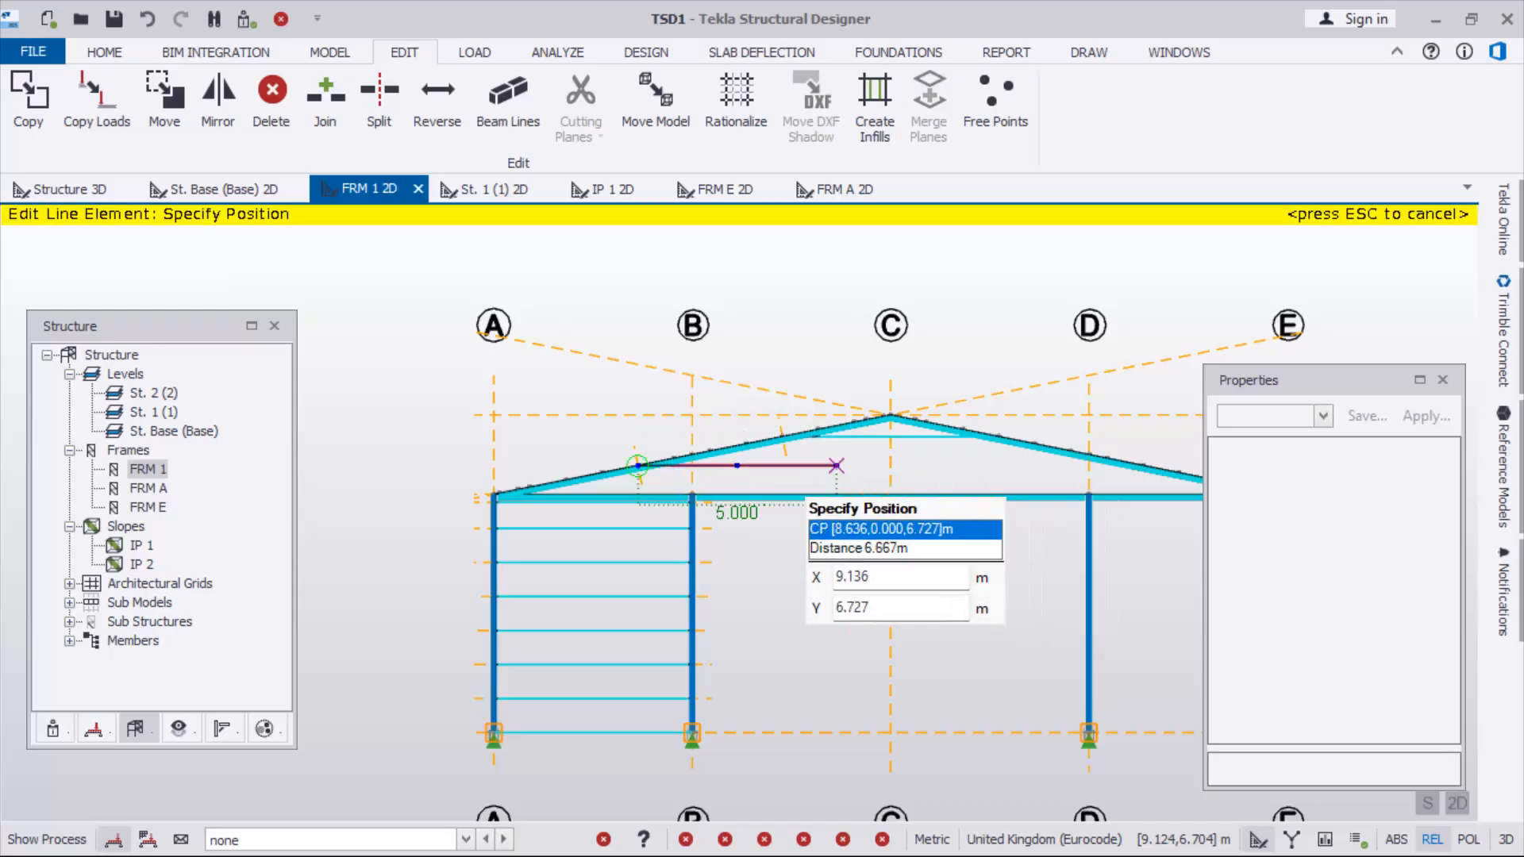
scroll(952, 469, down, 2)
scroll(1066, 465, up, 1)
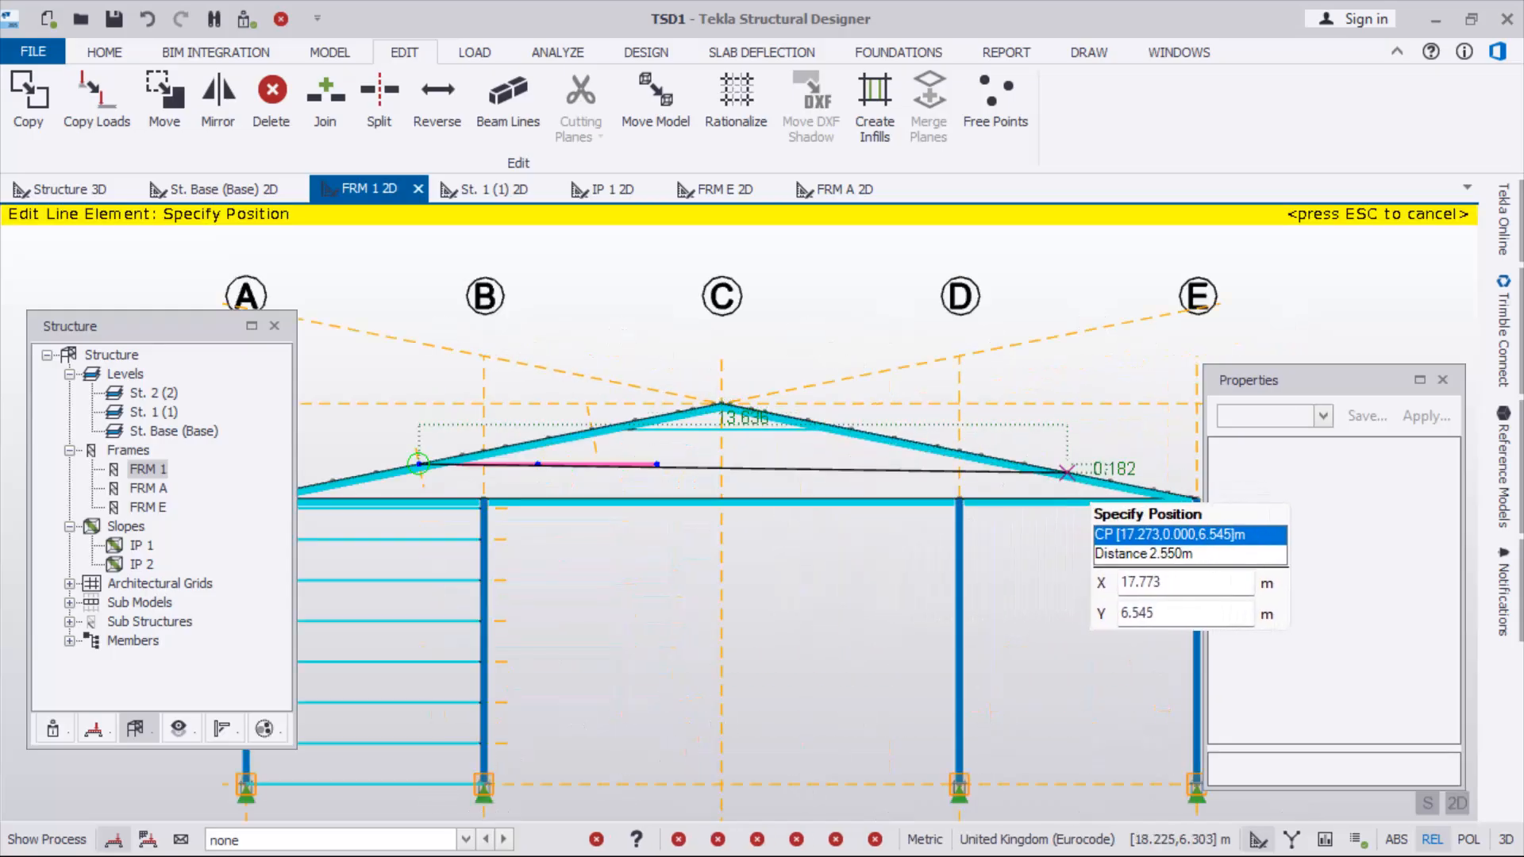
click(1067, 472)
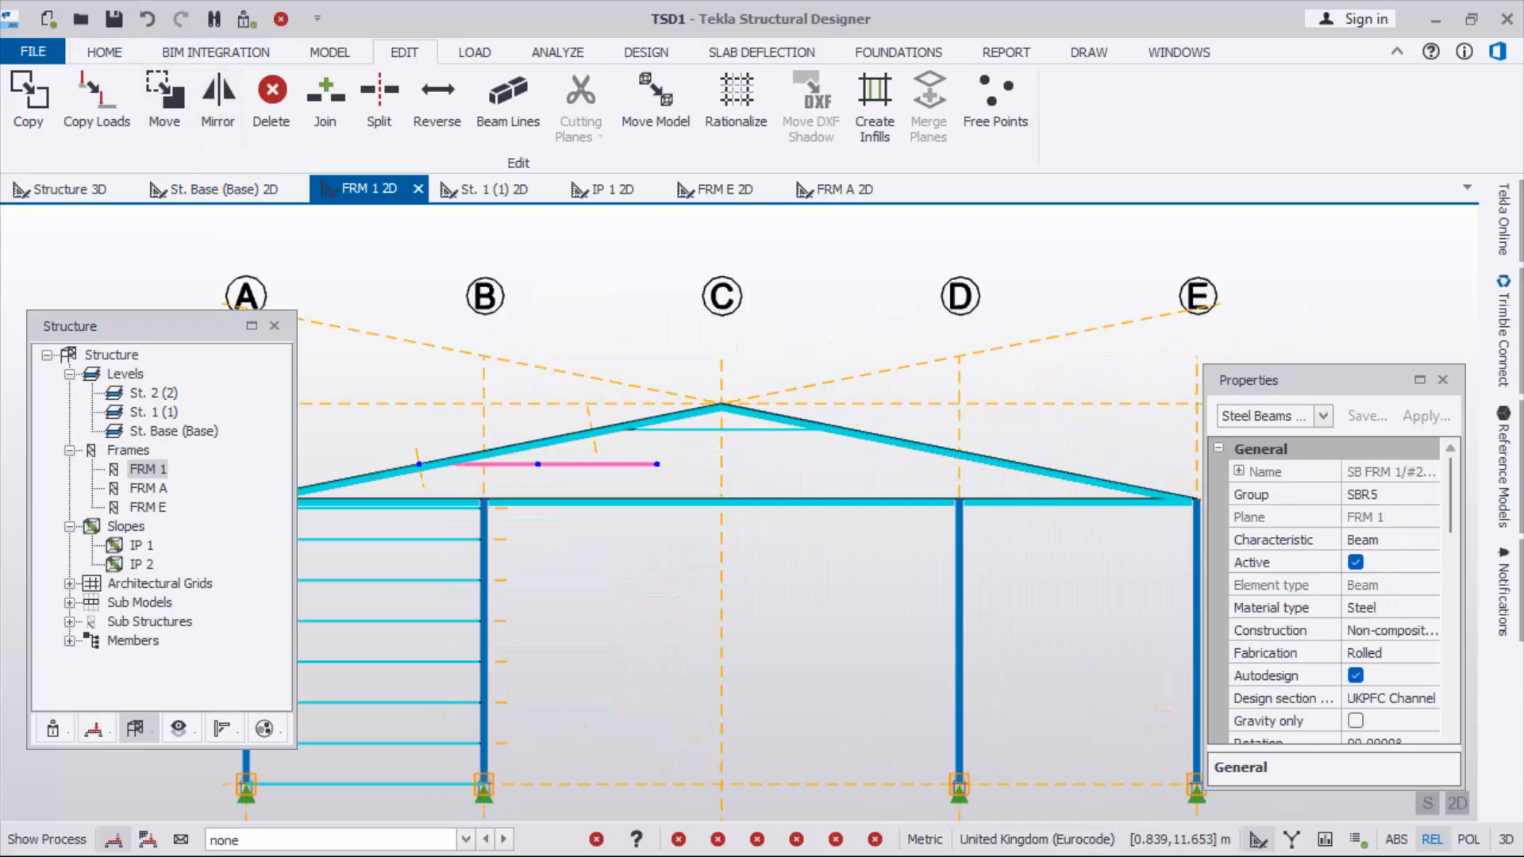
scroll(656, 465, up, 2)
click(657, 464)
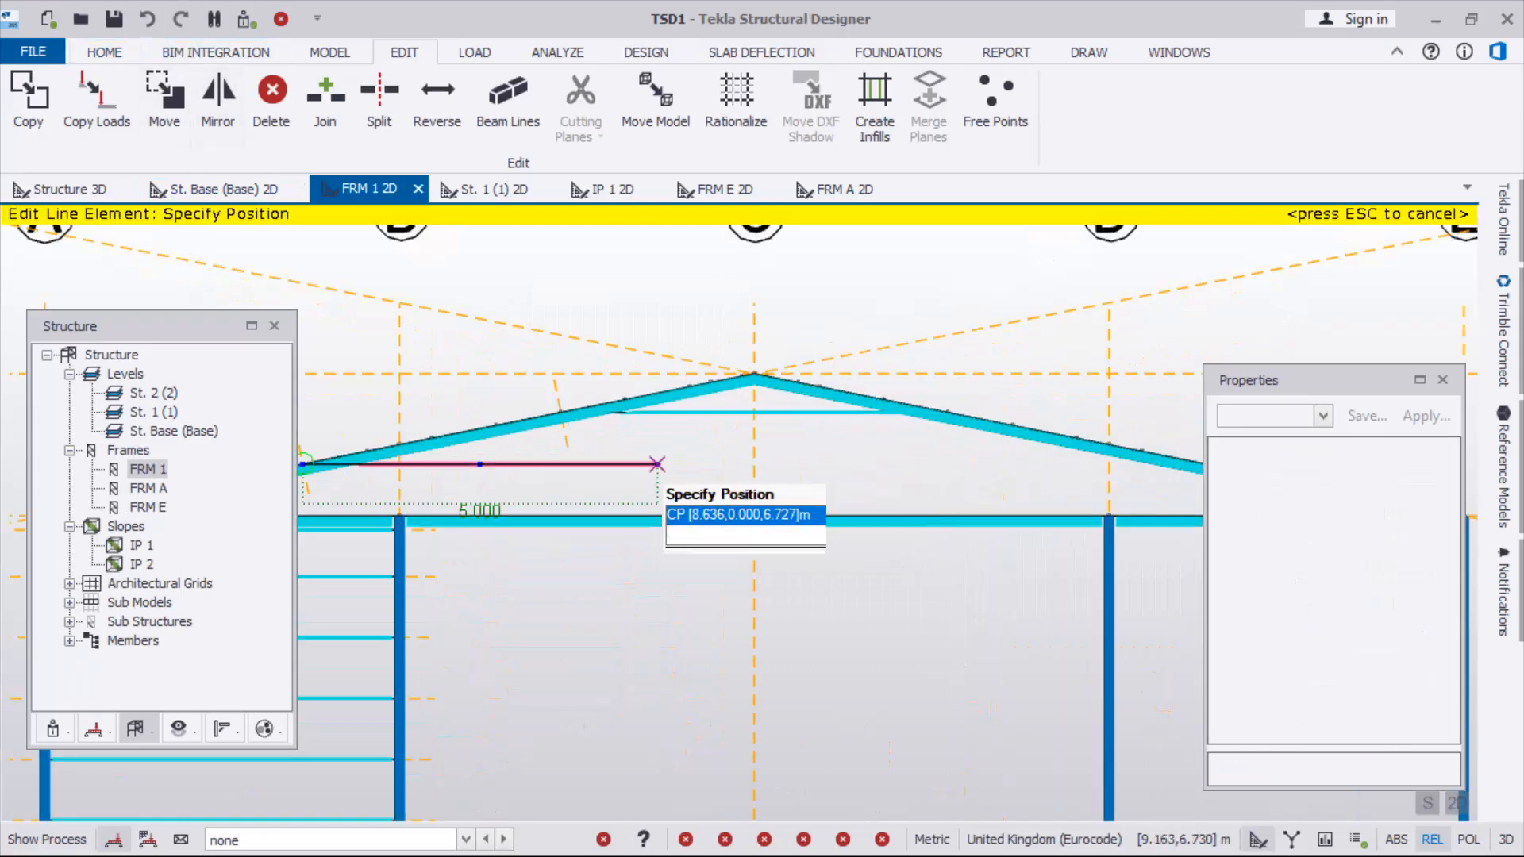
scroll(693, 464, down, 1)
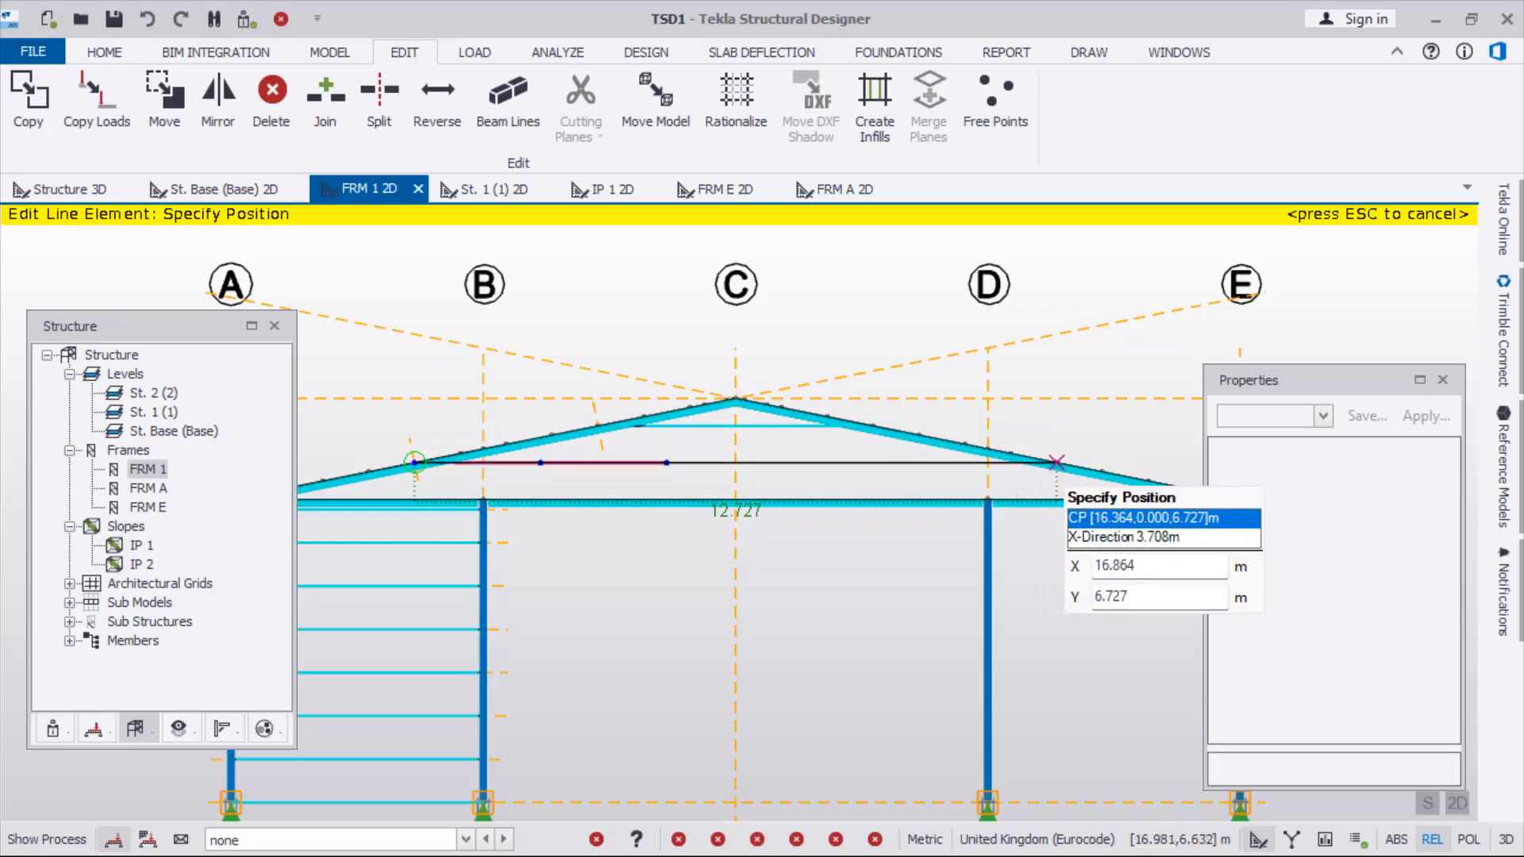
click(1062, 467)
key(Escape)
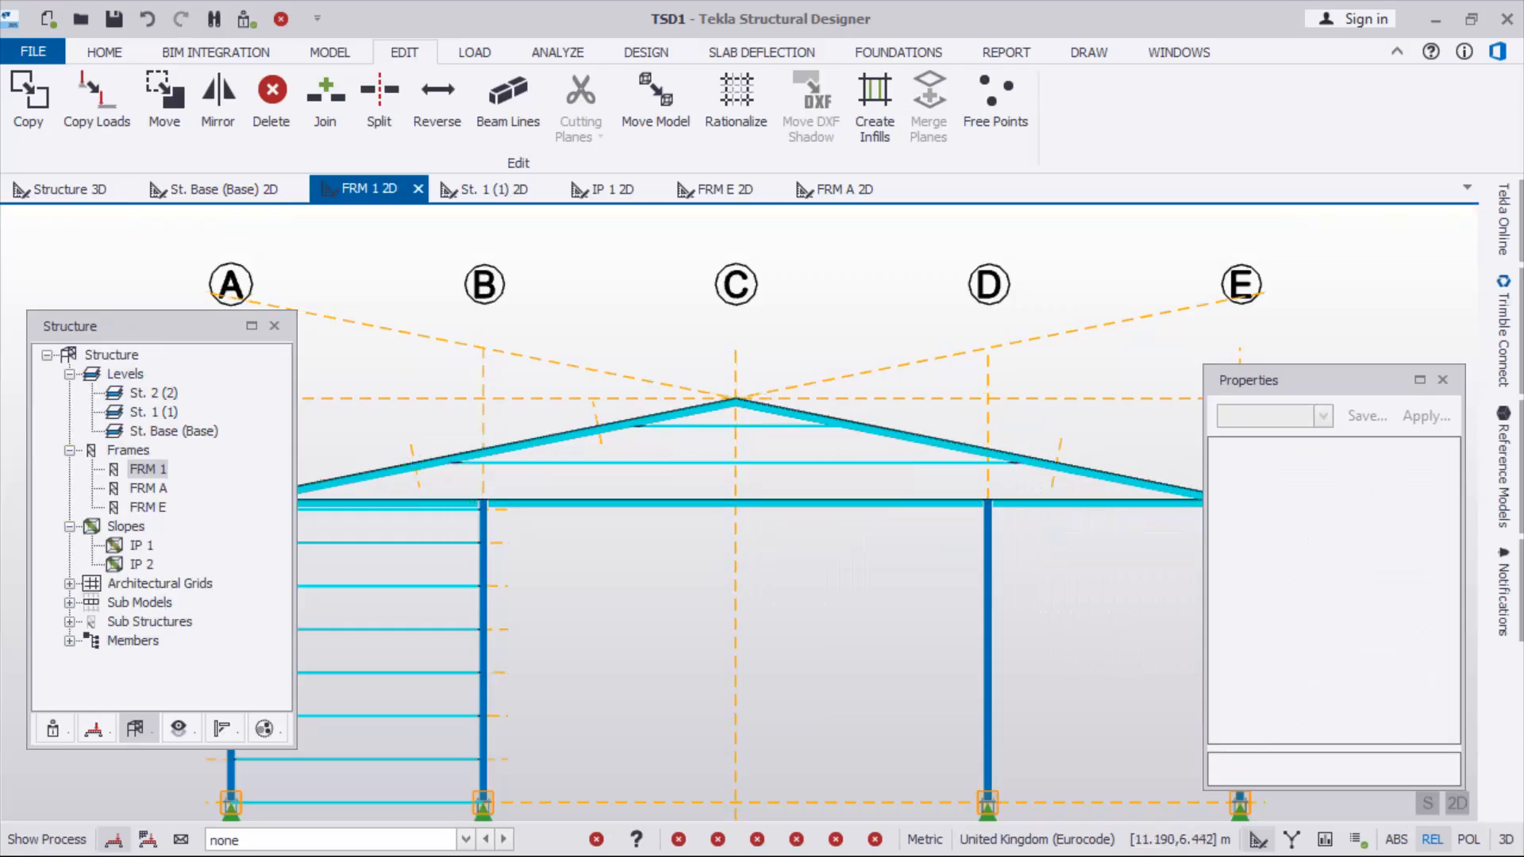
scroll(731, 431, up, 3)
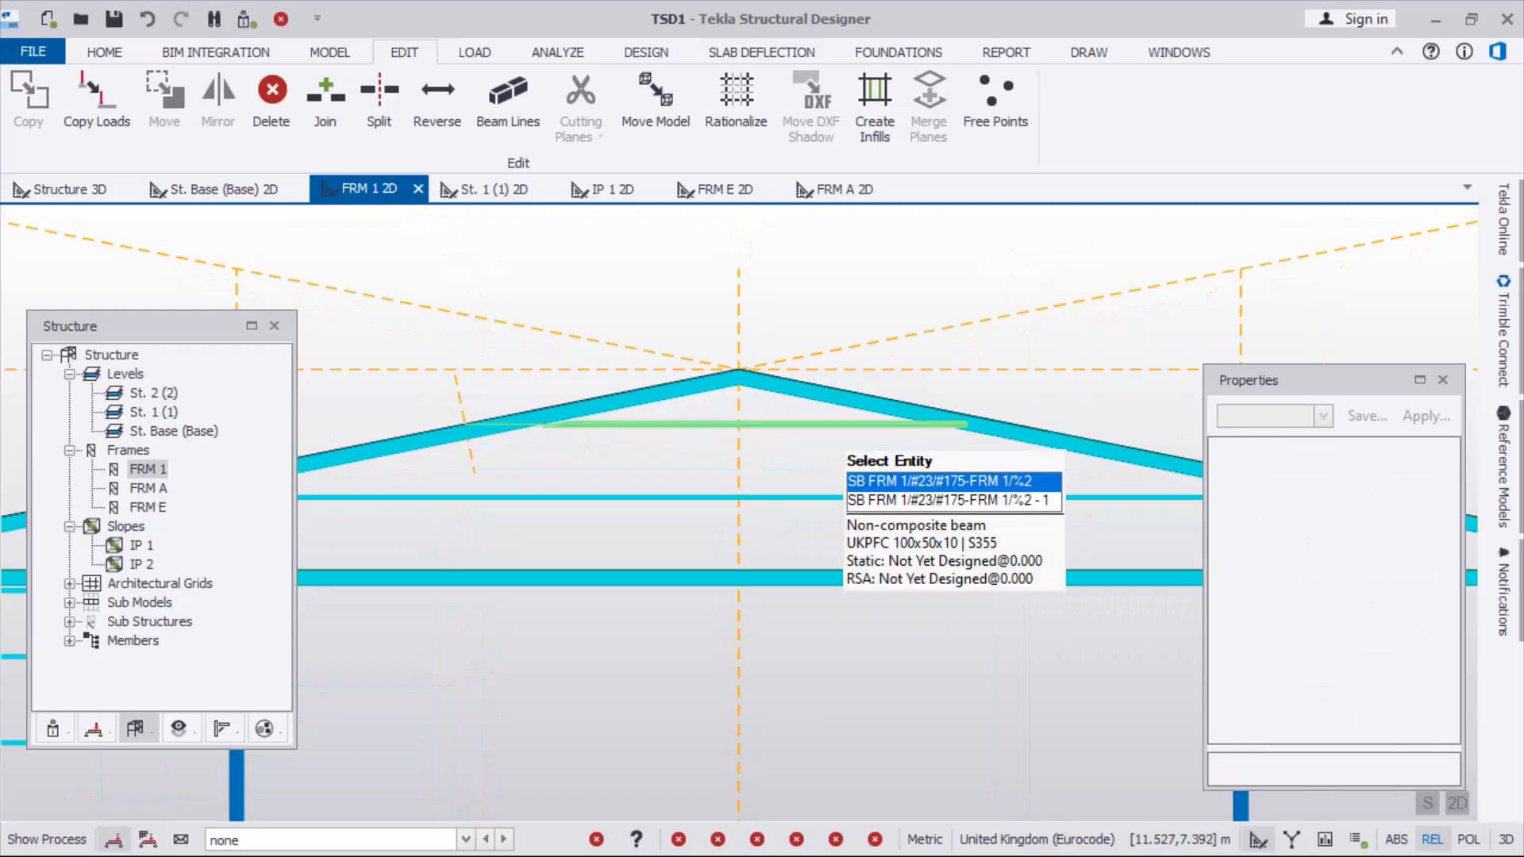
click(823, 425)
scroll(820, 464, down, 2)
key(Escape)
scroll(748, 429, down, 4)
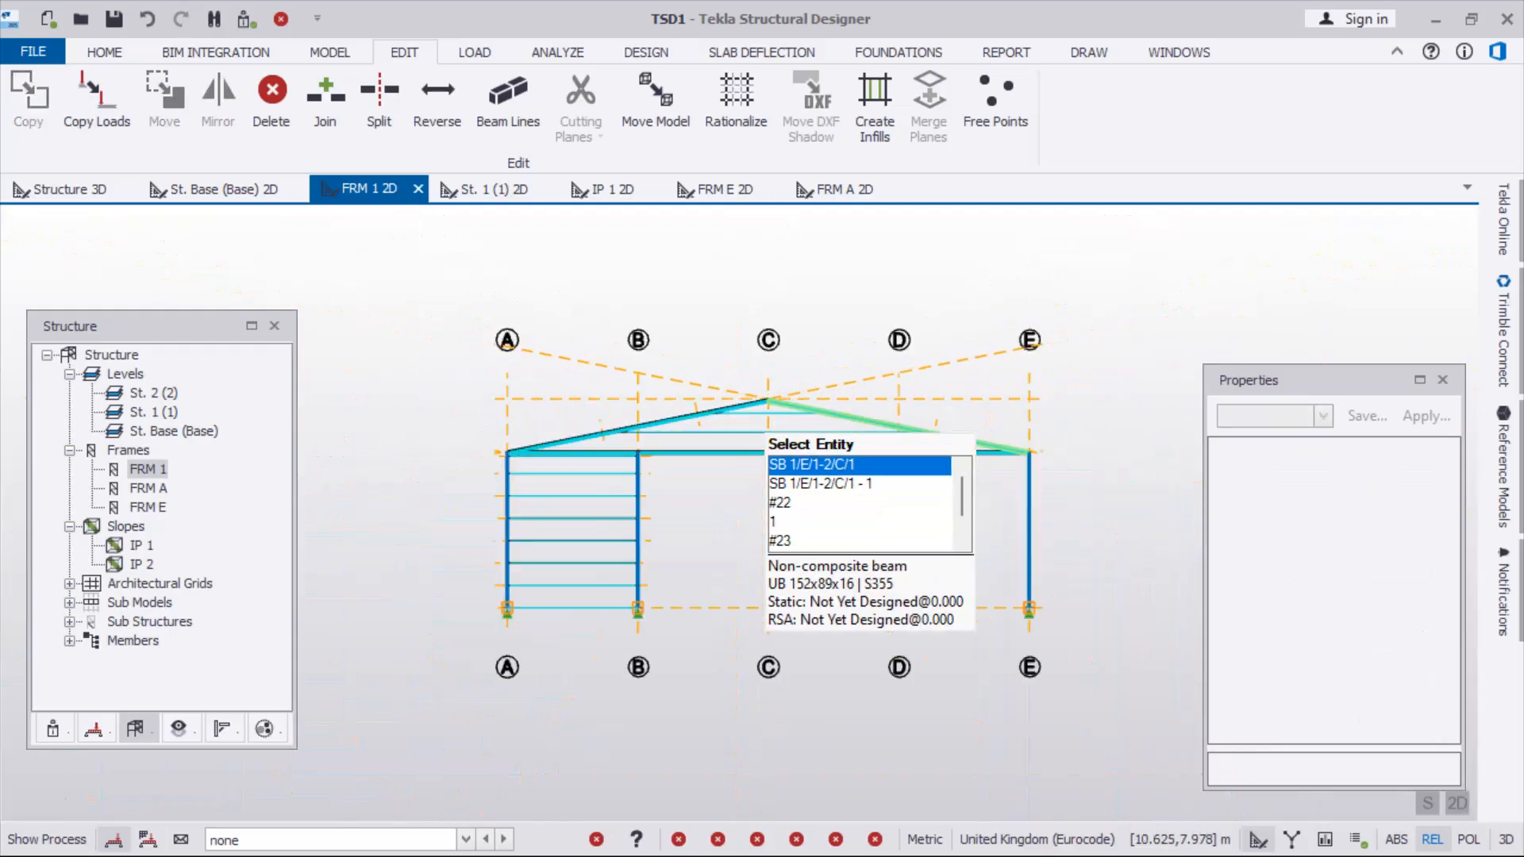
scroll(569, 470, up, 3)
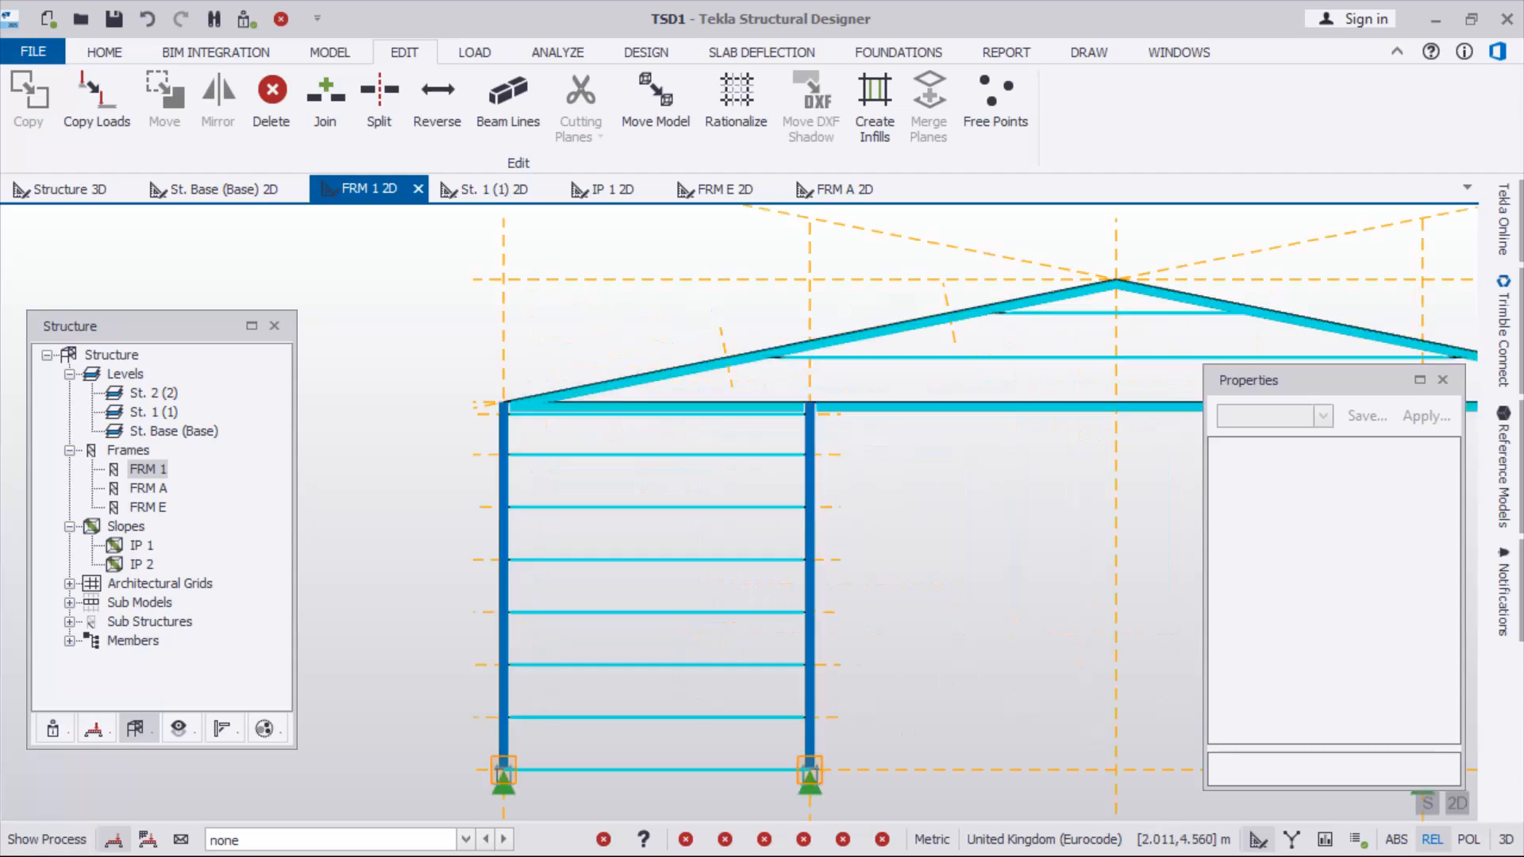
scroll(569, 470, up, 2)
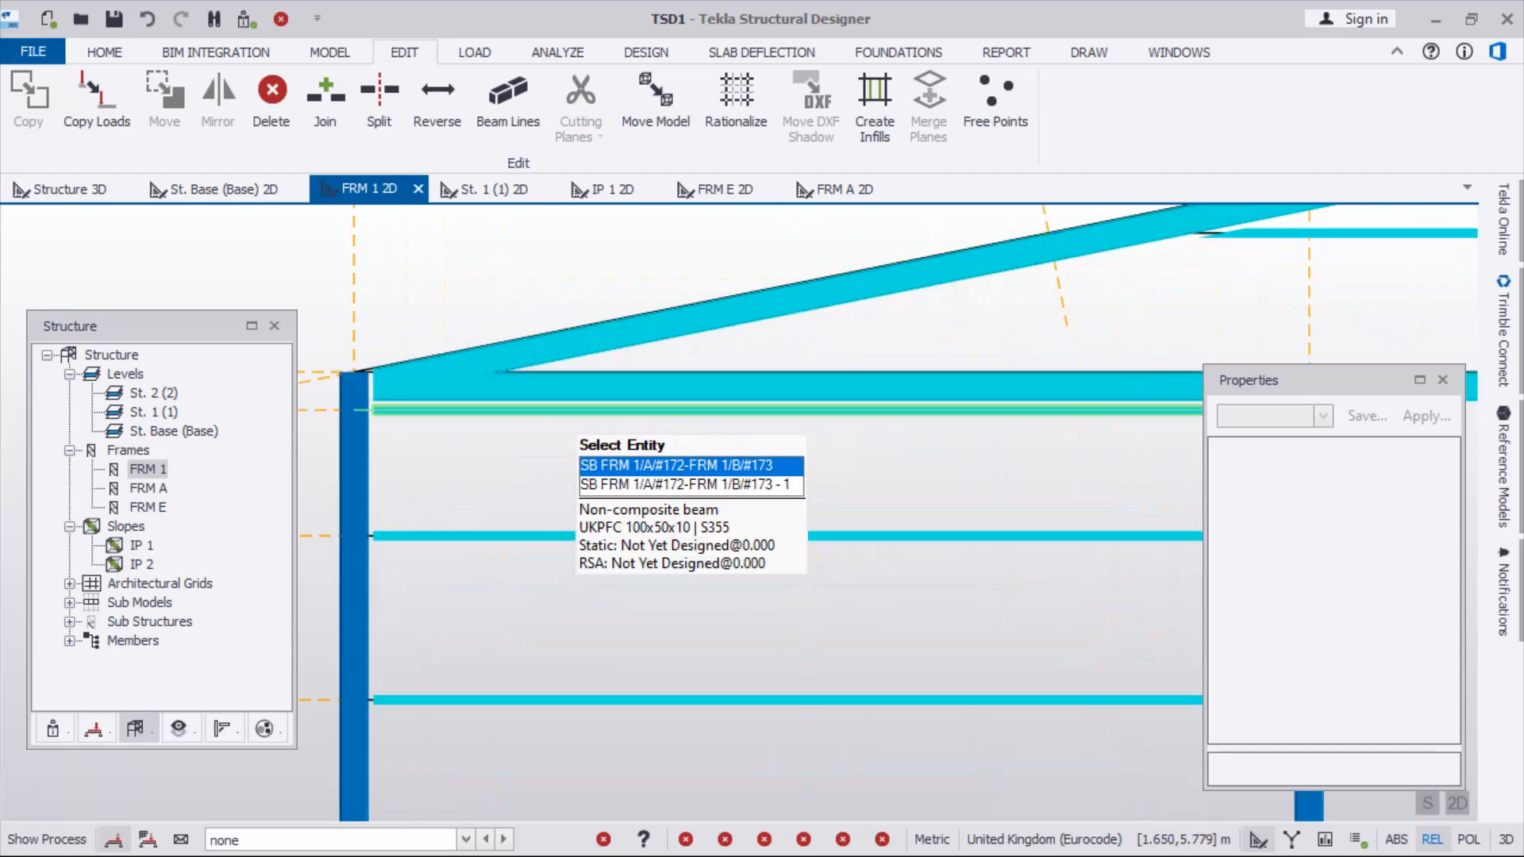
click(572, 411)
scroll(781, 533, down, 2)
drag(736, 491, 653, 785)
scroll(731, 492, down, 1)
scroll(732, 474, up, 2)
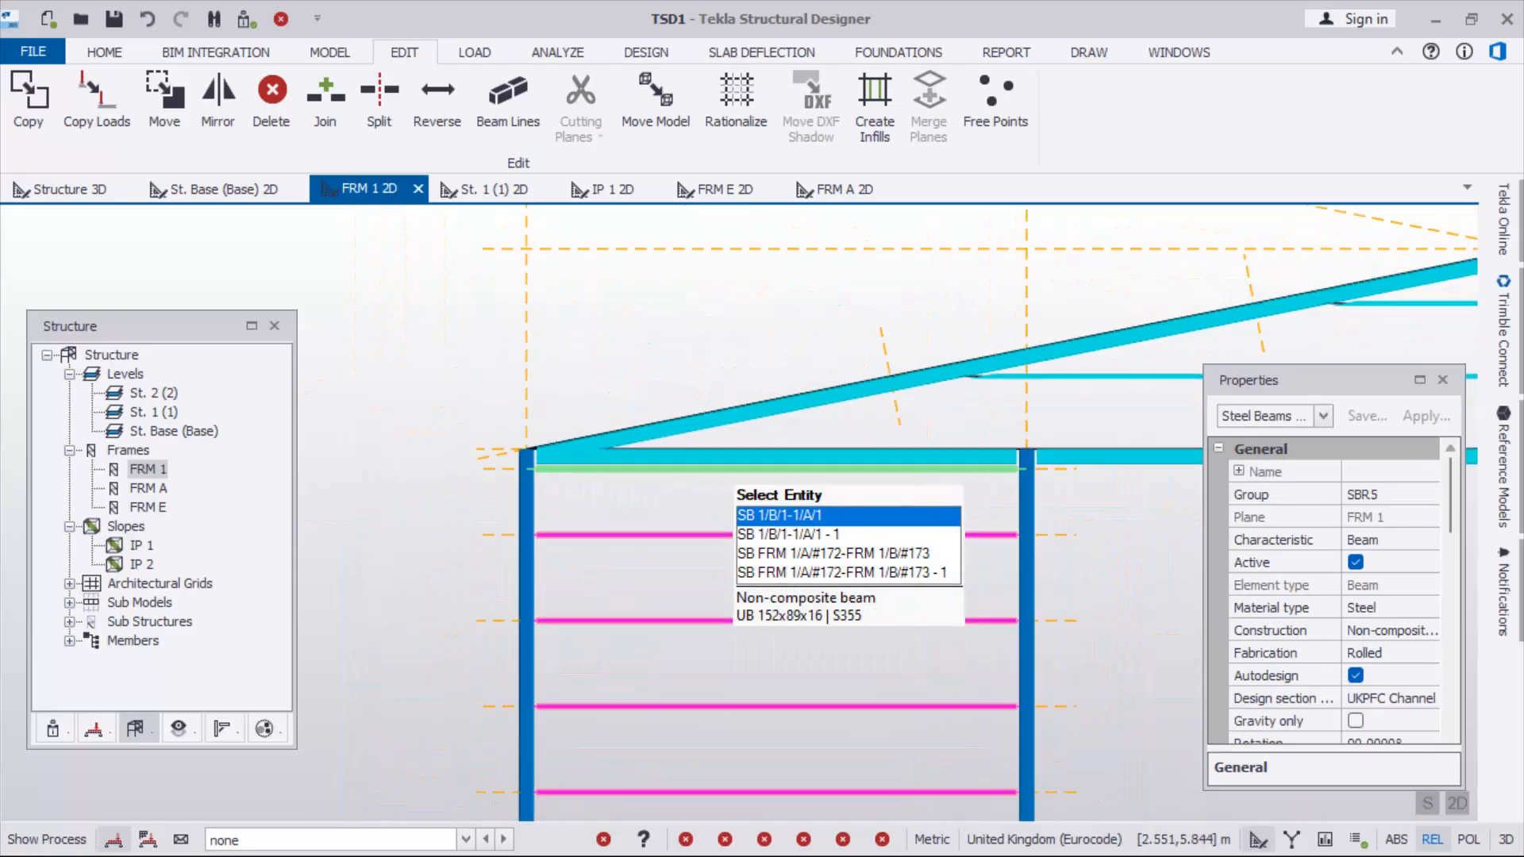
Copy all eight rails between gridlines A and B into the D–E bay, using the gridline B column top as reference
click(735, 470)
scroll(743, 481, down, 2)
scroll(742, 488, down, 2)
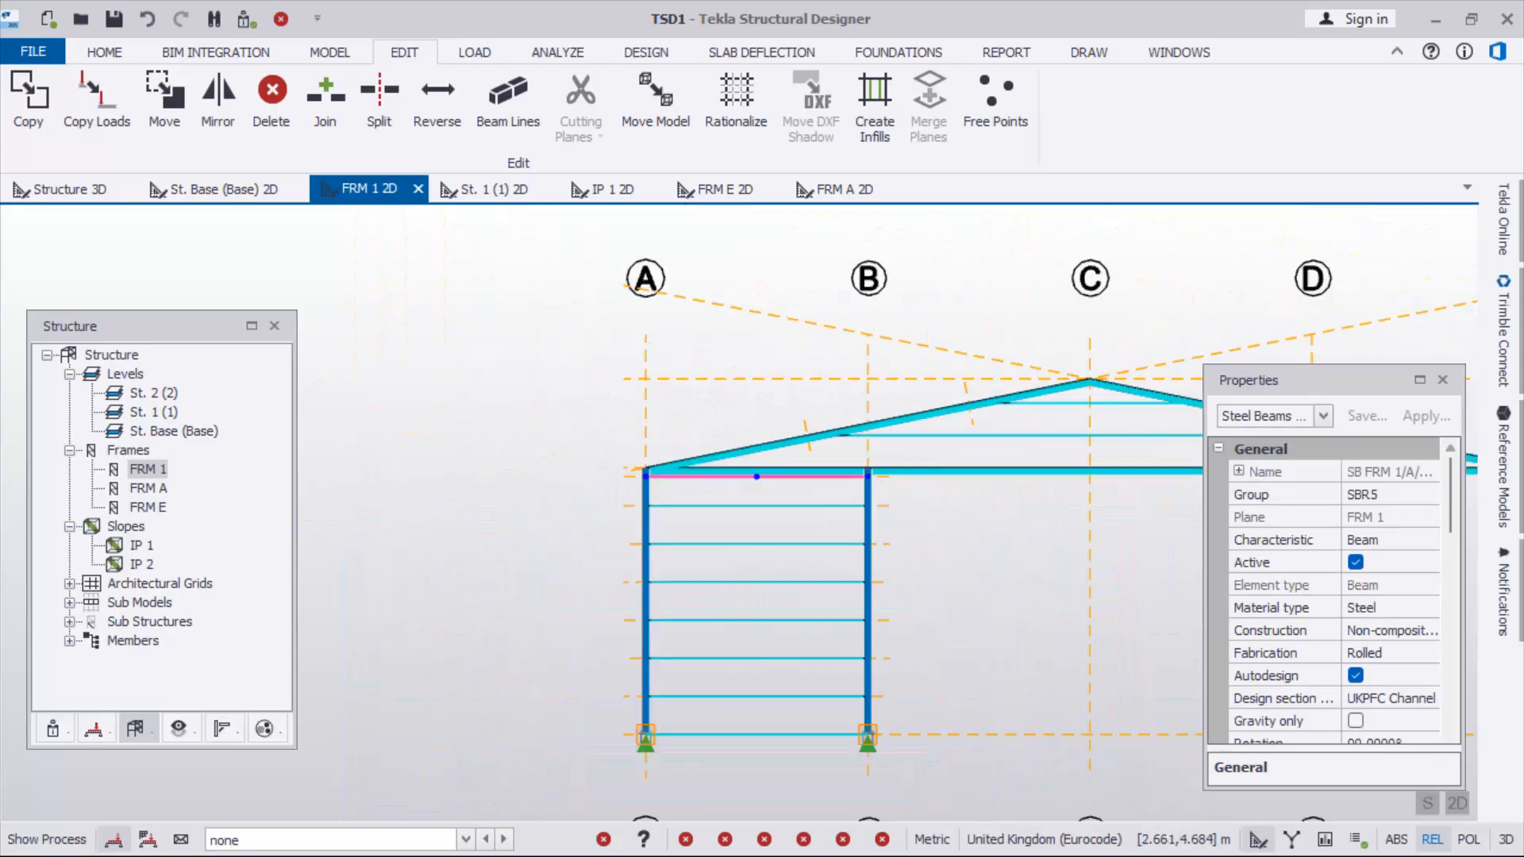
drag(776, 496, 726, 759)
scroll(682, 590, down, 2)
scroll(846, 683, up, 3)
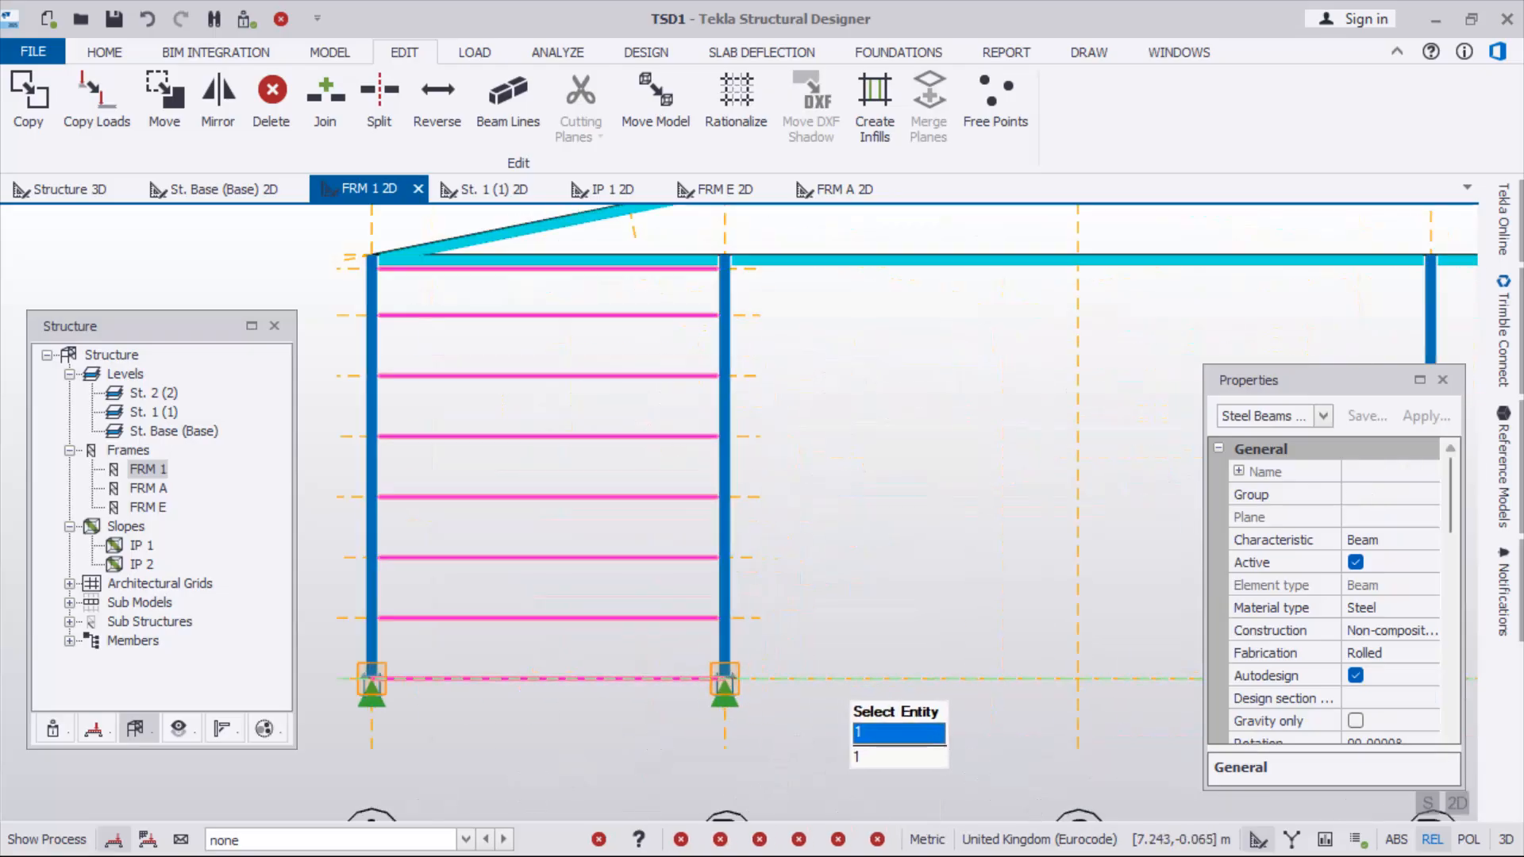
scroll(667, 647, down, 3)
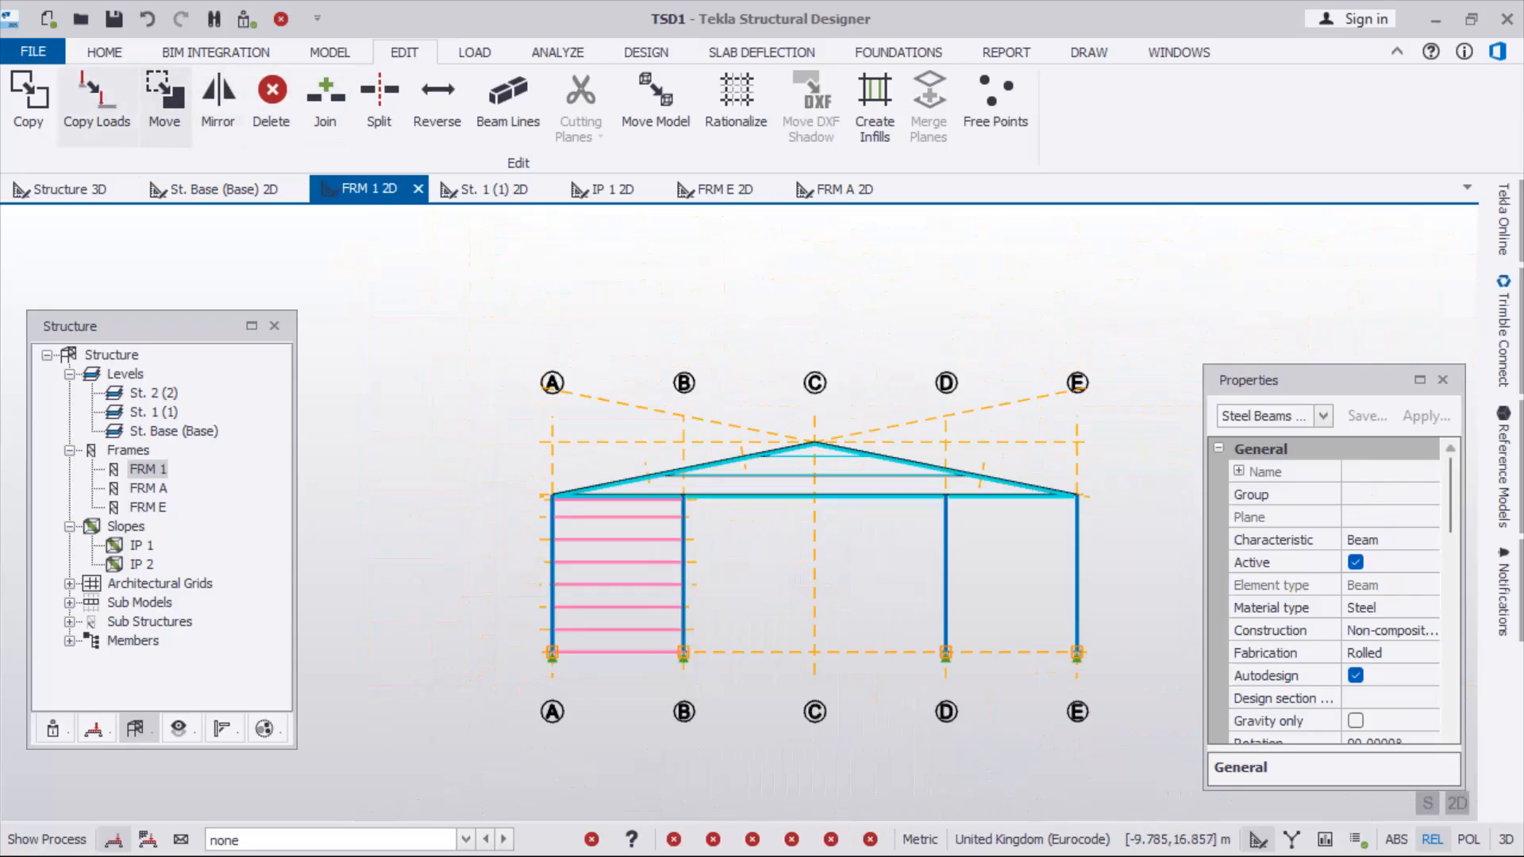
click(27, 103)
scroll(564, 488, up, 3)
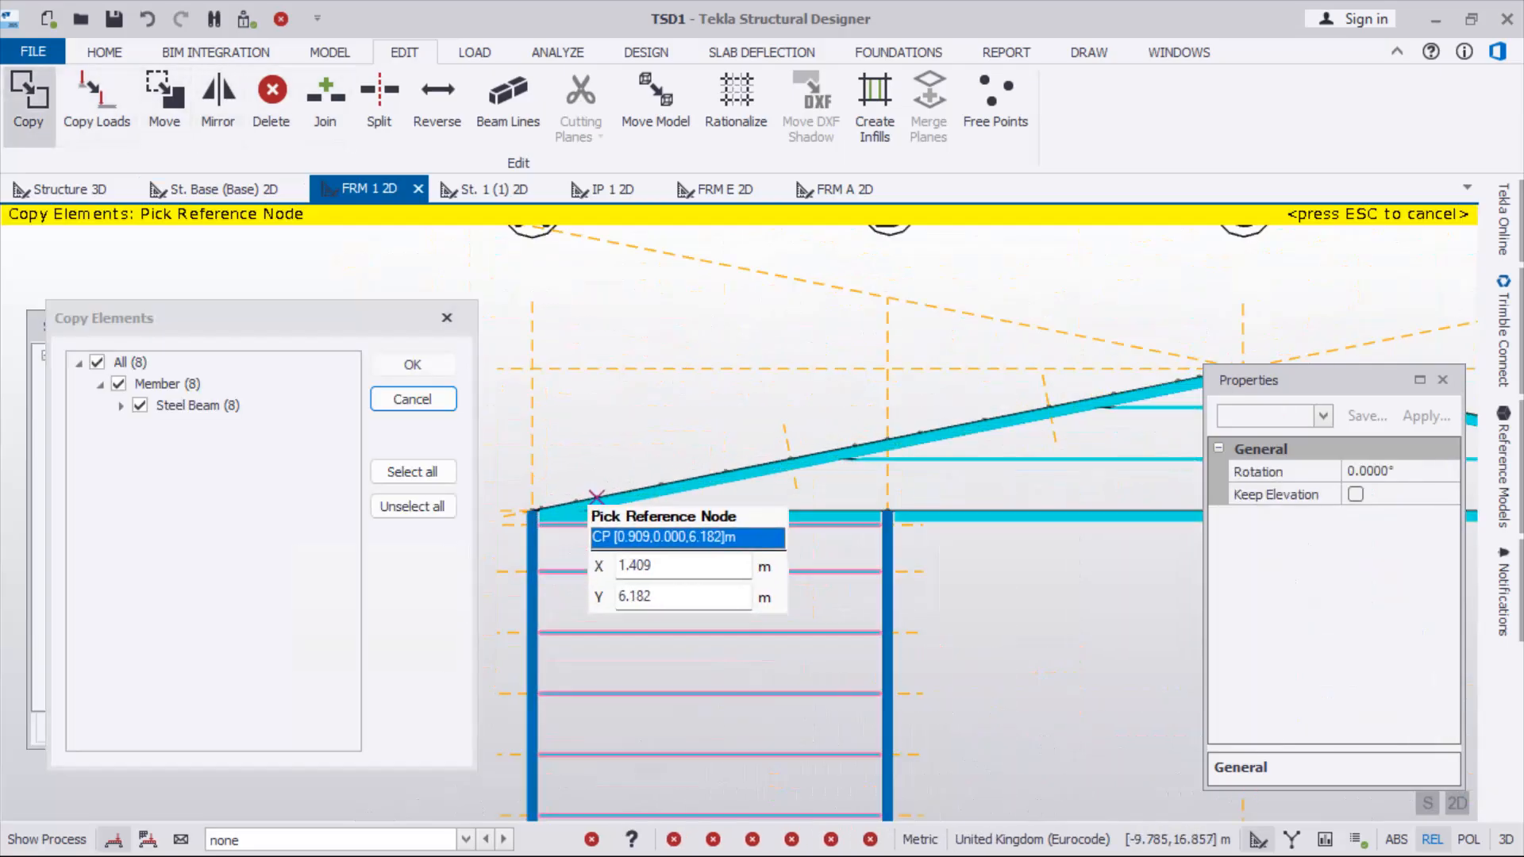
scroll(910, 505, up, 3)
scroll(910, 509, up, 3)
click(801, 514)
scroll(800, 513, down, 1)
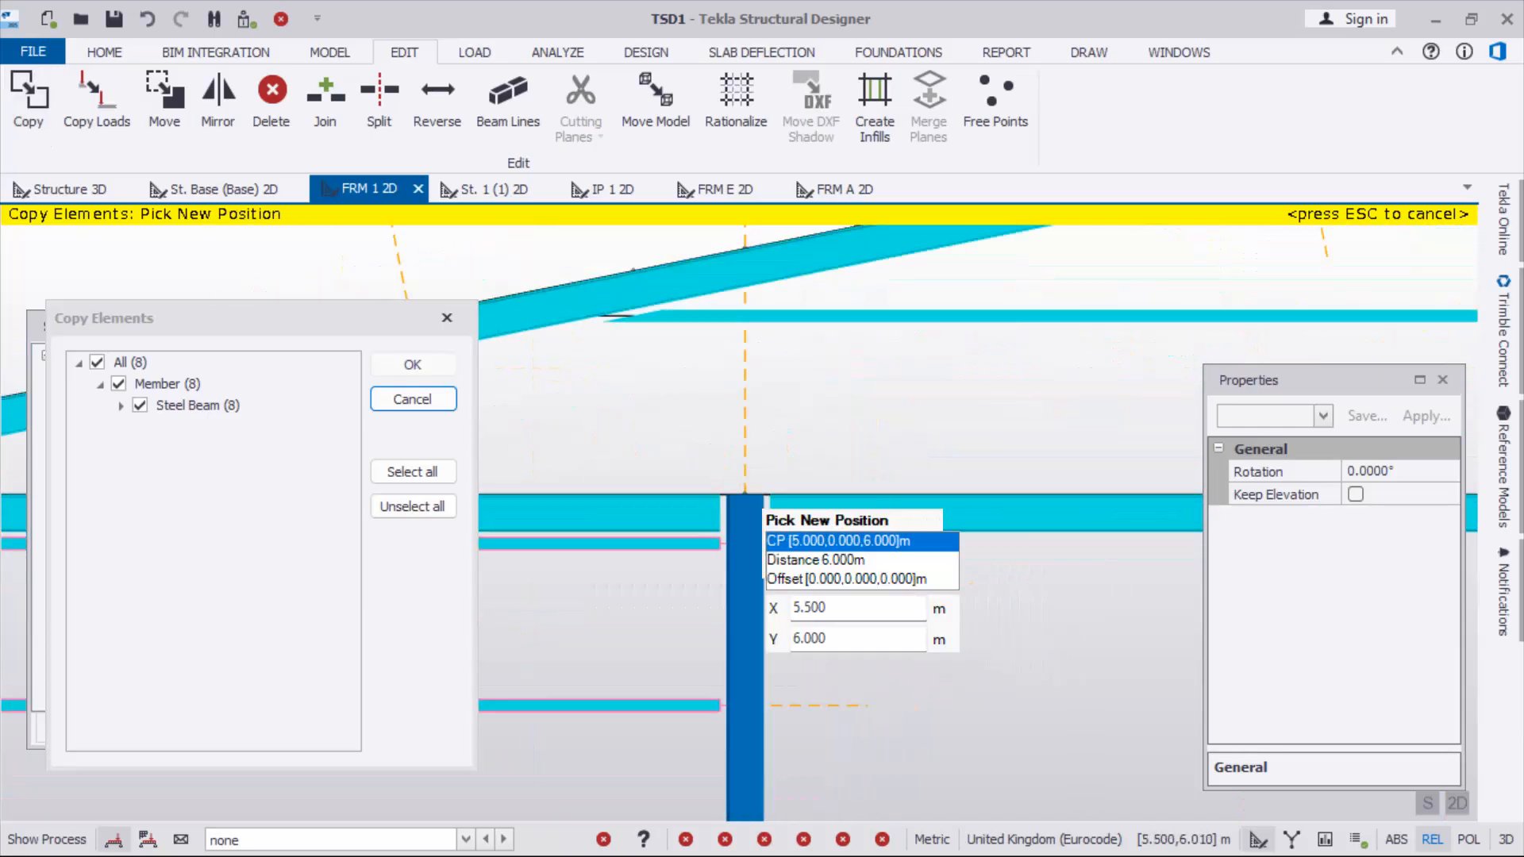
scroll(744, 496, down, 4)
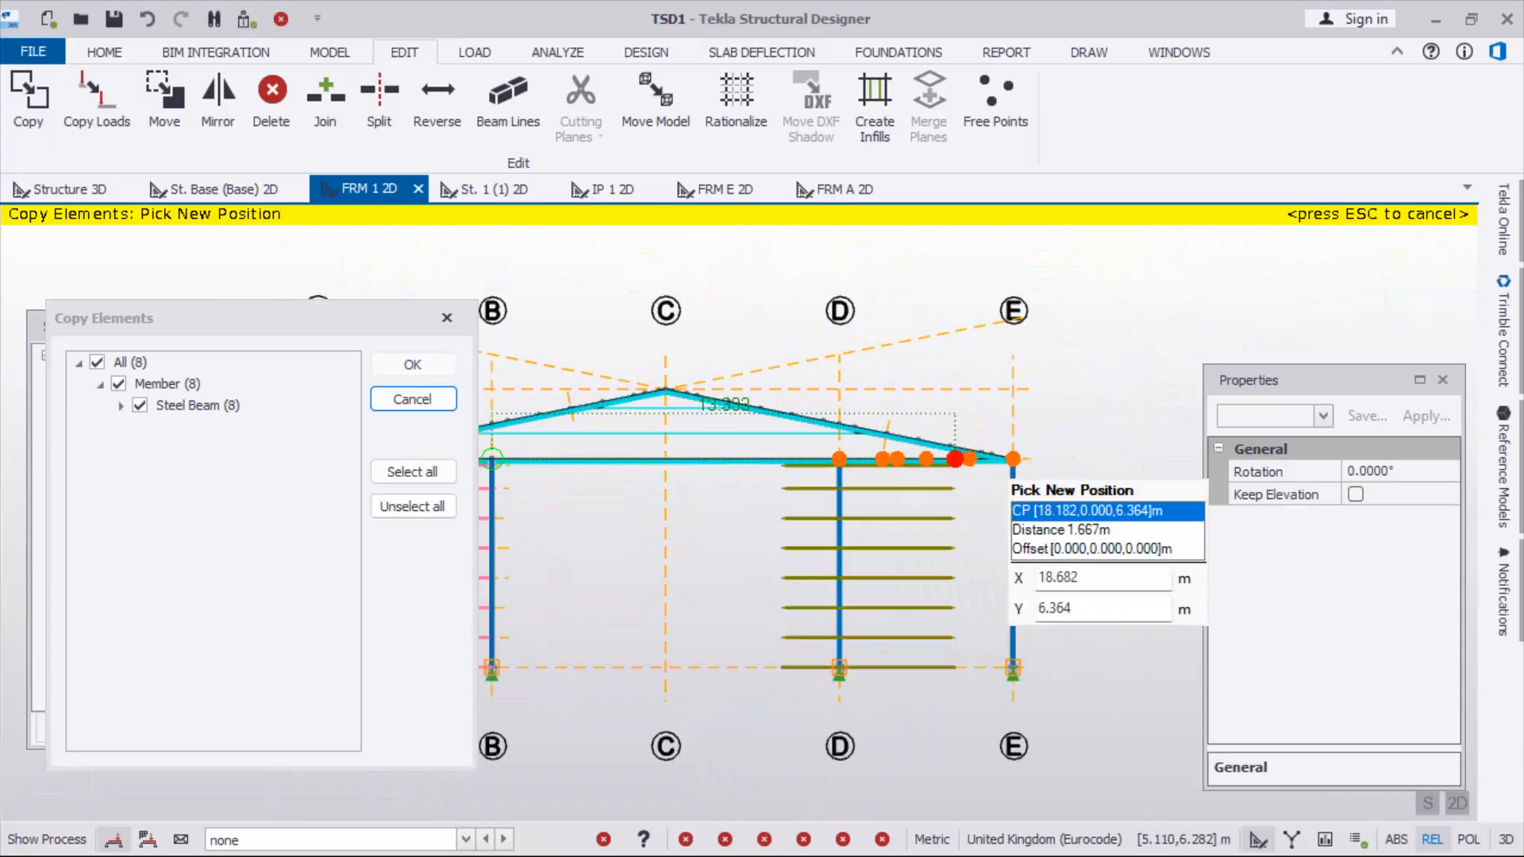
scroll(1012, 458, up, 3)
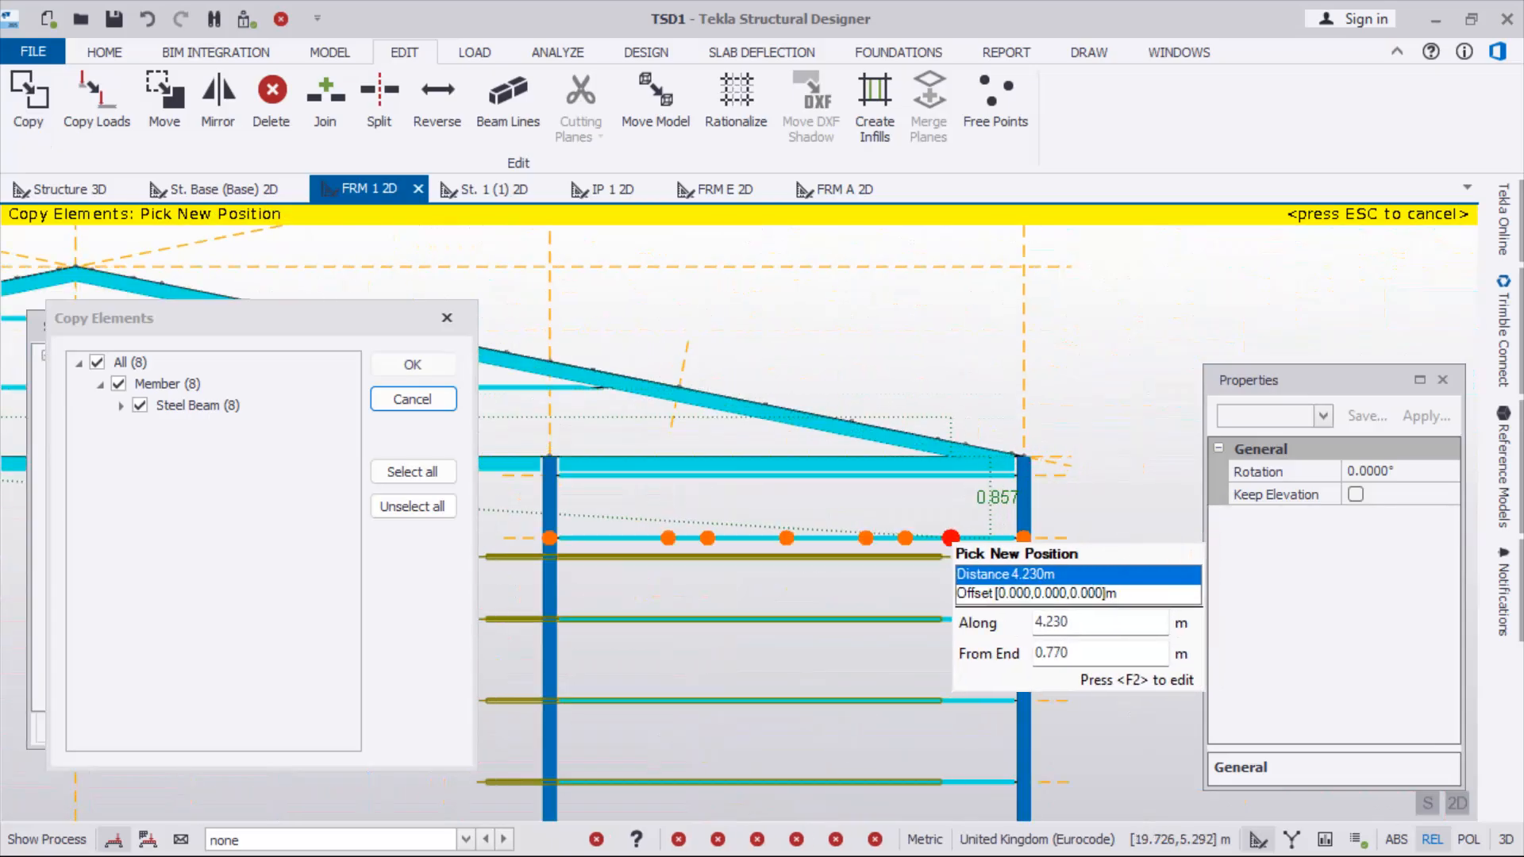
click(950, 538)
scroll(948, 512, down, 4)
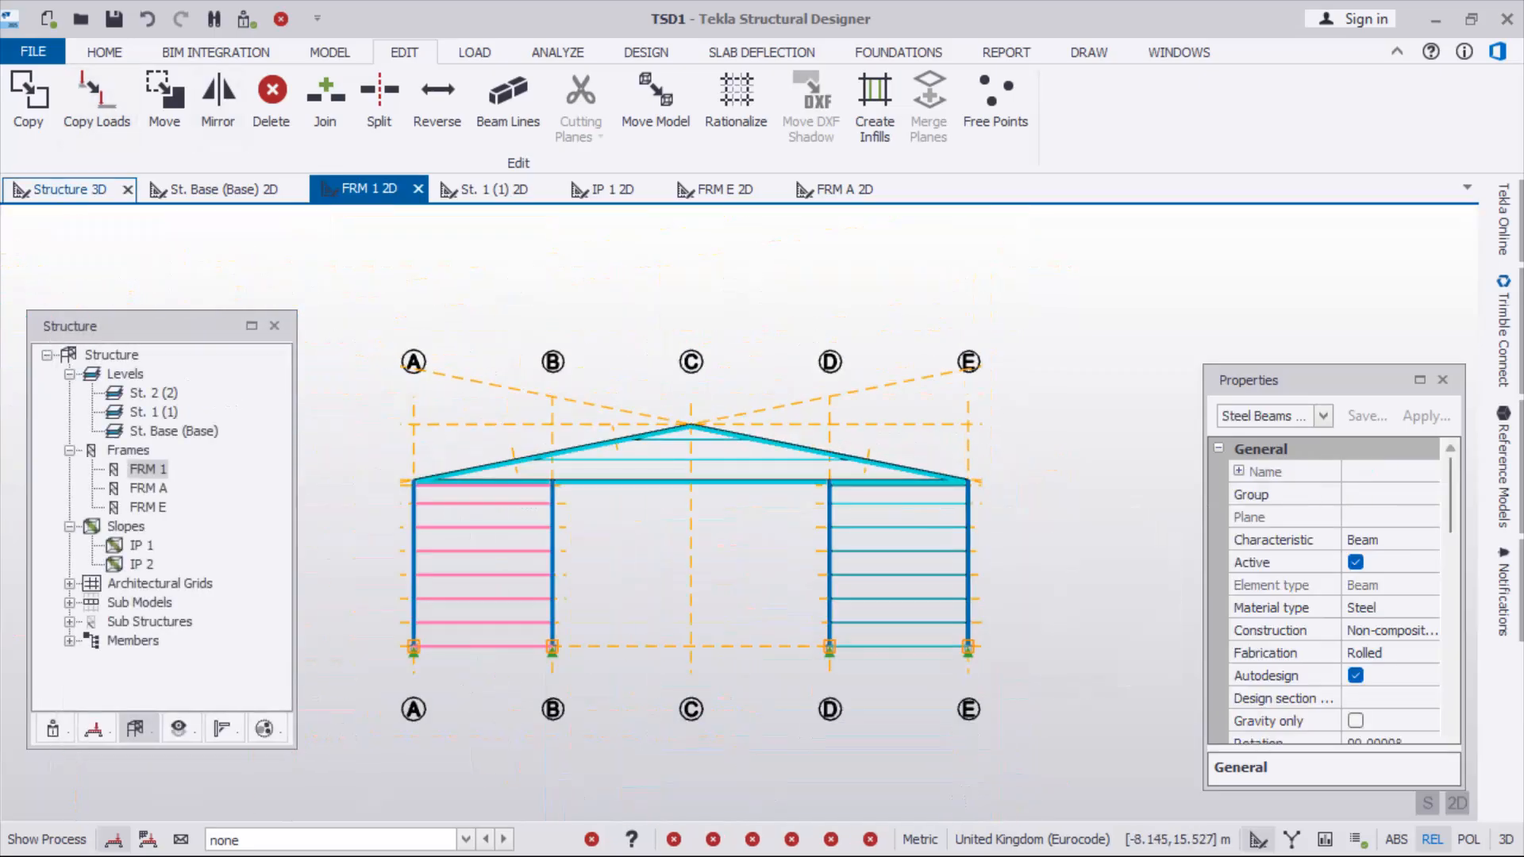
Examine the FRM 1 gable's rails in the 3D structure view and clear the selection
click(70, 189)
scroll(764, 414, down, 3)
right_drag(948, 551, 754, 555)
scroll(428, 500, down, 3)
scroll(585, 599, up, 2)
scroll(563, 445, down, 2)
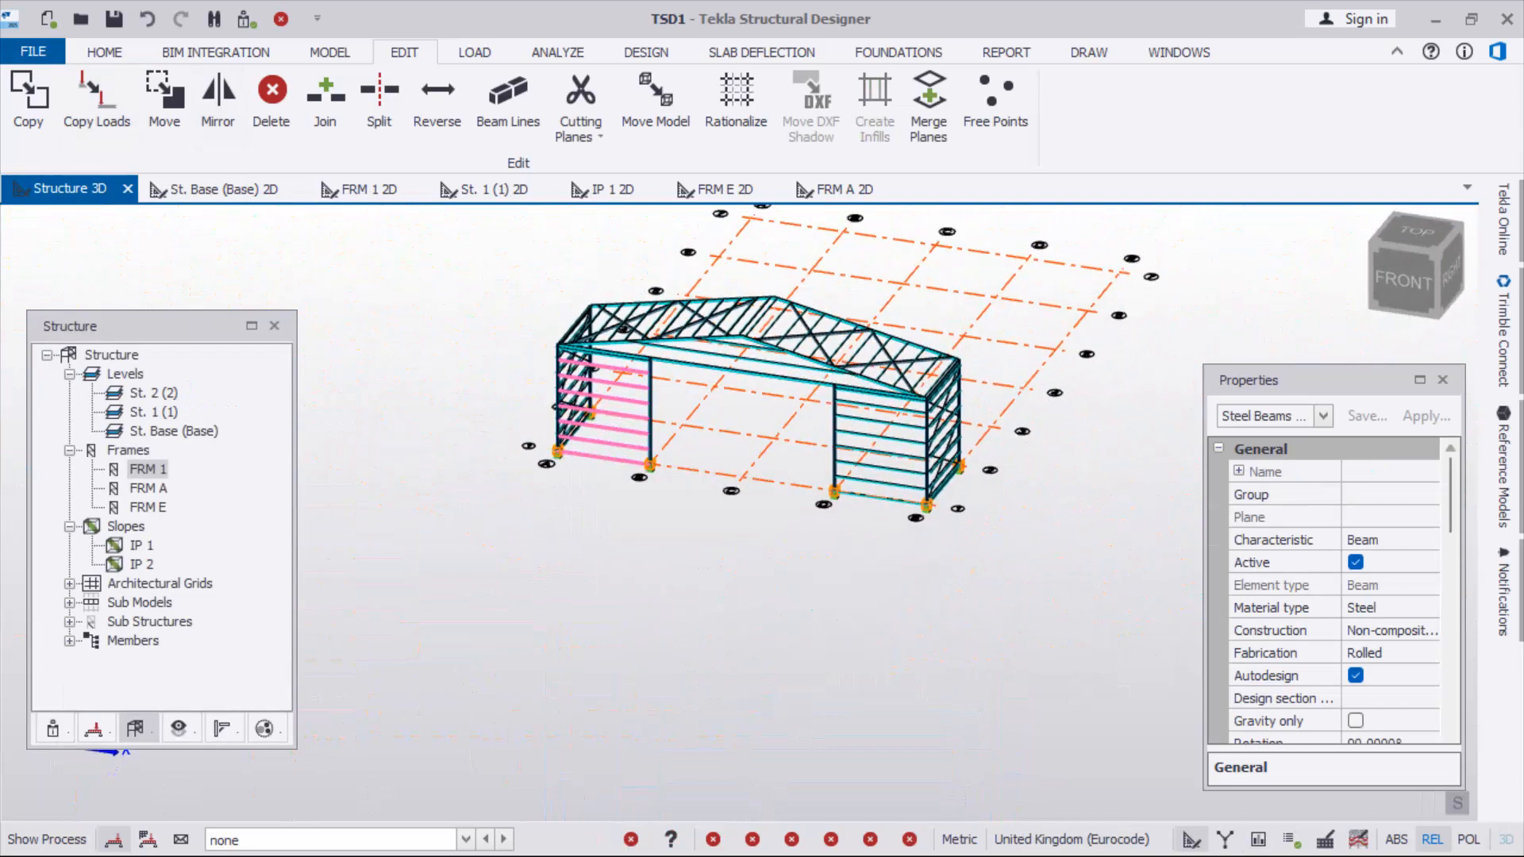
scroll(717, 372, up, 5)
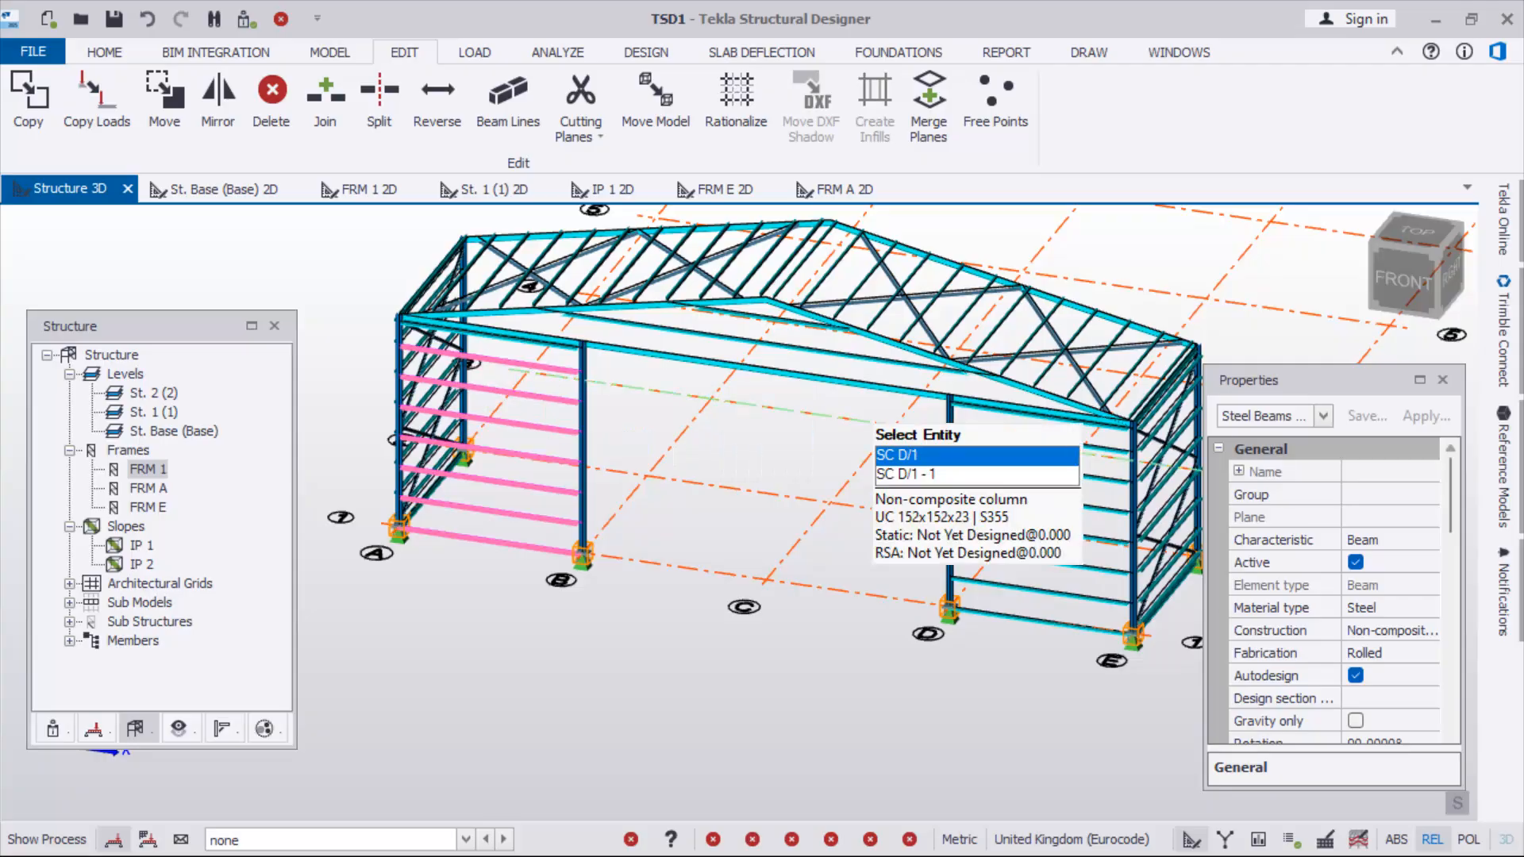
scroll(509, 318, up, 5)
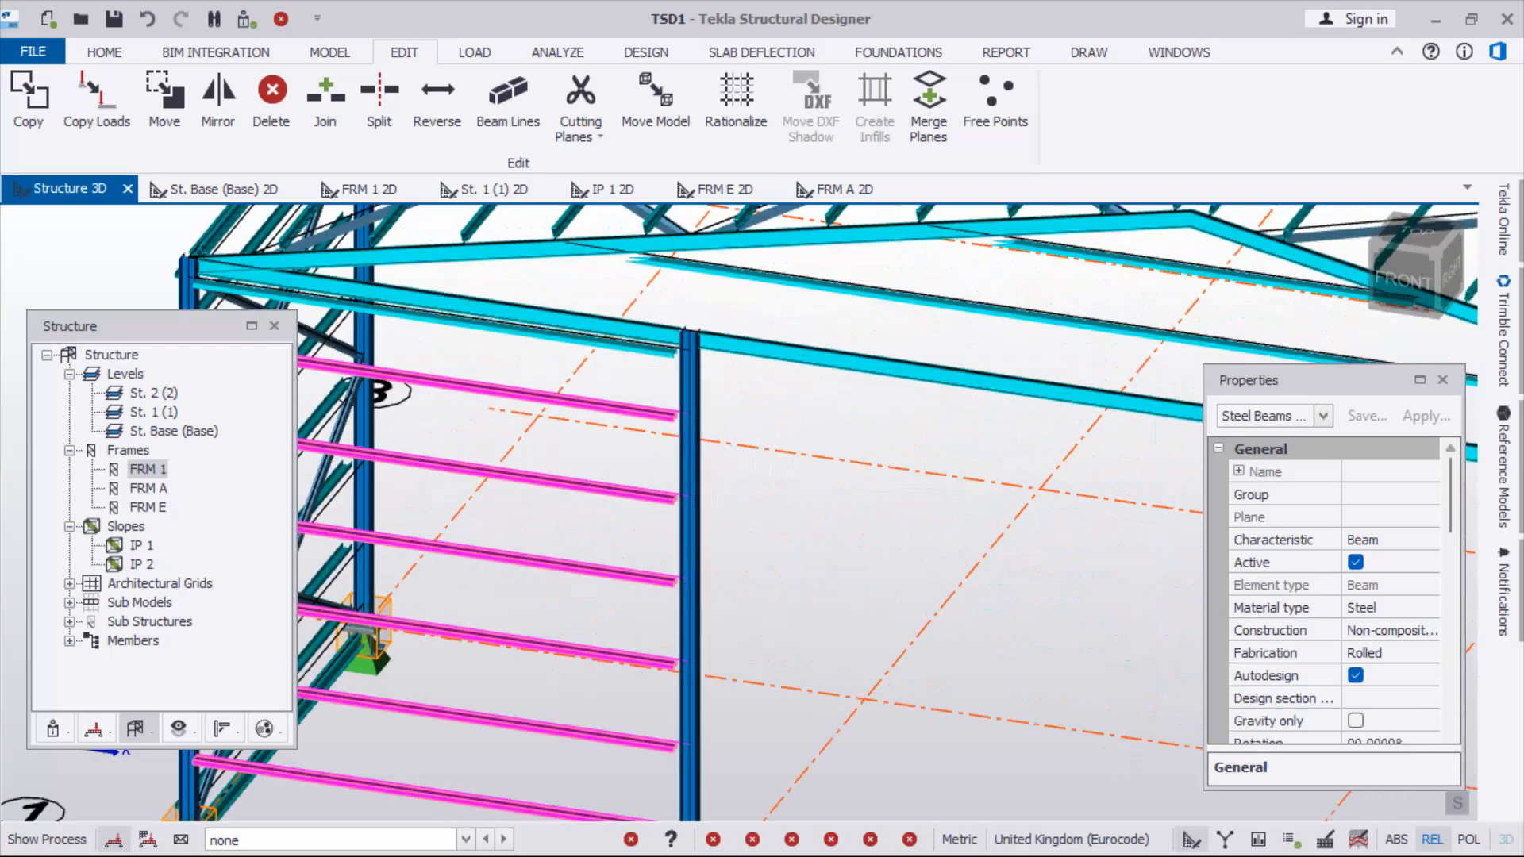
scroll(551, 420, down, 7)
key(Escape)
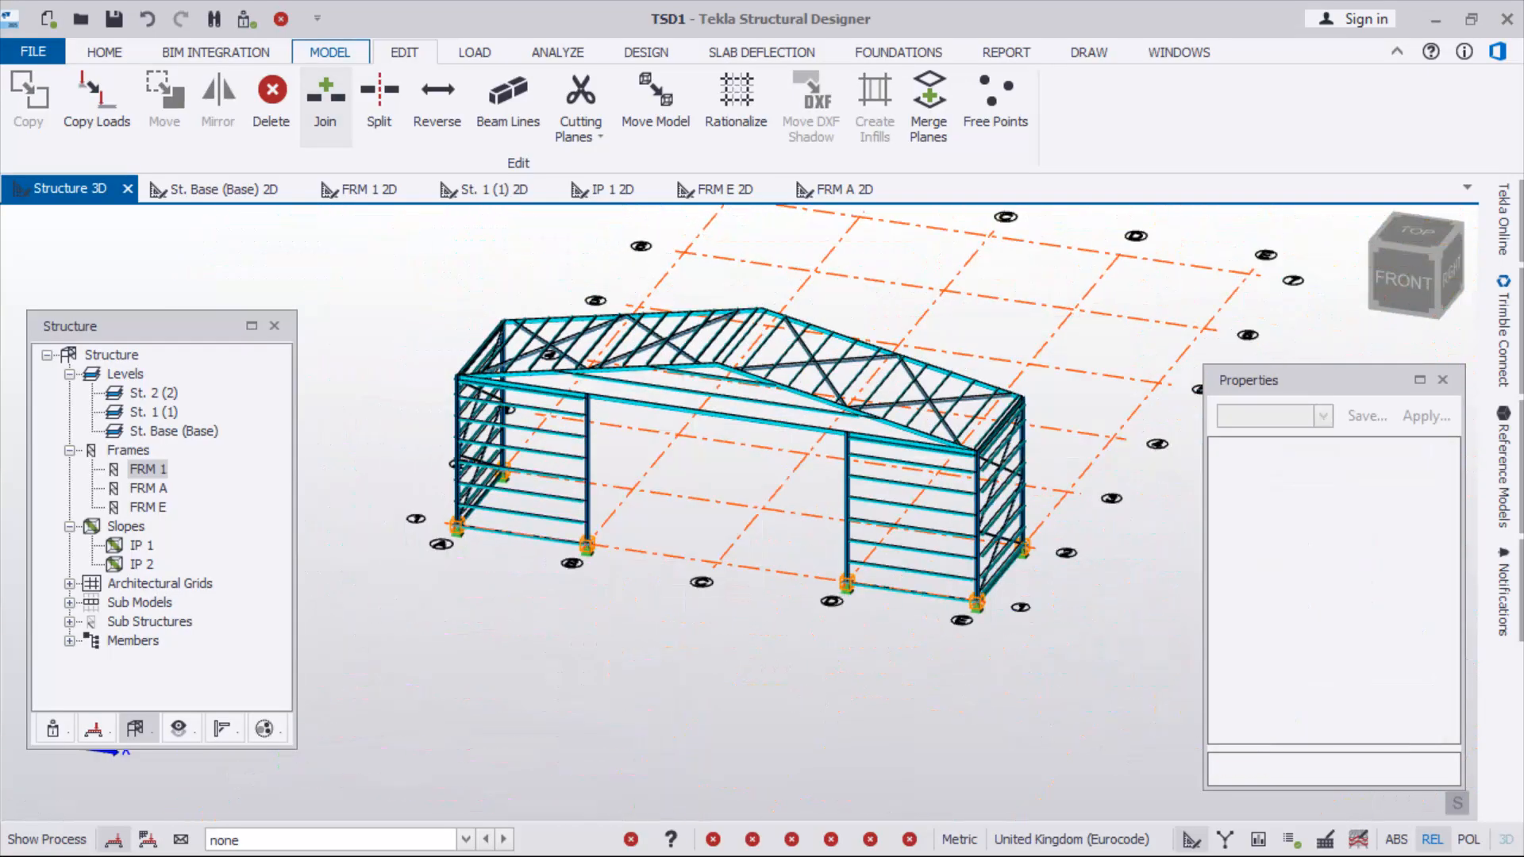
Validate the model and locate the member listed under the General support warning in 3D
click(329, 52)
click(1471, 107)
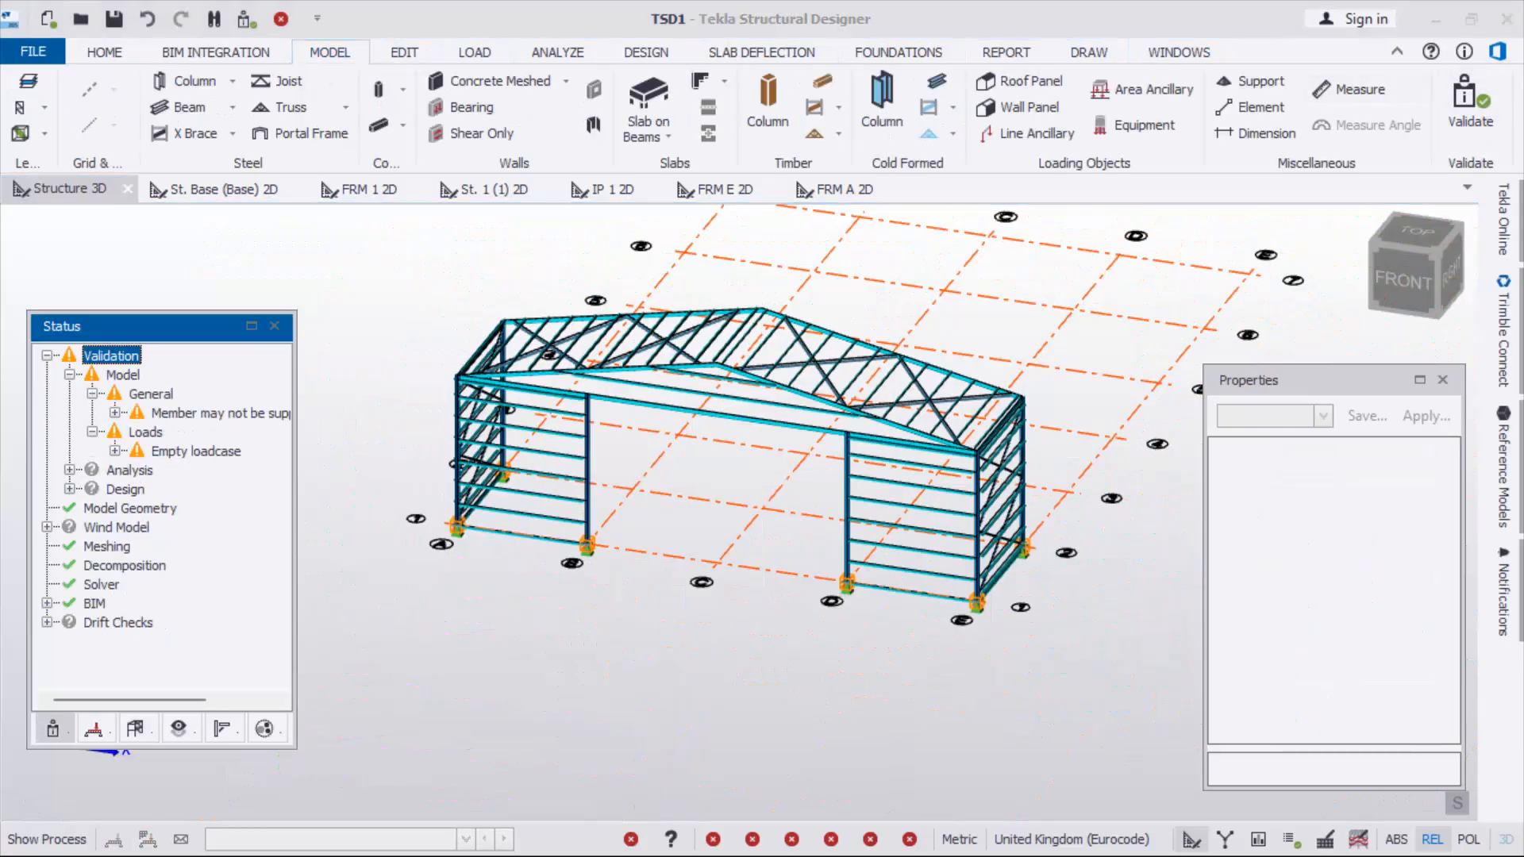
double_click(233, 432)
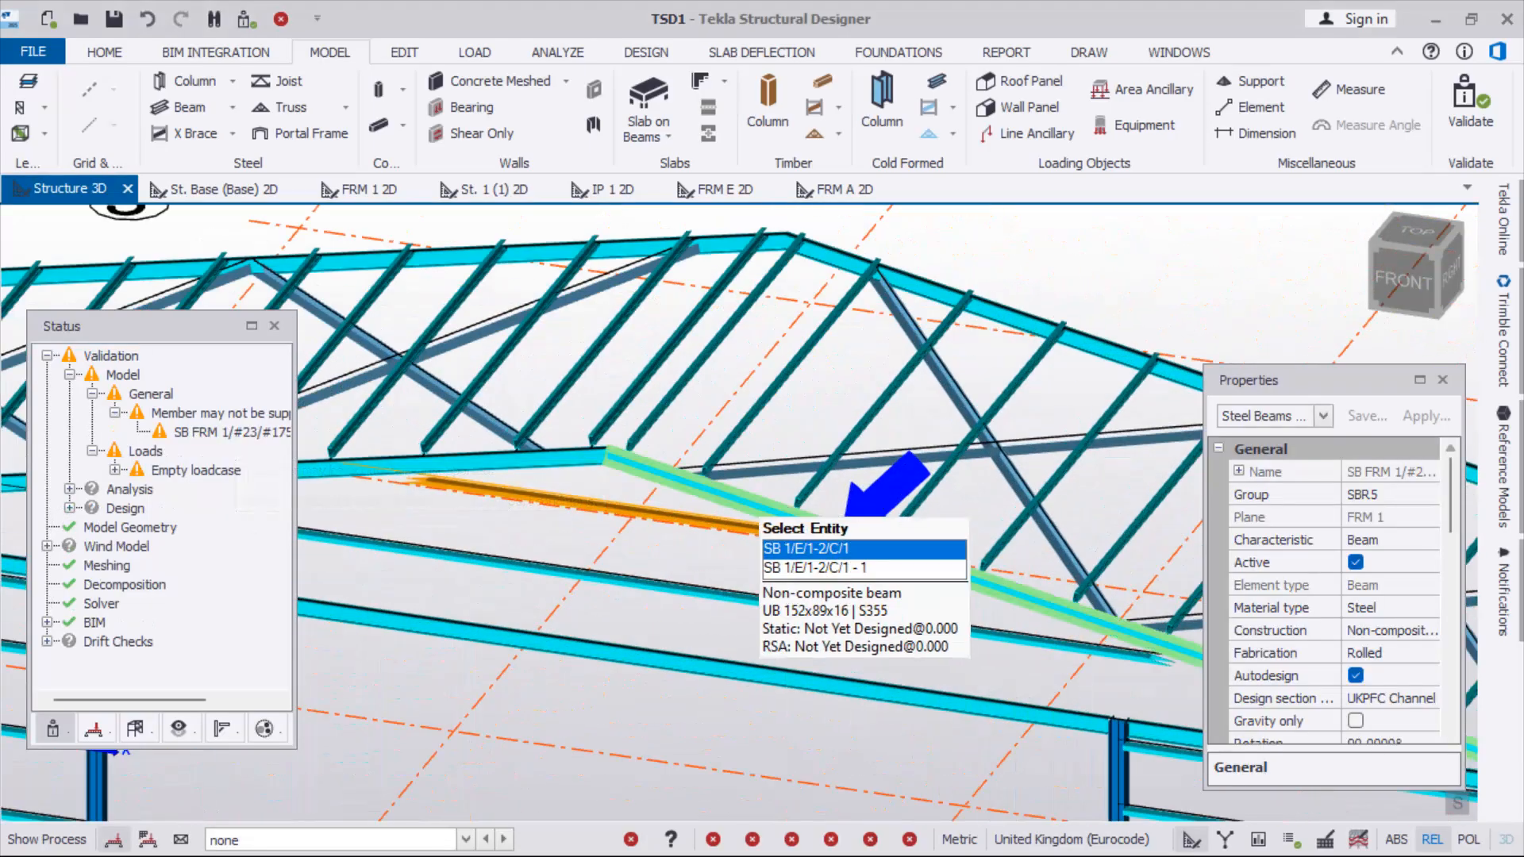
scroll(737, 512, down, 4)
scroll(730, 572, up, 1)
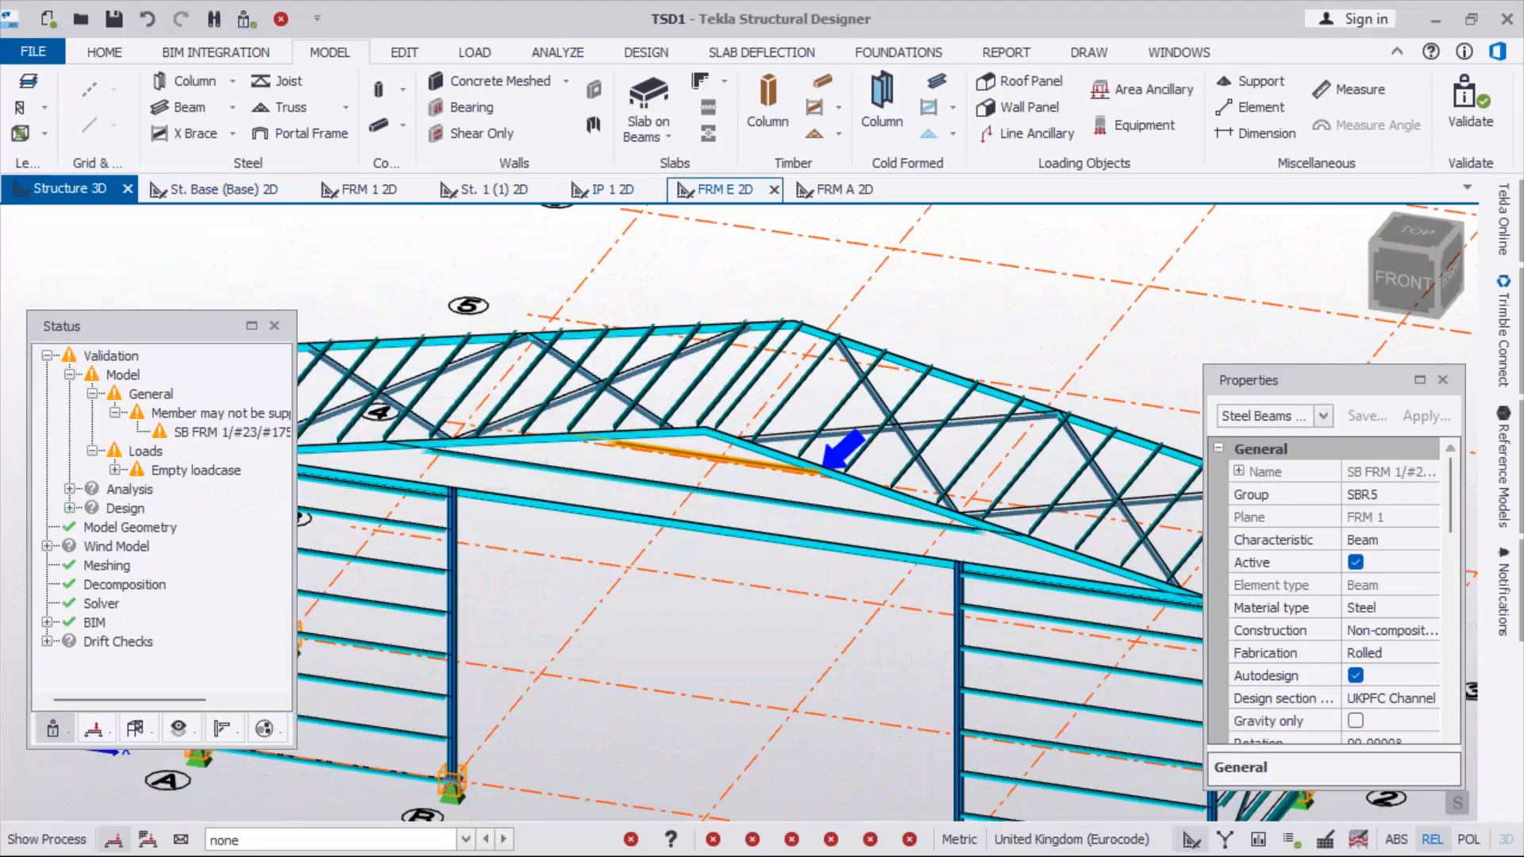
In the FRM 1 elevation, delete the flagged rail just below the ridge
click(715, 189)
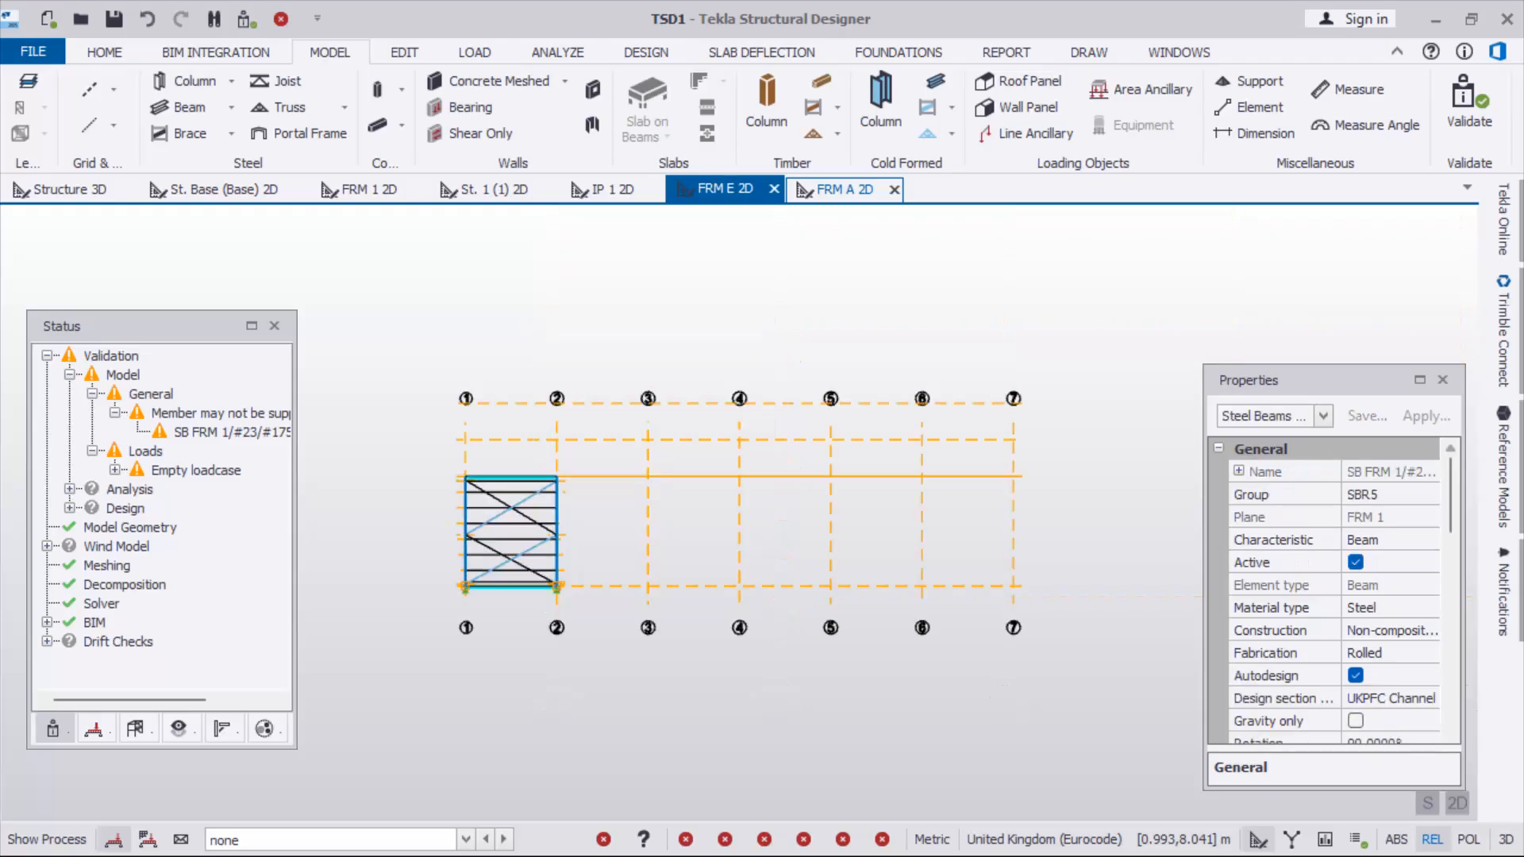
click(844, 189)
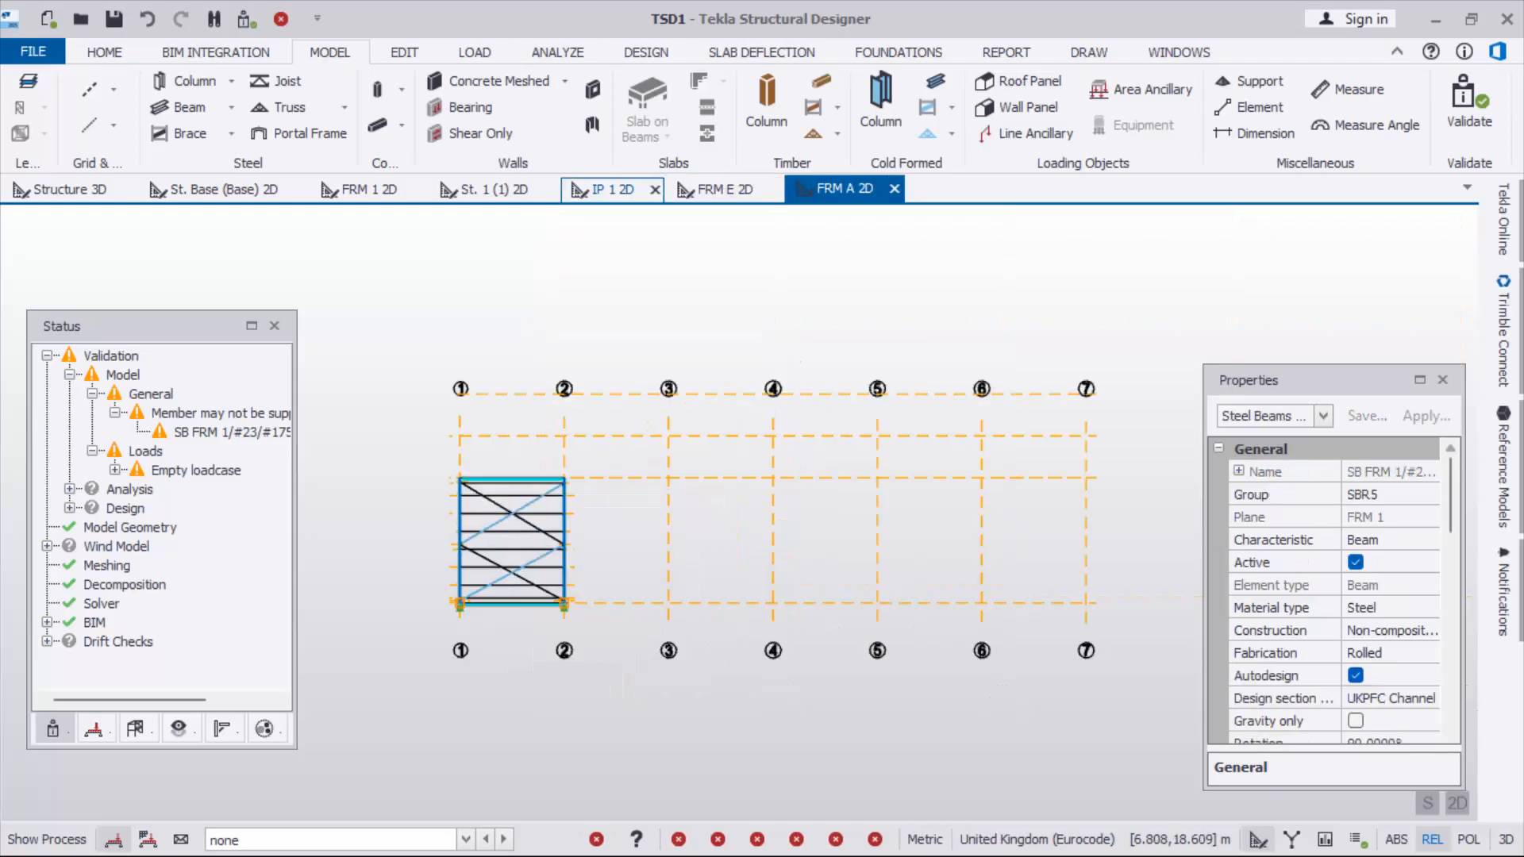
click(367, 189)
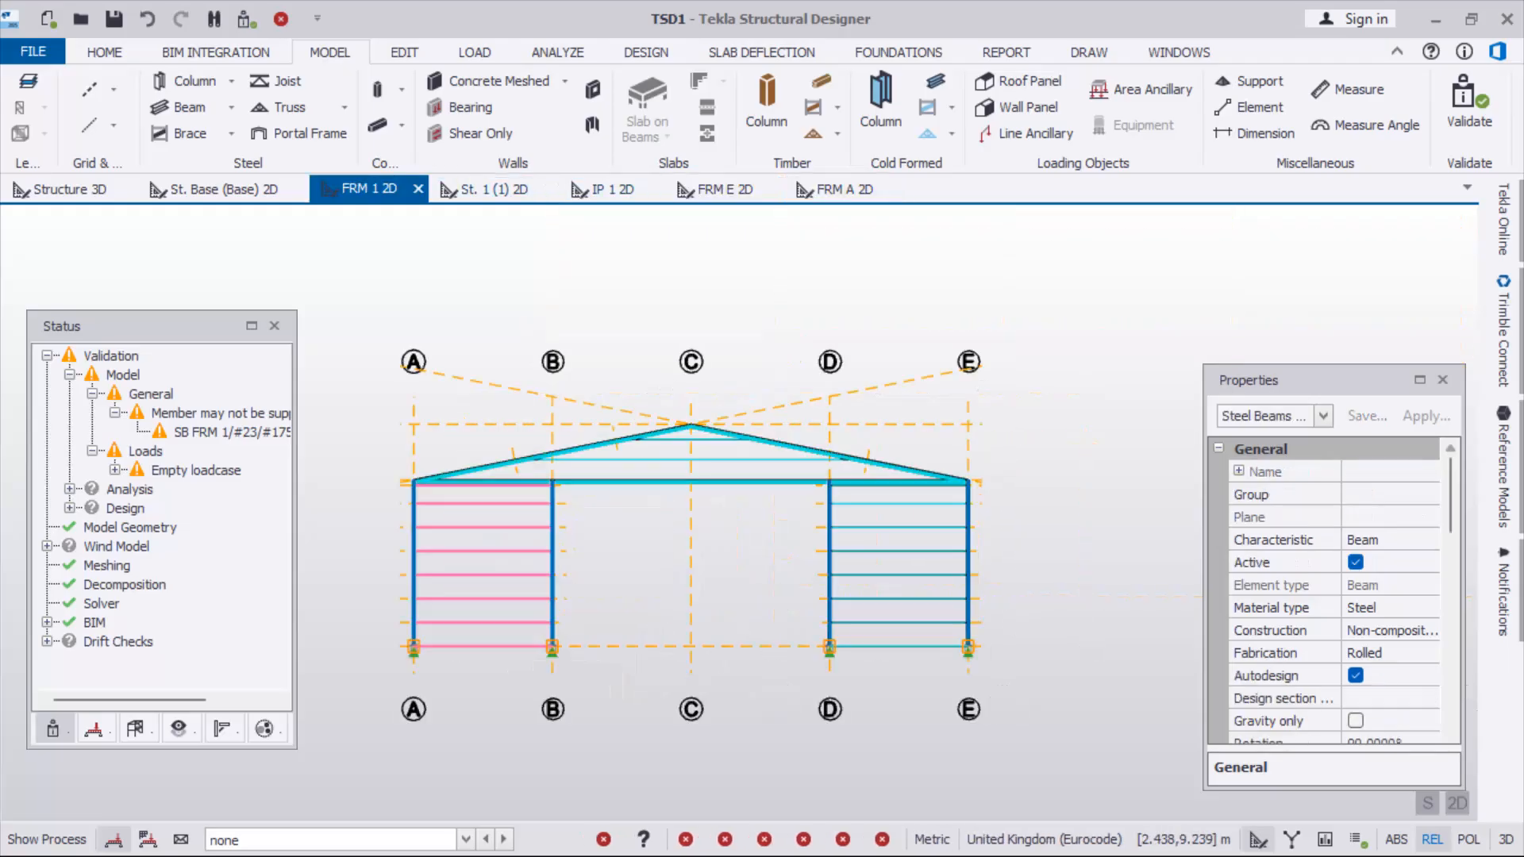
scroll(705, 444, up, 5)
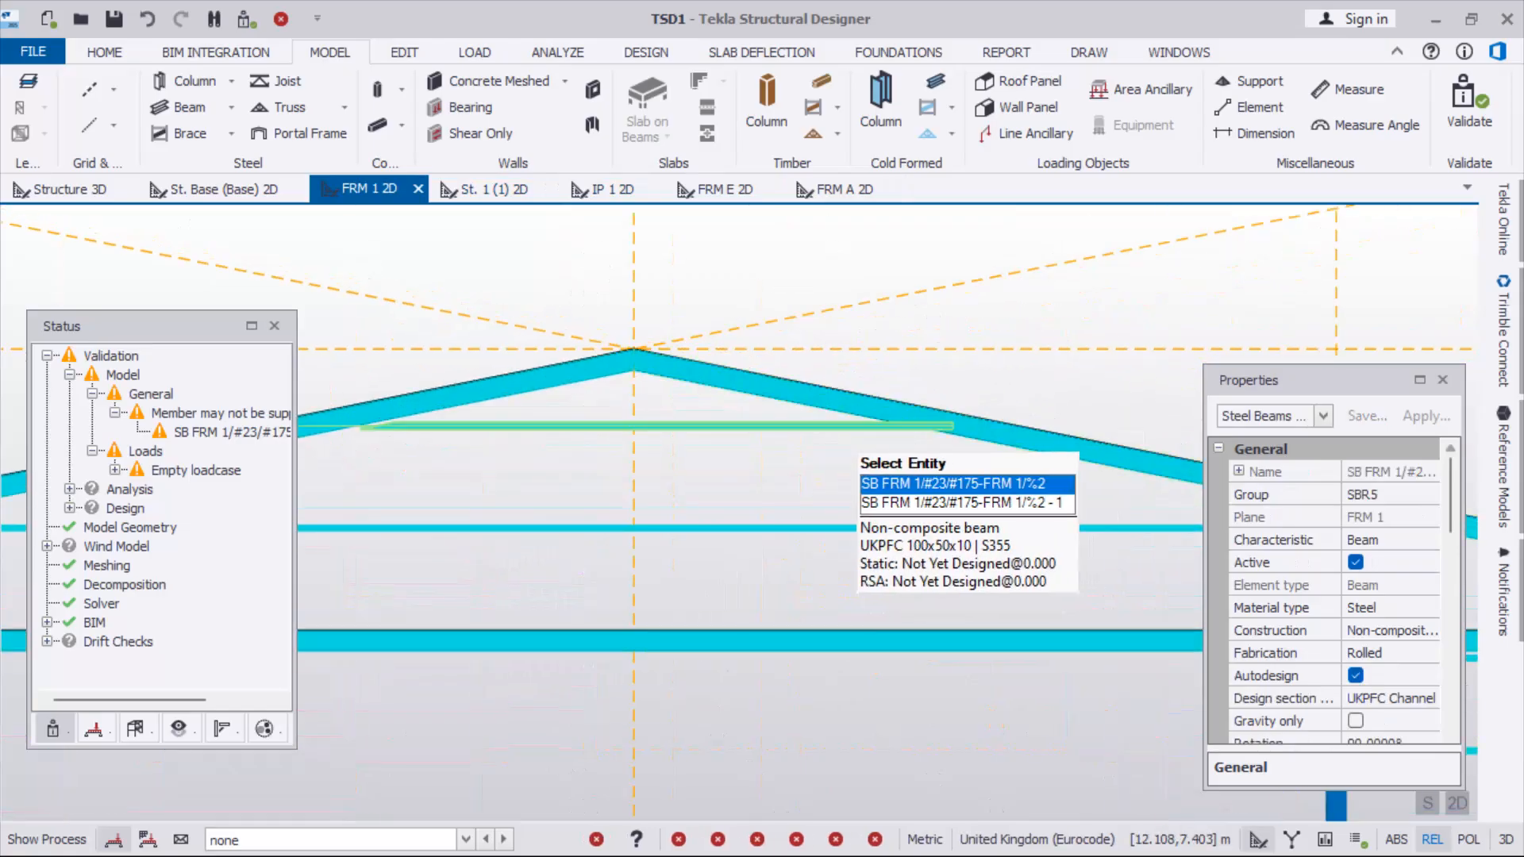
scroll(913, 432, up, 3)
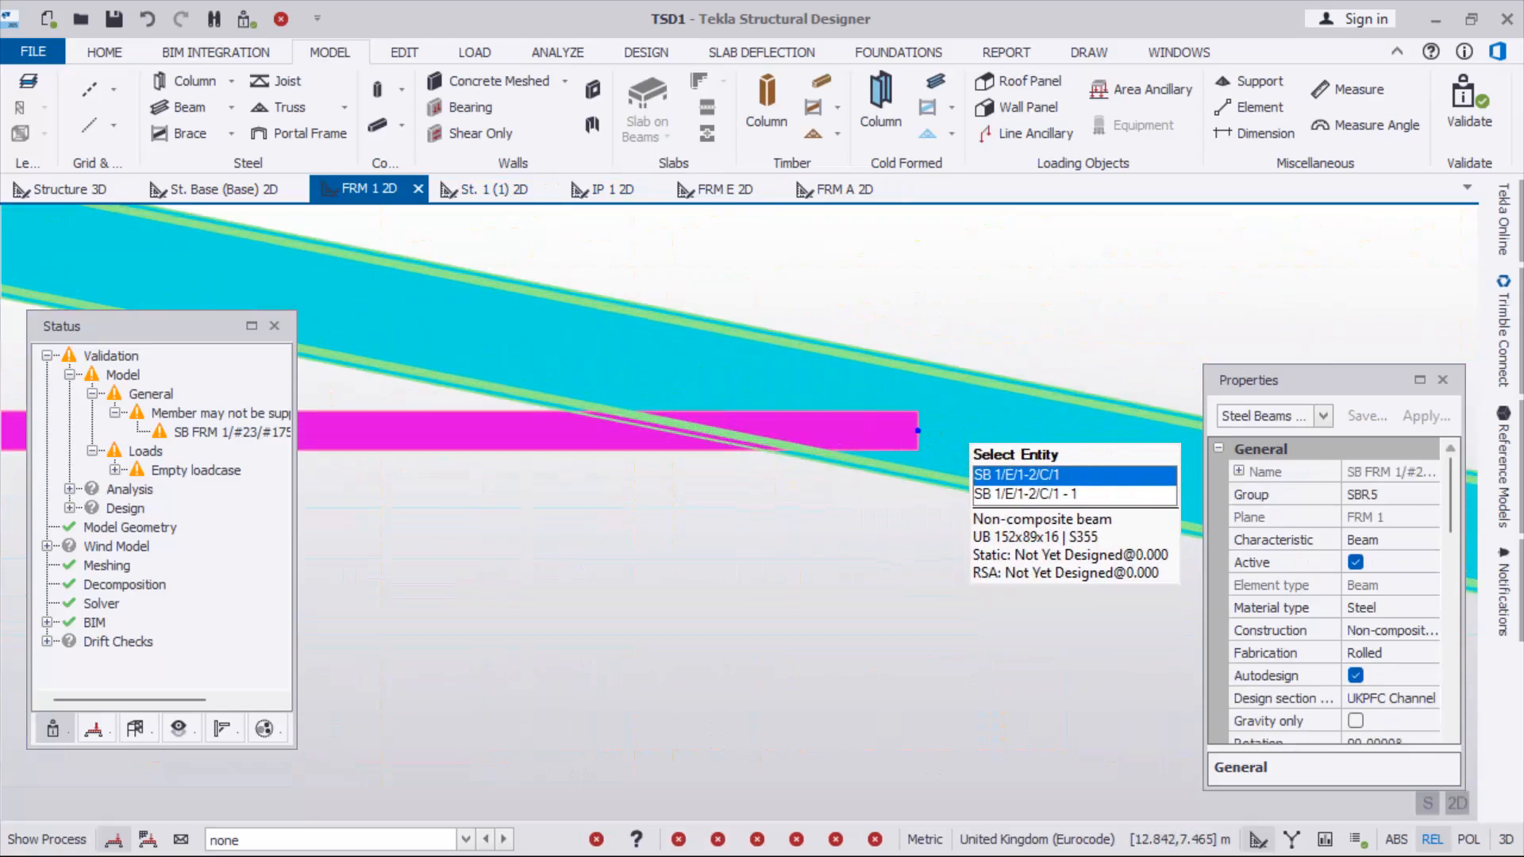
scroll(918, 431, down, 5)
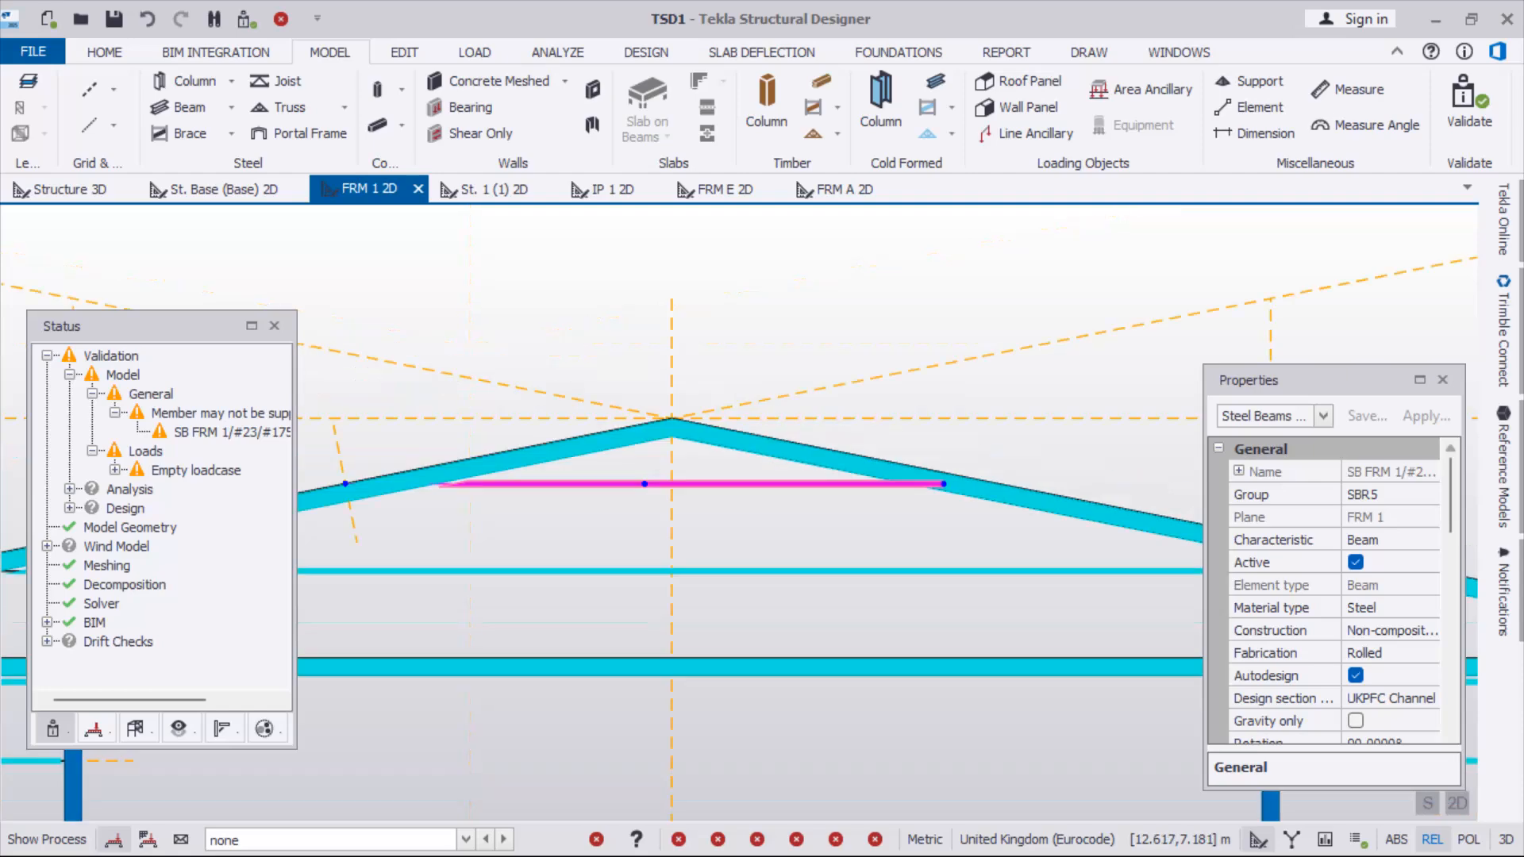
scroll(896, 516, down, 3)
key(Delete)
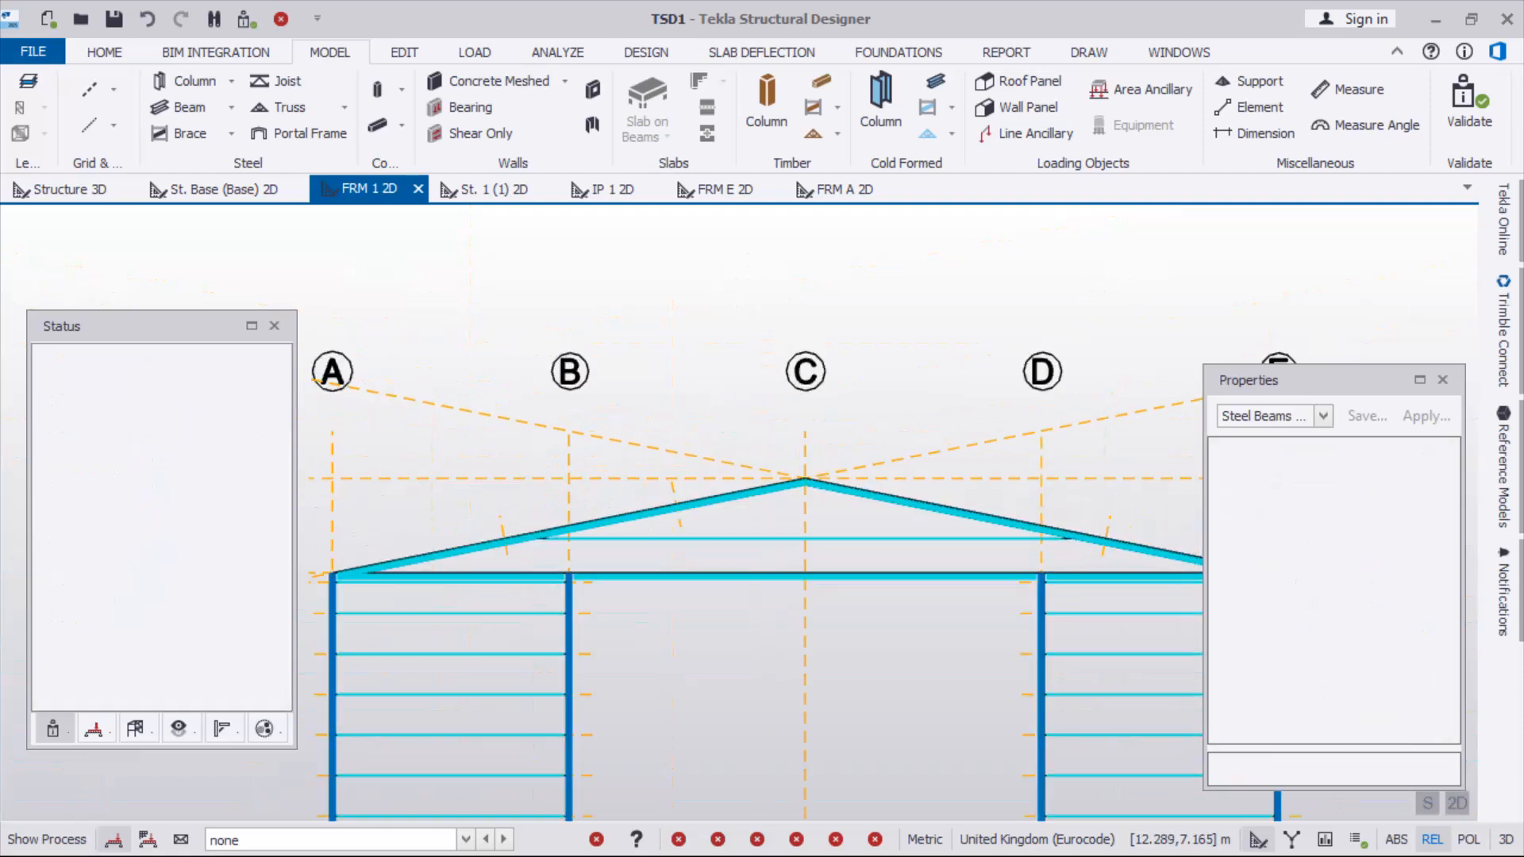
Copy the second-highest rail between gridlines A and B into the FRM 1 gable just below the ridge, using its gridline A end as reference
scroll(719, 482, down, 2)
scroll(599, 569, up, 3)
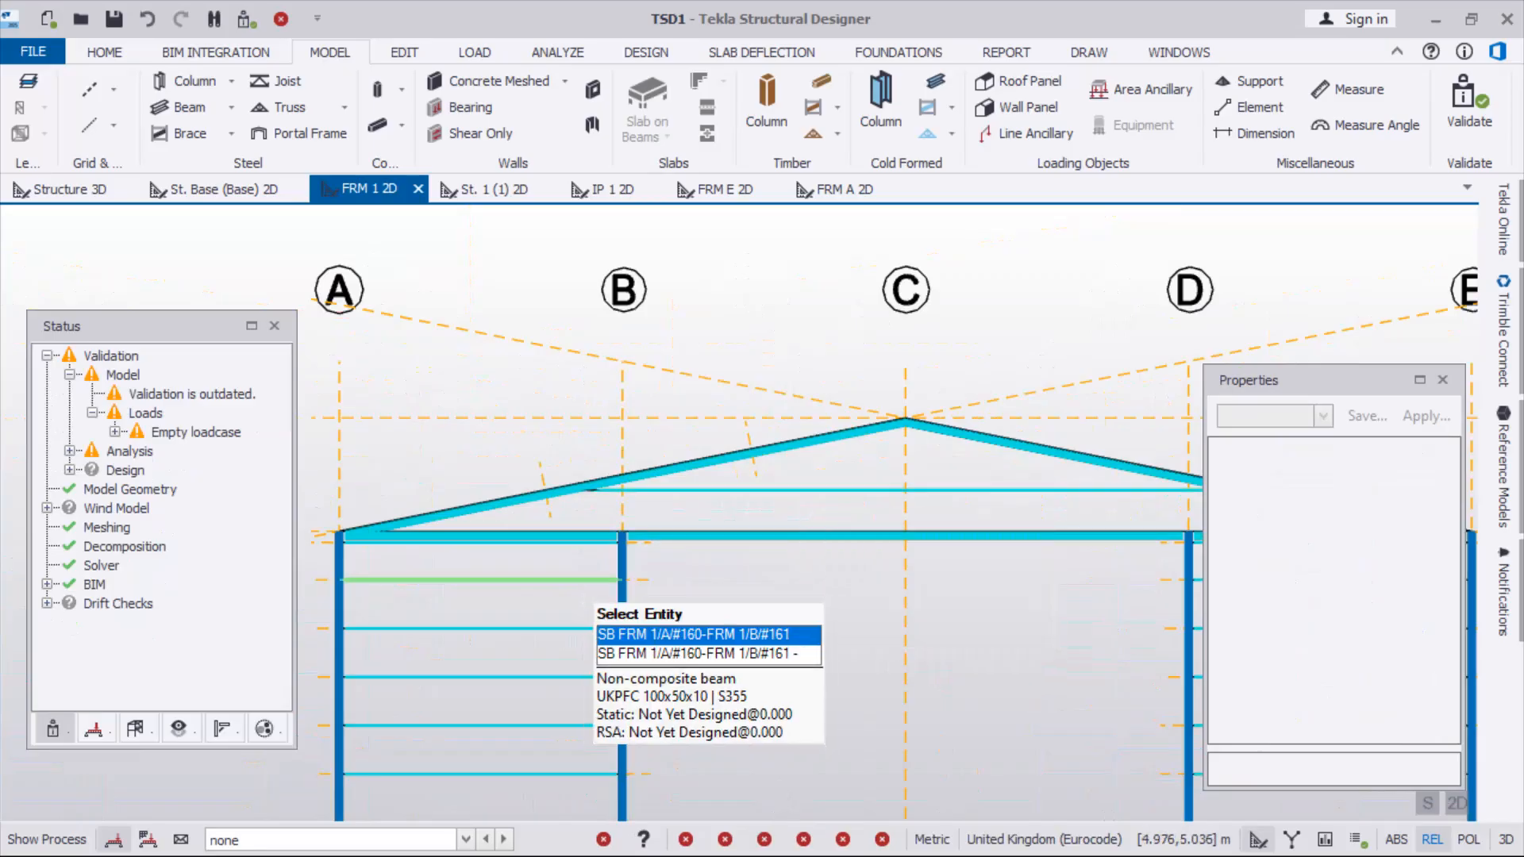
click(578, 581)
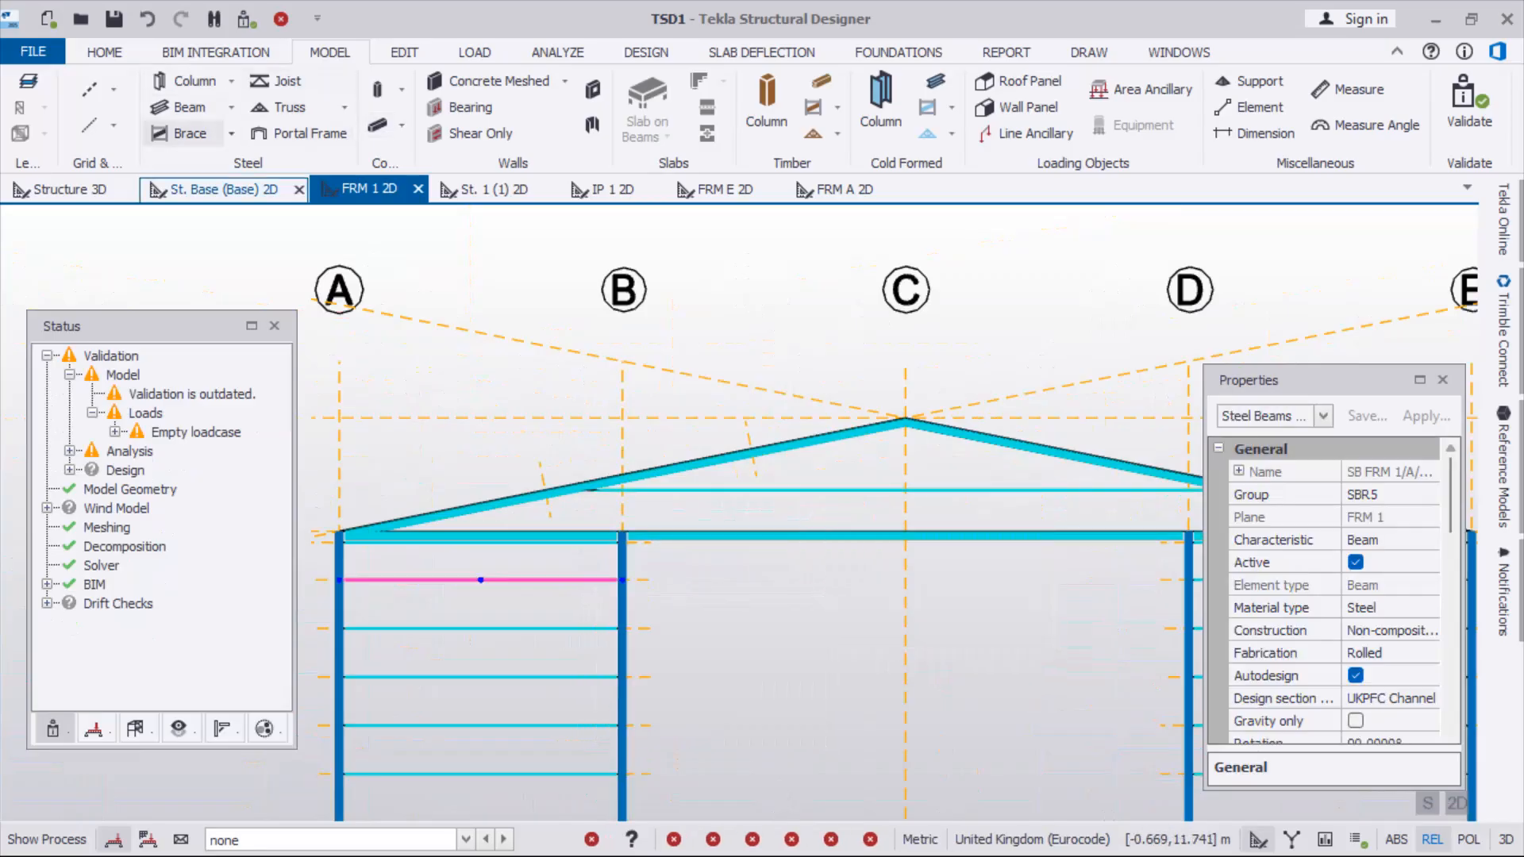
click(404, 52)
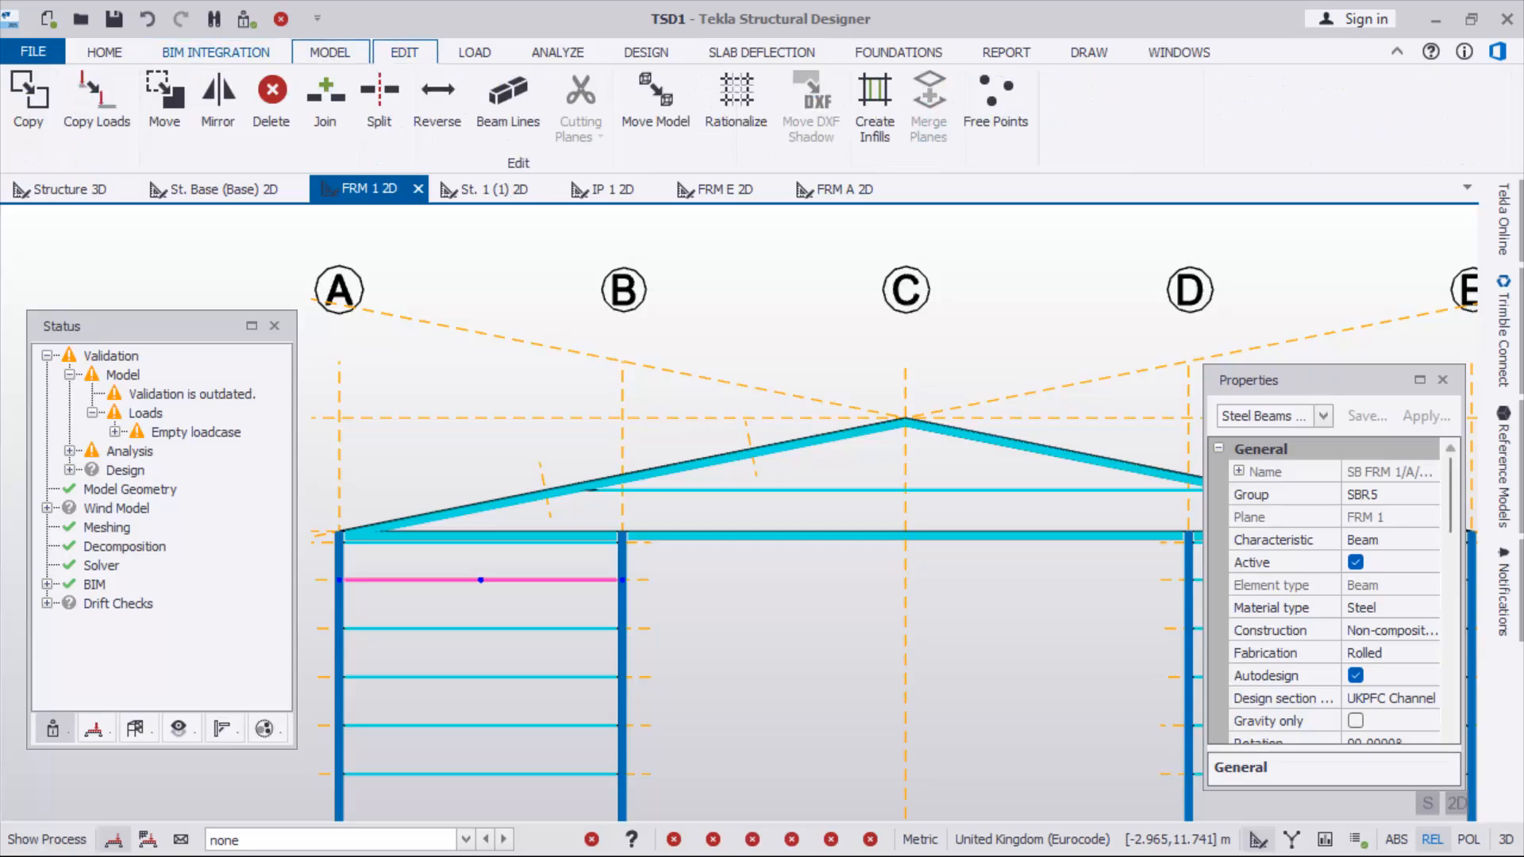
click(28, 103)
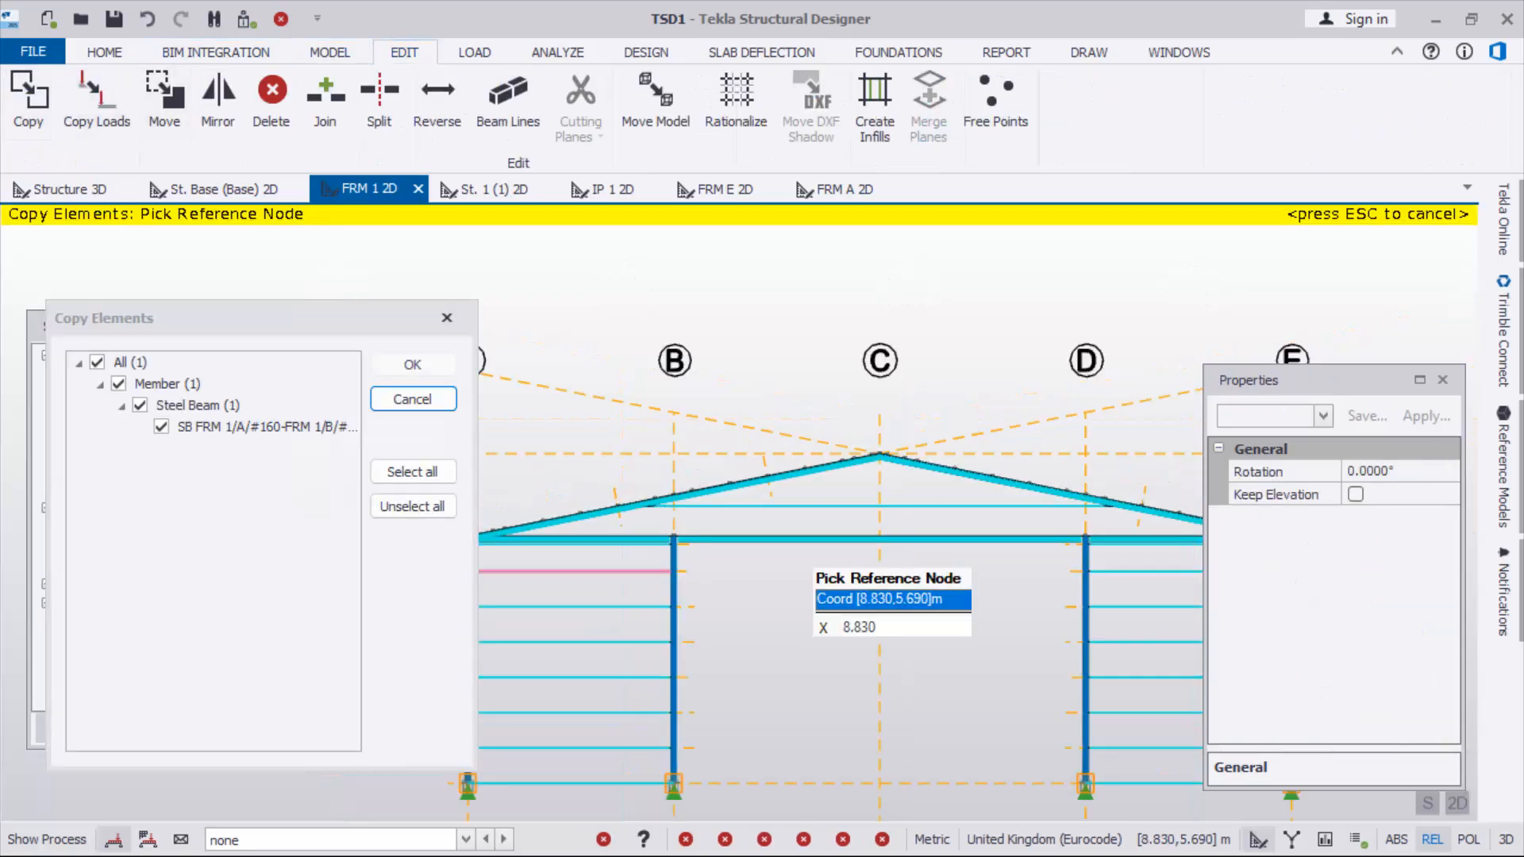
scroll(607, 583, down, 2)
scroll(555, 591, up, 5)
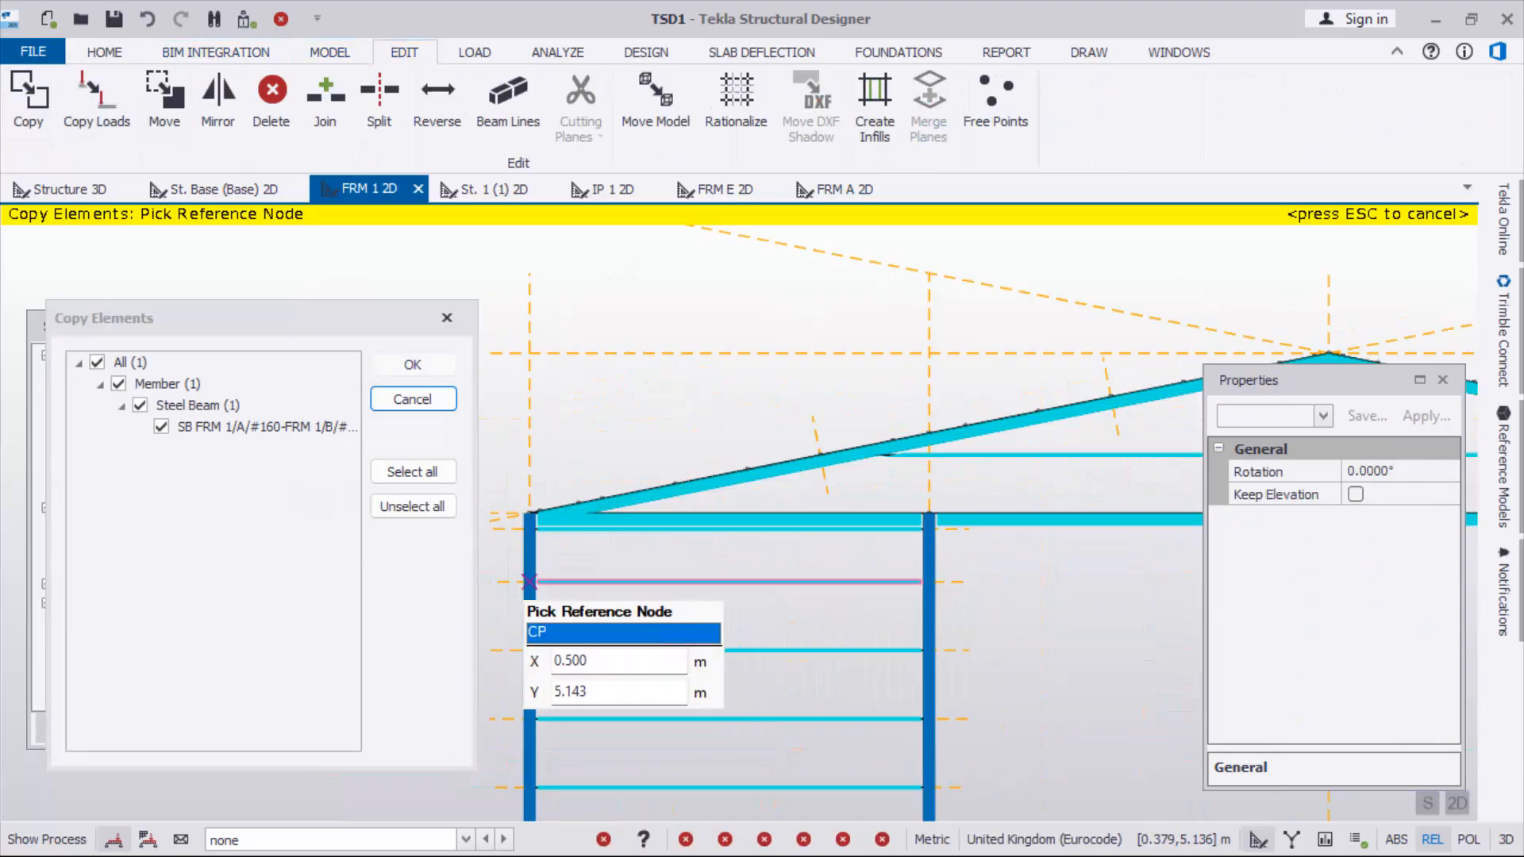
click(529, 582)
scroll(671, 564, down, 1)
scroll(1000, 508, up, 3)
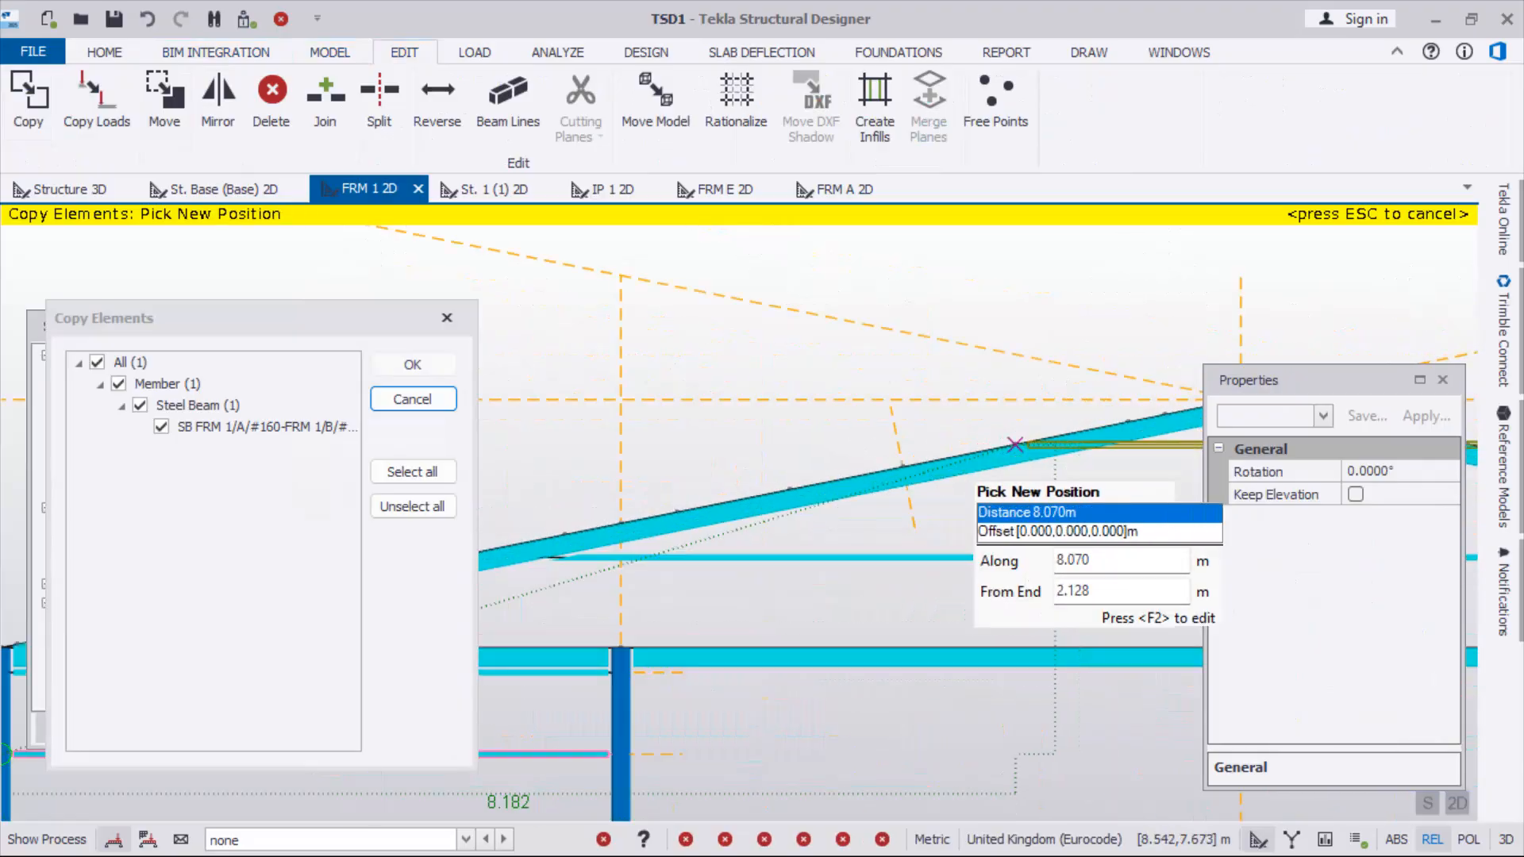
scroll(897, 492, down, 2)
scroll(876, 474, up, 2)
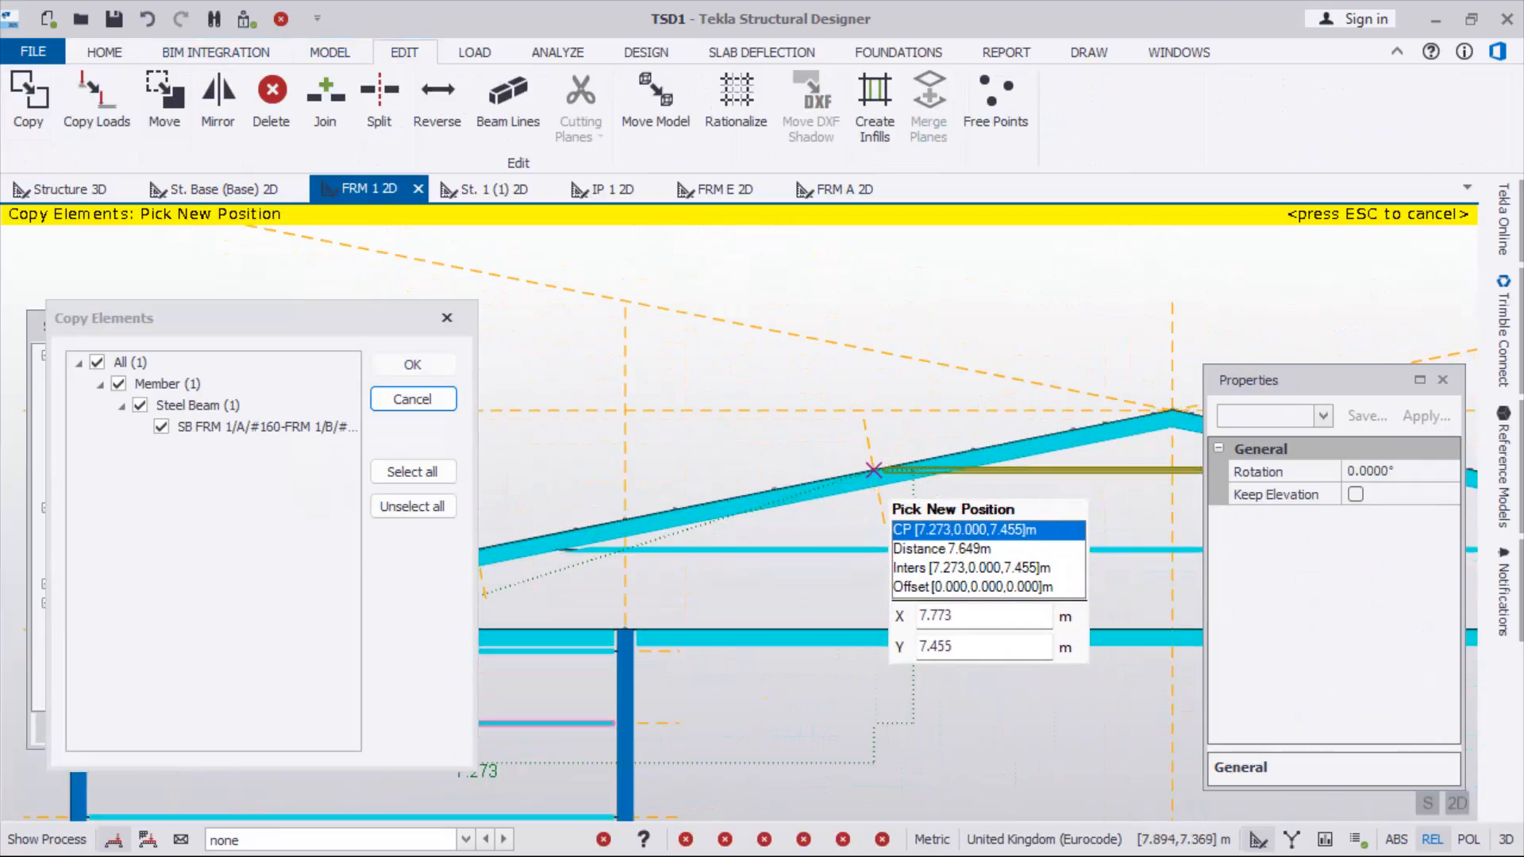
scroll(877, 470, up, 3)
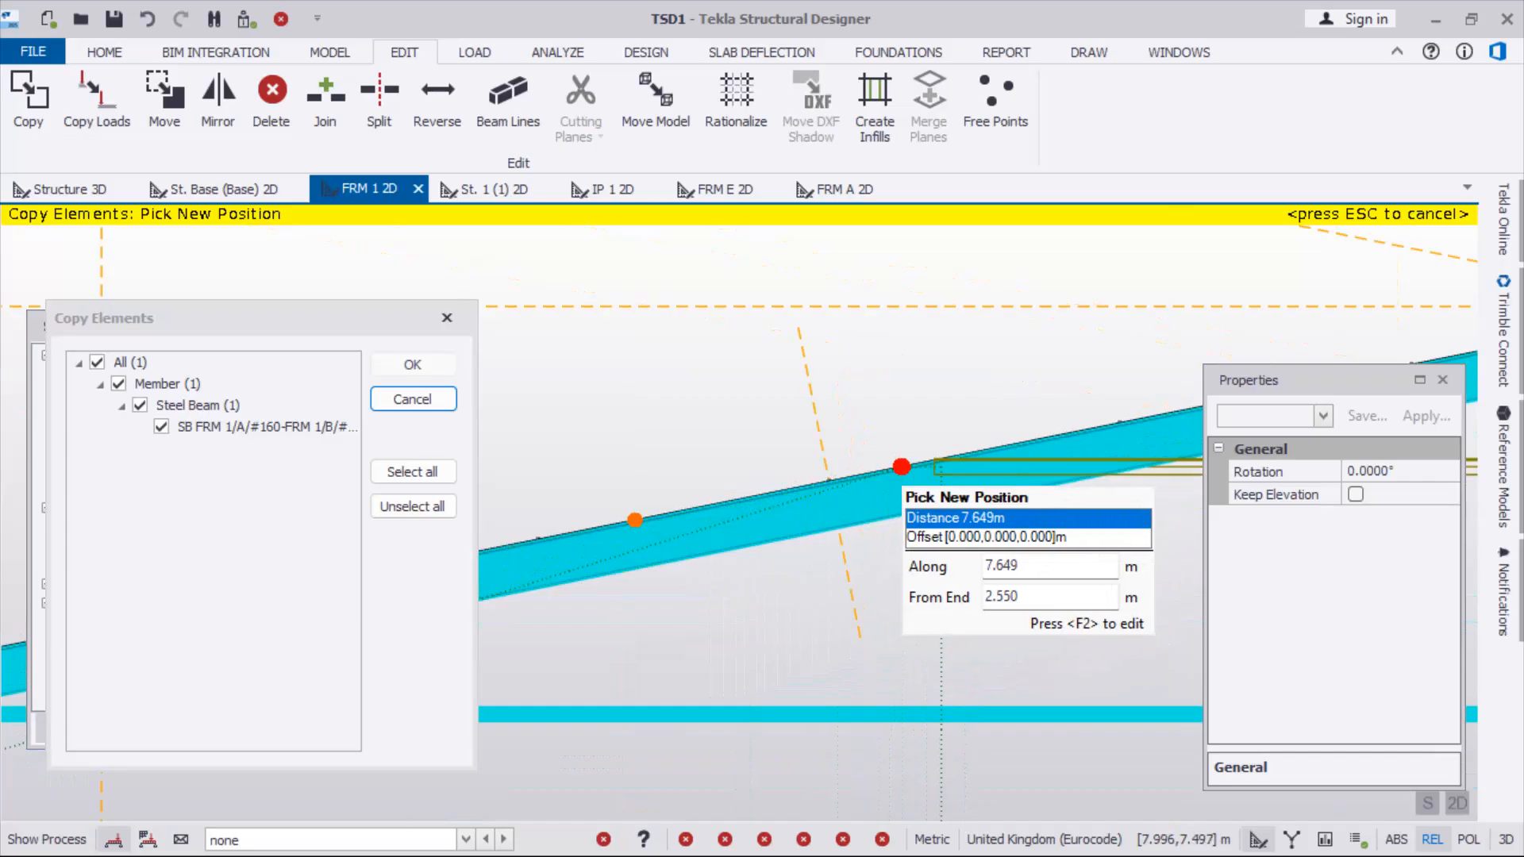
scroll(675, 607, down, 5)
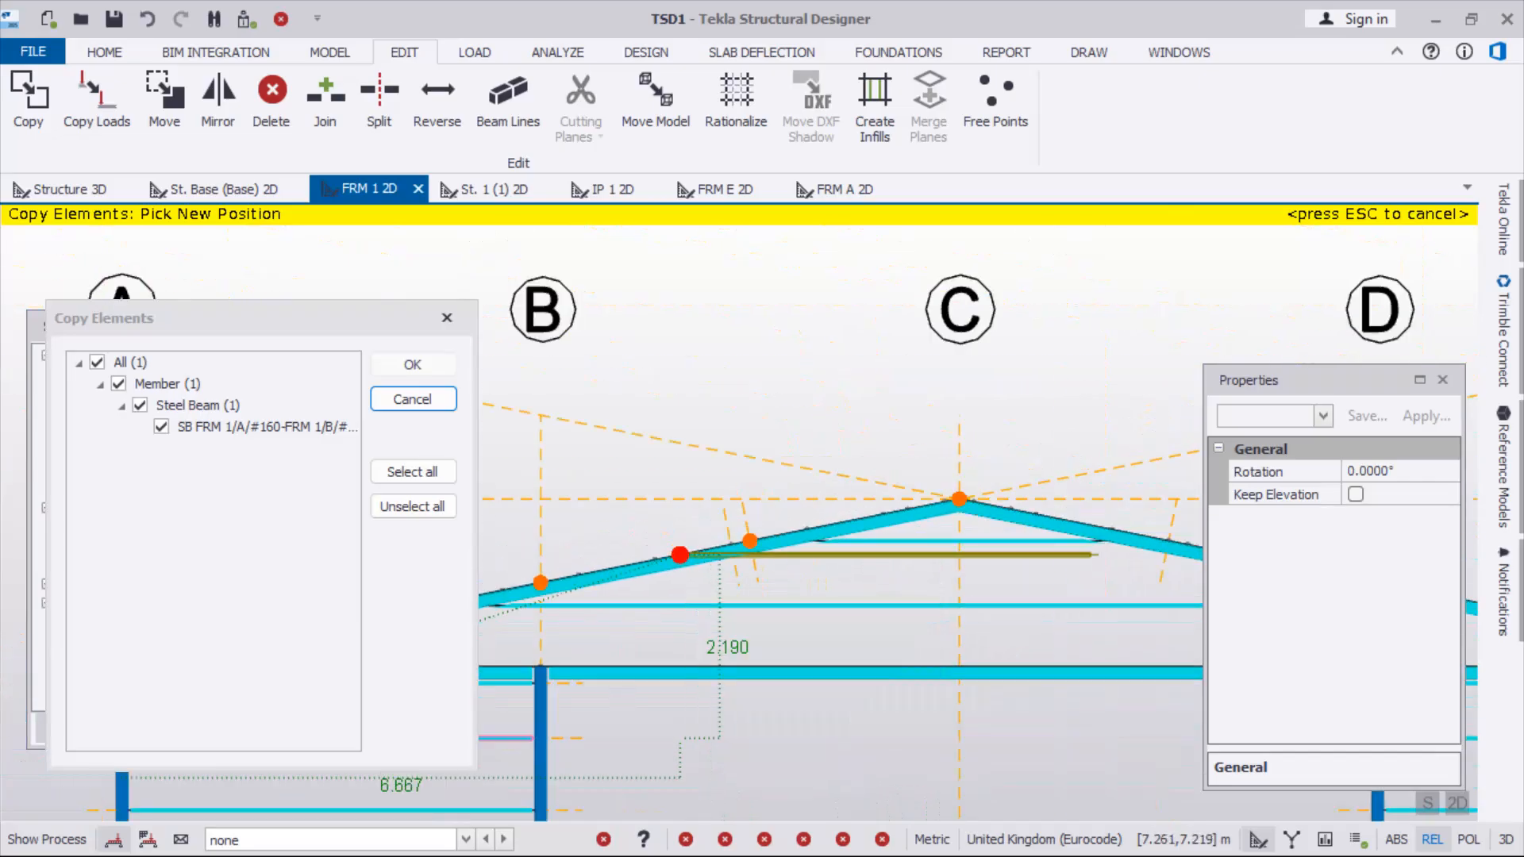
scroll(665, 565, down, 2)
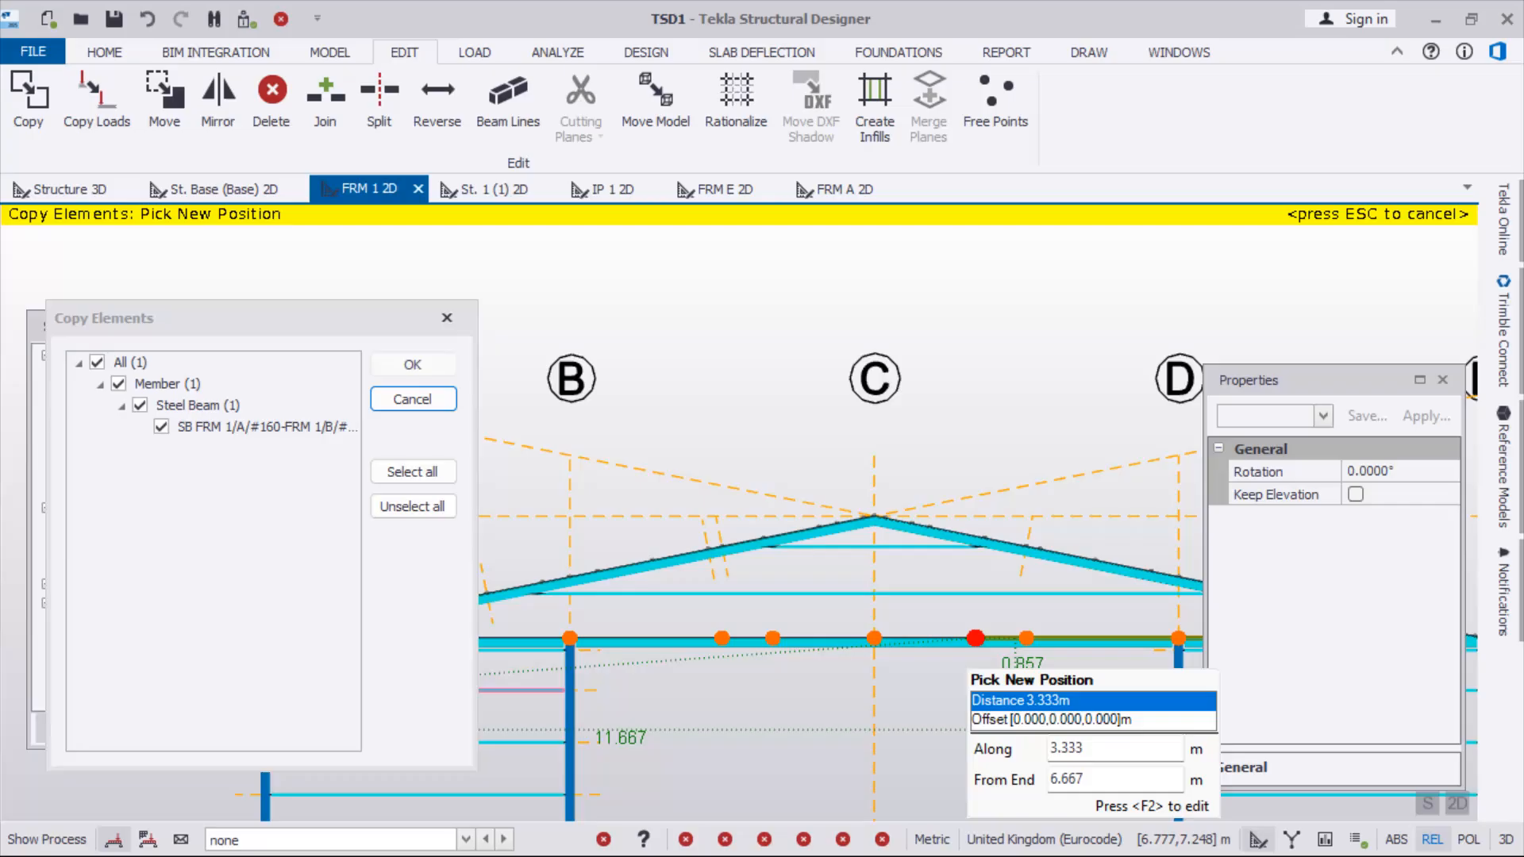
click(975, 637)
Reposition the new gable rail's end towards gridline D on the rafter at X 13.000 m, Y 7.500 m, and clear the selection
scroll(961, 548, up, 3)
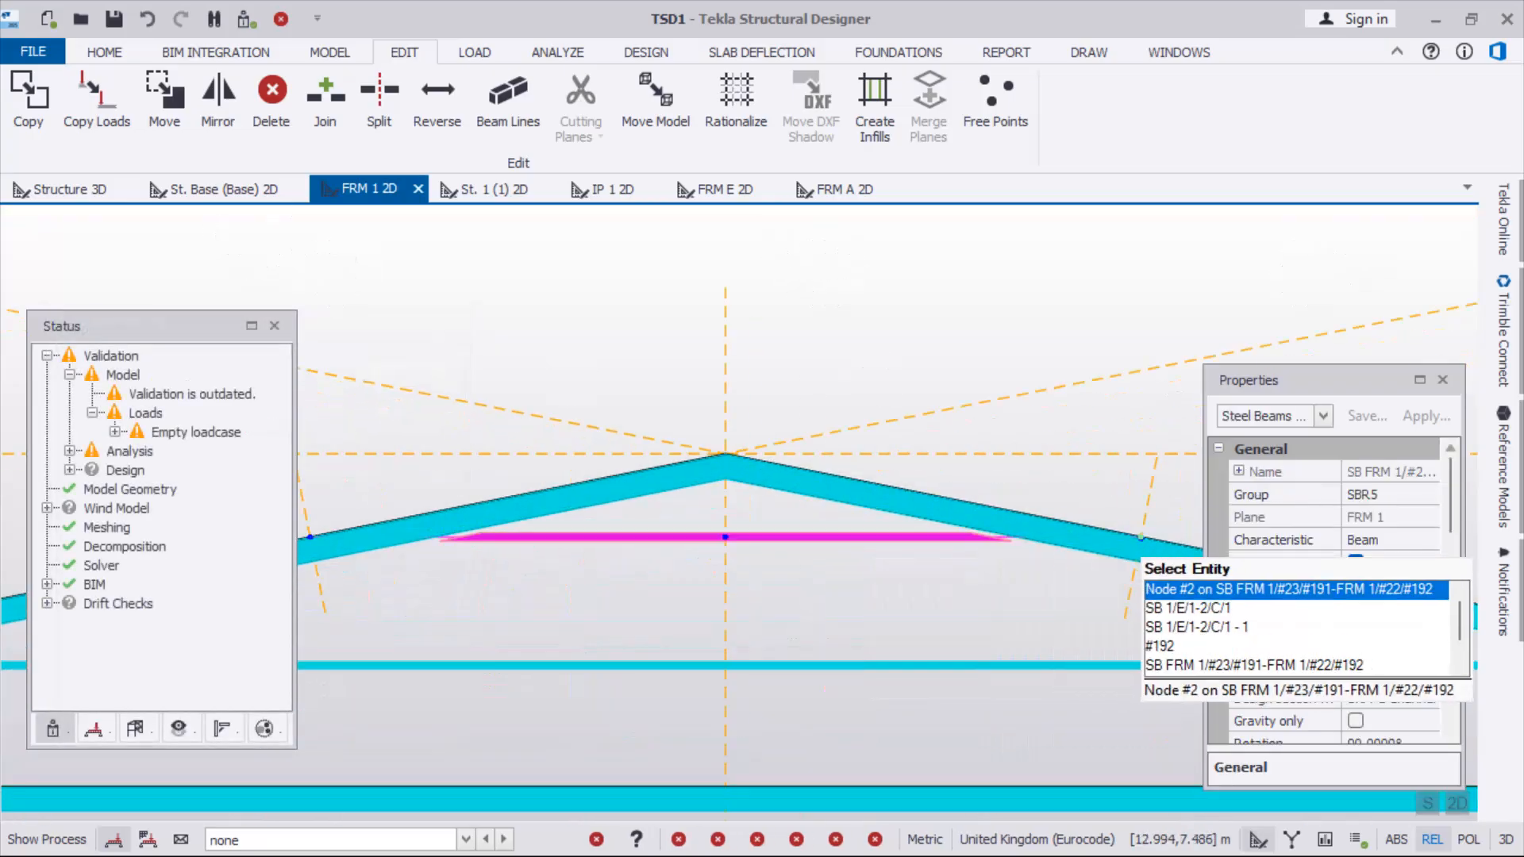
scroll(938, 546, up, 3)
scroll(917, 574, down, 5)
scroll(978, 530, up, 3)
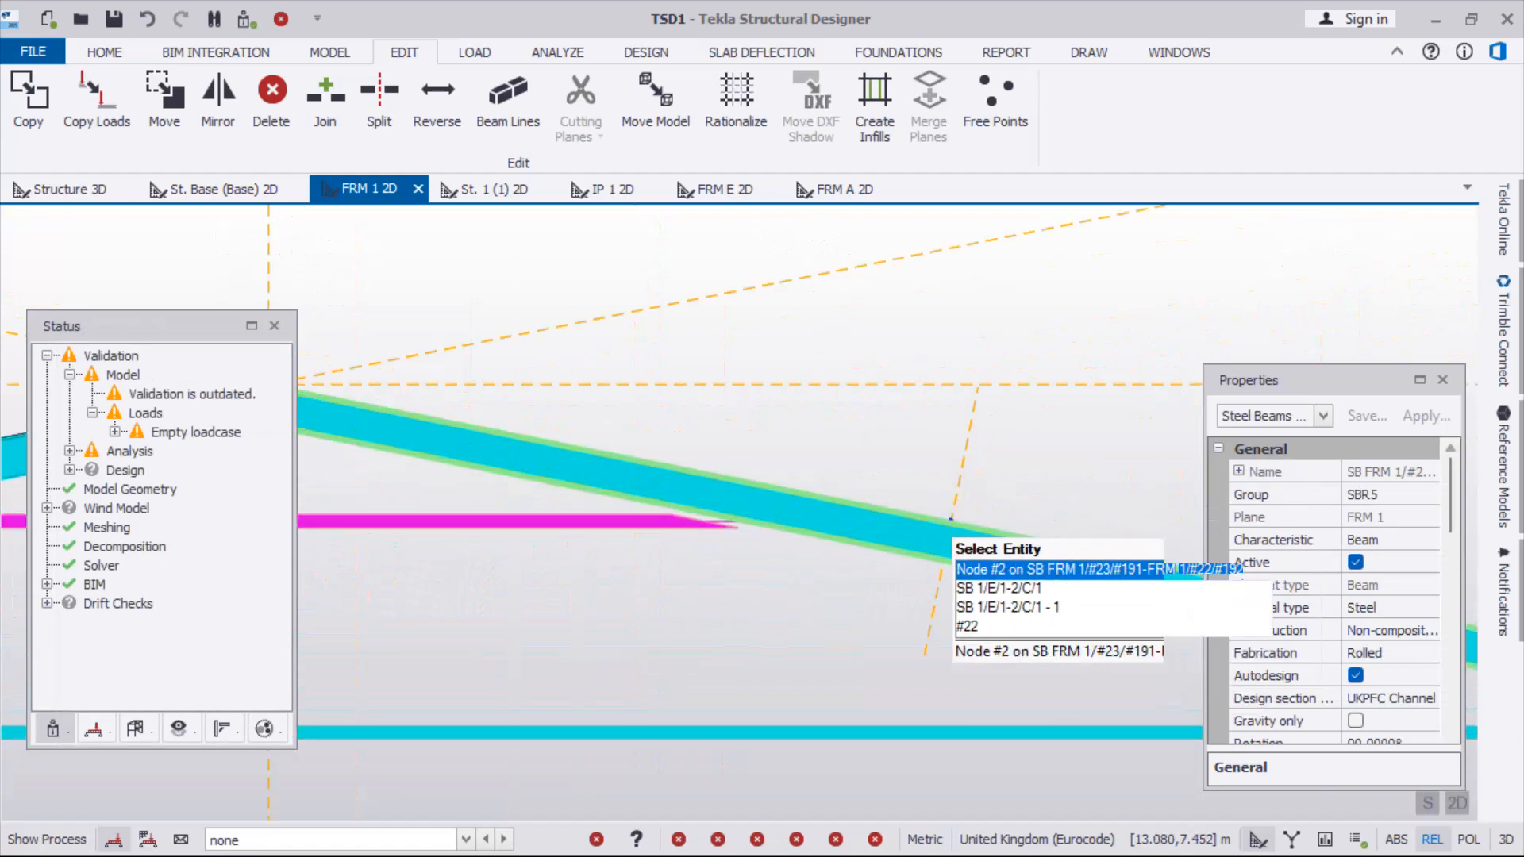
scroll(950, 523, up, 2)
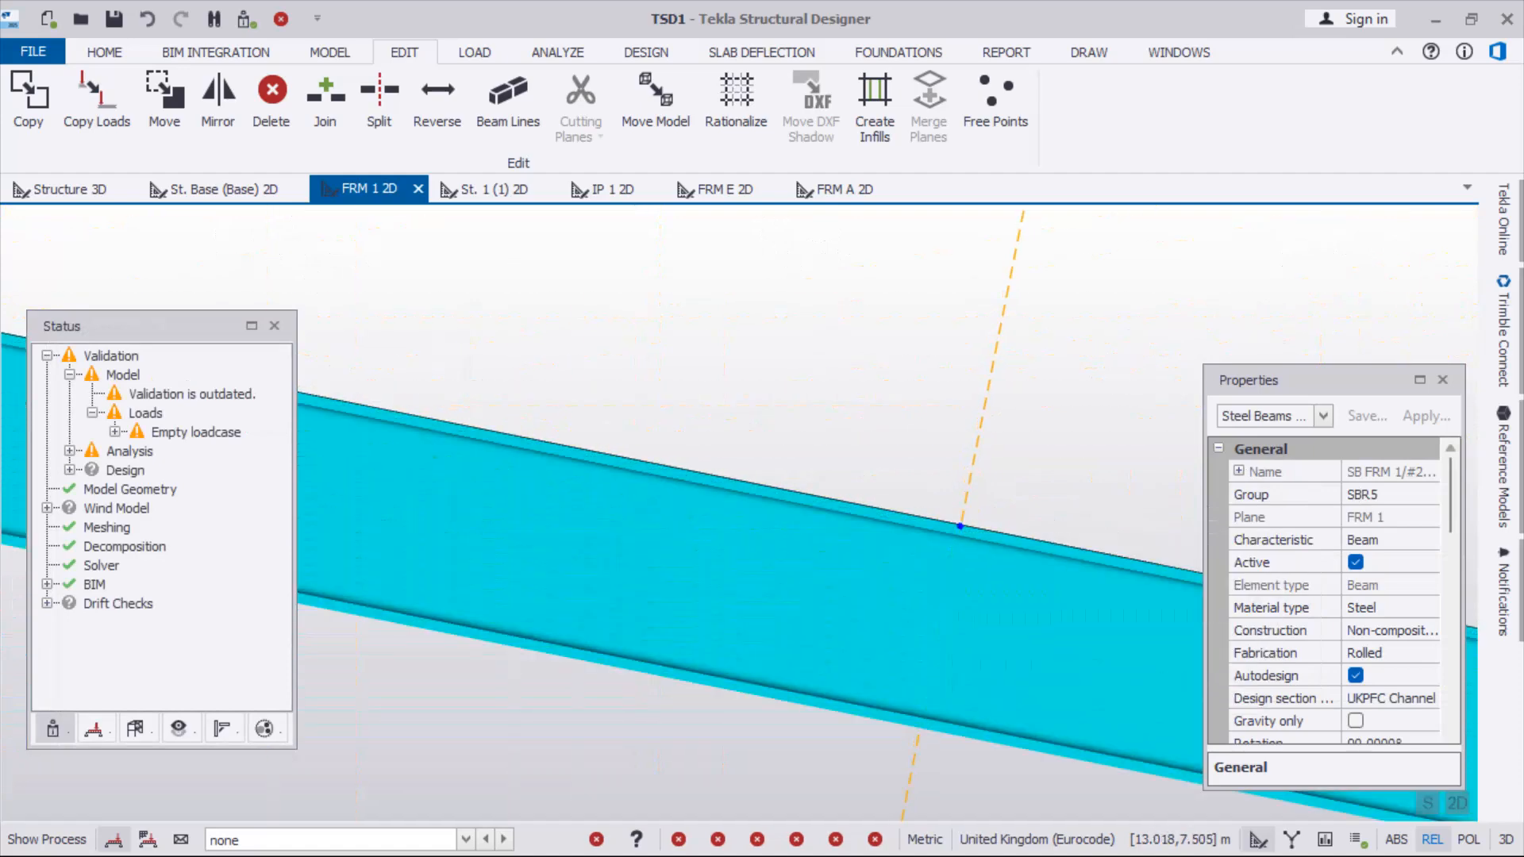
click(960, 527)
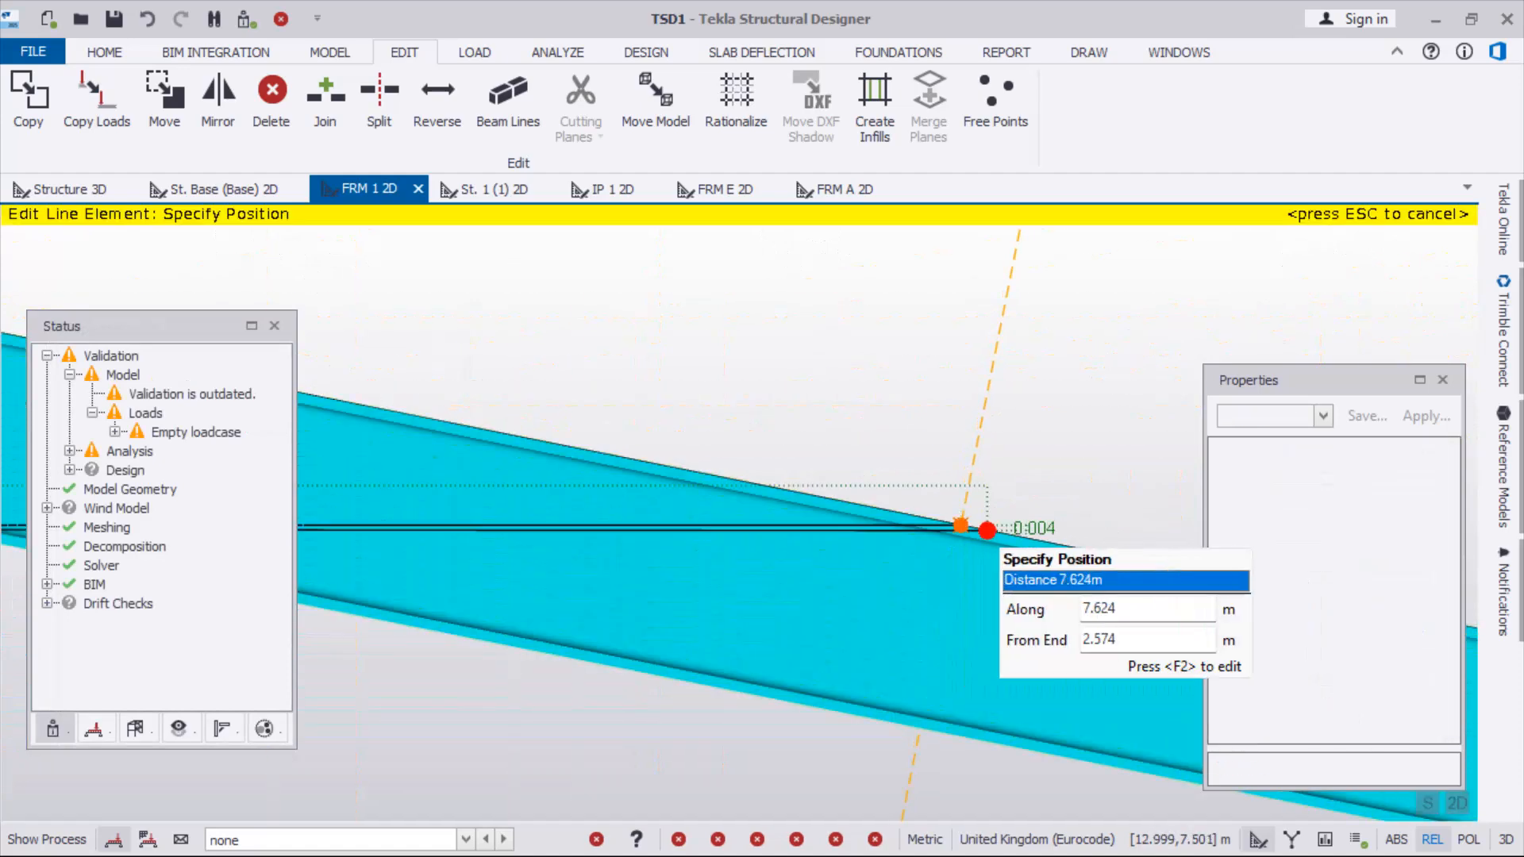
scroll(1002, 531, down, 2)
scroll(1048, 530, down, 2)
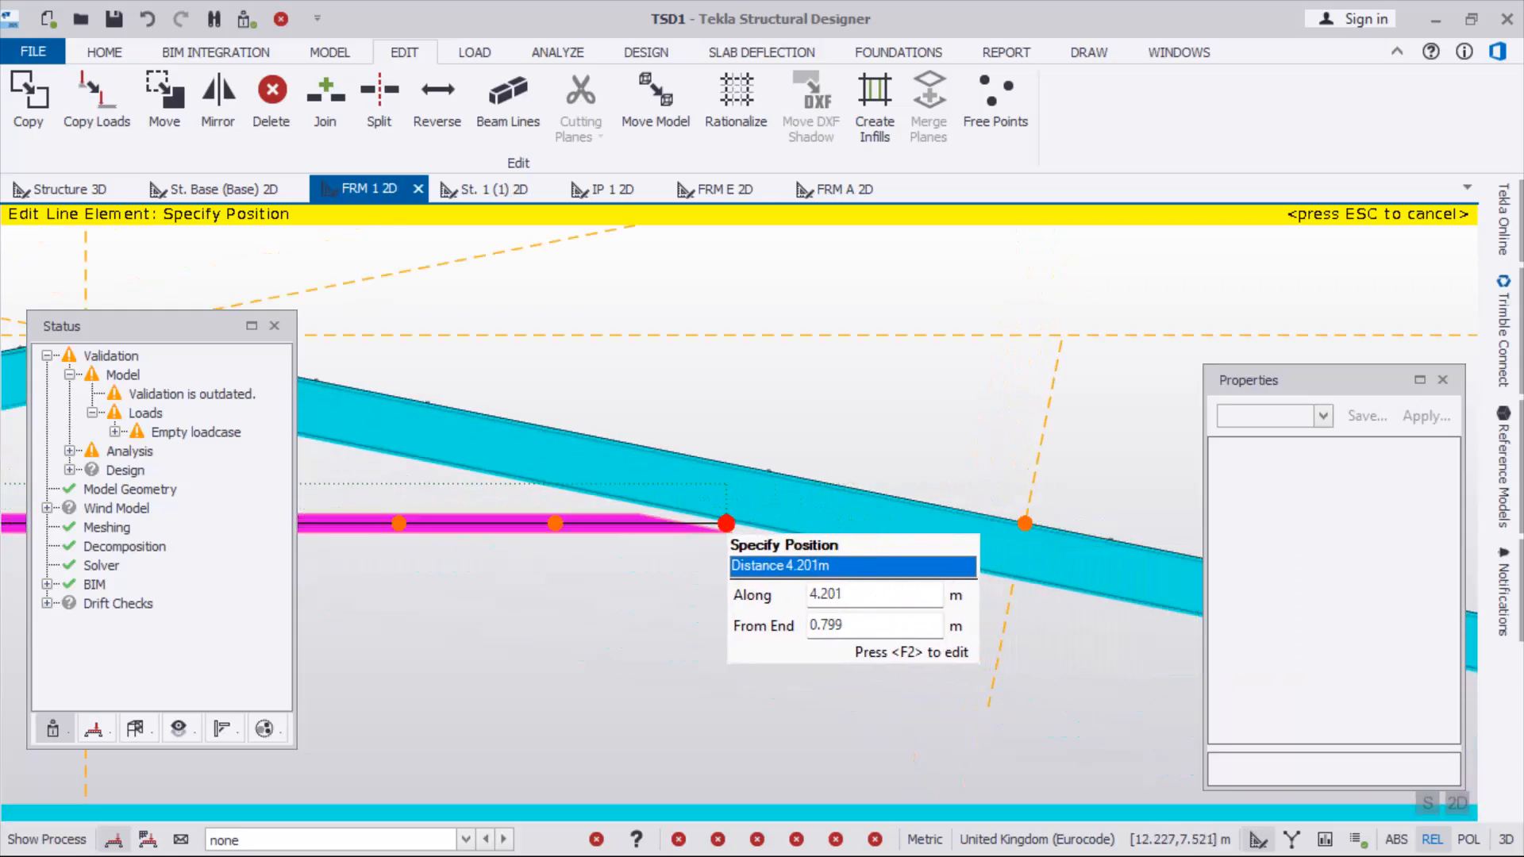
scroll(1035, 517, down, 2)
scroll(1034, 517, down, 2)
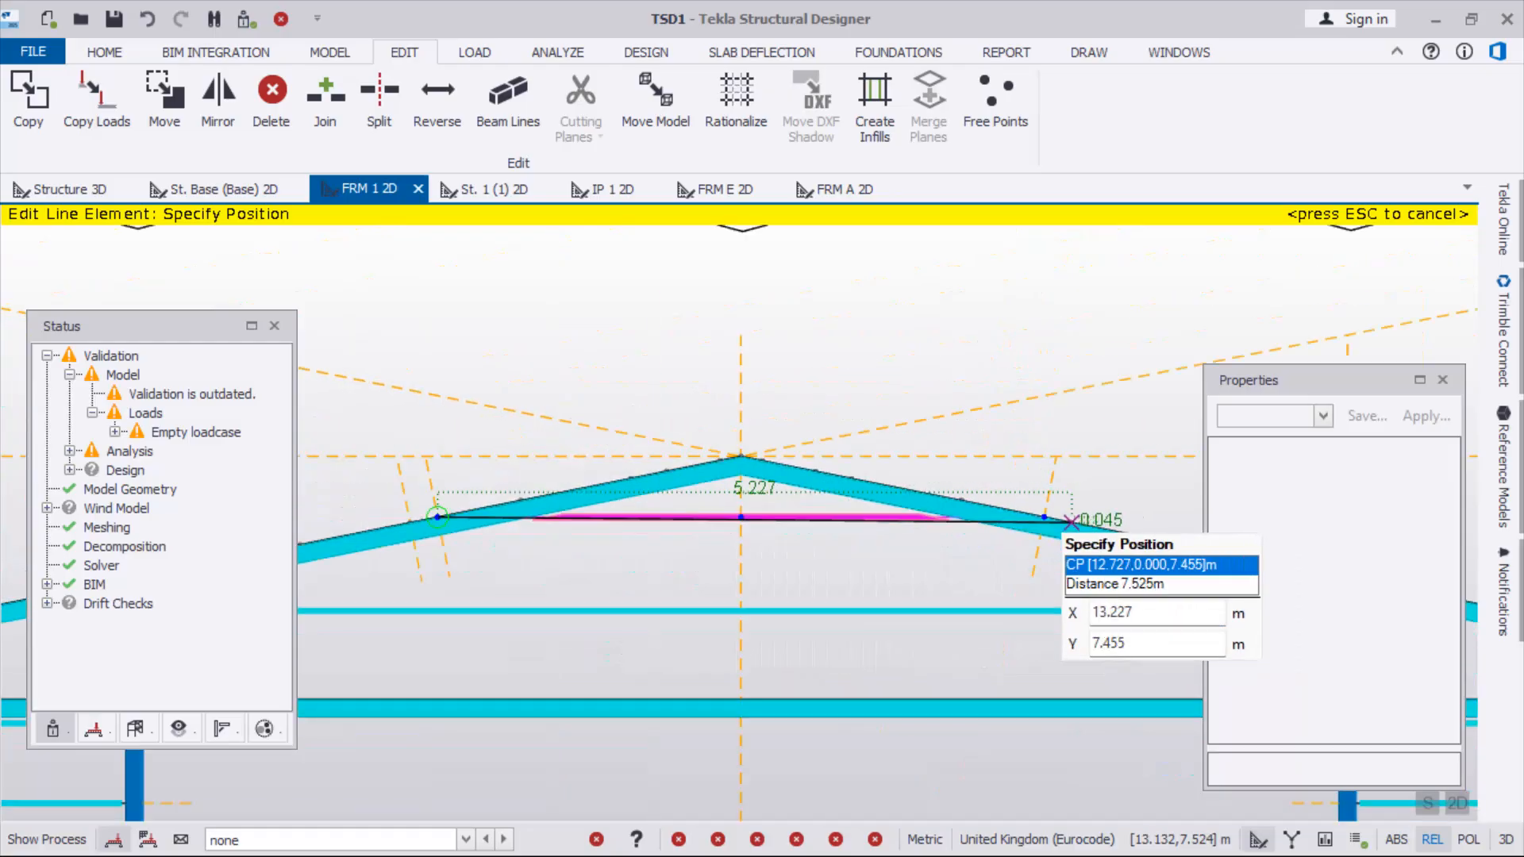
scroll(1064, 520, up, 2)
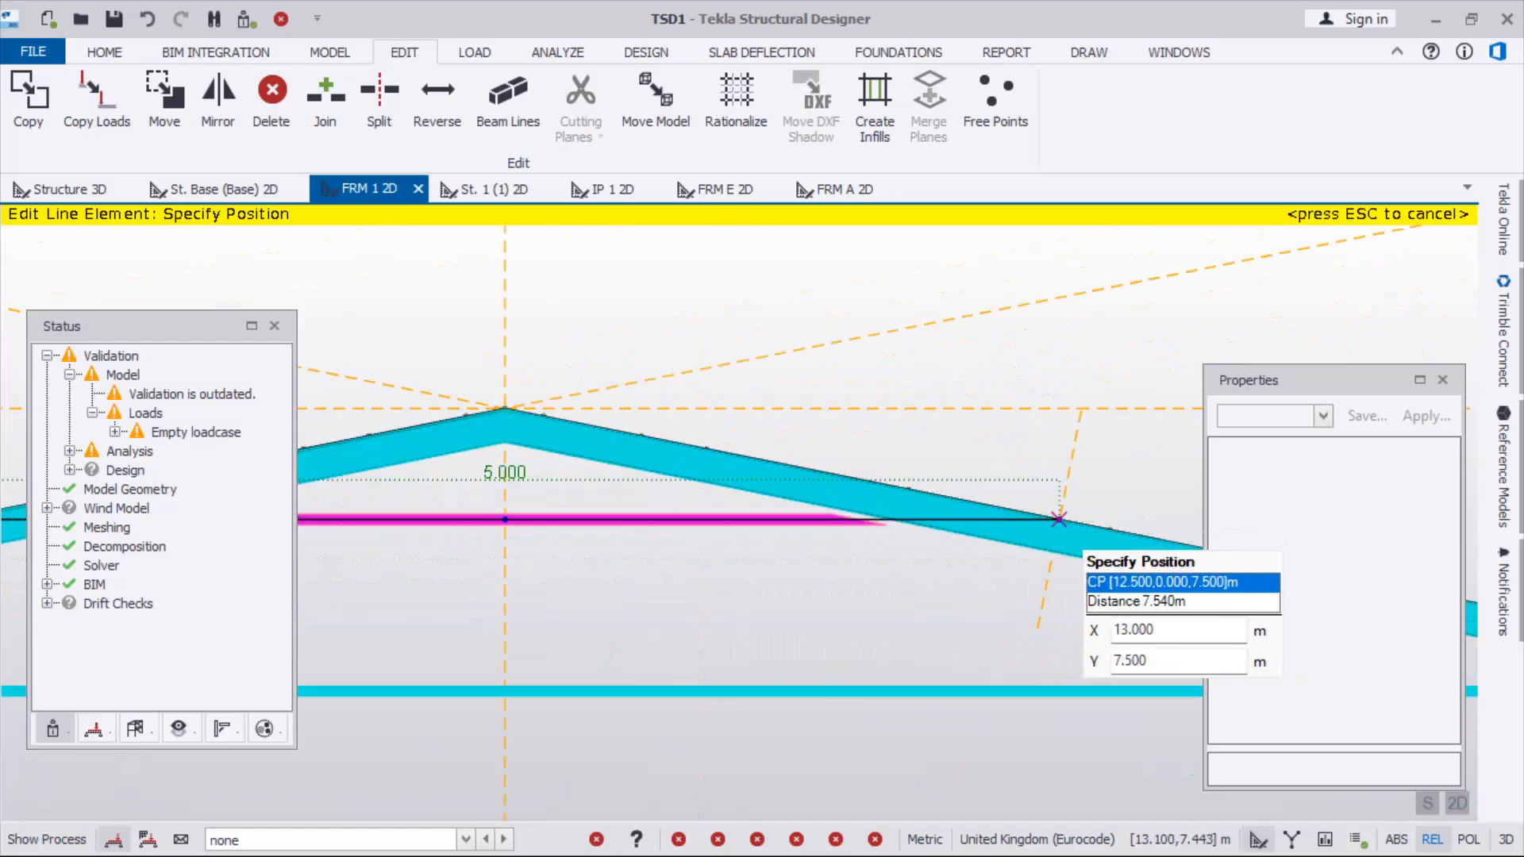
click(1059, 519)
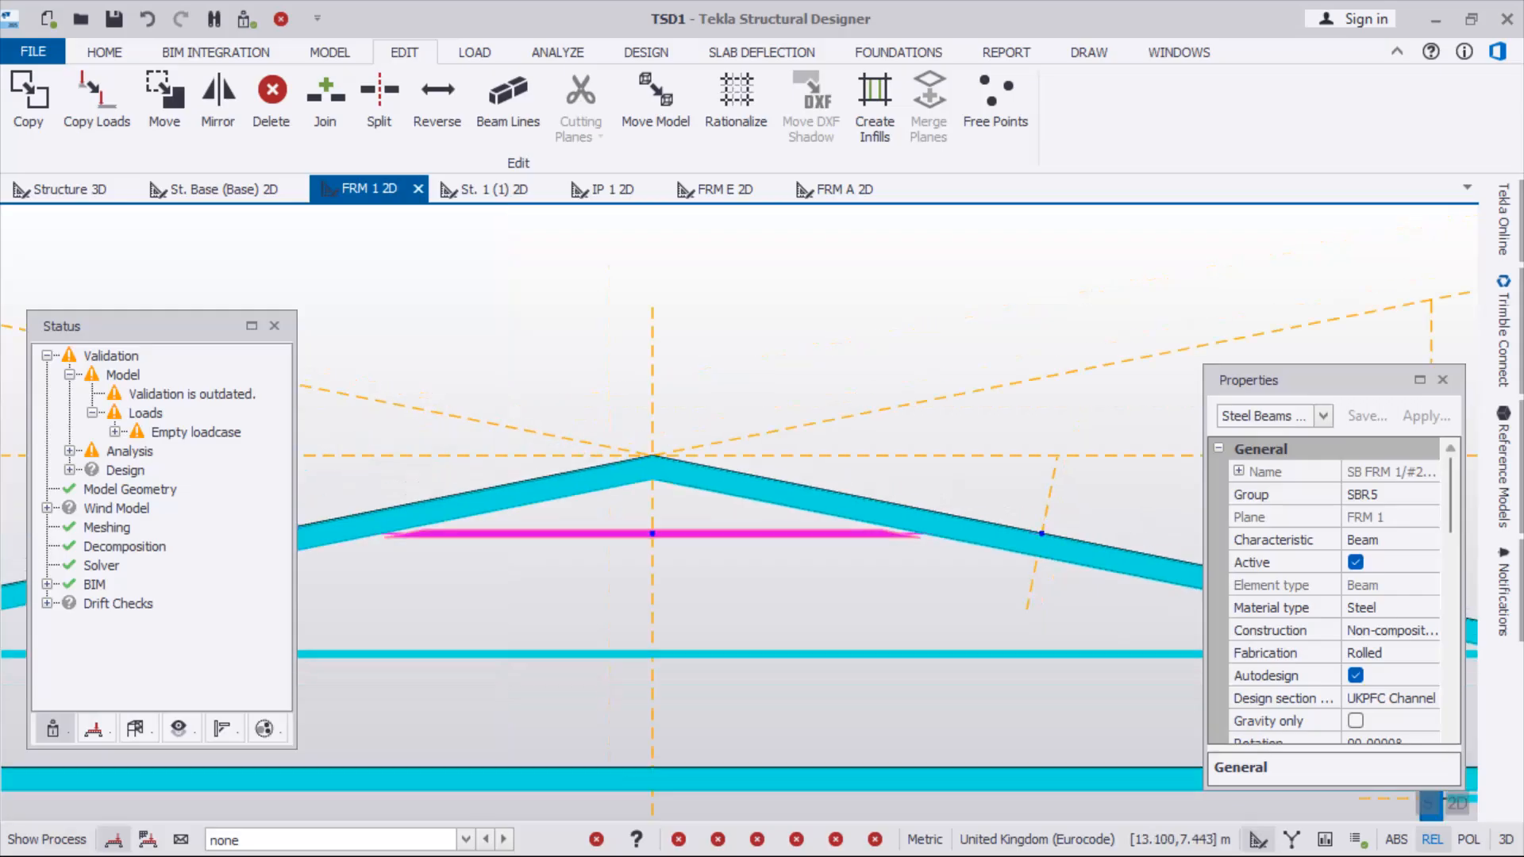
scroll(992, 529, down, 2)
key(Escape)
scroll(907, 478, down, 2)
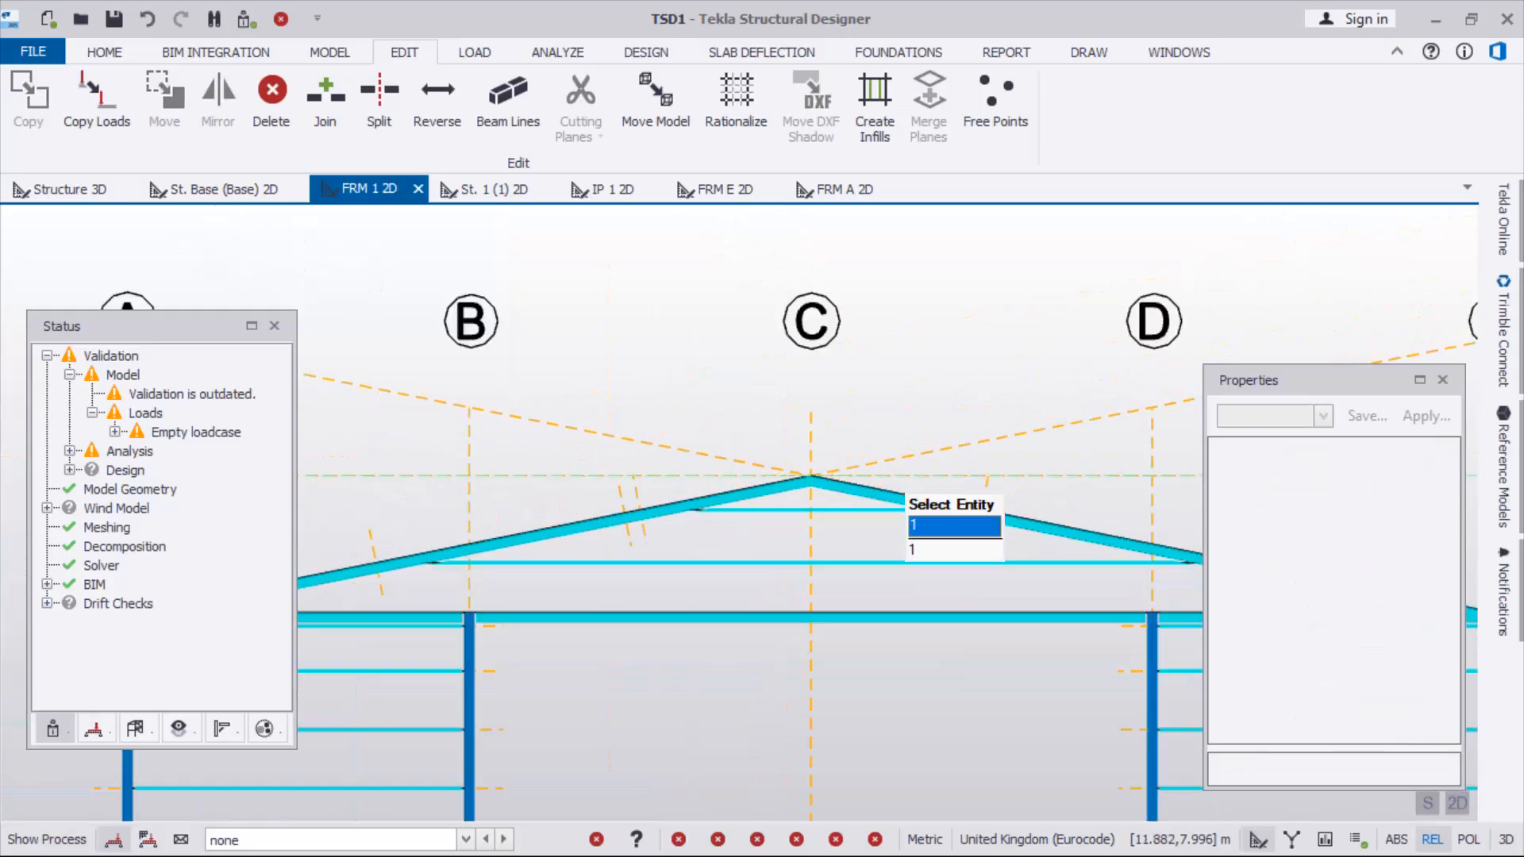
Validate the model again with the new gable rail in place
click(105, 53)
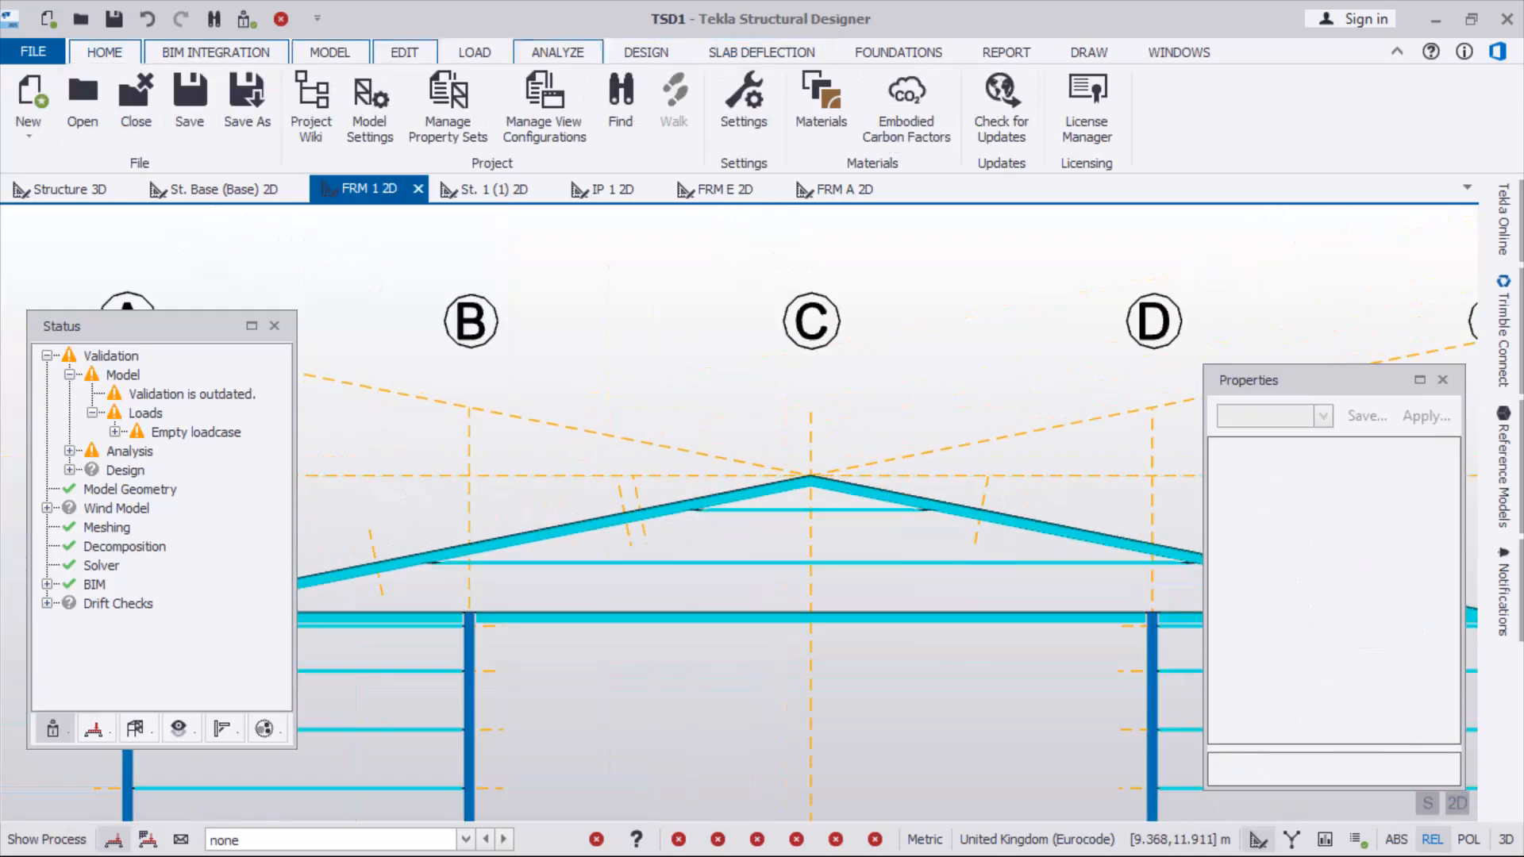
click(330, 52)
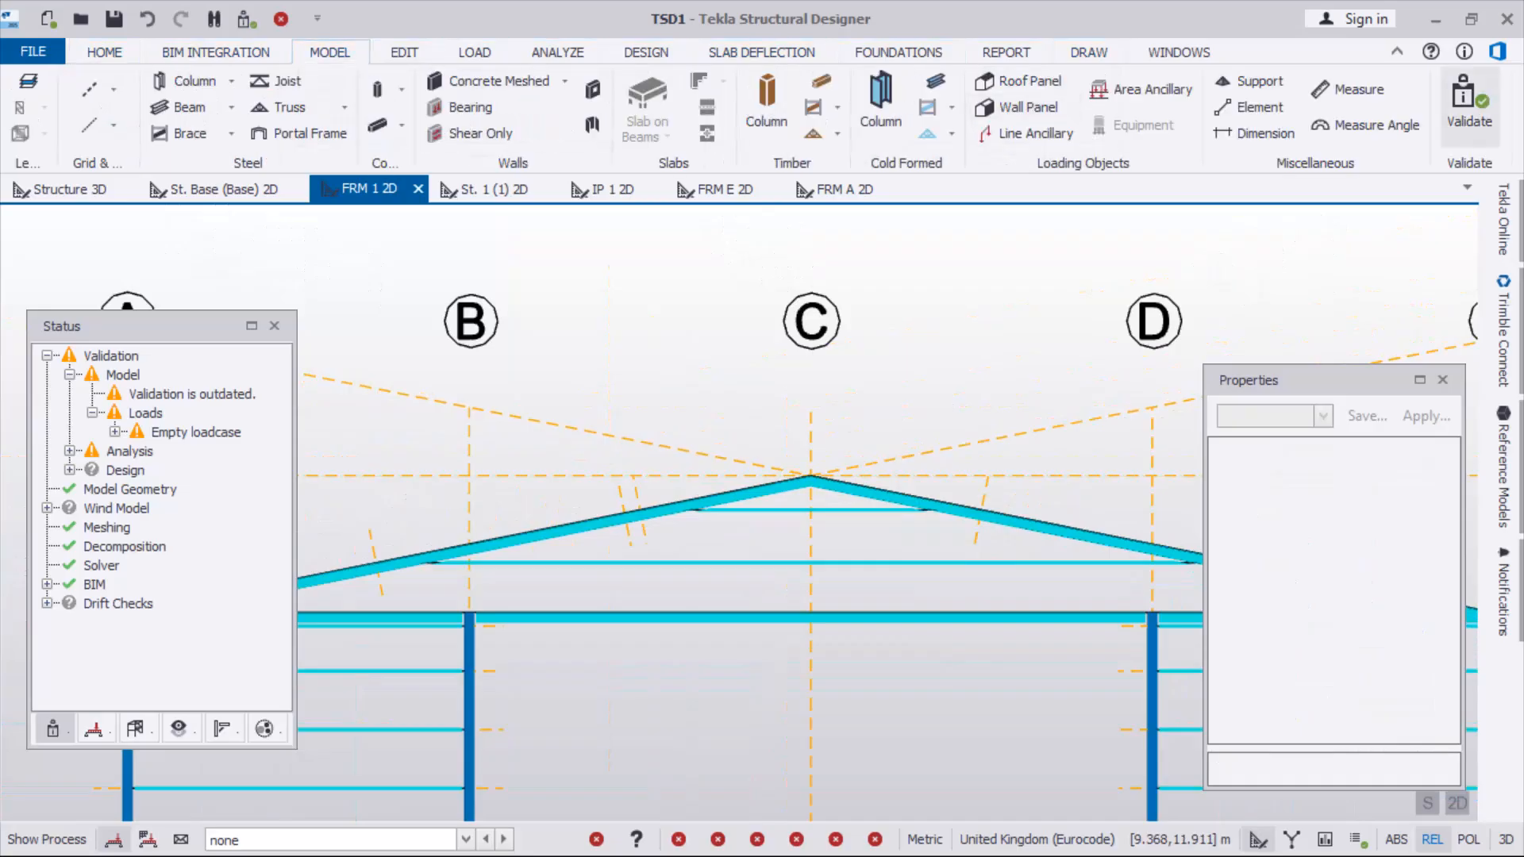
click(1469, 100)
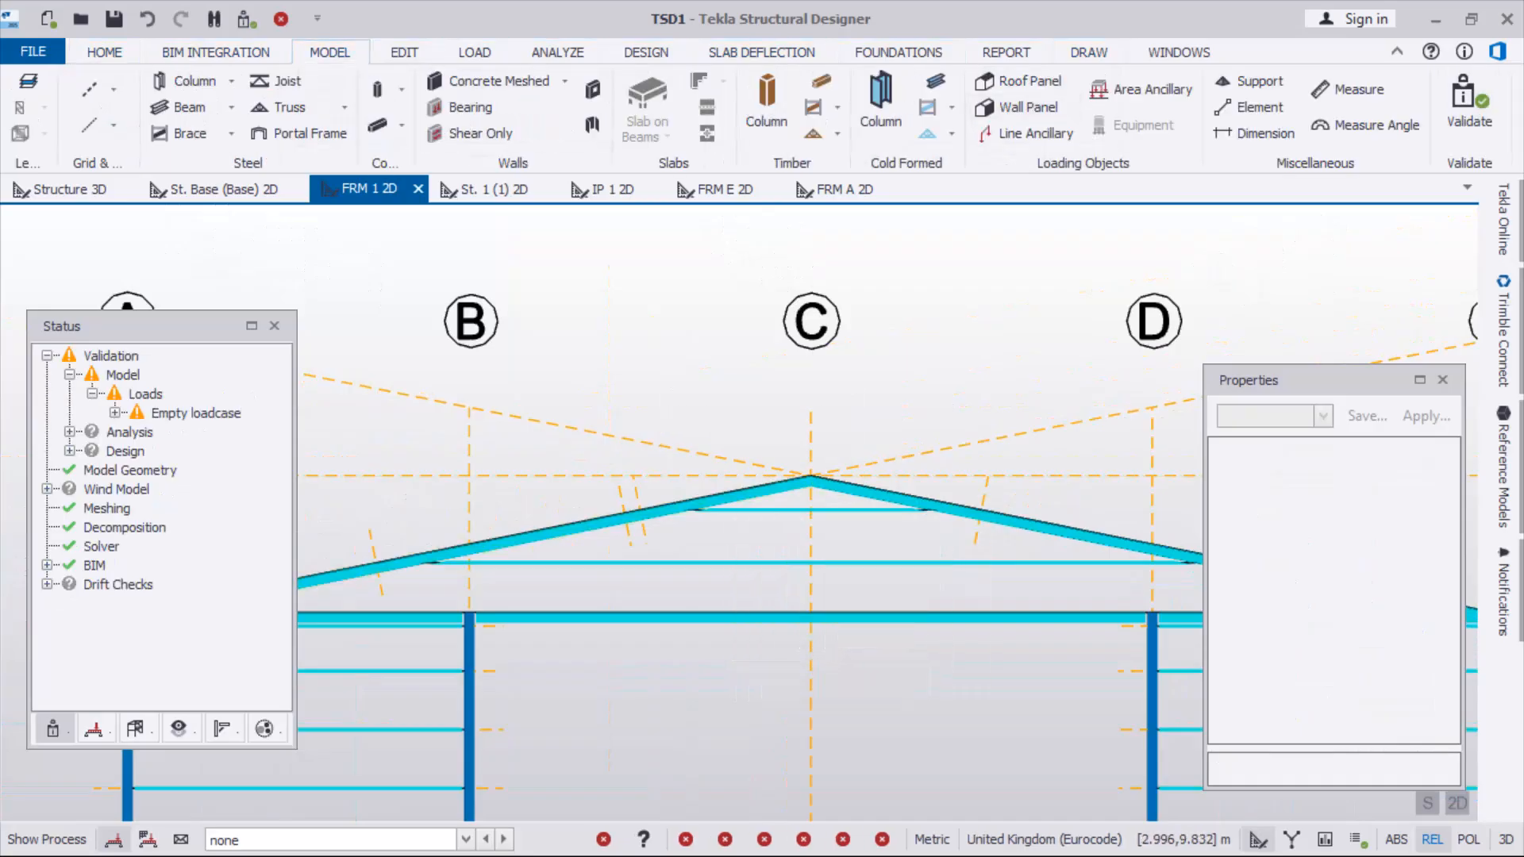
scroll(945, 316, down, 5)
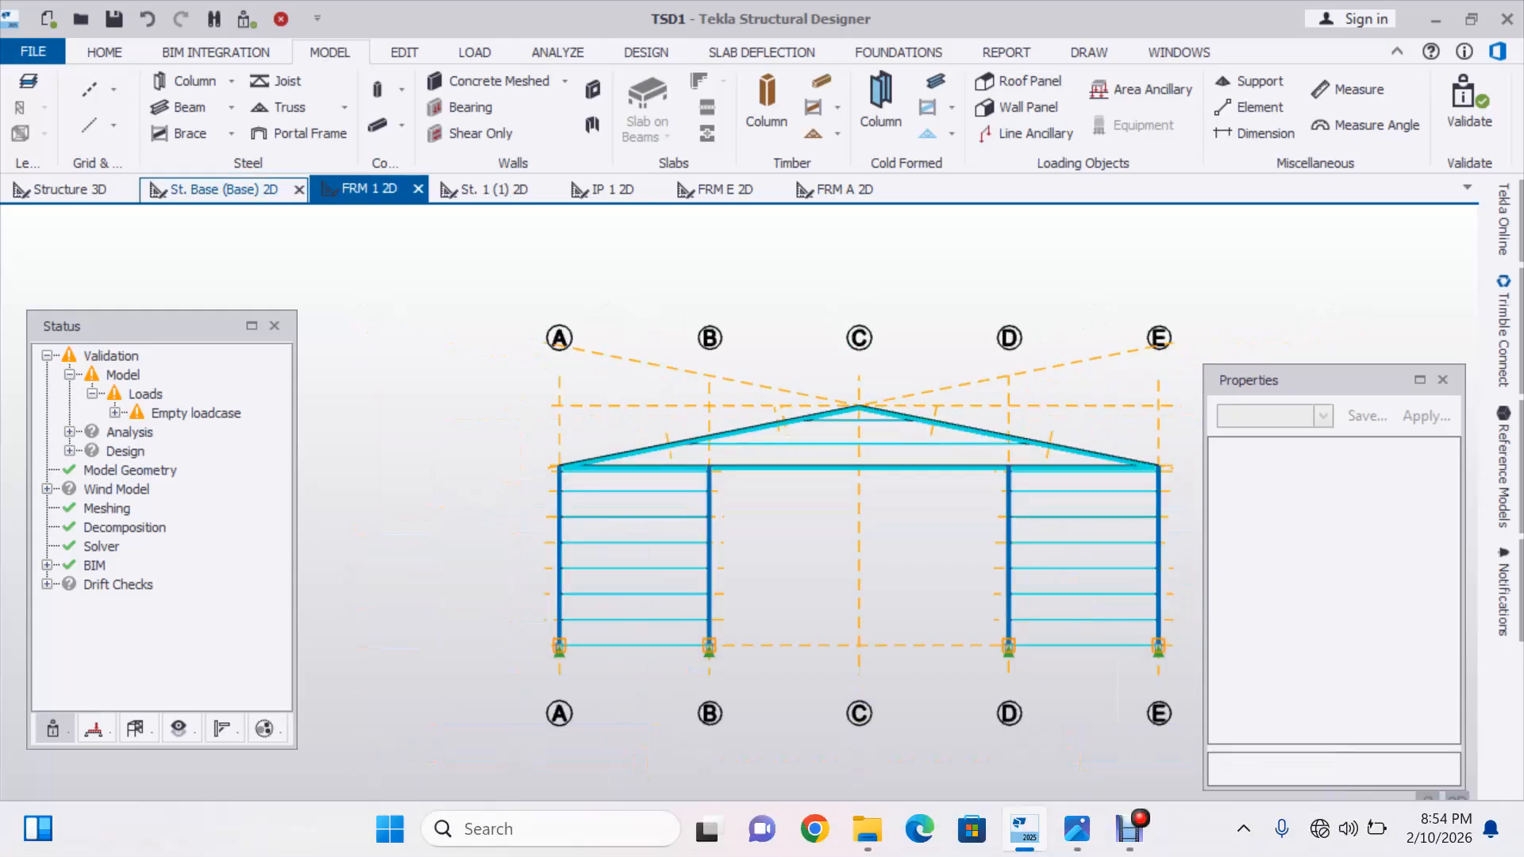
In the 3D structure's right side view, select the end bay's frame 2, roof members, side rails and bracing, leaving out frame 1 and the base members
click(70, 189)
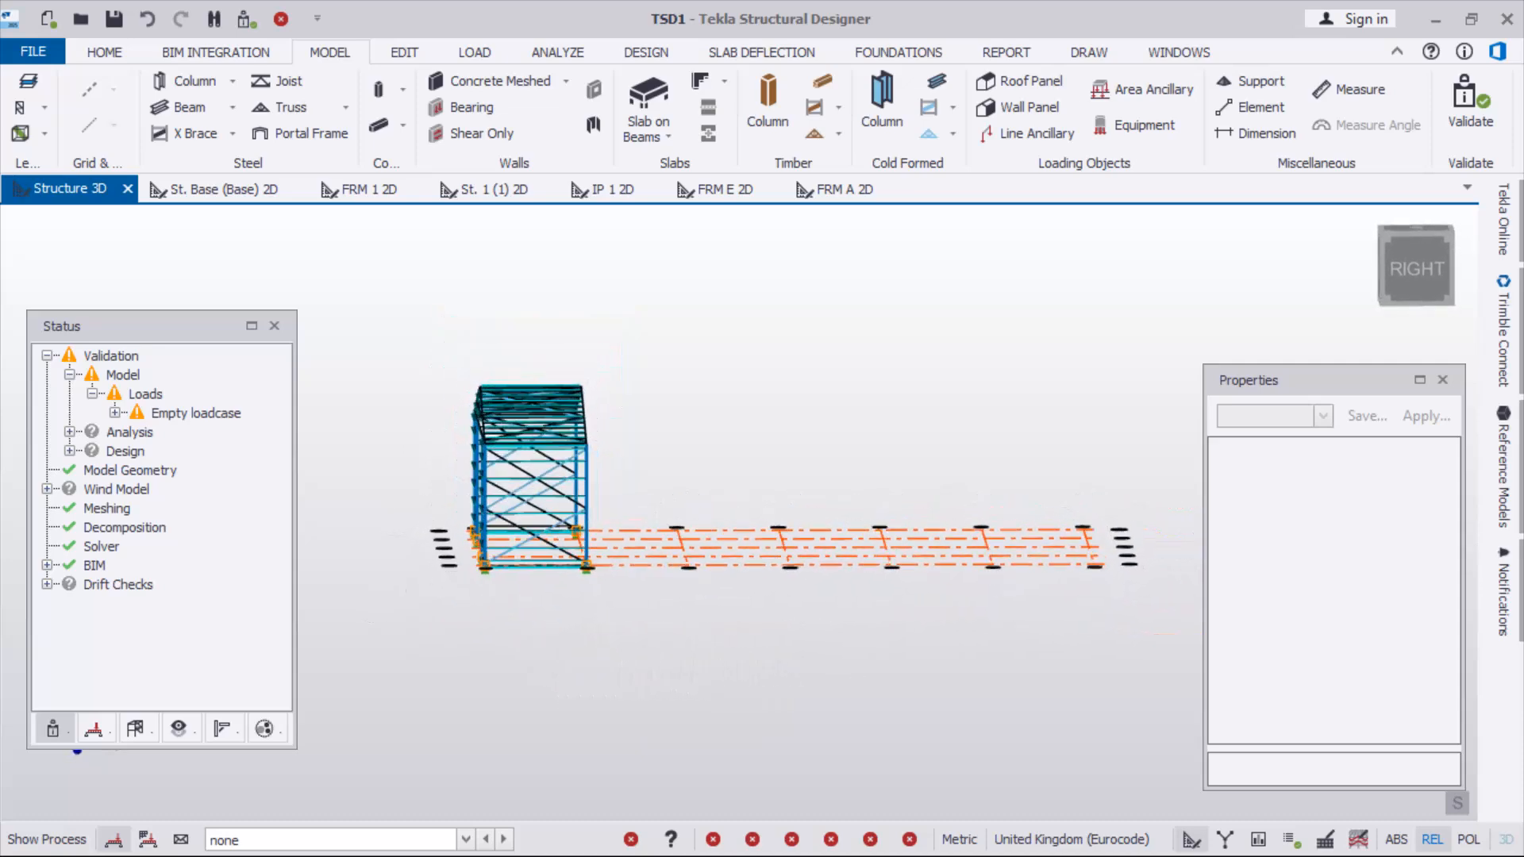
scroll(548, 430, up, 8)
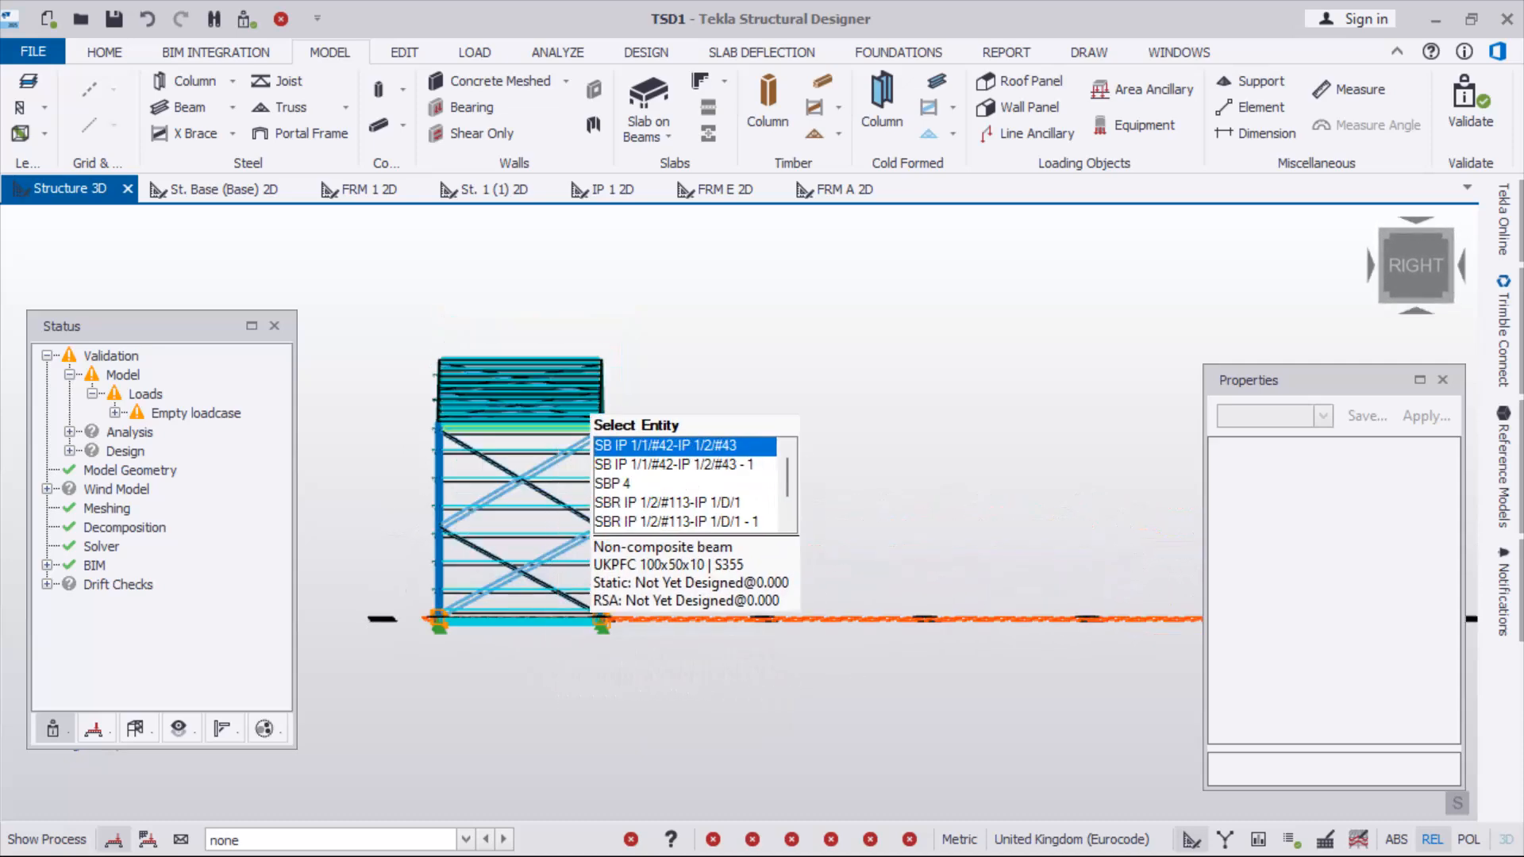
scroll(778, 309, down, 3)
right_drag(714, 492, 687, 512)
click(1381, 295)
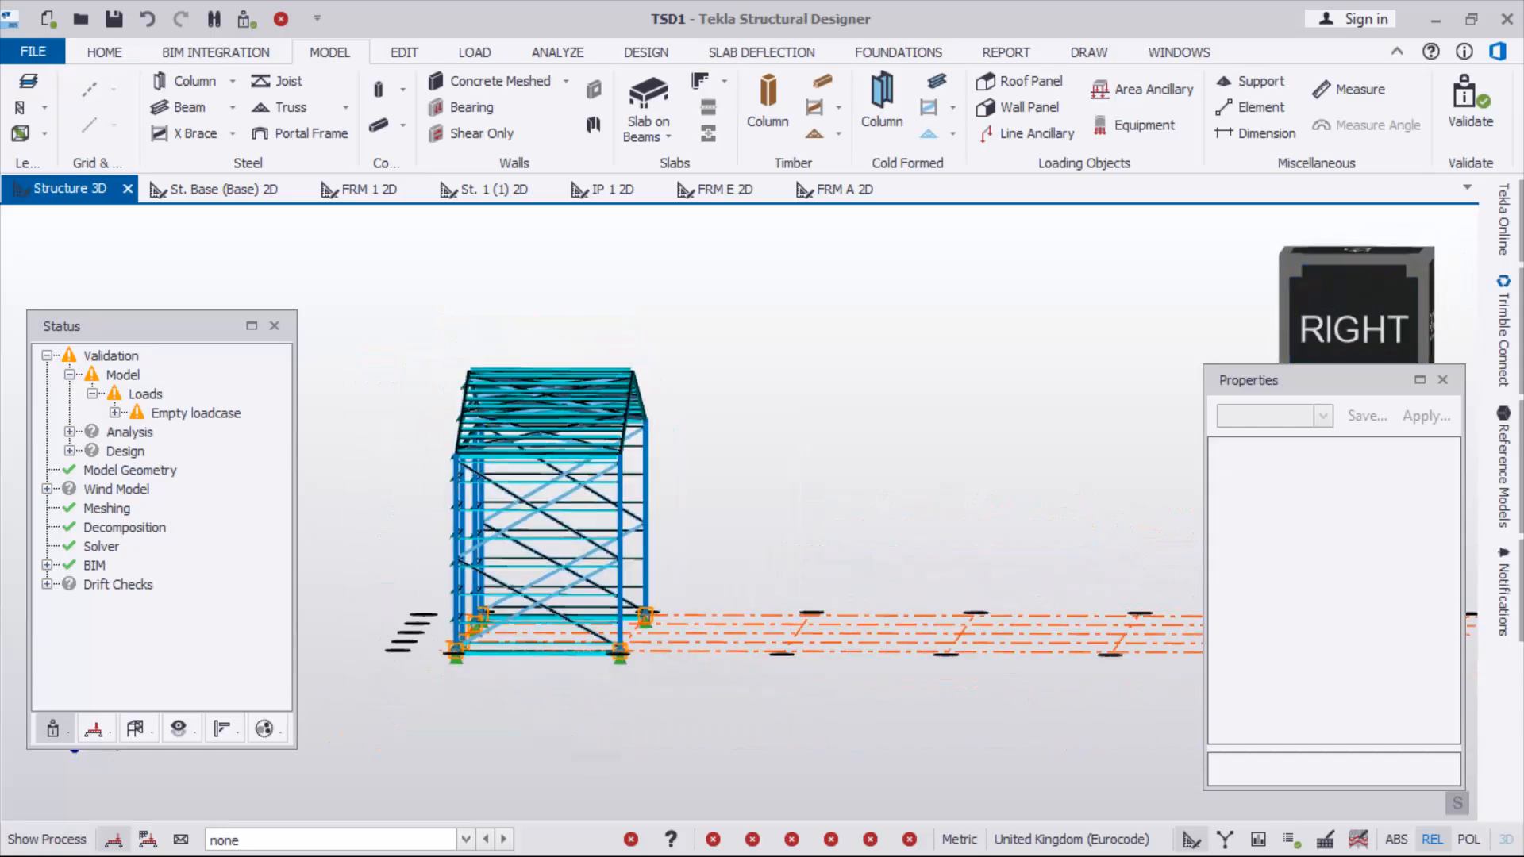
scroll(553, 518, up, 6)
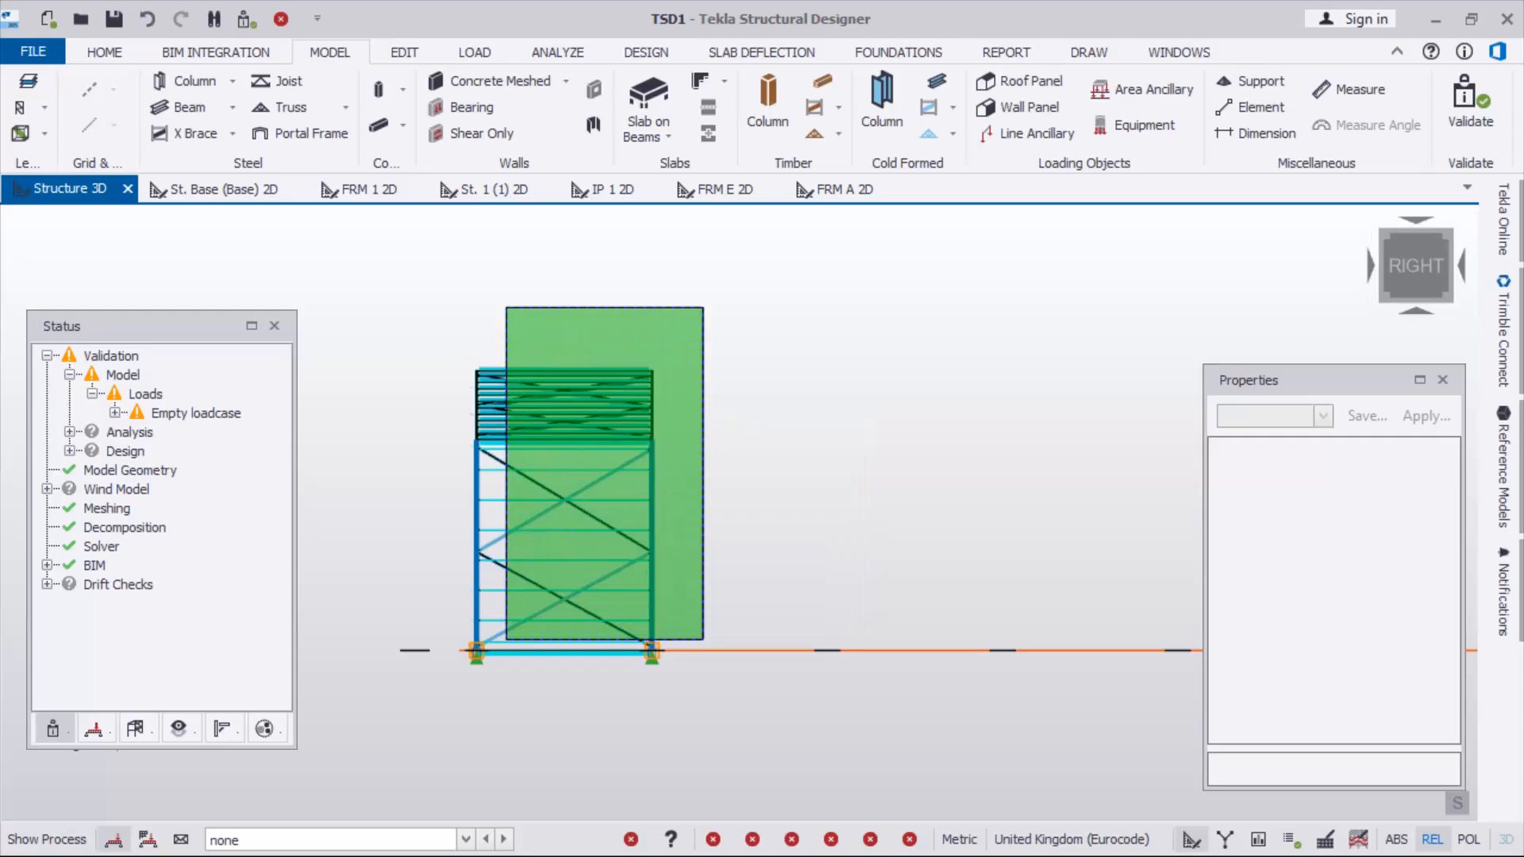
drag(507, 639, 505, 640)
Examine the selected bay members around the column bases, lowest side rails, bracing and roof in 3D
scroll(509, 649, up, 3)
scroll(750, 637, up, 4)
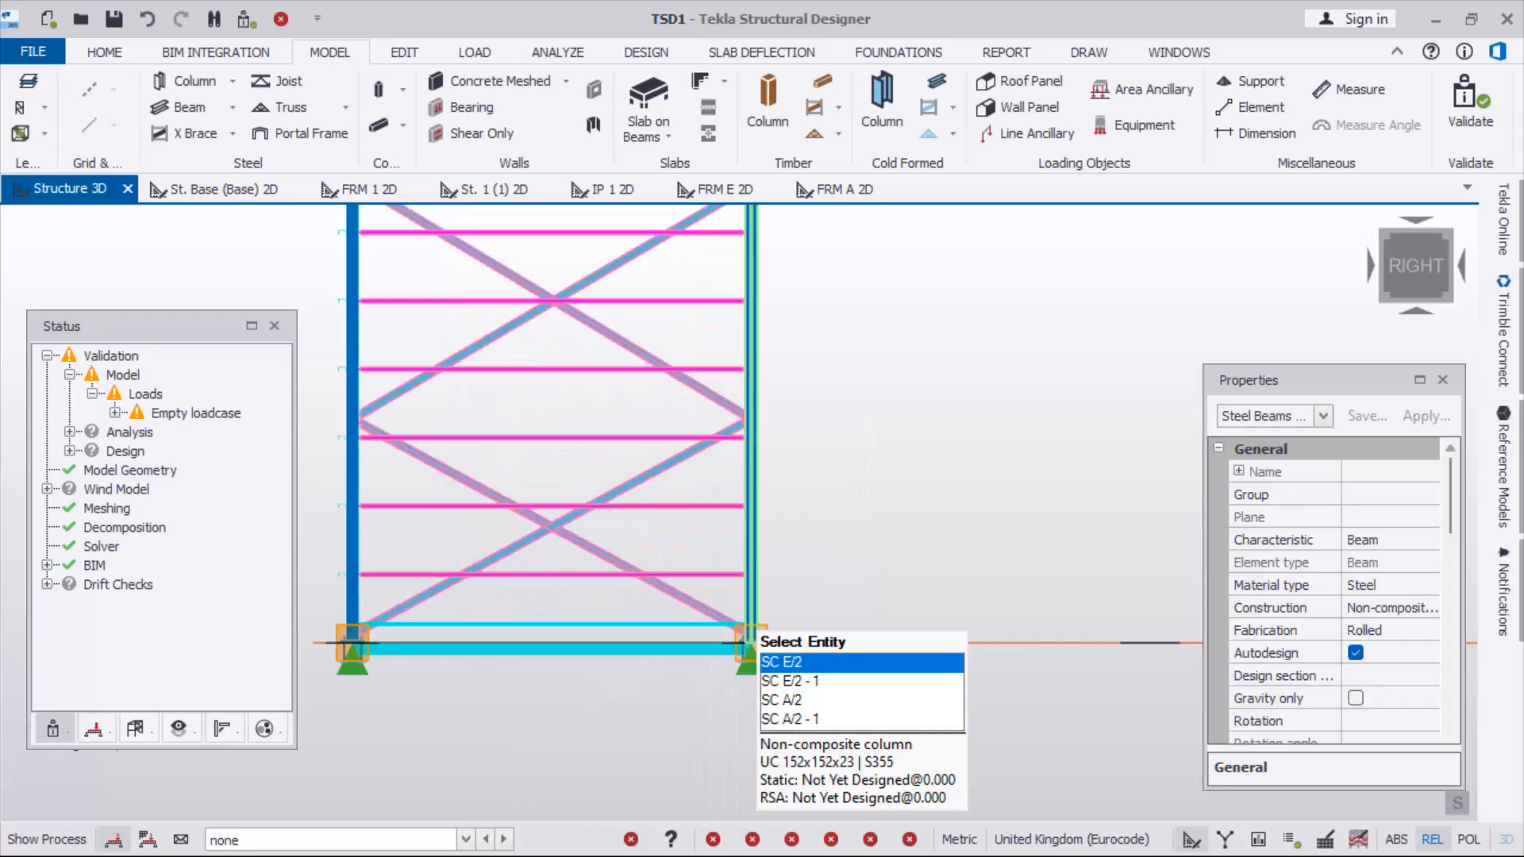
scroll(750, 637, down, 2)
scroll(730, 594, up, 4)
scroll(897, 530, down, 7)
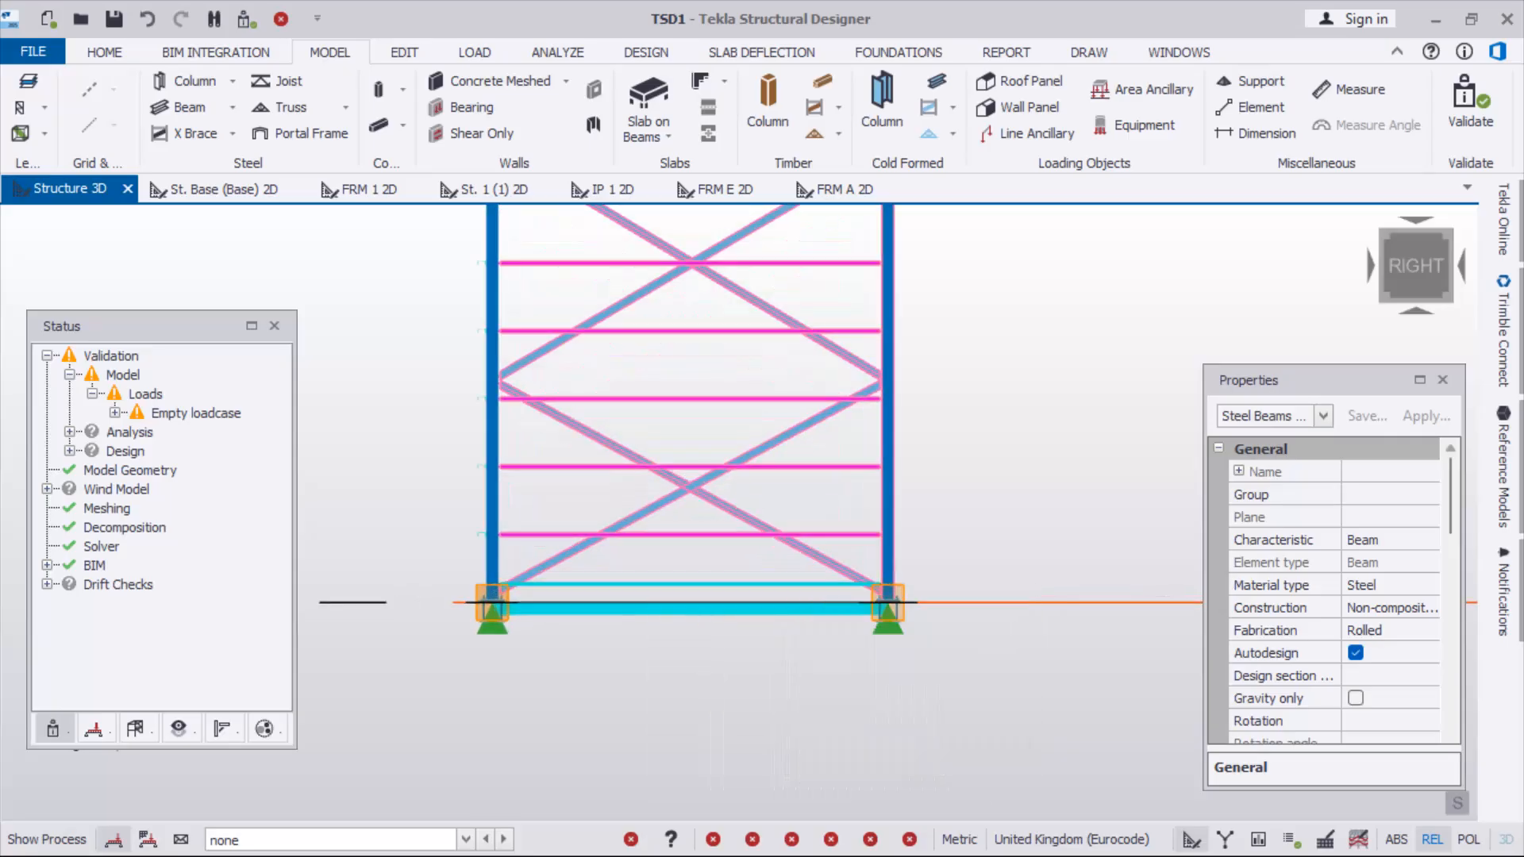
scroll(706, 642, down, 2)
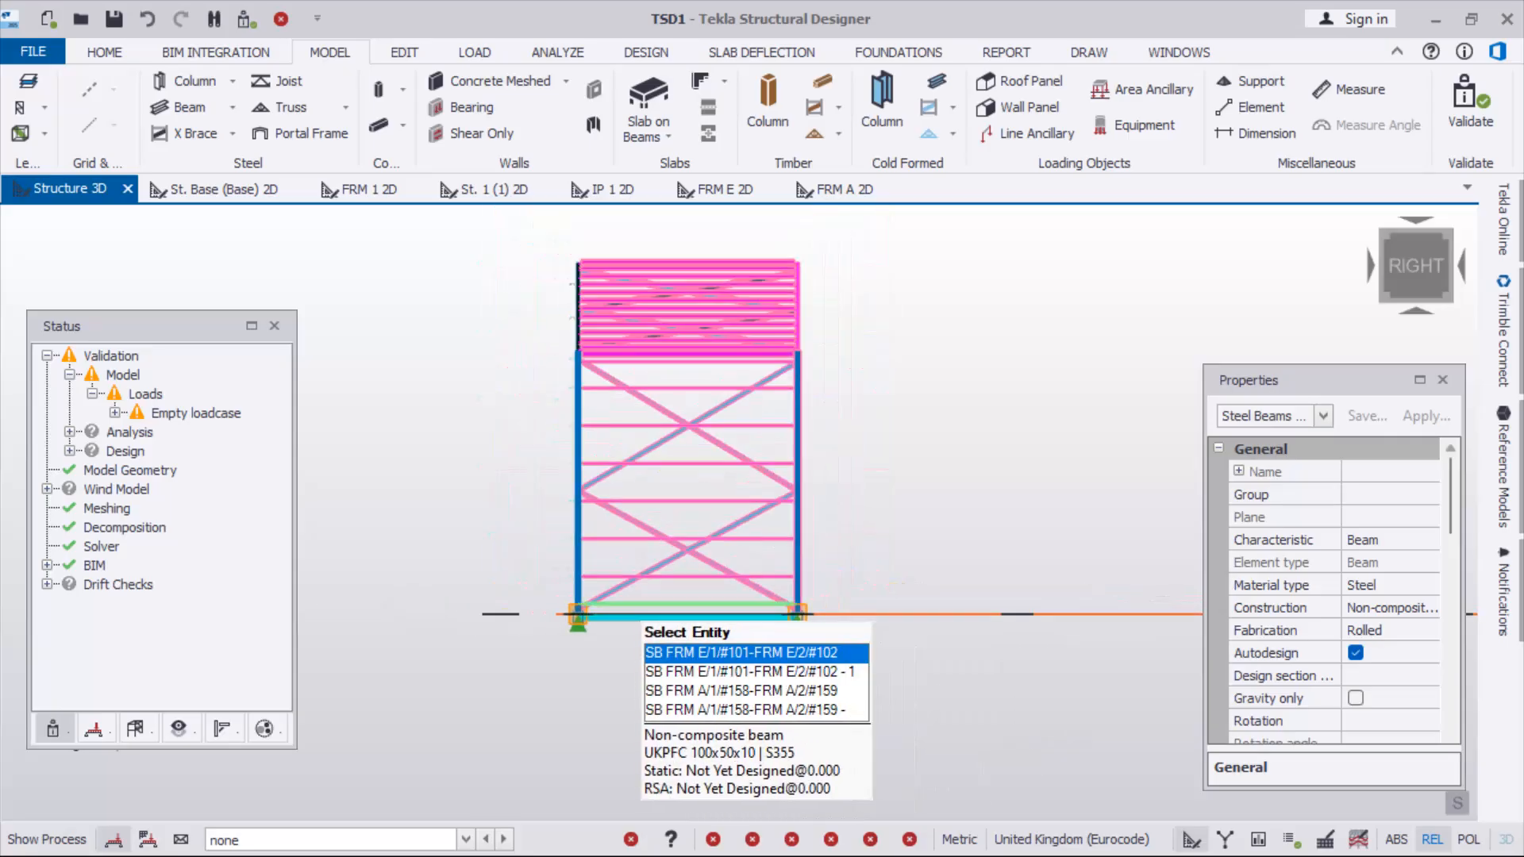
scroll(678, 663, up, 3)
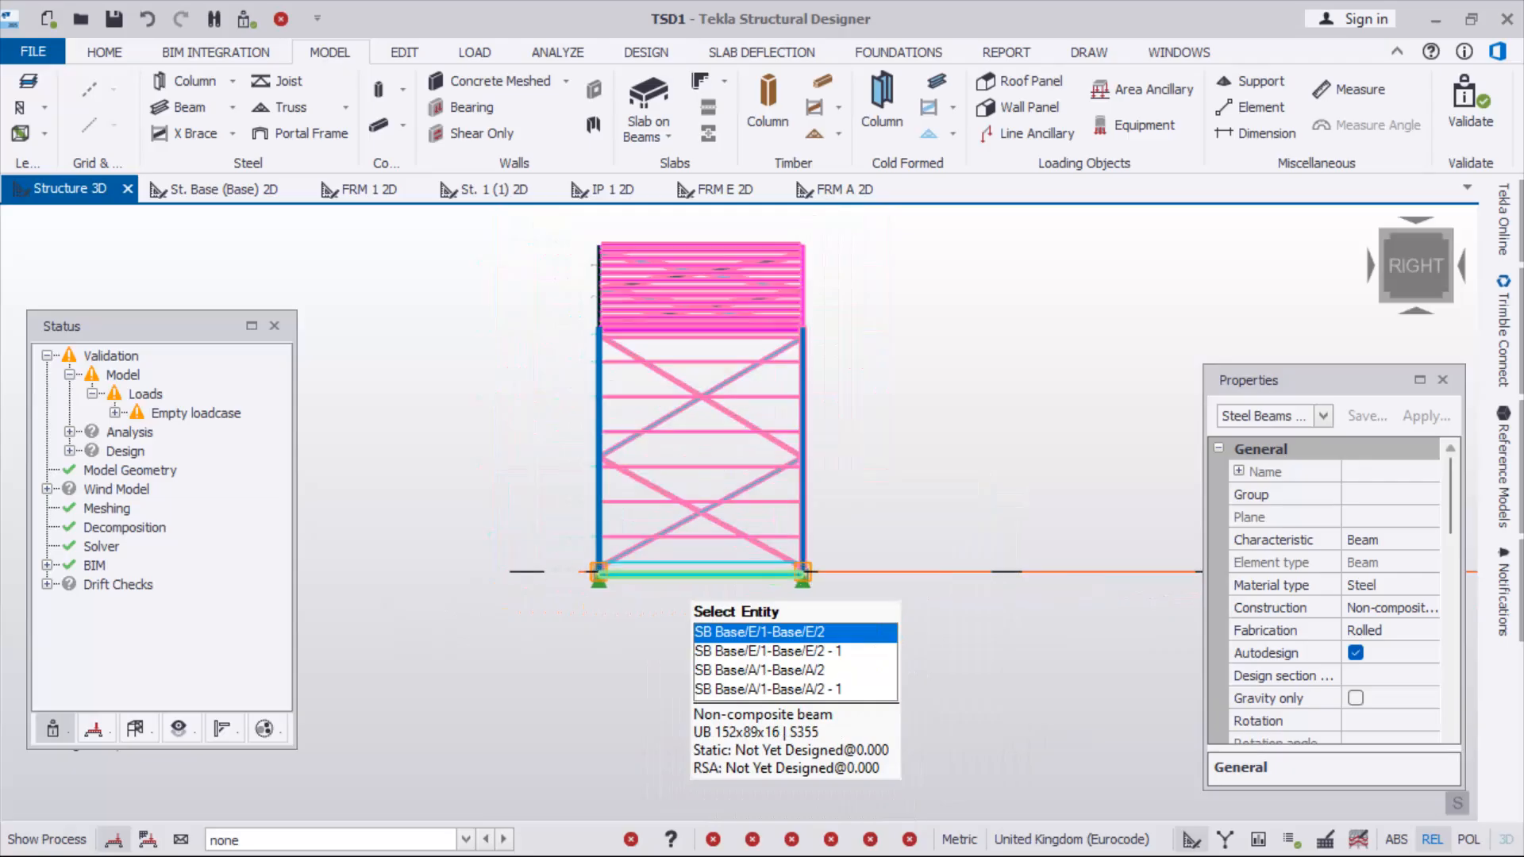
right_drag(679, 635, 669, 668)
scroll(671, 538, up, 3)
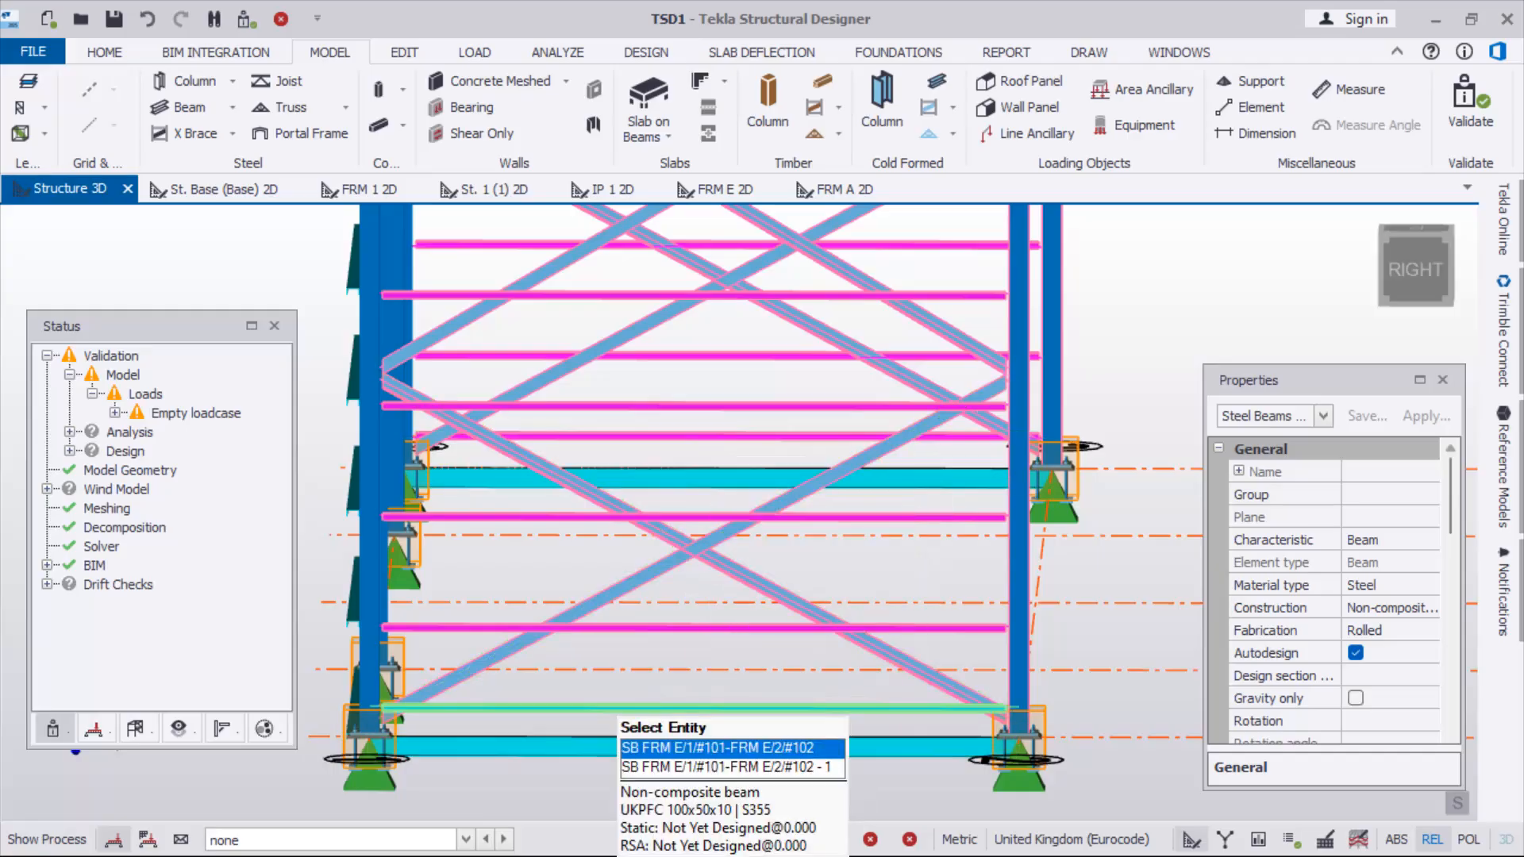
scroll(528, 620, down, 3)
right_drag(528, 619, 568, 641)
scroll(732, 458, down, 2)
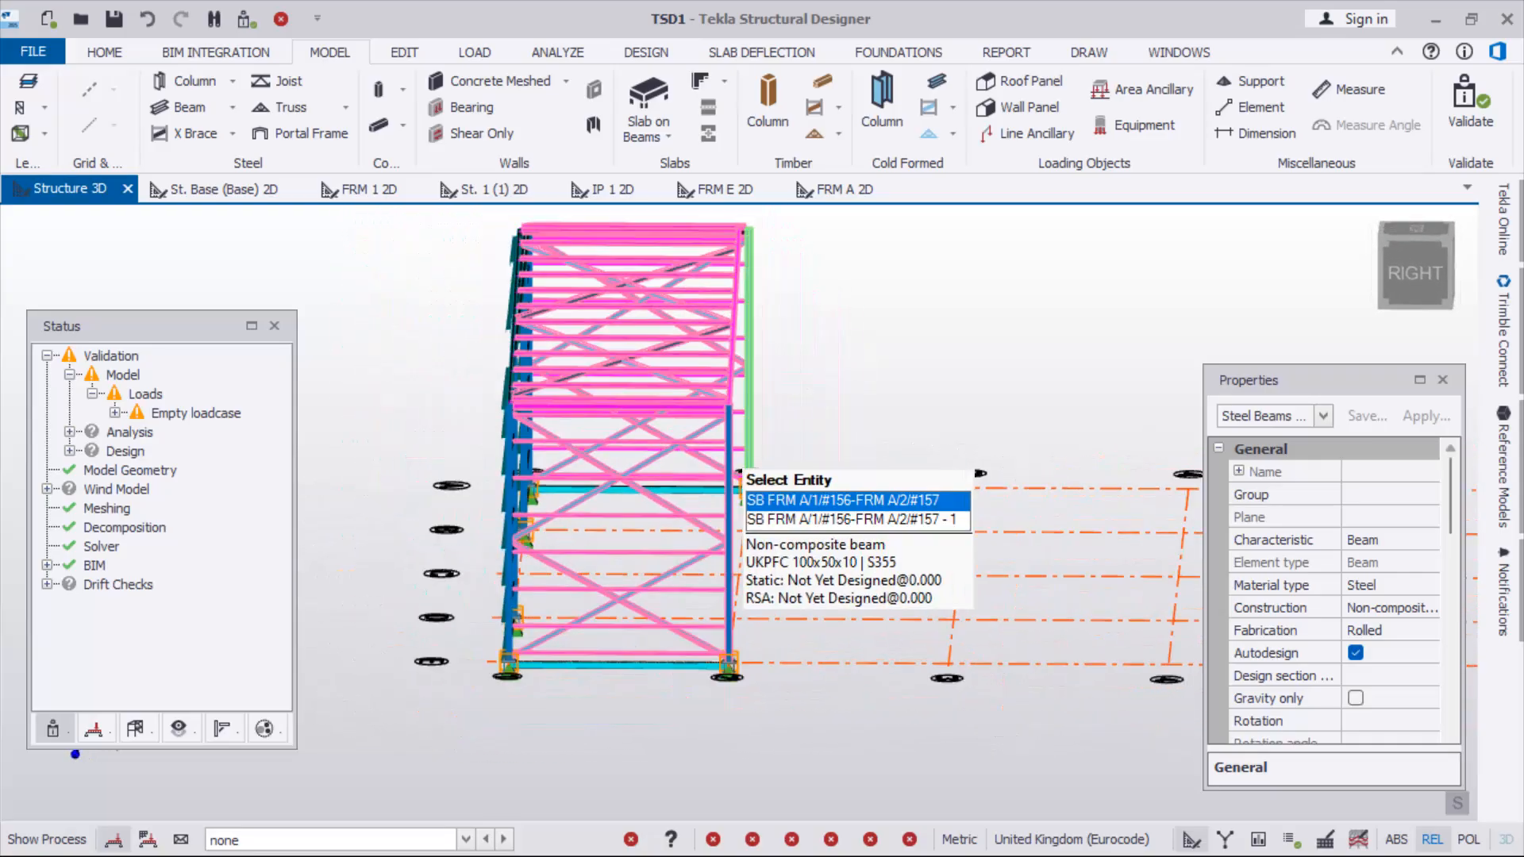
scroll(738, 472, down, 3)
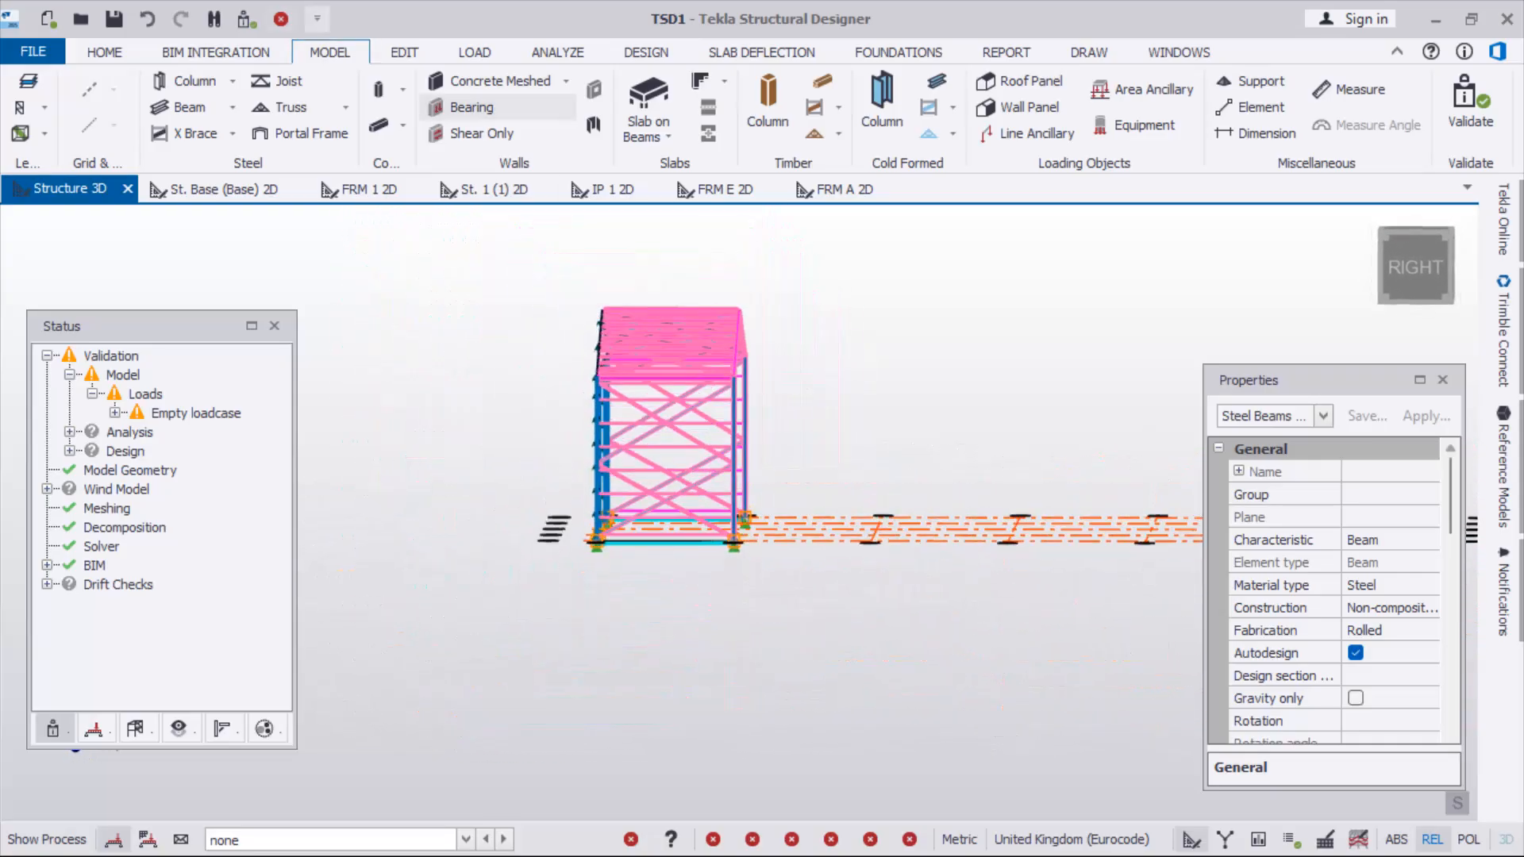
click(404, 52)
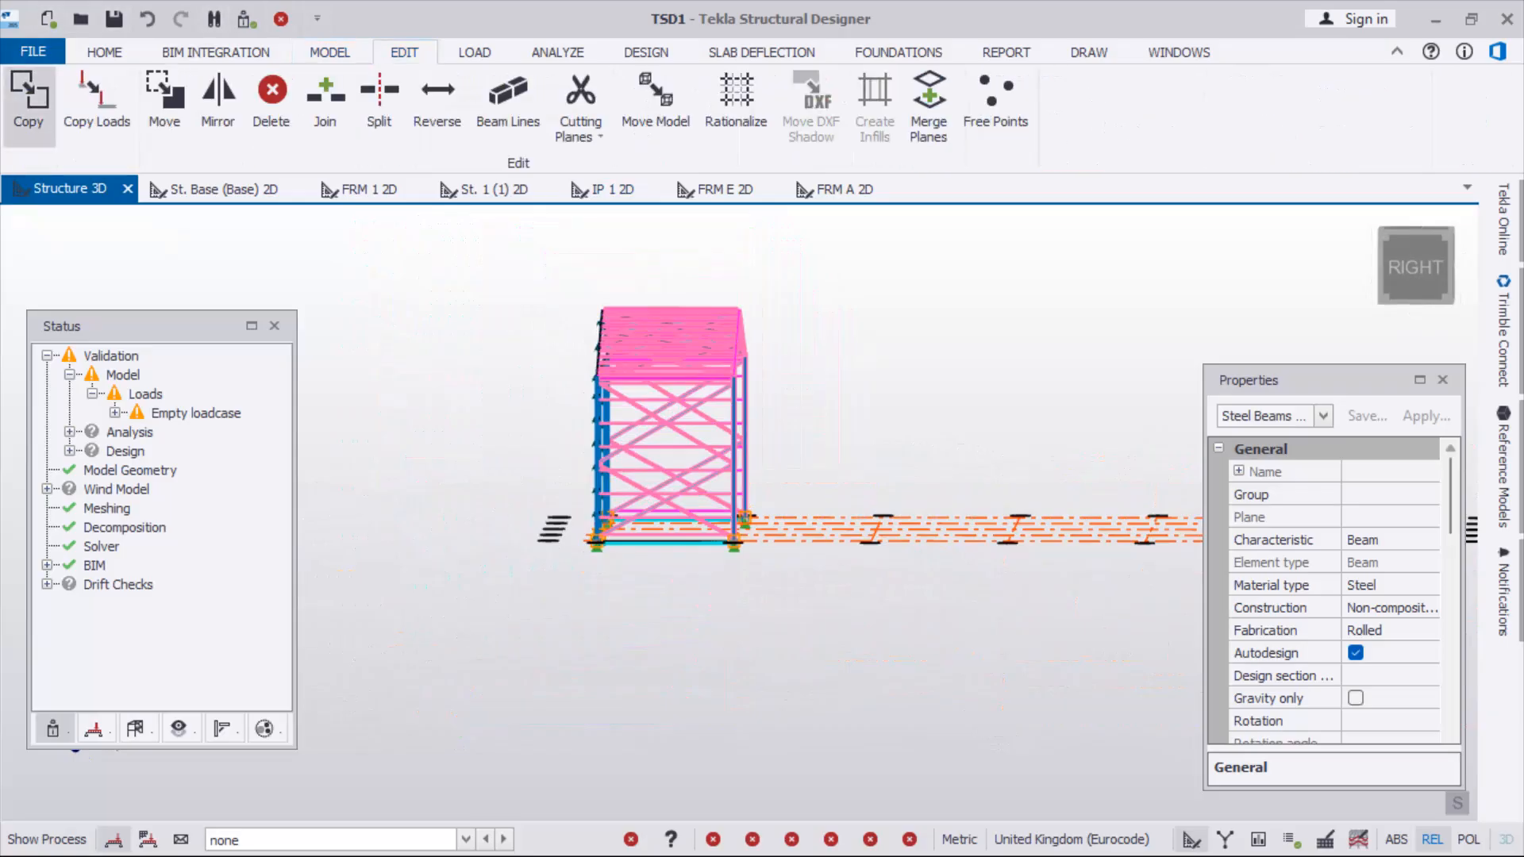
click(27, 103)
scroll(730, 413, up, 6)
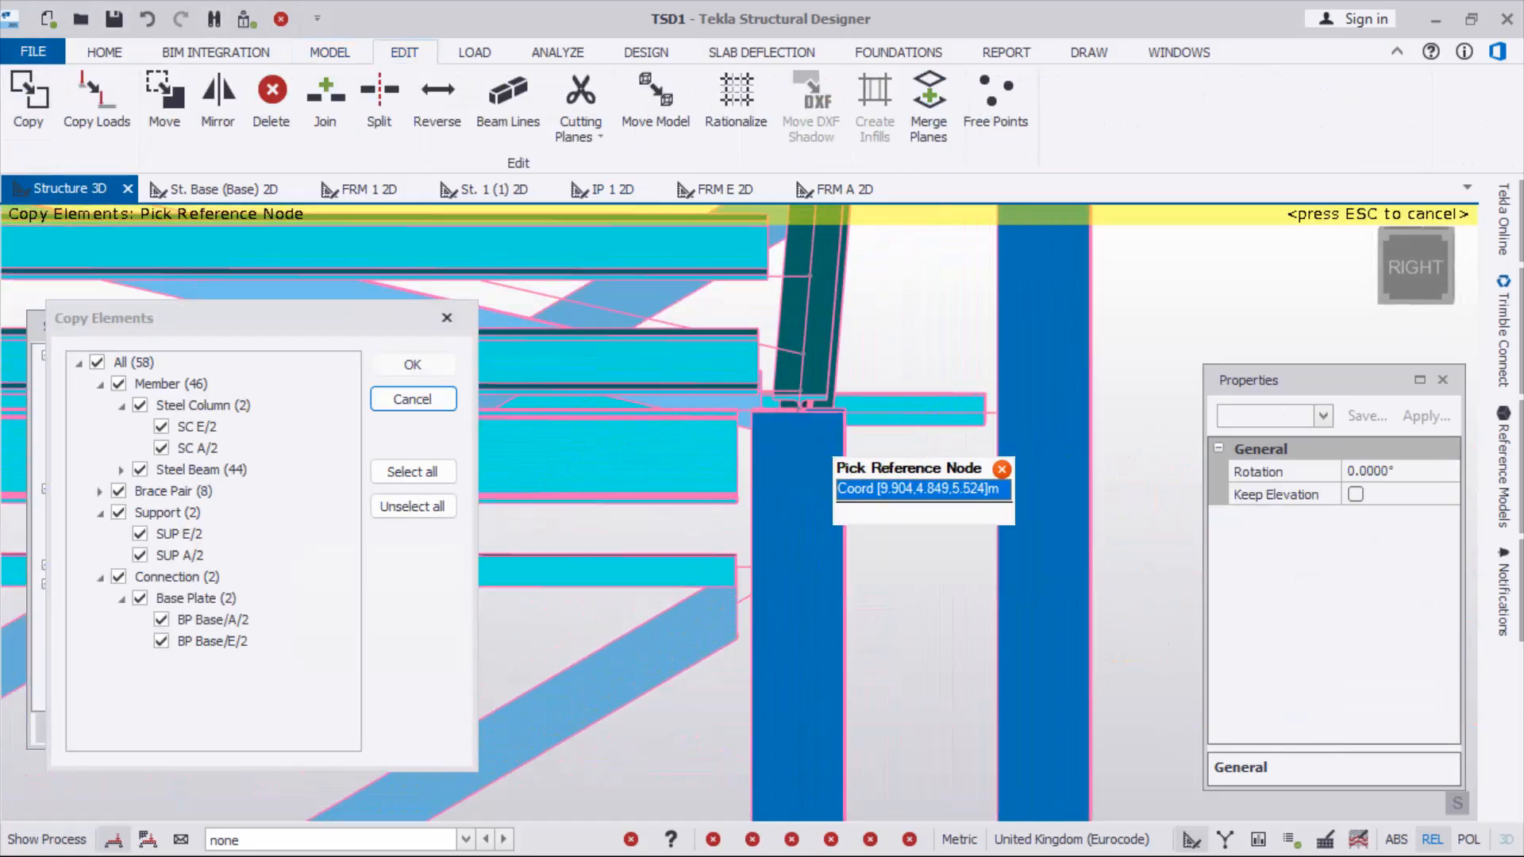
scroll(829, 443, up, 2)
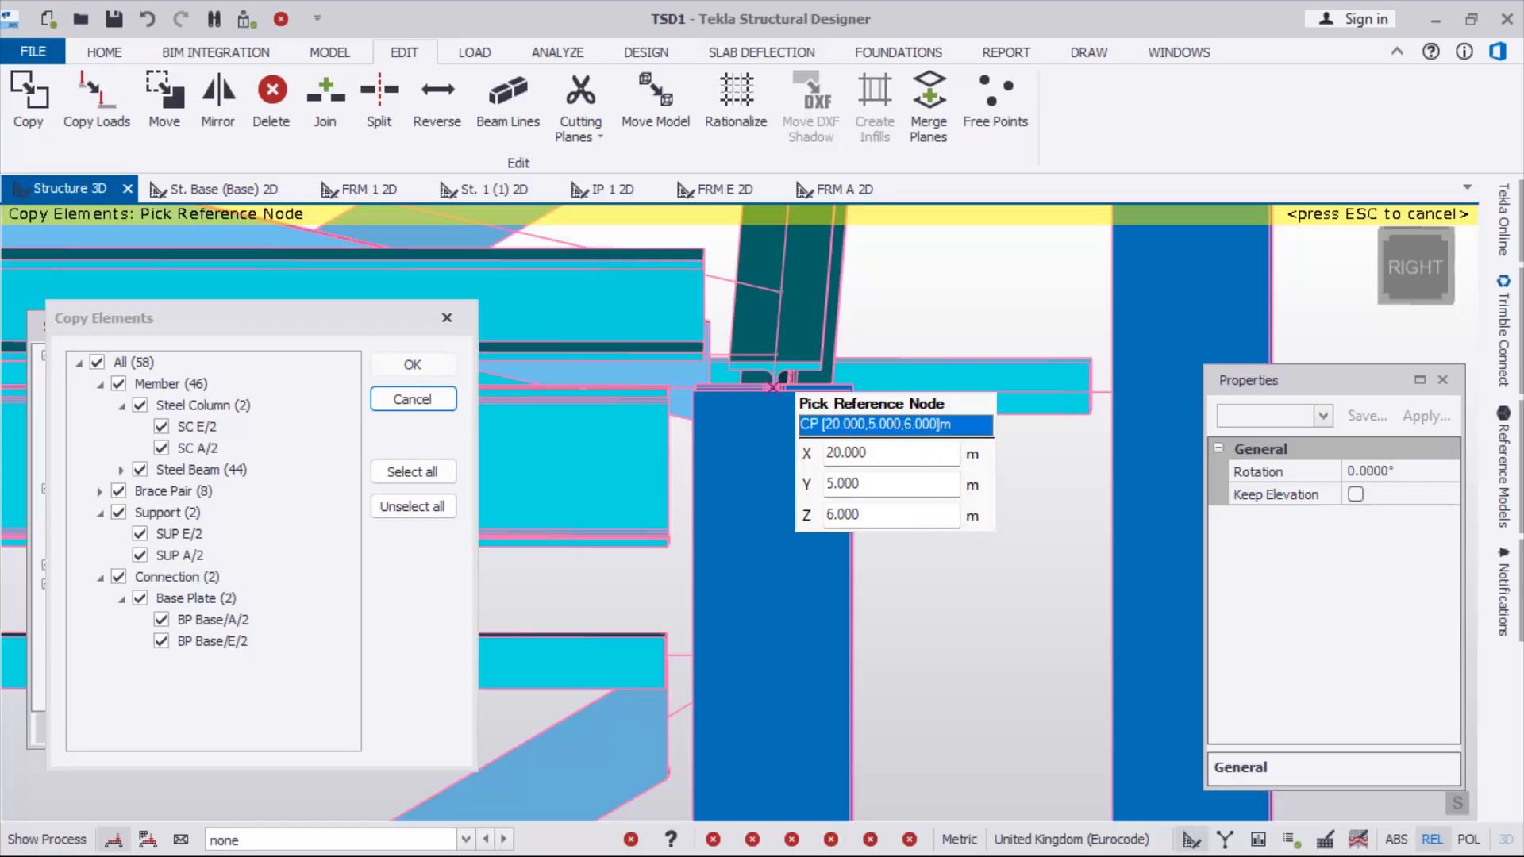
scroll(774, 389, down, 3)
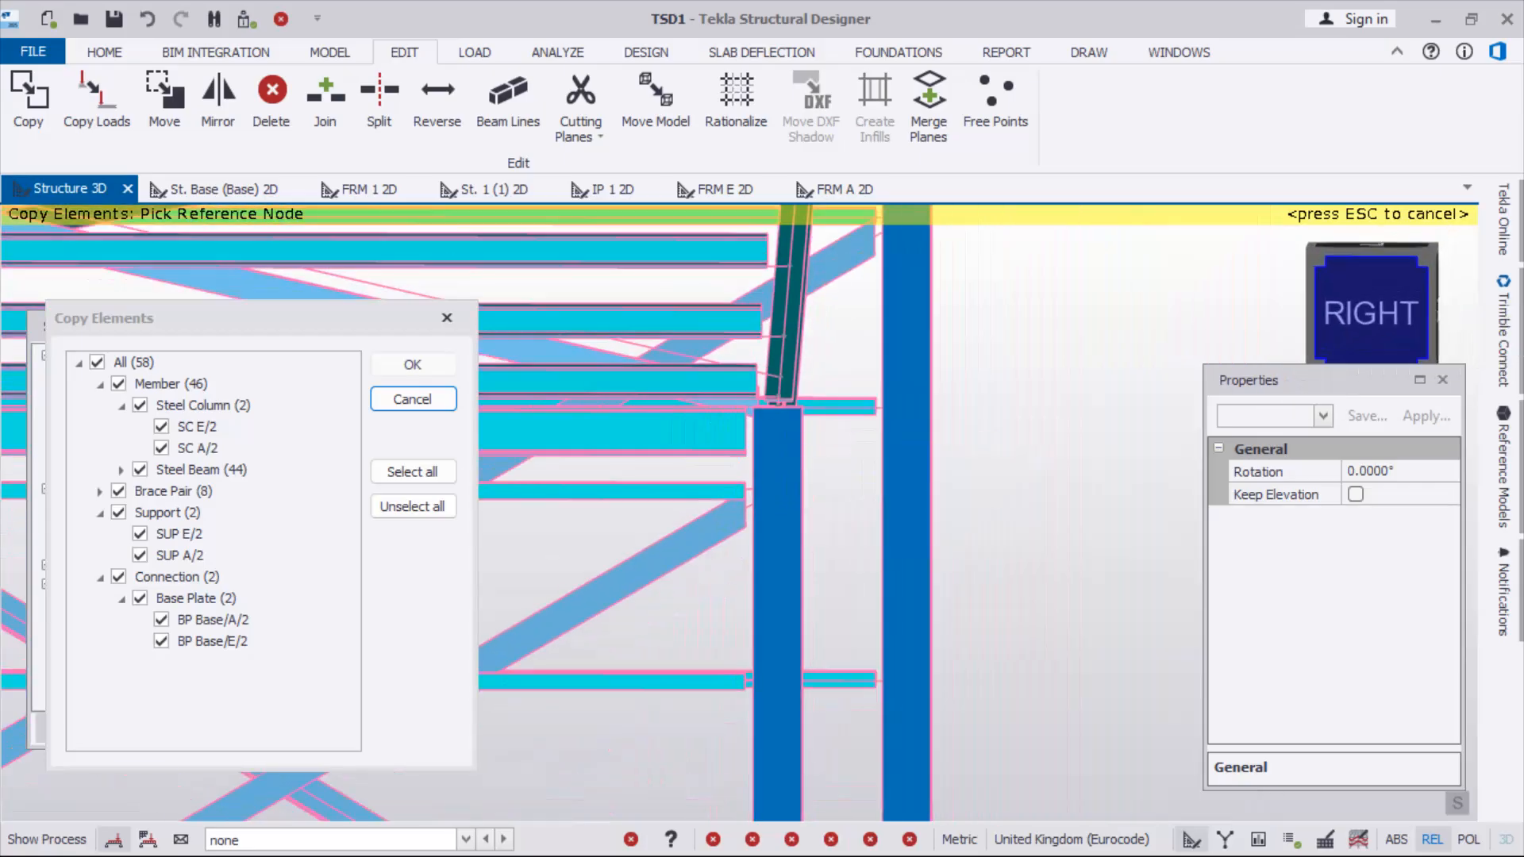
scroll(965, 357, down, 2)
scroll(867, 351, down, 5)
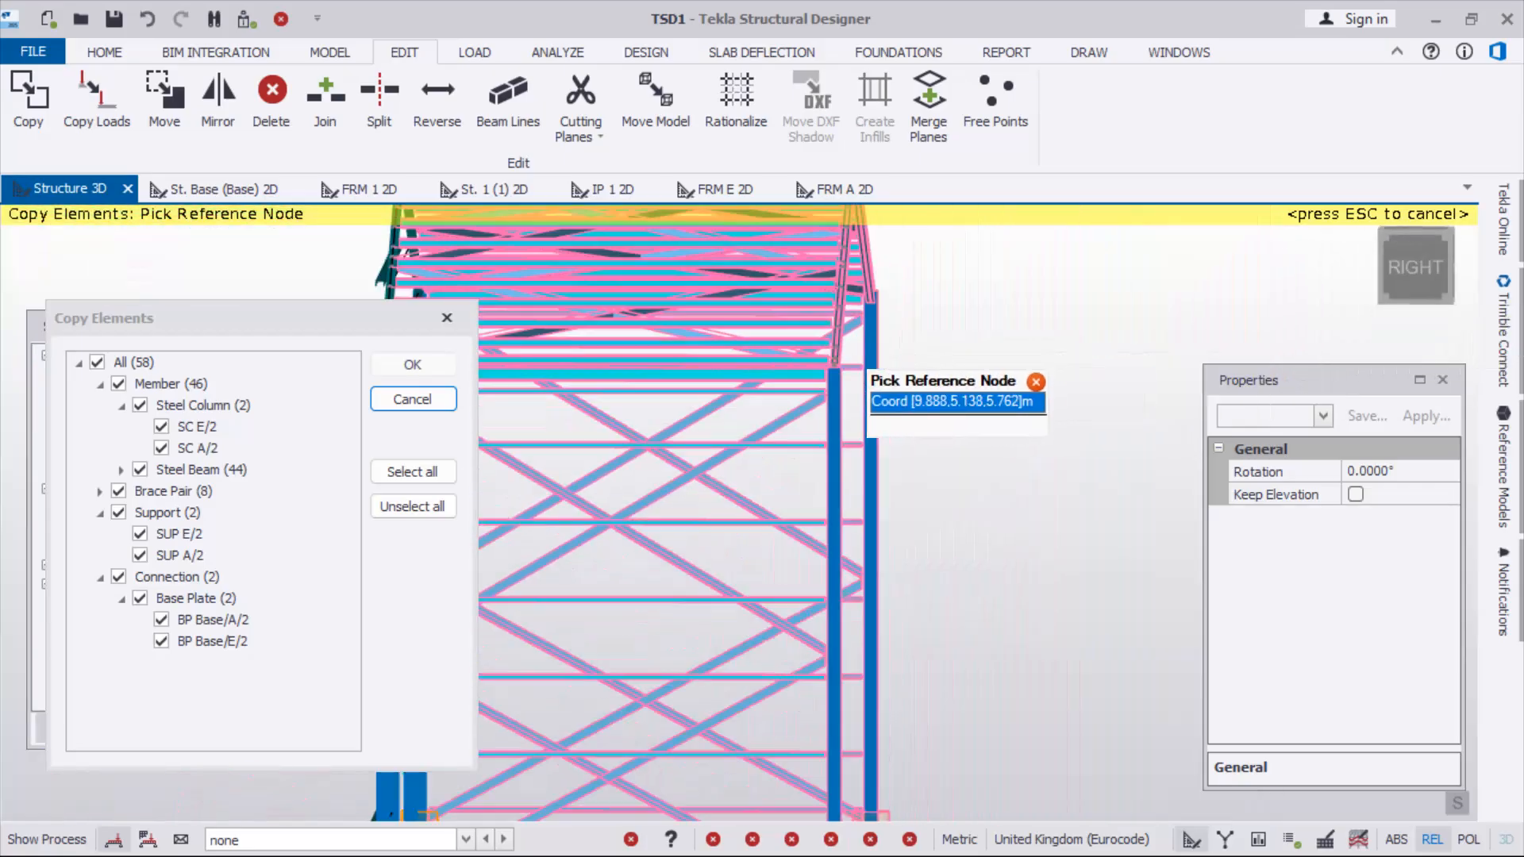
scroll(853, 357, up, 2)
scroll(851, 355, up, 8)
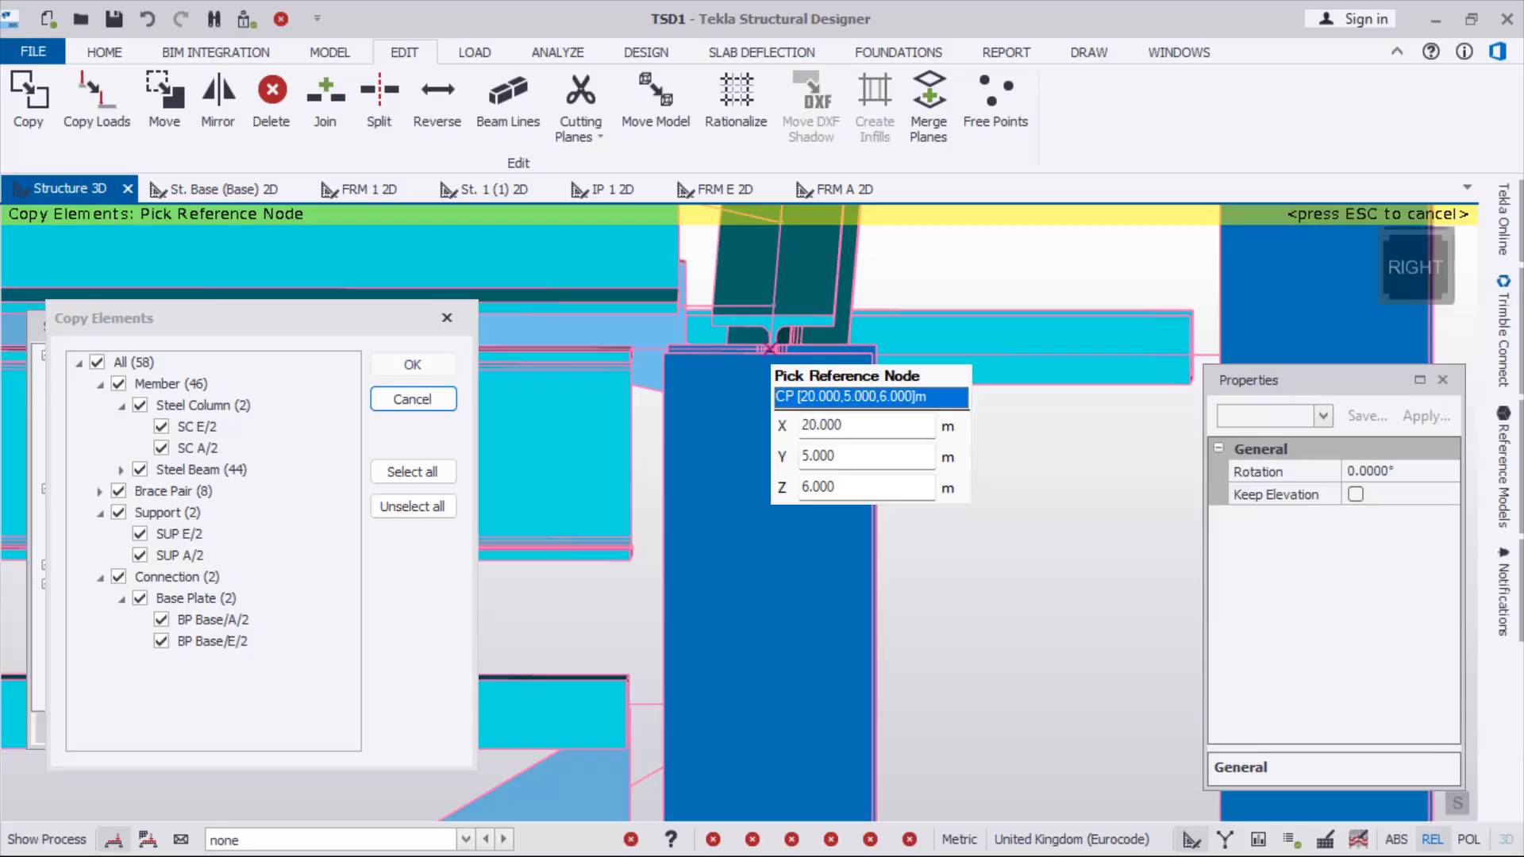
scroll(806, 363, down, 10)
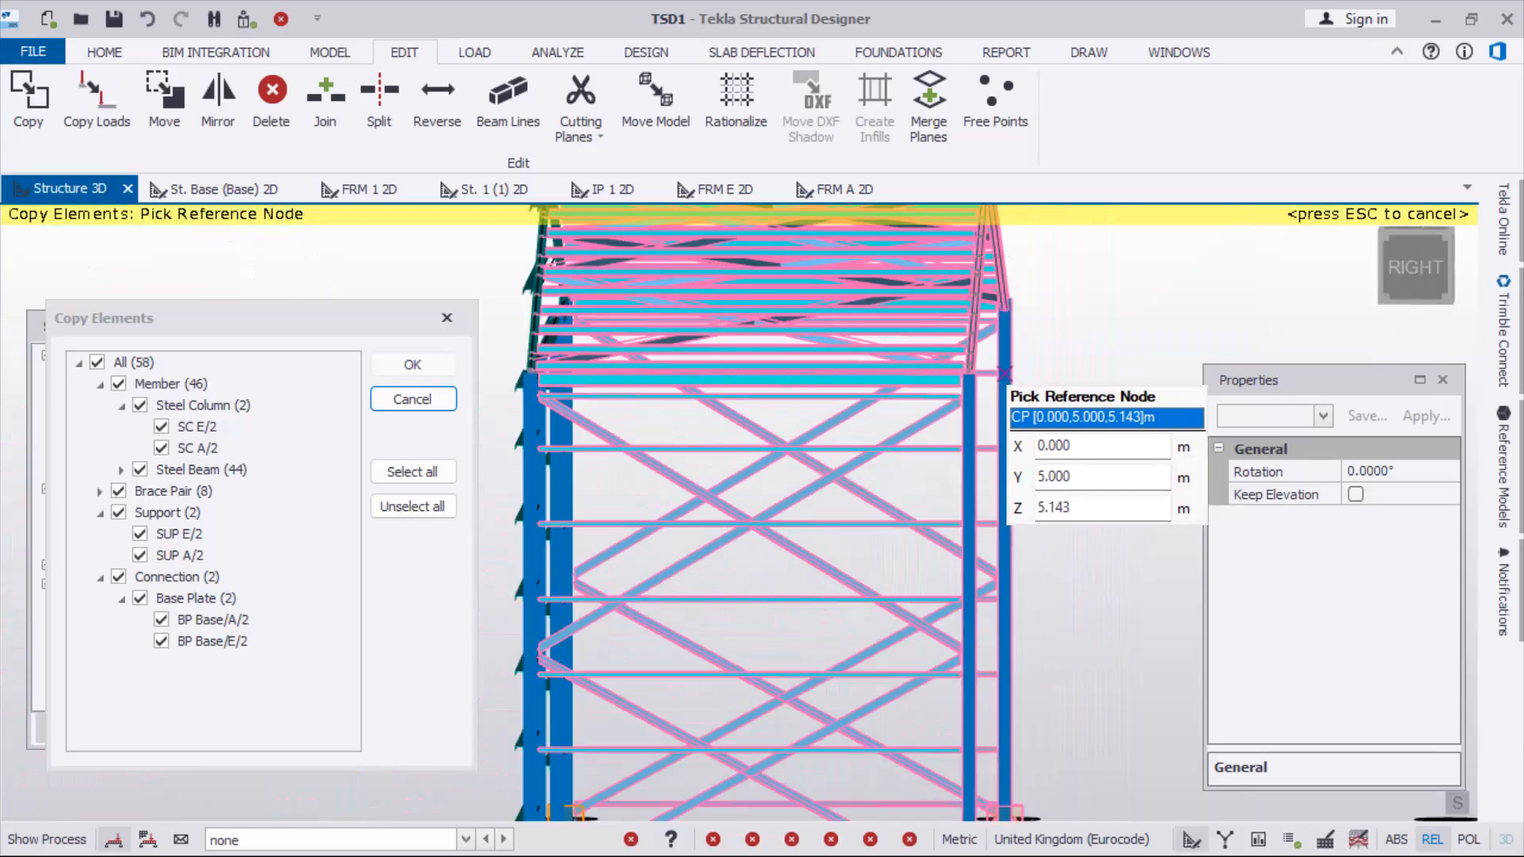
scroll(806, 397, up, 10)
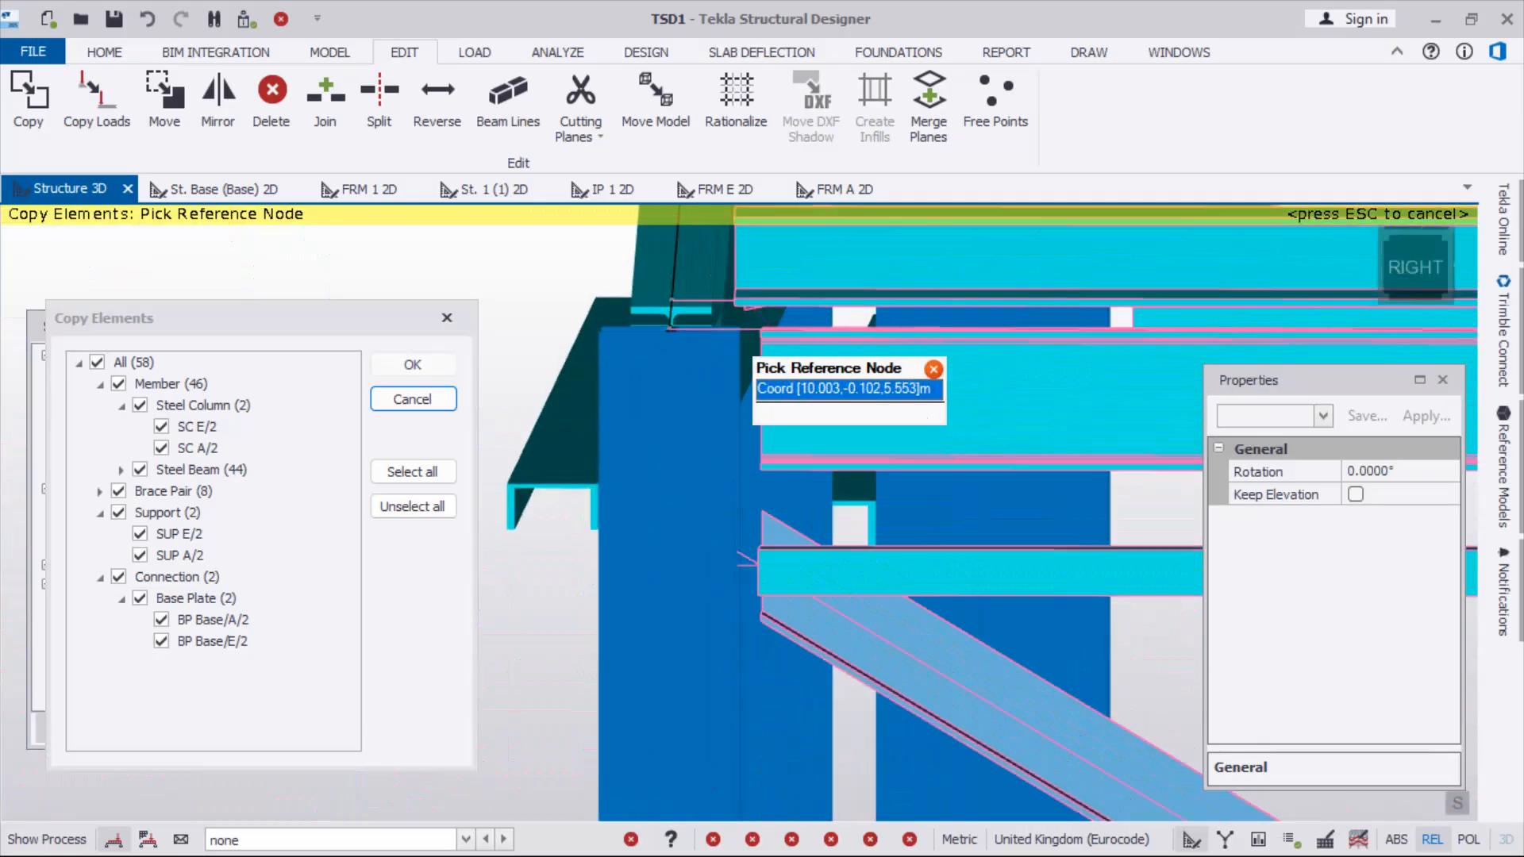
scroll(625, 327, up, 4)
click(592, 332)
scroll(591, 331, down, 5)
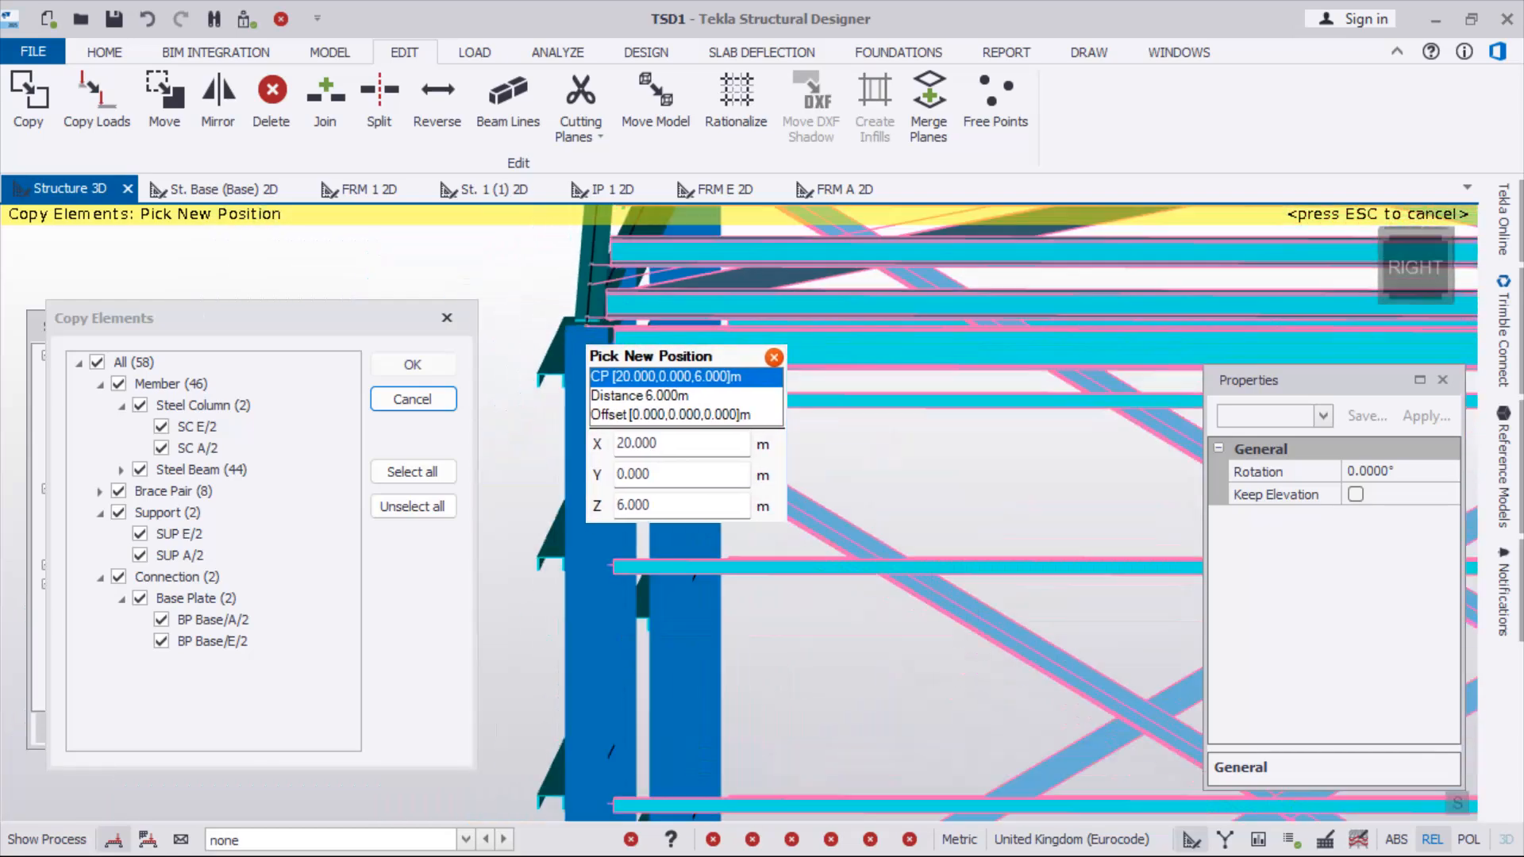
scroll(591, 332, down, 6)
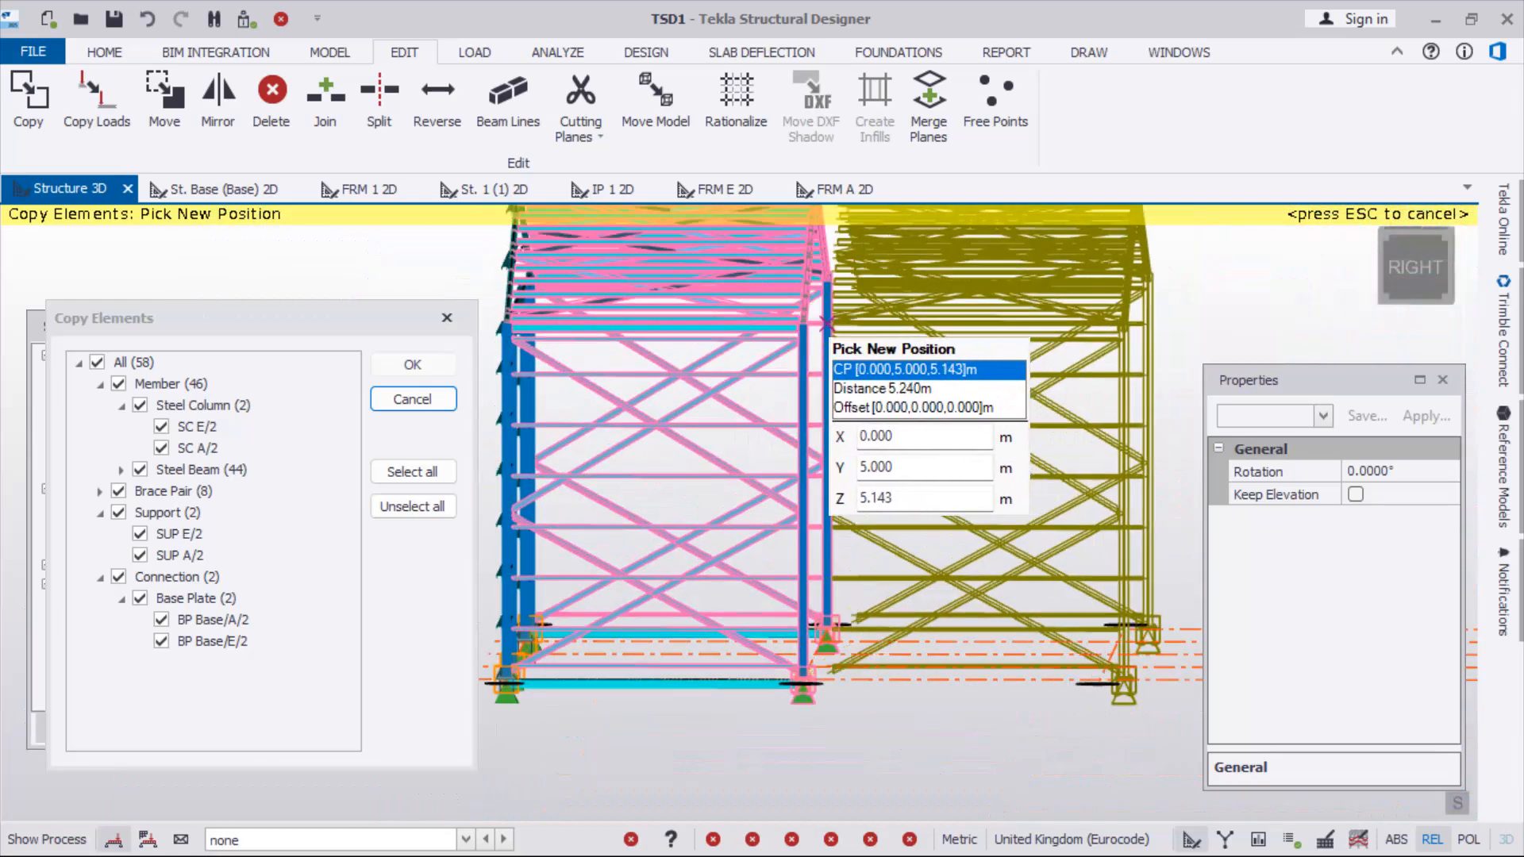
scroll(830, 322, up, 5)
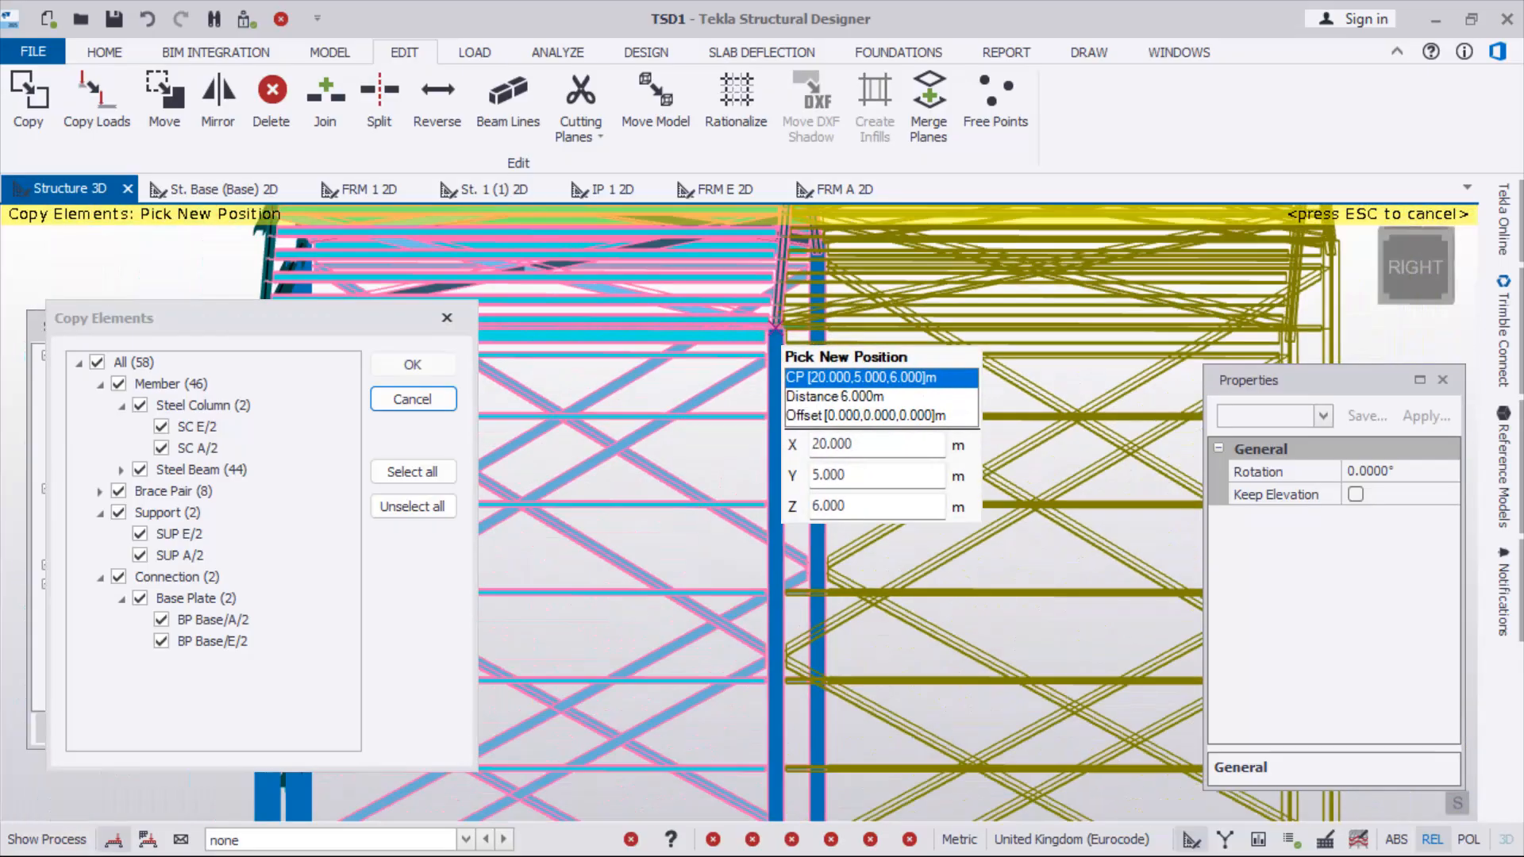
scroll(775, 326, down, 5)
scroll(778, 327, down, 2)
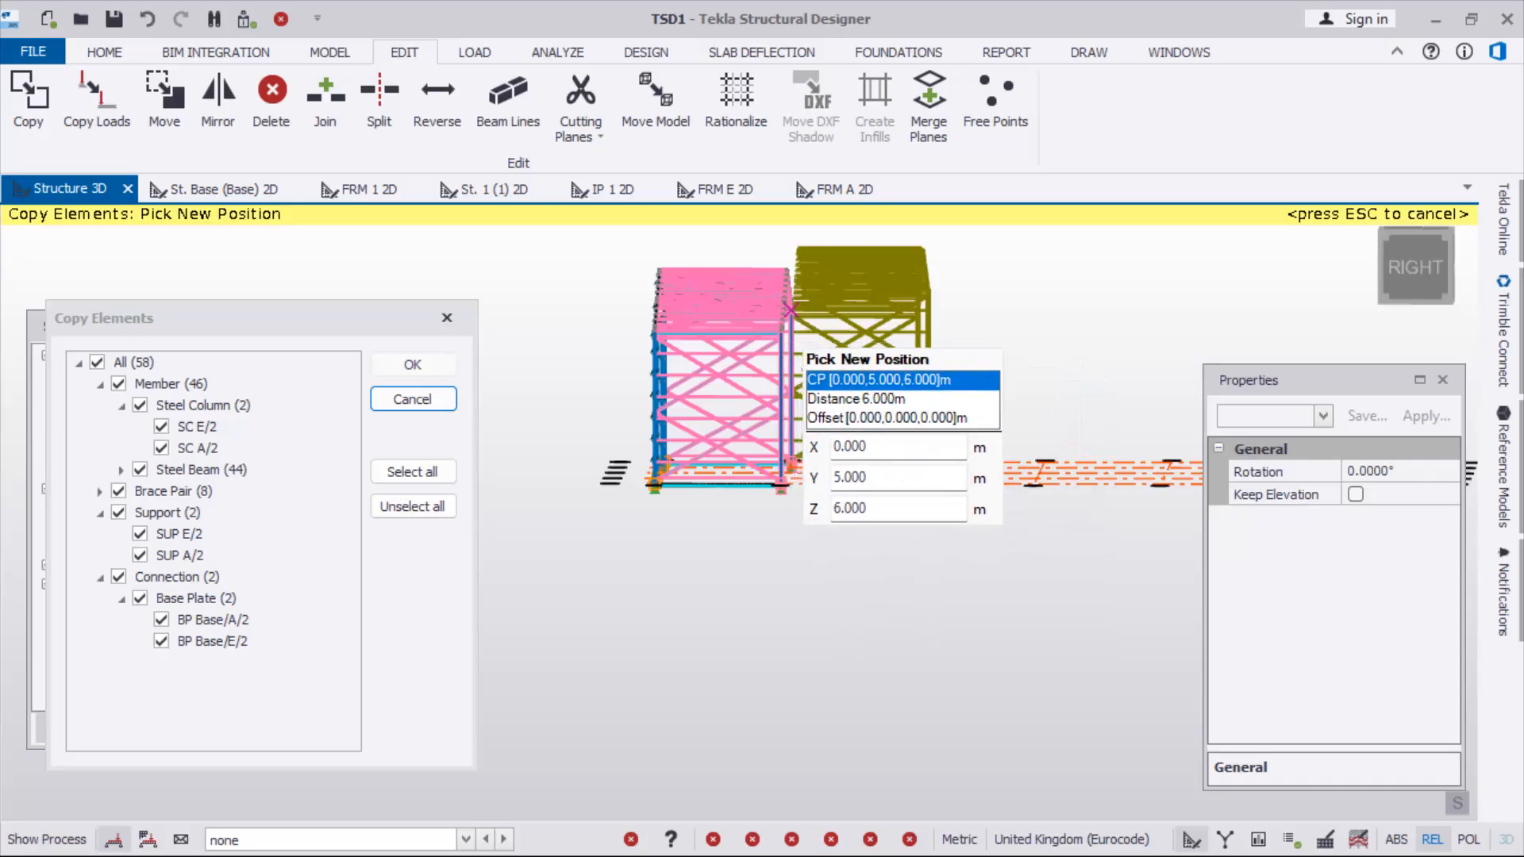
scroll(790, 314, up, 2)
key(Escape)
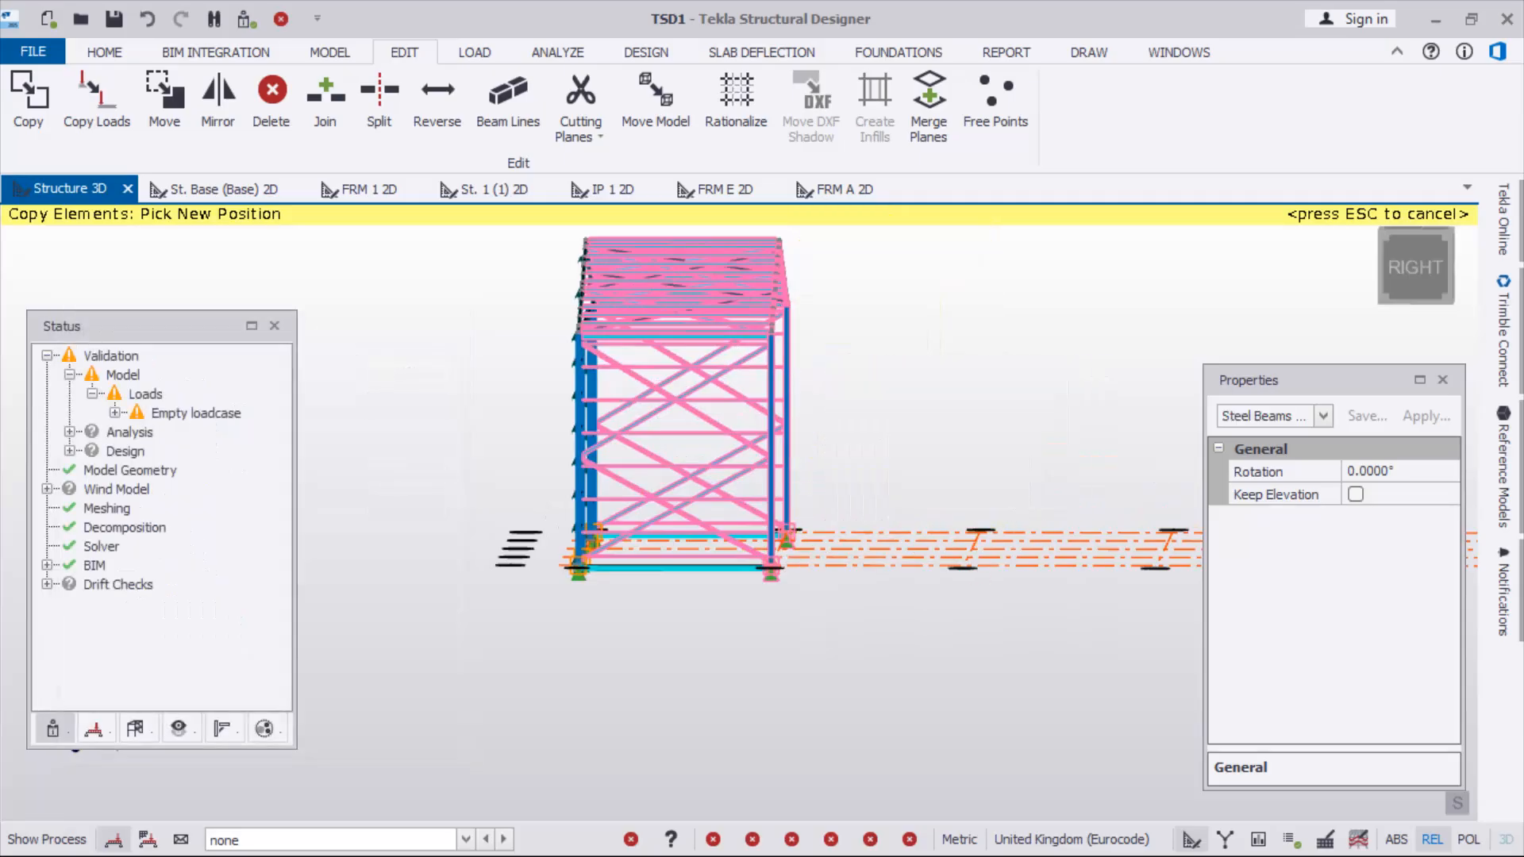
Start copying the selected bay without its brace pairs, using the eaves node at X 20.000, Y 0.000, Z 6.000 m as reference
scroll(793, 325, down, 2)
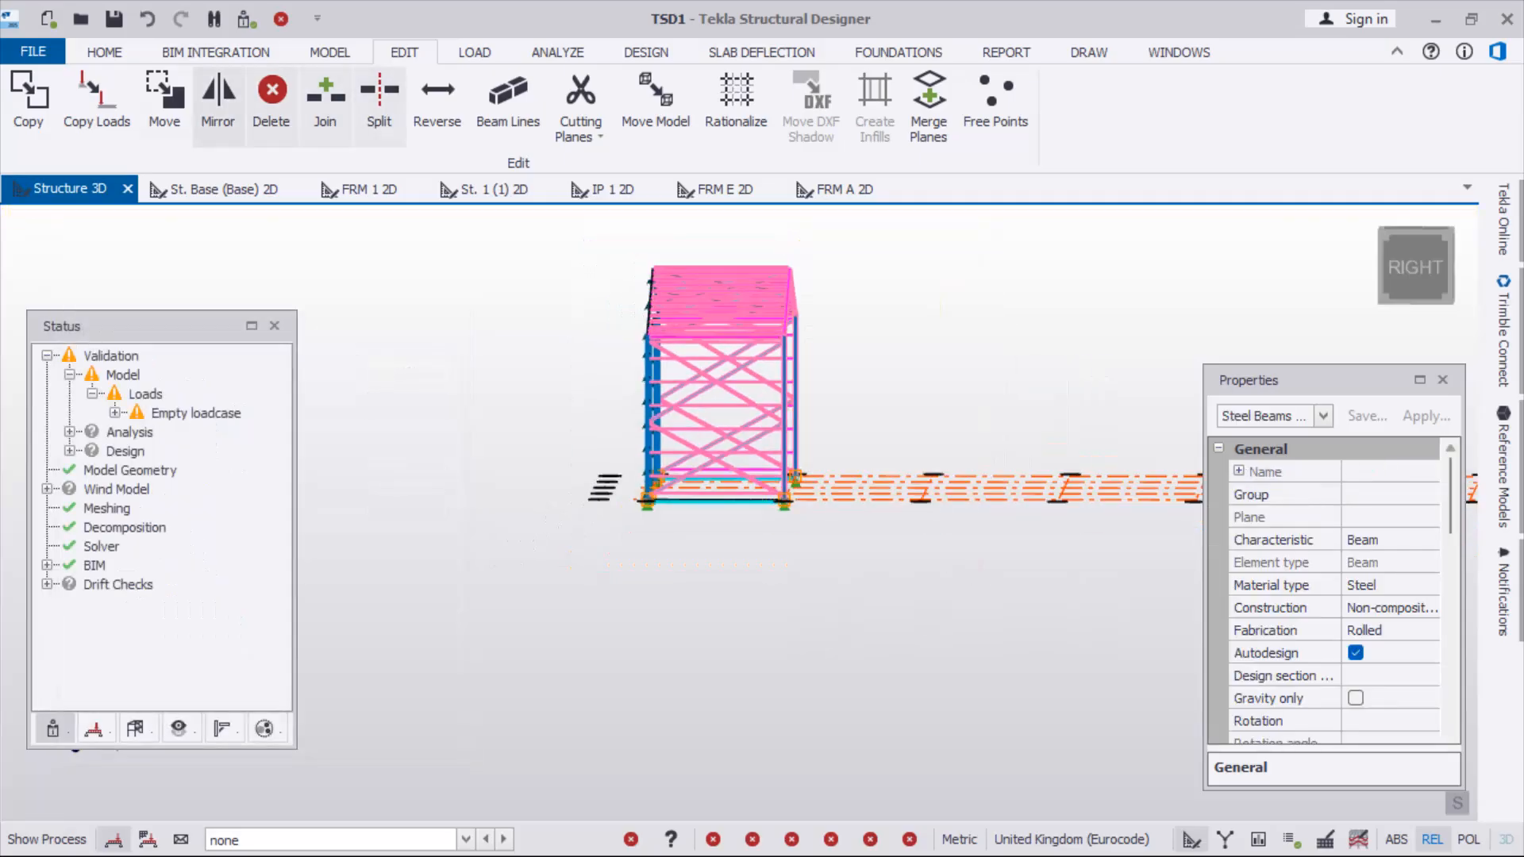
click(28, 104)
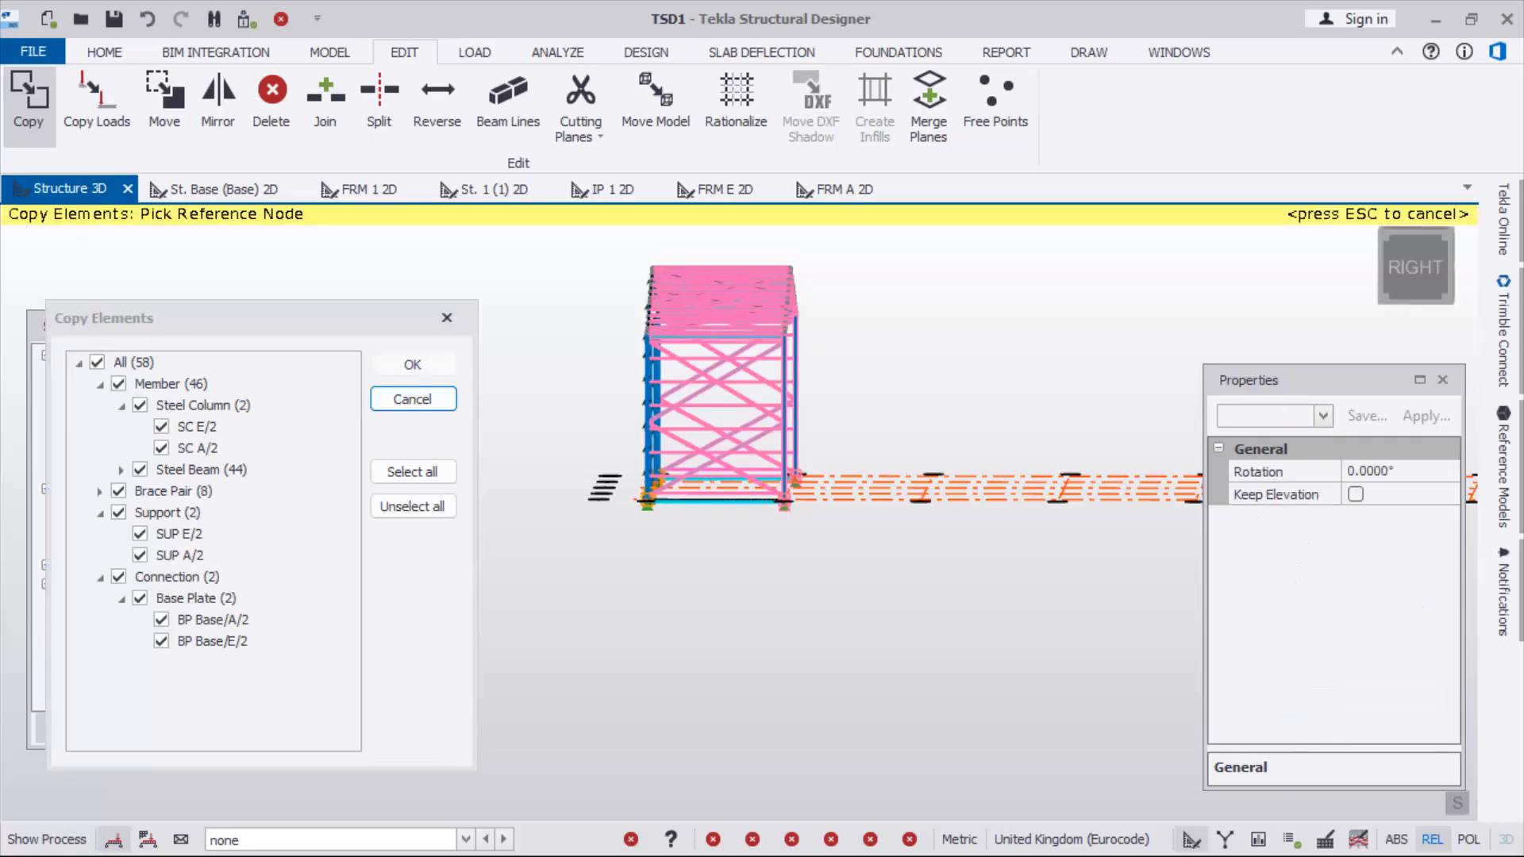
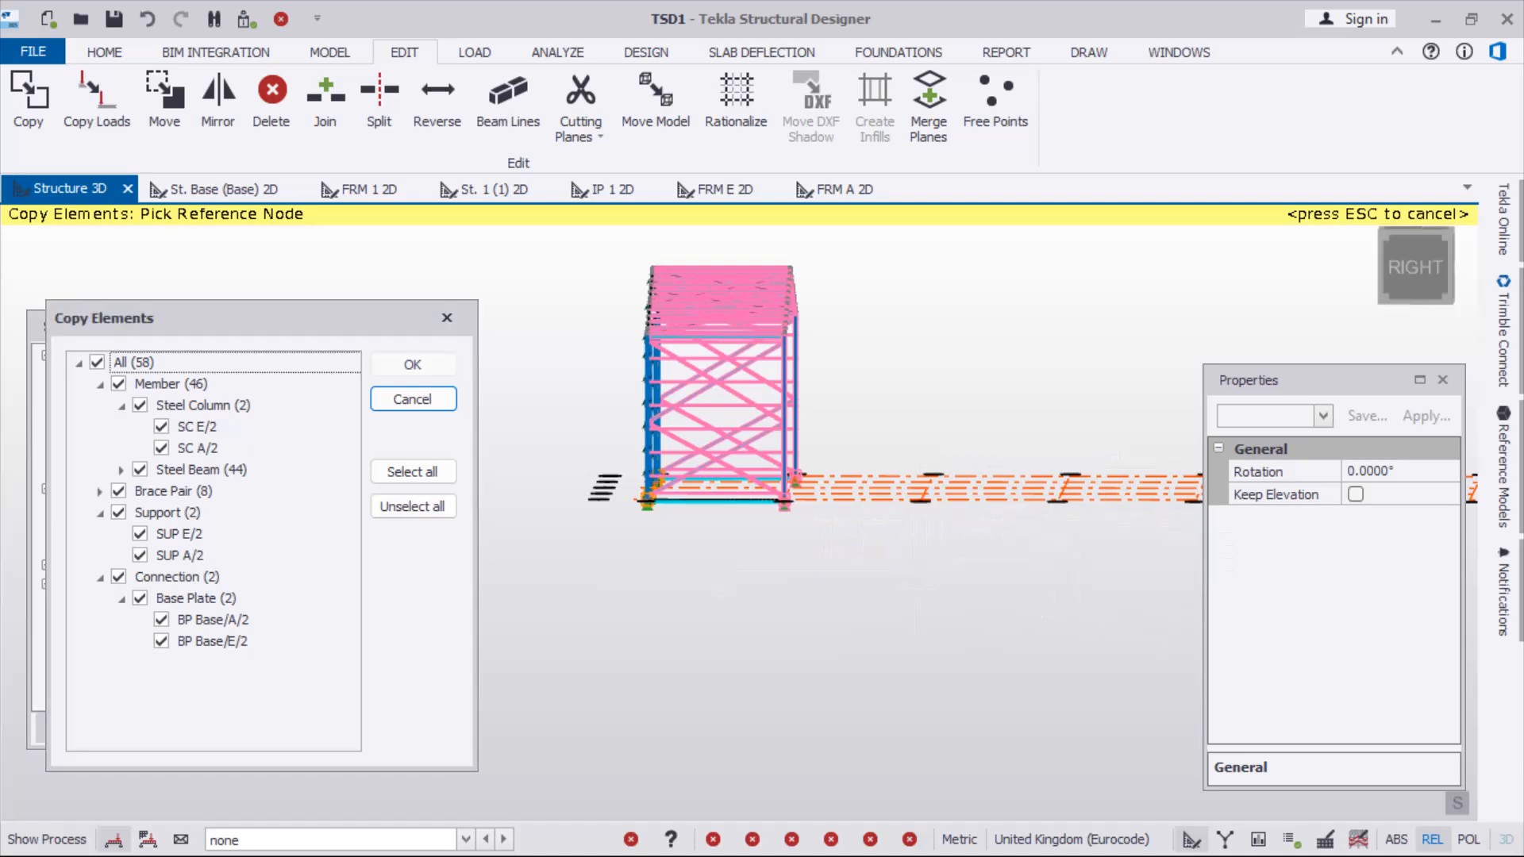
click(118, 490)
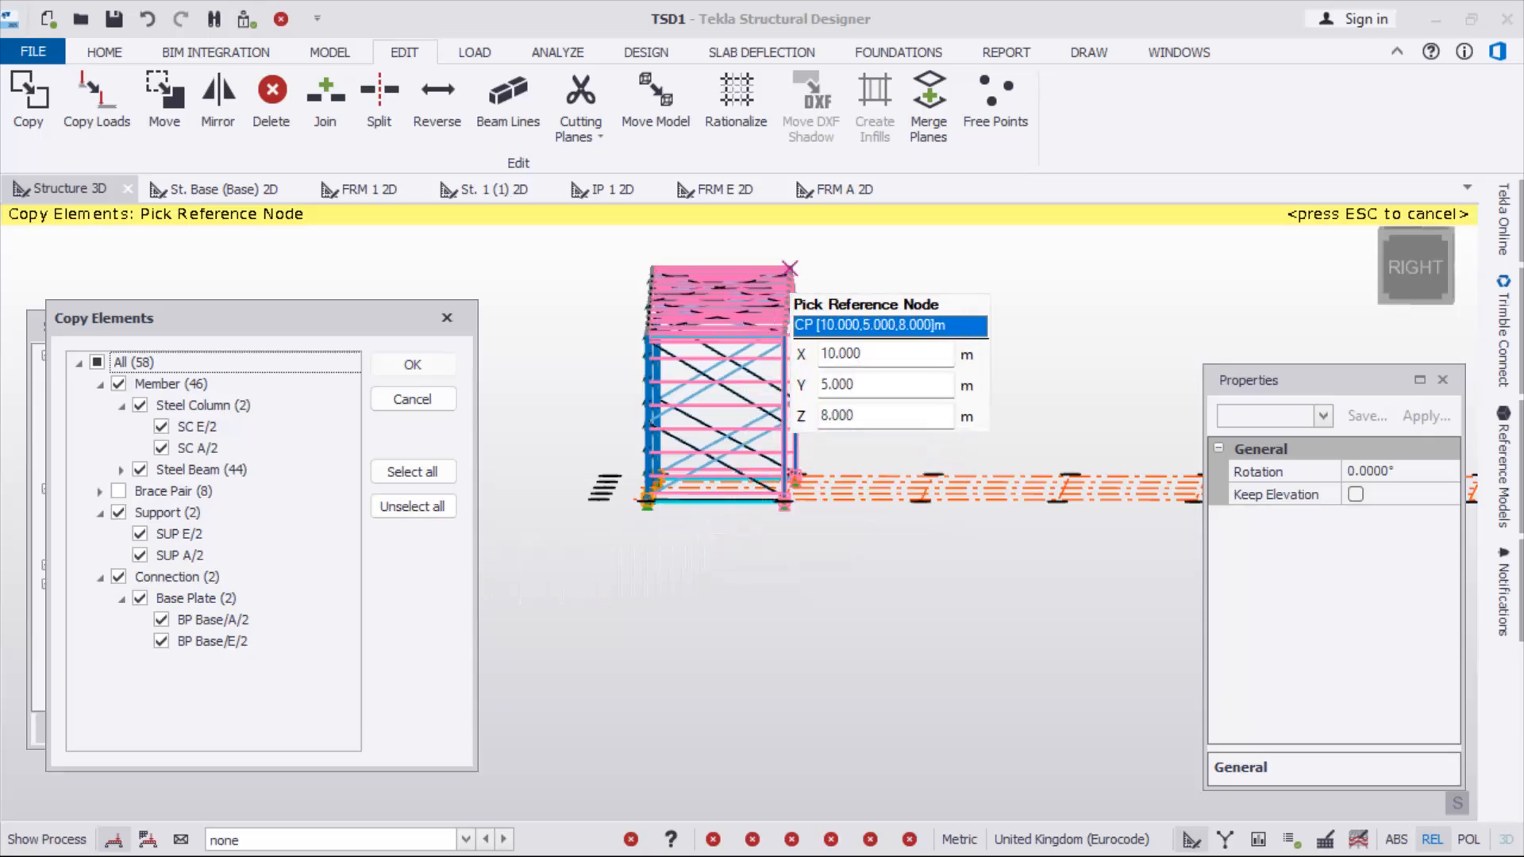
scroll(687, 366, up, 10)
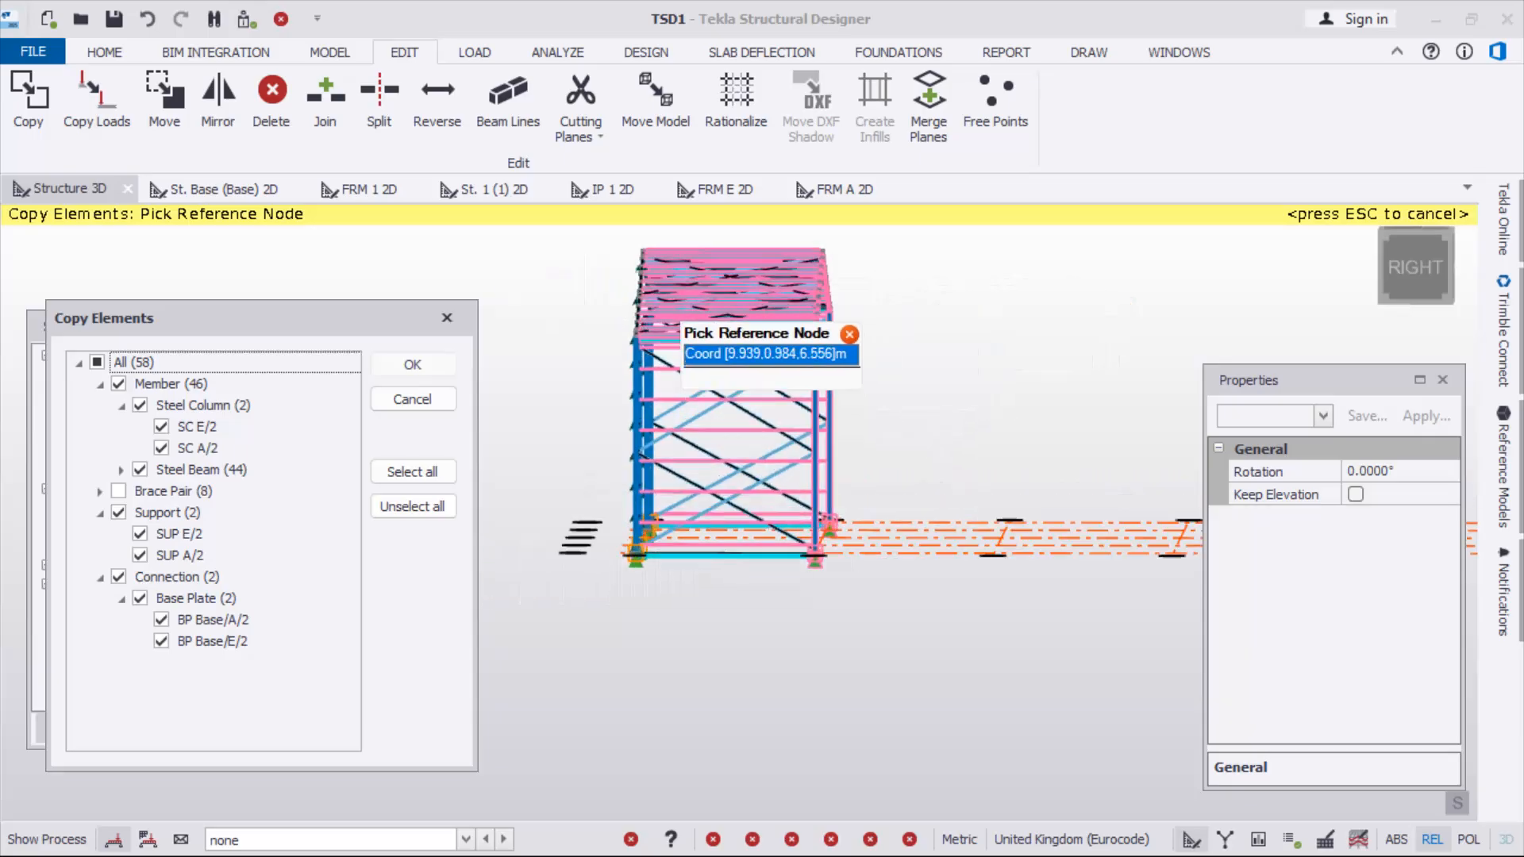
scroll(606, 382, up, 10)
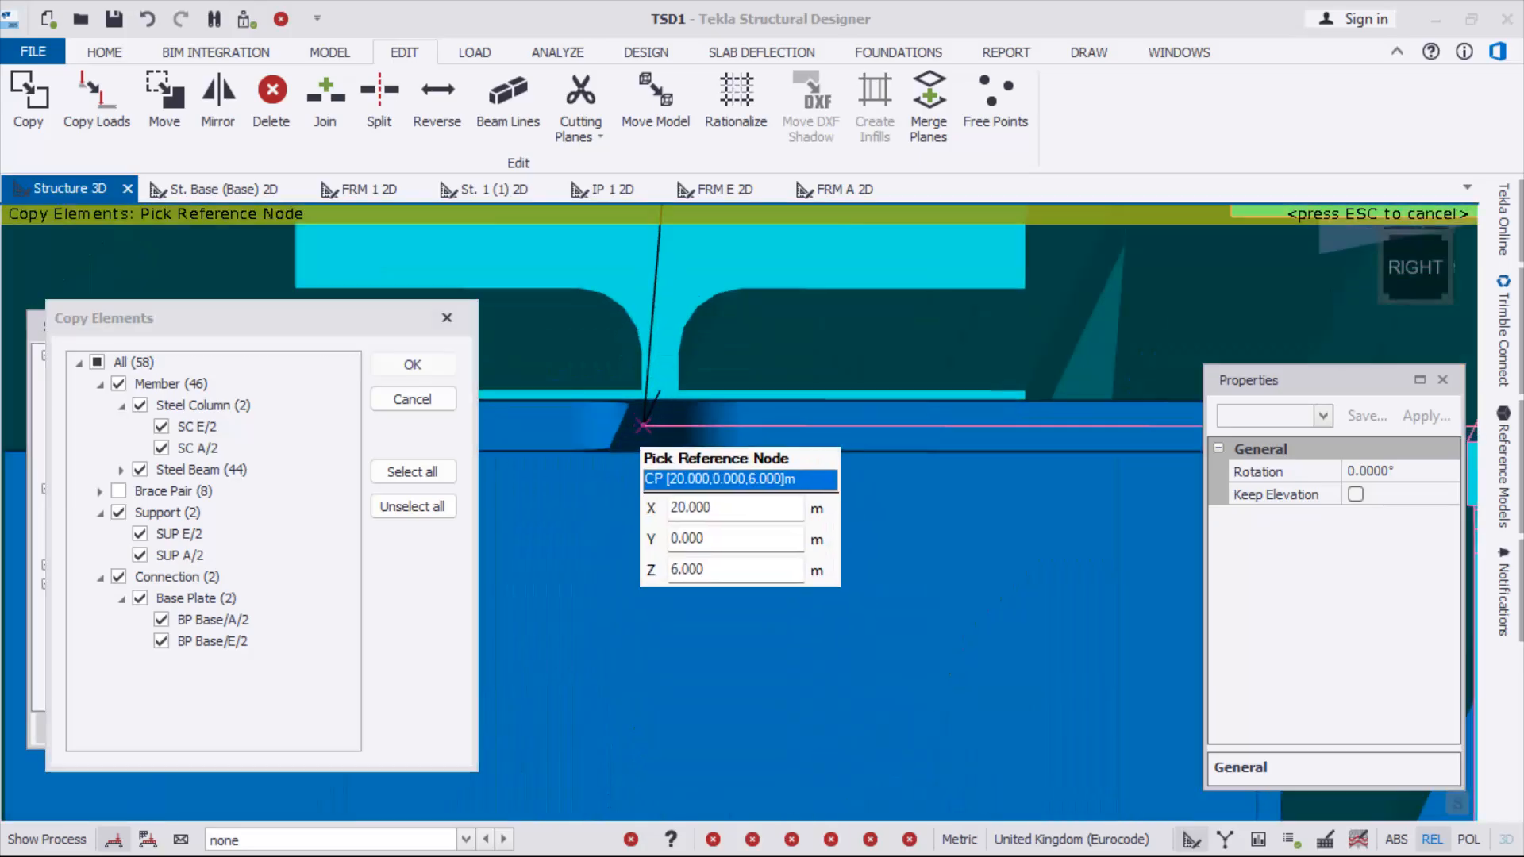
click(643, 425)
Place the first bay copy at frame 2's eaves node, X 20.000, Y 5.000, Z 6.000 m
scroll(627, 433, down, 10)
scroll(599, 441, down, 10)
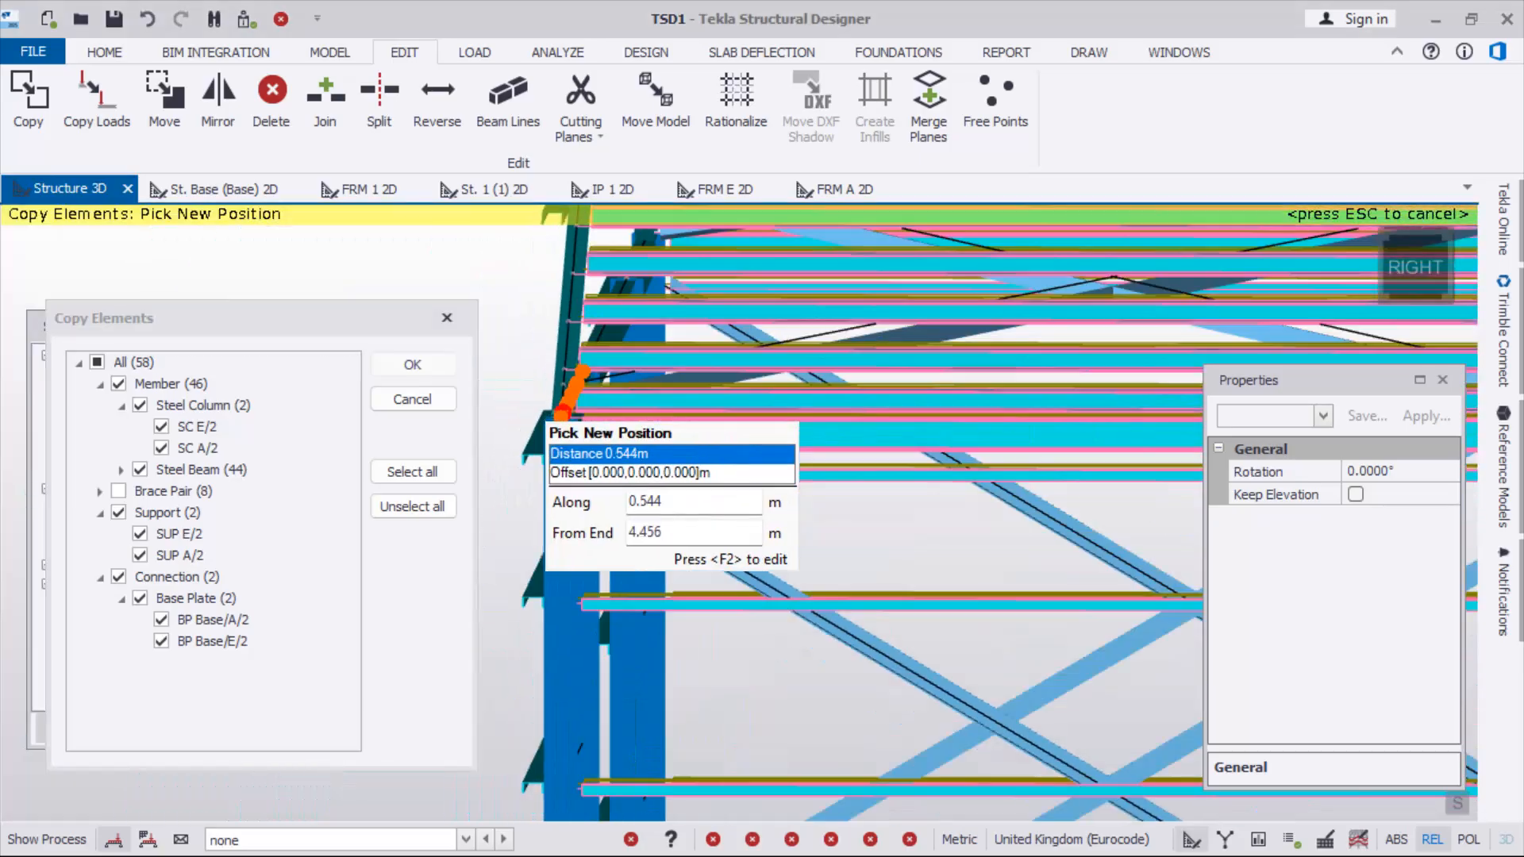
scroll(792, 496, up, 10)
scroll(792, 496, up, 5)
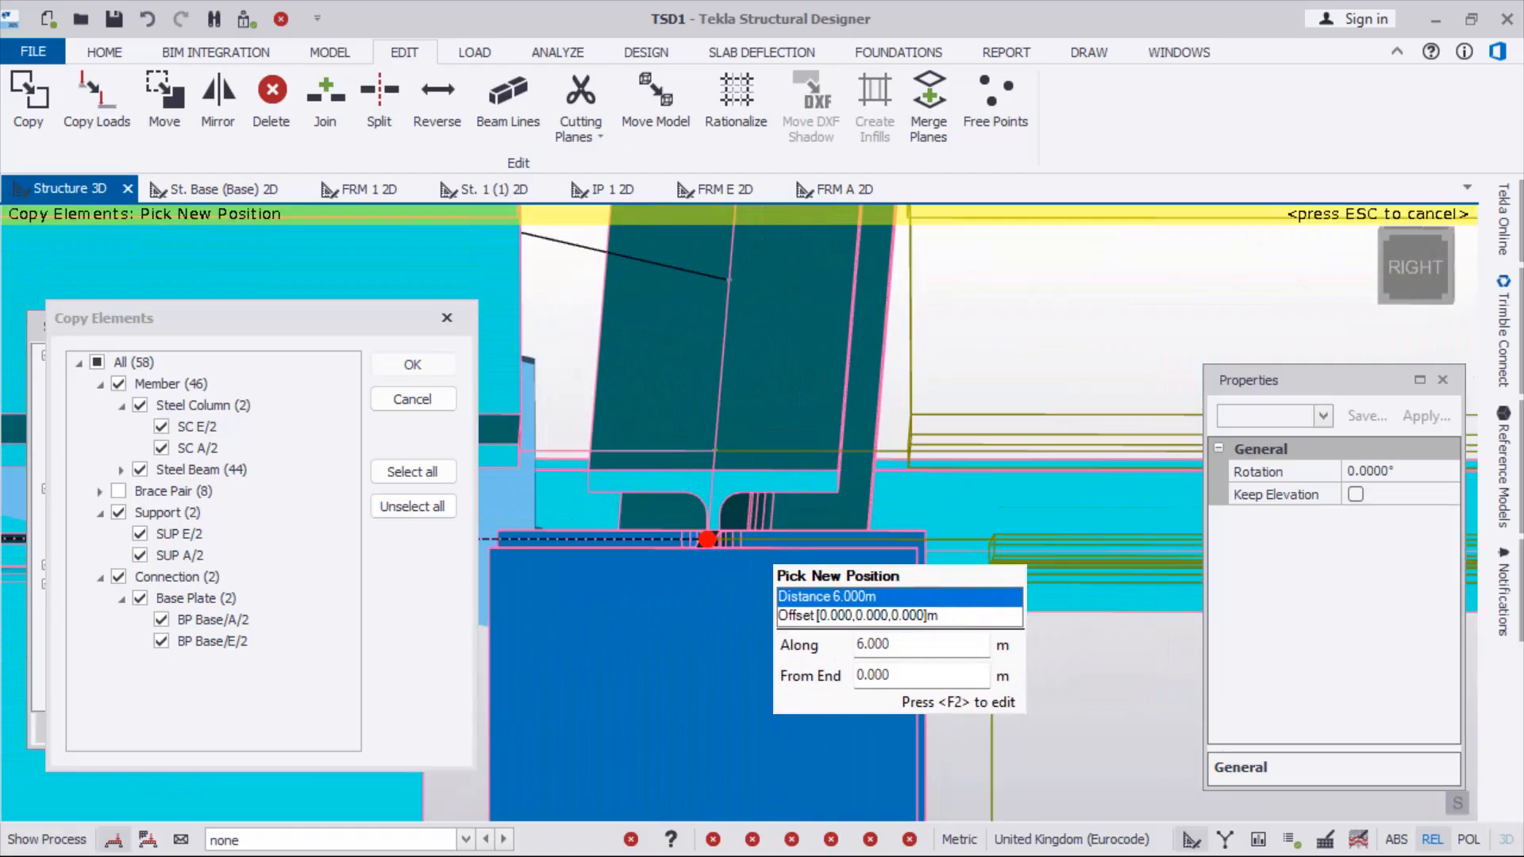
scroll(703, 543, up, 3)
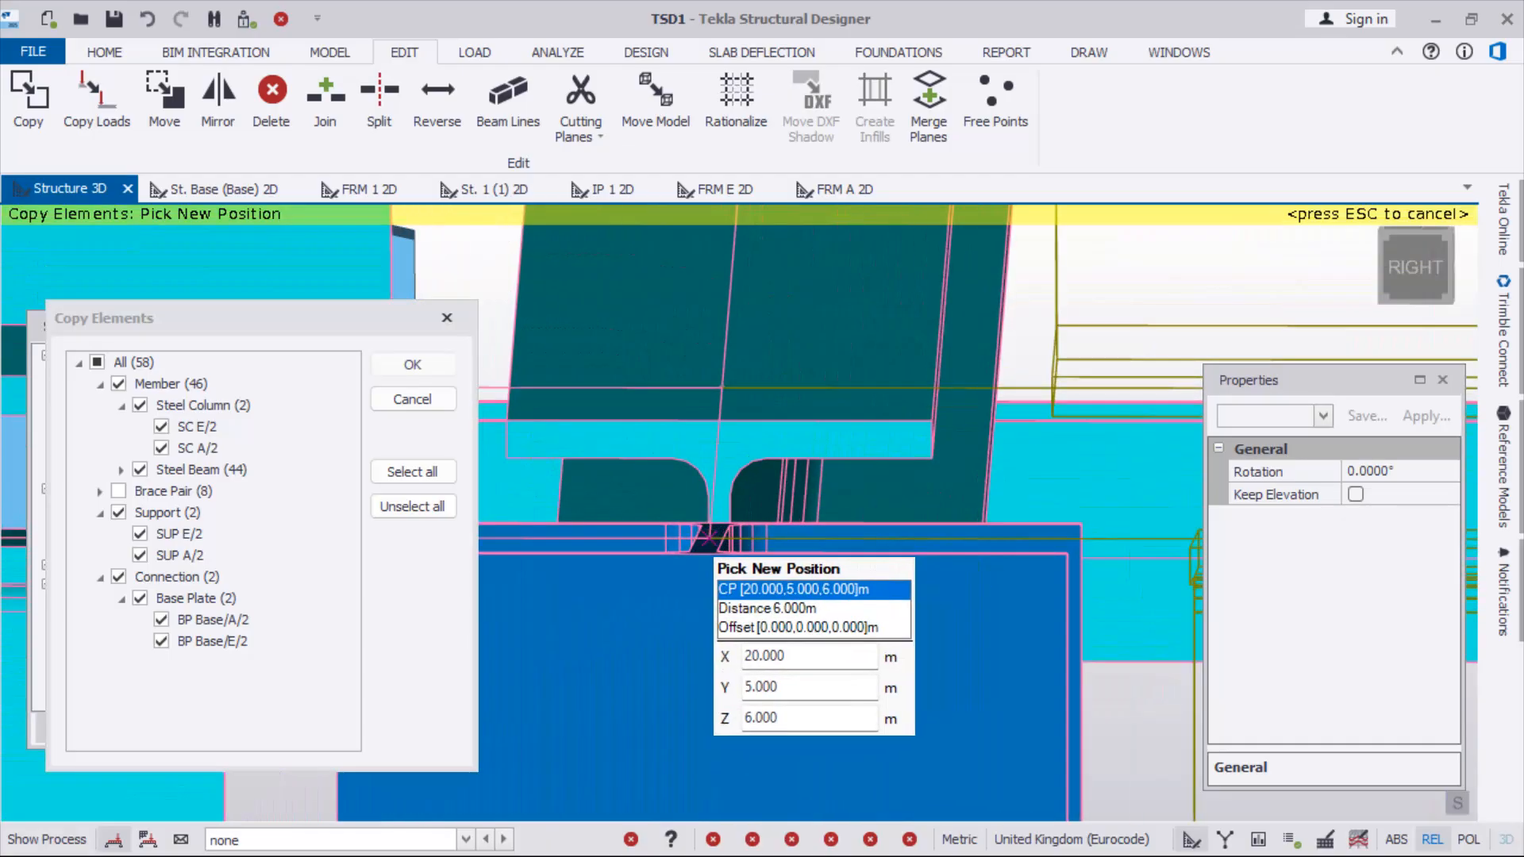
scroll(707, 536, down, 8)
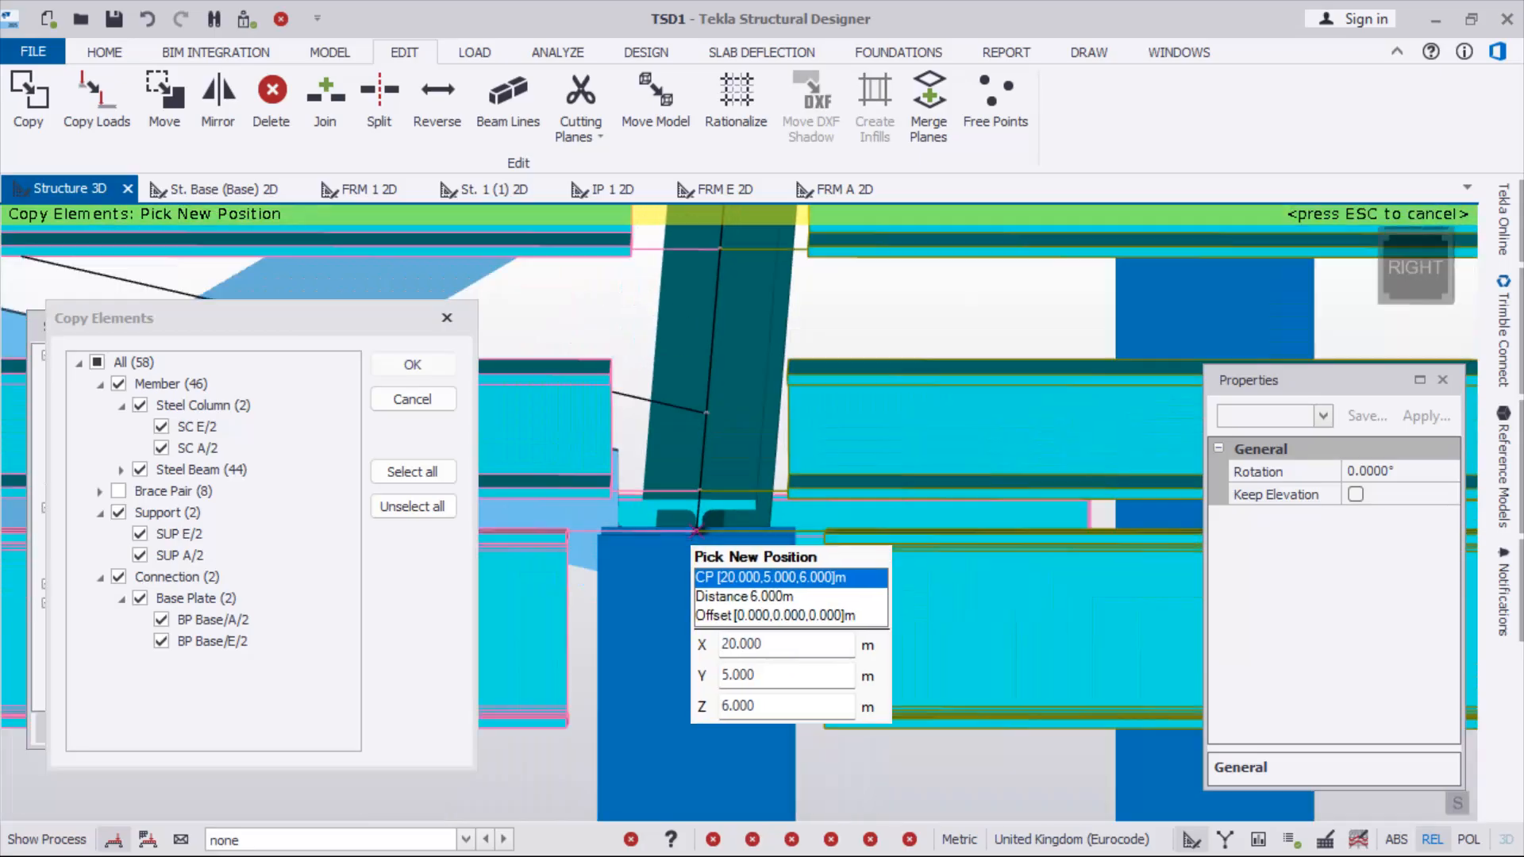
Place another bay copy at the next frame's eaves node, X 20.000, Y 10.000, Z 6.000 m
scroll(692, 526, down, 5)
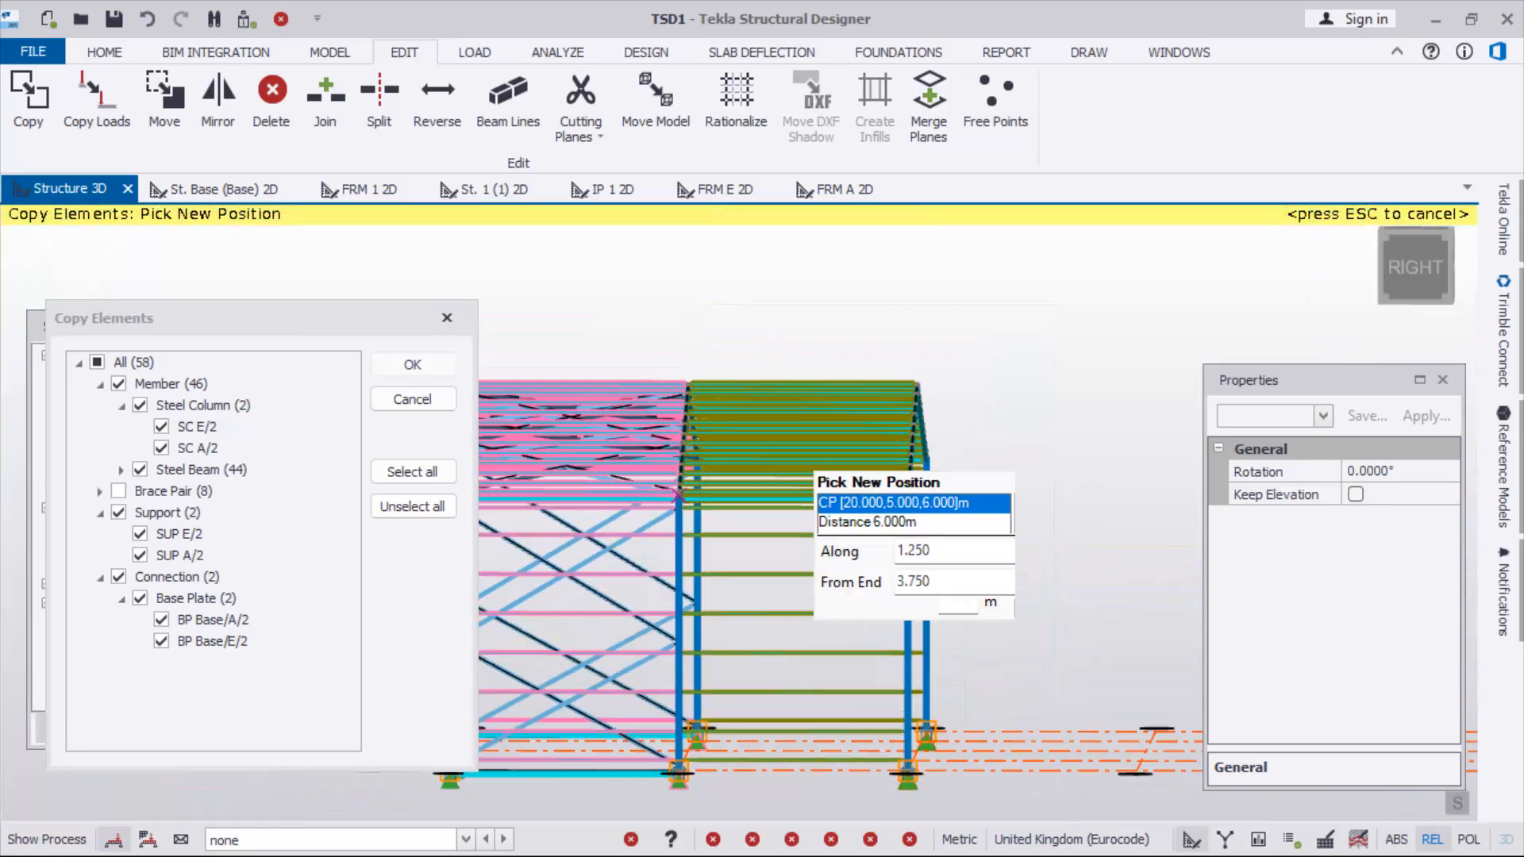
scroll(904, 480, up, 5)
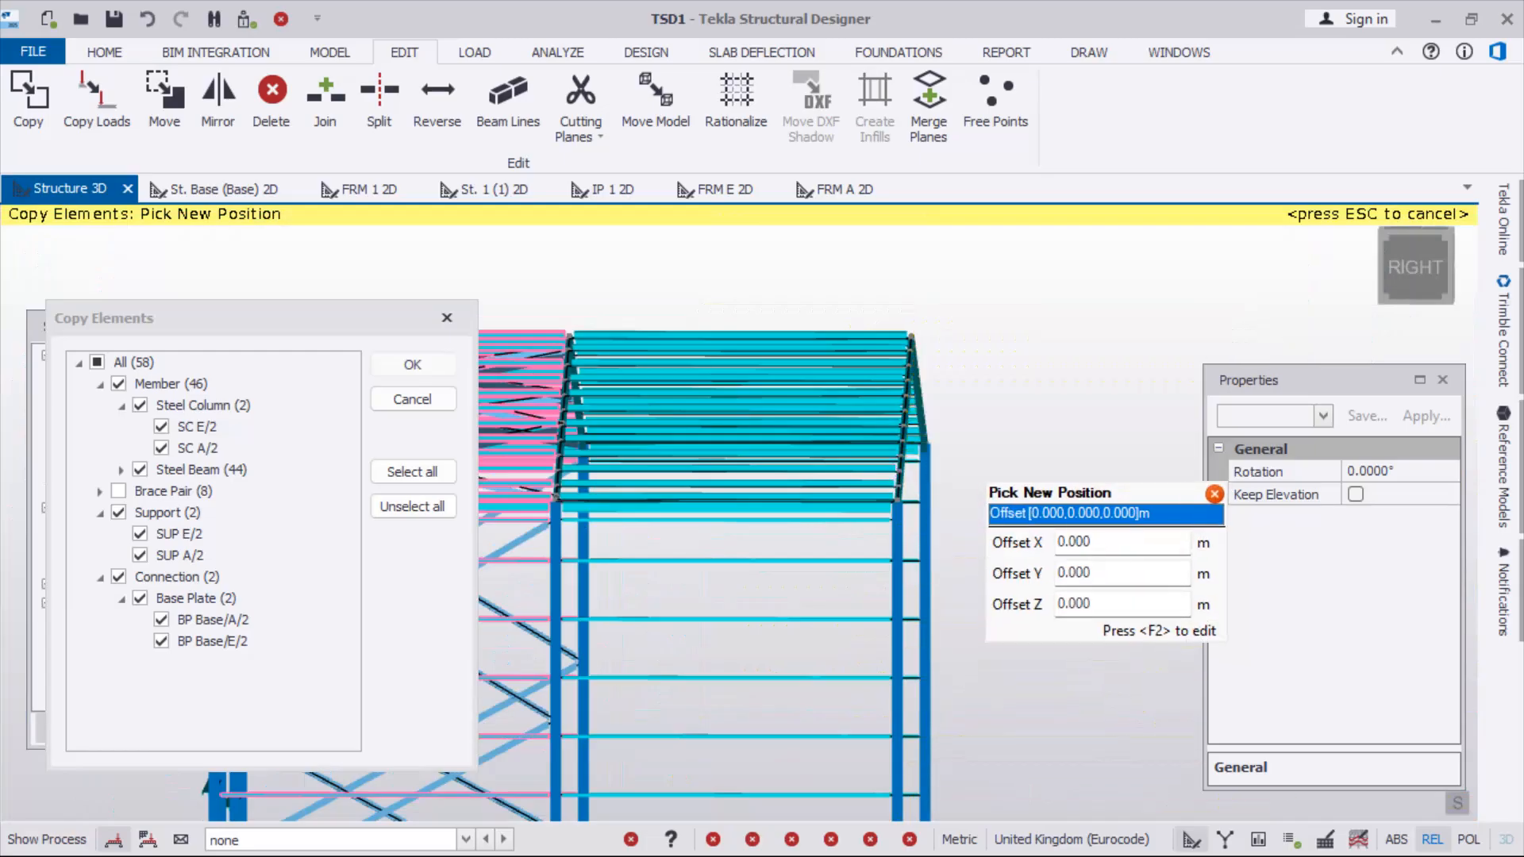
scroll(834, 578, up, 6)
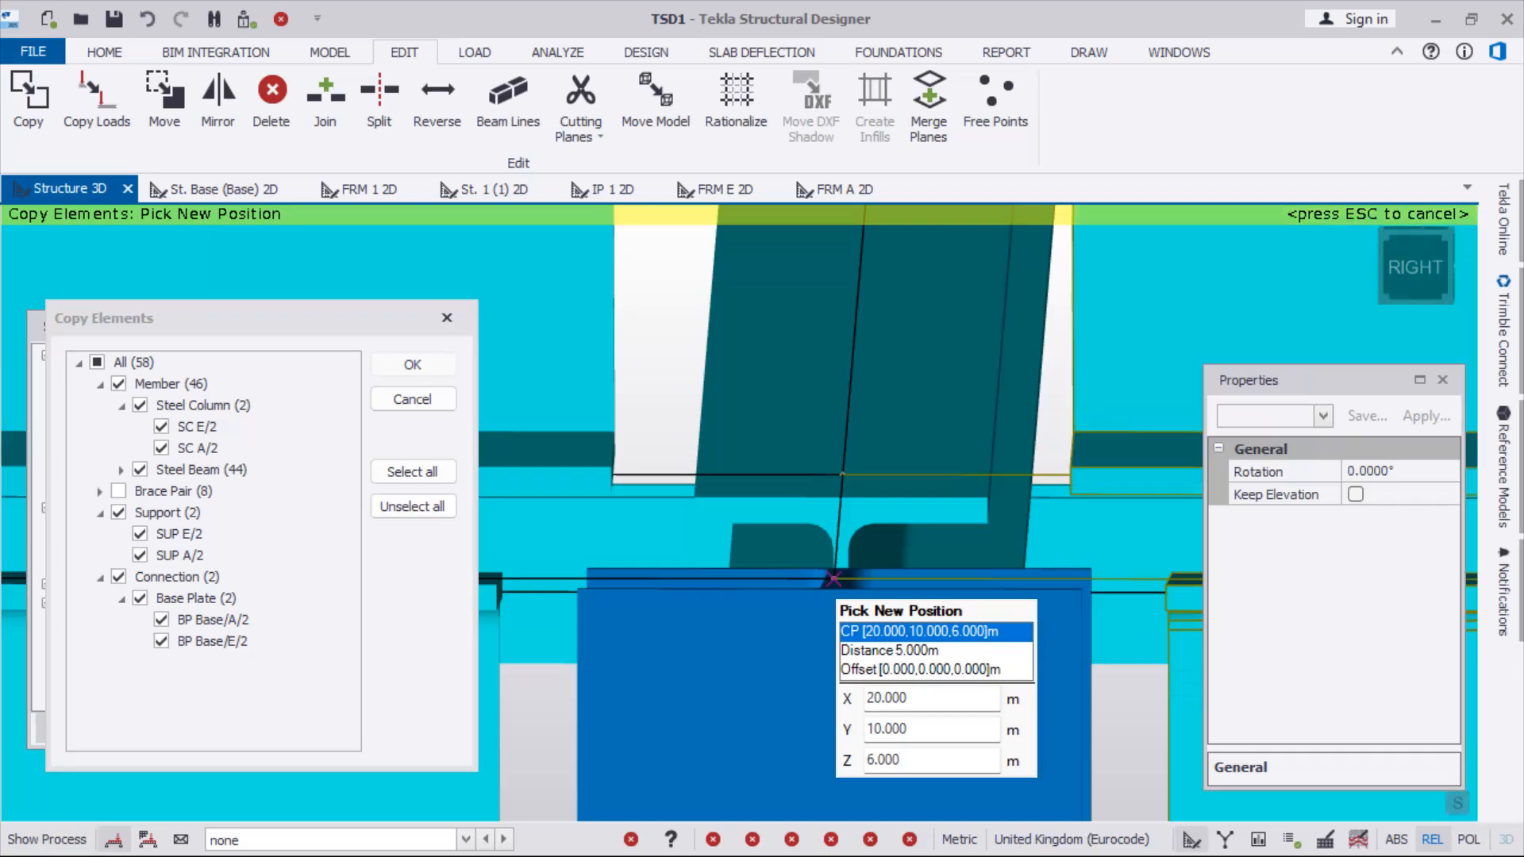
scroll(833, 578, down, 6)
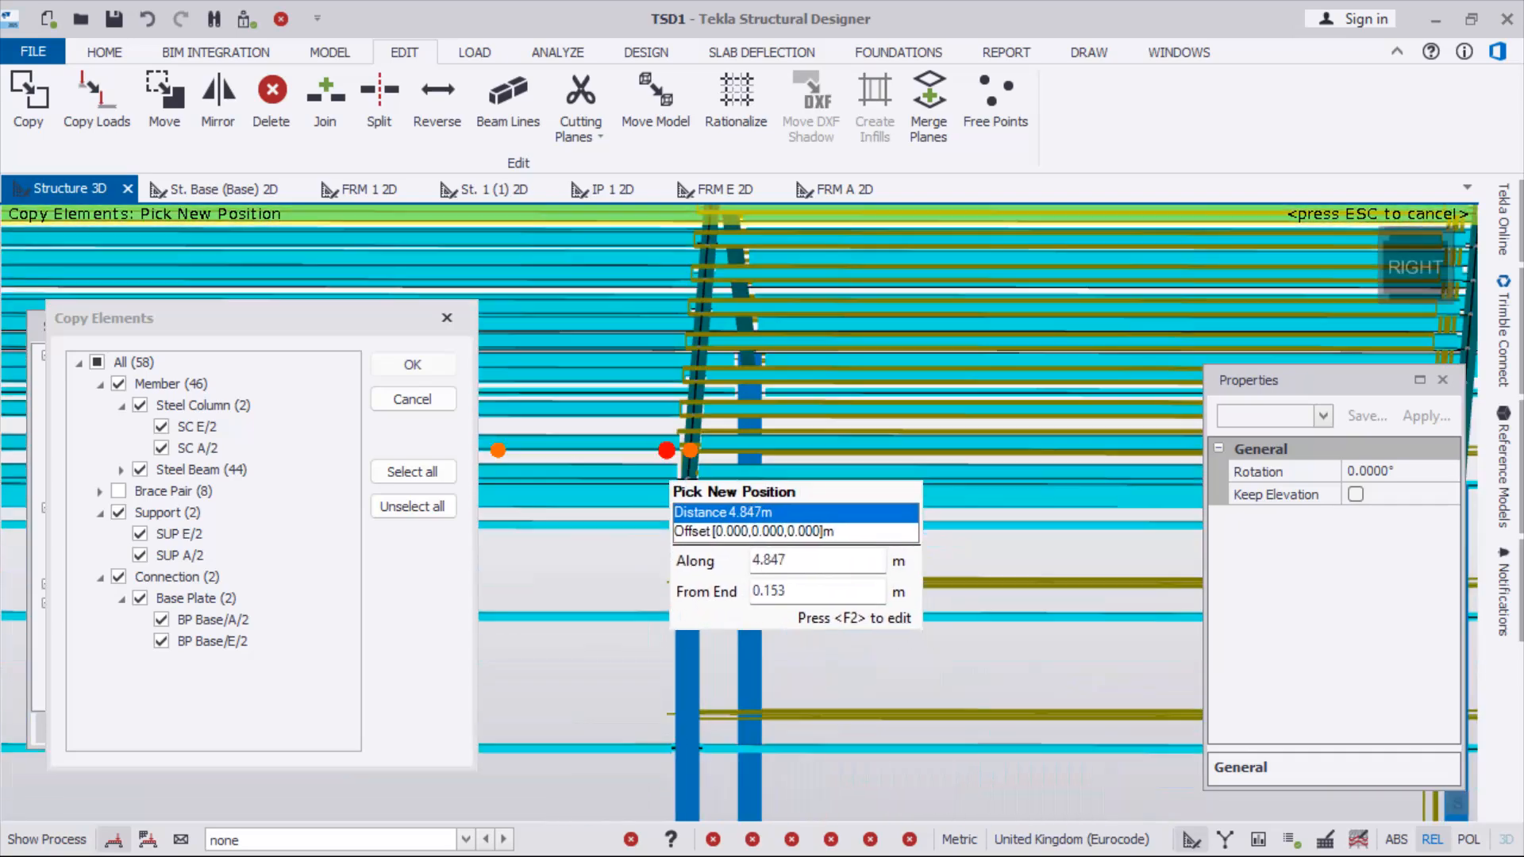
Add a further unbraced bay copy at the eaves node X 20.000, Y 15.000, Z 6.000 m
scroll(834, 579, down, 4)
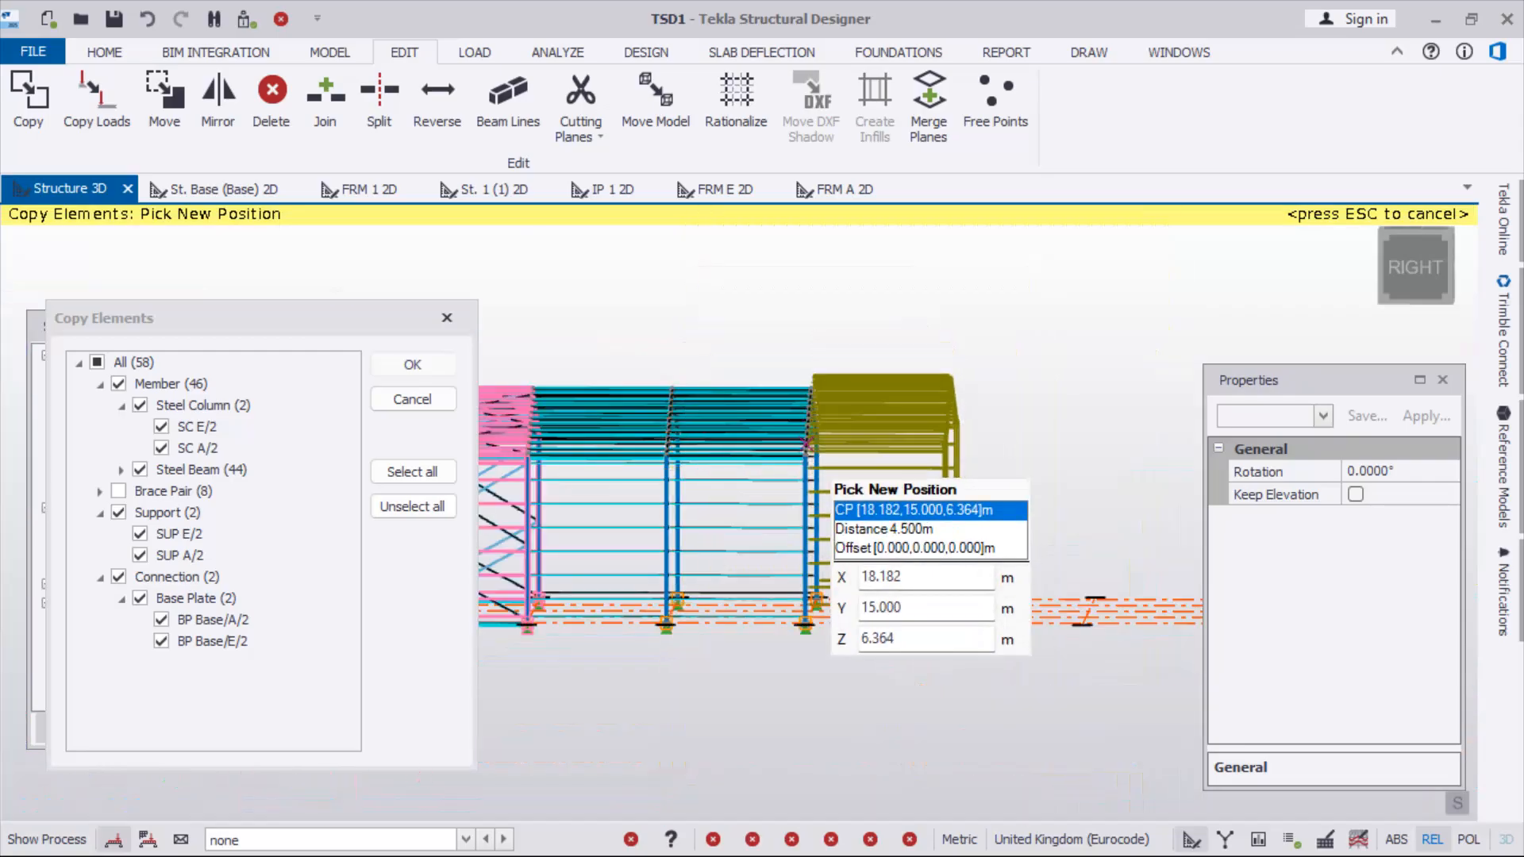
scroll(810, 461, up, 8)
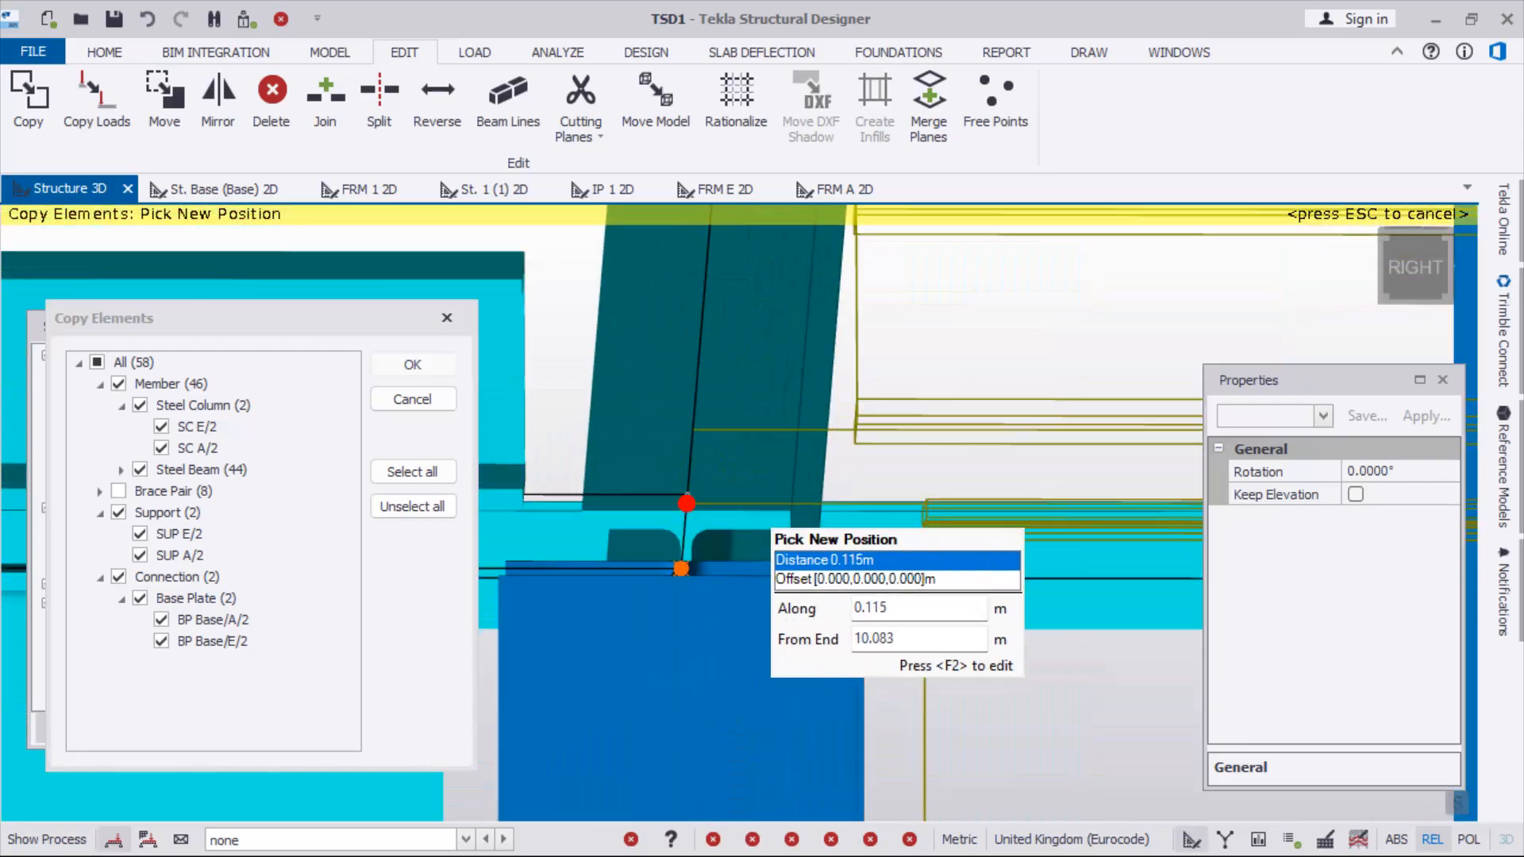
scroll(686, 508, up, 3)
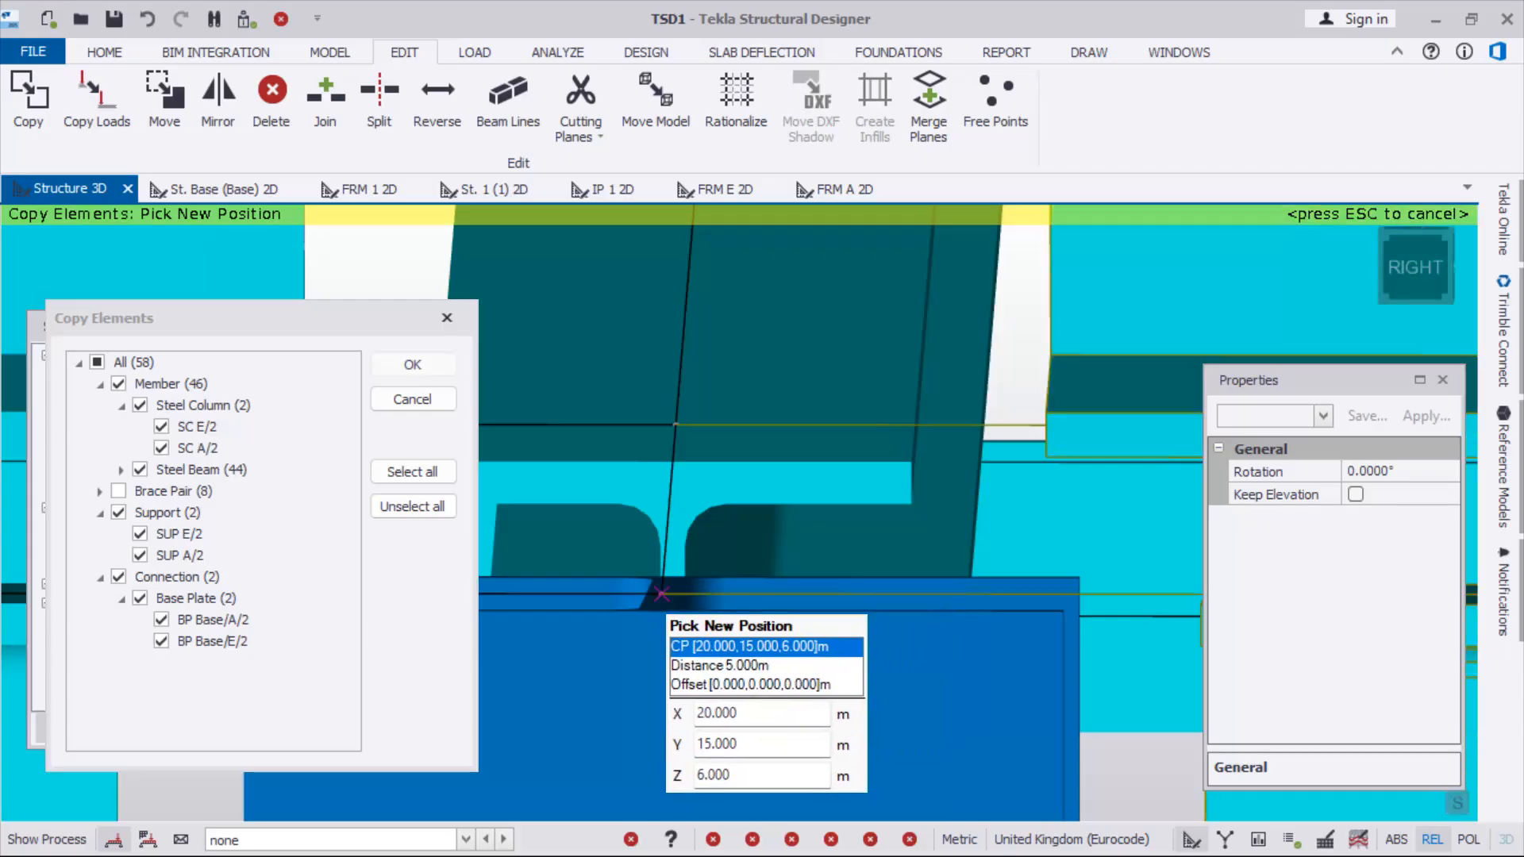
scroll(660, 593, down, 8)
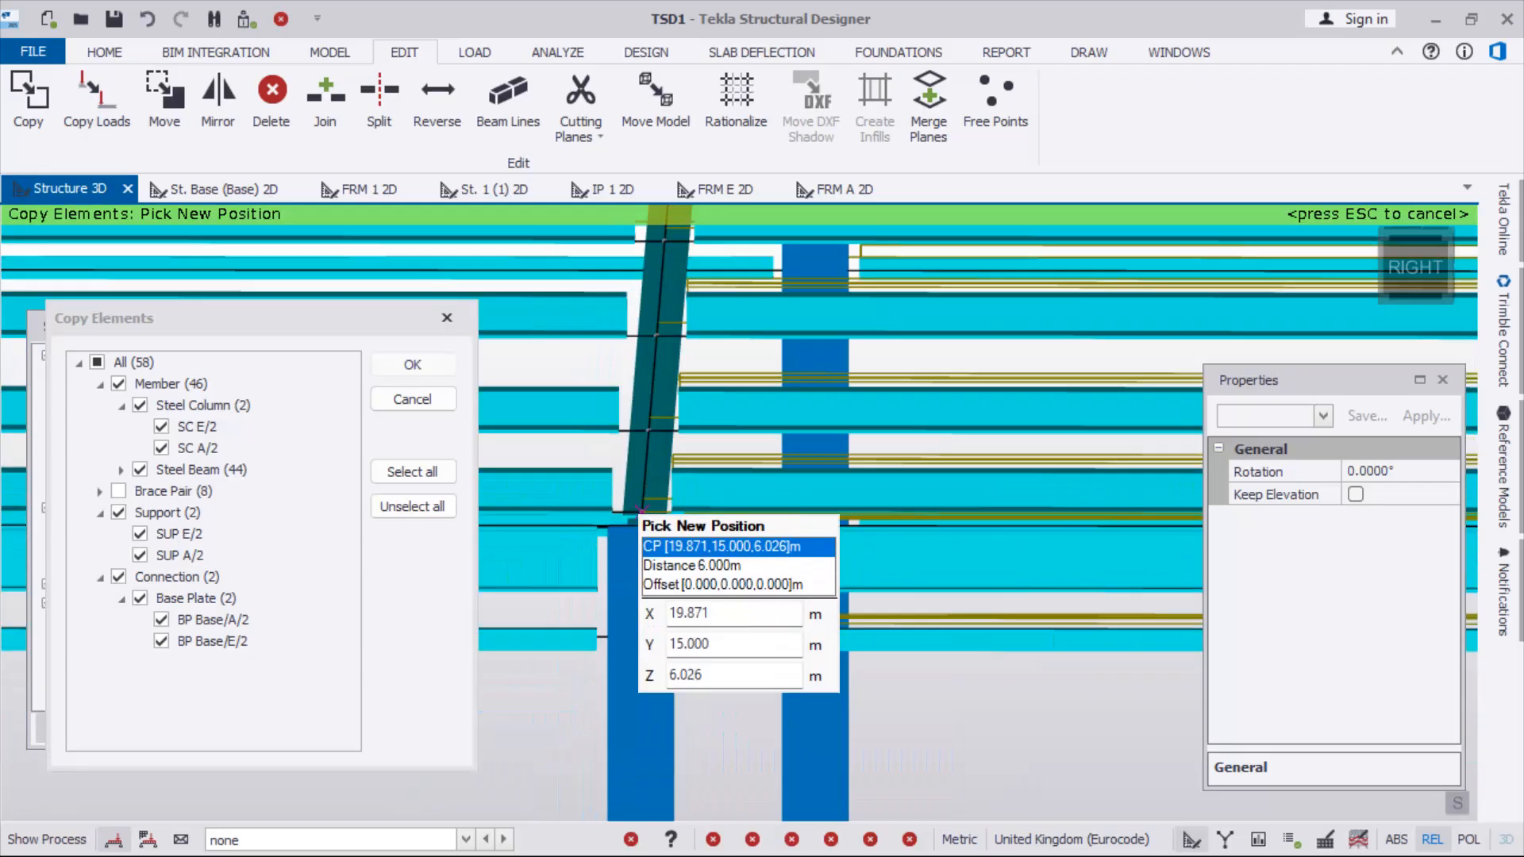
Extend the building with one more bay copy at the eaves node X 20.000, Y 20.000, Z 6.000 m
scroll(639, 499, down, 5)
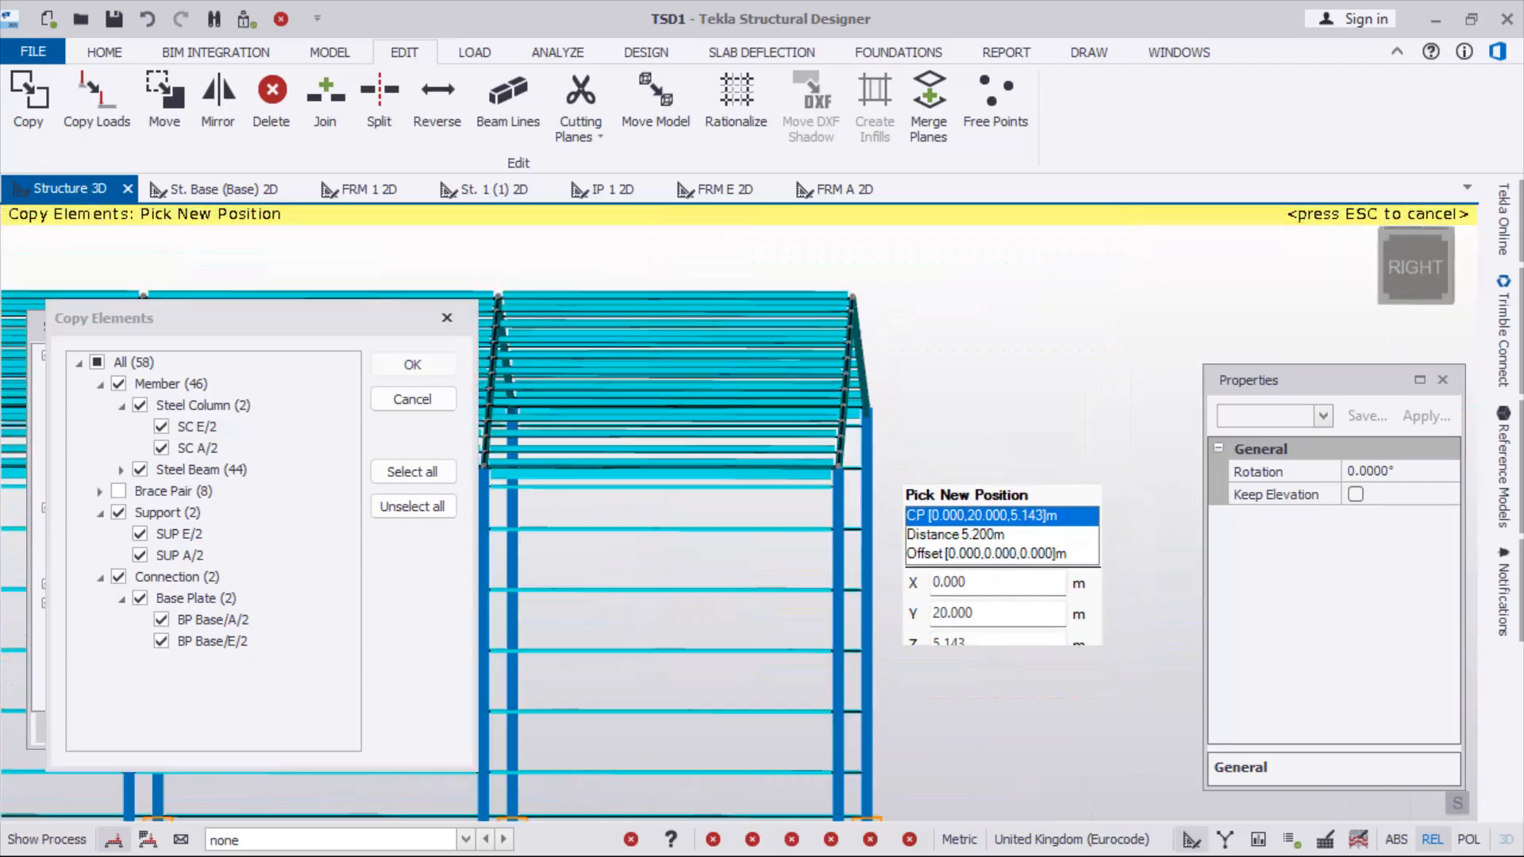
scroll(841, 445, up, 5)
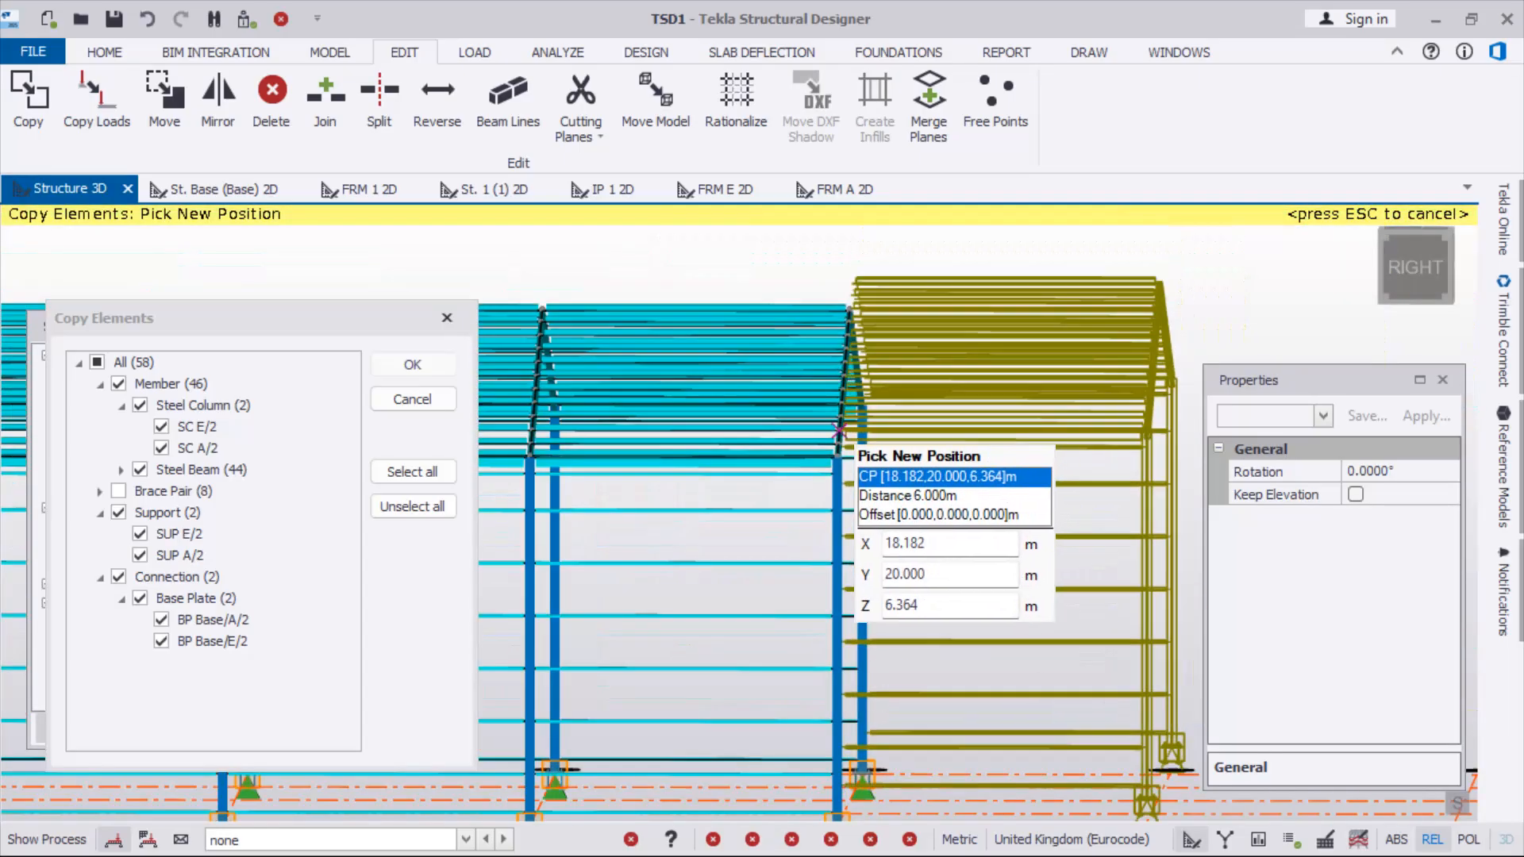
scroll(827, 486, up, 6)
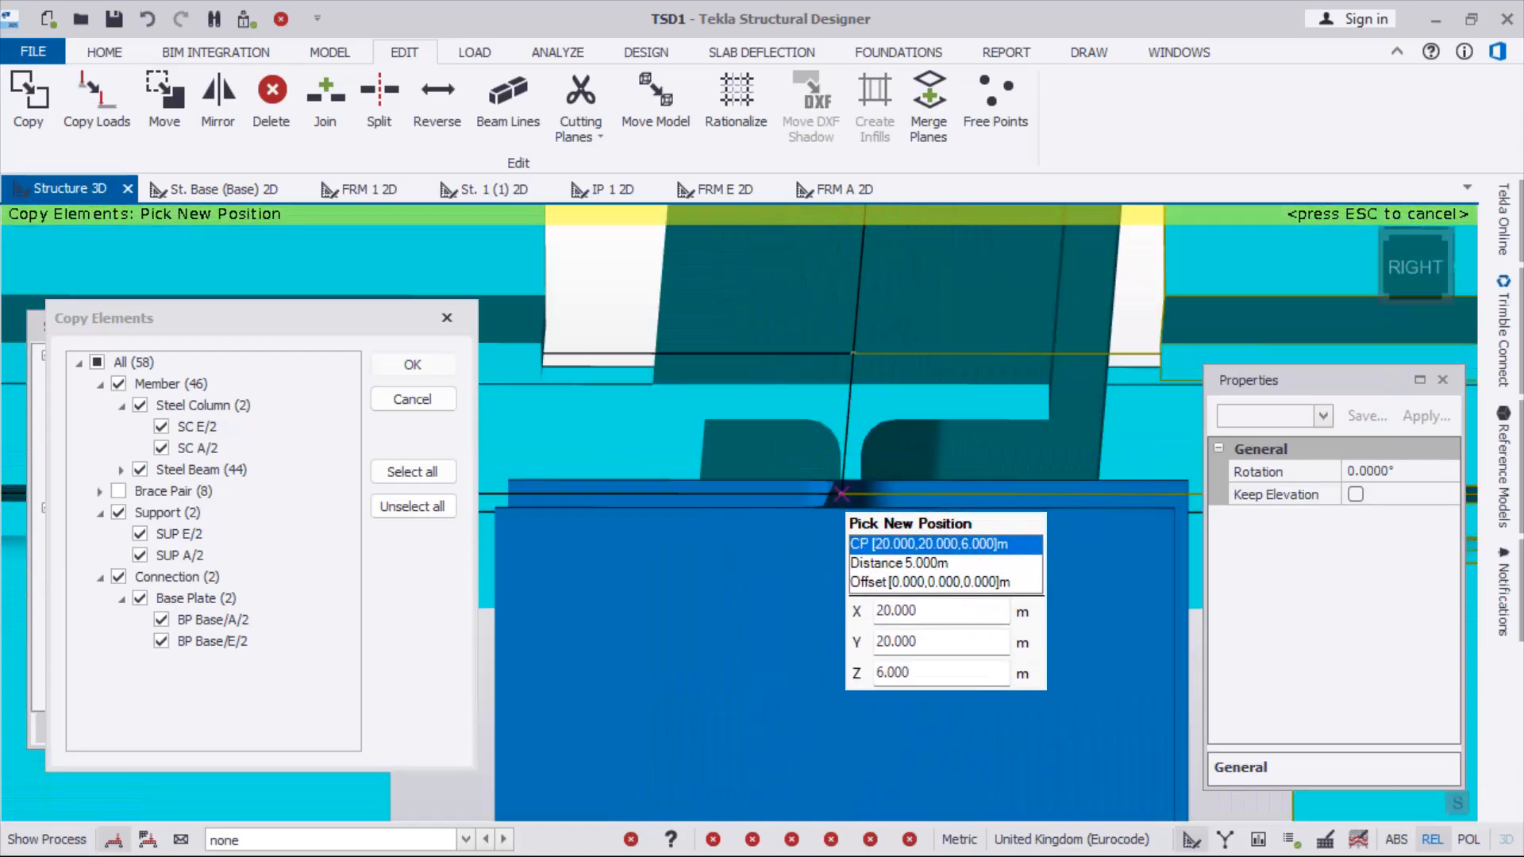
scroll(842, 493, down, 3)
scroll(688, 484, down, 6)
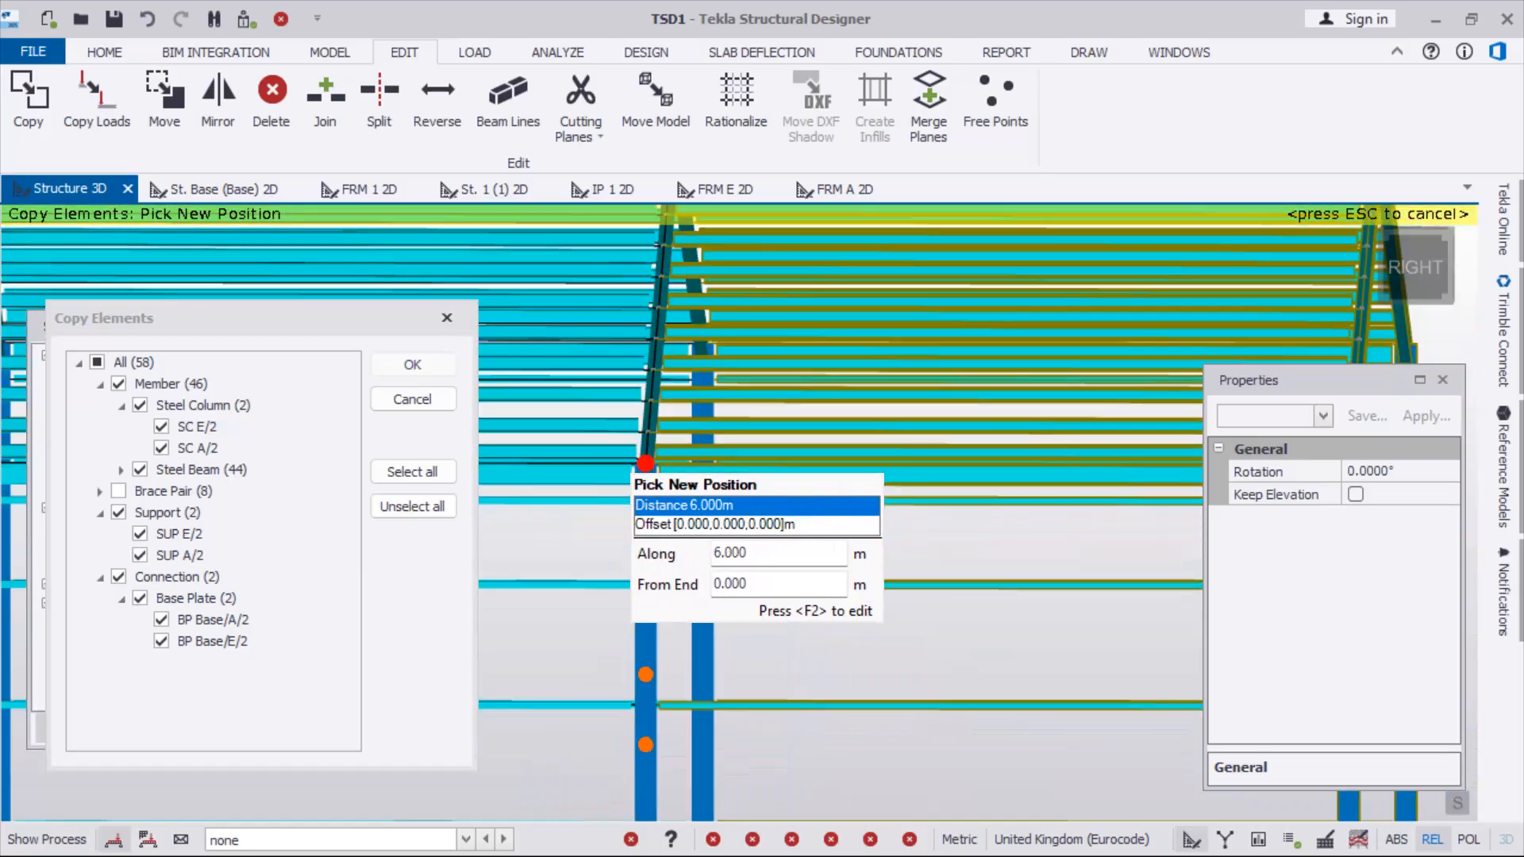
Place the last unbraced bay copy at the eaves node X 20.000, Y 25.000, Z 6.000 m and end the copy command
scroll(825, 437, up, 5)
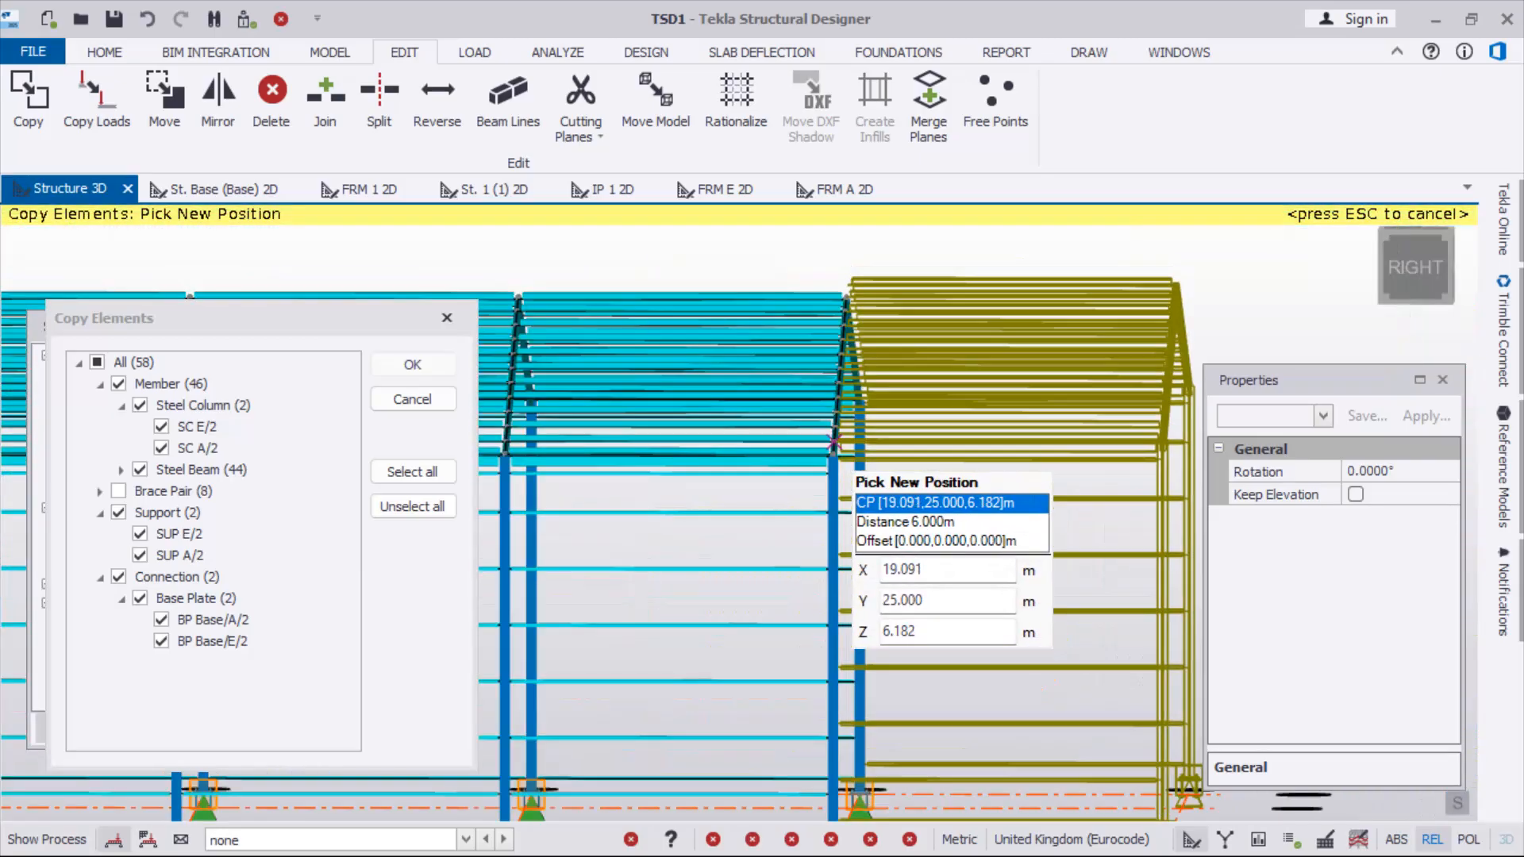
scroll(803, 436, up, 3)
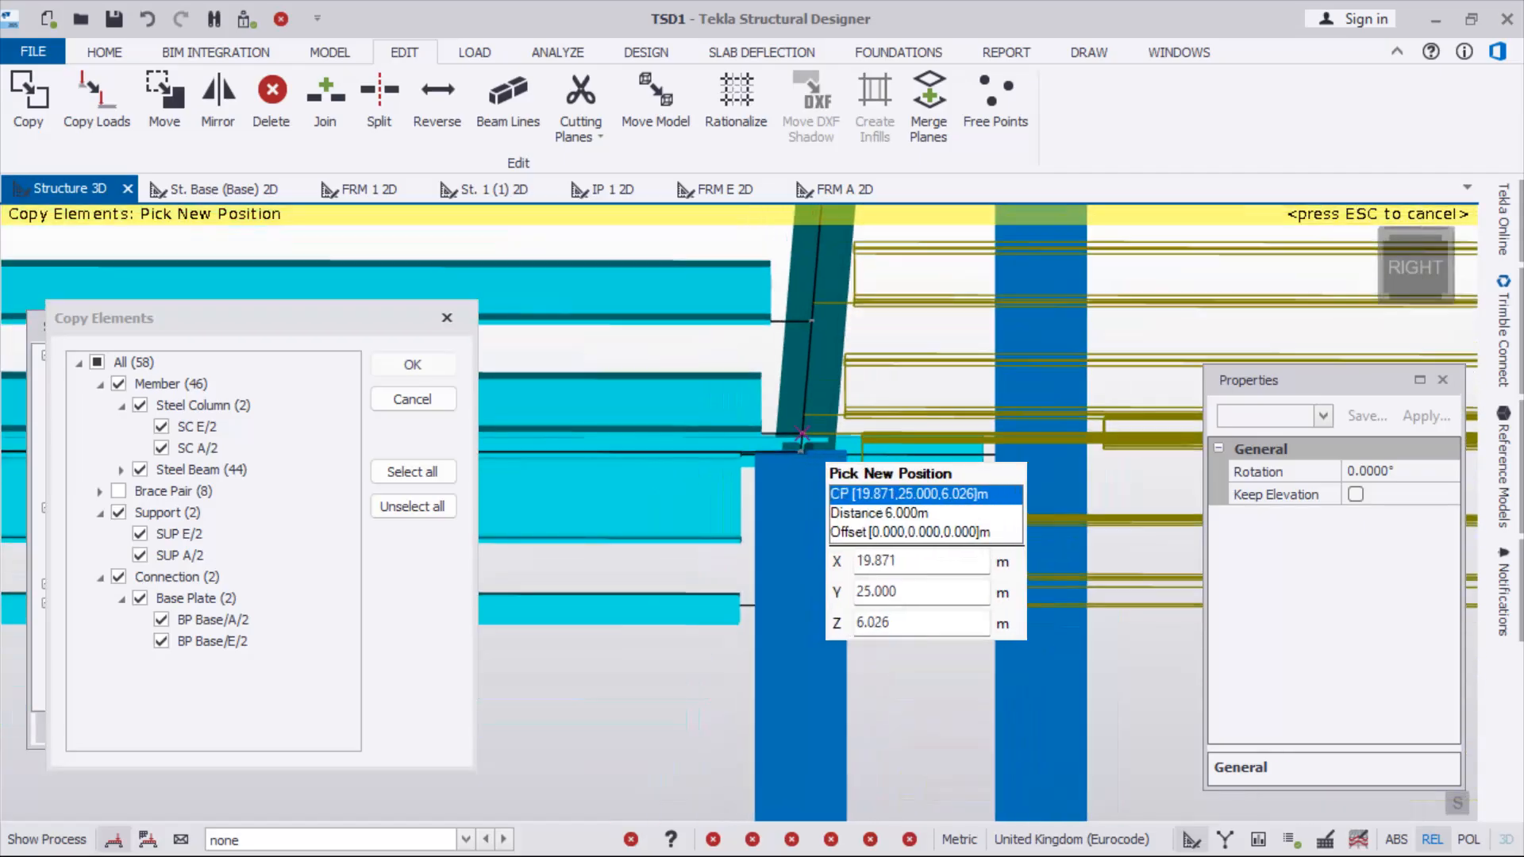
scroll(802, 435, up, 5)
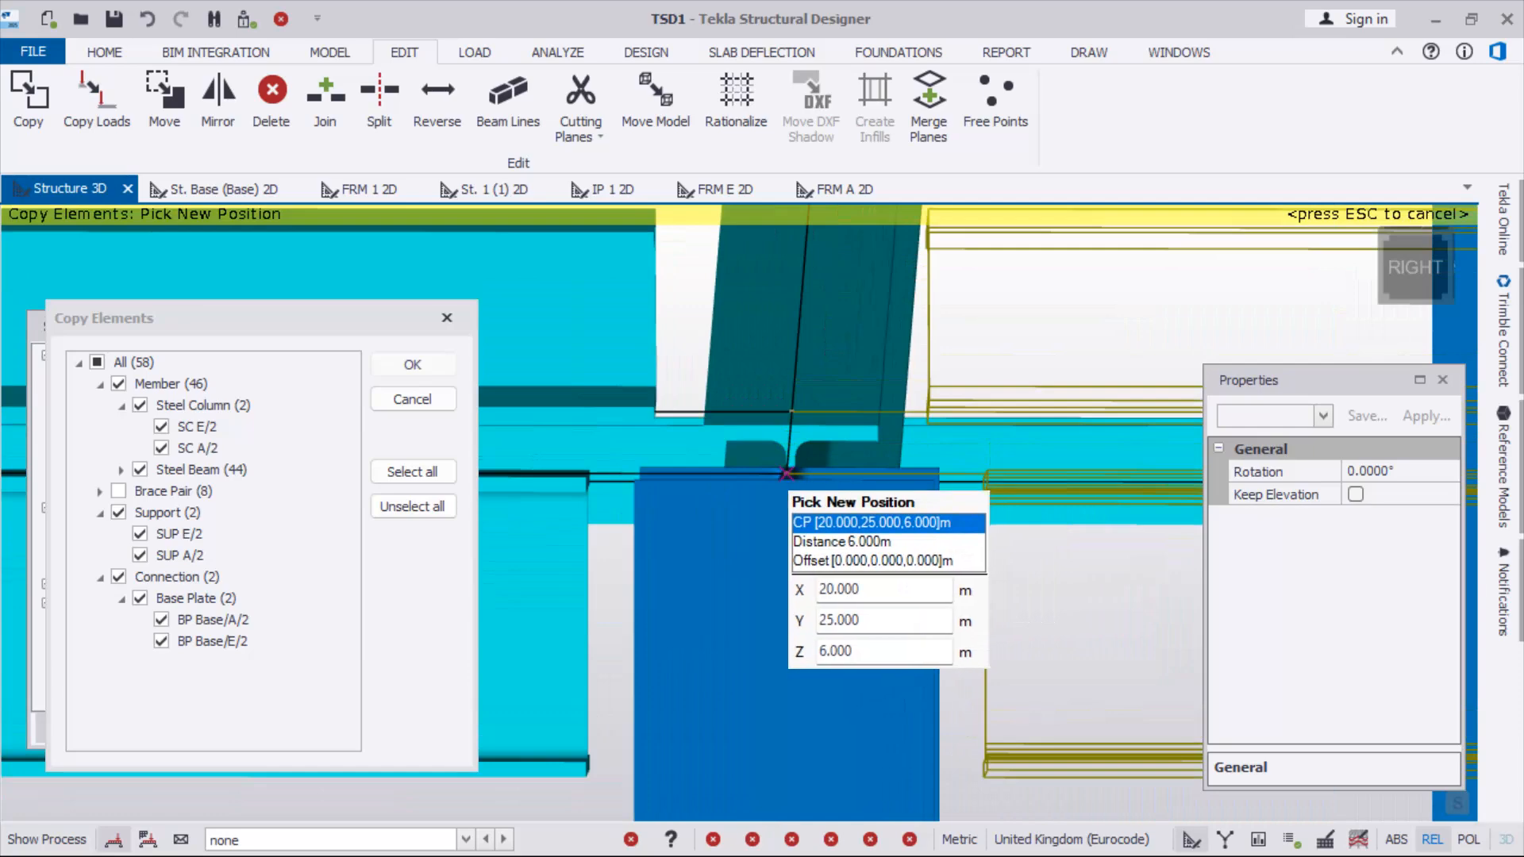
scroll(786, 473, down, 10)
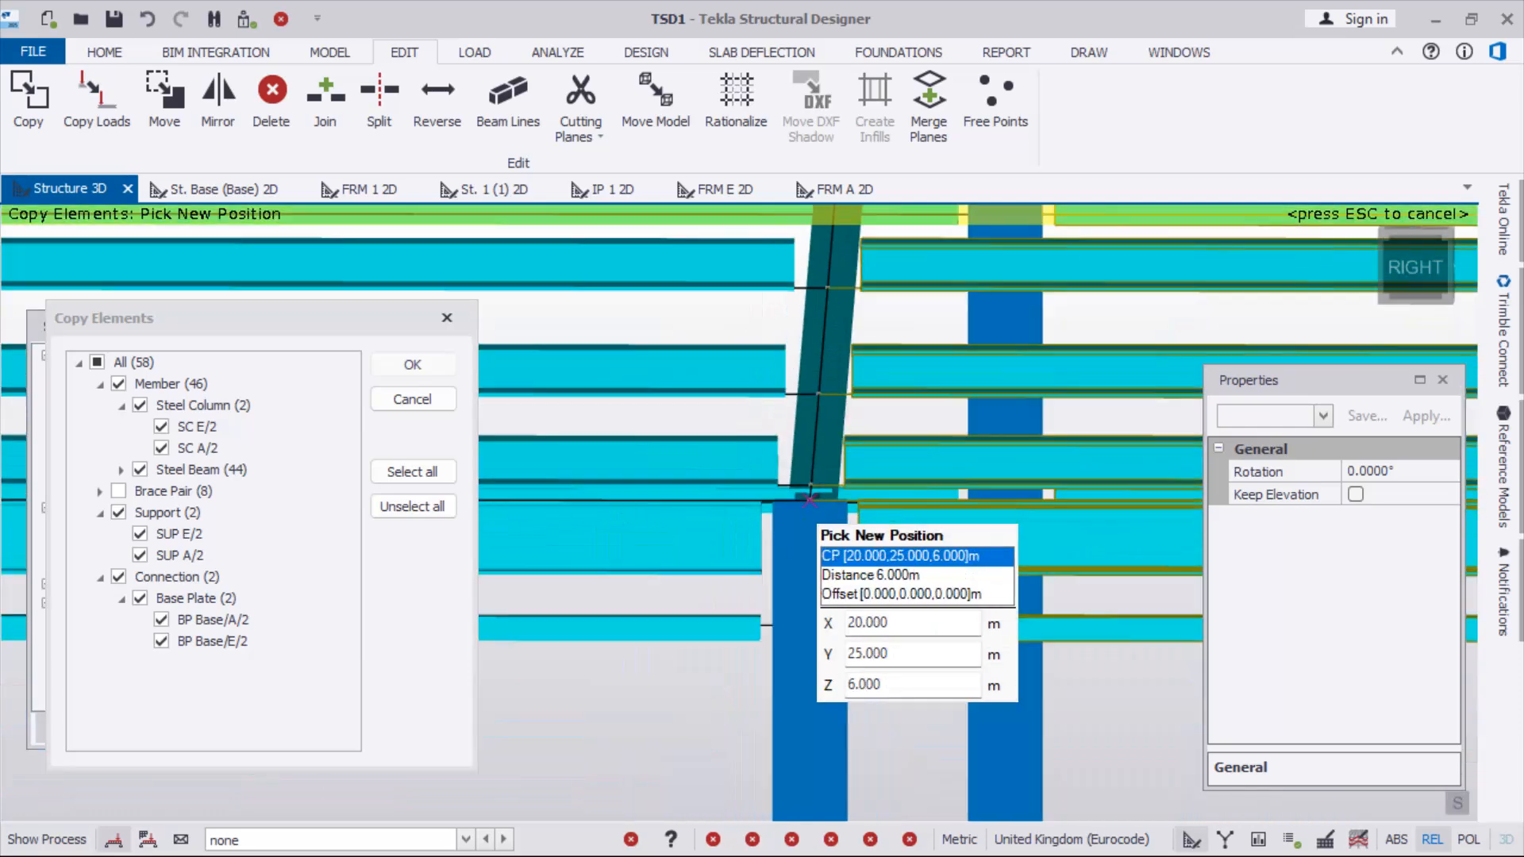
click(897, 450)
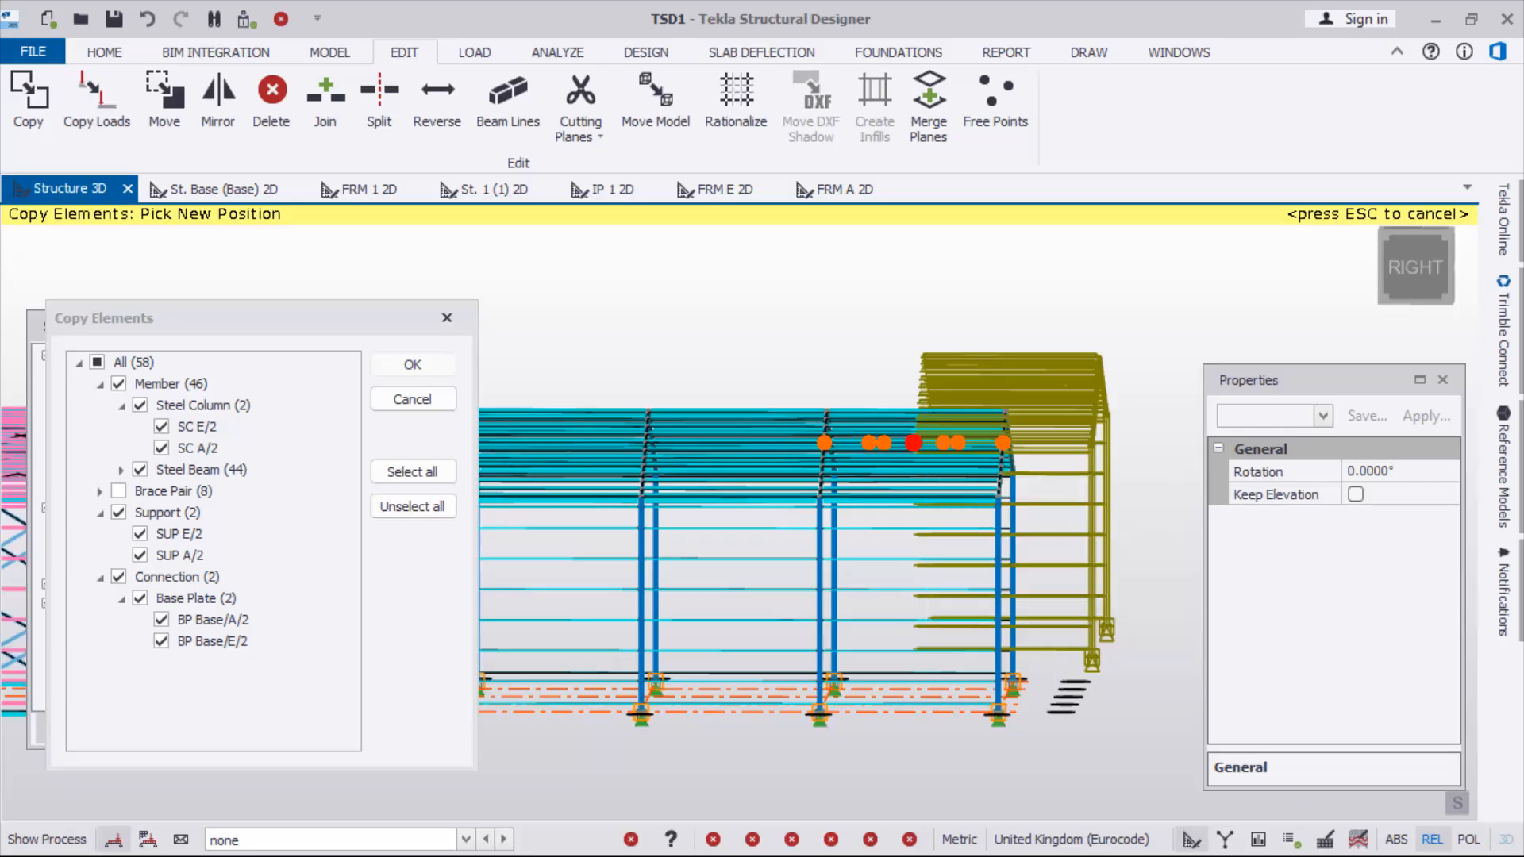
scroll(969, 380, down, 3)
right_drag(968, 379, 957, 424)
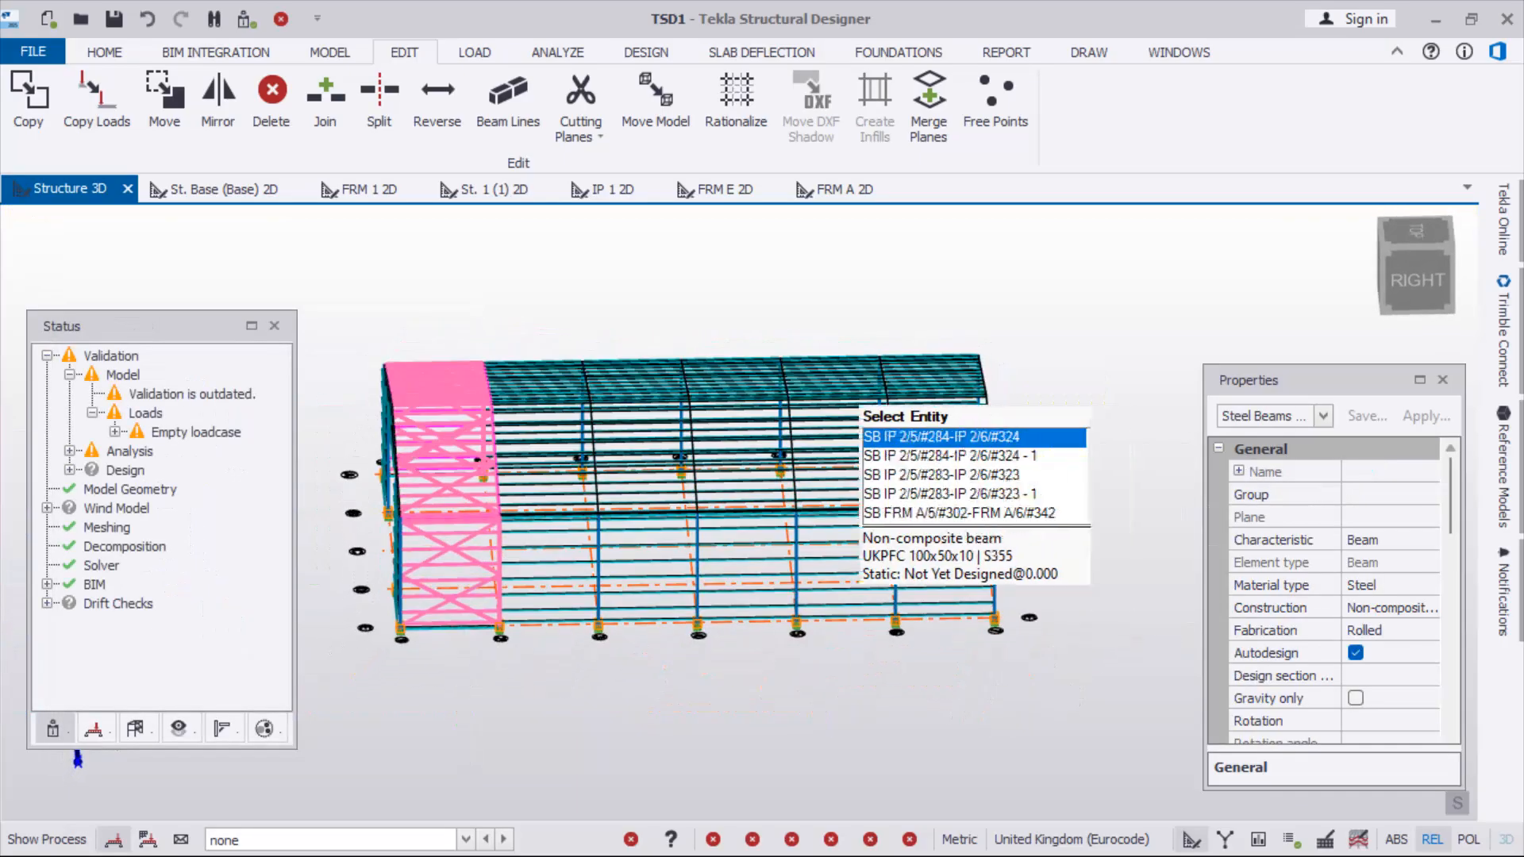
Start a new copy of the selected end bay with only its brace pairs included
scroll(839, 390, down, 3)
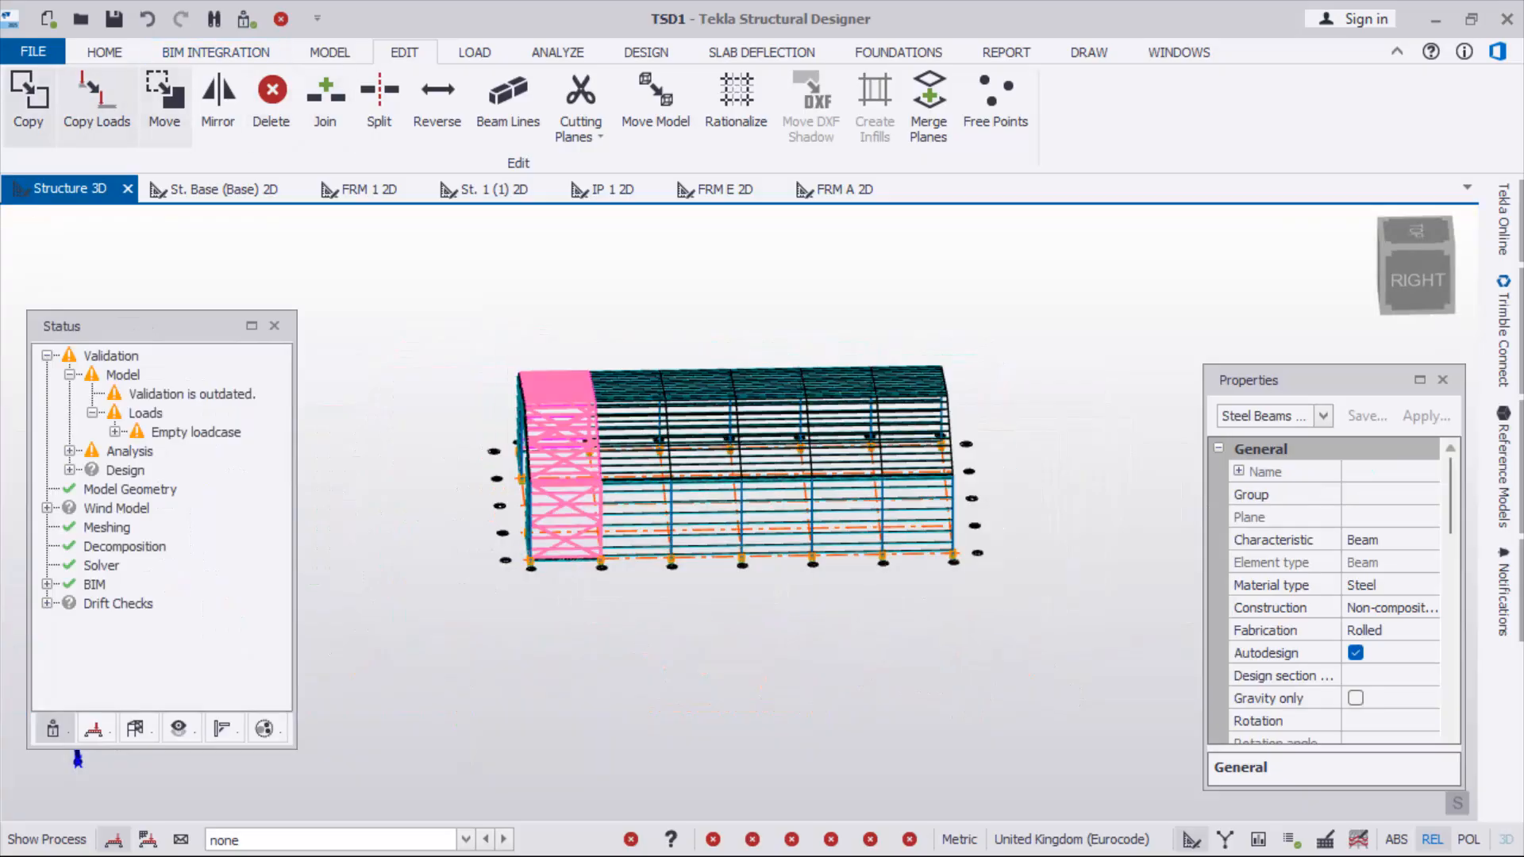
click(28, 103)
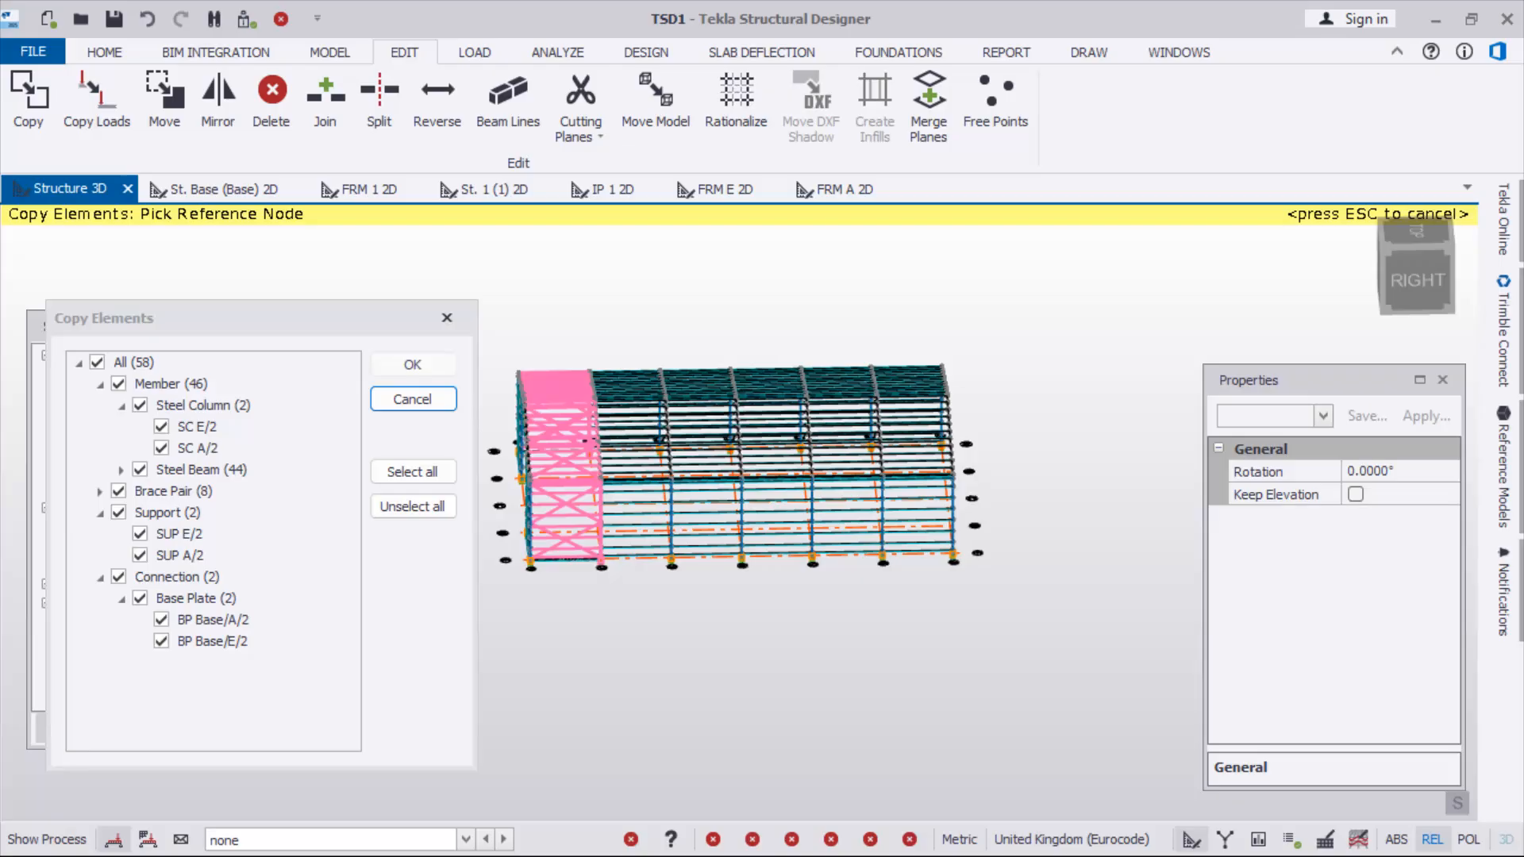
click(96, 363)
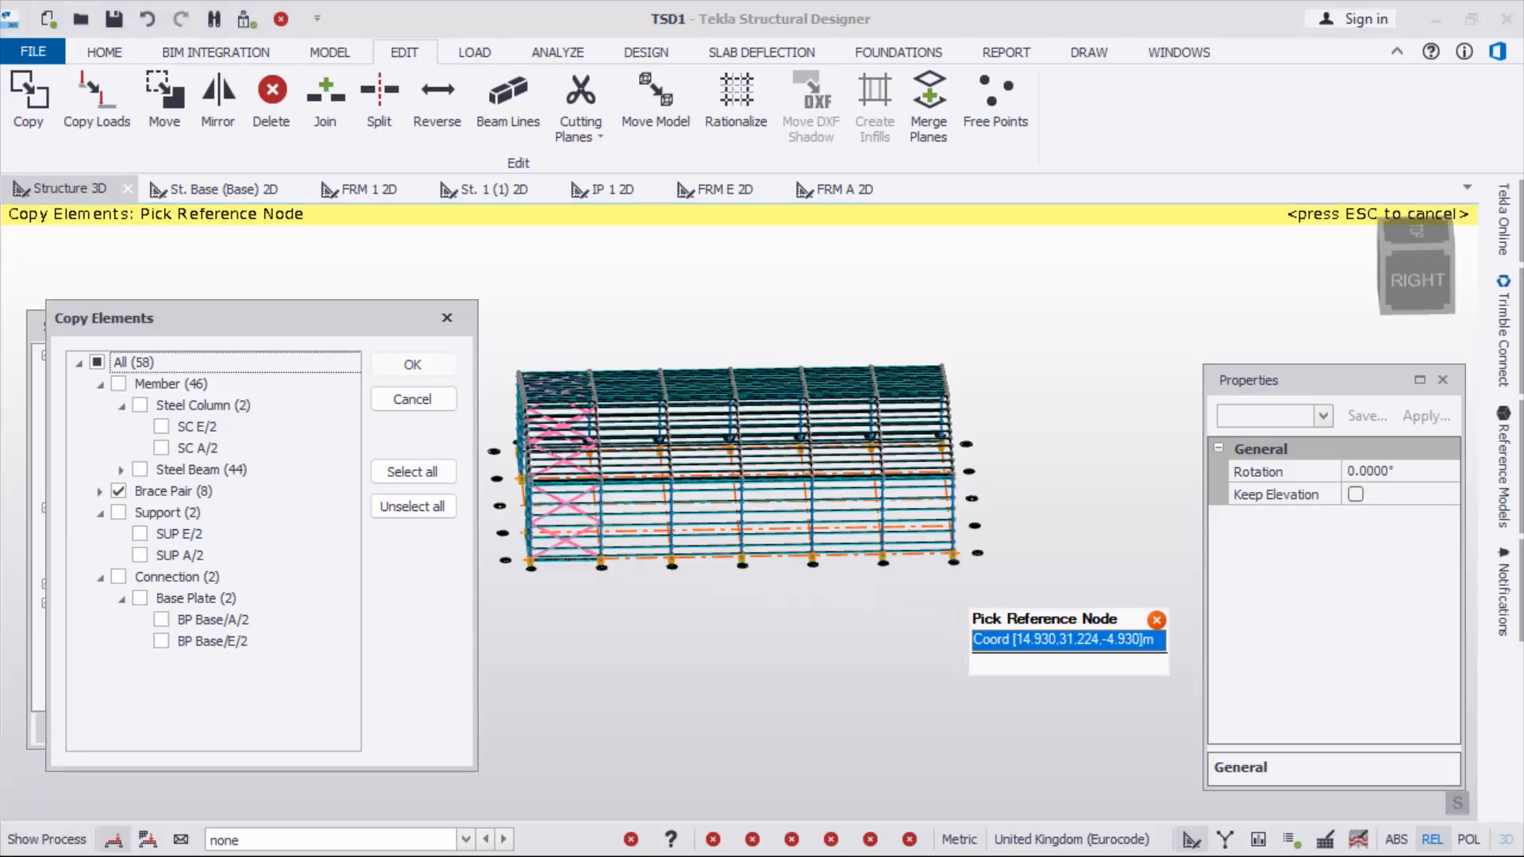
Set the end frame's eaves node at X 0.000, Y 0.000, Z 6.000 m as the bracing copy's reference, using the right-side view
scroll(967, 578, down, 2)
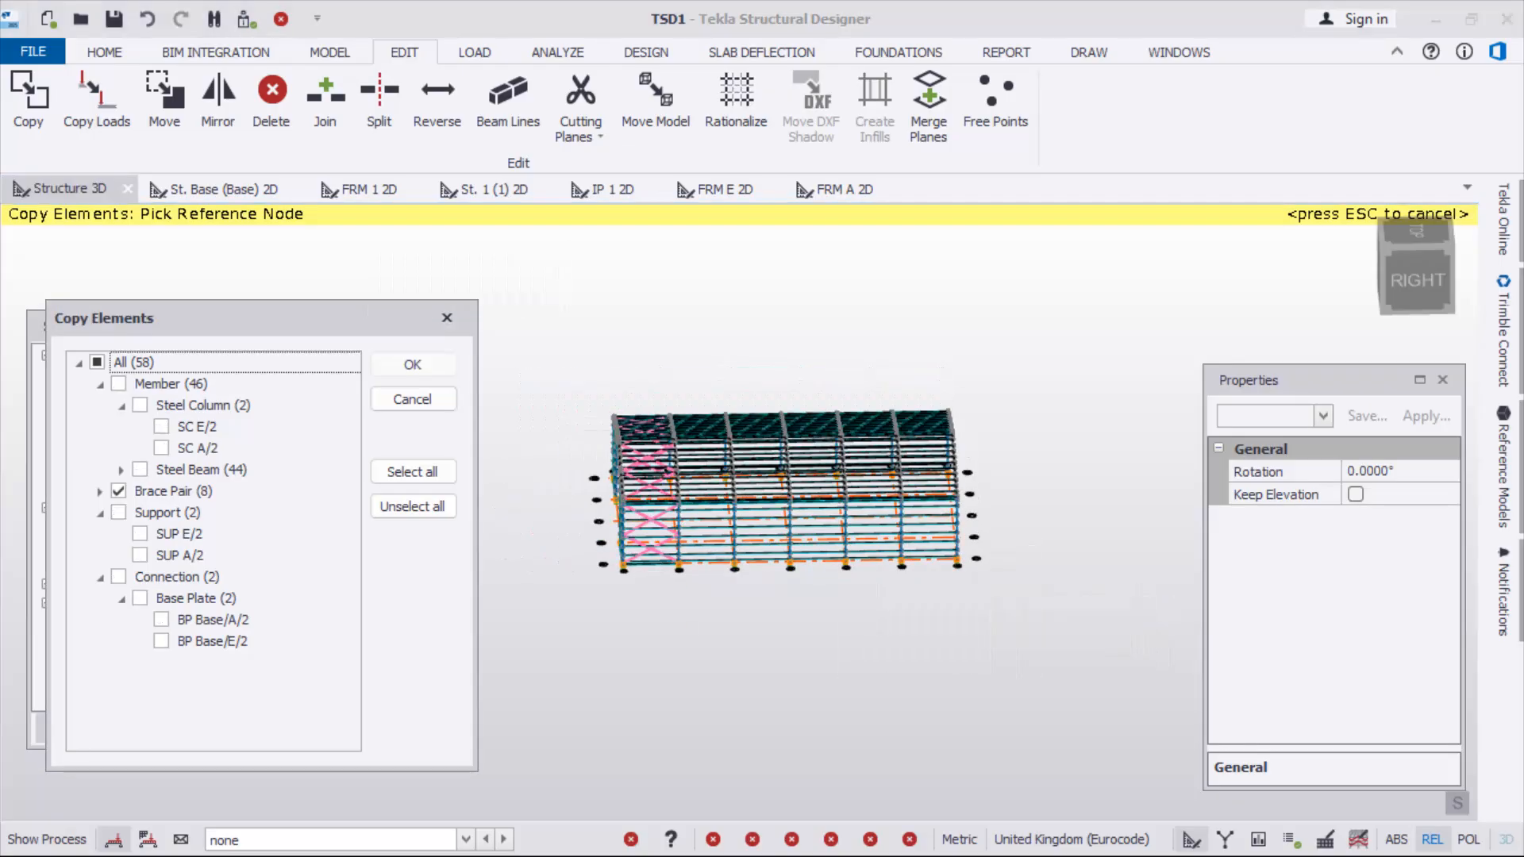
scroll(612, 464, up, 3)
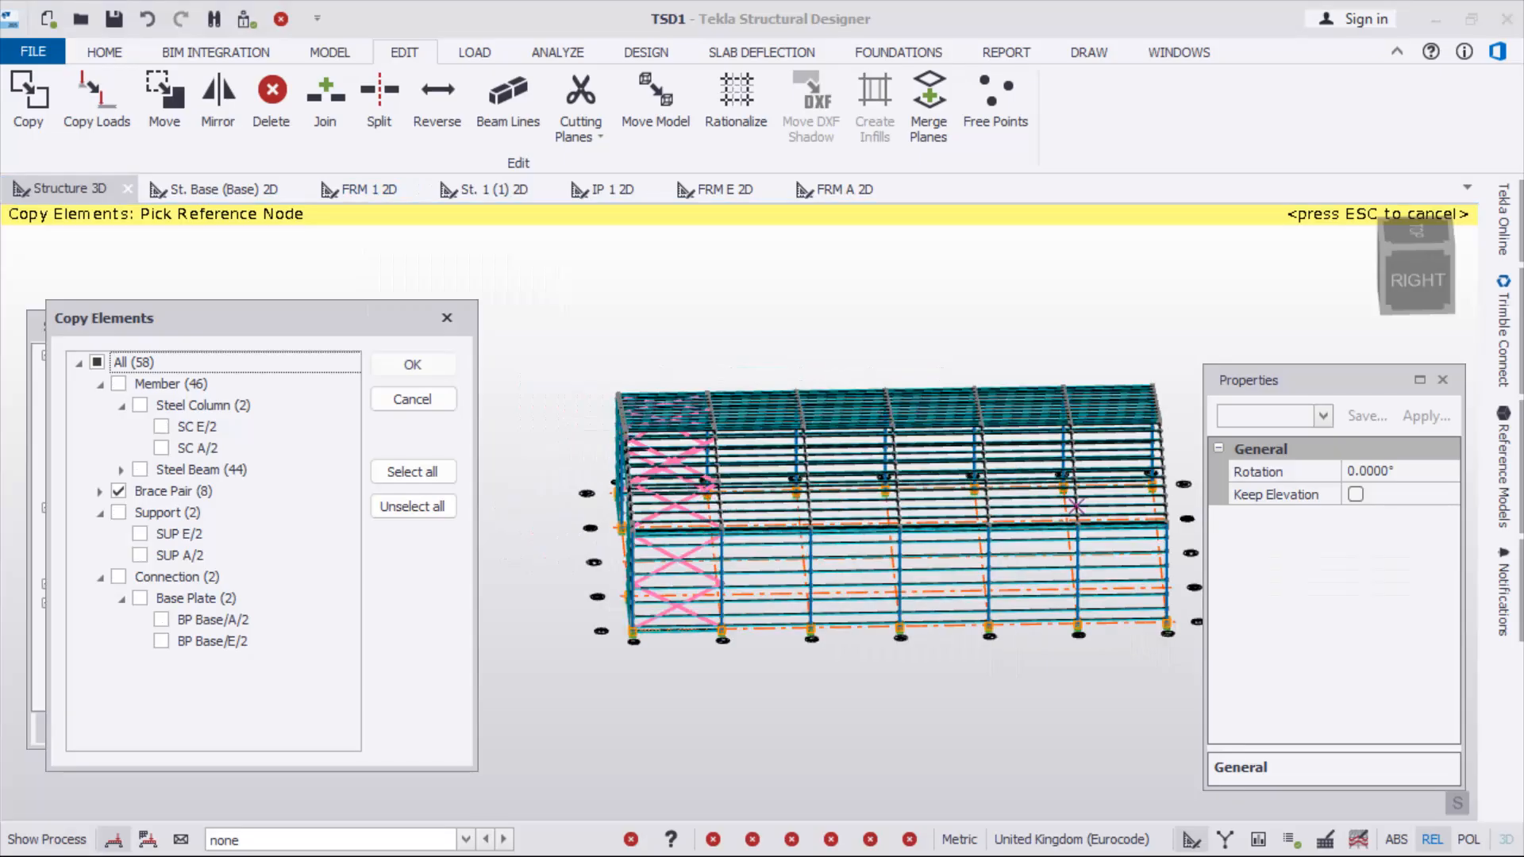
scroll(610, 548, up, 5)
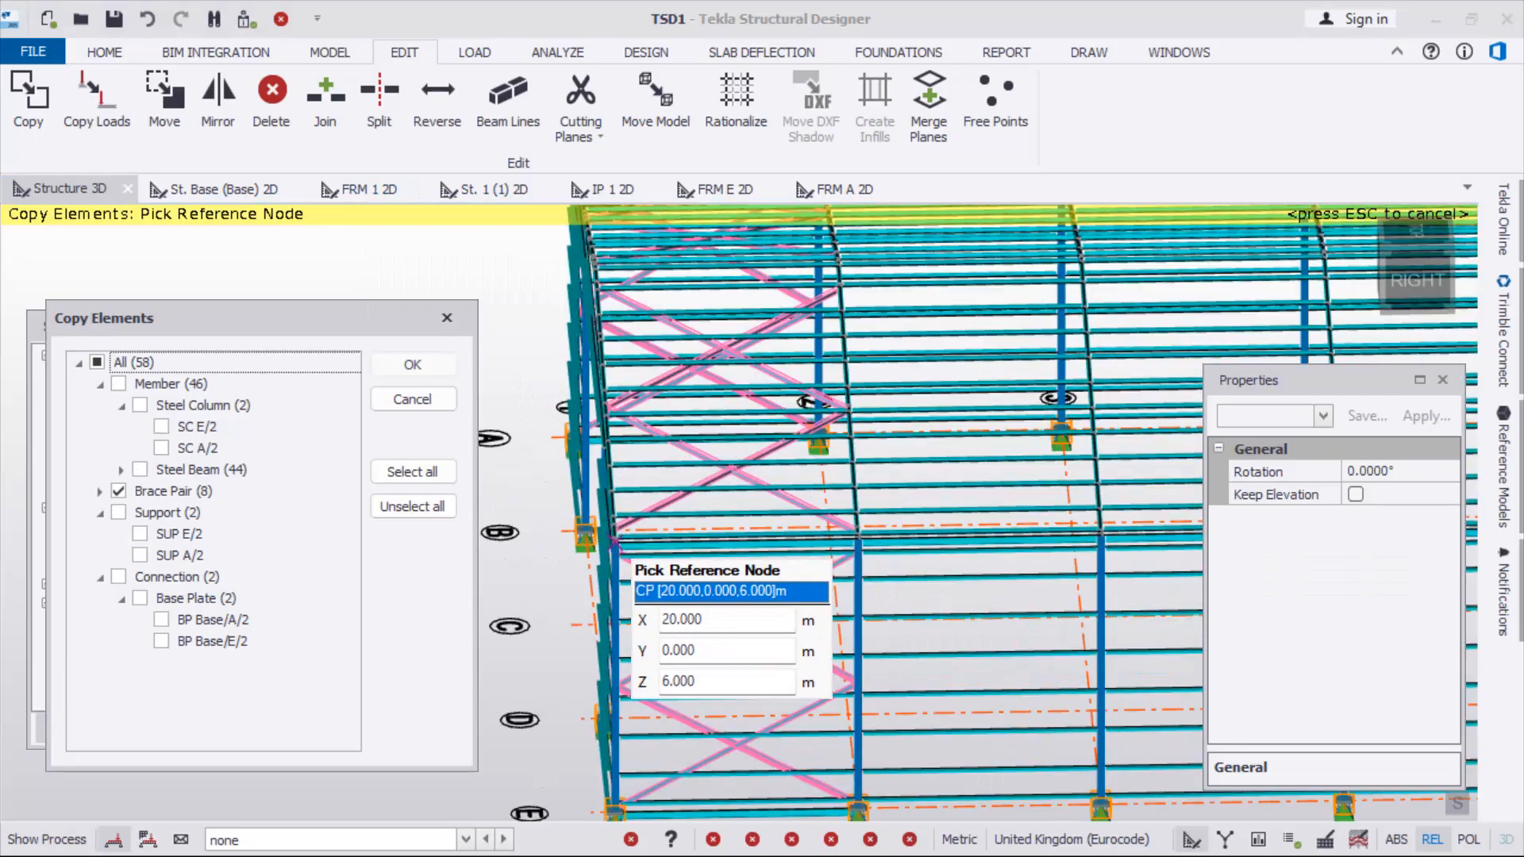
scroll(609, 548, up, 2)
scroll(610, 481, down, 1)
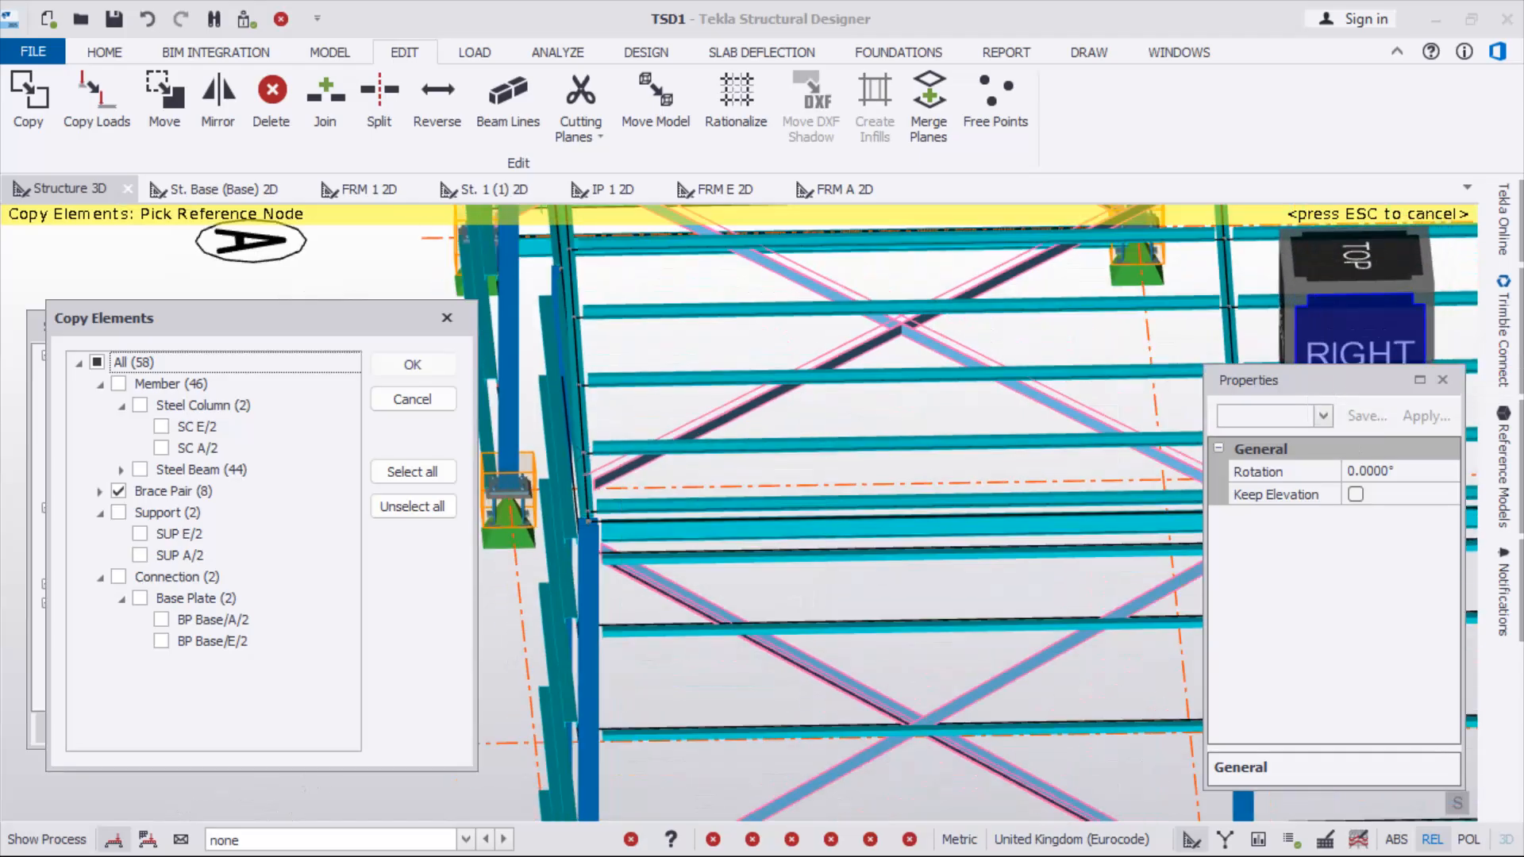
click(1359, 324)
scroll(510, 483, up, 3)
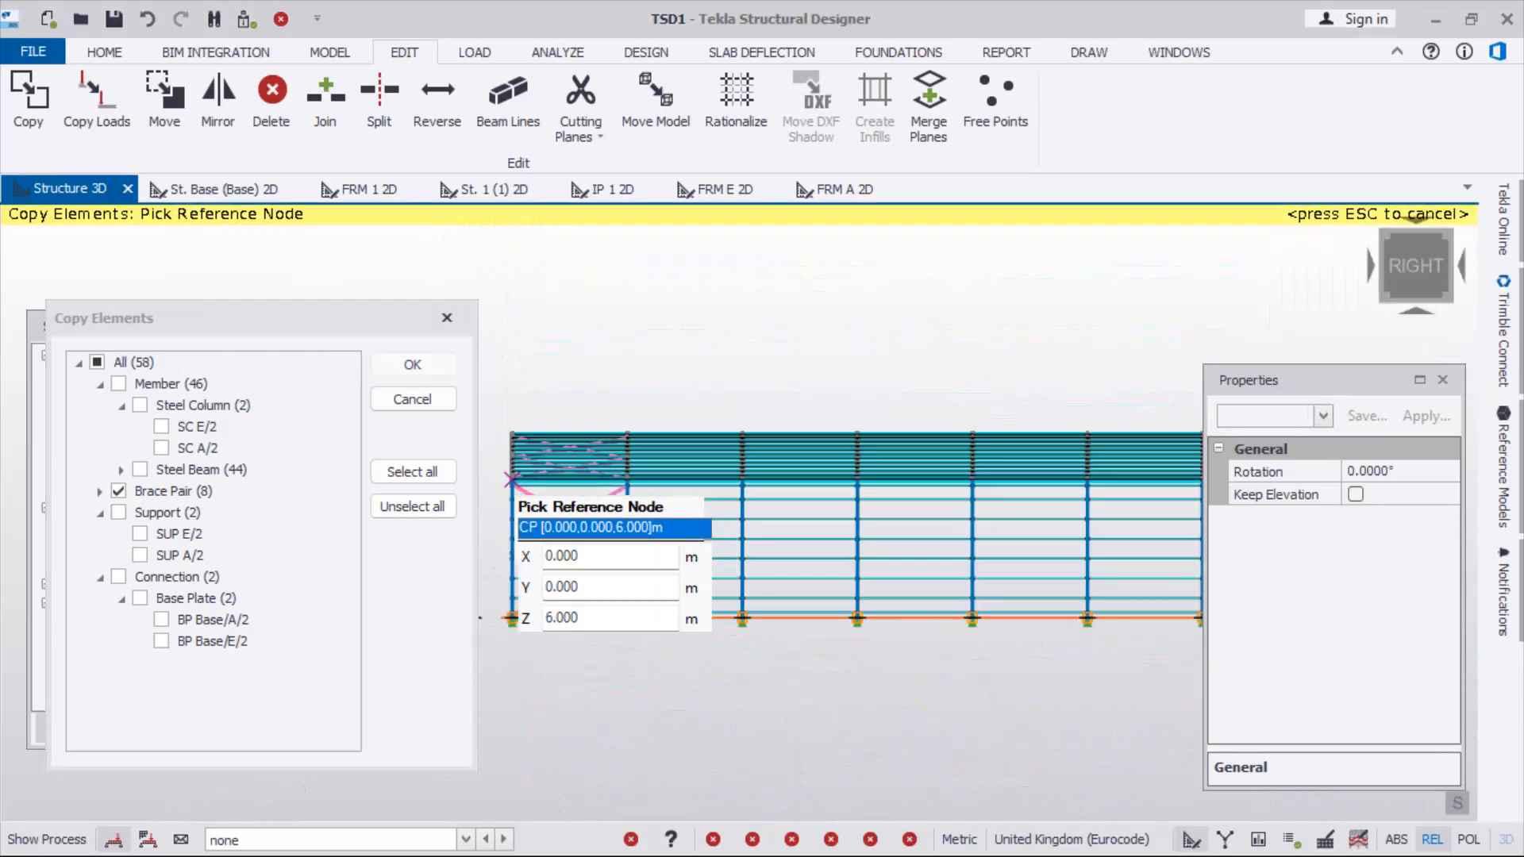
scroll(665, 481, up, 3)
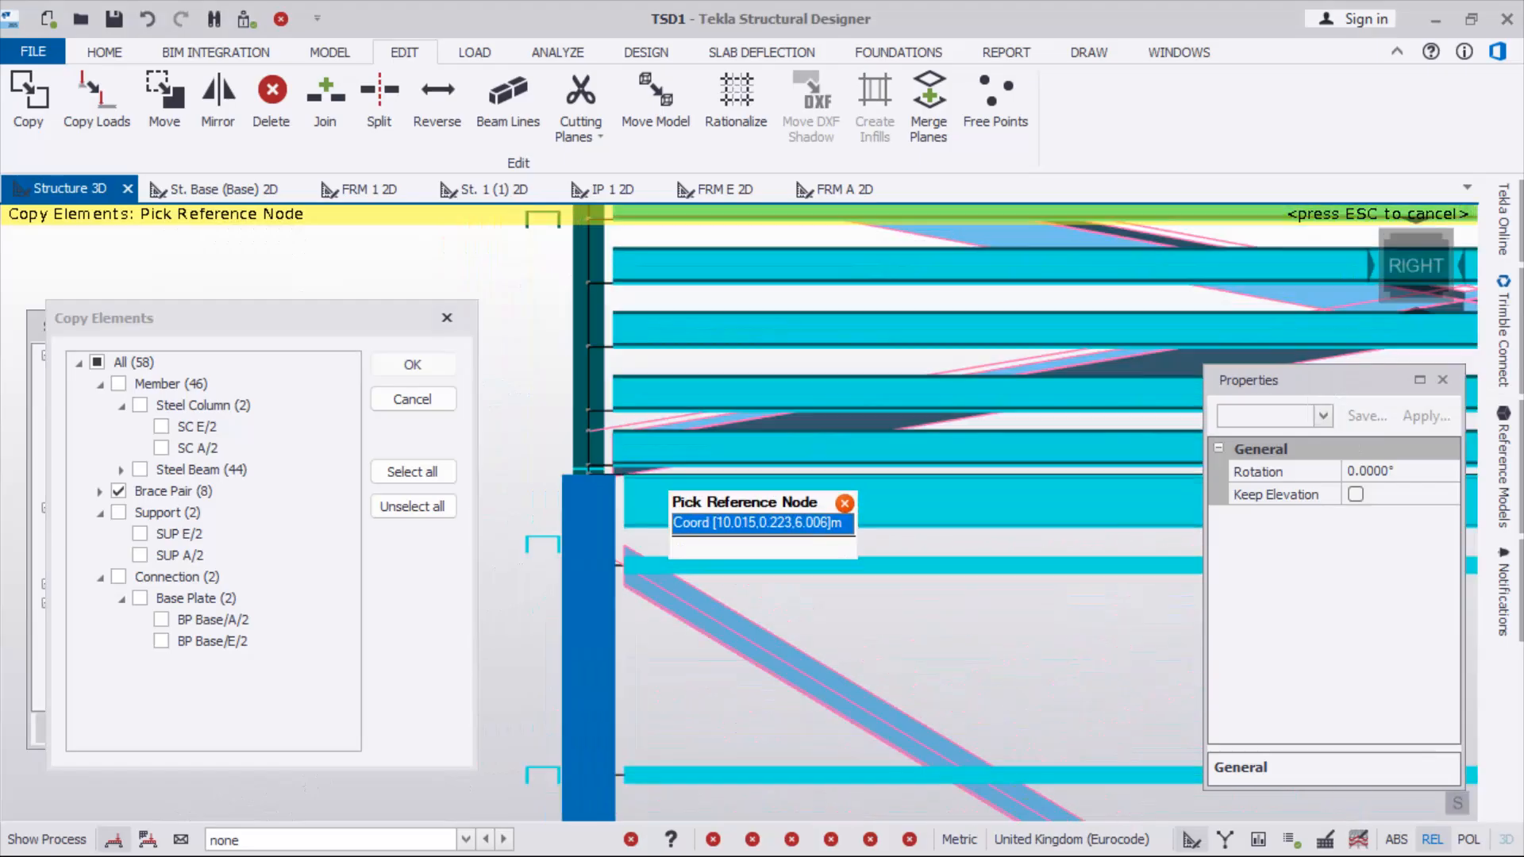
scroll(639, 487, down, 4)
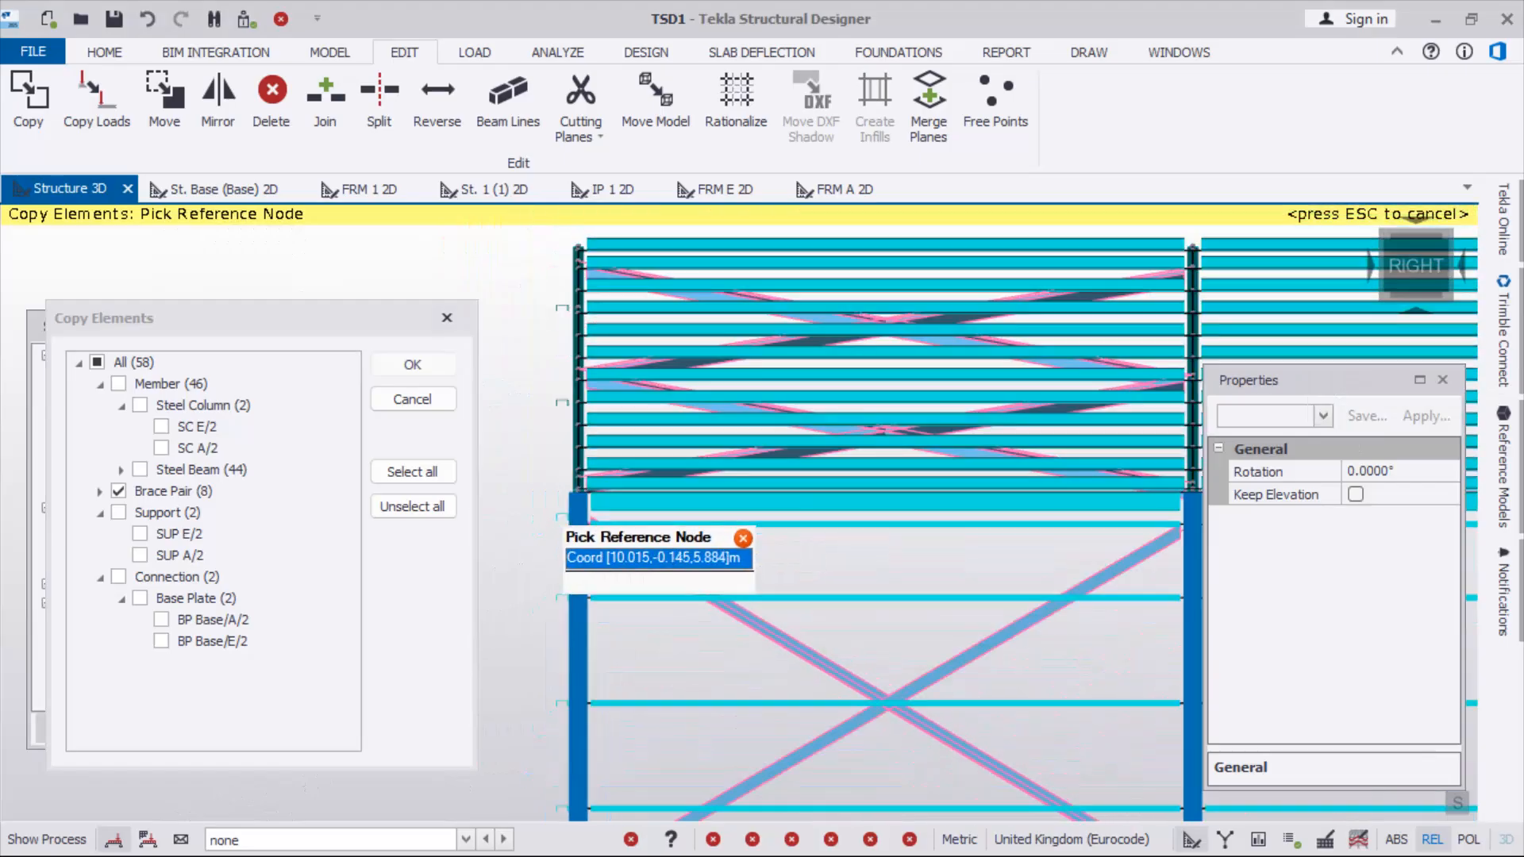
scroll(580, 486, up, 5)
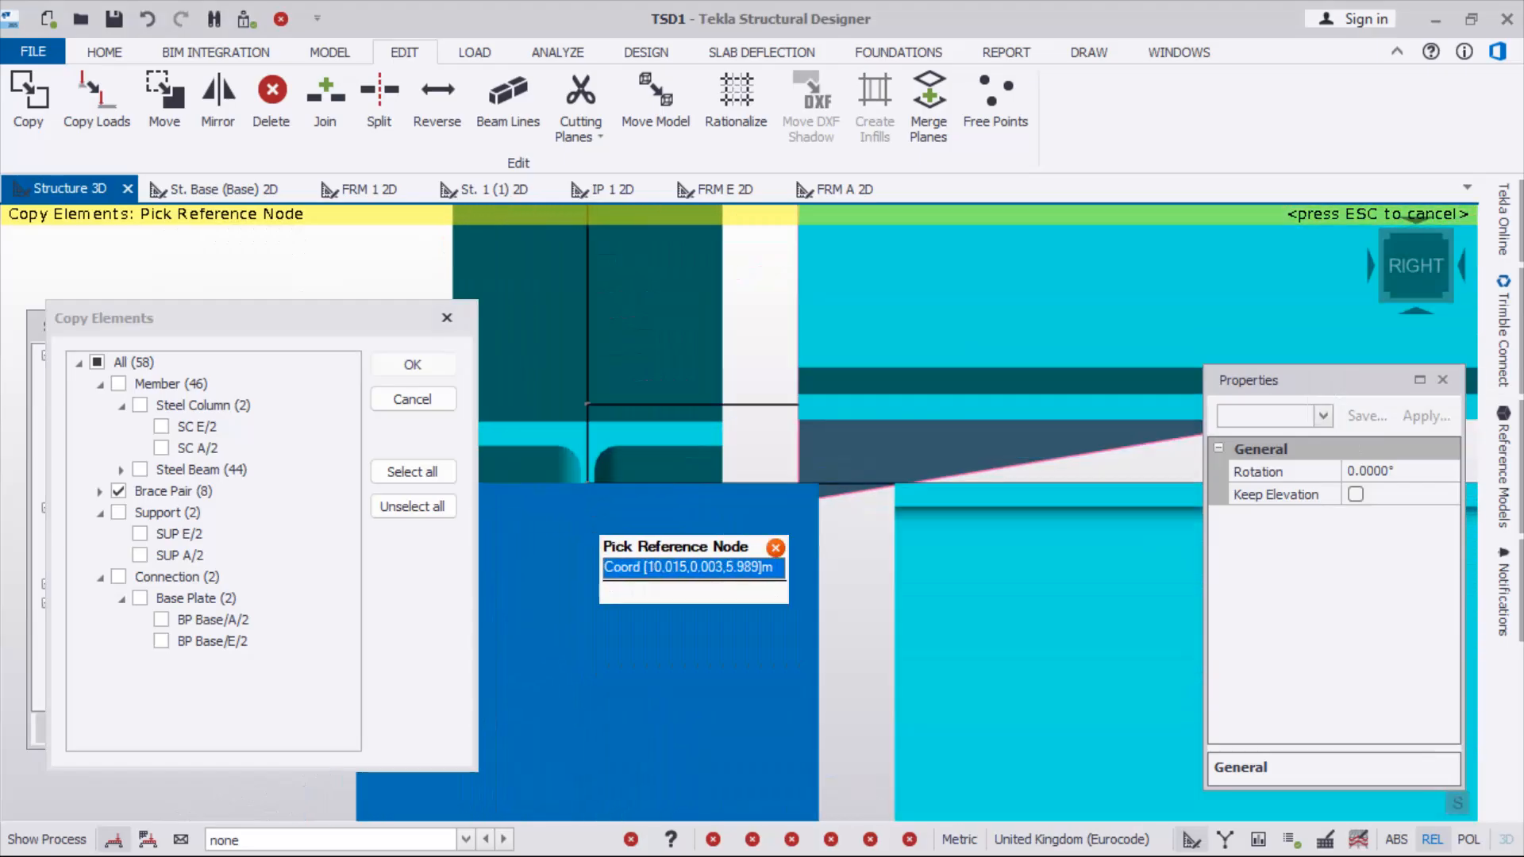
scroll(587, 485, up, 2)
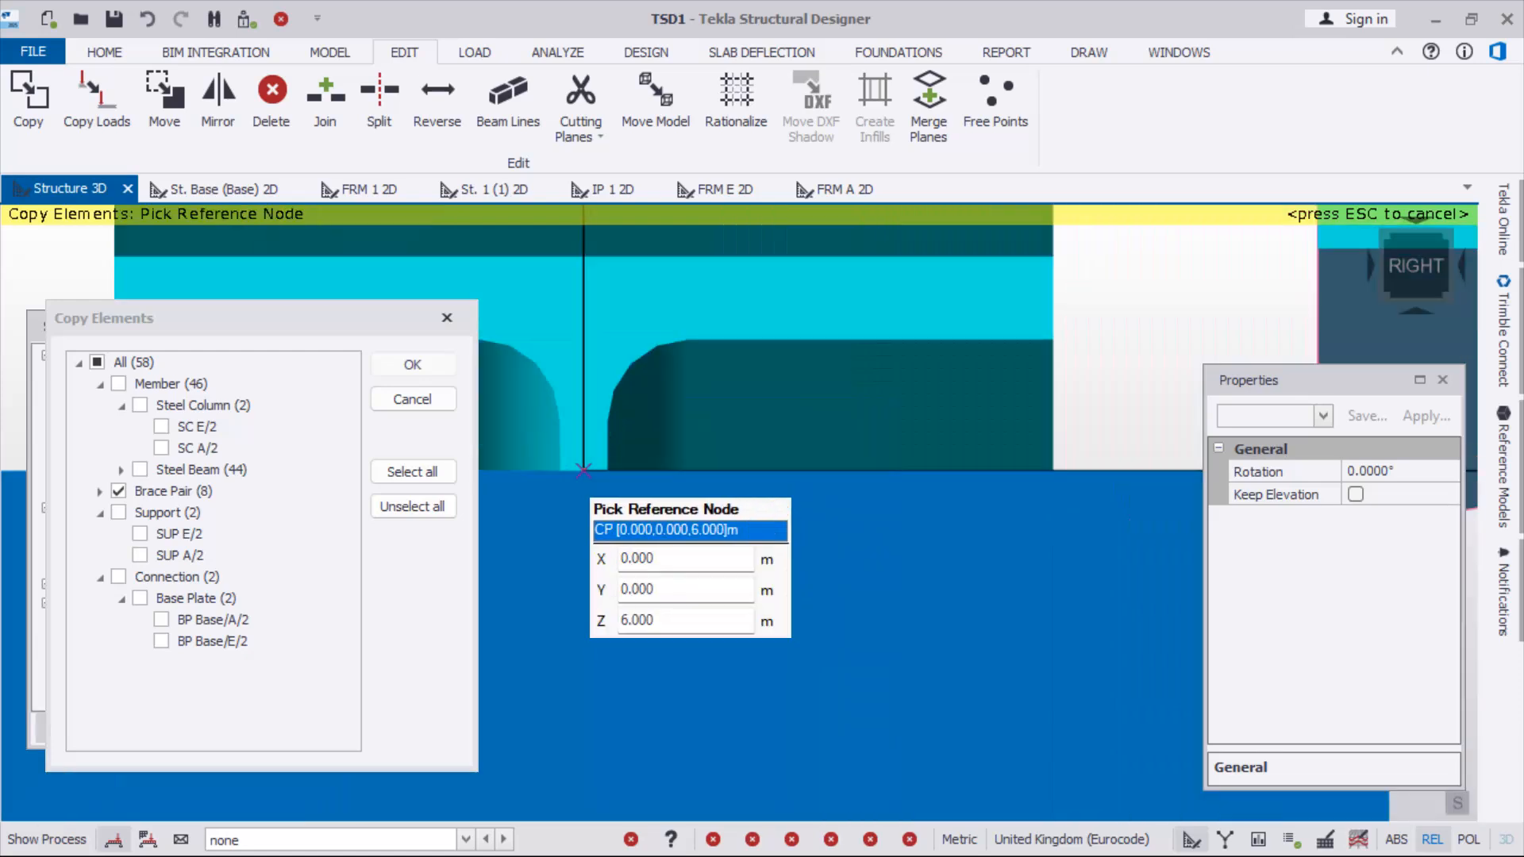
scroll(584, 470, down, 4)
scroll(584, 516, down, 4)
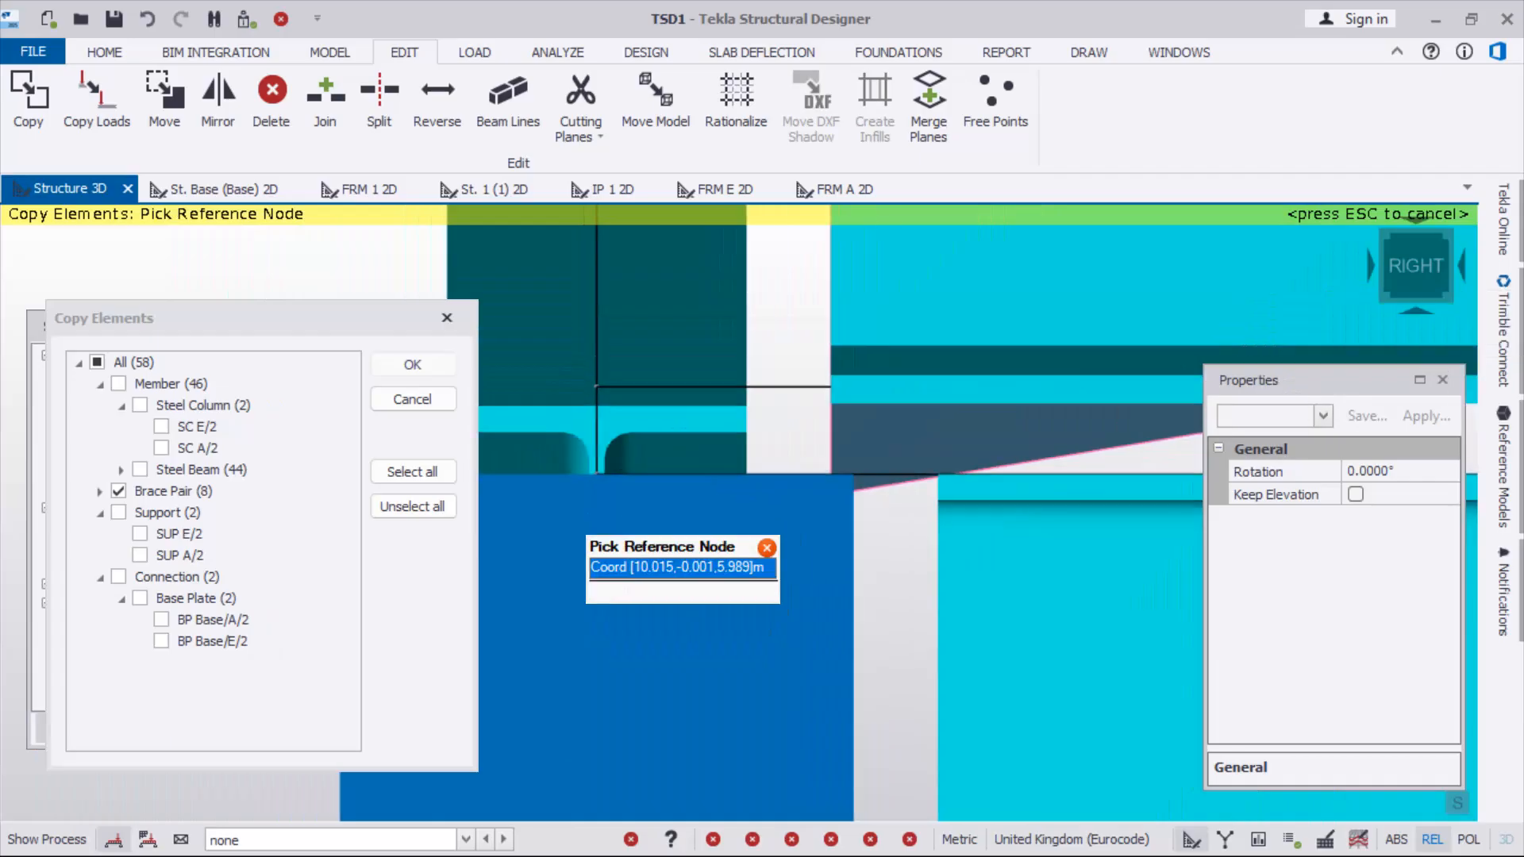
scroll(607, 528, up, 3)
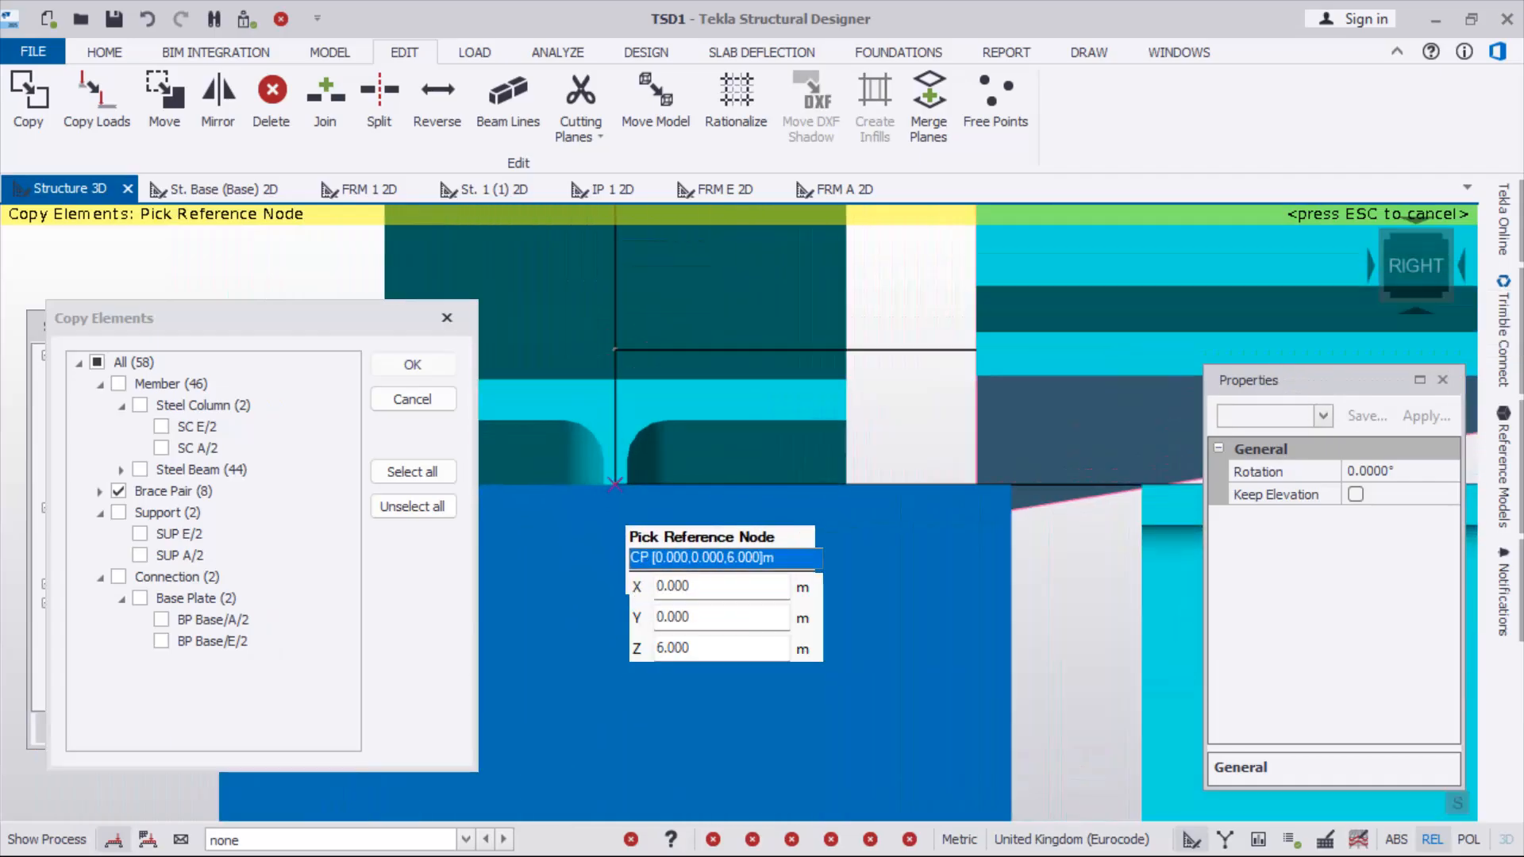
click(615, 483)
Place the first bracing copy at the eaves of the frame at Y 10.000 m
scroll(555, 488, down, 6)
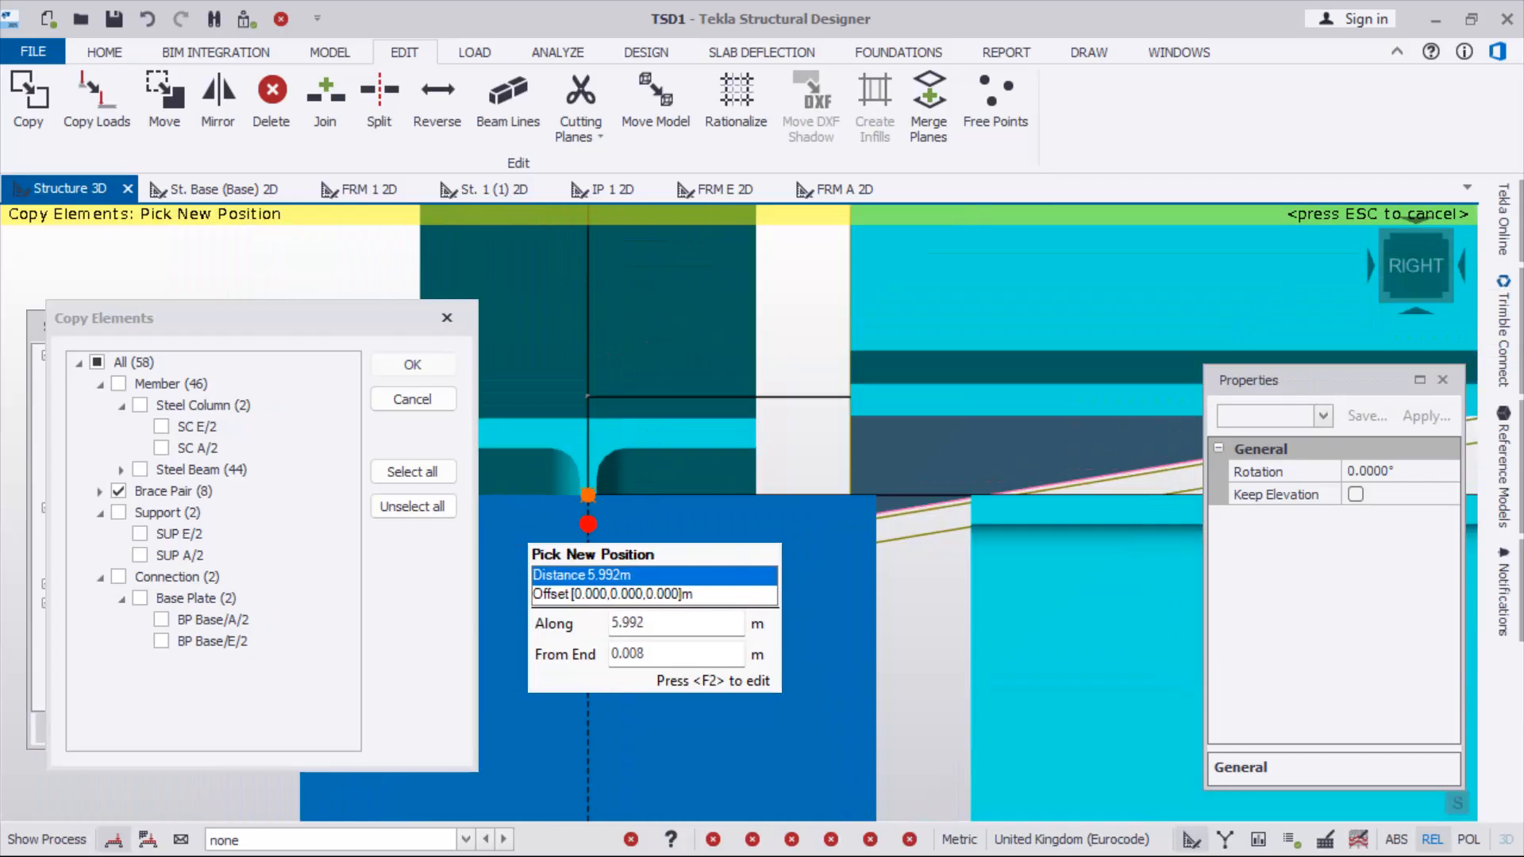
scroll(542, 488, down, 4)
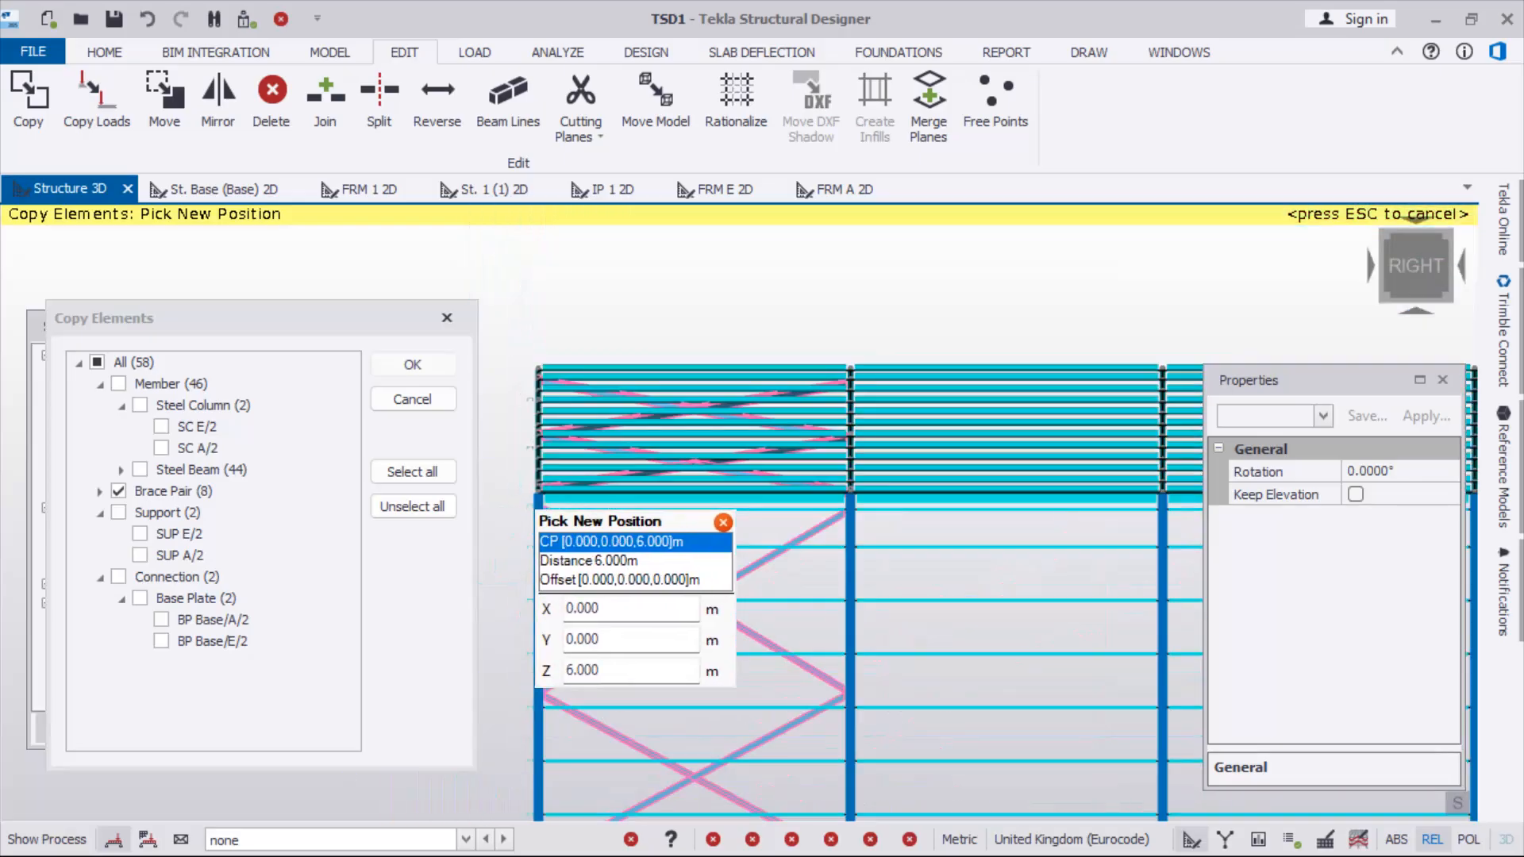
scroll(695, 467, down, 5)
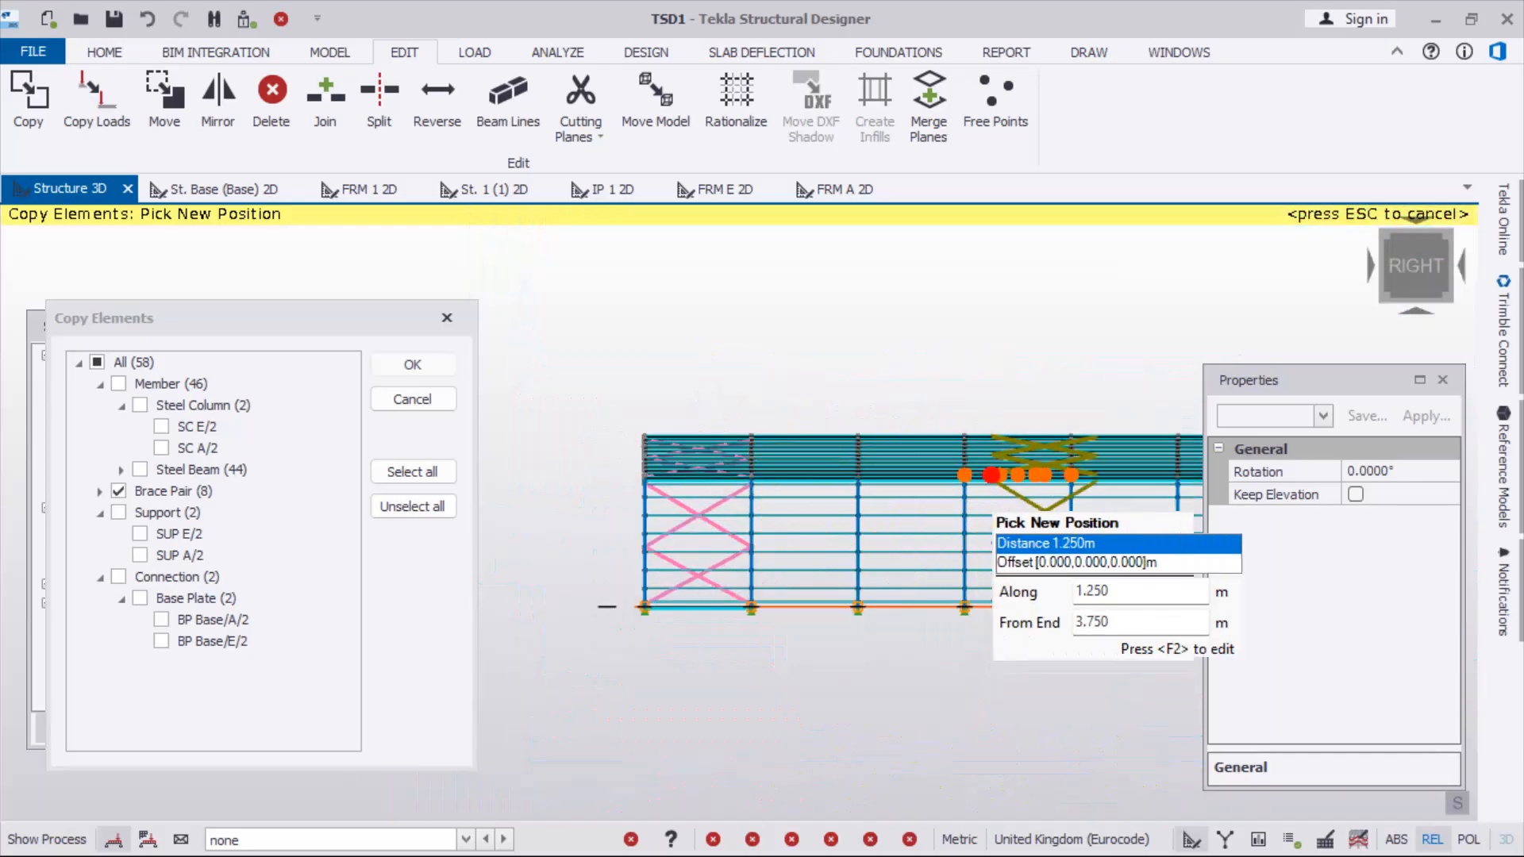
scroll(999, 483, up, 2)
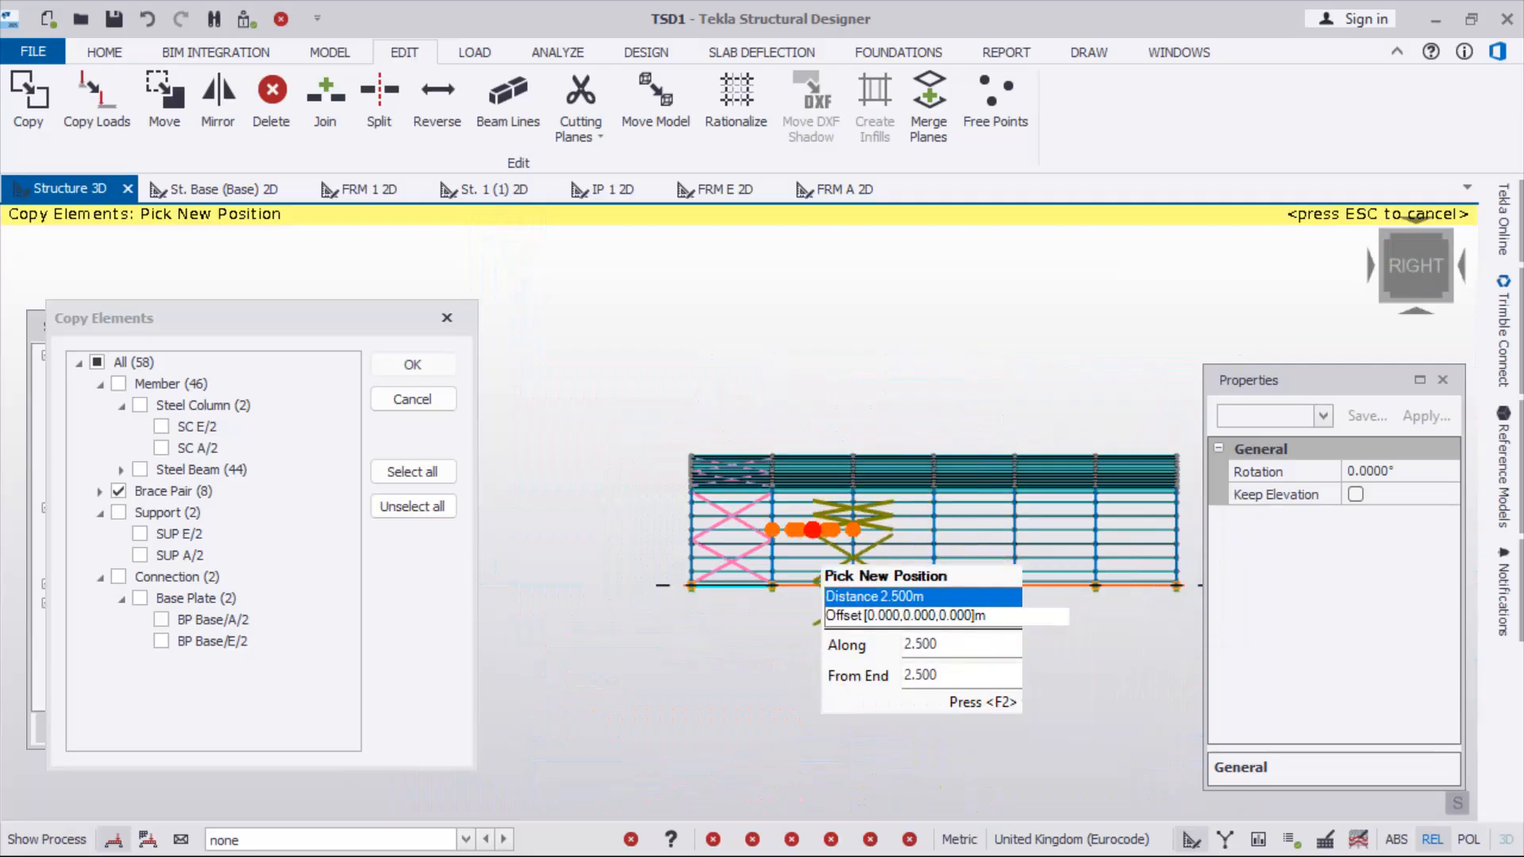
scroll(878, 512, down, 1)
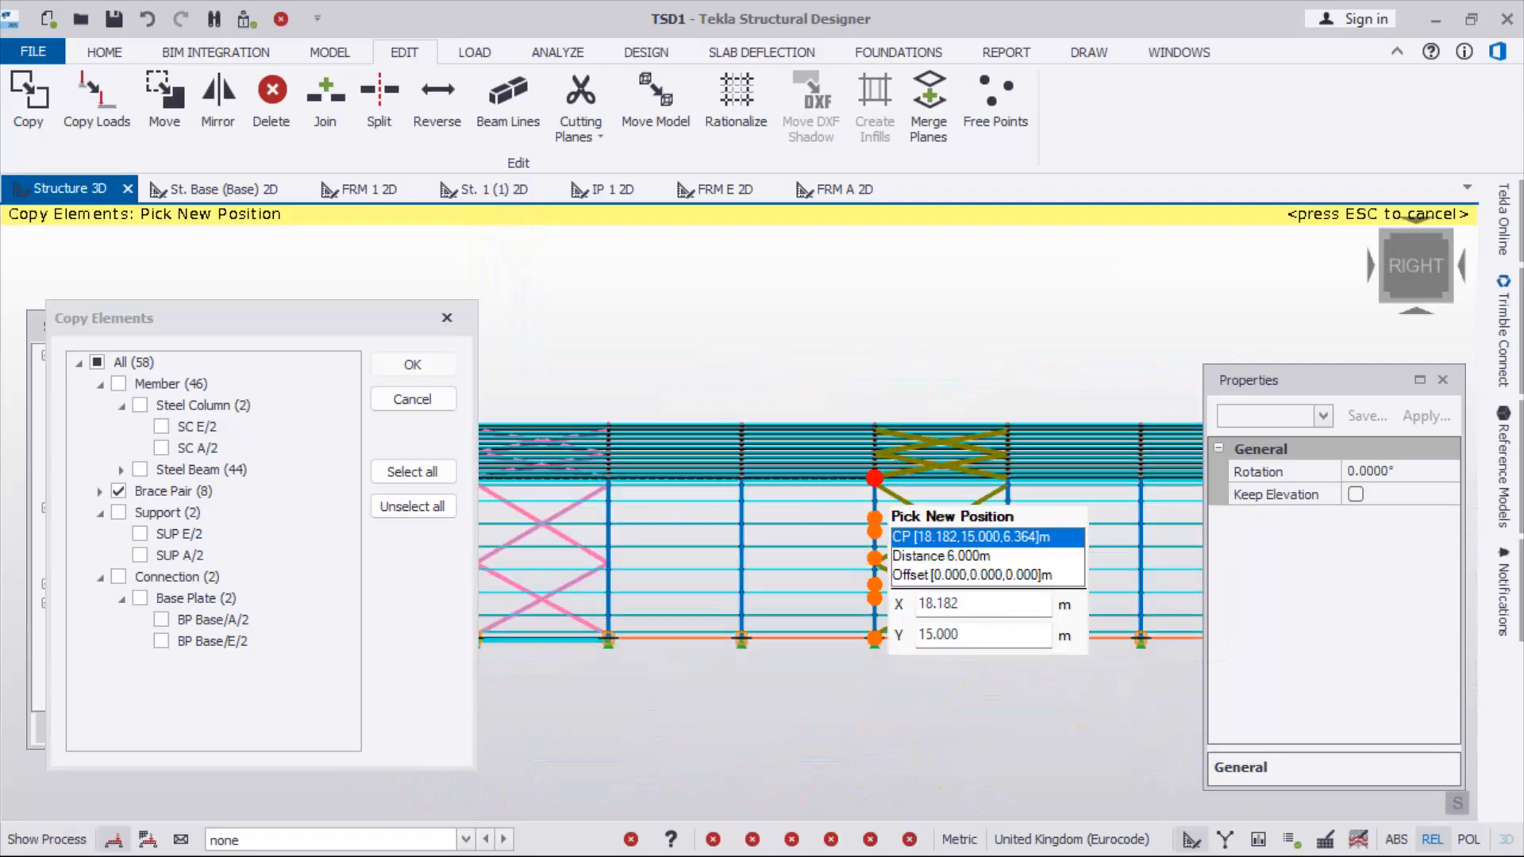
scroll(786, 476, up, 6)
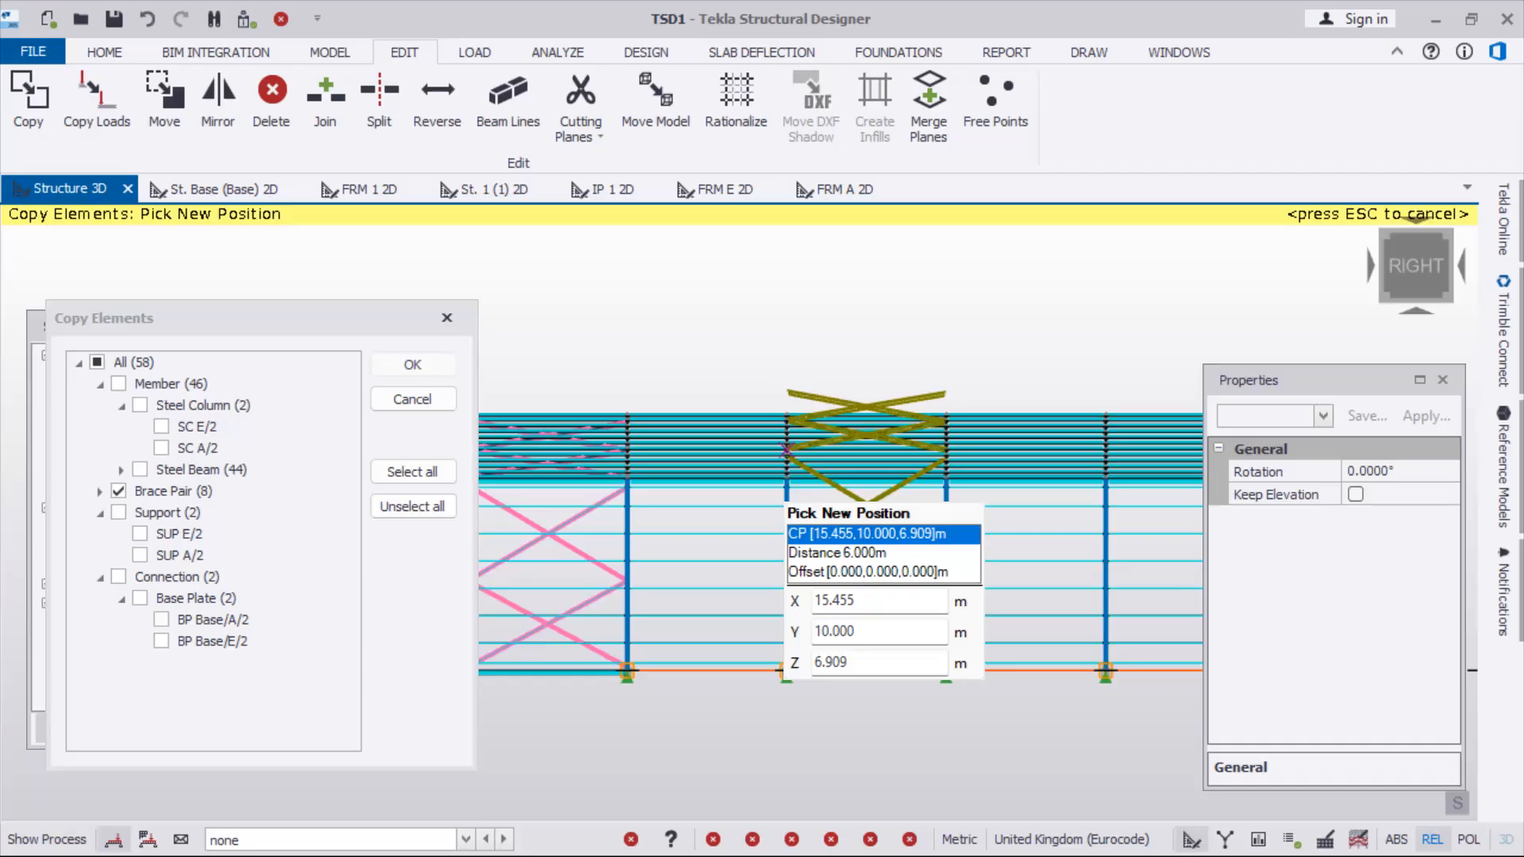
scroll(771, 462, up, 3)
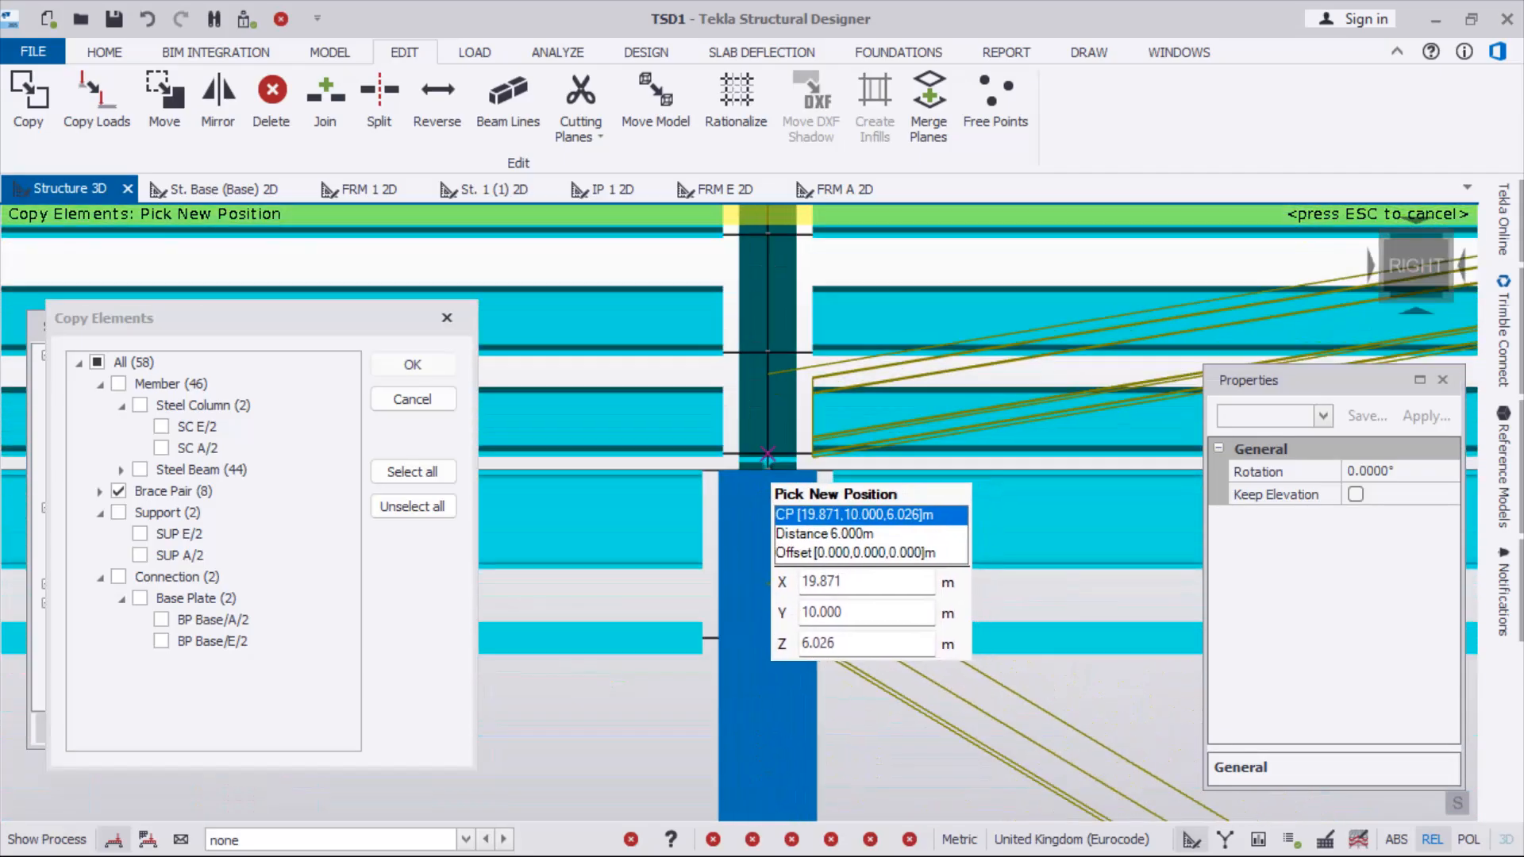
scroll(767, 455, down, 8)
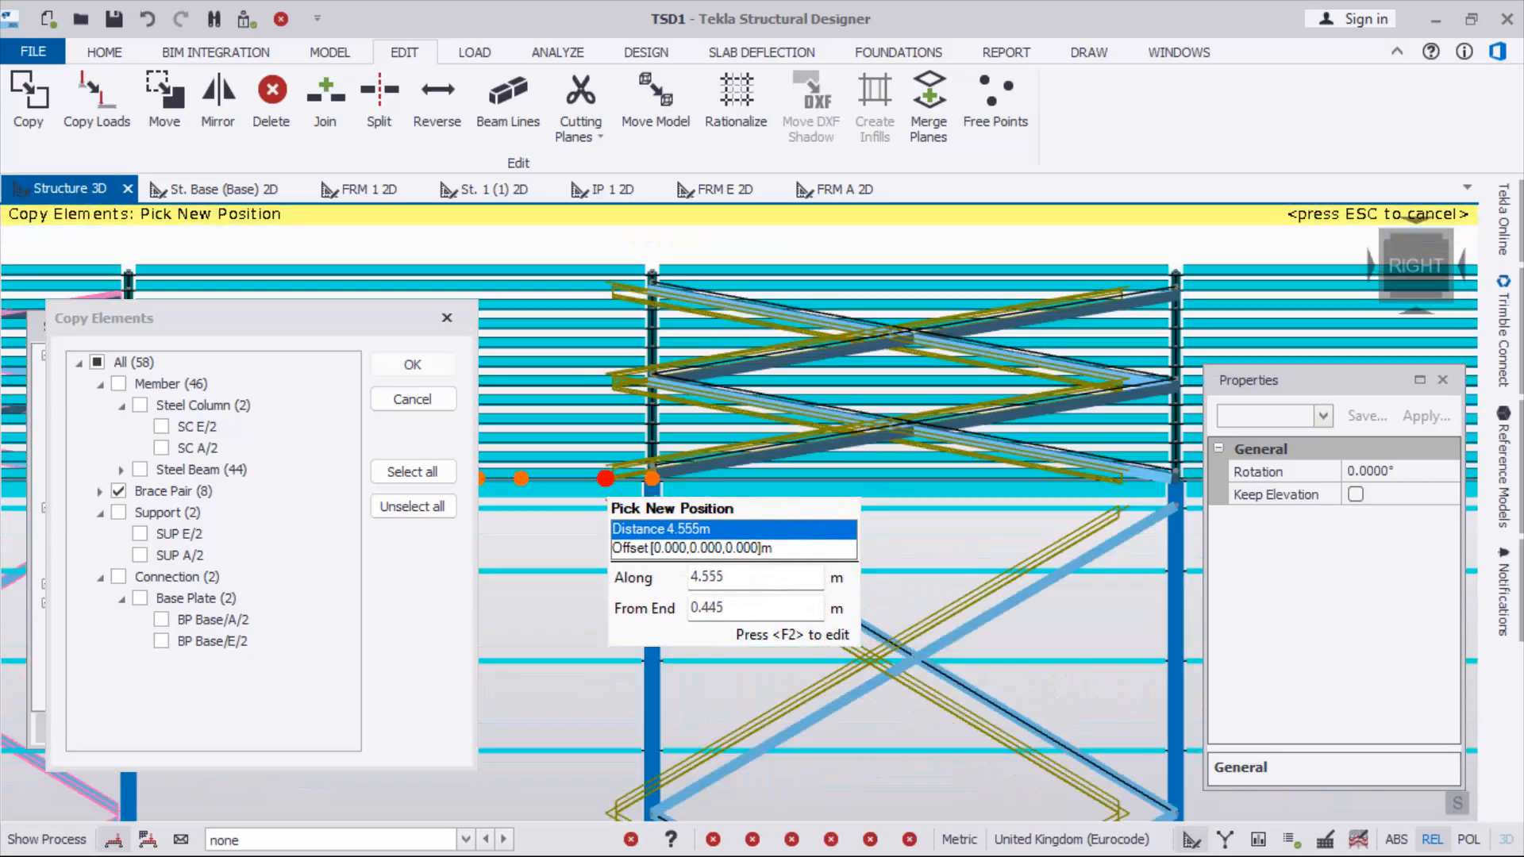
Add a second bracing copy in the adjacent bay, at the eaves of the frame at Y 15.000 m
scroll(759, 505, up, 8)
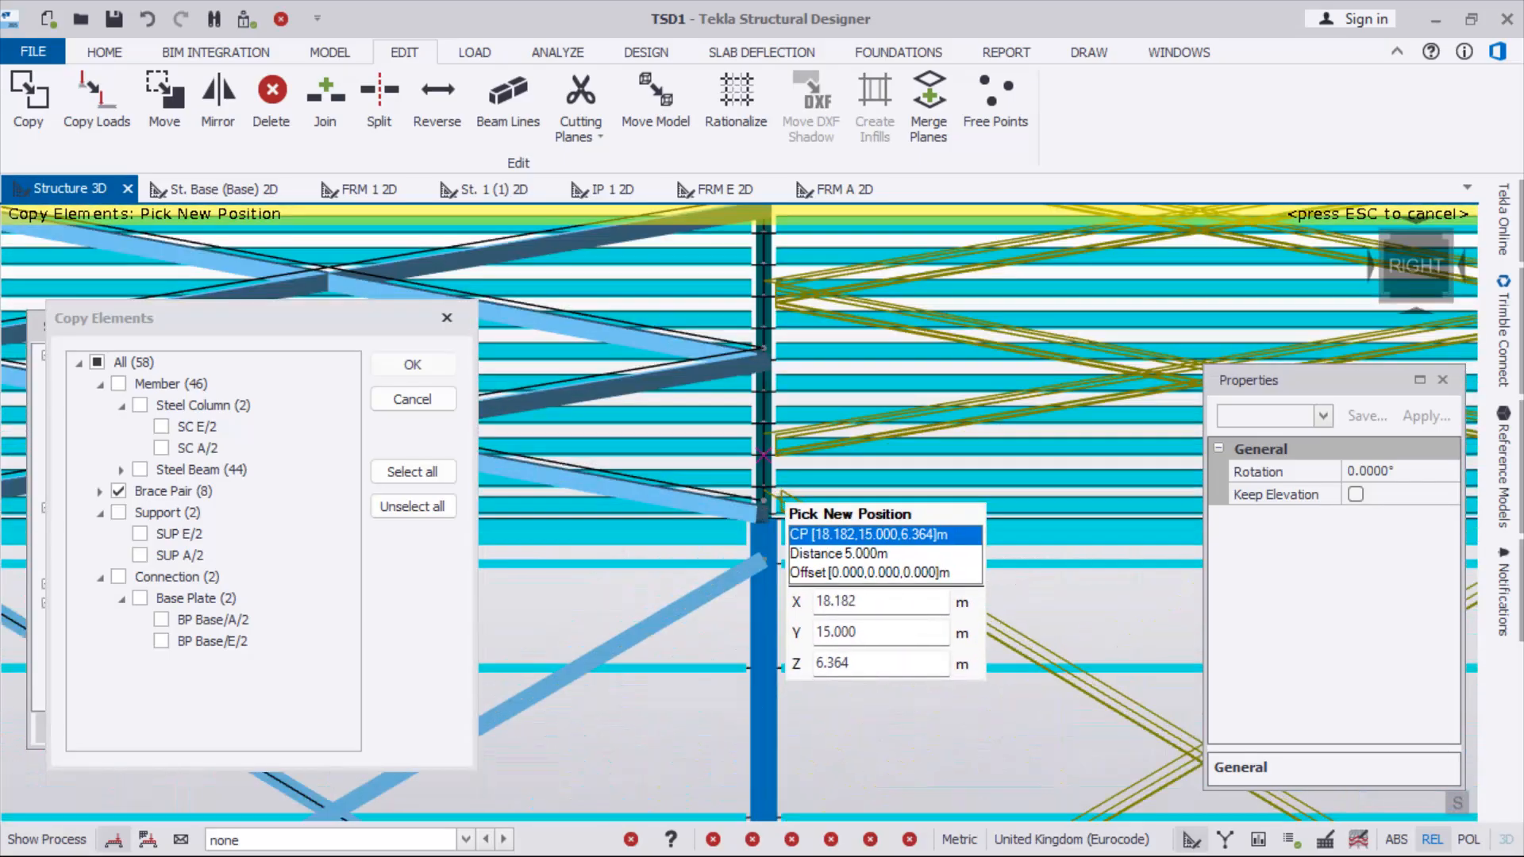
scroll(759, 505, up, 2)
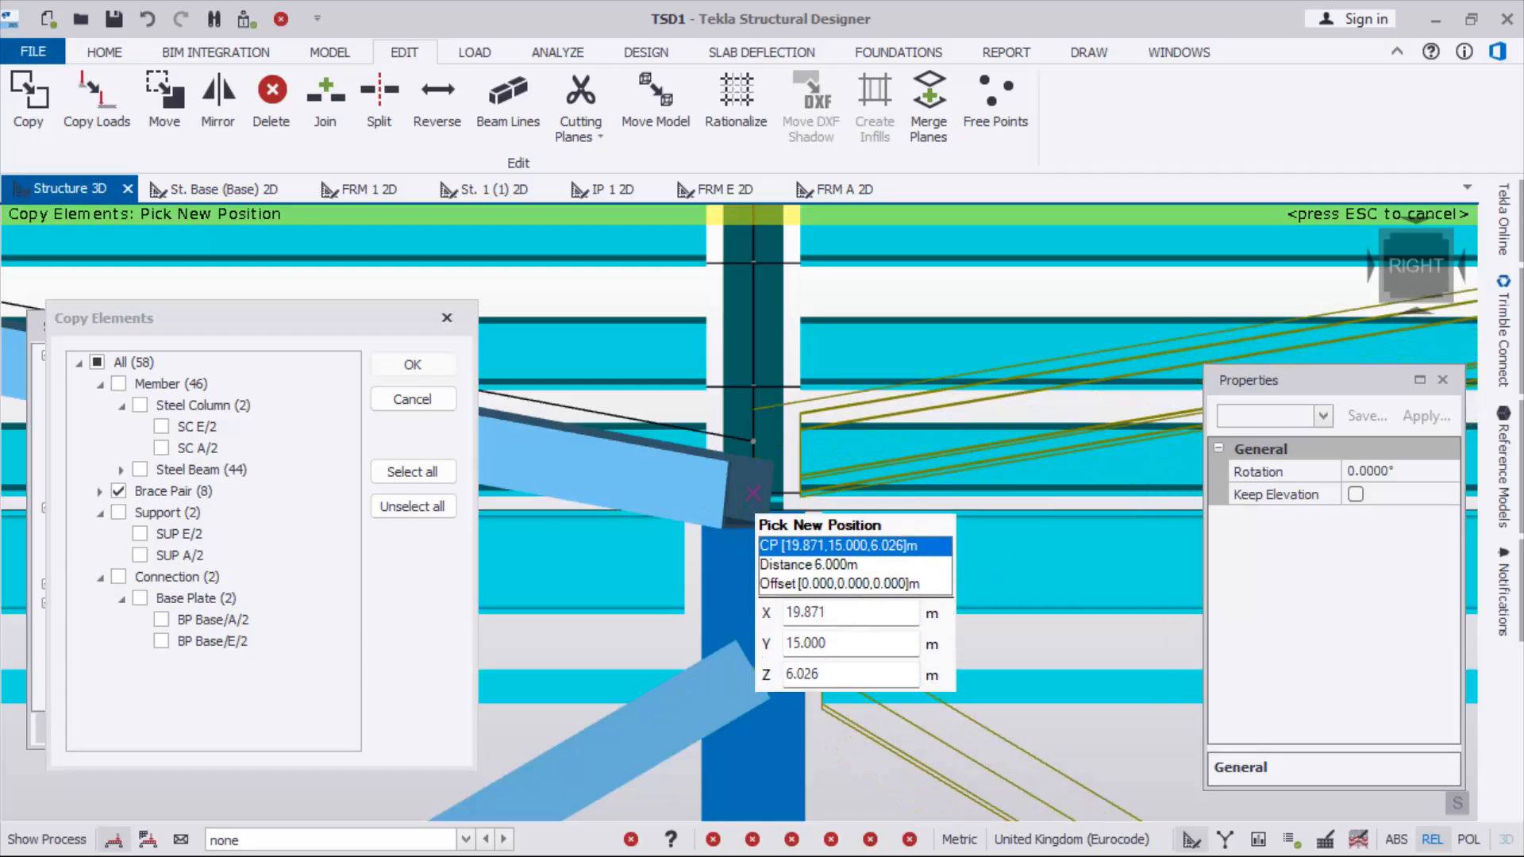
scroll(753, 494, up, 2)
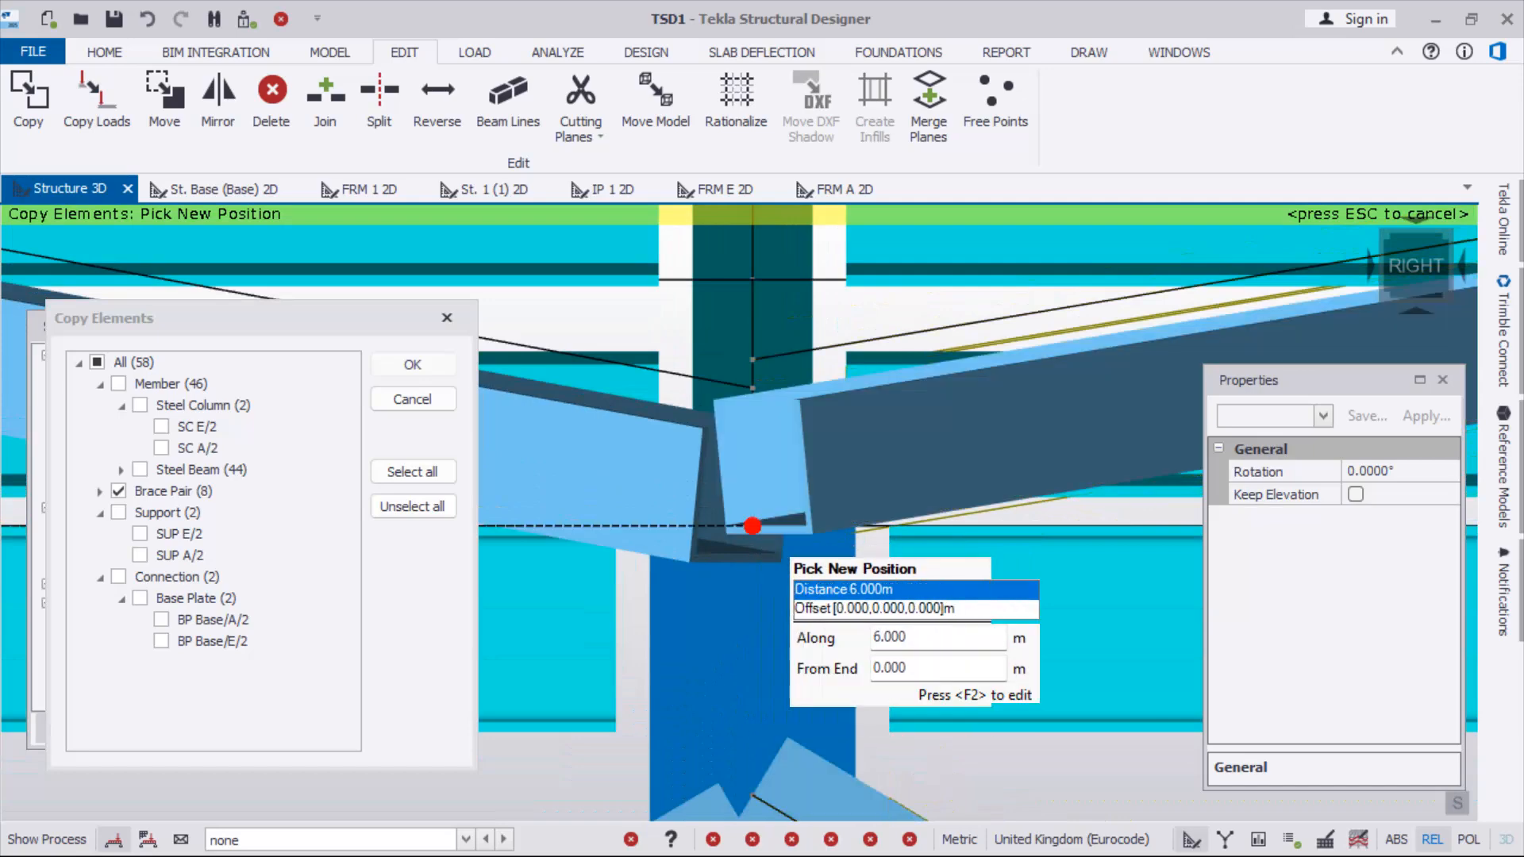
Place another bracing copy in the far end bay at the Y 25.000 m frame's eaves and end the copy command
scroll(752, 525, down, 4)
scroll(729, 520, down, 6)
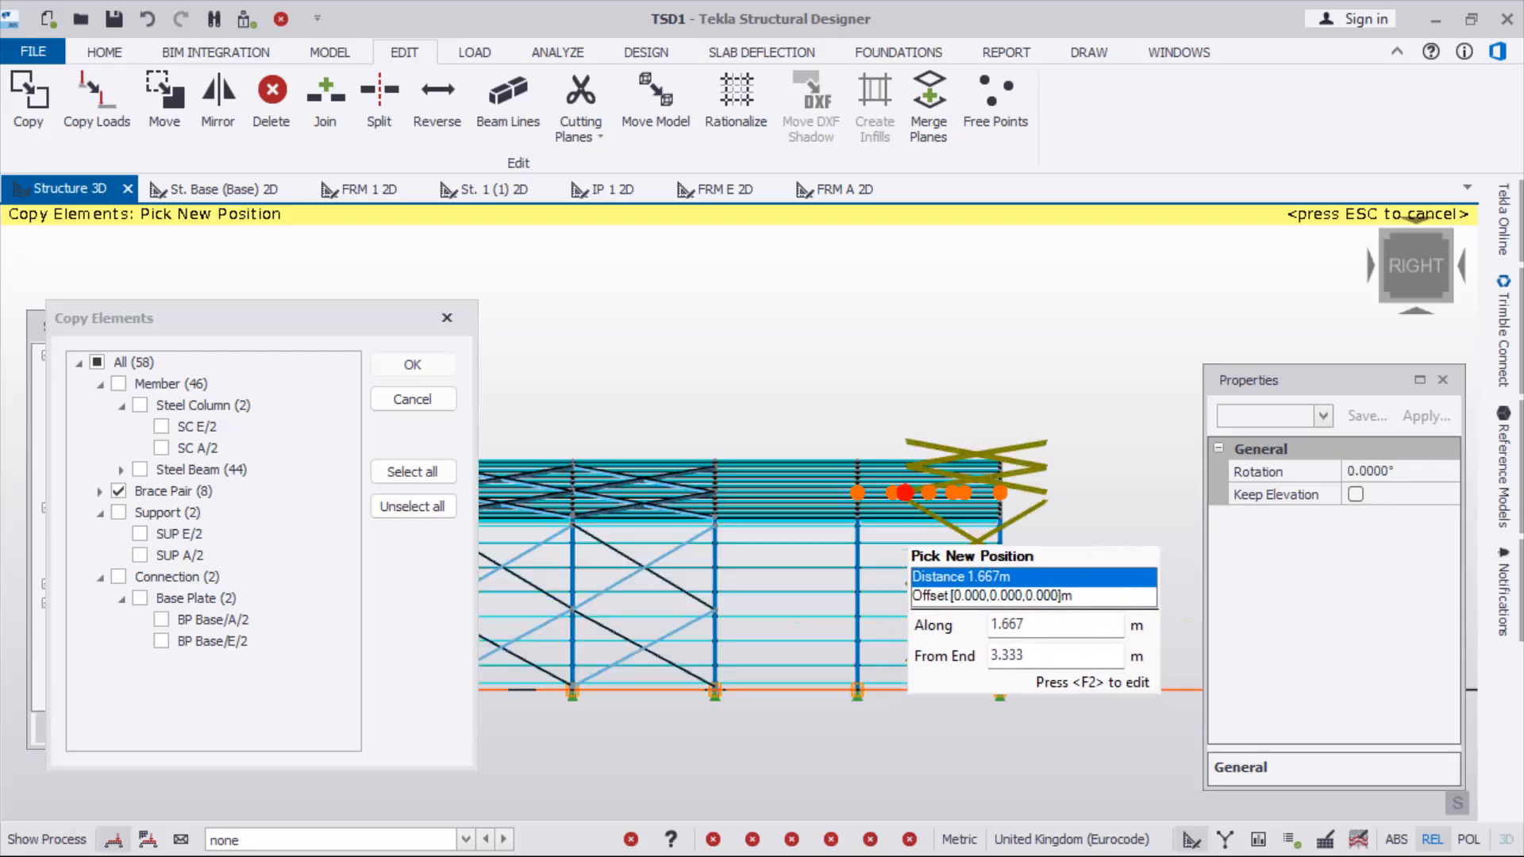
scroll(904, 493, up, 6)
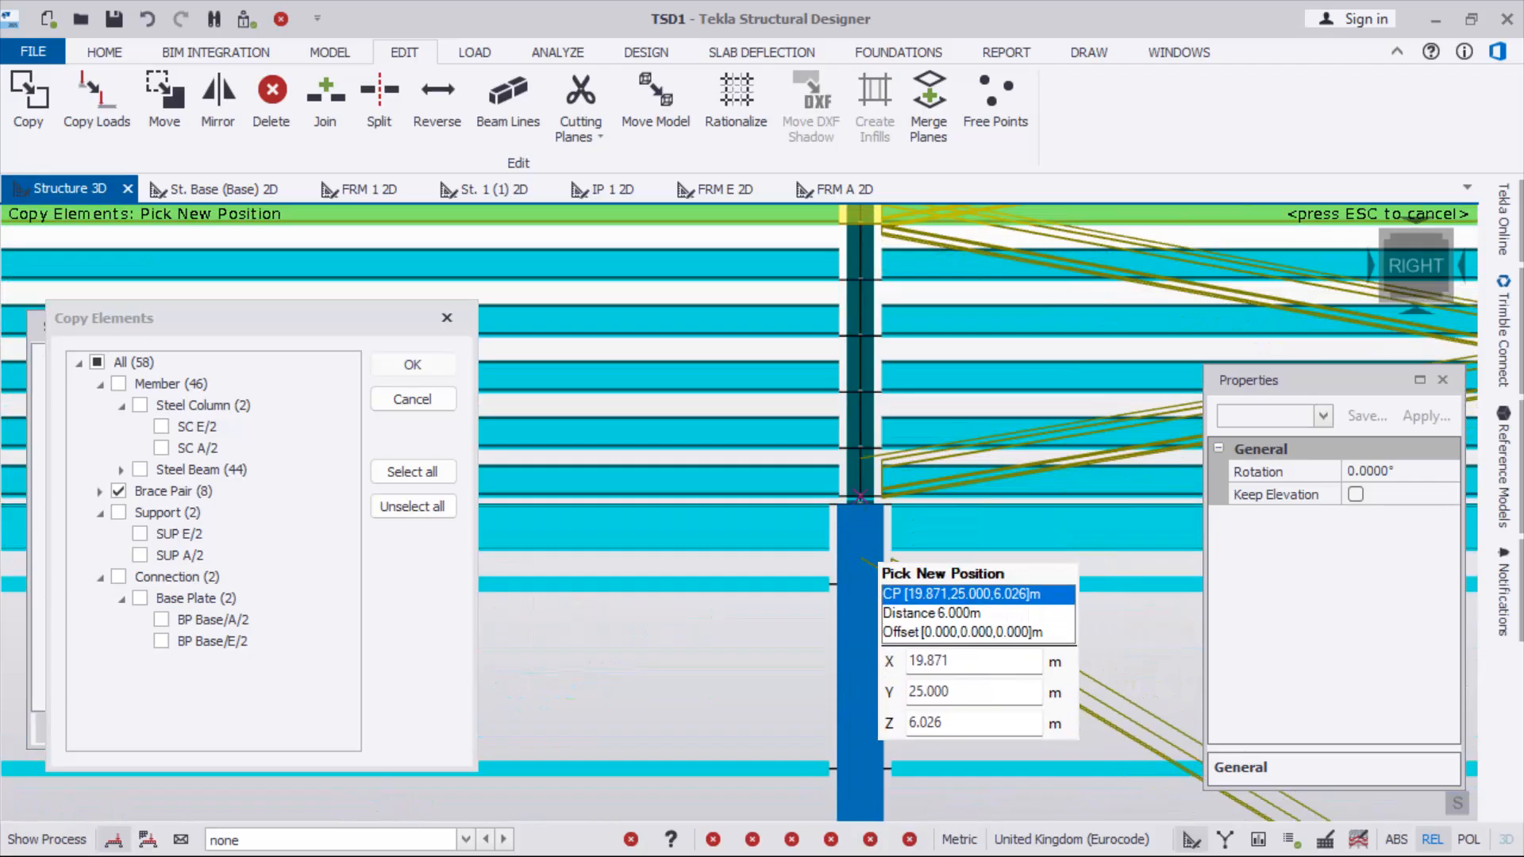
scroll(860, 498, down, 5)
scroll(838, 484, down, 7)
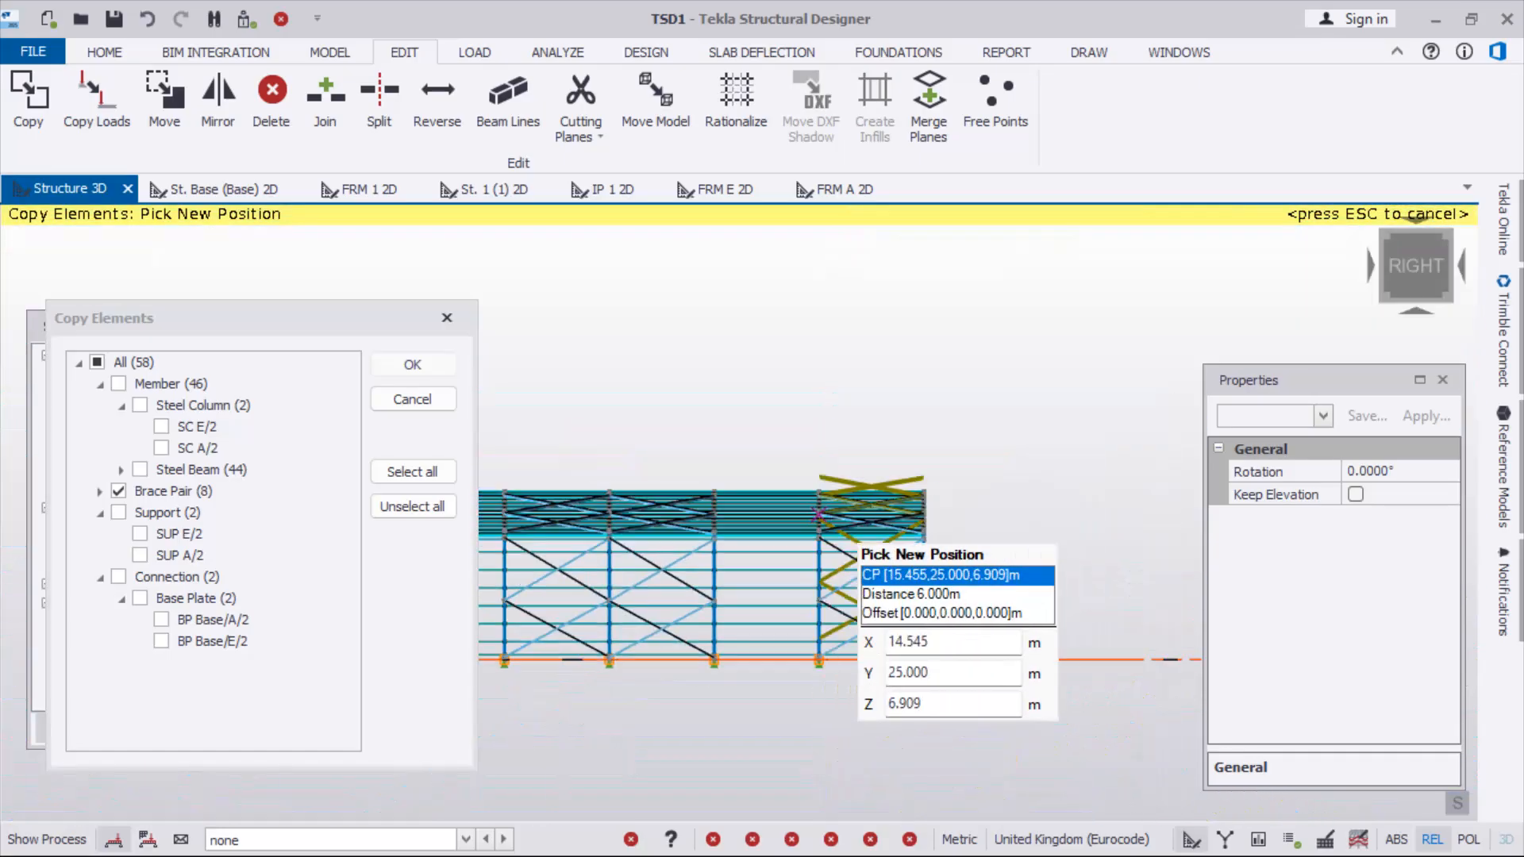
click(842, 480)
key(Escape)
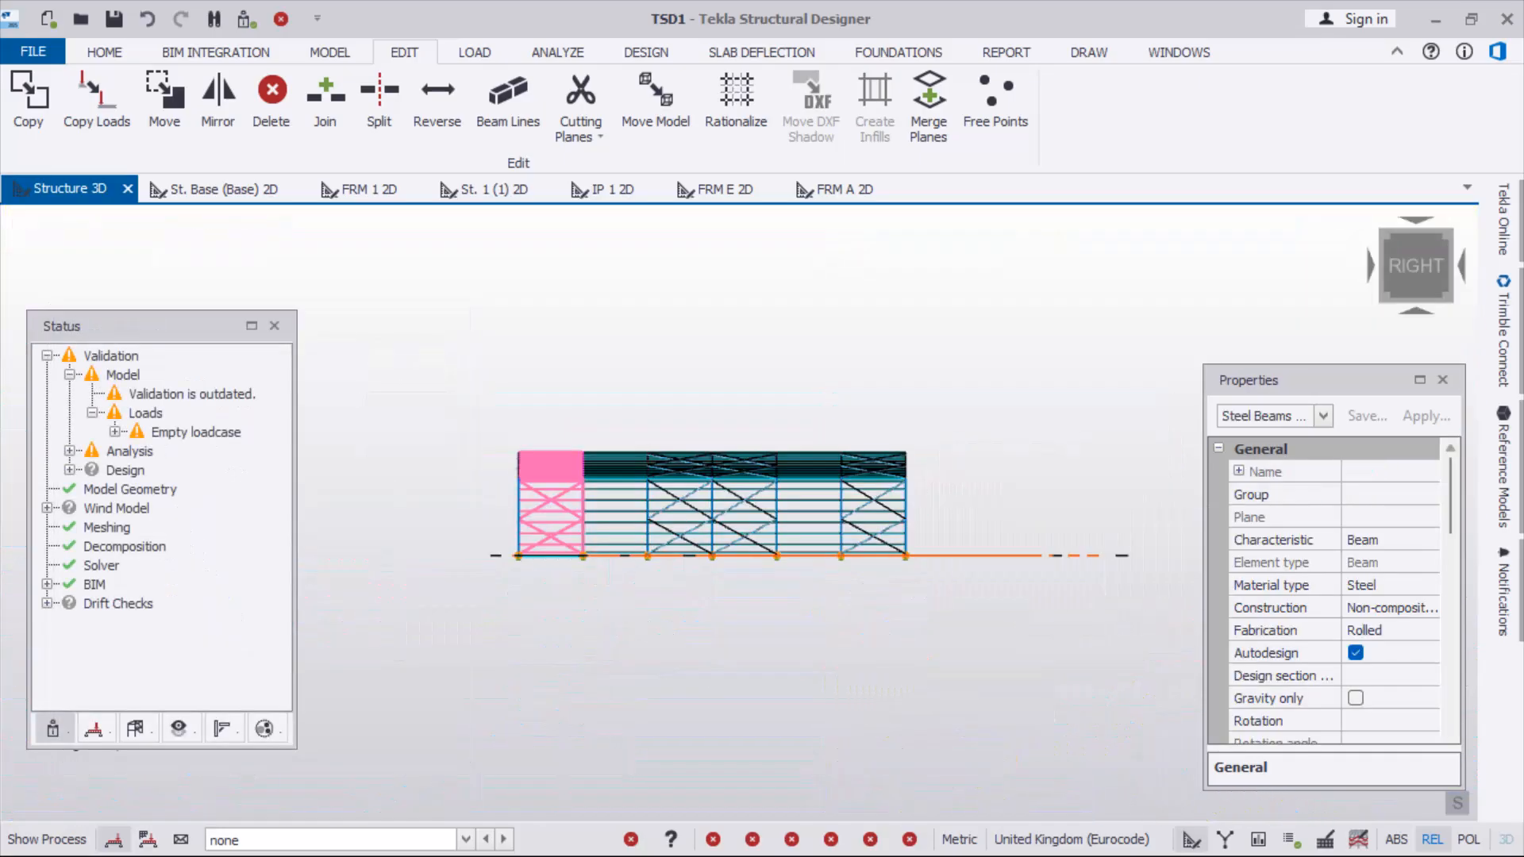
Check the three bracing copies in 3D and undo them
right_drag(1031, 737, 1023, 781)
right_drag(769, 661, 865, 705)
scroll(783, 661, up, 4)
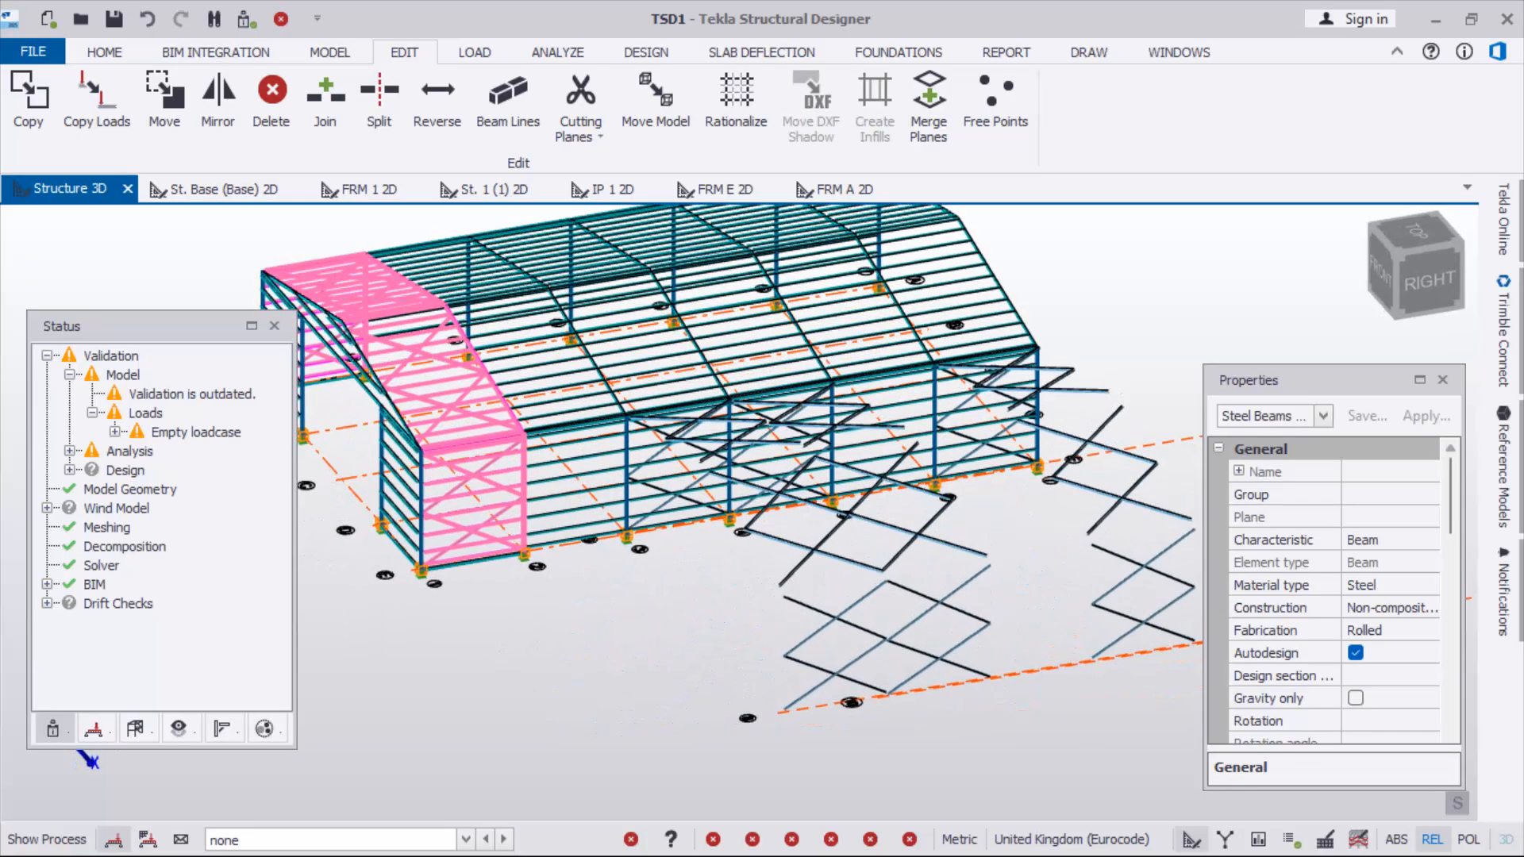
scroll(706, 530, down, 3)
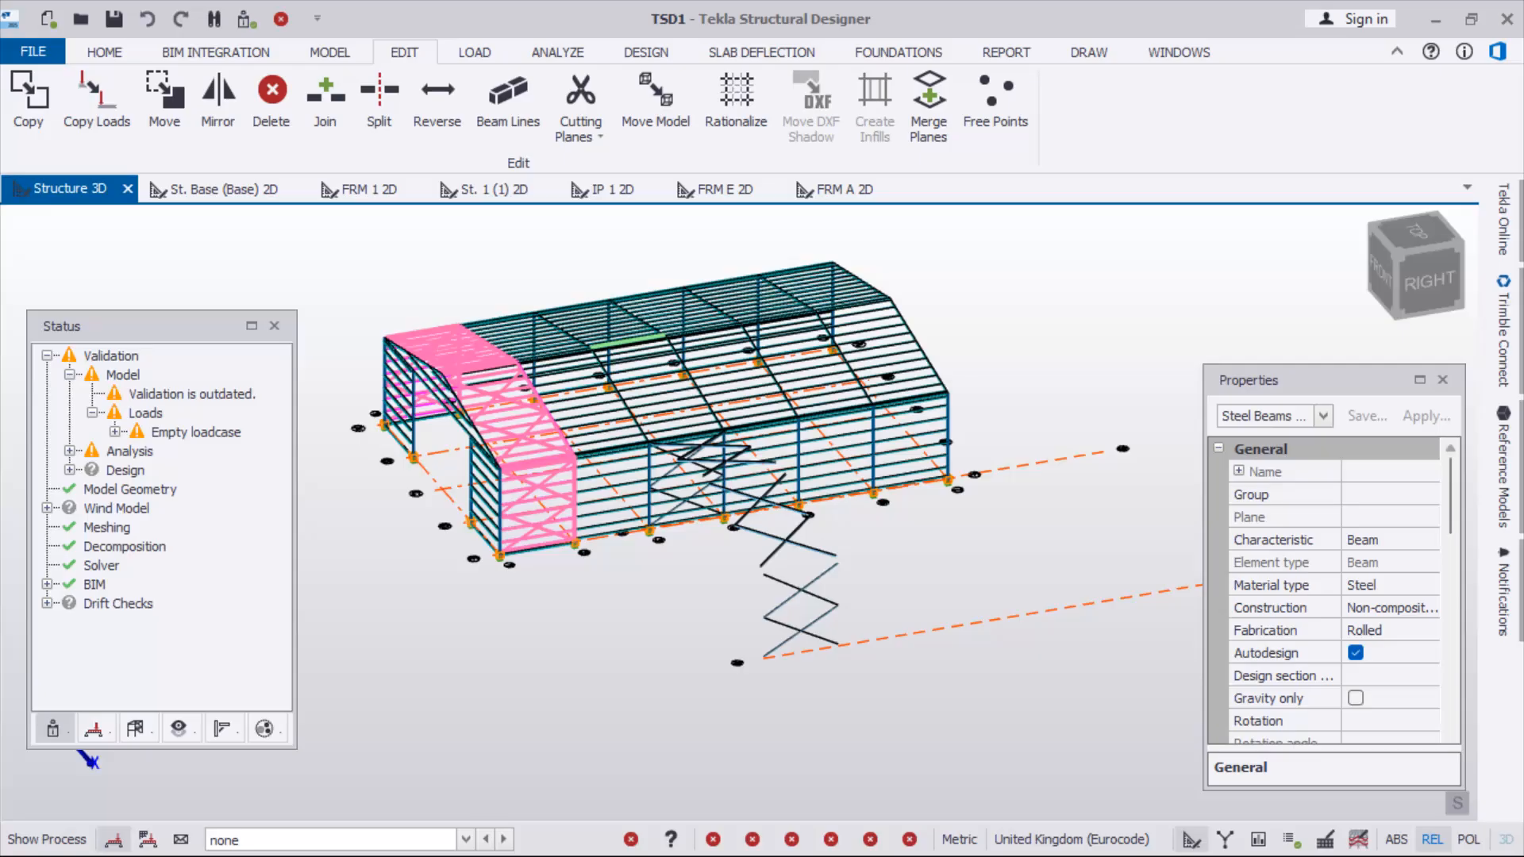
scroll(627, 481, down, 3)
right_drag(627, 481, 556, 469)
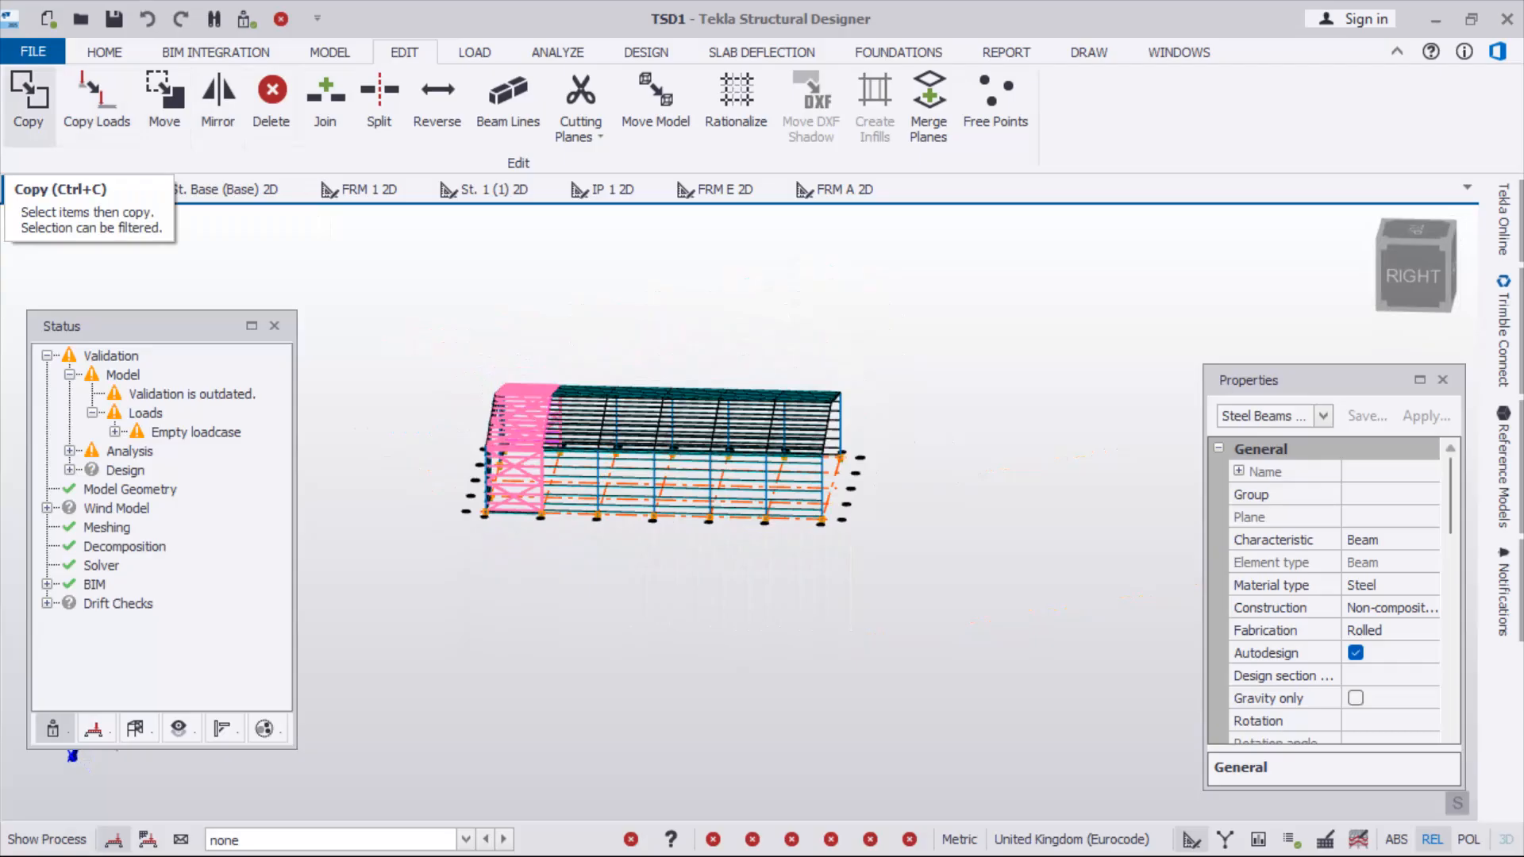
Copy only the end bay's brace pairs, with the eaves node at X 0.000, Y 0.000, Z 6.000 m as the reference
click(28, 103)
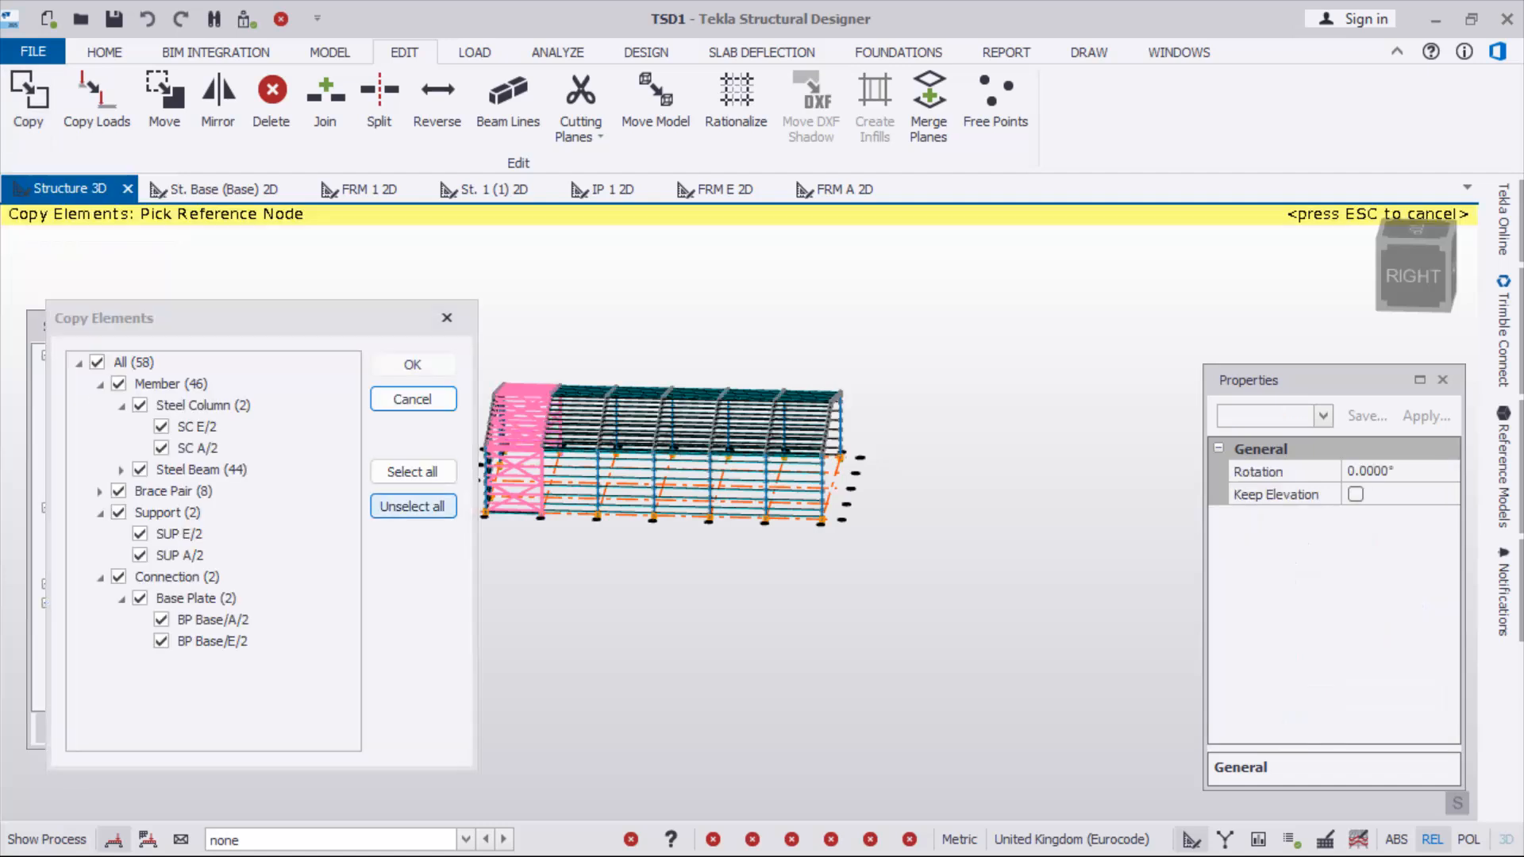
click(412, 506)
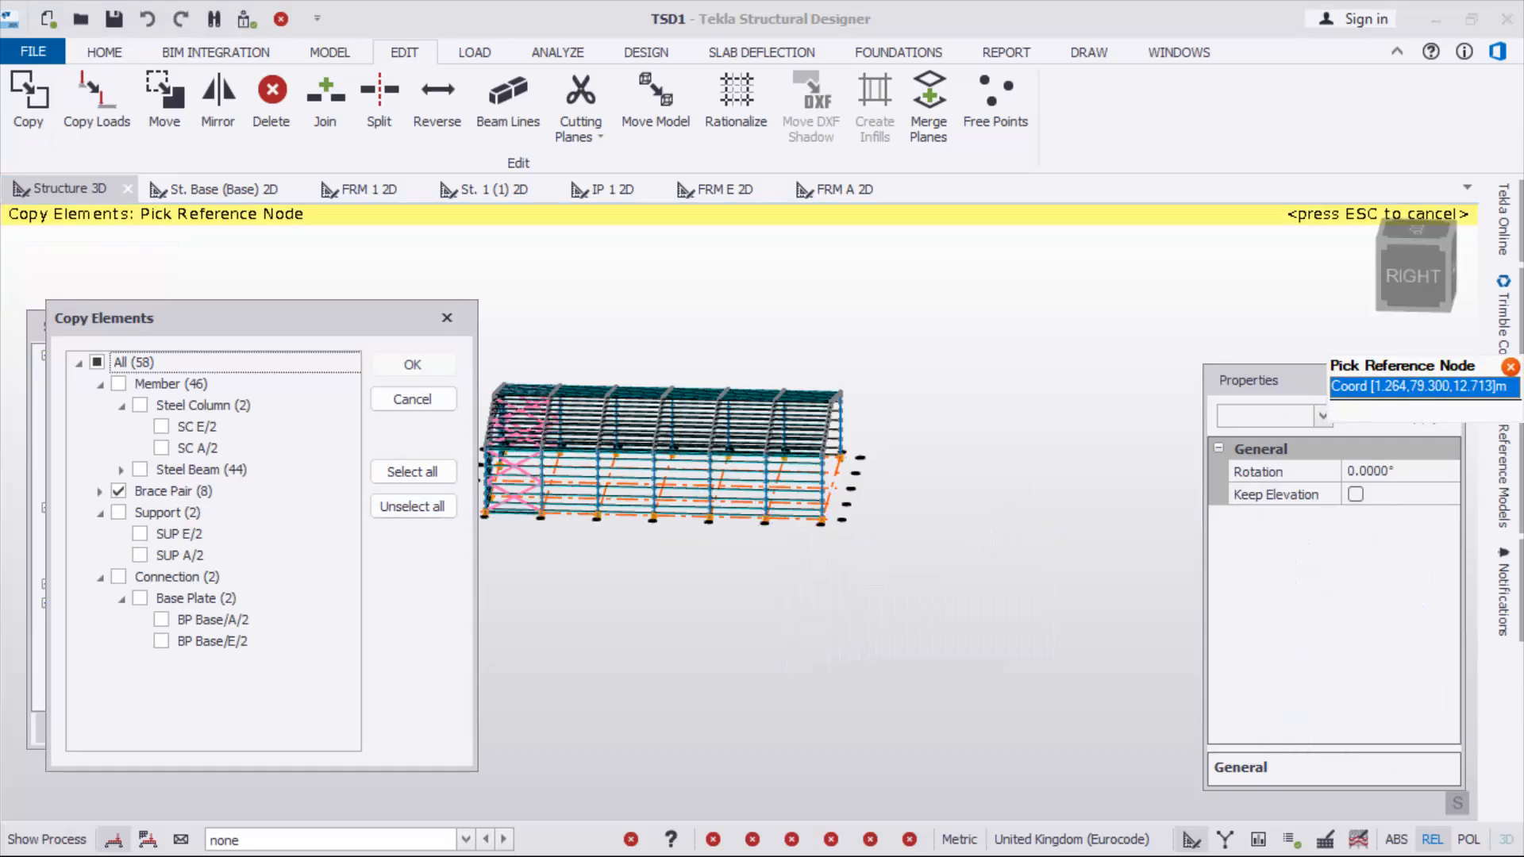
click(1381, 308)
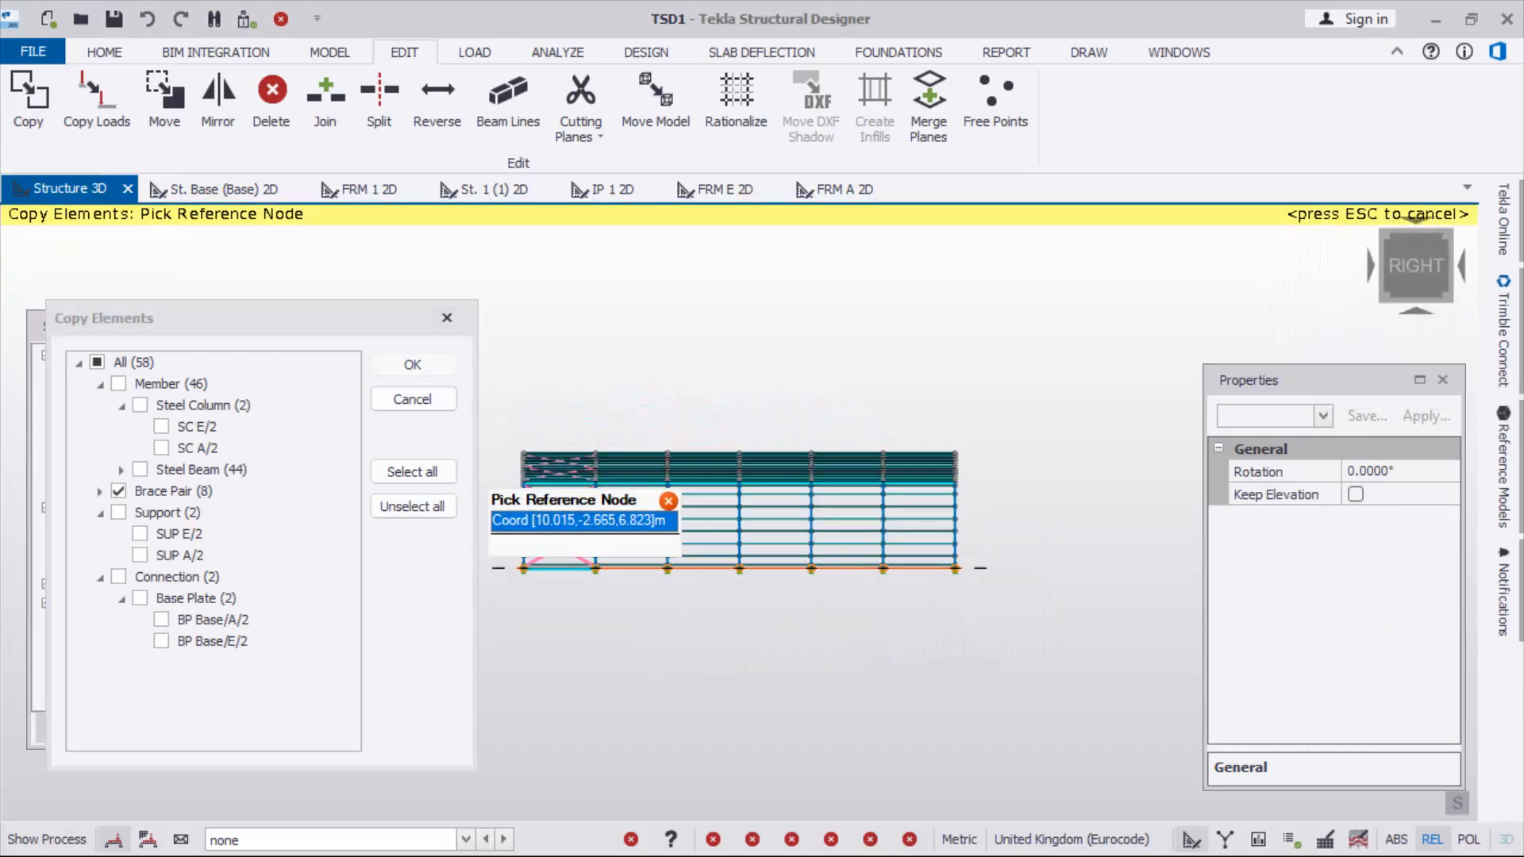
scroll(611, 520, up, 3)
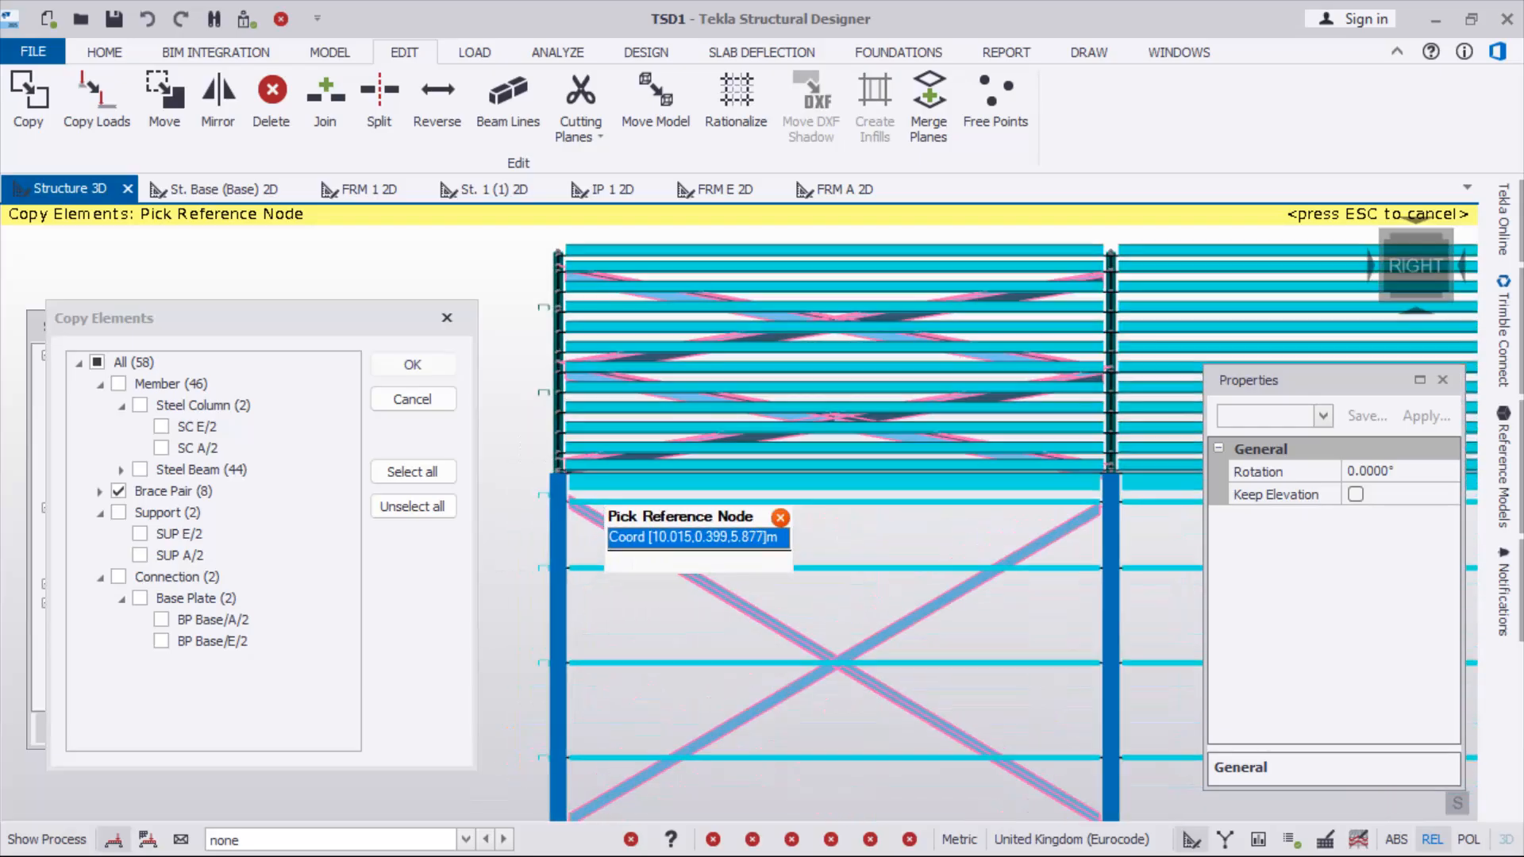
scroll(528, 498, up, 5)
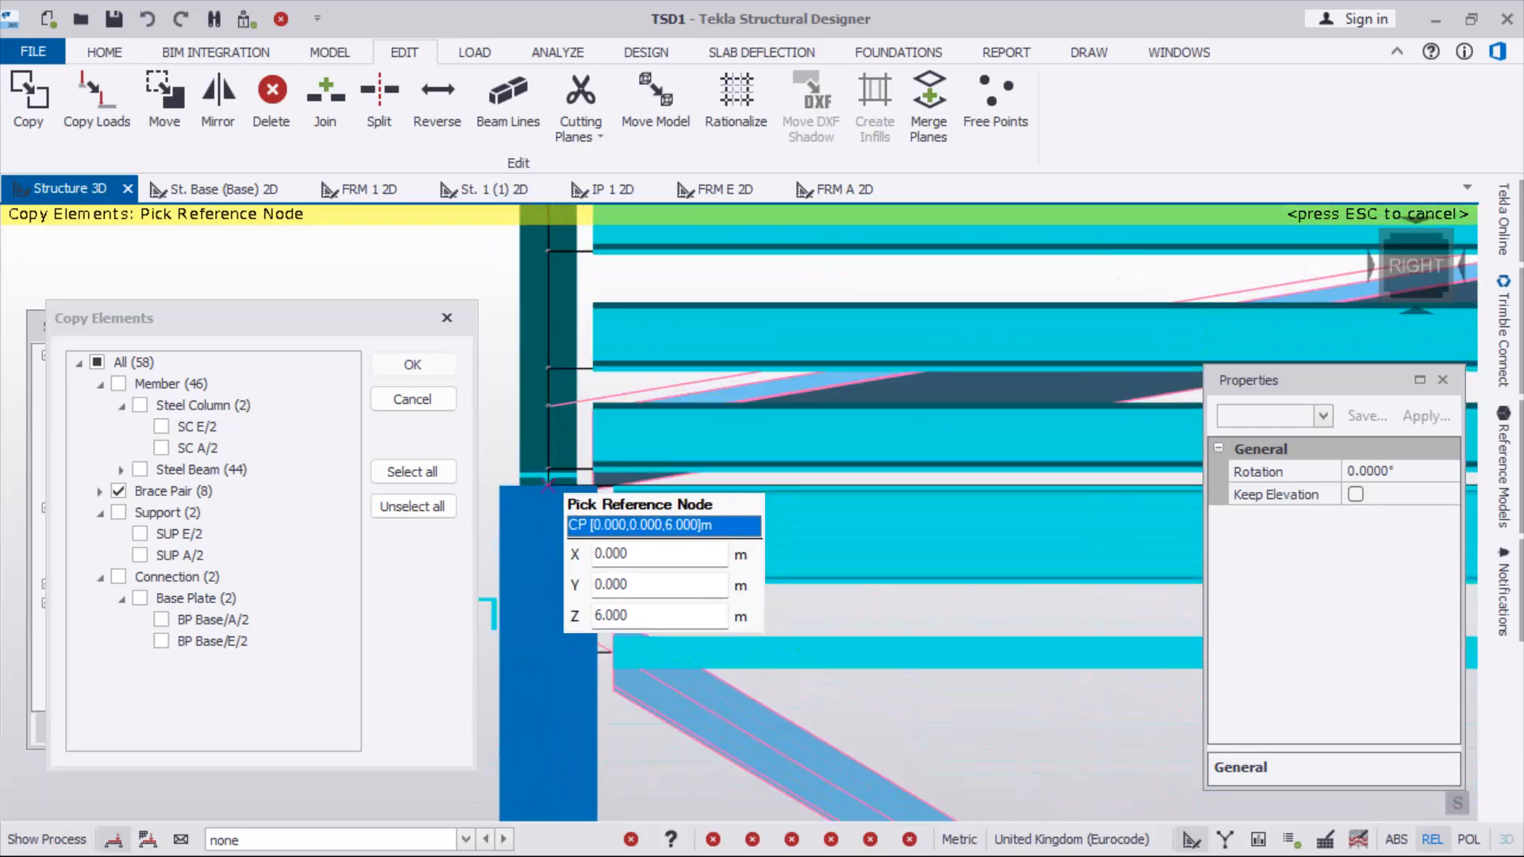
scroll(550, 484, up, 1)
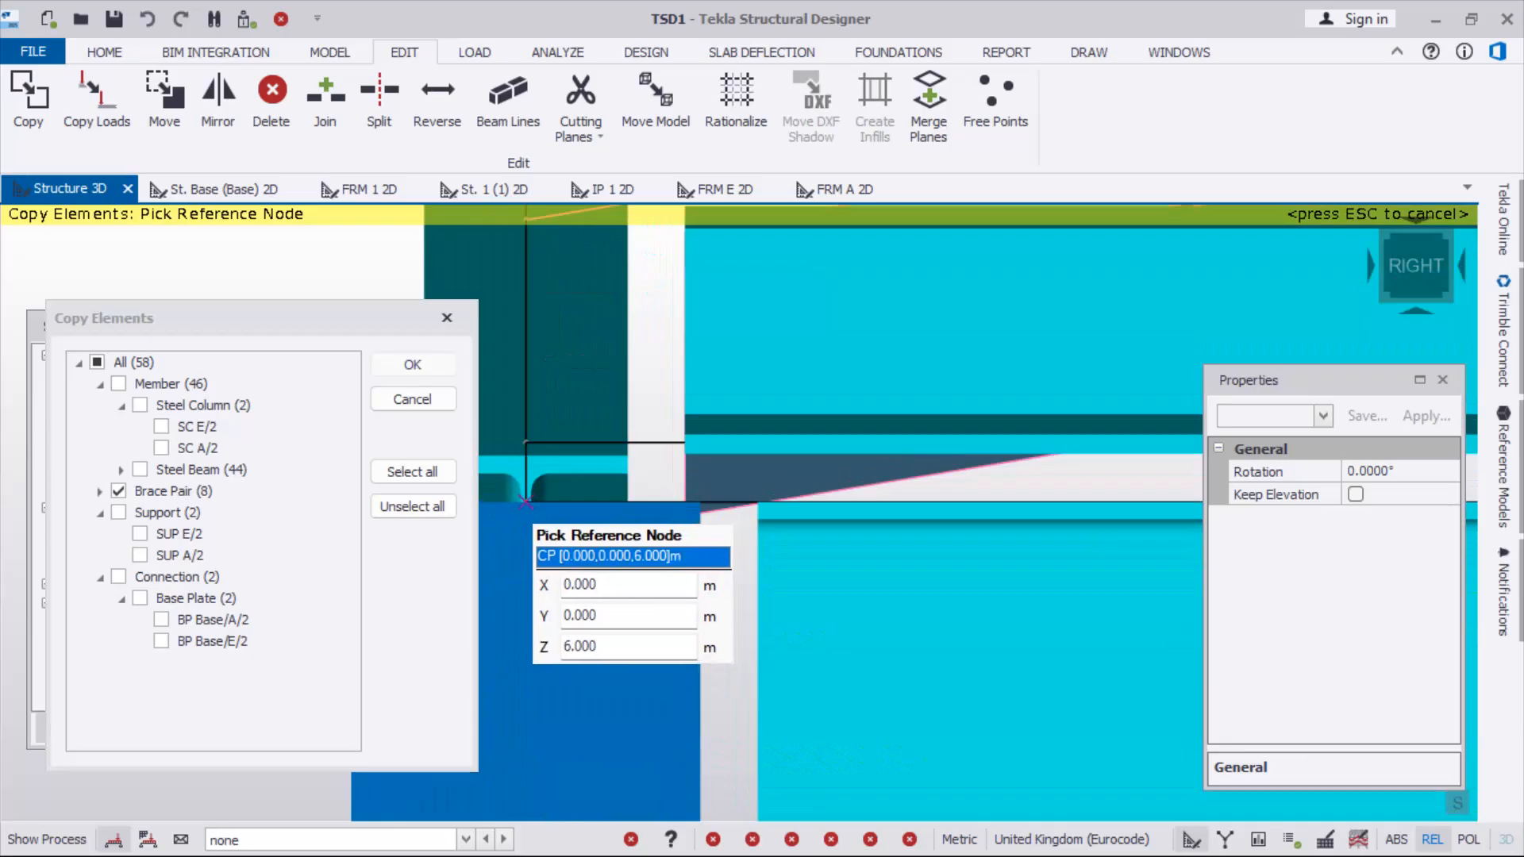
click(525, 500)
Place a bracing copy at the eaves node X 20.000, Y 10.000, Z 6.000 m
scroll(539, 492, down, 5)
scroll(555, 492, down, 3)
scroll(828, 451, up, 3)
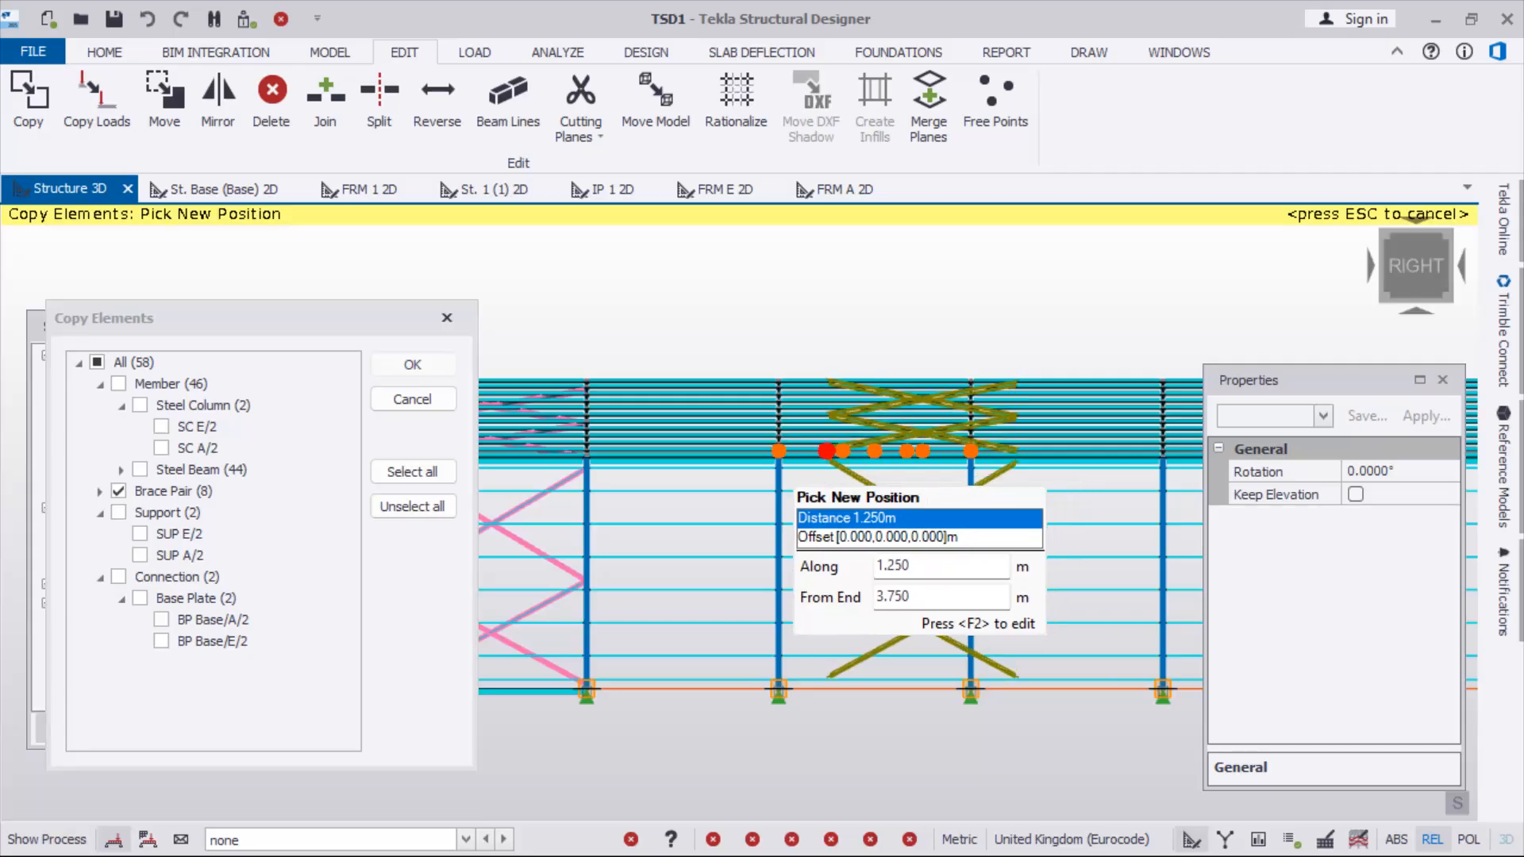
scroll(779, 458, up, 6)
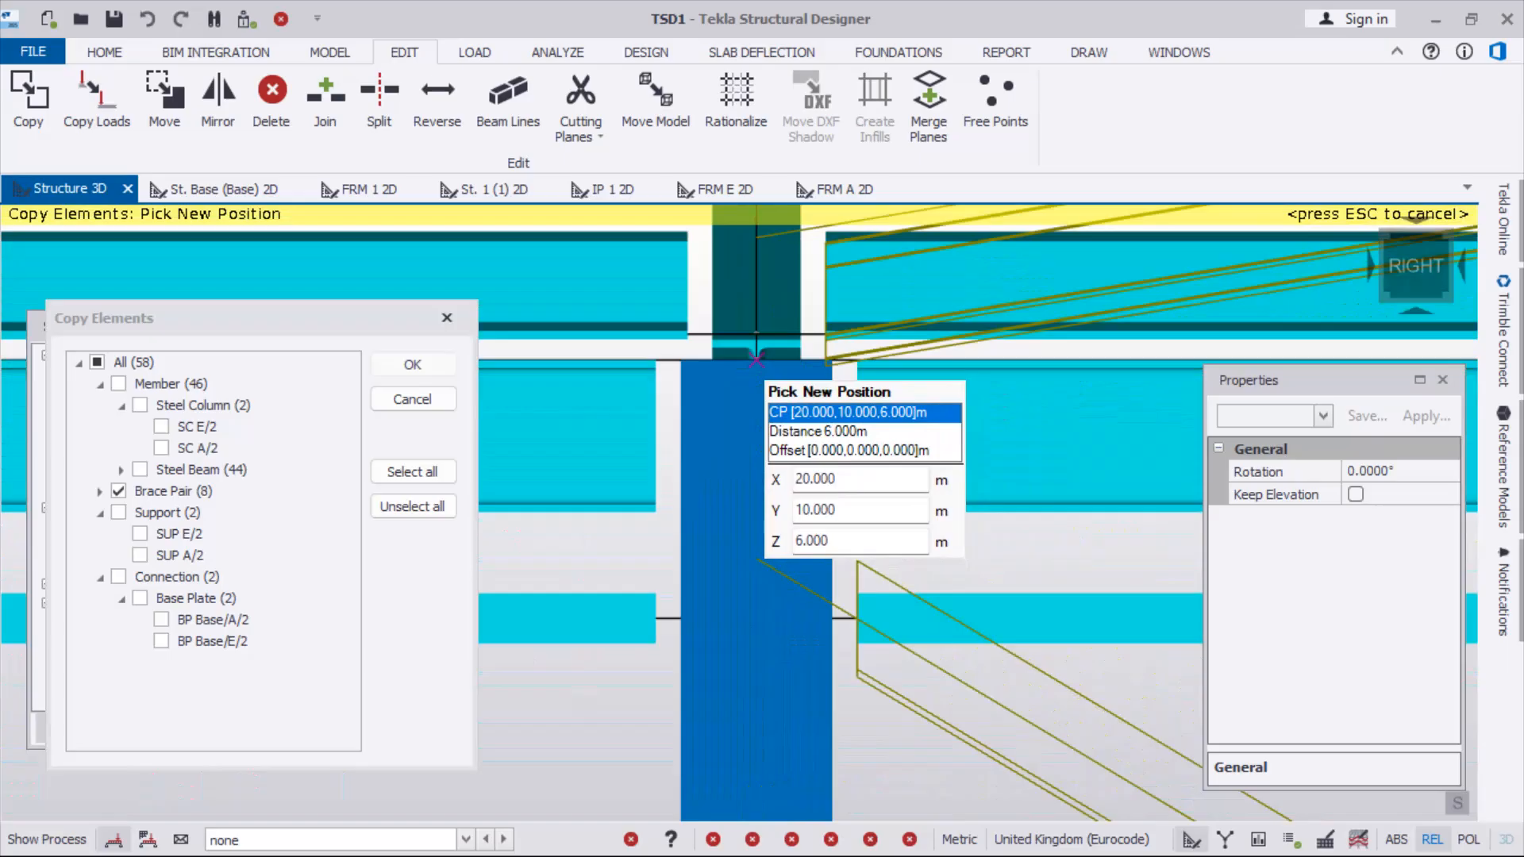
Place the bracing copy for the neighbouring bay at the eaves node X 20.000, Y 15.000, Z 6.000 m
scroll(756, 359, down, 8)
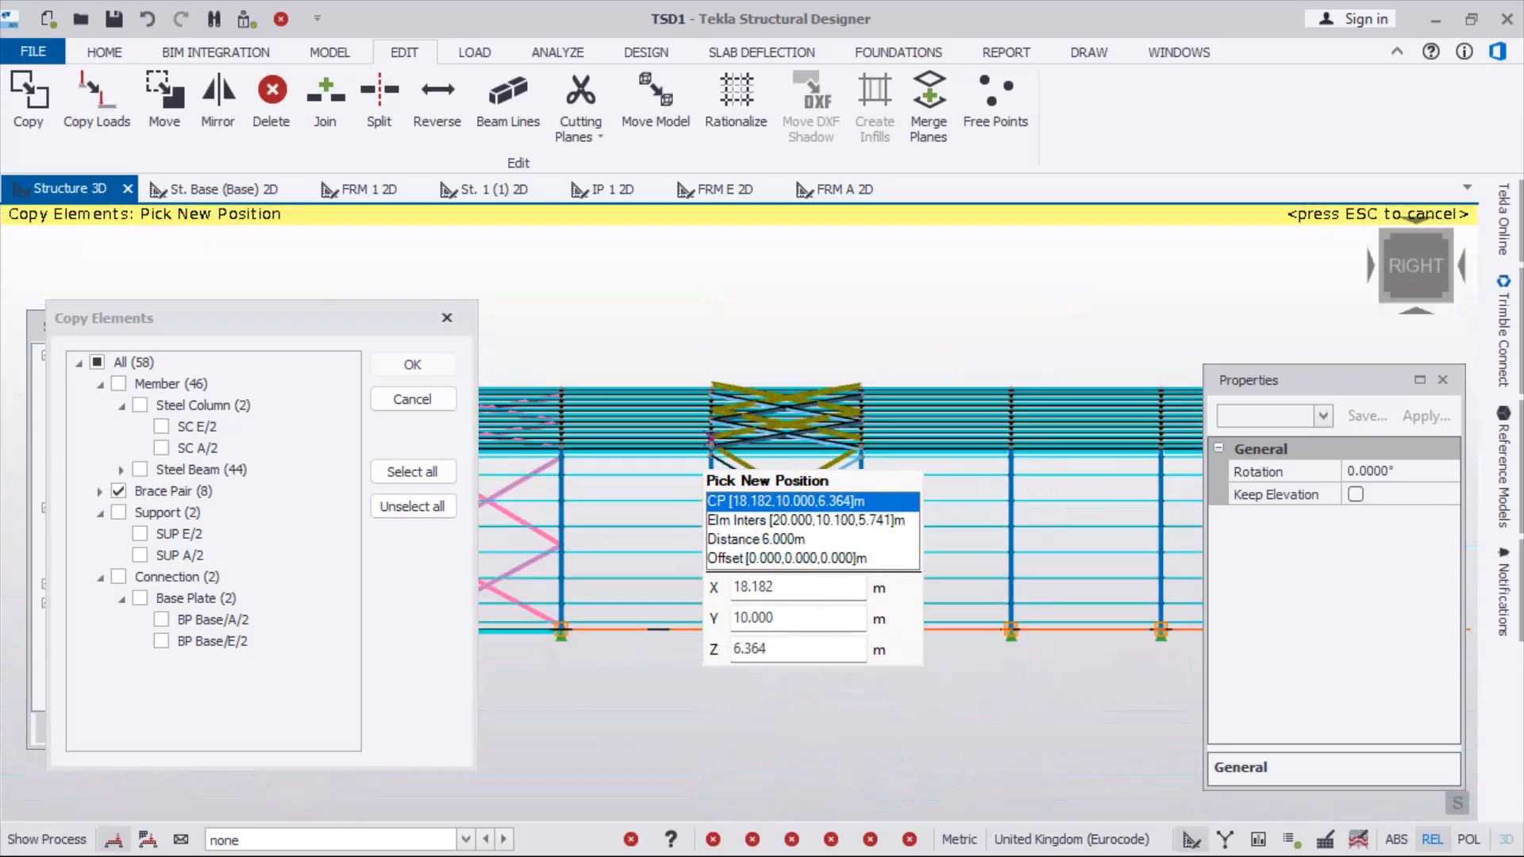
scroll(766, 417, up, 5)
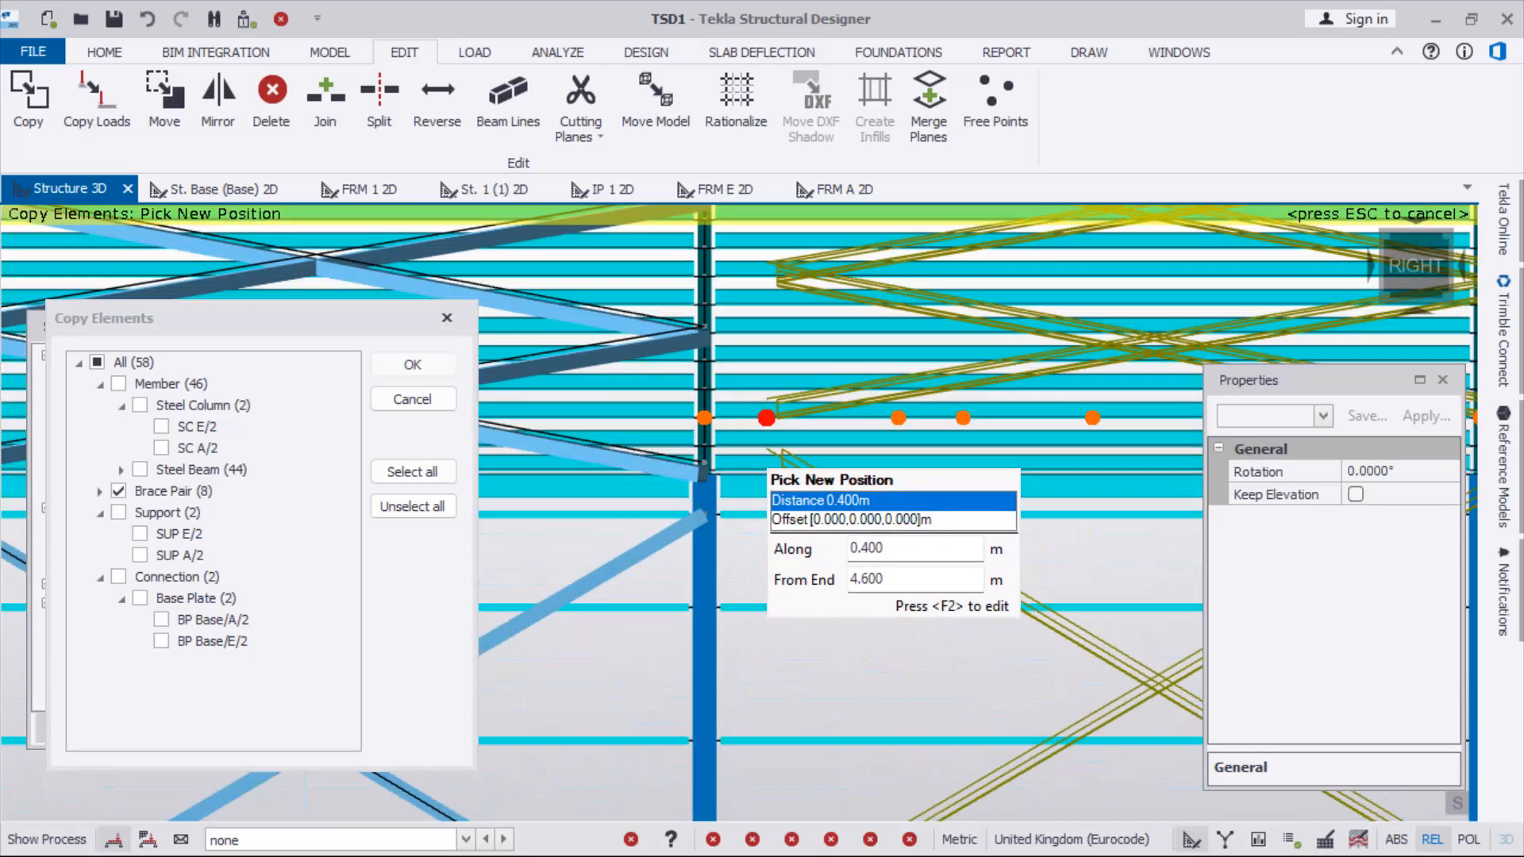
scroll(766, 418, up, 4)
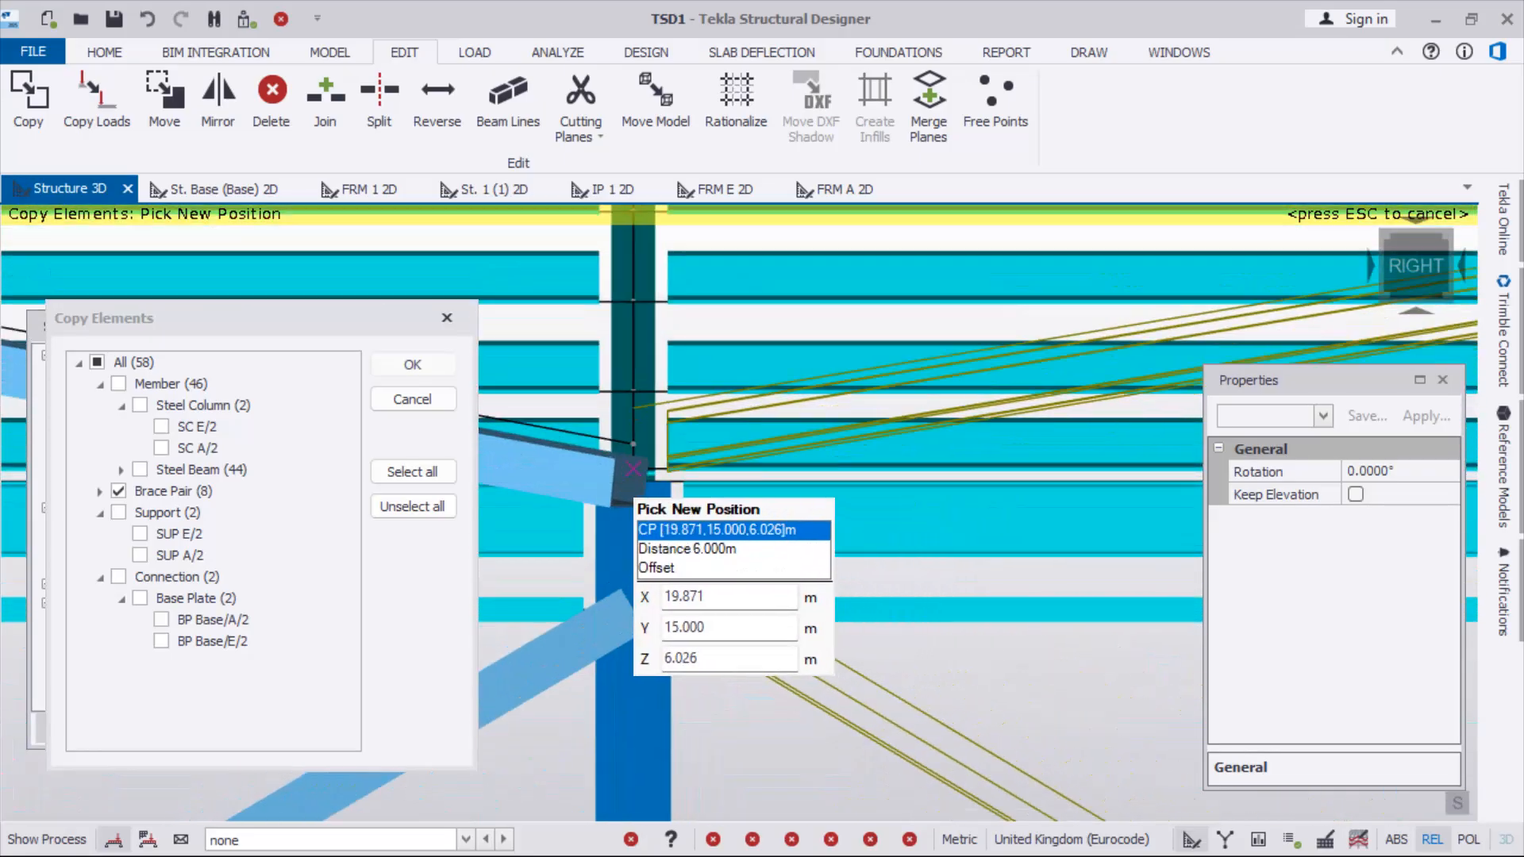
scroll(634, 469, up, 4)
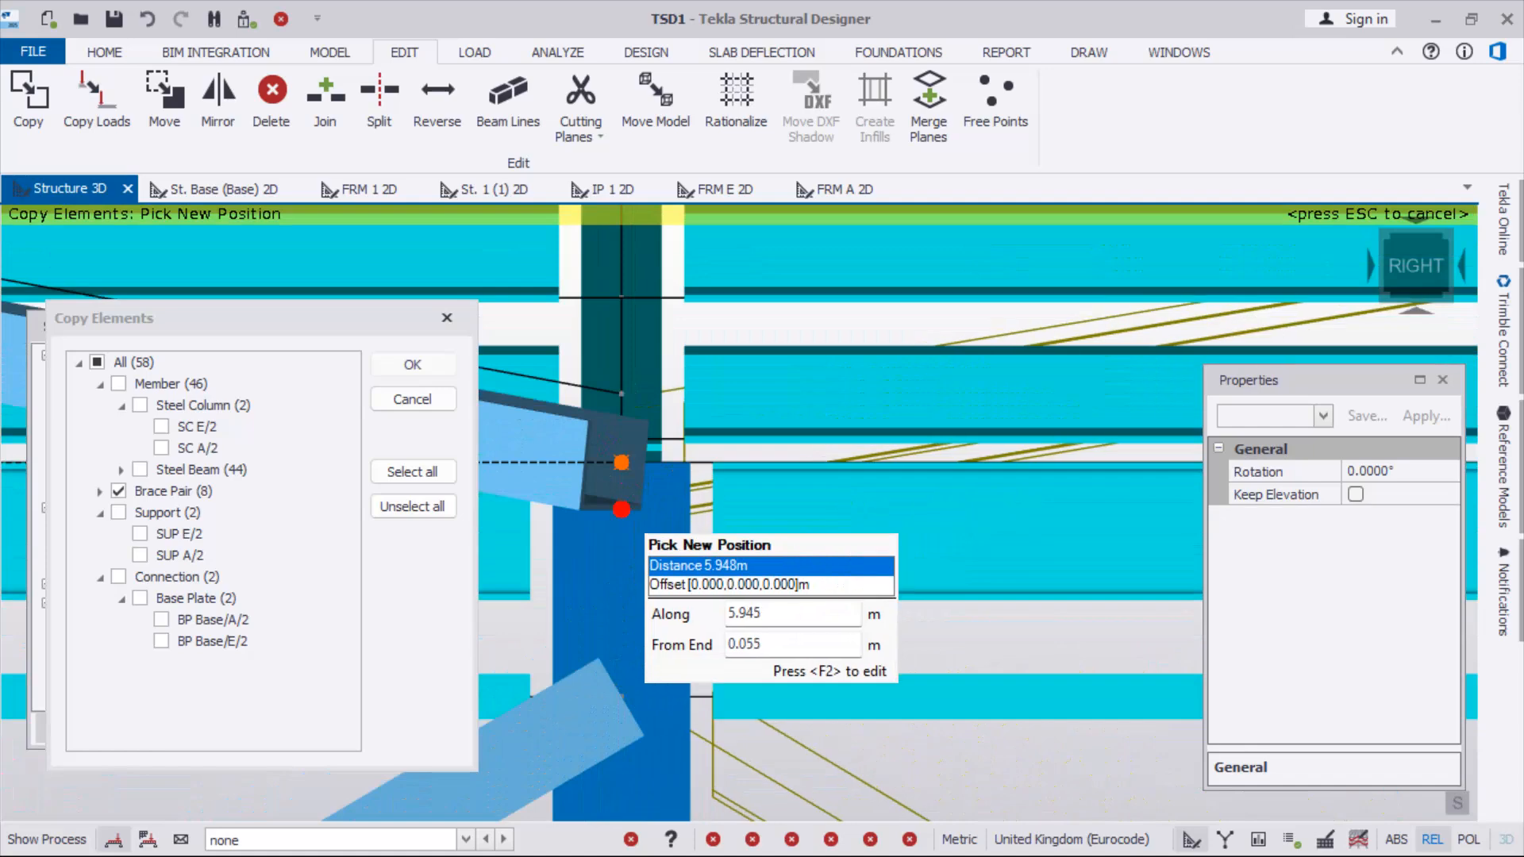
scroll(603, 427, down, 3)
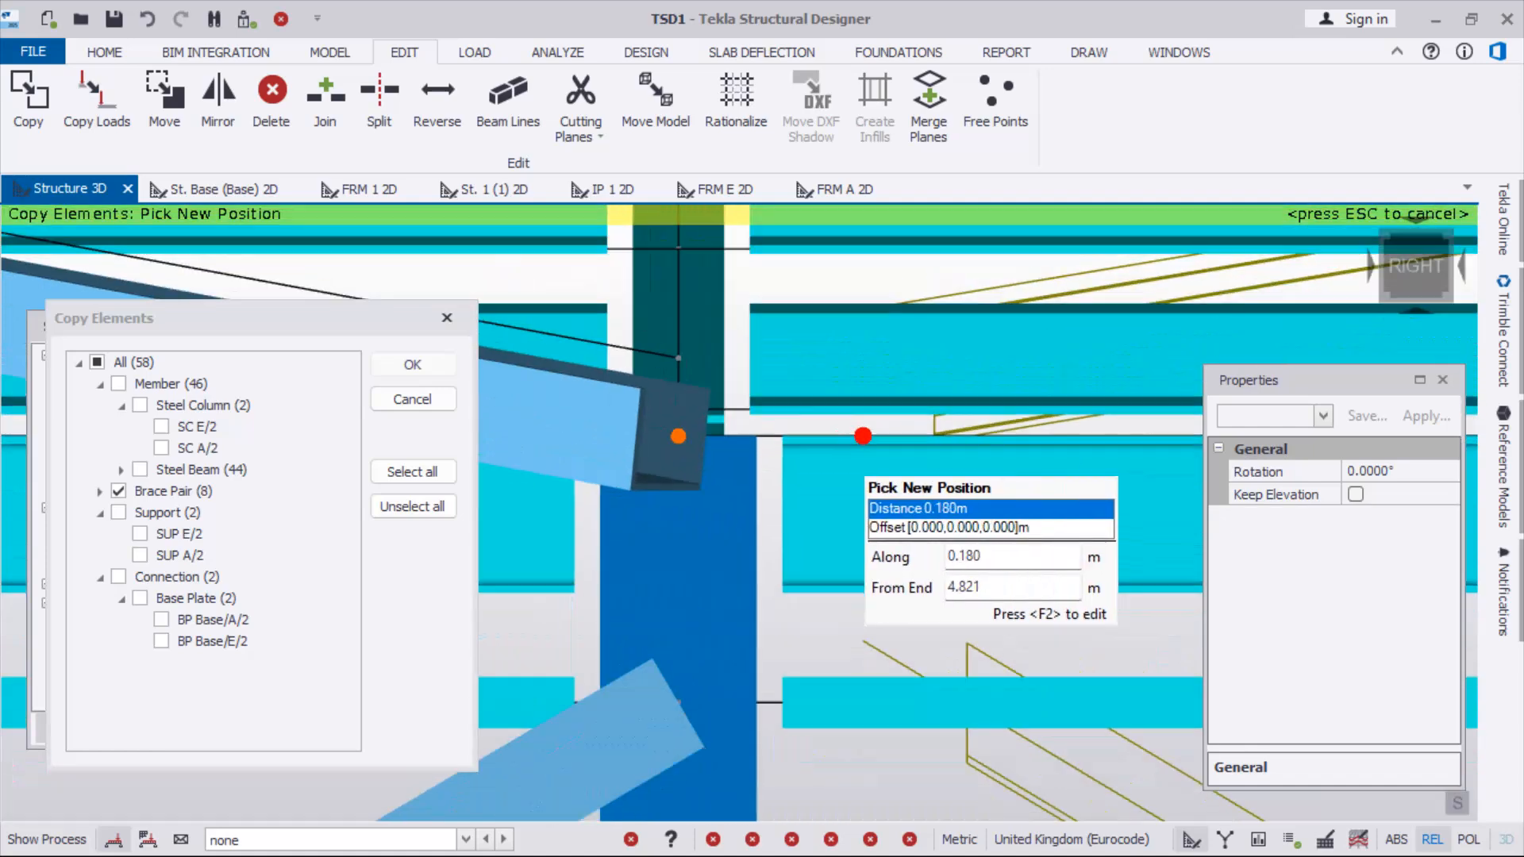
scroll(660, 427, up, 6)
scroll(732, 464, down, 7)
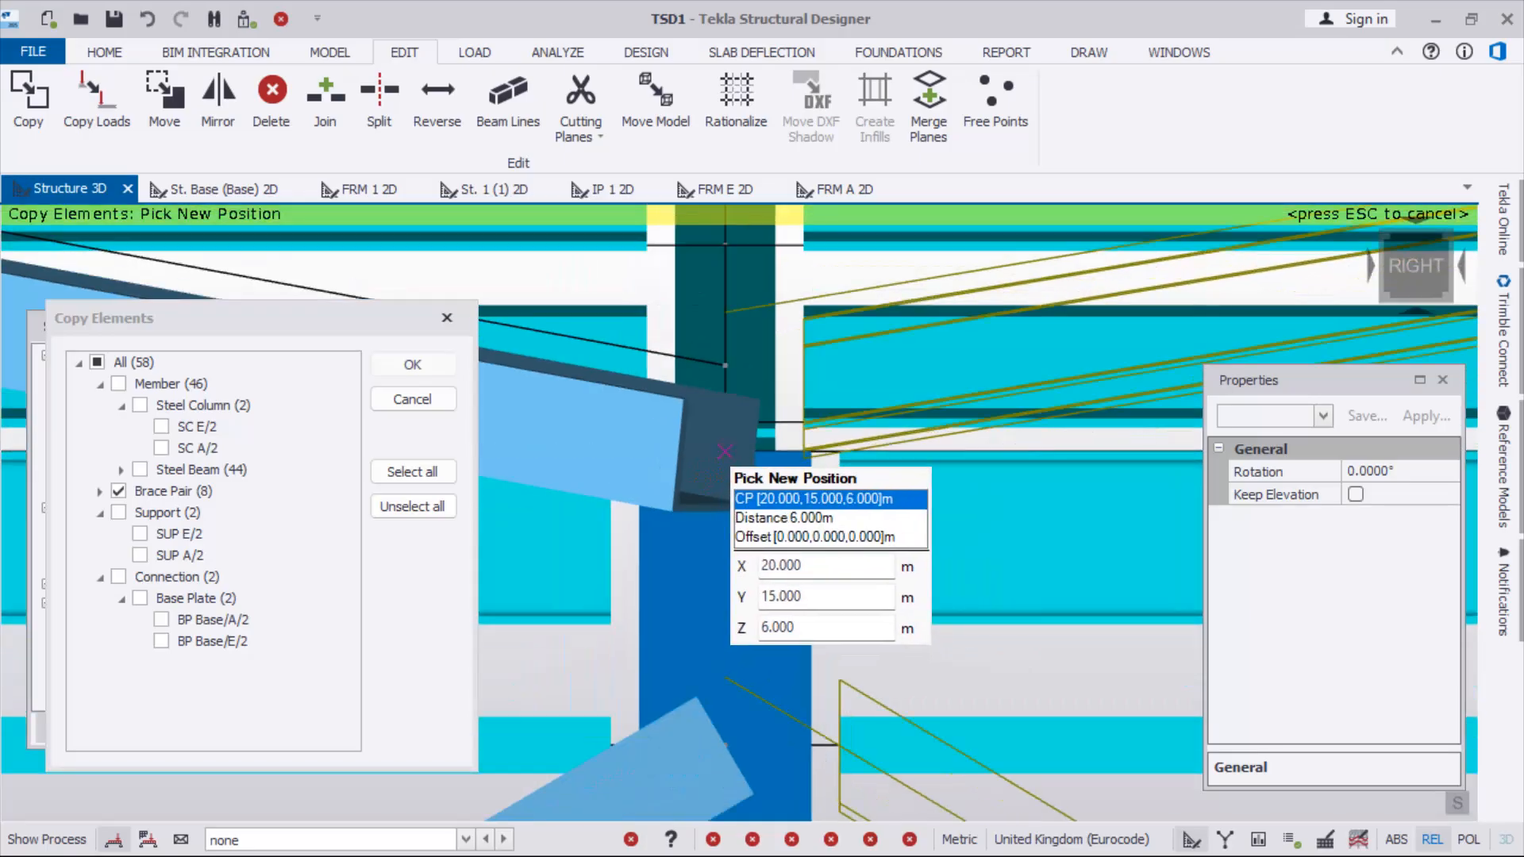
scroll(725, 451, up, 2)
scroll(719, 573, down, 5)
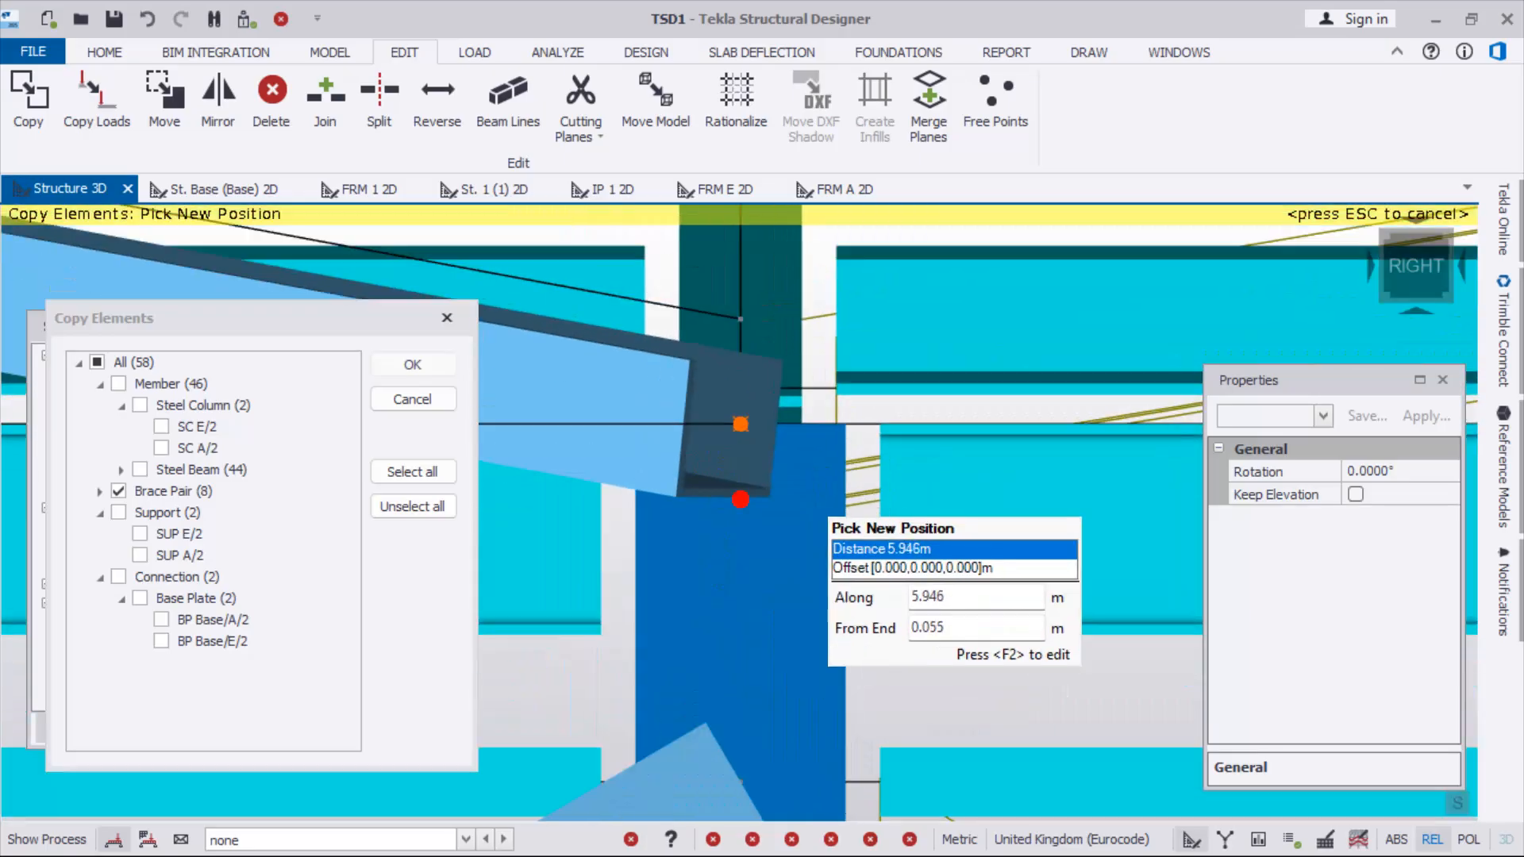
scroll(753, 498, up, 5)
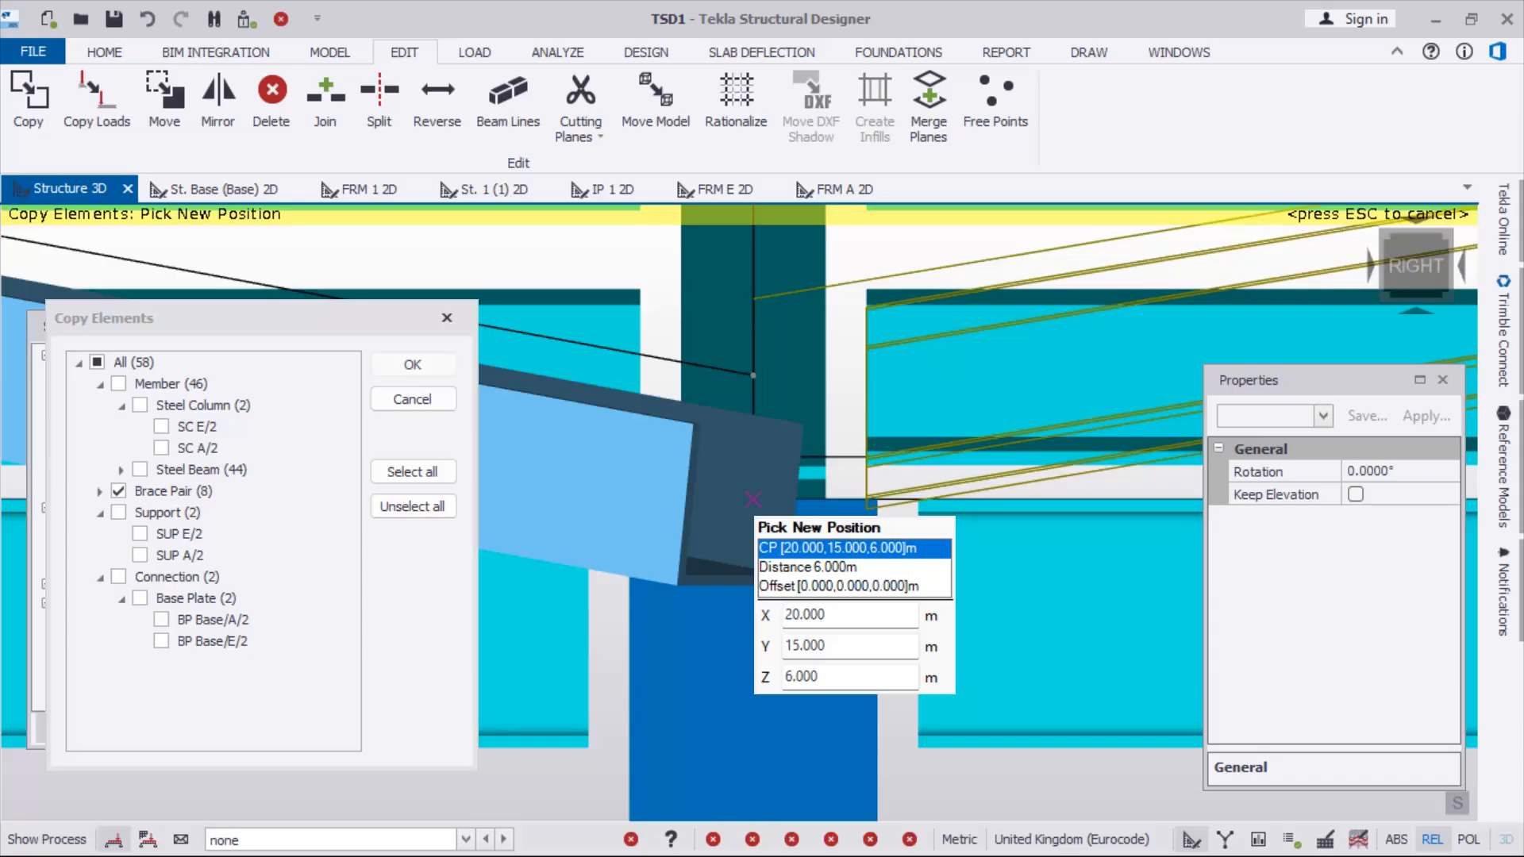
Place the far end bay's bracing copy at the eaves node X 20.000, Y 25.000, Z 6.000 m and end the copy command
scroll(754, 499, down, 6)
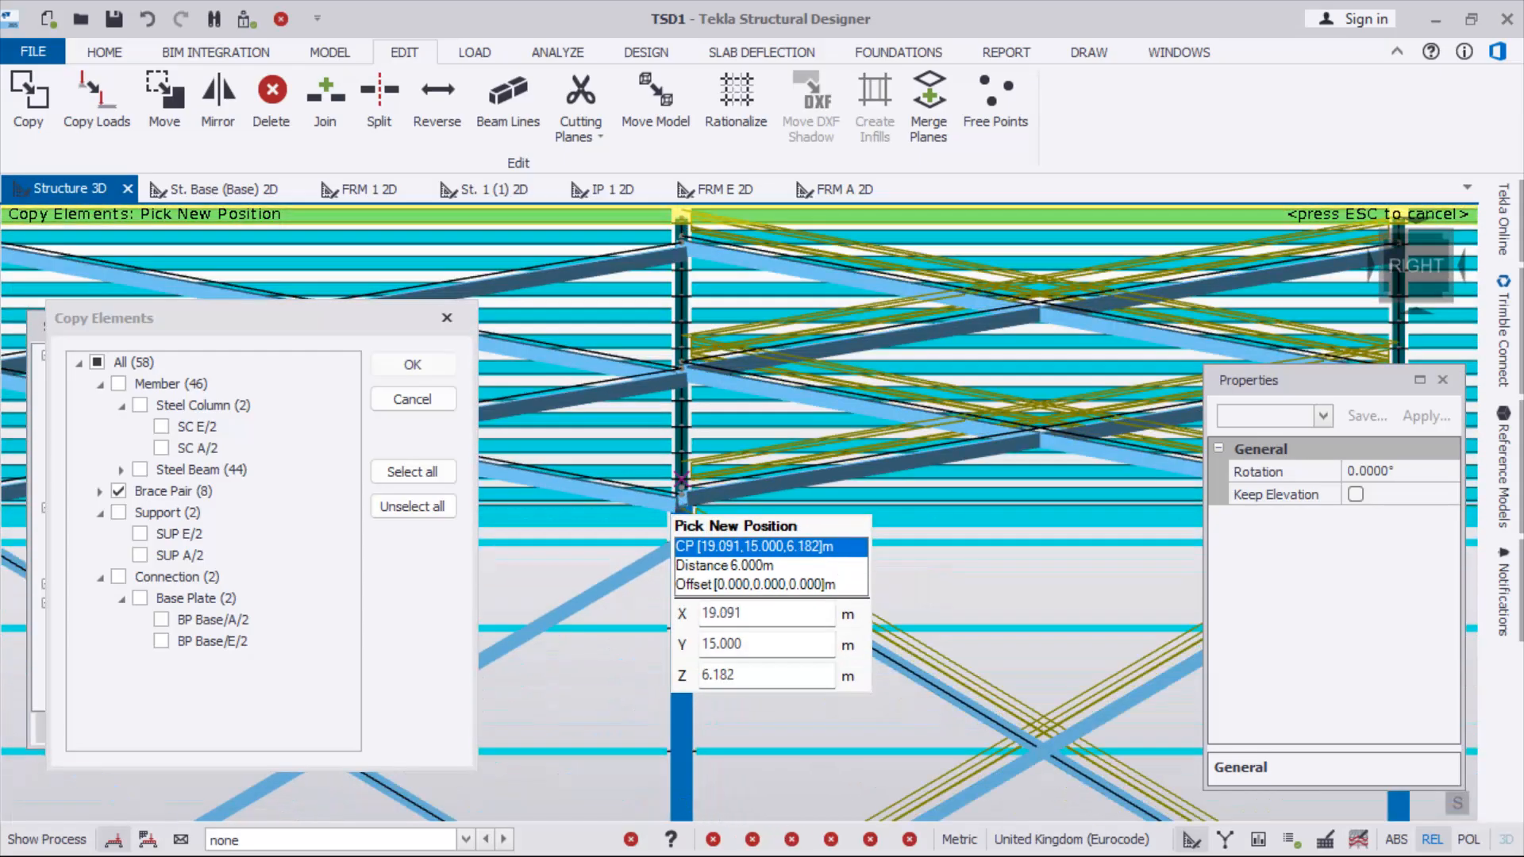
scroll(673, 481, down, 2)
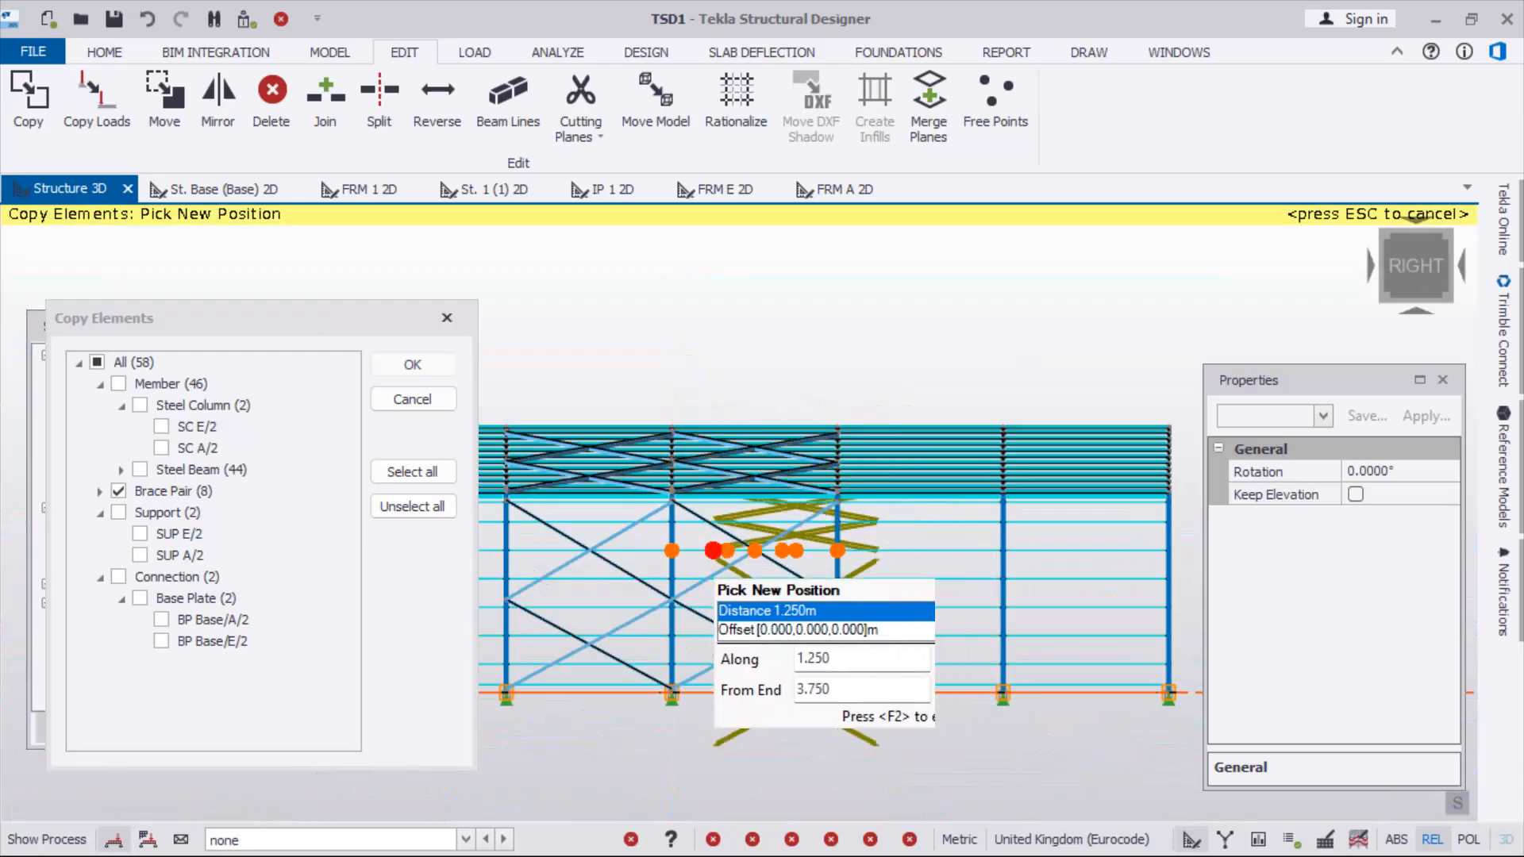
scroll(706, 565, down, 1)
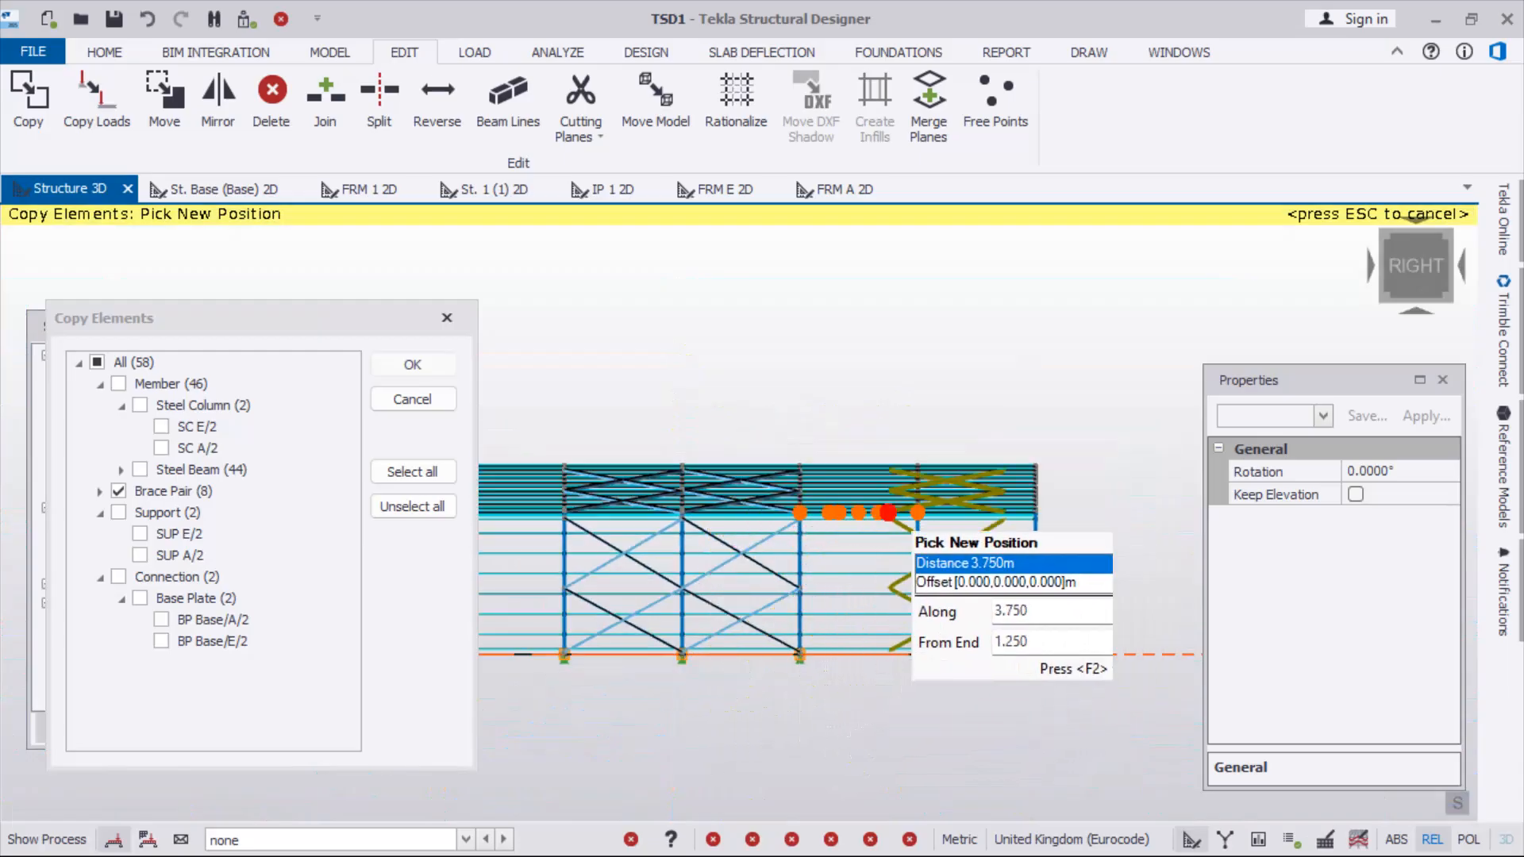
scroll(912, 476, up, 5)
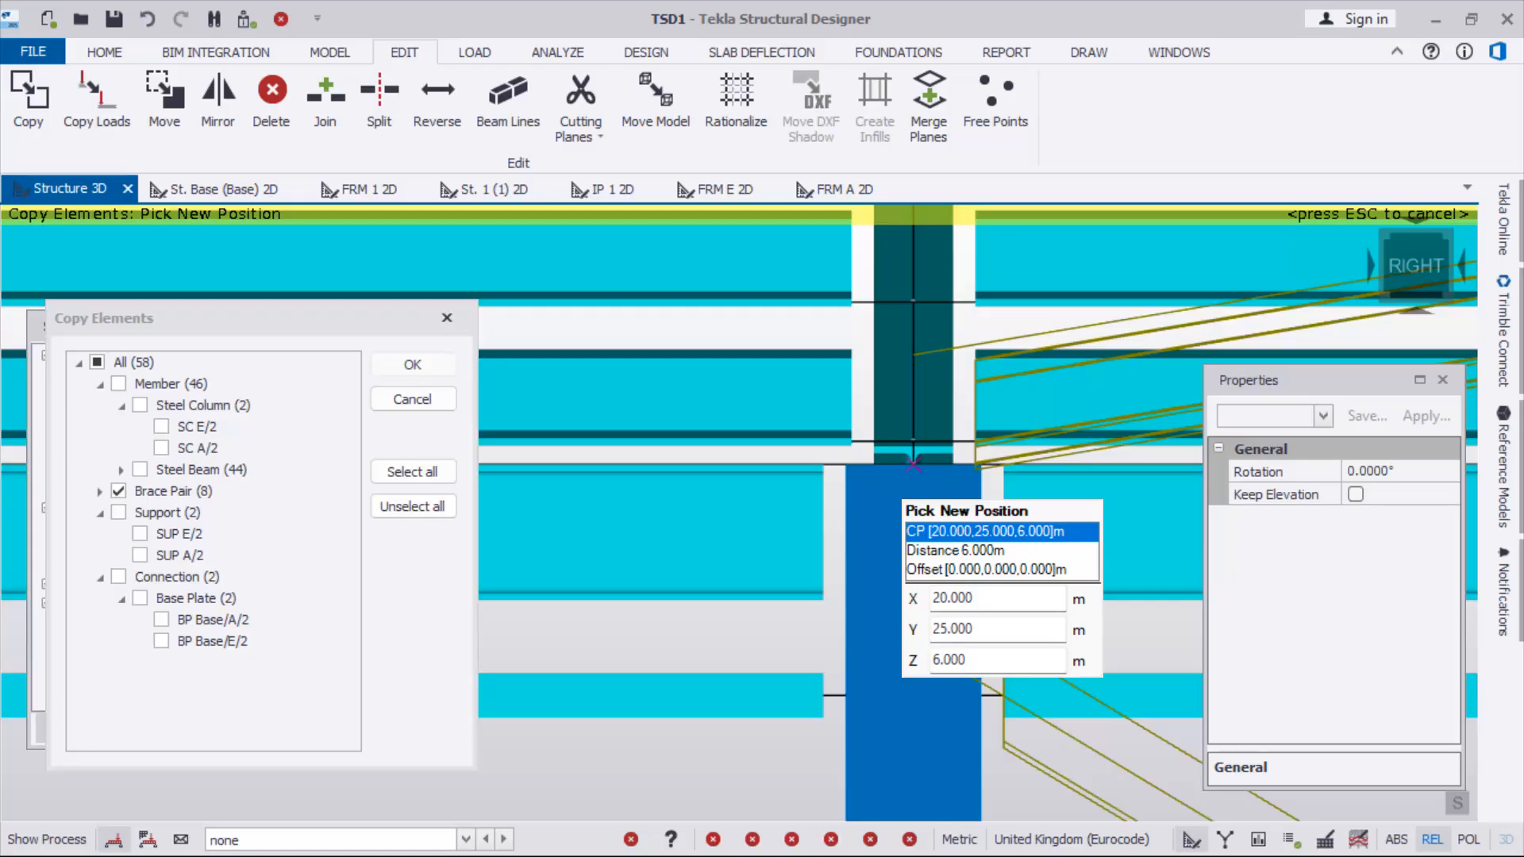
scroll(913, 462, up, 1)
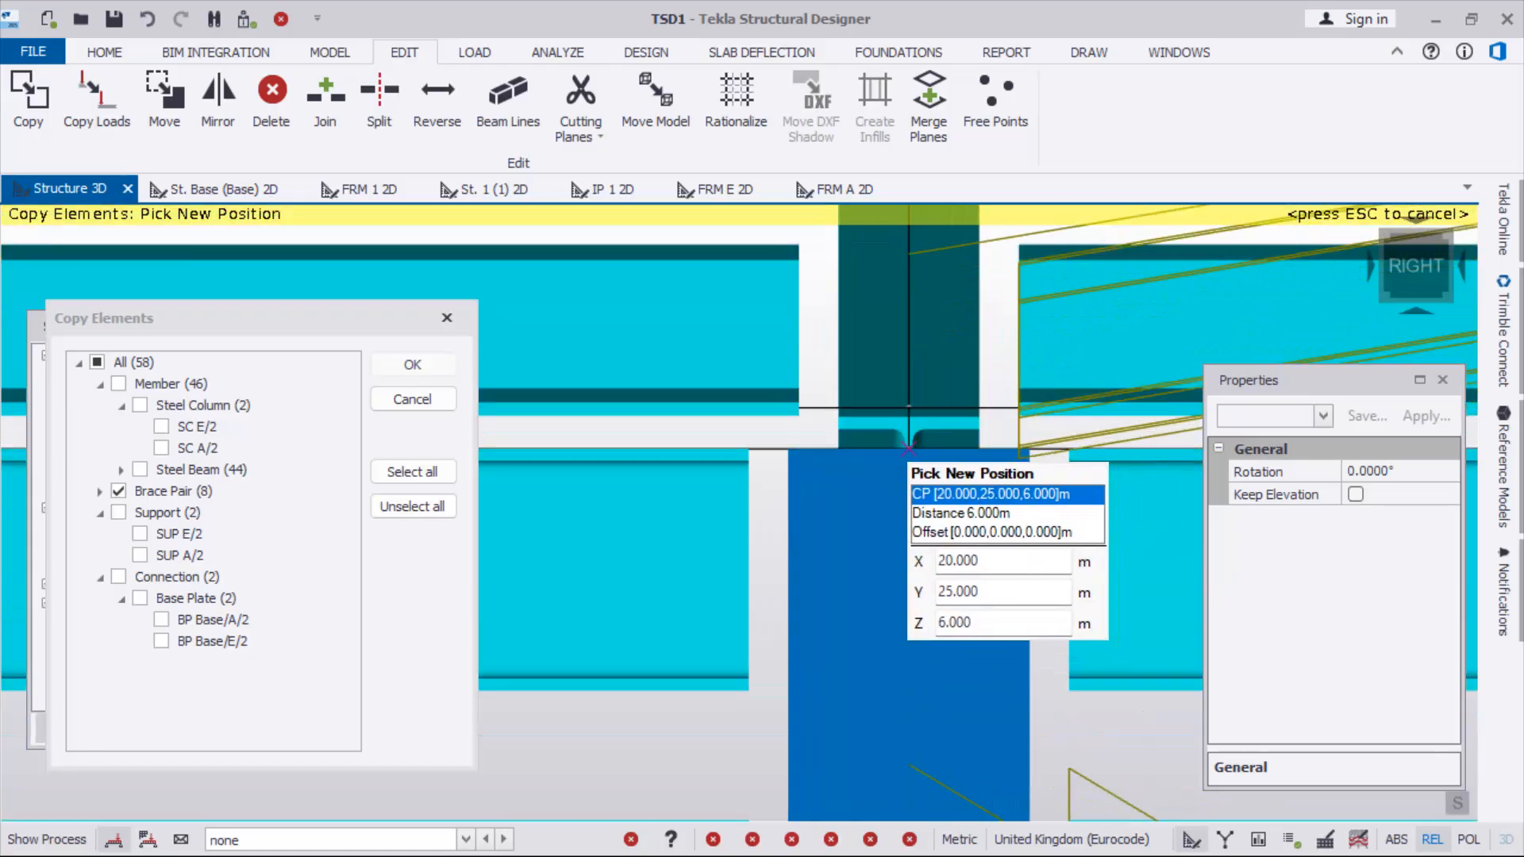
scroll(807, 518, down, 4)
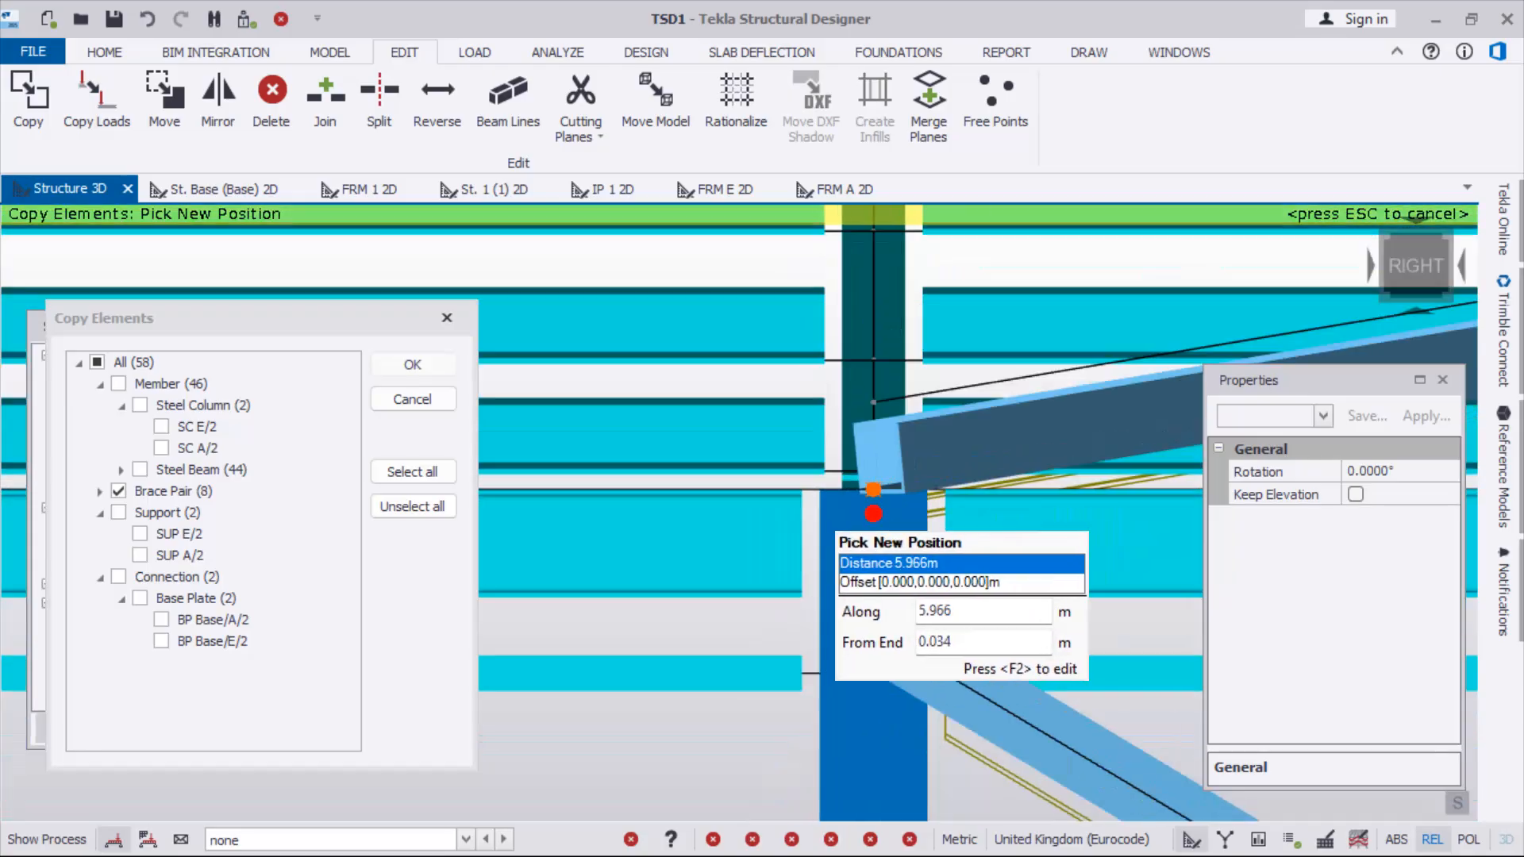
scroll(784, 528, down, 8)
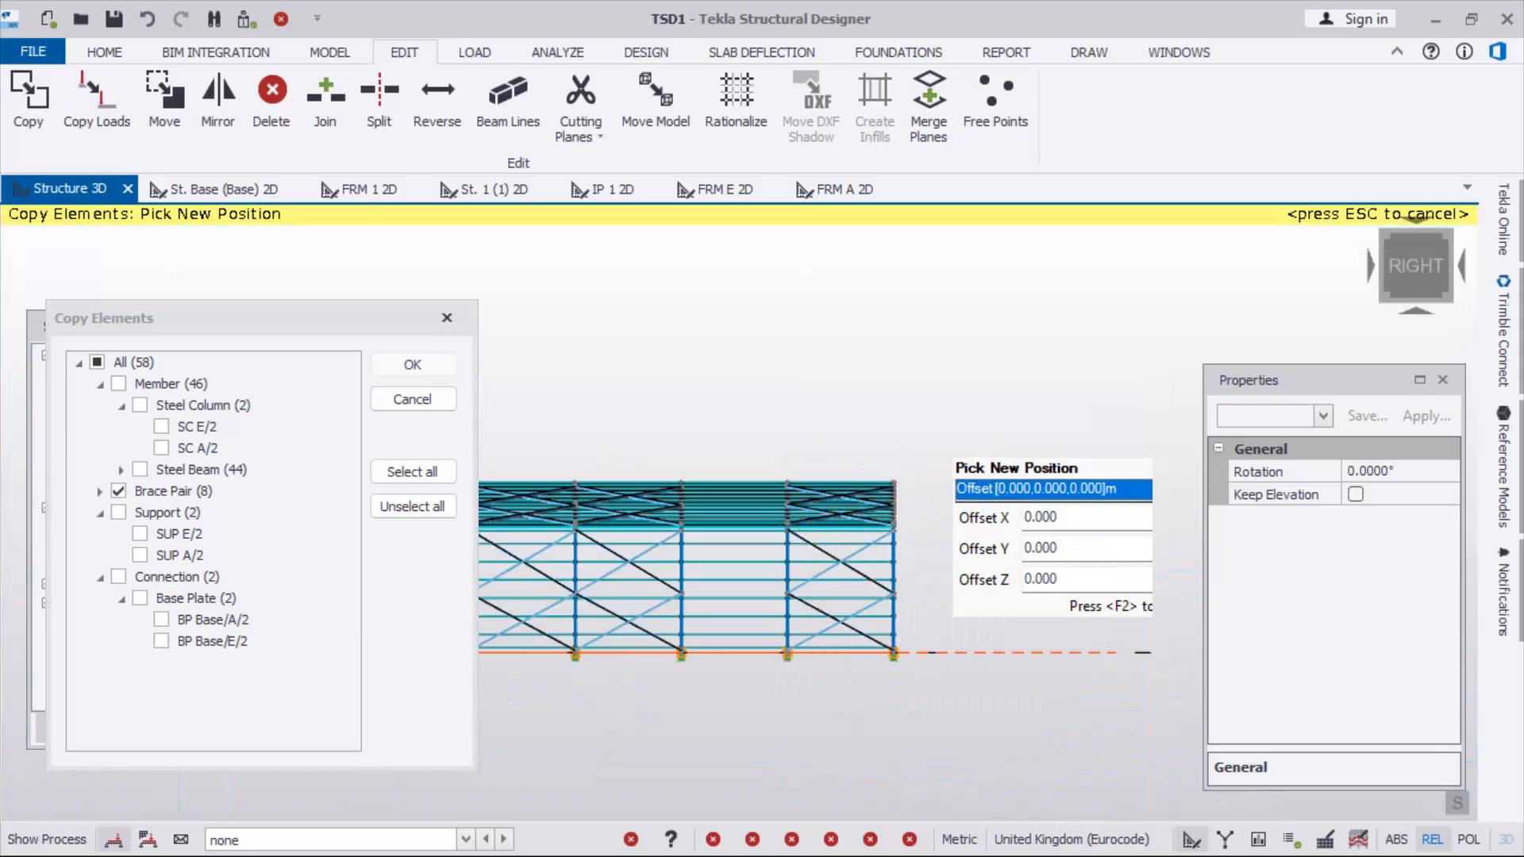
key(Escape)
Delete the bracing copies lying outside the building together with the detached dashed gridline 8 beside them
right_drag(784, 528, 837, 611)
scroll(928, 398, down, 7)
right_drag(857, 429, 901, 464)
scroll(874, 497, up, 6)
scroll(873, 497, down, 5)
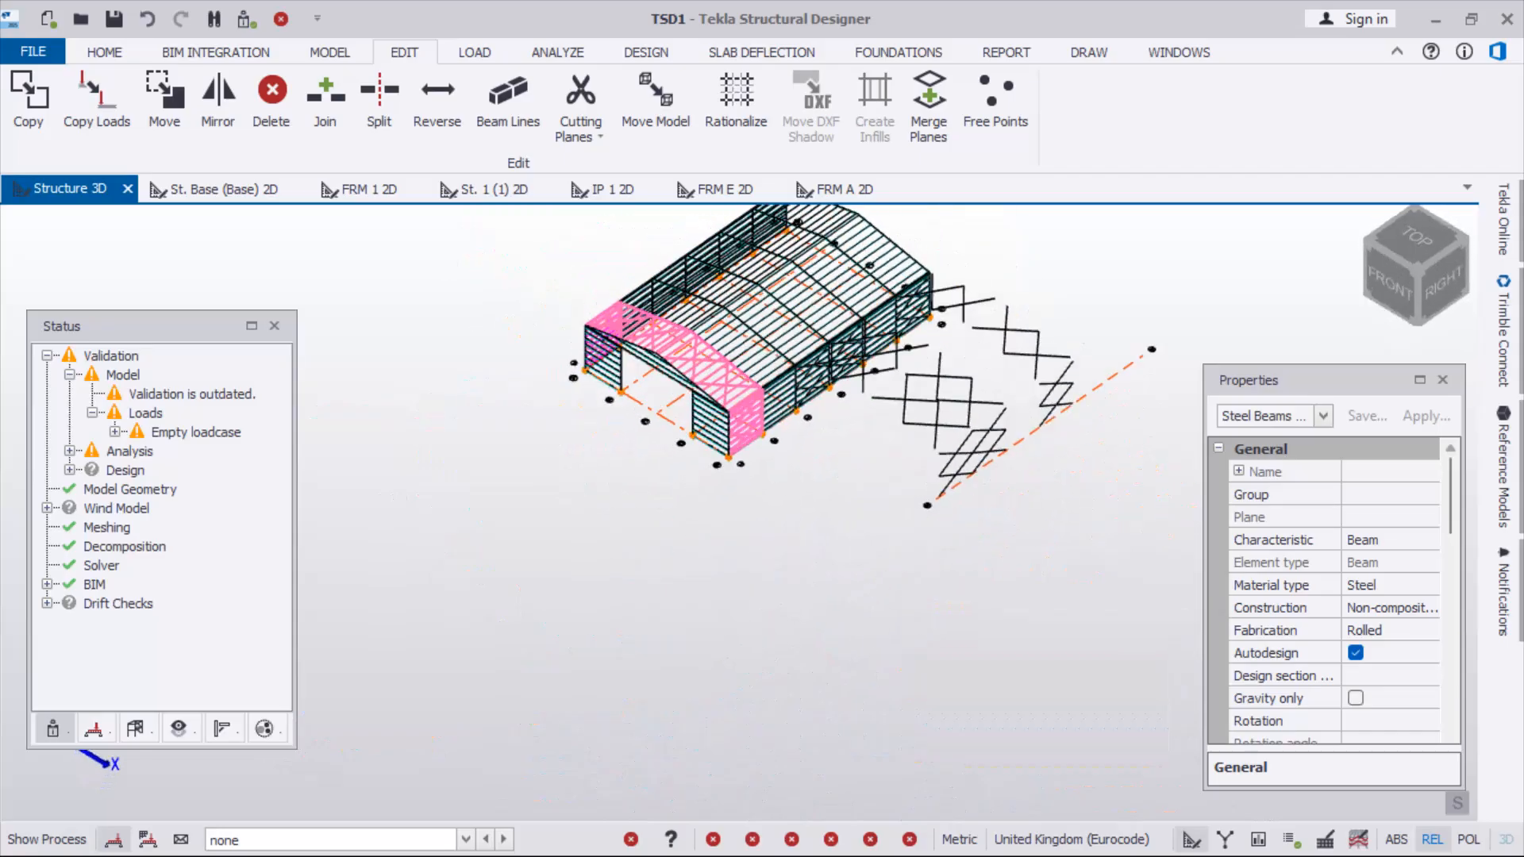
right_drag(762, 547, 837, 576)
scroll(838, 575, down, 3)
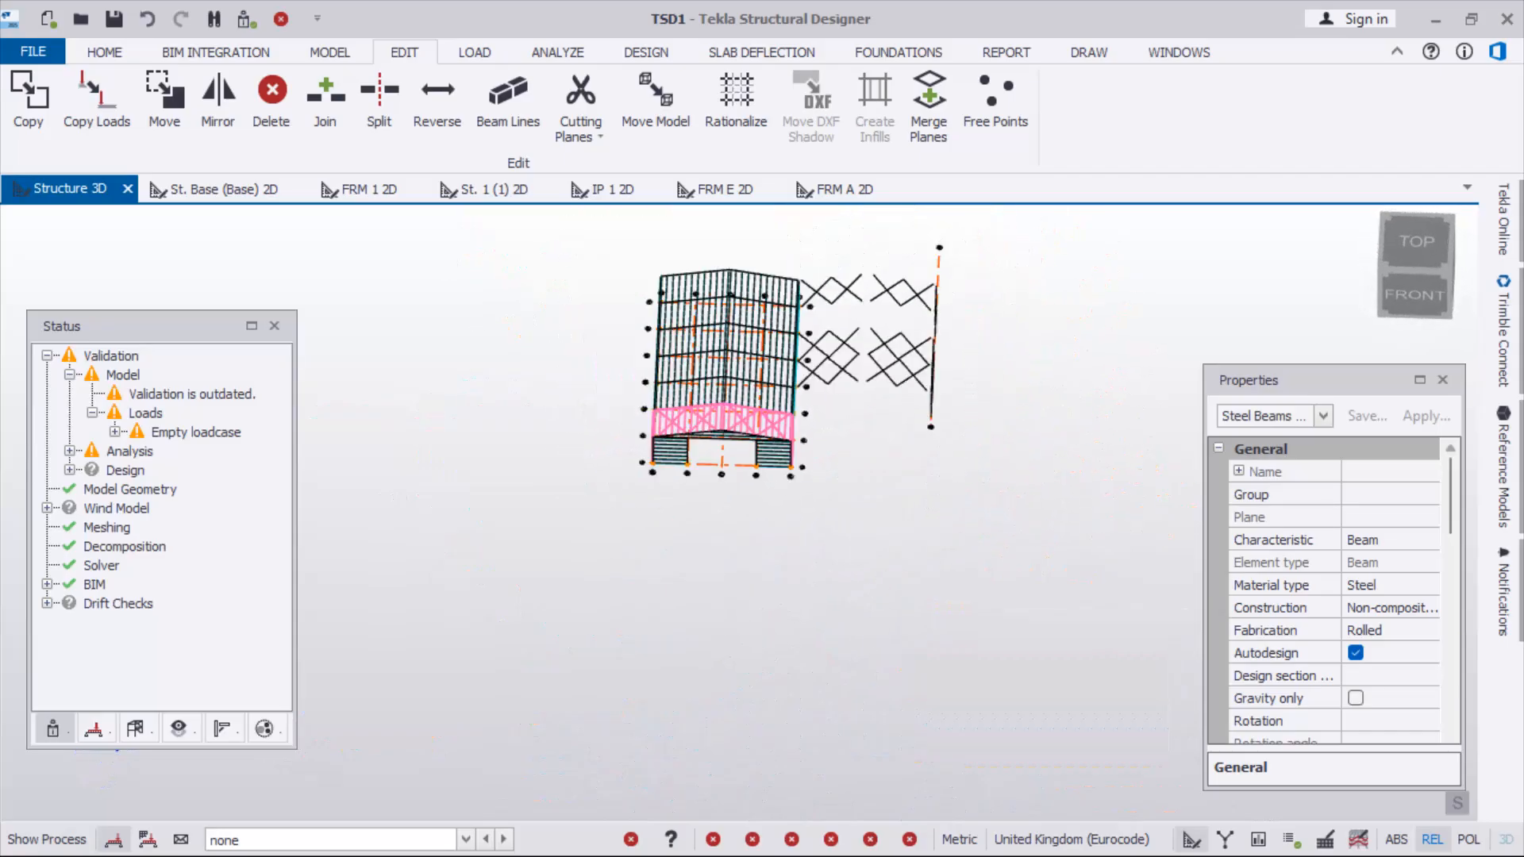
drag(985, 225, 814, 525)
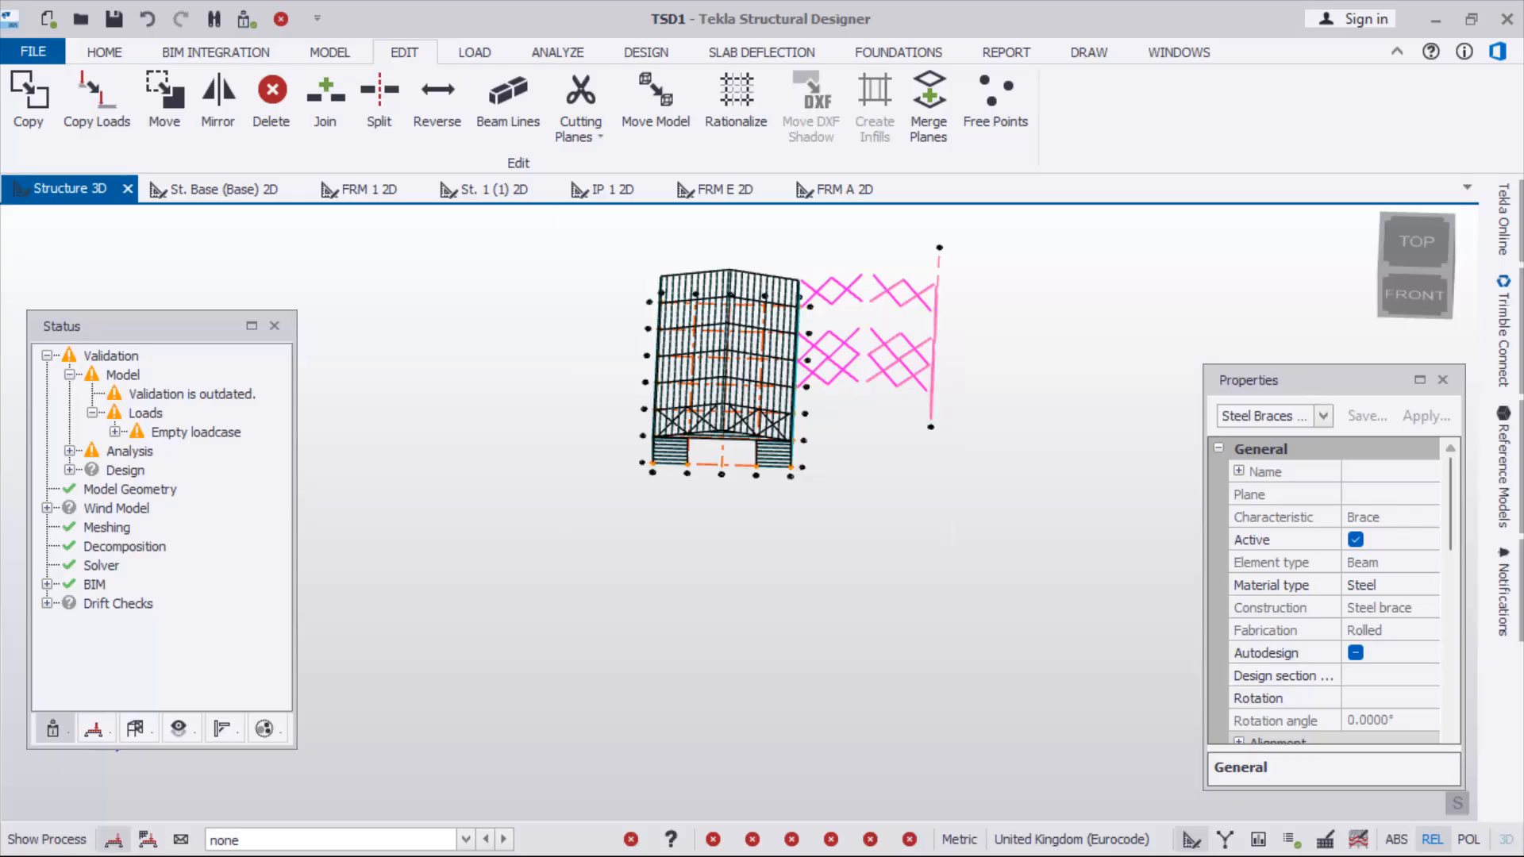
key(Delete)
key(Return)
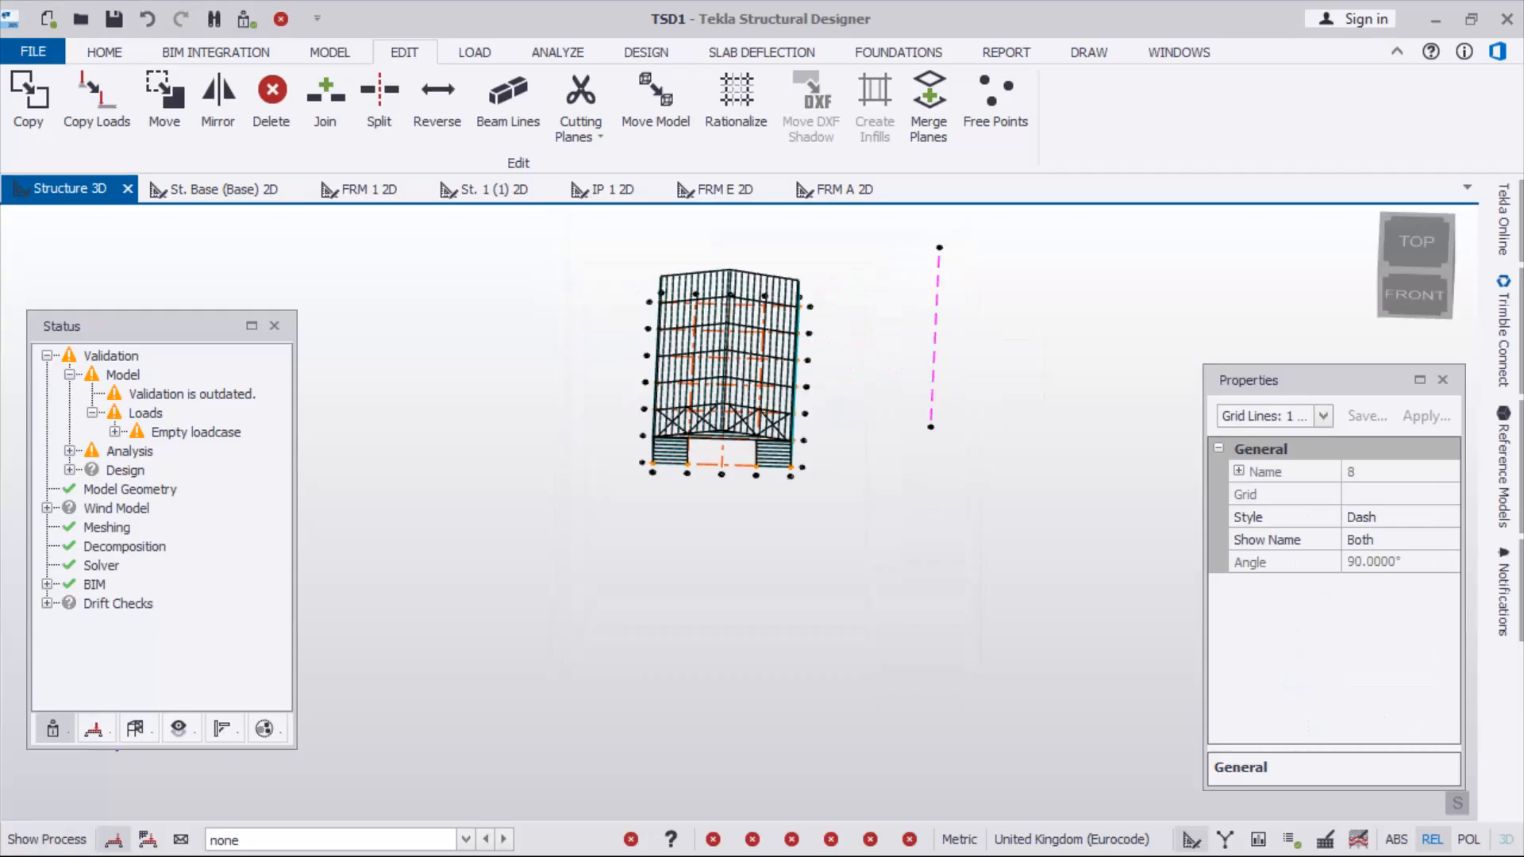
key(Delete)
right_drag(762, 444, 675, 412)
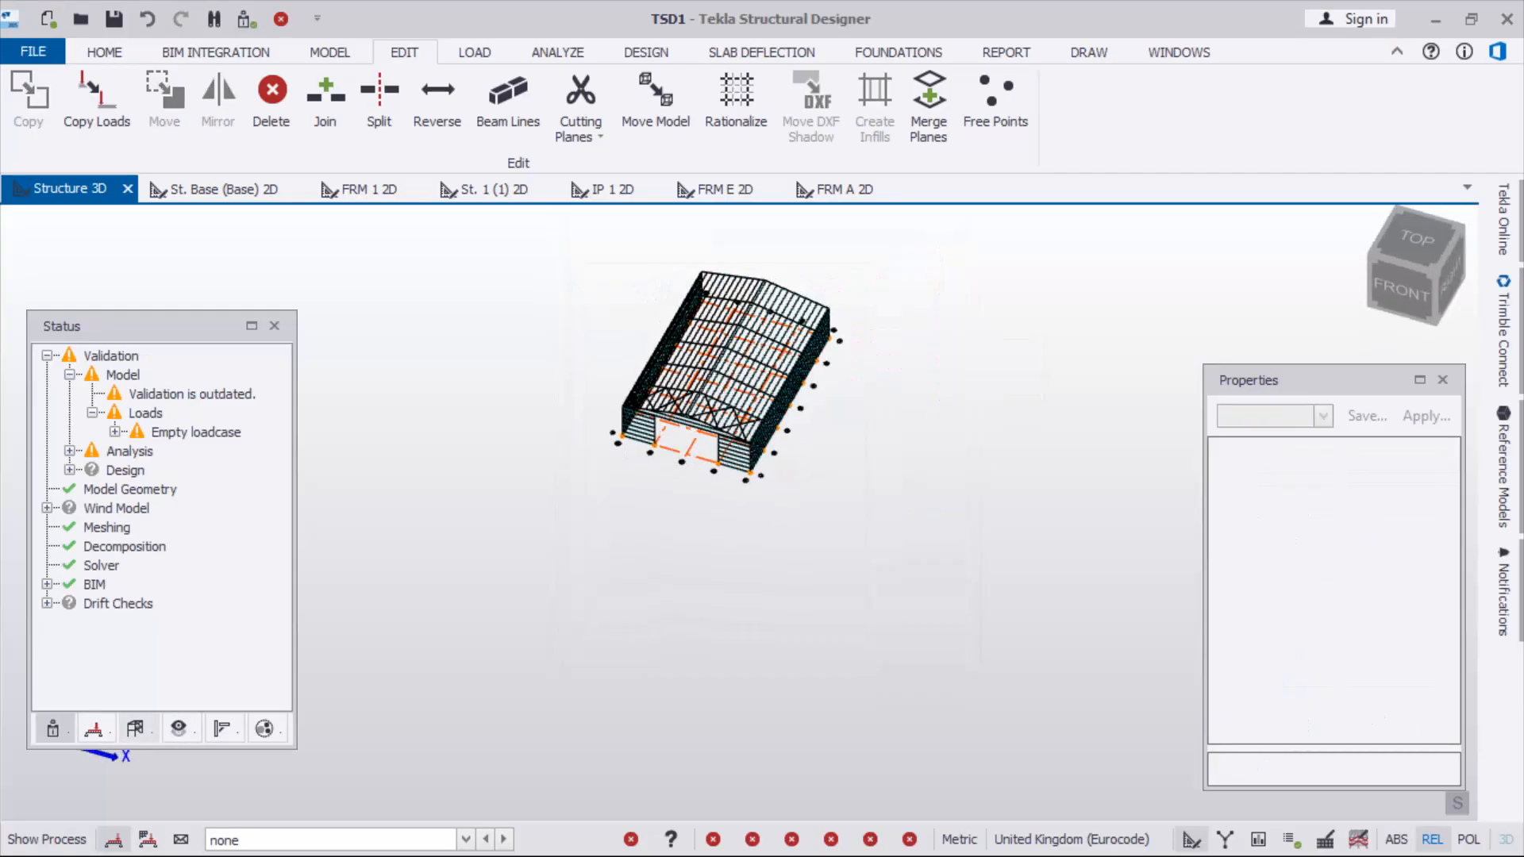
Open the 2D plan views of levels St. 1 (1) and St. 2 (2) from the structure tree to examine them
click(136, 729)
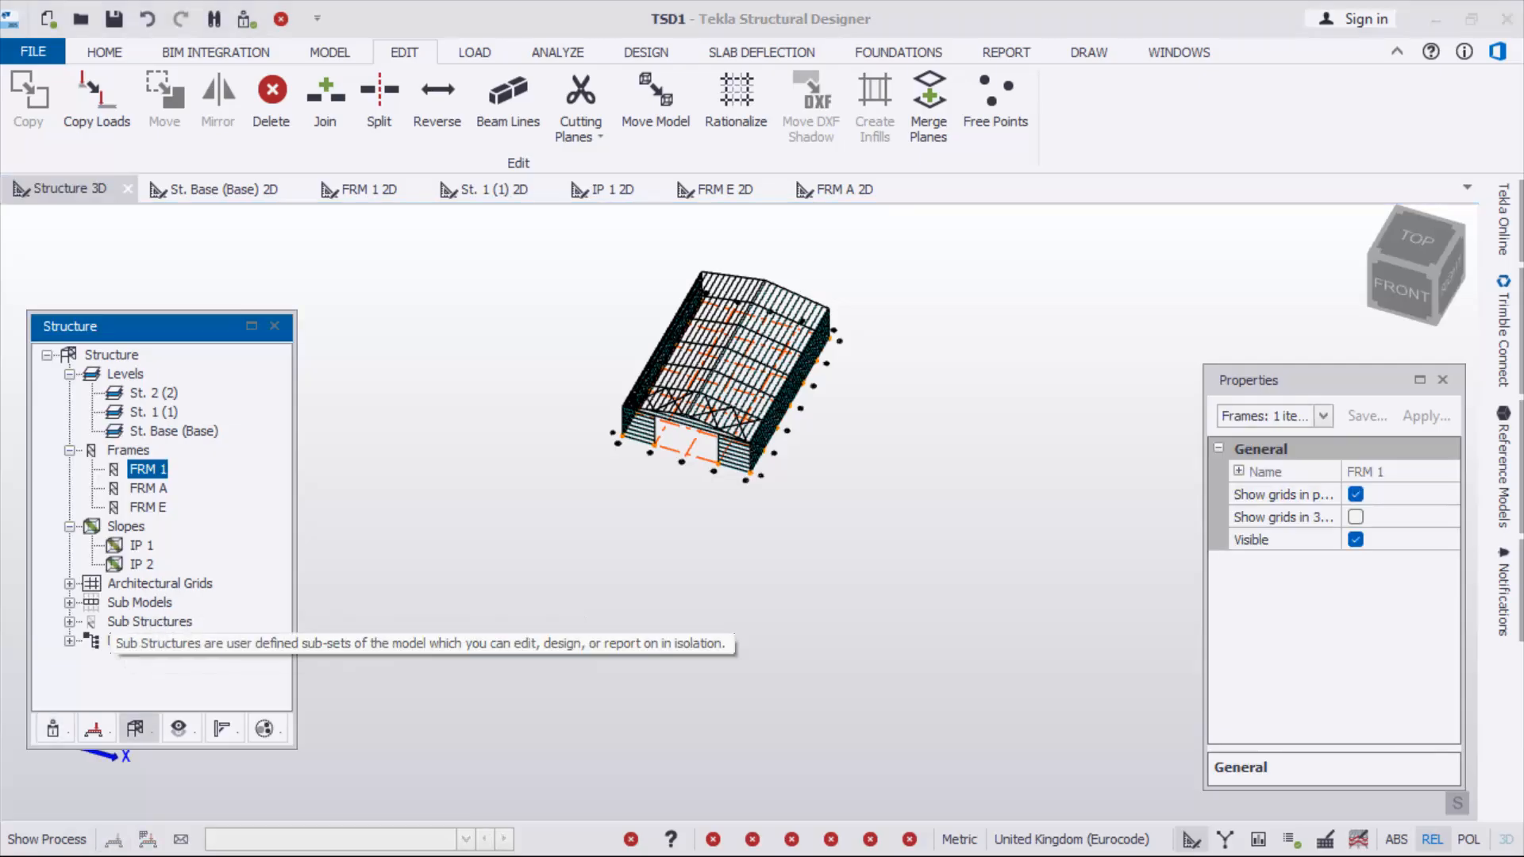
double_click(153, 411)
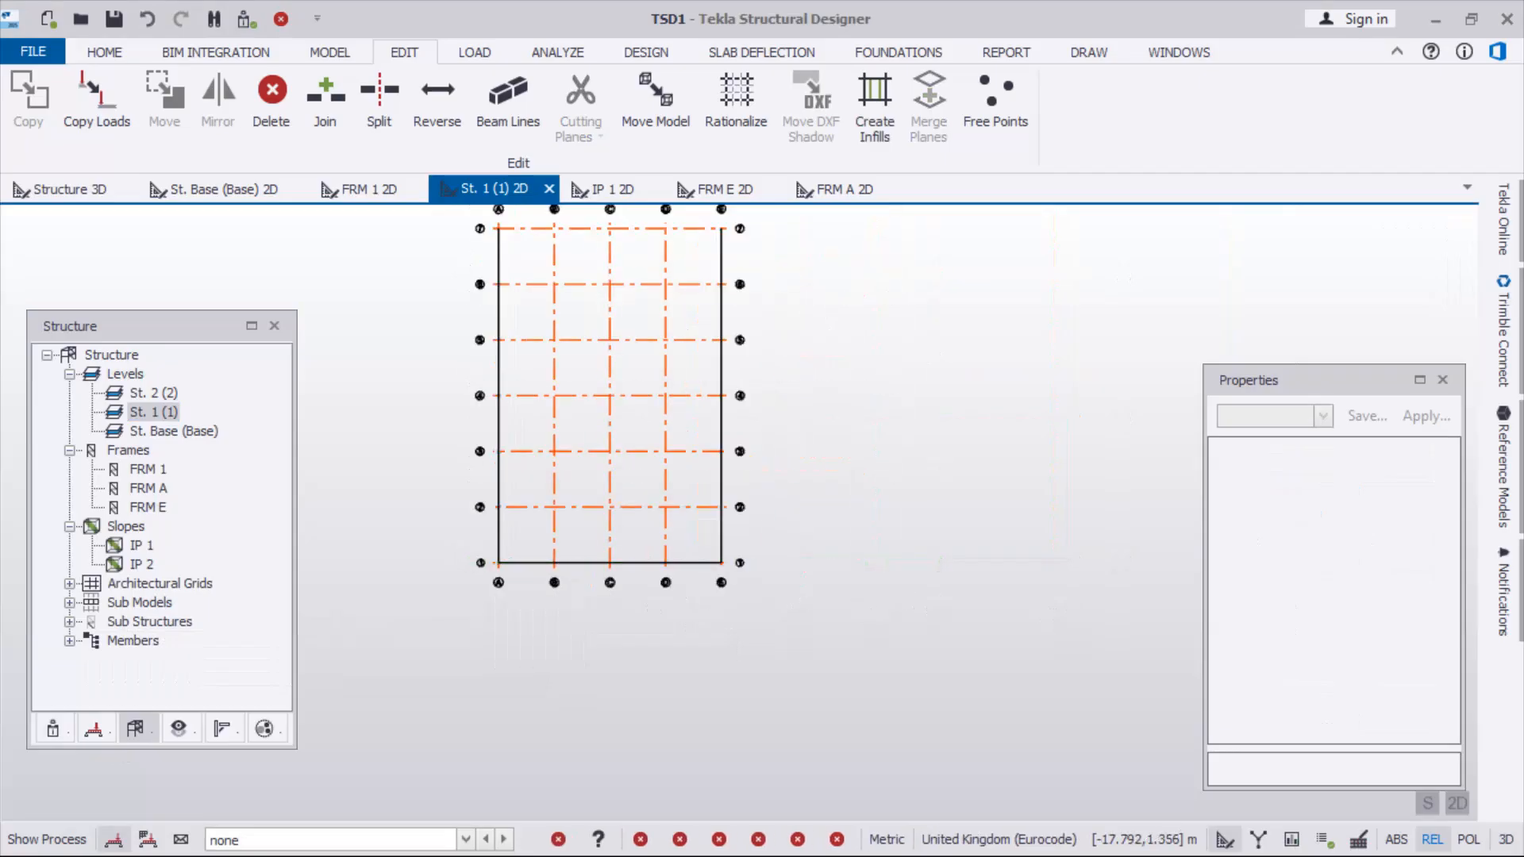
double_click(153, 393)
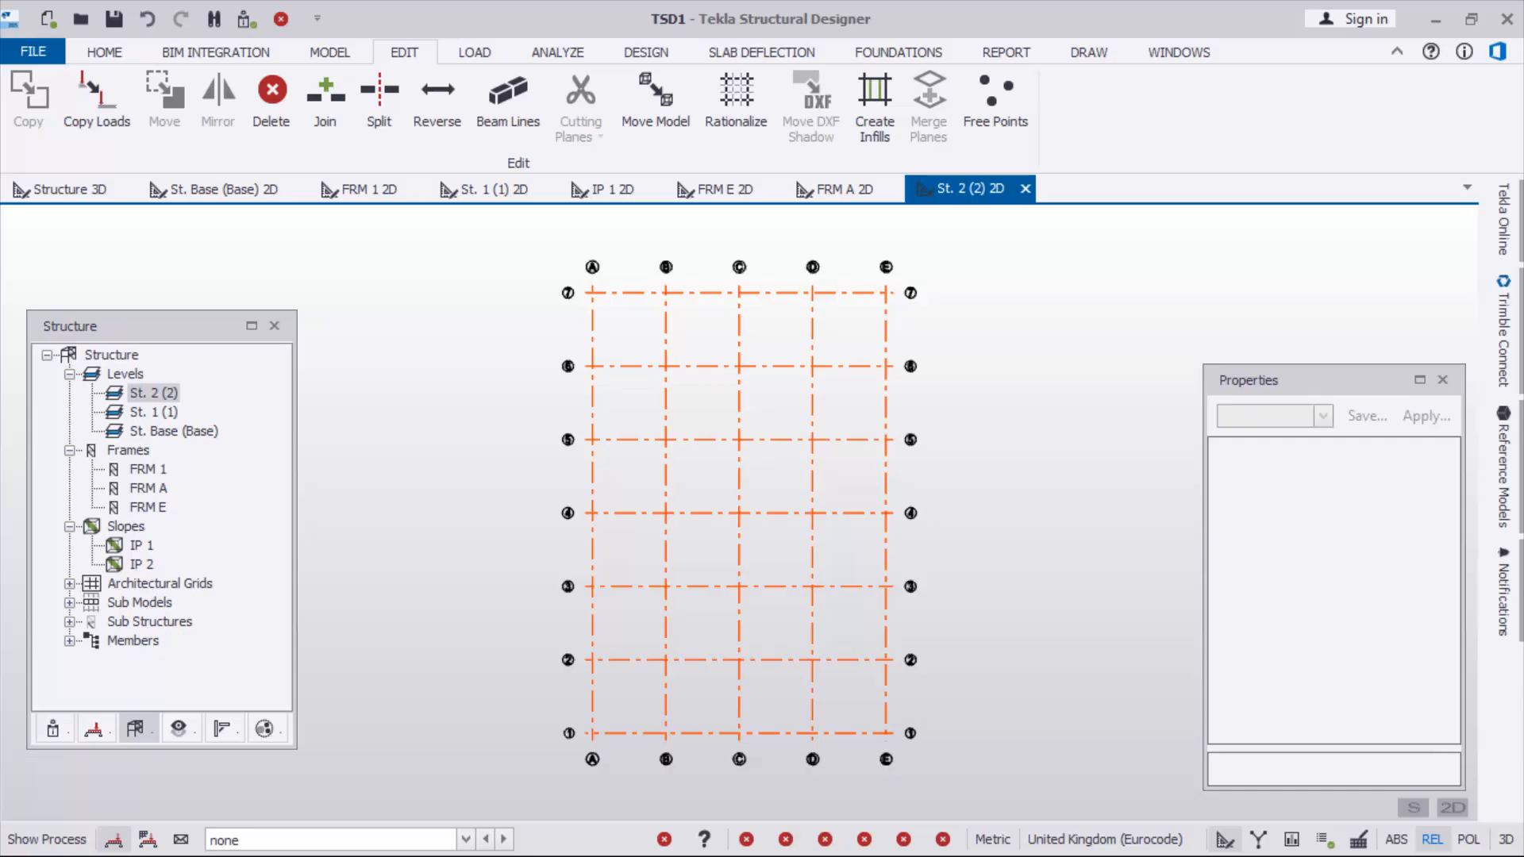
double_click(153, 412)
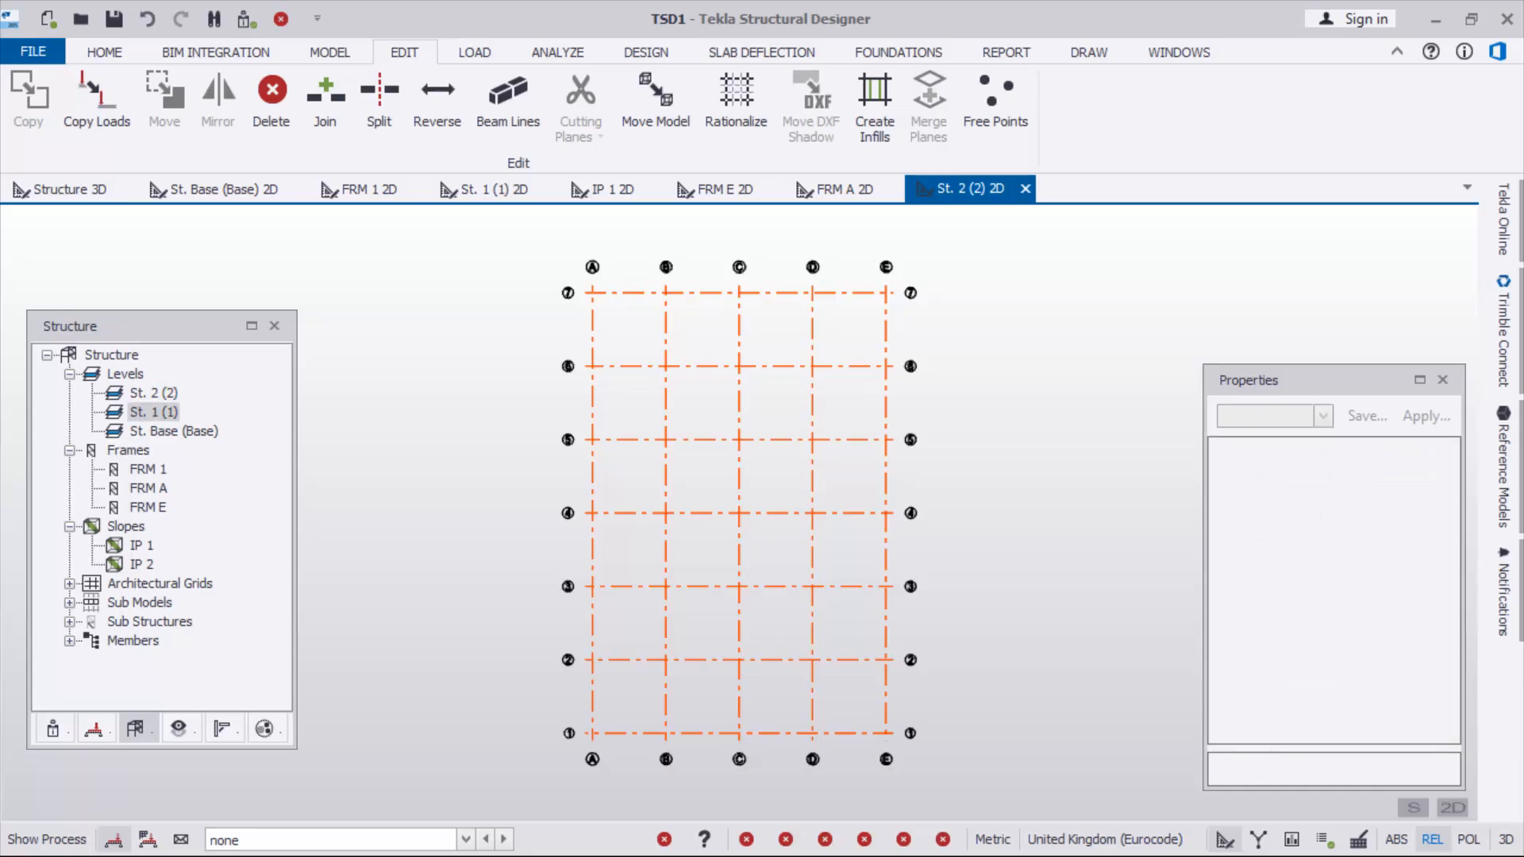
Open the 2D plan view of level St. Base (Base) from the structure tree to examine it
double_click(173, 431)
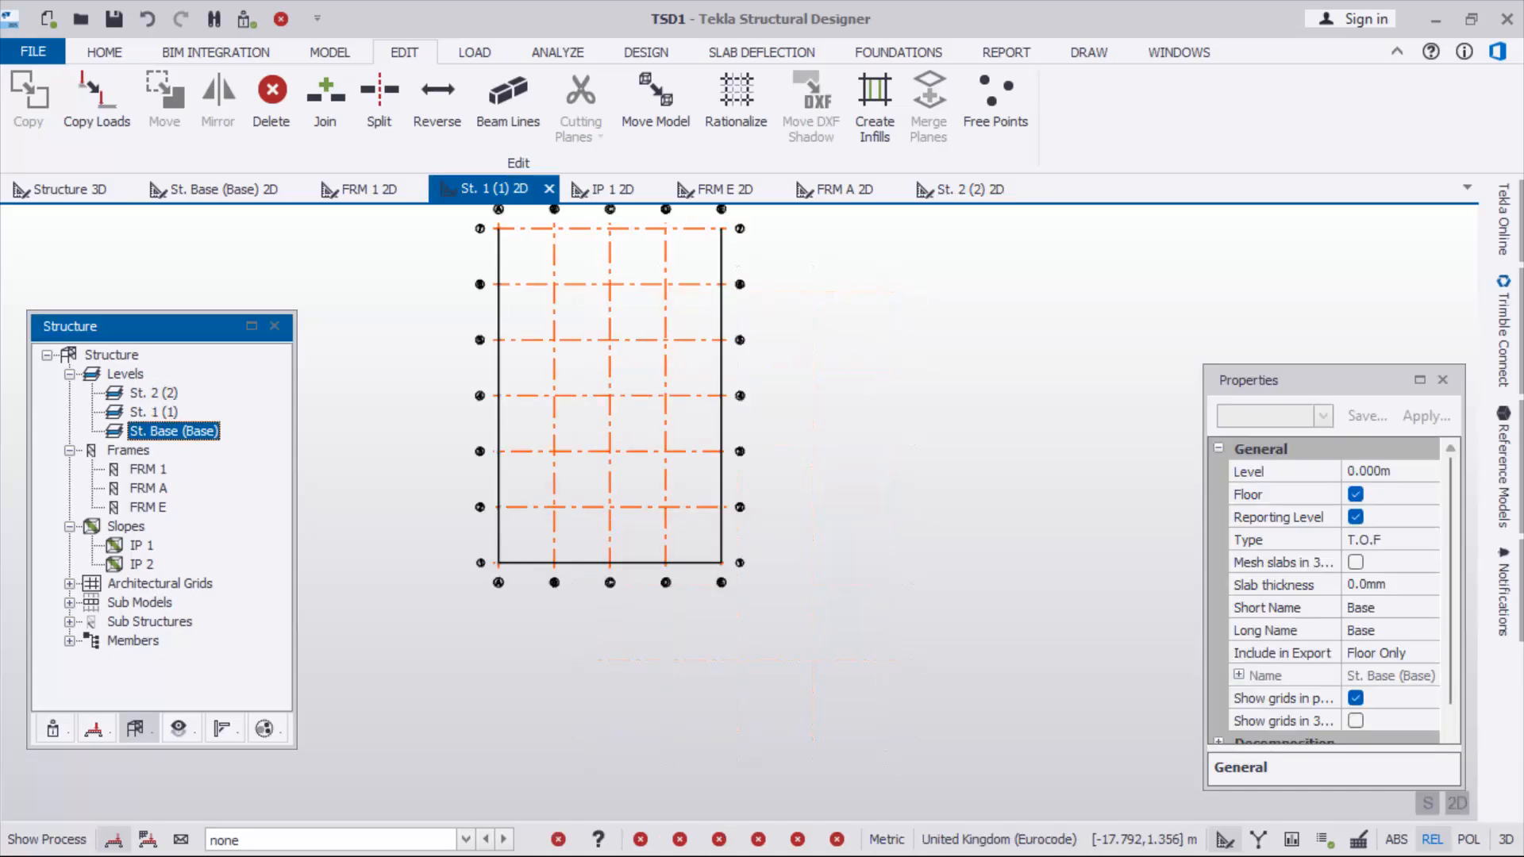
scroll(493, 572, down, 3)
scroll(493, 572, down, 3)
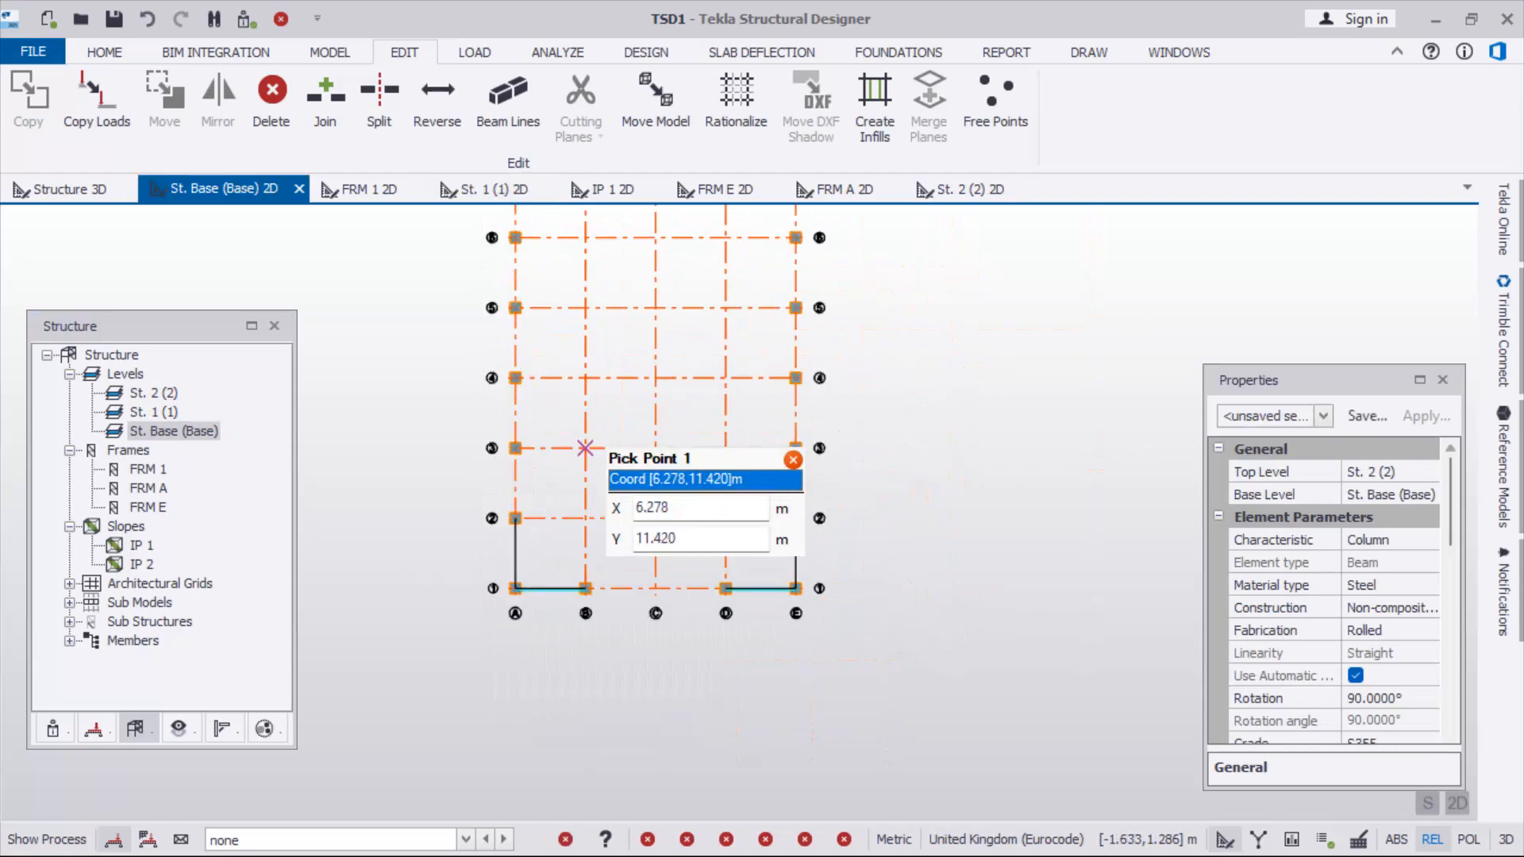
middle_drag(603, 428, 628, 510)
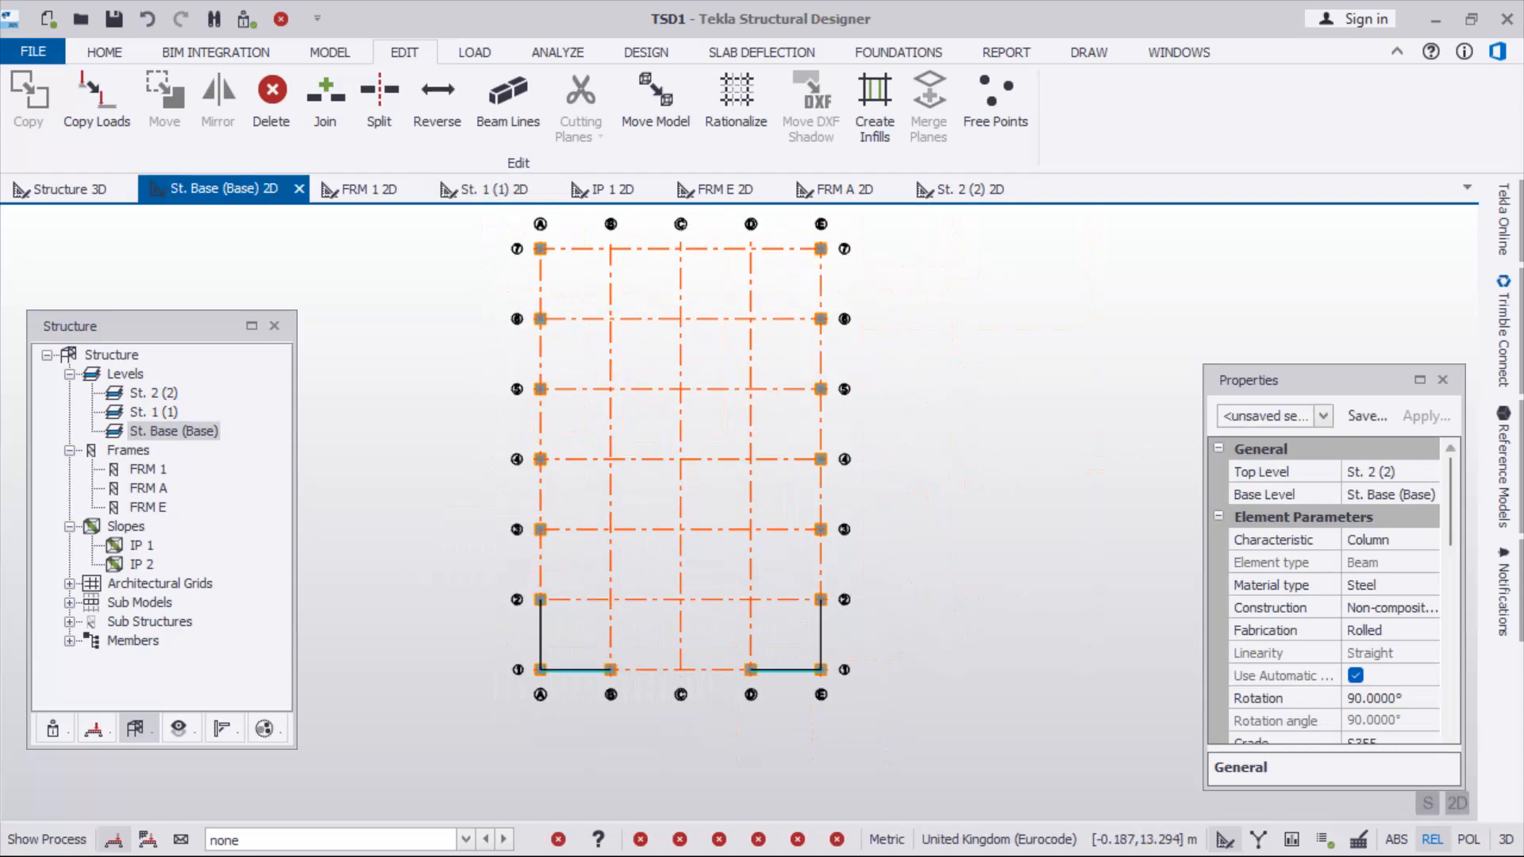
Open the 2D view of slope IP 1 from the structure tree and examine its end-bay roof bracing
double_click(141, 545)
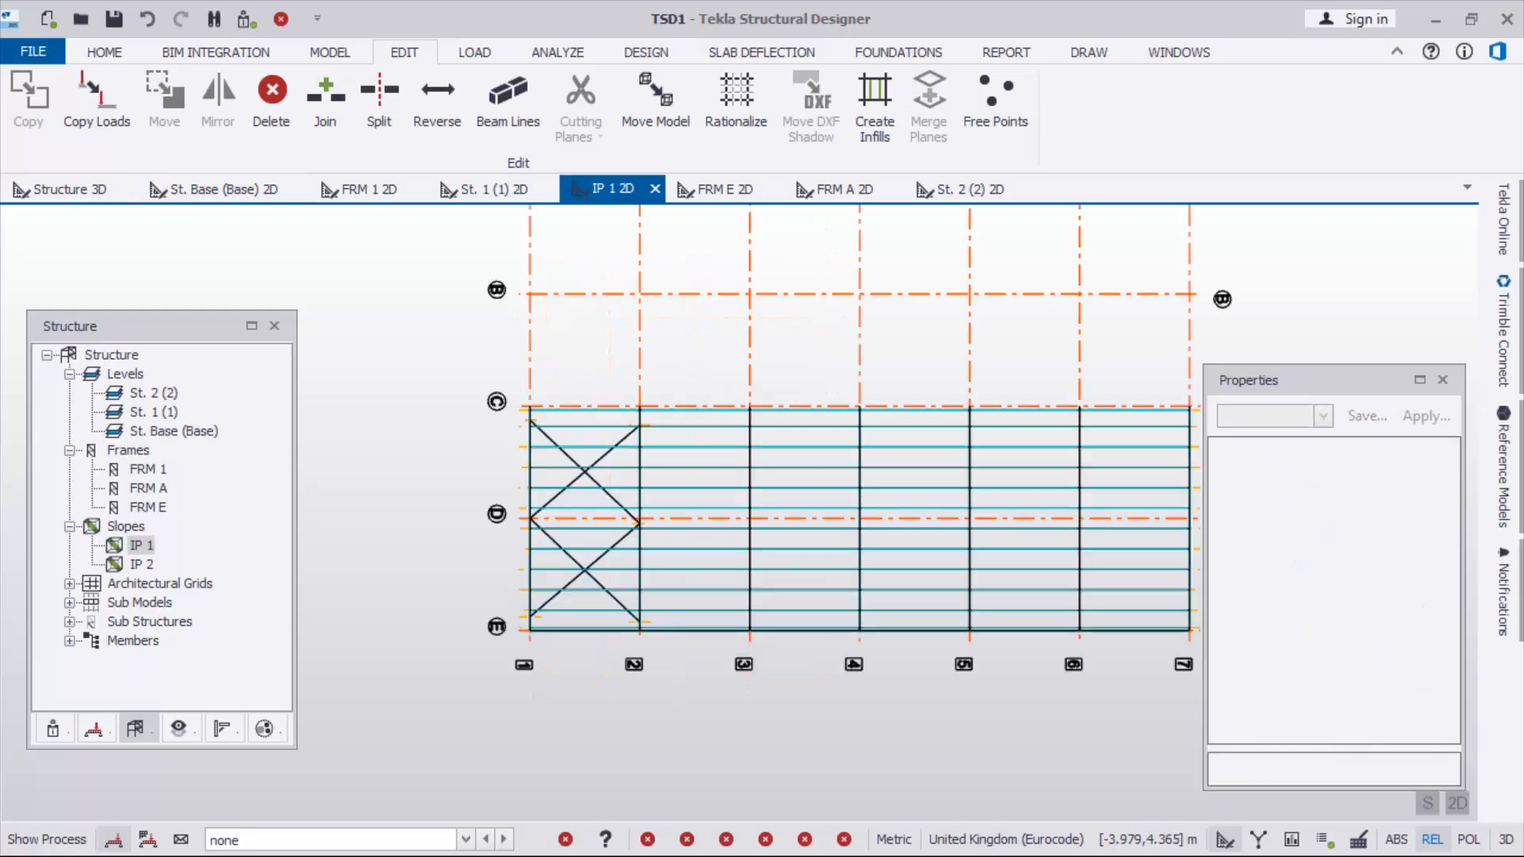
scroll(592, 494, down, 2)
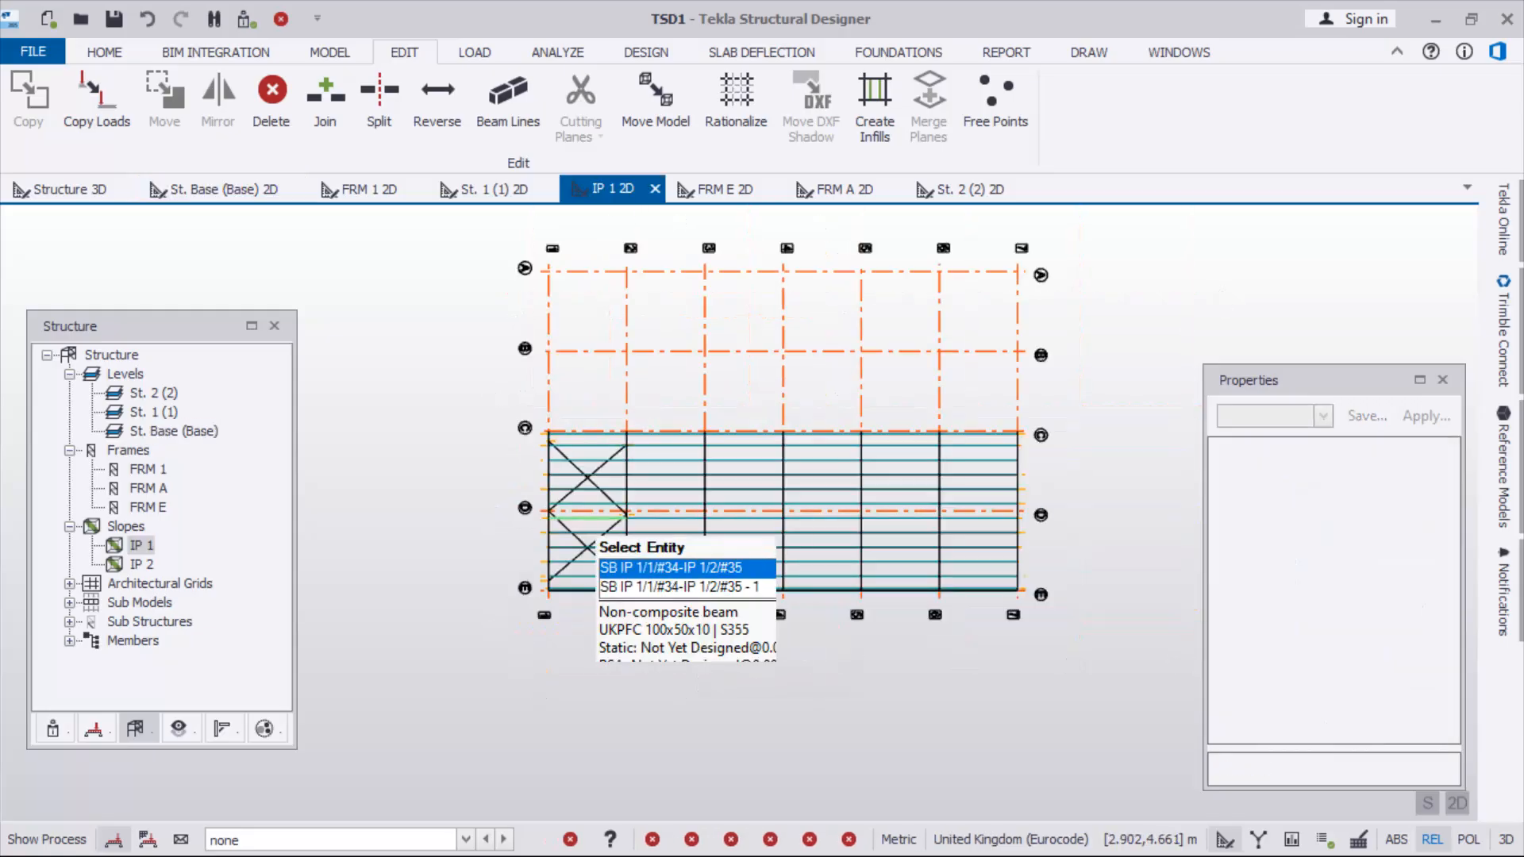
scroll(591, 550, down, 1)
scroll(531, 309, up, 2)
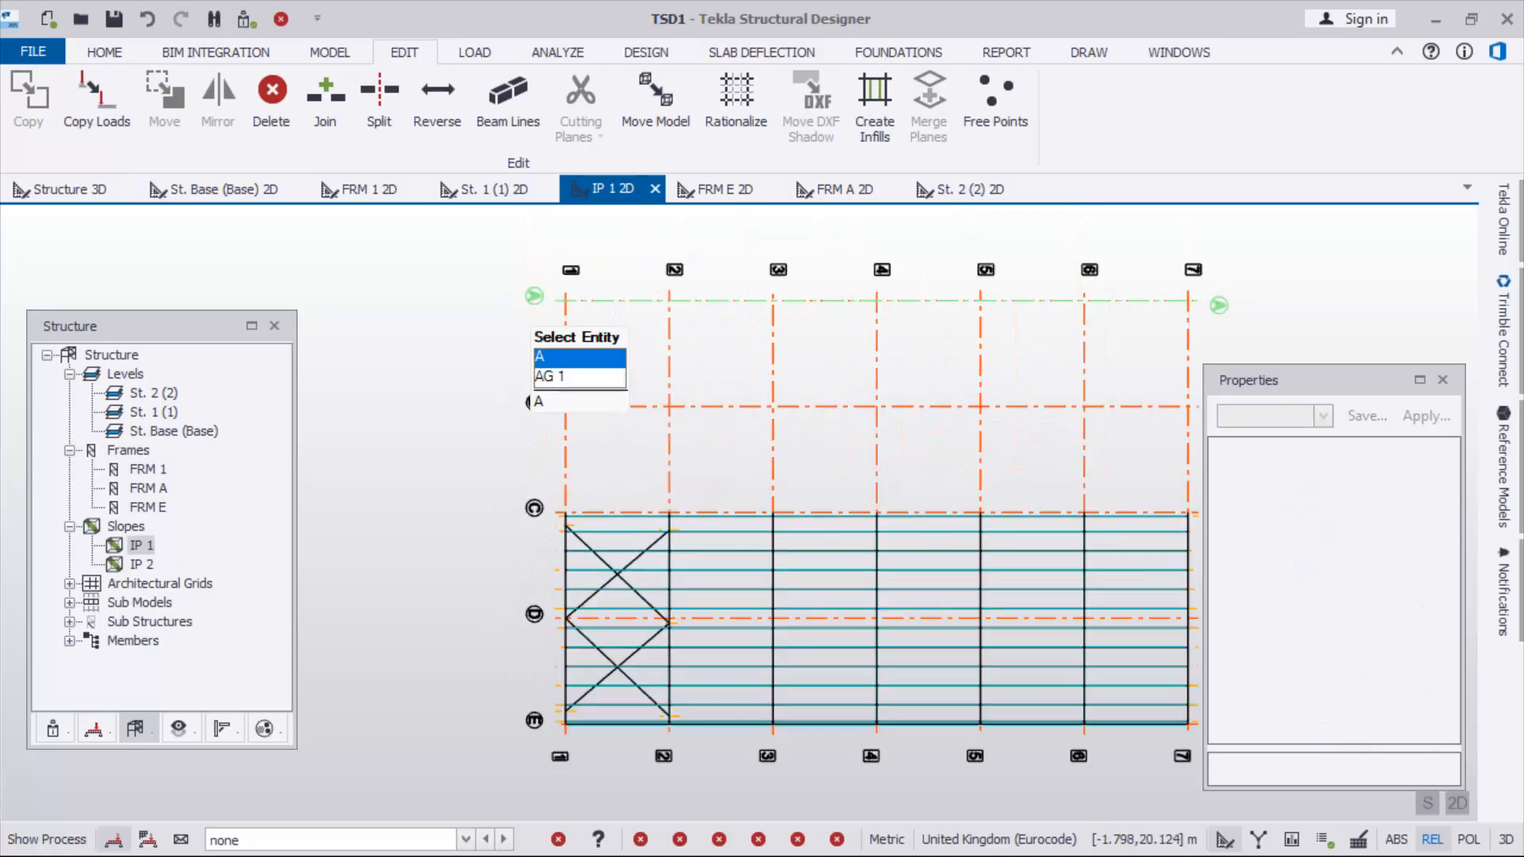
scroll(516, 560, down, 1)
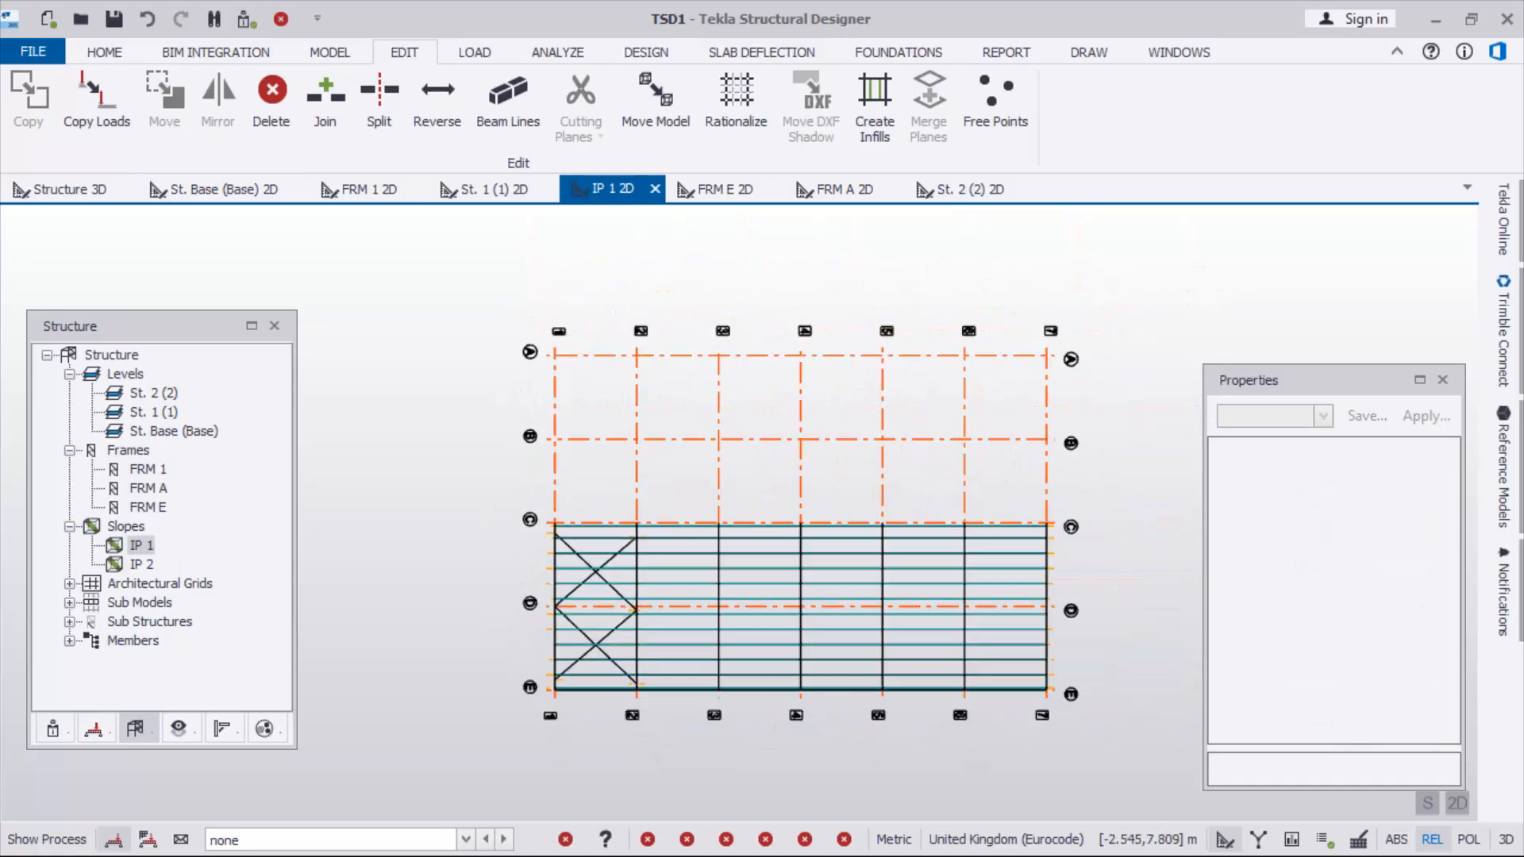
scroll(766, 327, up, 2)
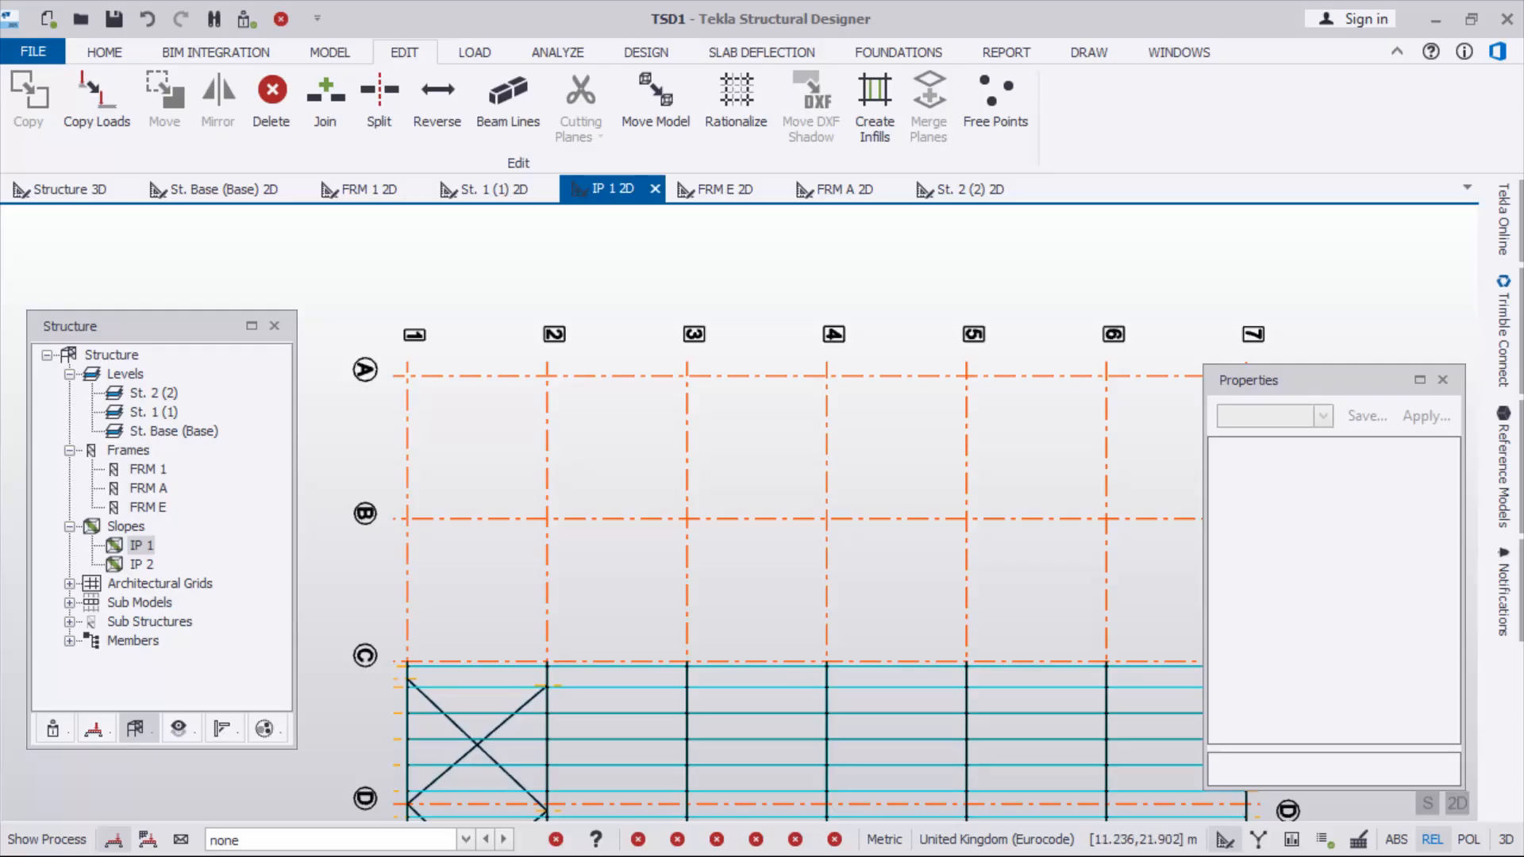
scroll(716, 332, down, 1)
scroll(721, 331, down, 1)
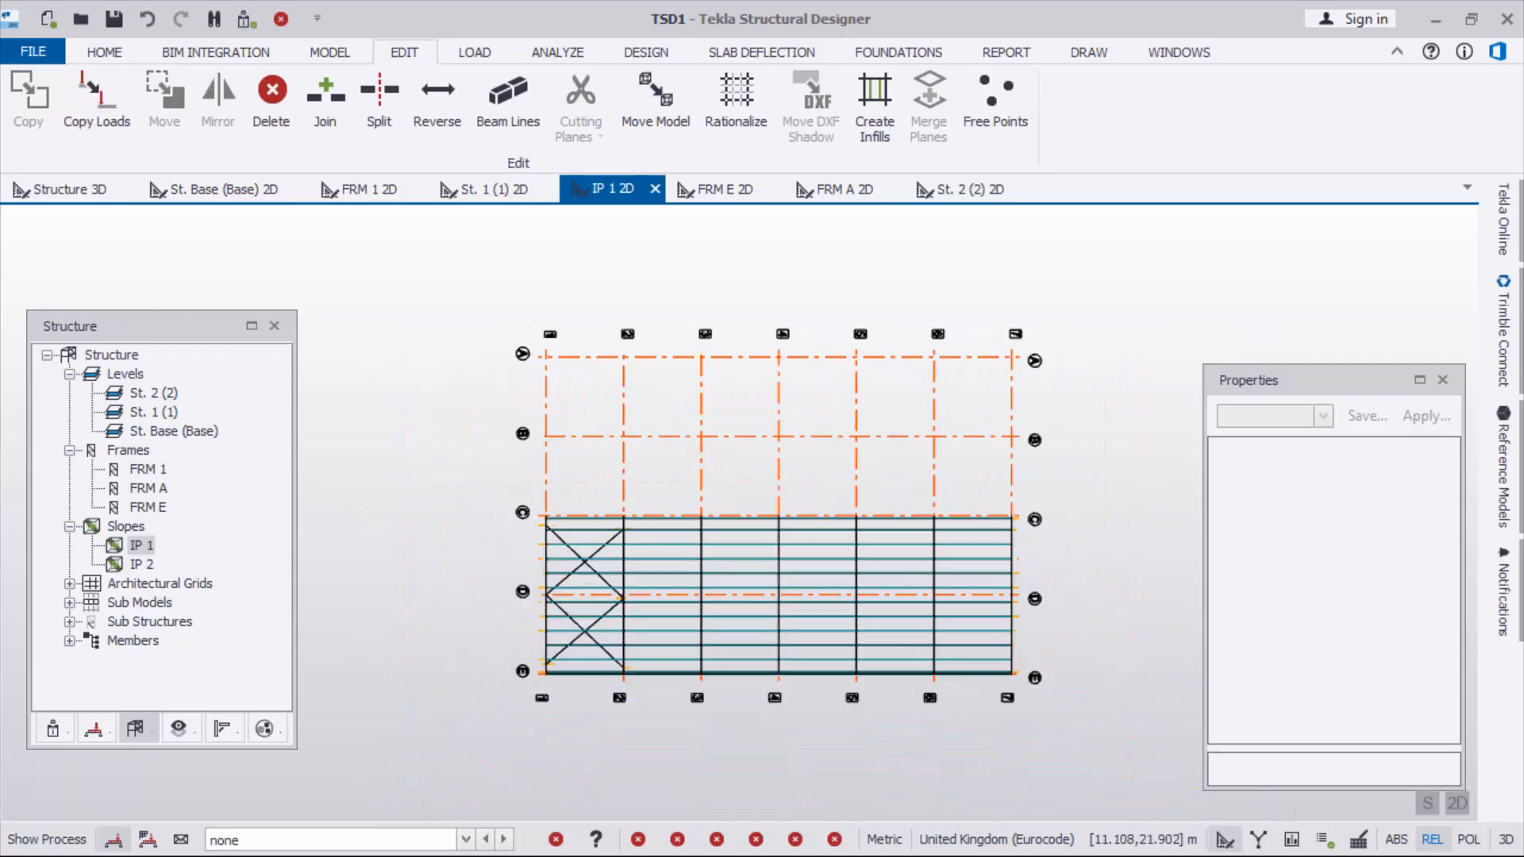
scroll(594, 649, up, 3)
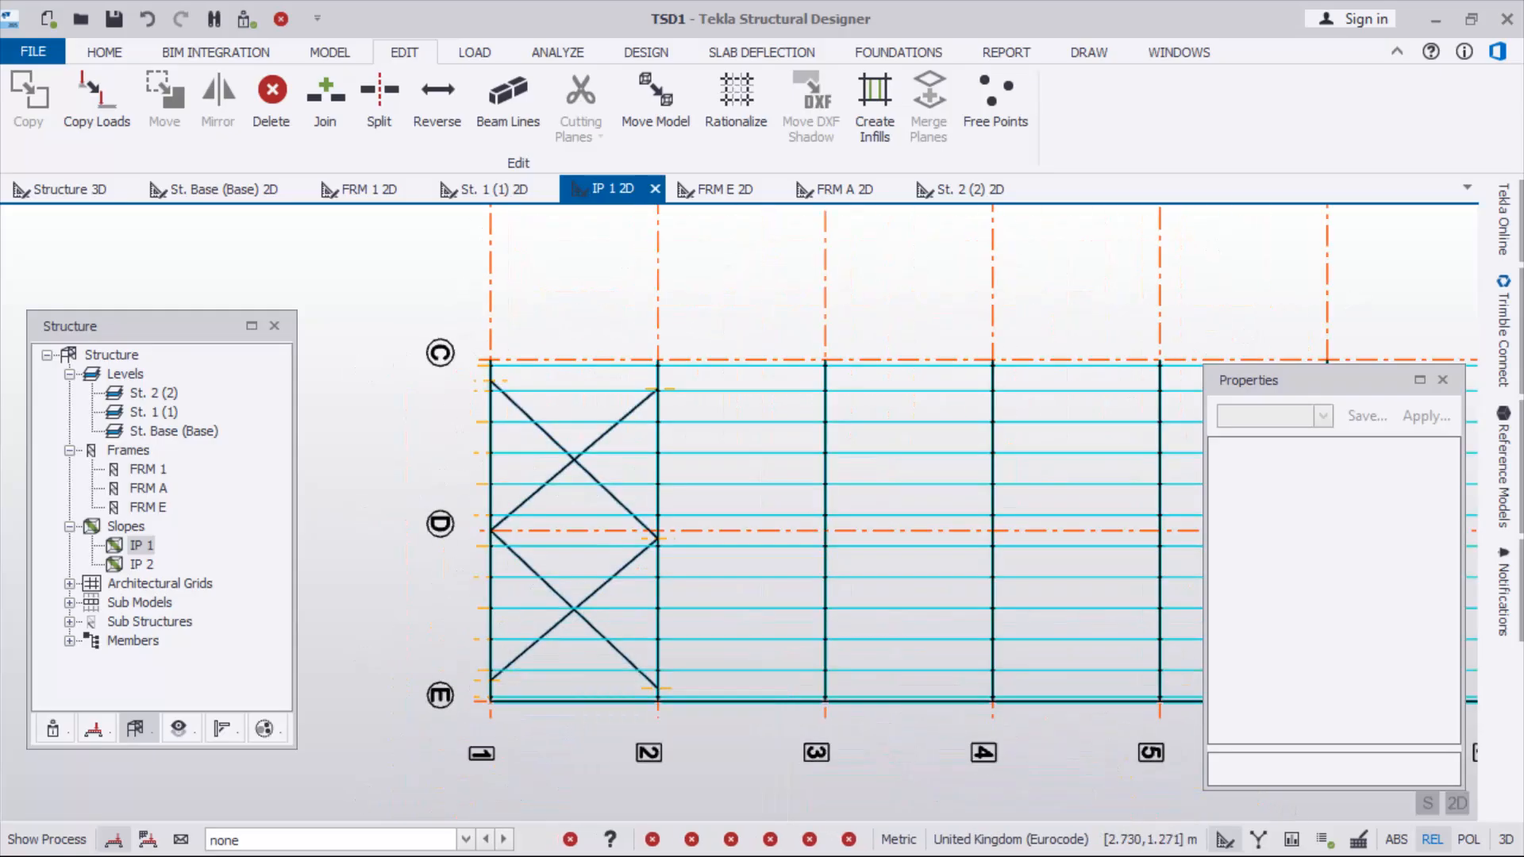
Start copying brace pairs SBP 4 and SBP 3 between gridlines 1 and 2, using the node at gridlines 1 and E as reference
scroll(583, 645, up, 2)
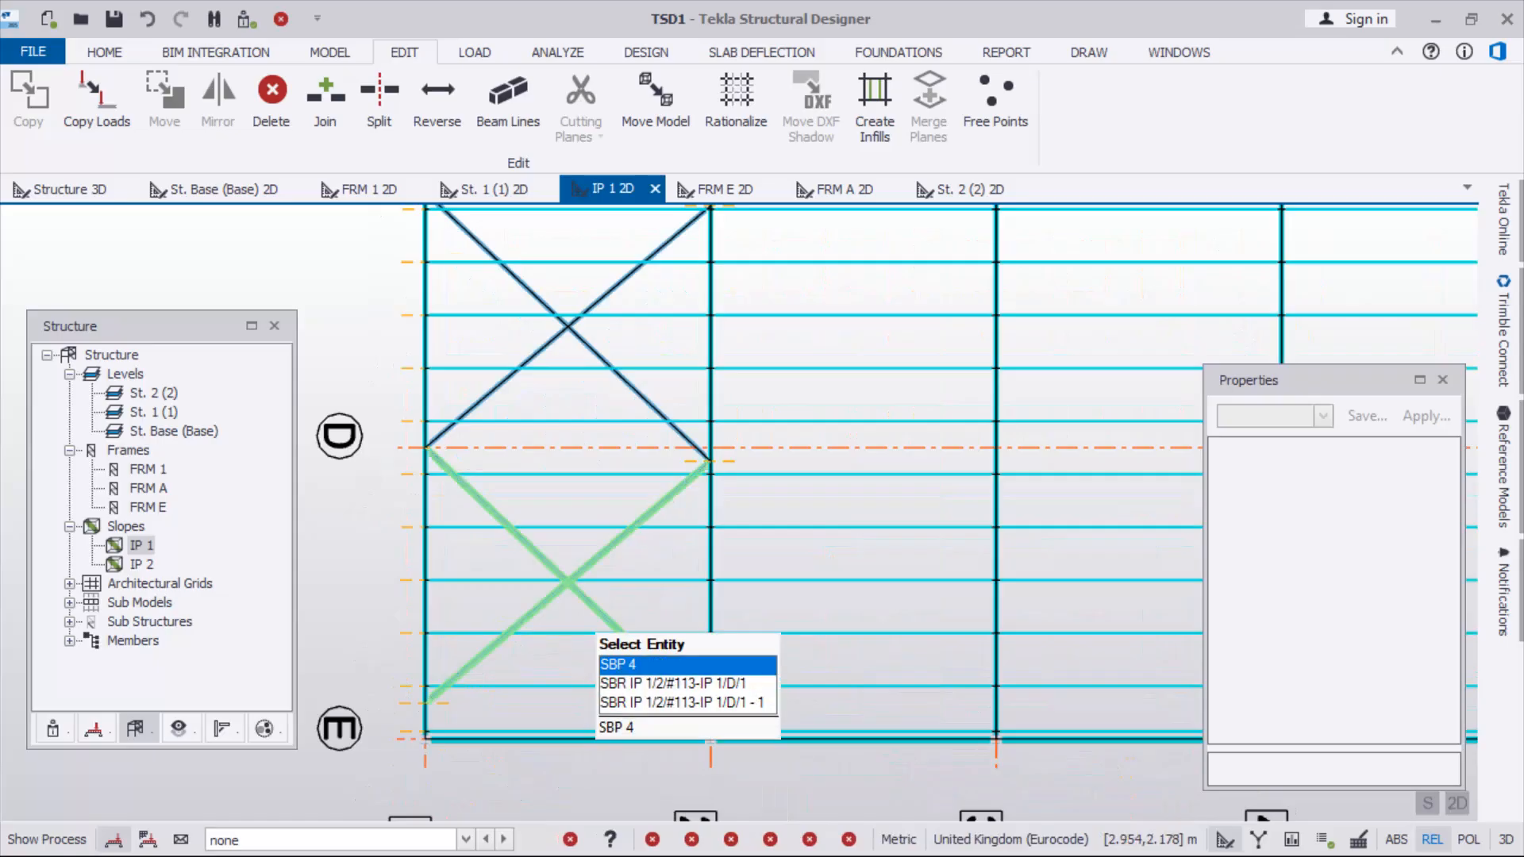
click(597, 635)
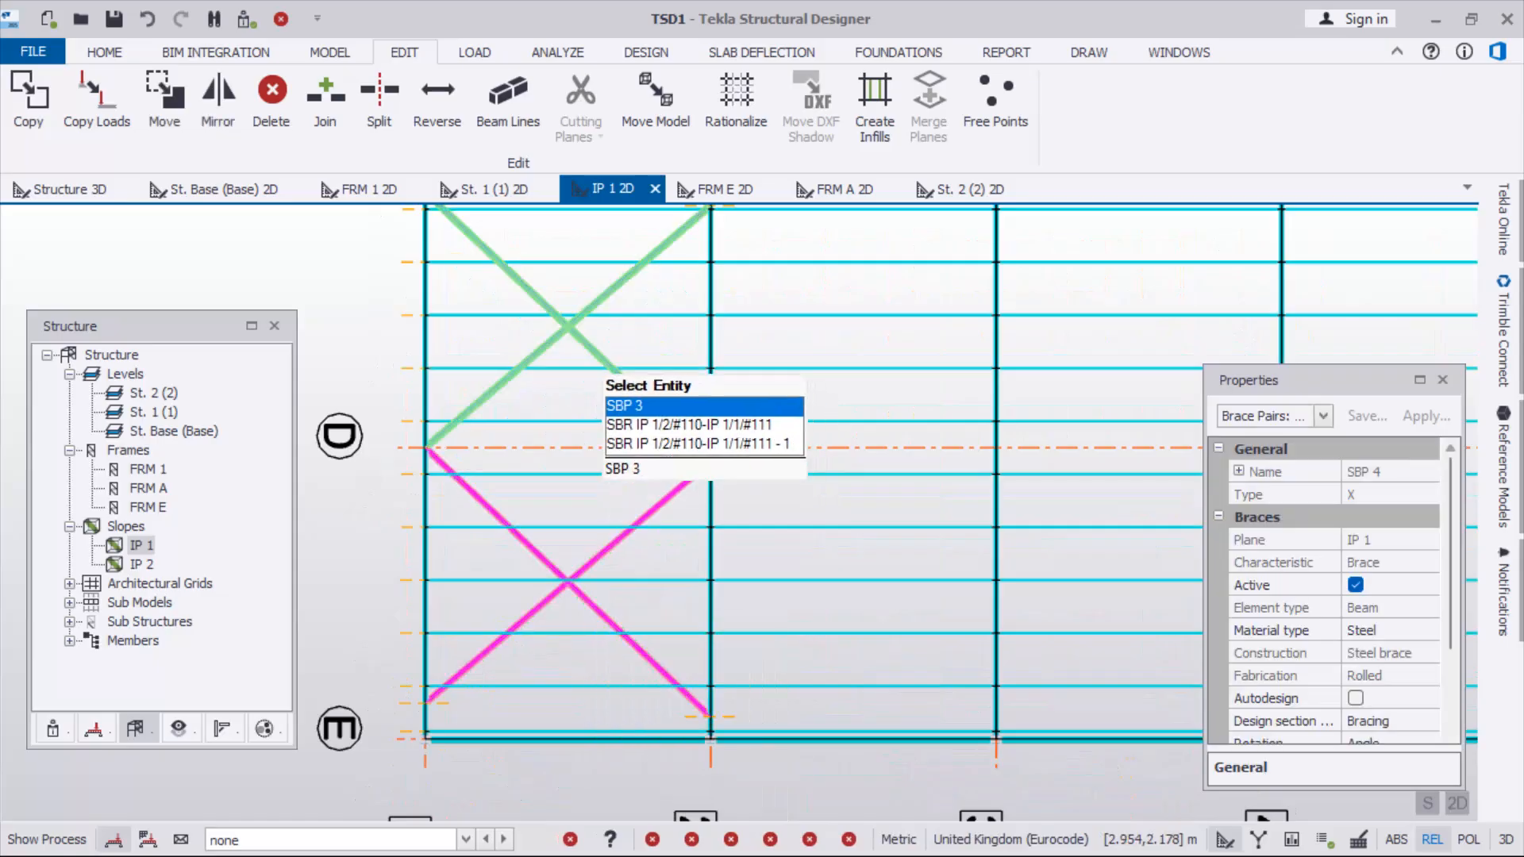
scroll(497, 469, down, 4)
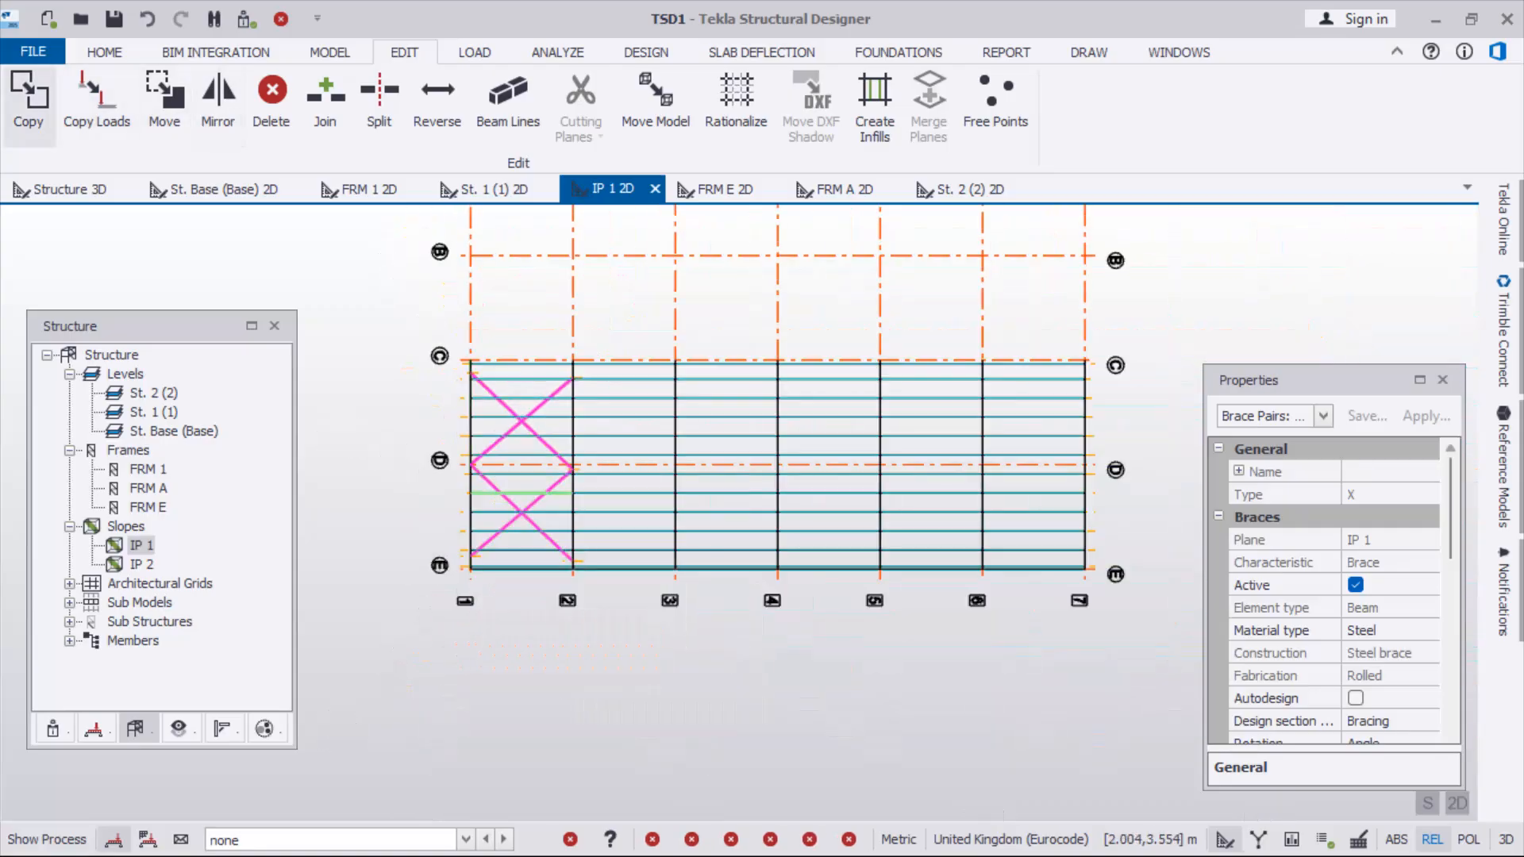
click(28, 103)
scroll(627, 516, down, 1)
scroll(650, 480, up, 6)
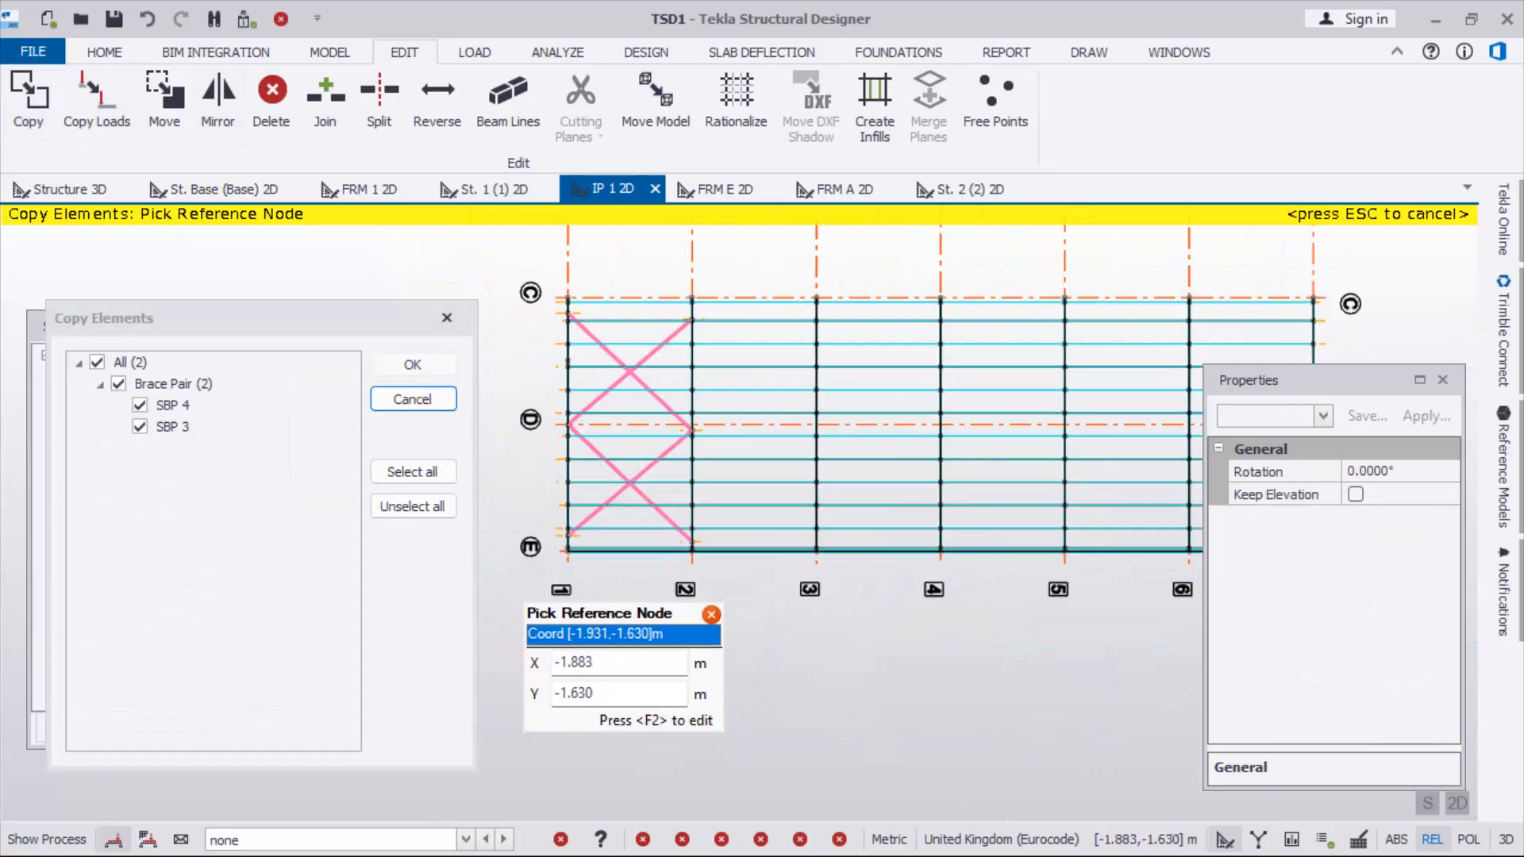
click(650, 480)
scroll(647, 464, down, 5)
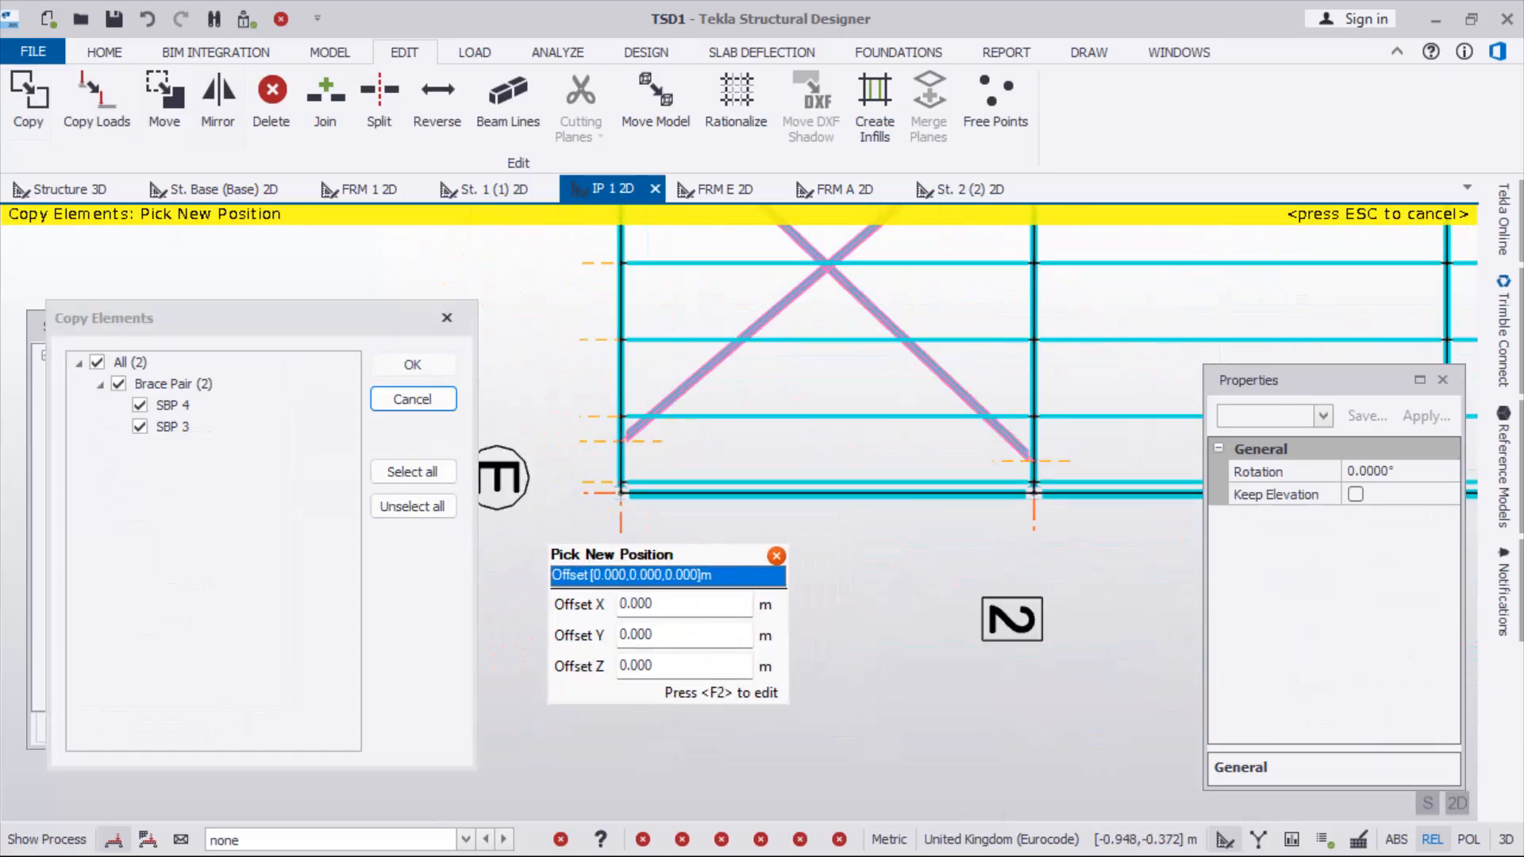
Place a copy of the roof bracing in bay 3–4 at the eaves intersection of gridlines 3 and E
scroll(638, 492, down, 1)
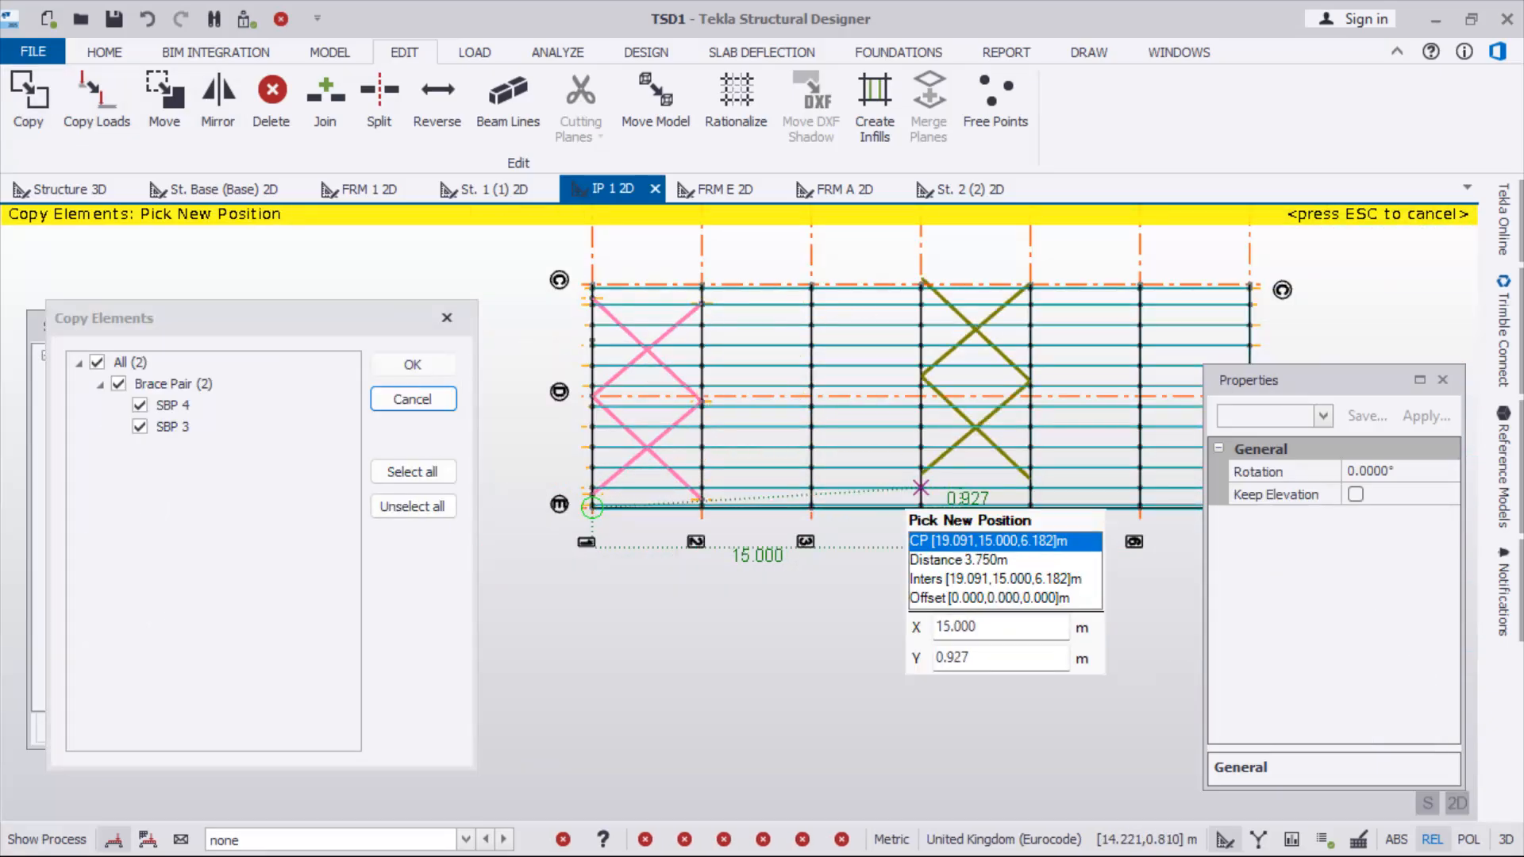
scroll(921, 488, up, 1)
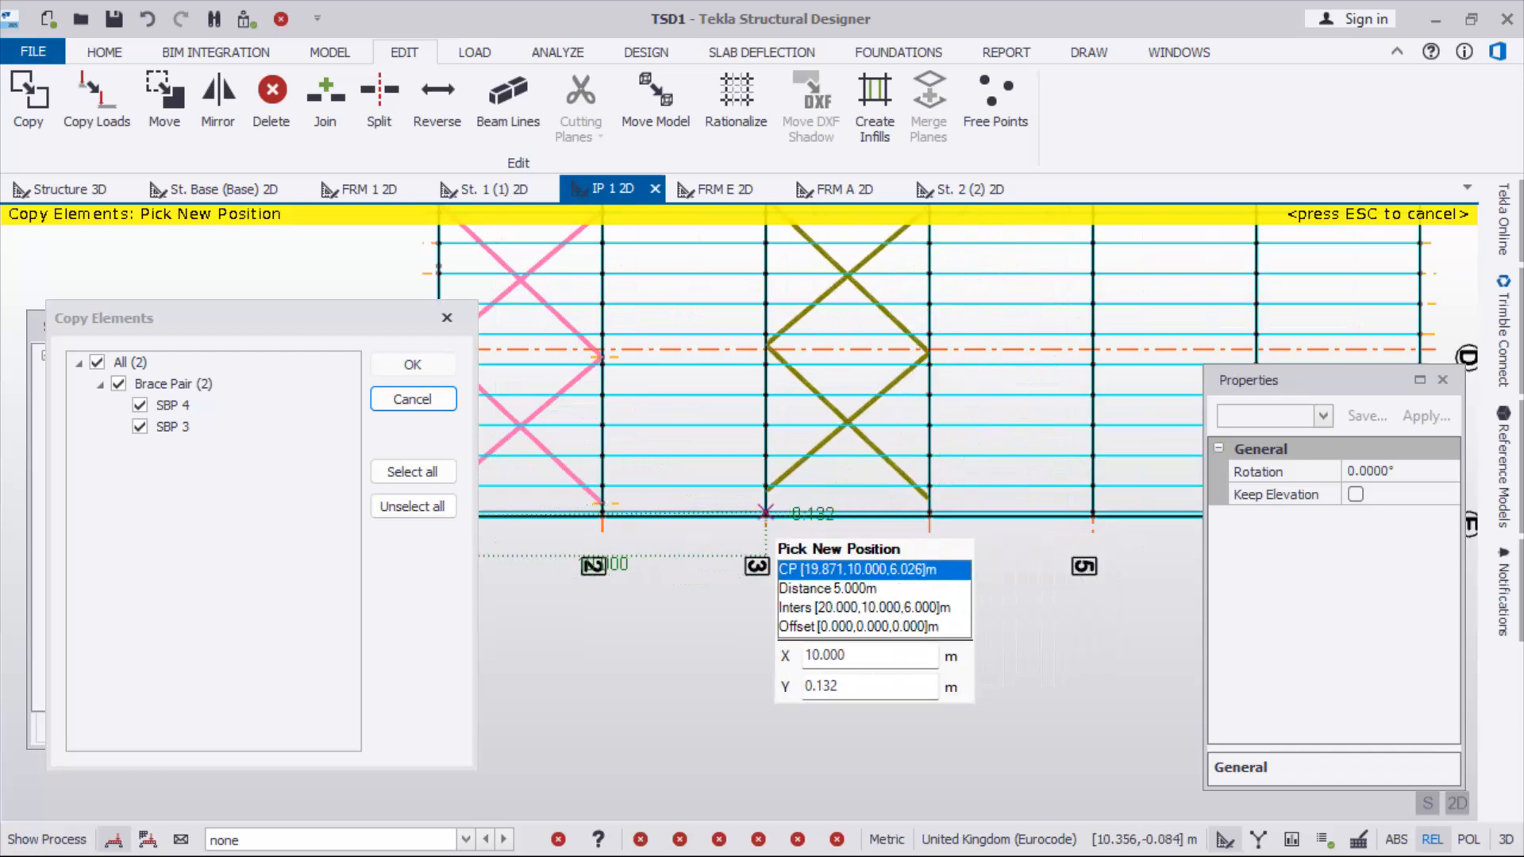
click(767, 517)
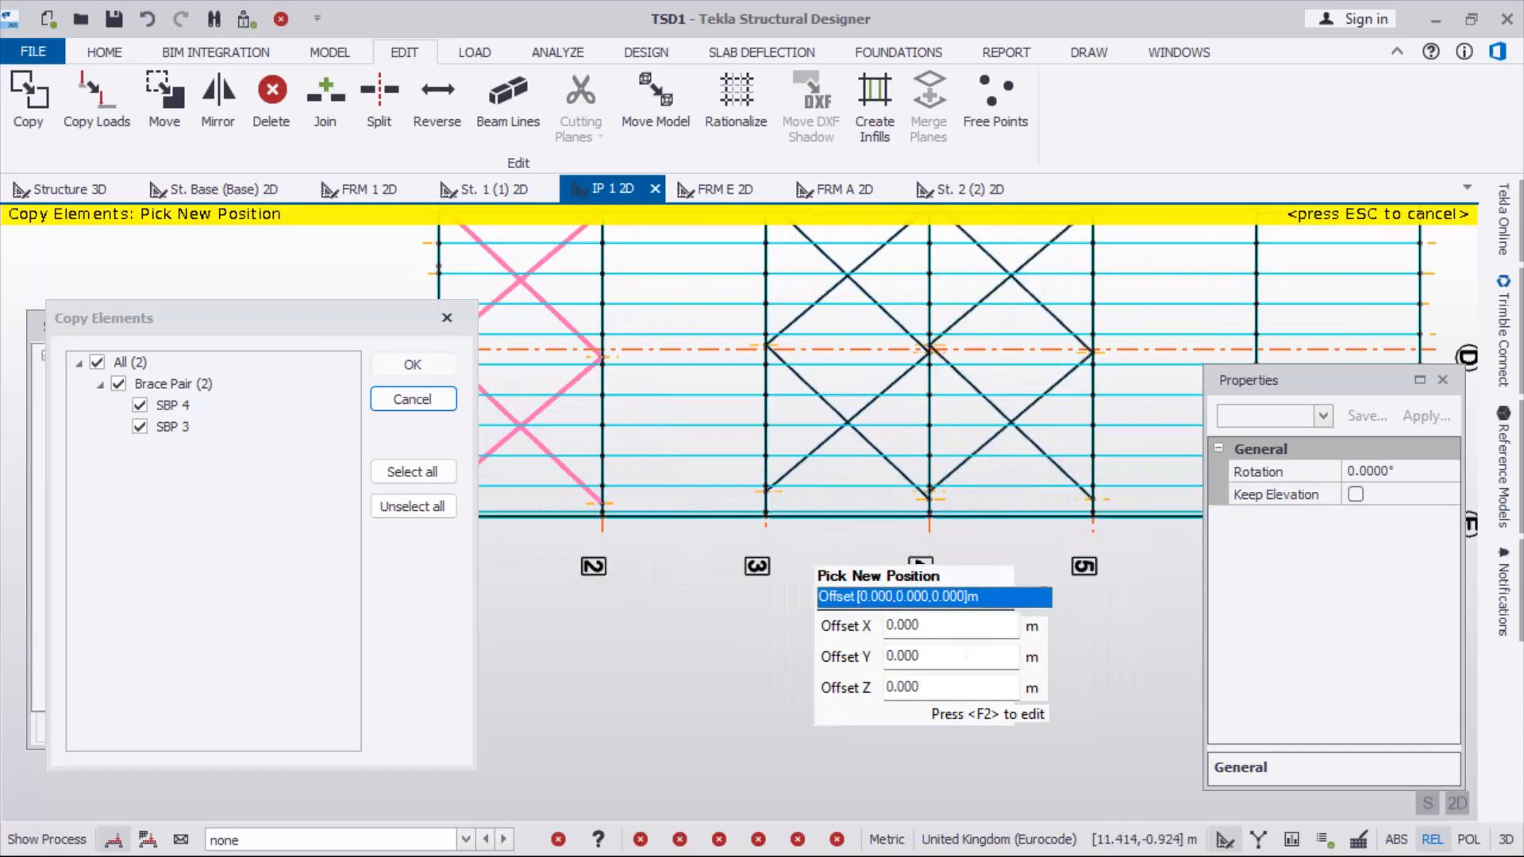
Place another copy of the roof bracing in bay 4–5 at the eaves intersection of gridlines 4 and E
scroll(806, 556, down, 2)
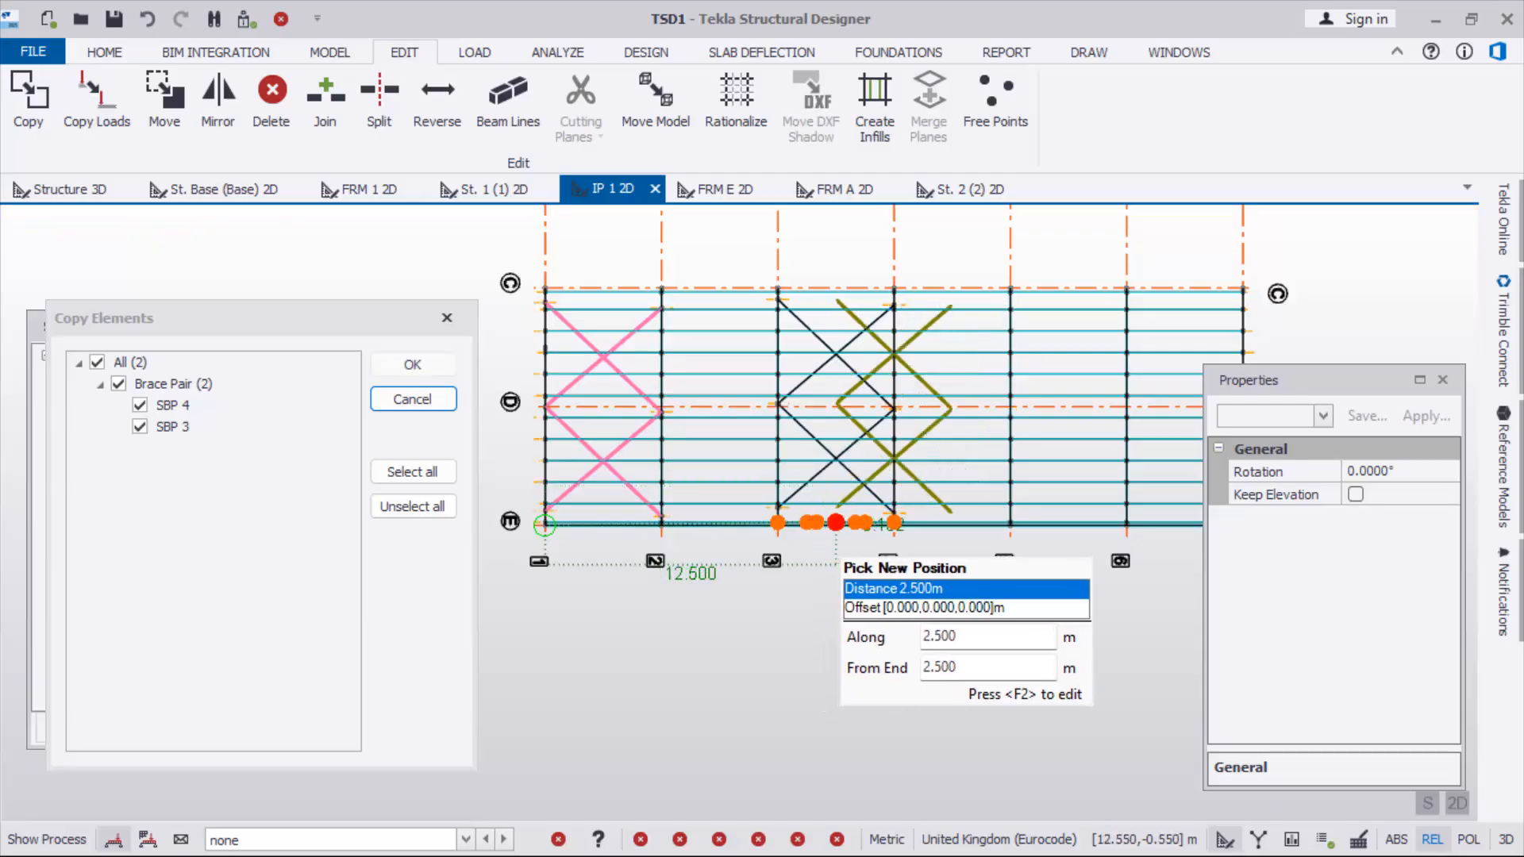
scroll(924, 502, up, 2)
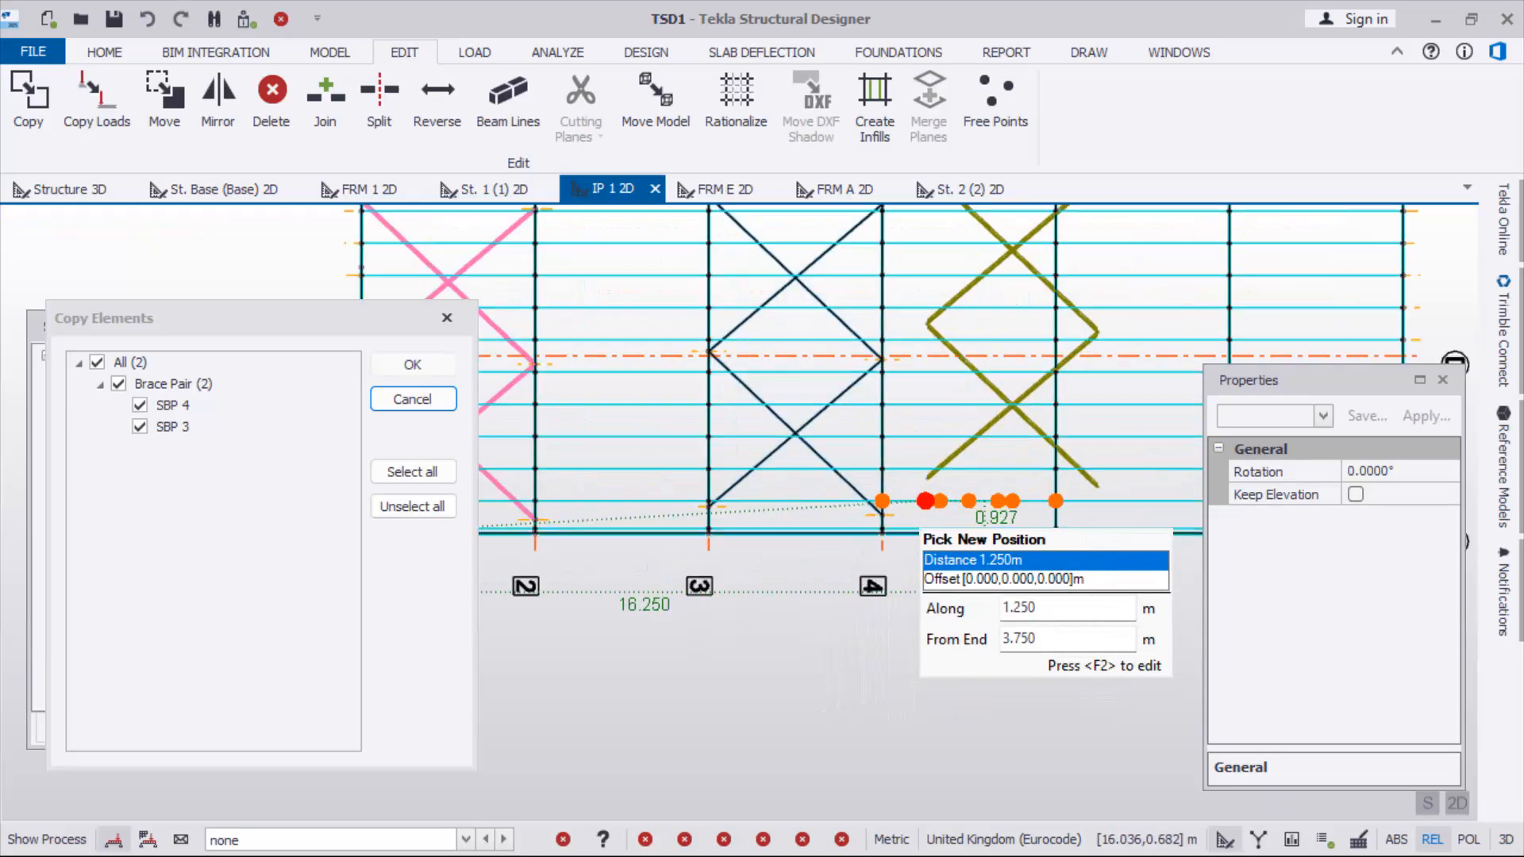
scroll(917, 524, up, 2)
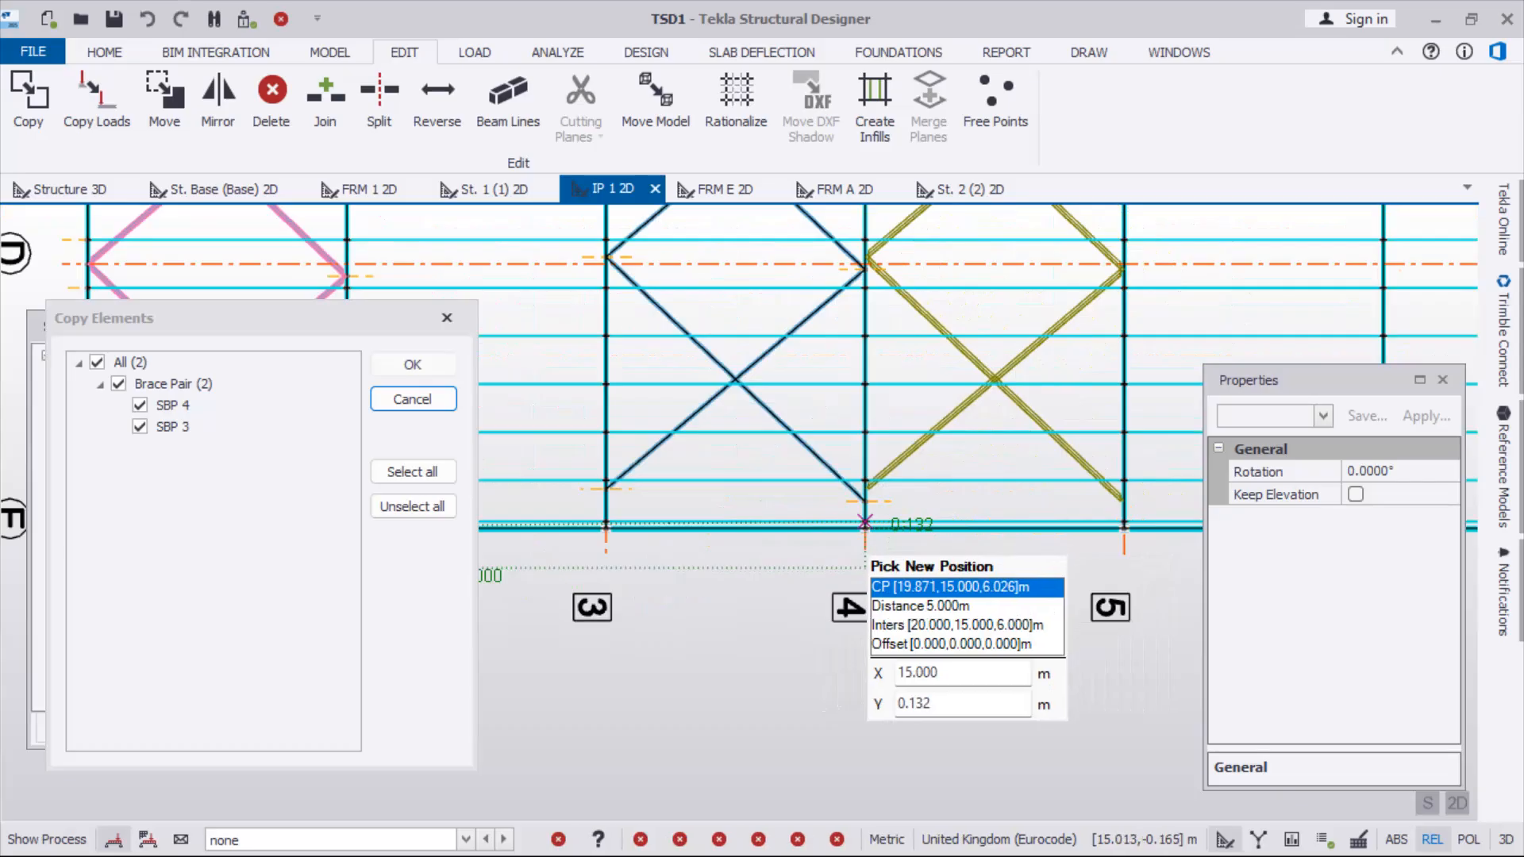
scroll(865, 522, up, 2)
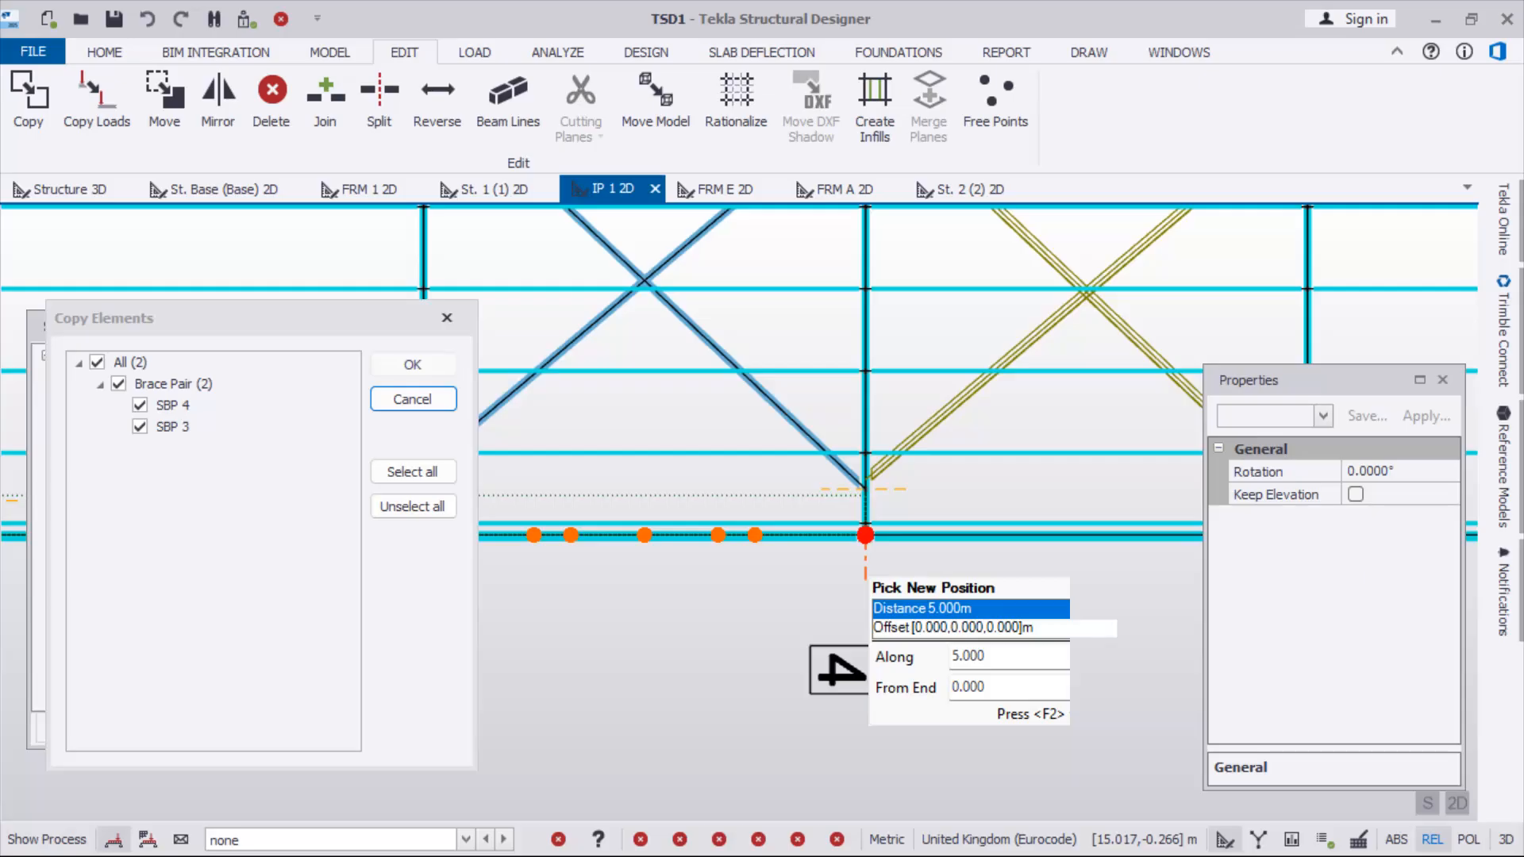
scroll(865, 534, down, 3)
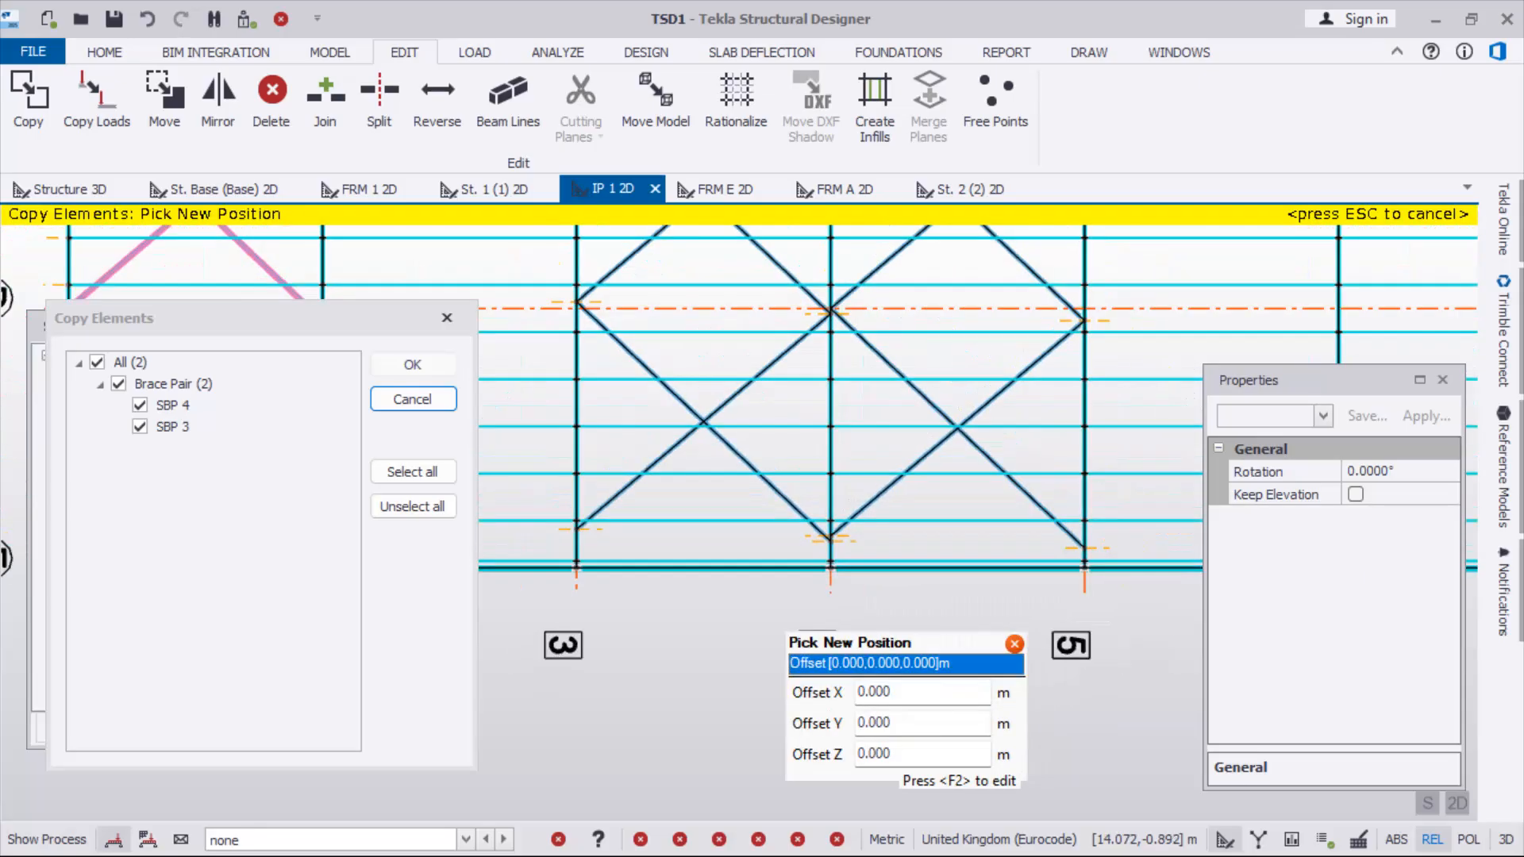
Place the end bay's roof bracing copy at the eaves intersection of gridlines 6 and E and end the copy command
scroll(785, 610, down, 2)
scroll(783, 610, down, 2)
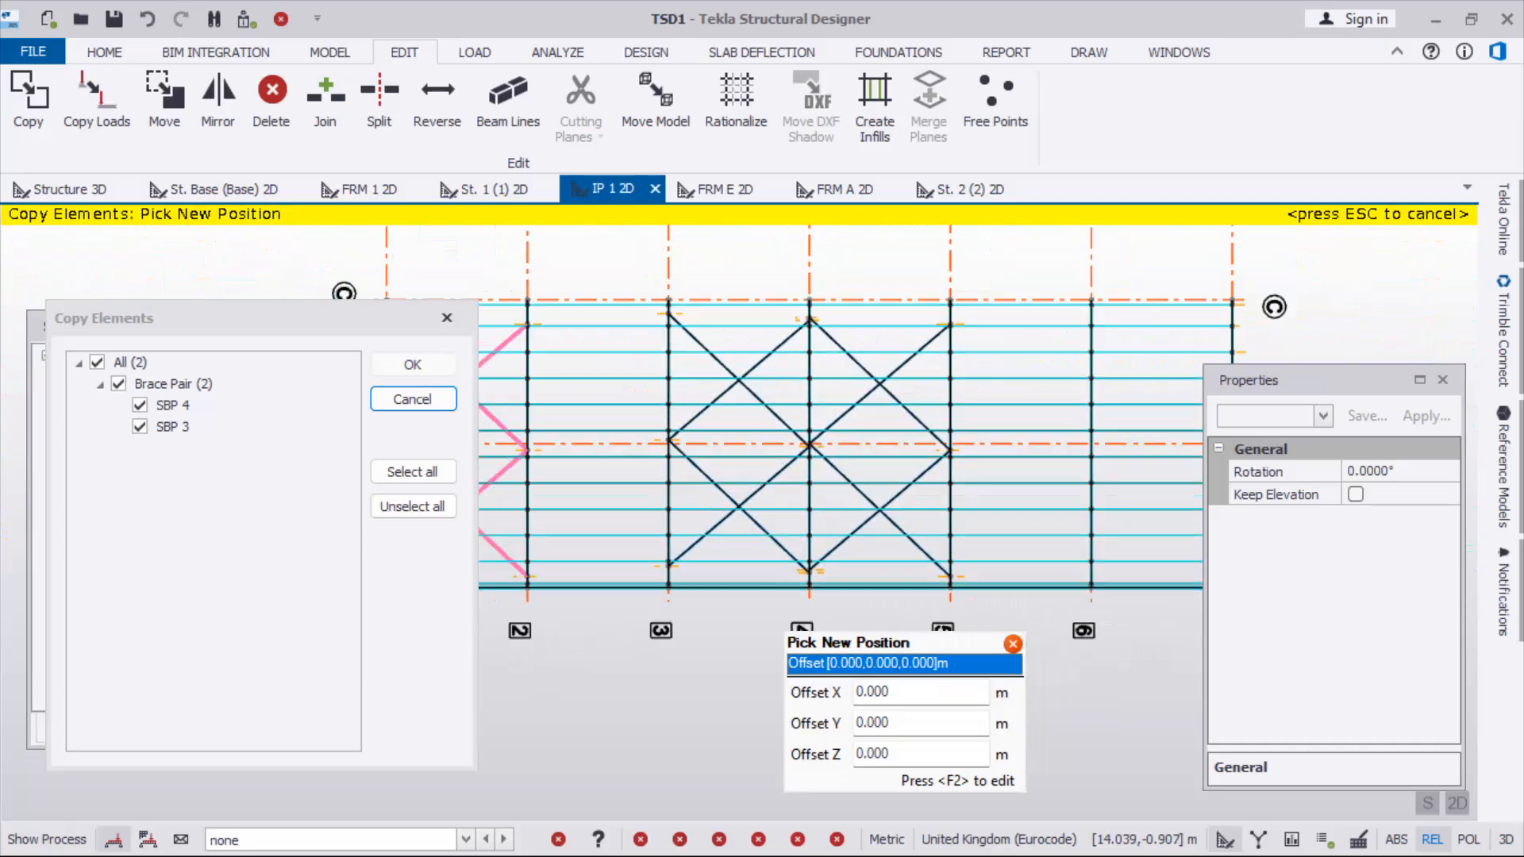
scroll(784, 600, down, 3)
scroll(1026, 567, up, 4)
scroll(1028, 548, up, 3)
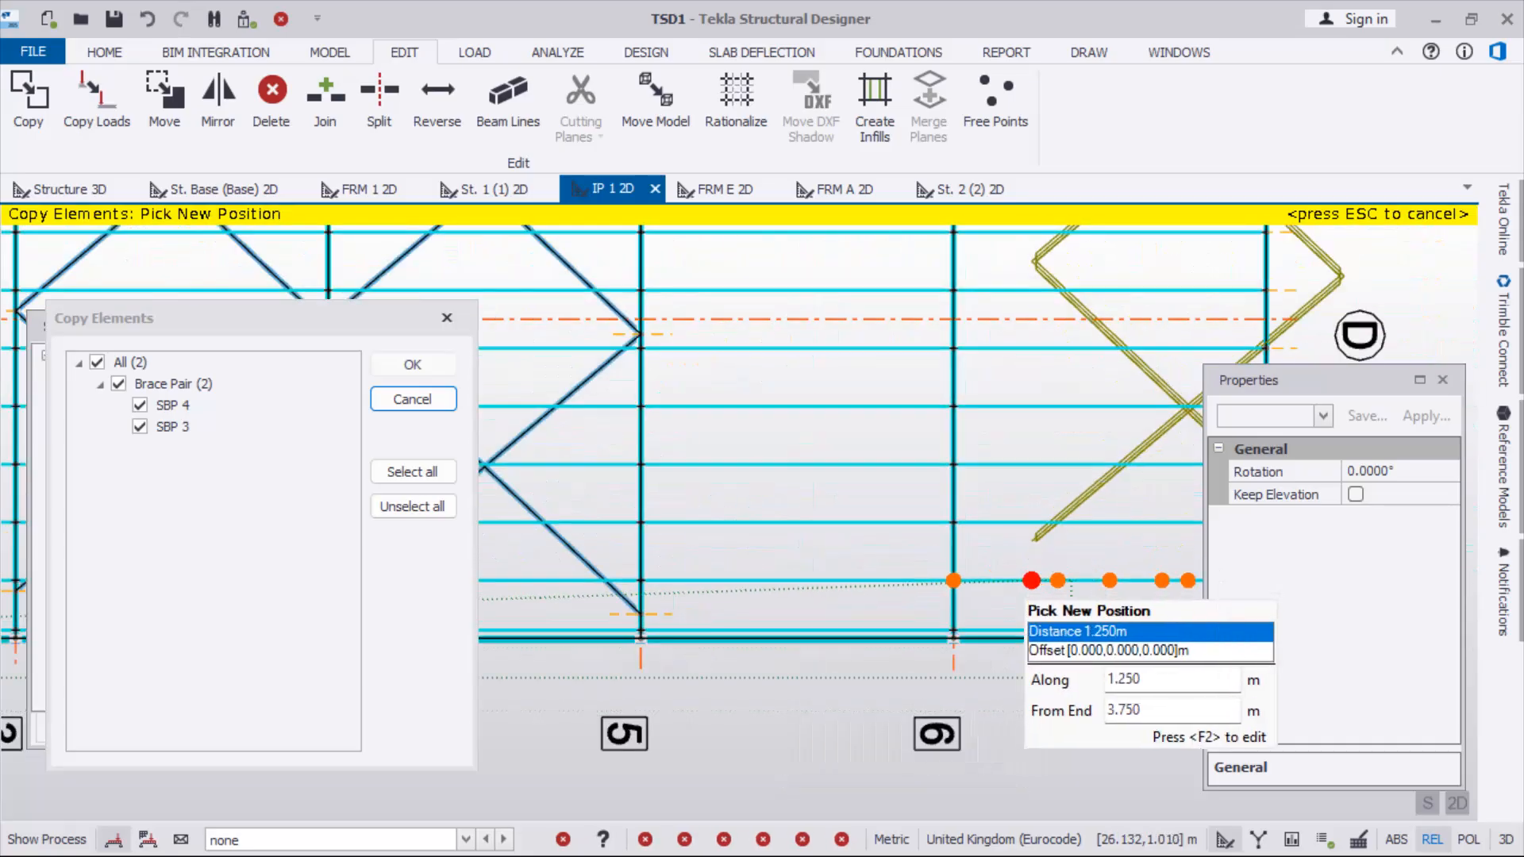
scroll(945, 631, up, 5)
scroll(945, 631, up, 2)
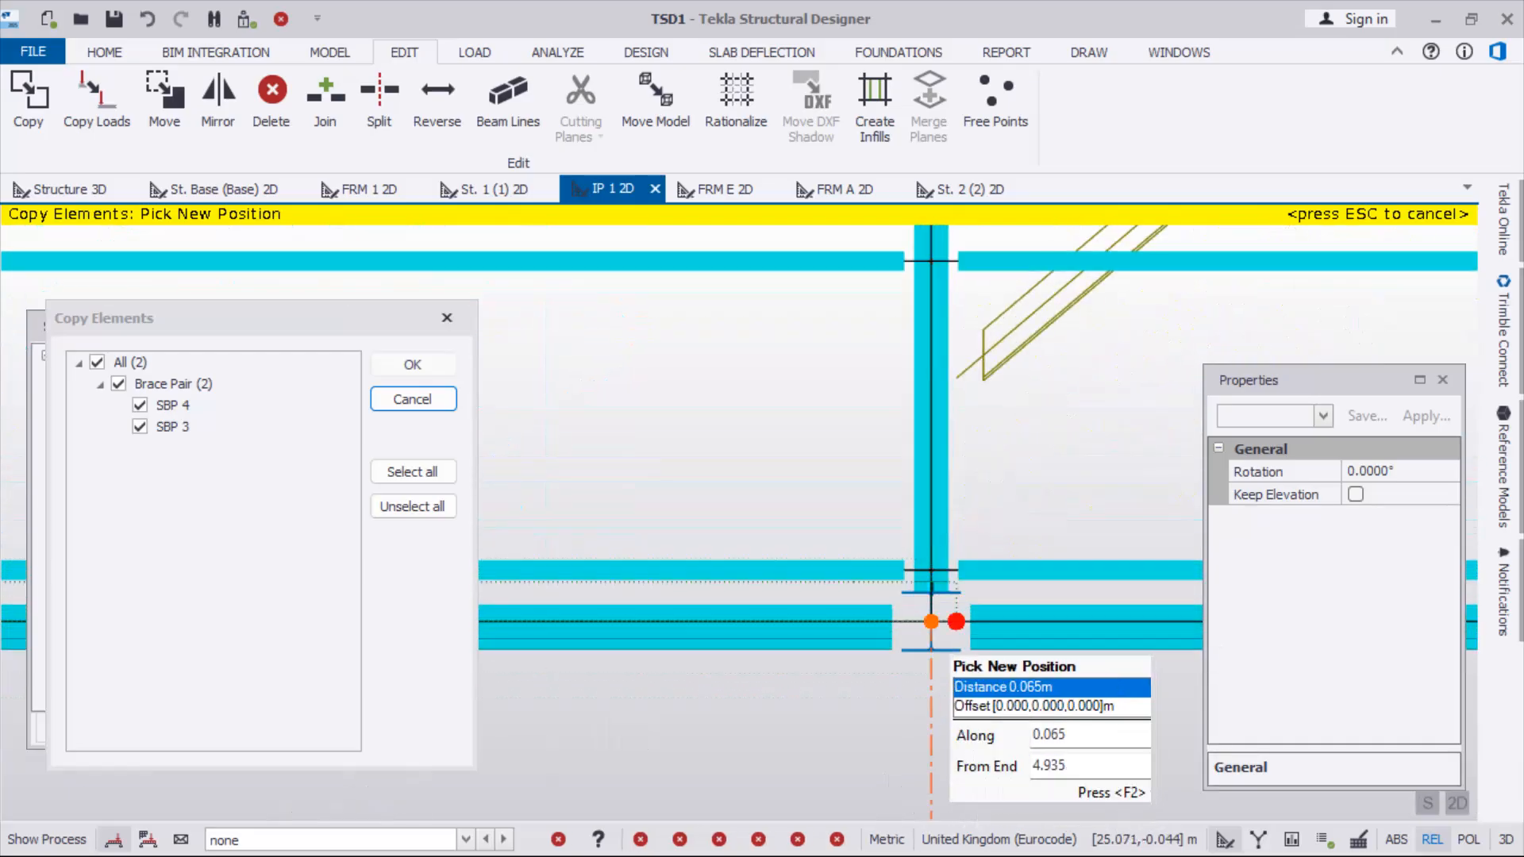
scroll(931, 622, down, 8)
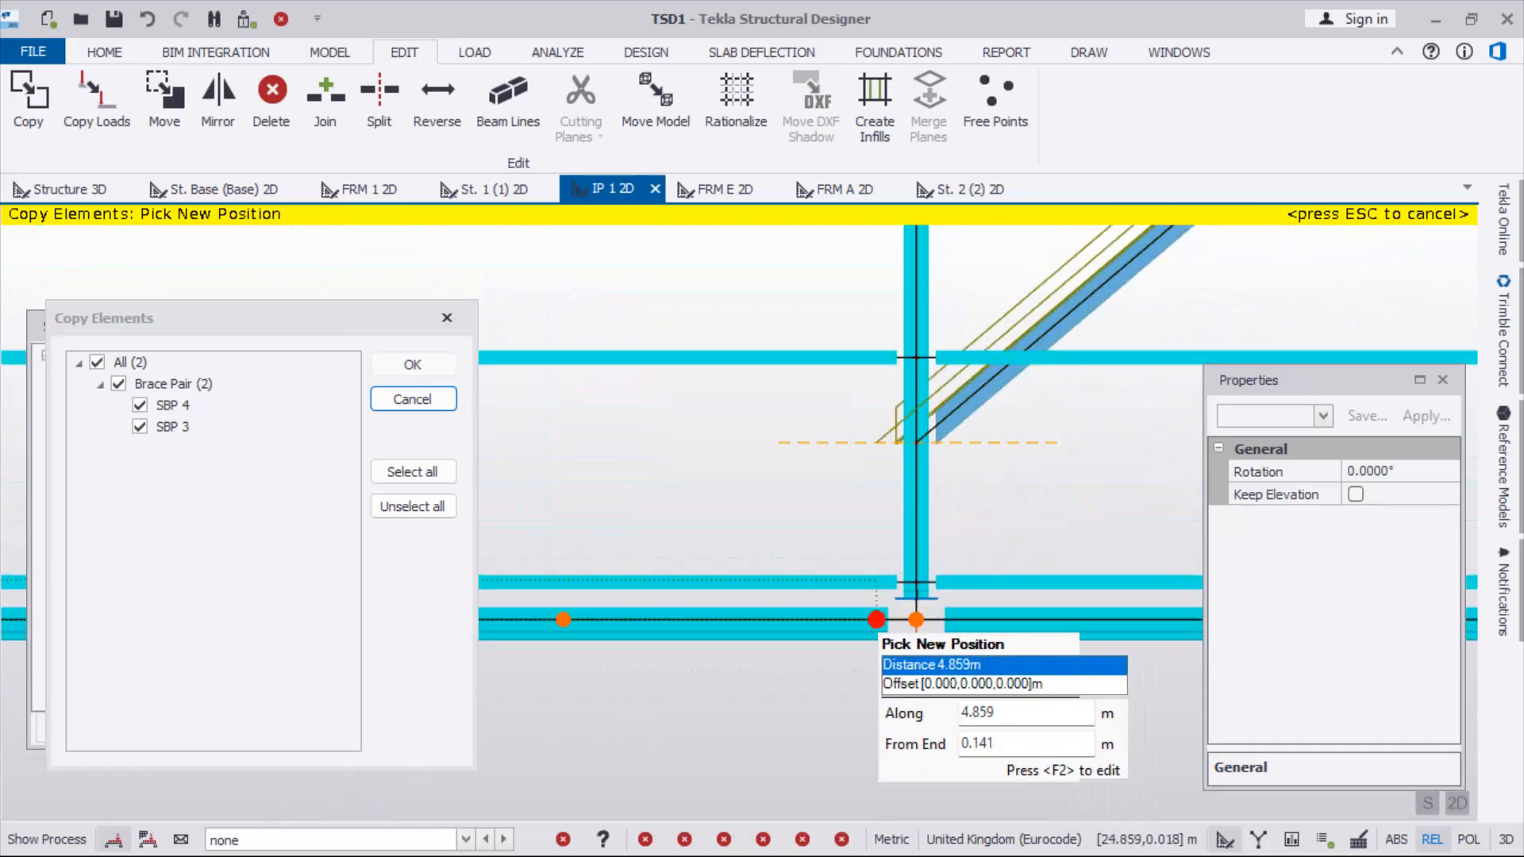
key(Escape)
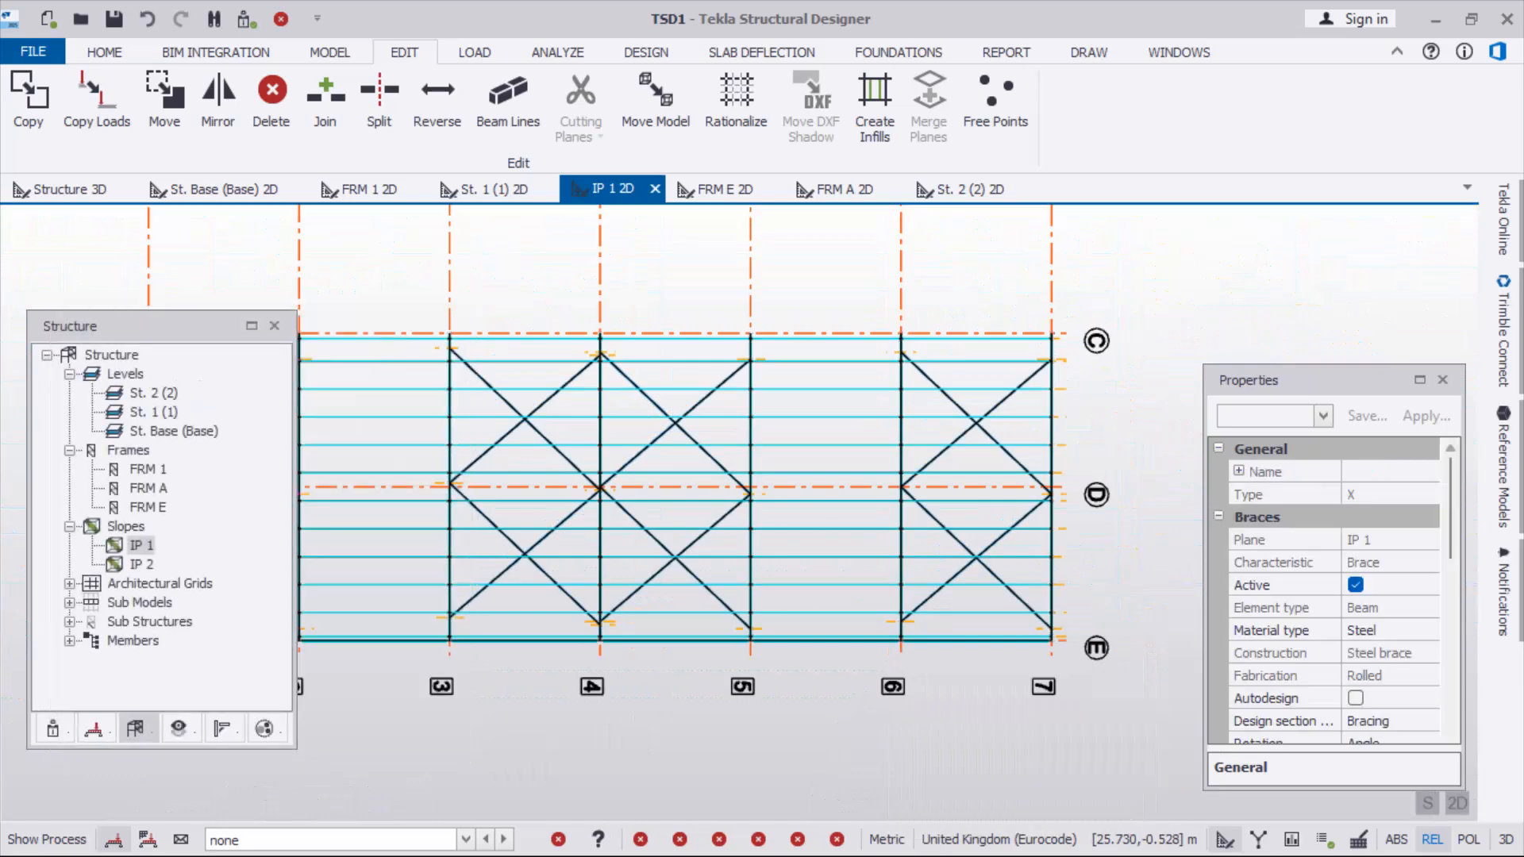
scroll(919, 471, down, 2)
scroll(930, 389, down, 2)
key(Escape)
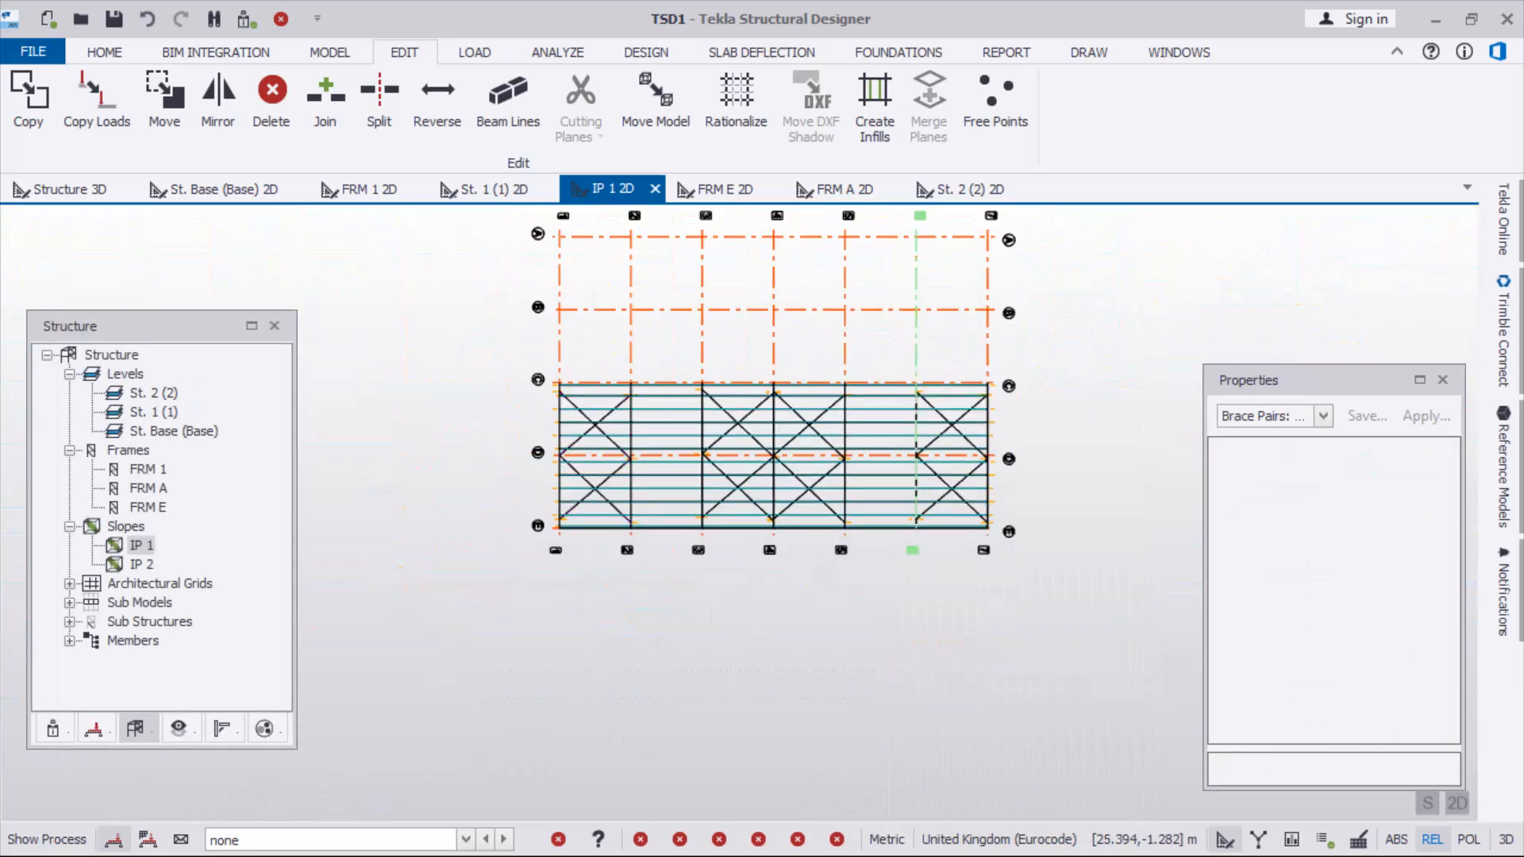
Examine the copied roof bracing in the IP 1 slope view and from several angles in the 3D structure view
scroll(774, 424, down, 2)
scroll(548, 414, up, 2)
scroll(641, 558, down, 2)
scroll(677, 405, up, 2)
scroll(530, 409, down, 3)
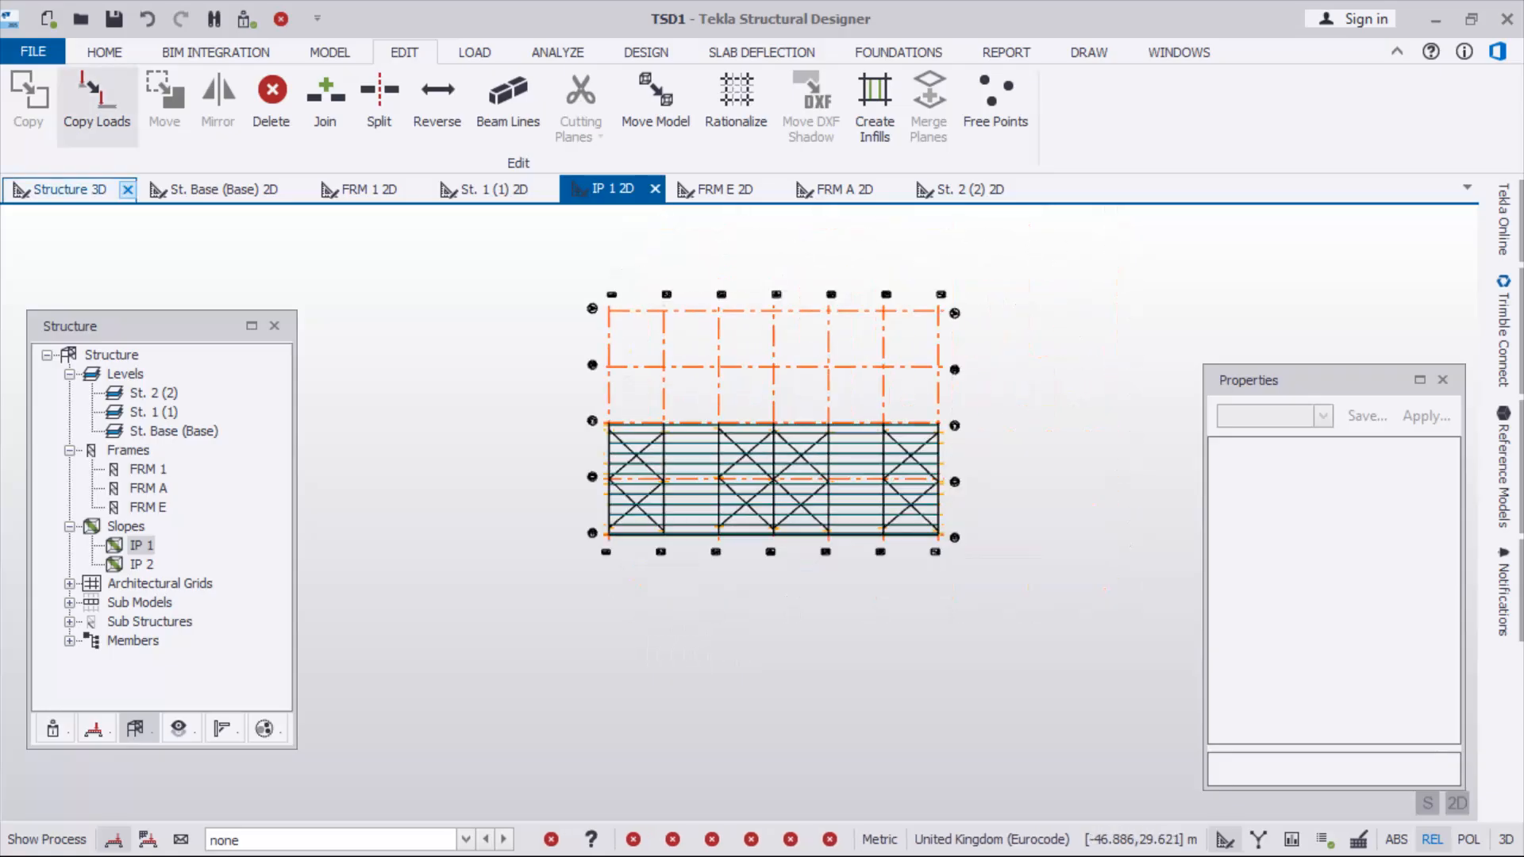
click(70, 189)
right_drag(754, 358, 778, 380)
scroll(864, 351, up, 3)
scroll(889, 364, up, 4)
right_drag(889, 363, 851, 306)
scroll(948, 401, down, 2)
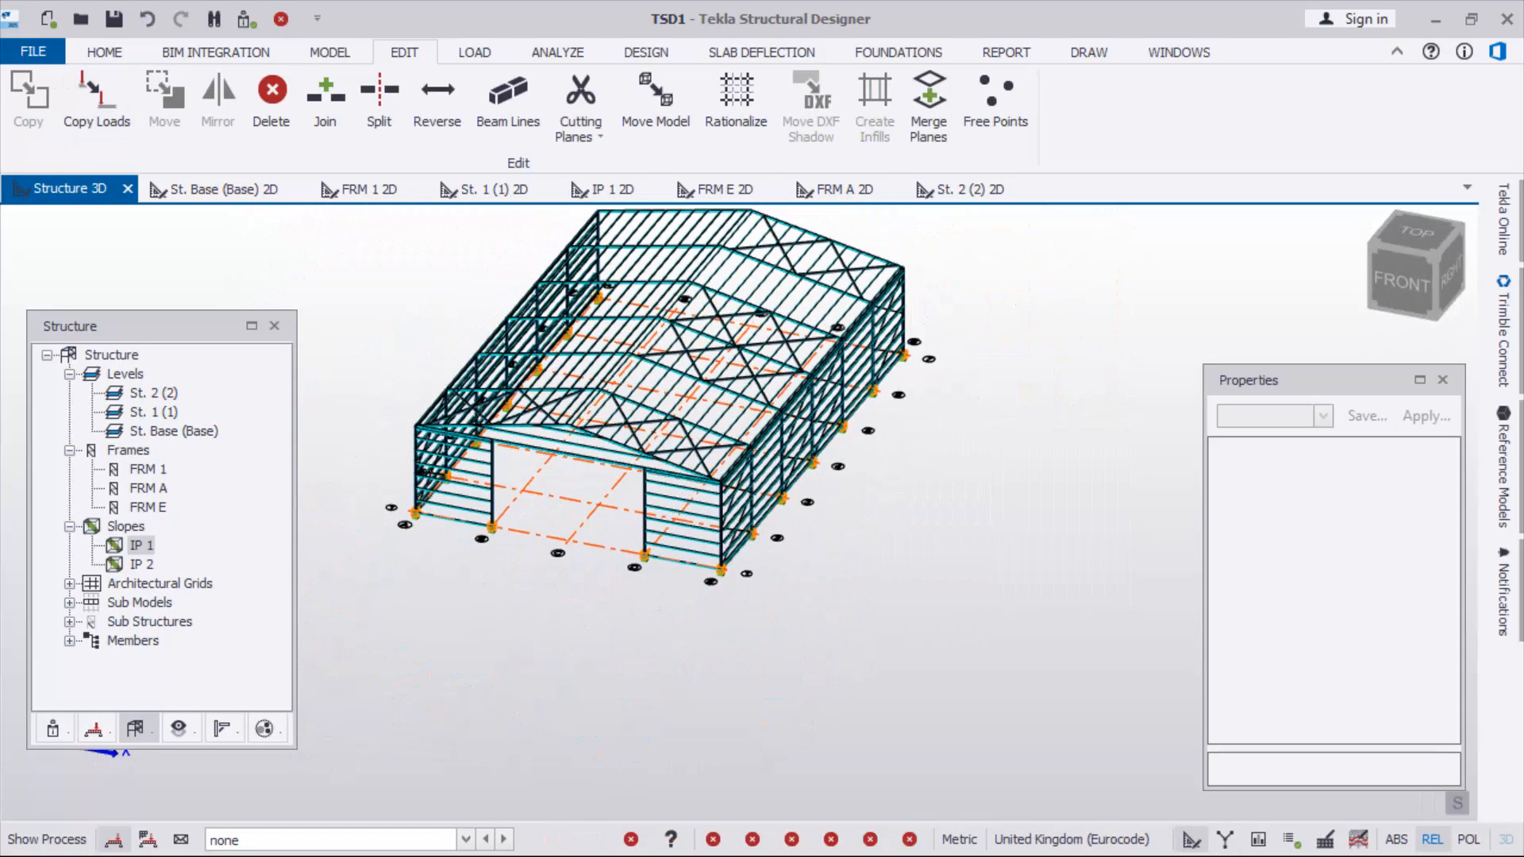
On slope IP 2, start copying both brace pairs in bay 1–2, referenced from the eaves node at gridlines 1 and A
double_click(142, 564)
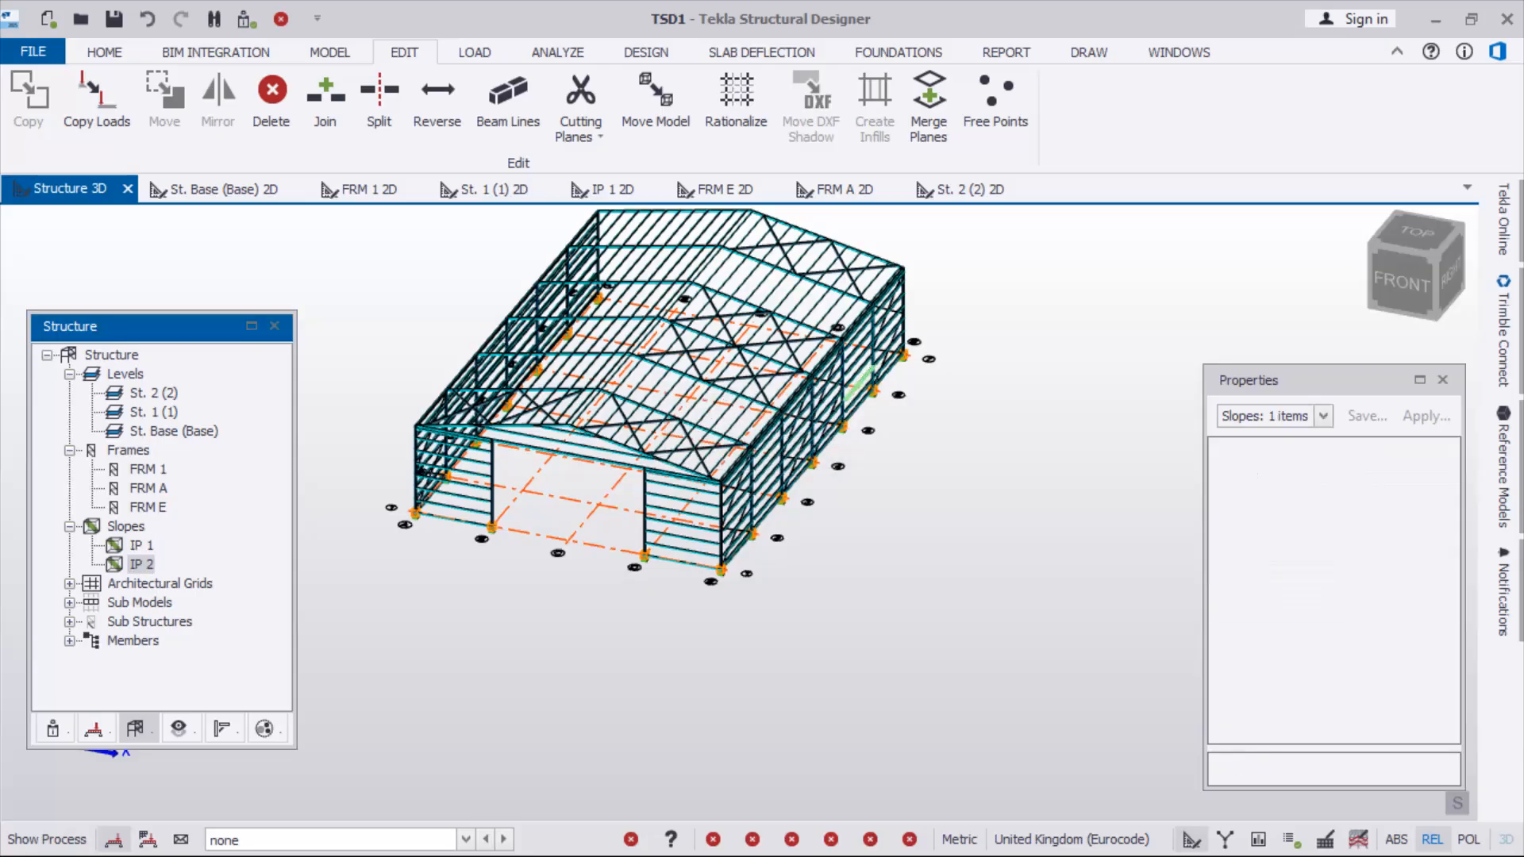
scroll(933, 633, up, 2)
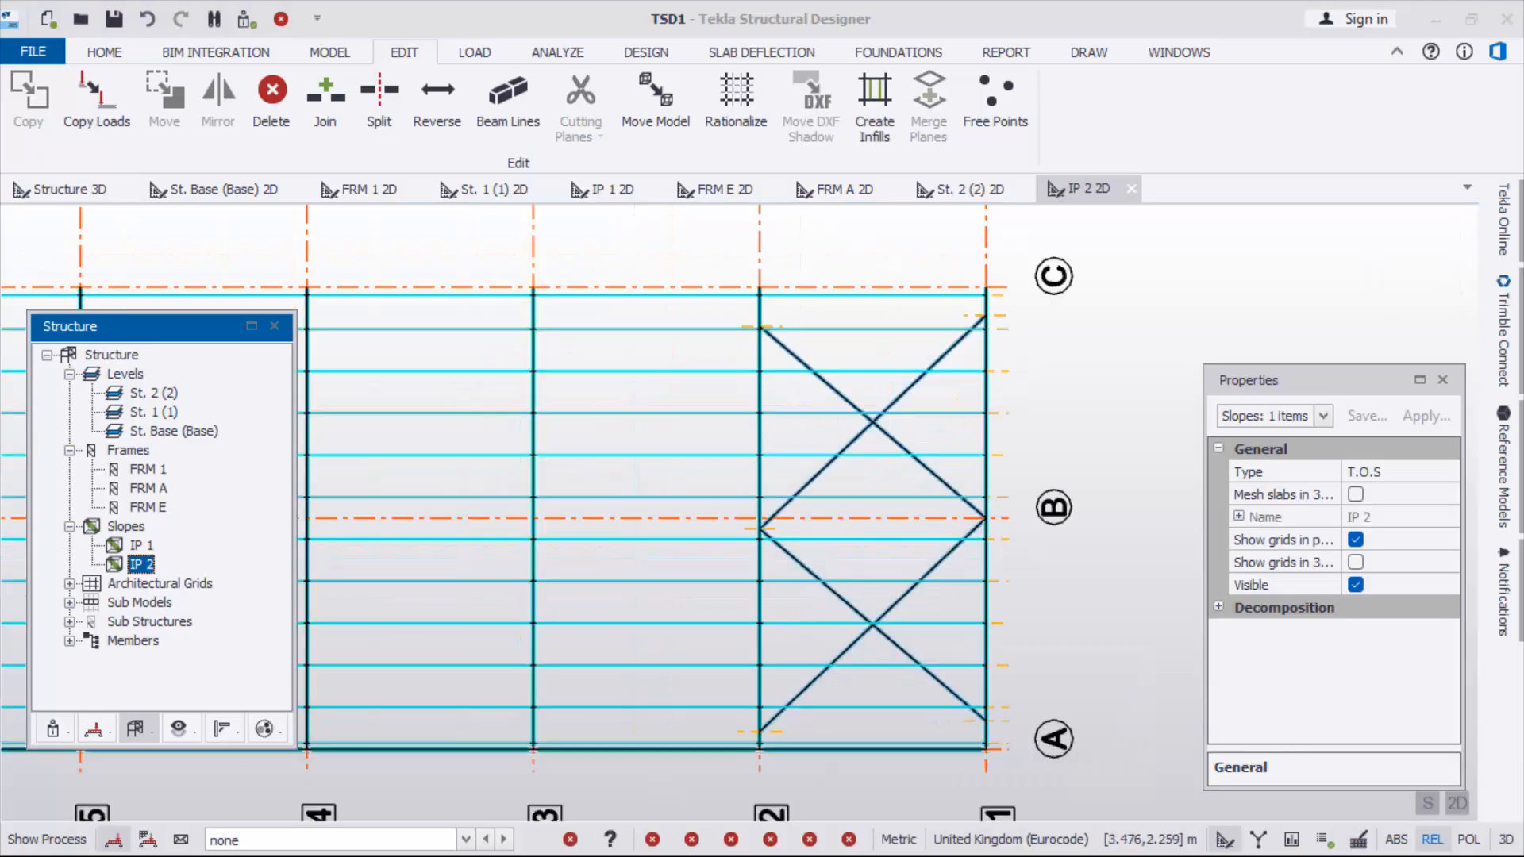
click(889, 641)
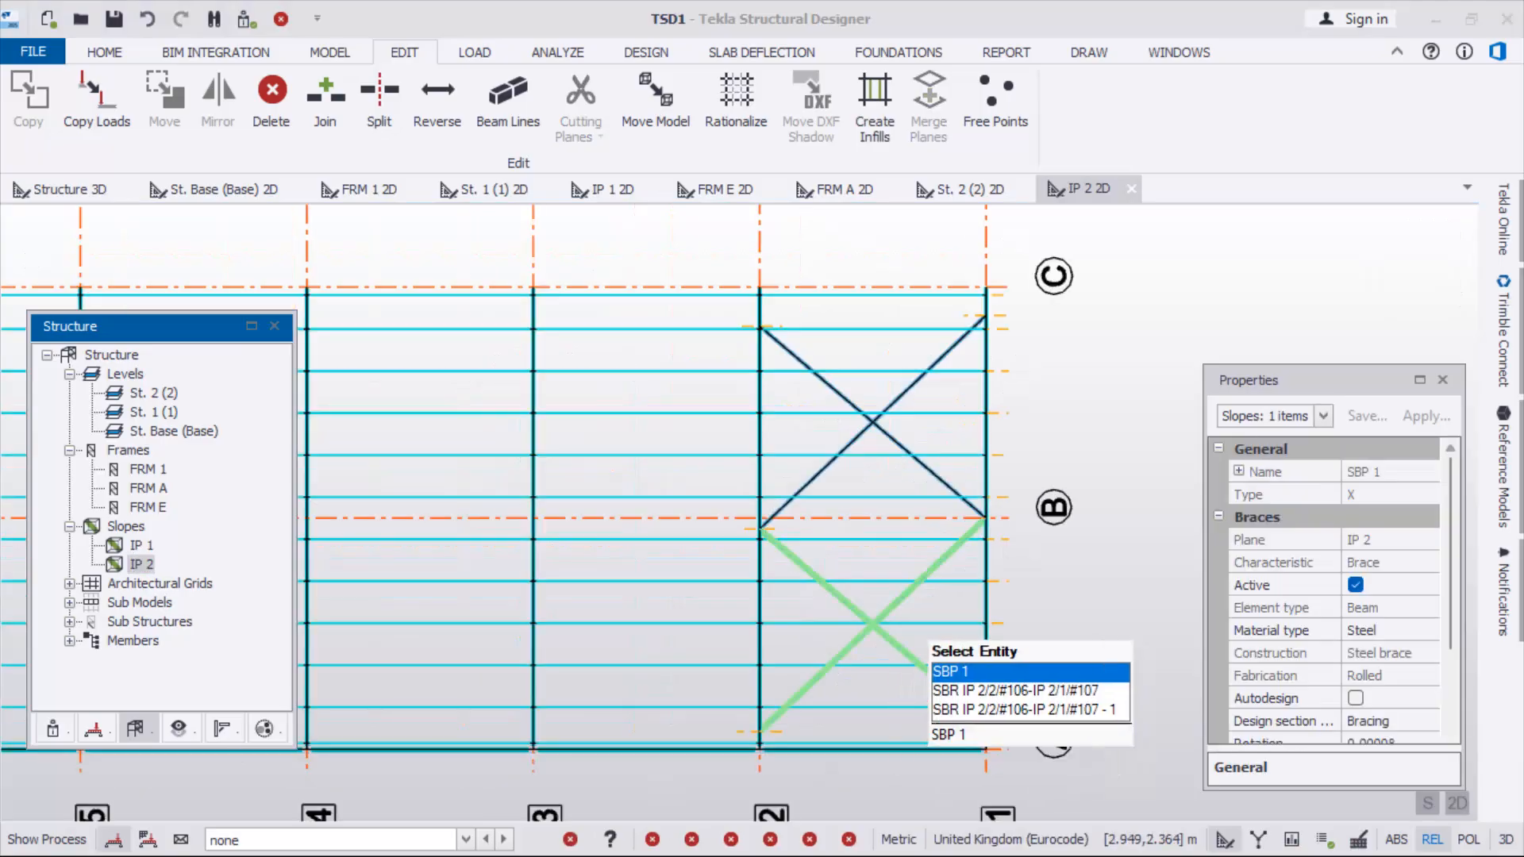
scroll(977, 588, down, 3)
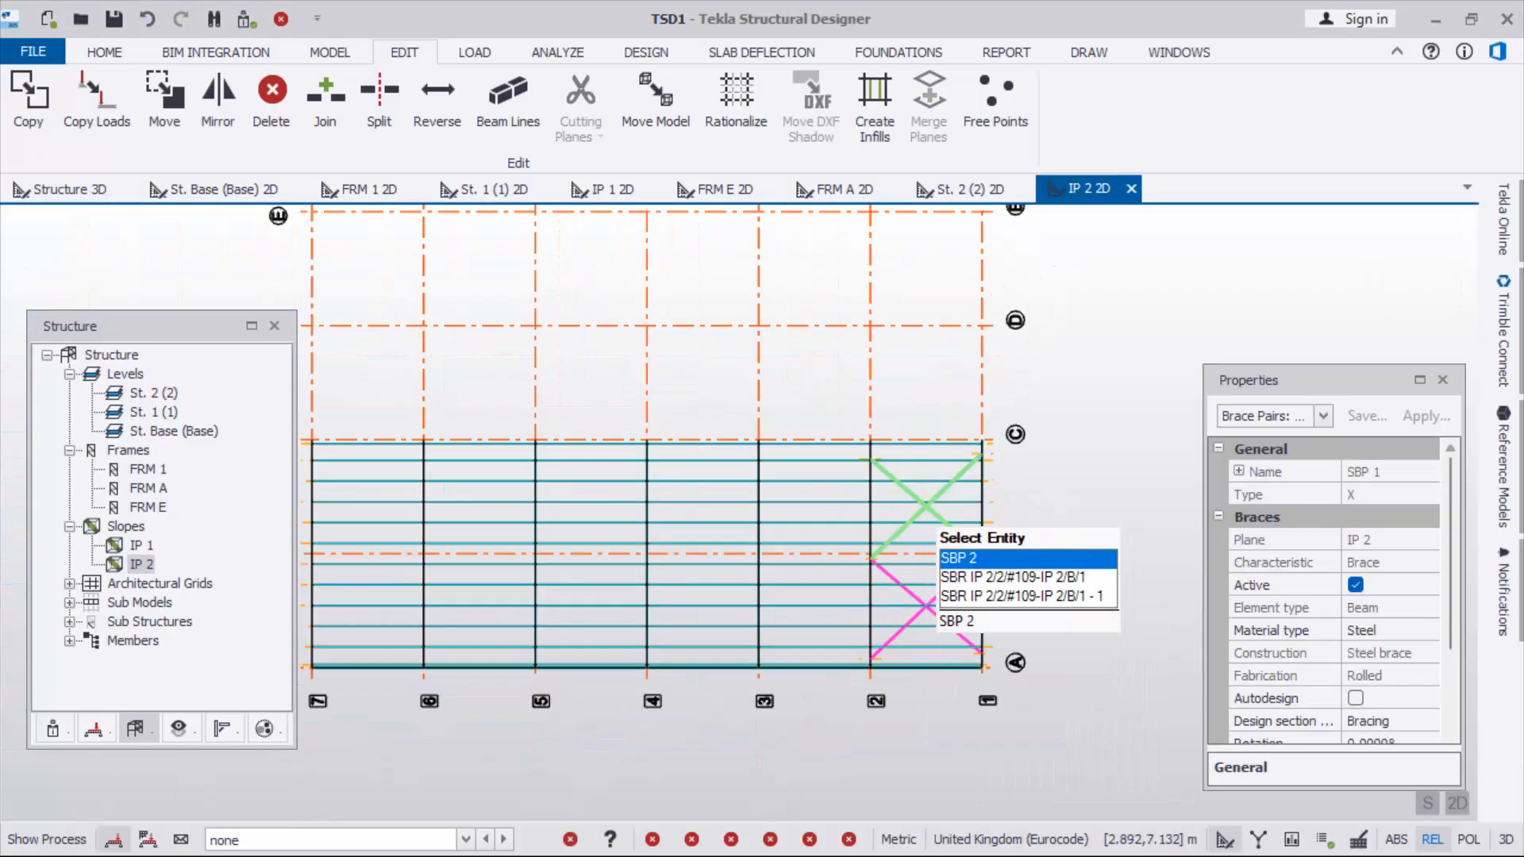
ctrl+click(919, 511)
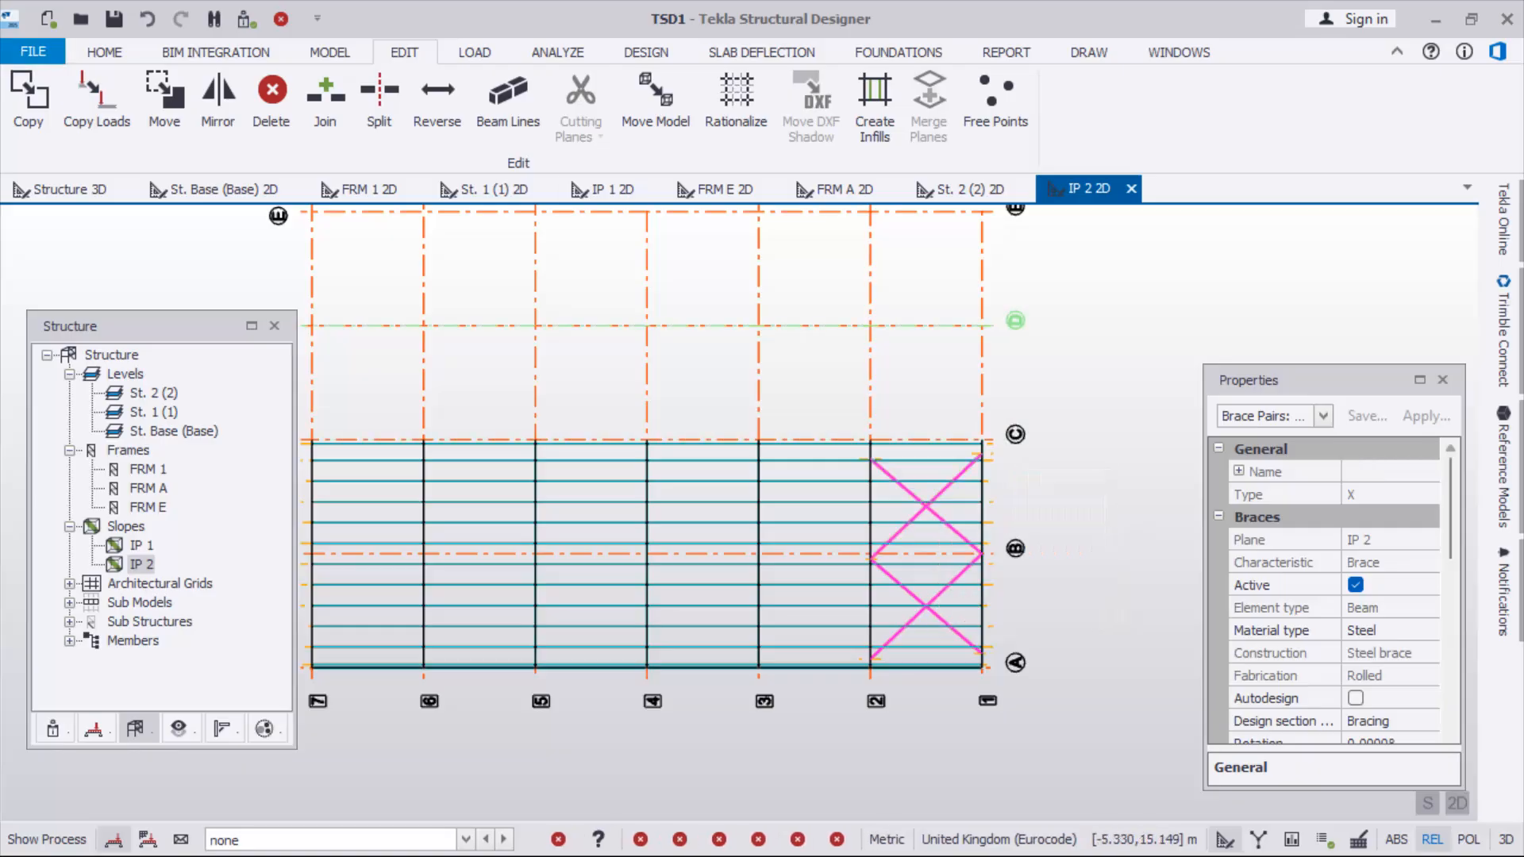
click(27, 101)
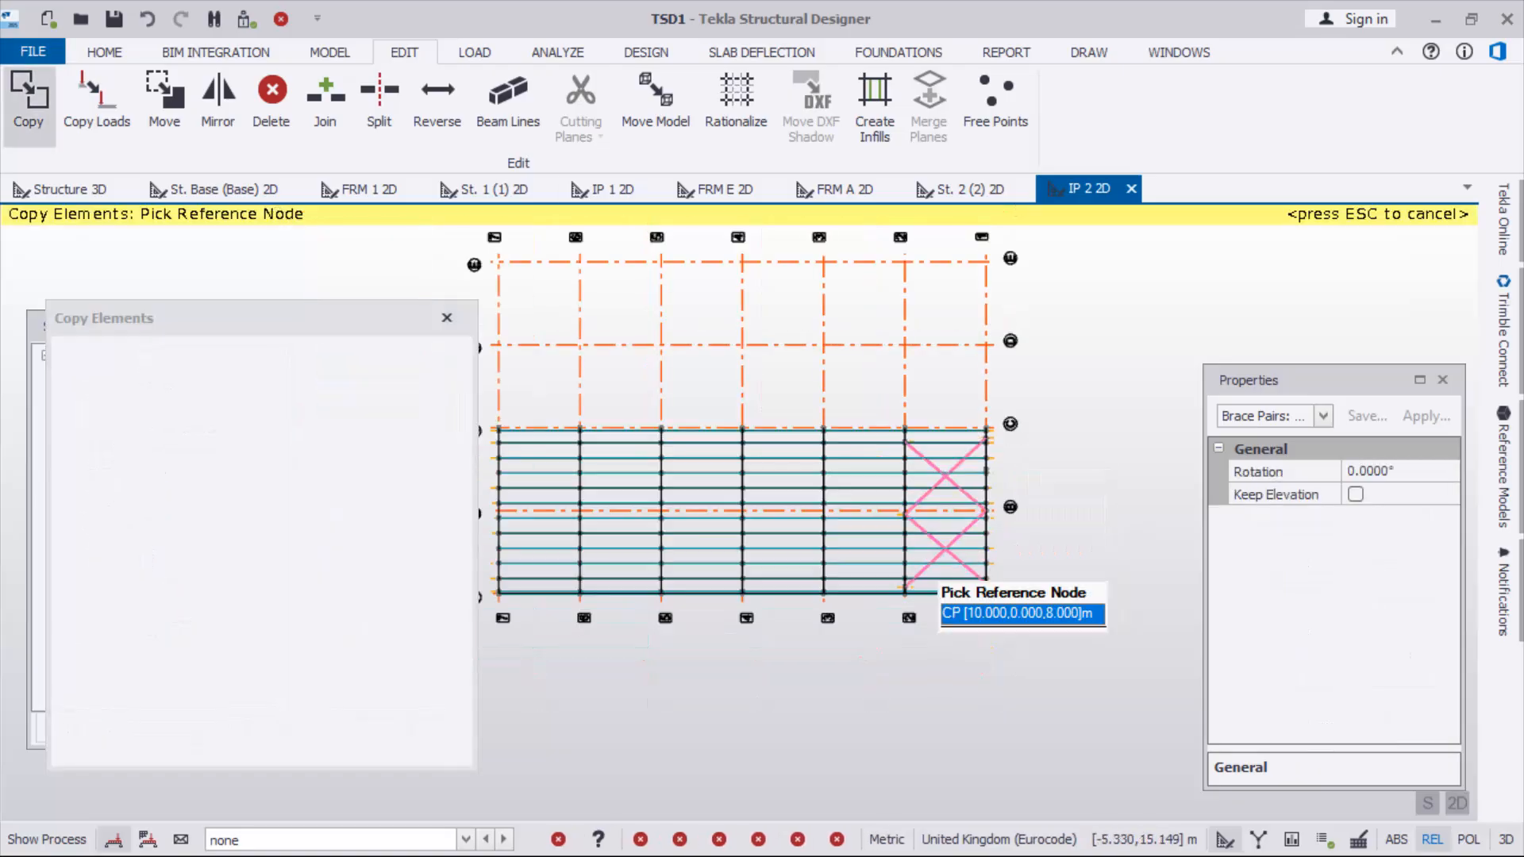
scroll(961, 591, up, 5)
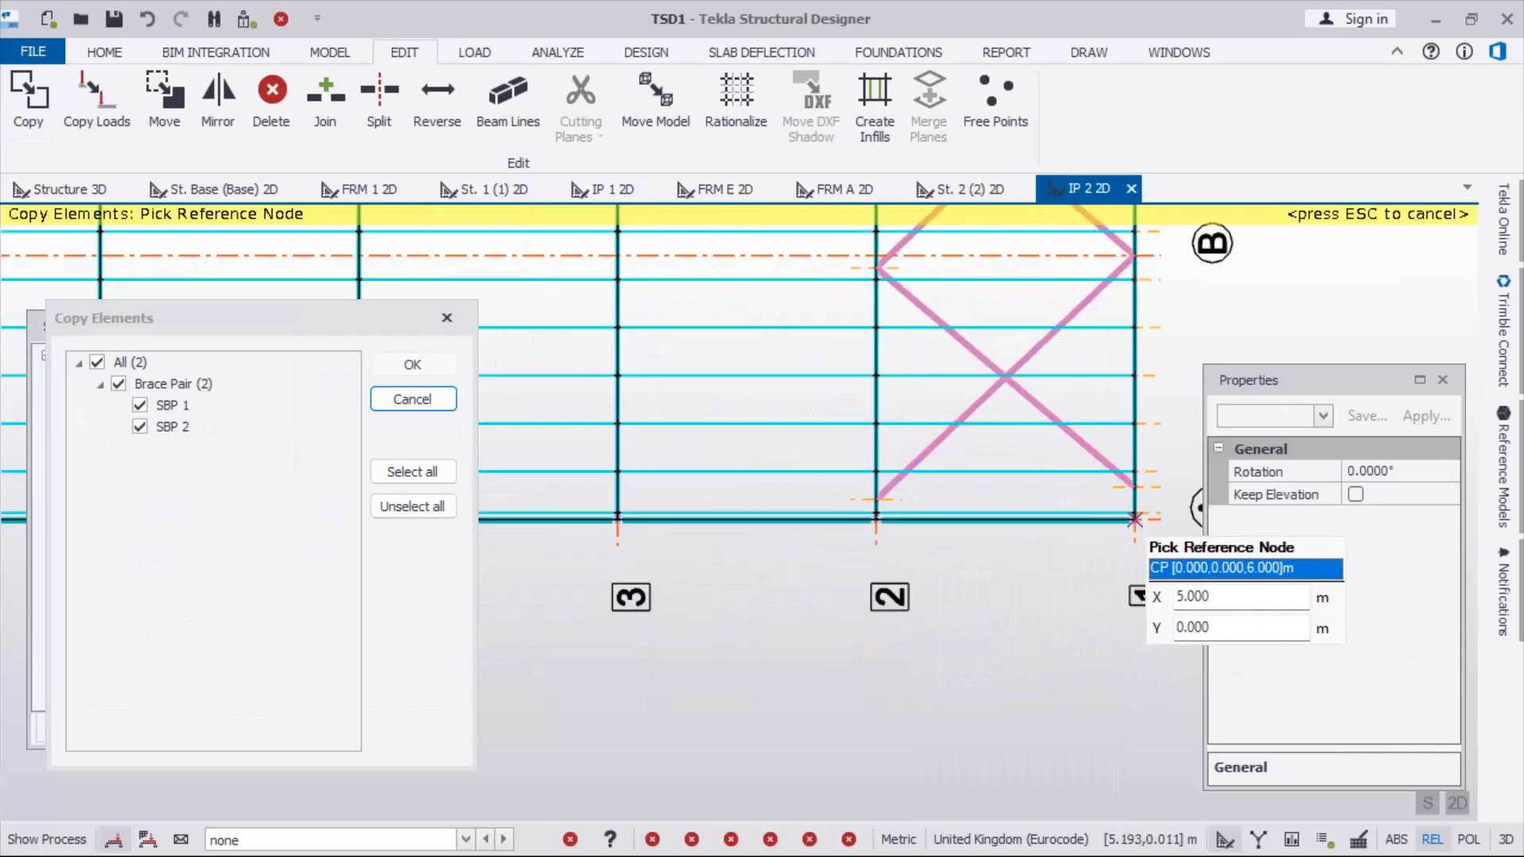
click(1135, 520)
Place copies of the roof bracing in bays 4–5, 3–4 and 6–7 at their eaves nodes on gridline A and end the copy command
scroll(1032, 508, down, 3)
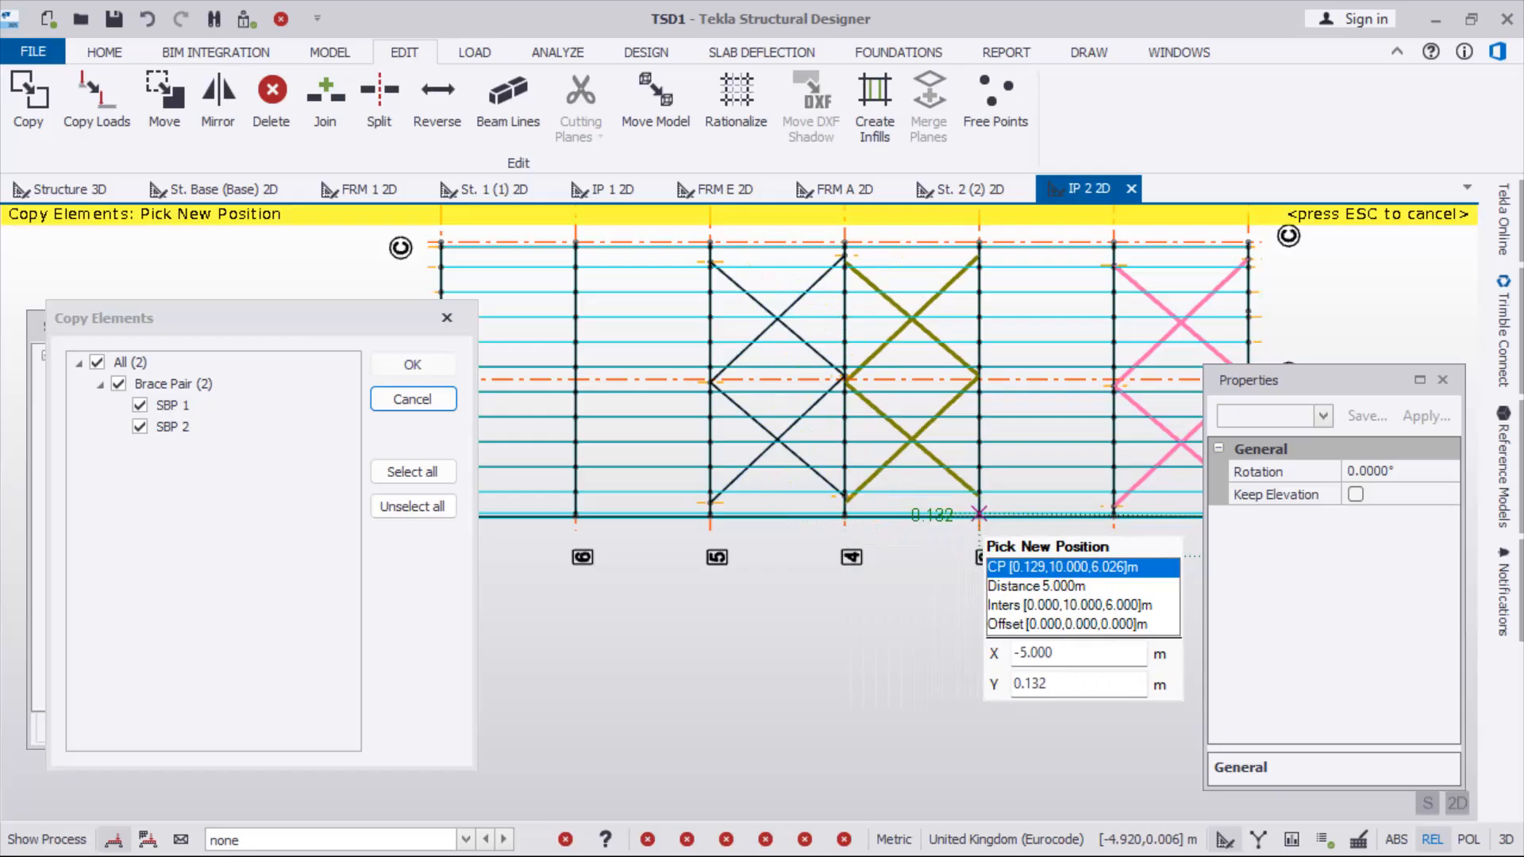
click(980, 515)
scroll(985, 516, down, 3)
scroll(678, 517, up, 3)
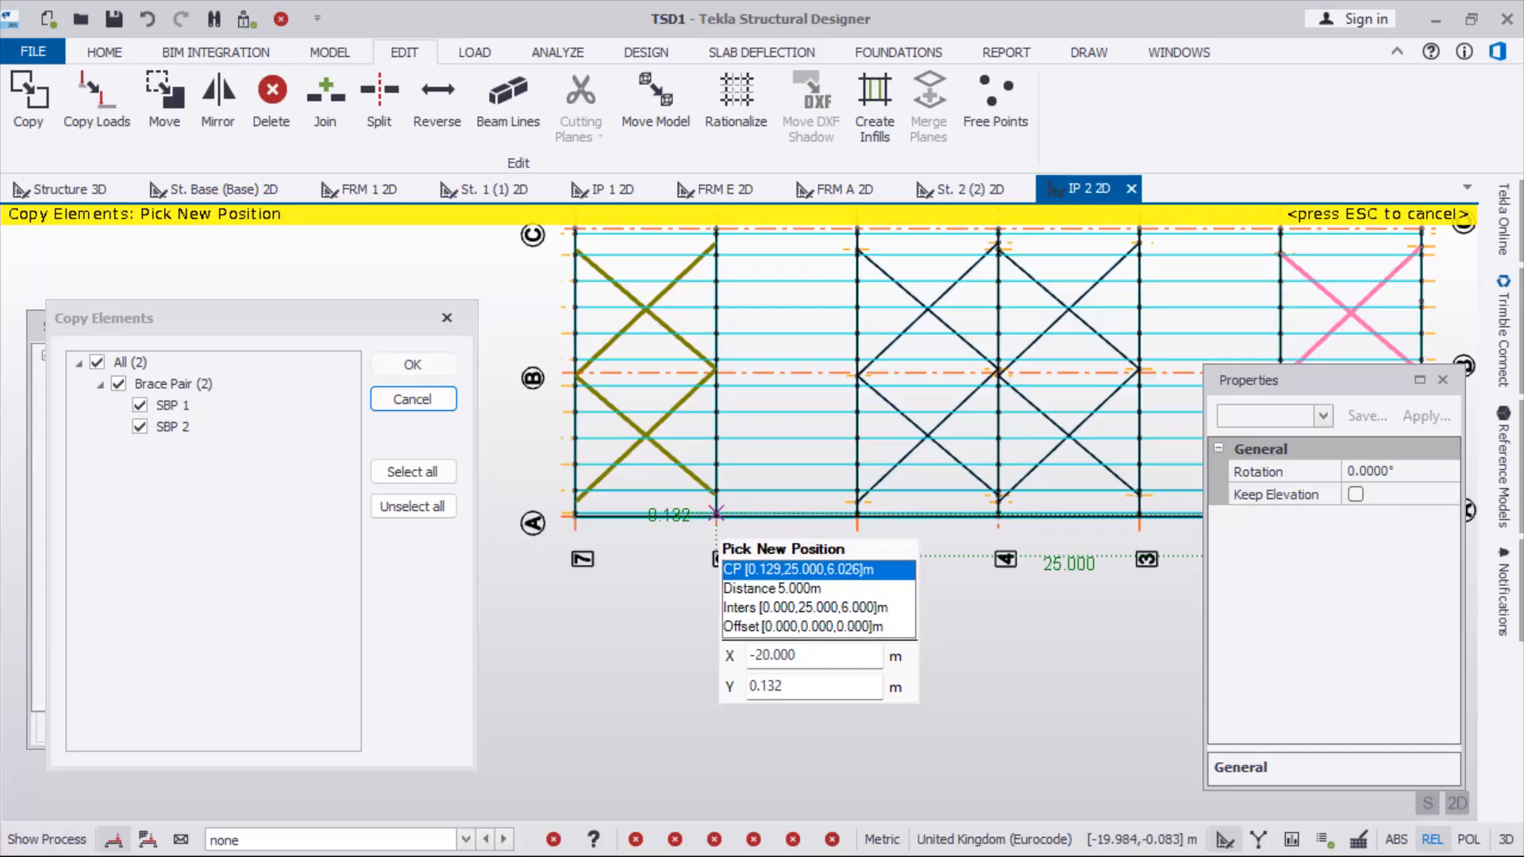
scroll(716, 514, up, 4)
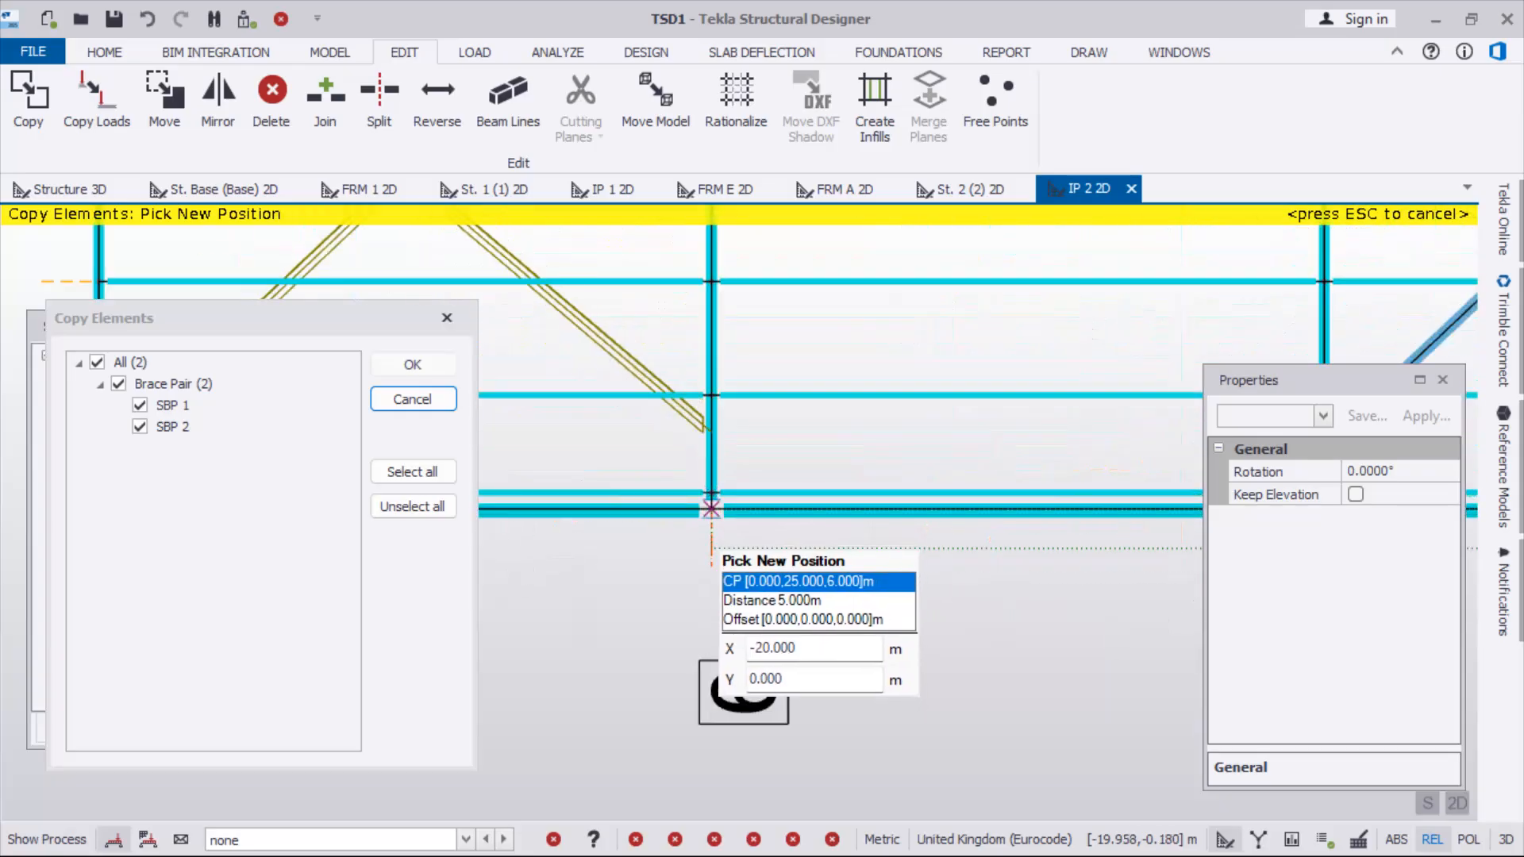
click(711, 508)
scroll(714, 512, down, 4)
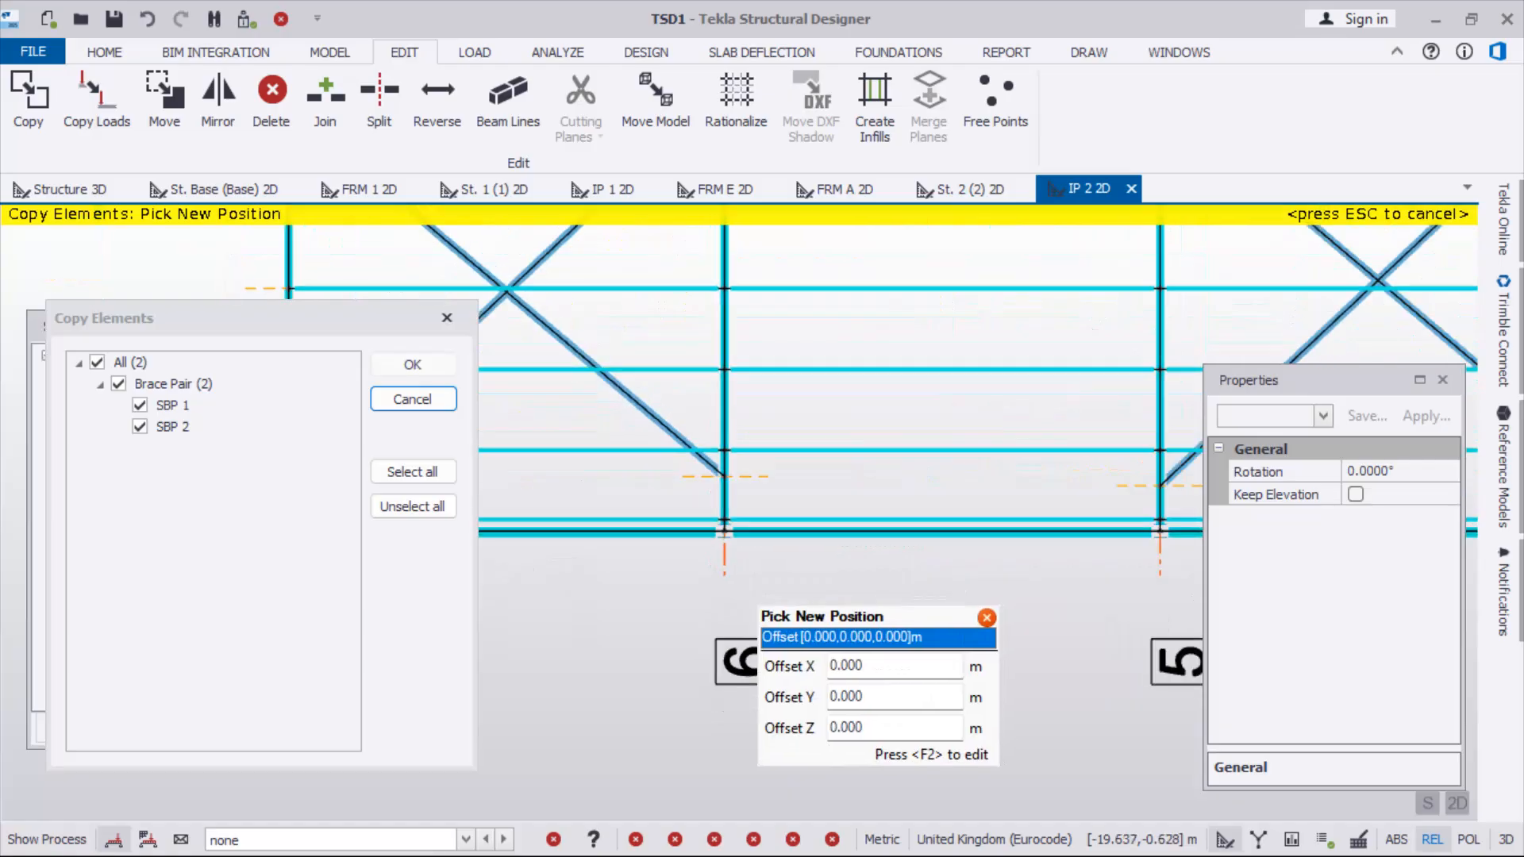
key(Escape)
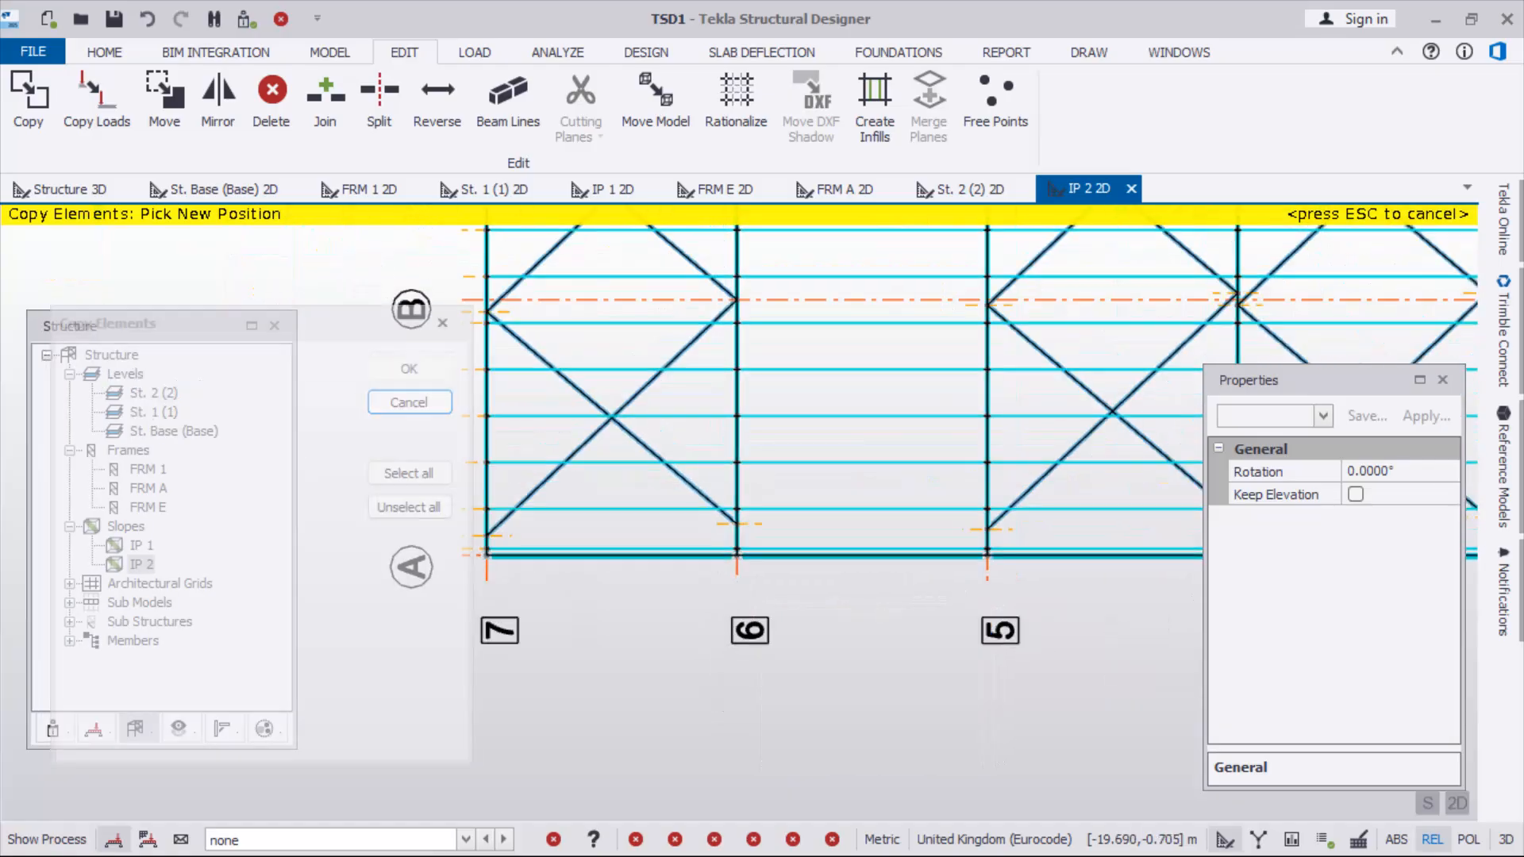
scroll(725, 550, down, 5)
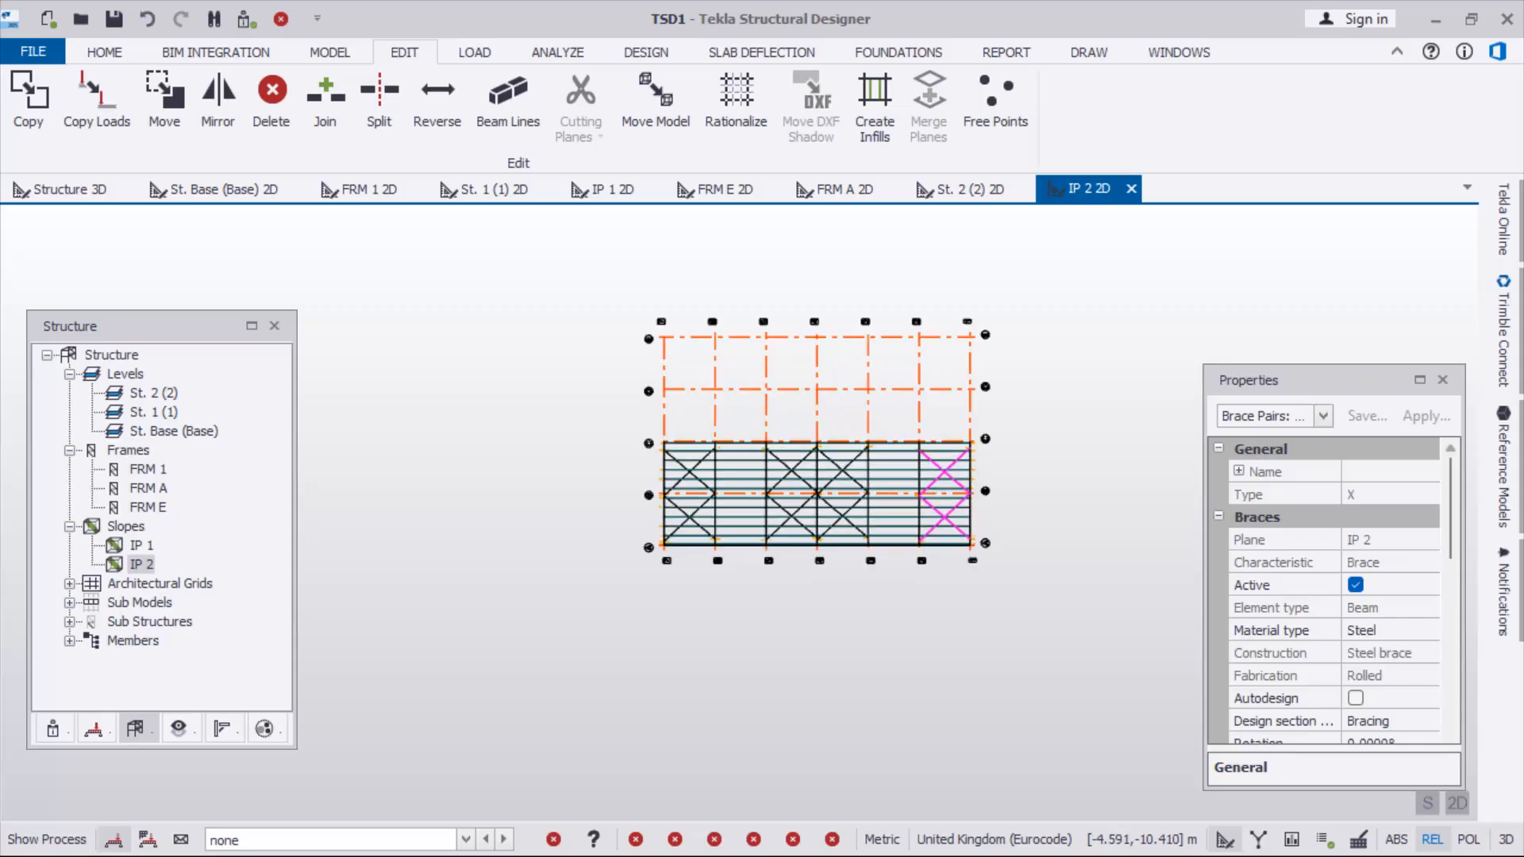
Examine the roof bracing on both slopes and the side wall bracing in the 3D structure view from several angles
click(70, 190)
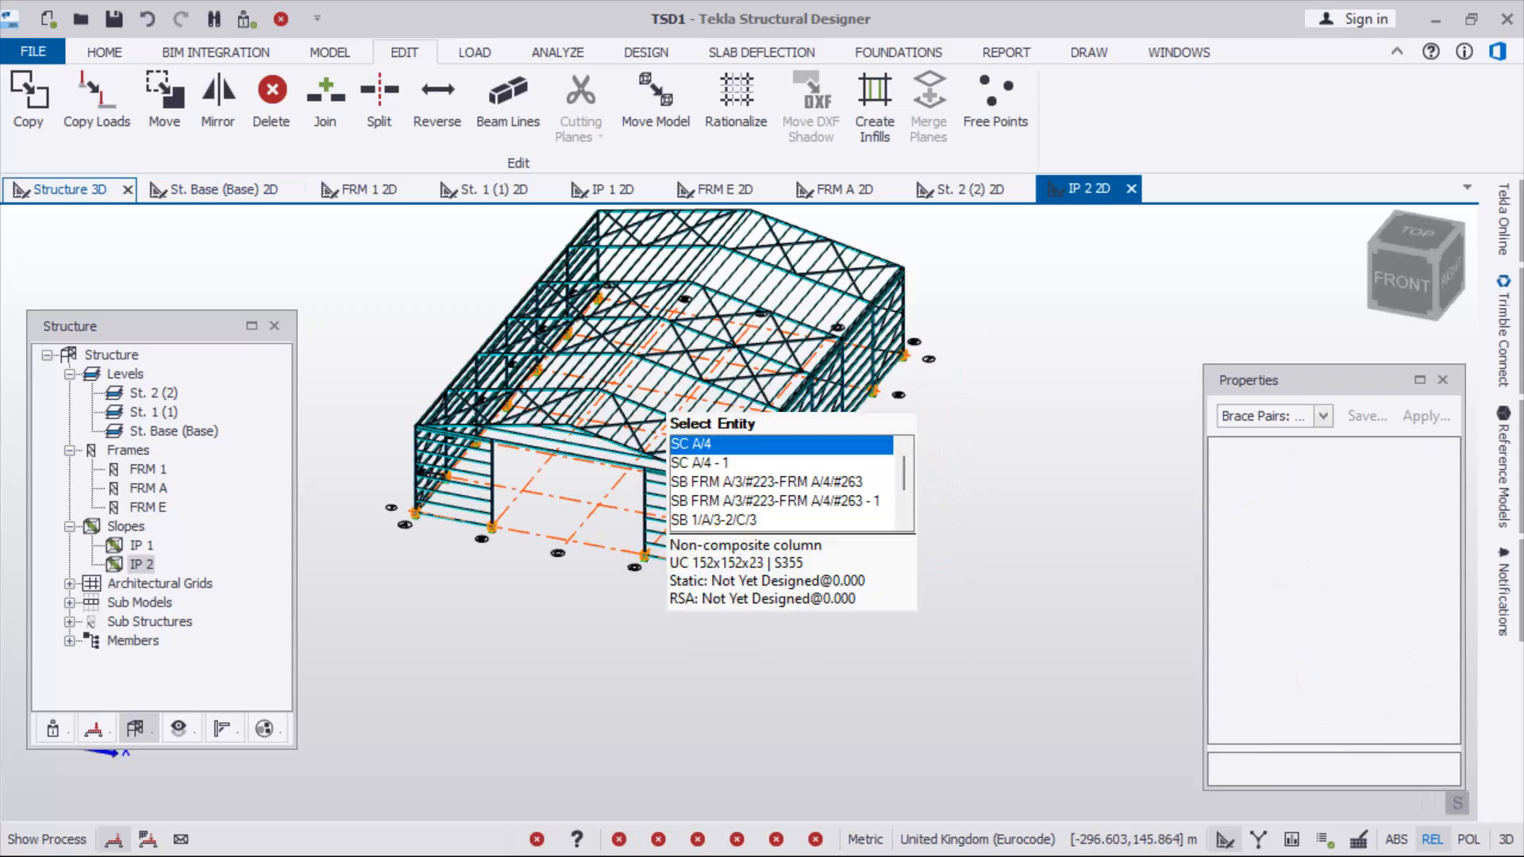
scroll(703, 384, down, 3)
right_drag(714, 373, 659, 351)
scroll(660, 351, up, 3)
scroll(790, 583, up, 1)
scroll(789, 583, down, 2)
right_drag(698, 468, 754, 623)
scroll(793, 540, up, 4)
scroll(794, 527, down, 5)
right_drag(804, 511, 694, 489)
scroll(541, 443, up, 3)
scroll(577, 481, down, 3)
Select the four wall brace pairs in bays 3–4 and 4–5 of frame FRM E
scroll(592, 473, up, 6)
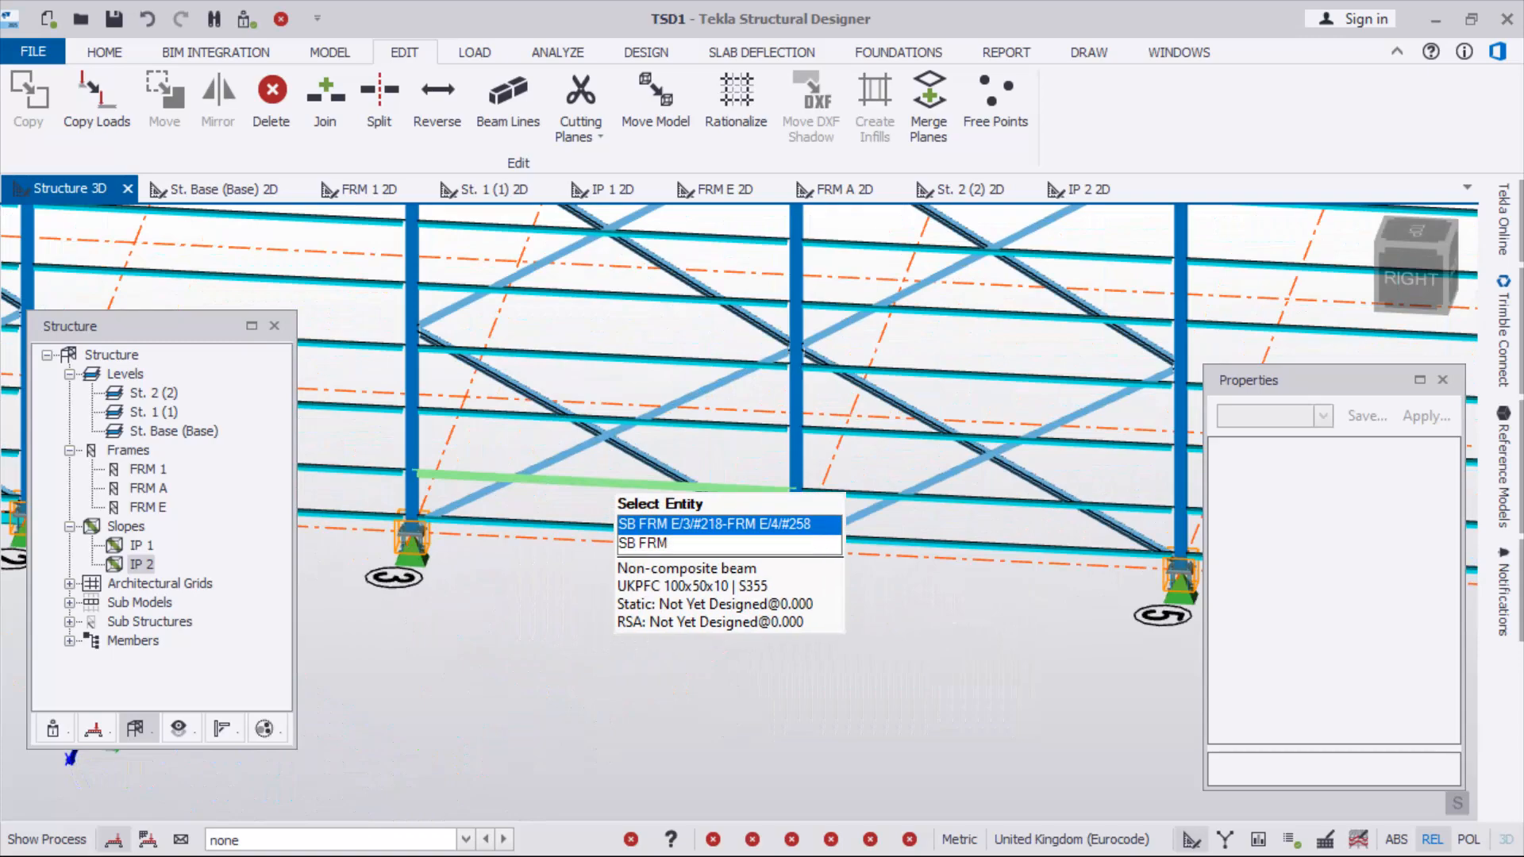
click(626, 451)
scroll(616, 645, down, 3)
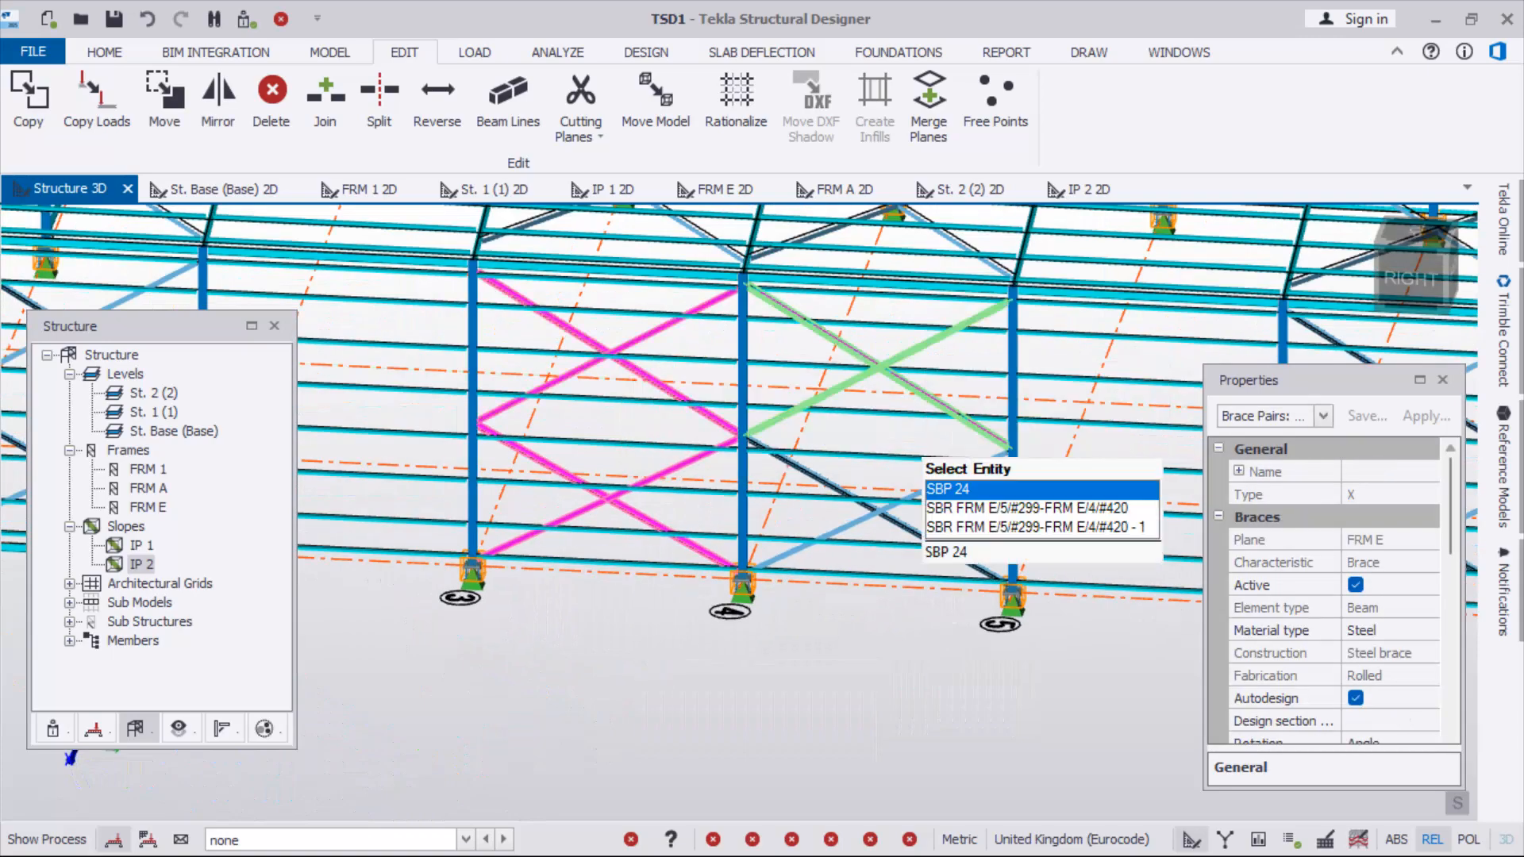
scroll(665, 524, down, 3)
scroll(659, 508, down, 2)
right_drag(659, 508, 452, 470)
scroll(452, 470, down, 3)
scroll(700, 518, up, 3)
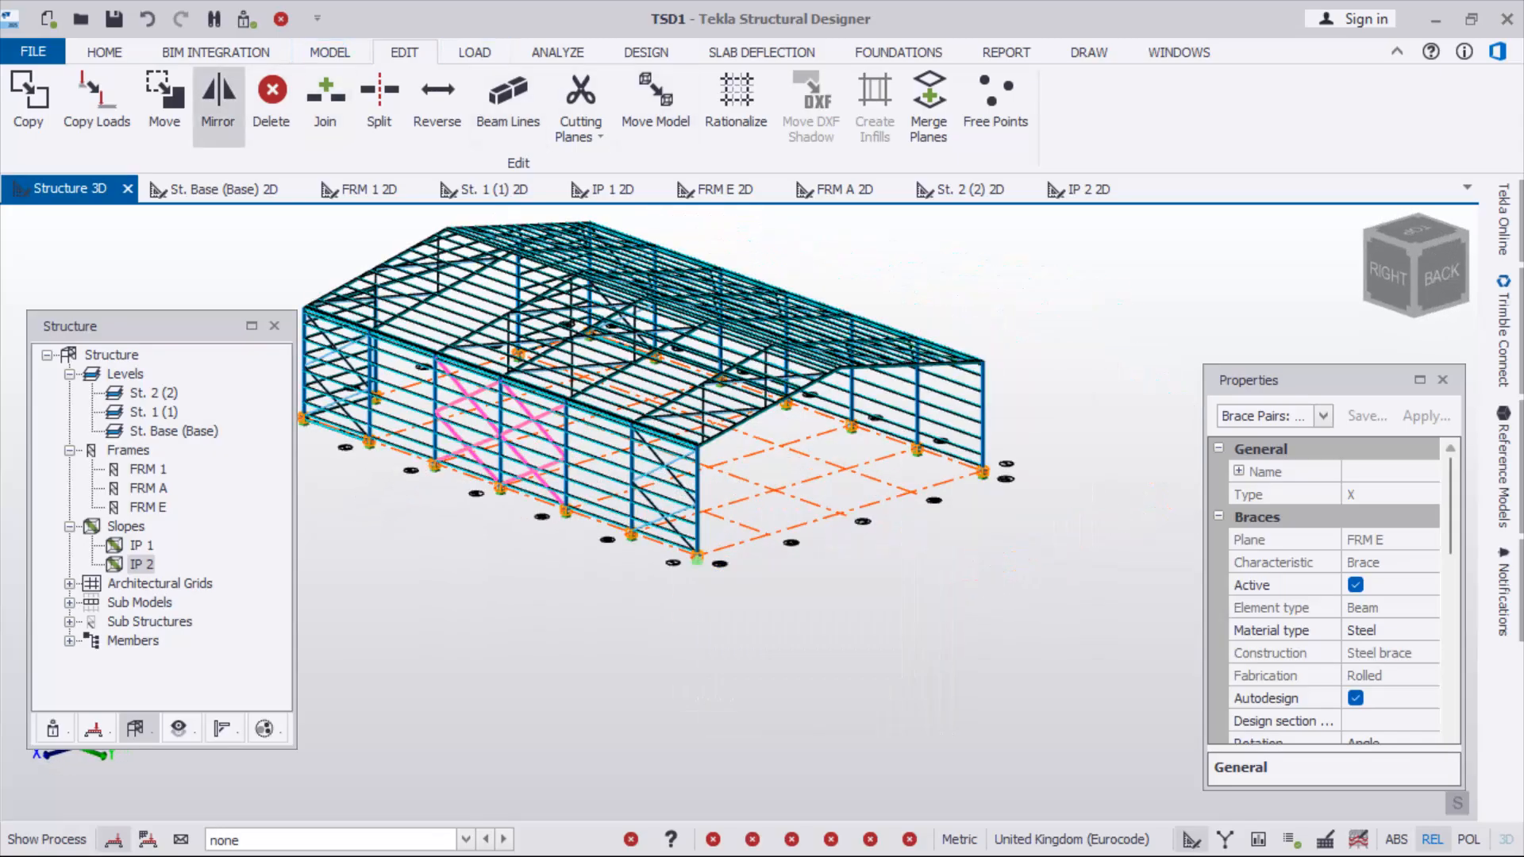
Mirror the selected wall bracing onto frame FRM A, using the base nodes at E/7 and A/7 as reference and destination
click(218, 103)
scroll(691, 555, up, 4)
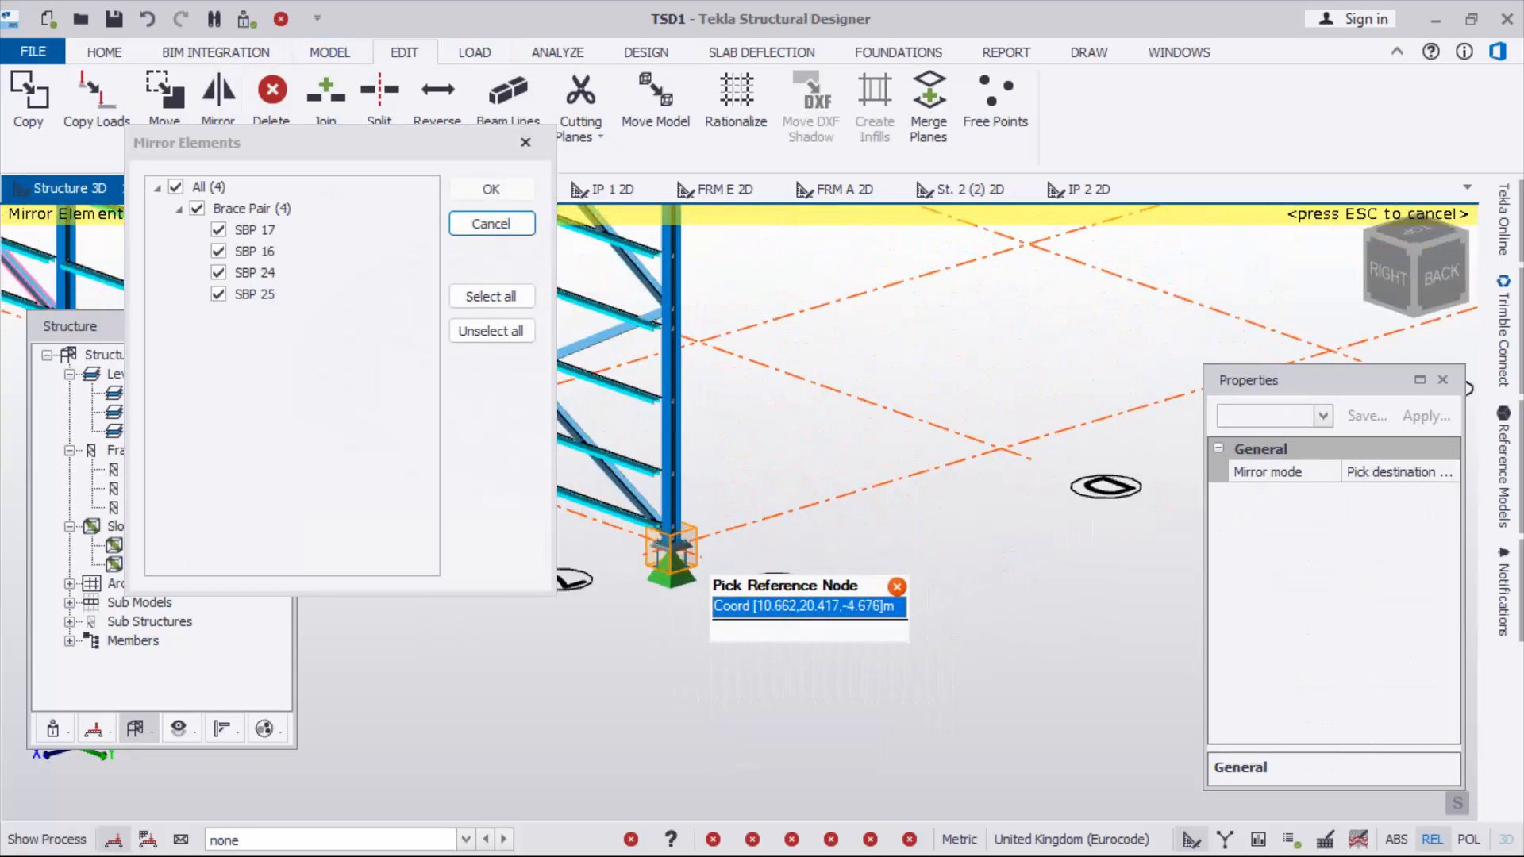
click(671, 546)
scroll(675, 556, down, 4)
scroll(881, 501, up, 5)
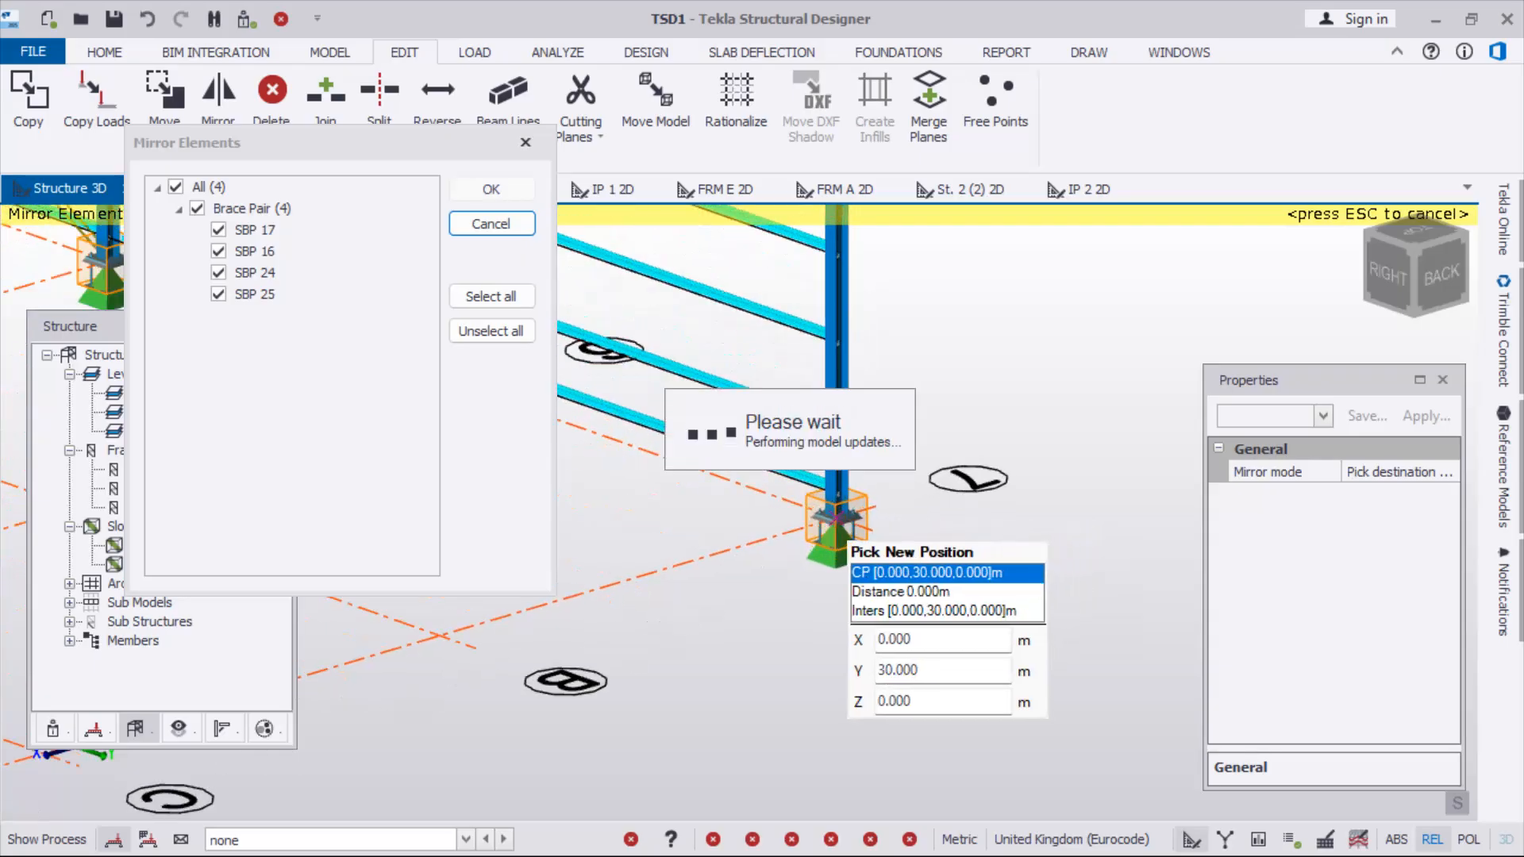
scroll(840, 530, down, 5)
Examine the mirrored wall bracing on frame FRM A by viewing the 3D model from the back, left and front
right_drag(992, 349, 722, 262)
scroll(861, 369, down, 2)
scroll(619, 520, up, 2)
right_drag(619, 520, 645, 596)
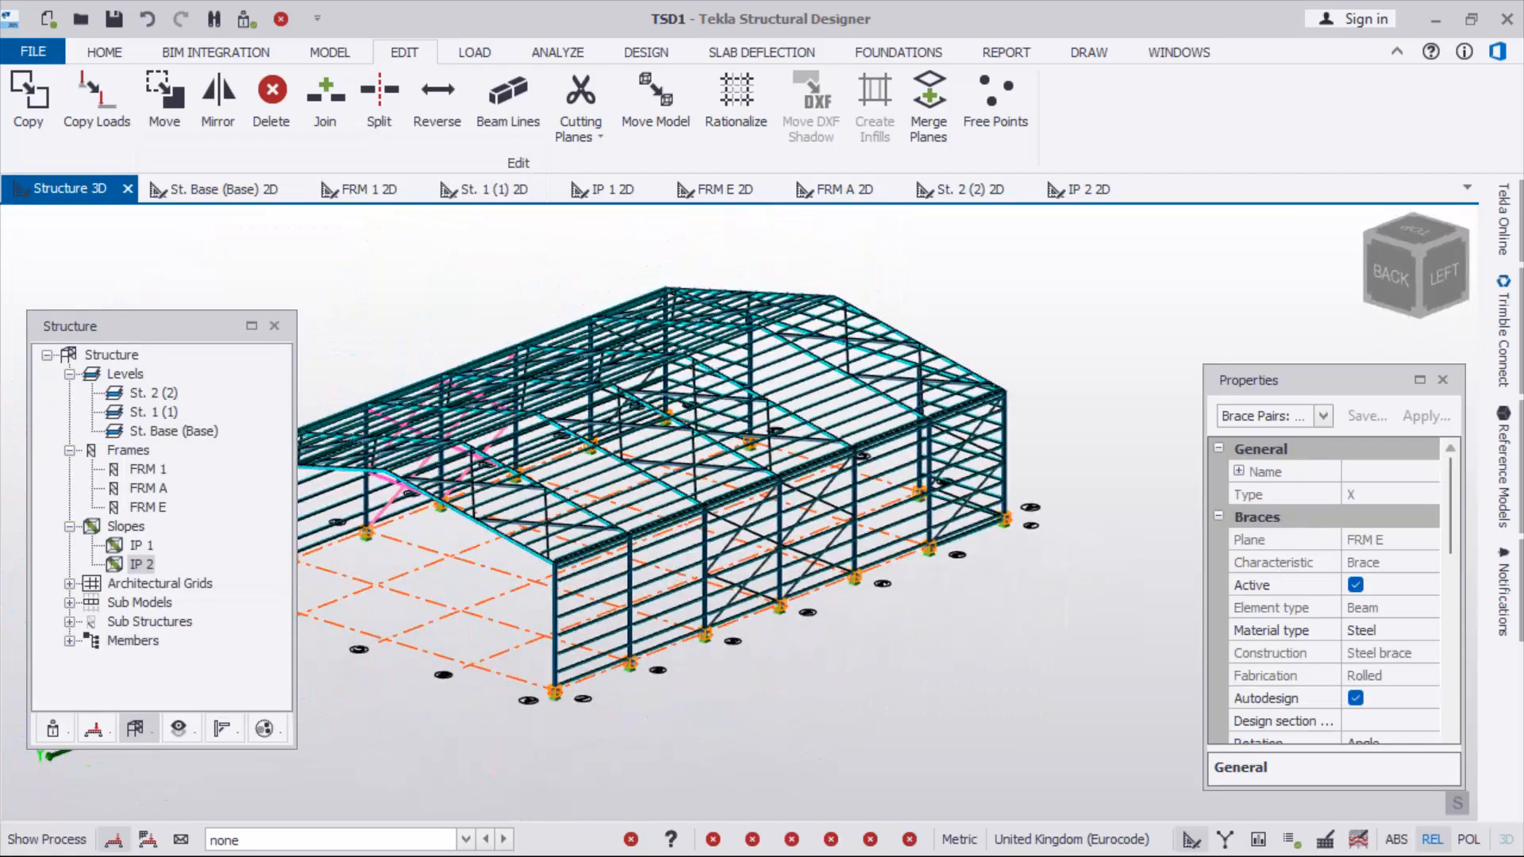
scroll(772, 569, down, 2)
right_drag(773, 568, 627, 536)
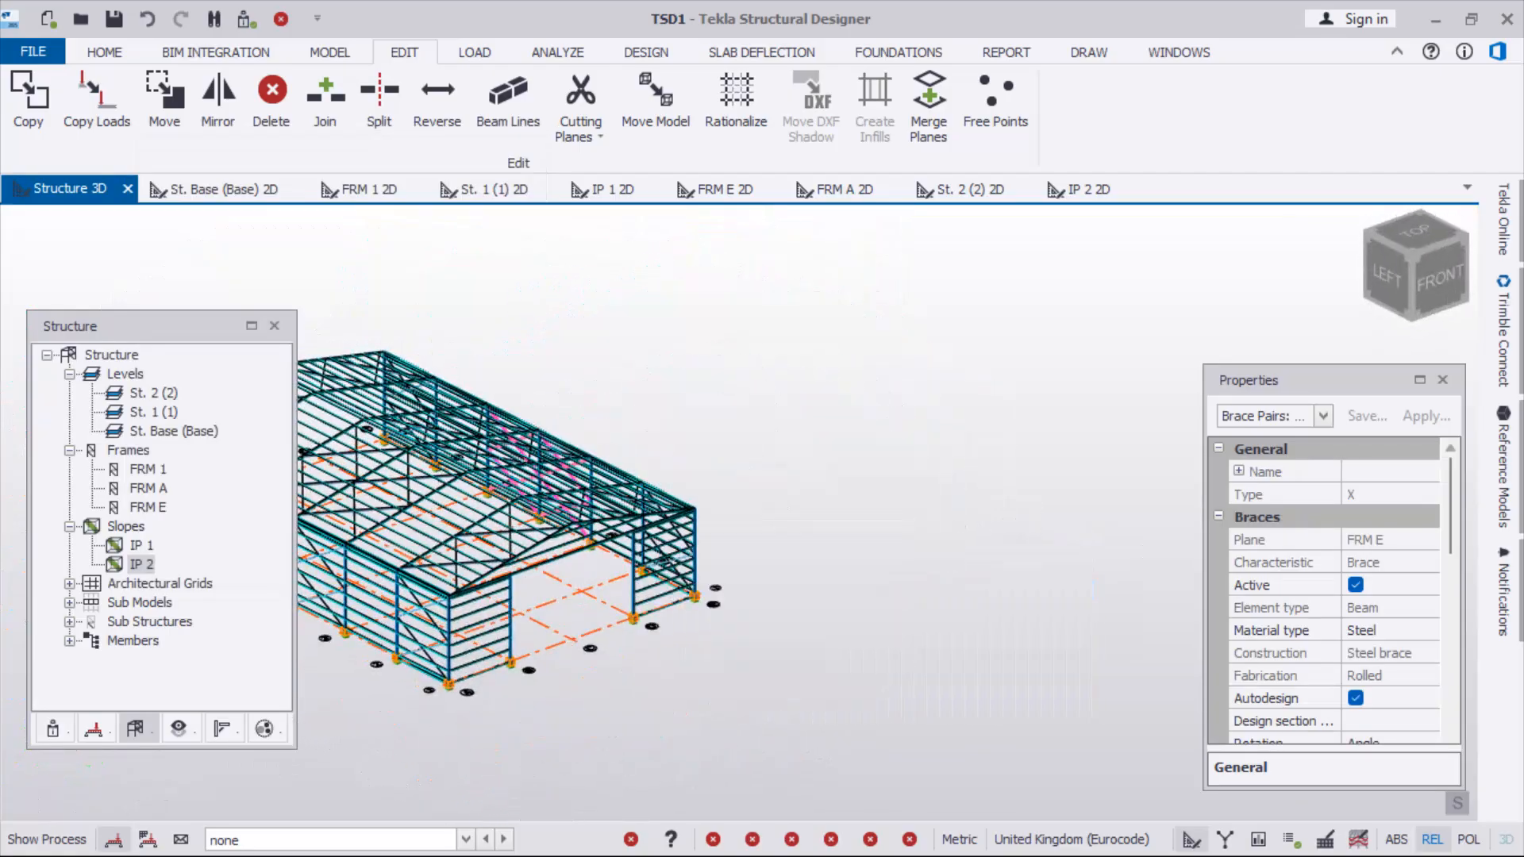
scroll(647, 596, up, 2)
scroll(647, 596, down, 2)
Select all side rails between gridlines A and B on the front gable, together with column B/1
middle_drag(647, 596, 823, 502)
scroll(742, 540, up, 2)
scroll(585, 565, up, 5)
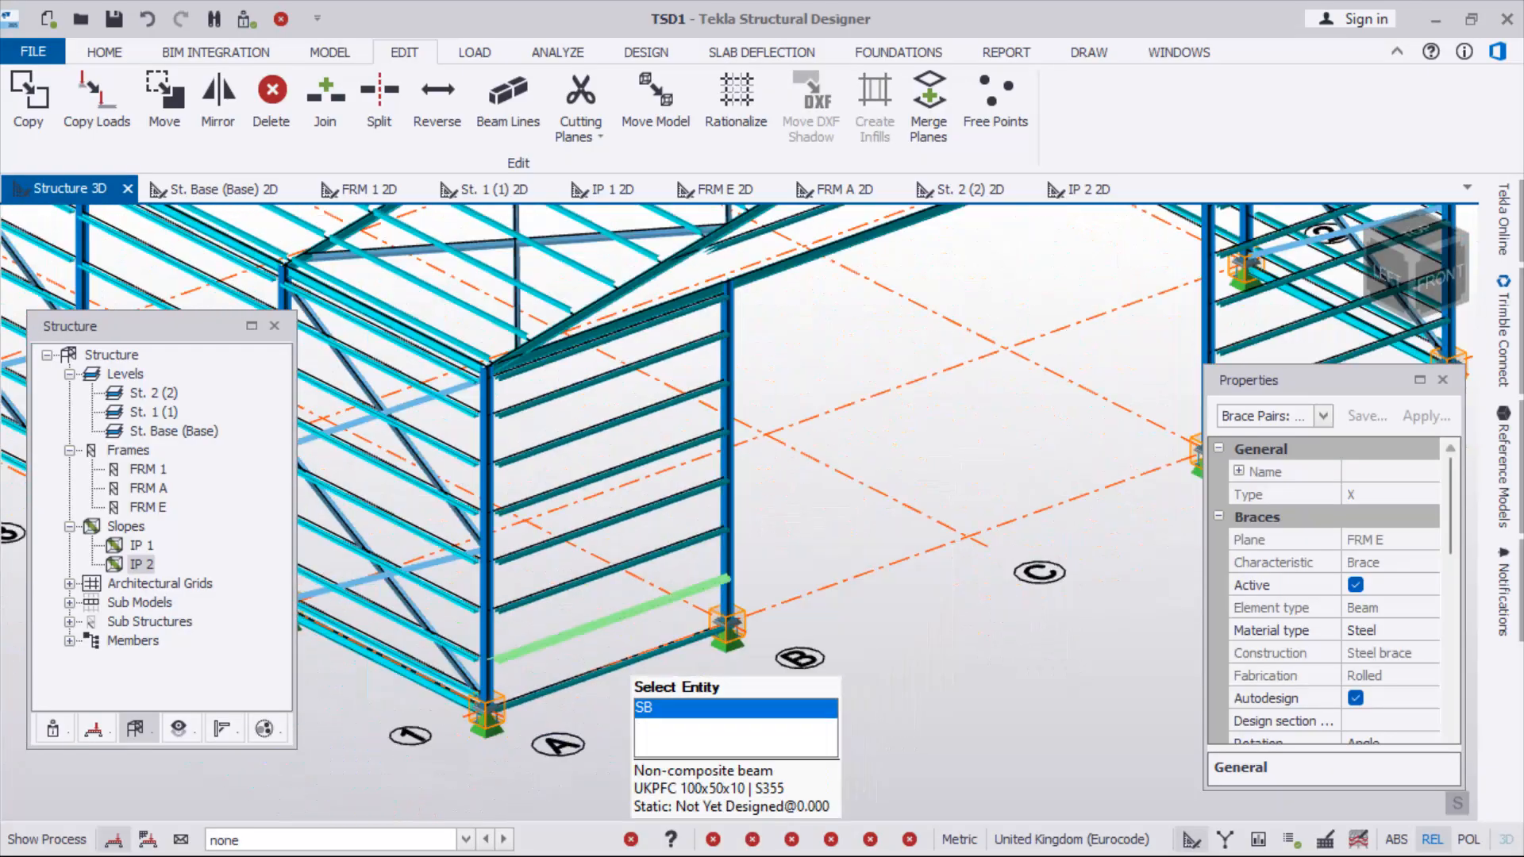
click(620, 664)
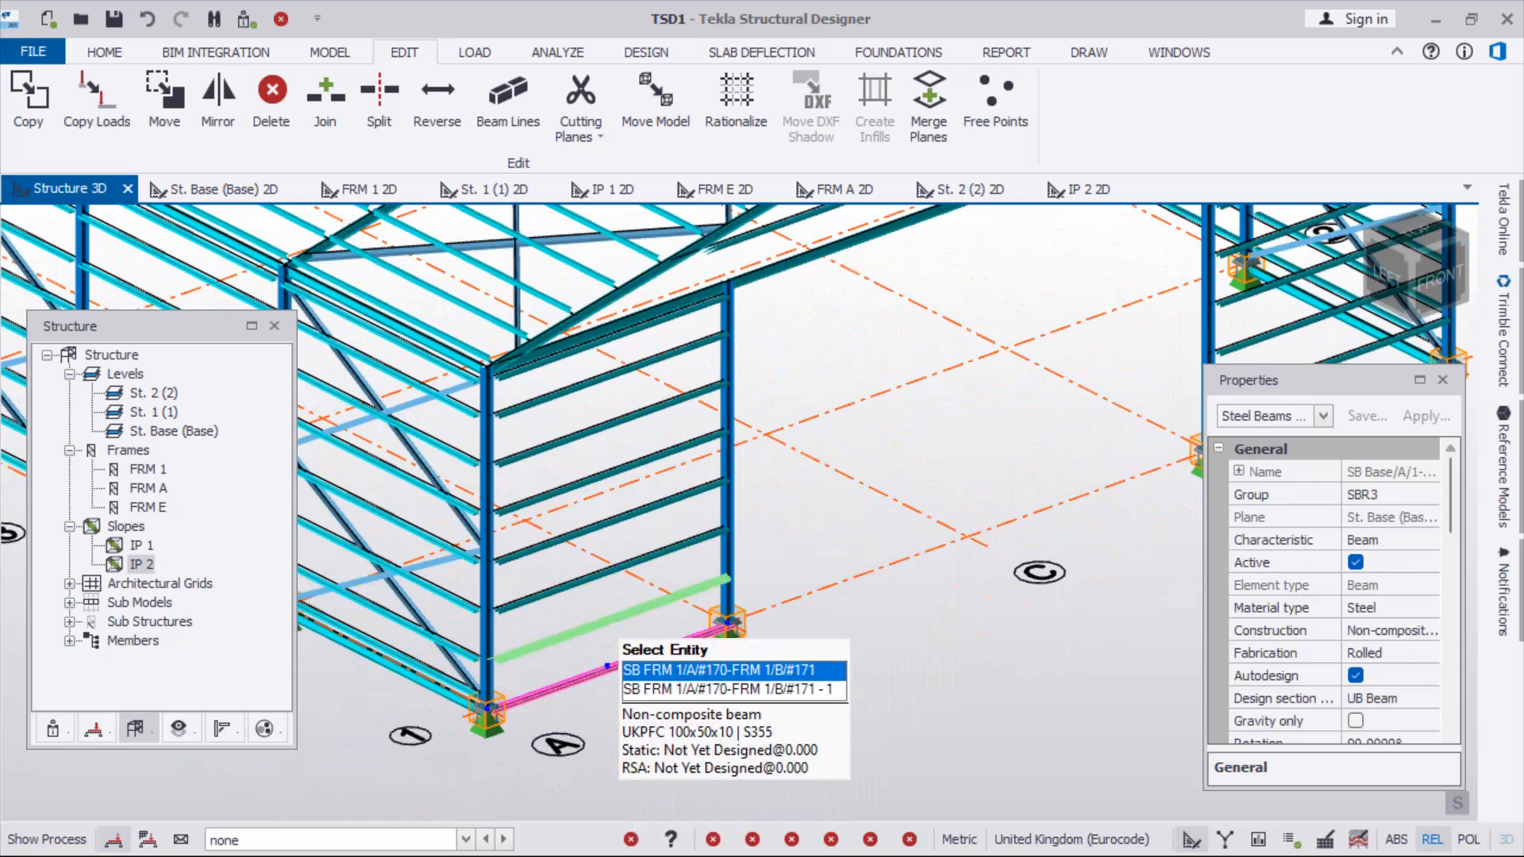
ctrl+click(605, 621)
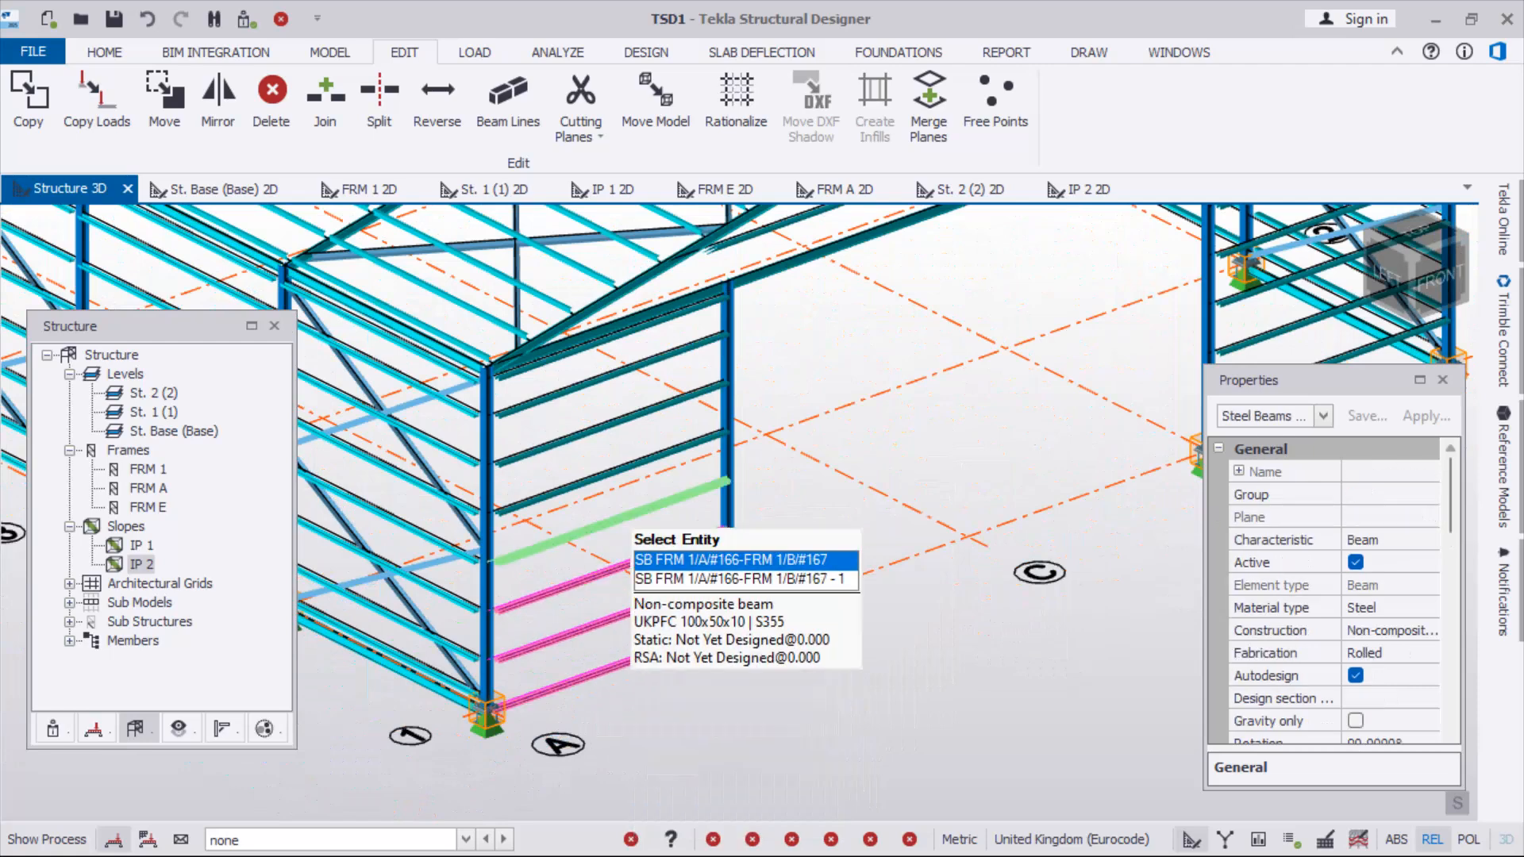
ctrl+click(611, 471)
ctrl+click(555, 442)
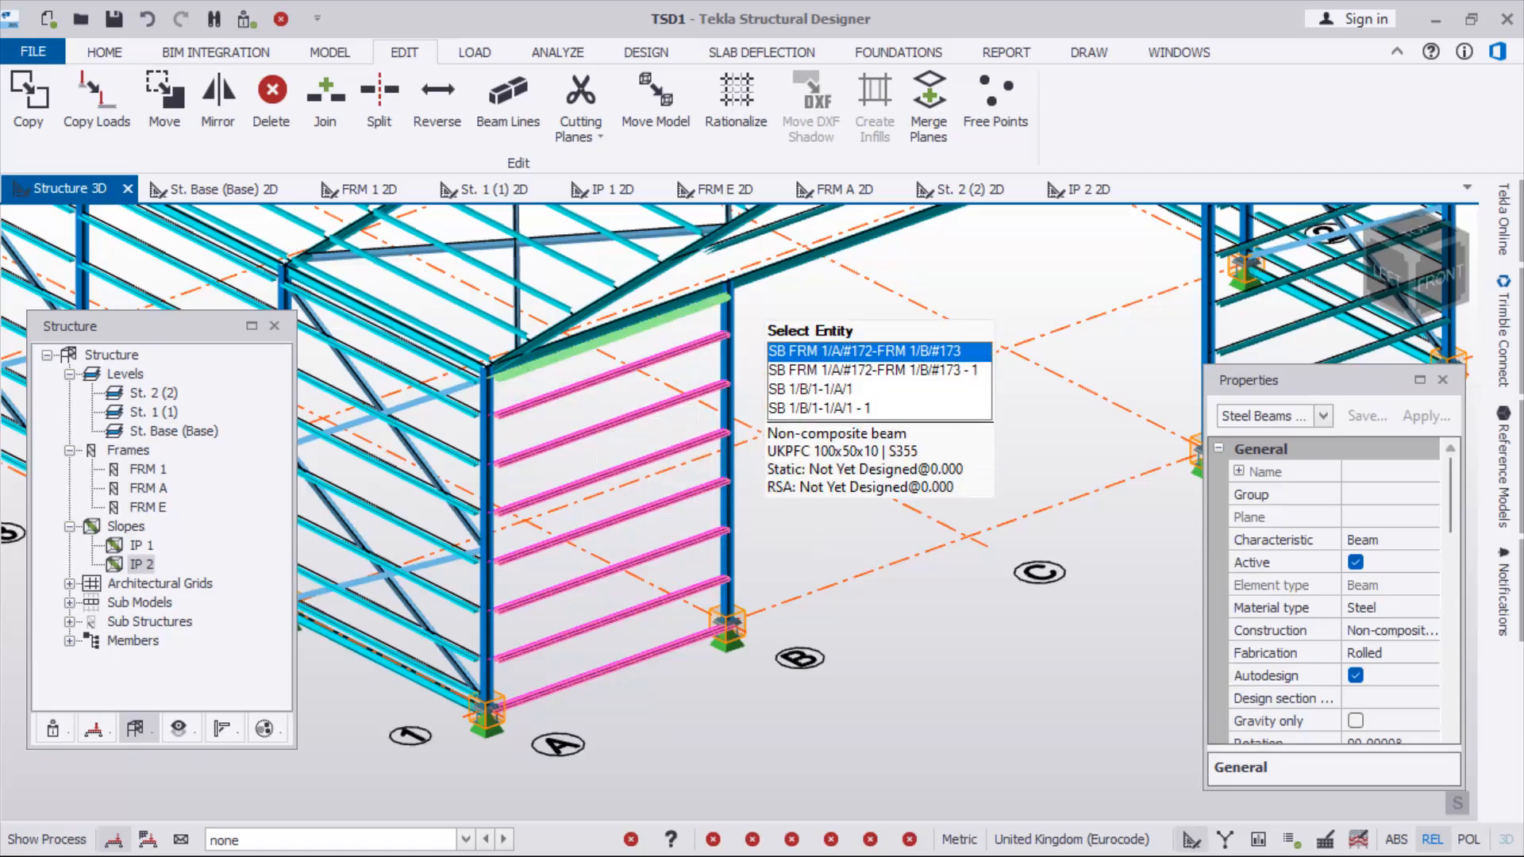
ctrl+click(659, 321)
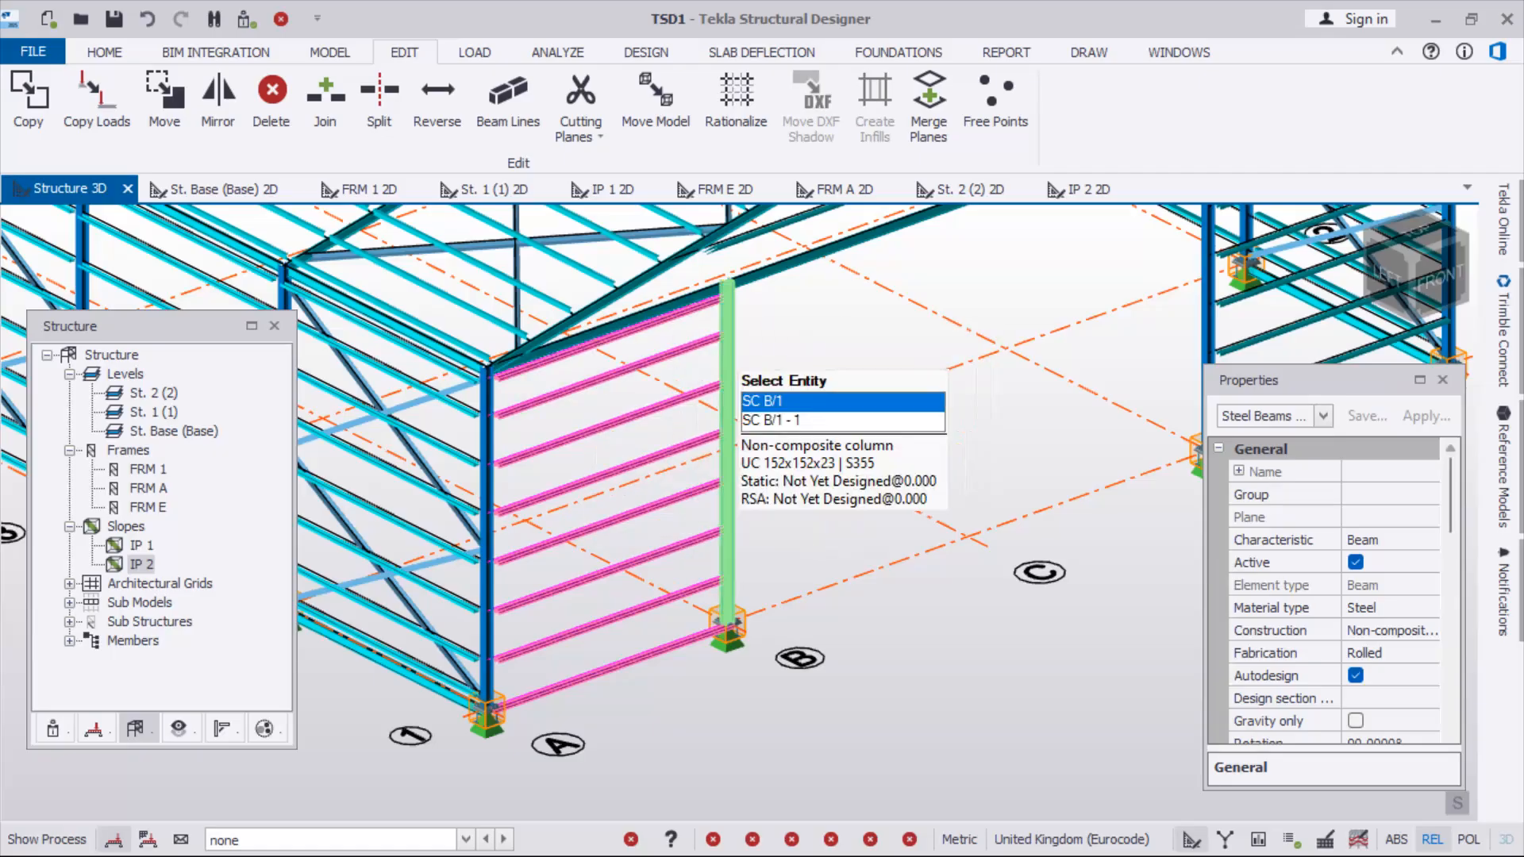
ctrl+click(721, 432)
Add the beam between columns B/1 and D/1, the adjoining A–B beam and the gable rails above the opening to the selection
scroll(659, 504, down, 3)
scroll(825, 313, up, 4)
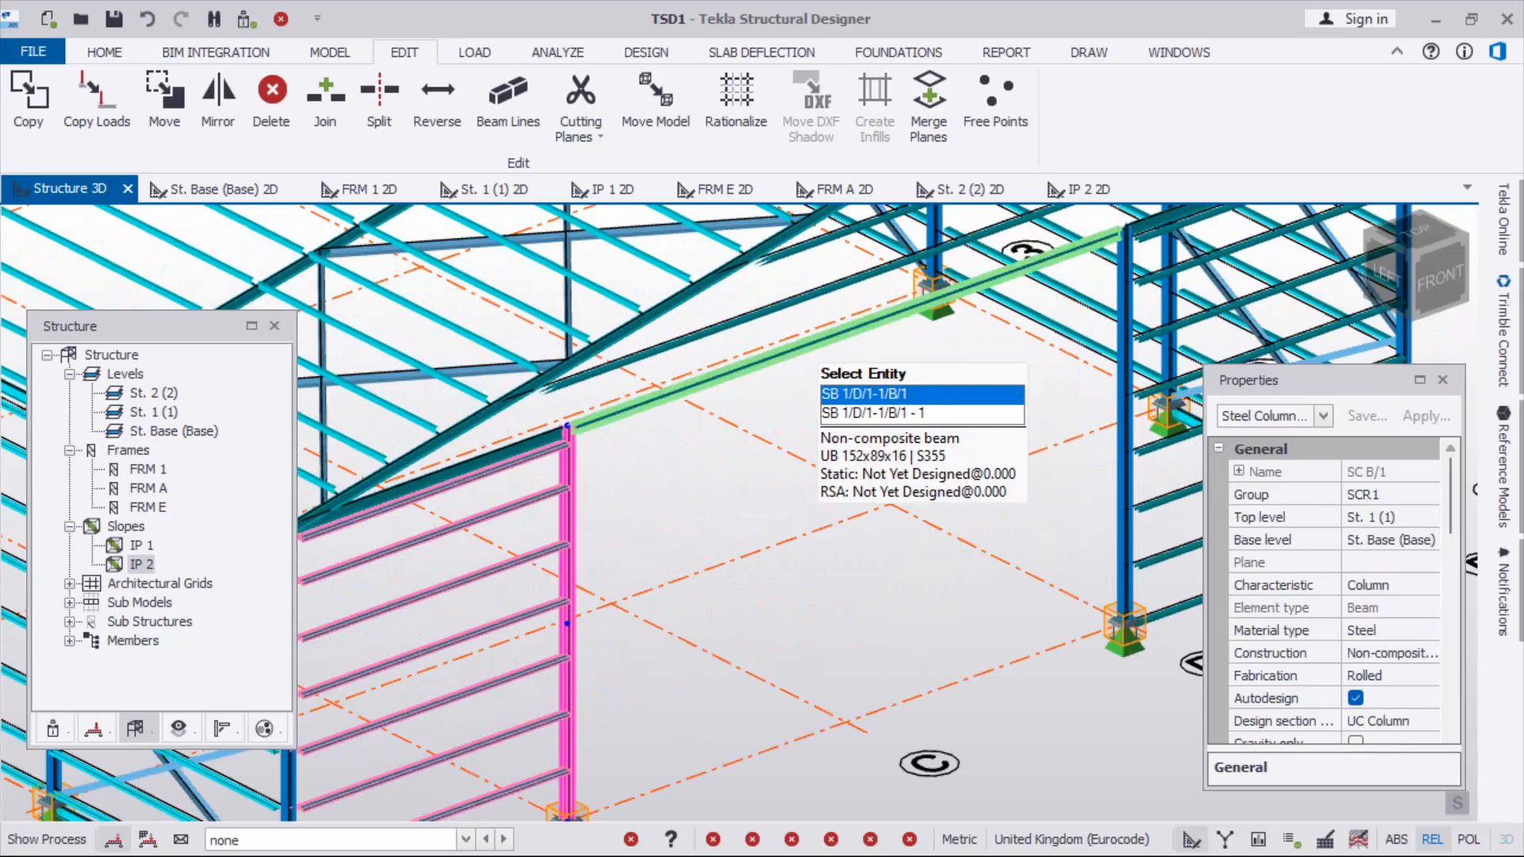
ctrl+click(810, 341)
ctrl+click(521, 447)
ctrl+click(653, 349)
scroll(673, 475, down, 4)
scroll(698, 393, up, 3)
scroll(727, 401, up, 3)
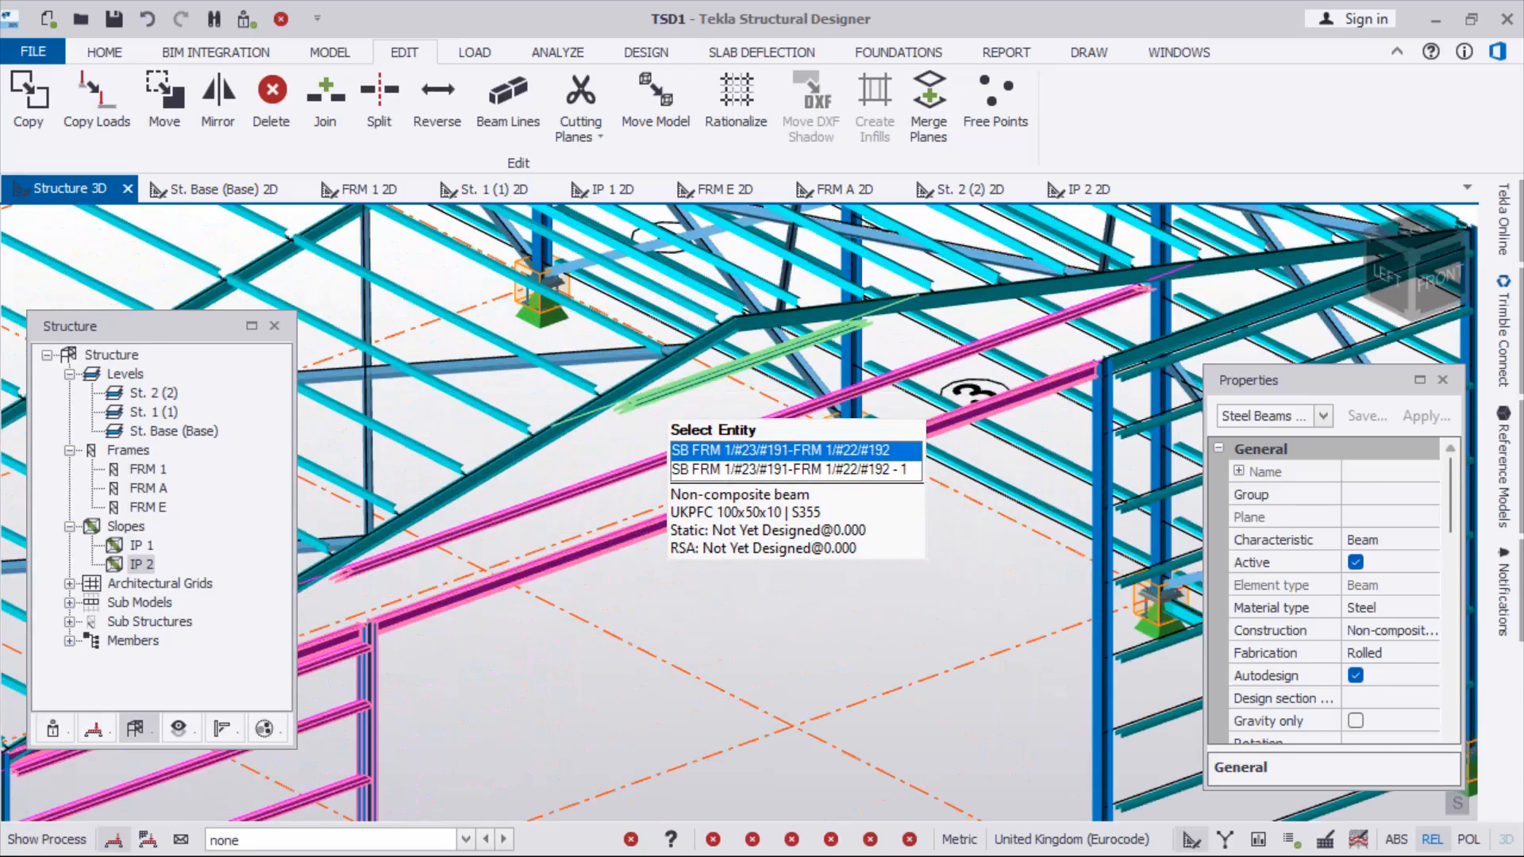
scroll(666, 418, down, 4)
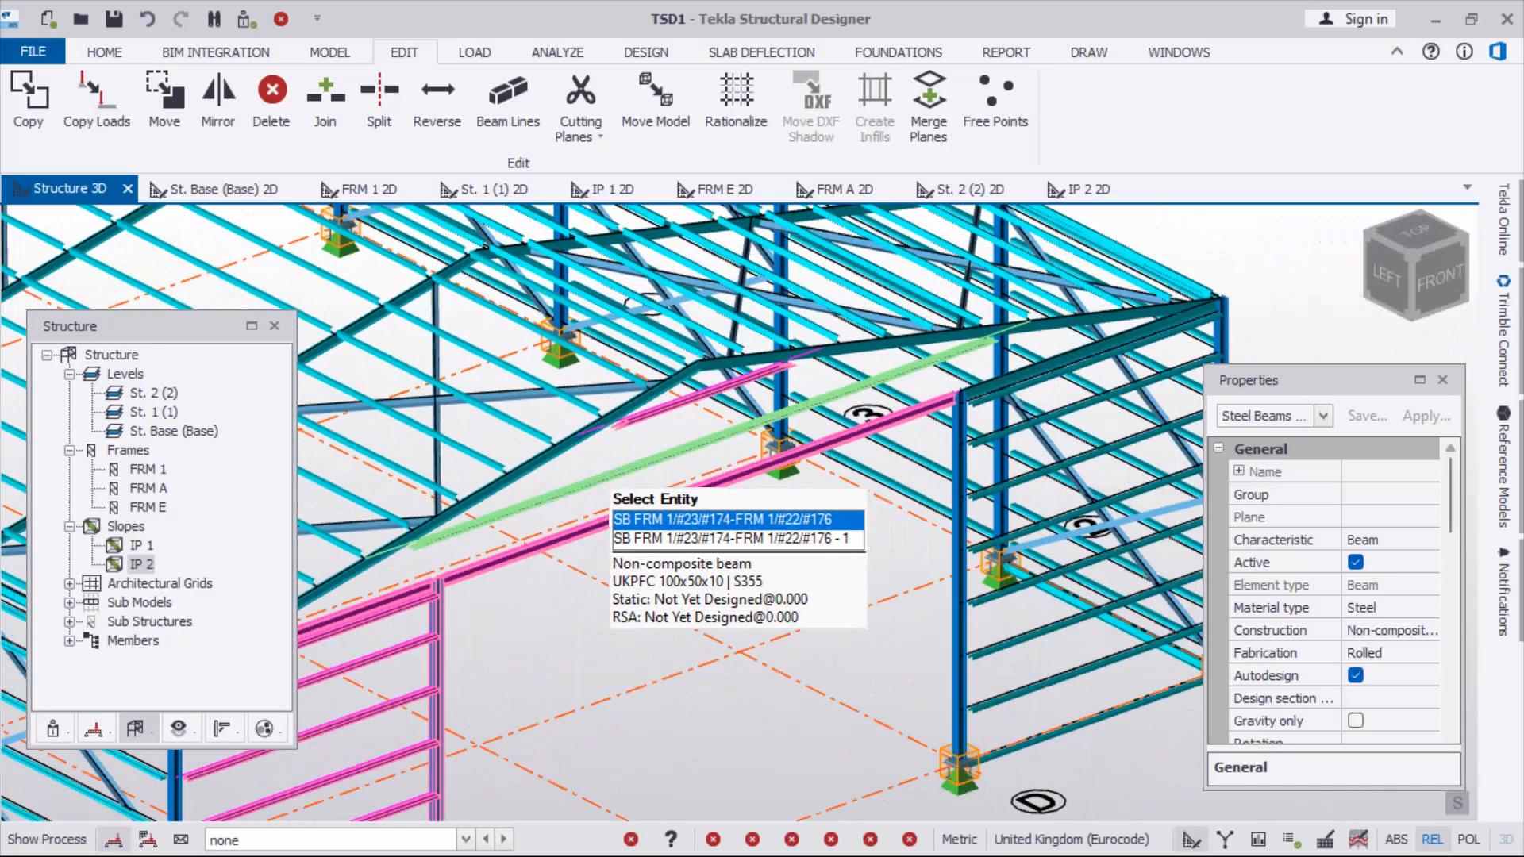
scroll(853, 621, up, 4)
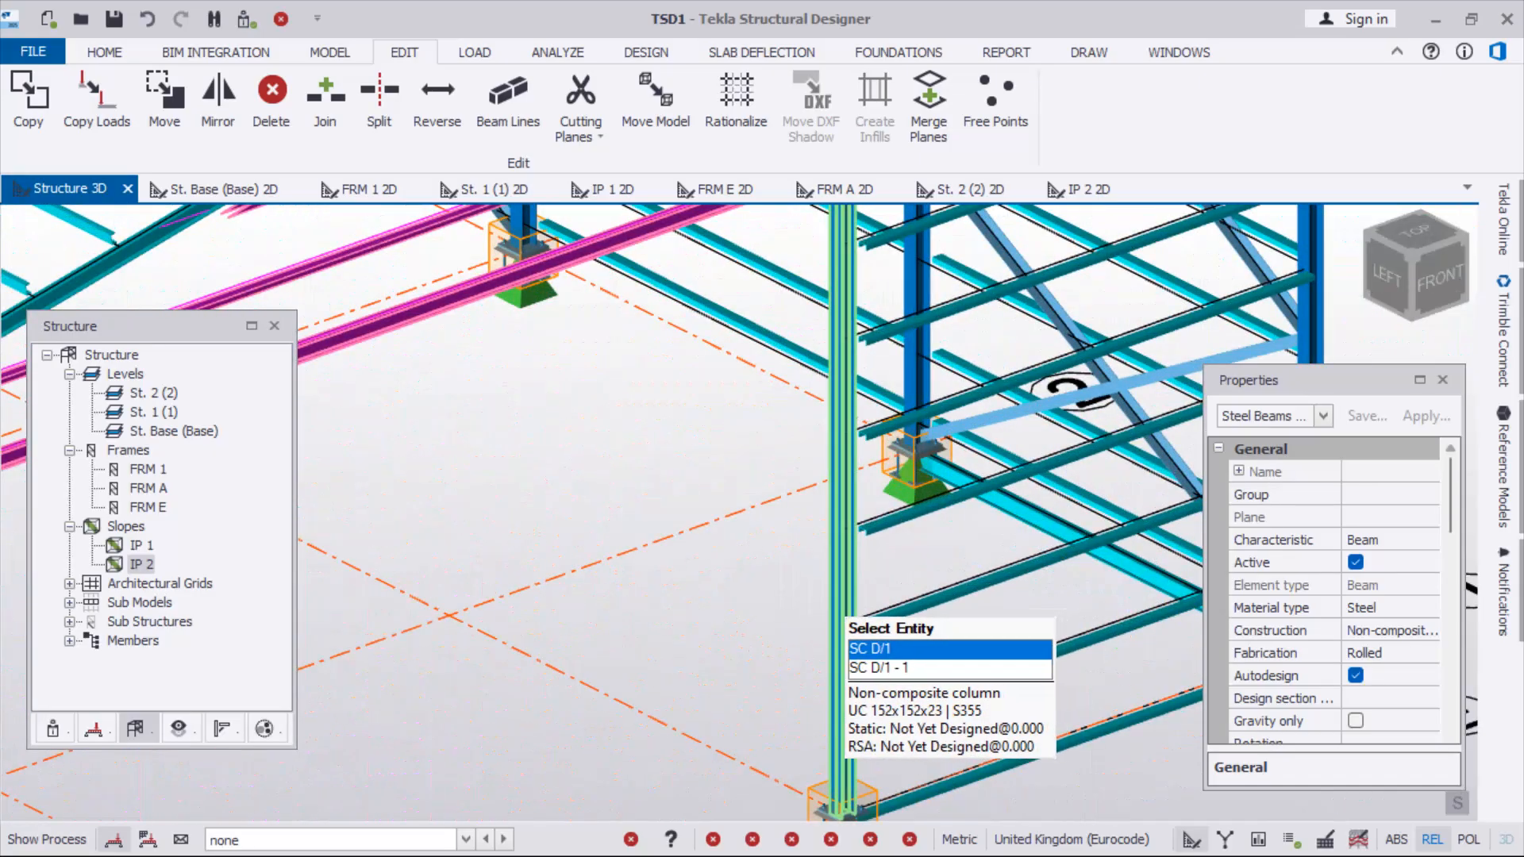
Add column D/1, the side rails between gridlines D and E, and the D–E top beam to the selection
ctrl+click(843, 614)
ctrl+click(898, 621)
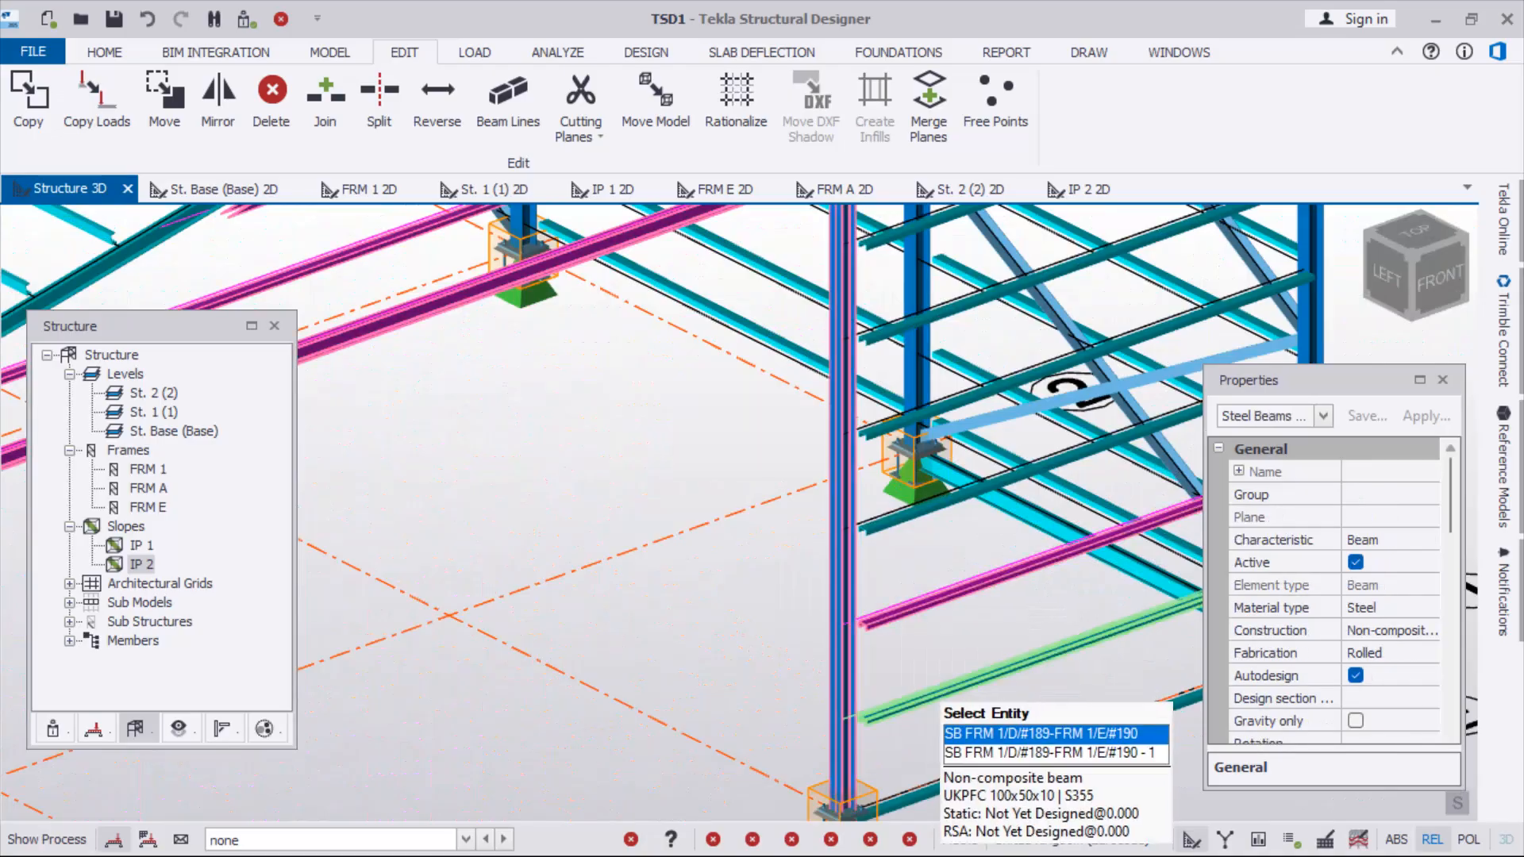
ctrl+click(930, 695)
ctrl+click(937, 785)
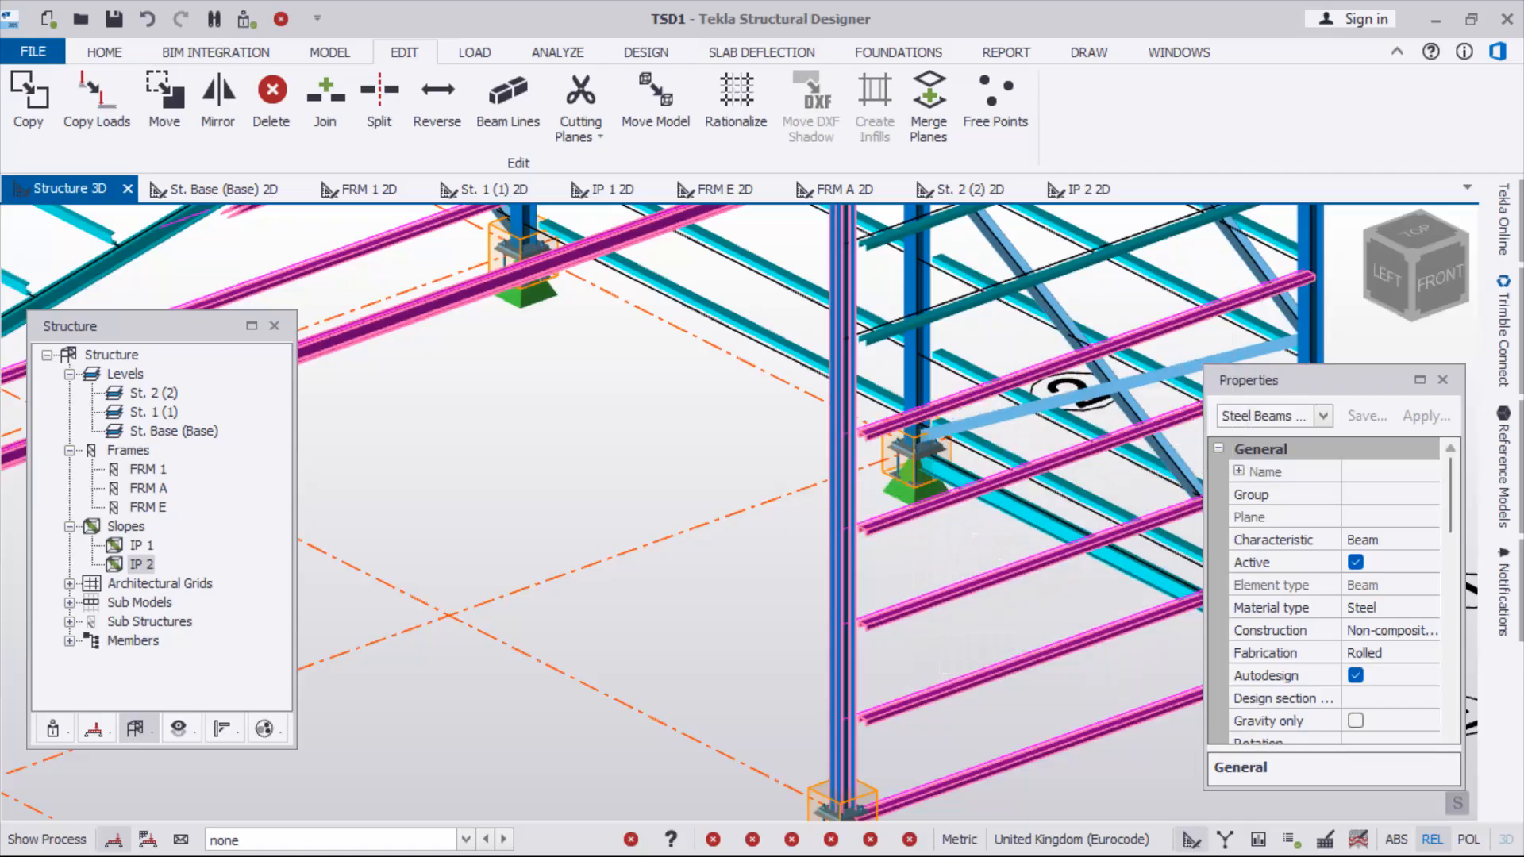
scroll(969, 341, down, 2)
scroll(782, 508, down, 2)
scroll(853, 377, up, 4)
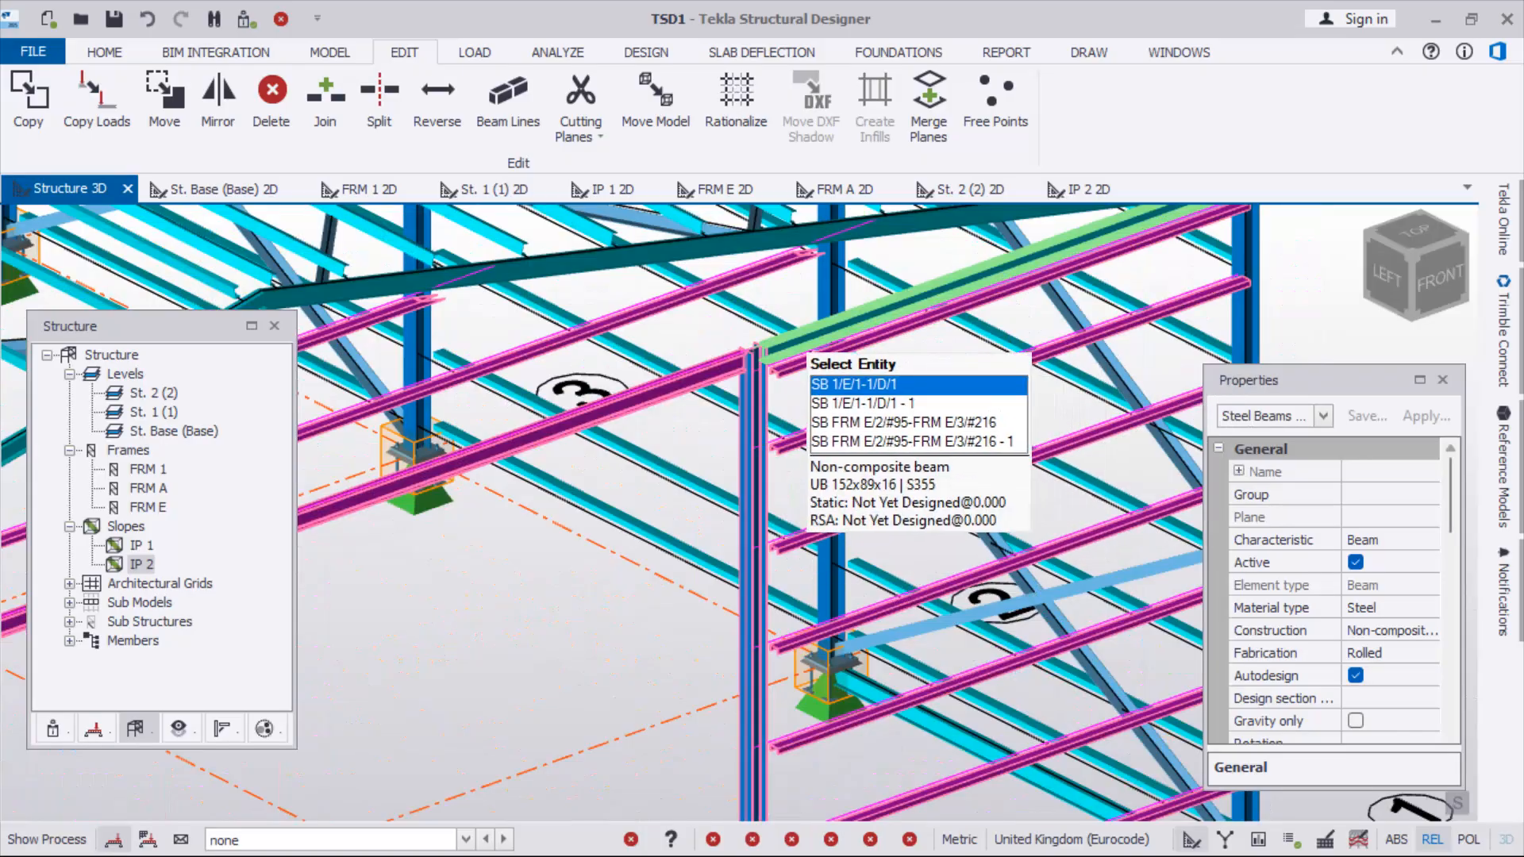
scroll(806, 358, down, 6)
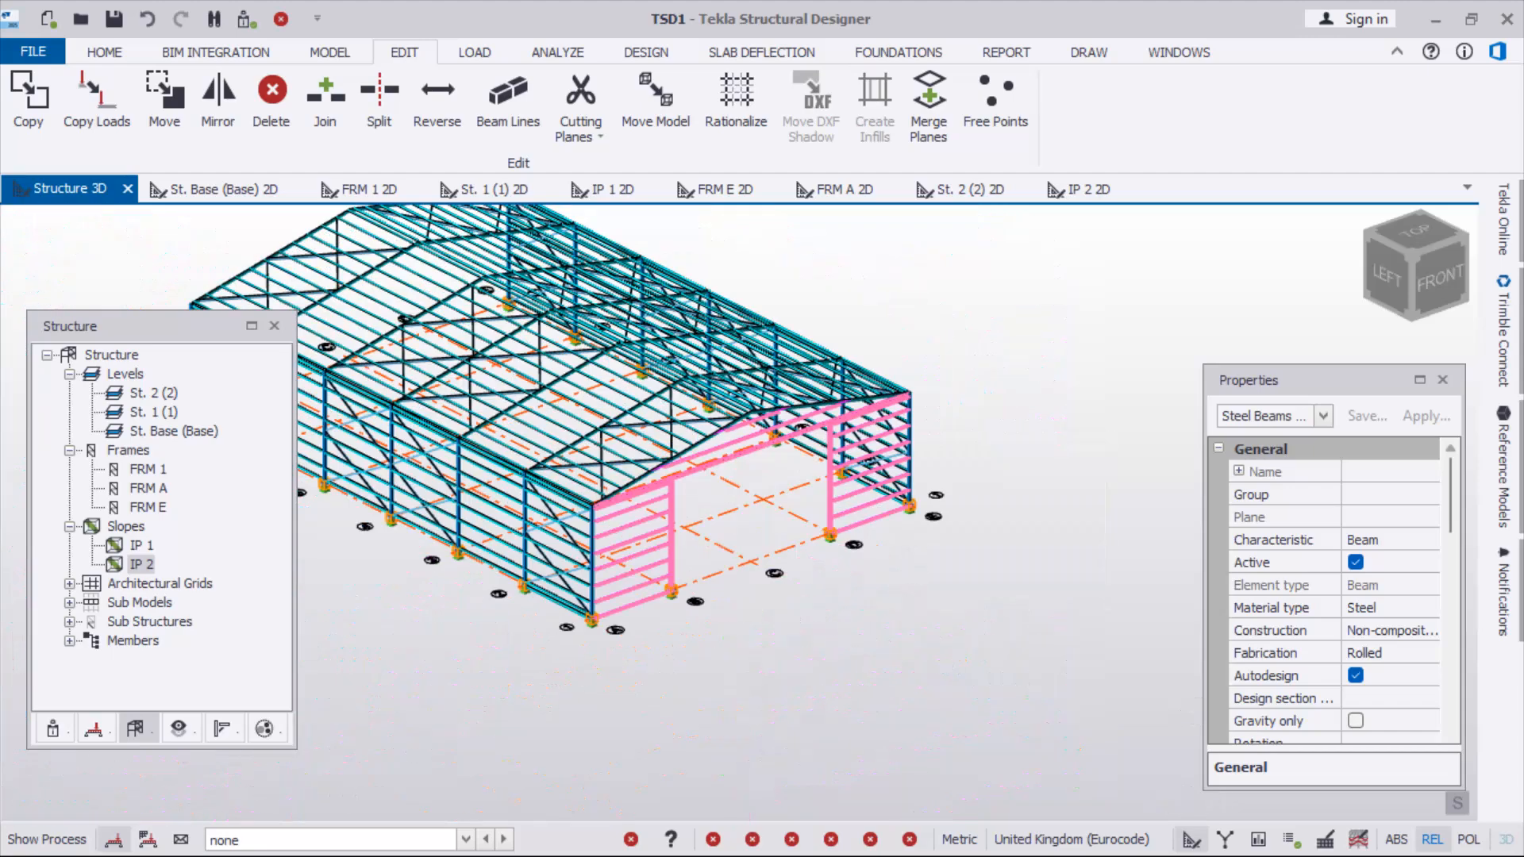
scroll(968, 417, down, 3)
scroll(515, 401, up, 4)
scroll(485, 432, down, 3)
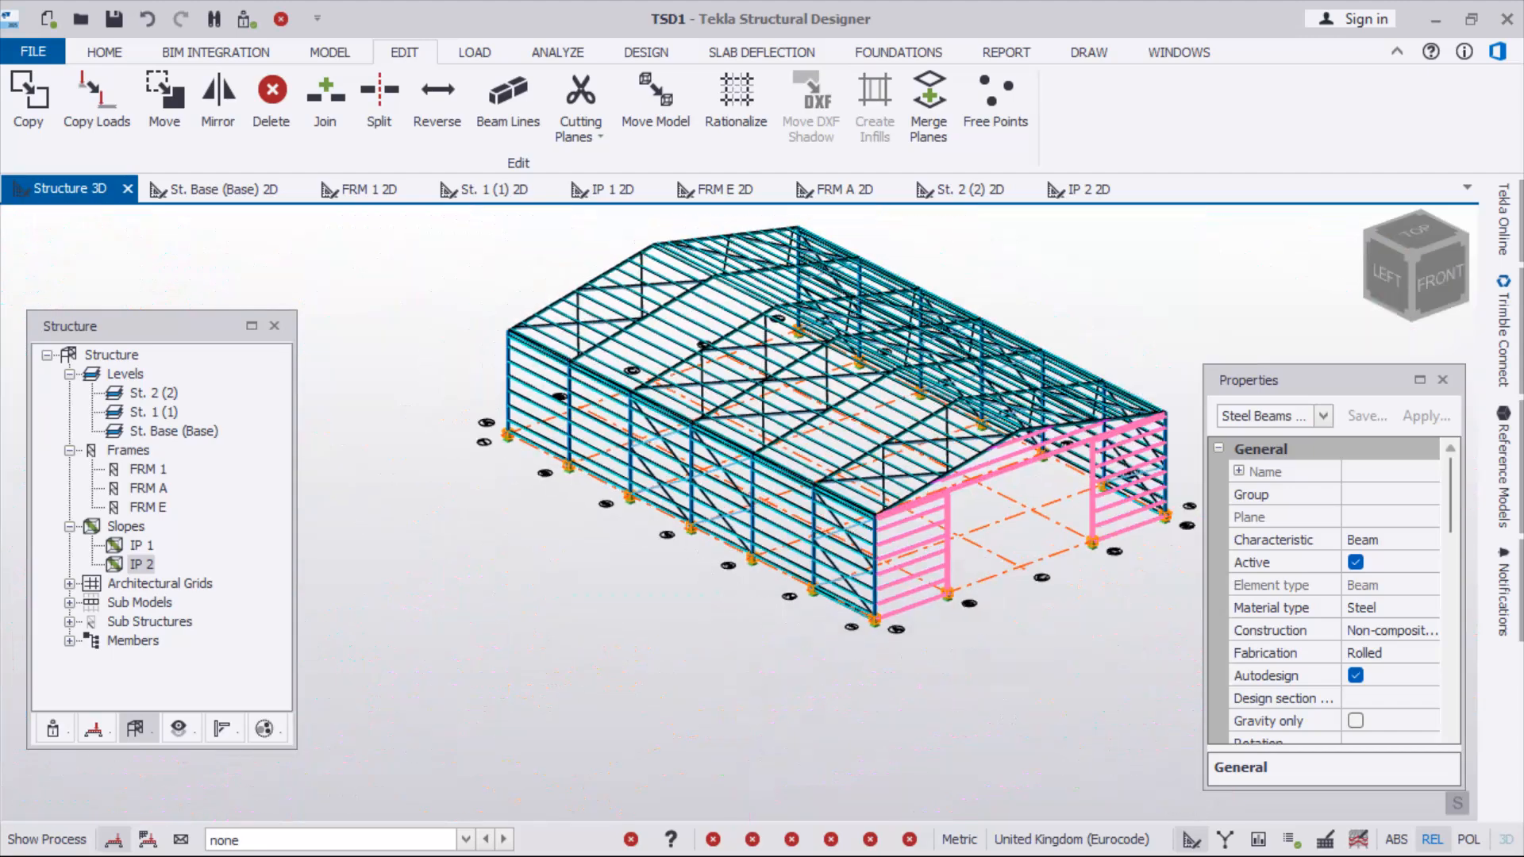
Mirror all selected front gable beams, rails, columns, supports and base plates onto the rear gable at gridline 7, then clear the selection
click(218, 99)
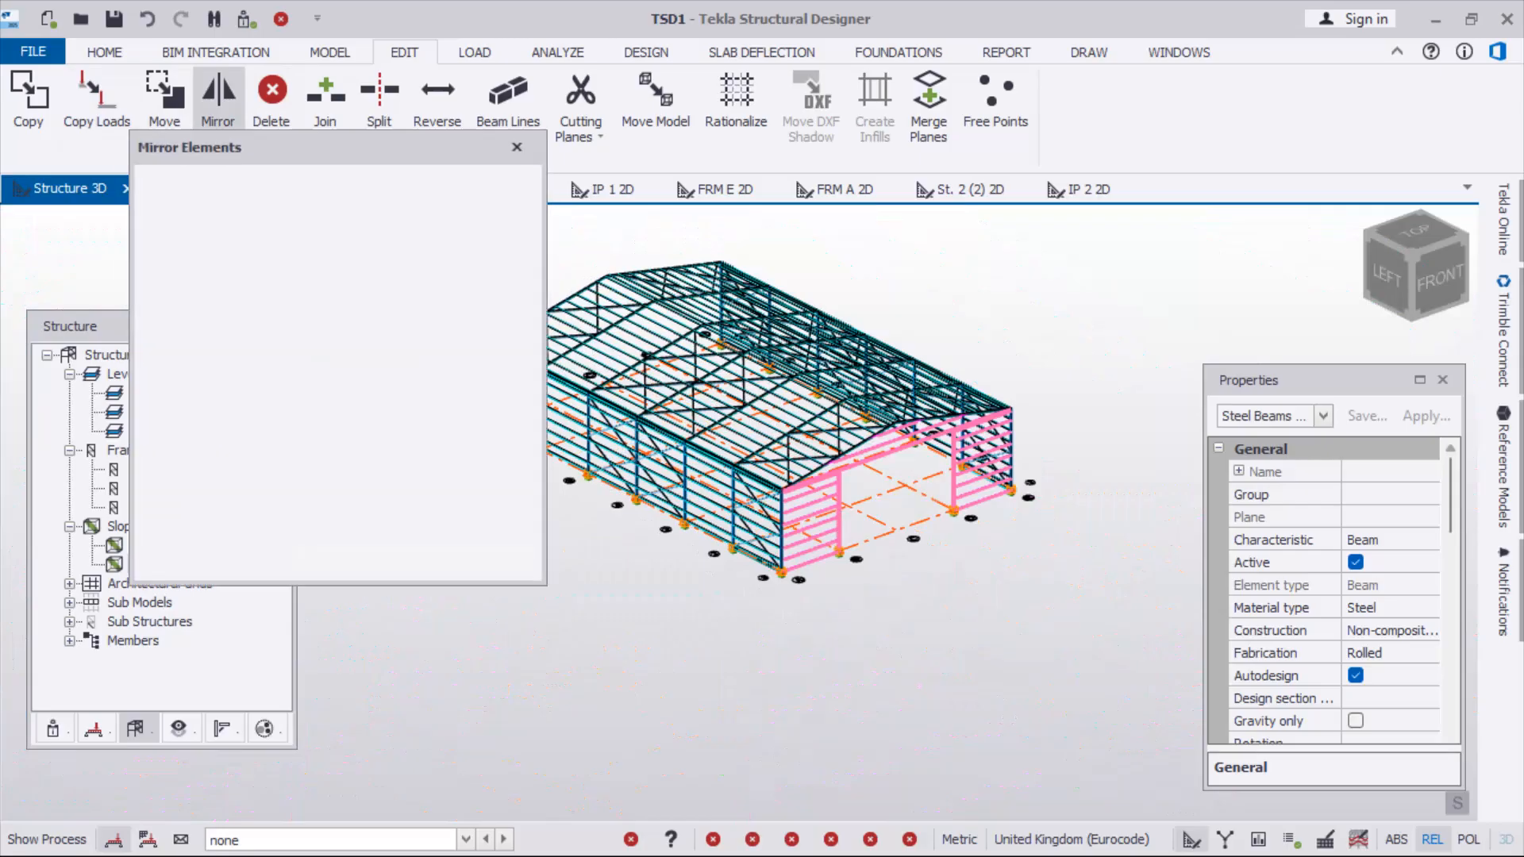
scroll(687, 544, up, 6)
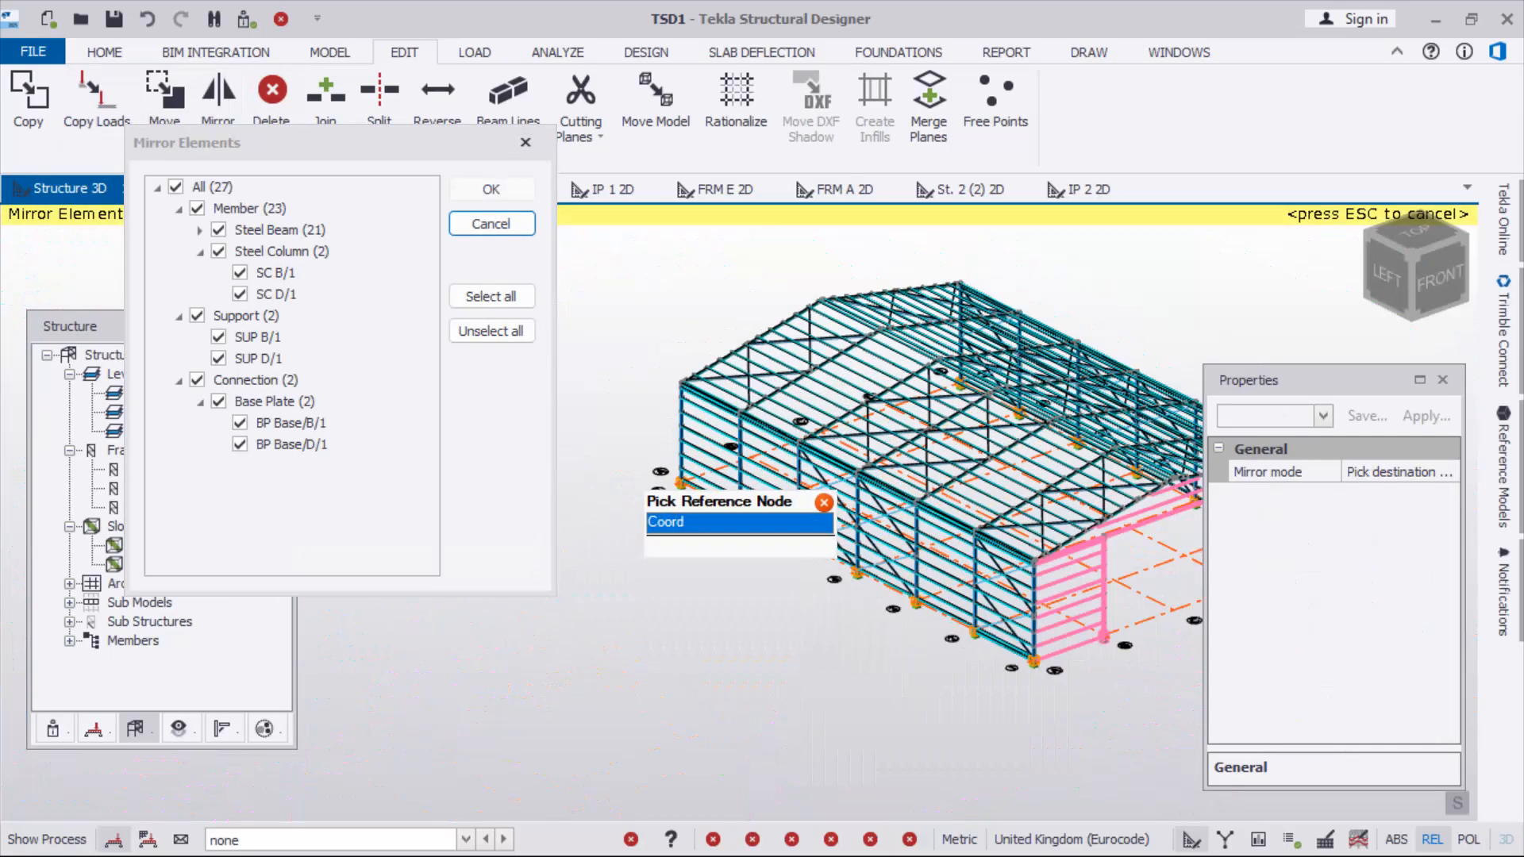
click(960, 623)
scroll(960, 623, down, 5)
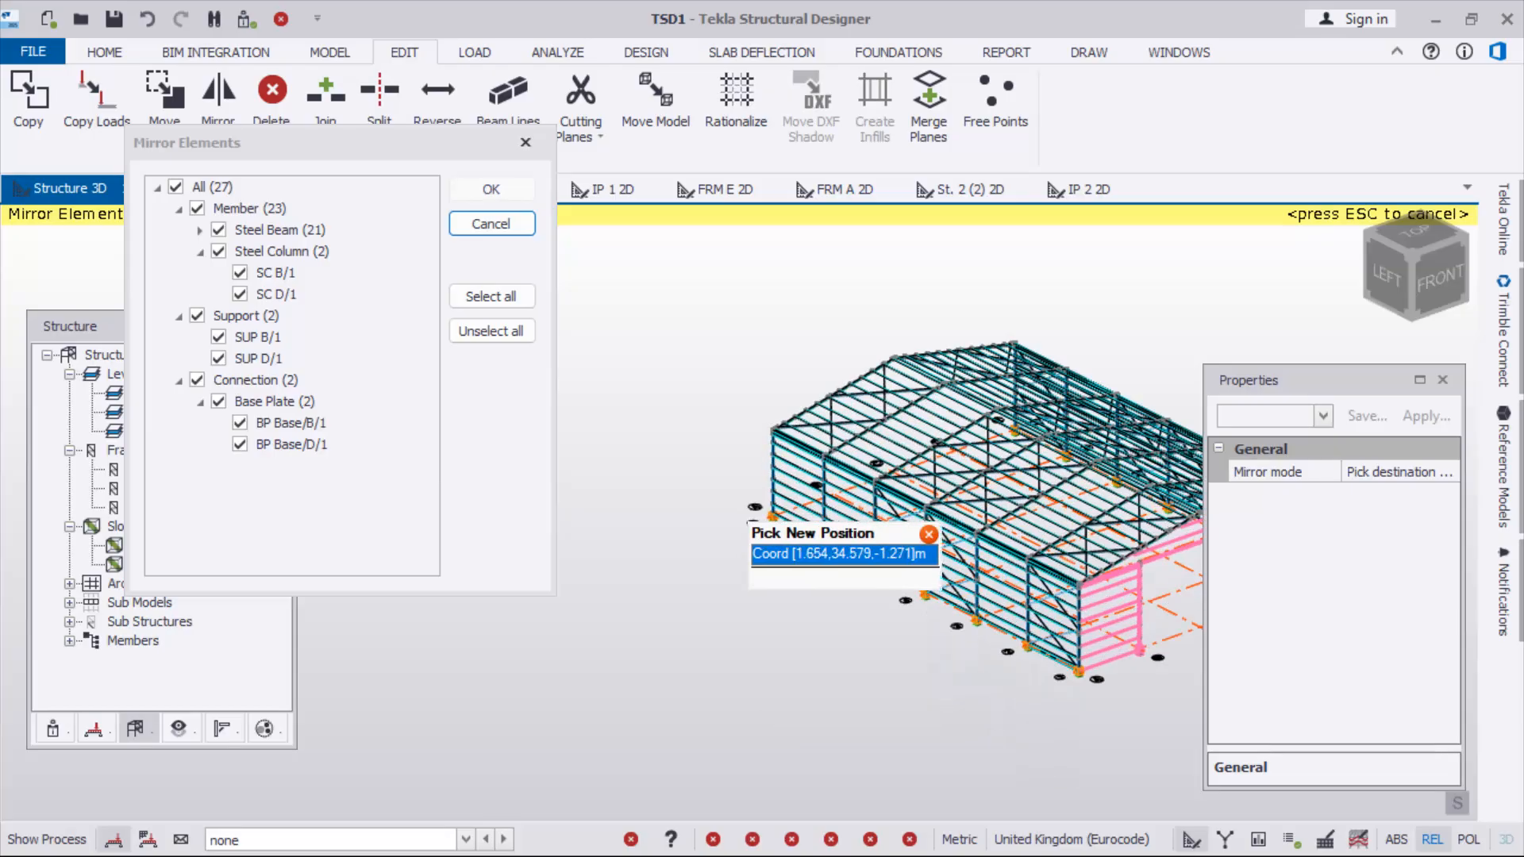
scroll(758, 525, up, 4)
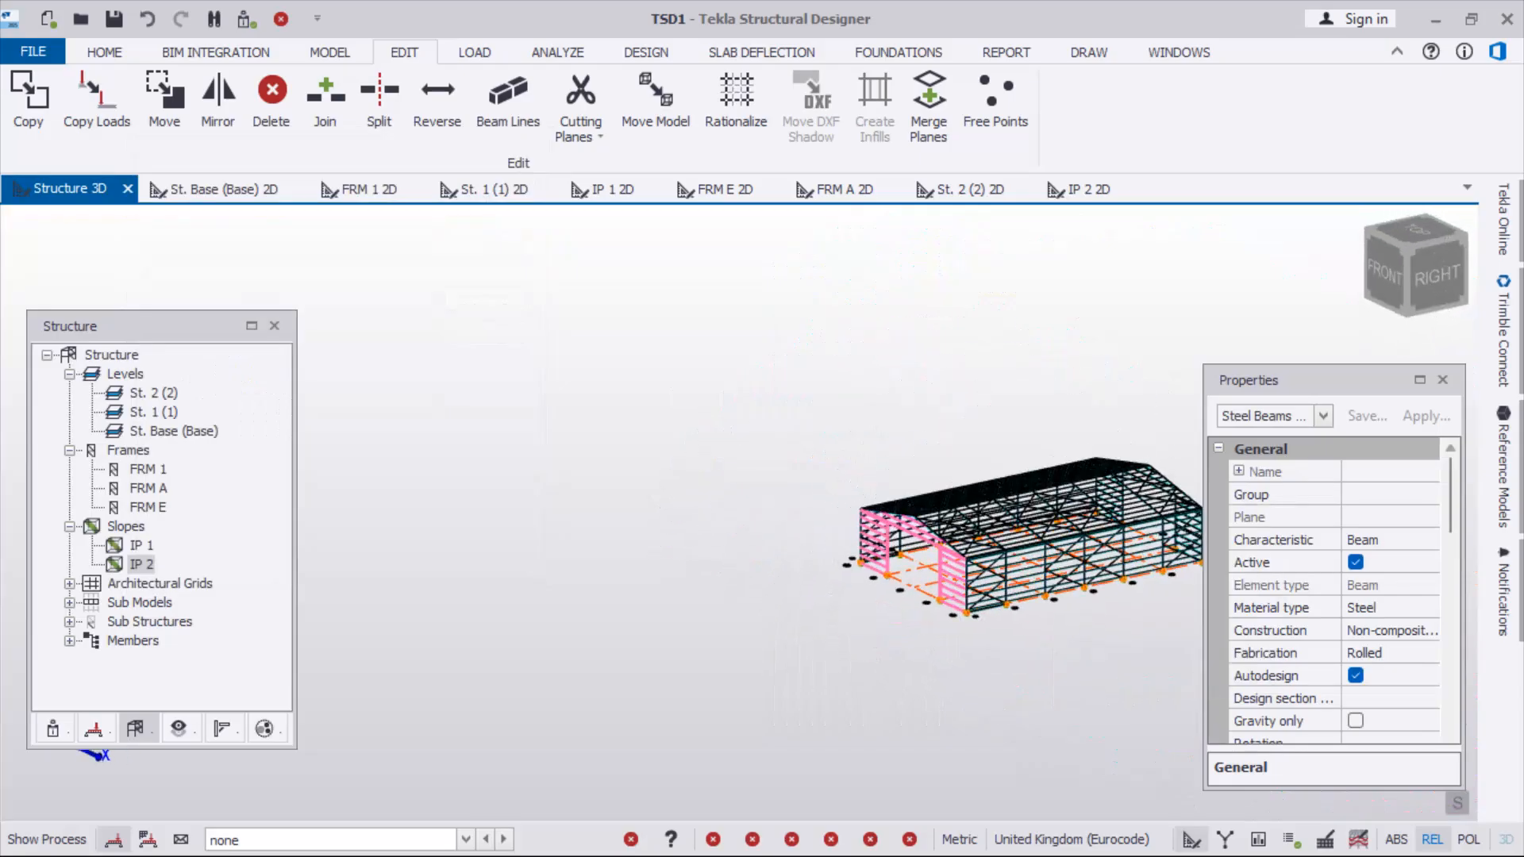
scroll(635, 492, down, 1)
scroll(1052, 548, up, 6)
key(Escape)
Examine the completed 3D model from the front and right, checking the front gable opening, side wall bracing and roof members
scroll(837, 436, down, 2)
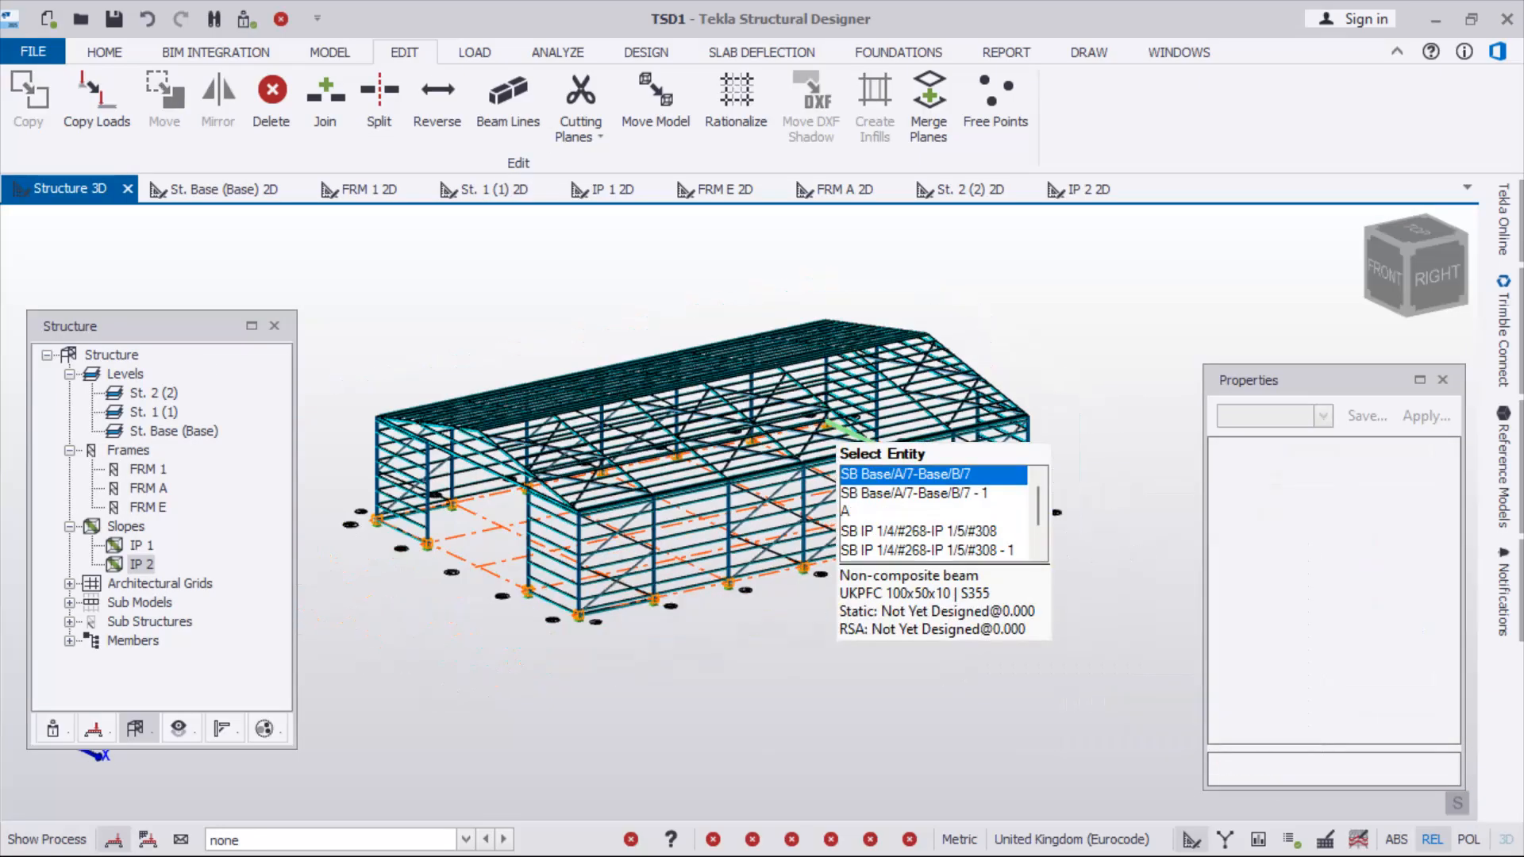
right_drag(984, 444, 730, 551)
scroll(944, 530, up, 3)
scroll(973, 546, down, 4)
scroll(830, 619, up, 5)
scroll(892, 655, down, 2)
right_drag(893, 655, 1028, 629)
scroll(817, 539, down, 2)
scroll(842, 608, down, 2)
scroll(509, 516, up, 3)
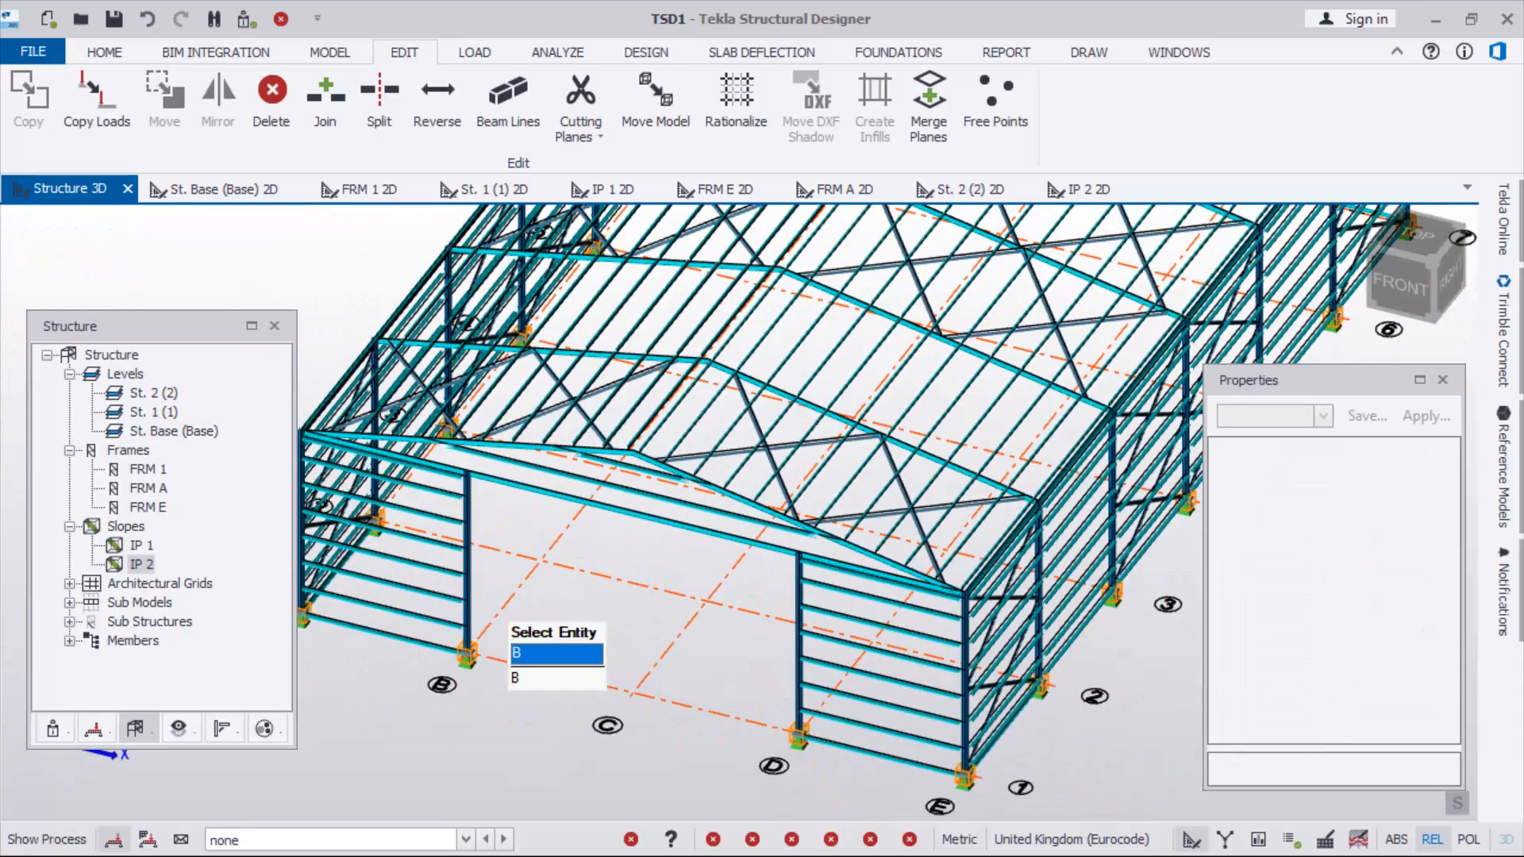
scroll(719, 660, down, 5)
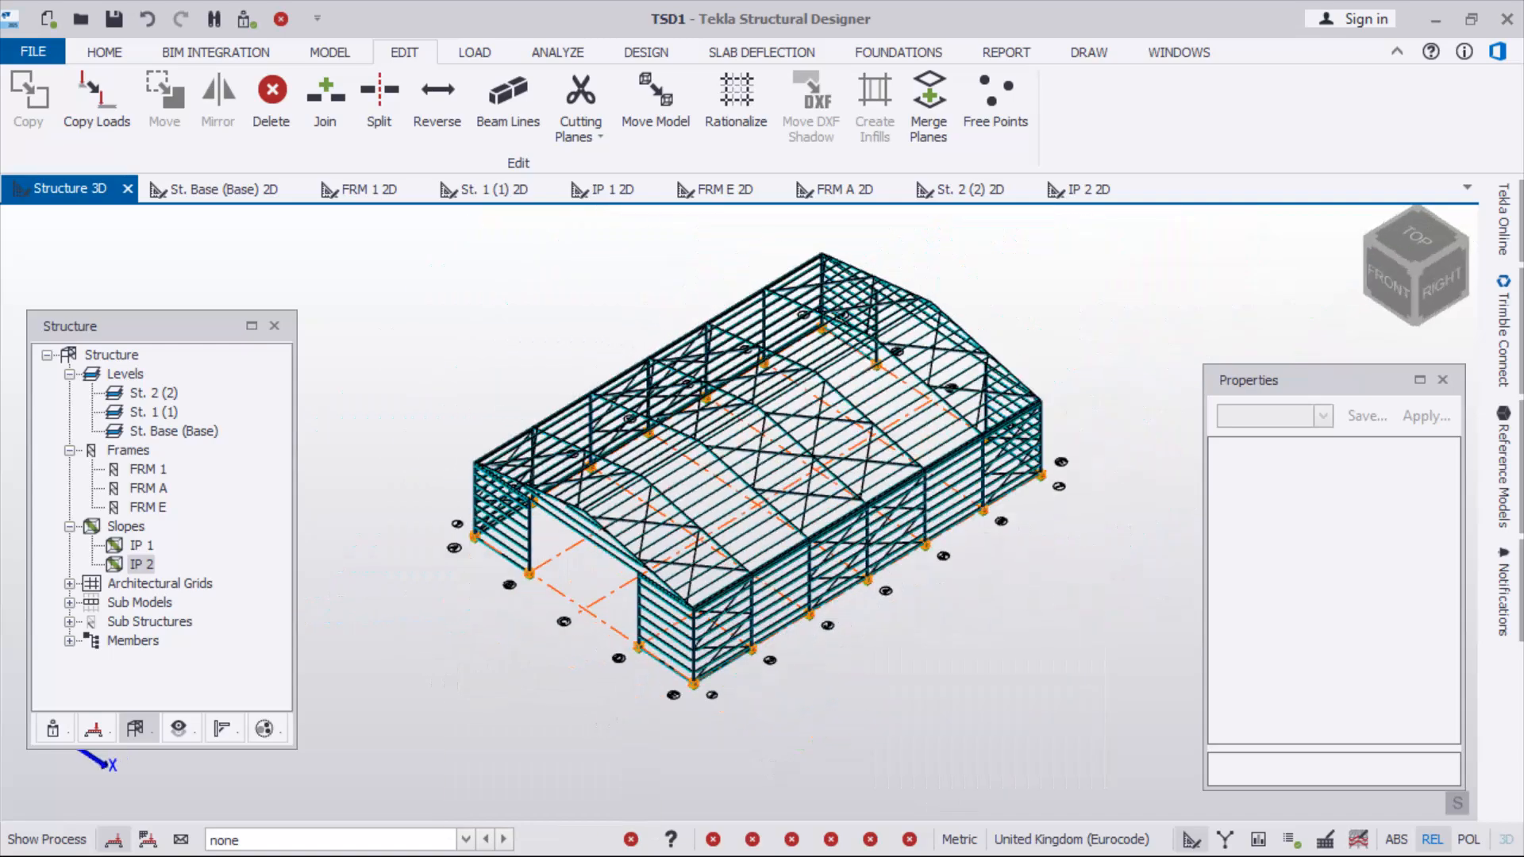
scroll(681, 533, up, 5)
right_drag(679, 528, 612, 531)
scroll(612, 532, down, 2)
scroll(618, 589, down, 3)
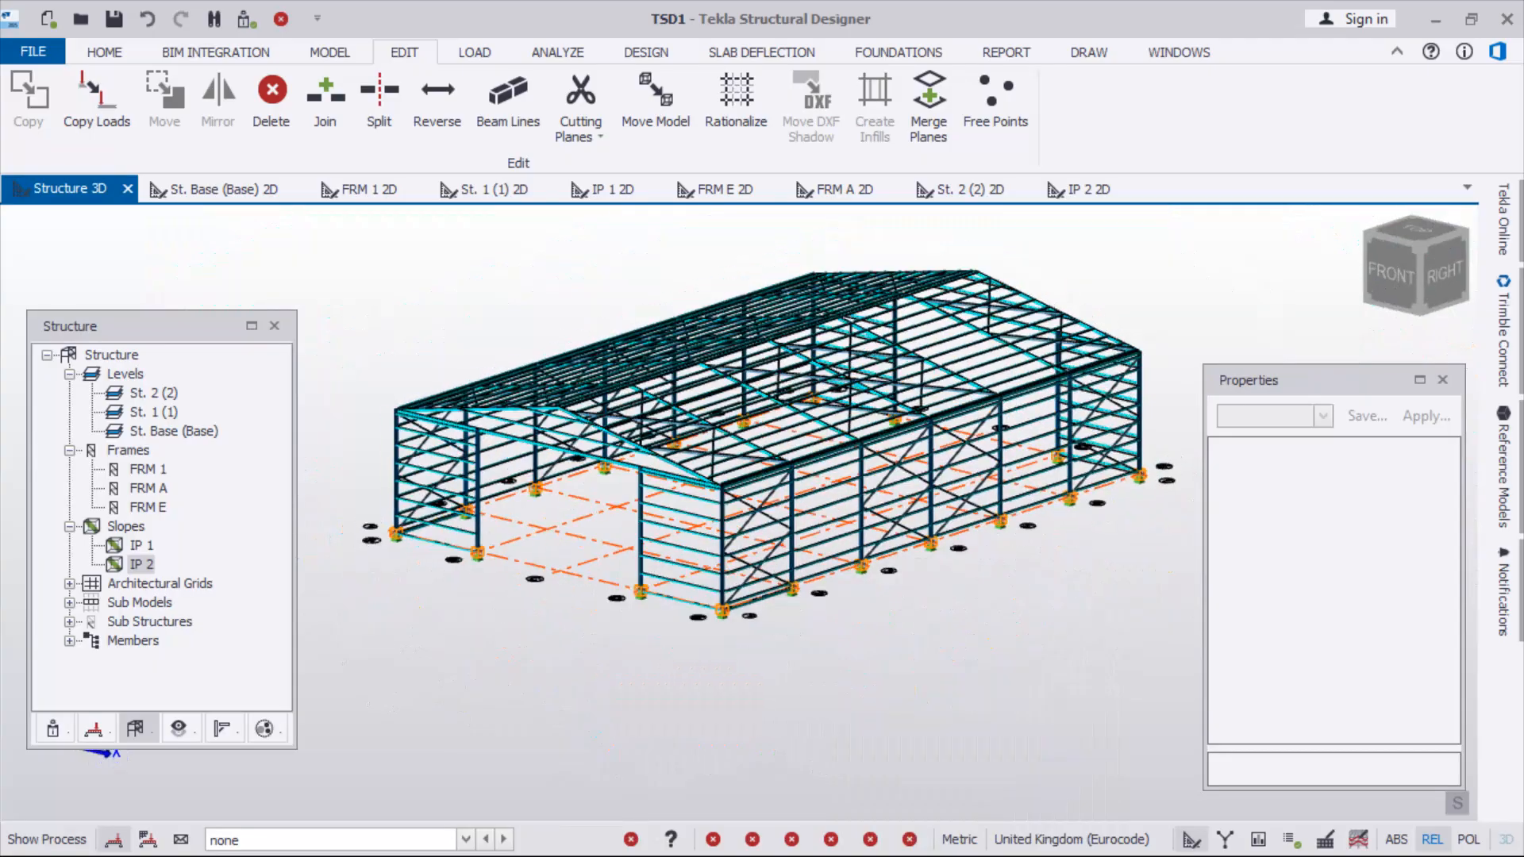
scroll(714, 548, up, 3)
right_drag(610, 536, 594, 597)
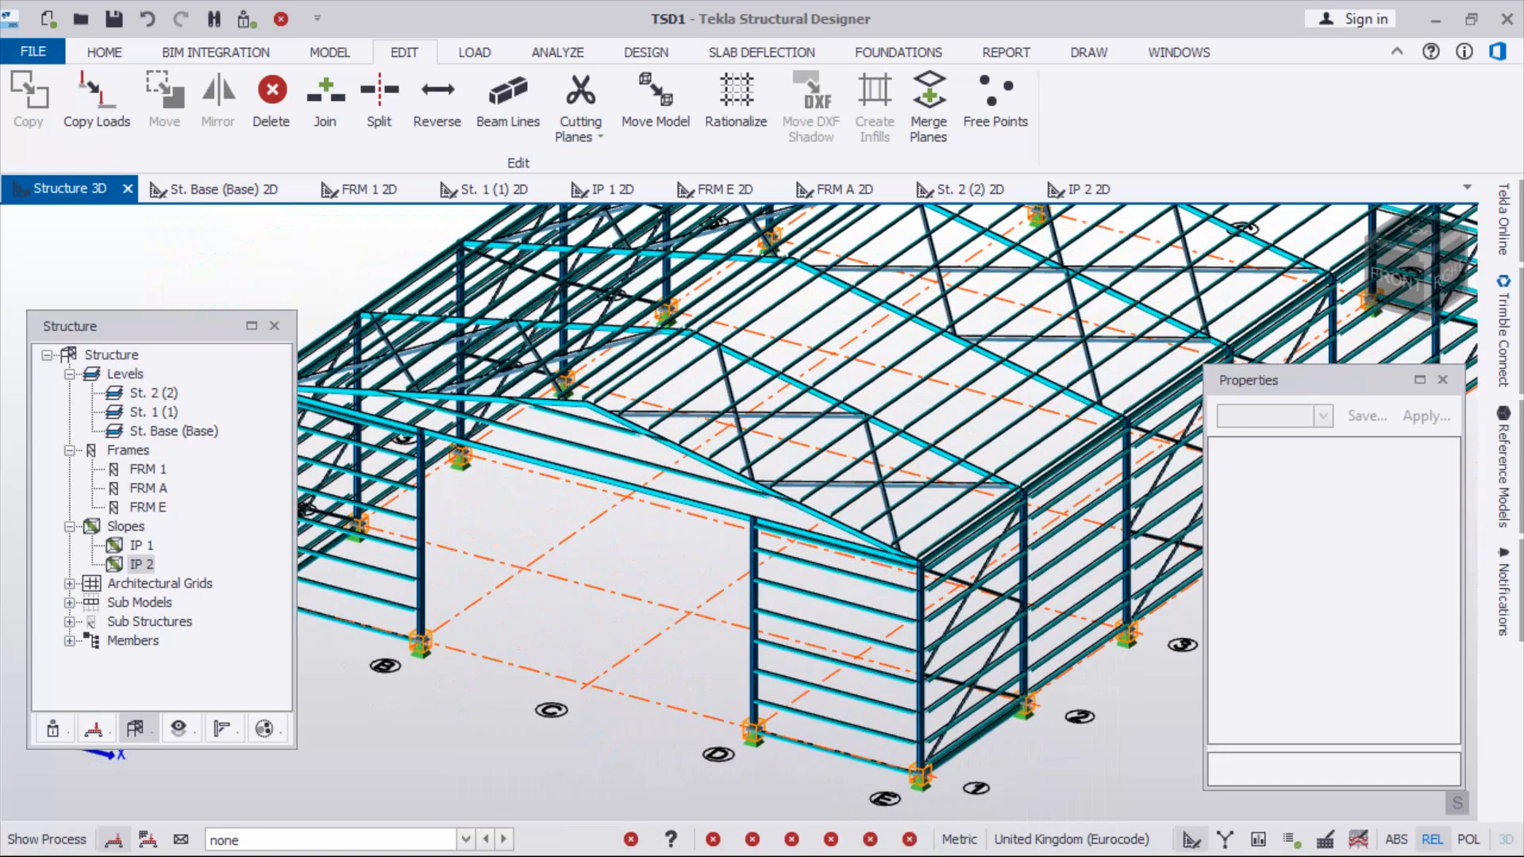
scroll(593, 597, down, 3)
right_drag(932, 682, 705, 638)
scroll(704, 638, down, 3)
scroll(470, 548, up, 4)
scroll(456, 532, down, 3)
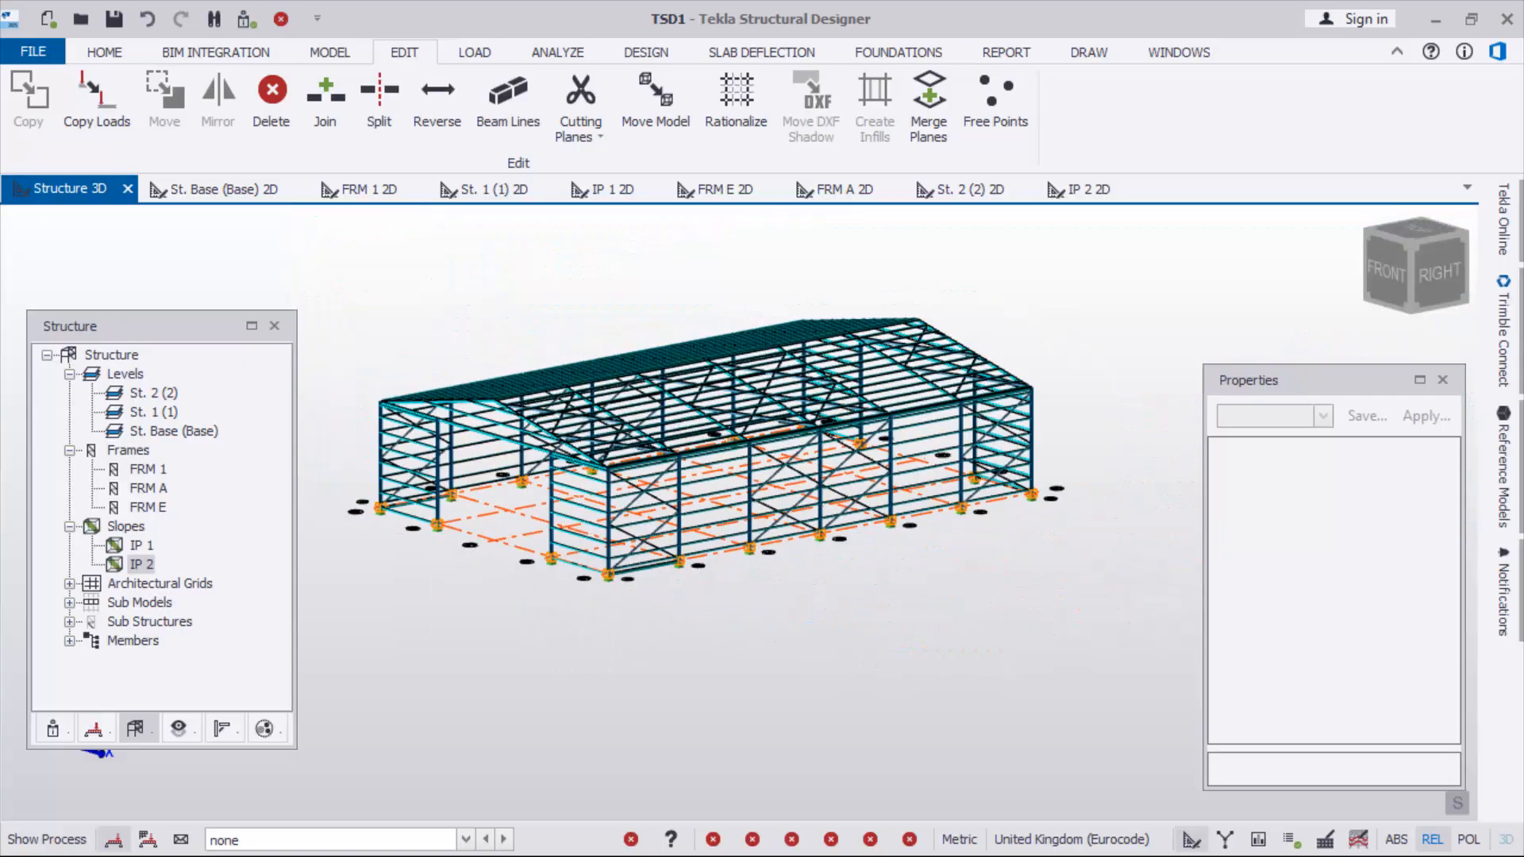
scroll(527, 465, up, 4)
scroll(610, 573, up, 4)
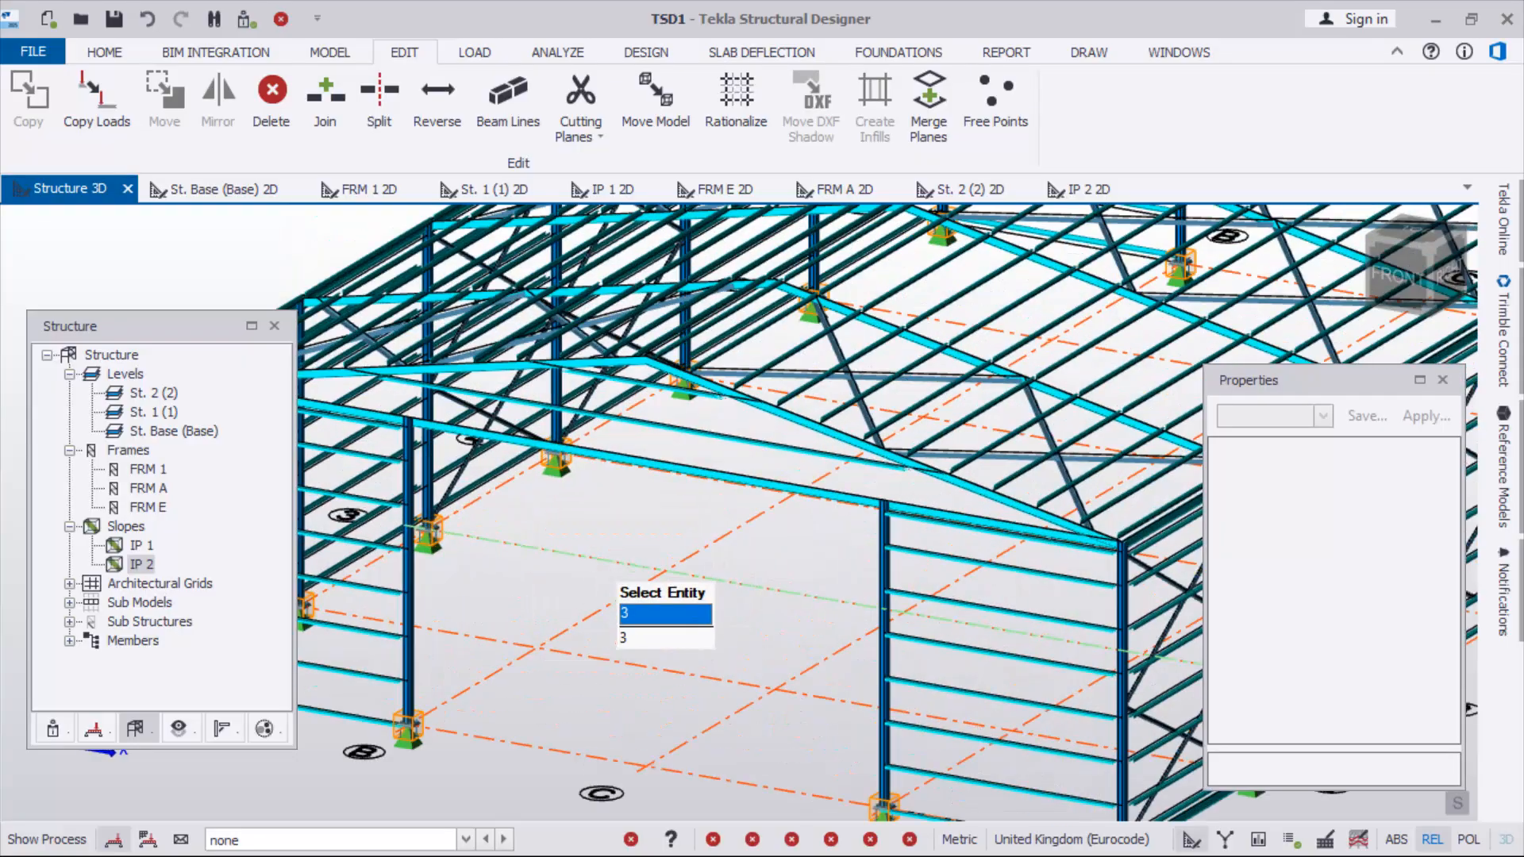
scroll(682, 573, down, 4)
scroll(701, 571, down, 4)
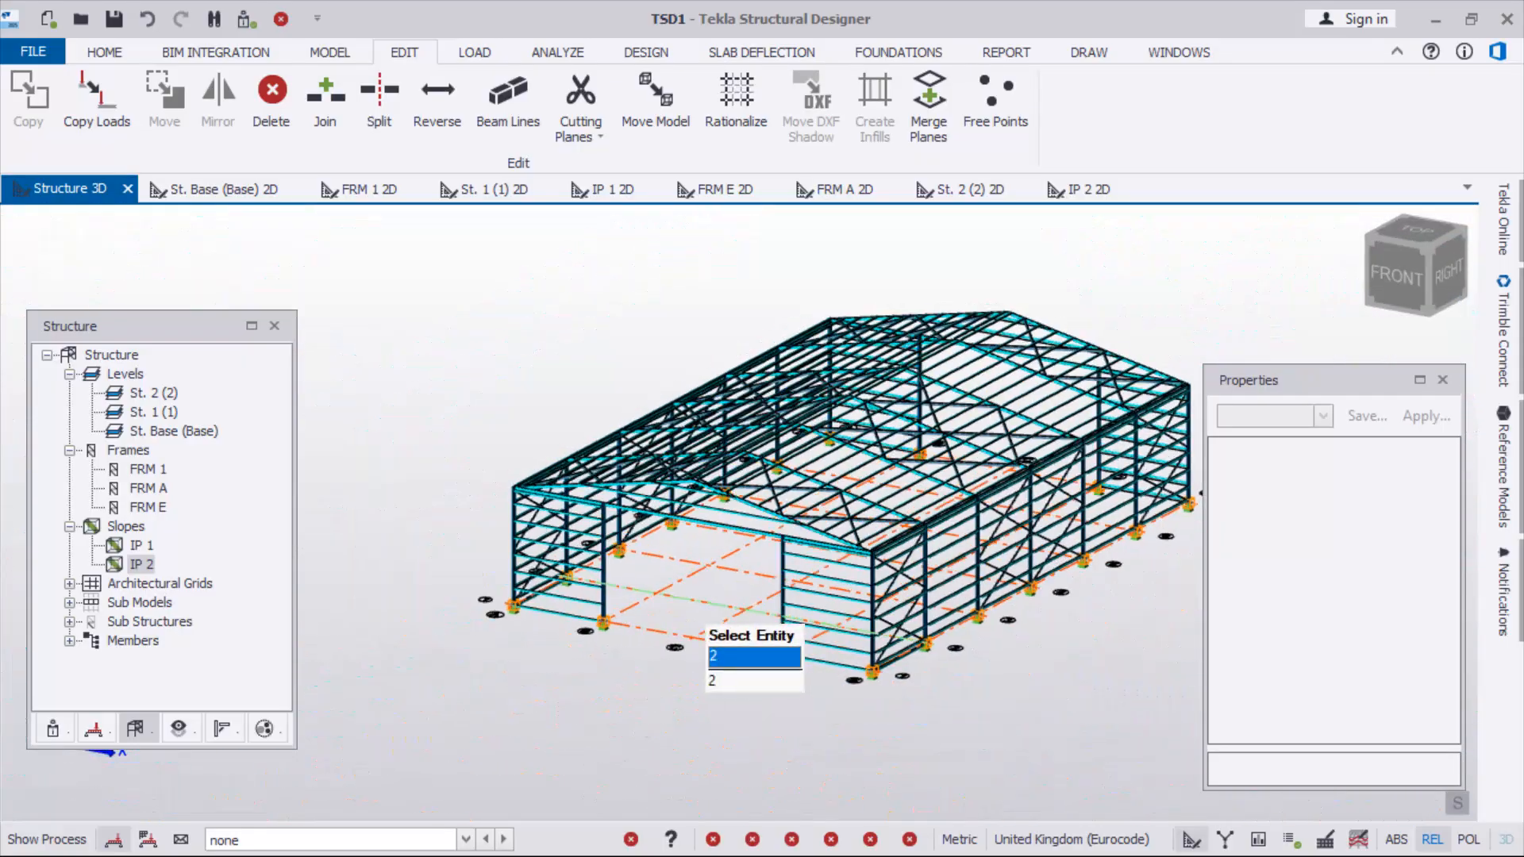
scroll(870, 649, up, 3)
scroll(869, 650, down, 4)
scroll(624, 628, up, 4)
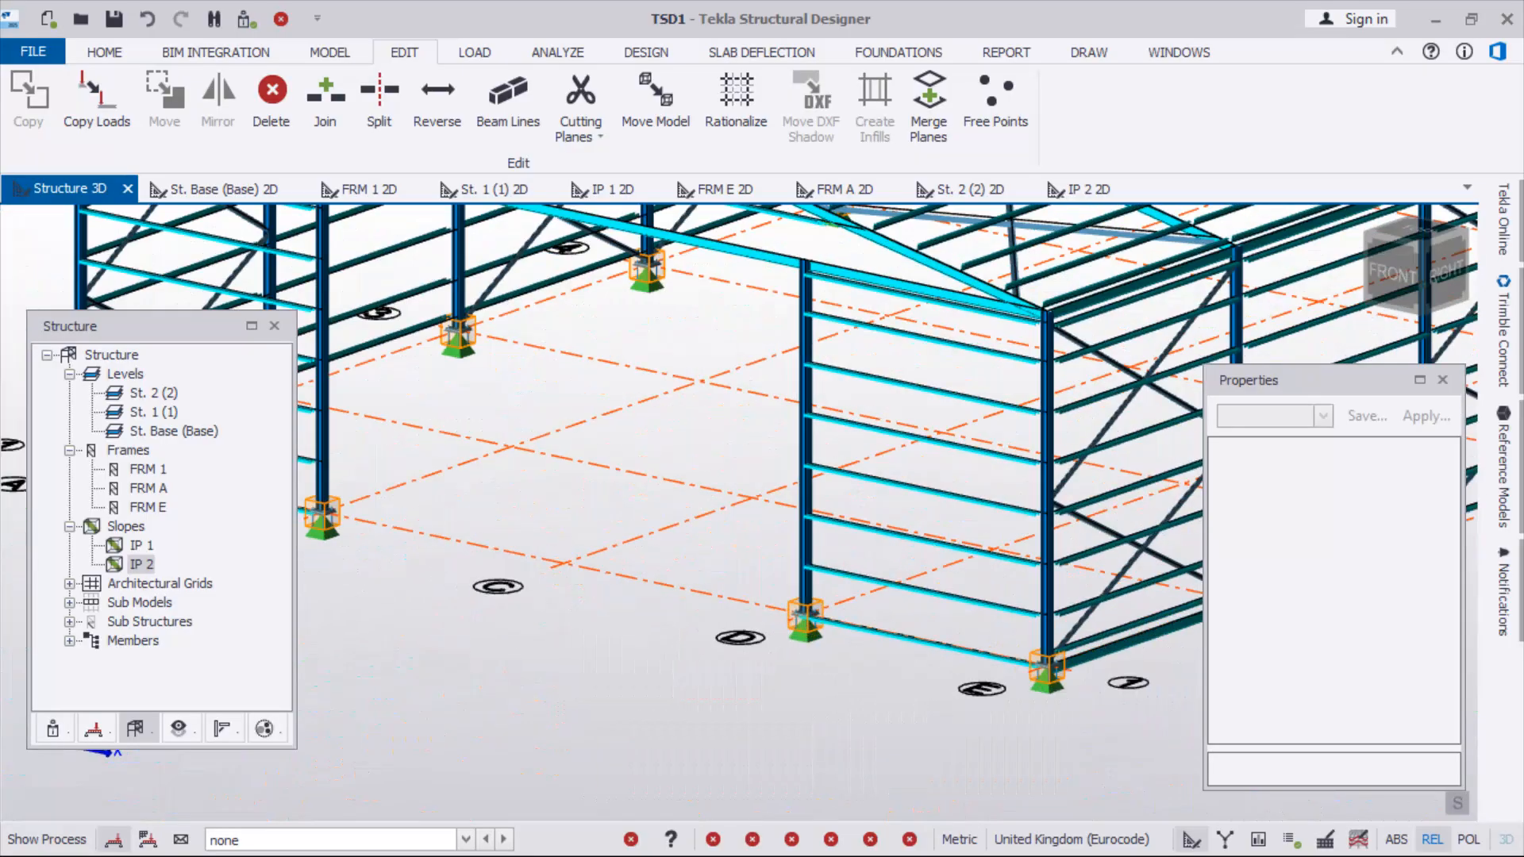
scroll(603, 555, down, 4)
scroll(603, 556, up, 4)
scroll(794, 476, down, 5)
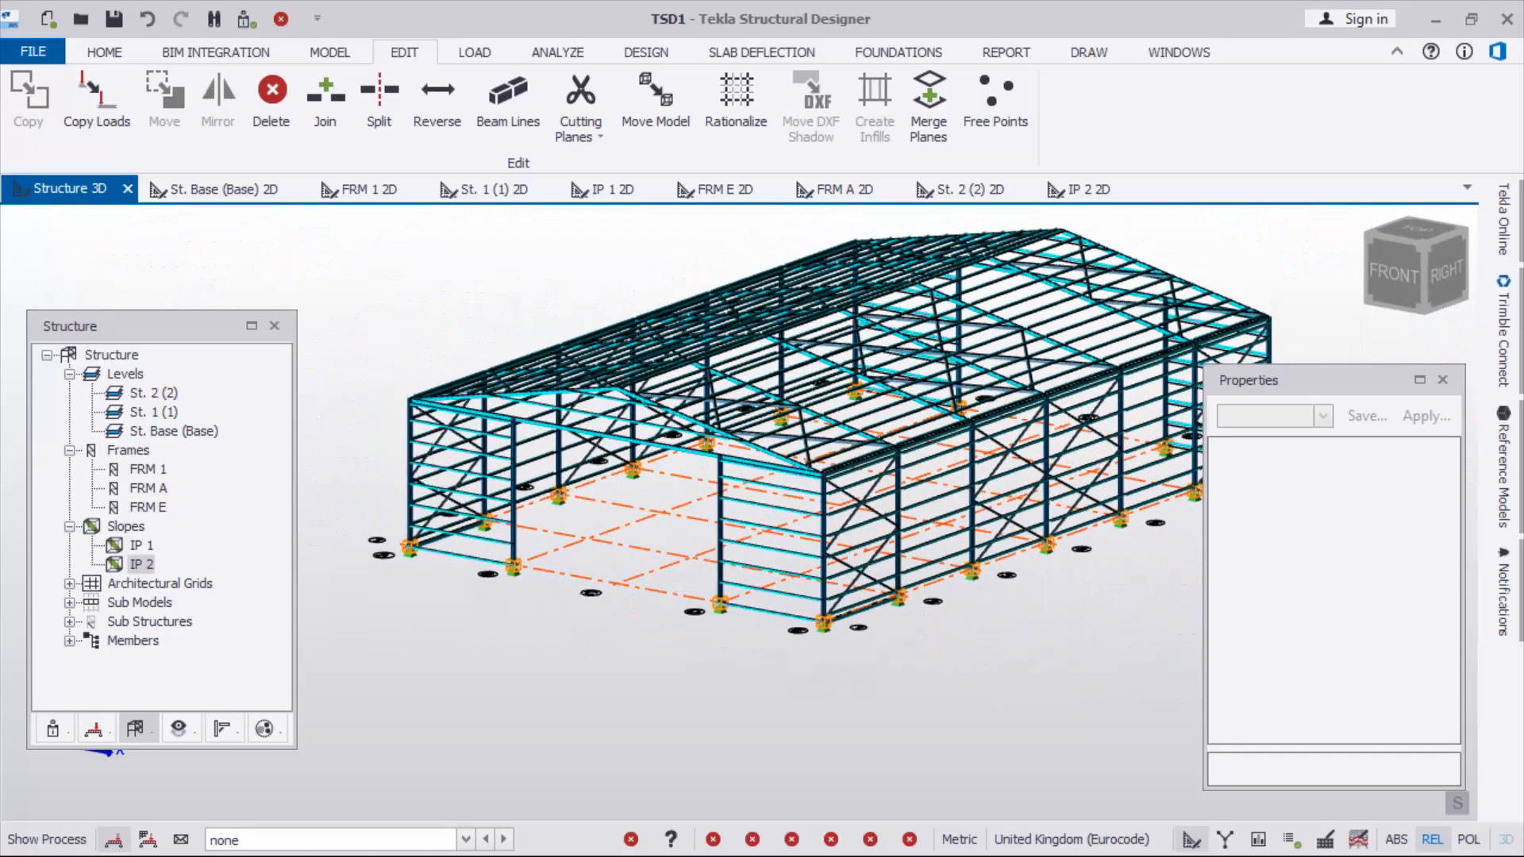
scroll(622, 561, up, 3)
scroll(825, 452, down, 4)
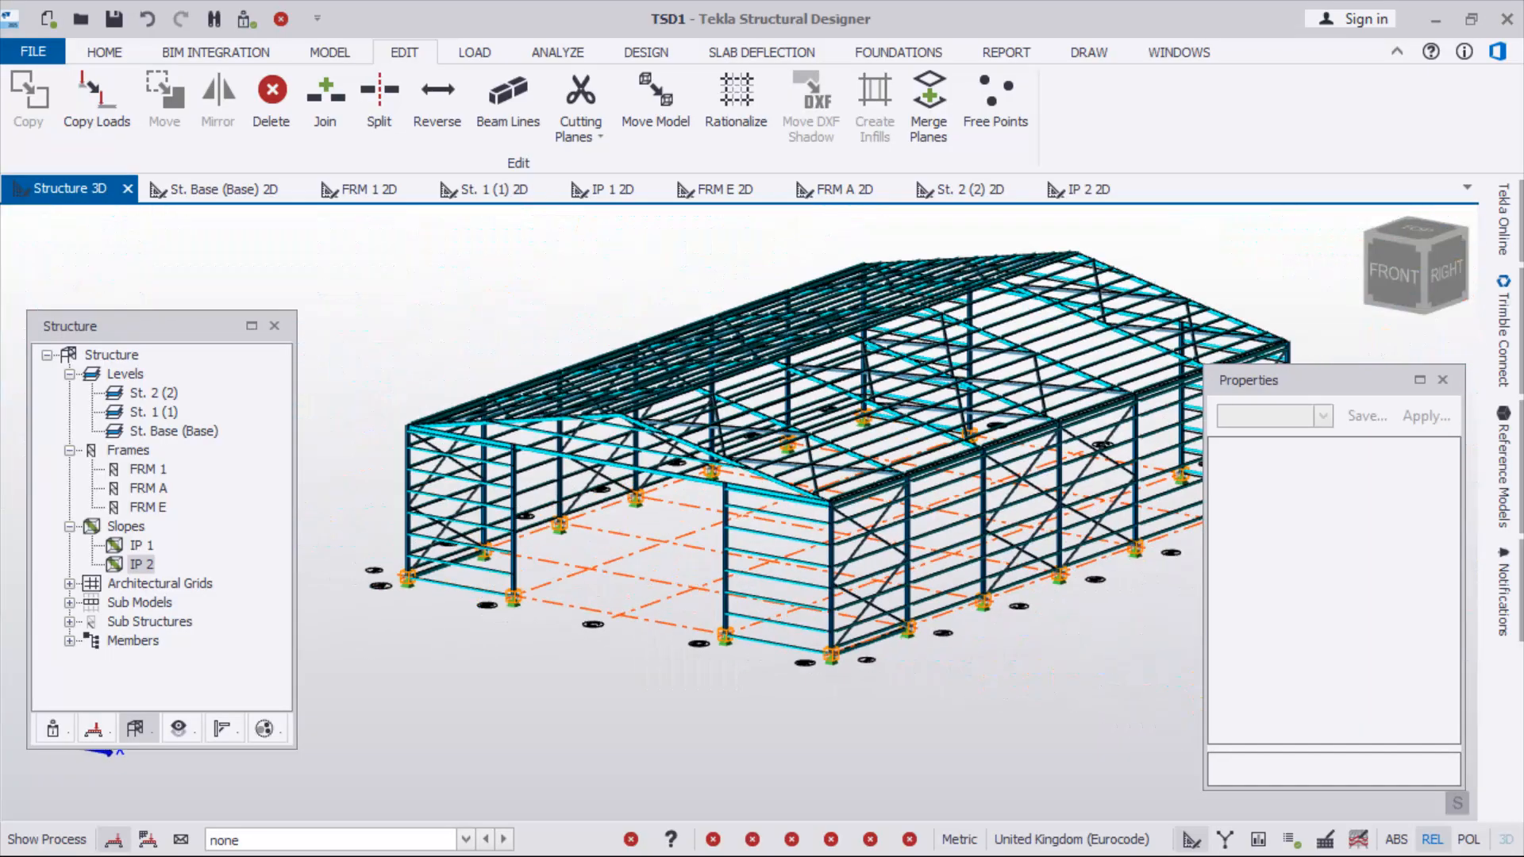
scroll(702, 603, up, 2)
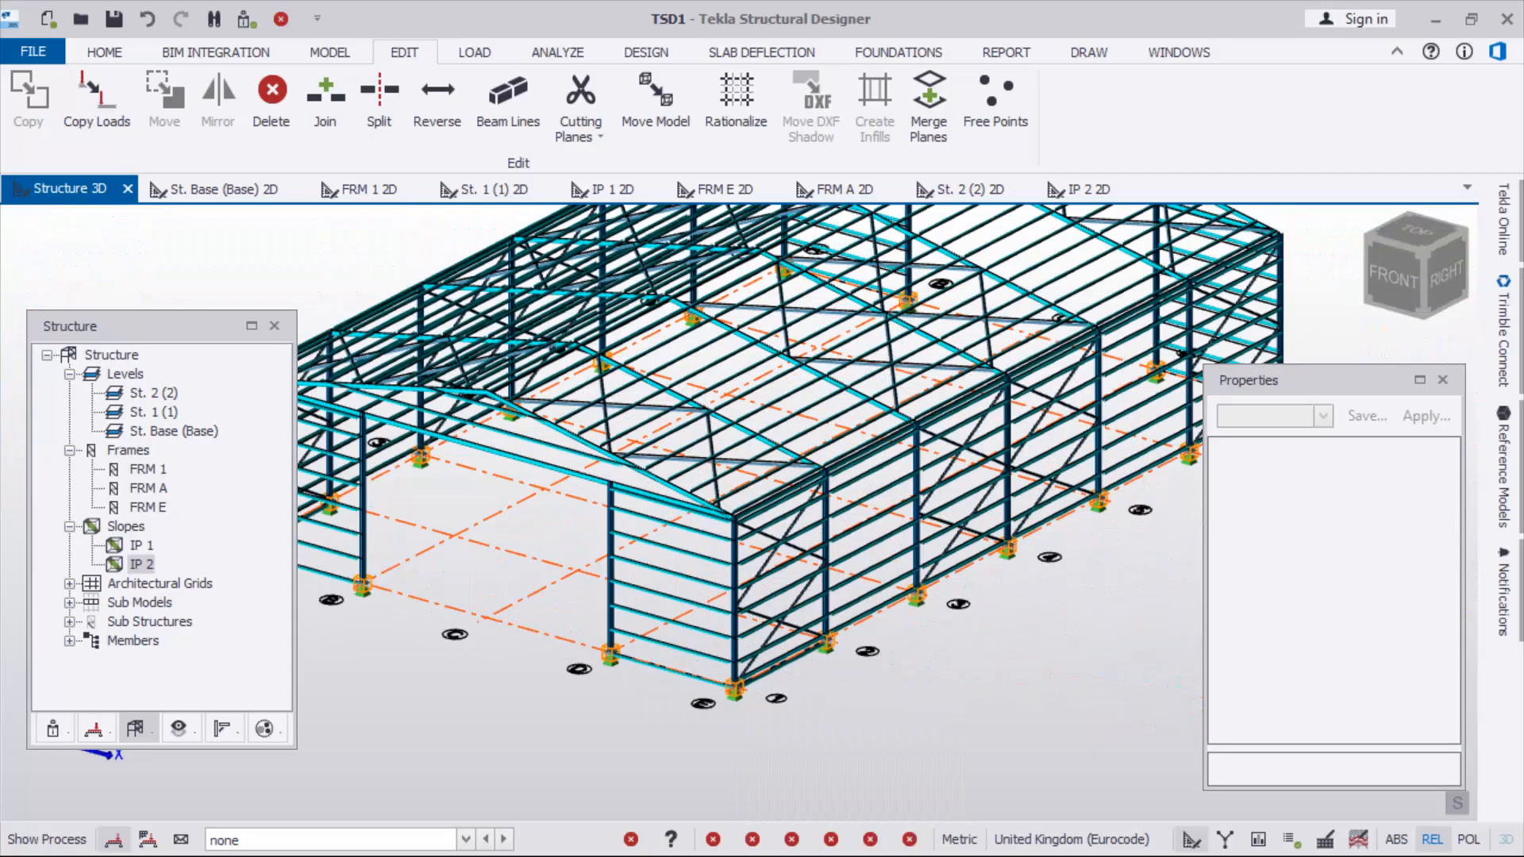
scroll(857, 445, down, 2)
scroll(572, 595, up, 4)
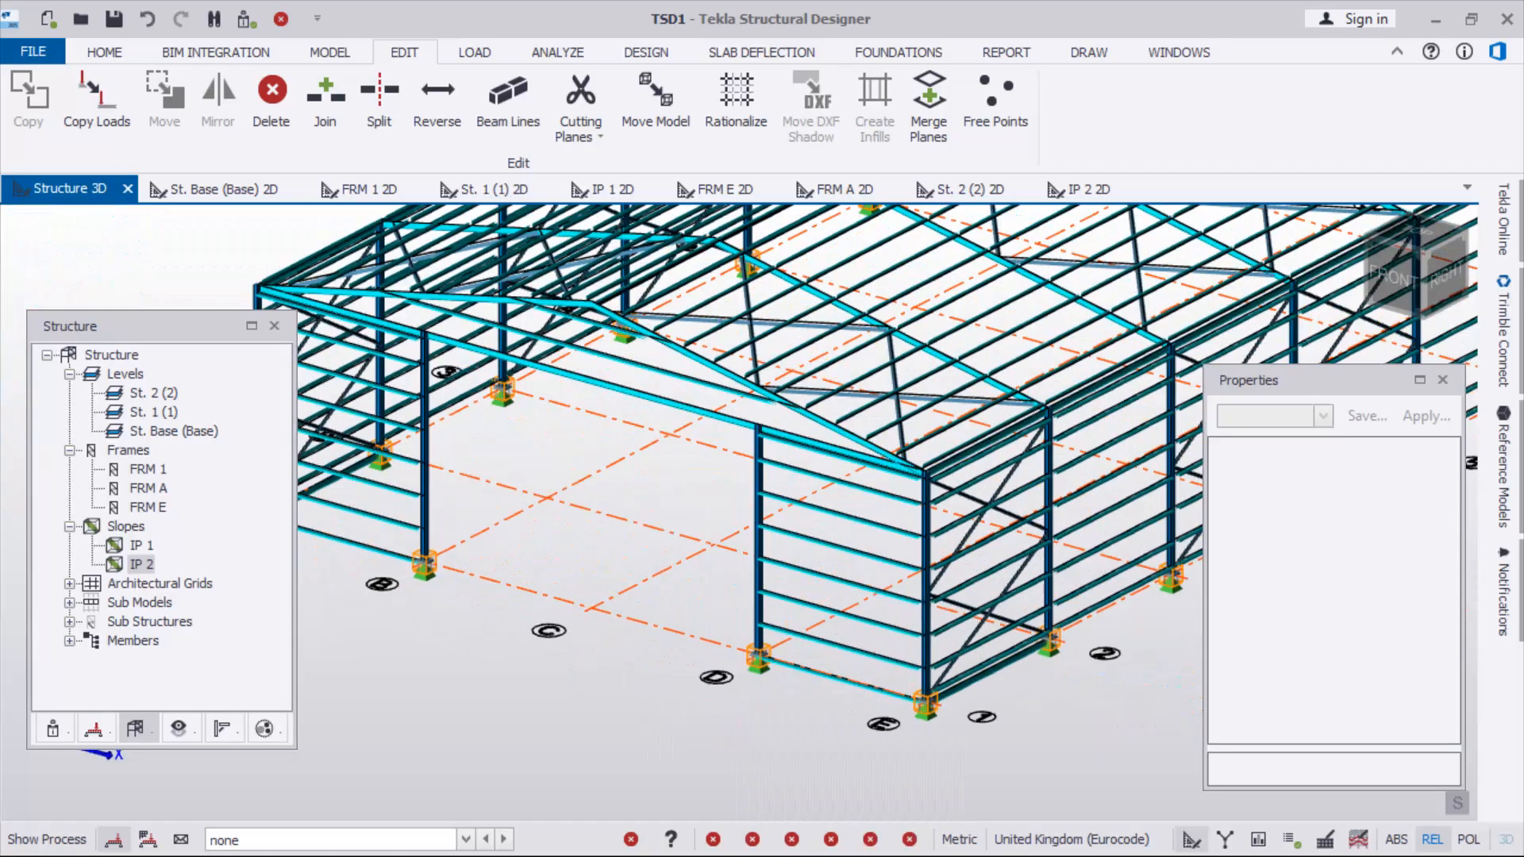
scroll(913, 429, down, 5)
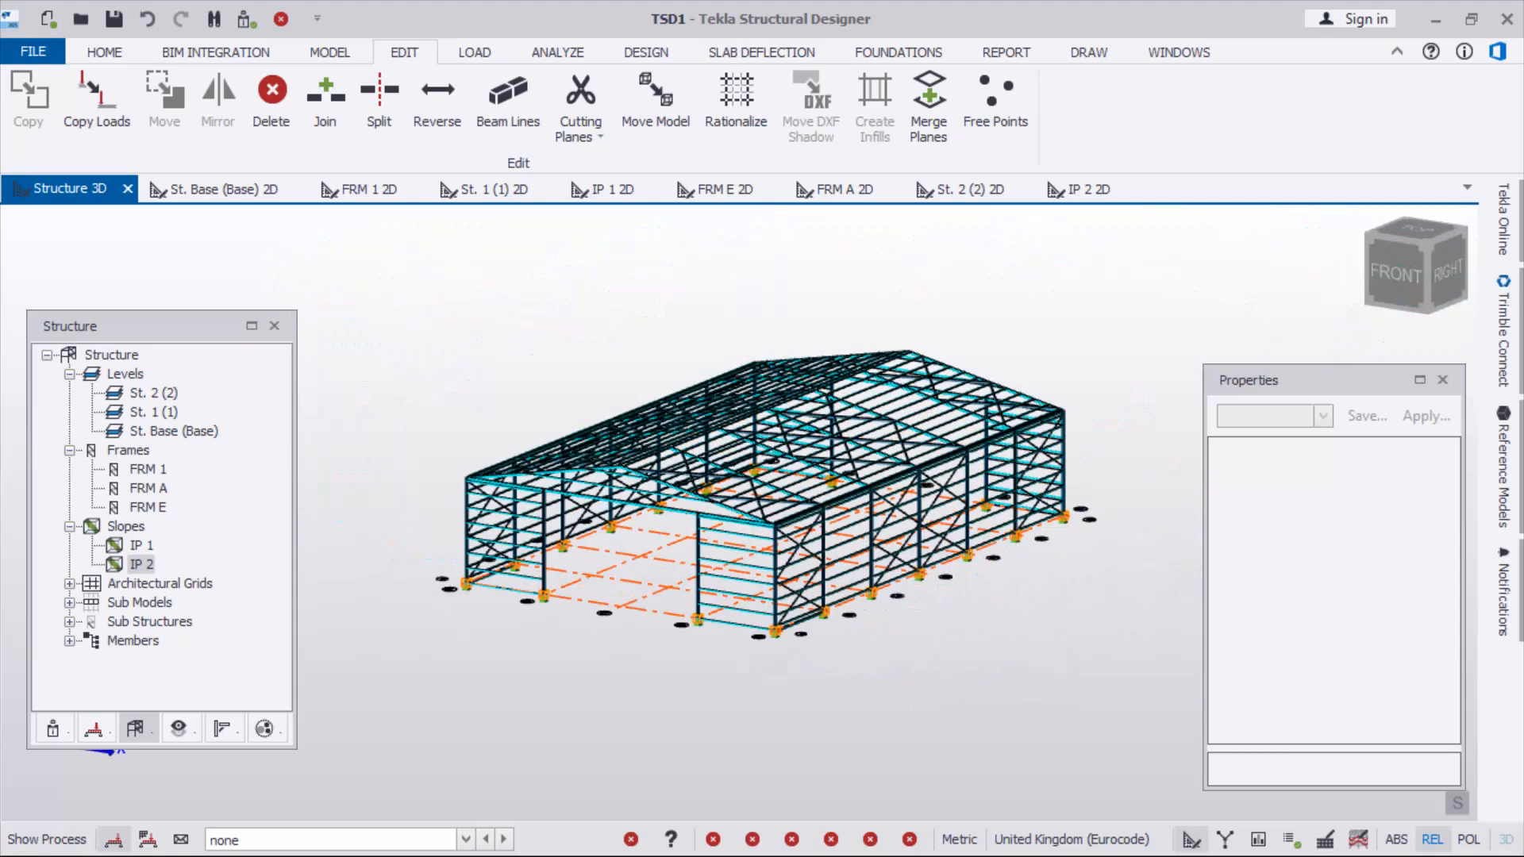
scroll(913, 425, up, 5)
scroll(868, 451, down, 4)
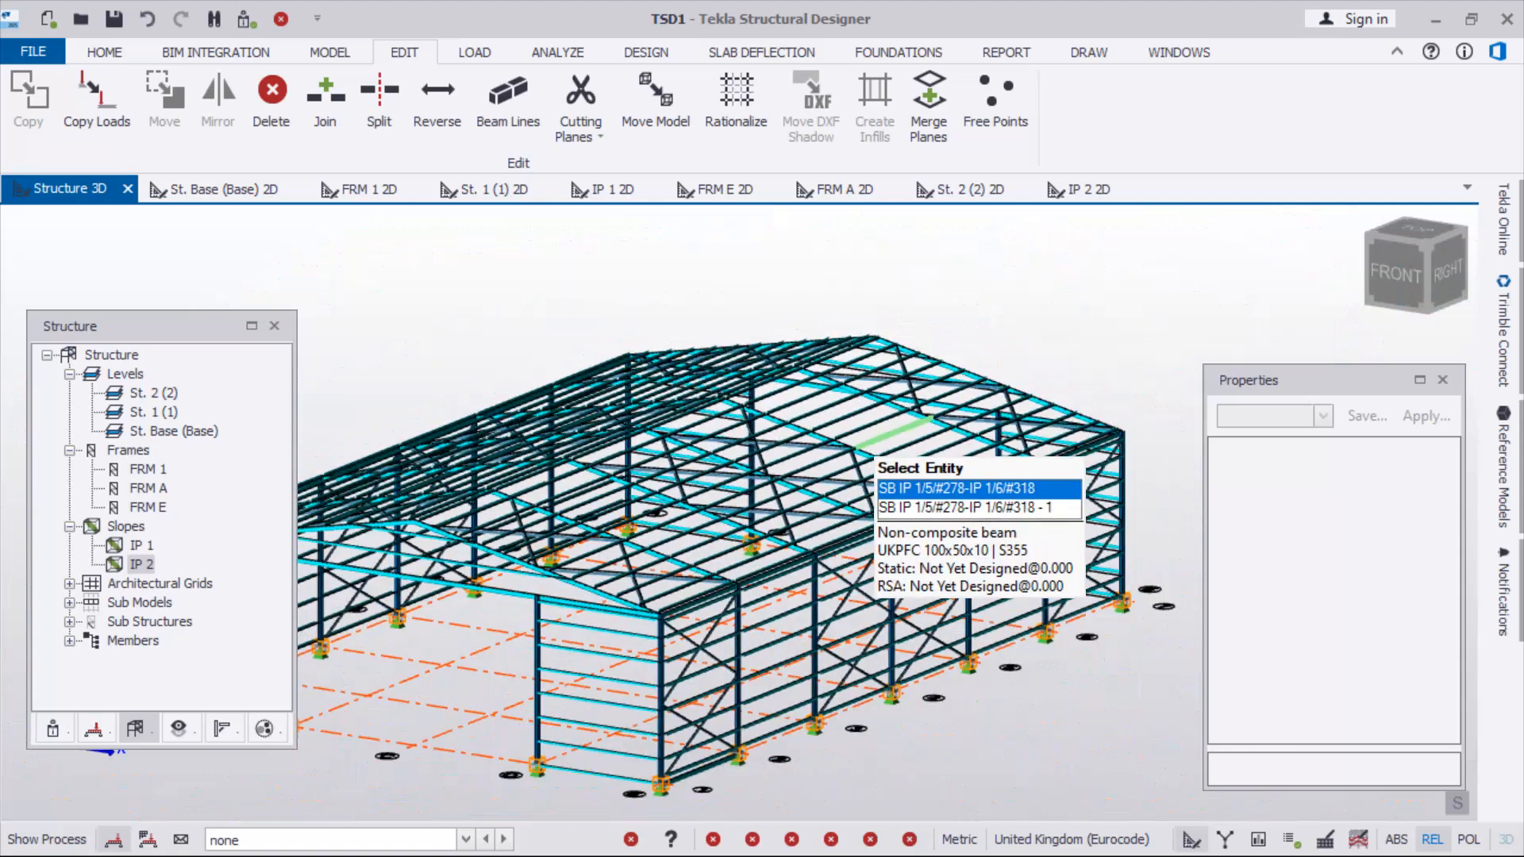
scroll(882, 410, down, 2)
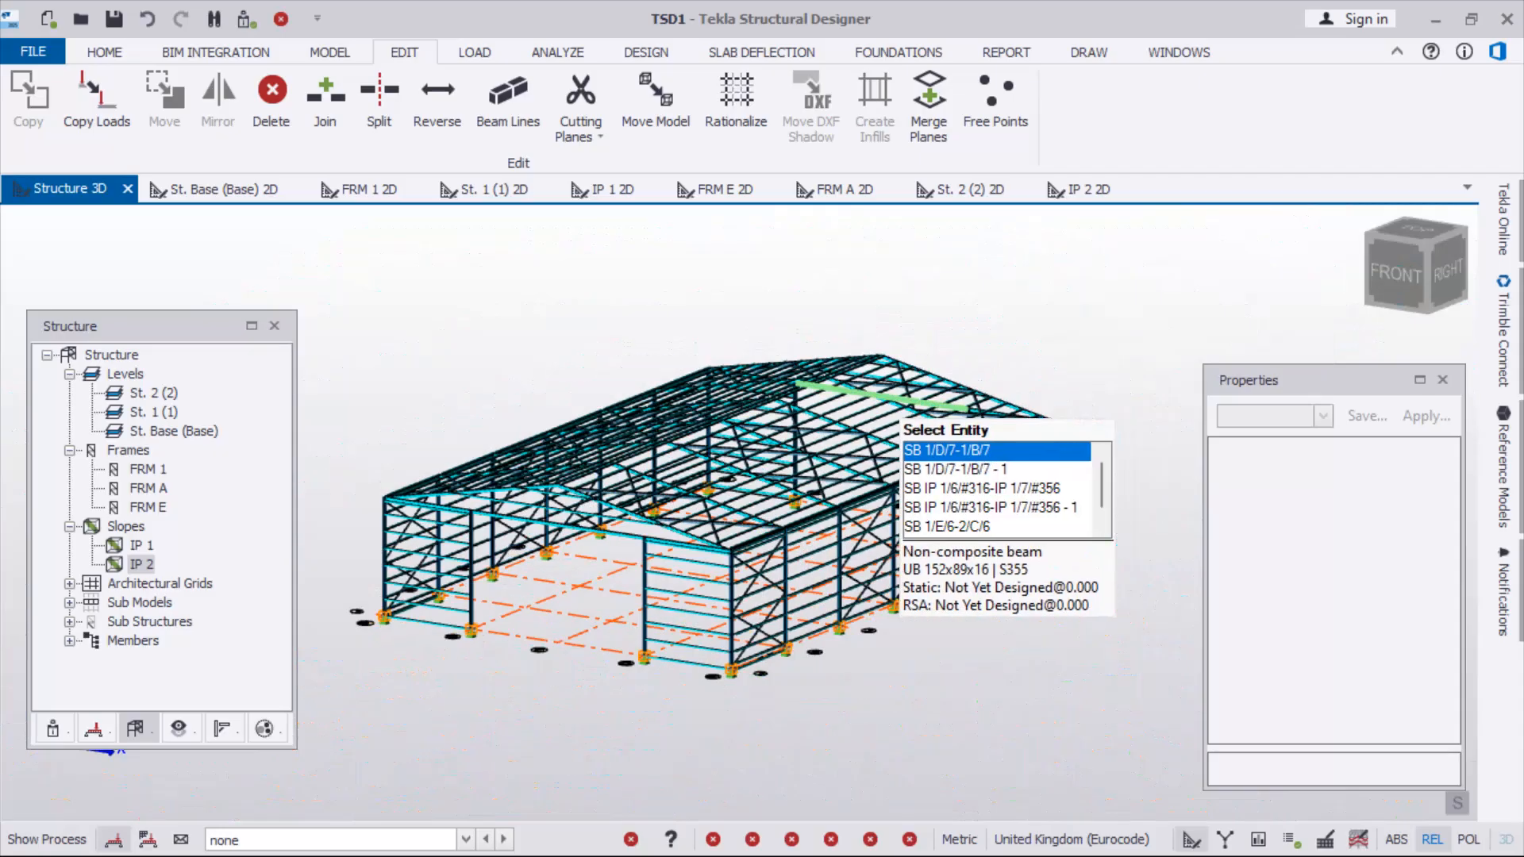
Examine the mirrored rear gable on gridline 7 by viewing the 3D model from the back and right
right_drag(928, 627, 500, 615)
scroll(776, 638, down, 1)
scroll(651, 555, up, 2)
scroll(650, 556, up, 2)
scroll(651, 556, down, 2)
scroll(619, 603, down, 2)
right_drag(1047, 484, 983, 468)
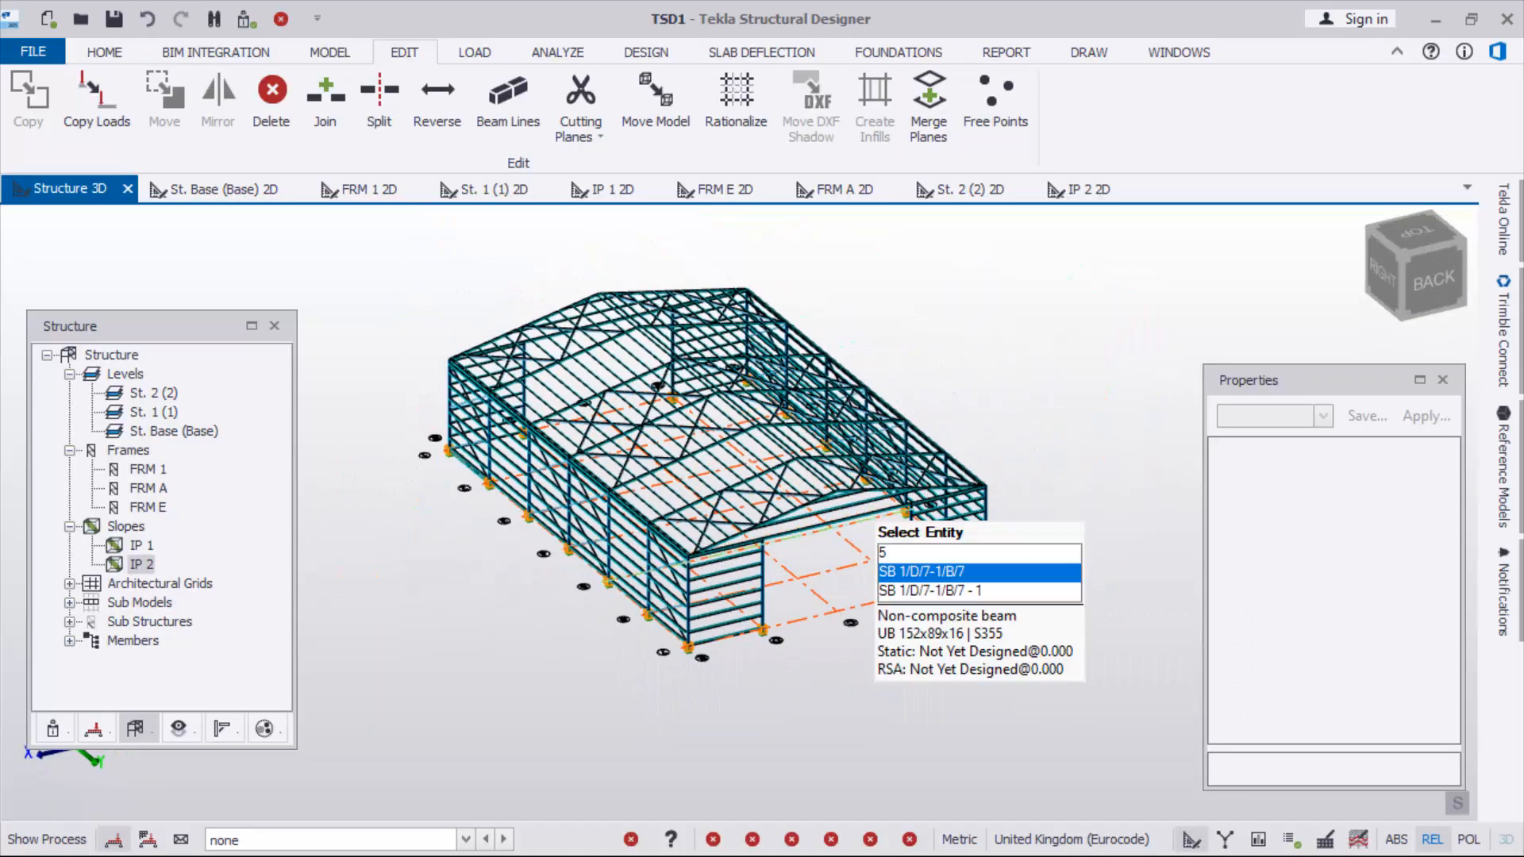
scroll(983, 468, up, 3)
mouse_move(920, 852)
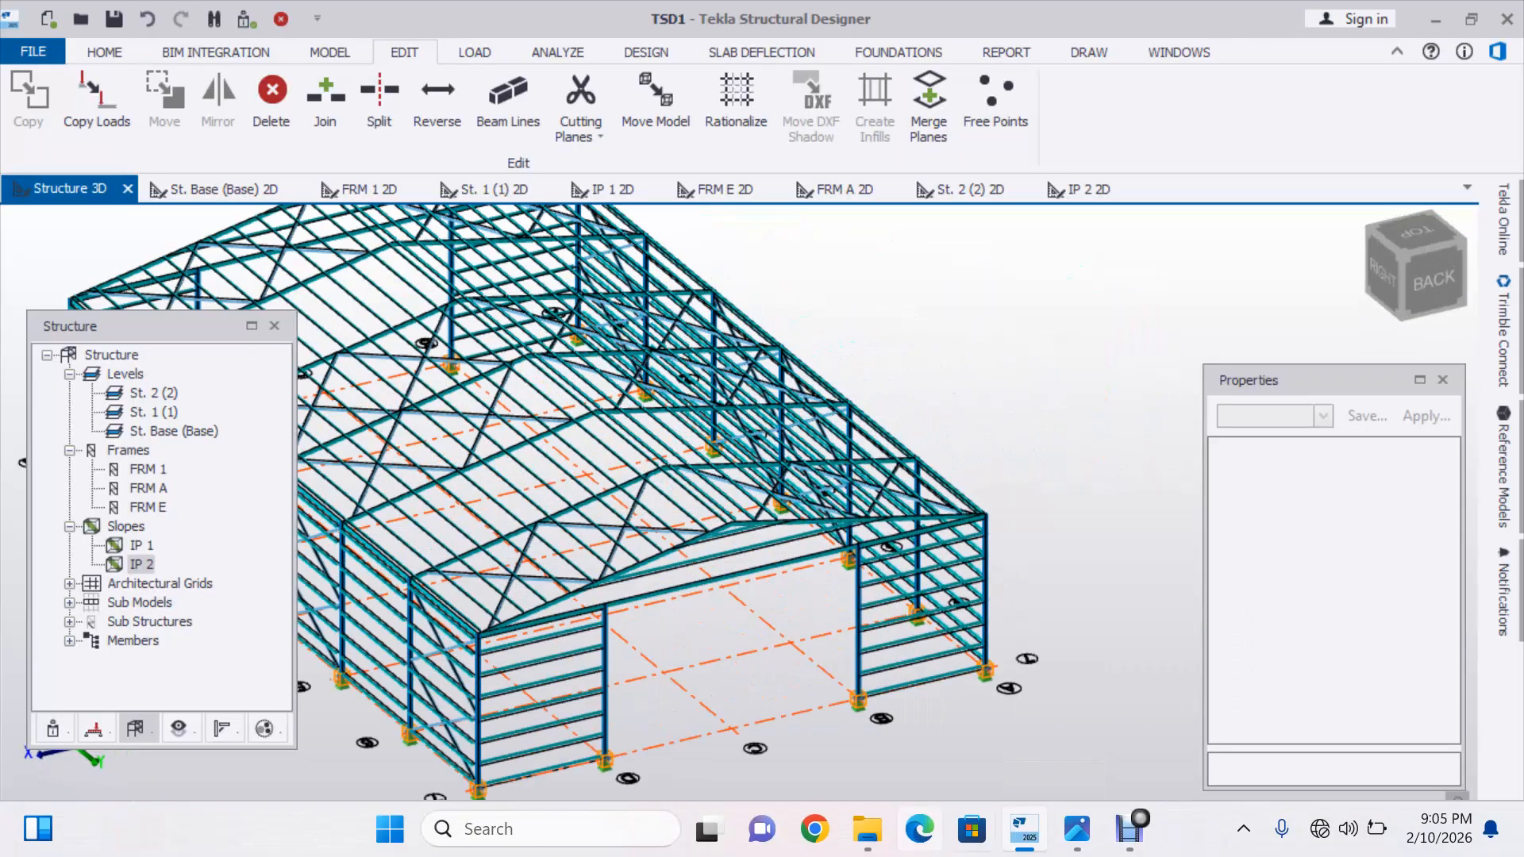